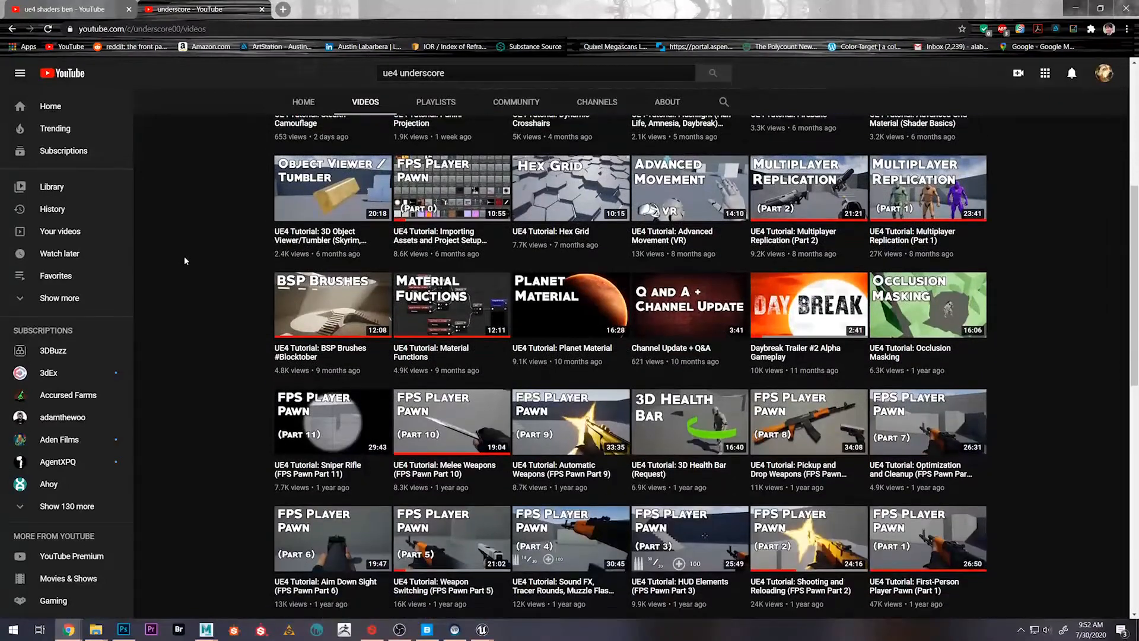
Browse the underscore channel's uploaded videos, looking over its UE4 tutorials on materials, effects and player pawns
{"action": "scroll", "coordinate": [184, 257], "scroll_direction": "down", "scroll_amount": 4}
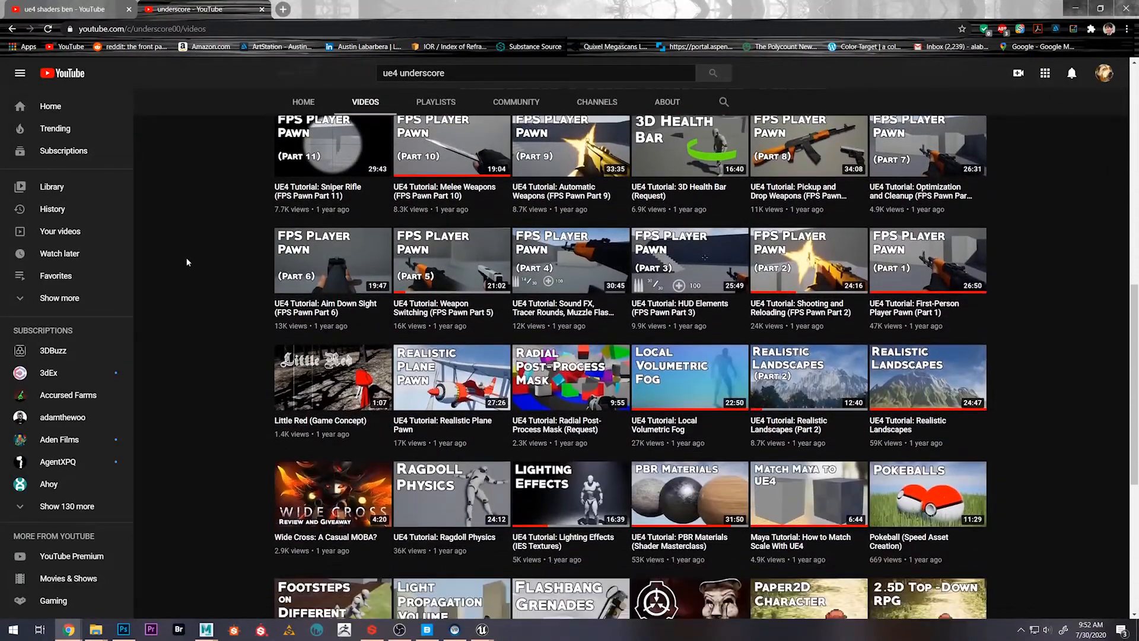
{"action": "scroll", "coordinate": [188, 262], "scroll_direction": "down", "scroll_amount": 3}
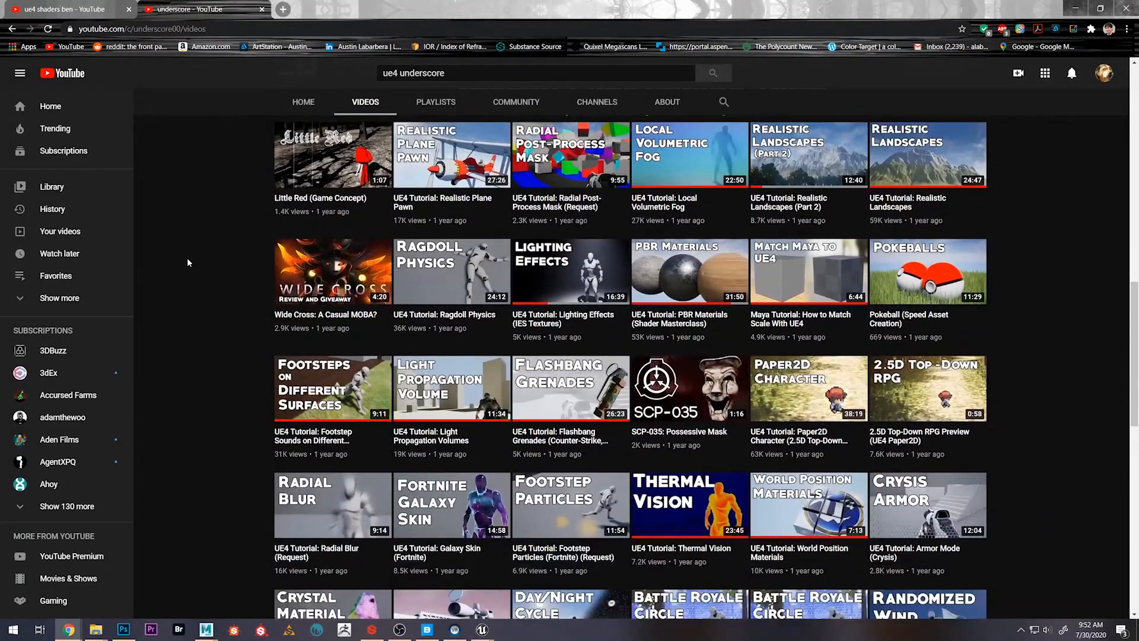
{"action": "scroll", "coordinate": [188, 263], "scroll_direction": "down", "scroll_amount": 2}
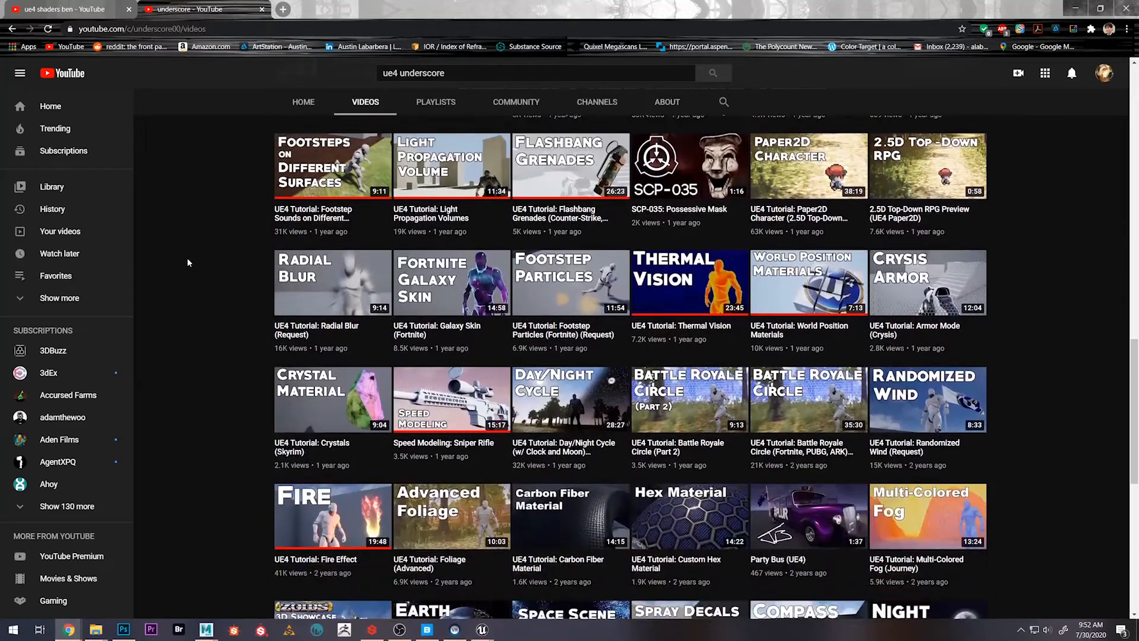
{"action": "scroll", "coordinate": [187, 262], "scroll_direction": "down", "scroll_amount": 3}
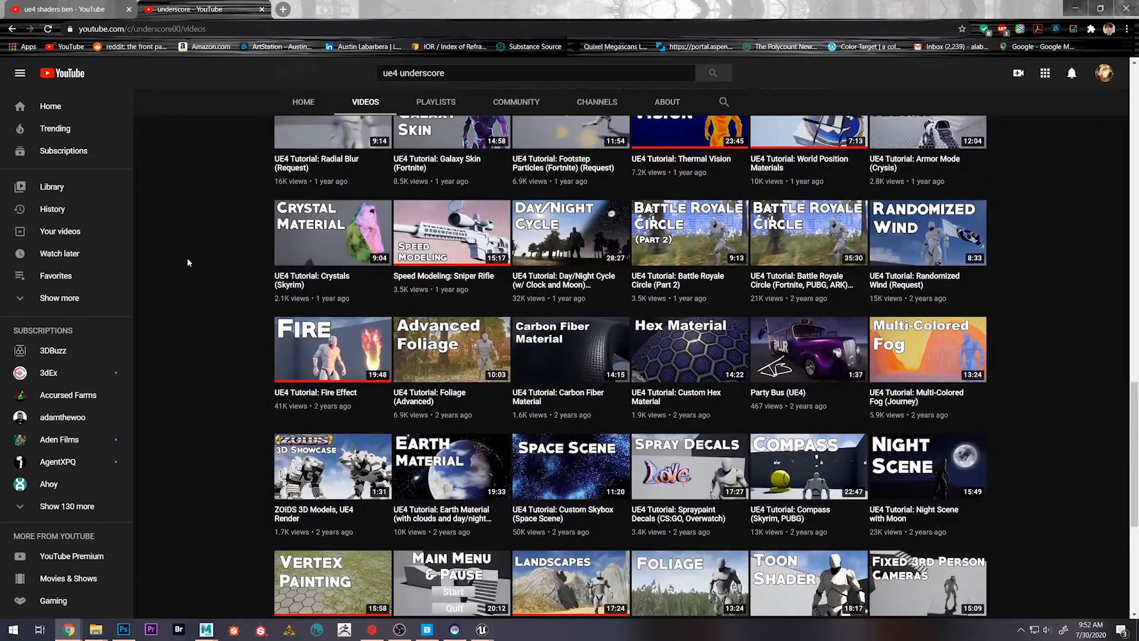
{"action": "scroll", "coordinate": [187, 262], "scroll_direction": "down", "scroll_amount": 1}
{"action": "scroll", "coordinate": [187, 262], "scroll_direction": "down", "scroll_amount": 2}
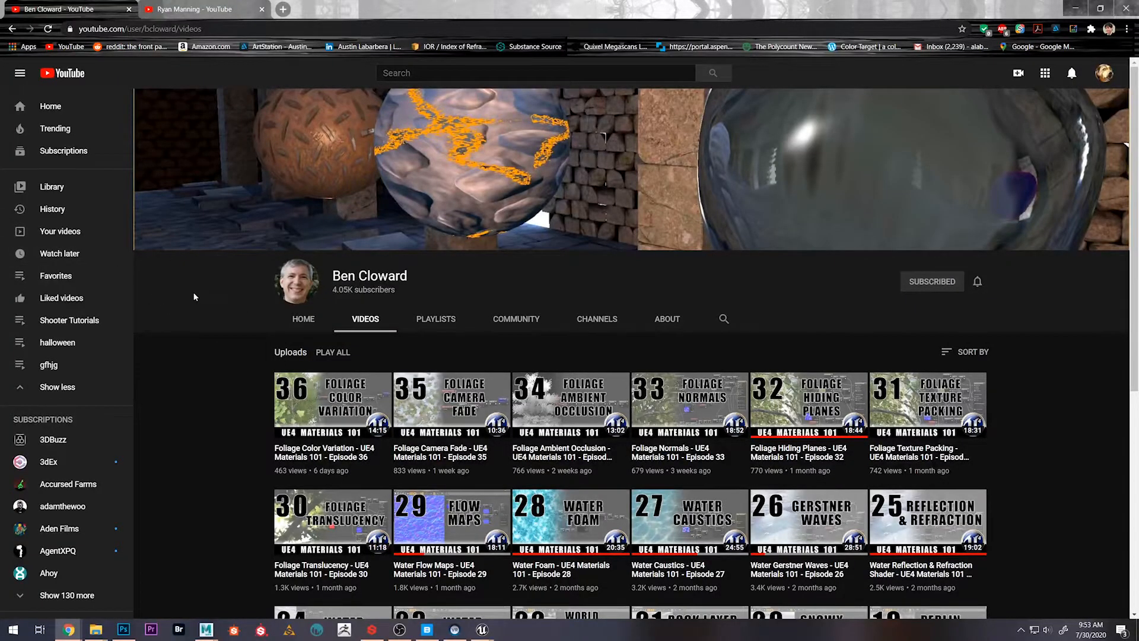
Look through the uploads of the UE4 Materials 101 channel, from the foliage episodes down to the HLSL Shader Creation videos
{"action": "scroll", "coordinate": [192, 295], "scroll_direction": "down", "scroll_amount": 3}
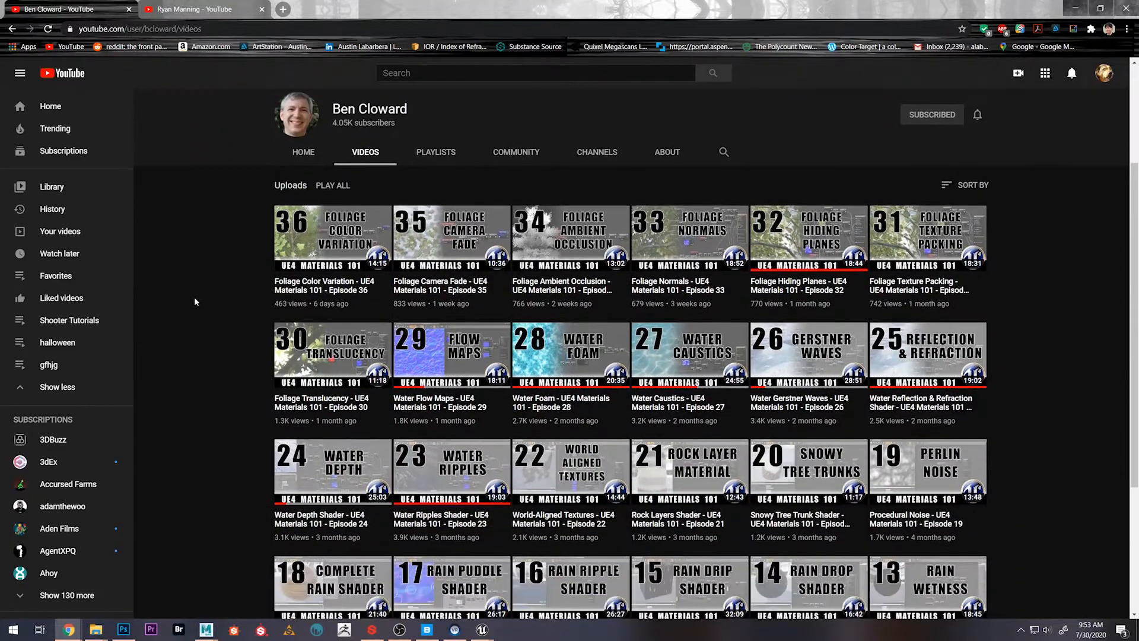
{"action": "scroll", "coordinate": [194, 301], "scroll_direction": "down", "scroll_amount": 4}
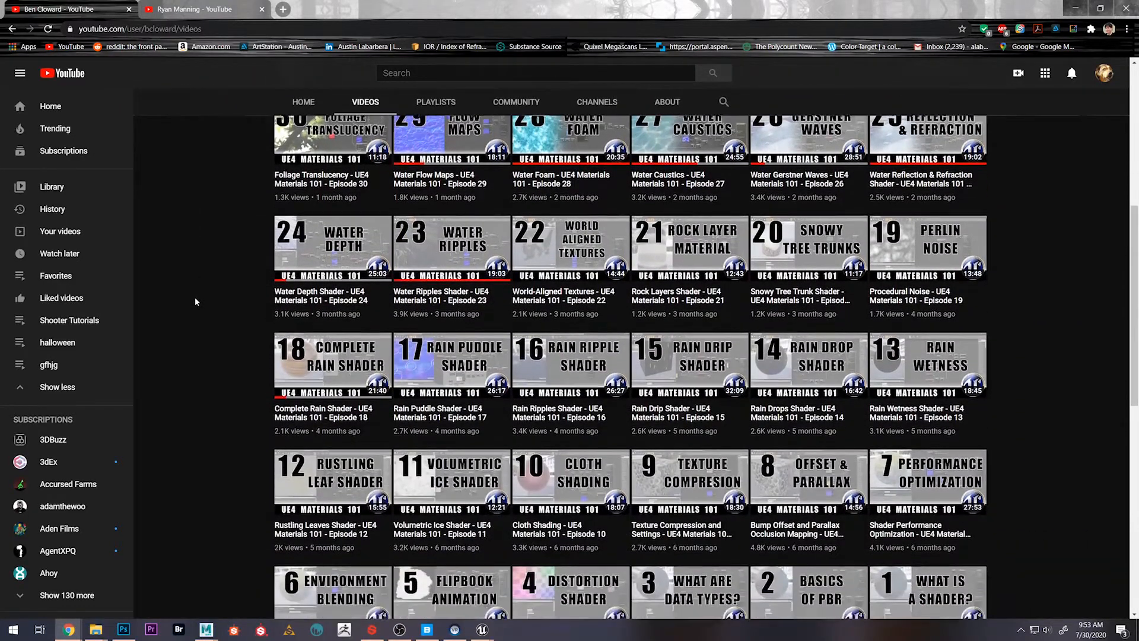
{"action": "scroll", "coordinate": [196, 302], "scroll_direction": "down", "scroll_amount": 6}
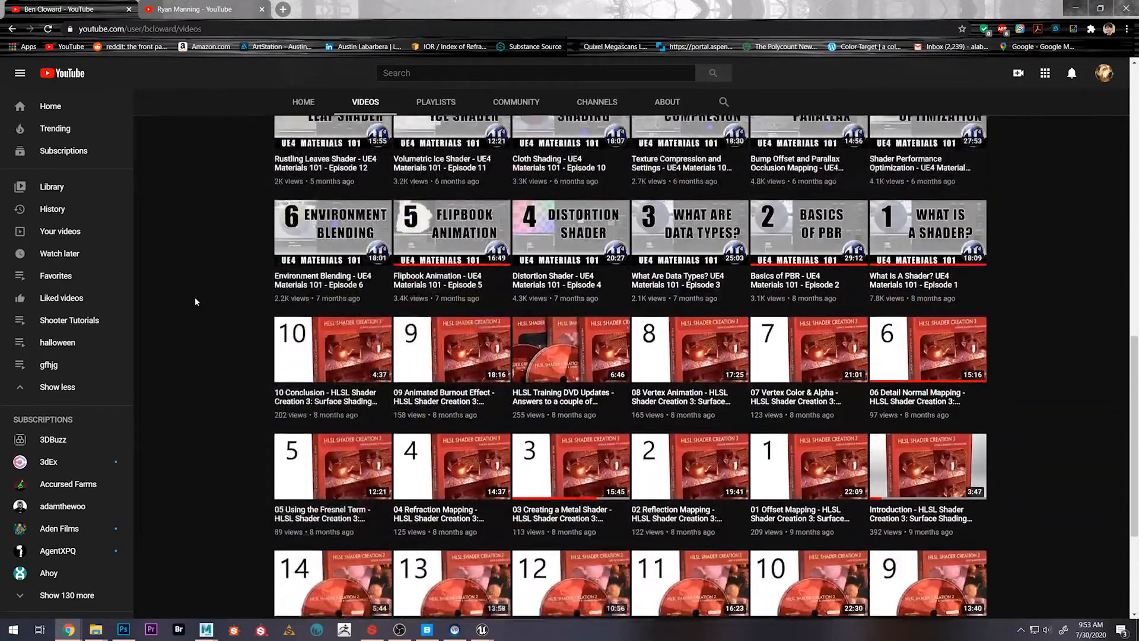
{"action": "scroll", "coordinate": [196, 302], "scroll_direction": "down", "scroll_amount": 6}
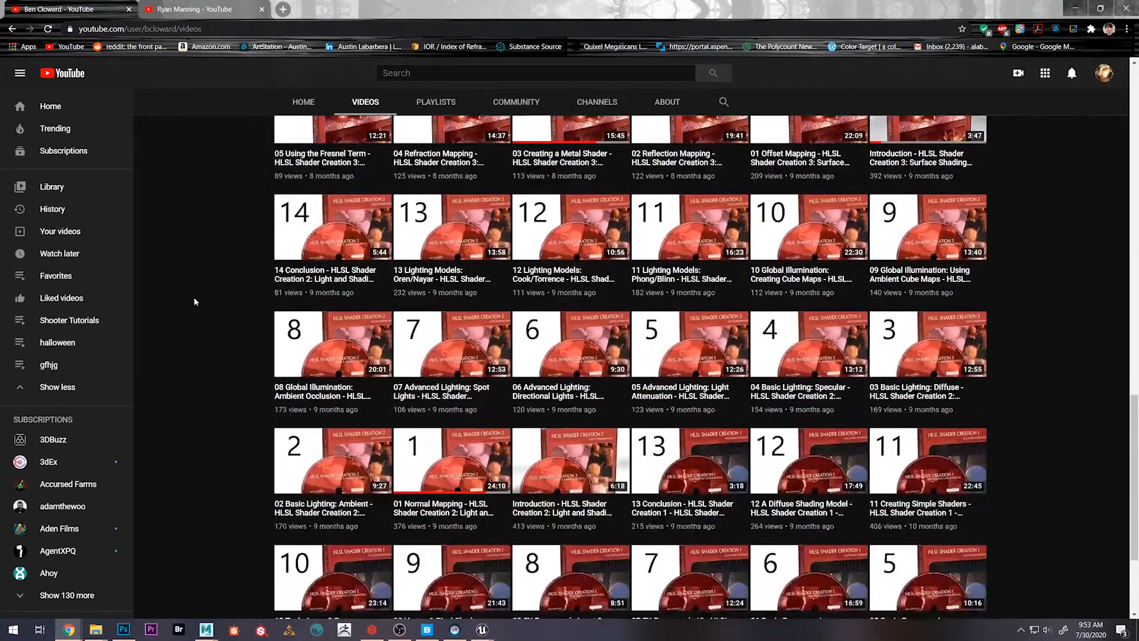
{"action": "scroll", "coordinate": [194, 298], "scroll_direction": "down", "scroll_amount": 2}
Switch to the other open YouTube channel and look over its UE4 lighting, diorama and height-blended material tutorials
{"action": "key", "text": "ctrl+Tab"}
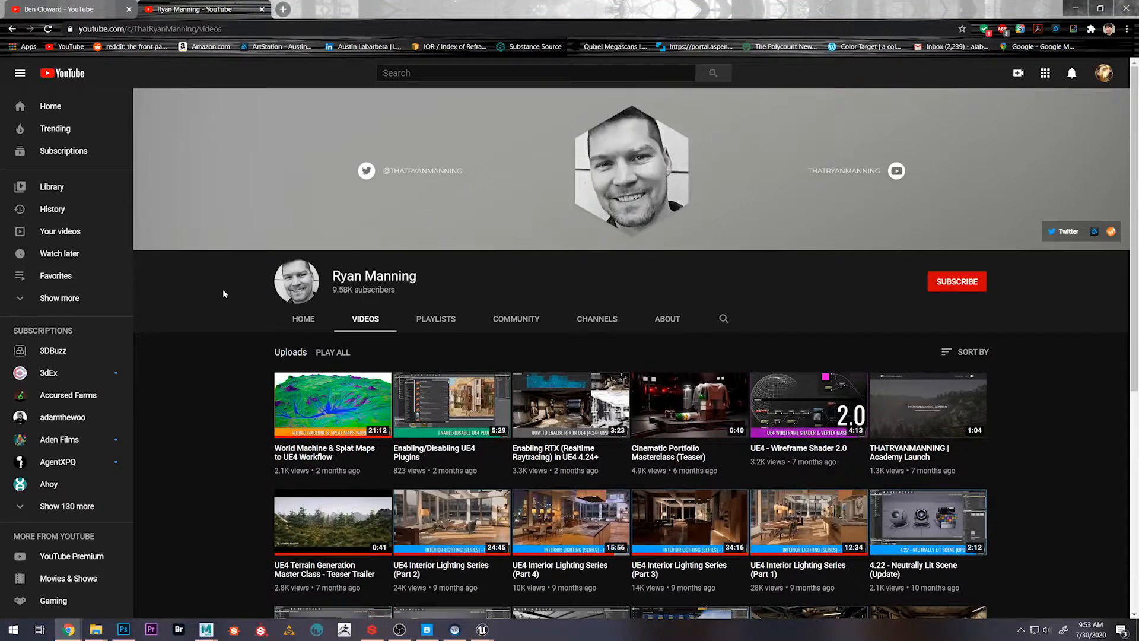
{"action": "scroll", "coordinate": [223, 294], "scroll_direction": "down", "scroll_amount": 3}
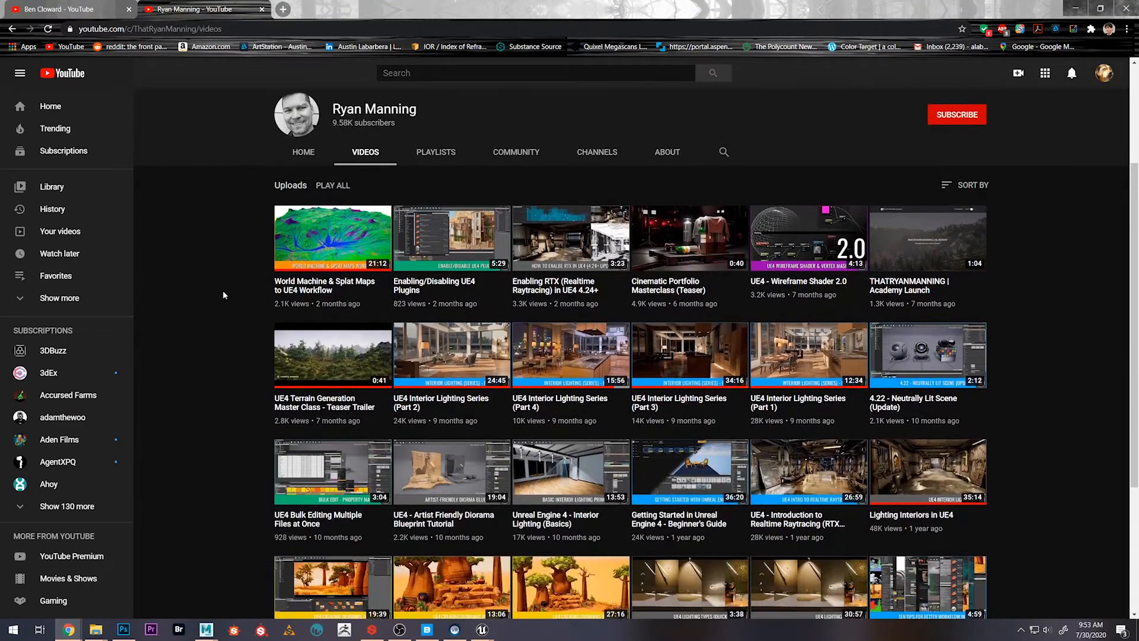
{"action": "scroll", "coordinate": [223, 295], "scroll_direction": "down", "scroll_amount": 5}
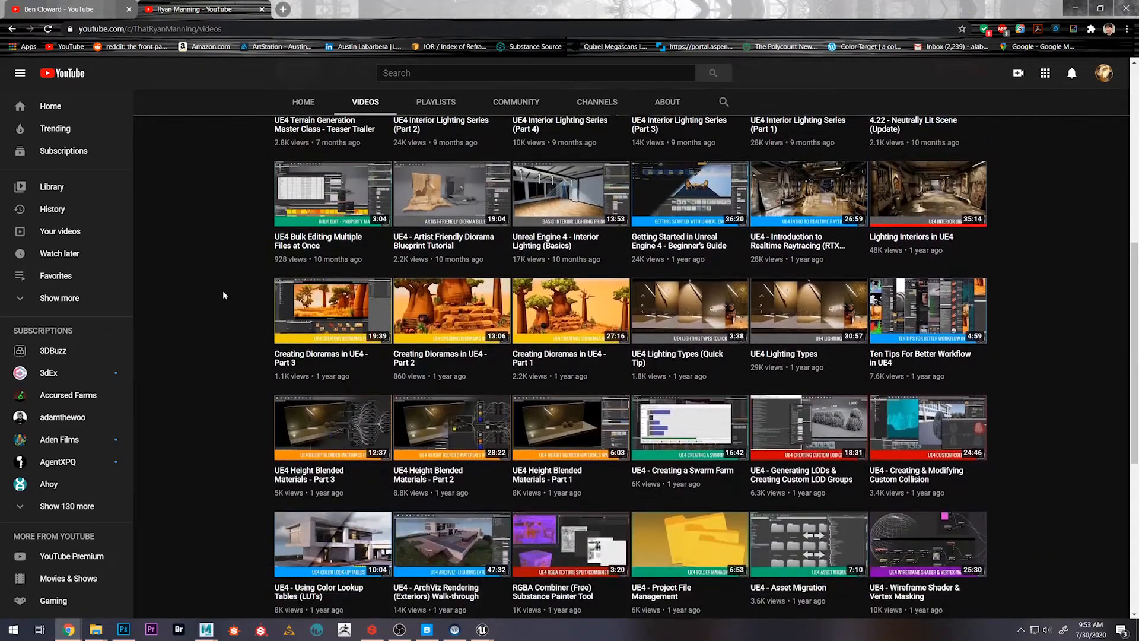
{"action": "scroll", "coordinate": [223, 295], "scroll_direction": "down", "scroll_amount": 3}
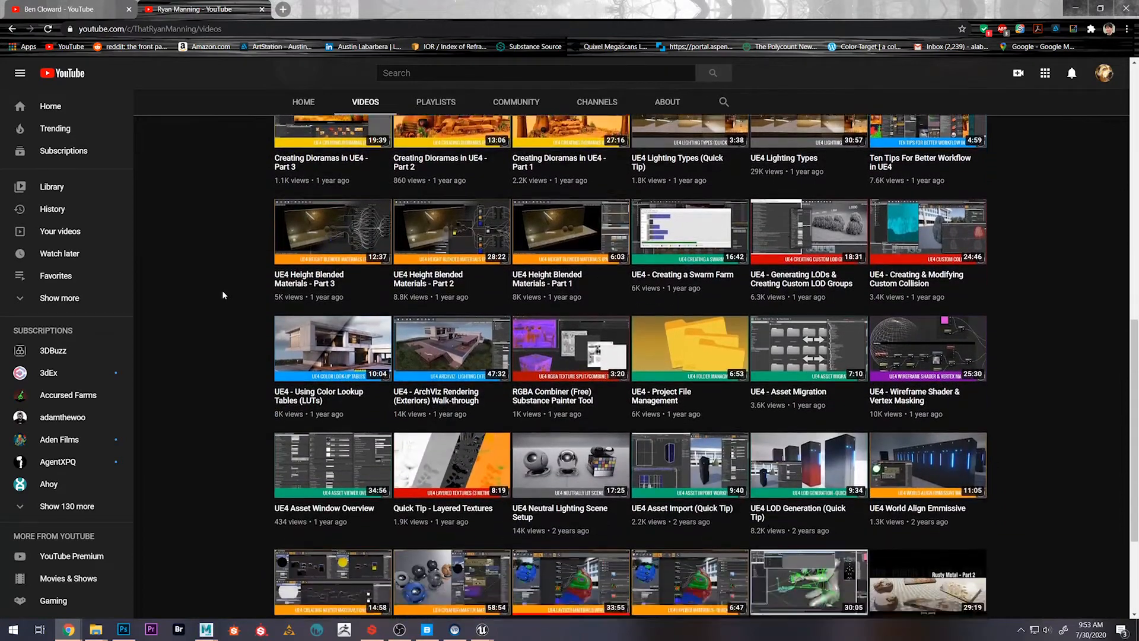
{"action": "scroll", "coordinate": [223, 294], "scroll_direction": "down", "scroll_amount": 3}
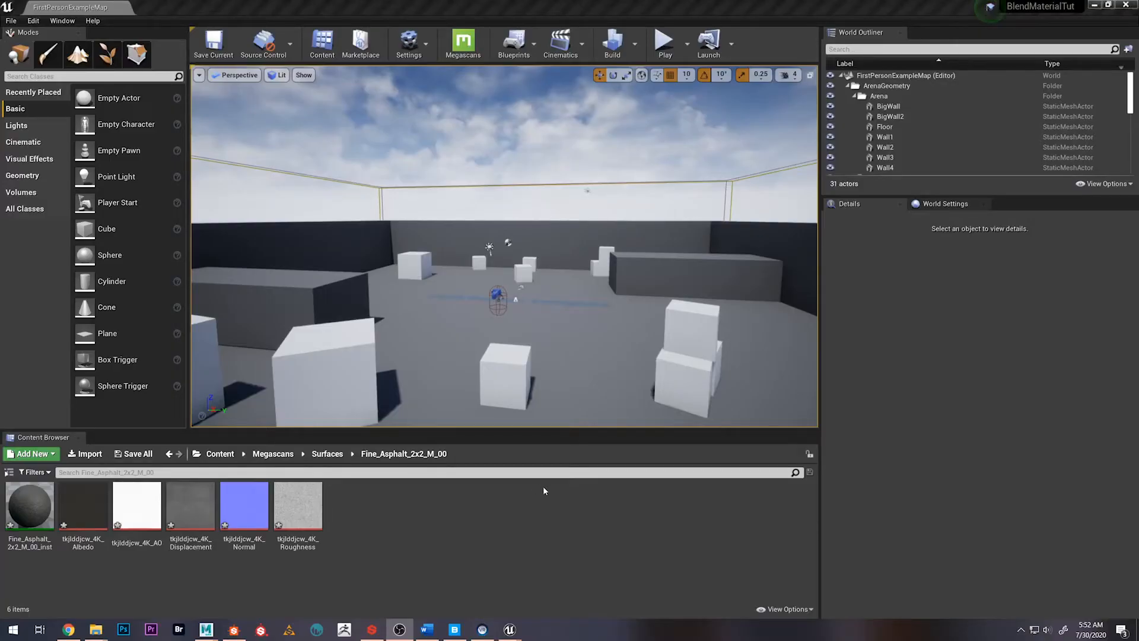
Switch to the Killhouse project in Unreal Editor and set the viewport's view mode to Lit
{"action": "mouse_move", "coordinate": [509, 629]}
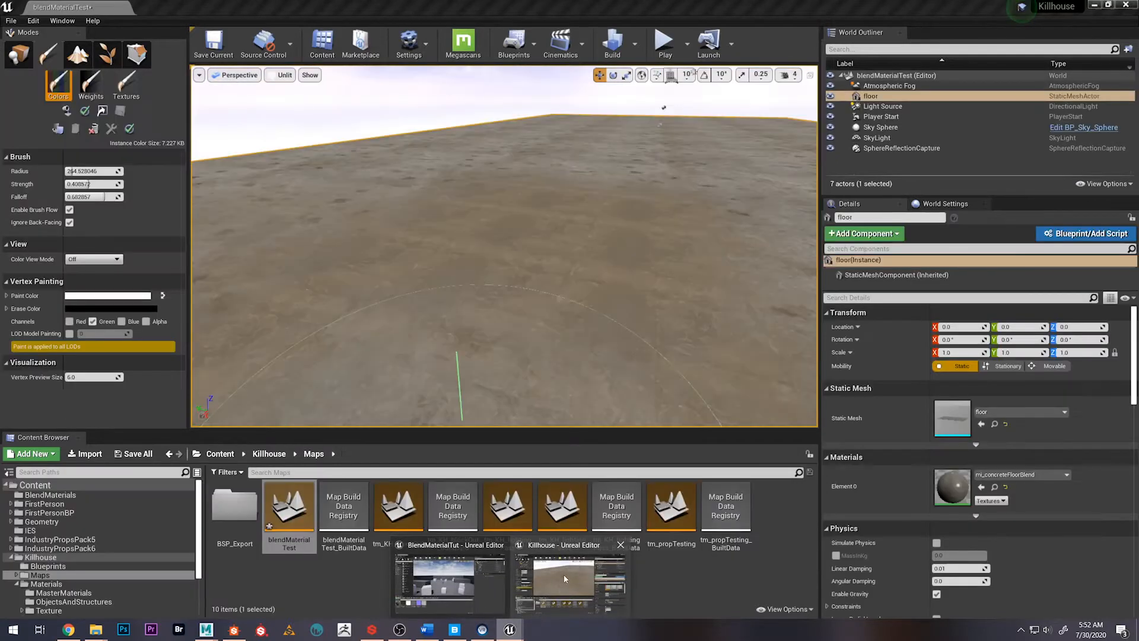
{"action": "left_click", "coordinate": [564, 574]}
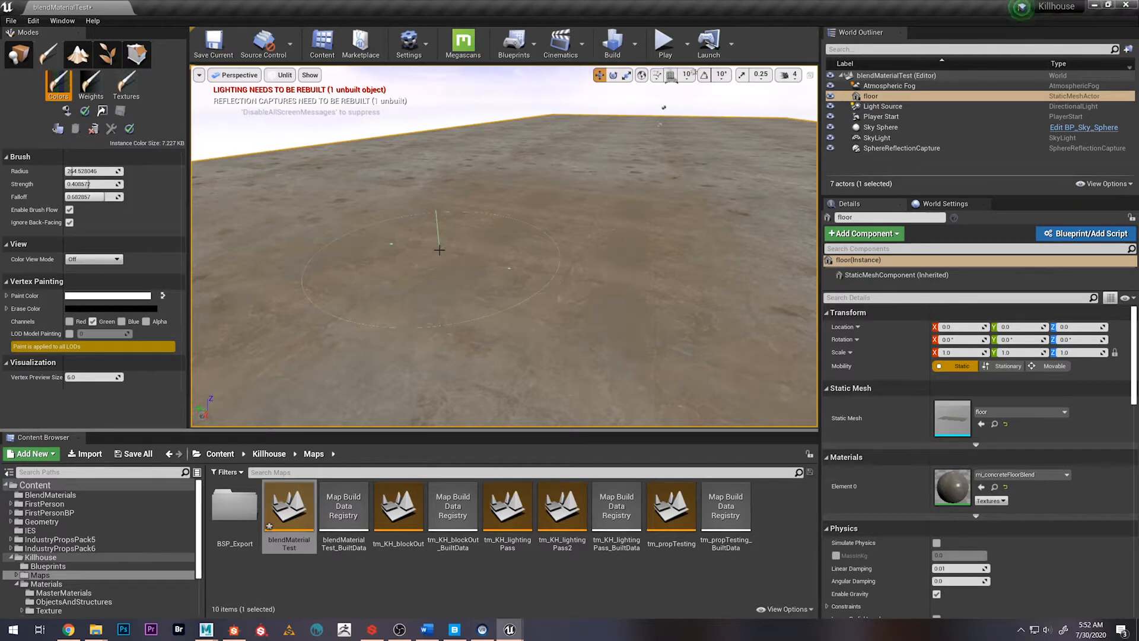
{"action": "mouse_move", "coordinate": [505, 246]}
{"action": "right_mouse_down"}
{"action": "mouse_move", "coordinate": [489, 258]}
{"action": "mouse_move", "coordinate": [499, 250]}
{"action": "right_mouse_up"}
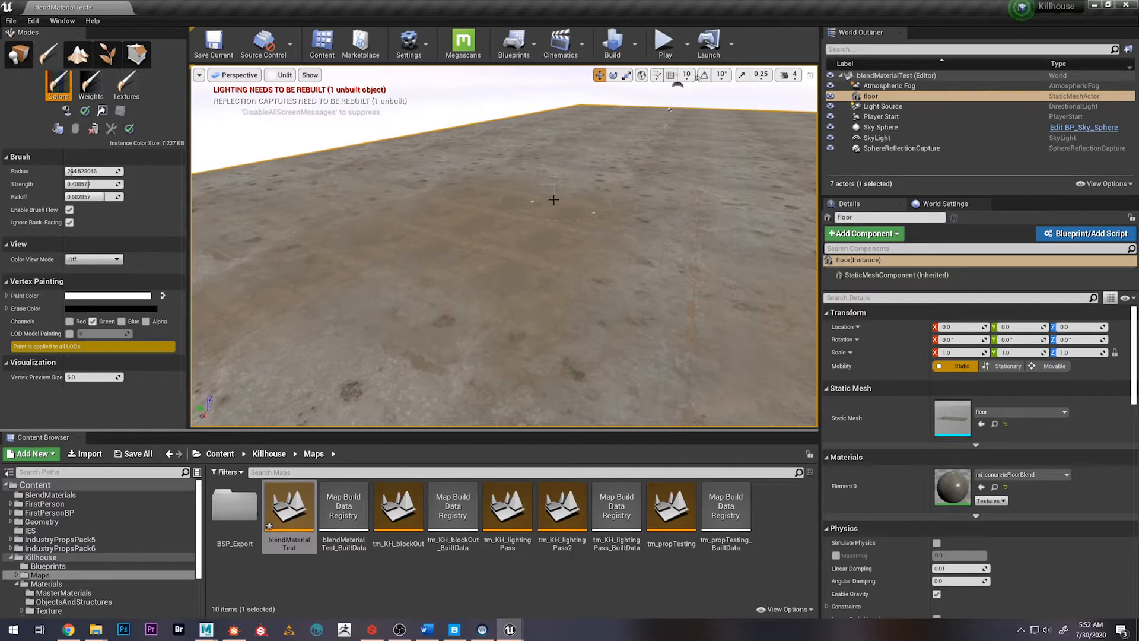
{"action": "left_click", "coordinate": [284, 76]}
{"action": "left_click", "coordinate": [292, 98]}
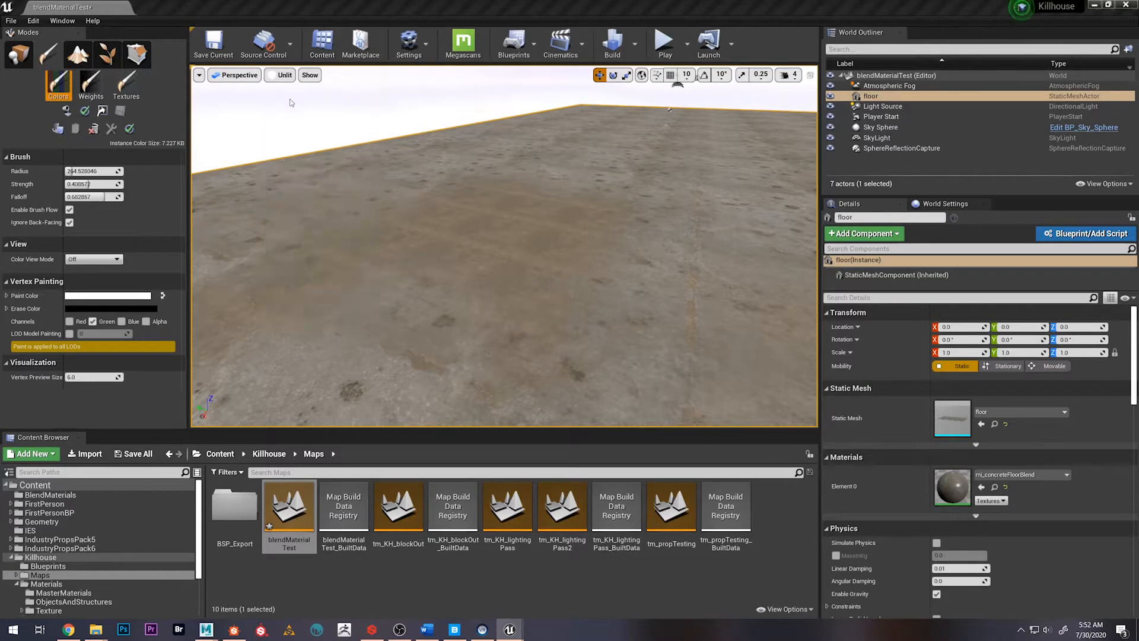
Examine the blended concrete material on the floor mesh up close and from several angles
{"action": "mouse_move", "coordinate": [450, 199]}
{"action": "right_mouse_down"}
{"action": "mouse_move", "coordinate": [440, 169]}
{"action": "mouse_move", "coordinate": [448, 249]}
{"action": "mouse_move", "coordinate": [424, 237]}
{"action": "mouse_move", "coordinate": [454, 207]}
{"action": "mouse_move", "coordinate": [409, 231]}
{"action": "mouse_move", "coordinate": [384, 207]}
{"action": "right_mouse_up"}
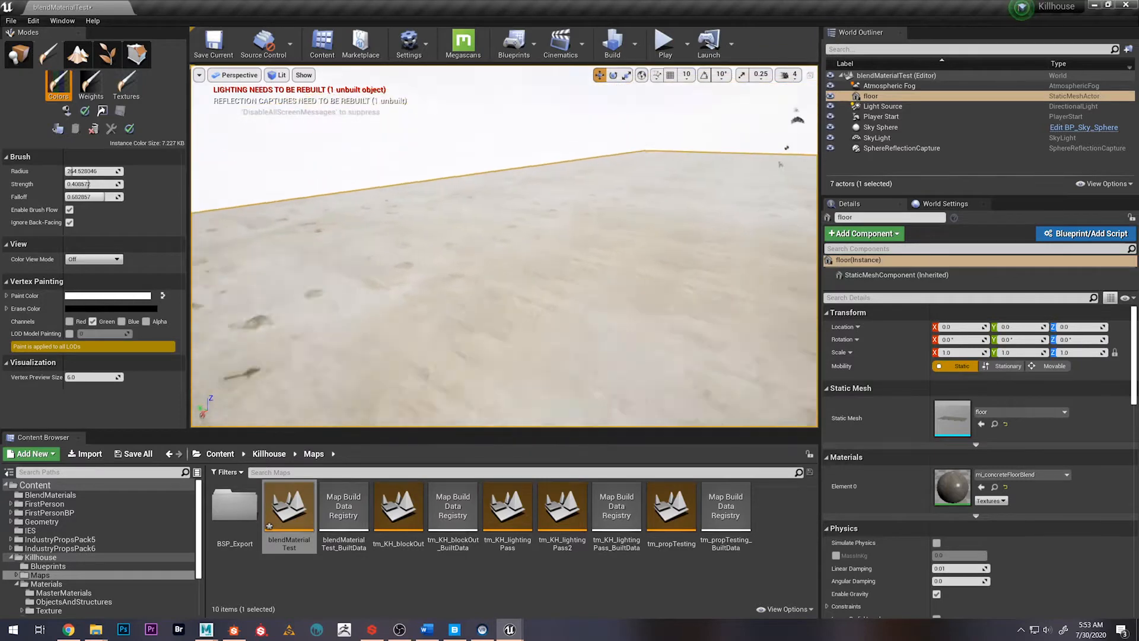
{"action": "right_click_drag", "start_coordinate": [384, 208], "coordinate": [388, 219]}
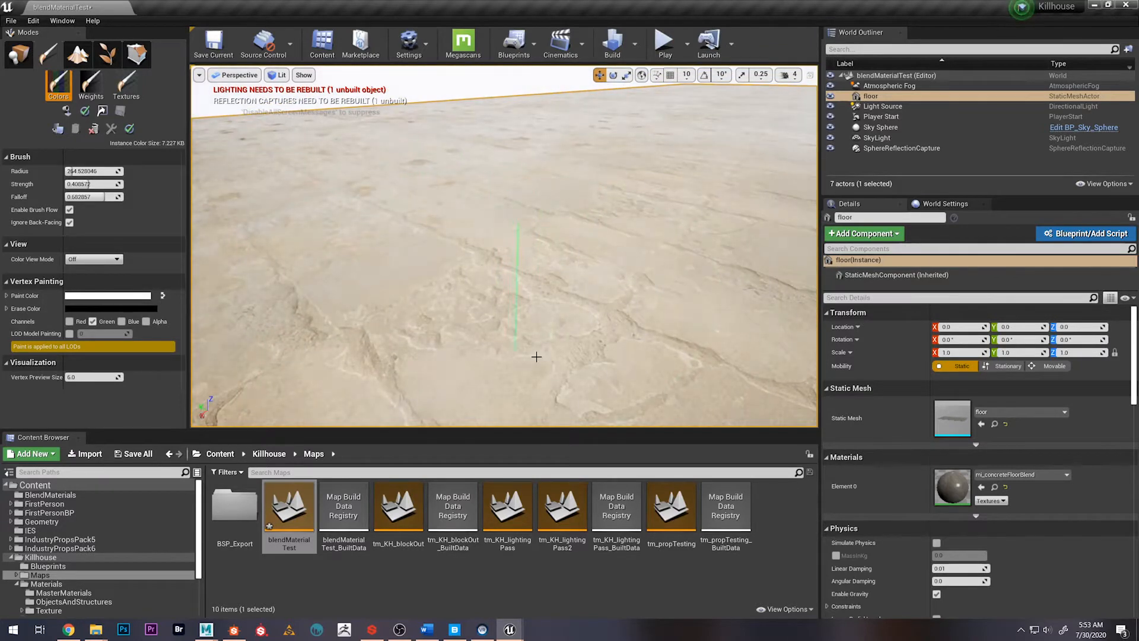
{"action": "mouse_move", "coordinate": [499, 325]}
{"action": "right_mouse_down"}
{"action": "mouse_move", "coordinate": [508, 333]}
{"action": "mouse_move", "coordinate": [512, 319]}
{"action": "right_mouse_up"}
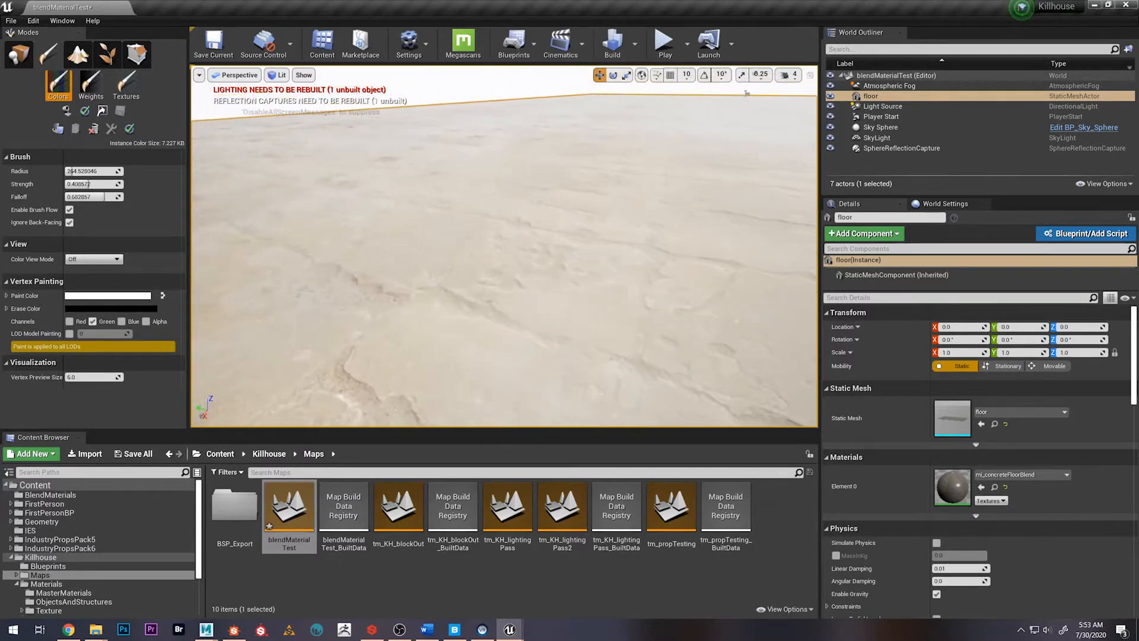
{"action": "right_click_drag", "start_coordinate": [319, 206], "coordinate": [306, 228]}
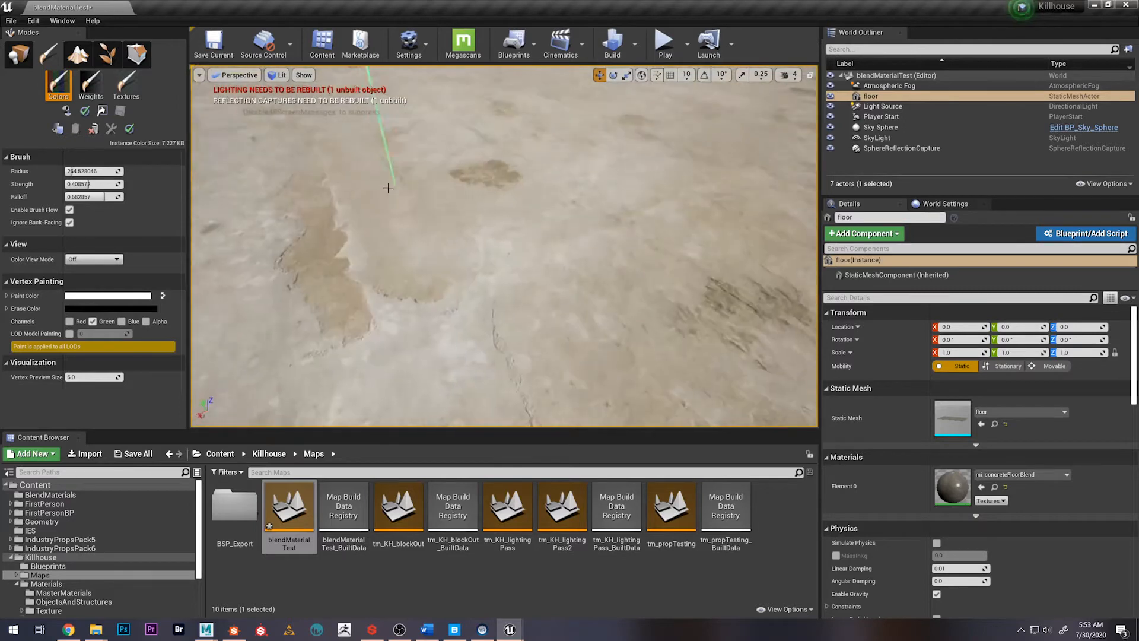
{"action": "left_click_drag", "start_coordinate": [387, 185], "coordinate": [362, 143]}
{"action": "right_click_drag", "start_coordinate": [469, 185], "coordinate": [458, 170]}
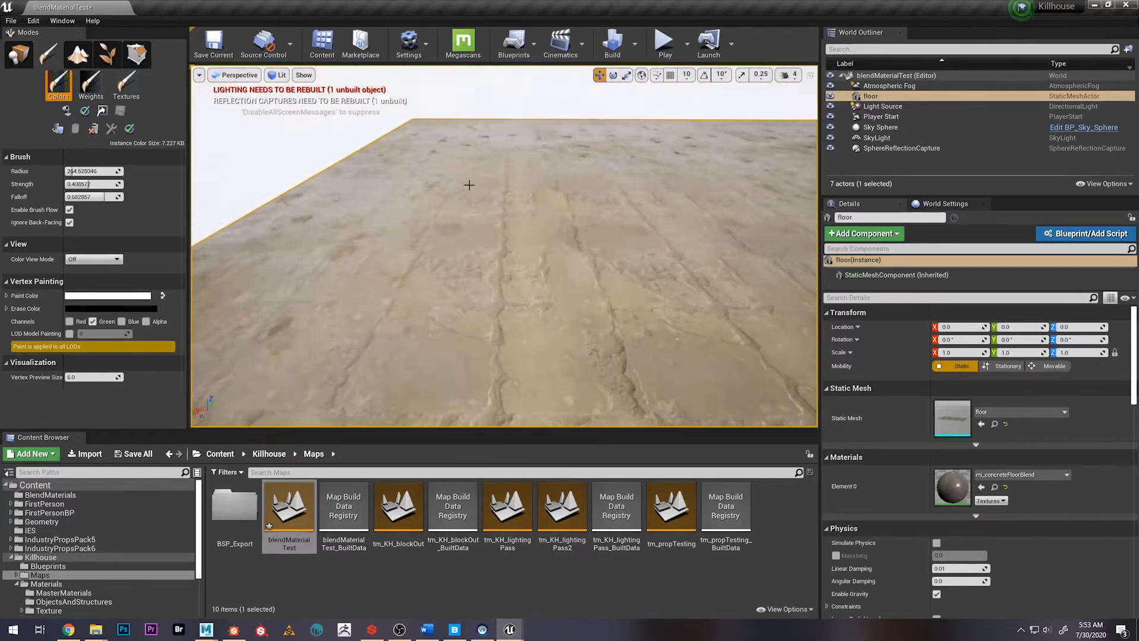
{"action": "right_click_drag", "start_coordinate": [377, 251], "coordinate": [422, 246]}
{"action": "right_click_drag", "start_coordinate": [452, 289], "coordinate": [461, 281]}
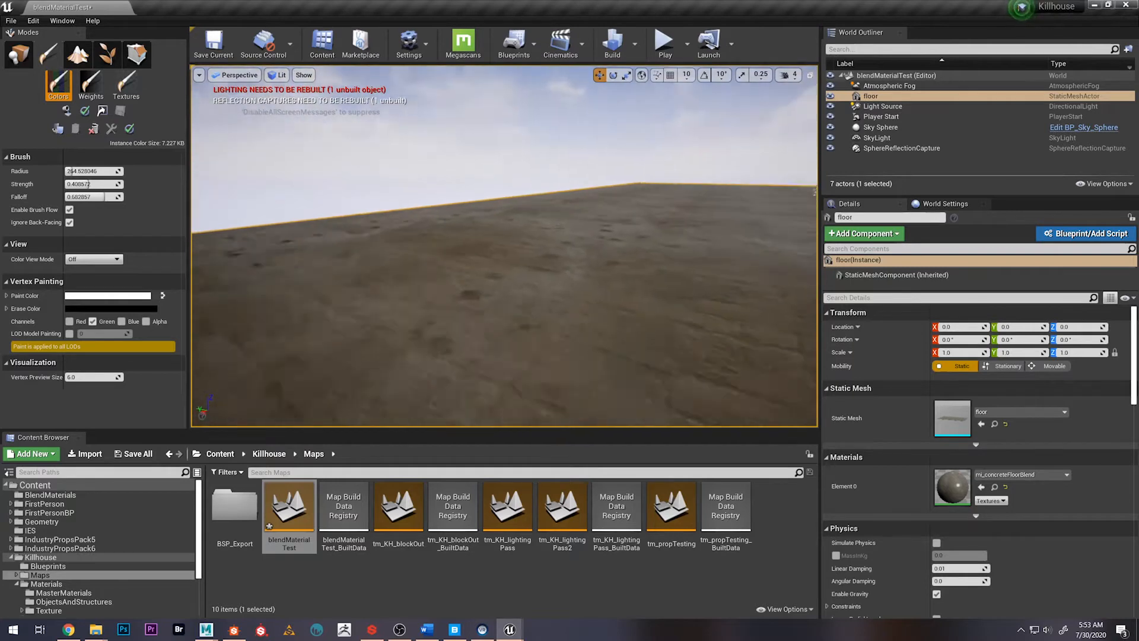
{"action": "right_click_drag", "start_coordinate": [571, 244], "coordinate": [586, 261]}
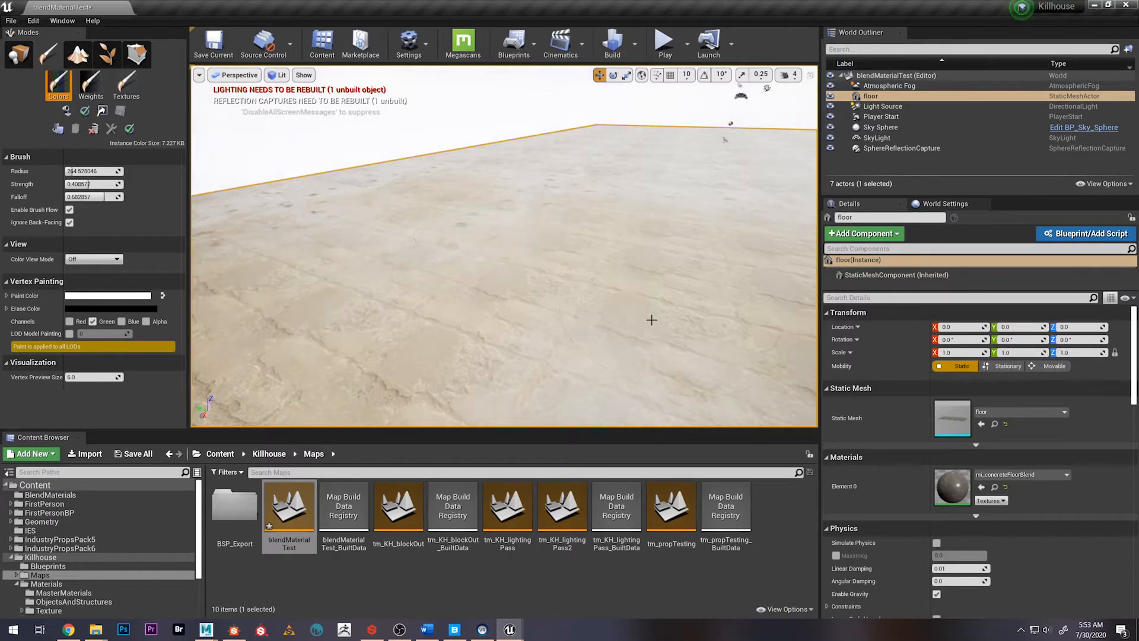
{"action": "mouse_move", "coordinate": [569, 306]}
{"action": "right_mouse_down"}
{"action": "mouse_move", "coordinate": [574, 323]}
{"action": "mouse_move", "coordinate": [629, 319]}
{"action": "mouse_move", "coordinate": [721, 279]}
{"action": "mouse_move", "coordinate": [717, 353]}
{"action": "mouse_move", "coordinate": [719, 278]}
{"action": "mouse_move", "coordinate": [718, 332]}
{"action": "mouse_move", "coordinate": [569, 304]}
{"action": "right_mouse_up"}
{"action": "key", "text": "w"}
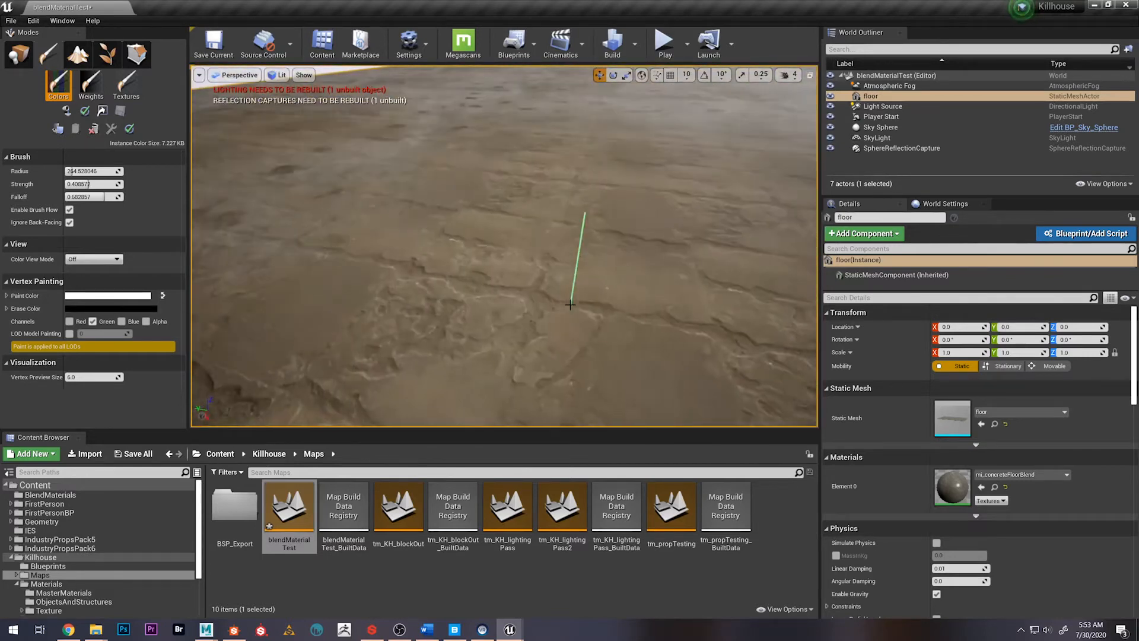
Restrict vertex painting to the Red channel and paint a patch of the dark, glossy material layer onto the floor
{"action": "left_click", "coordinate": [69, 321]}
{"action": "left_click", "coordinate": [92, 322]}
{"action": "right_click_drag", "start_coordinate": [229, 317], "coordinate": [228, 274]}
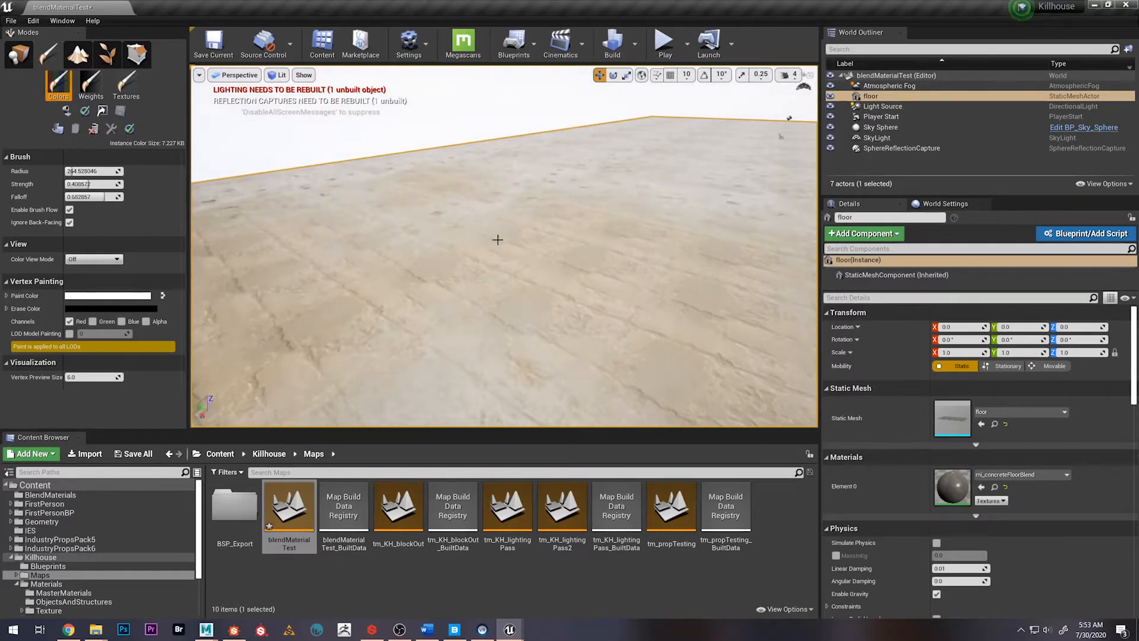
{"action": "right_click_drag", "start_coordinate": [497, 240], "coordinate": [505, 324]}
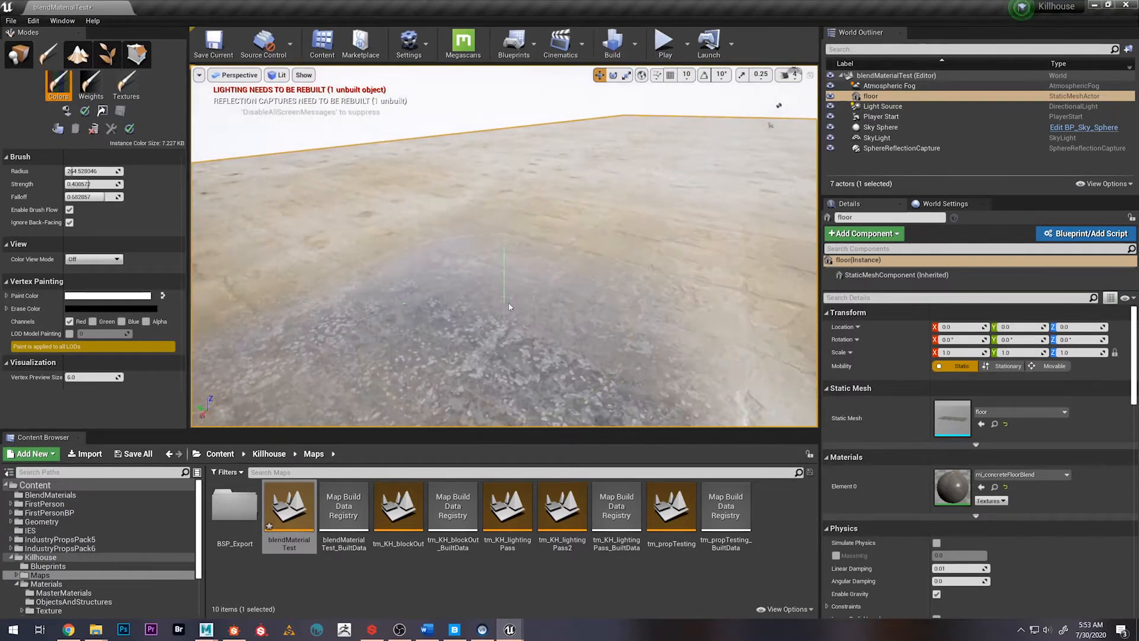
{"action": "right_click_drag", "start_coordinate": [504, 245], "coordinate": [567, 246]}
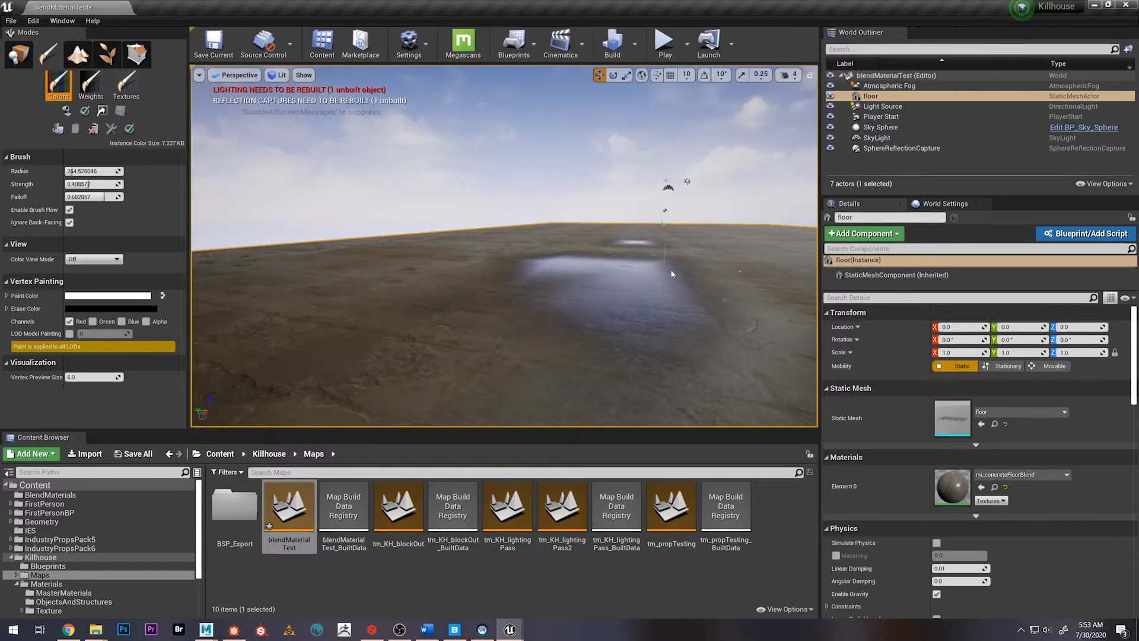
{"action": "right_click_drag", "start_coordinate": [671, 274], "coordinate": [700, 274]}
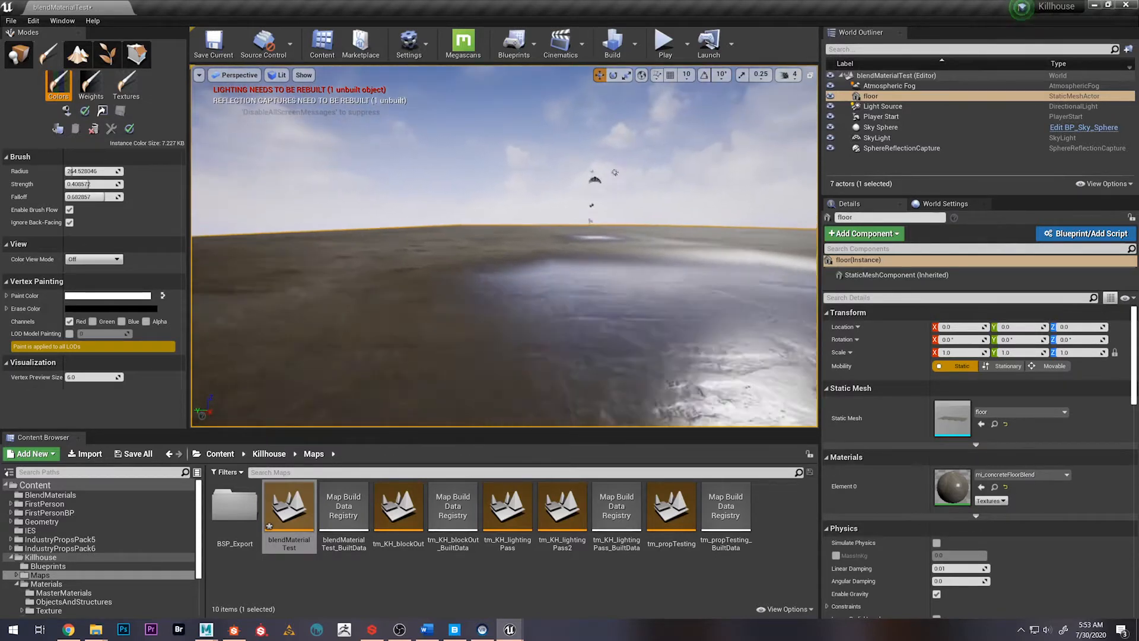
{"action": "mouse_move", "coordinate": [504, 246]}
{"action": "right_mouse_down"}
{"action": "mouse_move", "coordinate": [499, 317]}
{"action": "mouse_move", "coordinate": [459, 323]}
{"action": "mouse_move", "coordinate": [430, 270]}
{"action": "mouse_move", "coordinate": [429, 231]}
{"action": "mouse_move", "coordinate": [410, 246]}
{"action": "right_mouse_up"}
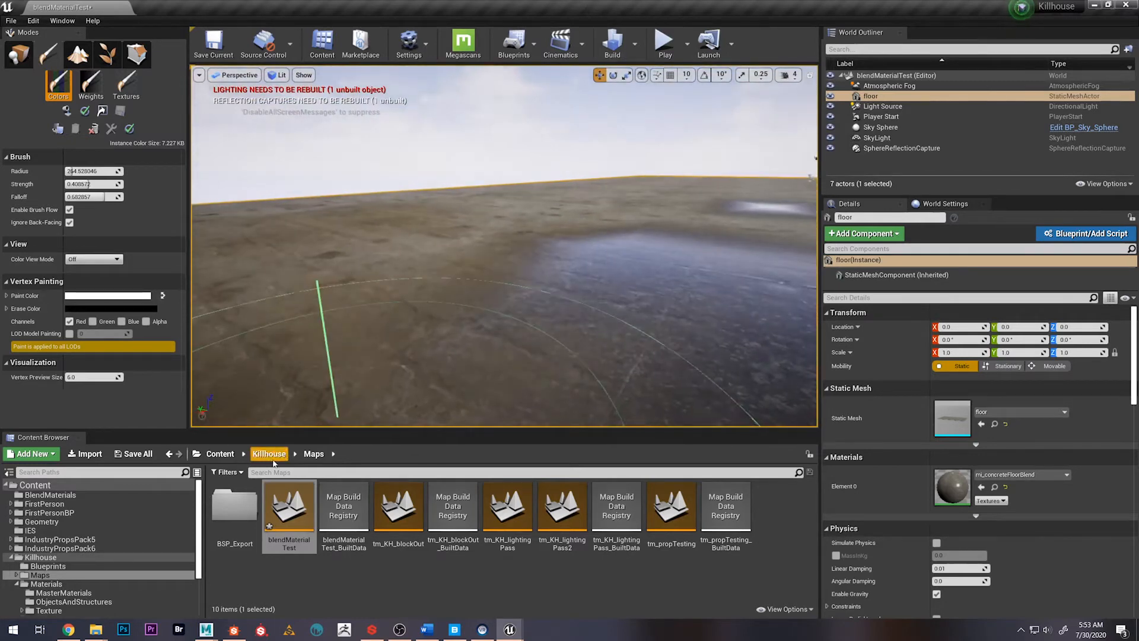
Browse from the project's top-level Content folder into Megascans and select its Atlases subfolder
{"action": "left_click", "coordinate": [272, 458]}
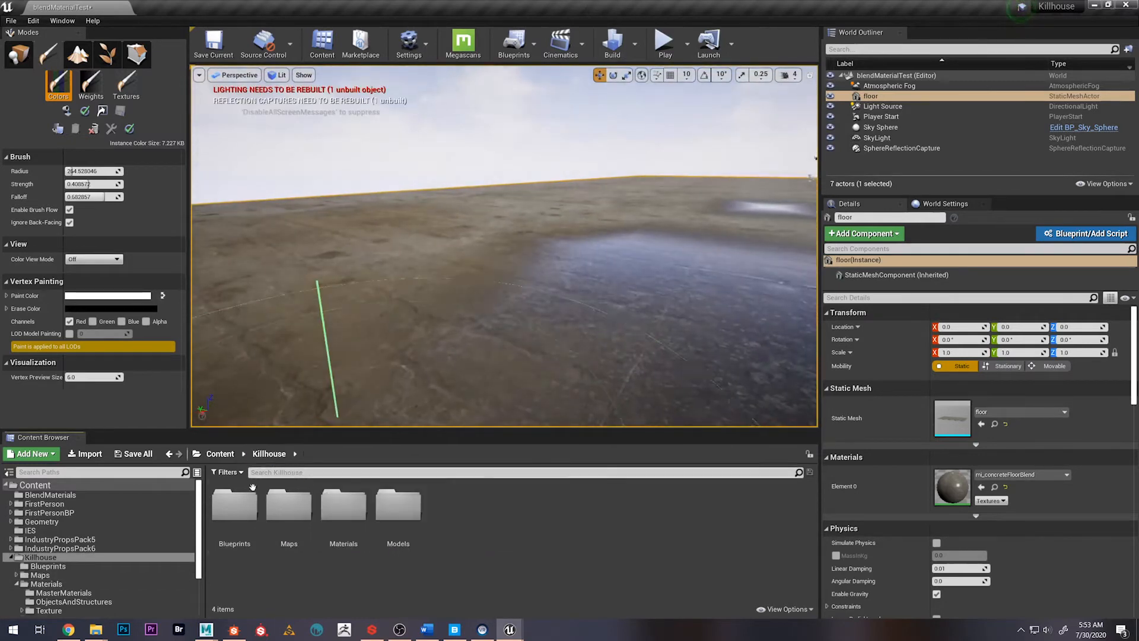
{"action": "left_click", "coordinate": [220, 454]}
{"action": "double_click", "coordinate": [728, 516]}
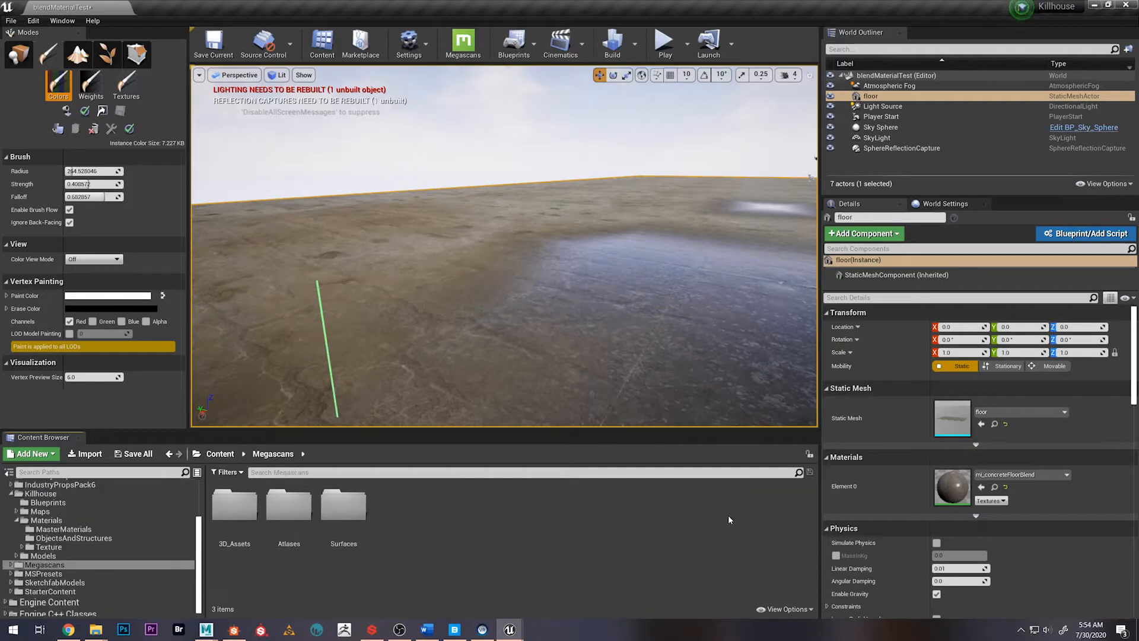
{"action": "right_click_drag", "start_coordinate": [539, 280], "coordinate": [553, 295]}
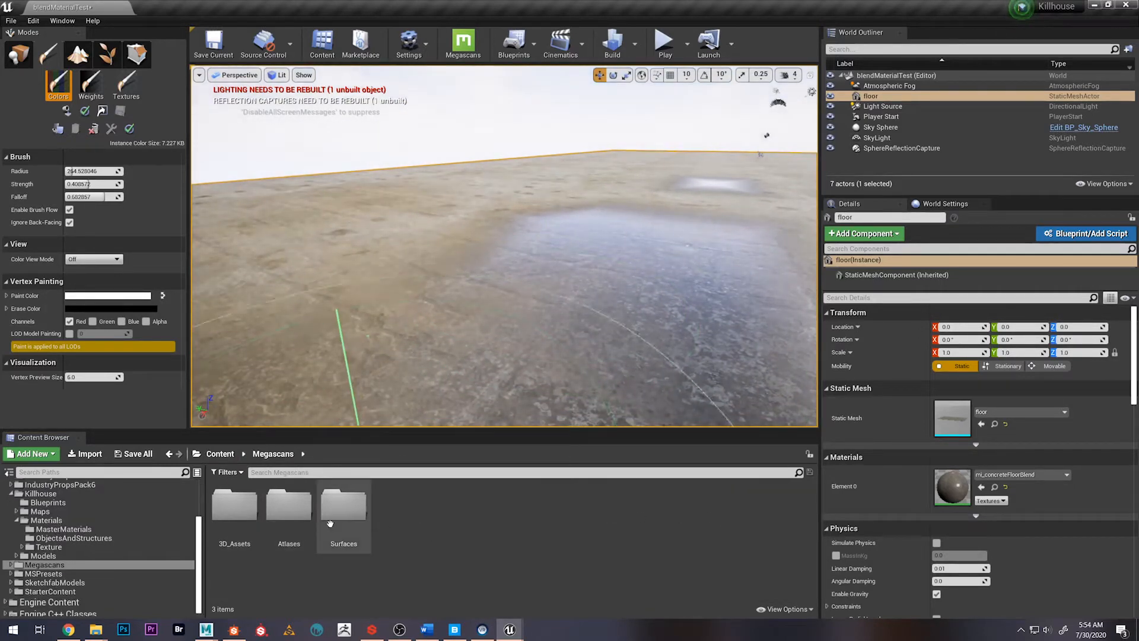
{"action": "double_click", "coordinate": [288, 505]}
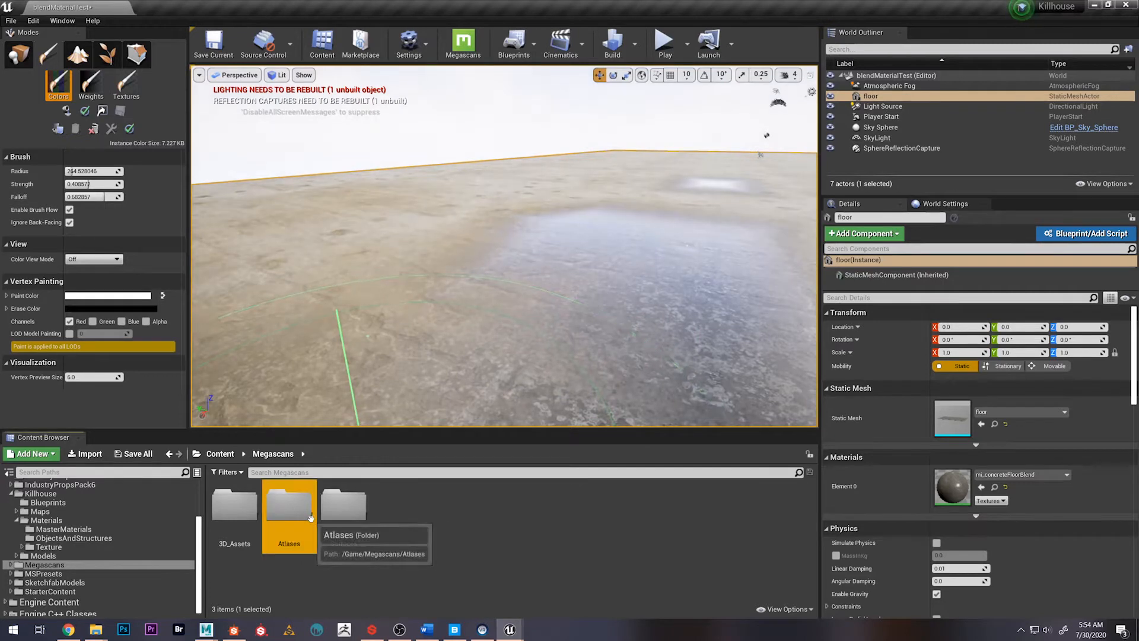
Place the Concrete_Damage_00_inst decal from the Concrete_Damage_00 atlas folder onto the floor beside the painted dark patch
{"action": "double_click", "coordinate": [252, 510]}
{"action": "left_click_drag", "start_coordinate": [255, 518], "coordinate": [424, 300]}
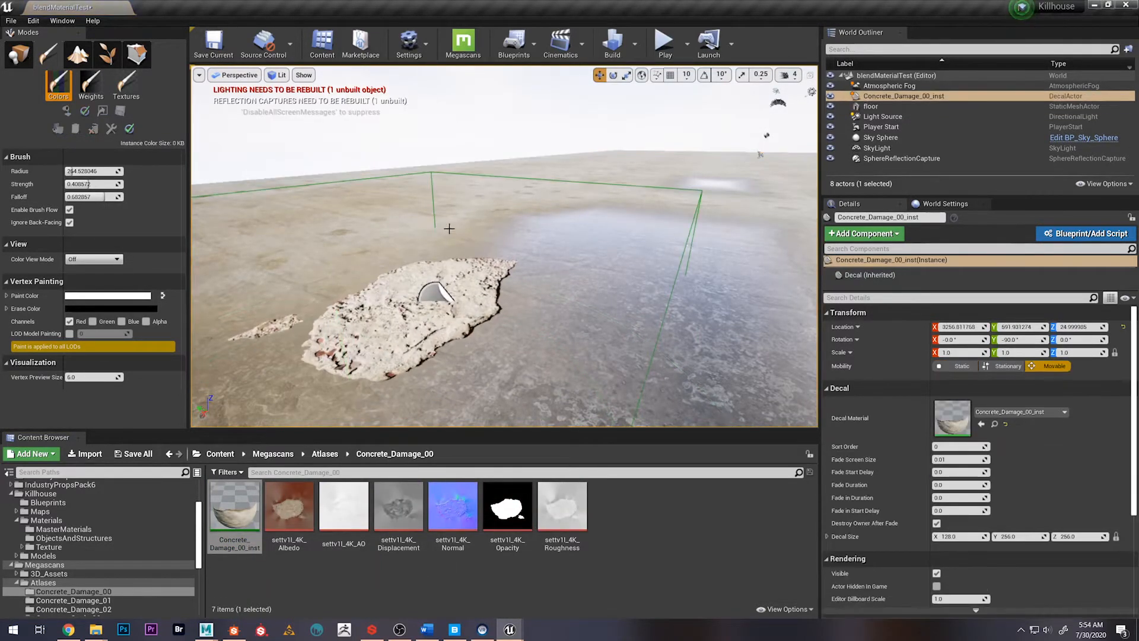
{"action": "mouse_move", "coordinate": [449, 229]}
{"action": "right_mouse_down"}
{"action": "mouse_move", "coordinate": [479, 229]}
{"action": "mouse_move", "coordinate": [428, 270]}
{"action": "mouse_move", "coordinate": [448, 261]}
{"action": "right_mouse_up"}
{"action": "left_click", "coordinate": [443, 256]}
Switch to Place mode, select the concrete damage decal and lower it along Z to about -94.46
{"action": "left_click", "coordinate": [20, 56]}
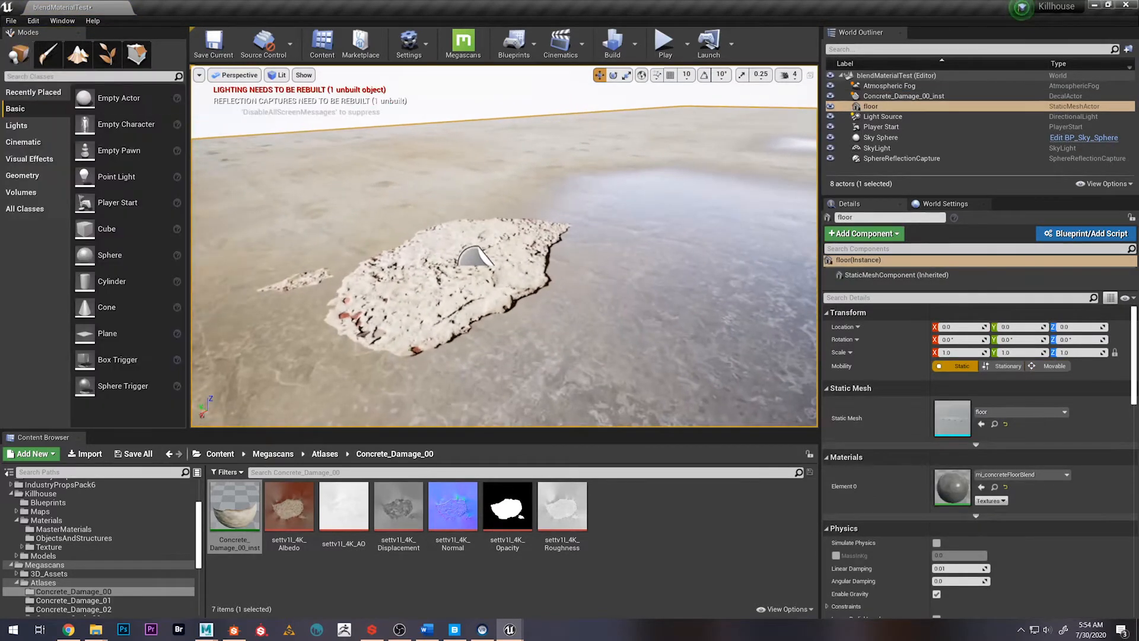
{"action": "scroll", "coordinate": [431, 254], "scroll_direction": "down", "scroll_amount": 5}
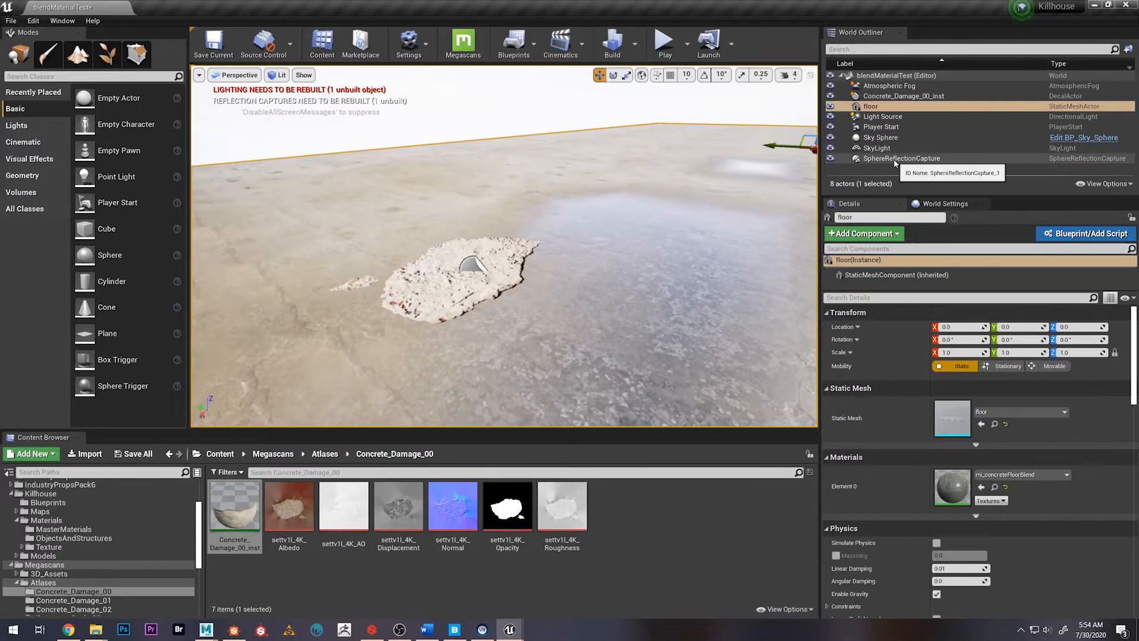
{"action": "double_click", "coordinate": [903, 95]}
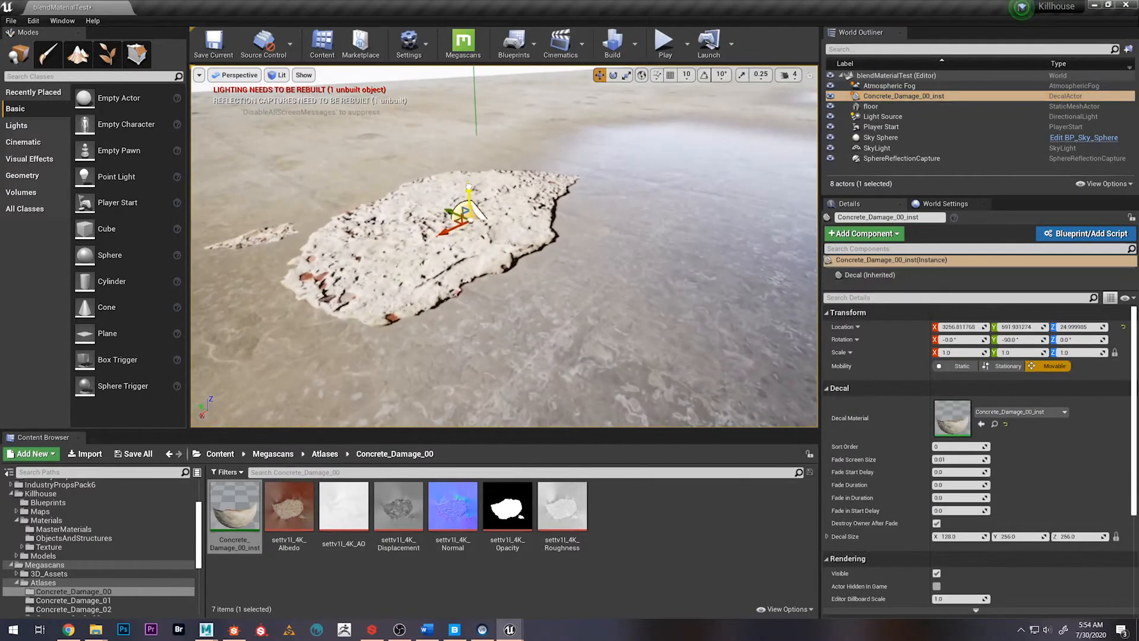
{"action": "left_click_drag", "start_coordinate": [469, 189], "coordinate": [453, 280]}
{"action": "mouse_move", "coordinate": [352, 282]}
{"action": "right_mouse_down"}
{"action": "mouse_move", "coordinate": [344, 264]}
{"action": "mouse_move", "coordinate": [332, 270]}
{"action": "mouse_move", "coordinate": [351, 281]}
{"action": "right_mouse_up"}
Return to Mesh Paint mode and examine how the damage decal sits on the floor from several angles
{"action": "left_click", "coordinate": [48, 53]}
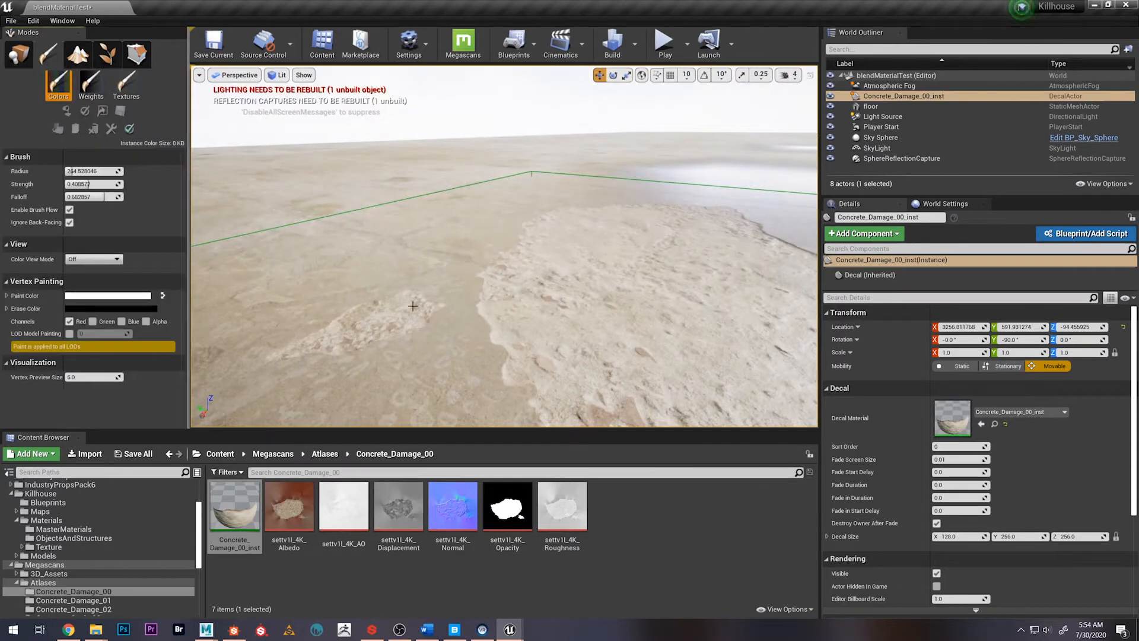
{"action": "right_click_drag", "start_coordinate": [504, 246], "coordinate": [538, 250]}
{"action": "right_click_drag", "start_coordinate": [199, 375], "coordinate": [202, 377]}
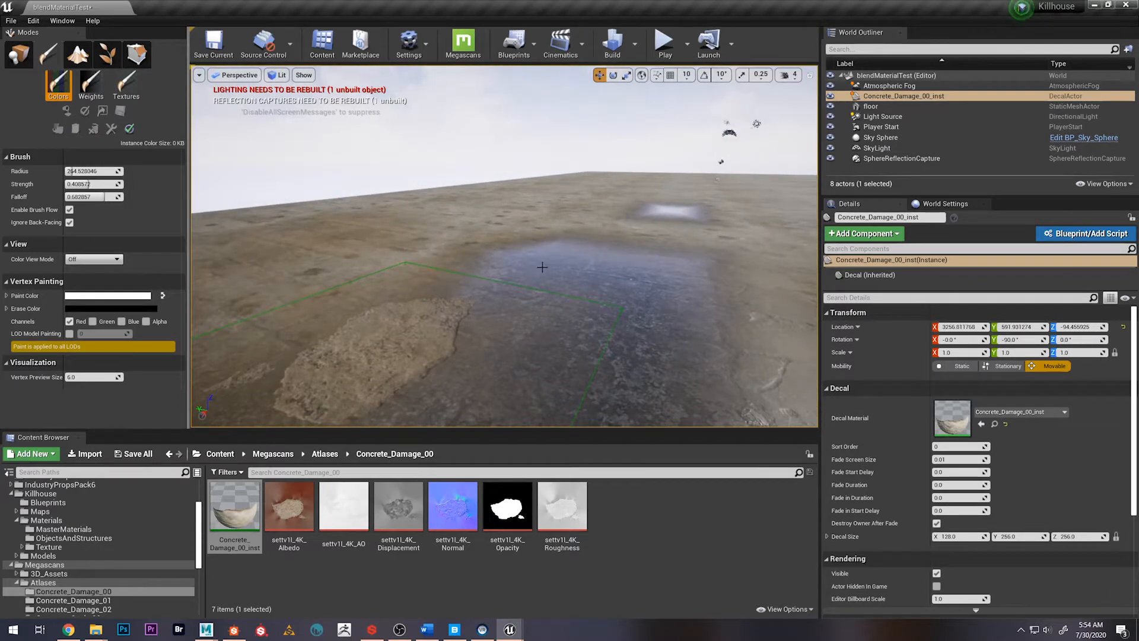
{"action": "mouse_move", "coordinate": [532, 282]}
{"action": "right_mouse_down"}
{"action": "mouse_move", "coordinate": [522, 282]}
{"action": "mouse_move", "coordinate": [531, 279]}
{"action": "right_mouse_up"}
In Place mode, select the floor mesh and locate its mi_concreteFloorBlend material in the Content Browser
{"action": "left_click", "coordinate": [220, 454]}
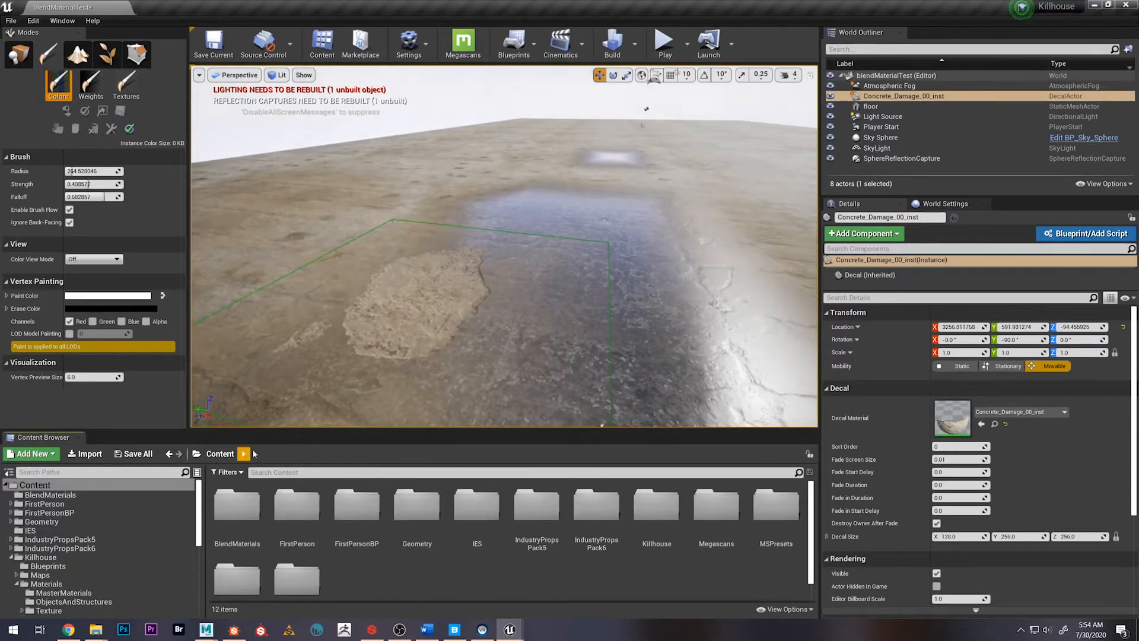
{"action": "left_click", "coordinate": [19, 54]}
{"action": "left_click", "coordinate": [295, 210]}
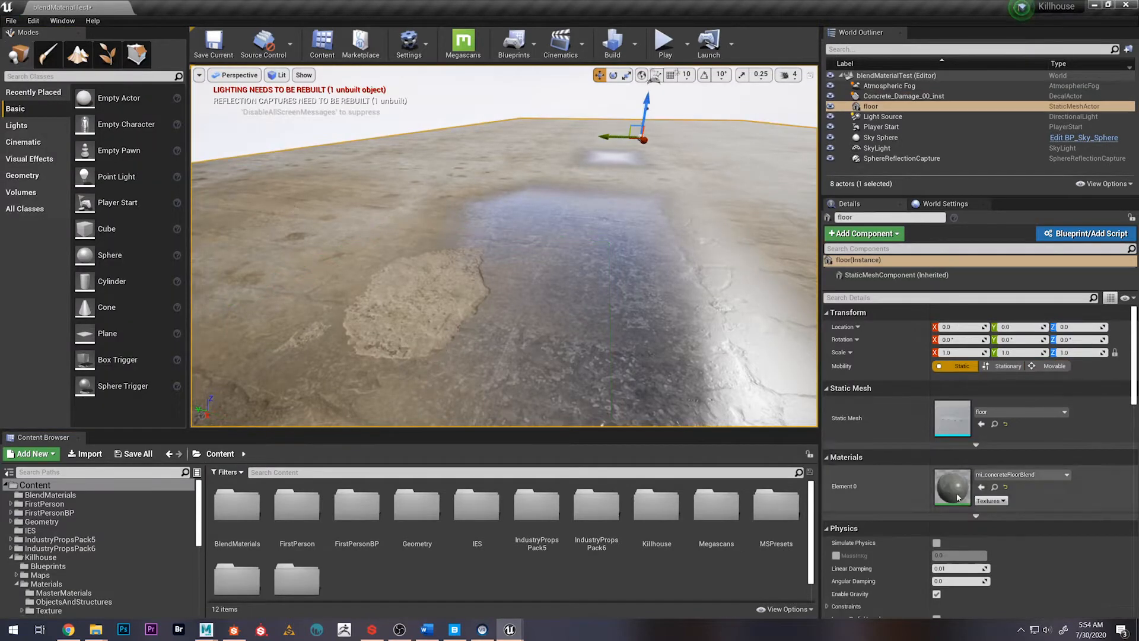
{"action": "left_click", "coordinate": [991, 488]}
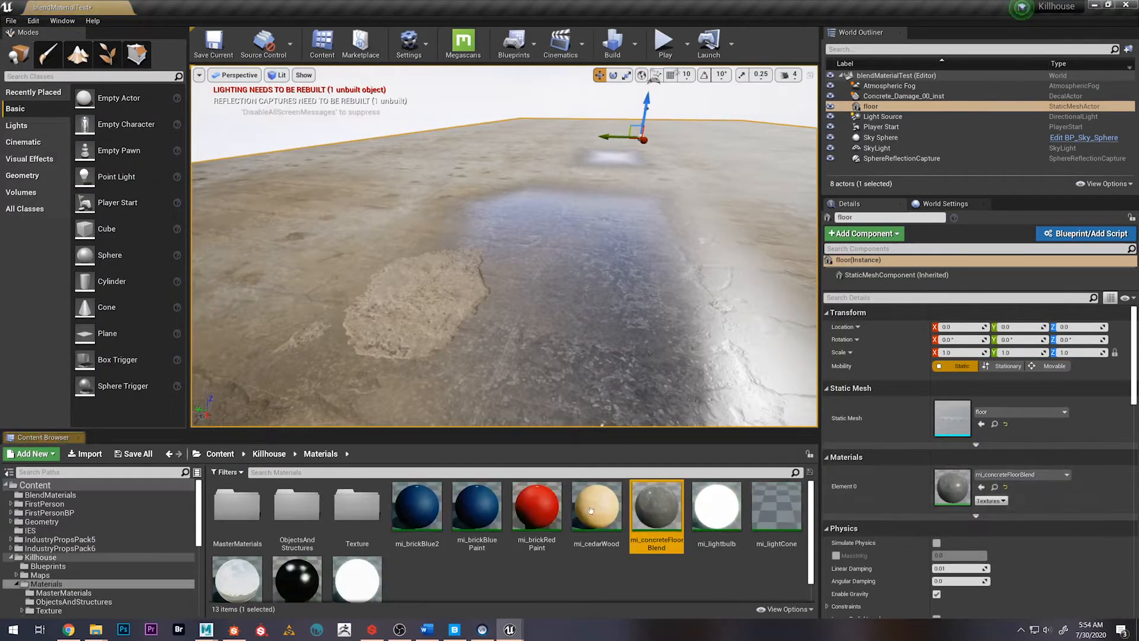
Open the m_3WayBlend master material from the MasterMaterials folder and maximize its editor window
{"action": "left_click", "coordinate": [249, 514]}
{"action": "double_click", "coordinate": [249, 515]}
{"action": "double_click", "coordinate": [254, 513]}
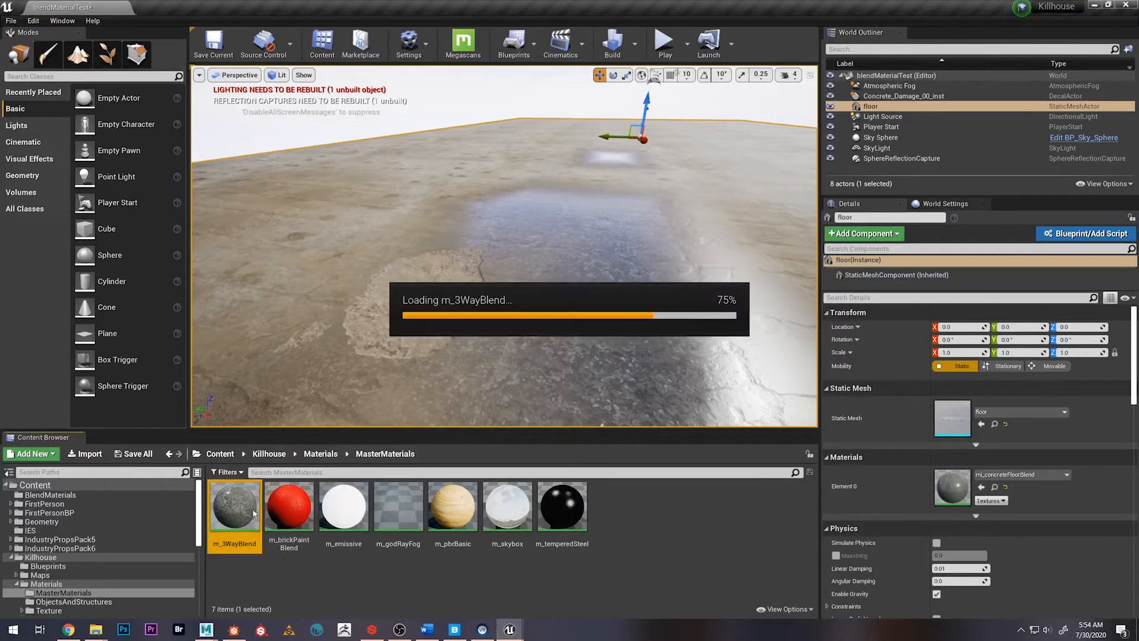
{"action": "scroll", "coordinate": [410, 255], "scroll_direction": "down", "scroll_amount": 7}
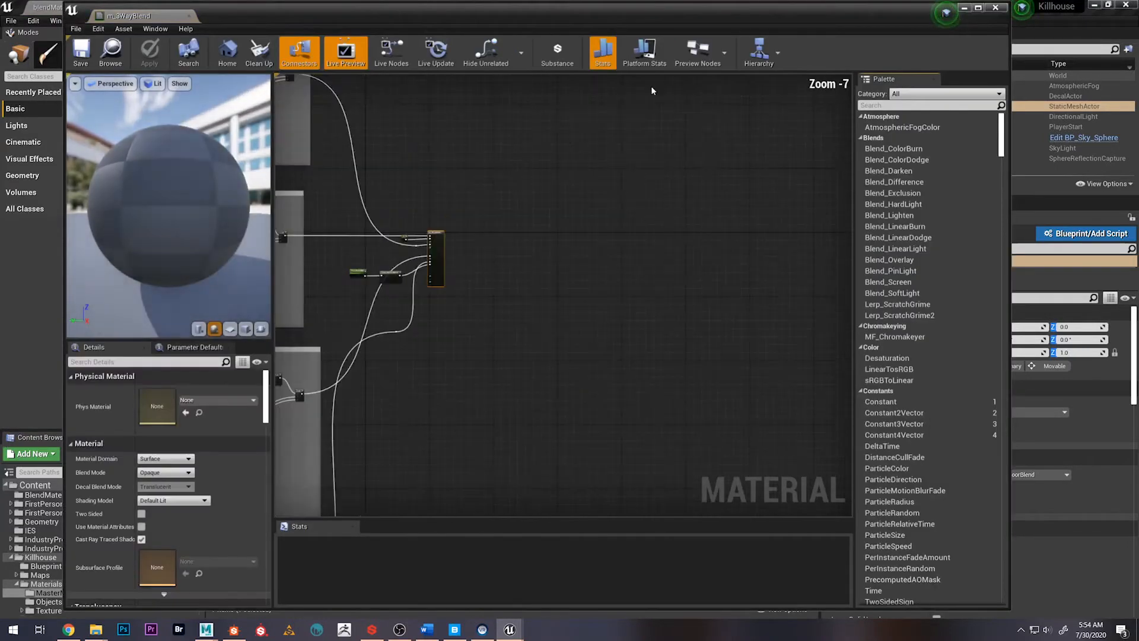
{"action": "left_click", "coordinate": [978, 7]}
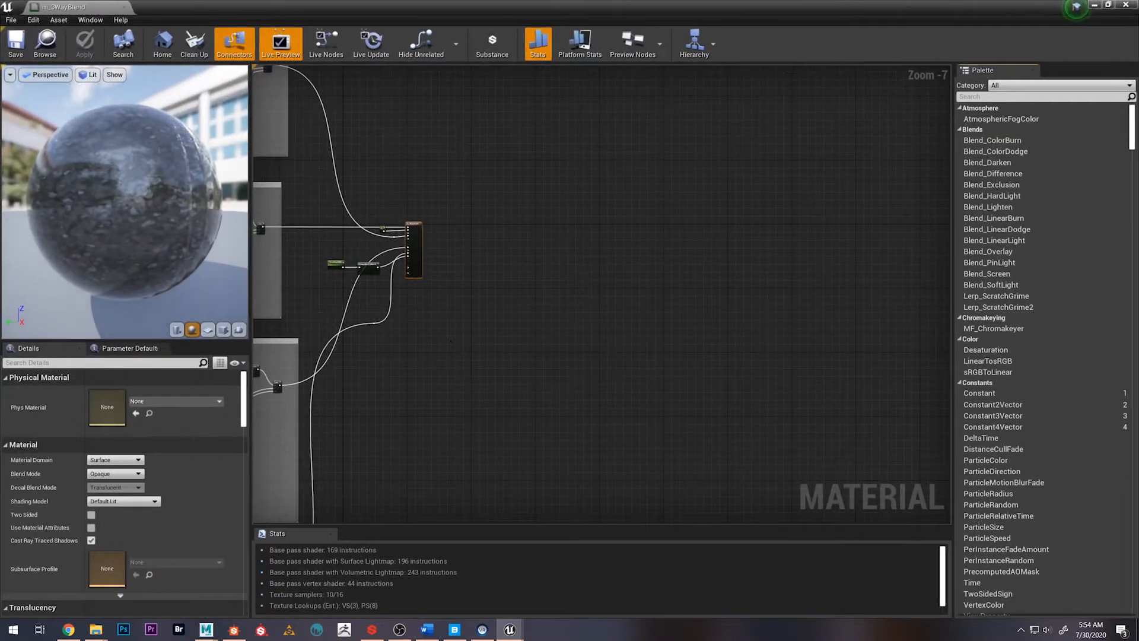
Examine the overall m_3WayBlend graph, covering the Roughness, Albedo, Normals and Displacement groups
{"action": "scroll", "coordinate": [451, 341], "scroll_direction": "down", "scroll_amount": 2}
{"action": "right_click_drag", "start_coordinate": [450, 341], "coordinate": [717, 358]}
{"action": "right_click_drag", "start_coordinate": [323, 330], "coordinate": [604, 287]}
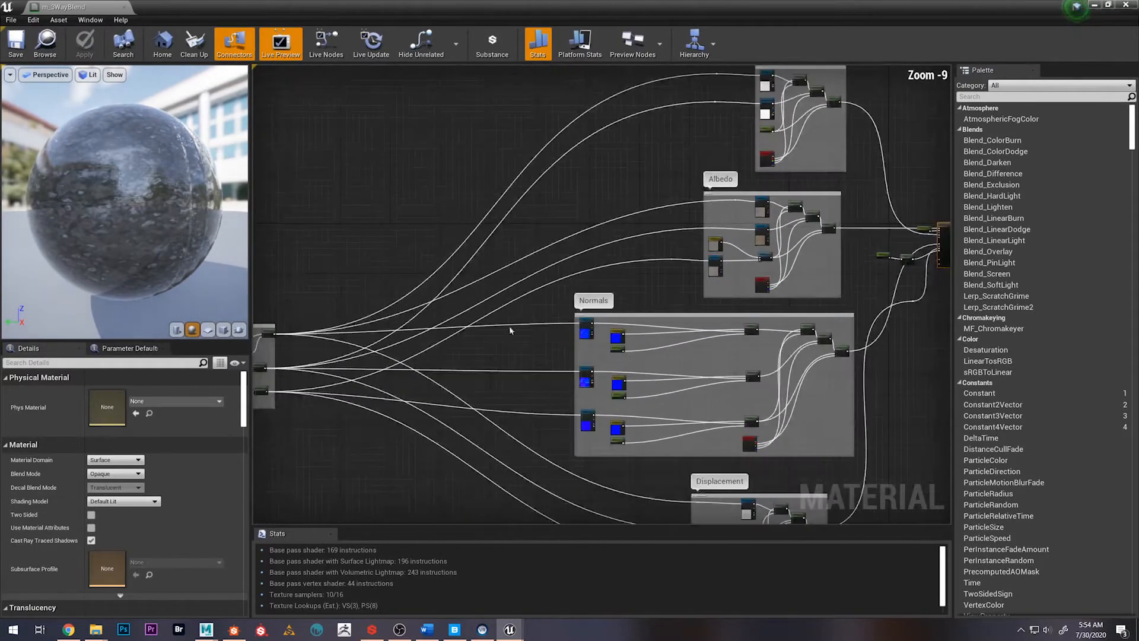
{"action": "right_click_drag", "start_coordinate": [523, 358], "coordinate": [563, 320]}
{"action": "scroll", "coordinate": [597, 344], "scroll_direction": "down", "scroll_amount": 2}
{"action": "right_click_drag", "start_coordinate": [630, 269], "coordinate": [529, 274]}
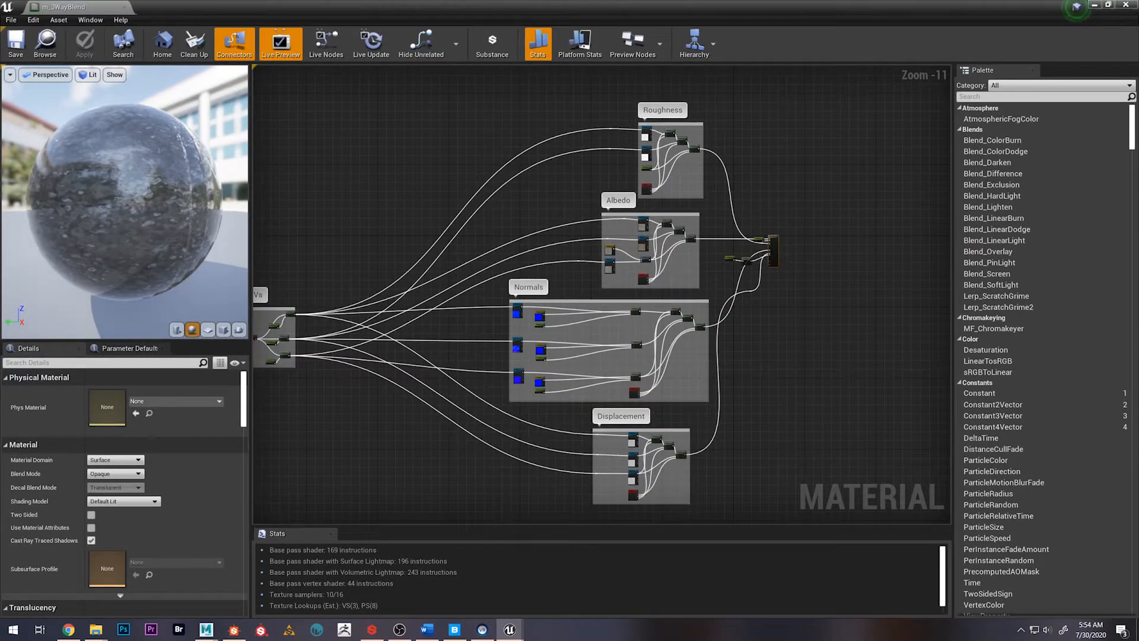
Switch to the browser and review the Unreal documentation page on creating a material for 3-way texture blends
{"action": "left_click_drag", "start_coordinate": [1138, 143], "coordinate": [251, 19]}
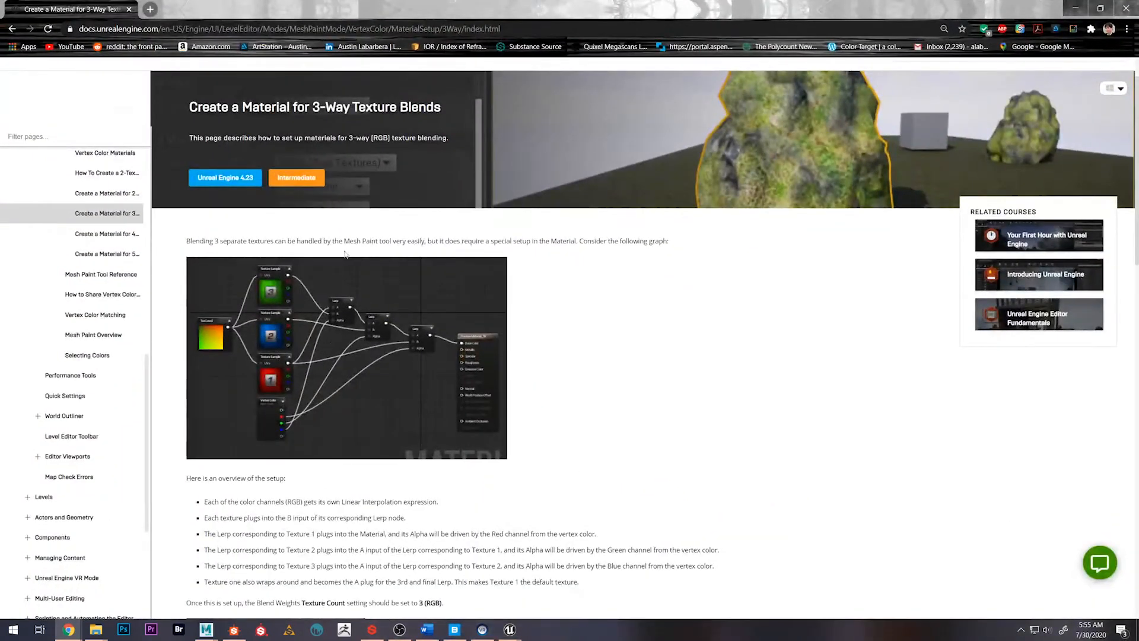
{"action": "scroll", "coordinate": [348, 297], "scroll_direction": "up", "scroll_amount": 1}
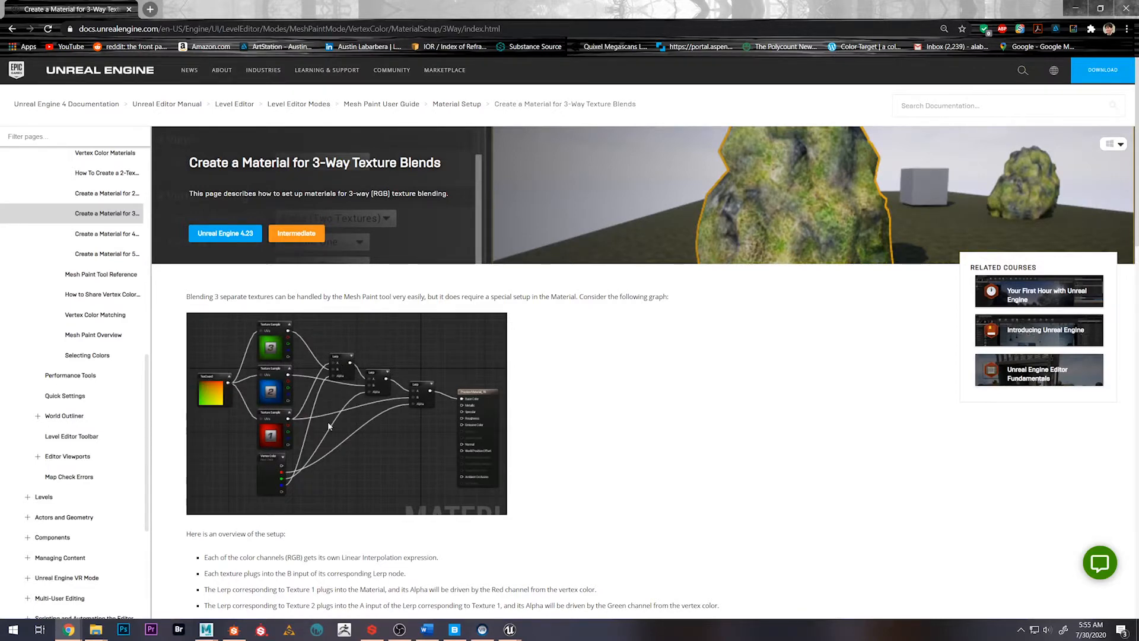
{"action": "scroll", "coordinate": [390, 415], "scroll_direction": "down", "scroll_amount": 10}
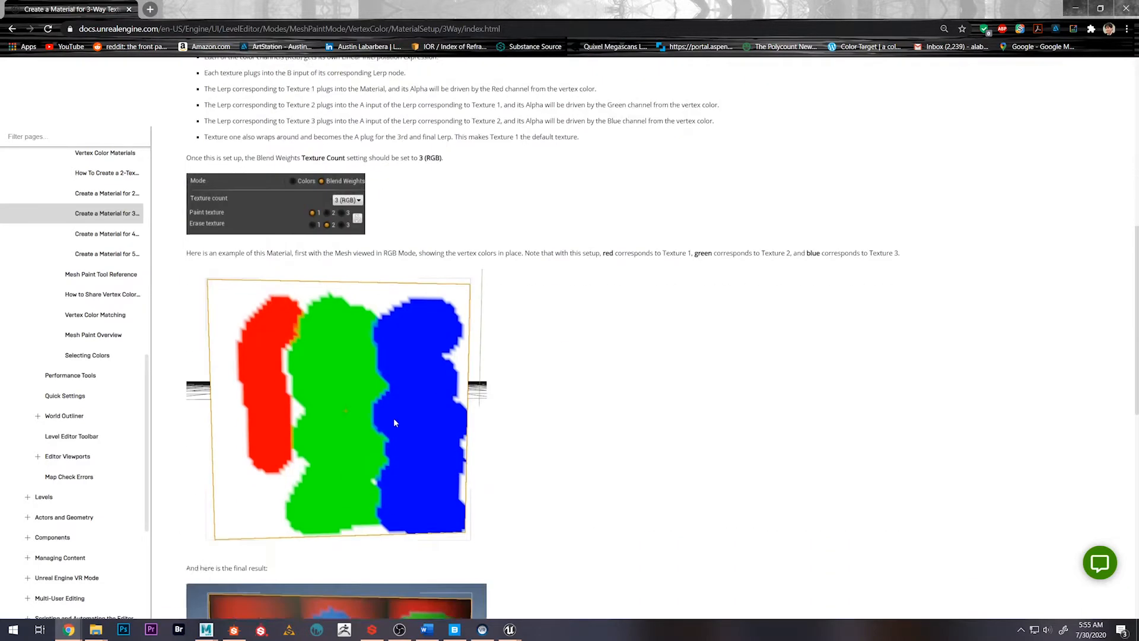
{"action": "scroll", "coordinate": [350, 398], "scroll_direction": "up", "scroll_amount": 10}
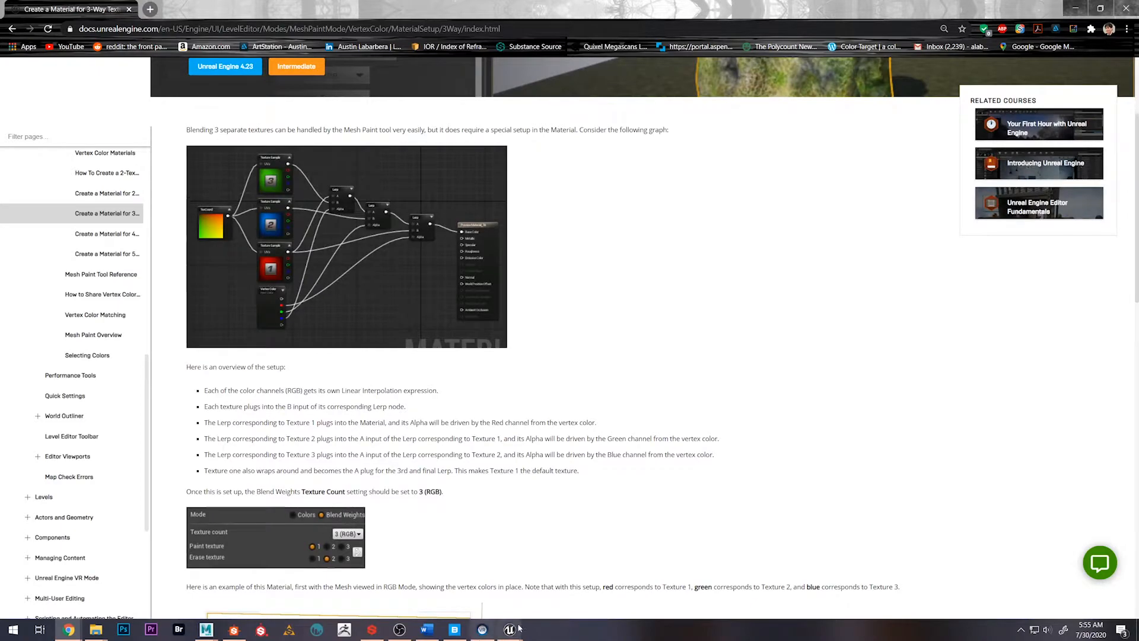
Switch back to the m_3WayBlend material editor and examine the UV group's texture coordinate, tiling parameter and Multiply nodes
{"action": "mouse_move", "coordinate": [509, 629]}
{"action": "left_click", "coordinate": [630, 575]}
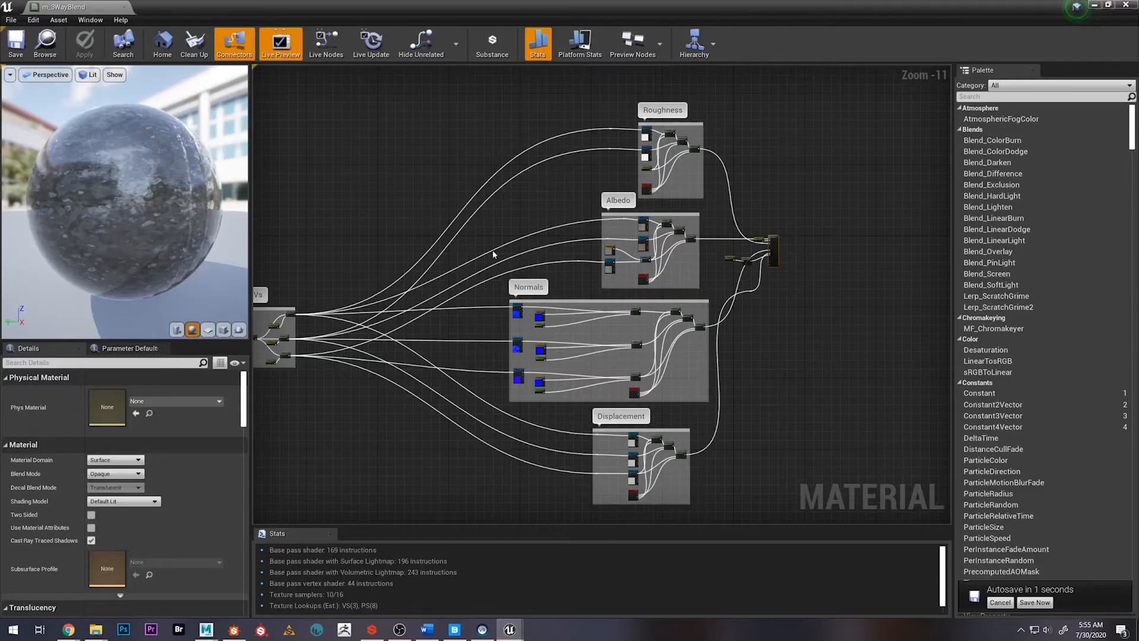
{"action": "right_click_drag", "start_coordinate": [495, 255], "coordinate": [488, 291]}
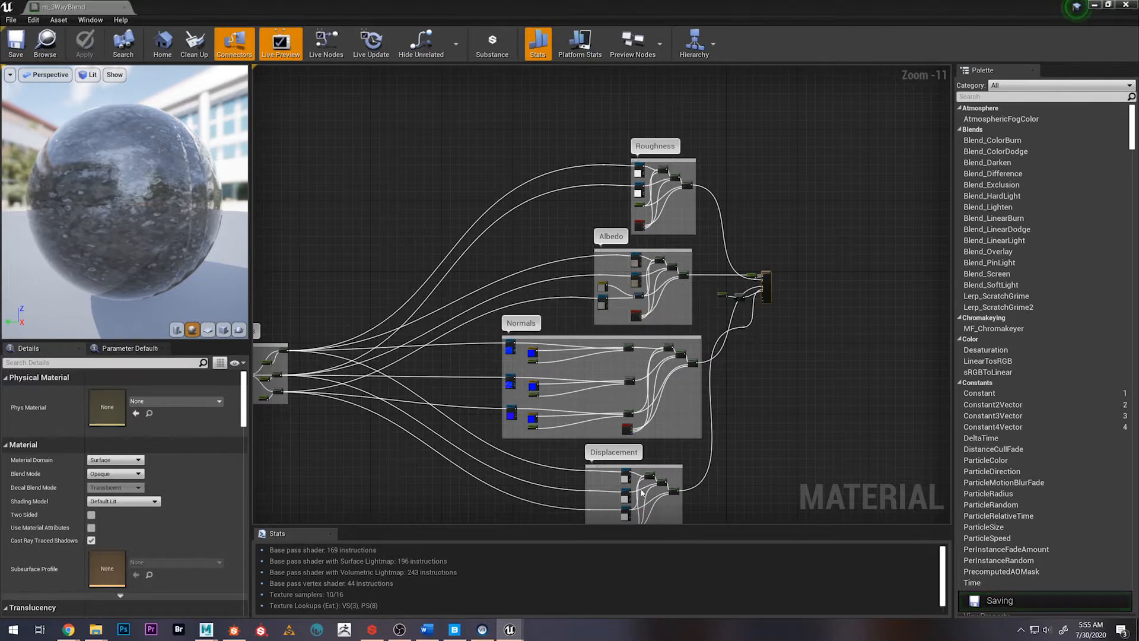
{"action": "right_click_drag", "start_coordinate": [404, 302], "coordinate": [598, 261]}
{"action": "scroll", "coordinate": [509, 308], "scroll_direction": "up", "scroll_amount": 10}
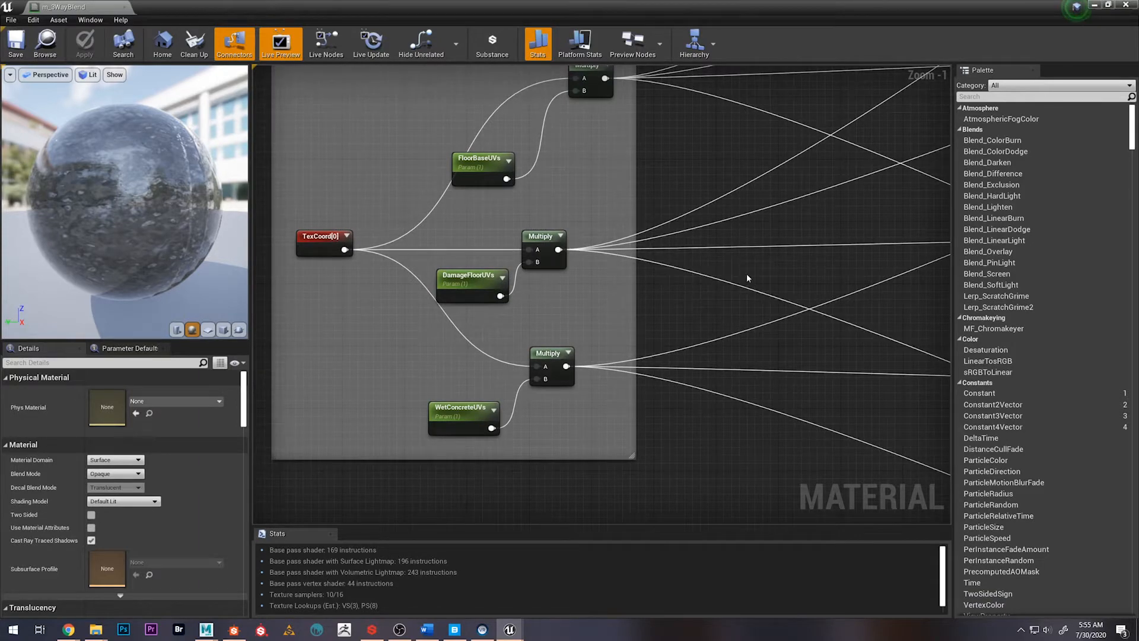
{"action": "right_click_drag", "start_coordinate": [746, 273], "coordinate": [647, 323]}
{"action": "scroll", "coordinate": [652, 325], "scroll_direction": "down", "scroll_amount": 5}
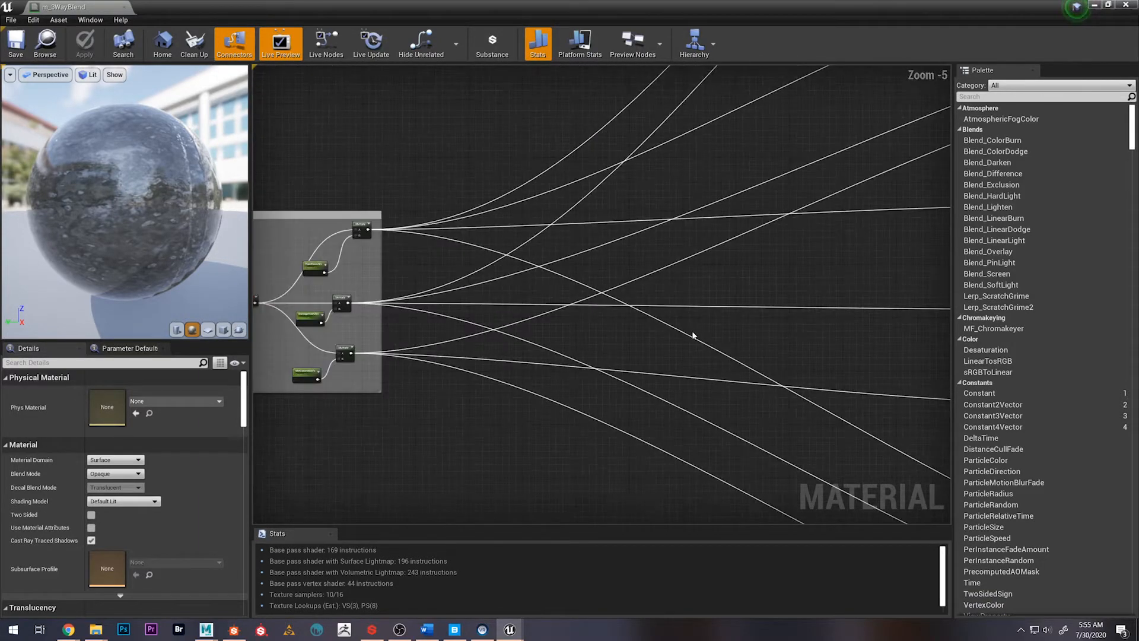
Follow the graph connections through the Normals and Albedo groups to the main material node
{"action": "scroll", "coordinate": [780, 335], "scroll_direction": "up", "scroll_amount": 1}
{"action": "right_click_drag", "start_coordinate": [781, 335], "coordinate": [265, 338]}
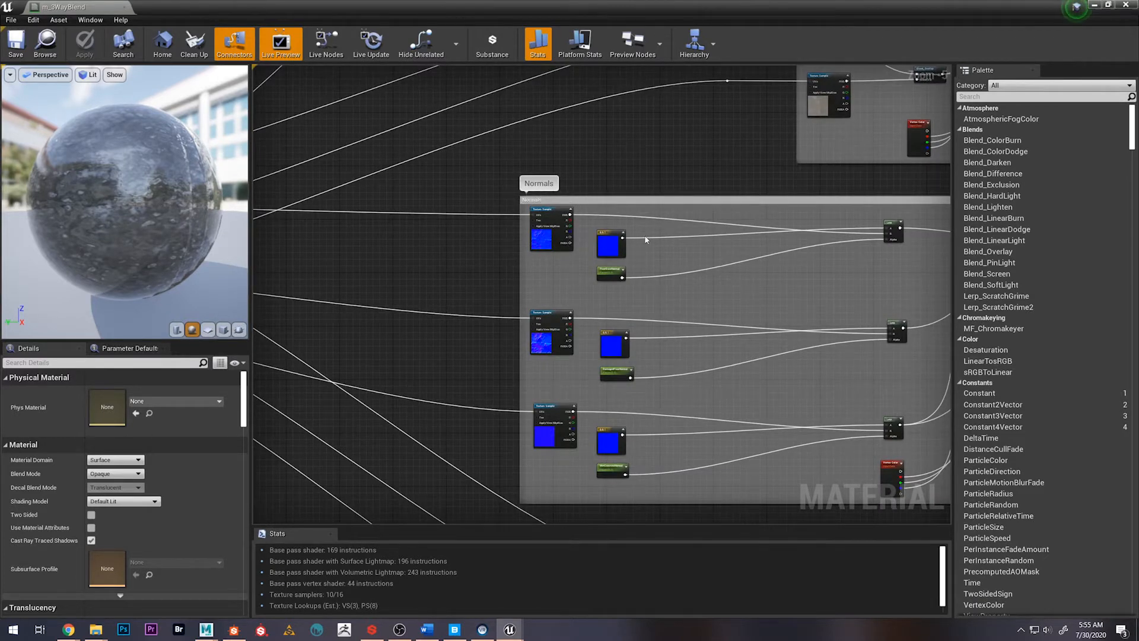
{"action": "right_click_drag", "start_coordinate": [692, 181], "coordinate": [192, 232]}
{"action": "right_click_drag", "start_coordinate": [696, 236], "coordinate": [727, 460]}
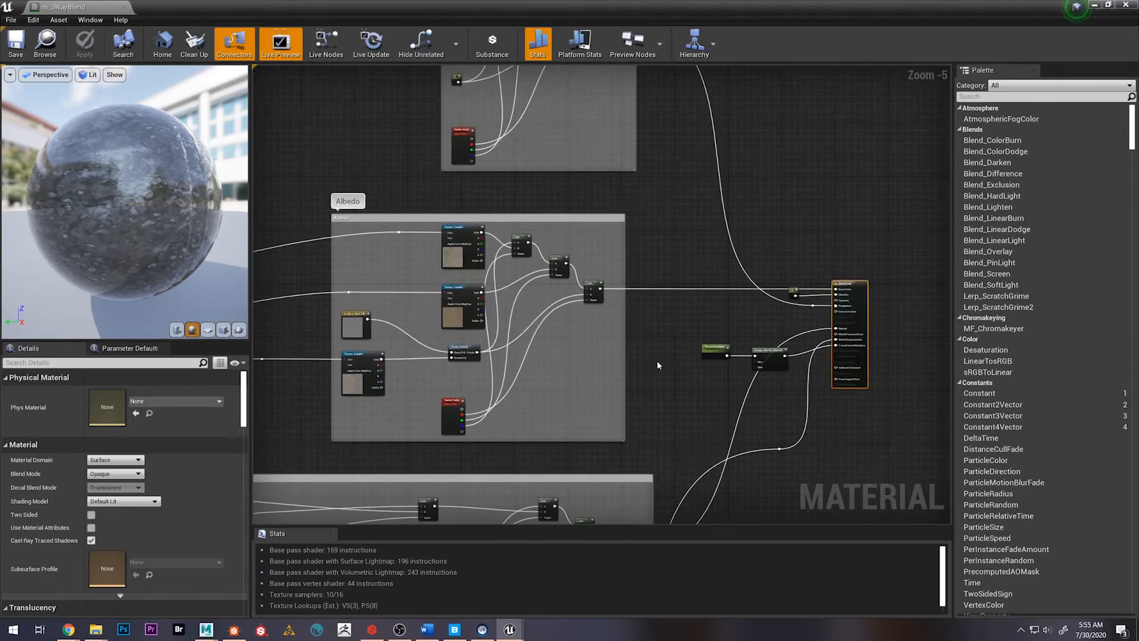
{"action": "right_click_drag", "start_coordinate": [663, 376], "coordinate": [678, 419]}
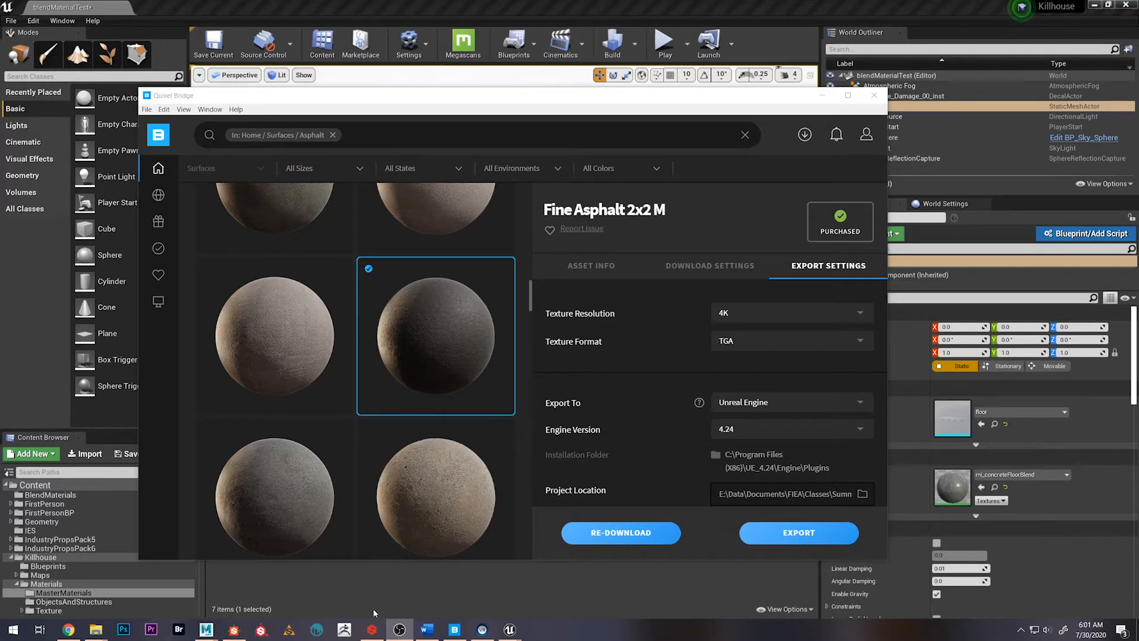
Switch to the Substance launcher and open the details of the Road With Sidewalk material
{"action": "left_click", "coordinate": [368, 633]}
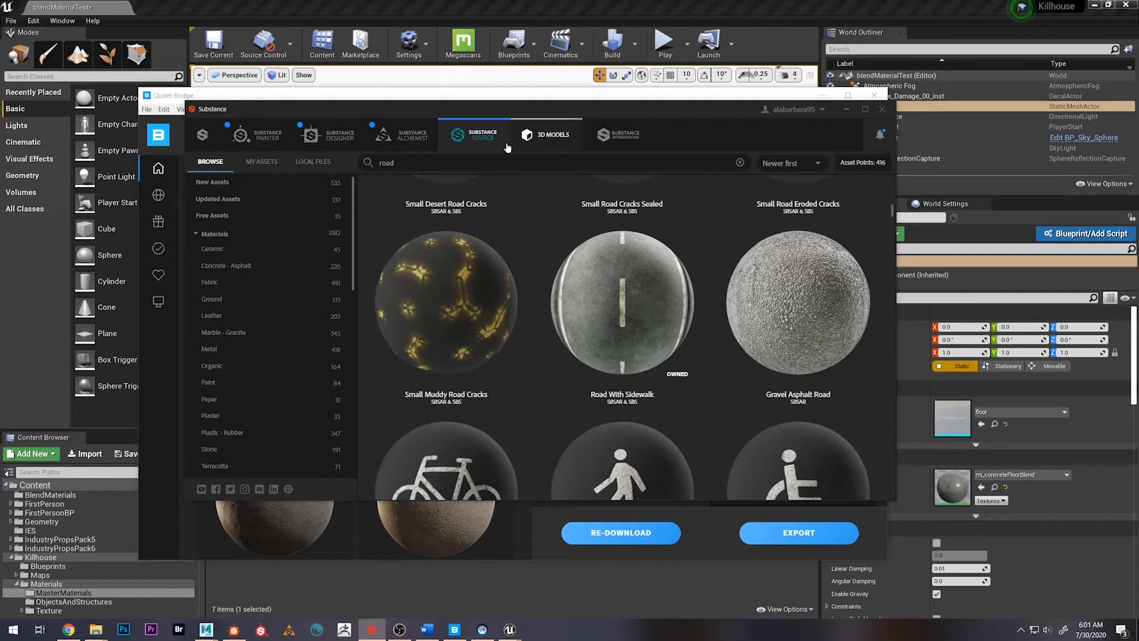
{"action": "left_click", "coordinate": [596, 319]}
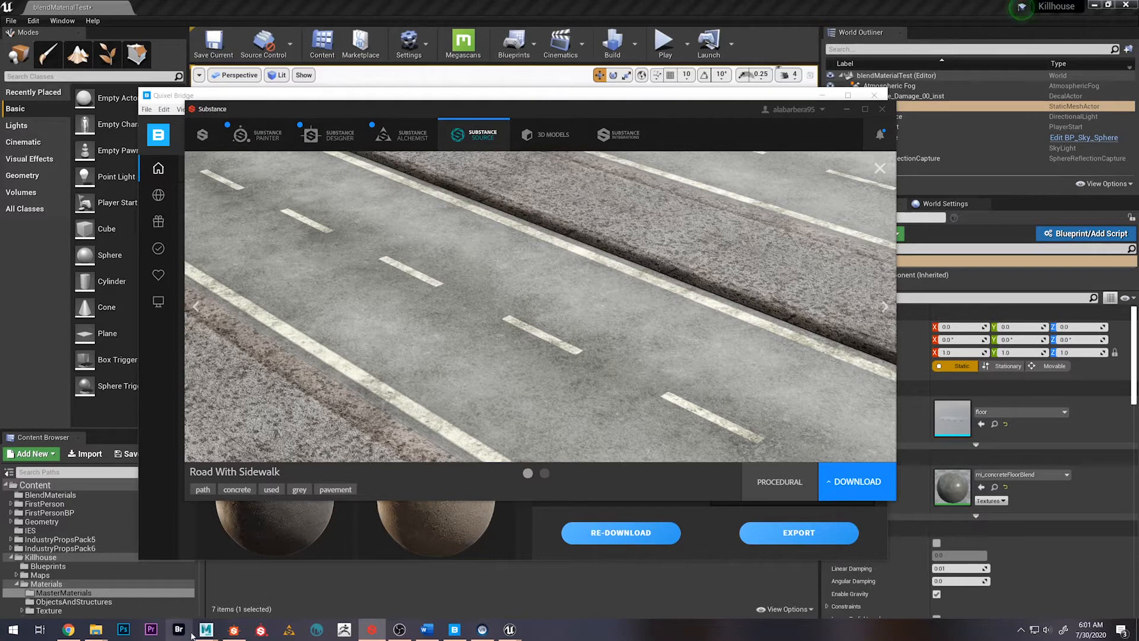
Switch to the roadSetup scene in Maya and examine the textured road, curbs and lane markings up close and from afar
{"action": "mouse_move", "coordinate": [202, 632]}
{"action": "left_click", "coordinate": [287, 578]}
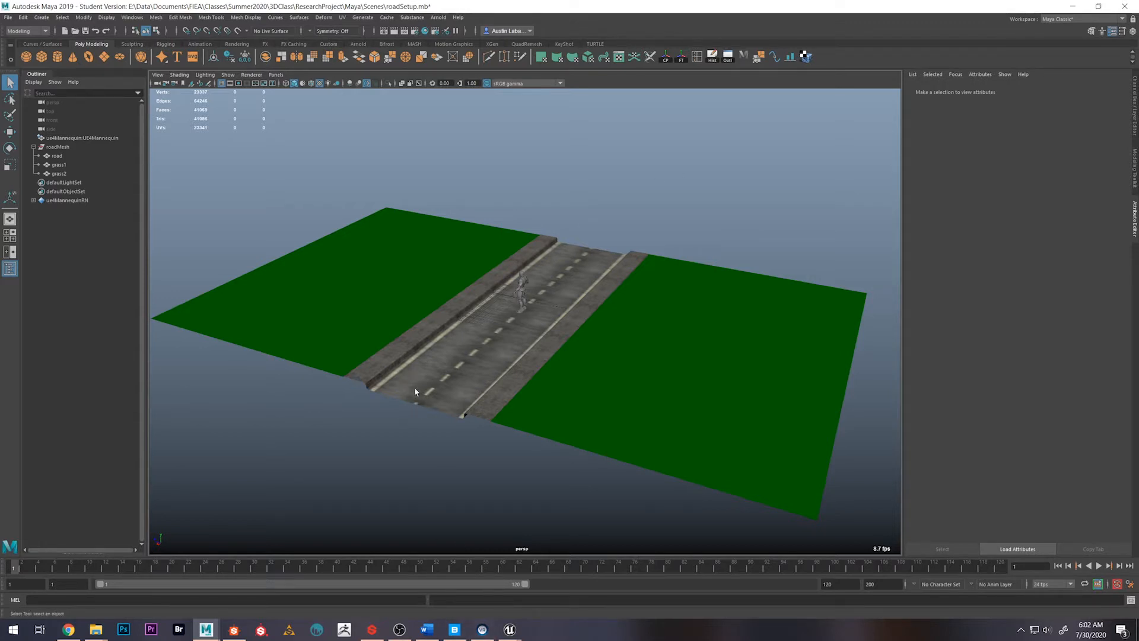
{"action": "right_click_drag", "start_coordinate": [424, 369], "coordinate": [424, 432], "text": "alt"}
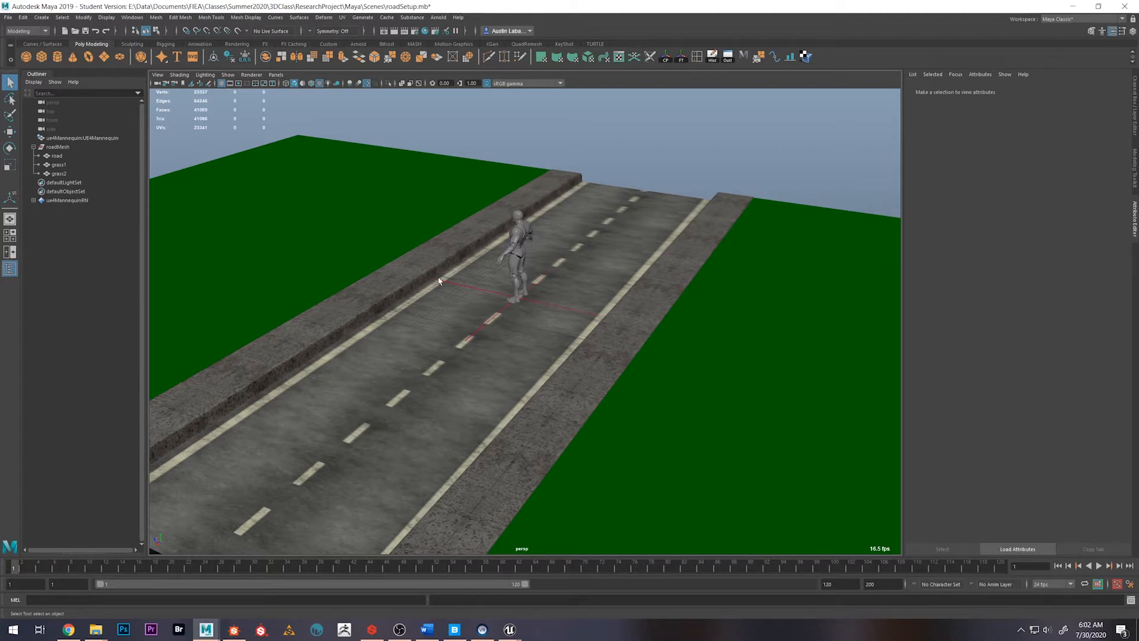
{"action": "left_click_drag", "start_coordinate": [426, 321], "coordinate": [509, 331], "text": "alt"}
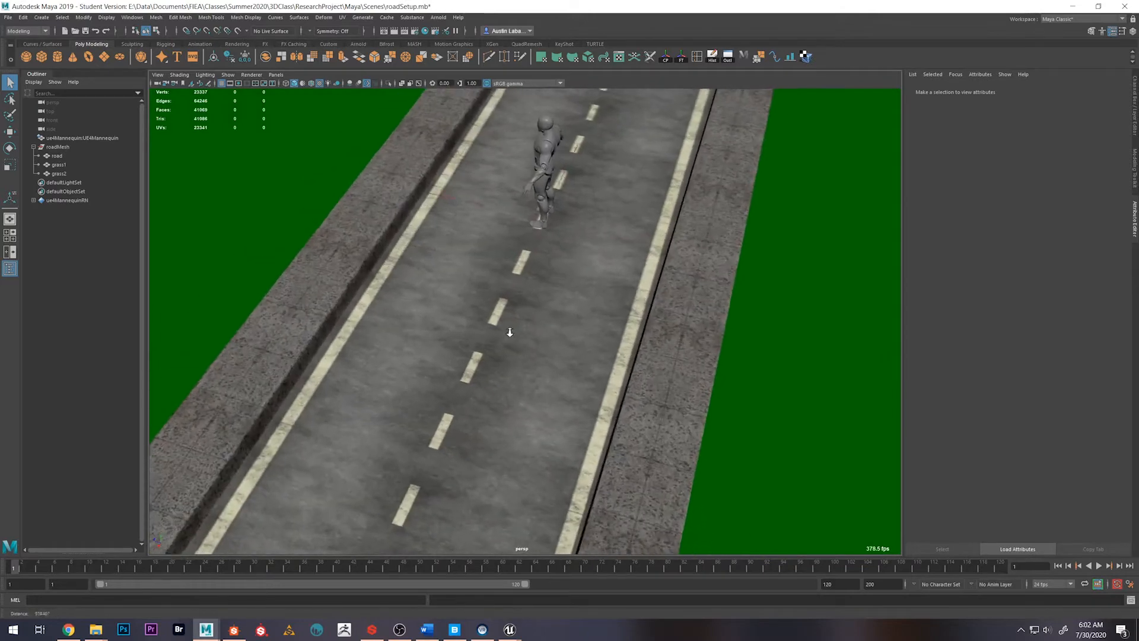
{"action": "left_click_drag", "start_coordinate": [496, 398], "coordinate": [624, 350], "text": "alt"}
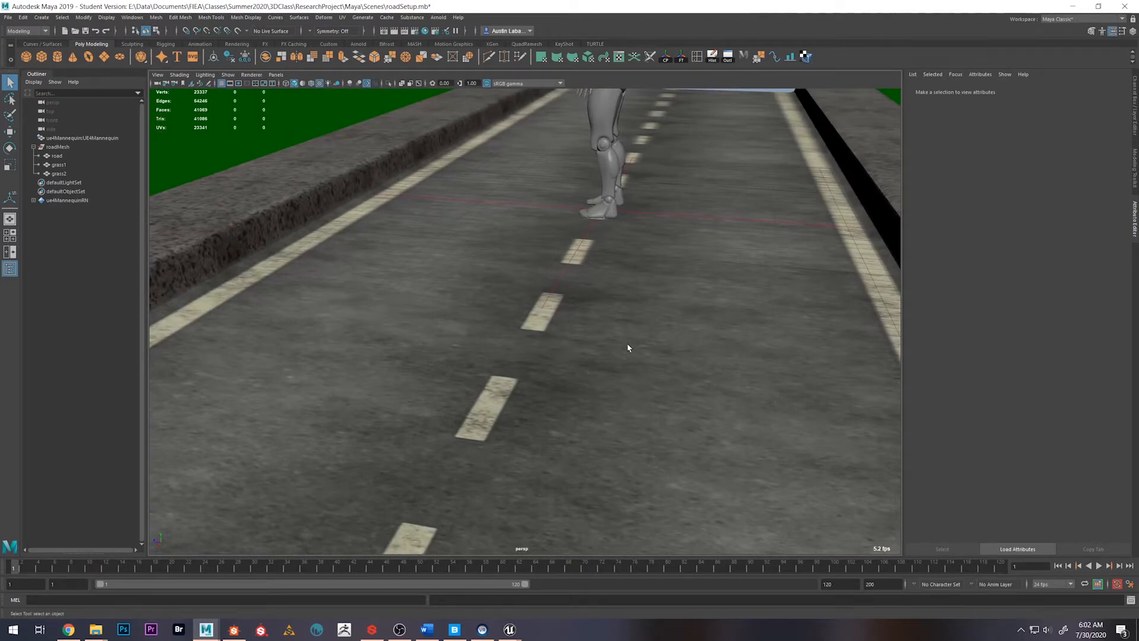
{"action": "scroll", "coordinate": [628, 265], "scroll_direction": "down", "scroll_amount": 4}
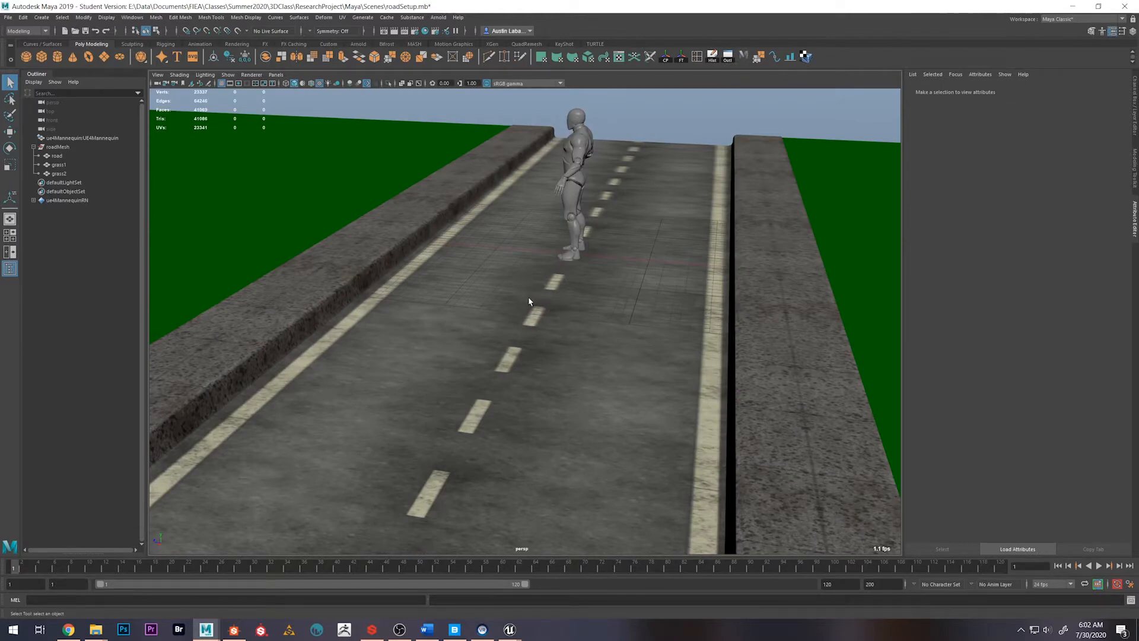
{"action": "scroll", "coordinate": [504, 368], "scroll_direction": "down", "scroll_amount": 5}
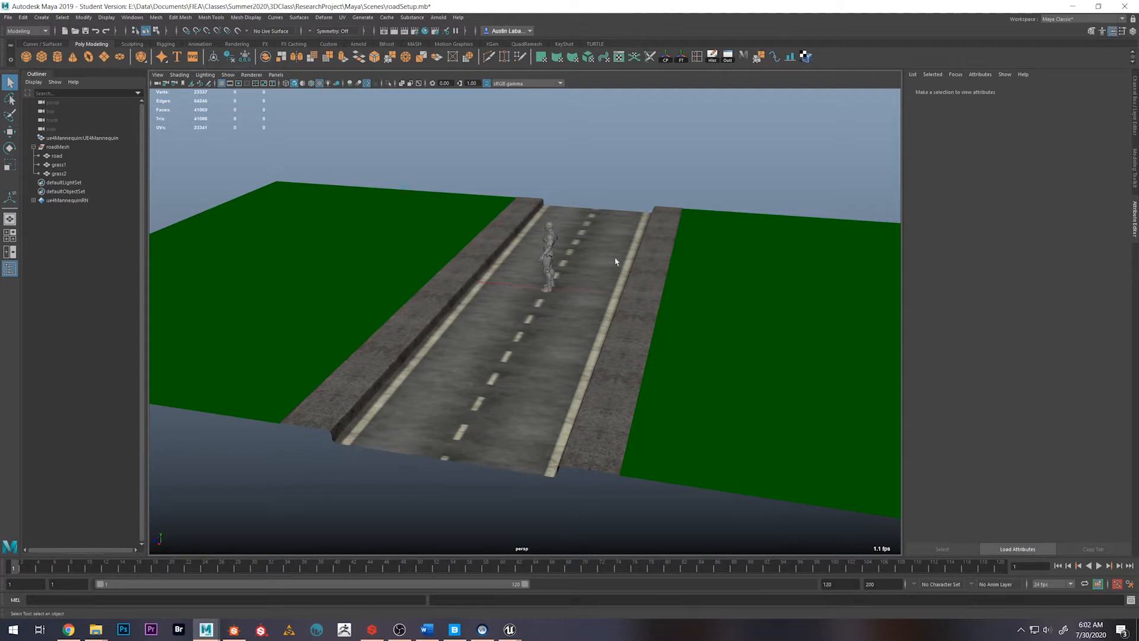
{"action": "scroll", "coordinate": [559, 290], "scroll_direction": "up", "scroll_amount": 10}
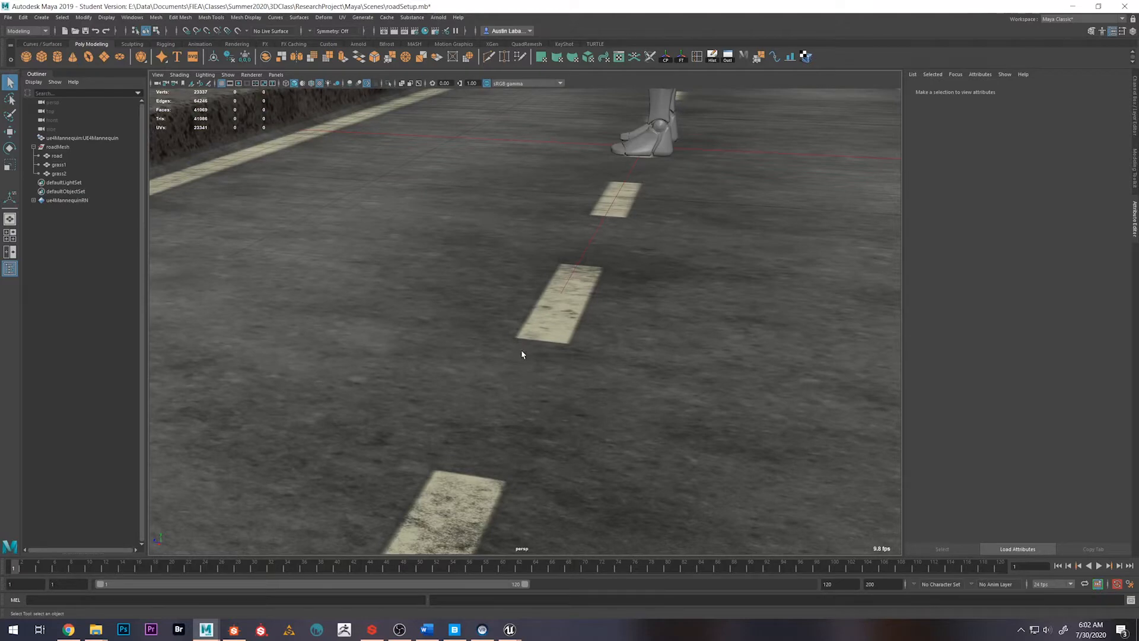
{"action": "scroll", "coordinate": [521, 356], "scroll_direction": "up", "scroll_amount": 2}
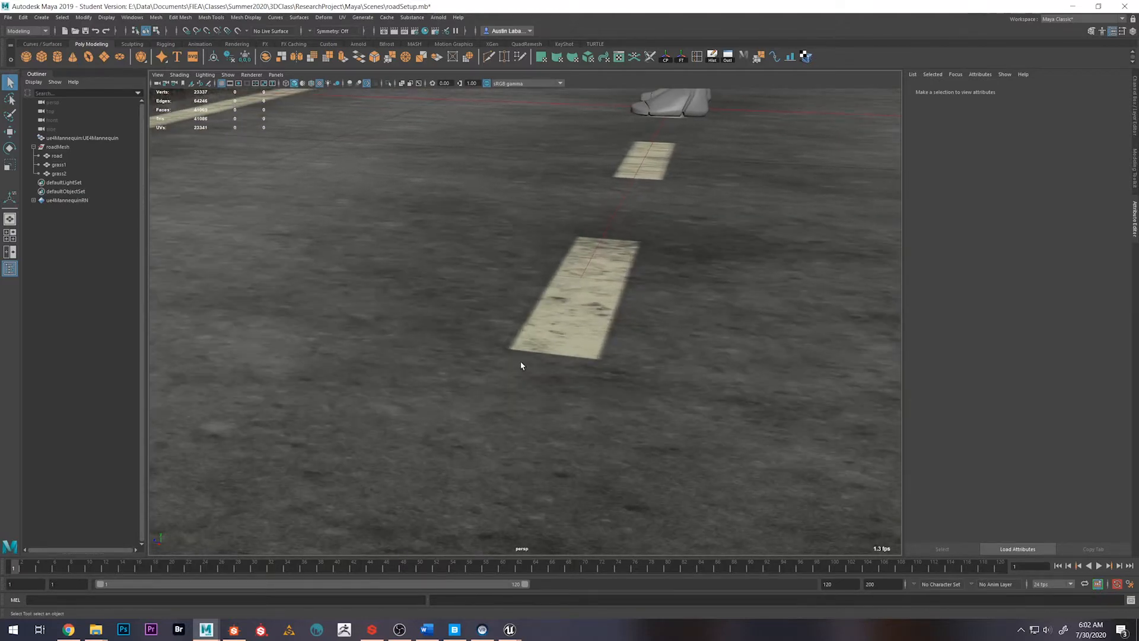
Examine the dashed lane markings up close and the whole road with its sidewalks from afar
{"action": "scroll", "coordinate": [522, 365], "scroll_direction": "down", "scroll_amount": 3}
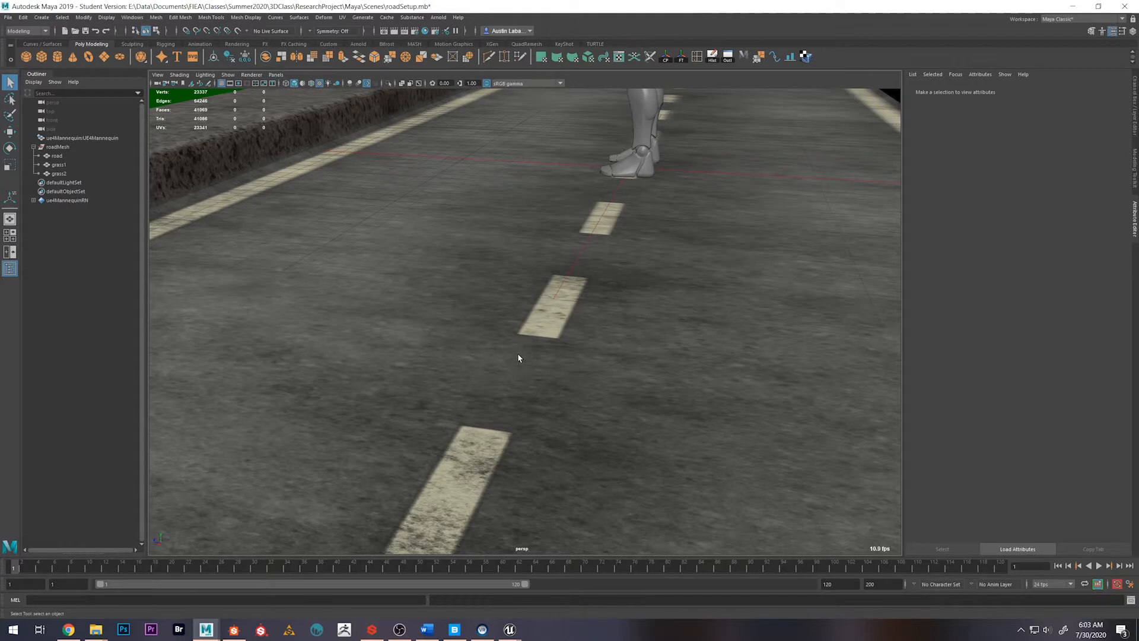
{"action": "left_click_drag", "start_coordinate": [507, 337], "coordinate": [571, 457], "text": "alt"}
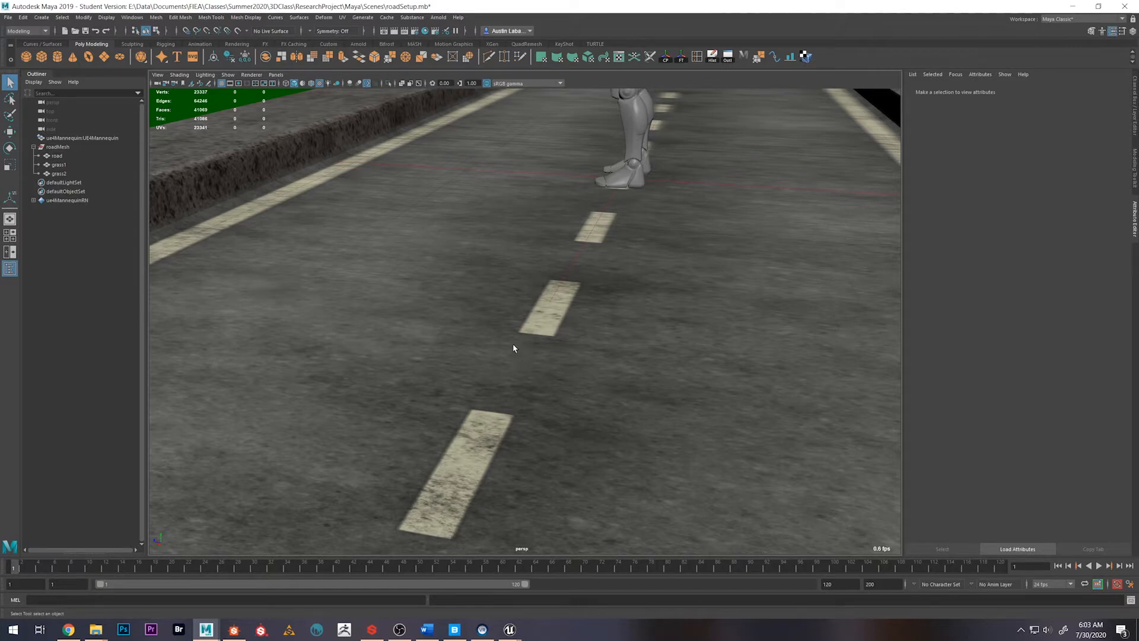
{"action": "scroll", "coordinate": [509, 342], "scroll_direction": "down", "scroll_amount": 10}
{"action": "scroll", "coordinate": [535, 401], "scroll_direction": "down", "scroll_amount": 1}
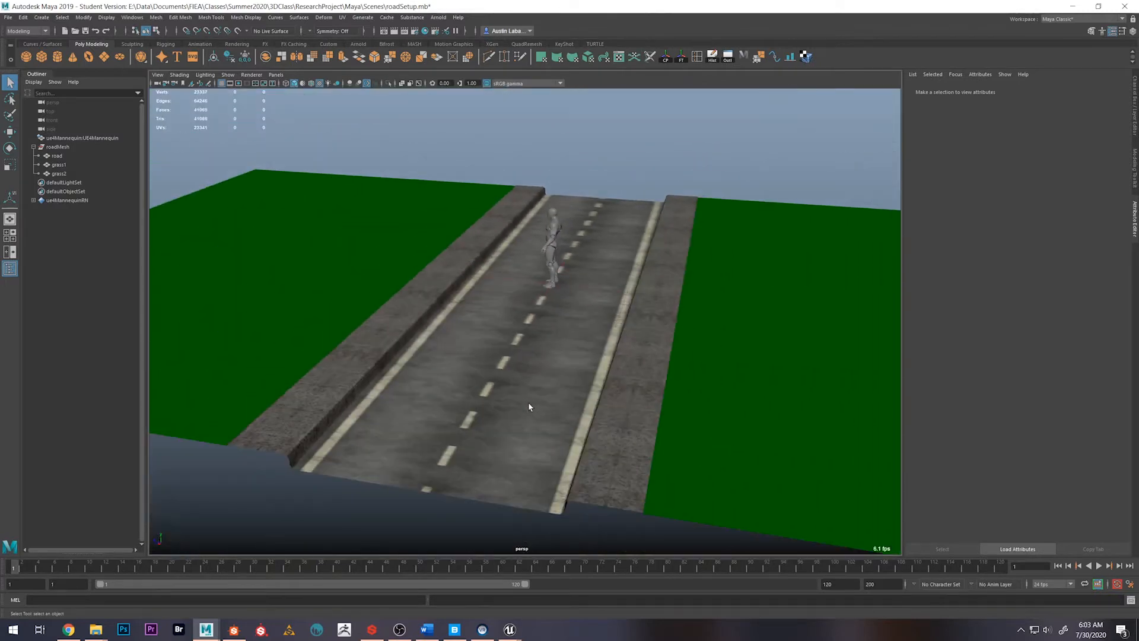
{"action": "scroll", "coordinate": [548, 388], "scroll_direction": "up", "scroll_amount": 1}
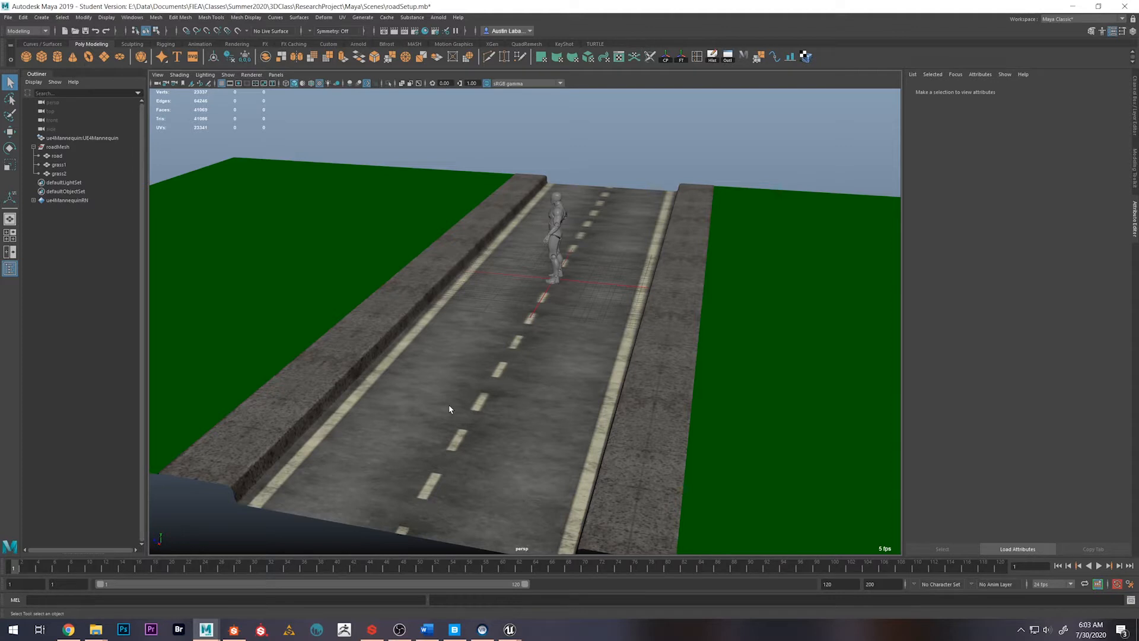
Display the wireframe over the shaded road, grass and mannequin meshes, and clear the grass selection
{"action": "left_click", "coordinate": [358, 209]}
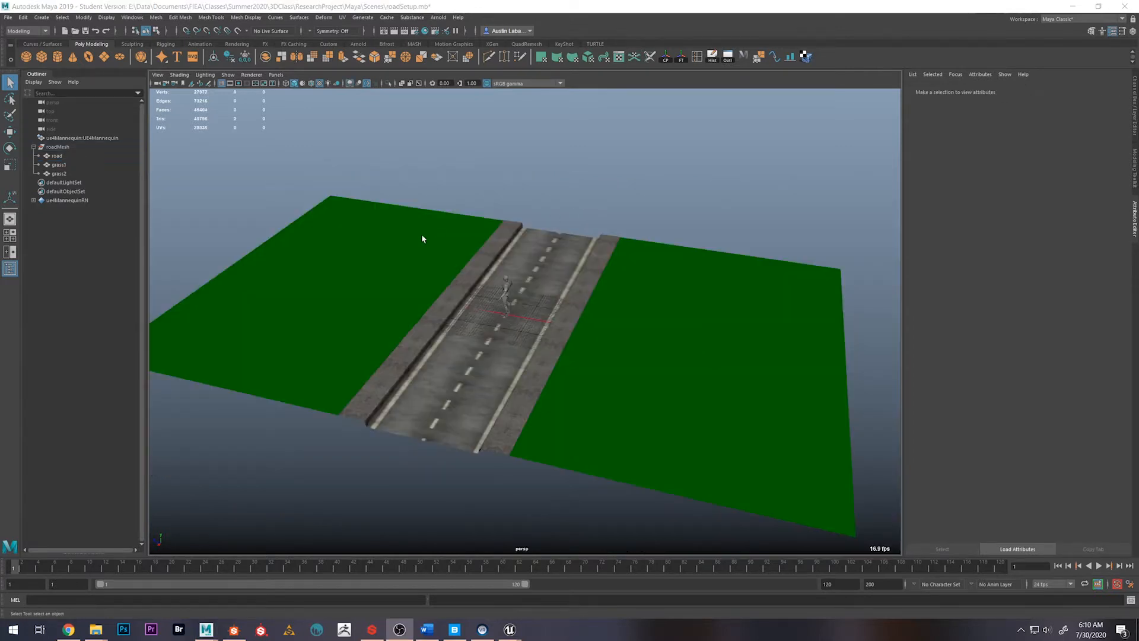
{"action": "left_click", "coordinate": [423, 238]}
{"action": "left_click", "coordinate": [311, 84]}
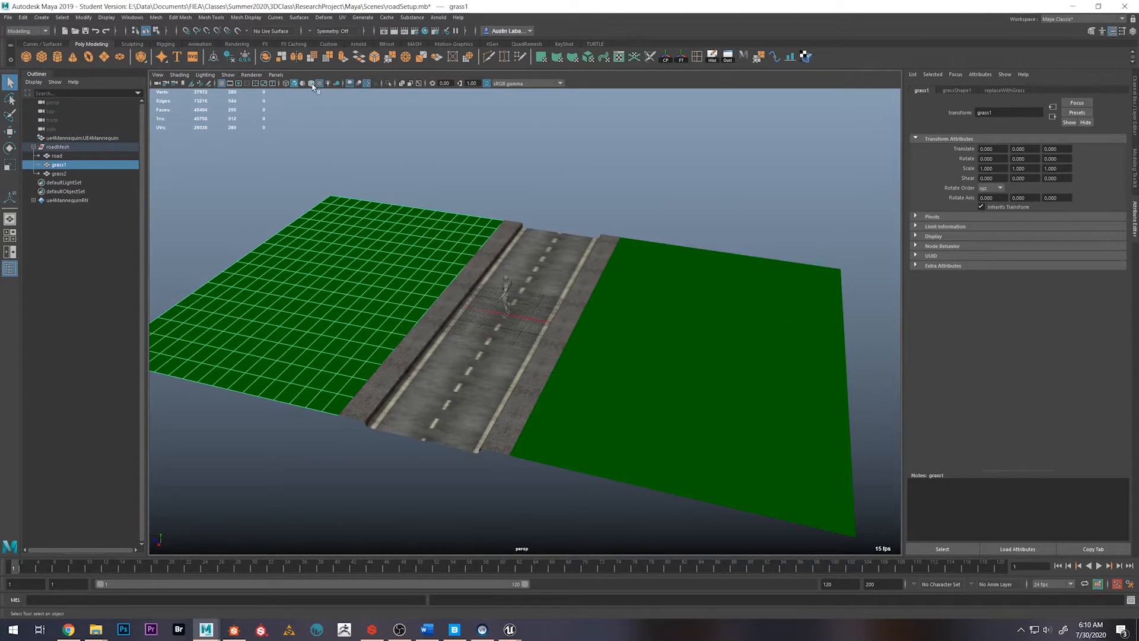
{"action": "left_click", "coordinate": [452, 146]}
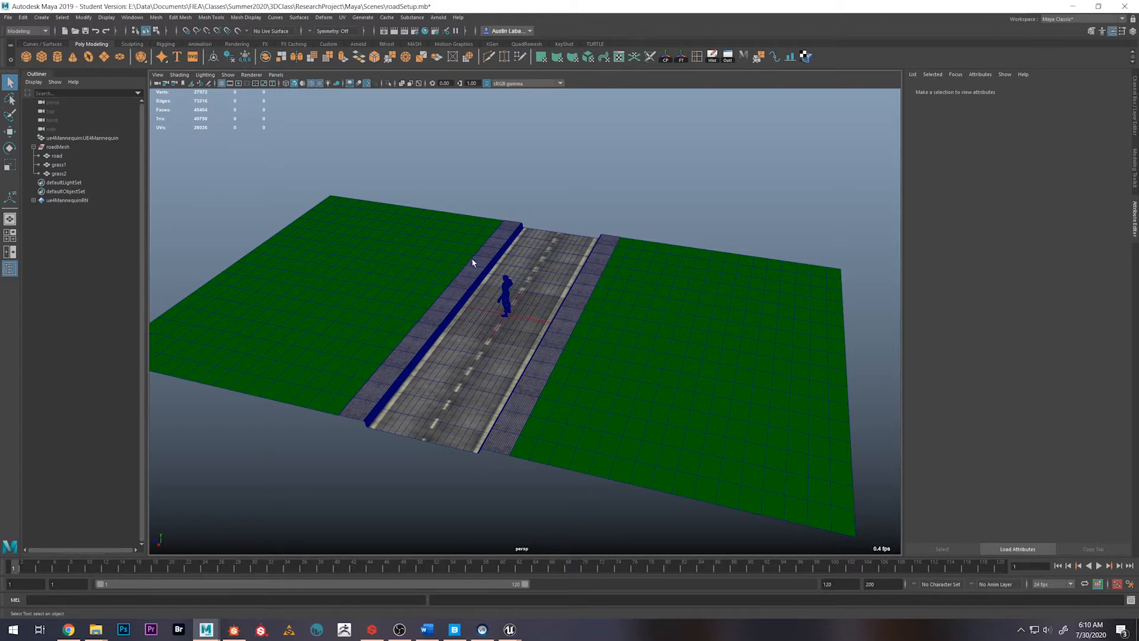
Select the grass1 and road meshes in turn to compare their subdivisions, and clear the selection
{"action": "left_click", "coordinate": [447, 263]}
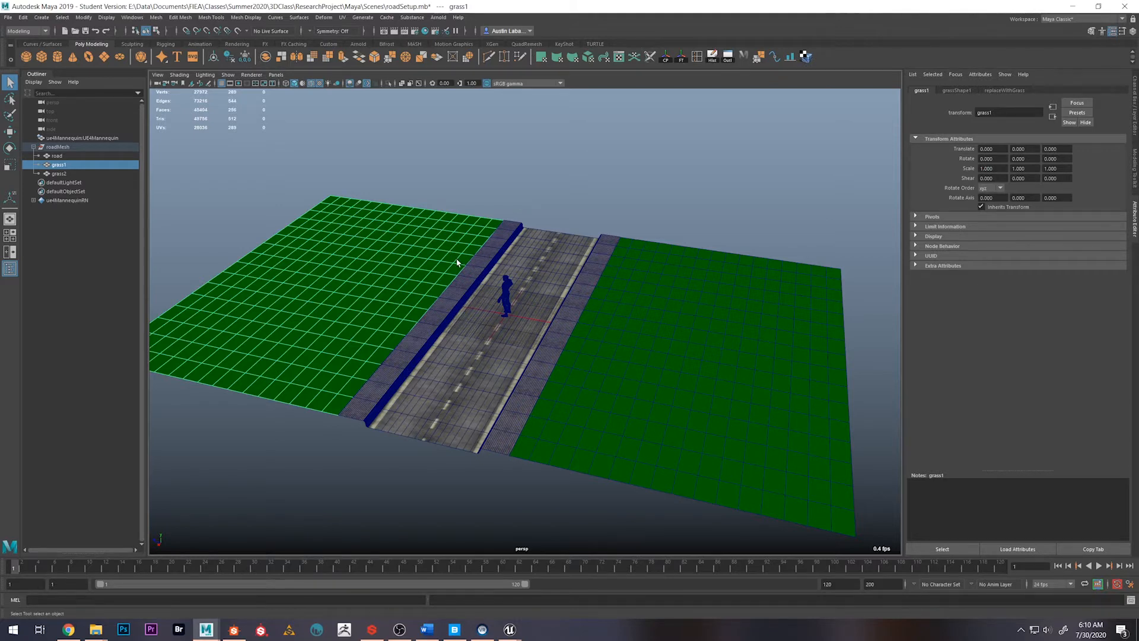
{"action": "left_click", "coordinate": [463, 323]}
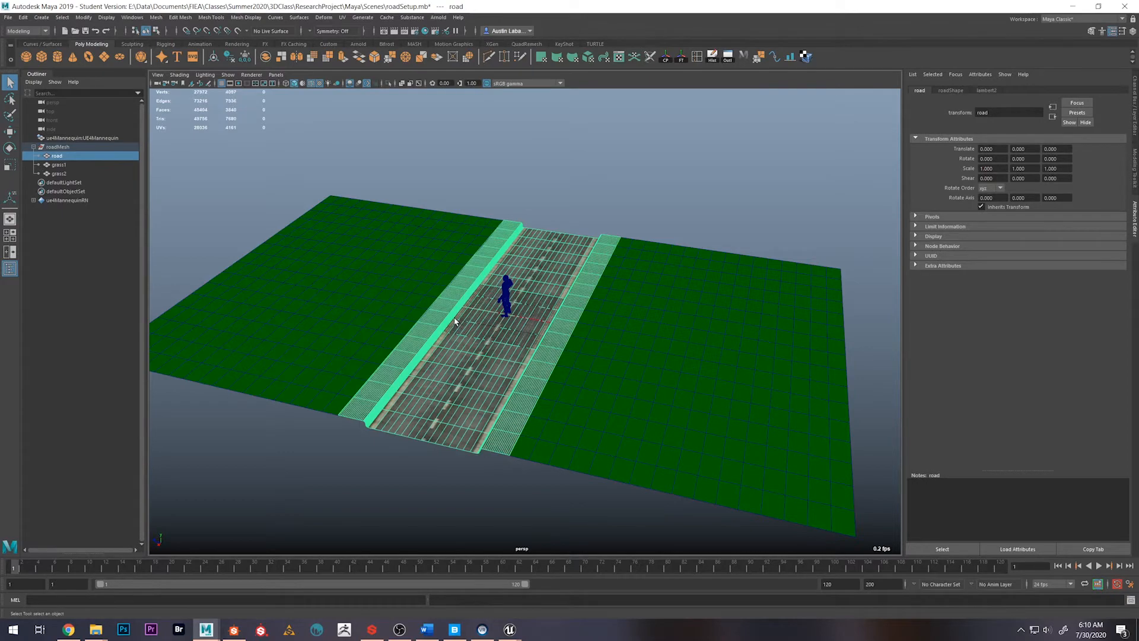
{"action": "scroll", "coordinate": [449, 353], "scroll_direction": "up", "scroll_amount": 2}
{"action": "scroll", "coordinate": [449, 359], "scroll_direction": "up", "scroll_amount": 5}
{"action": "scroll", "coordinate": [451, 356], "scroll_direction": "down", "scroll_amount": 5}
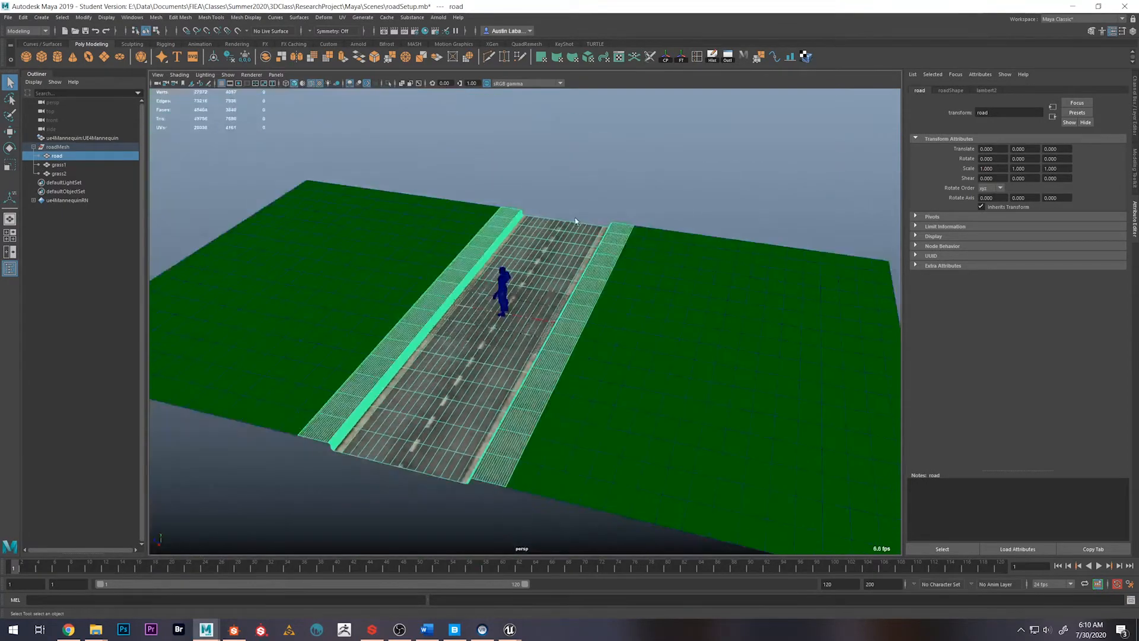
{"action": "left_click", "coordinate": [581, 206]}
Inspect the wireframe density of the road surface, curb and sidewalk up close and from a distance
{"action": "scroll", "coordinate": [470, 280], "scroll_direction": "up", "scroll_amount": 4}
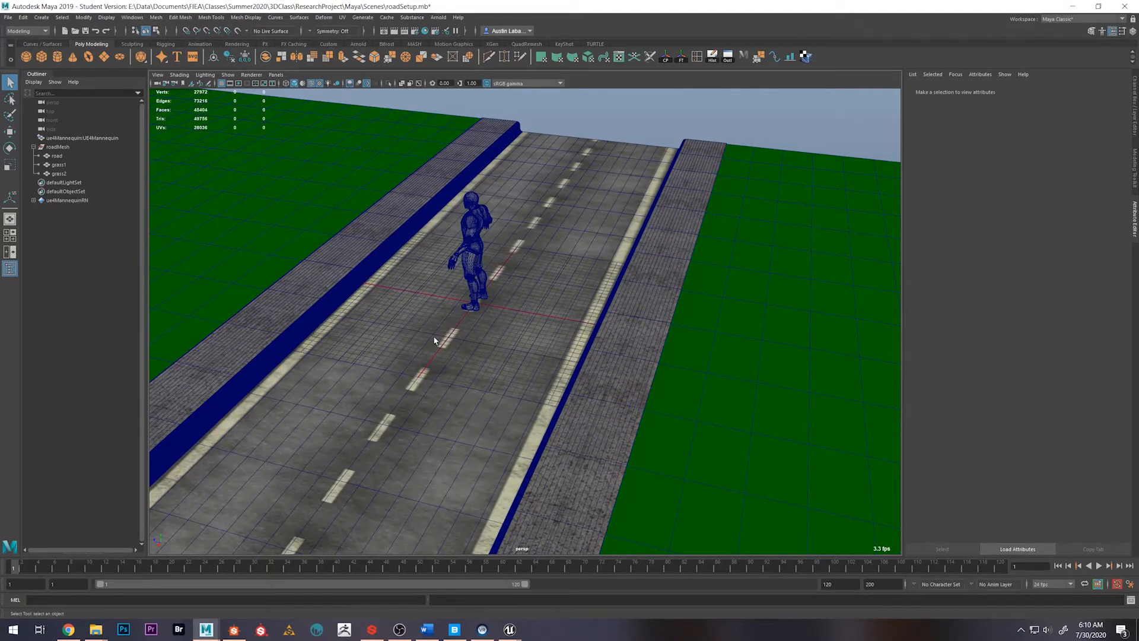
{"action": "left_click_drag", "start_coordinate": [437, 340], "coordinate": [546, 292], "text": "alt"}
{"action": "right_click_drag", "start_coordinate": [444, 304], "coordinate": [639, 315], "text": "alt"}
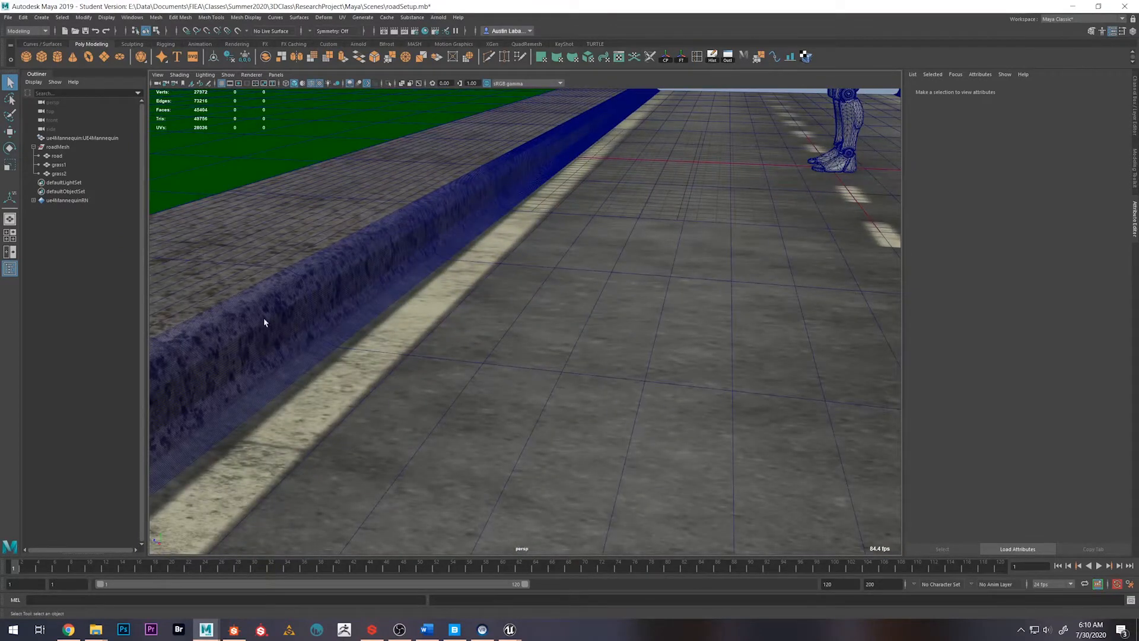
{"action": "scroll", "coordinate": [526, 328], "scroll_direction": "down", "scroll_amount": 7}
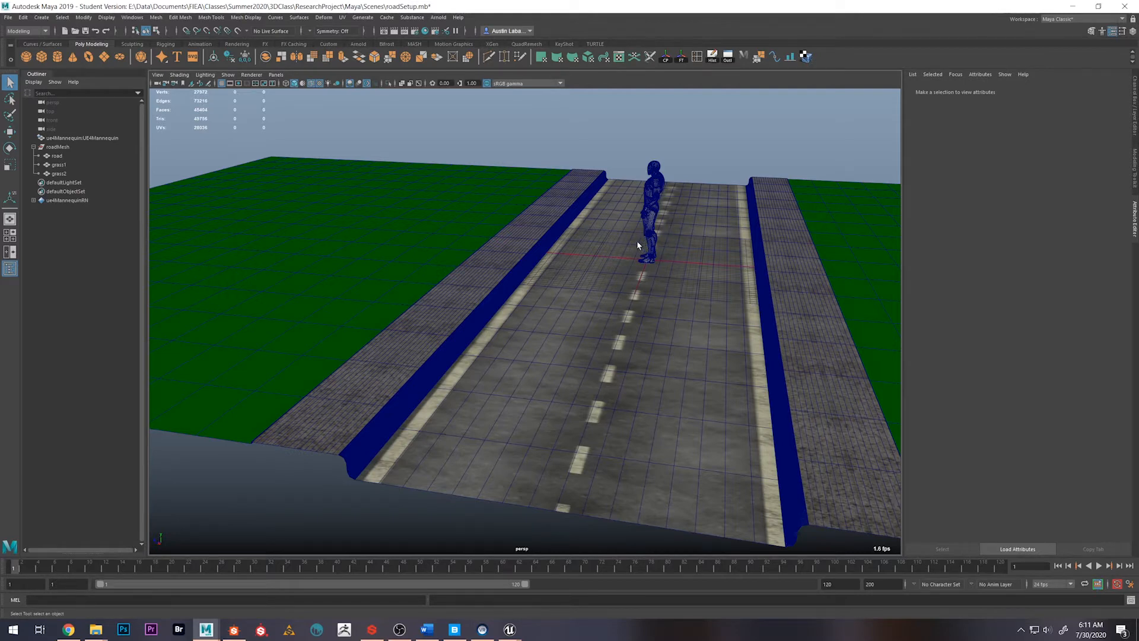
{"action": "left_click_drag", "start_coordinate": [673, 274], "coordinate": [465, 351], "text": "alt"}
{"action": "scroll", "coordinate": [506, 333], "scroll_direction": "down", "scroll_amount": 4}
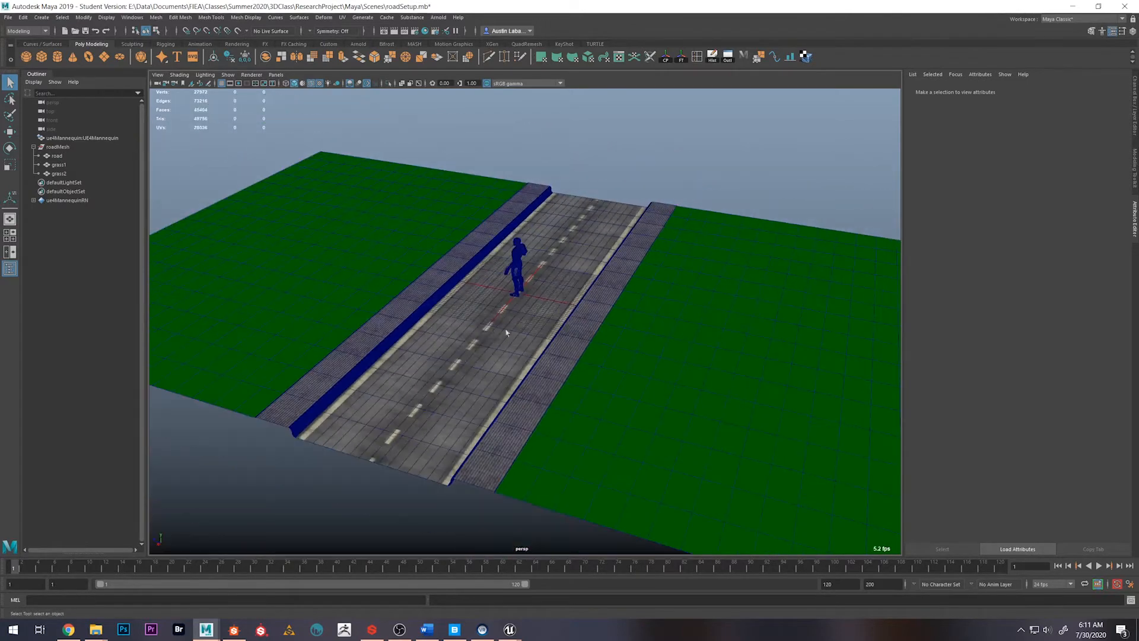
Open the road mesh in the UV Editor beside the viewport, without the UV Toolkit, and display its checker map
{"action": "left_click", "coordinate": [470, 314]}
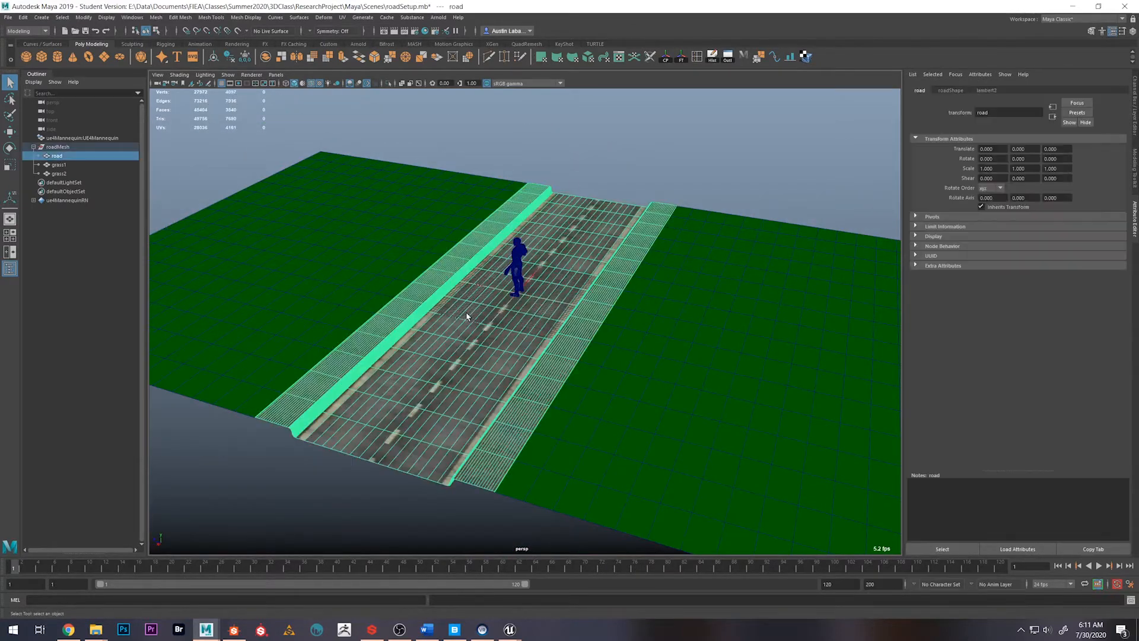
{"action": "left_click", "coordinate": [618, 57]}
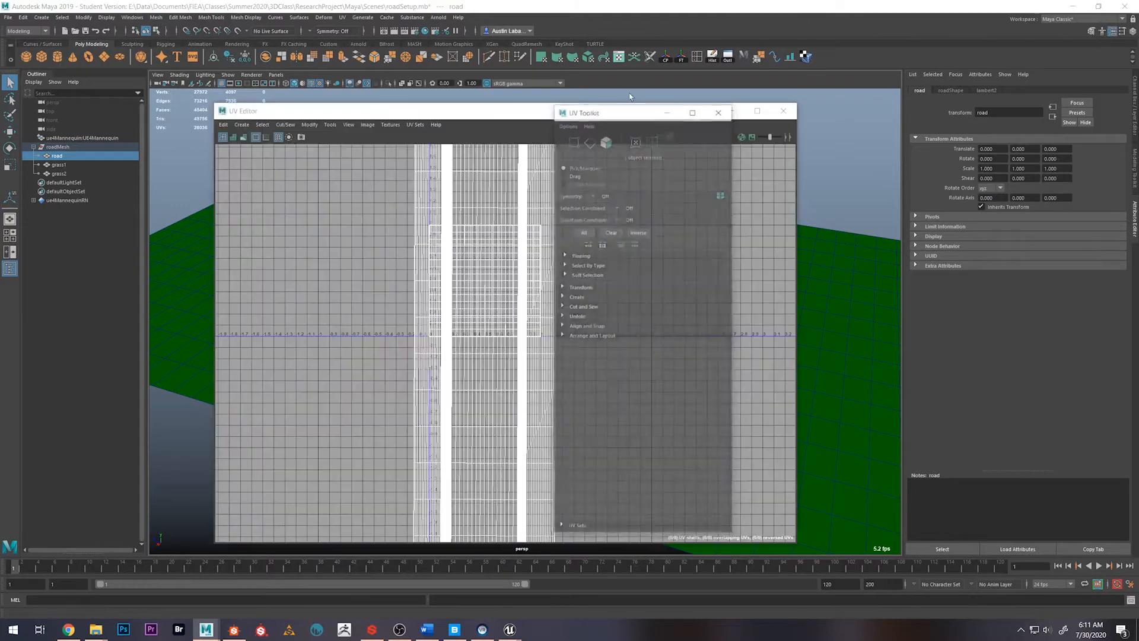
{"action": "left_click", "coordinate": [719, 128]}
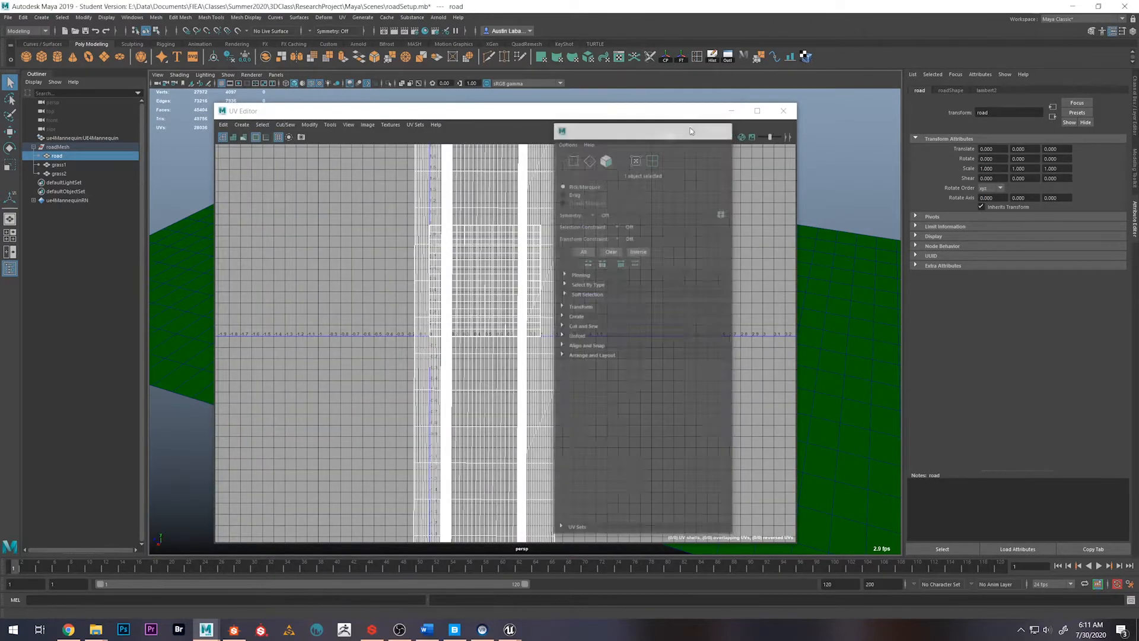
{"action": "left_click_drag", "start_coordinate": [534, 114], "coordinate": [915, 121]}
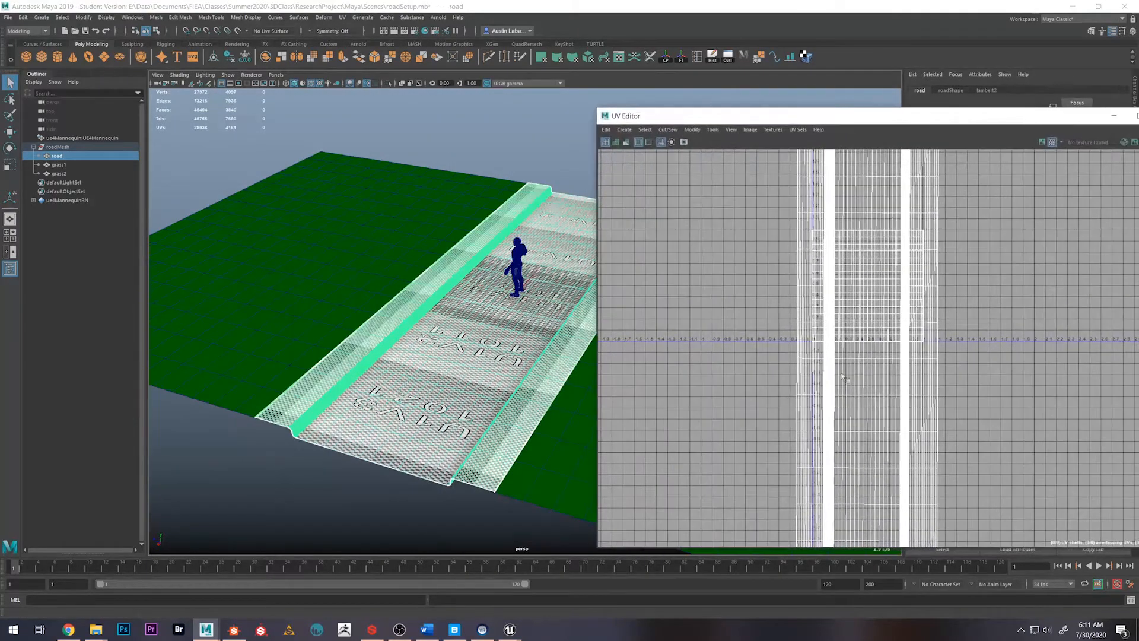
Compare the road's full UV layout with the checker pattern along the mesh, and turn the checker map off
{"action": "scroll", "coordinate": [854, 379], "scroll_direction": "down", "scroll_amount": 3}
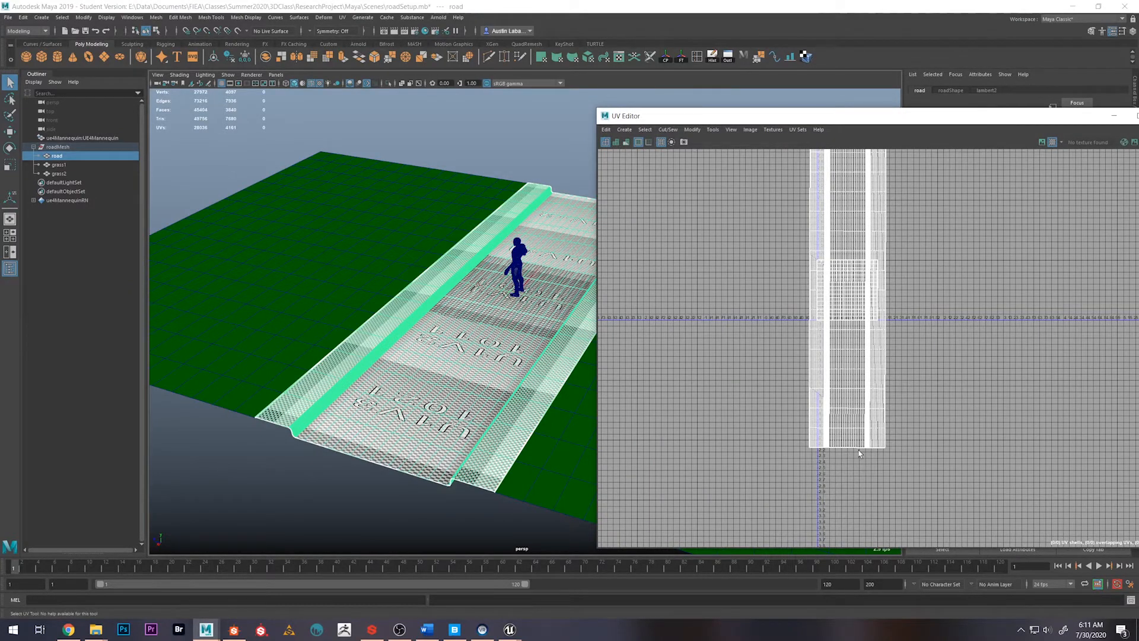
{"action": "middle_click_drag", "start_coordinate": [521, 304], "coordinate": [436, 301], "text": "alt"}
{"action": "left_click_drag", "start_coordinate": [436, 301], "coordinate": [445, 323], "text": "alt"}
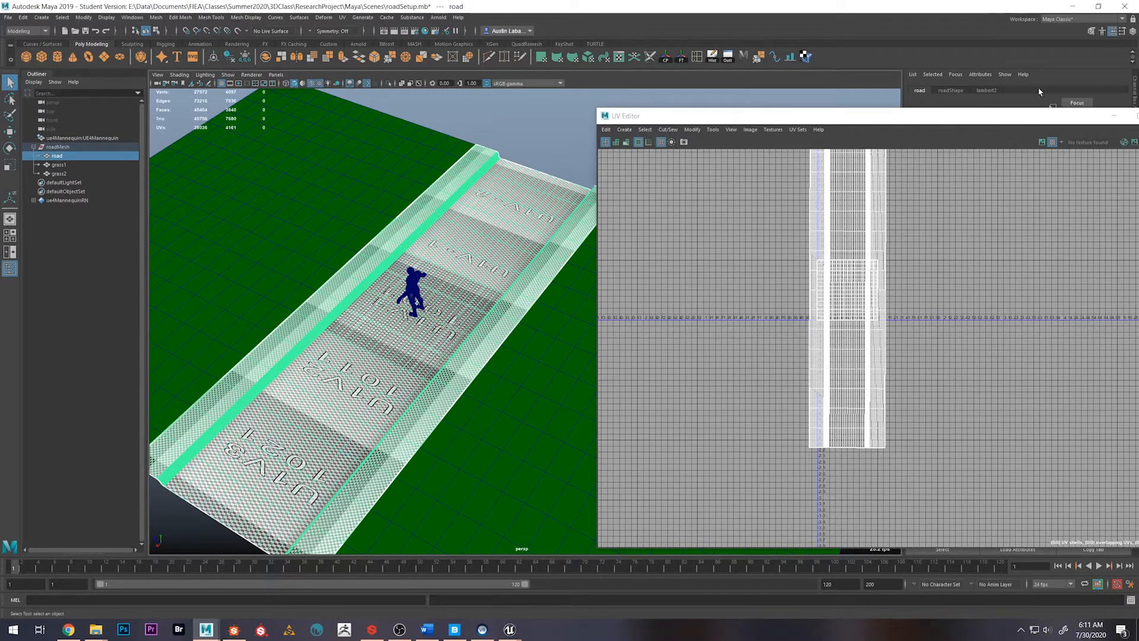
{"action": "left_click", "coordinate": [1052, 142]}
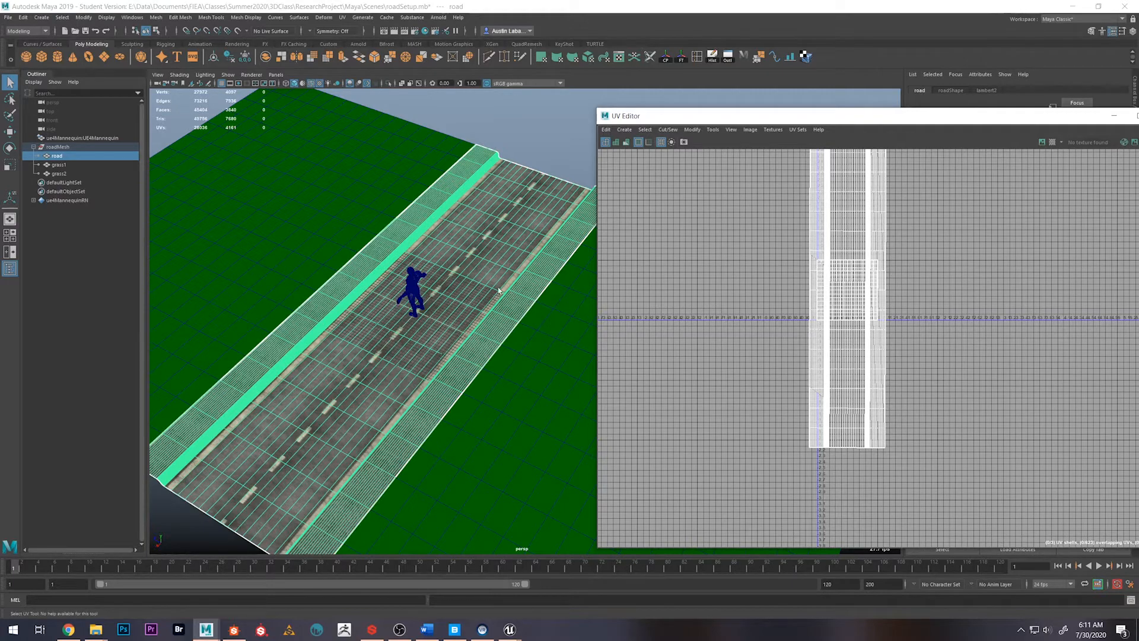
Select the grass1 mesh, display its UV checker map and examine the pattern in the viewport
{"action": "left_click", "coordinate": [333, 246]}
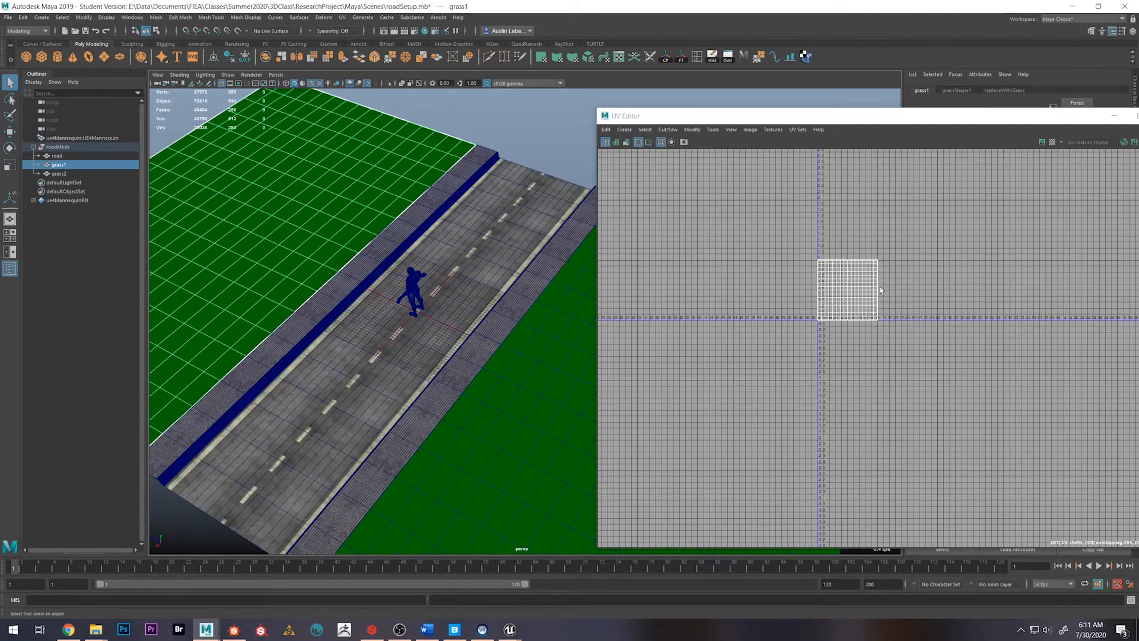
{"action": "left_click", "coordinate": [1052, 141]}
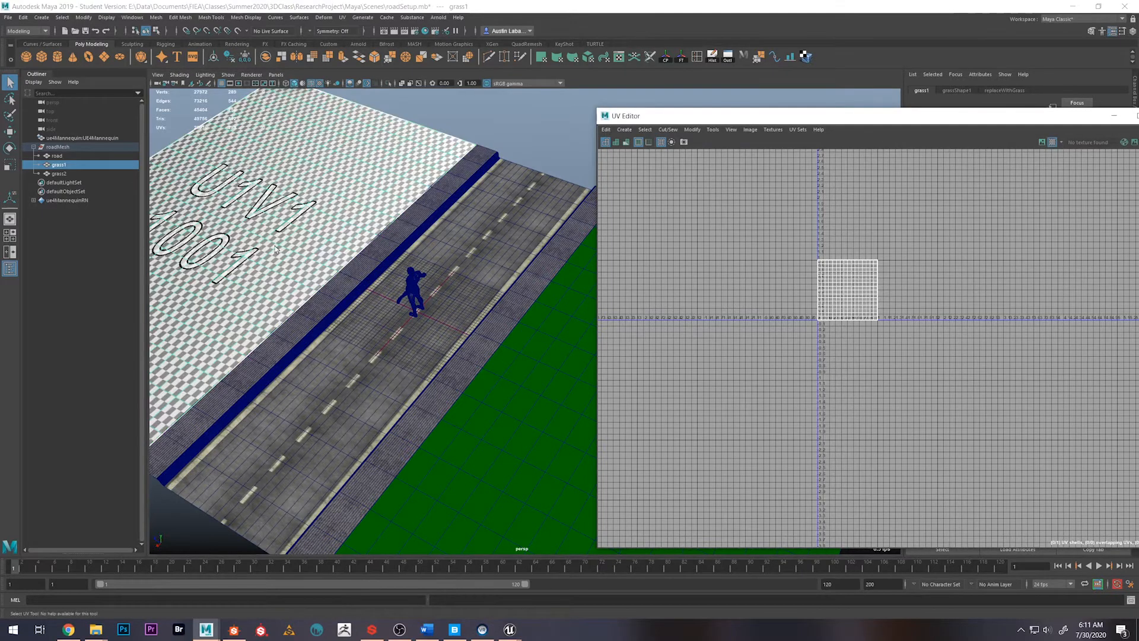
{"action": "scroll", "coordinate": [450, 233], "scroll_direction": "down", "scroll_amount": 3}
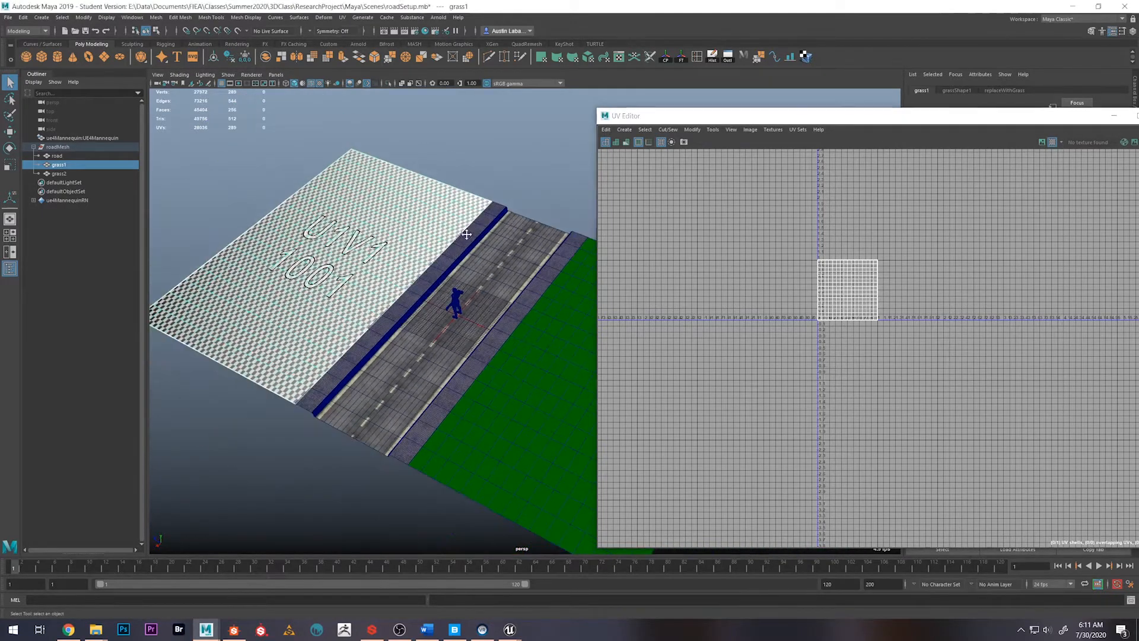
{"action": "middle_click_drag", "start_coordinate": [465, 233], "coordinate": [453, 245], "text": "alt"}
{"action": "scroll", "coordinate": [454, 244], "scroll_direction": "up", "scroll_amount": 5}
{"action": "left_click_drag", "start_coordinate": [456, 235], "coordinate": [462, 227], "text": "alt"}
{"action": "middle_click_drag", "start_coordinate": [462, 227], "coordinate": [455, 257], "text": "alt"}
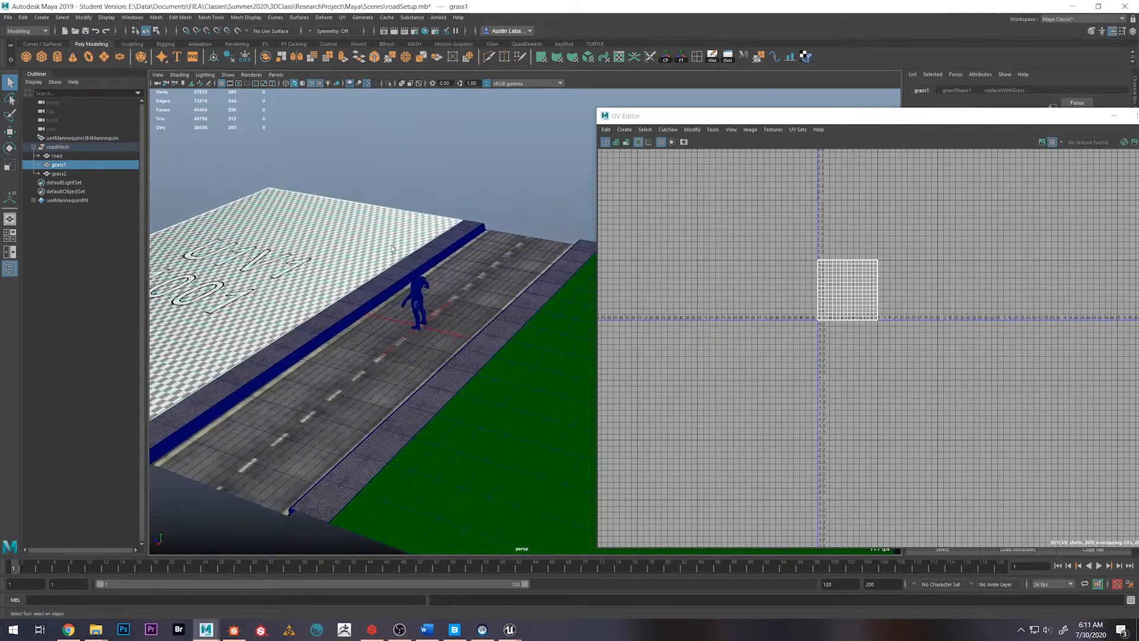
{"action": "left_click", "coordinate": [479, 209]}
{"action": "left_click", "coordinate": [456, 231]}
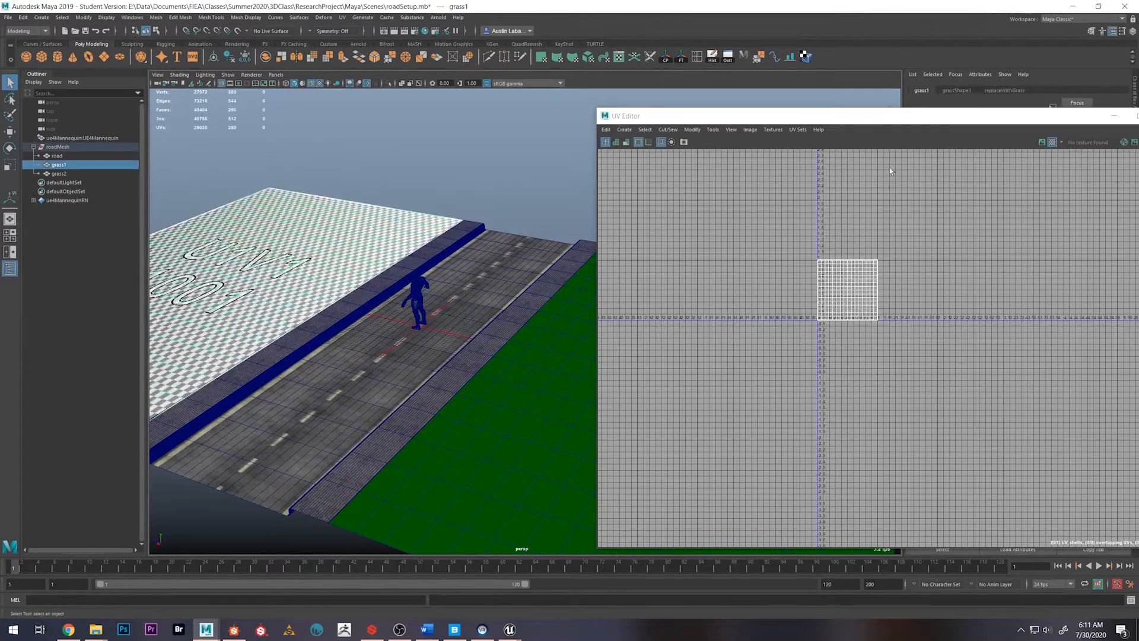
Turn off the checker map on grass1 and close the UV Editor
{"action": "left_click", "coordinate": [1053, 146]}
{"action": "left_click_drag", "start_coordinate": [475, 279], "coordinate": [444, 349], "text": "alt"}
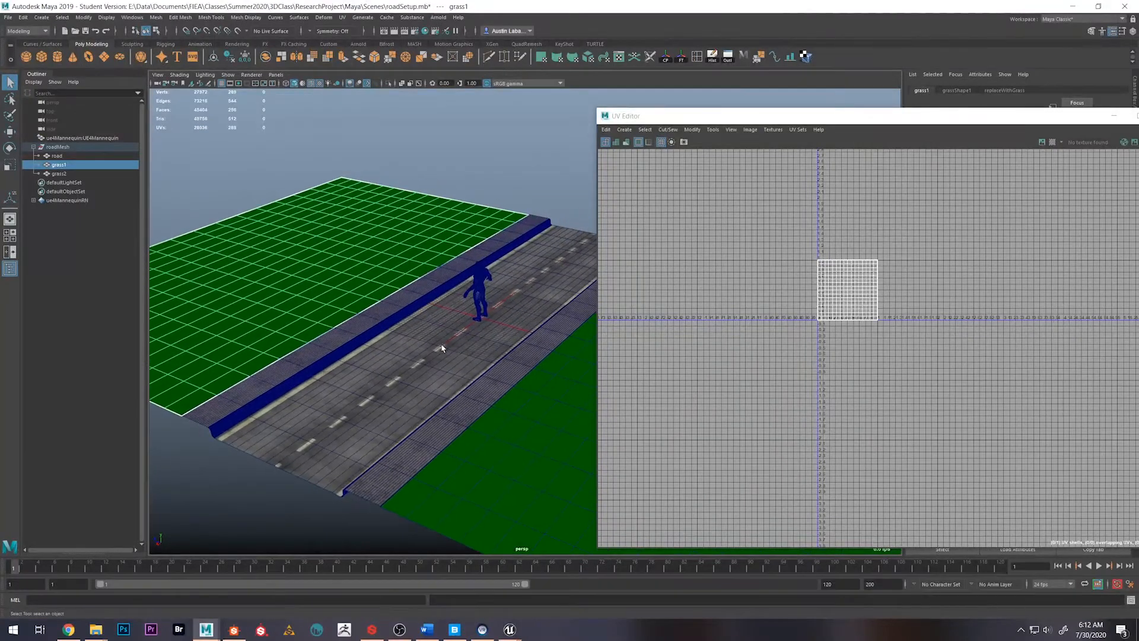
{"action": "left_click_drag", "start_coordinate": [923, 115], "coordinate": [688, 108]}
{"action": "left_click", "coordinate": [930, 108]}
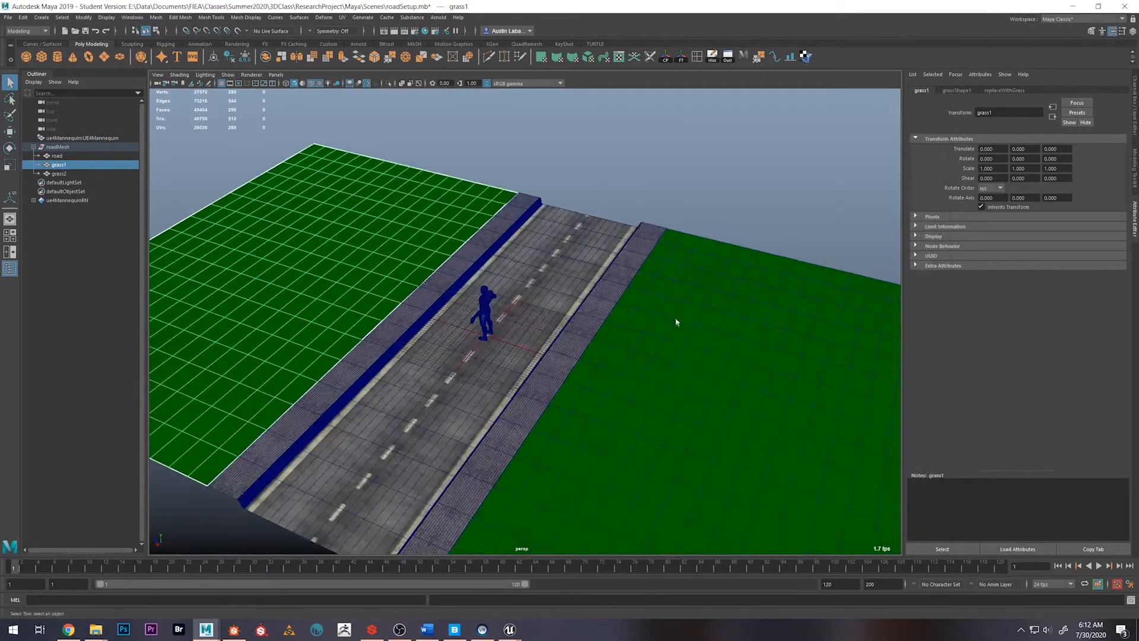
Clear the grass1 selection and hide the wireframe overlay on the shaded meshes
{"action": "right_click", "coordinate": [349, 205]}
{"action": "right_click_drag", "start_coordinate": [385, 185], "coordinate": [386, 185]}
{"action": "left_click", "coordinate": [535, 151]}
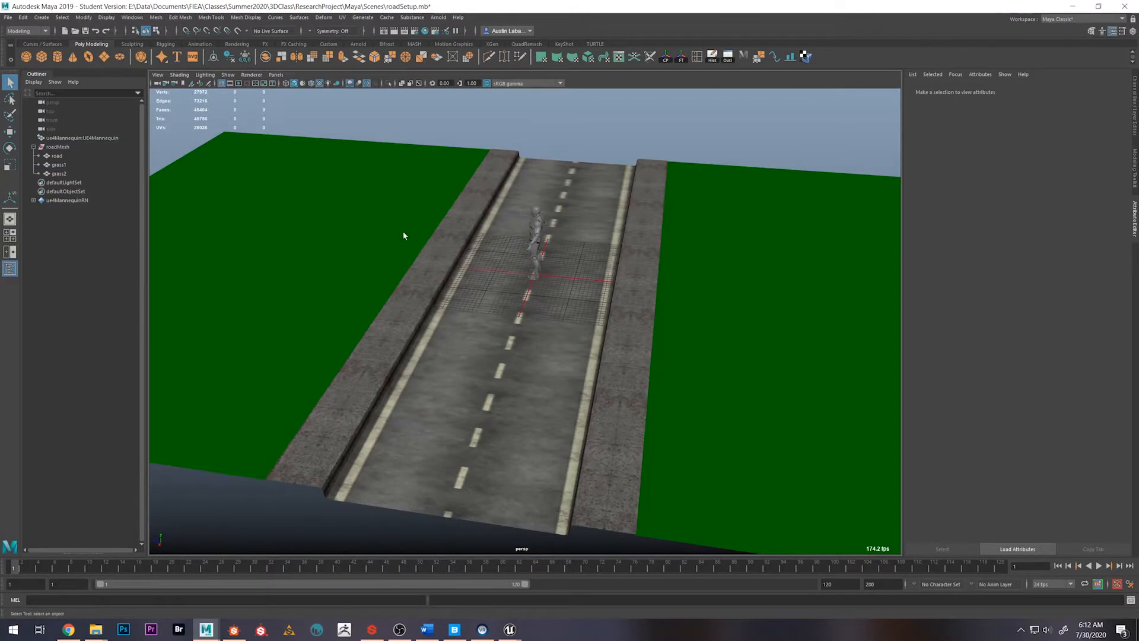
Select the grass1, road and grass2 meshes in turn to show the separate parts of the roadMesh group
{"action": "left_click", "coordinate": [402, 231]}
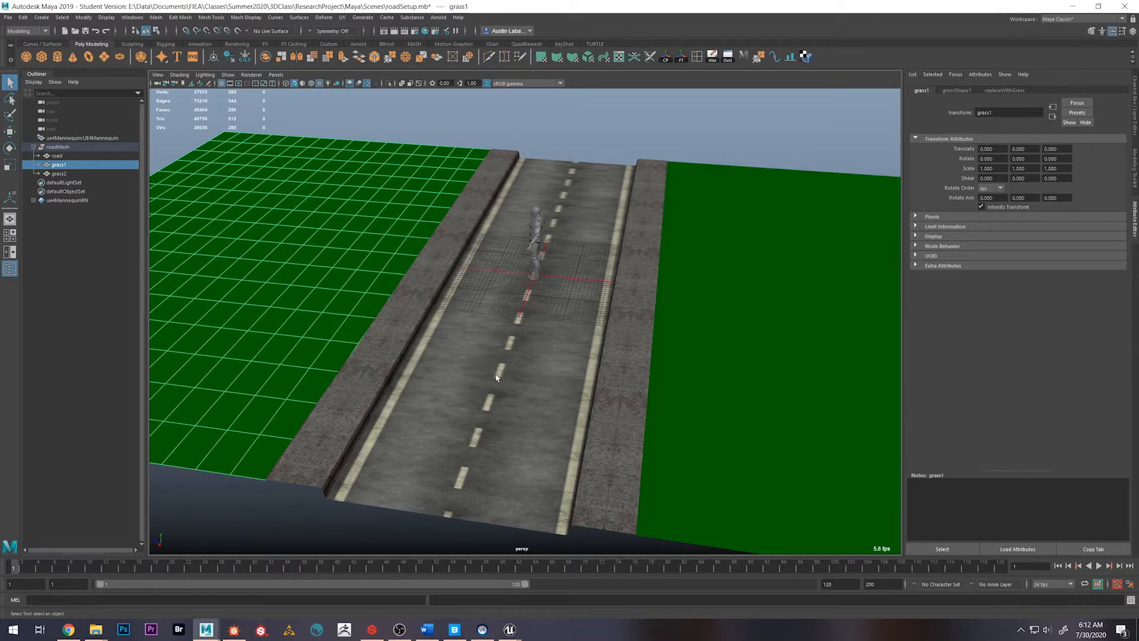
{"action": "left_click", "coordinate": [517, 421]}
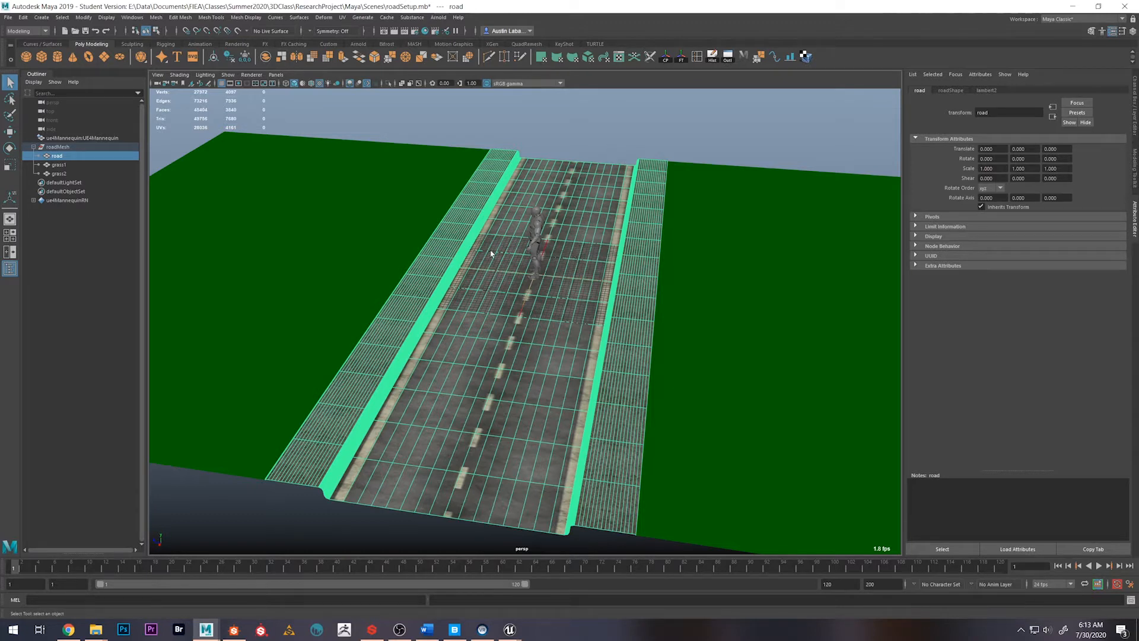
{"action": "right_click", "coordinate": [447, 291]}
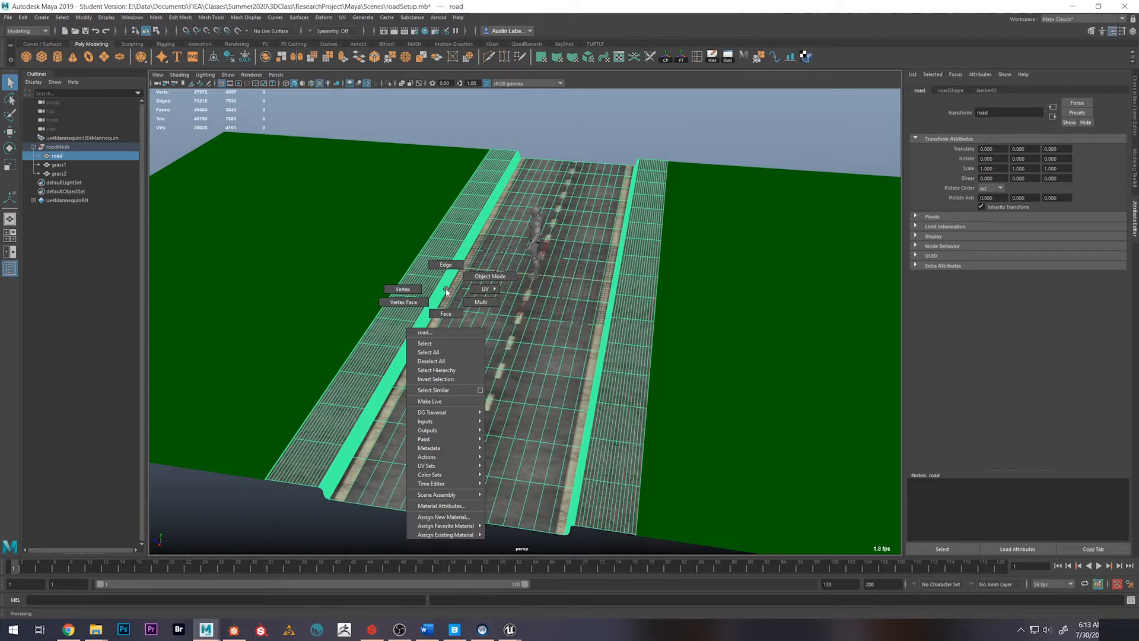
{"action": "left_click", "coordinate": [596, 117]}
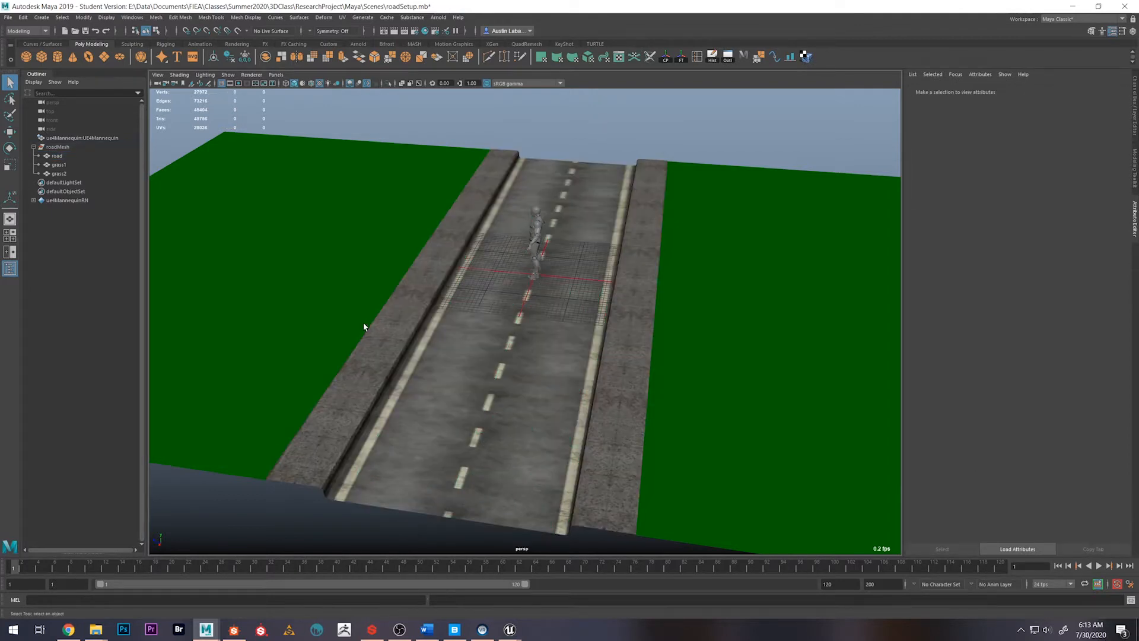
{"action": "left_click", "coordinate": [367, 257]}
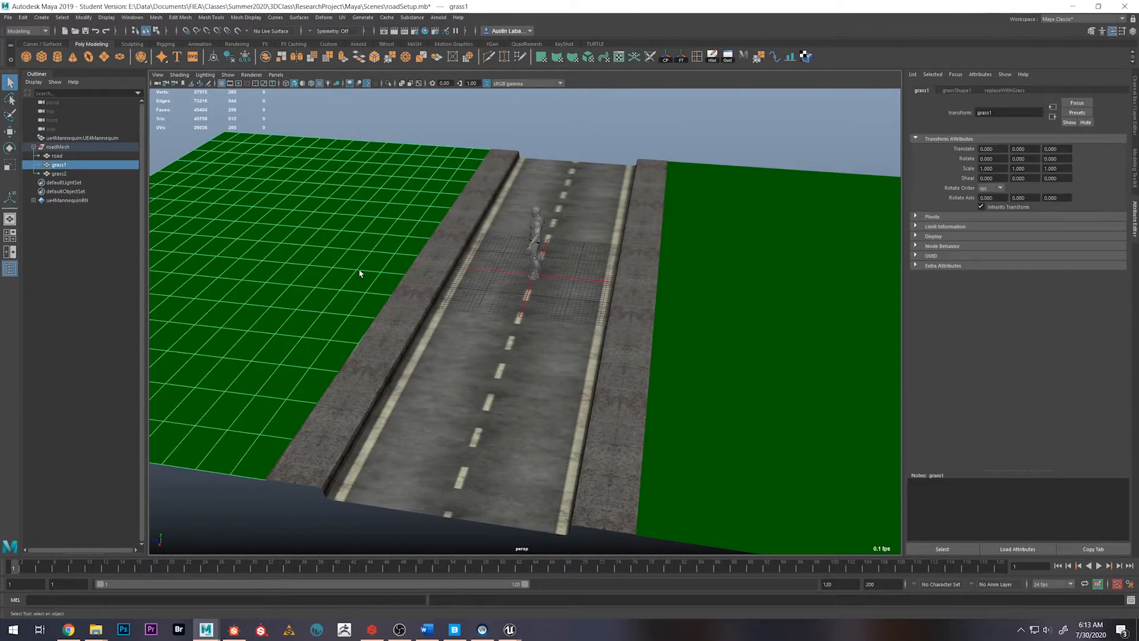
{"action": "left_click", "coordinate": [791, 261]}
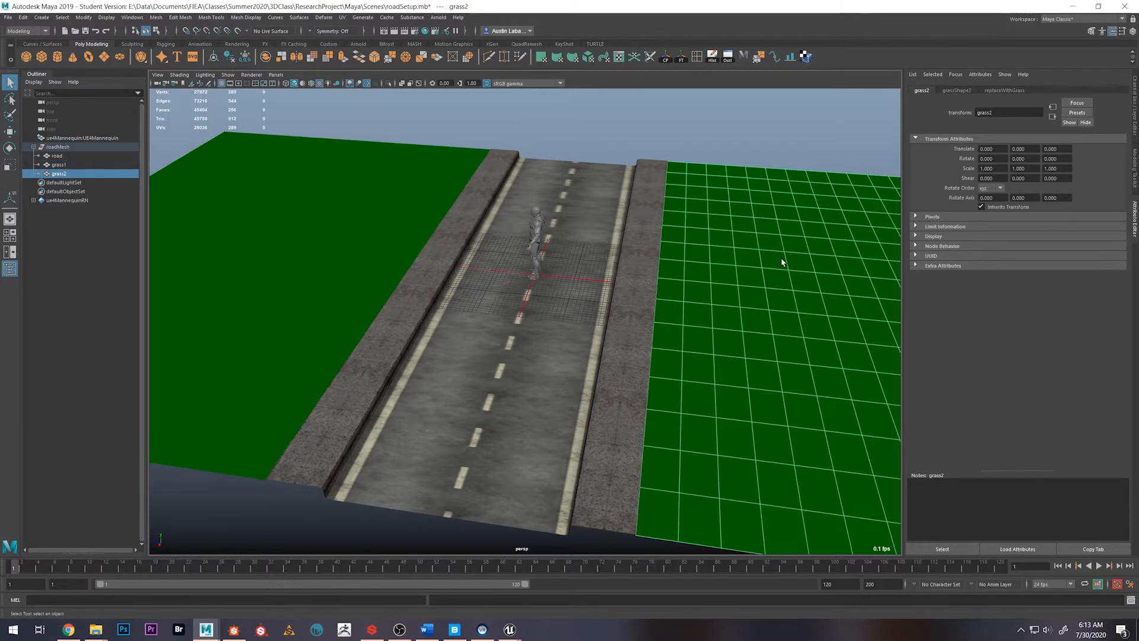
Assign a new Lambert material to the road mesh and name it replaceWithRoad
{"action": "left_click", "coordinate": [565, 349]}
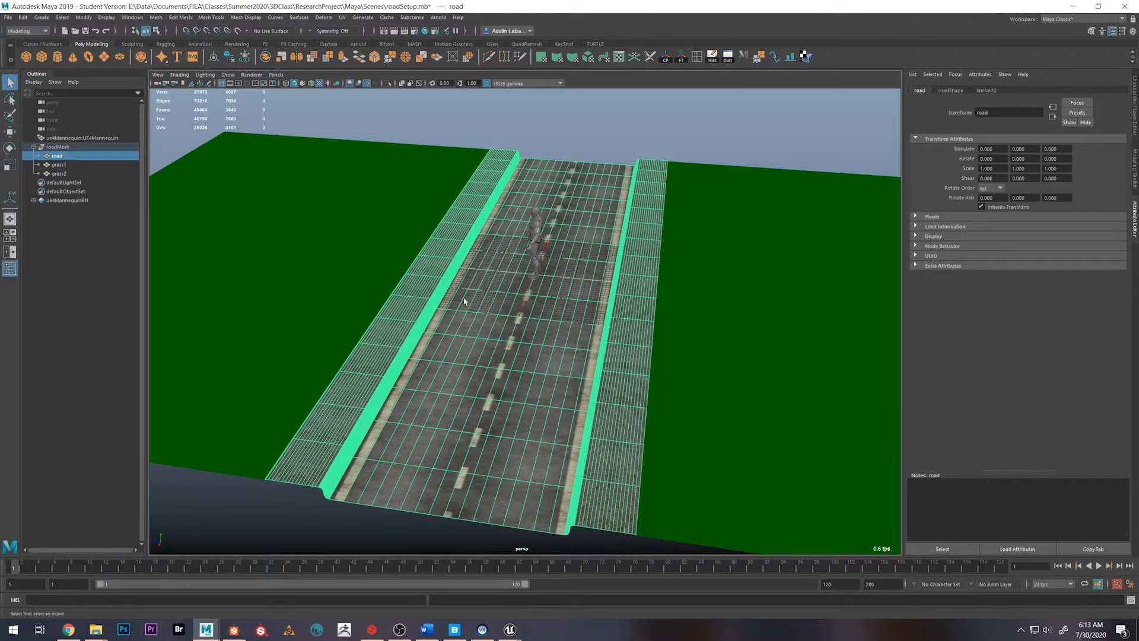
{"action": "left_click", "coordinate": [671, 154]}
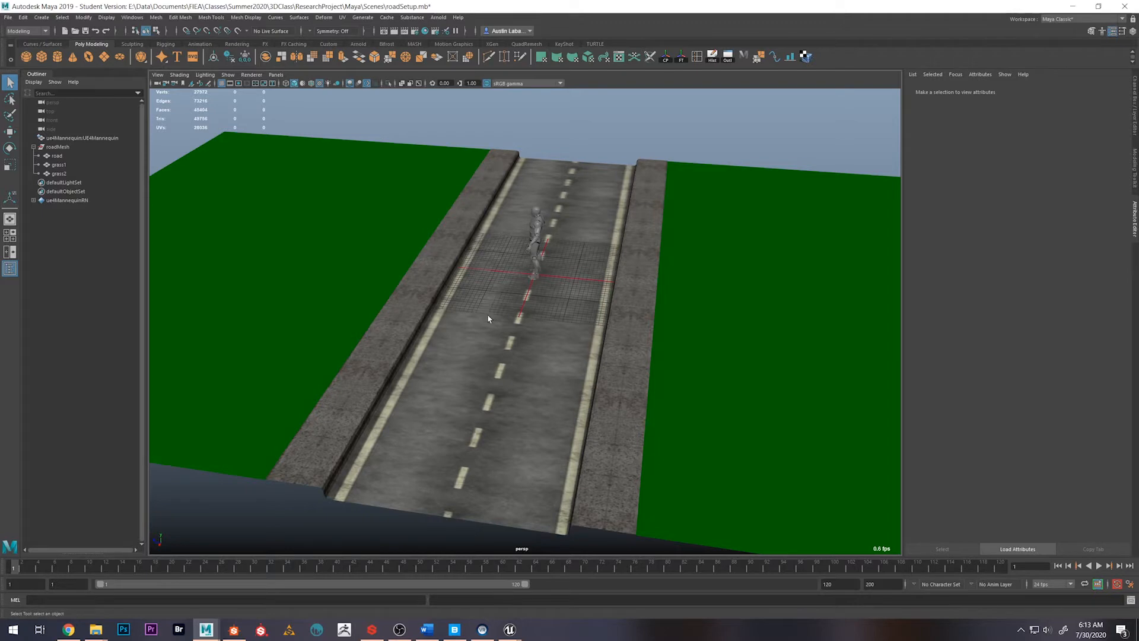
{"action": "left_click", "coordinate": [481, 280]}
{"action": "right_click_drag", "start_coordinate": [481, 278], "coordinate": [553, 519]}
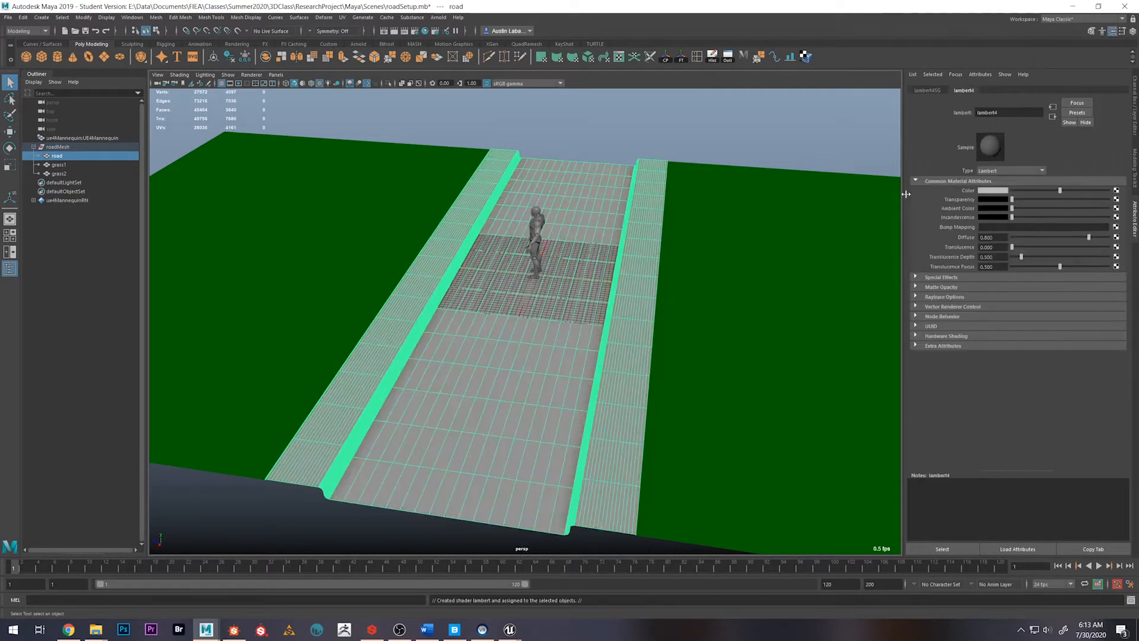
{"action": "double_click", "coordinate": [1006, 112]}
{"action": "type", "text": "repo"}
{"action": "type", "text": "ace"}
{"action": "type", "text": "WithRoad"}
{"action": "key", "text": "Return"}
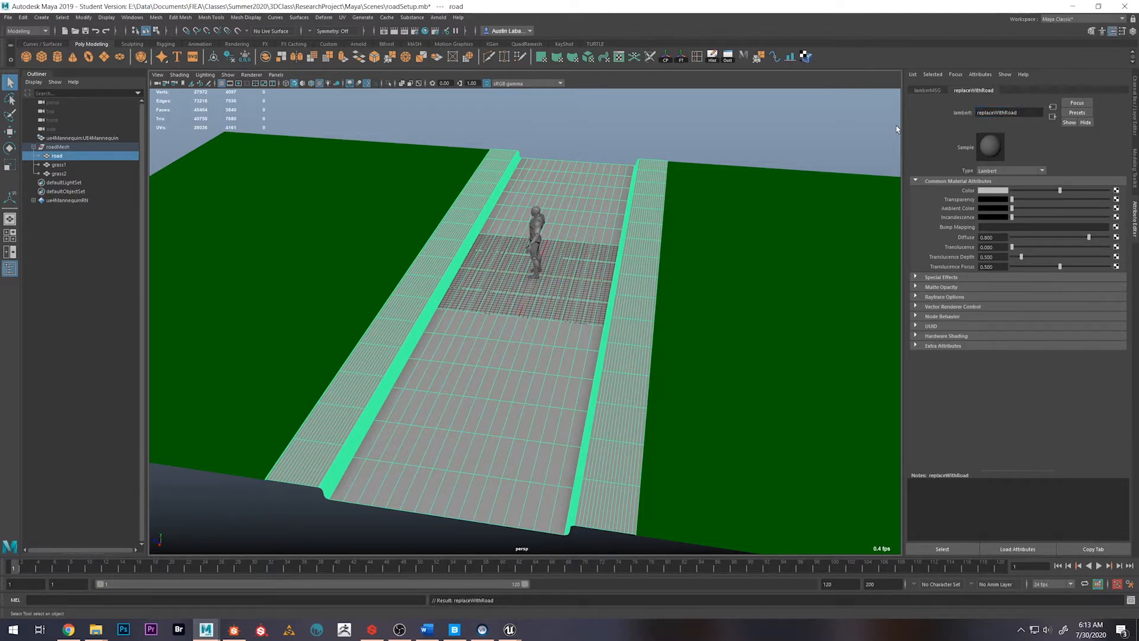
Set the colour of the replaceWithRoad material to blue and clear the selection
{"action": "left_click", "coordinate": [981, 181]}
{"action": "left_click", "coordinate": [971, 181]}
{"action": "left_click", "coordinate": [1010, 193]}
{"action": "left_click", "coordinate": [1015, 174]}
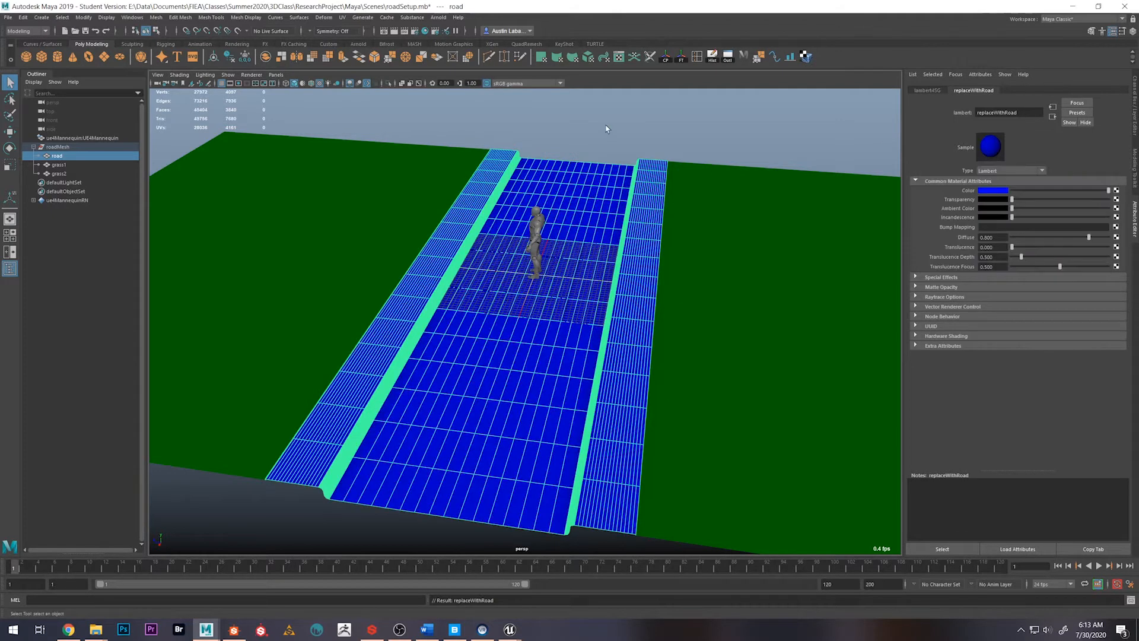
{"action": "left_click", "coordinate": [608, 129]}
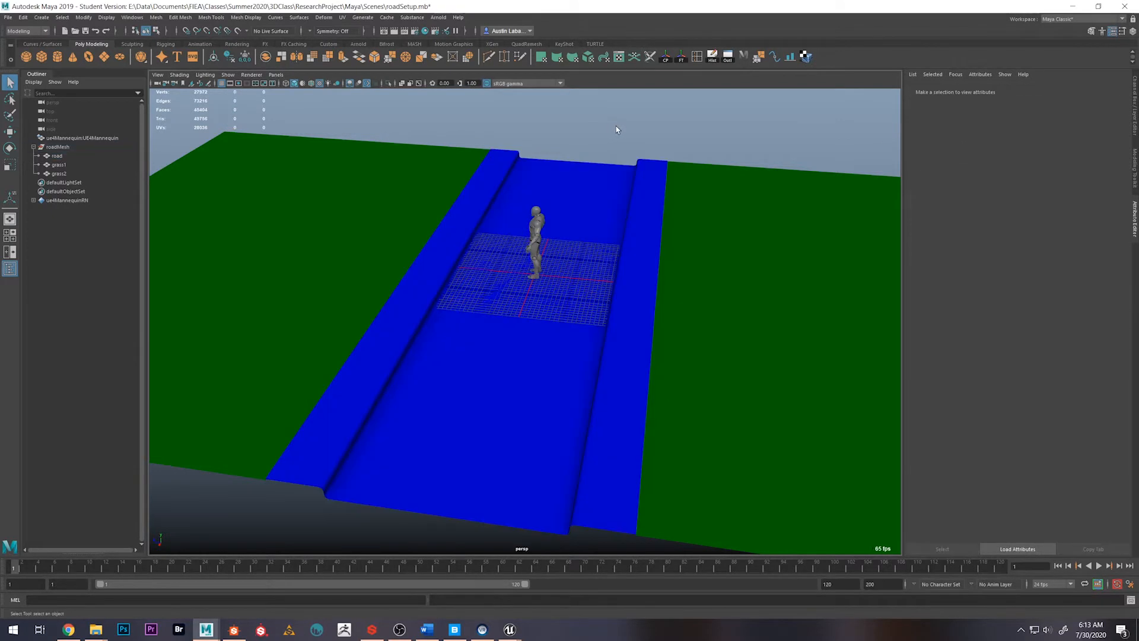
Isolate the road mesh in the viewport and set the selection constraint to Angle
{"action": "left_click", "coordinate": [604, 176]}
{"action": "left_click_drag", "start_coordinate": [643, 235], "coordinate": [591, 207], "text": "alt"}
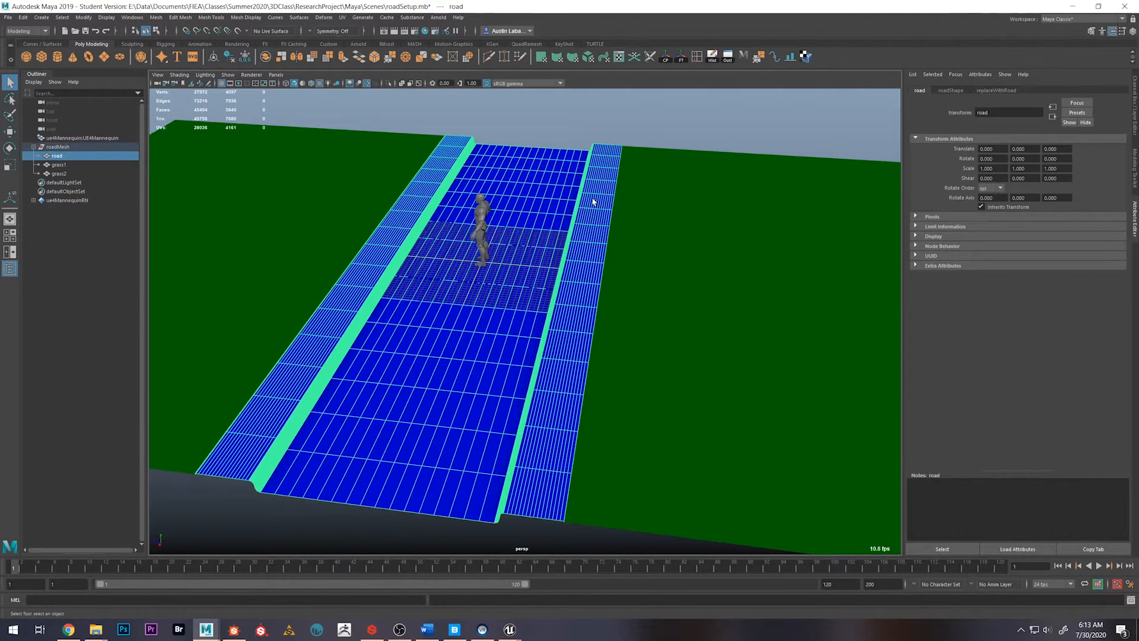
{"action": "key", "text": "ctrl+1"}
{"action": "left_click", "coordinate": [1134, 168]}
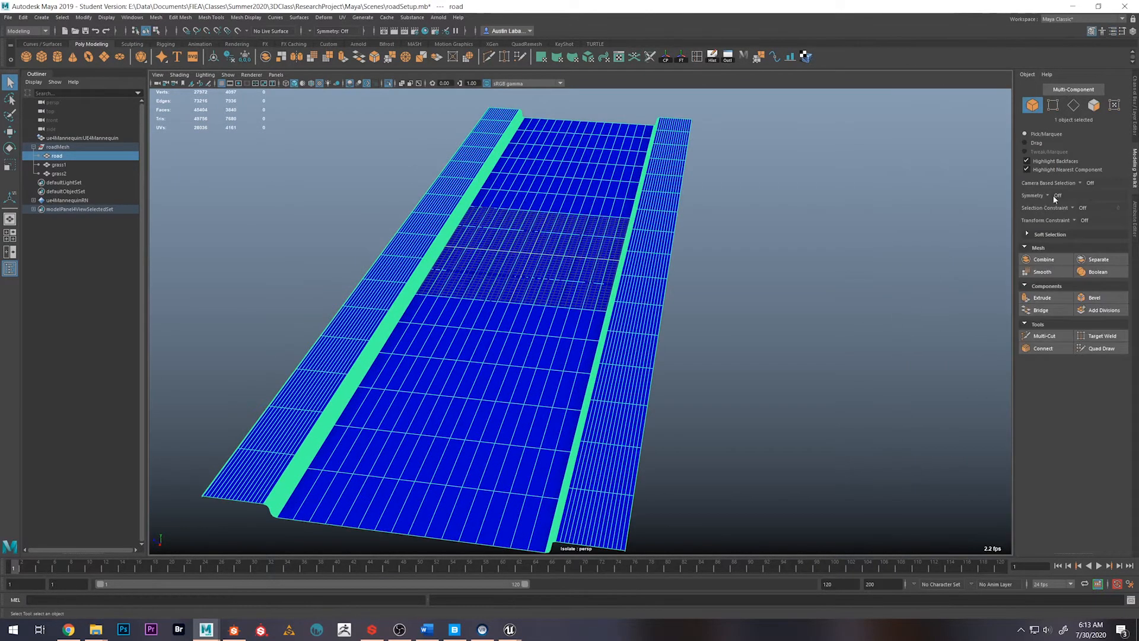
{"action": "left_click", "coordinate": [1072, 208]}
{"action": "left_click", "coordinate": [1081, 221]}
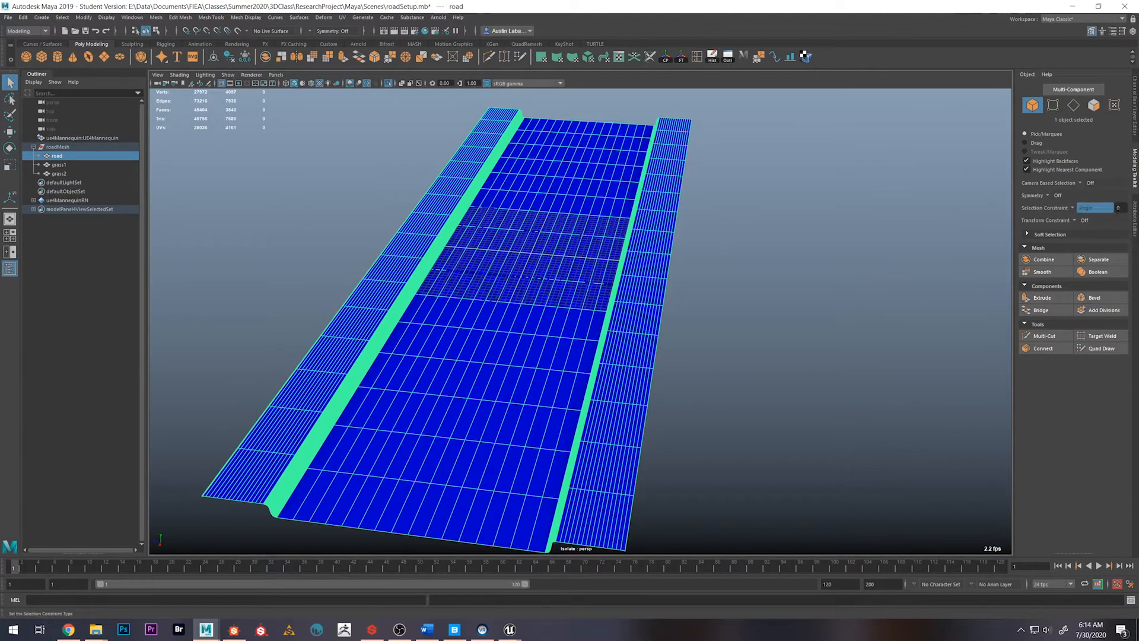
Select the sidewalk and curb faces on both sides of the road mesh and assign a new Lambert material to them
{"action": "right_click_drag", "start_coordinate": [509, 239], "coordinate": [511, 265]}
{"action": "left_click", "coordinate": [531, 273]}
{"action": "middle_click_drag", "start_coordinate": [724, 388], "coordinate": [751, 327], "text": "alt"}
{"action": "right_click", "coordinate": [743, 247]}
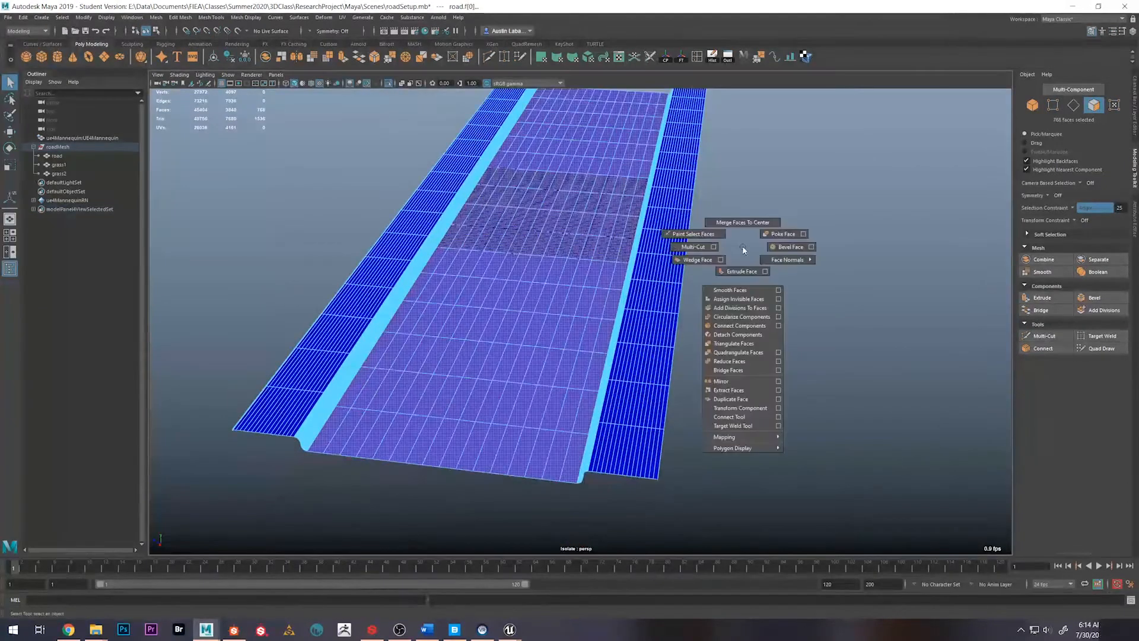
{"action": "right_click_drag", "start_coordinate": [742, 247], "coordinate": [735, 338]}
{"action": "middle_click_drag", "start_coordinate": [781, 264], "coordinate": [765, 308], "text": "alt"}
{"action": "right_click_drag", "start_coordinate": [679, 199], "coordinate": [750, 443]}
{"action": "key", "text": "ctrl+a"}
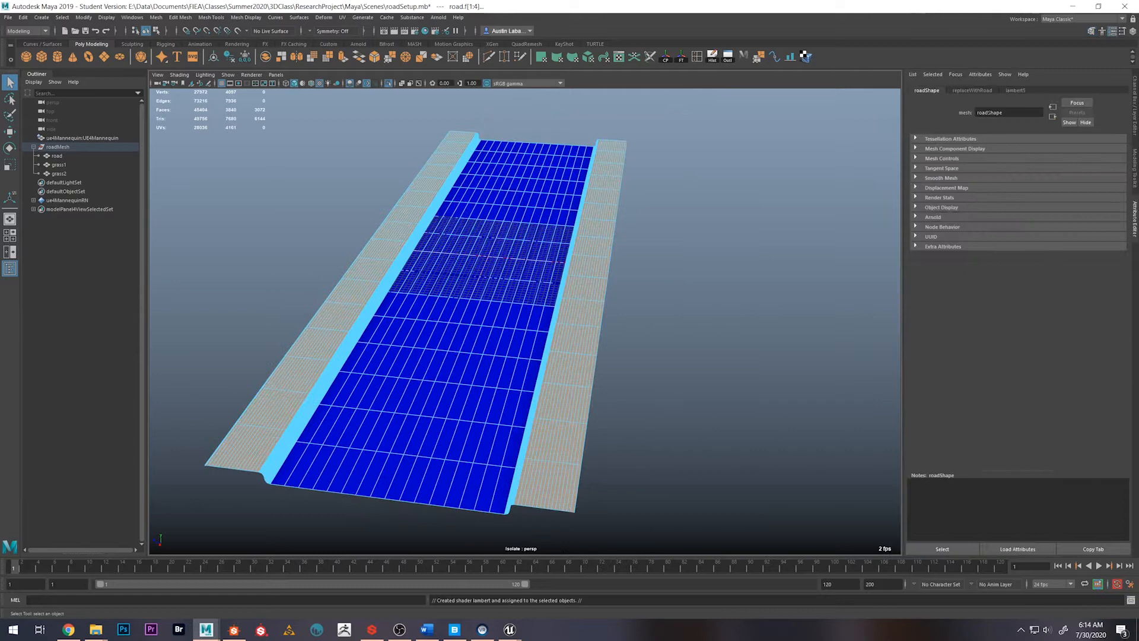
Rename the new sidewalk material as replaceWithConcrete
{"action": "left_click", "coordinate": [1014, 90]}
{"action": "left_click_drag", "start_coordinate": [1013, 113], "coordinate": [911, 101]}
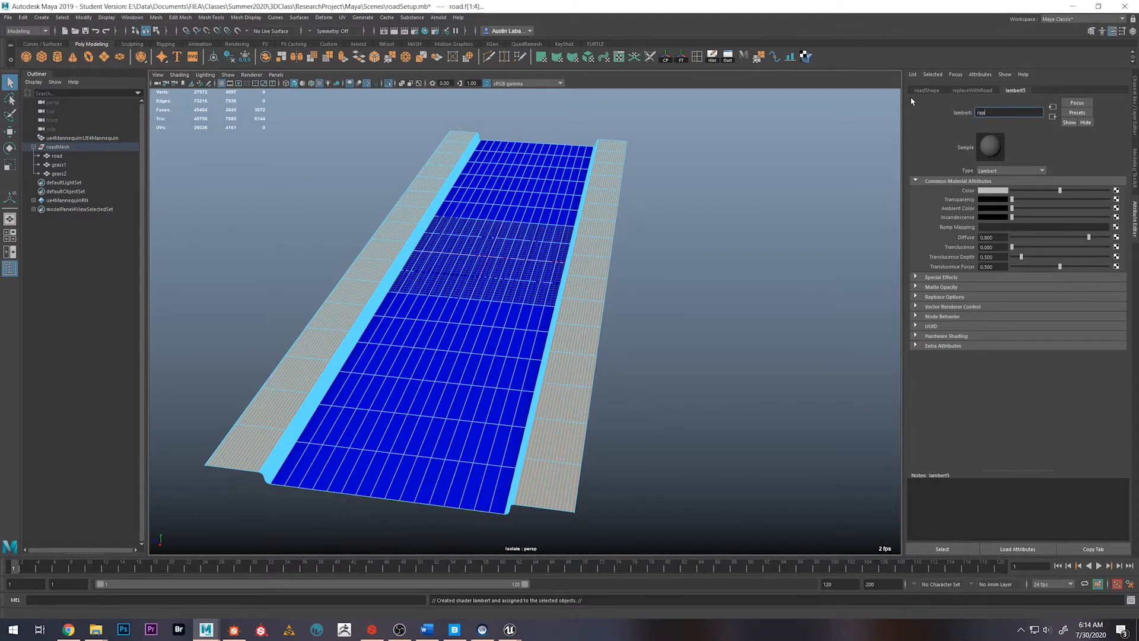
{"action": "type", "text": "replaceWithConcrete"}
{"action": "key", "text": "Return"}
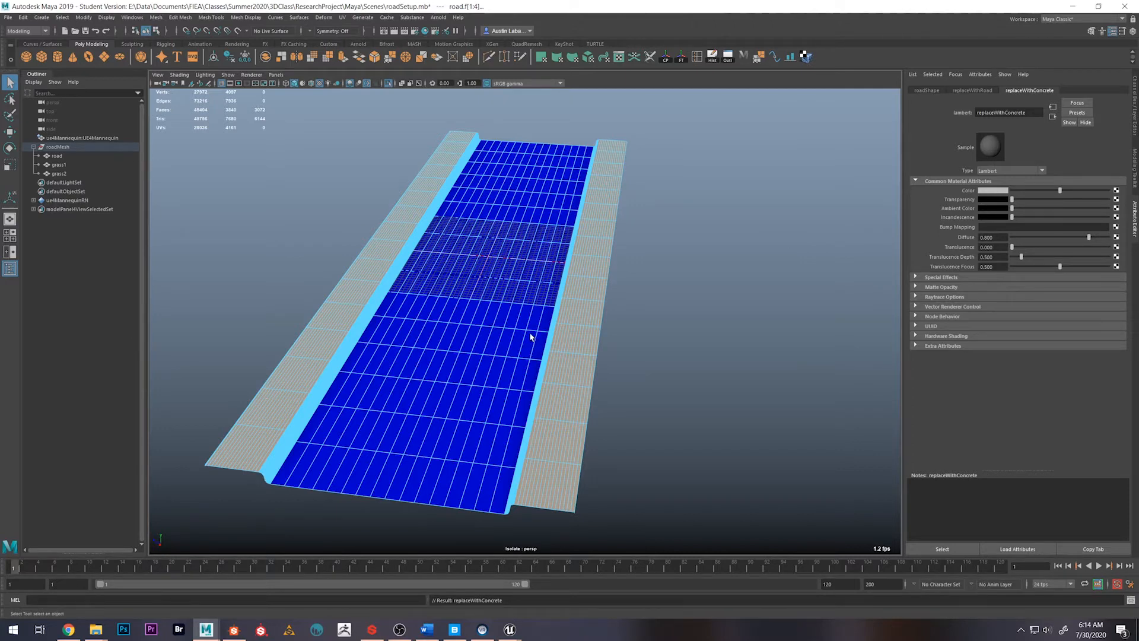
Set the colour of the replaceWithConcrete material to magenta and clear the face selection
{"action": "left_click", "coordinate": [989, 191]}
{"action": "left_click", "coordinate": [980, 160]}
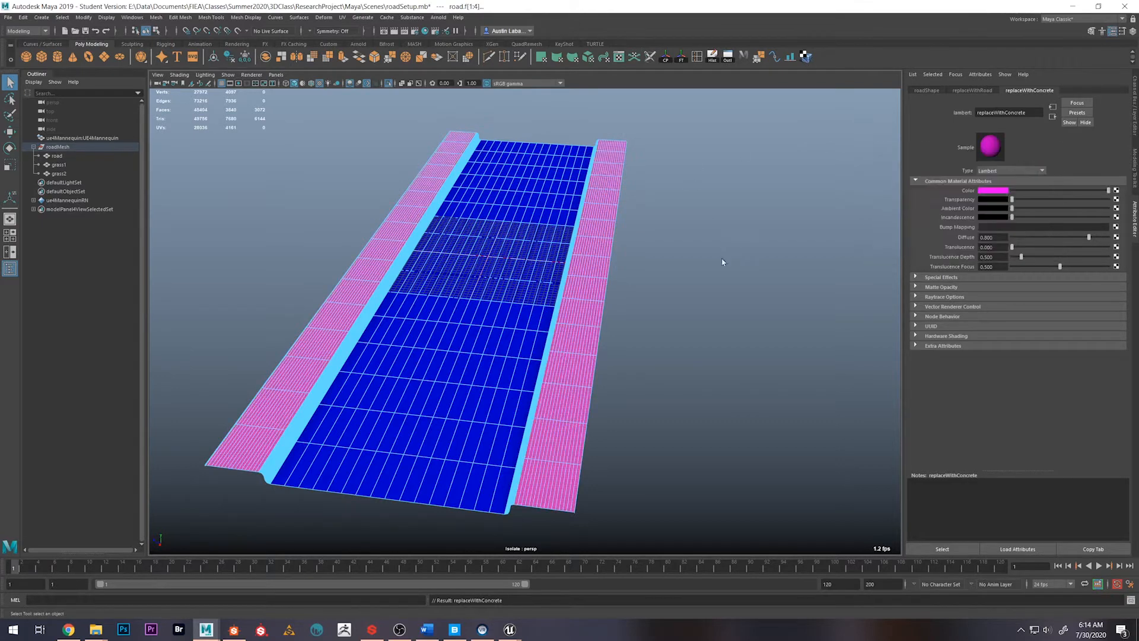
{"action": "scroll", "coordinate": [541, 237], "scroll_direction": "up", "scroll_amount": 2}
{"action": "left_click", "coordinate": [406, 94]}
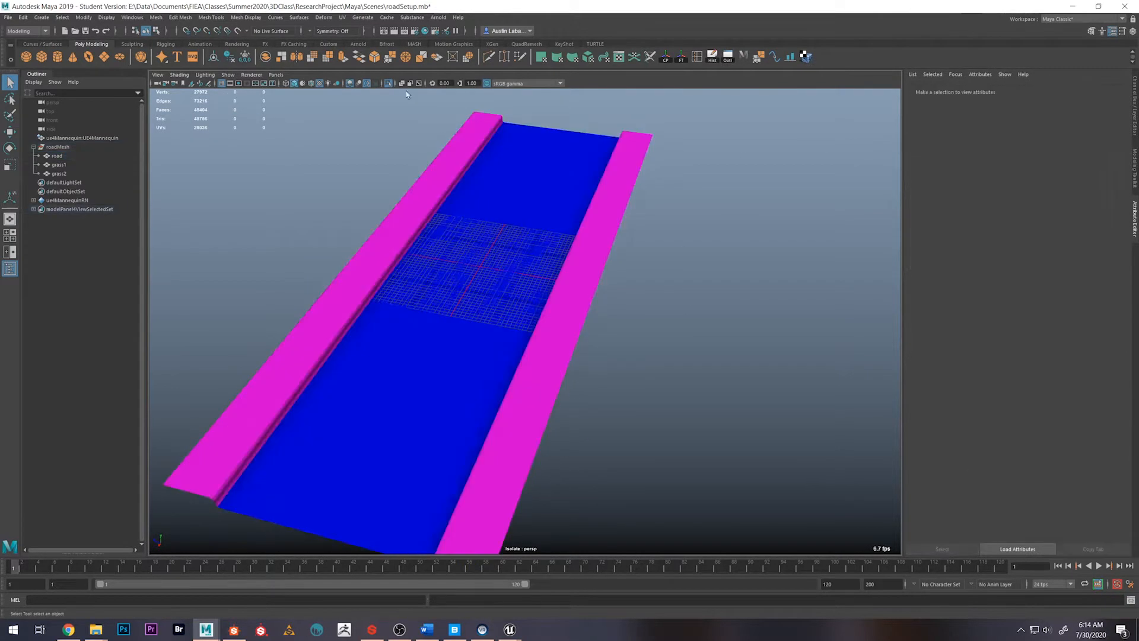
Turn off isolation so the road, grass and mannequin are all displayed, and view the recoloured parts
{"action": "left_click", "coordinate": [390, 86]}
{"action": "scroll", "coordinate": [450, 297], "scroll_direction": "down", "scroll_amount": 4}
{"action": "left_click_drag", "start_coordinate": [451, 303], "coordinate": [531, 266], "text": "alt"}
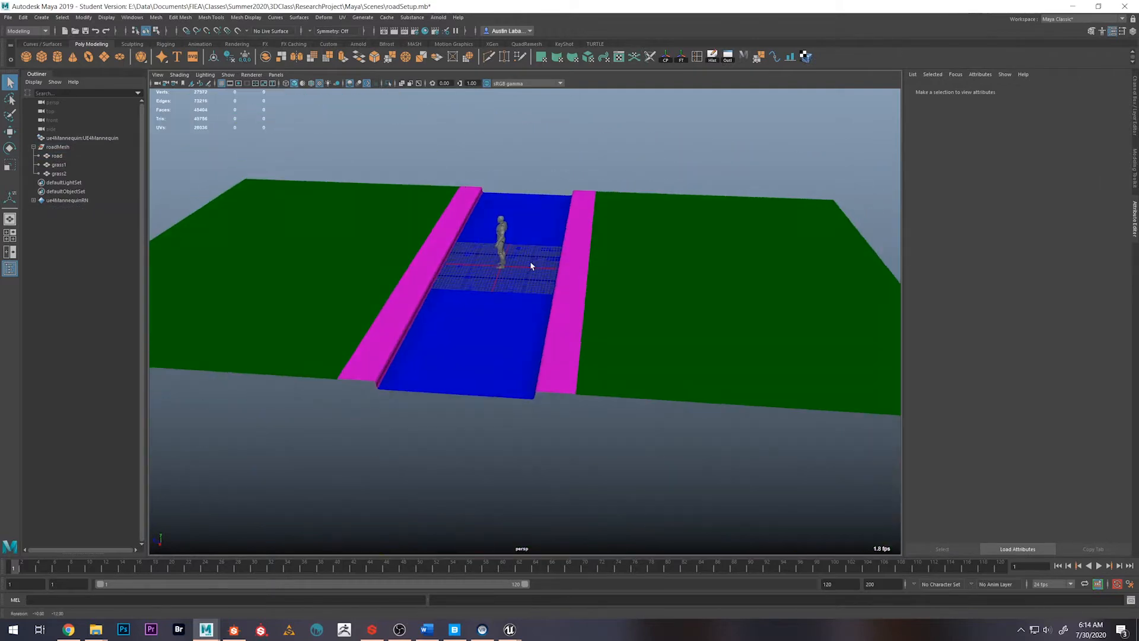
{"action": "scroll", "coordinate": [425, 303], "scroll_direction": "up", "scroll_amount": 5}
{"action": "left_click_drag", "start_coordinate": [425, 303], "coordinate": [515, 262], "text": "alt"}
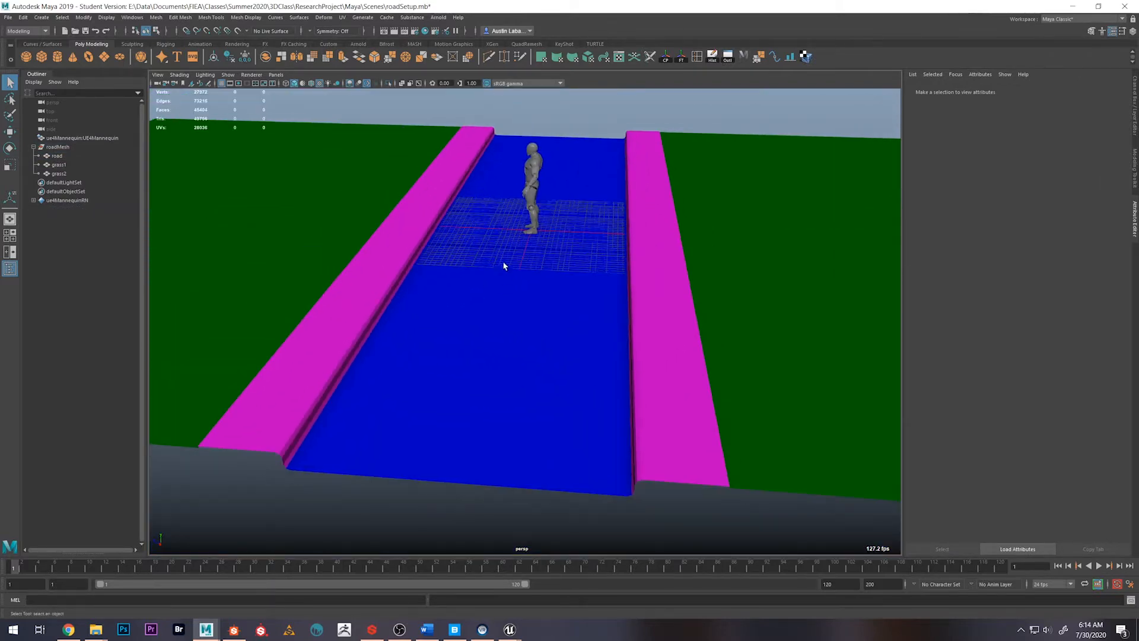
Select the whole roadMesh group and start exporting the selection as FBX
{"action": "left_click", "coordinate": [713, 57]}
{"action": "left_click", "coordinate": [59, 149]}
{"action": "left_click_drag", "start_coordinate": [580, 294], "coordinate": [544, 292], "text": "alt"}
{"action": "key", "text": "w"}
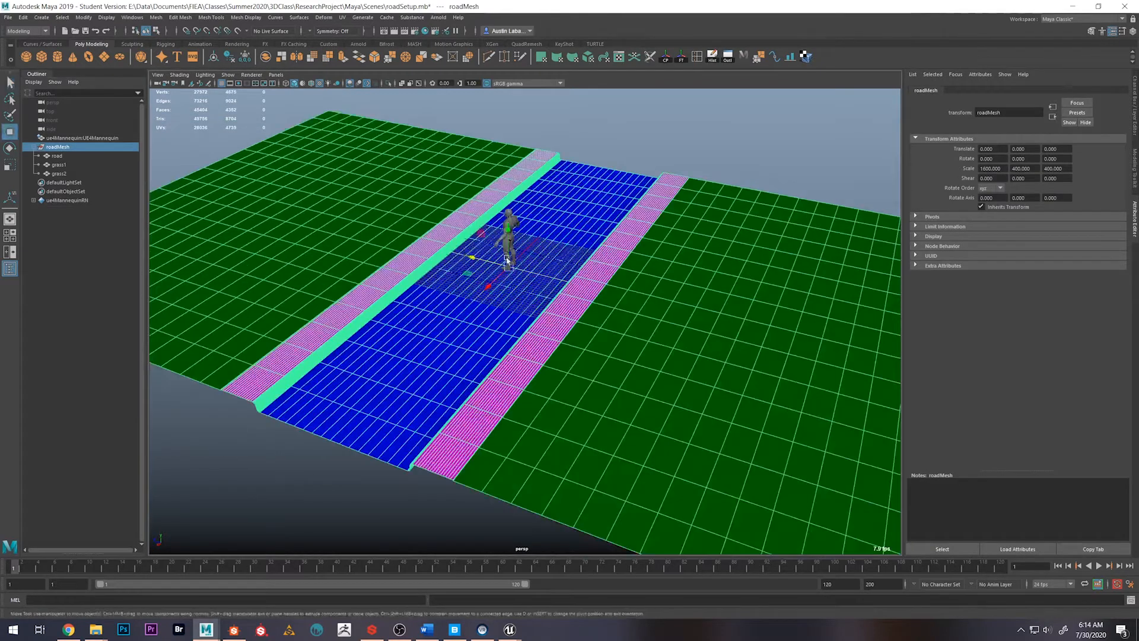
{"action": "left_click", "coordinate": [8, 17]}
{"action": "left_click", "coordinate": [42, 146]}
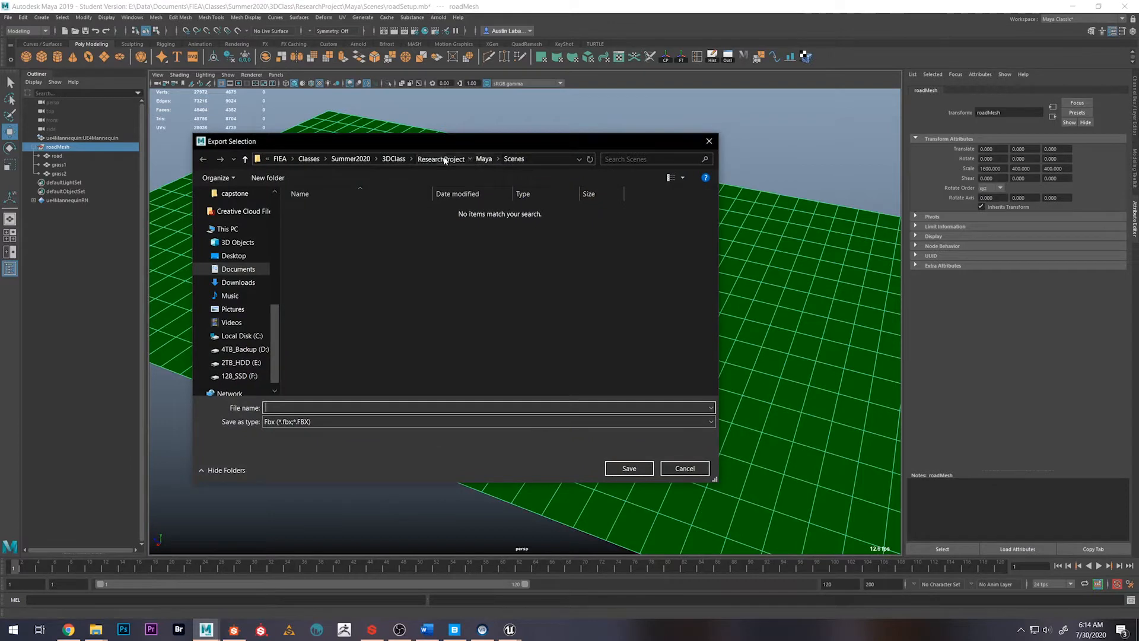
Create a folder named export inside the ResearchProject folder and open it as the save location
{"action": "left_click", "coordinate": [442, 159]}
{"action": "left_click", "coordinate": [267, 178]}
{"action": "type", "text": "export"}
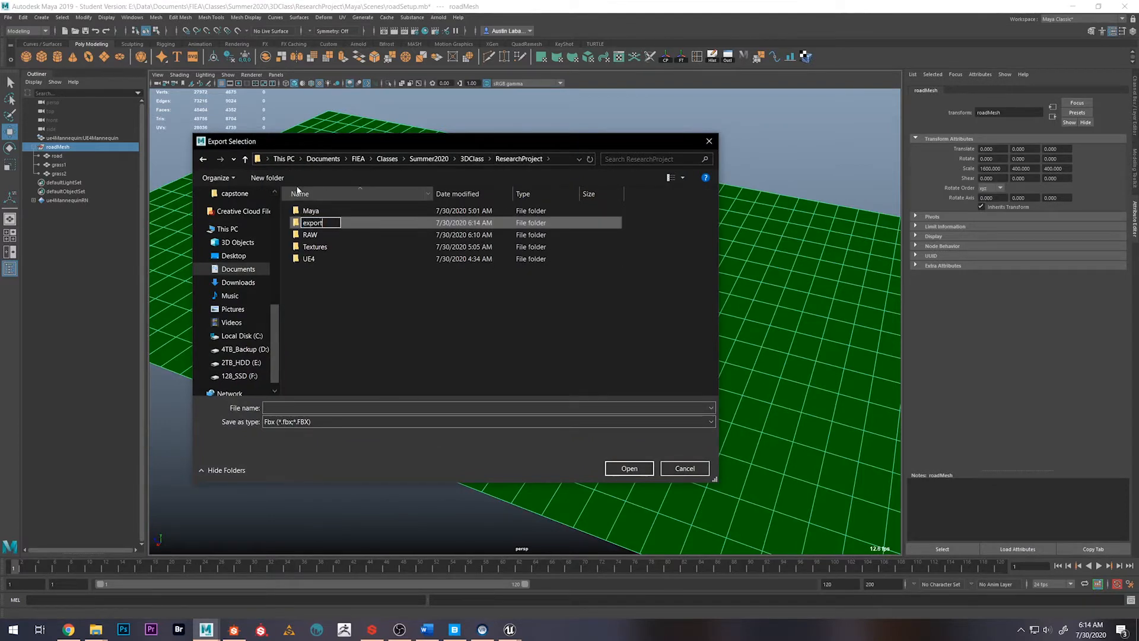
{"action": "key", "text": "Return"}
{"action": "double_click", "coordinate": [325, 212]}
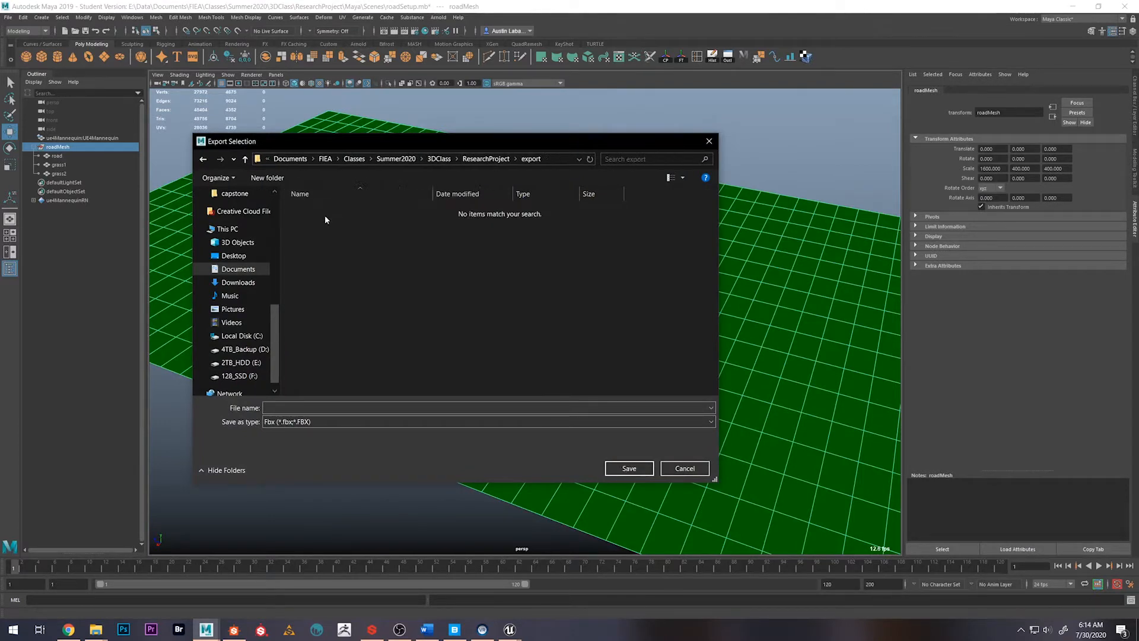
Name the file roadMesh, export it with the FBX Exporter, and clear the roadMesh selection
{"action": "left_click", "coordinate": [311, 397]}
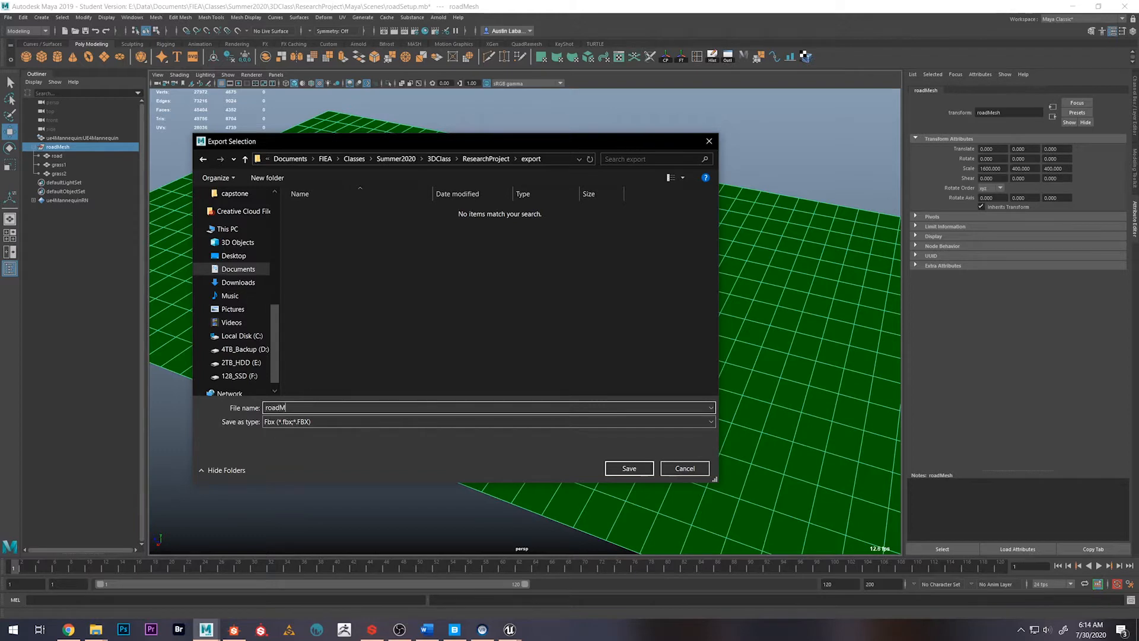
{"action": "key", "text": "Return"}
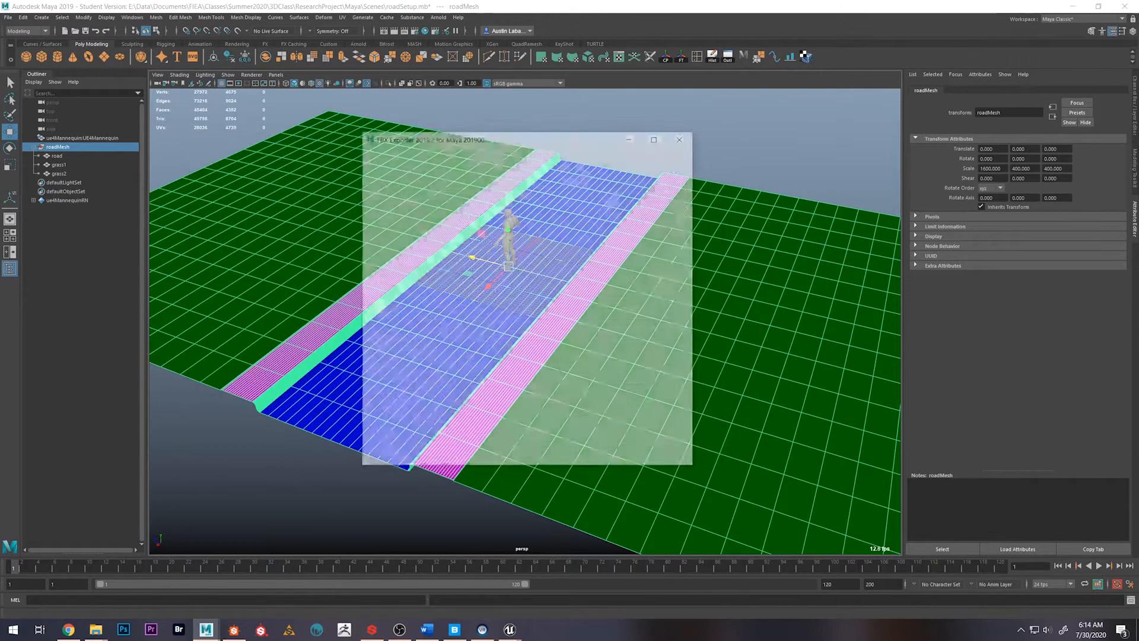
{"action": "left_click_drag", "start_coordinate": [690, 240], "coordinate": [491, 368]}
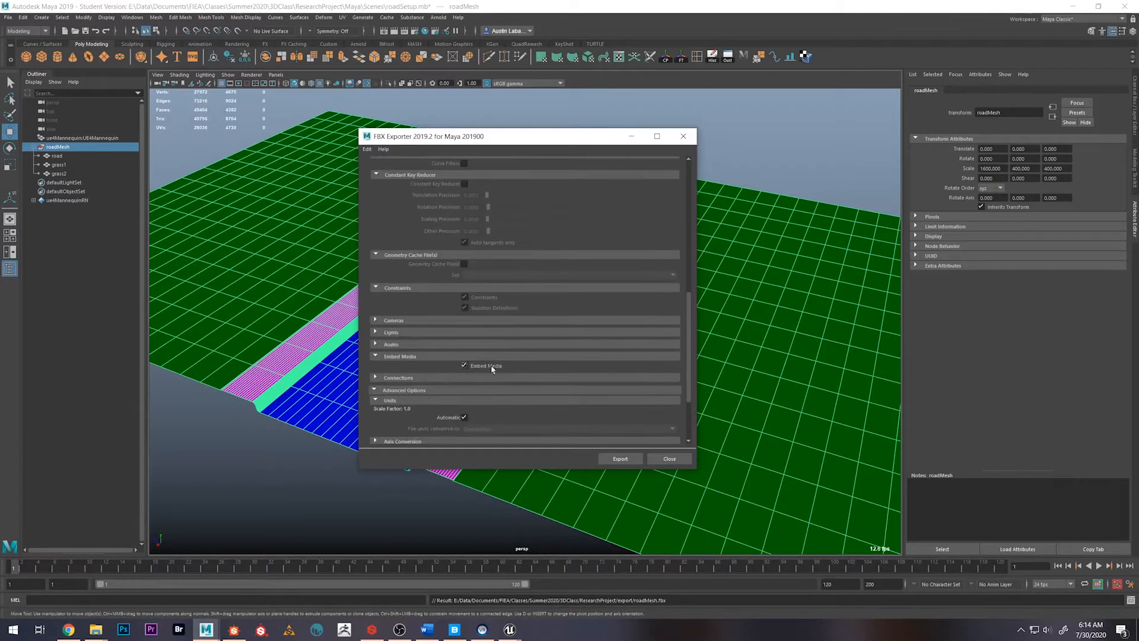
{"action": "left_click", "coordinate": [629, 456]}
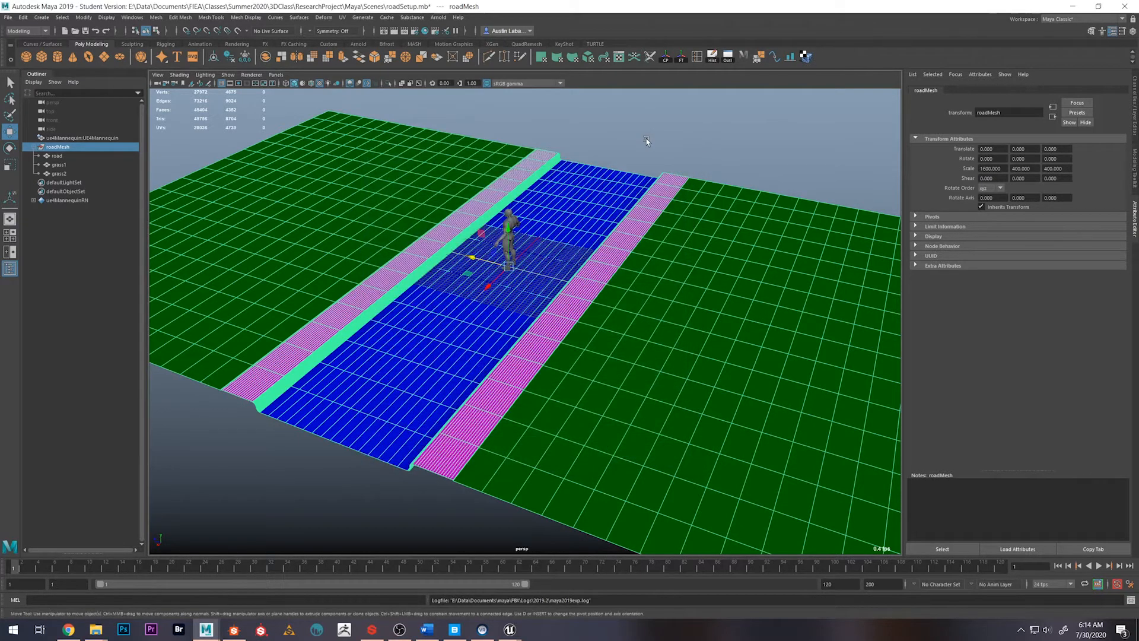
{"action": "left_click", "coordinate": [646, 140]}
Switch to the BlendMaterialTut project in Unreal Editor and open the Meshes folder inside Content's Geometry folder
{"action": "mouse_move", "coordinate": [509, 629]}
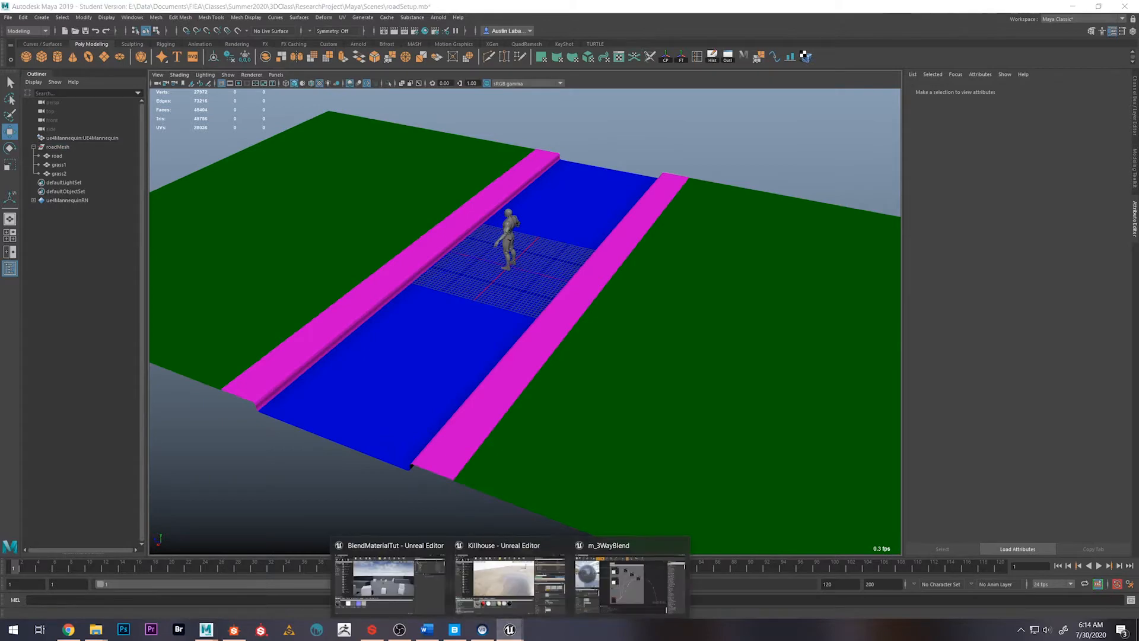
{"action": "left_click", "coordinate": [397, 592]}
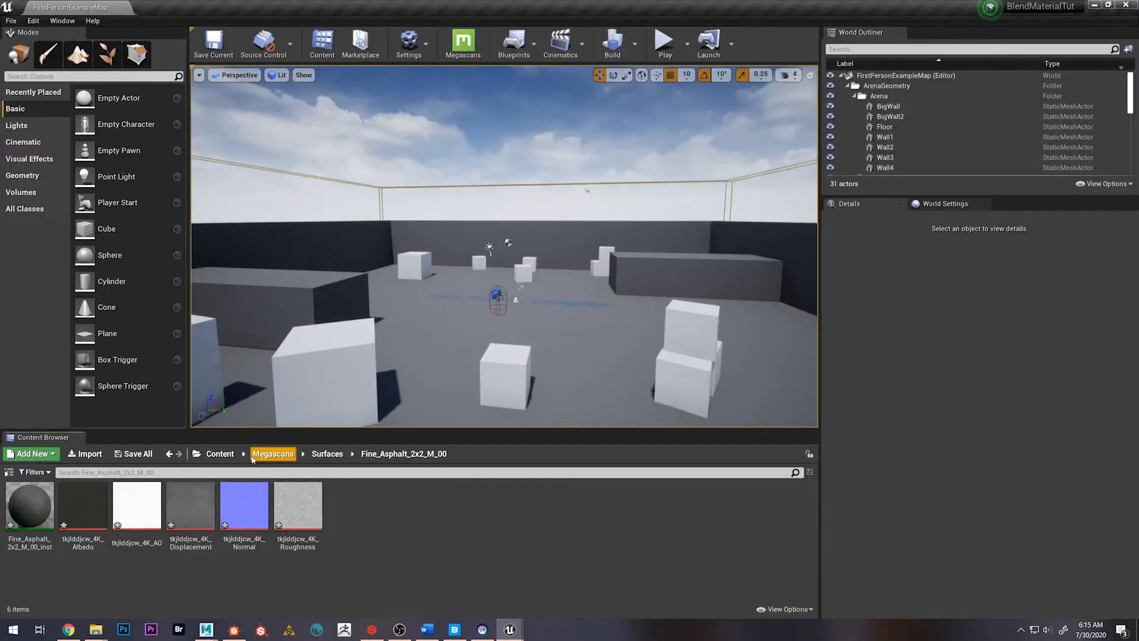
{"action": "left_click", "coordinate": [220, 453]}
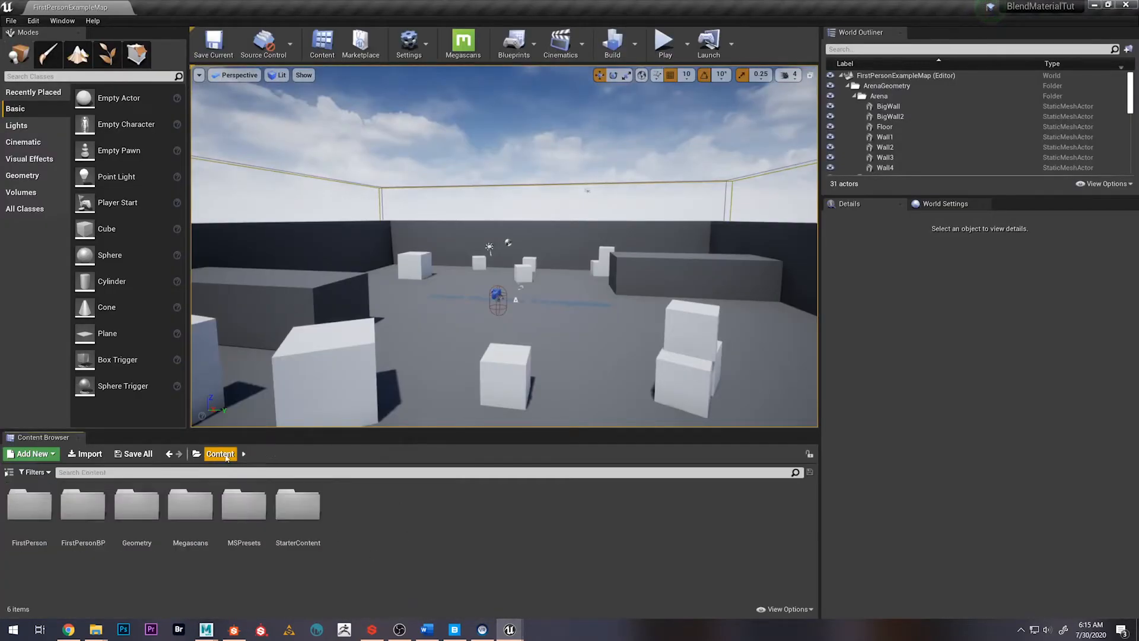
{"action": "double_click", "coordinate": [136, 504]}
{"action": "left_click", "coordinate": [40, 503]}
{"action": "double_click", "coordinate": [40, 503]}
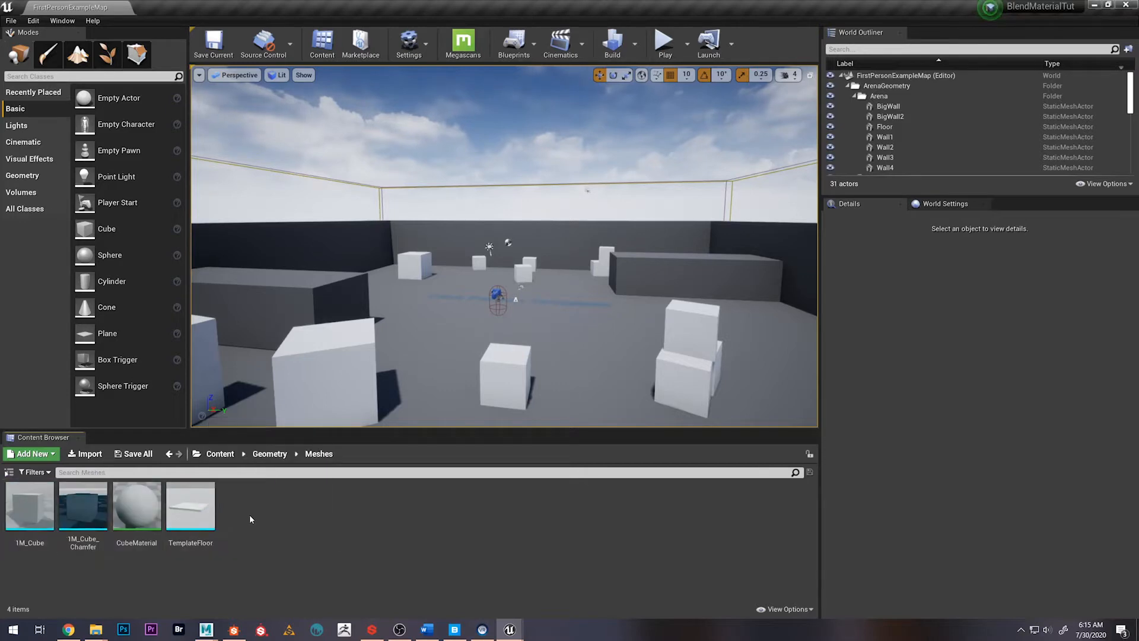
Choose roadMesh.fbx from the ResearchProject export folder for import into the Meshes folder
{"action": "right_click", "coordinate": [250, 514]}
{"action": "left_click", "coordinate": [303, 208]}
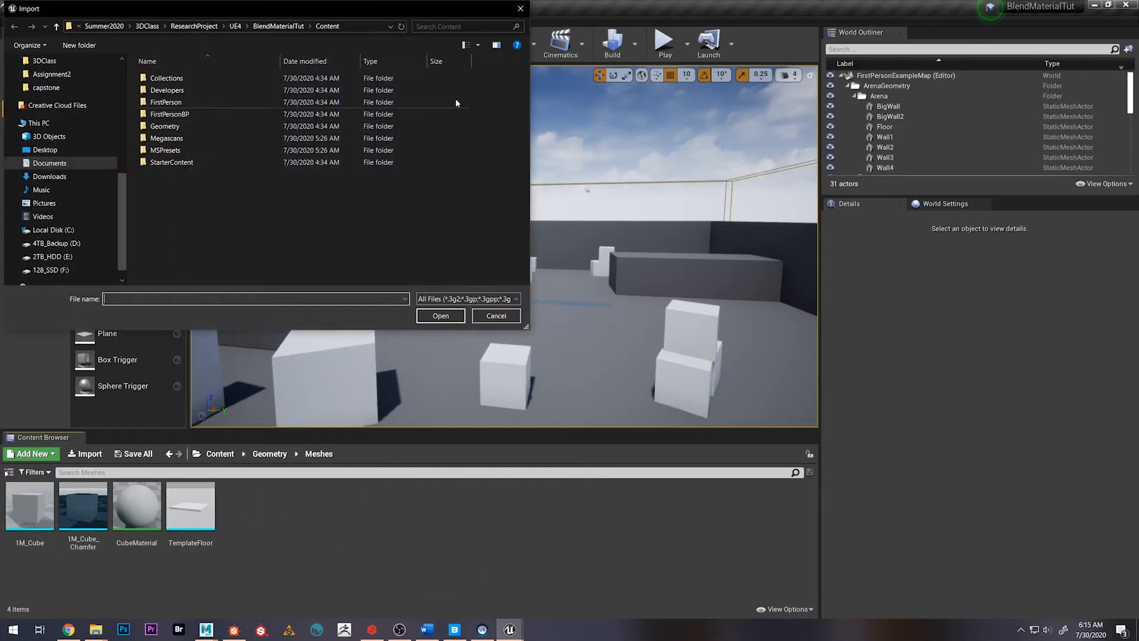
{"action": "left_click_drag", "start_coordinate": [339, 12], "coordinate": [396, 49]}
{"action": "left_click", "coordinate": [408, 64]}
{"action": "type", "text": "E:\\Data\\Documents\\FIEA\\Classes\\Summer2020\\3DClass\\ResearchProject\\Textures"}
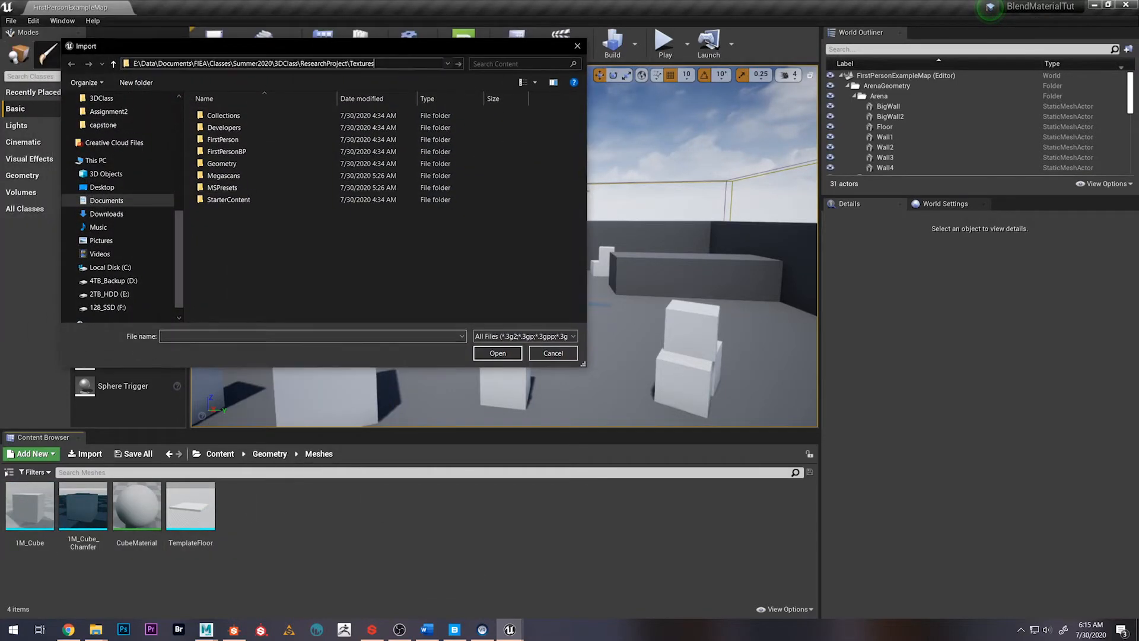
{"action": "key", "text": "Return"}
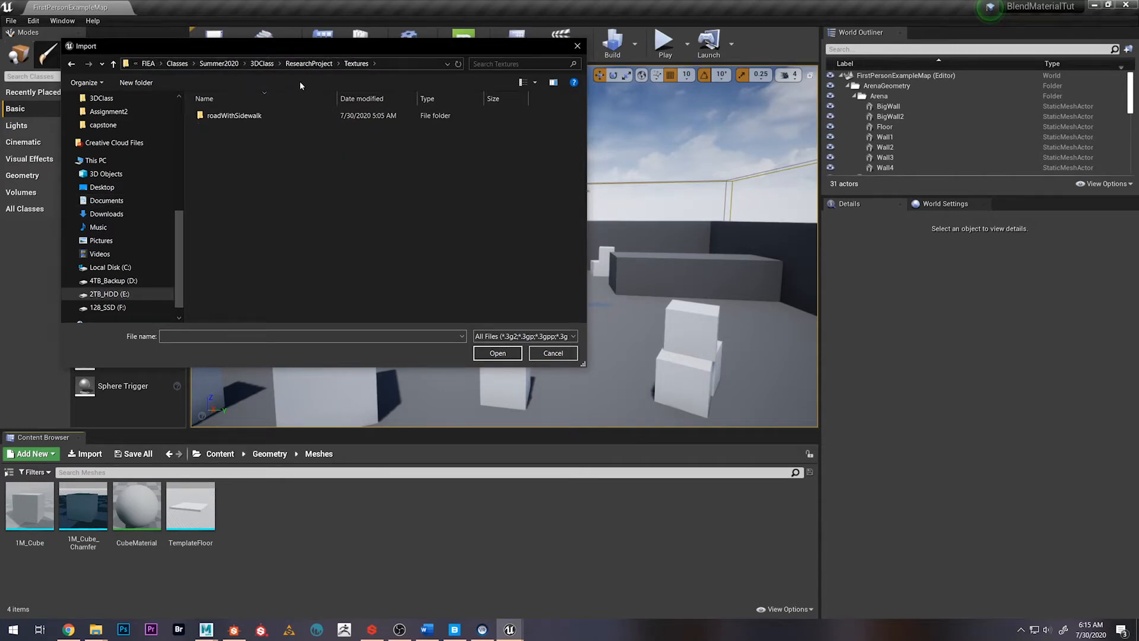
{"action": "left_click", "coordinate": [307, 64]}
{"action": "double_click", "coordinate": [253, 115]}
{"action": "left_click", "coordinate": [253, 115]}
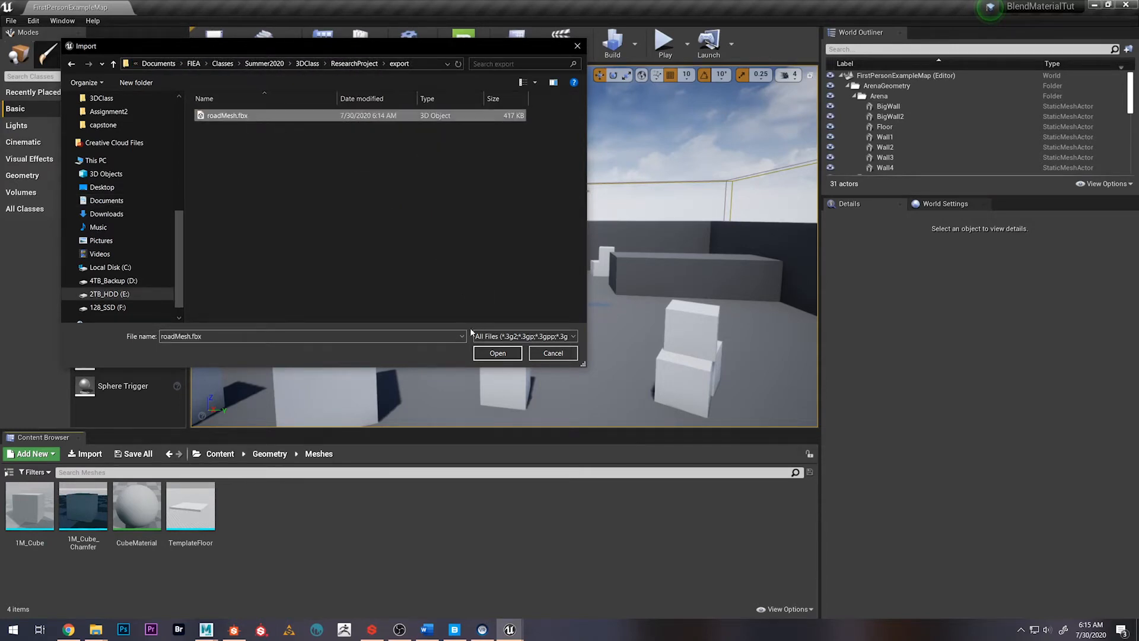
{"action": "left_click", "coordinate": [497, 353]}
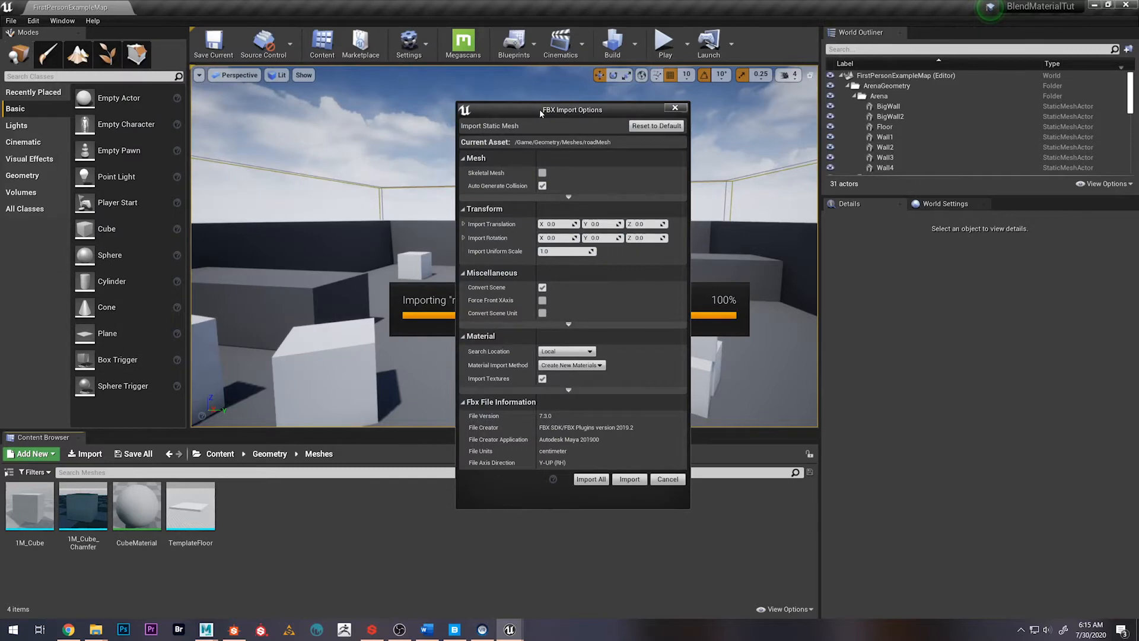
Import roadMesh with Combine Meshes enabled and the Normal Import Method set to Import Normals and Tangents
{"action": "left_click_drag", "start_coordinate": [541, 113], "coordinate": [429, 102]}
{"action": "left_click", "coordinate": [456, 185]}
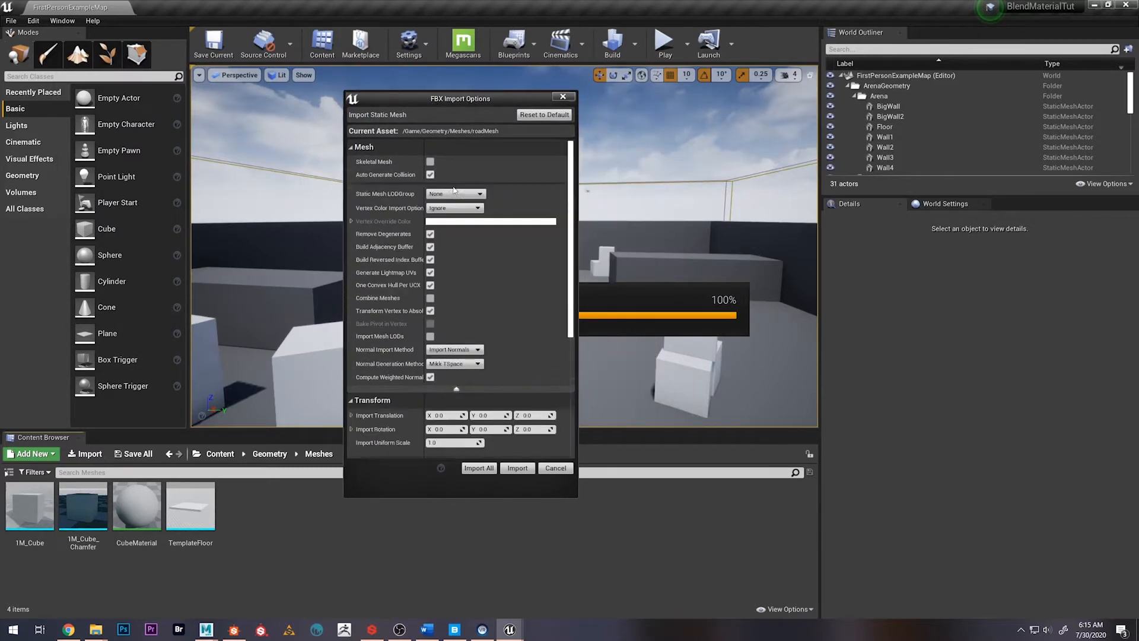
{"action": "left_click", "coordinate": [430, 298]}
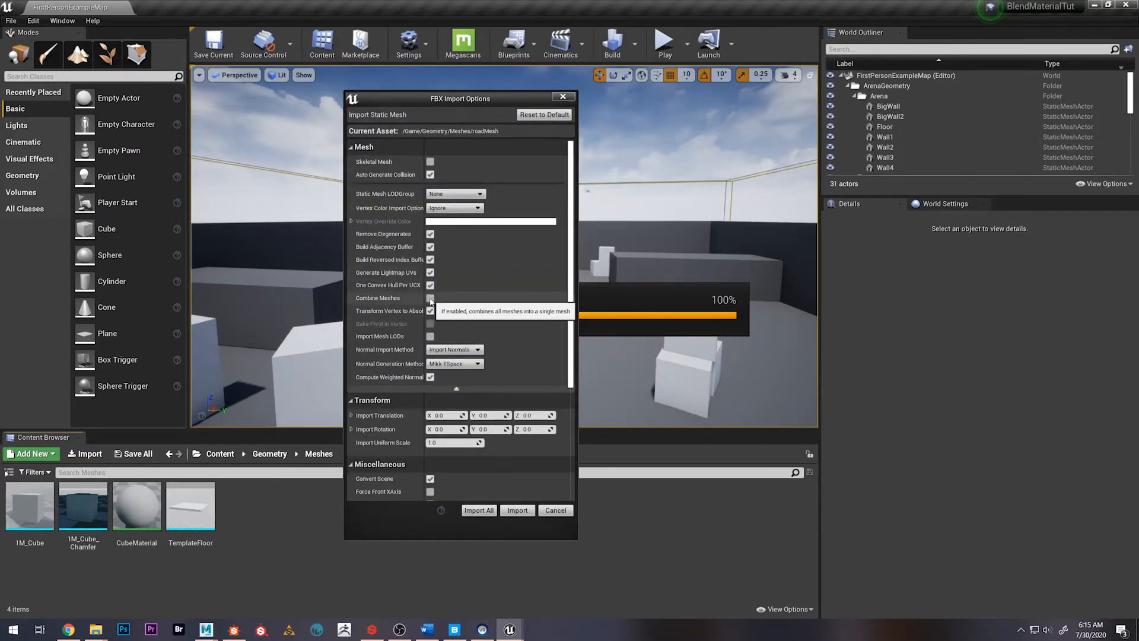
{"action": "left_click", "coordinate": [464, 350]}
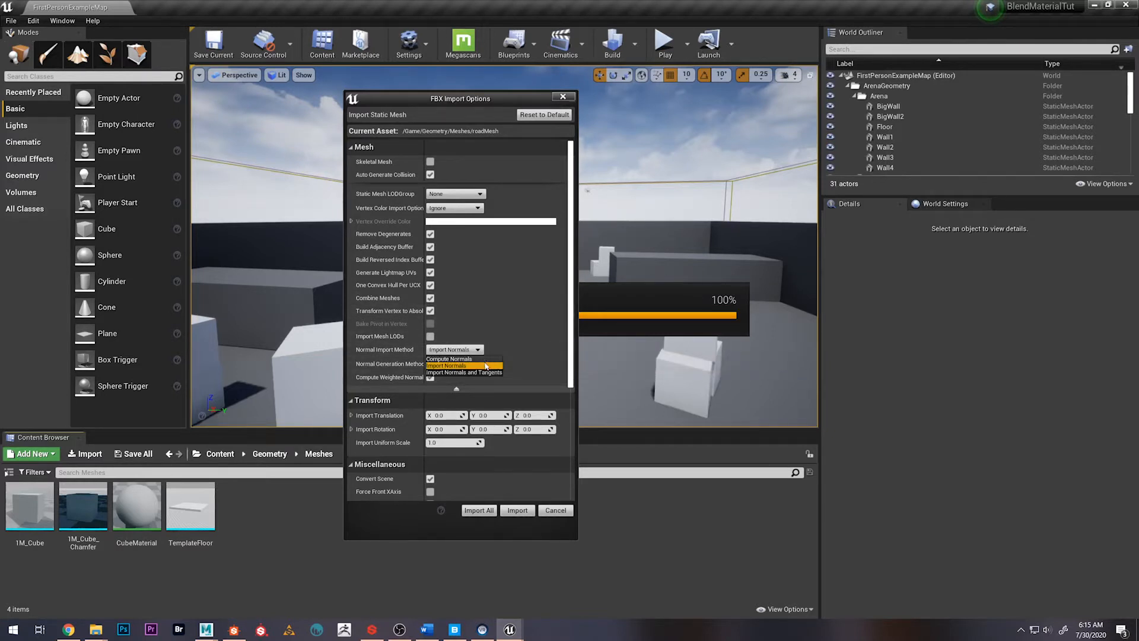
{"action": "left_click", "coordinate": [471, 372]}
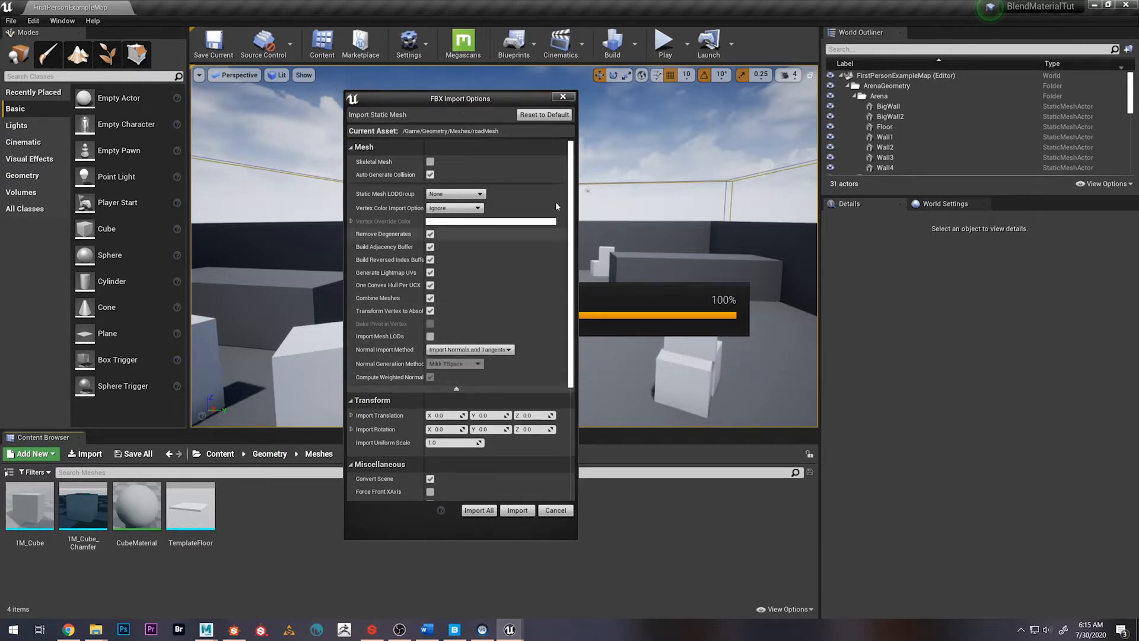
{"action": "left_click_drag", "start_coordinate": [495, 98], "coordinate": [631, 108]}
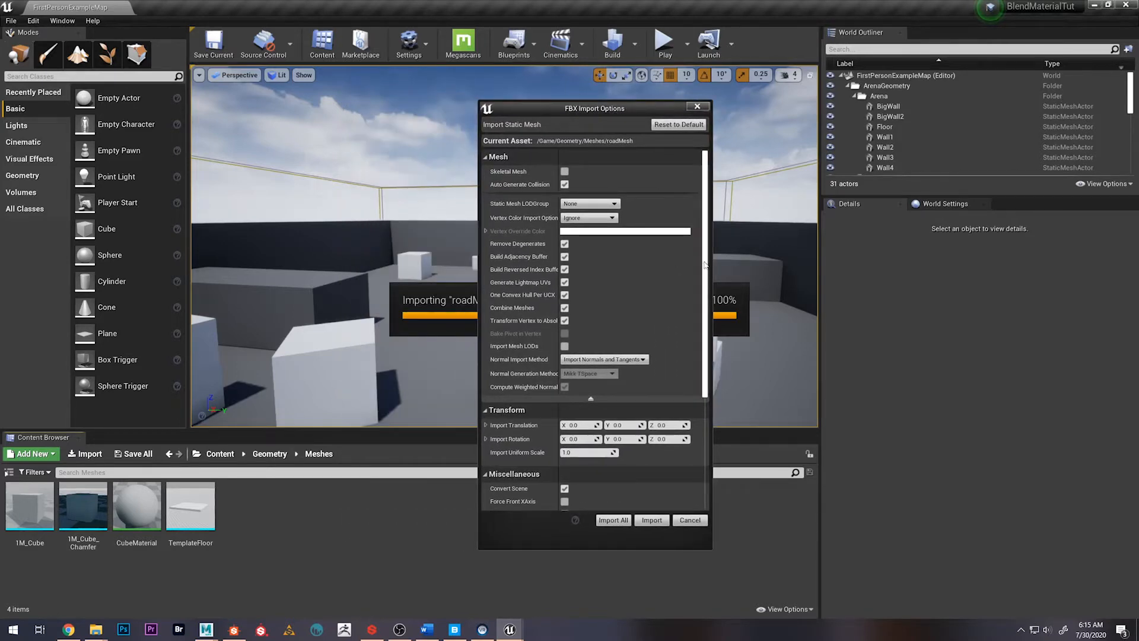
{"action": "scroll", "coordinate": [705, 266], "scroll_direction": "down", "scroll_amount": 5}
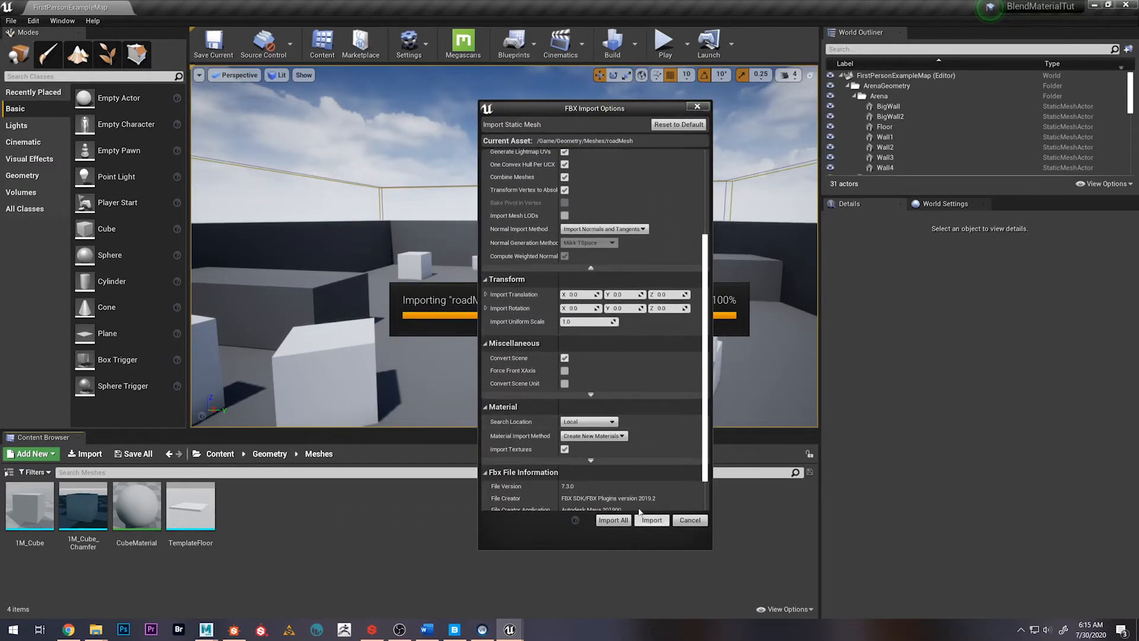
{"action": "left_click", "coordinate": [602, 522]}
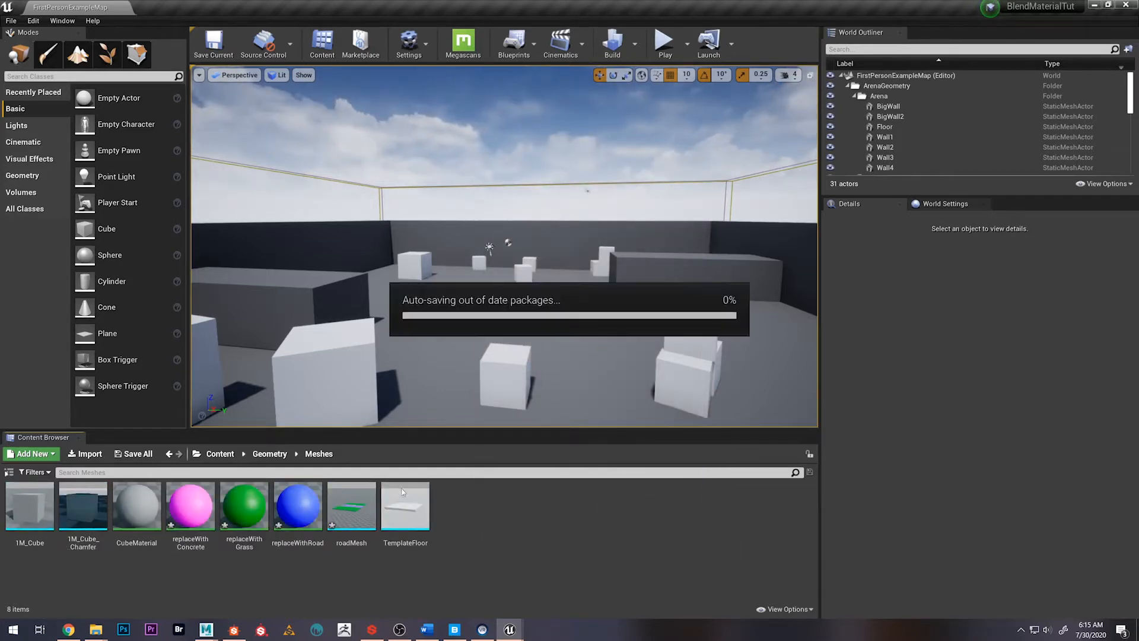
Open the imported roadMesh in the static mesh editor, inspect its UV overlay, and hide the overlay again
{"action": "double_click", "coordinate": [352, 507]}
{"action": "left_click_drag", "start_coordinate": [530, 305], "coordinate": [540, 288], "text": "alt"}
{"action": "scroll", "coordinate": [530, 303], "scroll_direction": "down", "scroll_amount": 8}
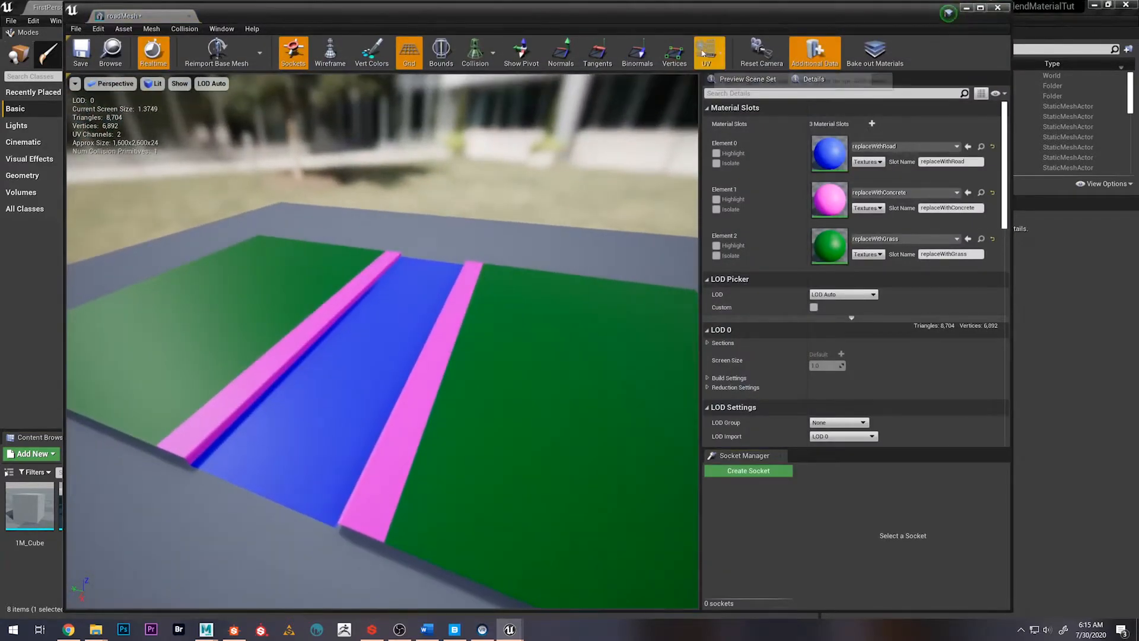
{"action": "left_click", "coordinate": [720, 52]}
{"action": "left_click", "coordinate": [721, 98]}
{"action": "scroll", "coordinate": [504, 368], "scroll_direction": "down", "scroll_amount": 6}
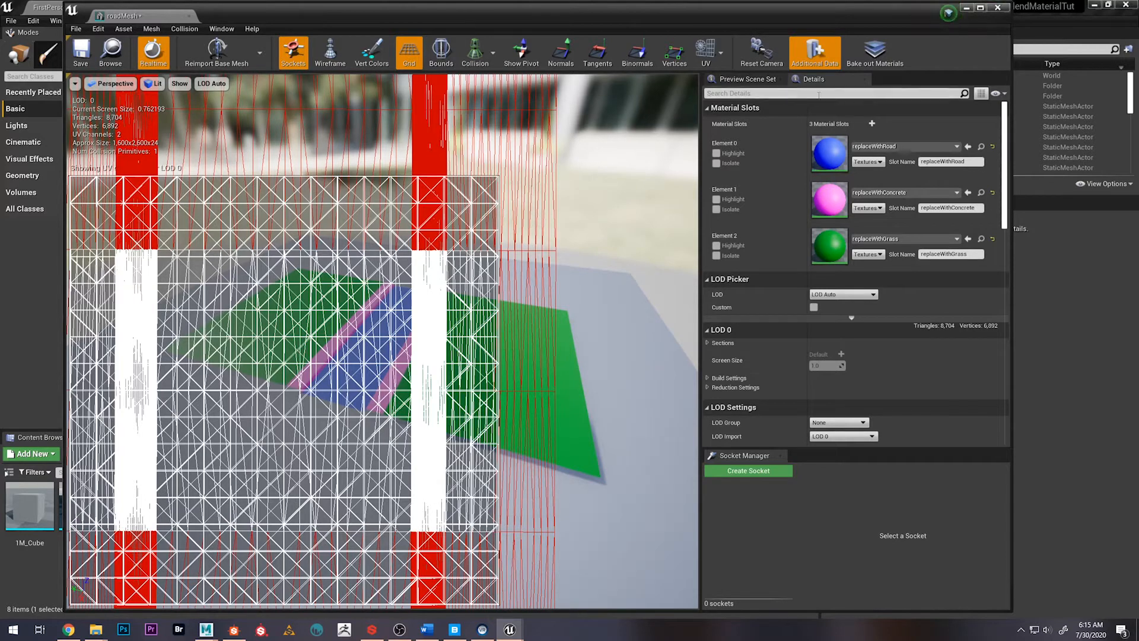
{"action": "left_click", "coordinate": [701, 53]}
{"action": "left_click", "coordinate": [701, 52]}
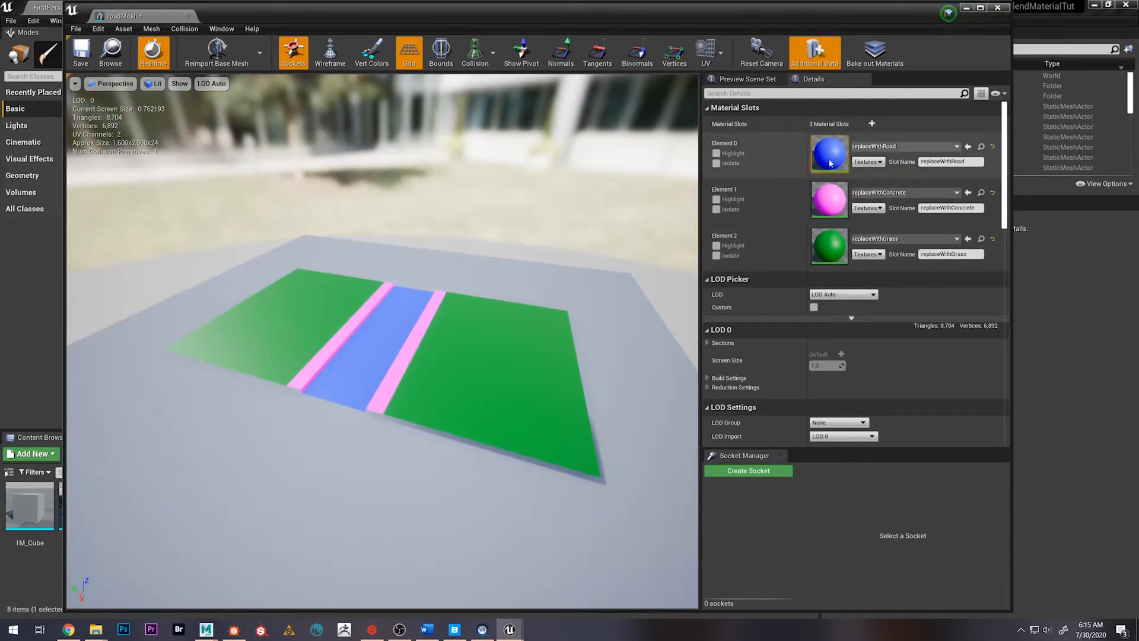
Open StarterContent's Materials folder in the Content Browser with the roadMesh editor moved aside
{"action": "left_click_drag", "start_coordinate": [465, 21], "coordinate": [824, 48]}
{"action": "left_click", "coordinate": [219, 453]}
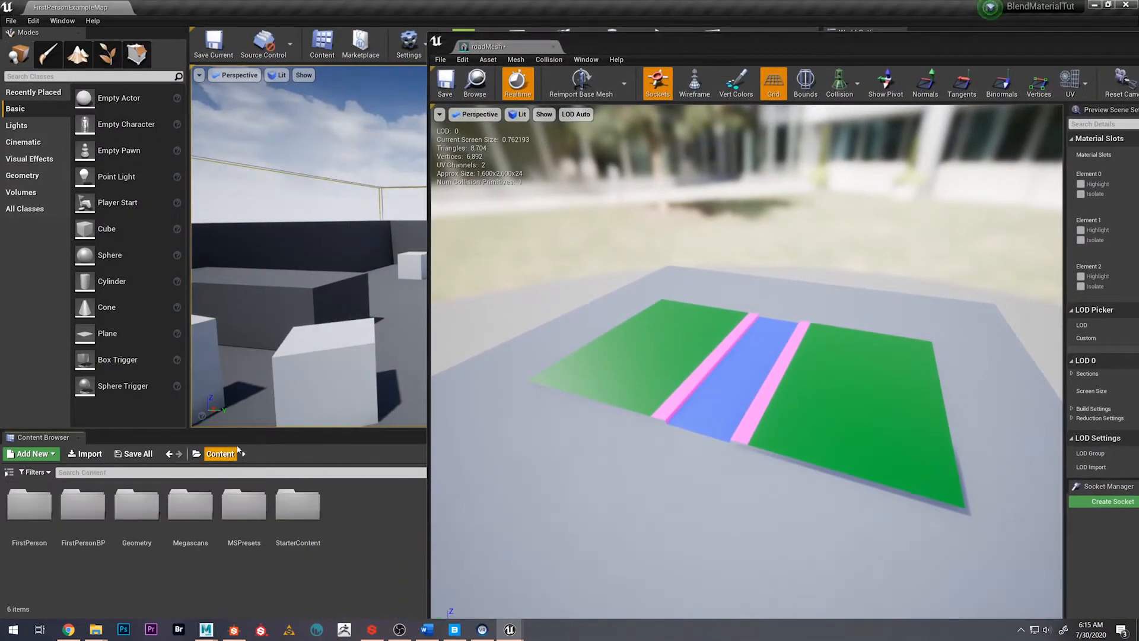
{"action": "double_click", "coordinate": [137, 504]}
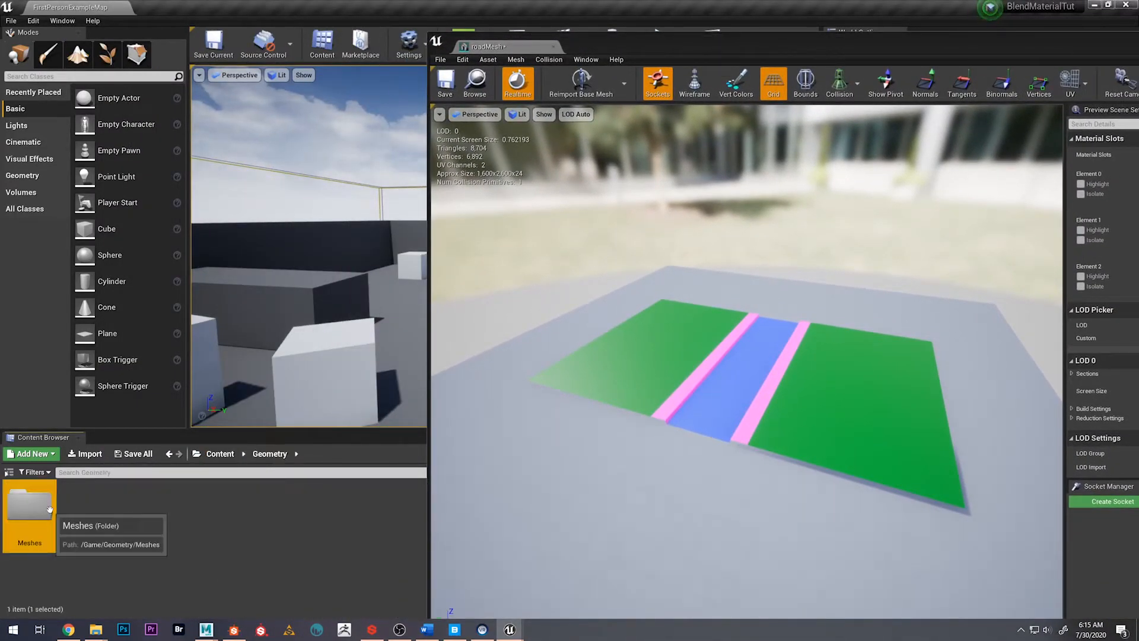
{"action": "left_click", "coordinate": [216, 455]}
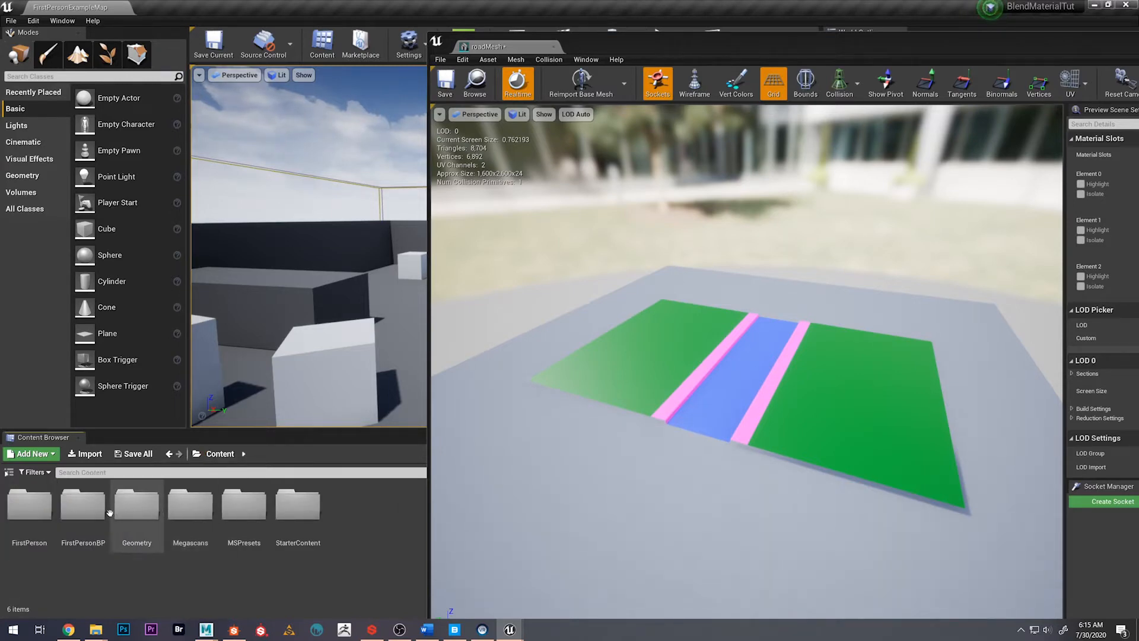
{"action": "double_click", "coordinate": [297, 509]}
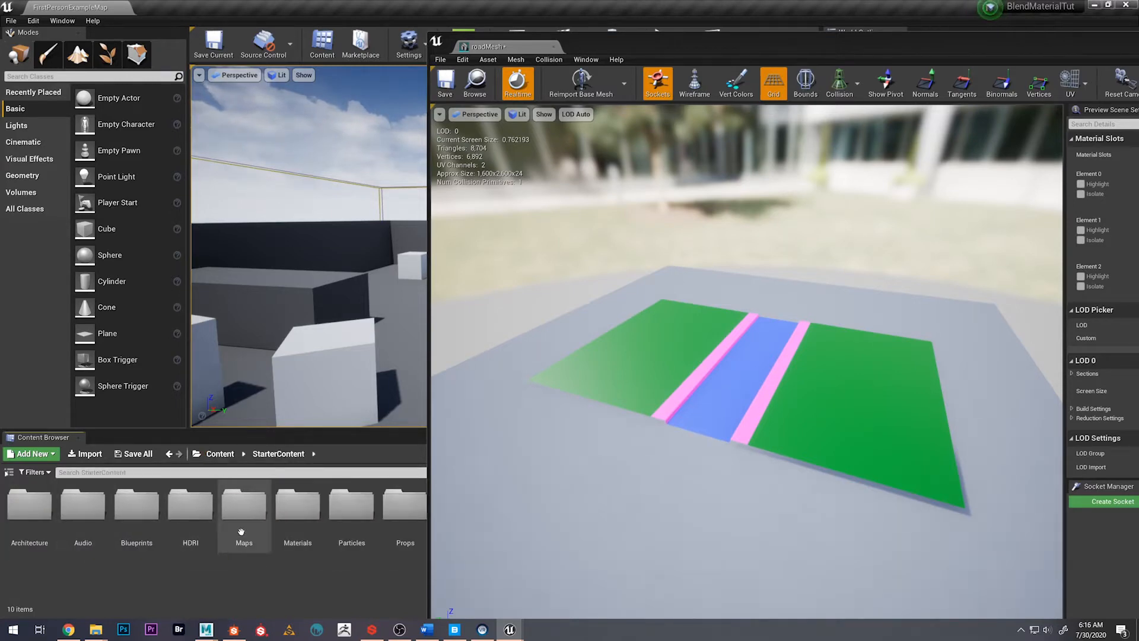
{"action": "double_click", "coordinate": [290, 521]}
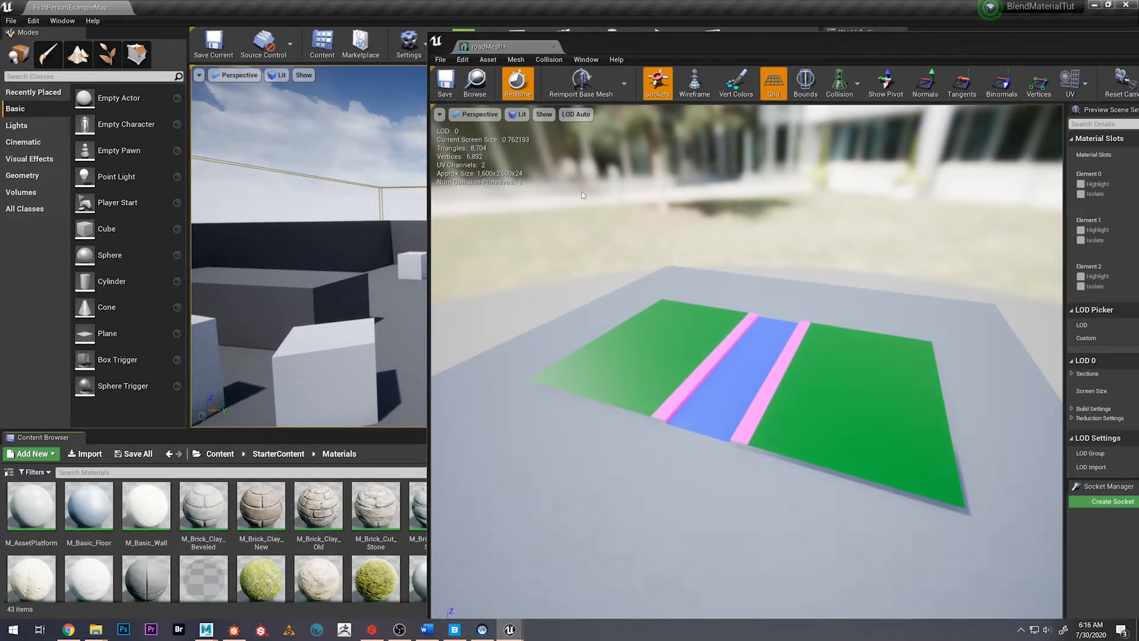
{"action": "left_click_drag", "start_coordinate": [631, 54], "coordinate": [586, 44]}
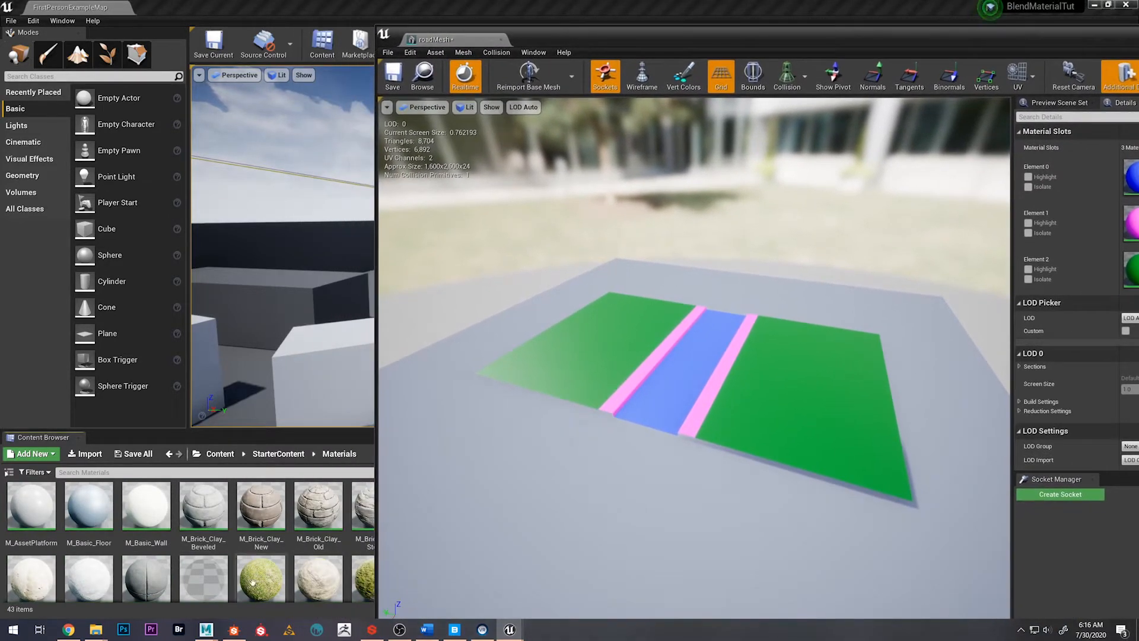
Try M_Ground_Grass on the replaceWithGrass slot, a starter material on replaceWithConcrete, and M_Basic_Floor on replaceWithRoad
{"action": "left_click_drag", "start_coordinate": [262, 587], "coordinate": [1127, 264]}
{"action": "left_click_drag", "start_coordinate": [824, 35], "coordinate": [618, 41]}
{"action": "right_click_drag", "start_coordinate": [534, 261], "coordinate": [551, 246]}
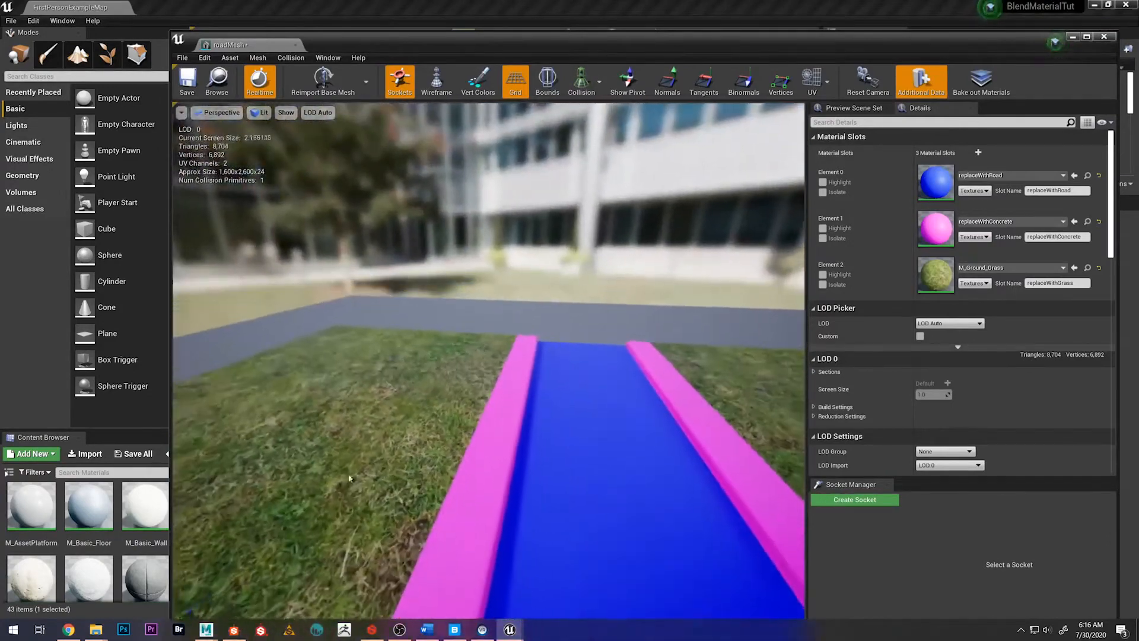
{"action": "left_click_drag", "start_coordinate": [144, 577], "coordinate": [937, 228]}
{"action": "left_click_drag", "start_coordinate": [89, 507], "coordinate": [935, 181]}
{"action": "left_click_drag", "start_coordinate": [572, 388], "coordinate": [548, 415], "text": "alt"}
Undo the three trial material assignments on roadMesh and close its mesh editor
{"action": "key", "text": "ctrl+z"}
{"action": "key", "text": "ctrl+z"}
{"action": "key", "text": "ctrl+z"}
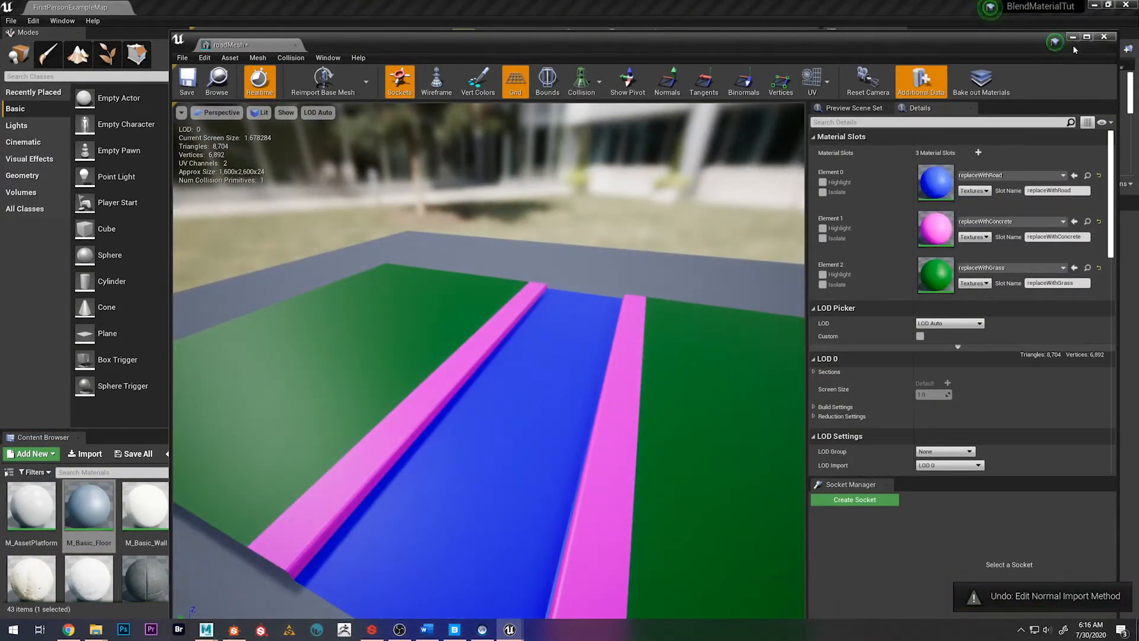
{"action": "left_click", "coordinate": [1101, 37]}
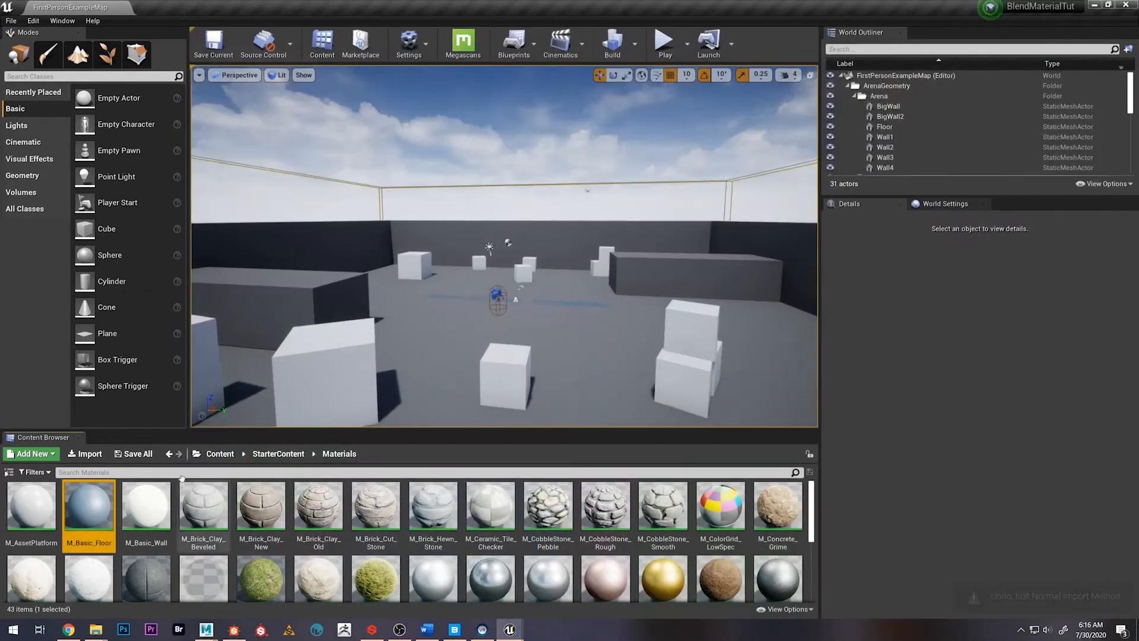
Return to the Content root and open the Megascans folder
{"action": "left_click", "coordinate": [277, 454]}
{"action": "left_click", "coordinate": [220, 453]}
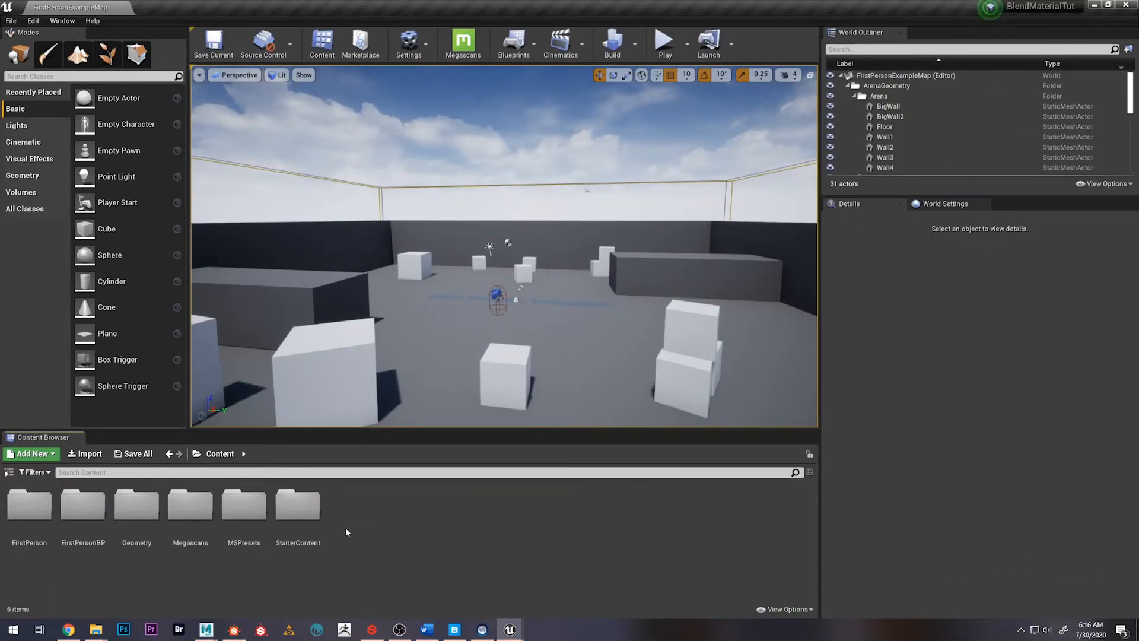
{"action": "double_click", "coordinate": [193, 513]}
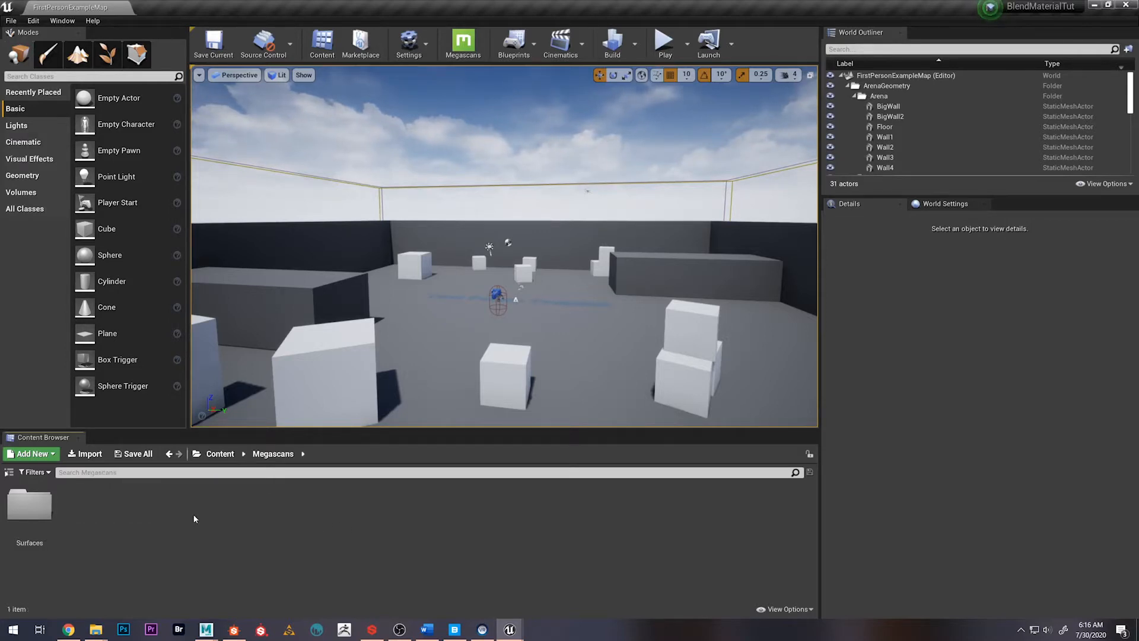
Switch to Quixel Bridge, look over the Asphalt surfaces, and clear the Home / Surfaces / Asphalt filter
{"action": "left_click", "coordinate": [454, 628]}
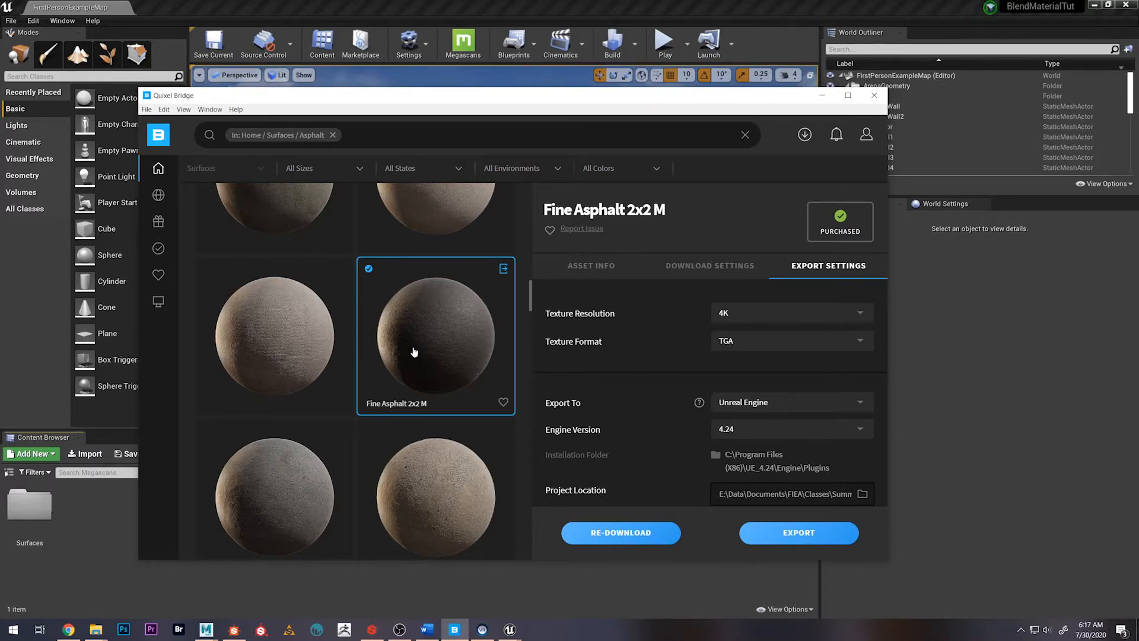
{"action": "scroll", "coordinate": [401, 386], "scroll_direction": "down", "scroll_amount": 4}
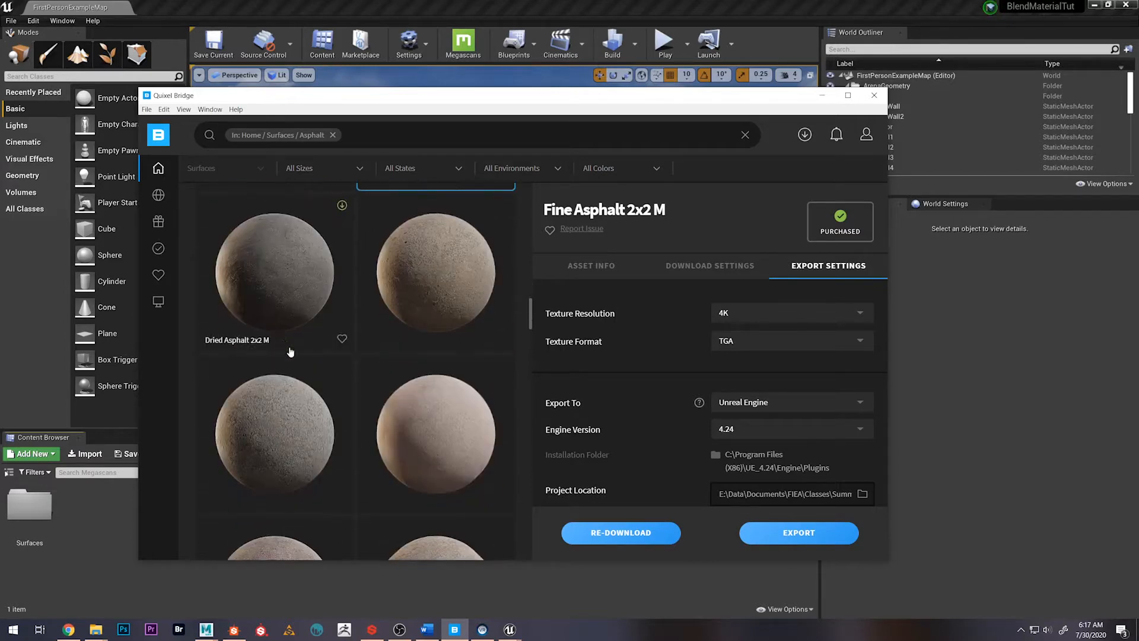
{"action": "scroll", "coordinate": [320, 365], "scroll_direction": "up", "scroll_amount": 8}
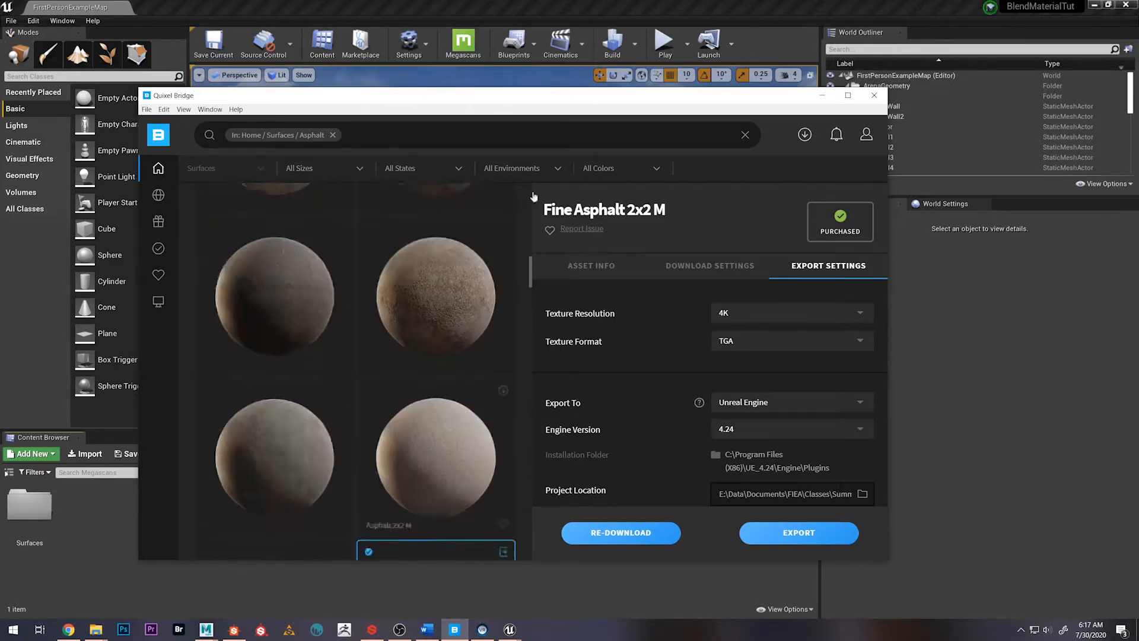
{"action": "left_click", "coordinate": [745, 134]}
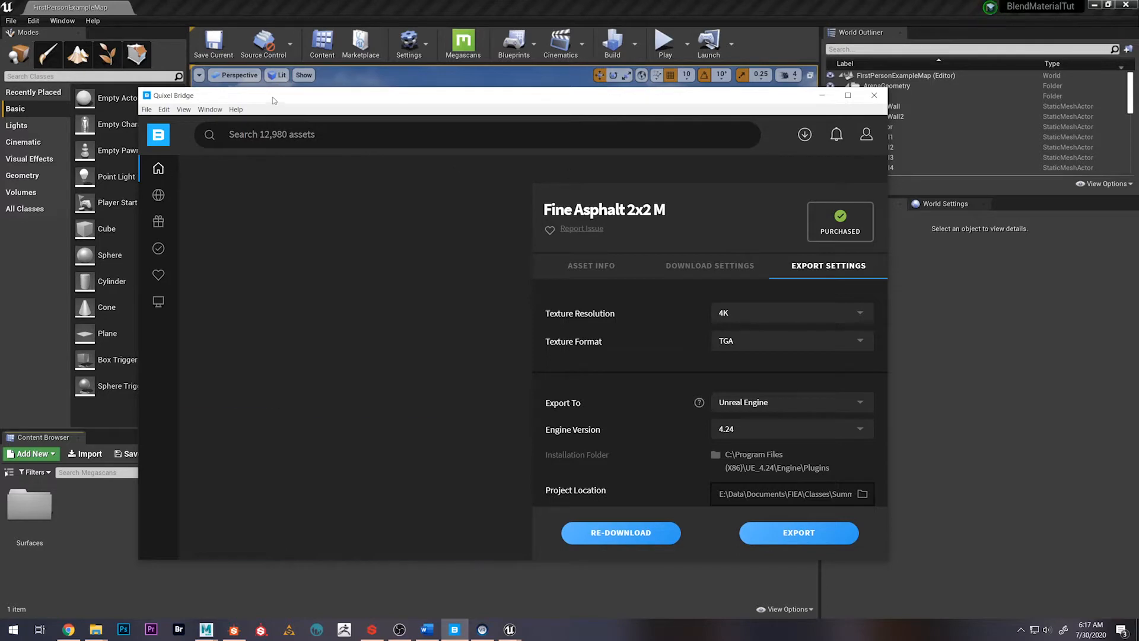
Navigate from Bridge's Home section to the Rough category within the Asphalt surfaces
{"action": "left_click_drag", "start_coordinate": [272, 99], "coordinate": [247, 106]}
{"action": "left_click", "coordinate": [132, 203]}
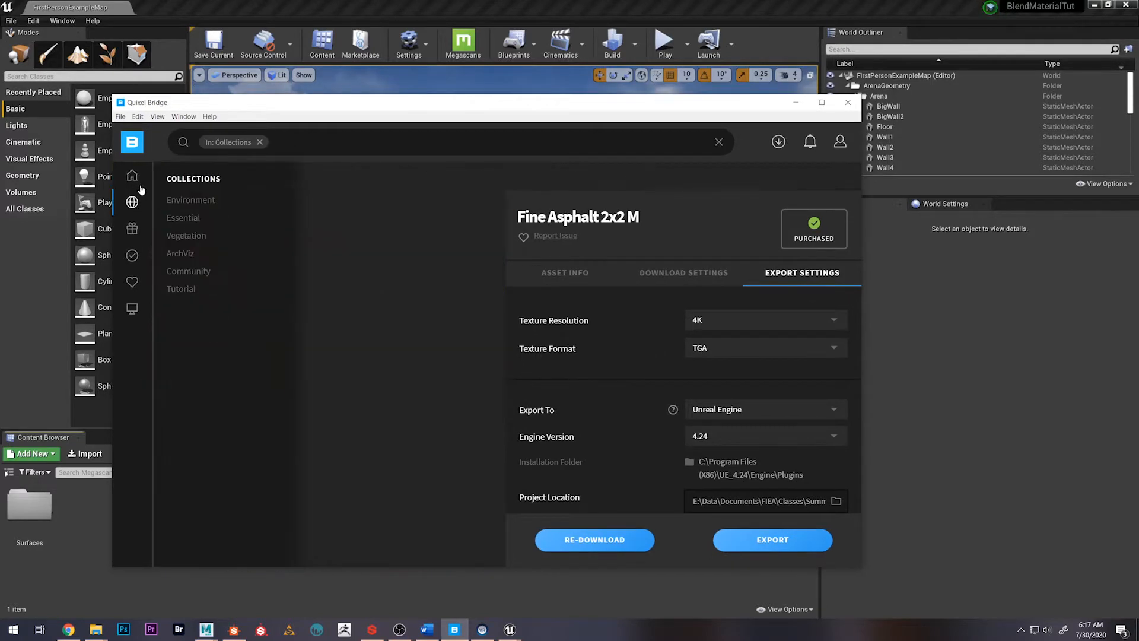
{"action": "left_click", "coordinate": [132, 177]}
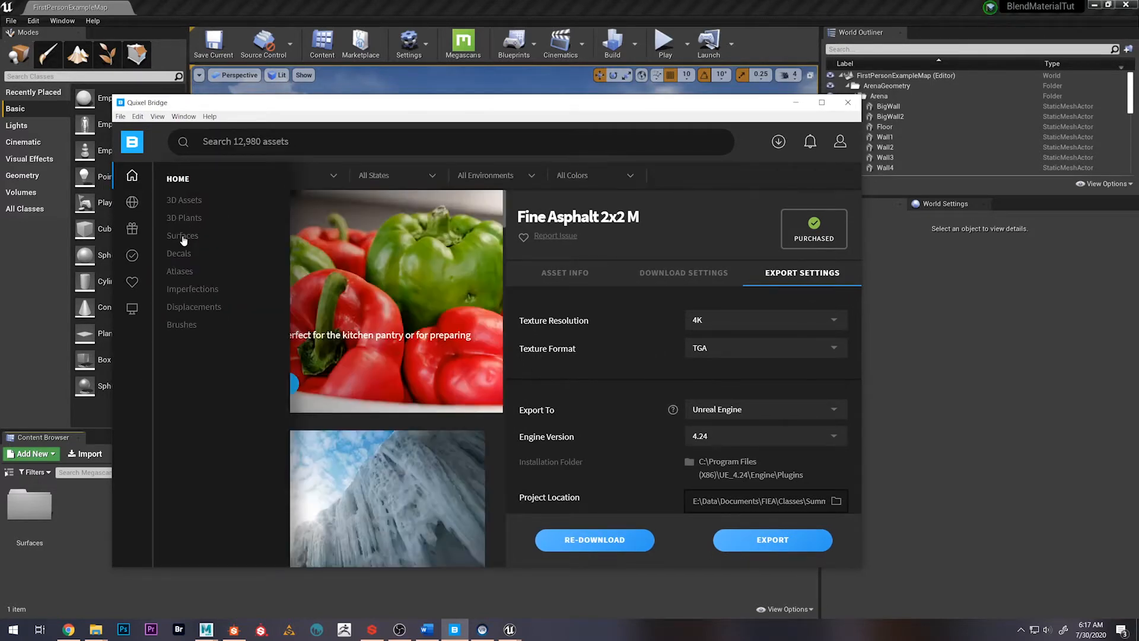
{"action": "left_click", "coordinate": [182, 236]}
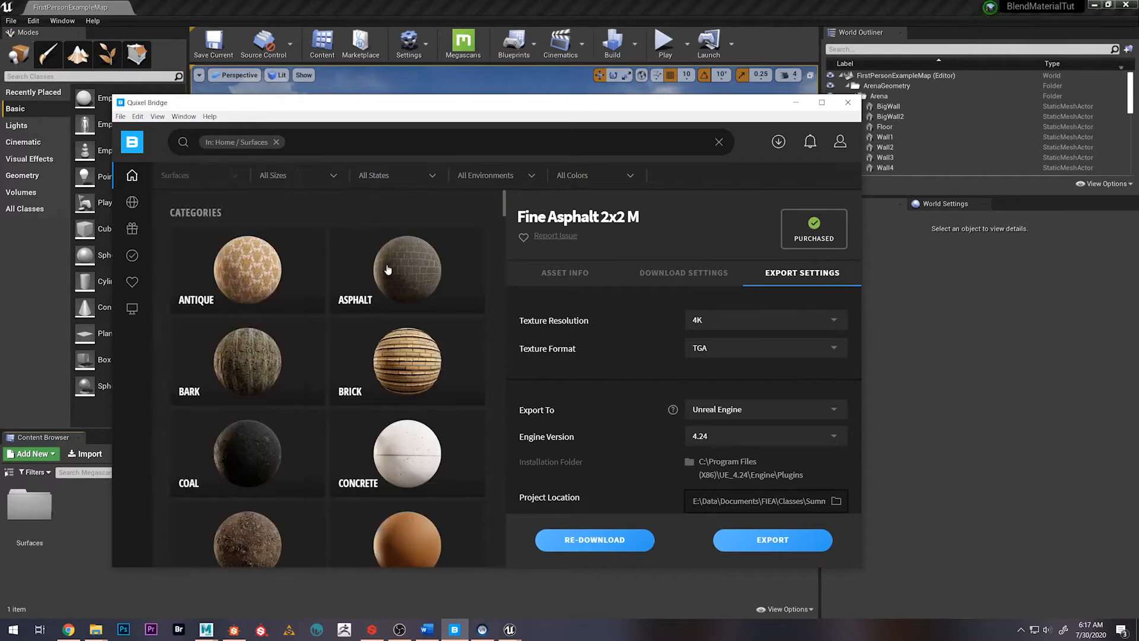
{"action": "left_click", "coordinate": [374, 271]}
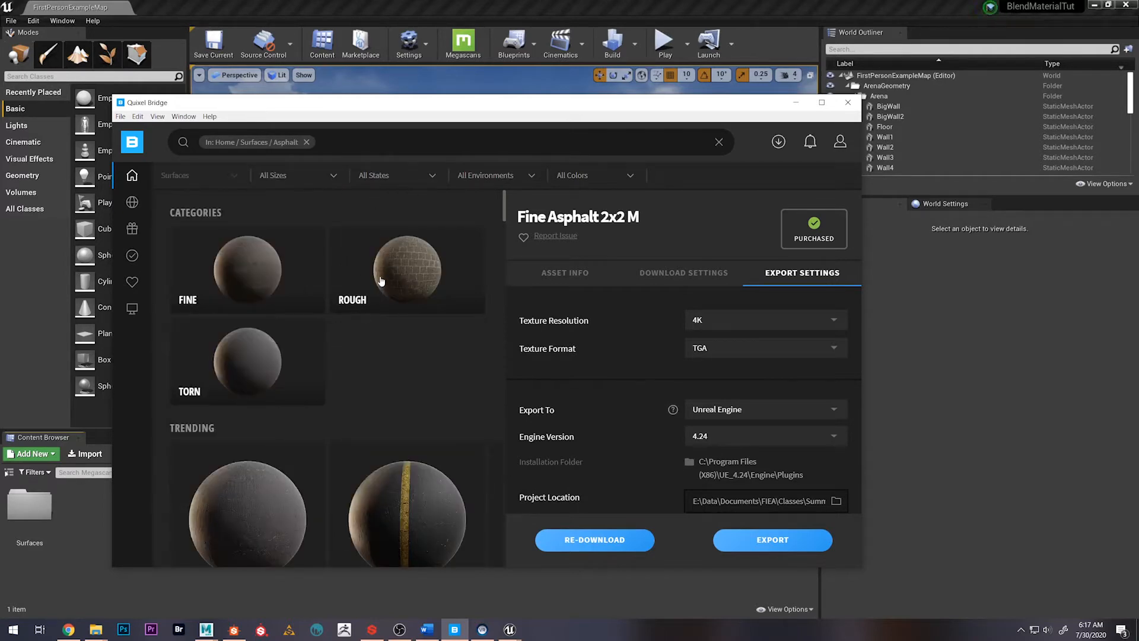
{"action": "left_click", "coordinate": [380, 281]}
Look through the surfaces in Bridge's Rough asphalt category
{"action": "scroll", "coordinate": [297, 387], "scroll_direction": "down", "scroll_amount": 5}
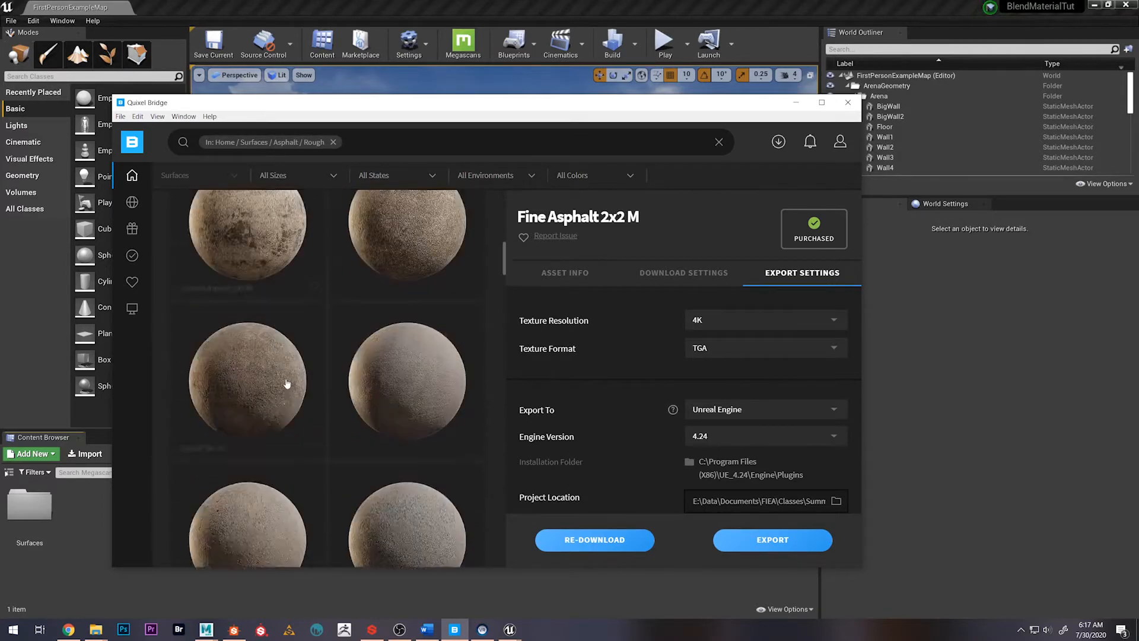
{"action": "scroll", "coordinate": [287, 383], "scroll_direction": "down", "scroll_amount": 5}
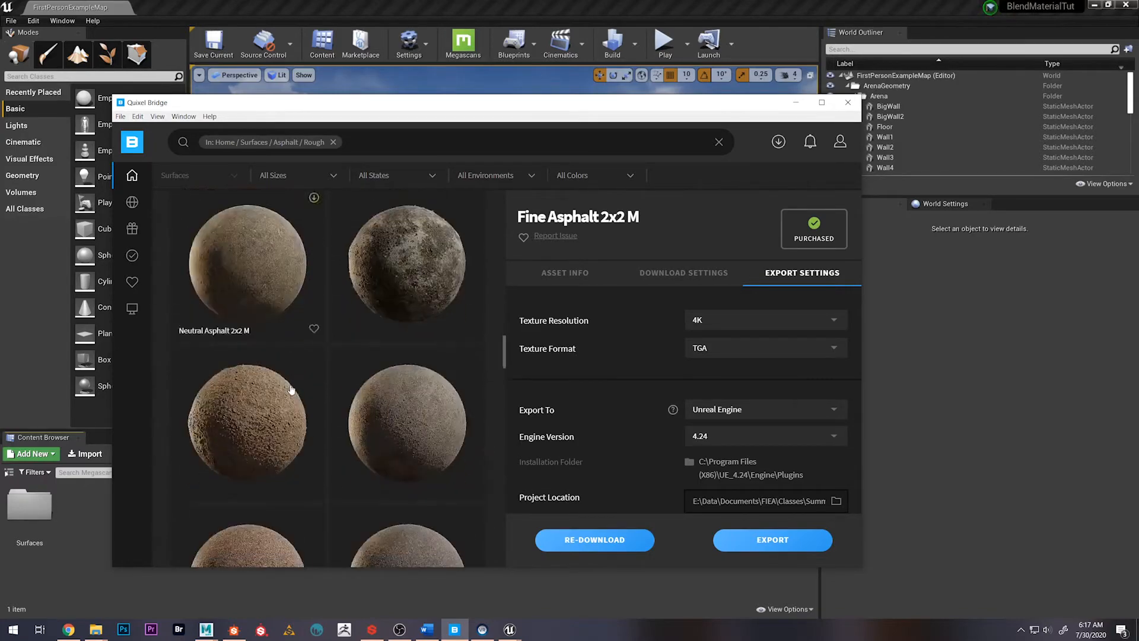
{"action": "scroll", "coordinate": [290, 392], "scroll_direction": "down", "scroll_amount": 5}
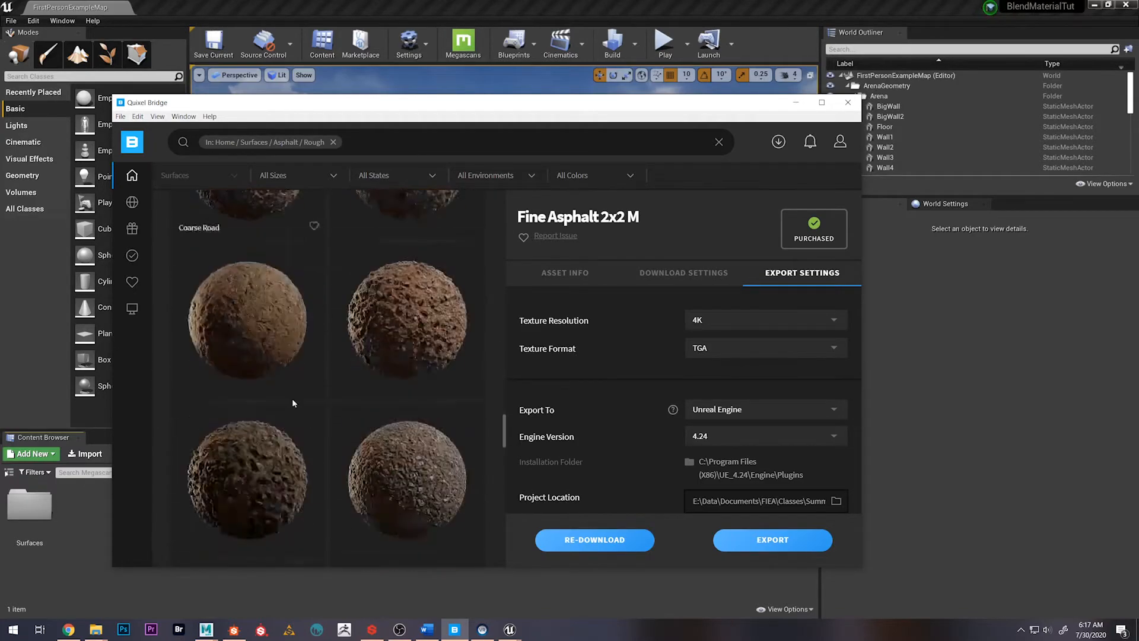
{"action": "scroll", "coordinate": [293, 403], "scroll_direction": "down", "scroll_amount": 3}
{"action": "scroll", "coordinate": [292, 405], "scroll_direction": "down", "scroll_amount": 5}
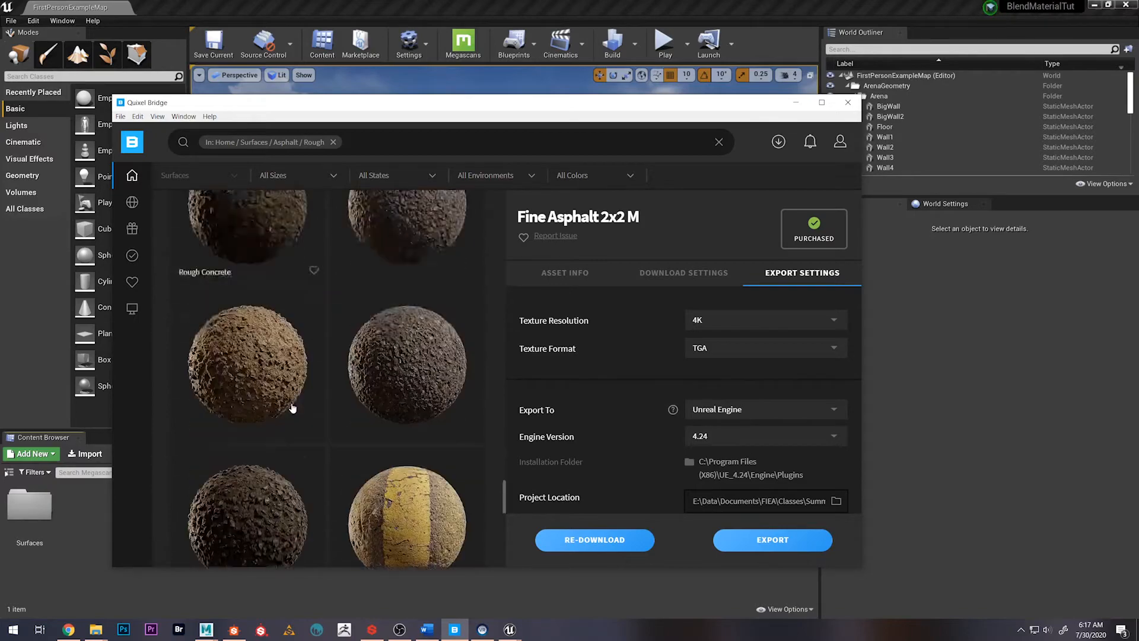
{"action": "scroll", "coordinate": [293, 408], "scroll_direction": "down", "scroll_amount": 2}
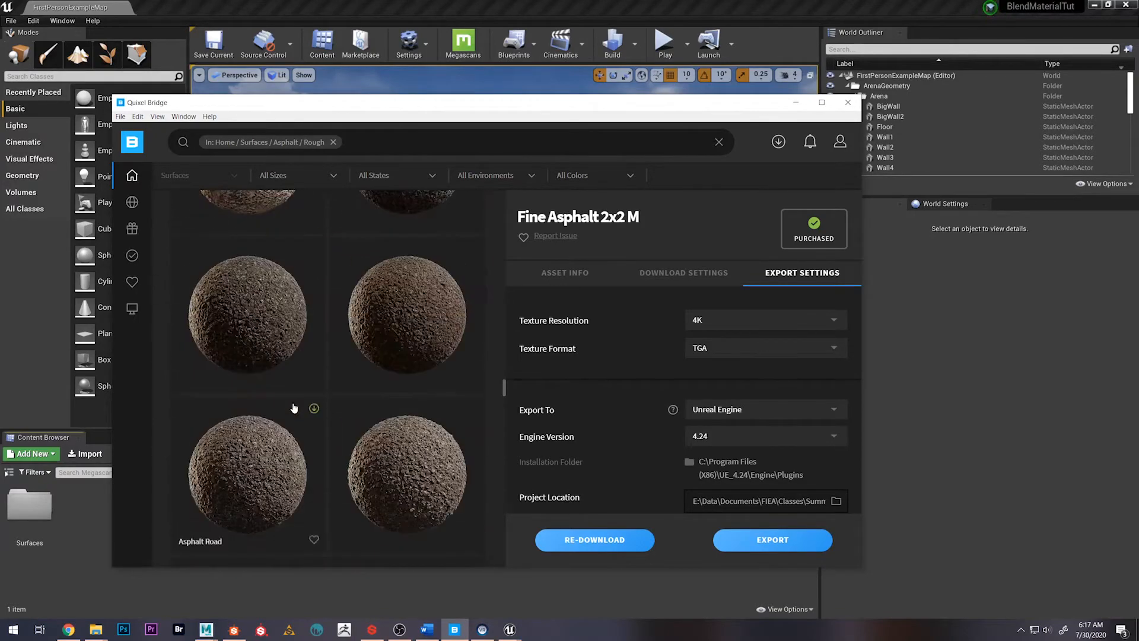
{"action": "scroll", "coordinate": [293, 407], "scroll_direction": "down", "scroll_amount": 2}
{"action": "scroll", "coordinate": [293, 408], "scroll_direction": "down", "scroll_amount": 5}
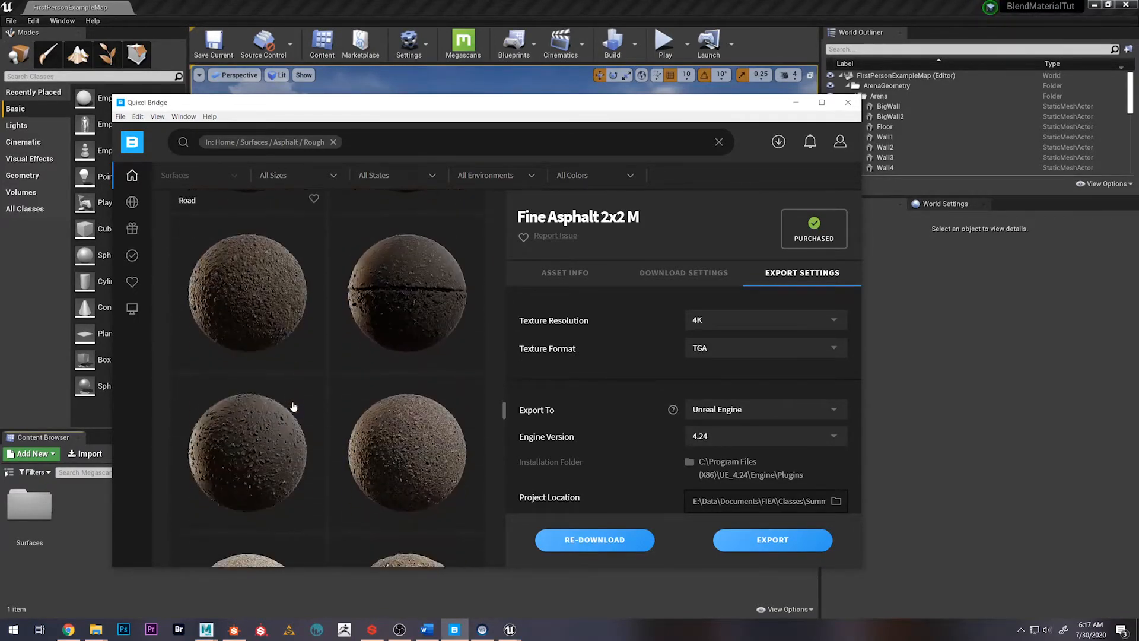
{"action": "scroll", "coordinate": [293, 409], "scroll_direction": "down", "scroll_amount": 3}
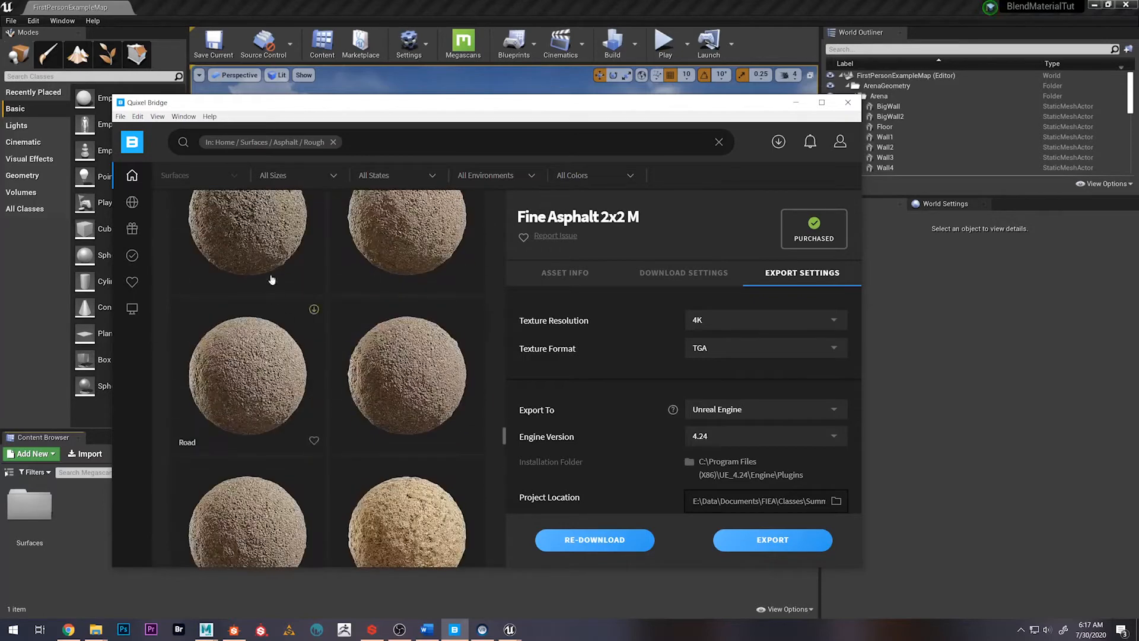
Clear the Rough category filter and go to the Torn category within Home / Surfaces / Asphalt
{"action": "left_click", "coordinate": [332, 143]}
{"action": "mouse_move", "coordinate": [133, 178]}
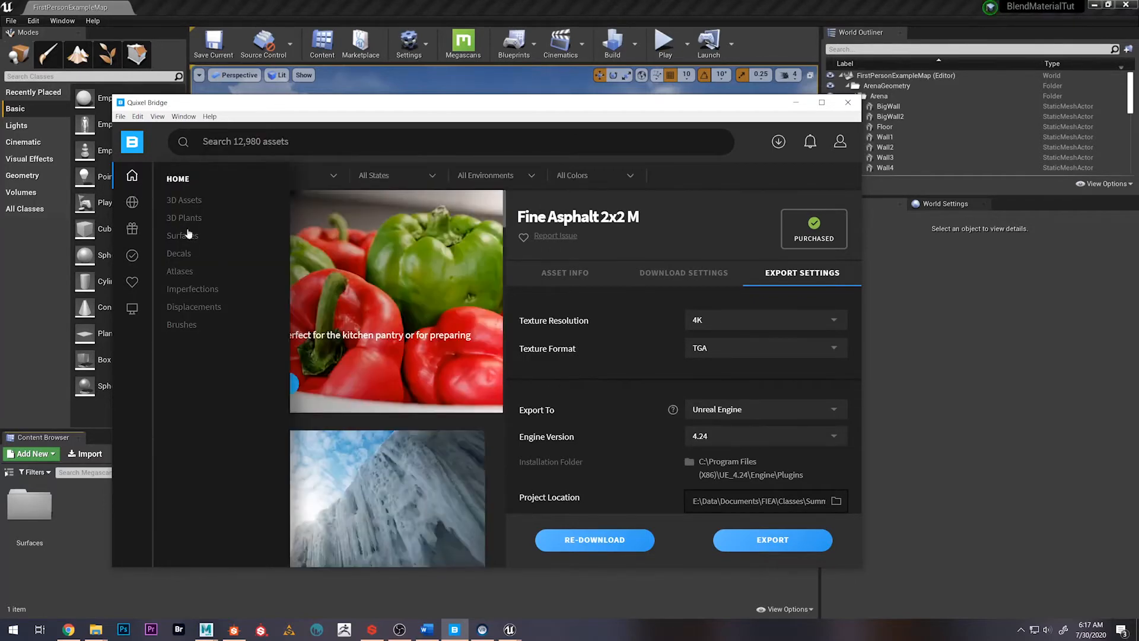
{"action": "left_click", "coordinate": [183, 237]}
{"action": "left_click", "coordinate": [382, 262]}
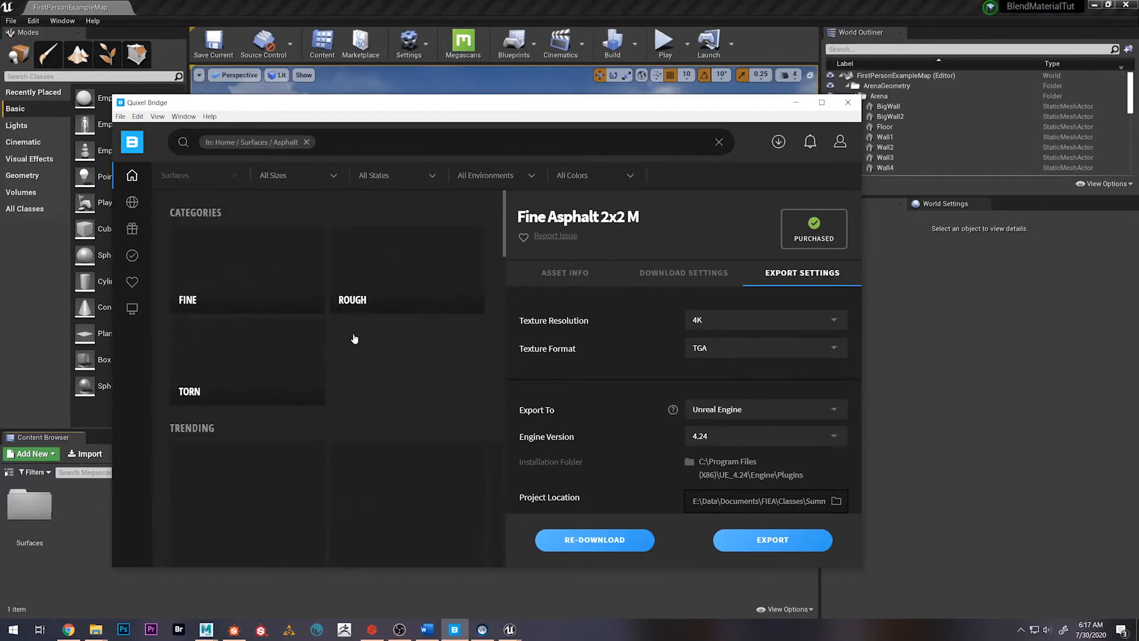
{"action": "left_click", "coordinate": [222, 361]}
Find the Destroyed Asphalt 2x2 M surface among the Torn asphalts and download it
{"action": "scroll", "coordinate": [261, 356], "scroll_direction": "down", "scroll_amount": 5}
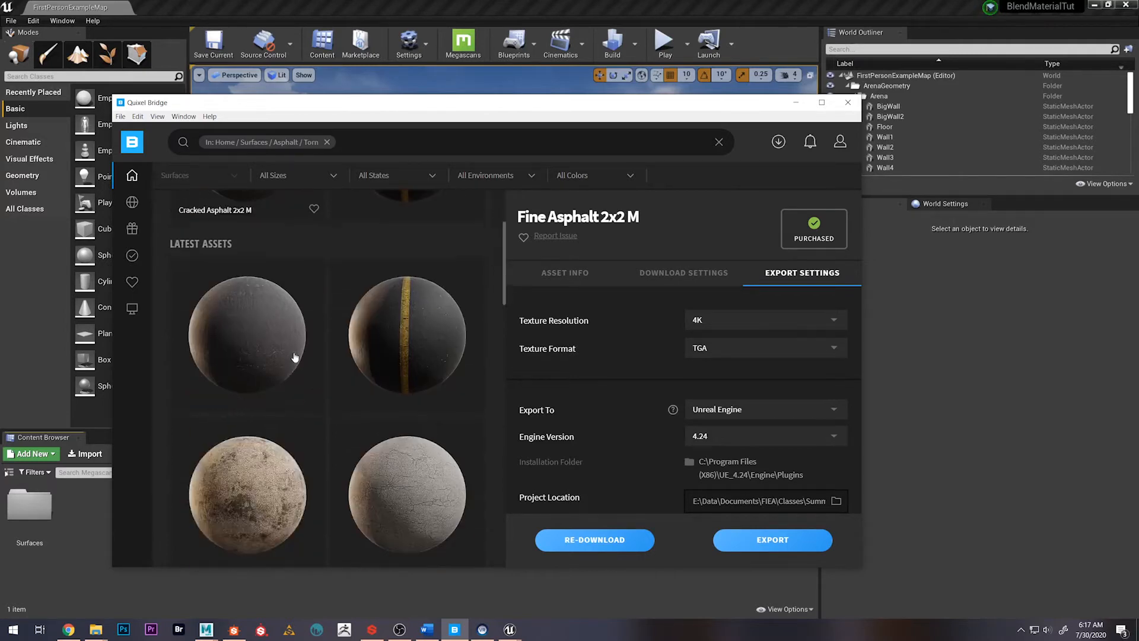
{"action": "scroll", "coordinate": [320, 386], "scroll_direction": "down", "scroll_amount": 4}
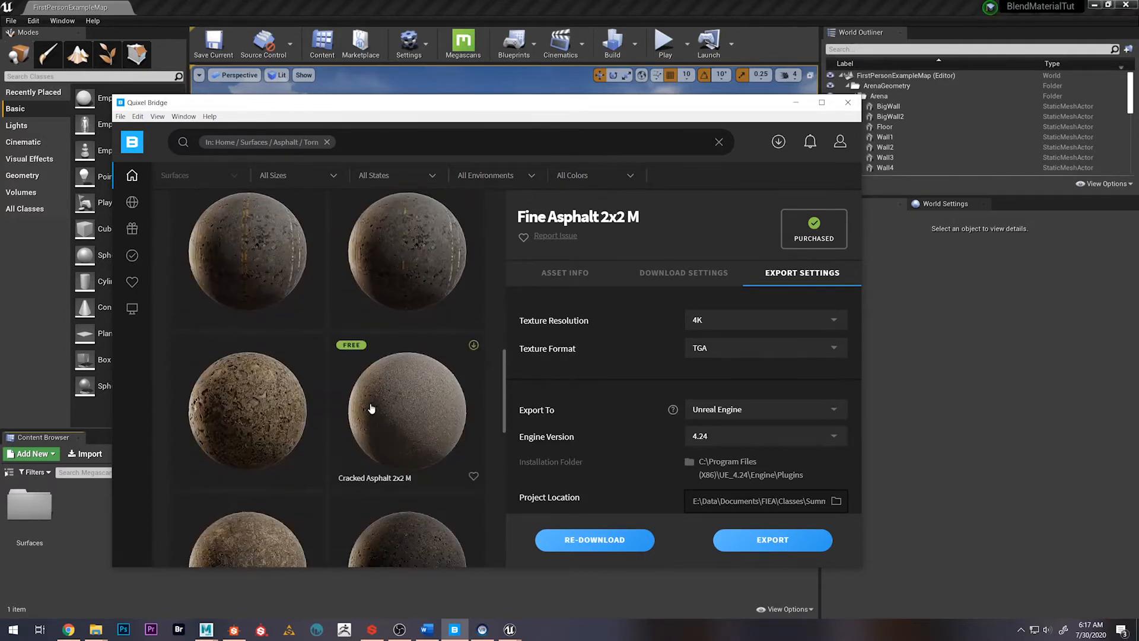
{"action": "scroll", "coordinate": [424, 324], "scroll_direction": "up", "scroll_amount": 6}
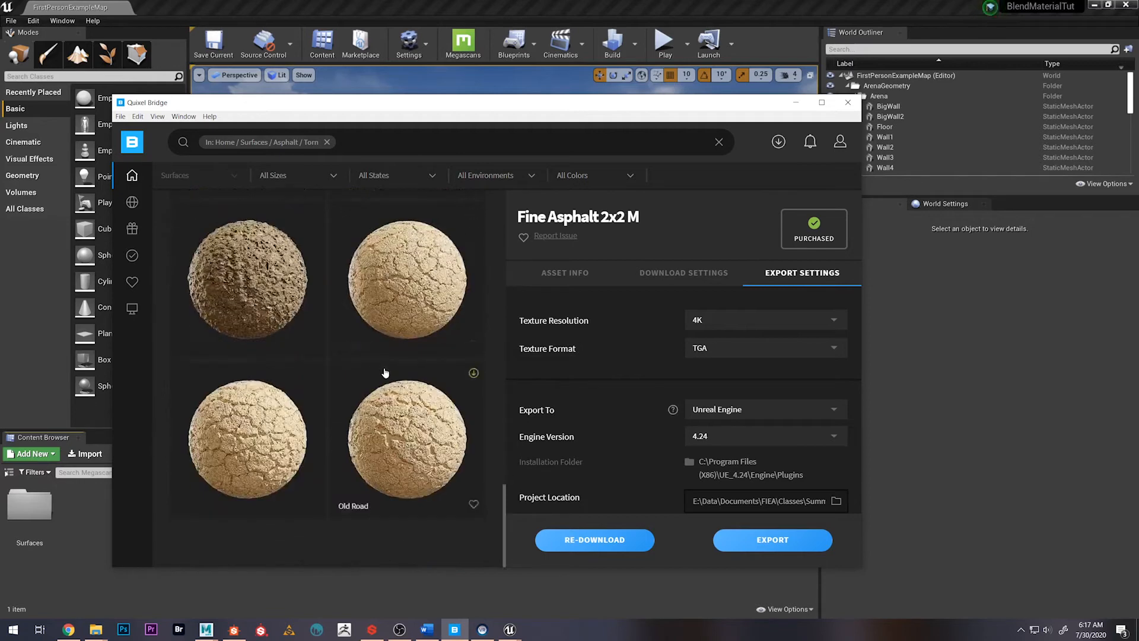
{"action": "scroll", "coordinate": [385, 373], "scroll_direction": "up", "scroll_amount": 3}
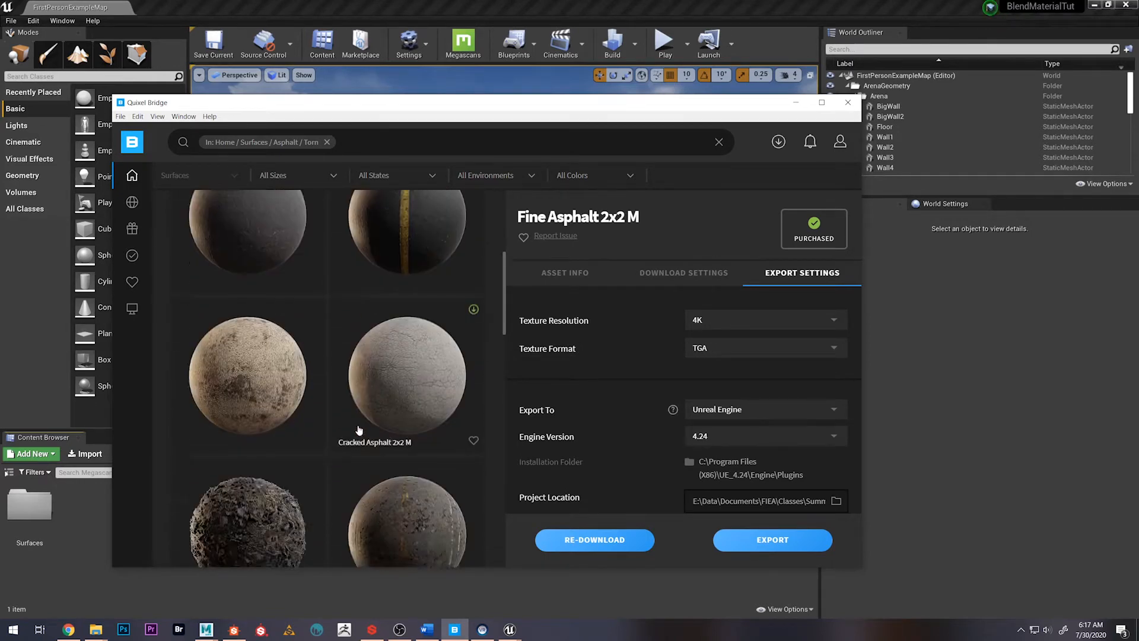
{"action": "scroll", "coordinate": [373, 415], "scroll_direction": "down", "scroll_amount": 3}
{"action": "scroll", "coordinate": [358, 435], "scroll_direction": "down", "scroll_amount": 5}
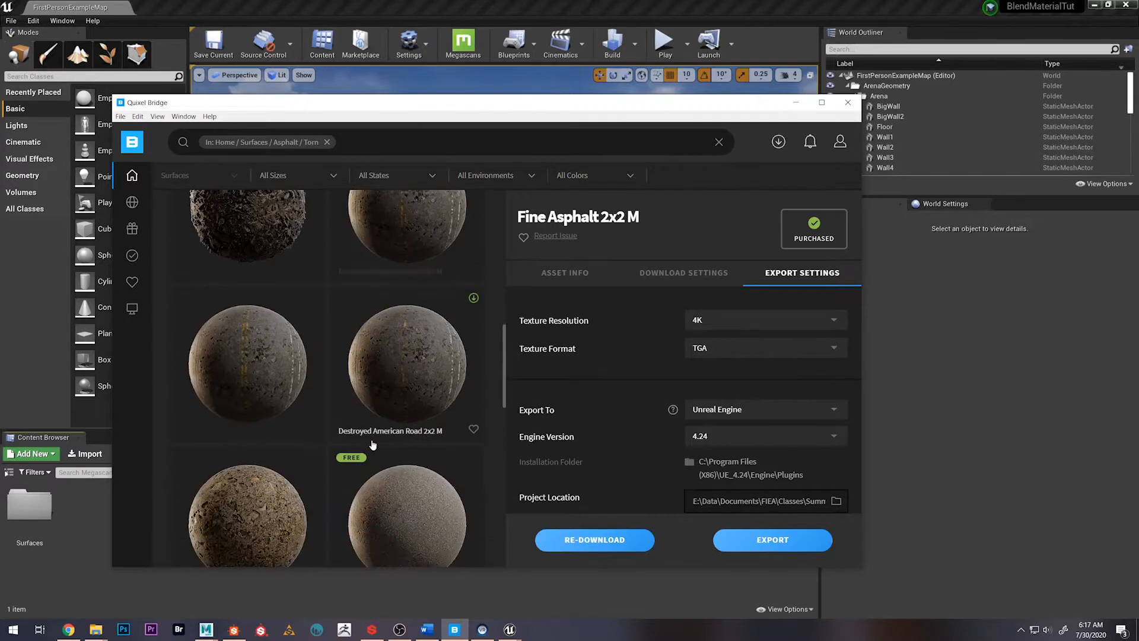
{"action": "left_click", "coordinate": [413, 462]}
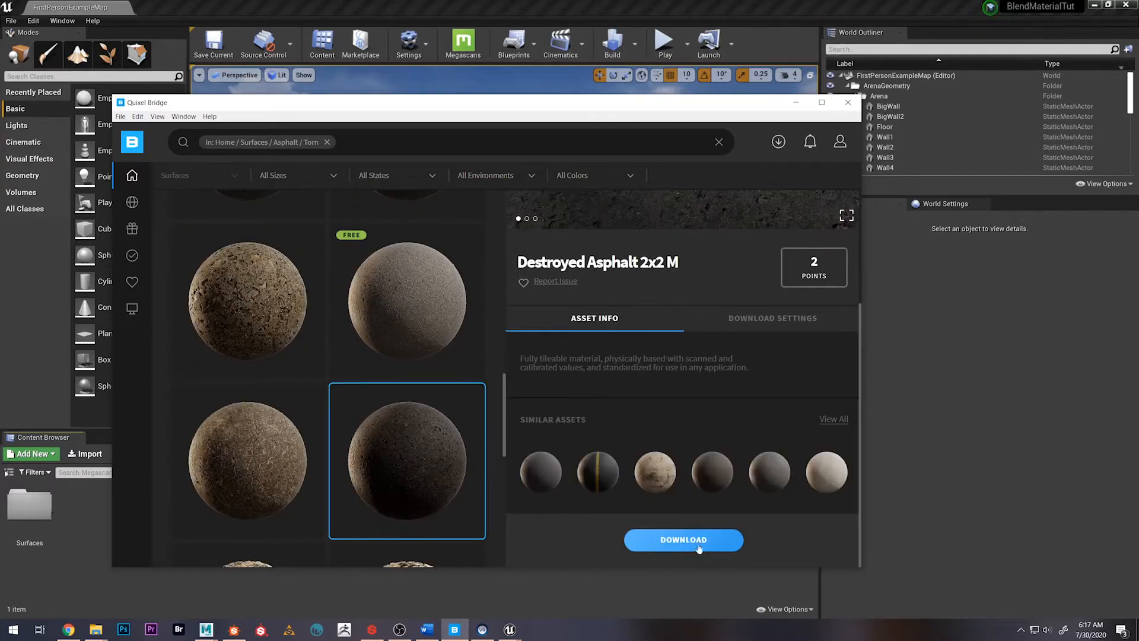
{"action": "left_click", "coordinate": [669, 538]}
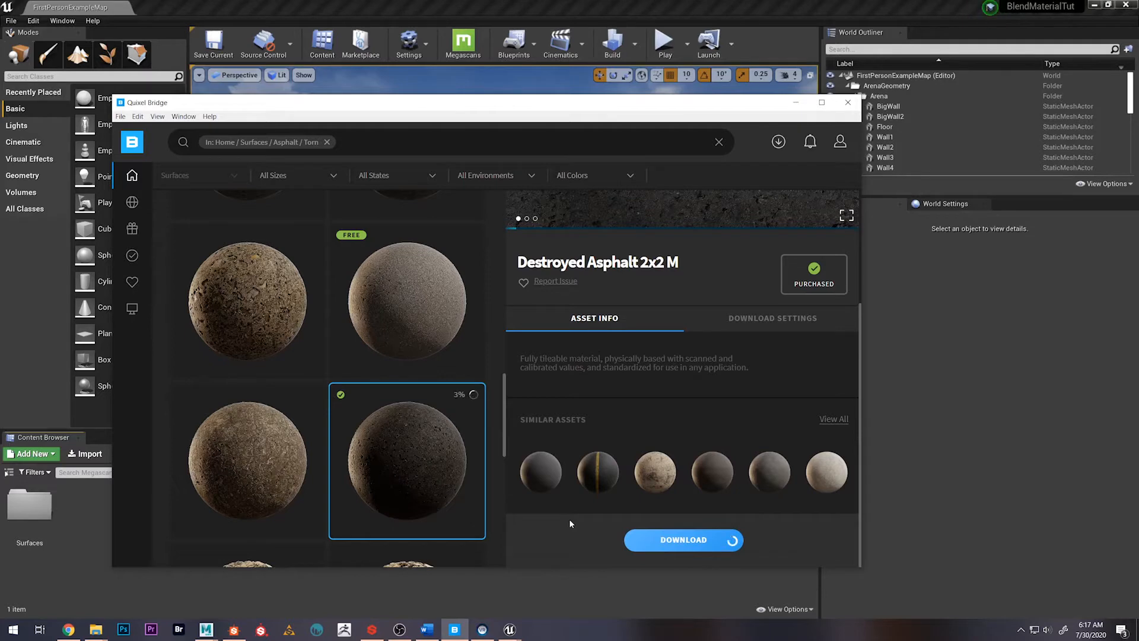
Switch to Unreal Editor and open the Fine_Asphalt_2x2_M_00_inst material instance from its Megascans surface folder
{"action": "left_click", "coordinate": [98, 530]}
{"action": "double_click", "coordinate": [29, 504]}
{"action": "double_click", "coordinate": [29, 504]}
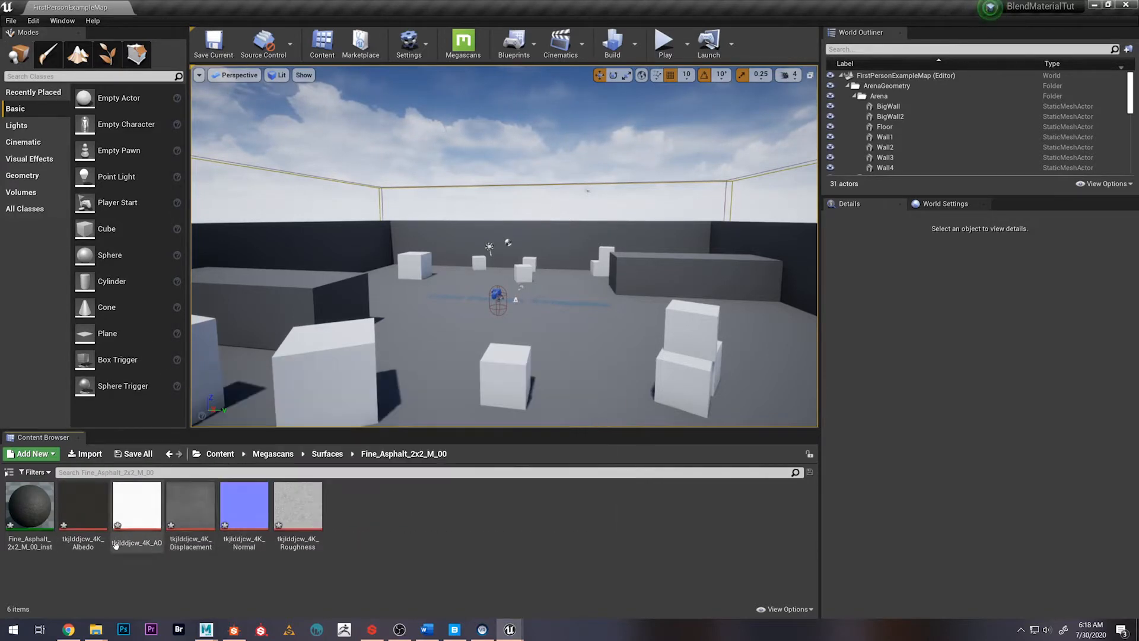
{"action": "double_click", "coordinate": [36, 540]}
Examine the fine asphalt on the preview sphere from several angles and distances, and close the material instance
{"action": "scroll", "coordinate": [379, 362], "scroll_direction": "down", "scroll_amount": 5}
{"action": "left_click_drag", "start_coordinate": [361, 326], "coordinate": [462, 375]}
{"action": "scroll", "coordinate": [404, 351], "scroll_direction": "up", "scroll_amount": 5}
{"action": "scroll", "coordinate": [411, 352], "scroll_direction": "down", "scroll_amount": 5}
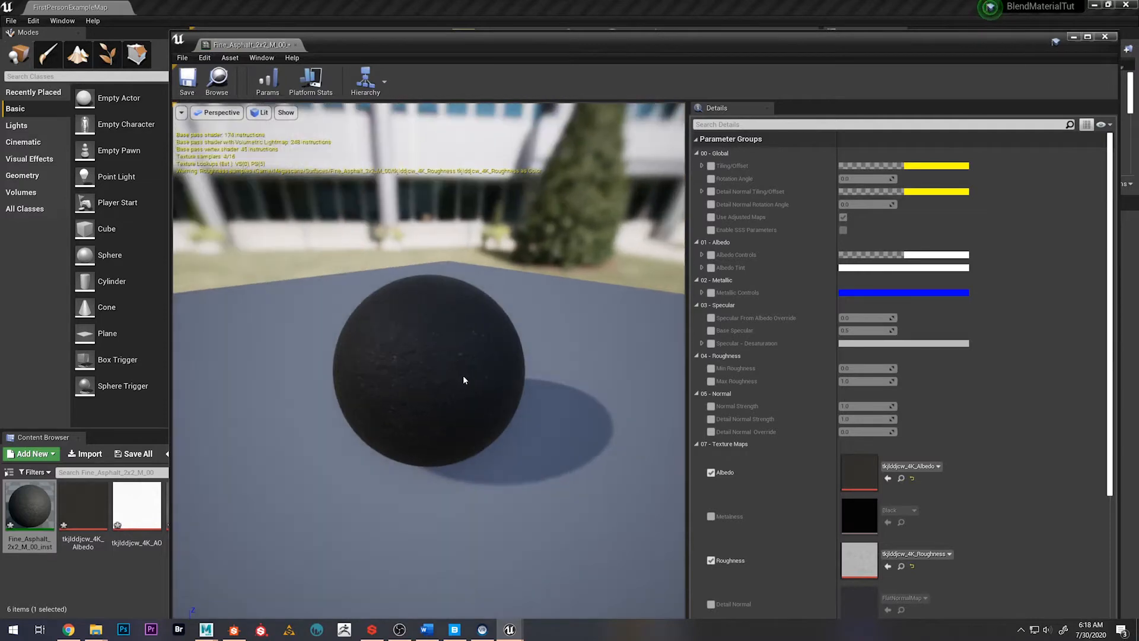
{"action": "scroll", "coordinate": [464, 375], "scroll_direction": "up", "scroll_amount": 5}
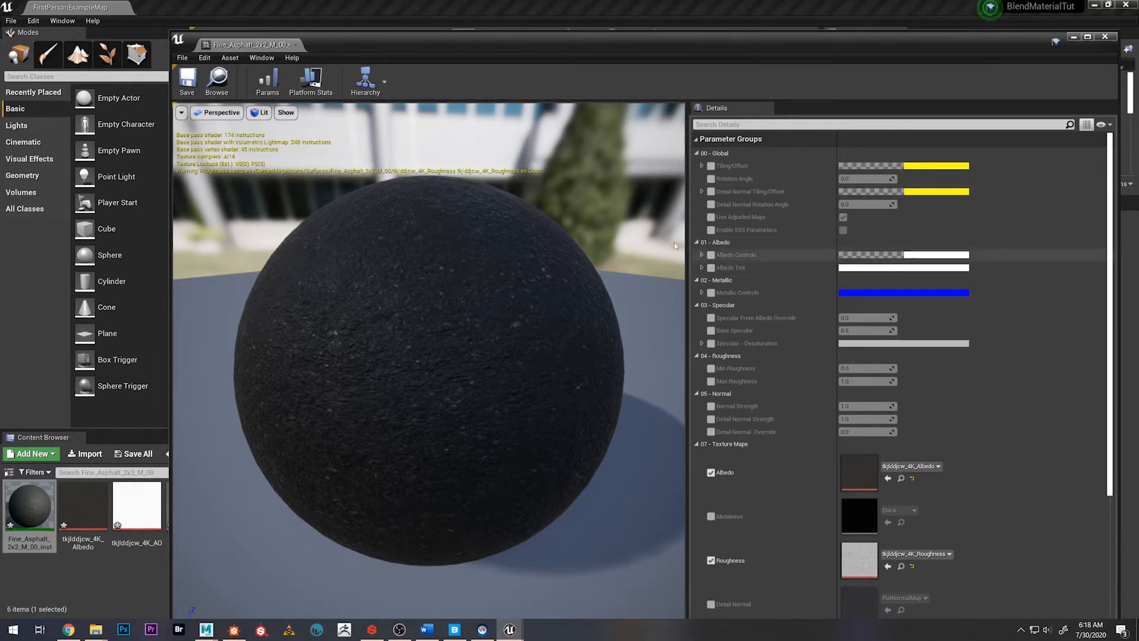
{"action": "left_click_drag", "start_coordinate": [667, 249], "coordinate": [691, 249]}
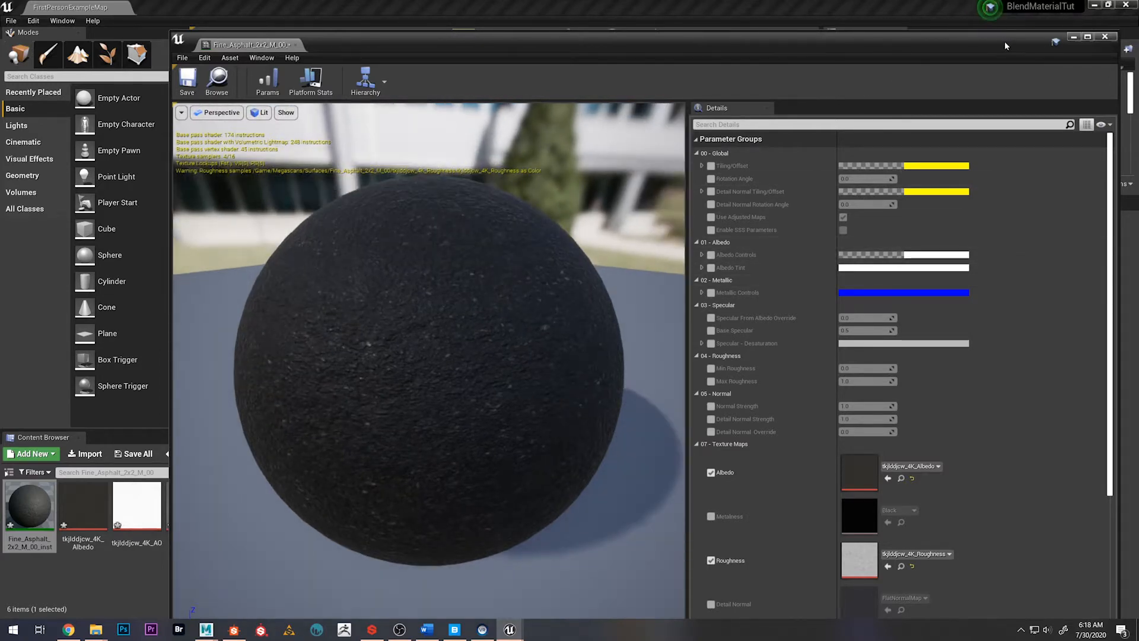
{"action": "left_click", "coordinate": [1104, 36]}
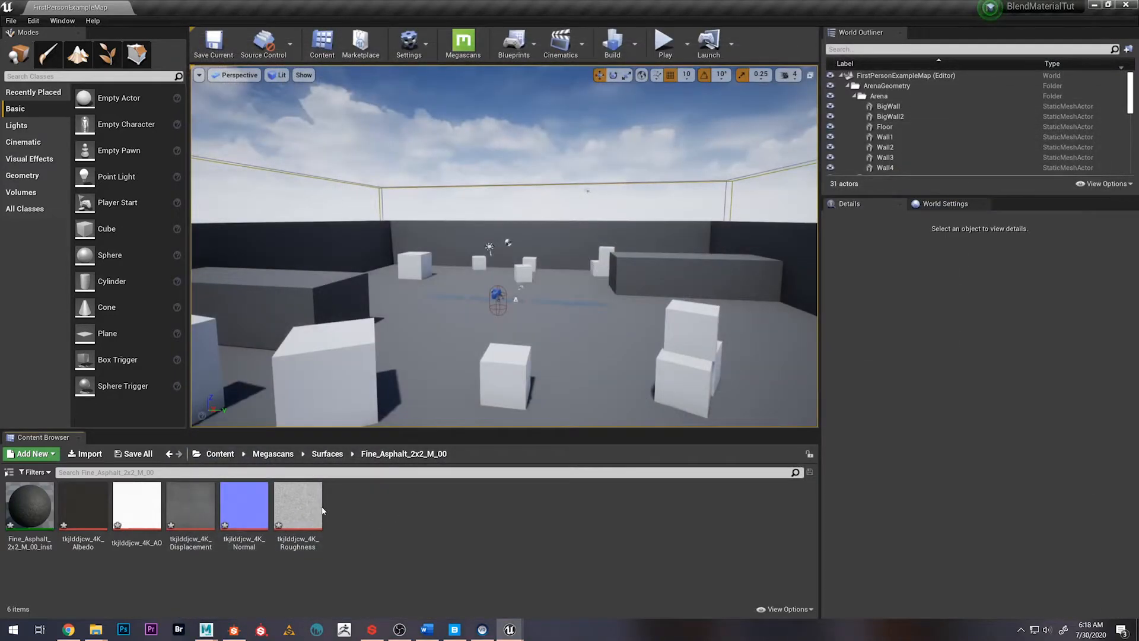
Switch to Quixel Bridge to check the downloaded surfaces, and return to Unreal Editor
{"action": "mouse_move", "coordinate": [316, 497]}
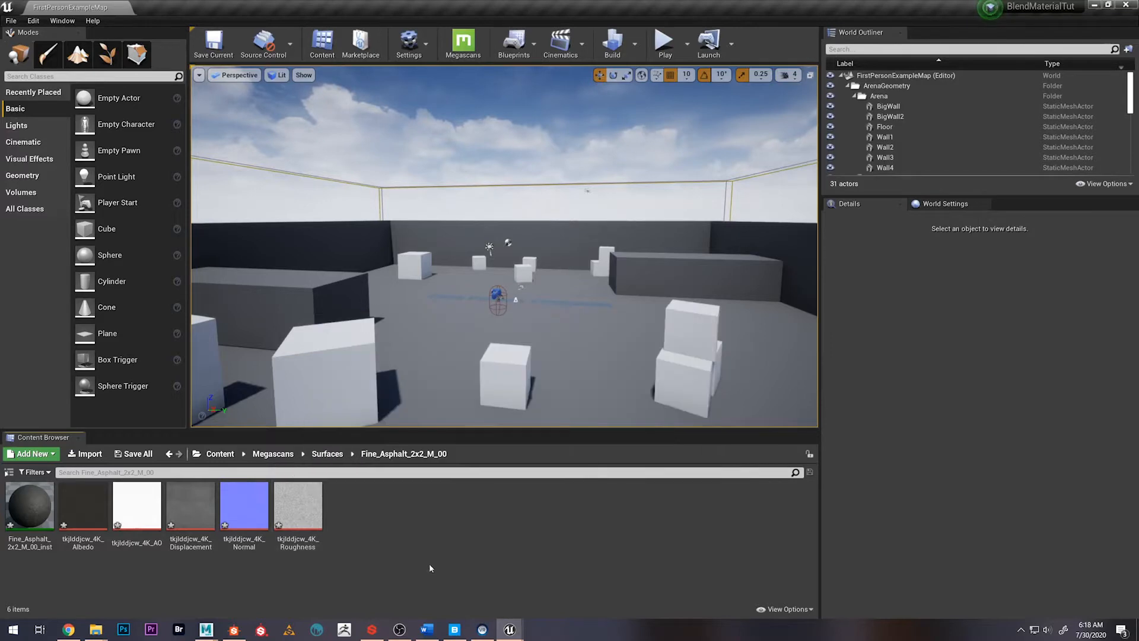
{"action": "left_click", "coordinate": [455, 629]}
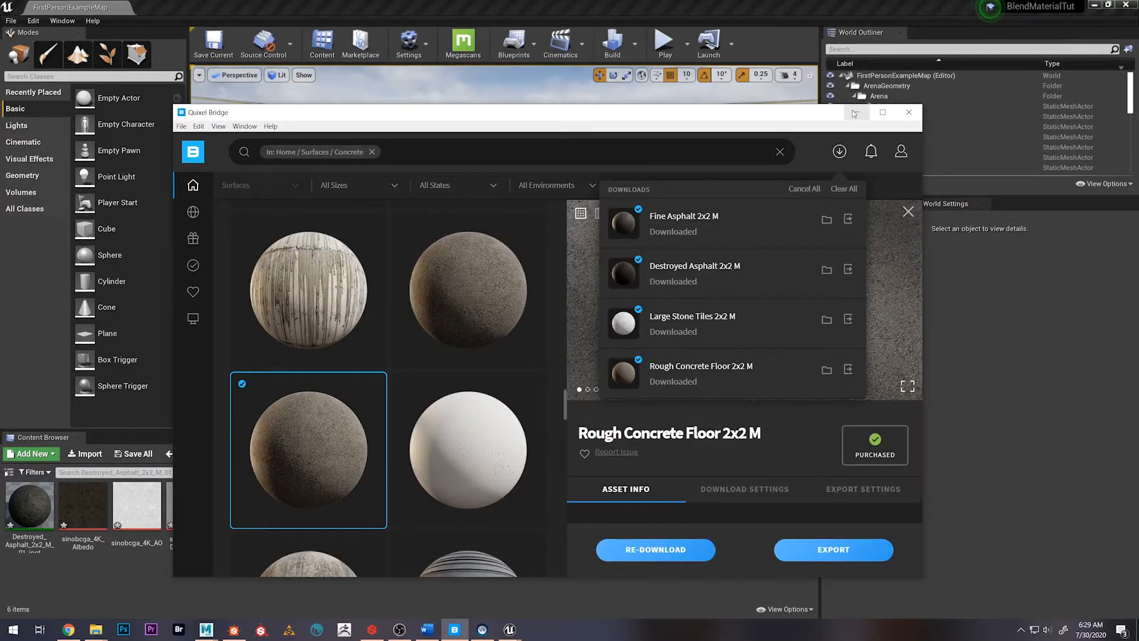
{"action": "left_click", "coordinate": [855, 113]}
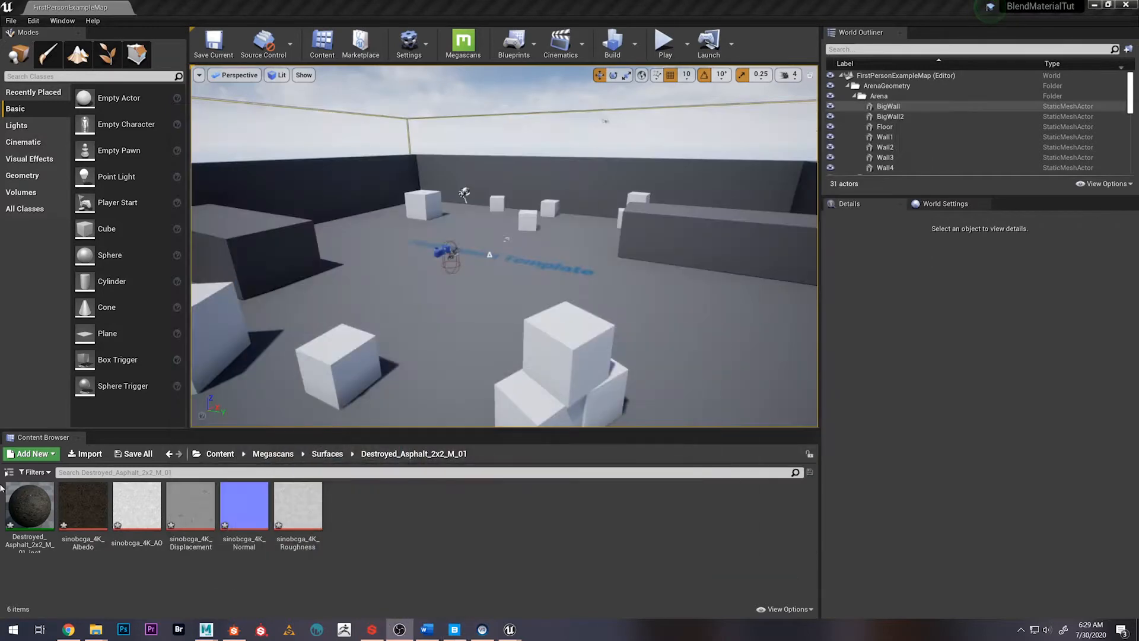
Open the Destroyed_Asphalt_2x2_M_01_inst material instance, examine its preview sphere, and close it
{"action": "double_click", "coordinate": [30, 506]}
{"action": "left_click_drag", "start_coordinate": [393, 295], "coordinate": [474, 317]}
{"action": "scroll", "coordinate": [354, 307], "scroll_direction": "down", "scroll_amount": 5}
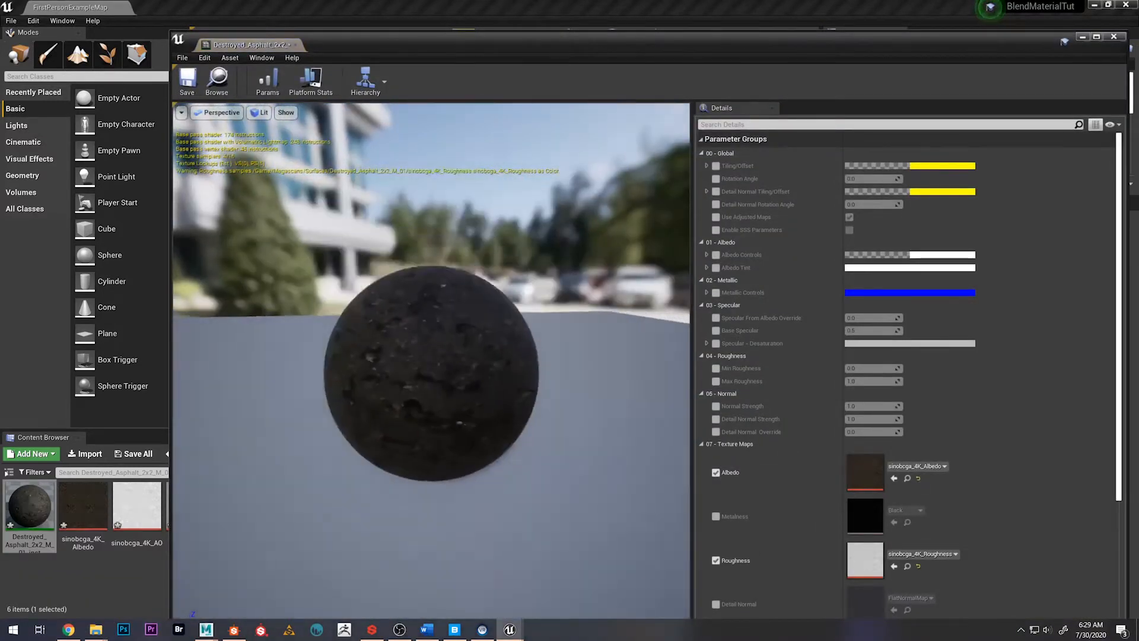
{"action": "scroll", "coordinate": [354, 307], "scroll_direction": "up", "scroll_amount": 3}
{"action": "left_click_drag", "start_coordinate": [354, 308], "coordinate": [336, 321]}
{"action": "left_click", "coordinate": [1113, 36]}
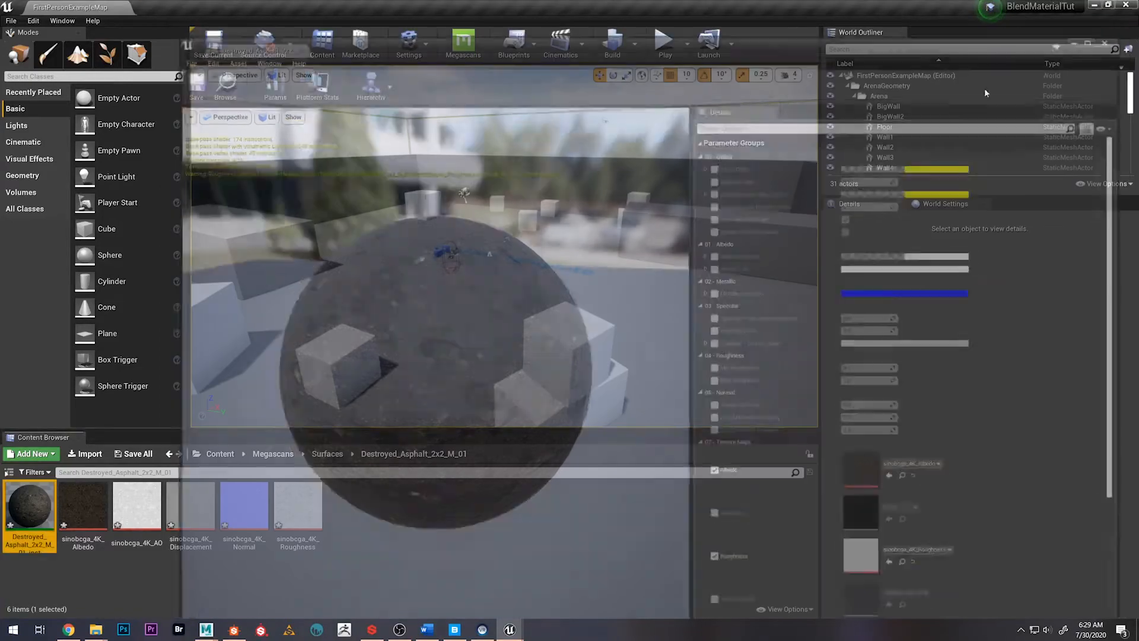
Open the material instance in the Large_Stone_Tiles_2x2_M_00 surface folder, view its preview, and close it
{"action": "left_click", "coordinate": [327, 453]}
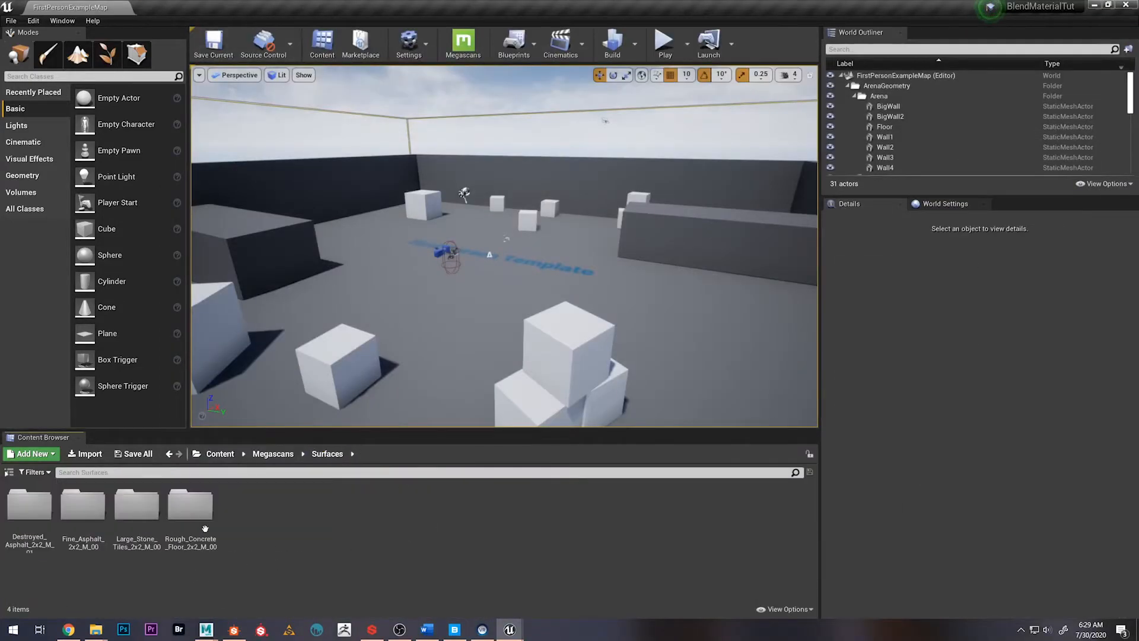
{"action": "double_click", "coordinate": [137, 505]}
{"action": "double_click", "coordinate": [30, 505]}
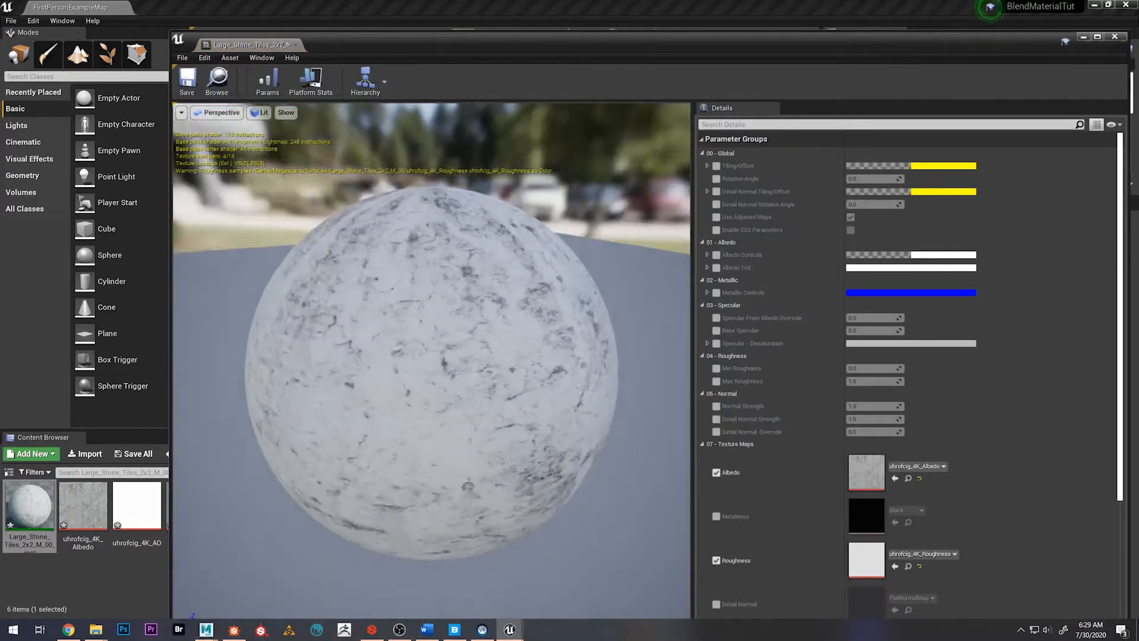
{"action": "left_click", "coordinate": [1114, 38]}
Open the material instance in the Rough_Concrete_Floor_2x2_M_00 surface folder, view its preview, and close it
{"action": "left_click", "coordinate": [326, 453]}
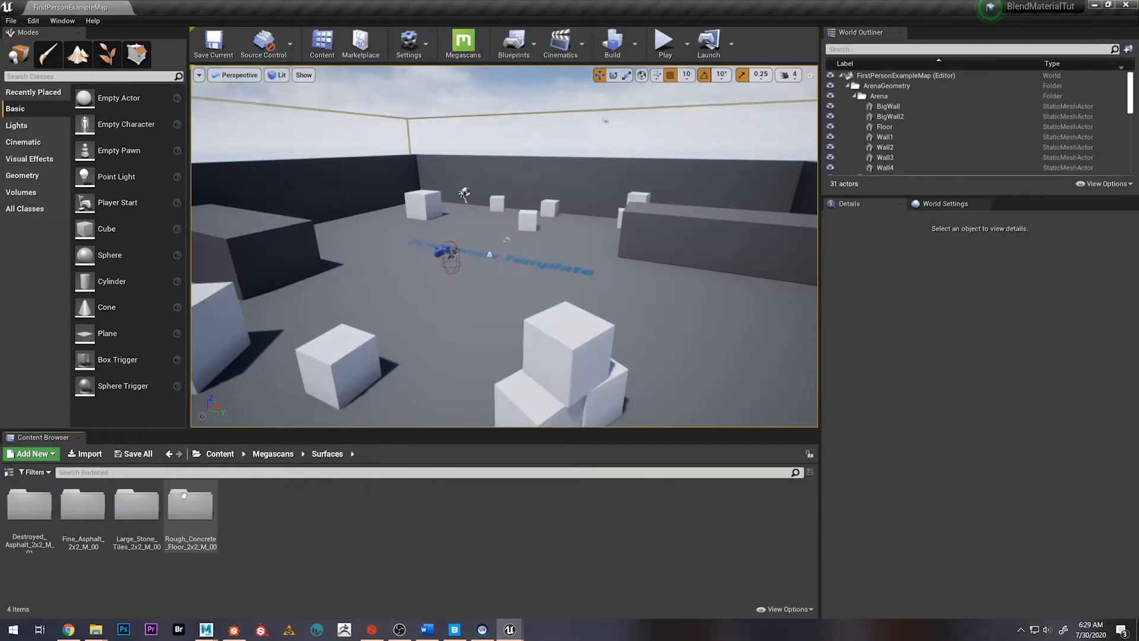
{"action": "double_click", "coordinate": [193, 508]}
{"action": "double_click", "coordinate": [29, 507]}
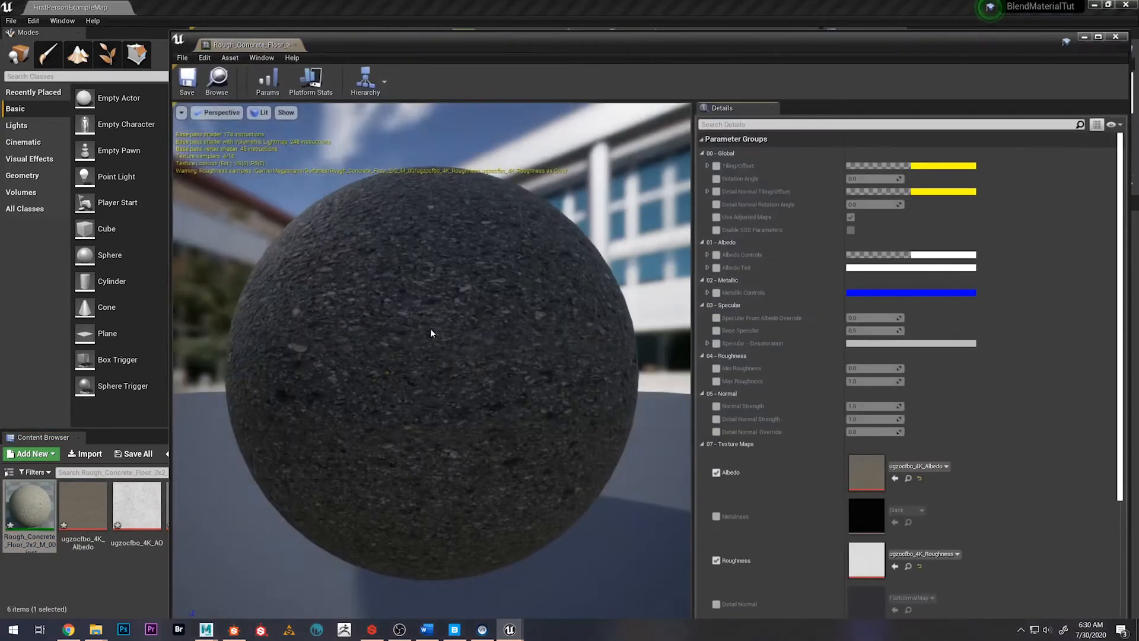
{"action": "left_click", "coordinate": [1115, 36]}
Return to the Content root and open the Textures folder inside Materials
{"action": "left_click", "coordinate": [398, 534]}
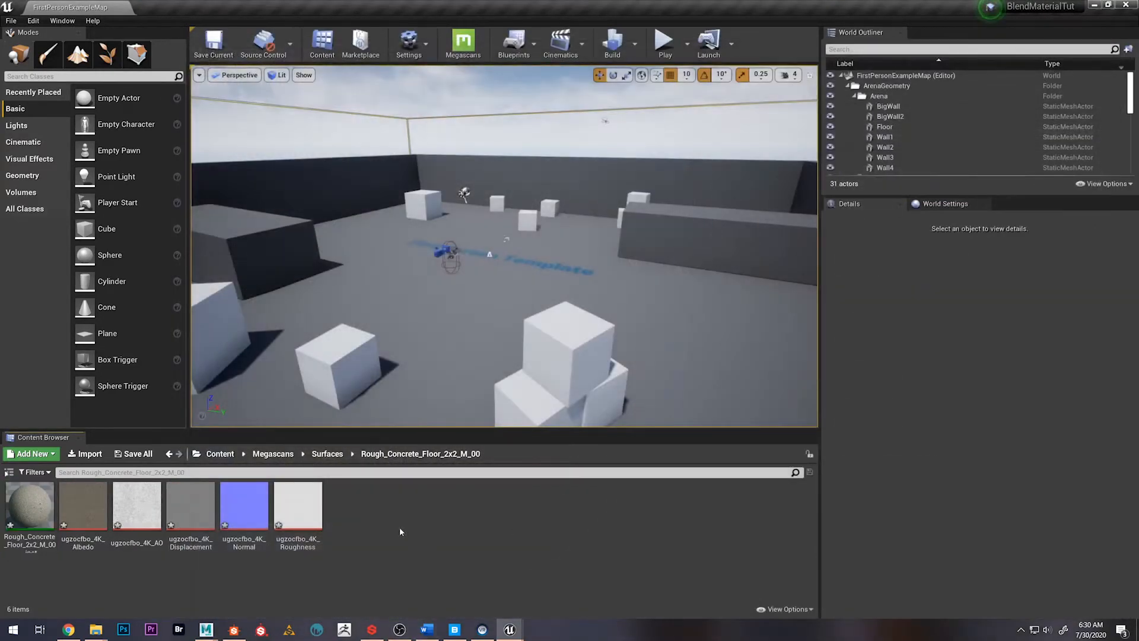
{"action": "left_click", "coordinate": [215, 454]}
{"action": "double_click", "coordinate": [192, 507]}
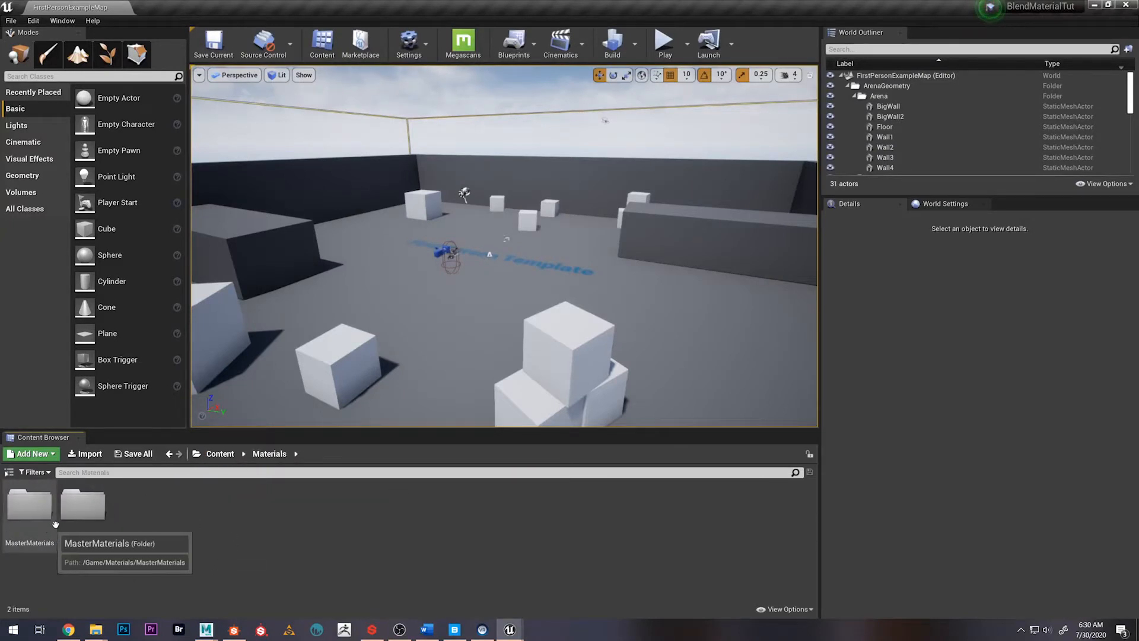
{"action": "left_click", "coordinate": [82, 525]}
{"action": "double_click", "coordinate": [82, 524]}
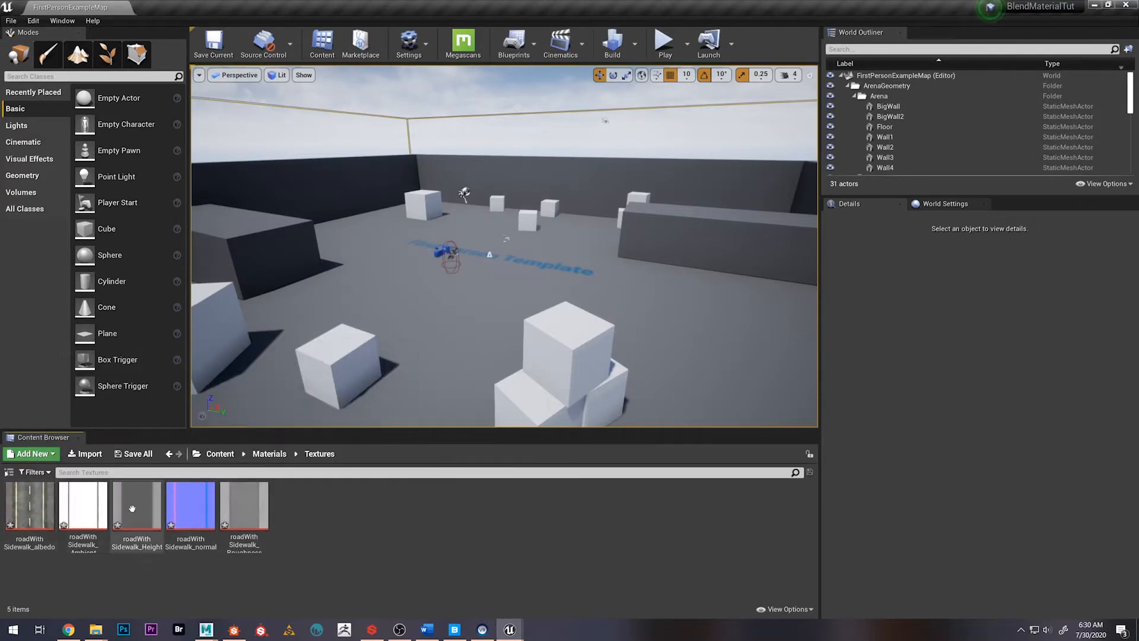
View the roadWithSidewalk_albedo texture, close it, and go back to the Materials folder
{"action": "double_click", "coordinate": [29, 505]}
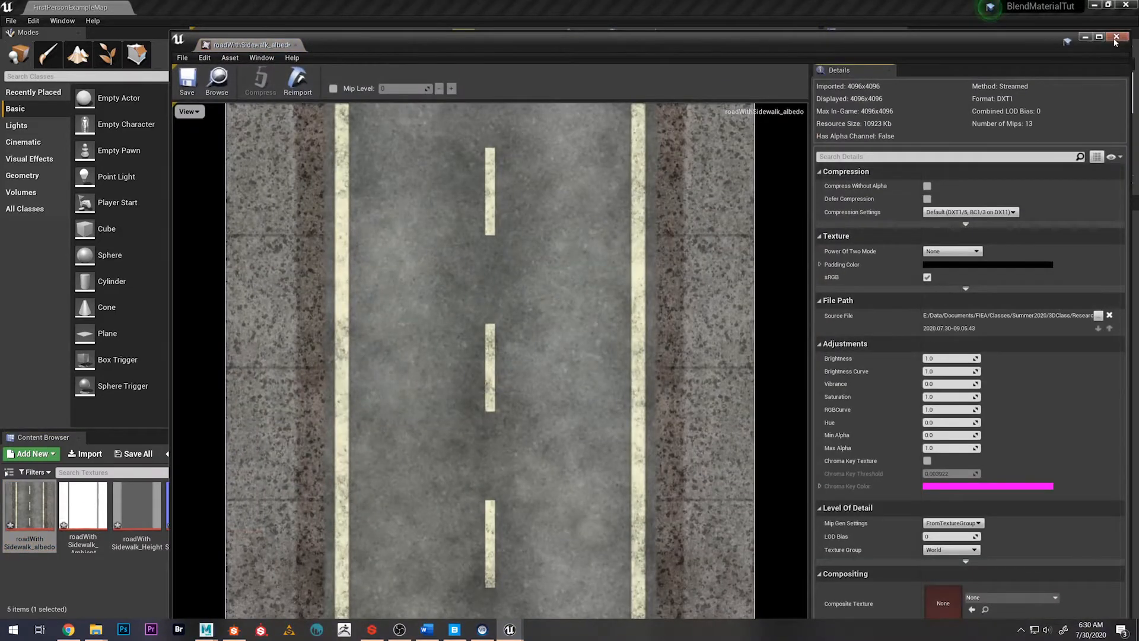
{"action": "left_click", "coordinate": [1115, 37]}
{"action": "left_click", "coordinate": [337, 517]}
{"action": "left_click", "coordinate": [267, 453]}
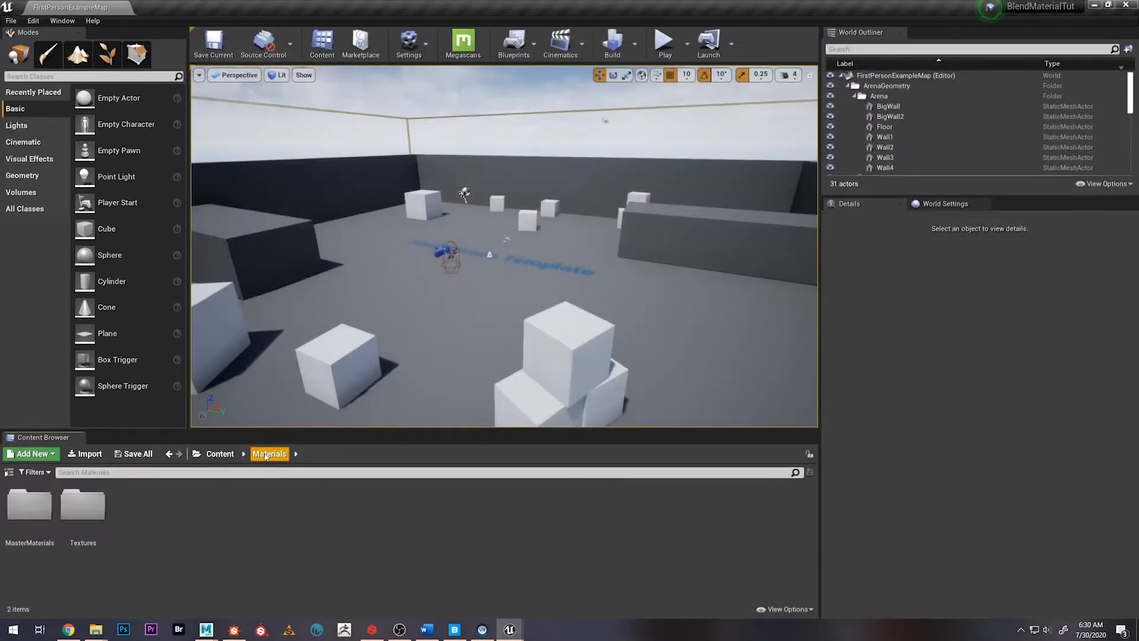
Create a material named m_3wayBlend in the MasterMaterials folder and open it in the material editor
{"action": "double_click", "coordinate": [29, 505]}
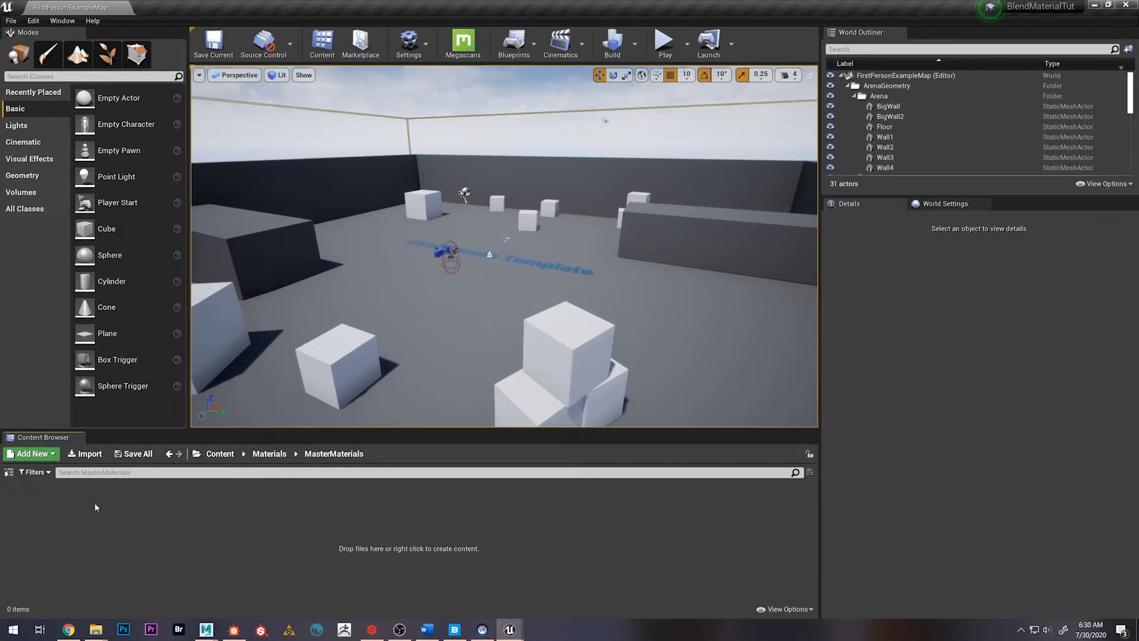
{"action": "right_click", "coordinate": [68, 535]}
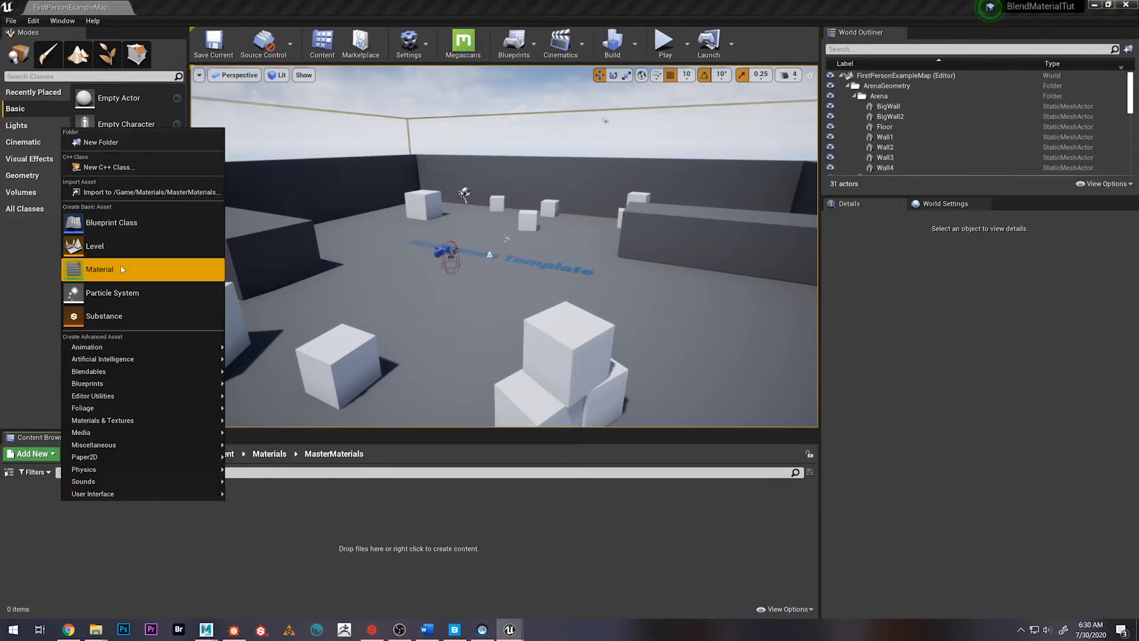
{"action": "left_click", "coordinate": [137, 269]}
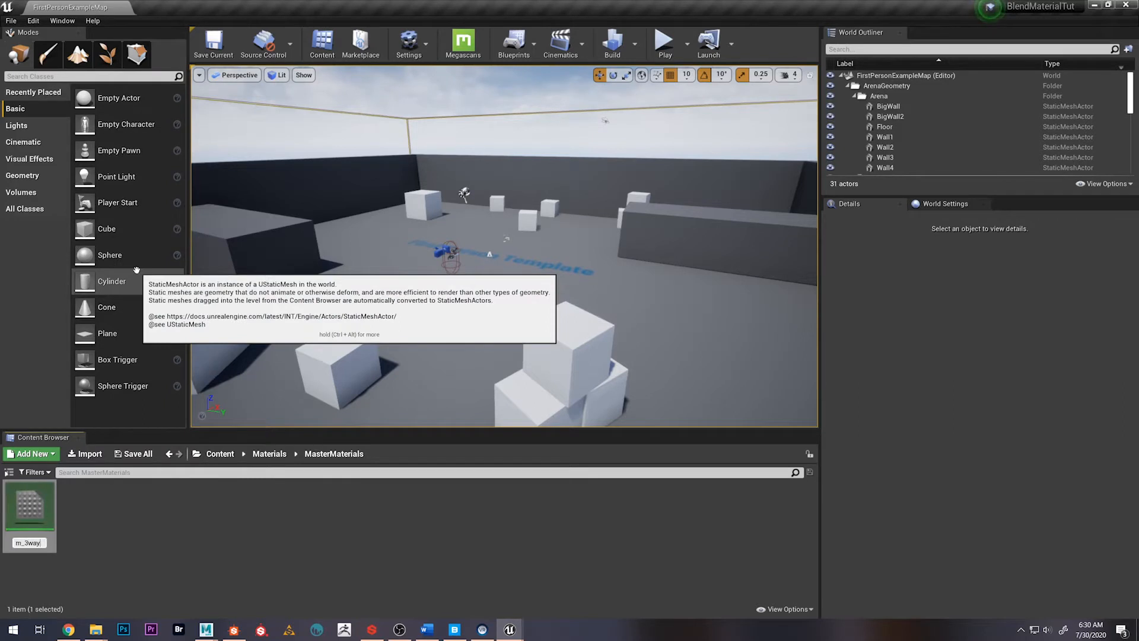
{"action": "key", "text": "Return"}
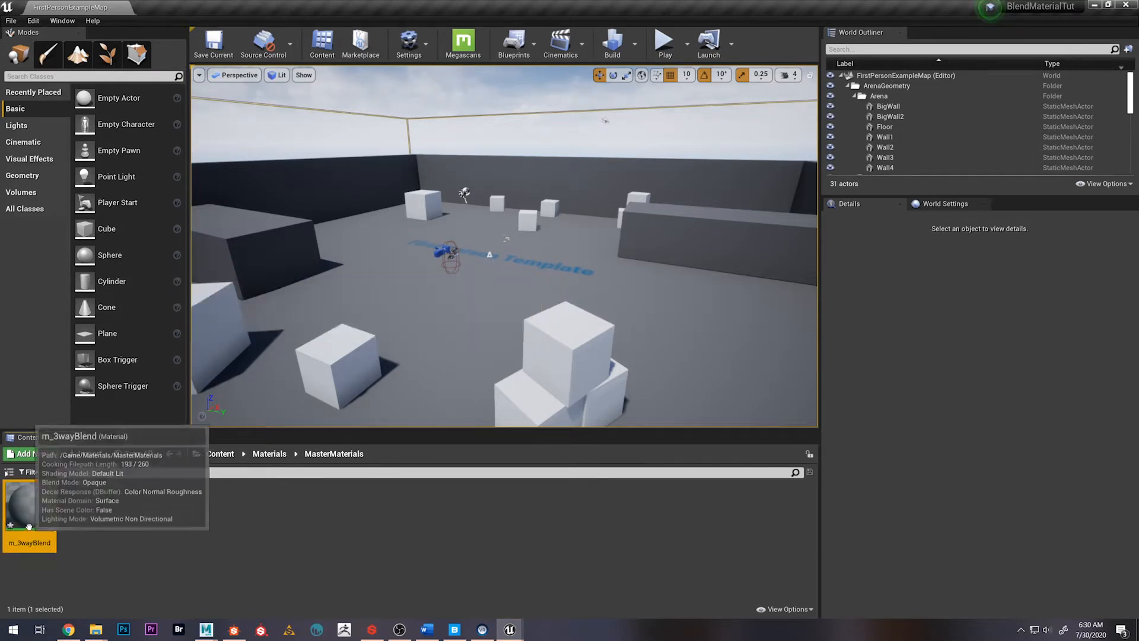
{"action": "double_click", "coordinate": [29, 506]}
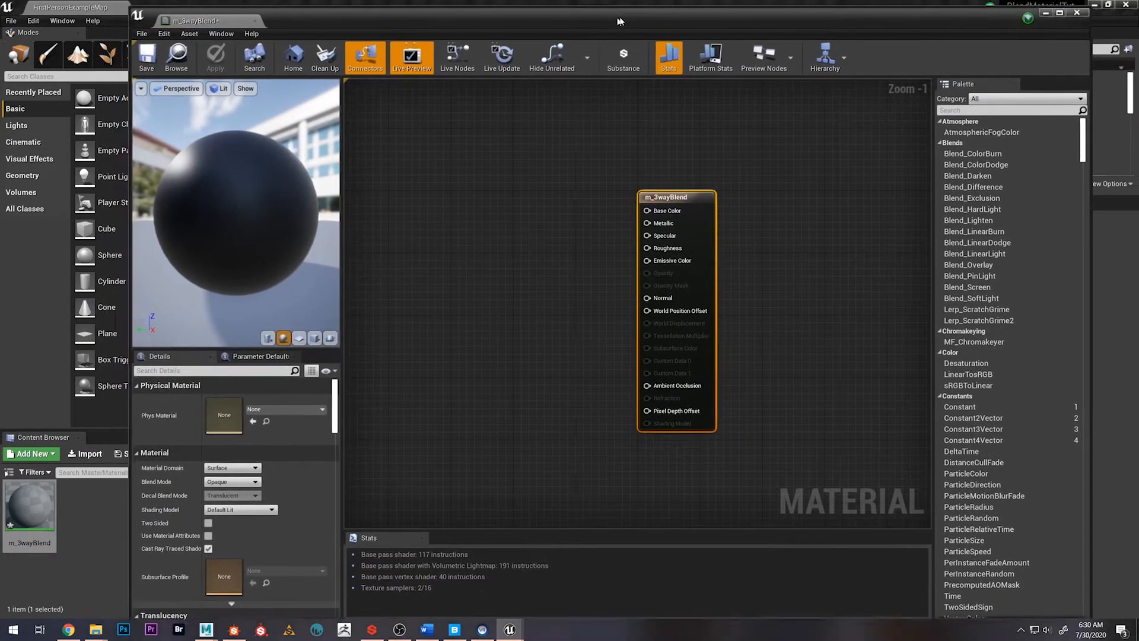
Switch to the browser and review the Unreal documentation page on creating a material for 3-way texture blends
{"action": "left_click", "coordinate": [69, 629]}
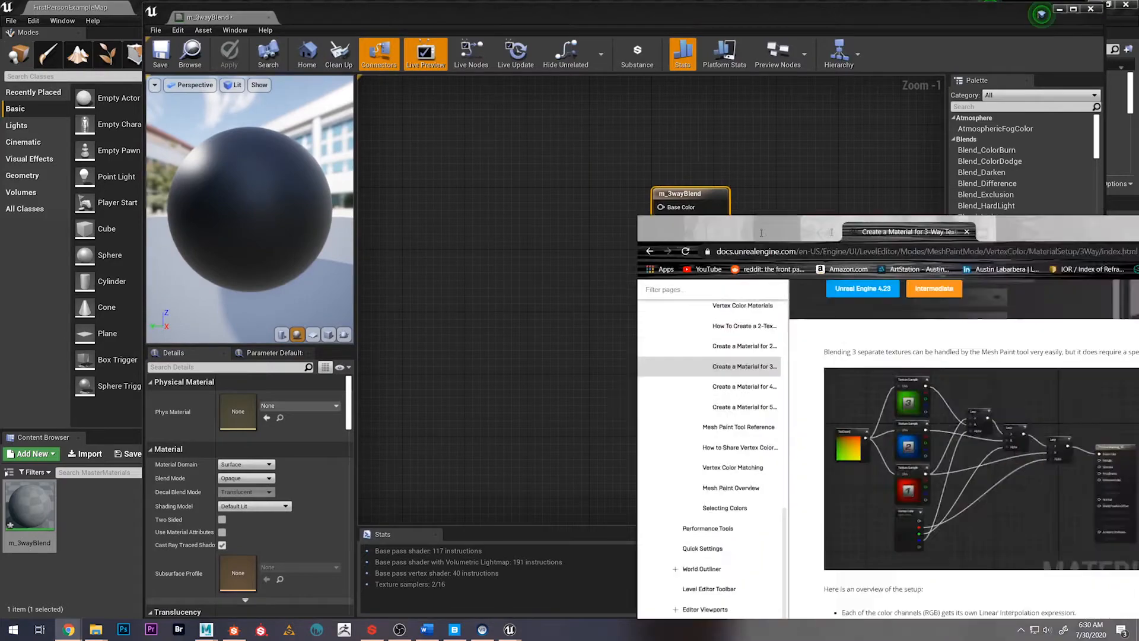
{"action": "scroll", "coordinate": [359, 279], "scroll_direction": "up", "scroll_amount": 3}
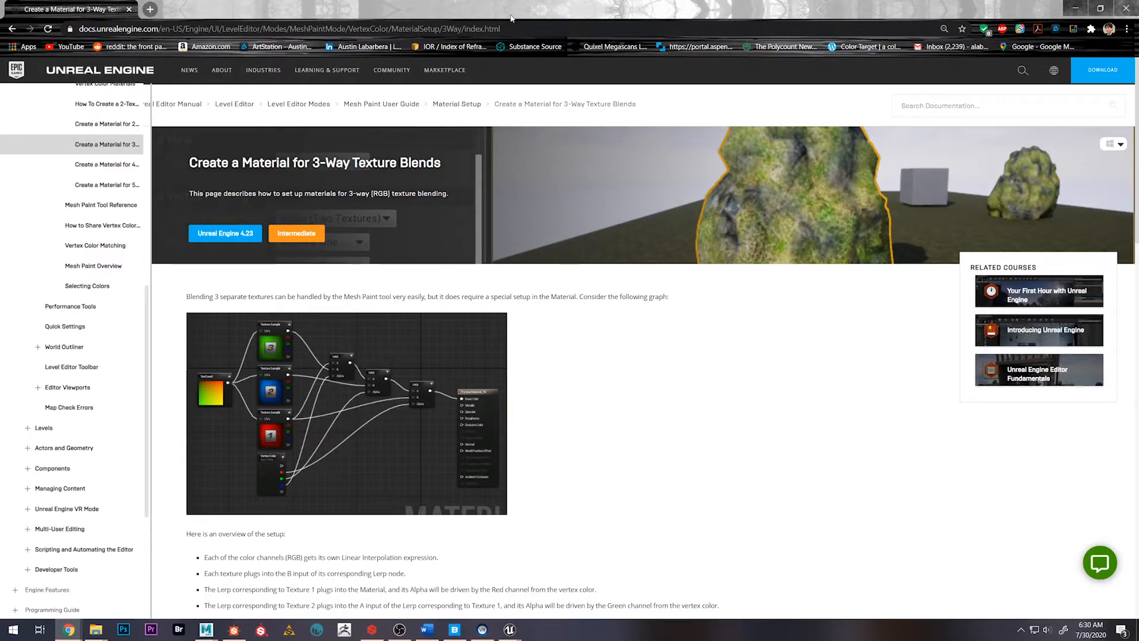
{"action": "left_click_drag", "start_coordinate": [508, 15], "coordinate": [1138, 190]}
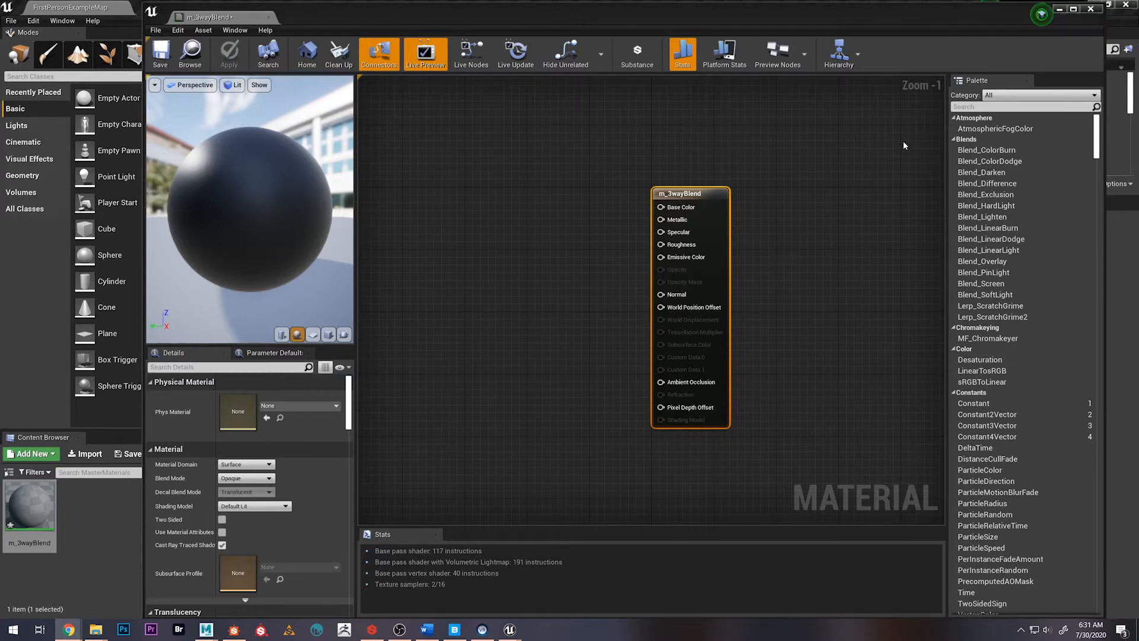
Minimize the material editor, create a new level from the Default template, and delete its floor
{"action": "left_click", "coordinate": [1059, 9]}
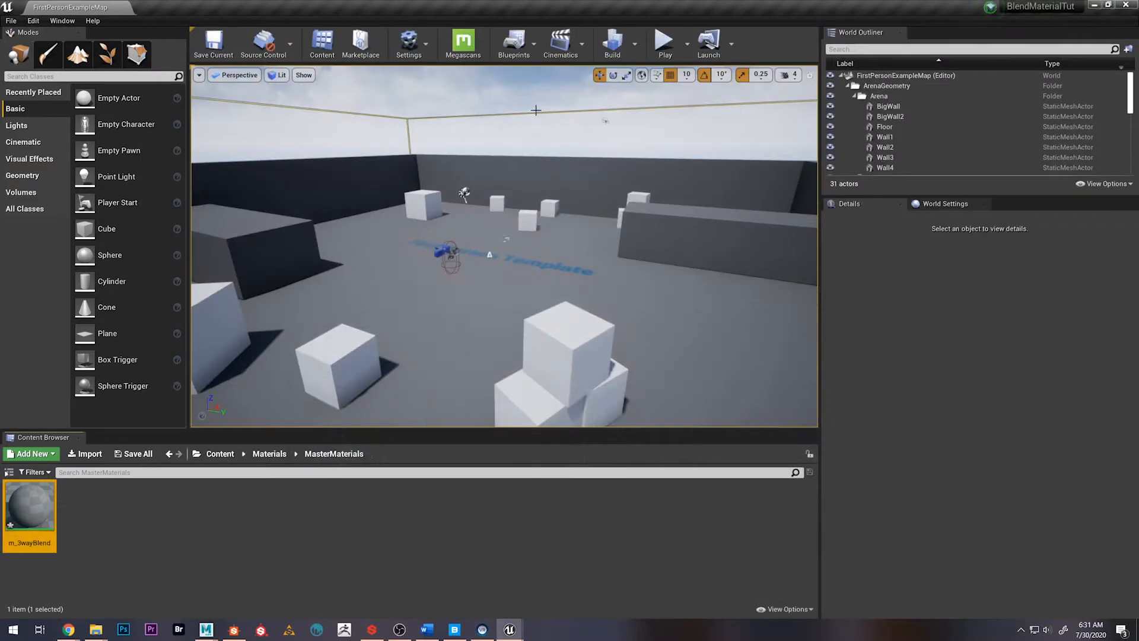
{"action": "left_click", "coordinate": [11, 20]}
{"action": "left_click", "coordinate": [24, 42]}
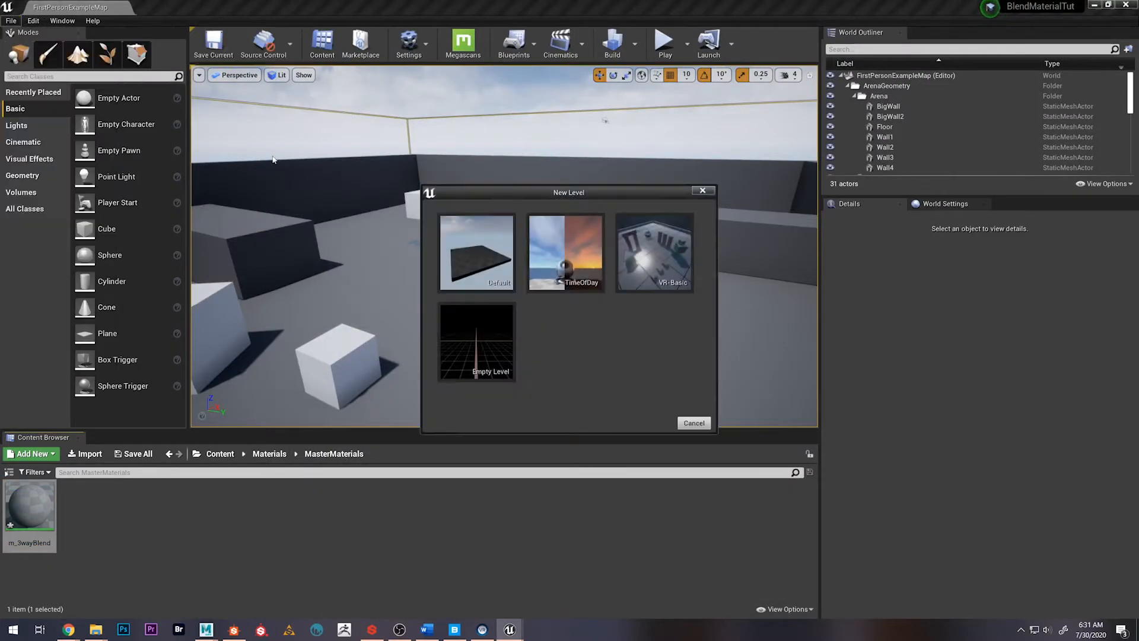
{"action": "left_click", "coordinate": [475, 251]}
{"action": "left_click", "coordinate": [506, 316]}
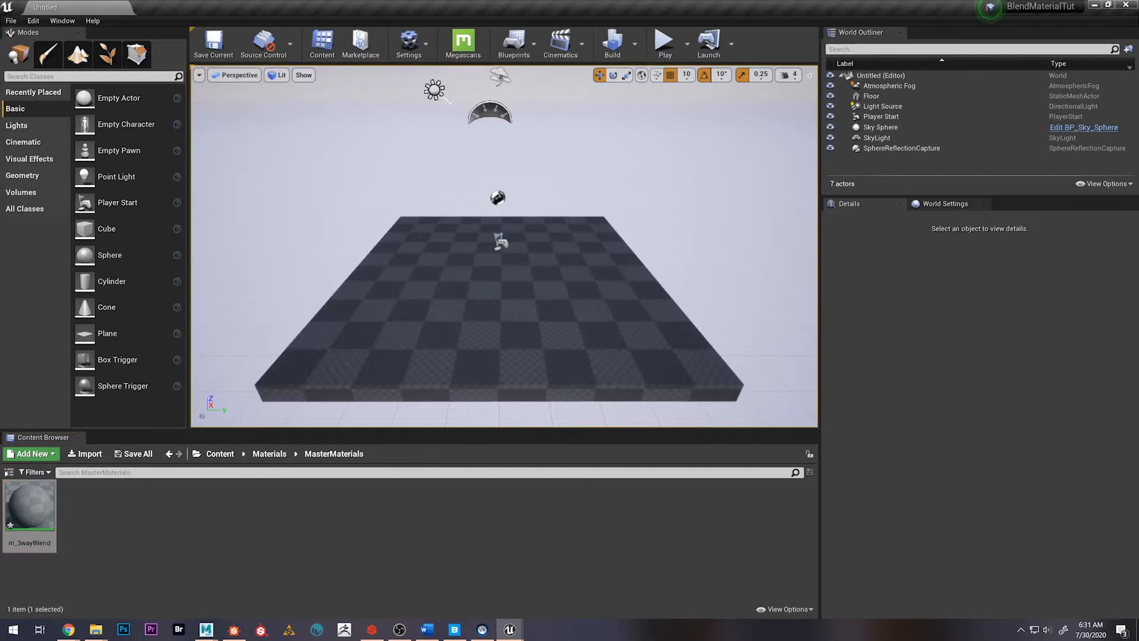
{"action": "key", "text": "Delete"}
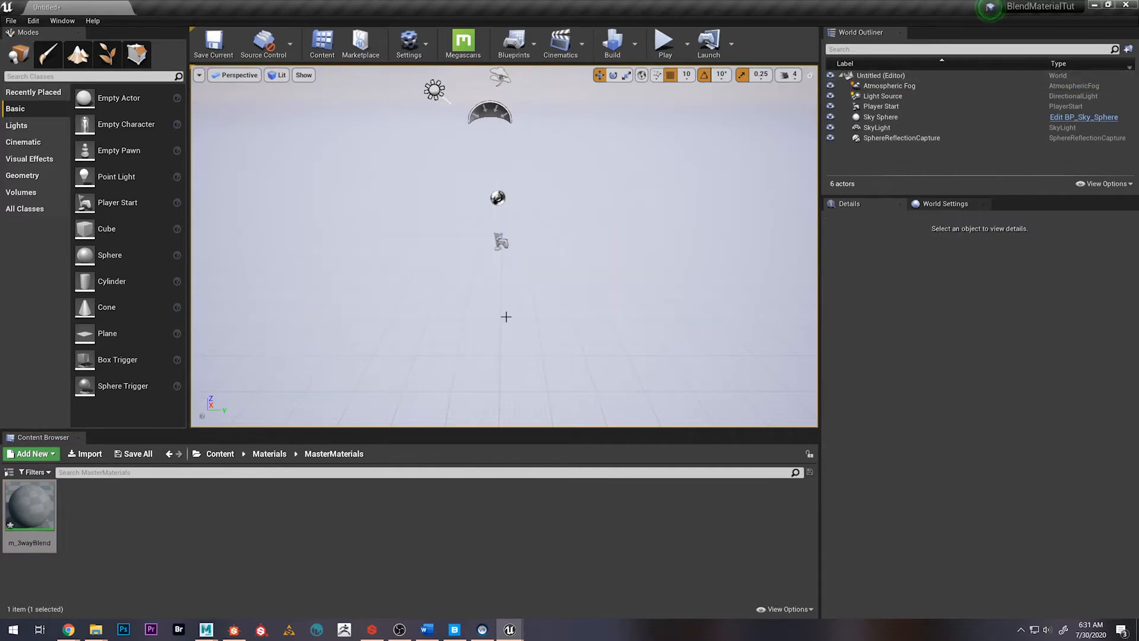
Place roadMesh from the Geometry Meshes folder into the level and set its location to 0, 0, 0
{"action": "left_click", "coordinate": [224, 458]}
{"action": "double_click", "coordinate": [136, 511]}
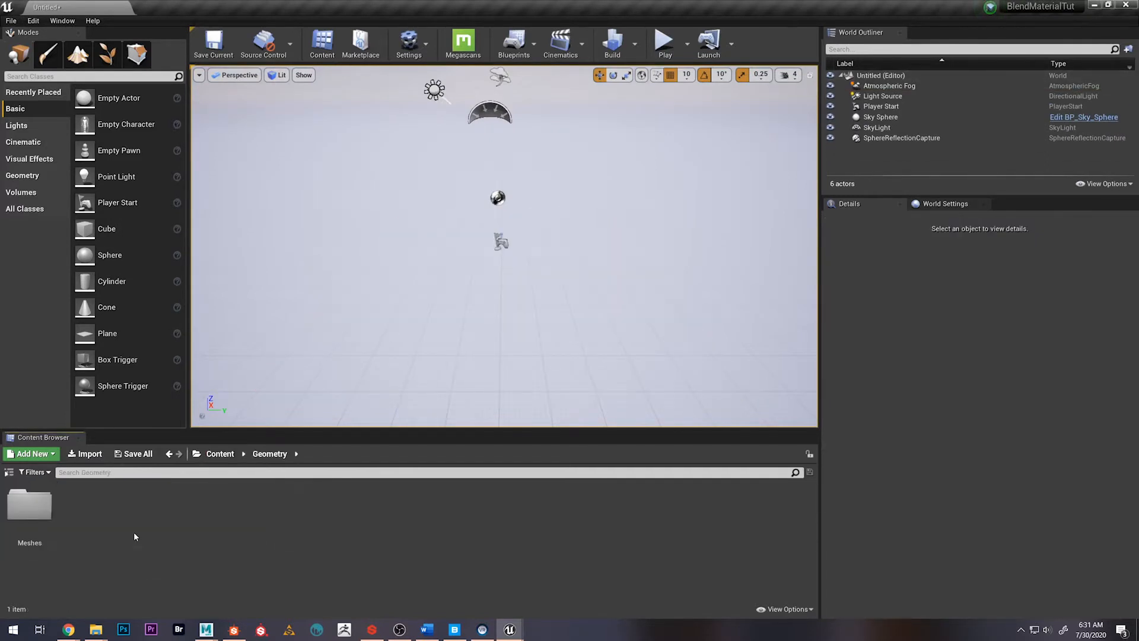
{"action": "double_click", "coordinate": [40, 525]}
{"action": "left_click_drag", "start_coordinate": [351, 507], "coordinate": [427, 297]}
{"action": "left_click", "coordinate": [1104, 326]}
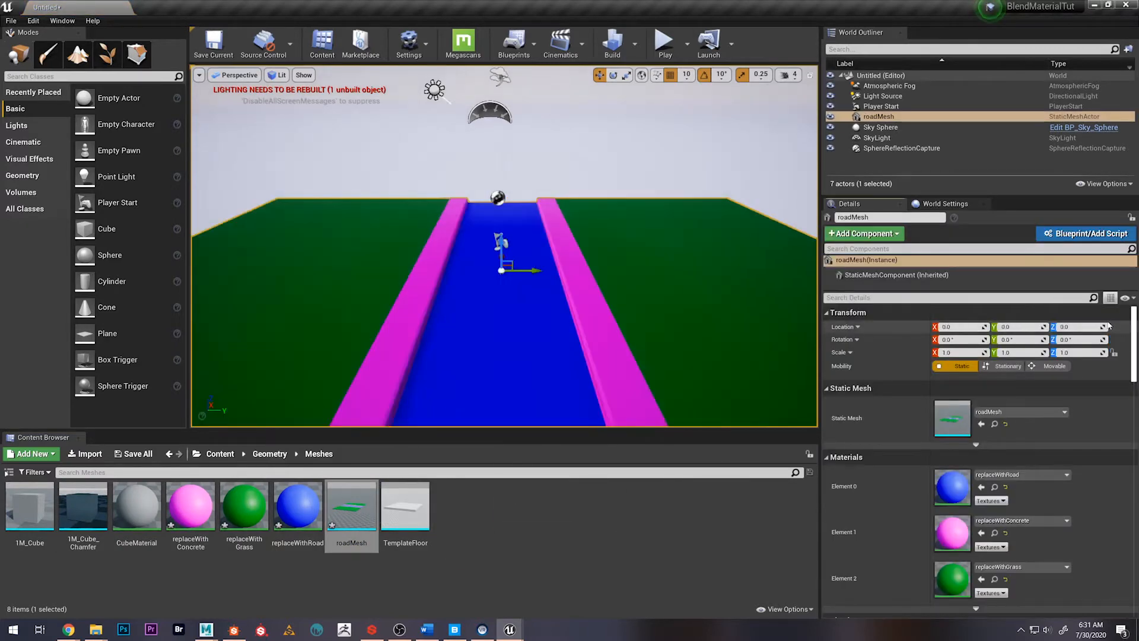
{"action": "right_click_drag", "start_coordinate": [593, 267], "coordinate": [551, 261]}
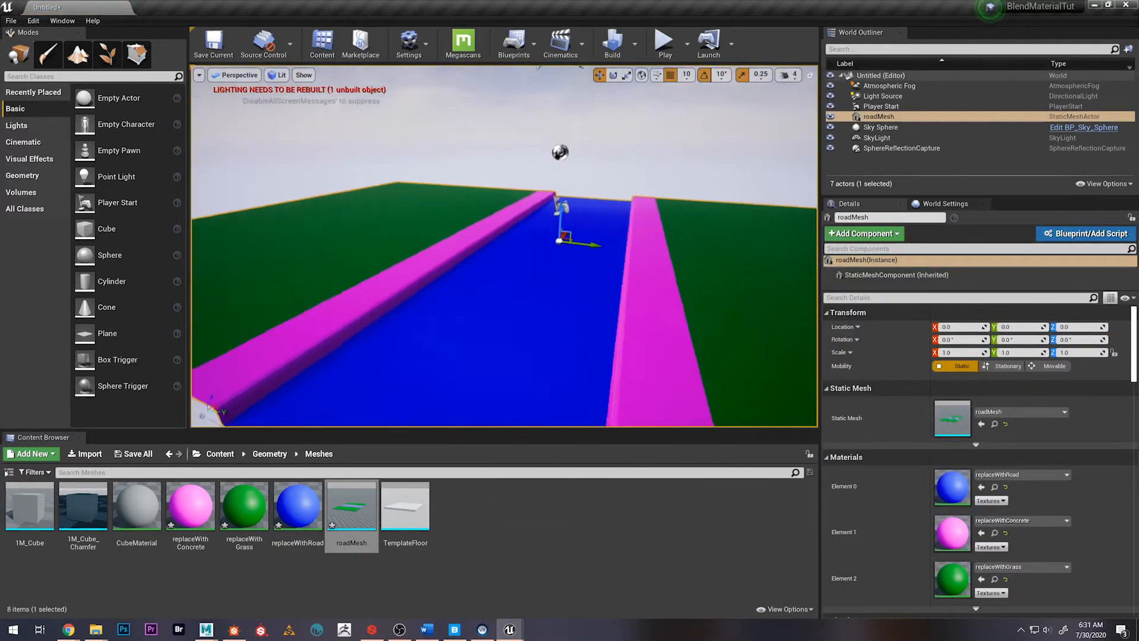
{"action": "mouse_move", "coordinate": [612, 217]}
{"action": "right_mouse_down"}
{"action": "mouse_move", "coordinate": [588, 220]}
{"action": "mouse_move", "coordinate": [611, 217]}
{"action": "right_mouse_up"}
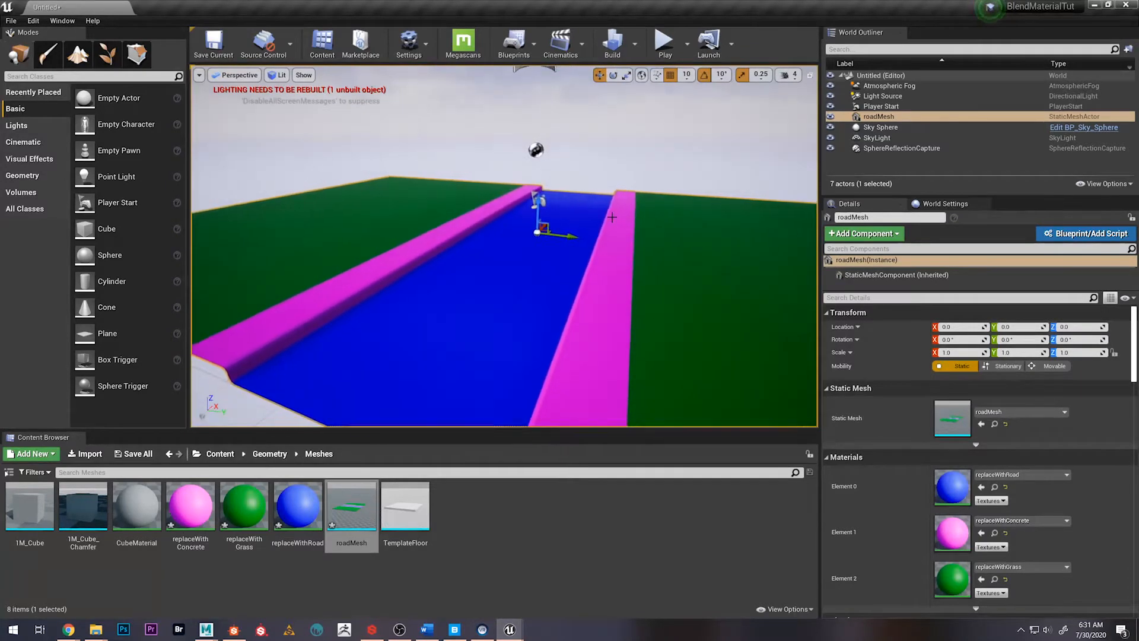
Reopen m_3wayBlend from the MasterMaterials folder and move its editor window clear of the content browser
{"action": "left_click", "coordinate": [219, 454]}
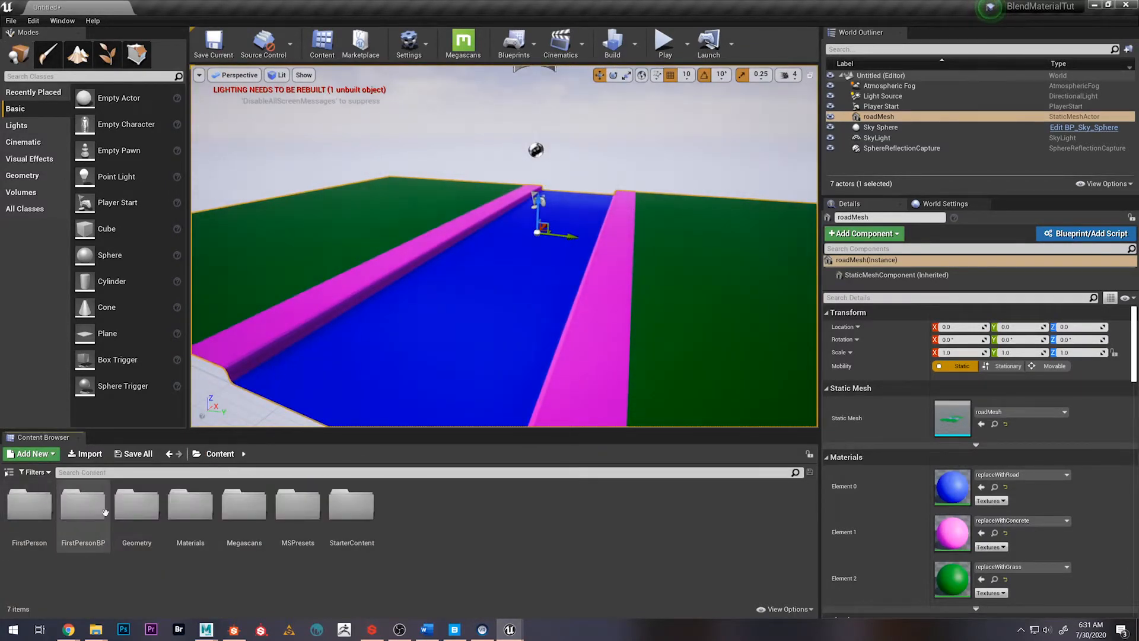
{"action": "double_click", "coordinate": [178, 513]}
{"action": "double_click", "coordinate": [30, 504]}
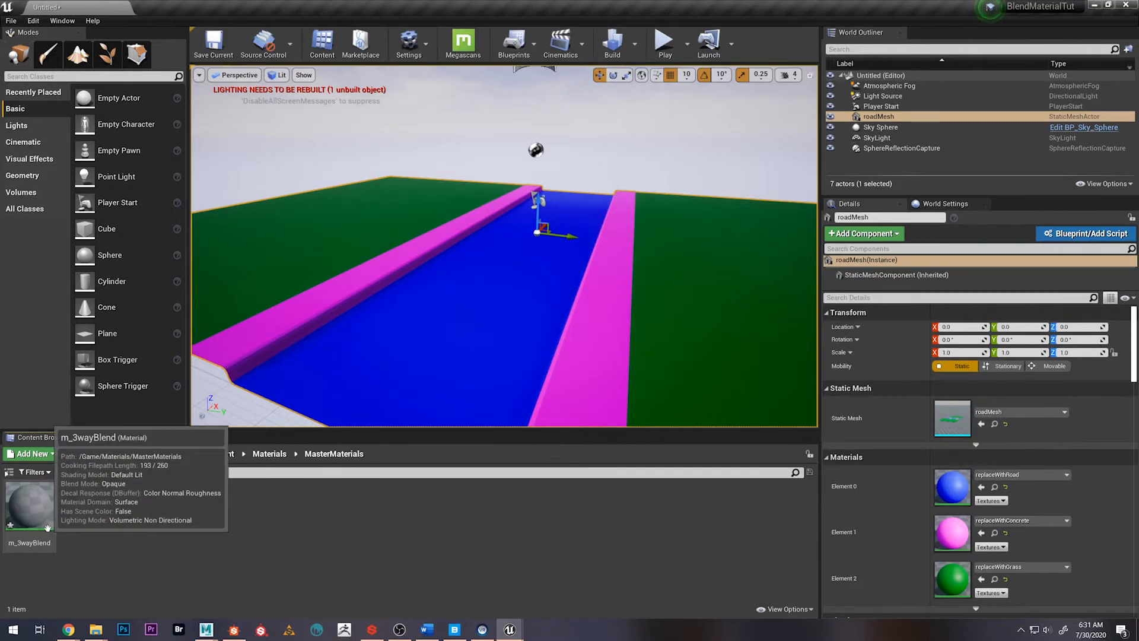
{"action": "double_click", "coordinate": [30, 506]}
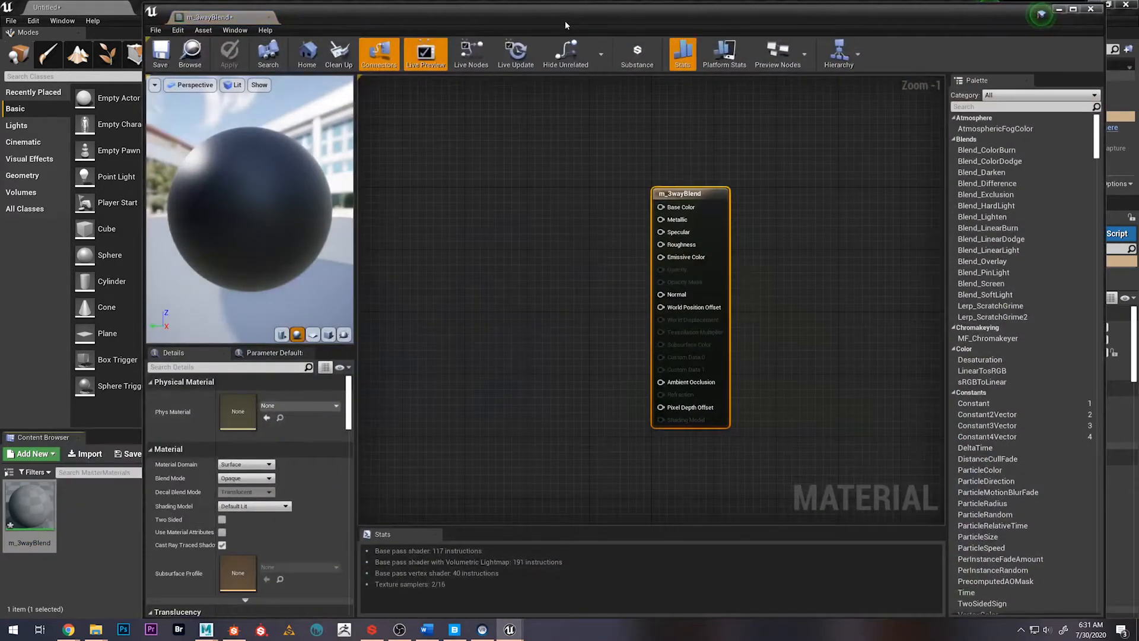
{"action": "left_click_drag", "start_coordinate": [565, 25], "coordinate": [712, 50]}
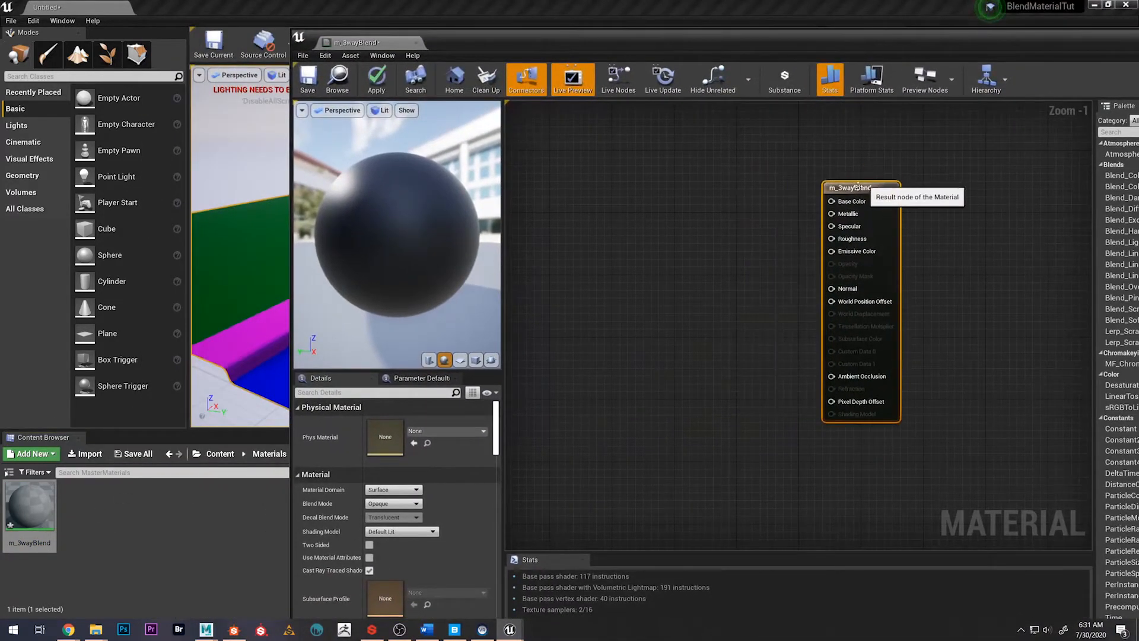
{"action": "left_click_drag", "start_coordinate": [466, 44], "coordinate": [611, 64]}
Add the roadWithSidewalk_albedo texture to the m_3wayBlend graph and connect its RGB output to Base Color
{"action": "left_click", "coordinate": [269, 453]}
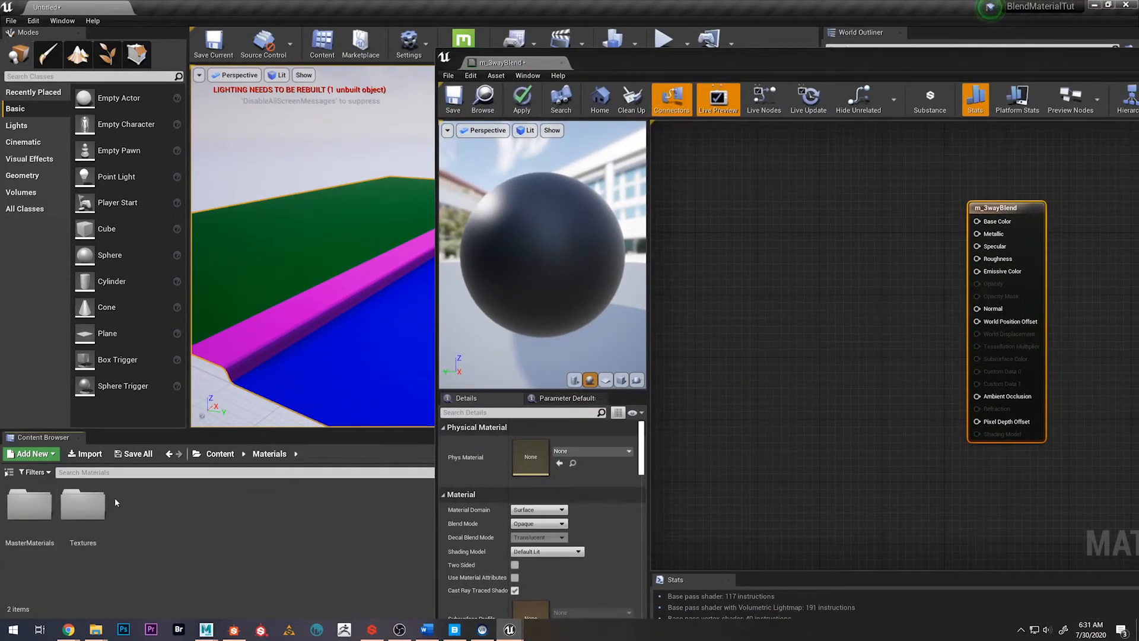
{"action": "double_click", "coordinate": [92, 504]}
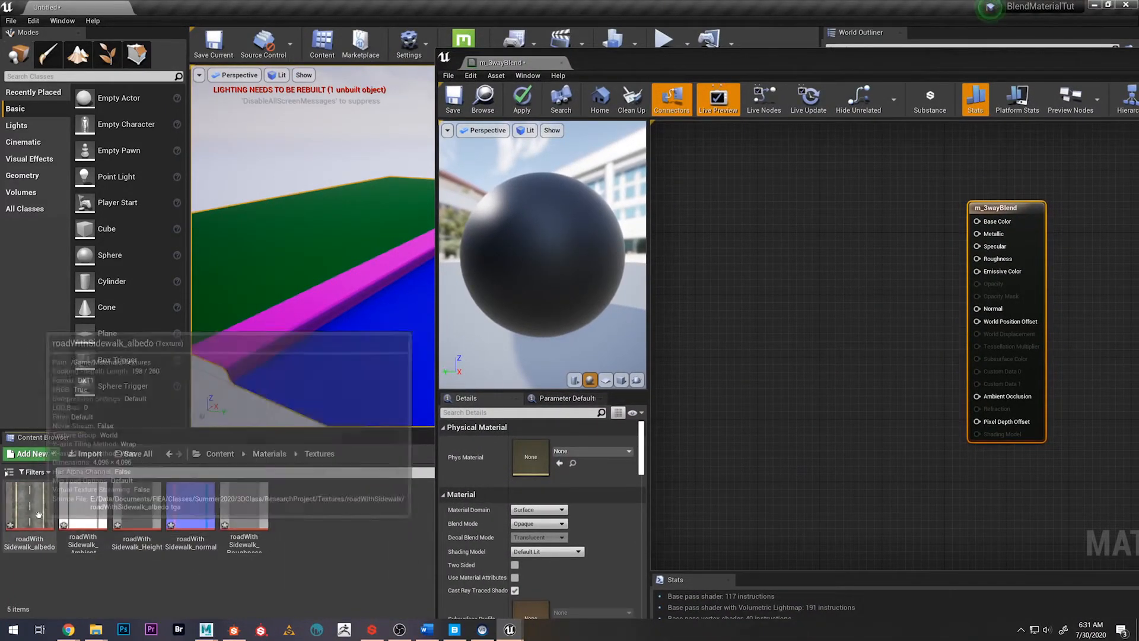
{"action": "left_click_drag", "start_coordinate": [38, 514], "coordinate": [725, 204]}
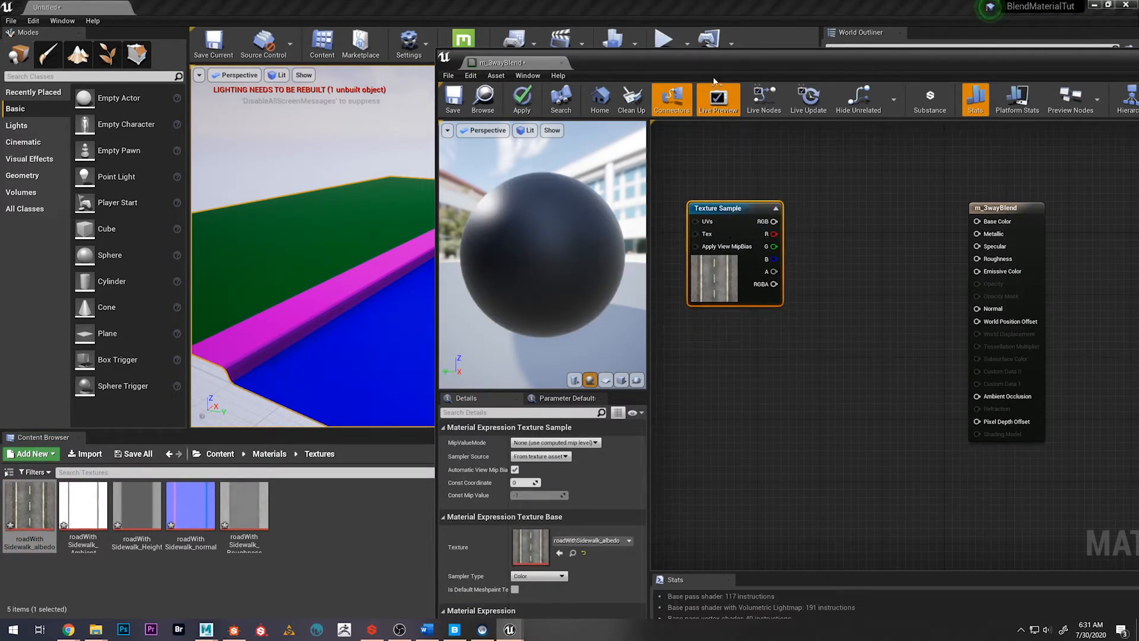
{"action": "left_click_drag", "start_coordinate": [689, 62], "coordinate": [751, 65]}
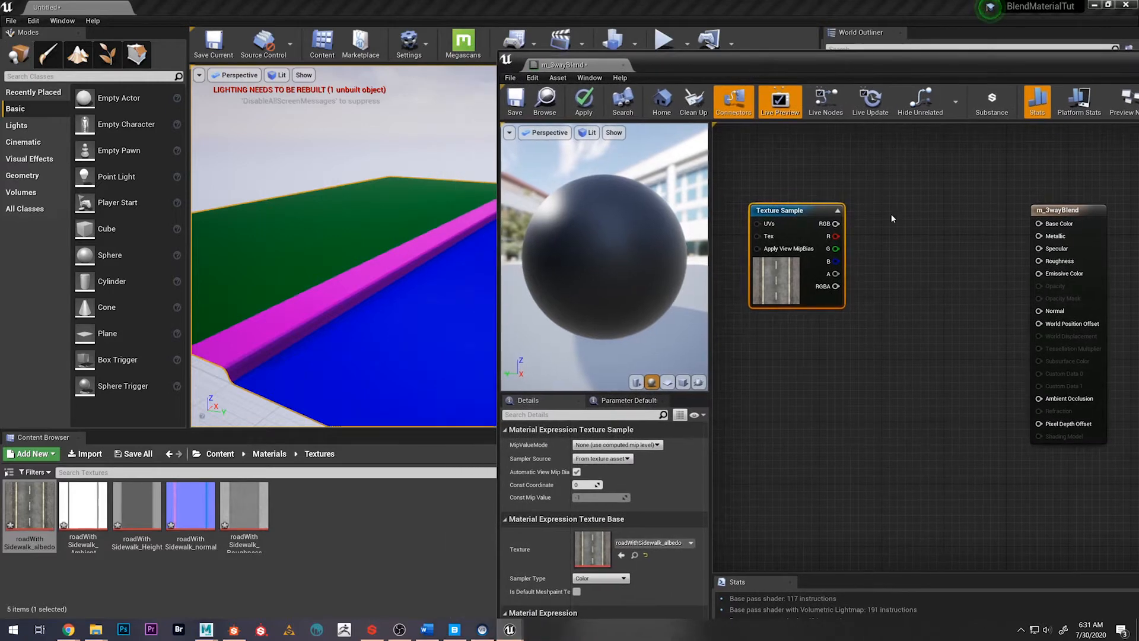
{"action": "left_click_drag", "start_coordinate": [835, 224], "coordinate": [1038, 223]}
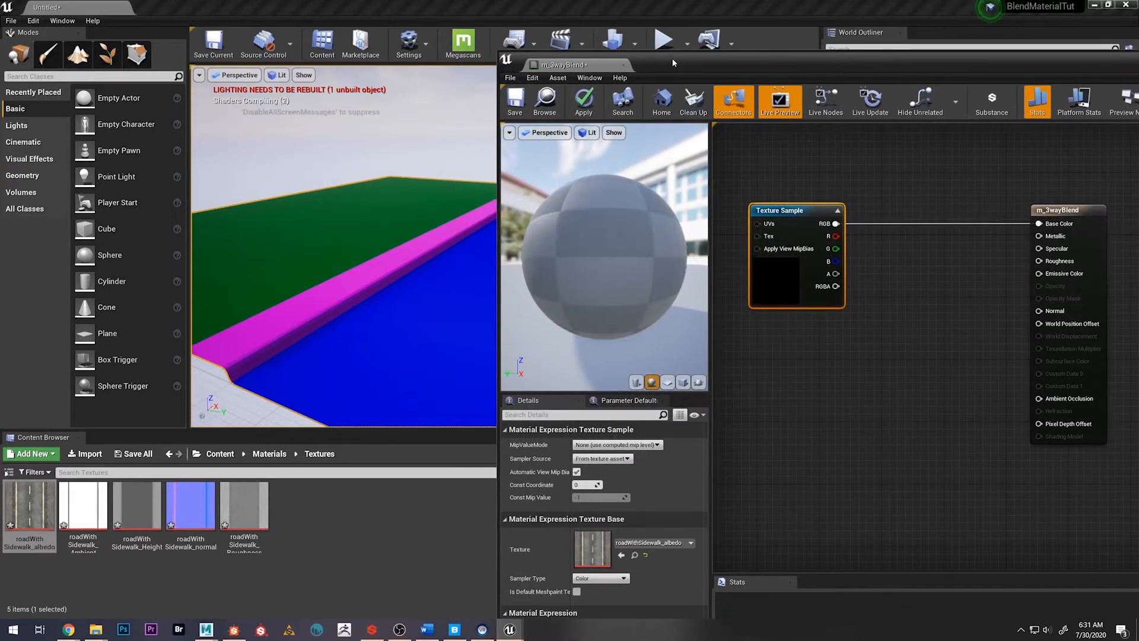
Return to the MasterMaterials folder and save the m_3wayBlend material
{"action": "left_click_drag", "start_coordinate": [672, 58], "coordinate": [842, 86]}
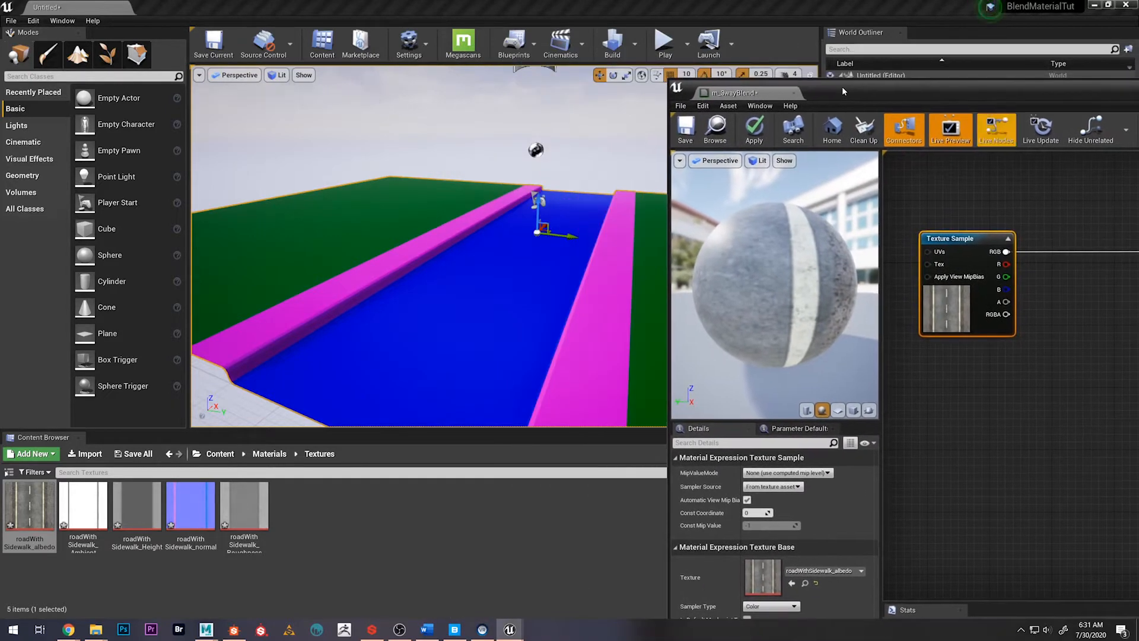
{"action": "left_click", "coordinate": [361, 515]}
{"action": "left_click", "coordinate": [269, 453]}
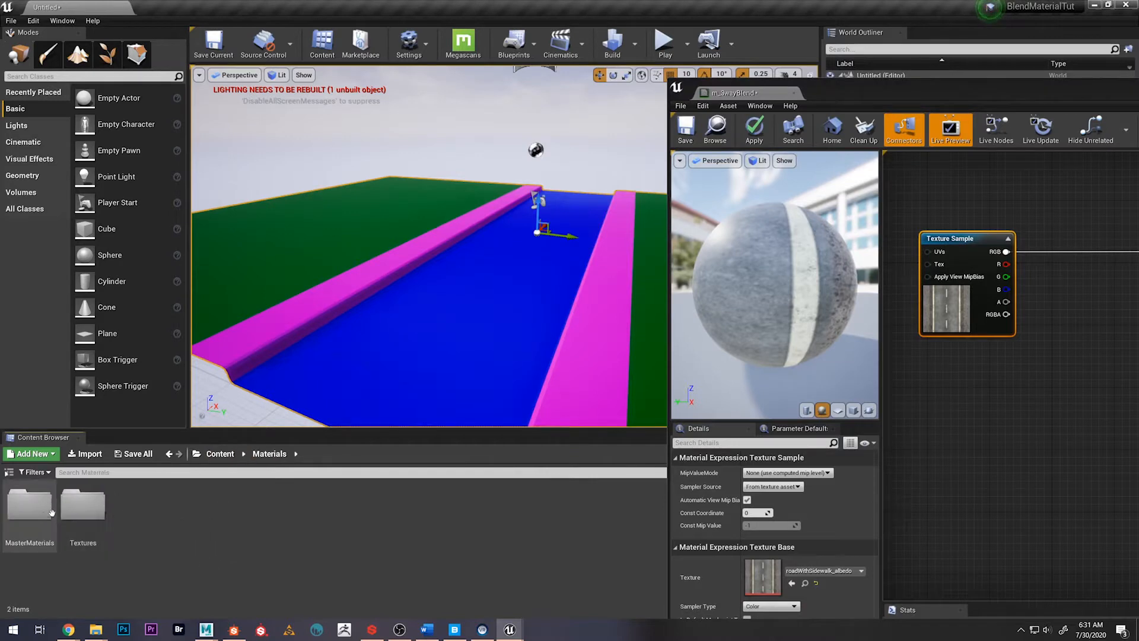
{"action": "double_click", "coordinate": [29, 513]}
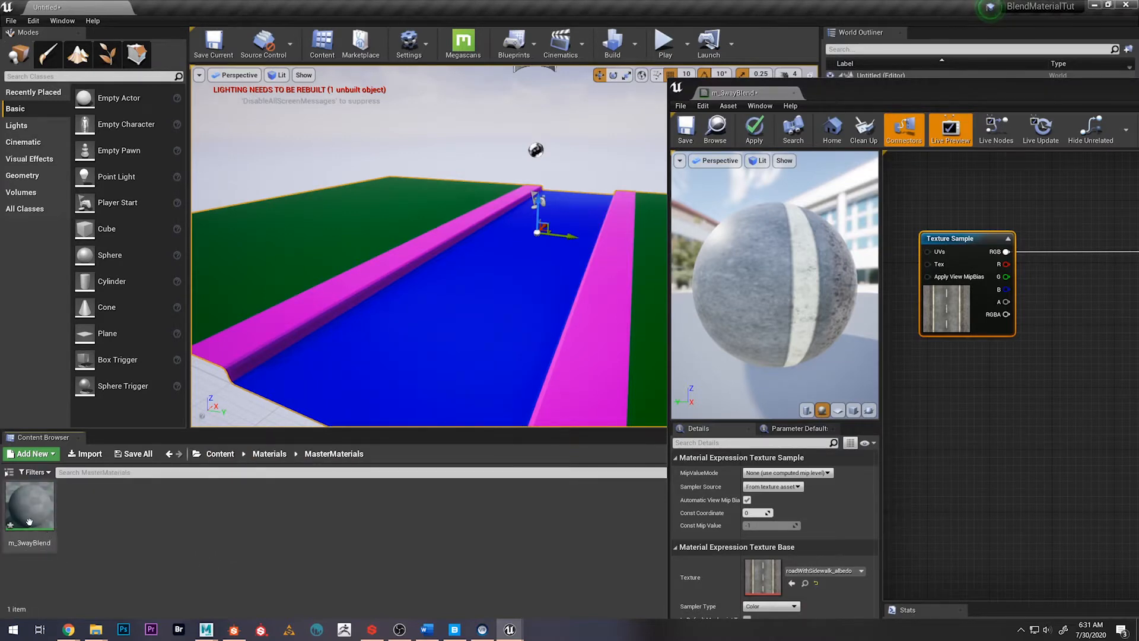
{"action": "left_click", "coordinate": [688, 130]}
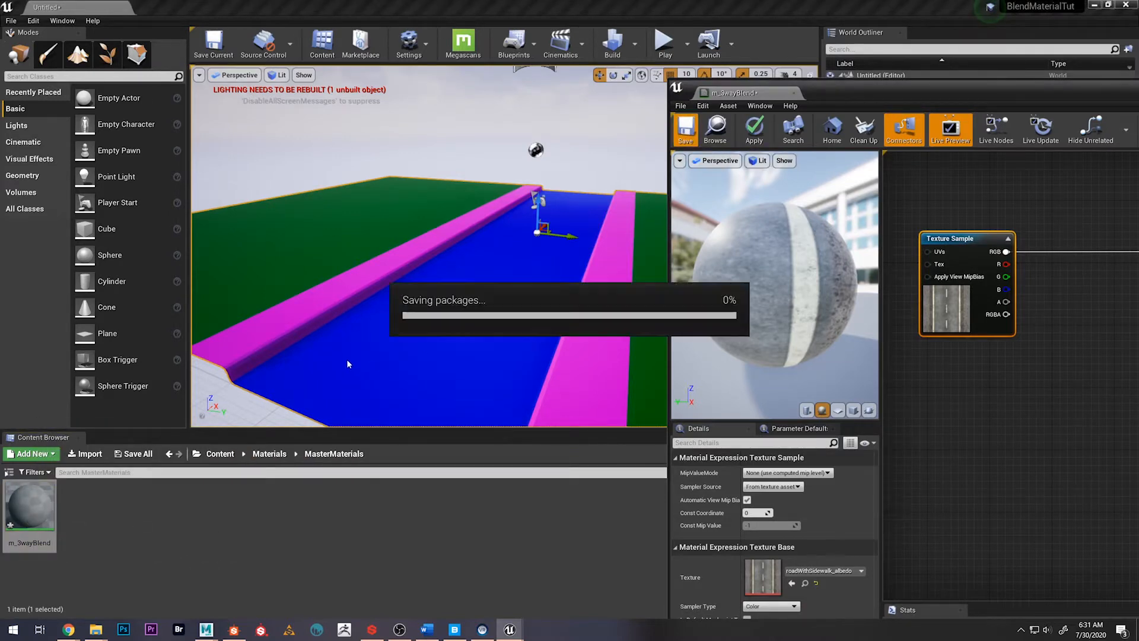
Create a material instance of m_3wayBlend named mi_road
{"action": "right_click", "coordinate": [29, 507]}
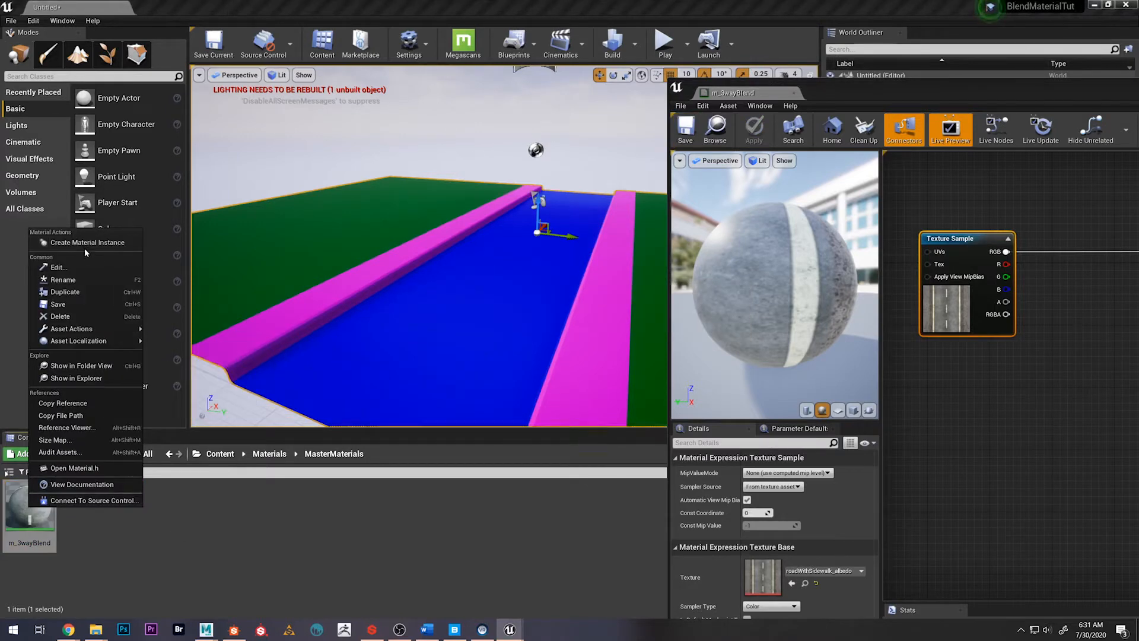
{"action": "left_click", "coordinate": [84, 243]}
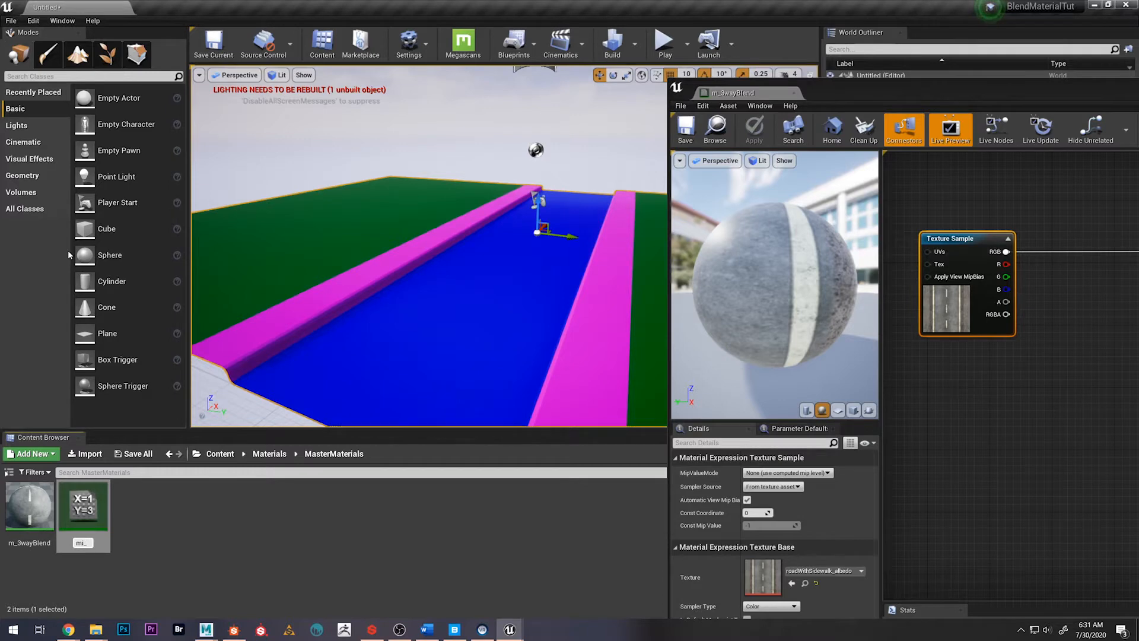
{"action": "key", "text": "Return"}
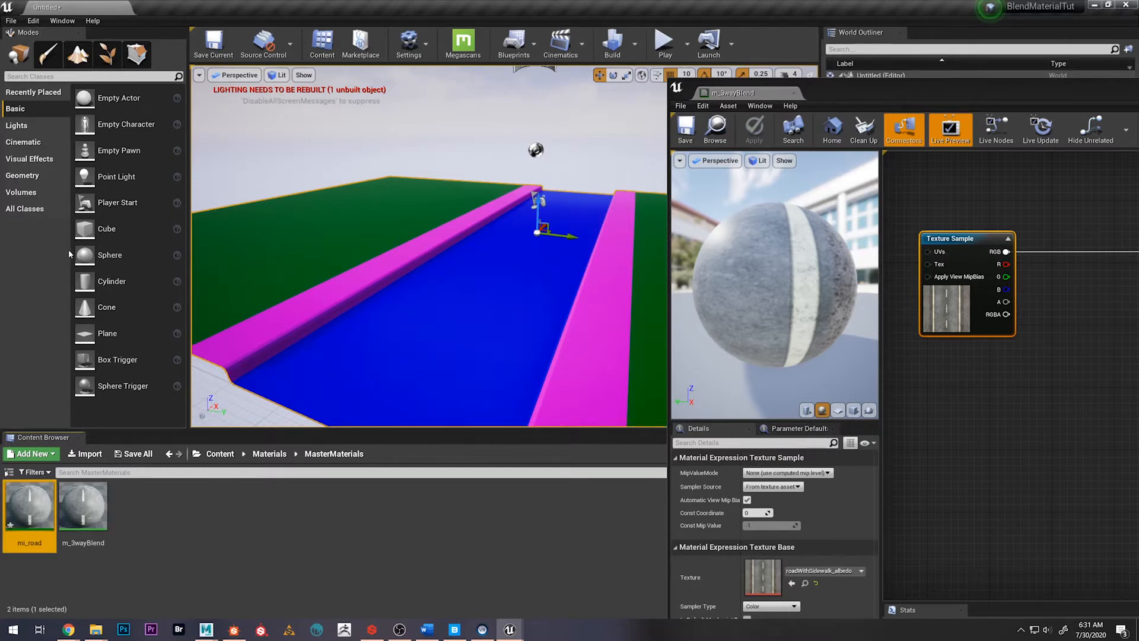
Show the folder tree, move mi_road from MasterMaterials into the Materials folder, and open that folder
{"action": "left_click", "coordinate": [8, 472]}
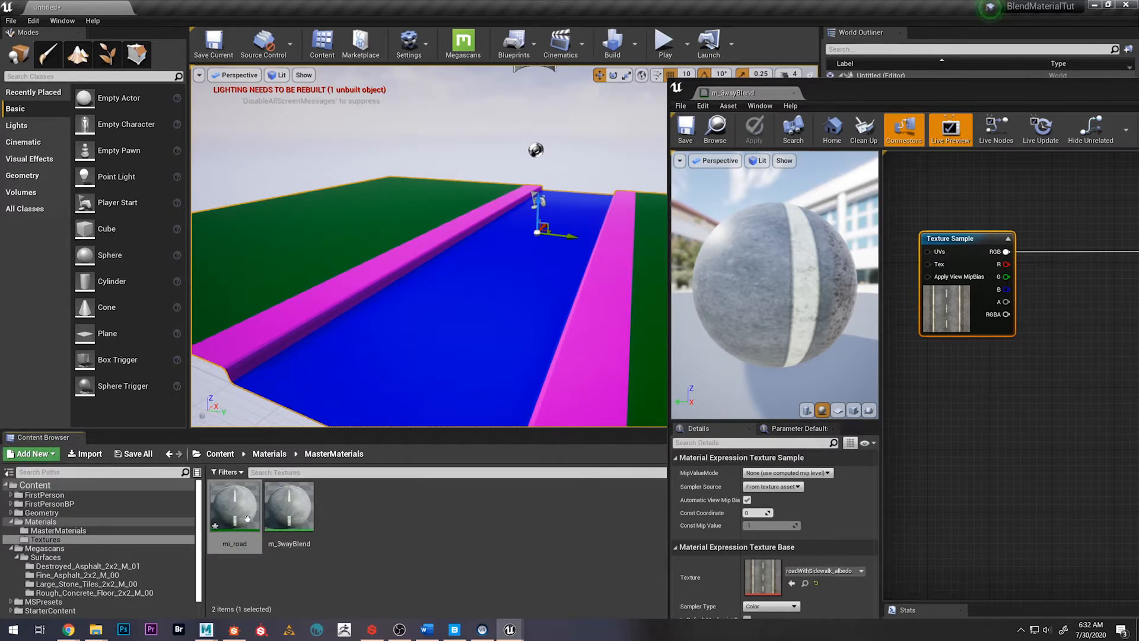
{"action": "left_click_drag", "start_coordinate": [247, 519], "coordinate": [72, 522]}
{"action": "left_click", "coordinate": [95, 545]}
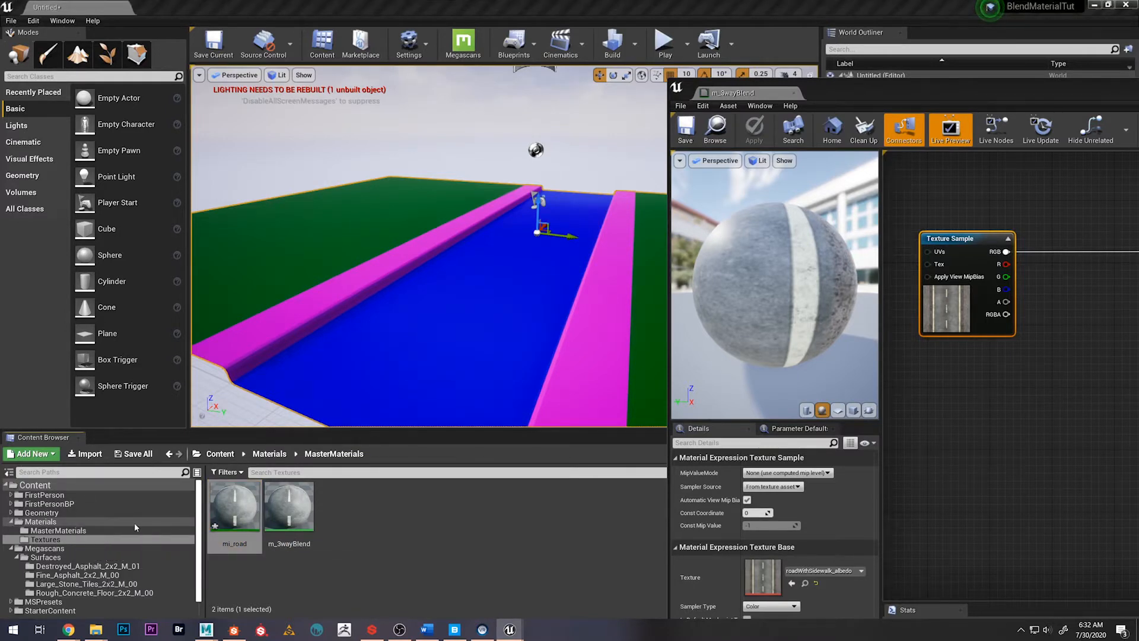
{"action": "left_click", "coordinate": [278, 458]}
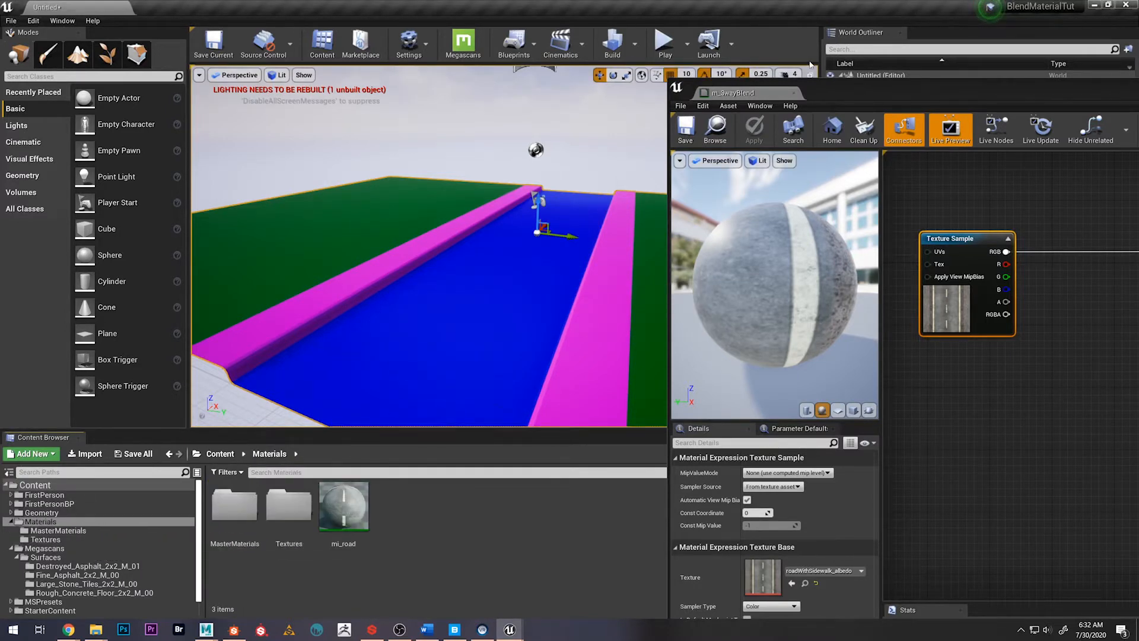
Put the material editor window away and assign mi_road to material Element 0 of the selected roadMesh
{"action": "left_click_drag", "start_coordinate": [839, 95], "coordinate": [178, 95]}
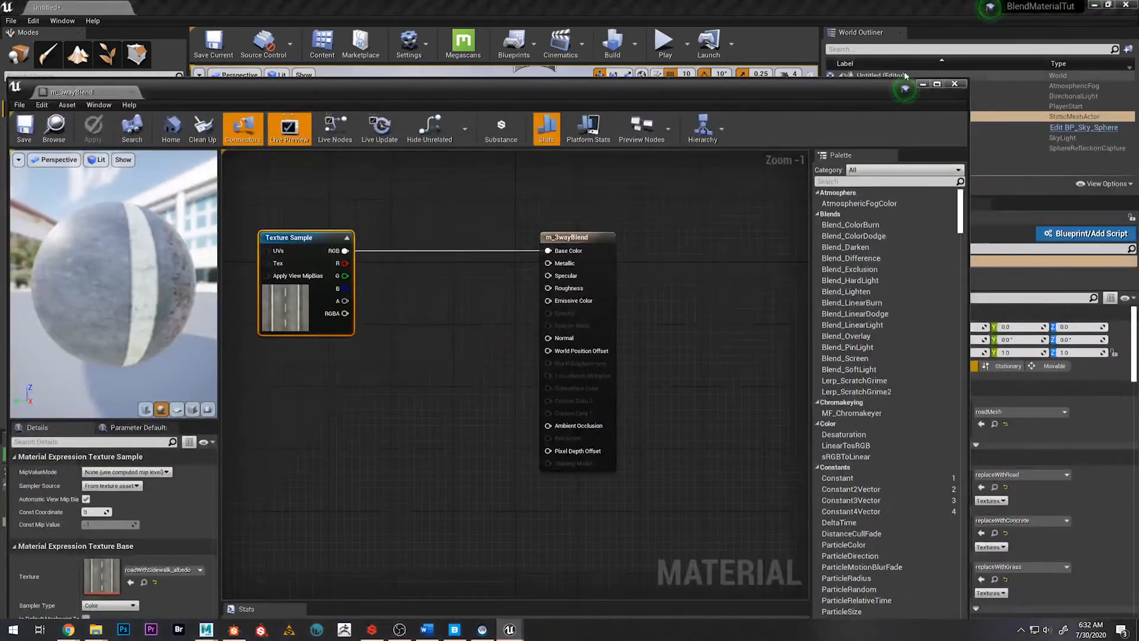
{"action": "left_click", "coordinate": [922, 83]}
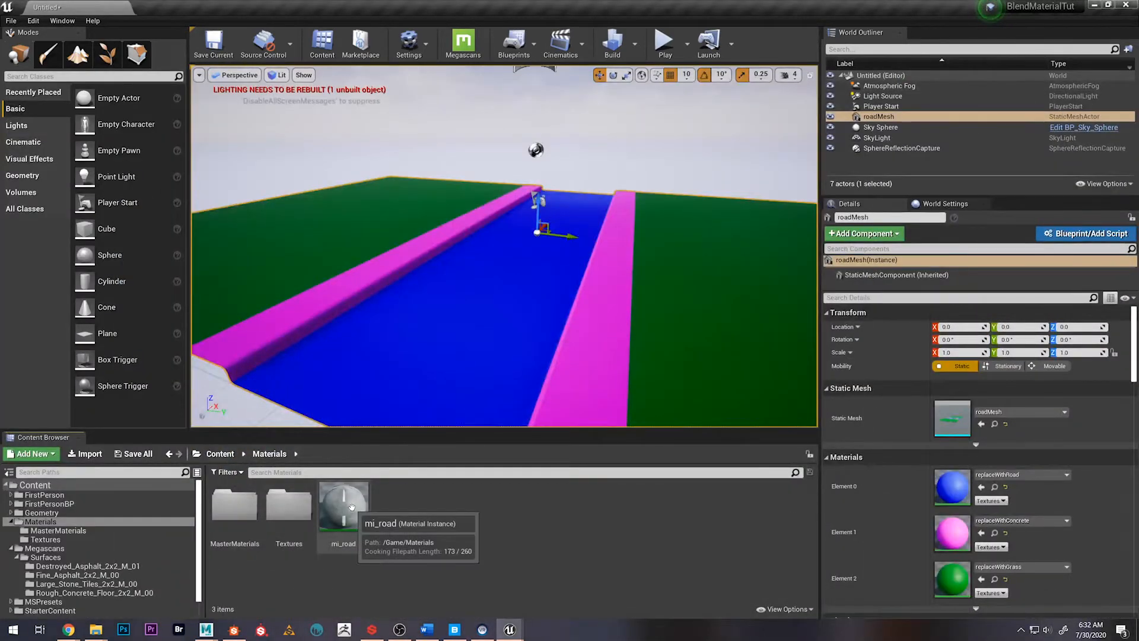
{"action": "left_click_drag", "start_coordinate": [343, 508], "coordinate": [952, 488]}
{"action": "mouse_move", "coordinate": [504, 246]}
{"action": "right_mouse_down"}
{"action": "mouse_move", "coordinate": [498, 302]}
{"action": "mouse_move", "coordinate": [501, 261]}
{"action": "mouse_move", "coordinate": [513, 267]}
{"action": "mouse_move", "coordinate": [504, 280]}
{"action": "mouse_move", "coordinate": [528, 282]}
{"action": "mouse_move", "coordinate": [516, 290]}
{"action": "mouse_move", "coordinate": [516, 252]}
{"action": "right_mouse_up"}
Open the MasterMaterials folder, return to the m_3wayBlend graph, and disconnect the road texture from Base Color
{"action": "double_click", "coordinate": [234, 505]}
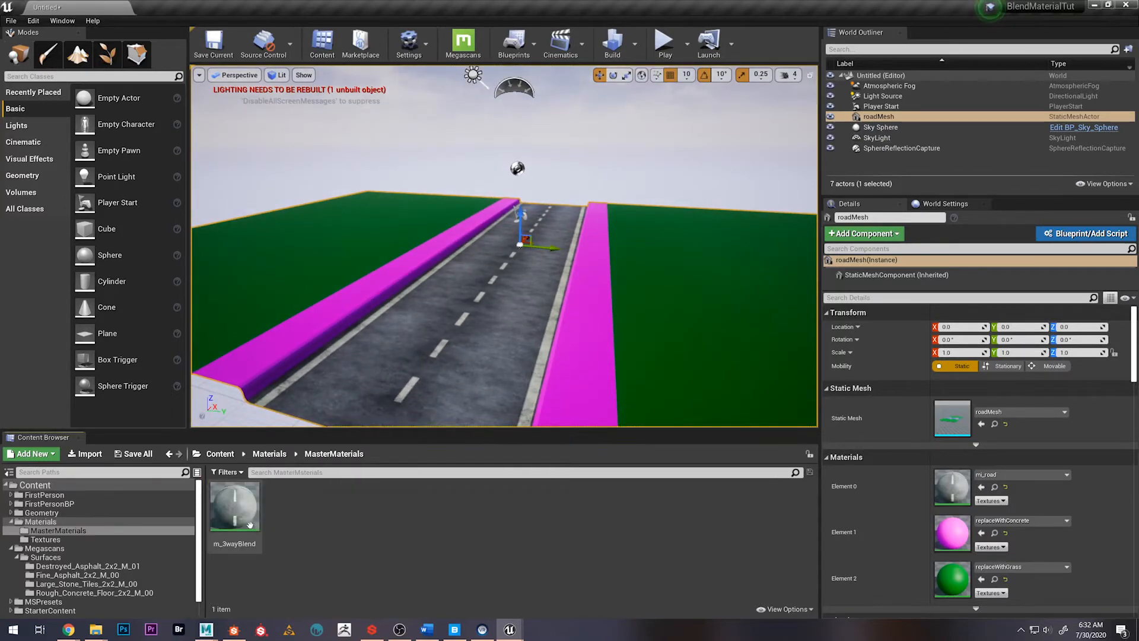
{"action": "mouse_move", "coordinate": [522, 626]}
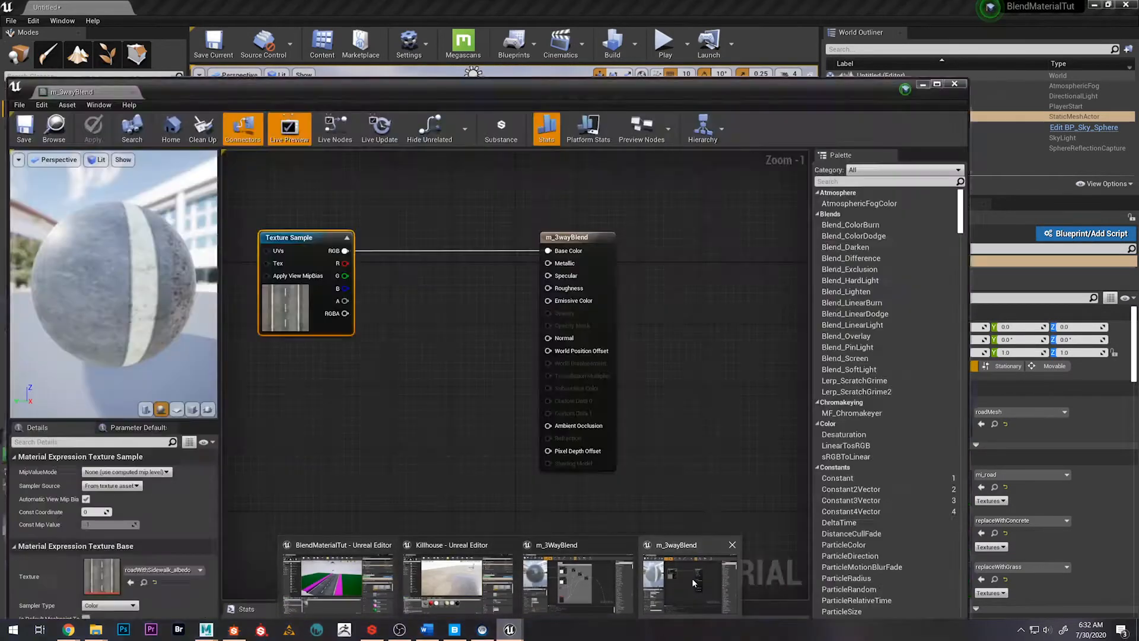
{"action": "left_click", "coordinate": [689, 579]}
{"action": "left_click_drag", "start_coordinate": [404, 88], "coordinate": [619, 45]}
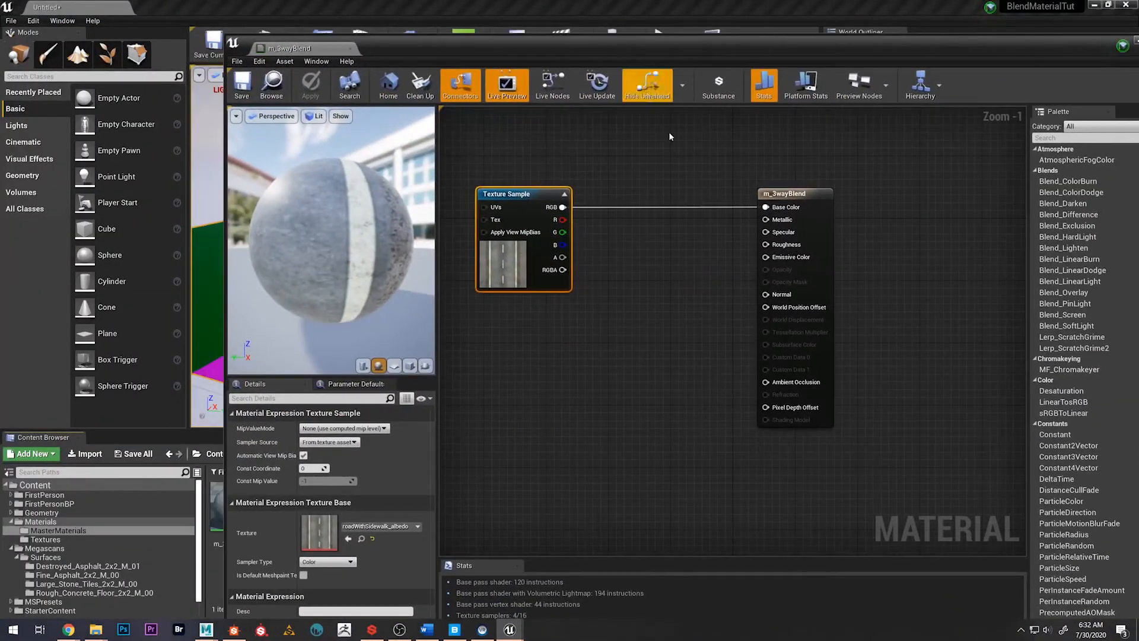
{"action": "left_click", "coordinate": [612, 207], "text": "alt"}
{"action": "right_click_drag", "start_coordinate": [632, 273], "coordinate": [773, 251]}
Add the sinobcga_4K_Albedo texture from the Megascans Destroyed_Asphalt_2x2_M_01 folder to the m_3wayBlend graph, below the road texture
{"action": "left_click_drag", "start_coordinate": [622, 54], "coordinate": [869, 97]}
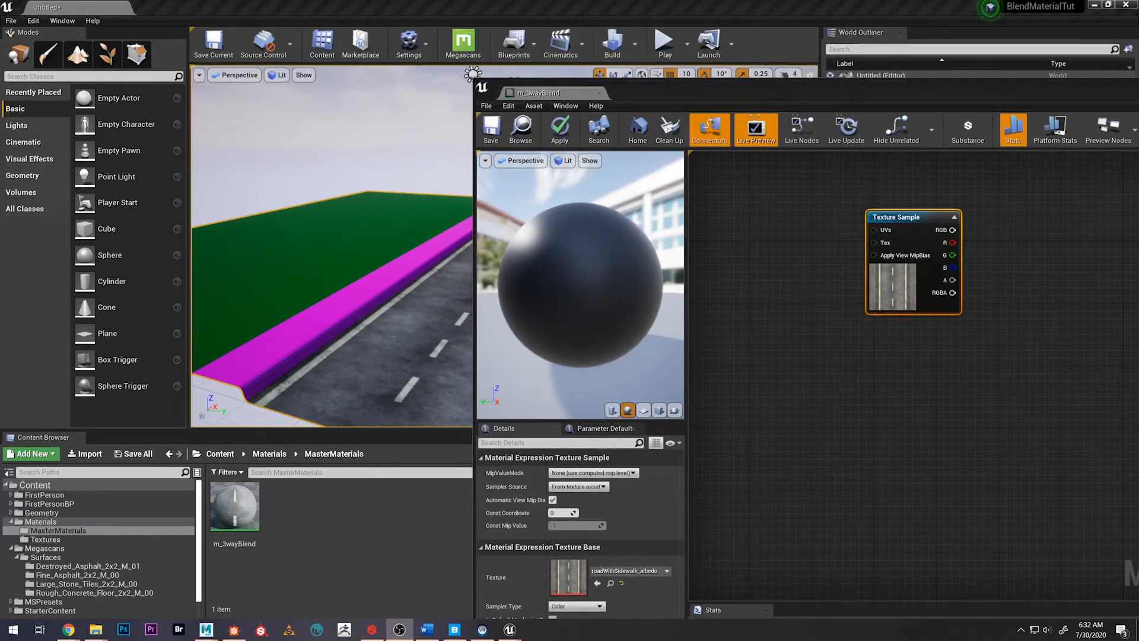
{"action": "left_click_drag", "start_coordinate": [698, 78], "coordinate": [726, 77]}
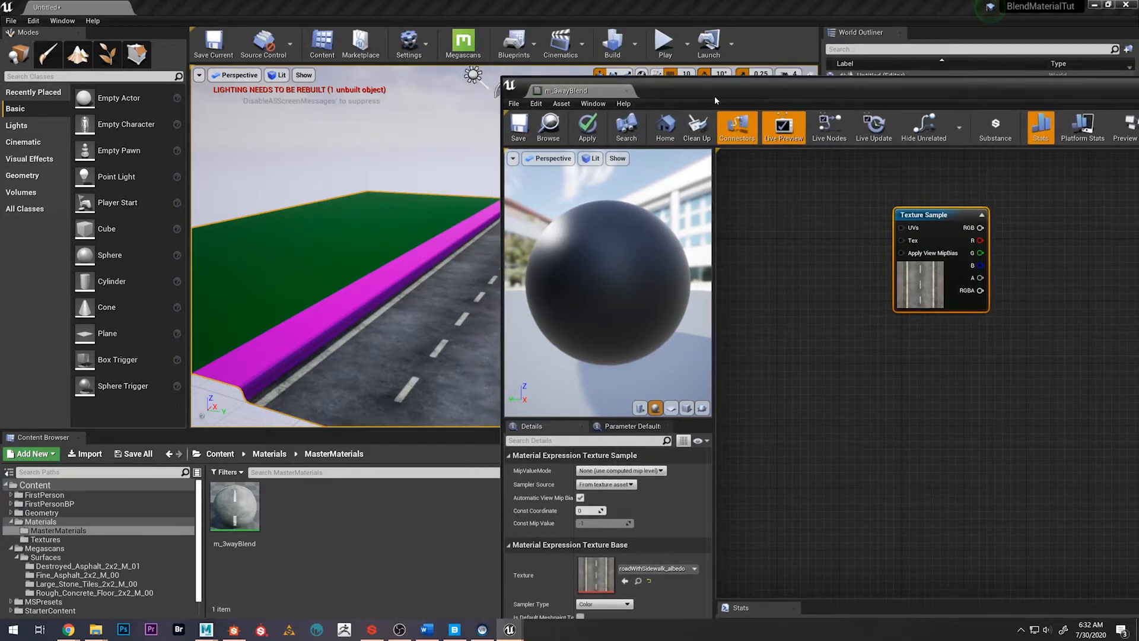
{"action": "left_click", "coordinate": [270, 453]}
{"action": "left_click", "coordinate": [220, 453]}
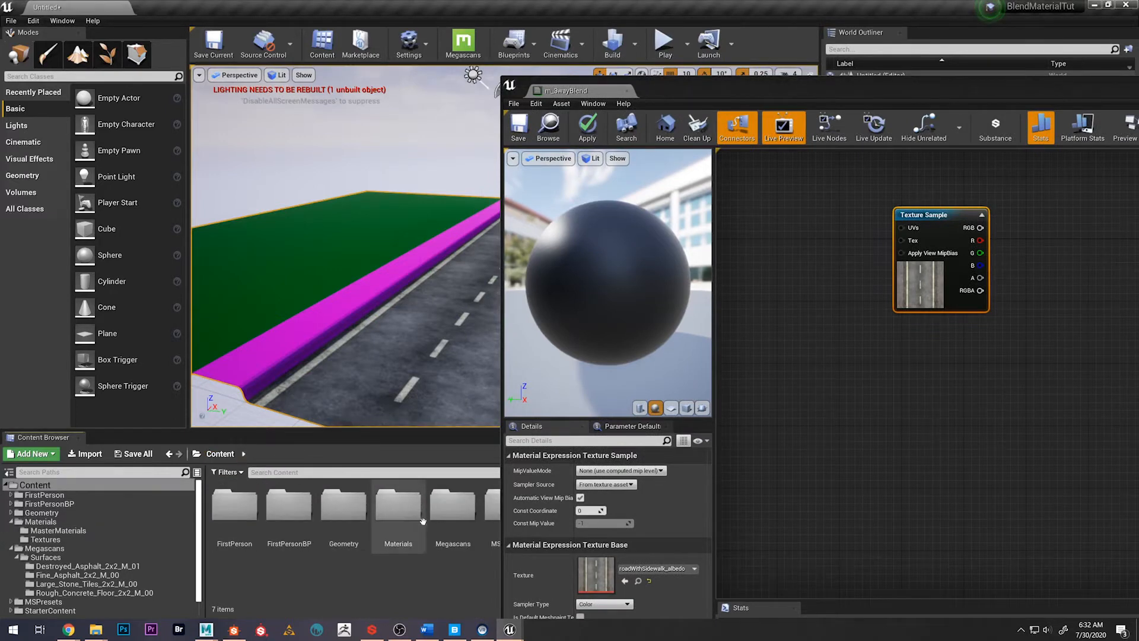
{"action": "double_click", "coordinate": [455, 504]}
{"action": "double_click", "coordinate": [235, 505]}
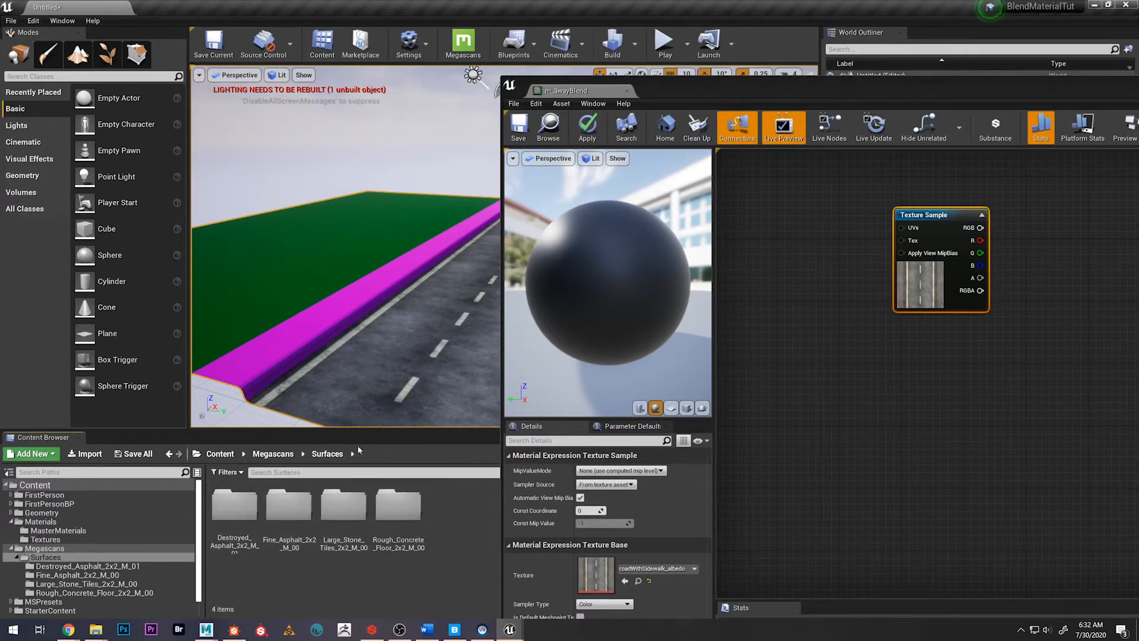
{"action": "double_click", "coordinate": [234, 505]}
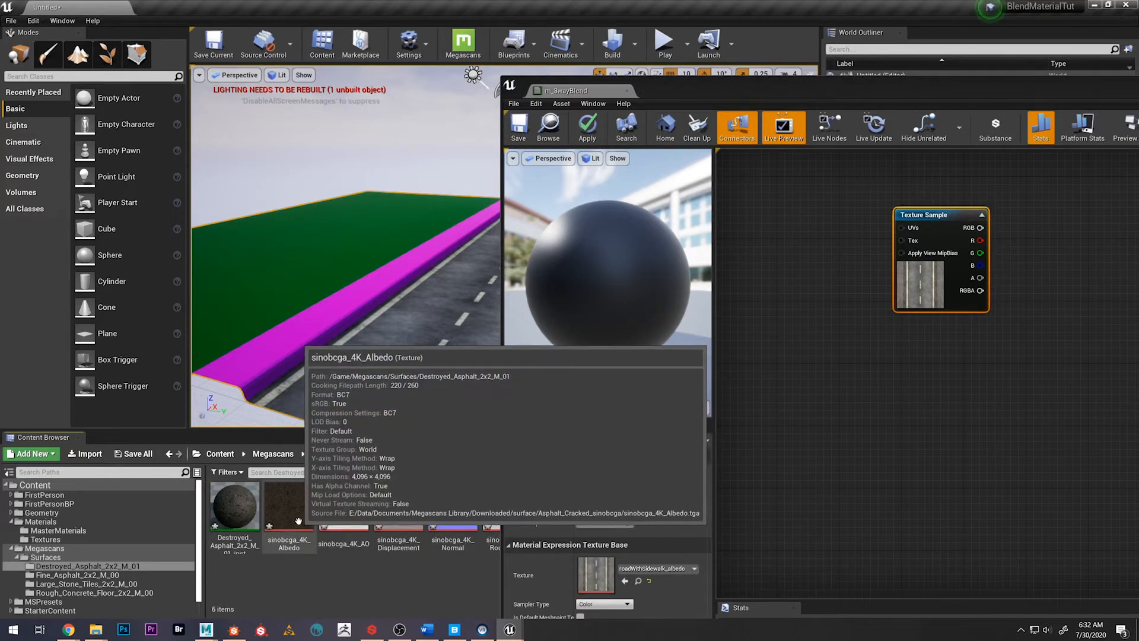
{"action": "left_click_drag", "start_coordinate": [293, 511], "coordinate": [913, 398]}
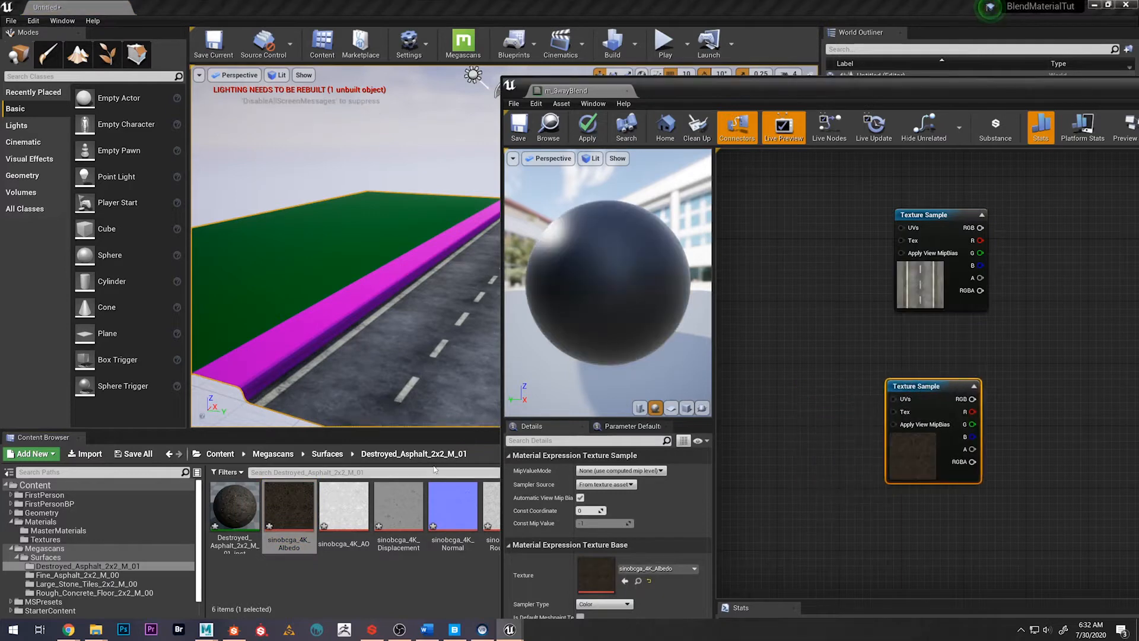
Add the tkjlddjcw_4K_Albedo texture from the Fine_Asphalt_2x2_M_00 folder and place its node between the other two Texture Samples
{"action": "left_click", "coordinate": [326, 454]}
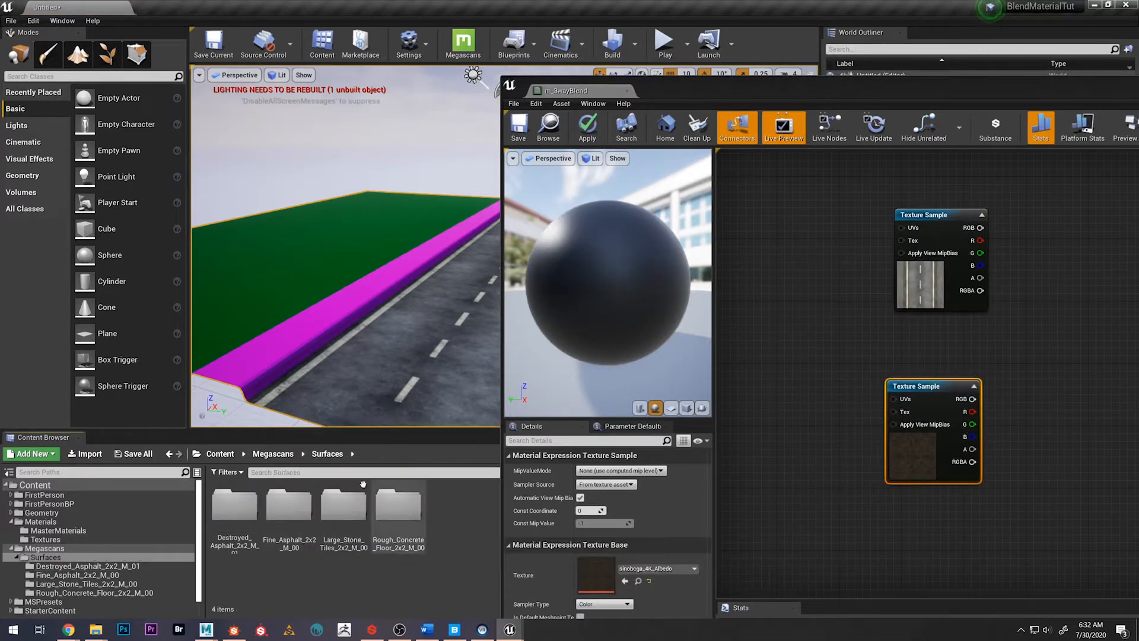
{"action": "double_click", "coordinate": [288, 509]}
{"action": "left_click_drag", "start_coordinate": [289, 509], "coordinate": [996, 292]}
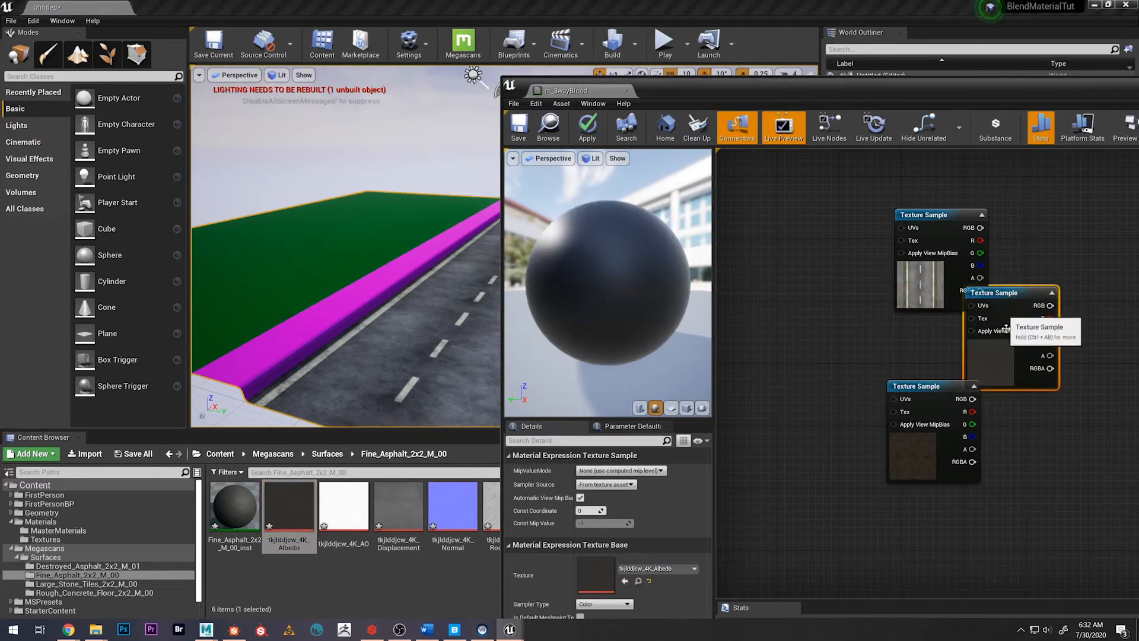
{"action": "right_click_drag", "start_coordinate": [878, 306], "coordinate": [691, 347]}
{"action": "left_click_drag", "start_coordinate": [819, 335], "coordinate": [761, 335]}
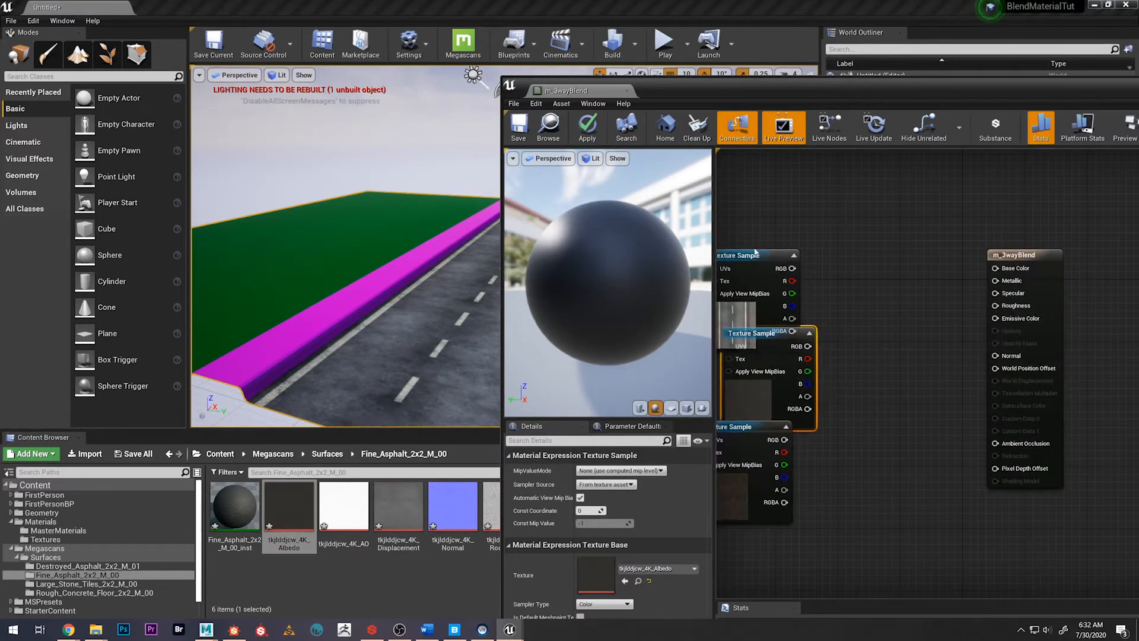
{"action": "left_click_drag", "start_coordinate": [752, 255], "coordinate": [748, 196]}
{"action": "left_click_drag", "start_coordinate": [755, 337], "coordinate": [734, 313]}
Connect the fine asphalt texture's RGB output to Base Color, save the material, and inspect the road surface
{"action": "right_click_drag", "start_coordinate": [859, 374], "coordinate": [942, 350]}
{"action": "left_click_drag", "start_coordinate": [821, 287], "coordinate": [1091, 246]}
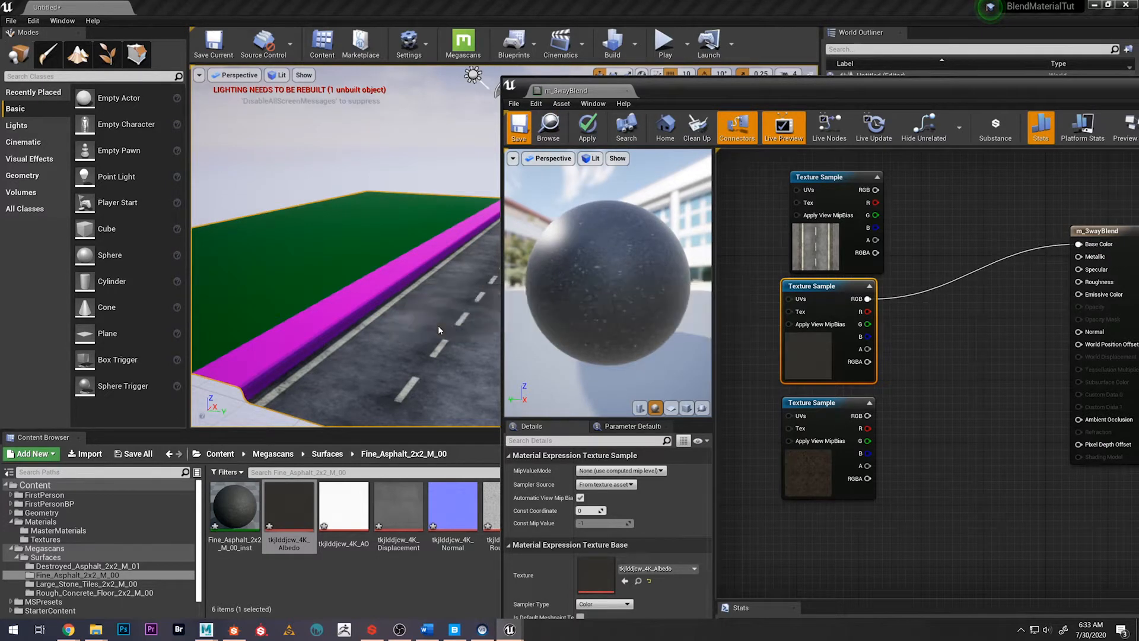
{"action": "mouse_move", "coordinate": [433, 321]}
{"action": "right_mouse_down"}
{"action": "mouse_move", "coordinate": [468, 325]}
{"action": "mouse_move", "coordinate": [475, 362]}
{"action": "mouse_move", "coordinate": [442, 359]}
{"action": "mouse_move", "coordinate": [440, 314]}
{"action": "right_mouse_up"}
{"action": "key", "text": "w"}
{"action": "key", "text": "s"}
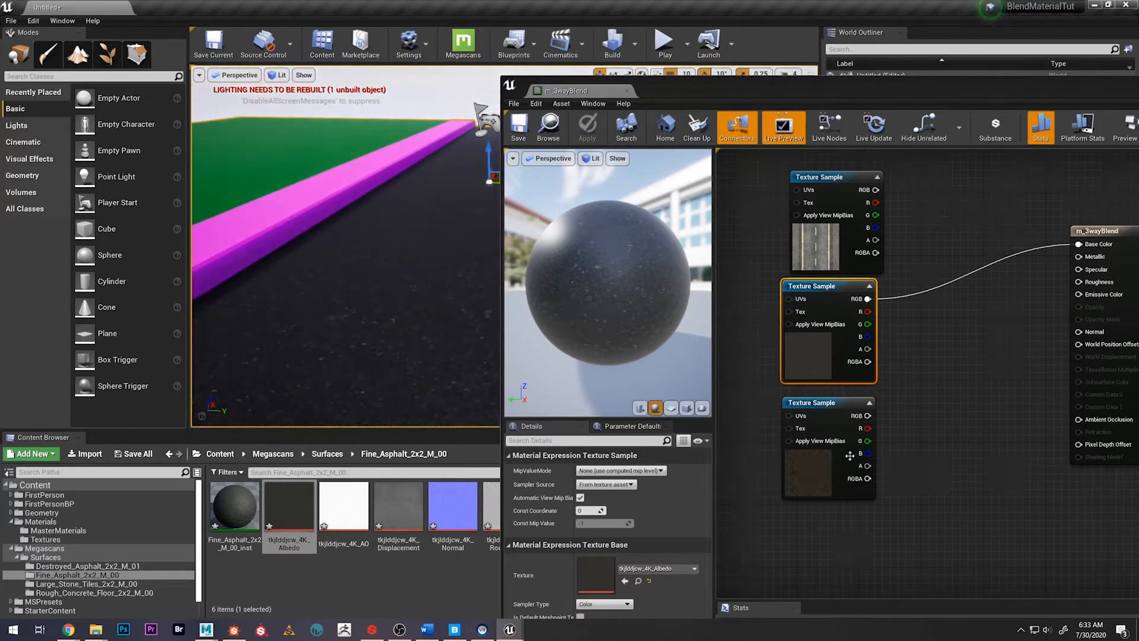
Connect the destroyed asphalt texture's RGB output to Base Color, save the material, and check it on the road
{"action": "left_click_drag", "start_coordinate": [858, 415], "coordinate": [1079, 244]}
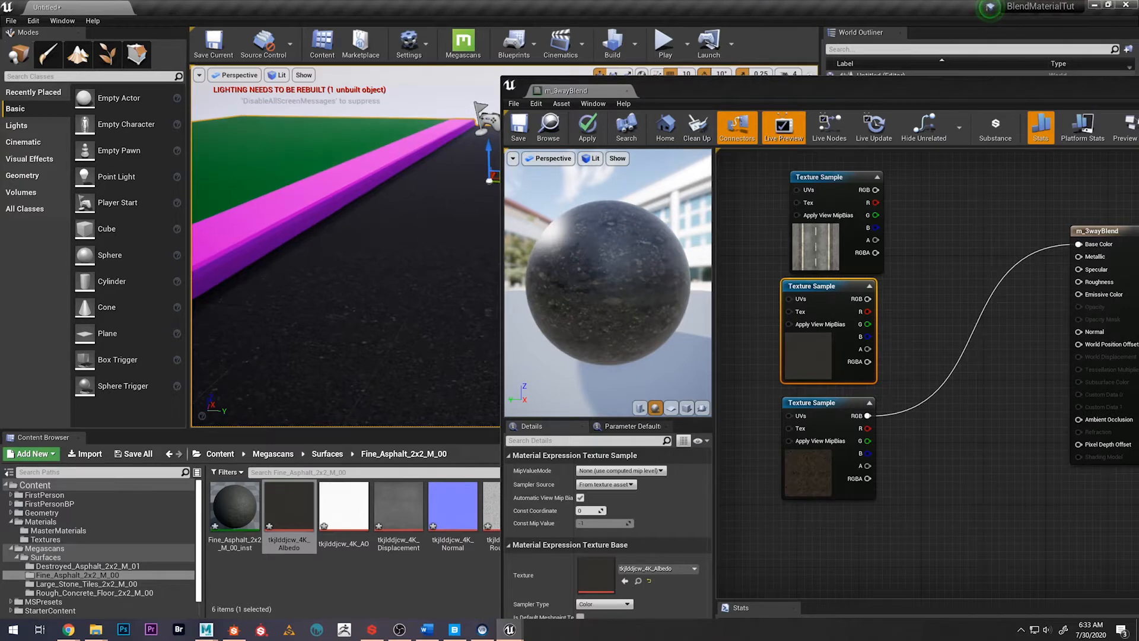
{"action": "right_click_drag", "start_coordinate": [415, 250], "coordinate": [417, 268]}
{"action": "left_click", "coordinate": [519, 138]}
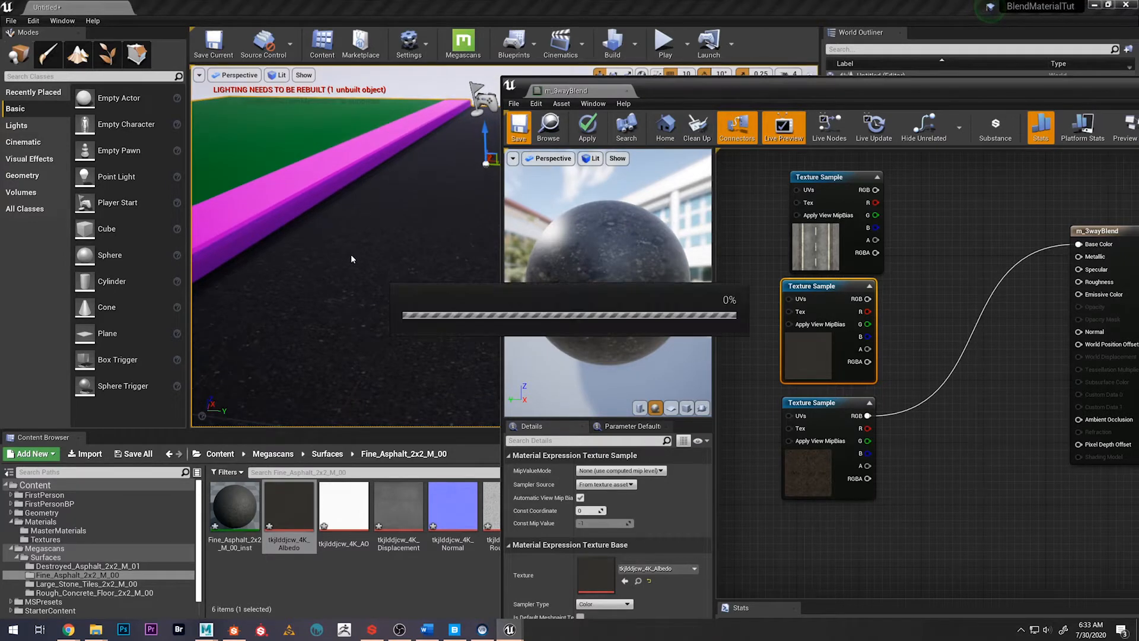
{"action": "mouse_move", "coordinate": [402, 272]}
{"action": "right_mouse_down"}
{"action": "mouse_move", "coordinate": [403, 297]}
{"action": "mouse_move", "coordinate": [418, 268]}
{"action": "mouse_move", "coordinate": [402, 254]}
{"action": "right_mouse_up"}
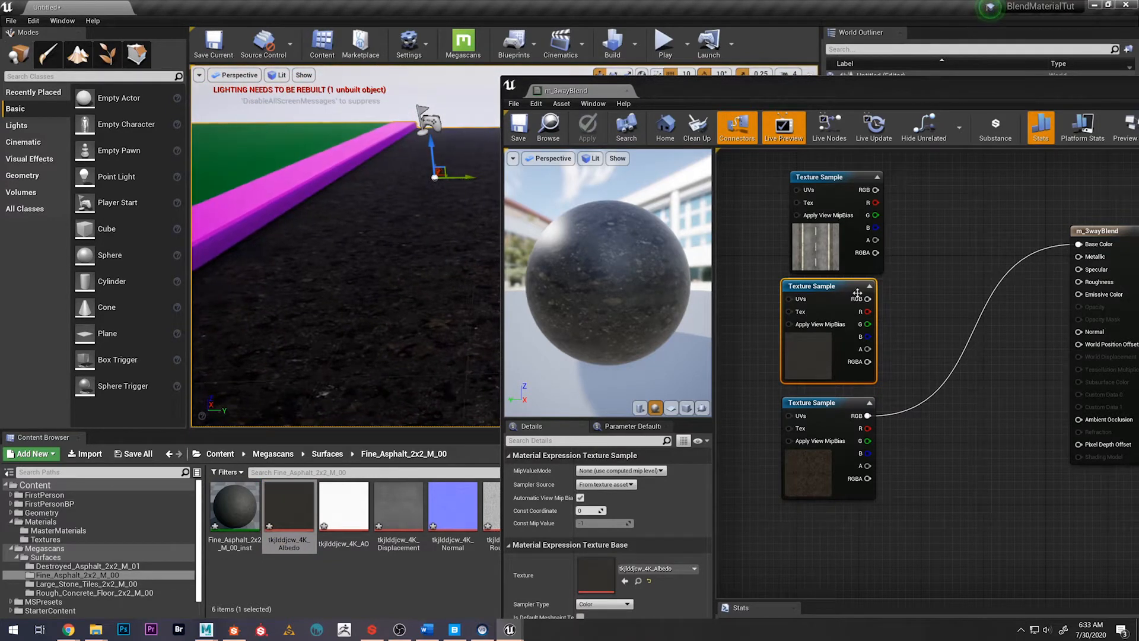
Replace the destroyed asphalt connection to Base Color with the road texture's RGB output and save the material
{"action": "left_click_drag", "start_coordinate": [799, 286], "coordinate": [807, 286]}
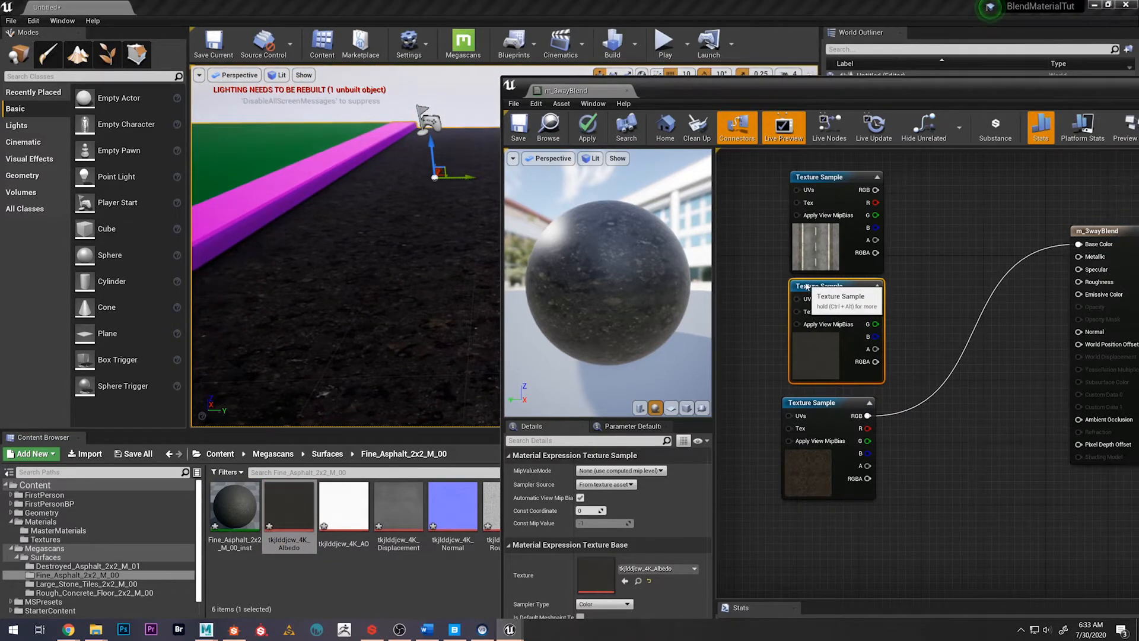
{"action": "left_click", "coordinate": [1006, 272]}
{"action": "left_click", "coordinate": [1013, 271], "text": "alt"}
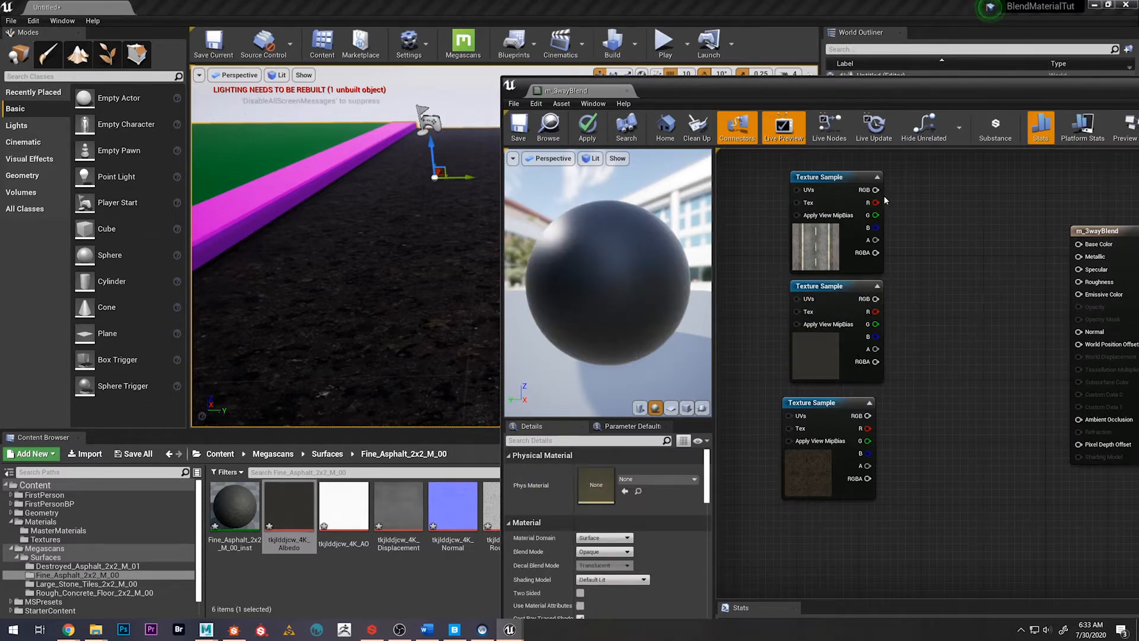
{"action": "left_click_drag", "start_coordinate": [876, 190], "coordinate": [1090, 243]}
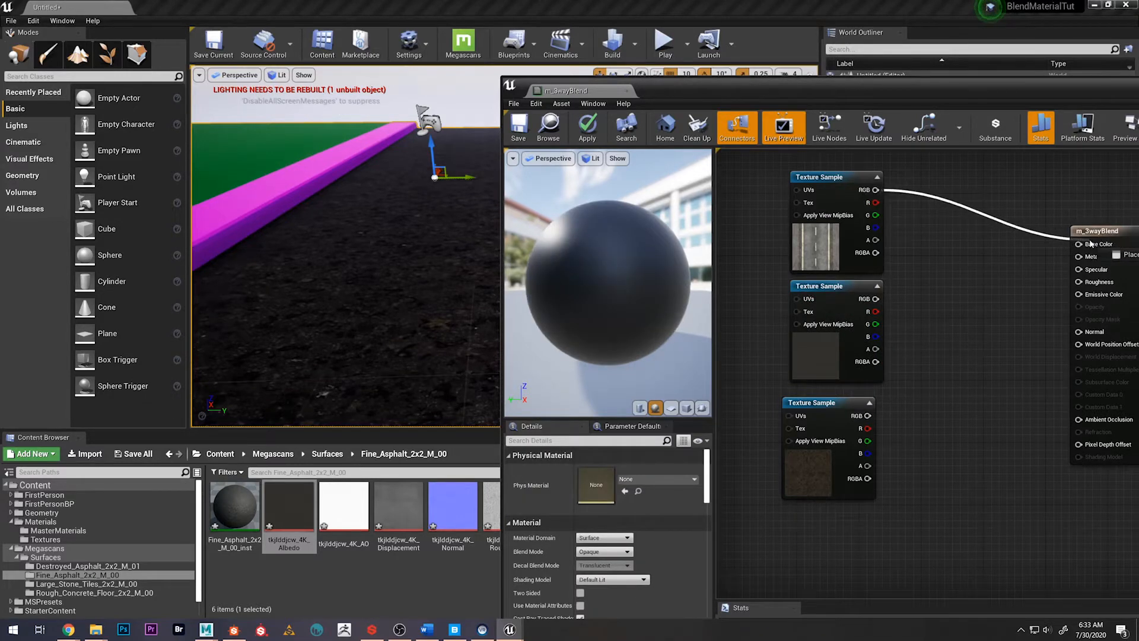
{"action": "left_click", "coordinate": [519, 126]}
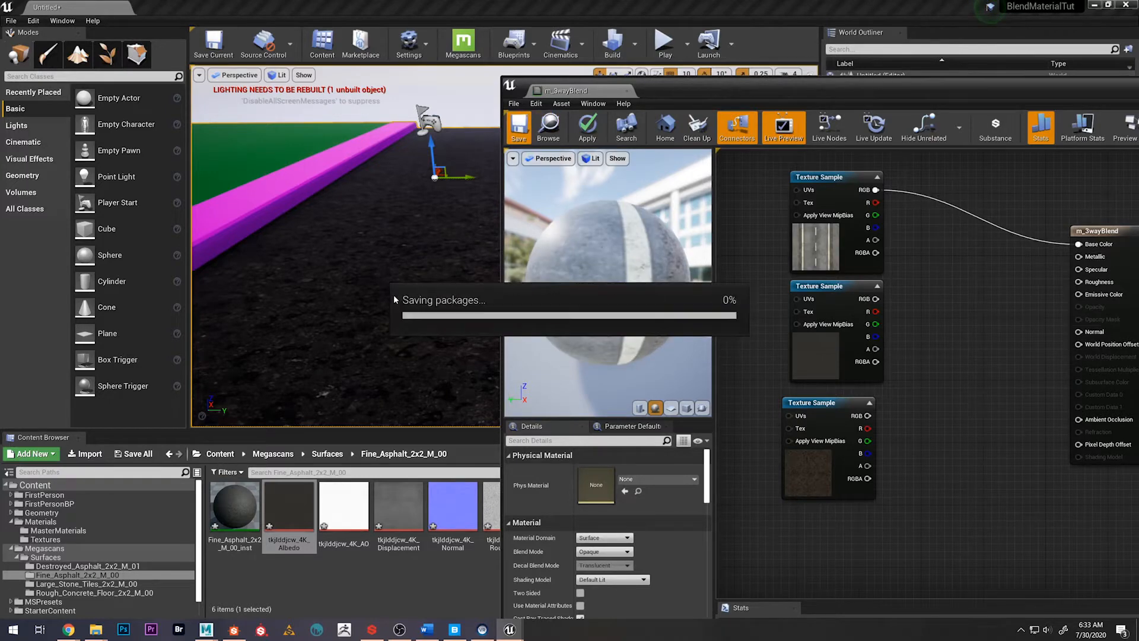
Disconnect the road texture from Base Color and align the three Texture Sample nodes in a column farther from the material node
{"action": "left_click", "coordinate": [921, 196], "text": "alt"}
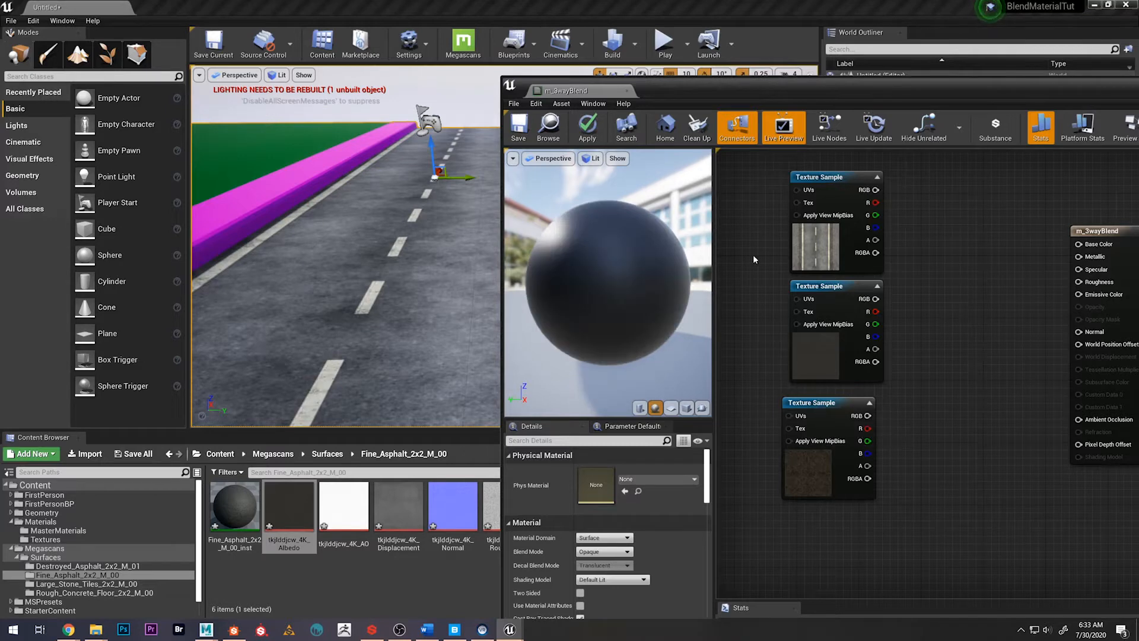
{"action": "left_click_drag", "start_coordinate": [774, 248], "coordinate": [845, 419]}
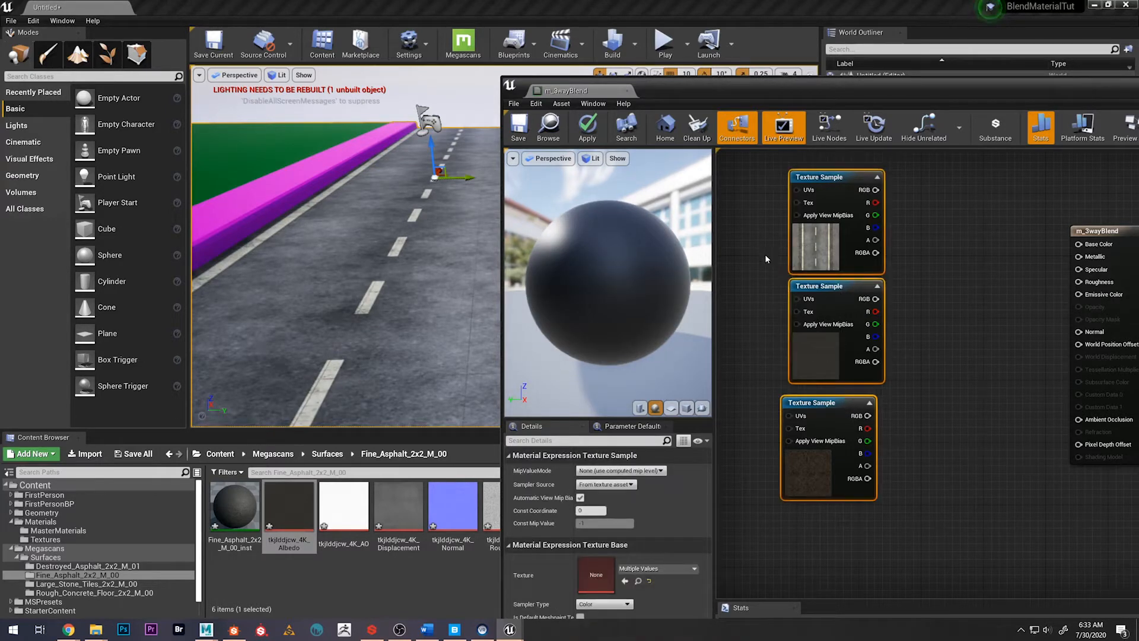
{"action": "key", "text": "shift+d"}
{"action": "right_click_drag", "start_coordinate": [953, 361], "coordinate": [989, 379]}
{"action": "scroll", "coordinate": [973, 366], "scroll_direction": "down", "scroll_amount": 2}
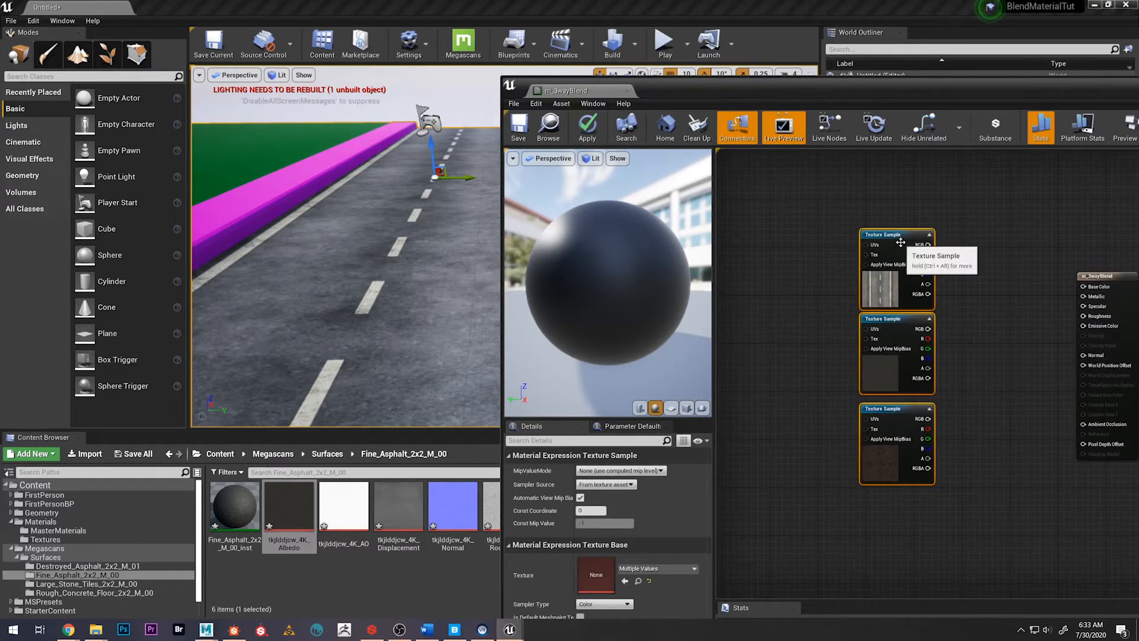
{"action": "left_click_drag", "start_coordinate": [892, 244], "coordinate": [765, 245]}
Maximize the material editor window and add a Vertex Color node beneath the three Texture Samples
{"action": "left_click_drag", "start_coordinate": [766, 91], "coordinate": [428, 0]}
{"action": "right_click_drag", "start_coordinate": [427, 262], "coordinate": [516, 282]}
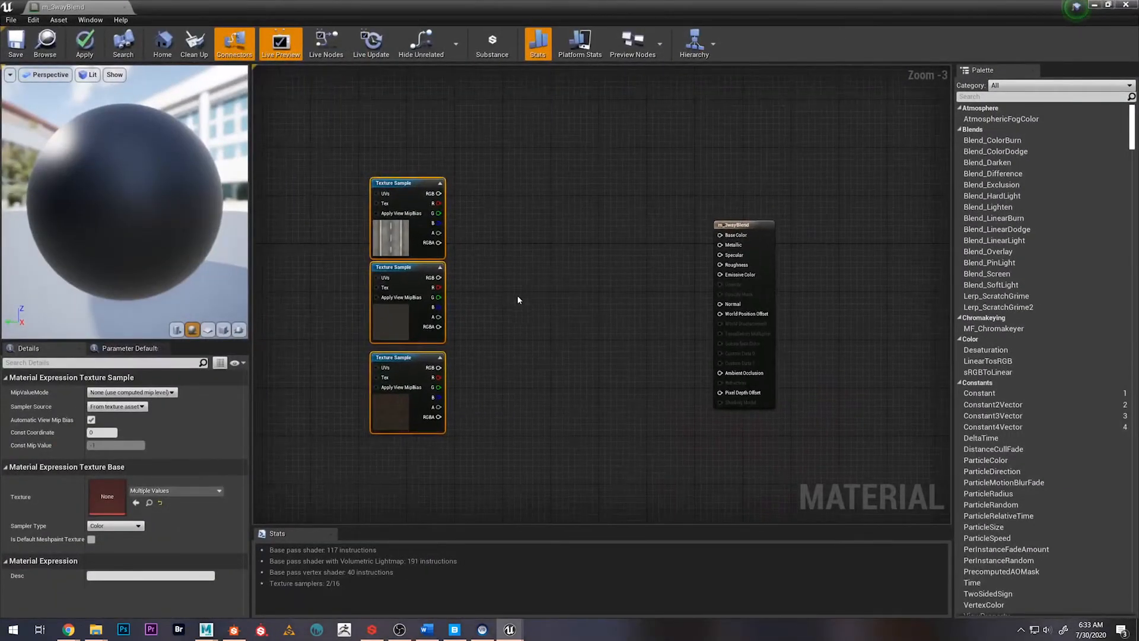
{"action": "left_click", "coordinate": [509, 284]}
{"action": "right_click_drag", "start_coordinate": [383, 294], "coordinate": [459, 176]}
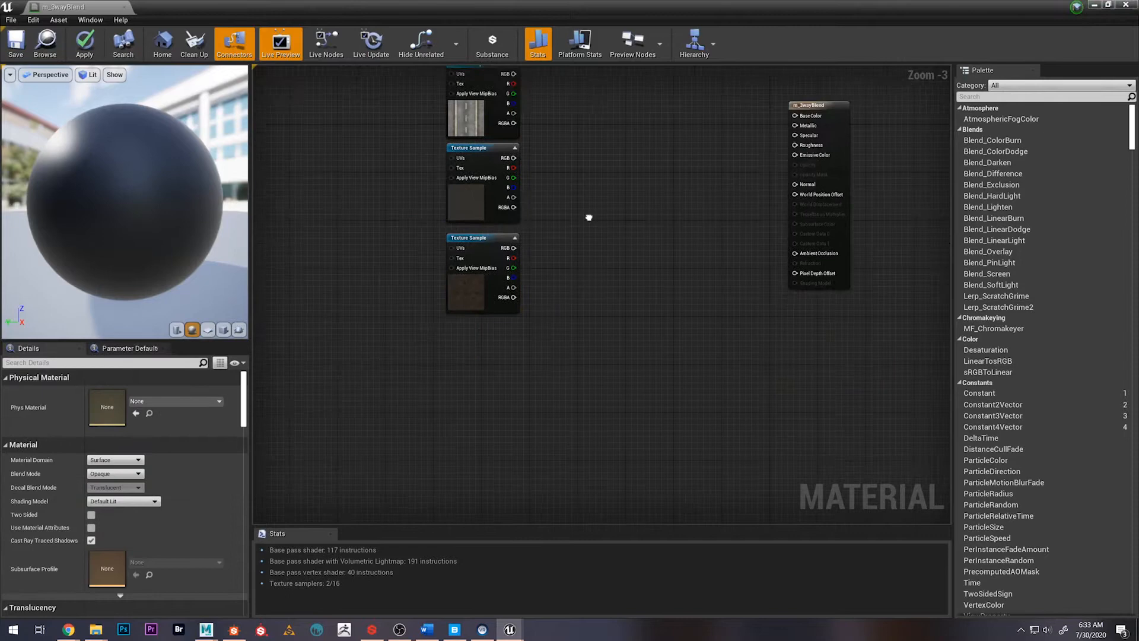
{"action": "right_click", "coordinate": [499, 376]}
{"action": "type", "text": "verte"}
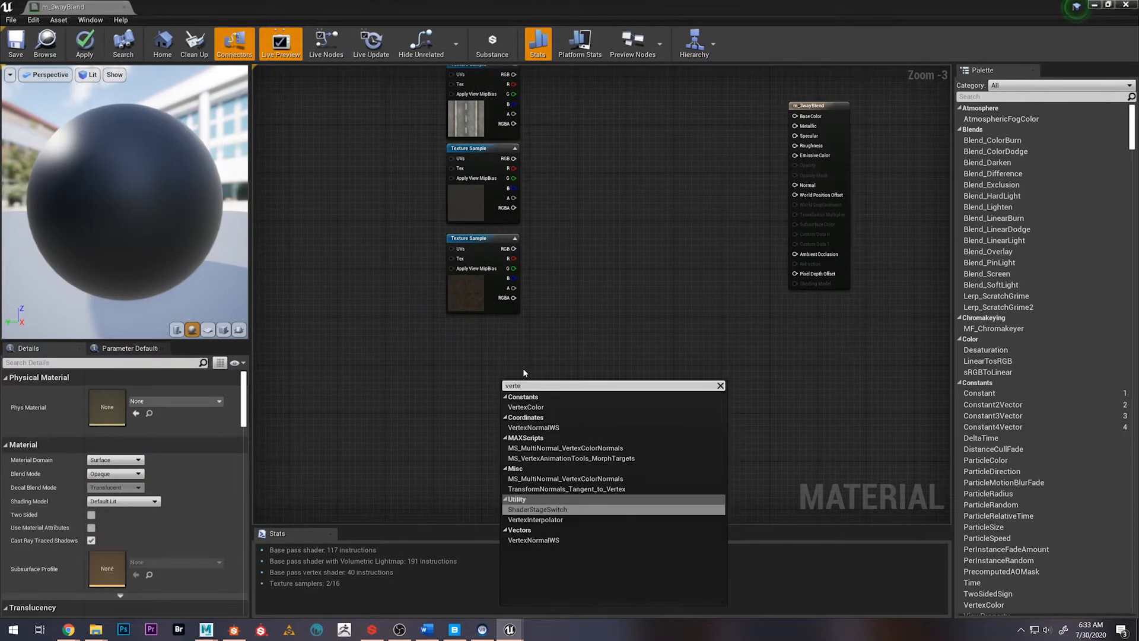
{"action": "left_click", "coordinate": [526, 407]}
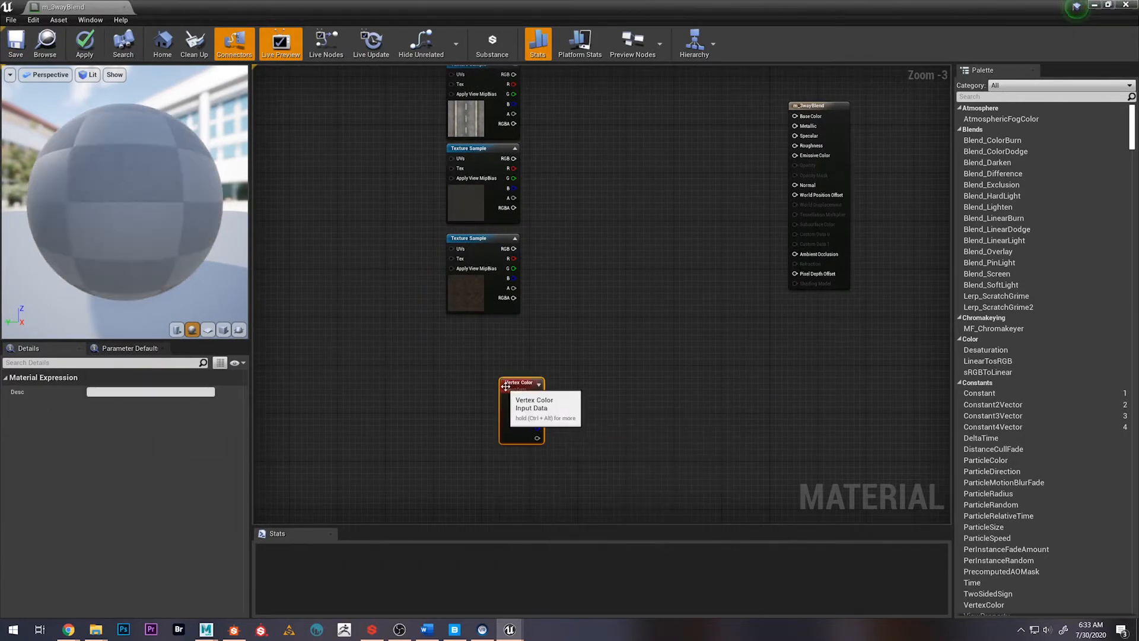
{"action": "left_click_drag", "start_coordinate": [507, 386], "coordinate": [481, 342]}
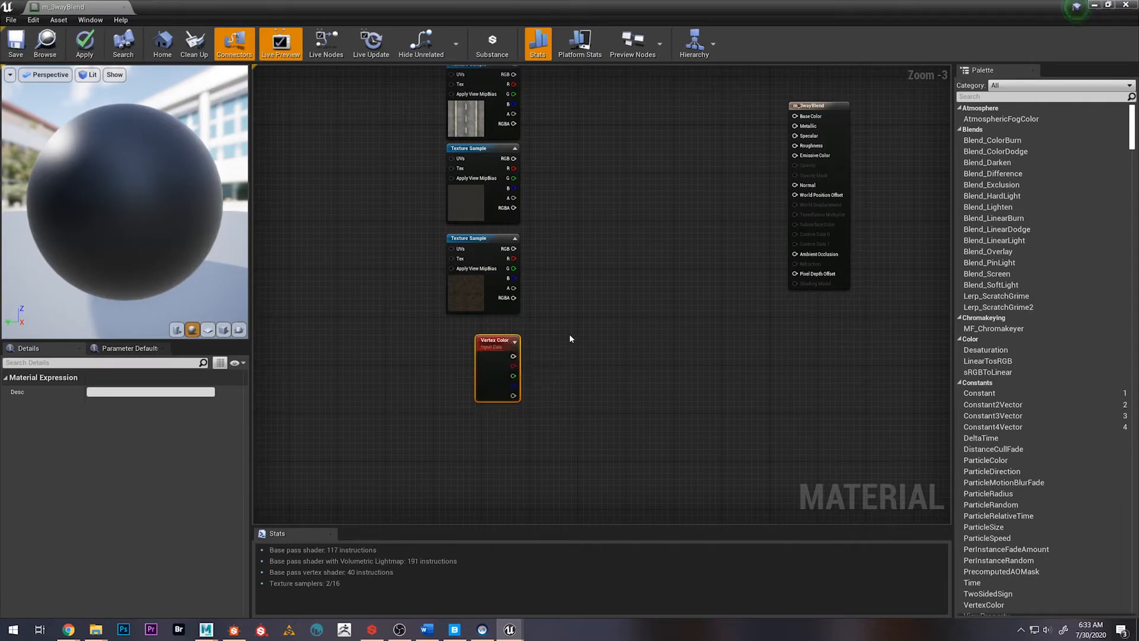
Add a Lerp node beside the road texture, duplicate it twice, and arrange the three Lerps in a descending diagonal
{"action": "right_click_drag", "start_coordinate": [595, 212], "coordinate": [564, 300]}
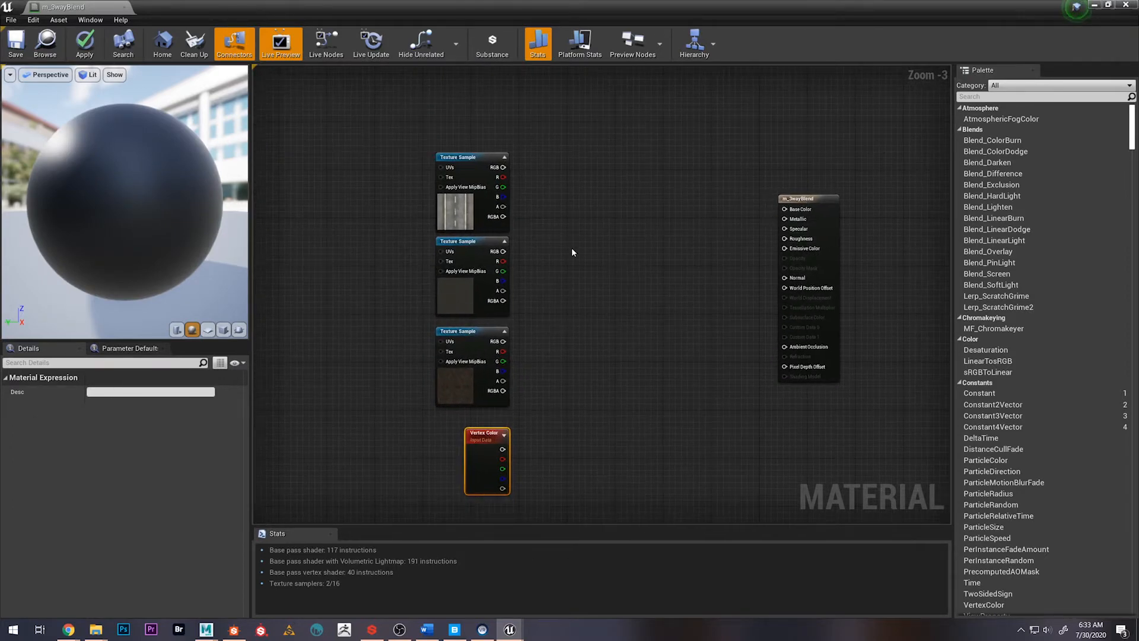
{"action": "left_click", "coordinate": [571, 202]}
{"action": "left_click_drag", "start_coordinate": [576, 203], "coordinate": [567, 171]}
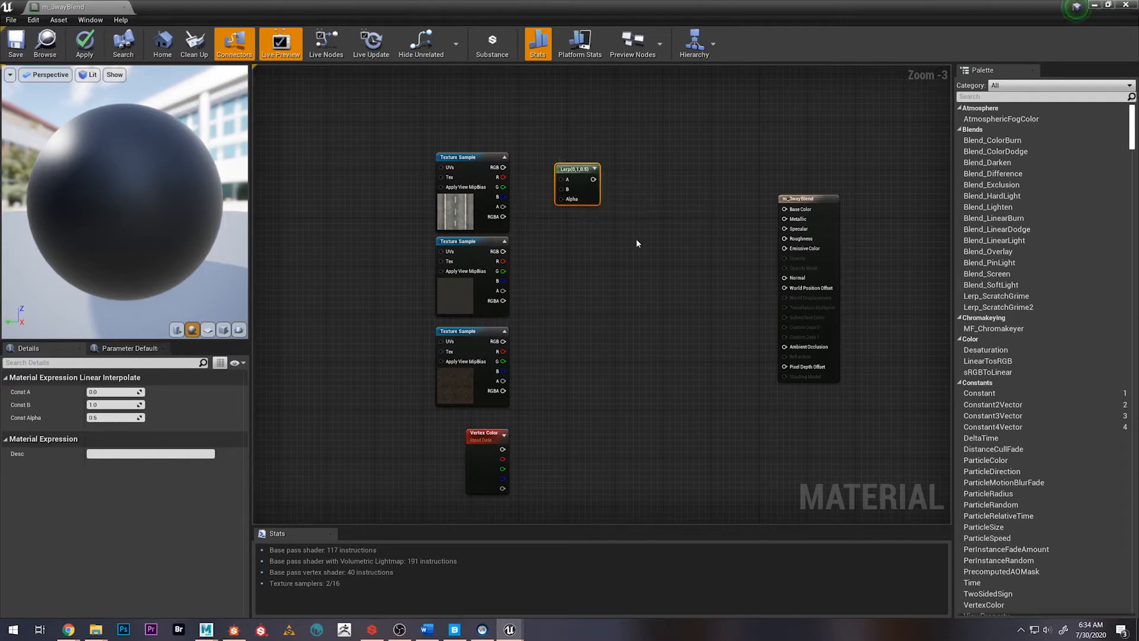
{"action": "key", "text": "ctrl+v"}
{"action": "key", "text": "ctrl+v"}
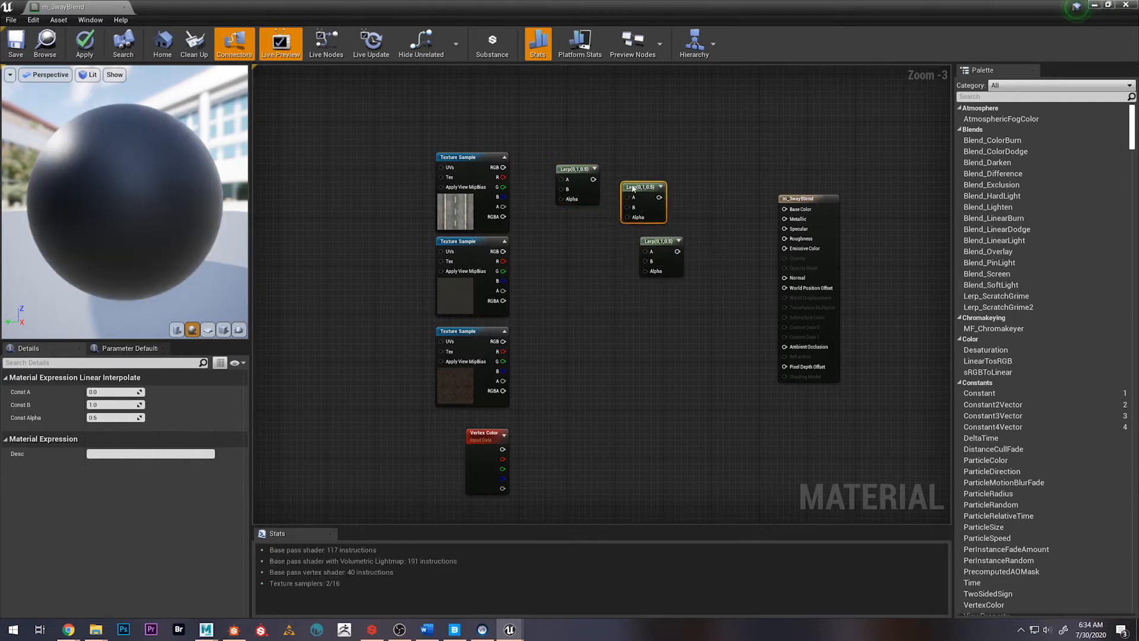
{"action": "left_click_drag", "start_coordinate": [655, 242], "coordinate": [680, 242]}
{"action": "left_click_drag", "start_coordinate": [634, 188], "coordinate": [629, 206]}
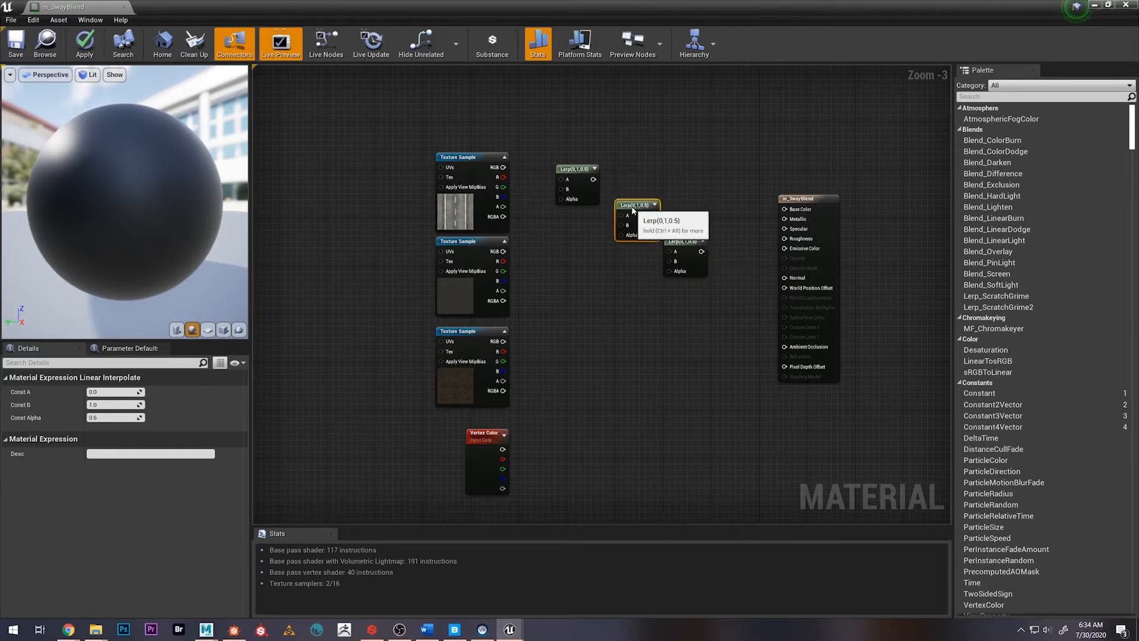
{"action": "right_click_drag", "start_coordinate": [614, 340], "coordinate": [615, 346]}
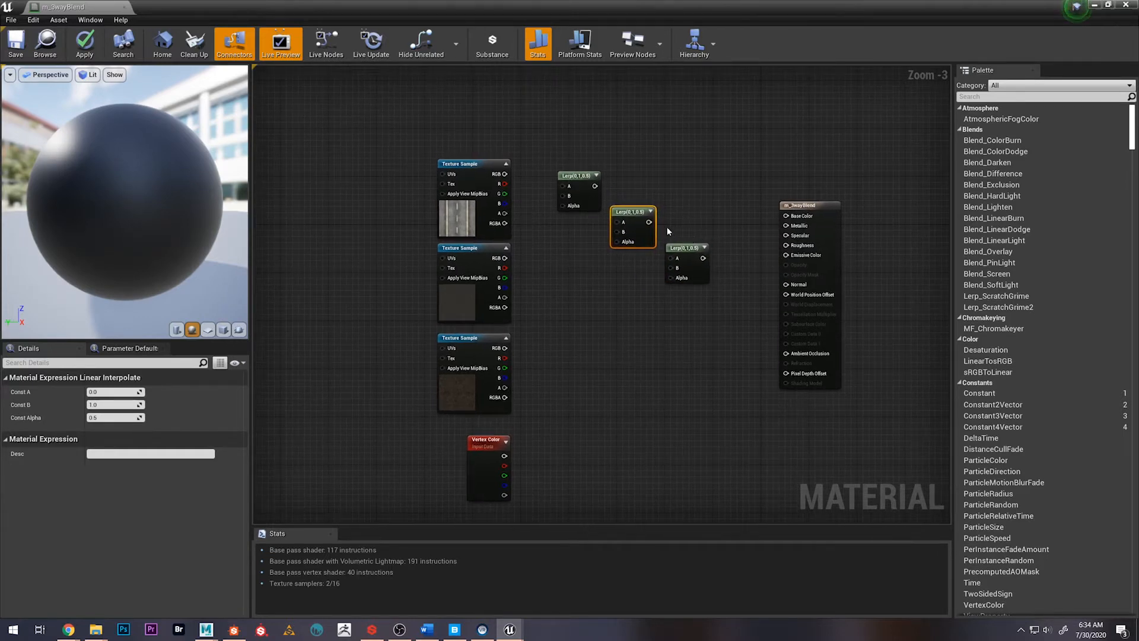
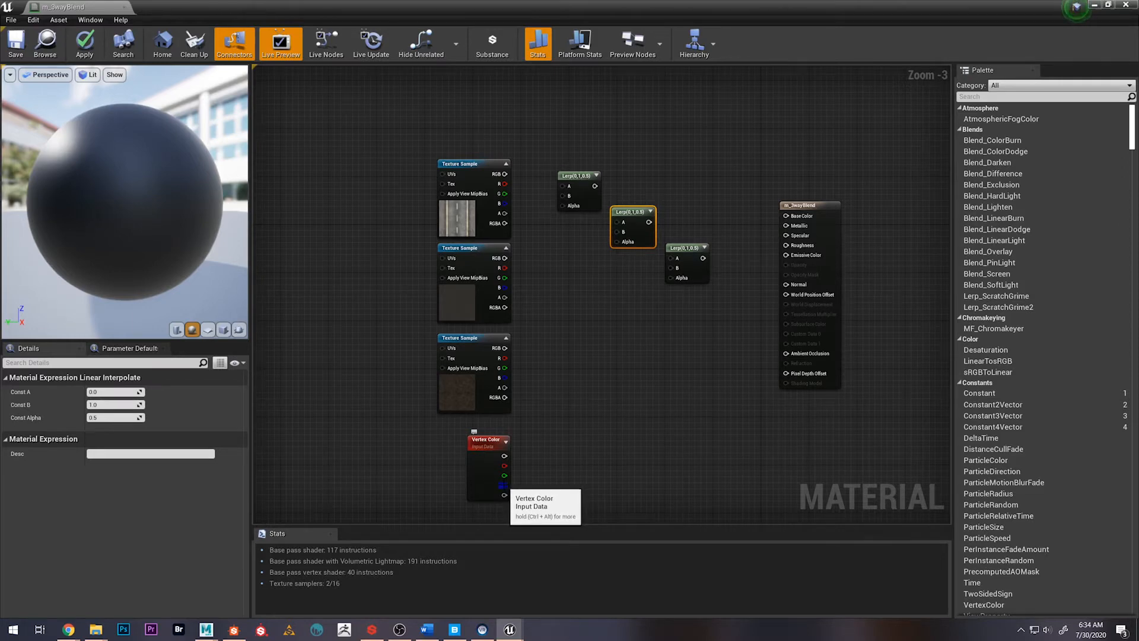
Connect the Vertex Color's blue, green and red outputs to the Alpha inputs of the first, second and third Lerp nodes respectively
{"action": "left_click_drag", "start_coordinate": [503, 485], "coordinate": [563, 204]}
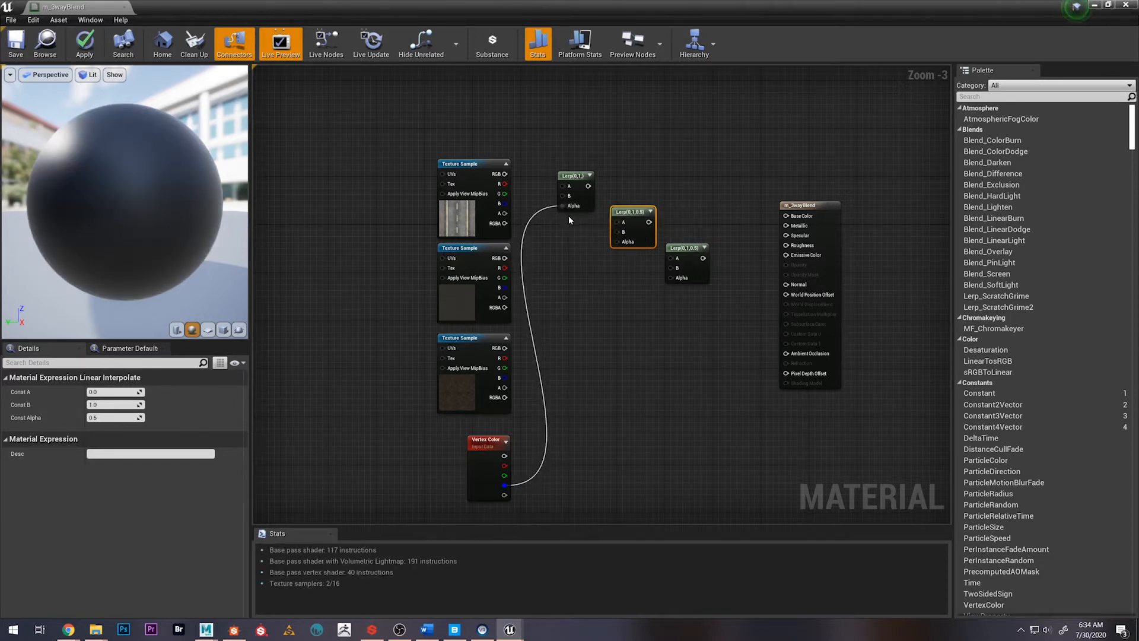
{"action": "left_click_drag", "start_coordinate": [503, 475], "coordinate": [617, 241]}
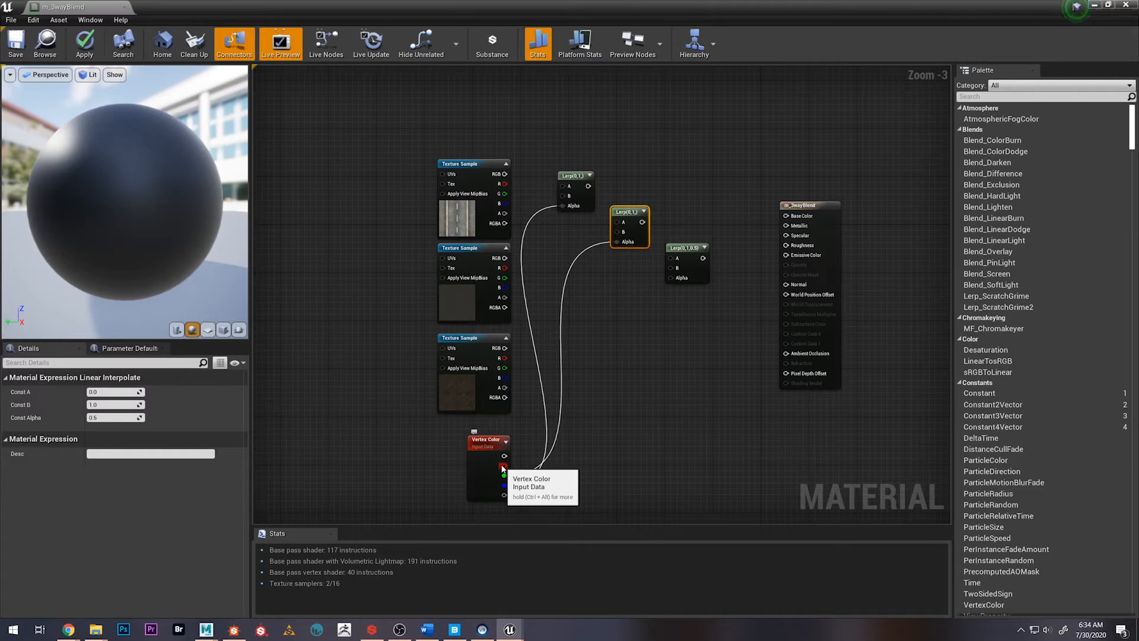
{"action": "left_click_drag", "start_coordinate": [503, 466], "coordinate": [670, 276]}
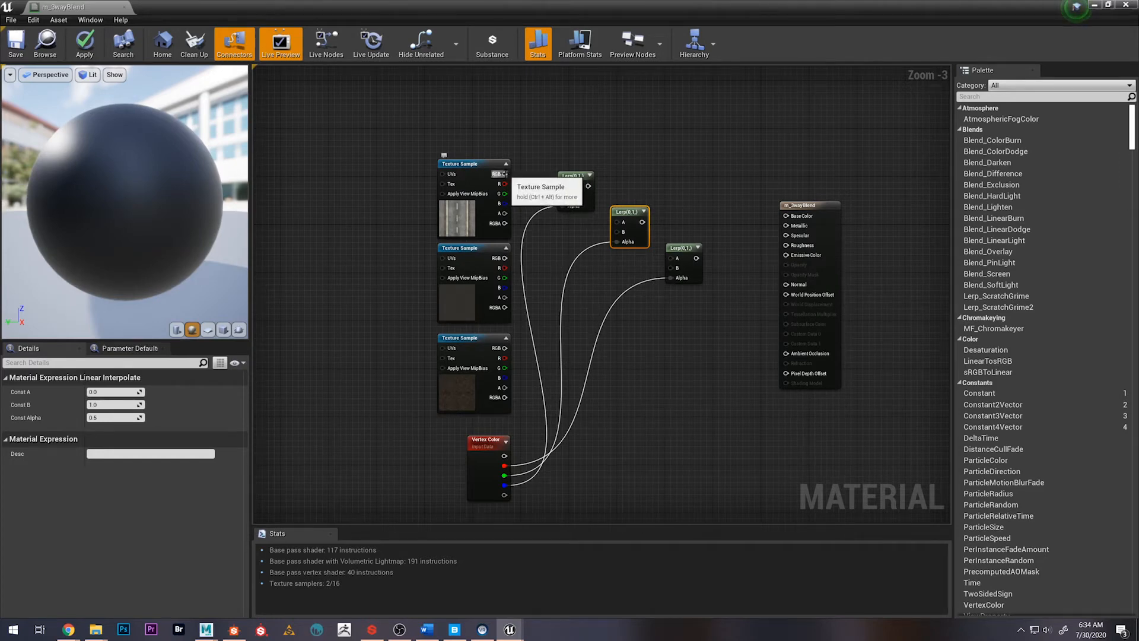
Reorder the Texture Sample column with the destroyed asphalt uppermost, fine asphalt in the middle and the road texture lowest, all aligned
{"action": "left_click_drag", "start_coordinate": [505, 174], "coordinate": [509, 175]}
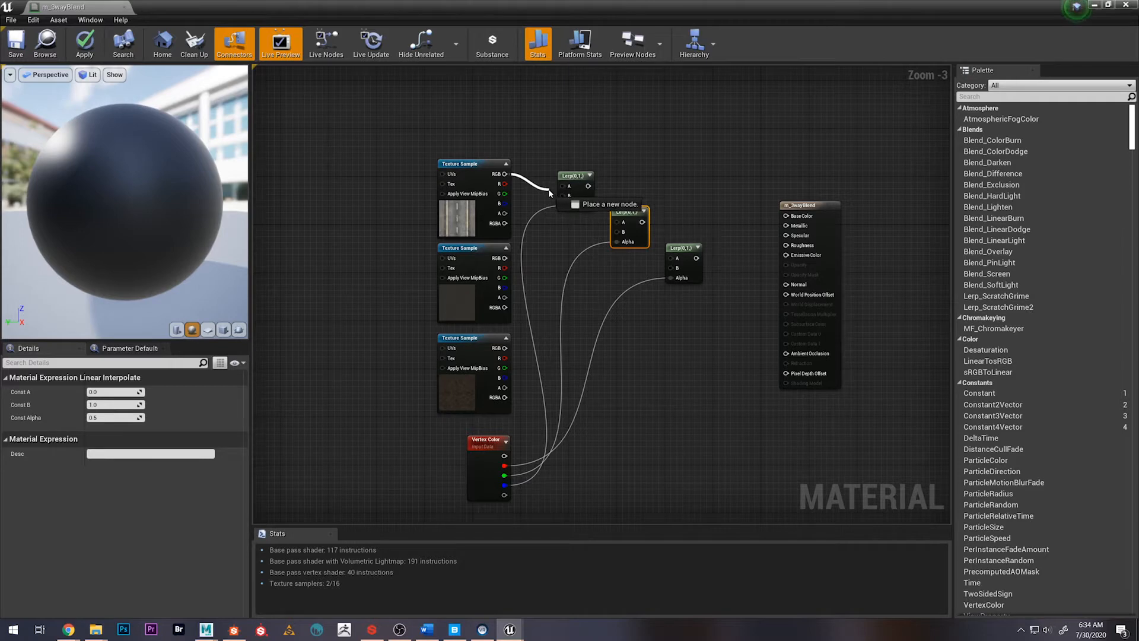
{"action": "left_click_drag", "start_coordinate": [549, 192], "coordinate": [340, 276]}
{"action": "left_click", "coordinate": [471, 153]}
{"action": "mouse_move", "coordinate": [466, 256]}
{"action": "left_mouse_down"}
{"action": "mouse_move", "coordinate": [434, 226]}
{"action": "mouse_move", "coordinate": [460, 261]}
{"action": "left_mouse_up"}
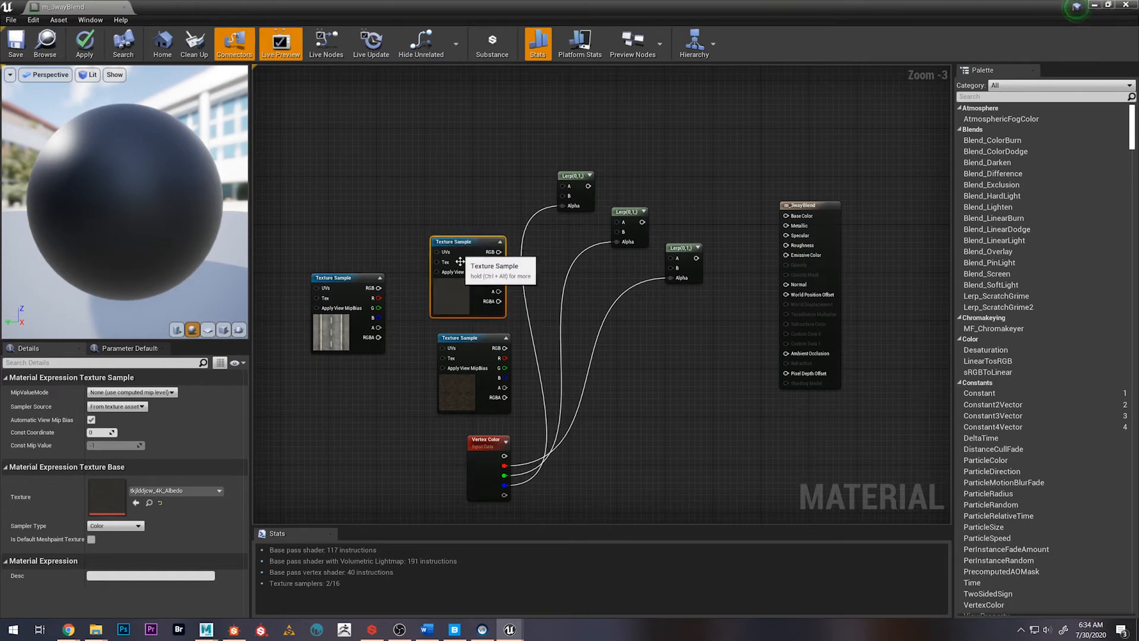
{"action": "left_click_drag", "start_coordinate": [478, 339], "coordinate": [471, 160]}
{"action": "left_click_drag", "start_coordinate": [354, 283], "coordinate": [462, 336]}
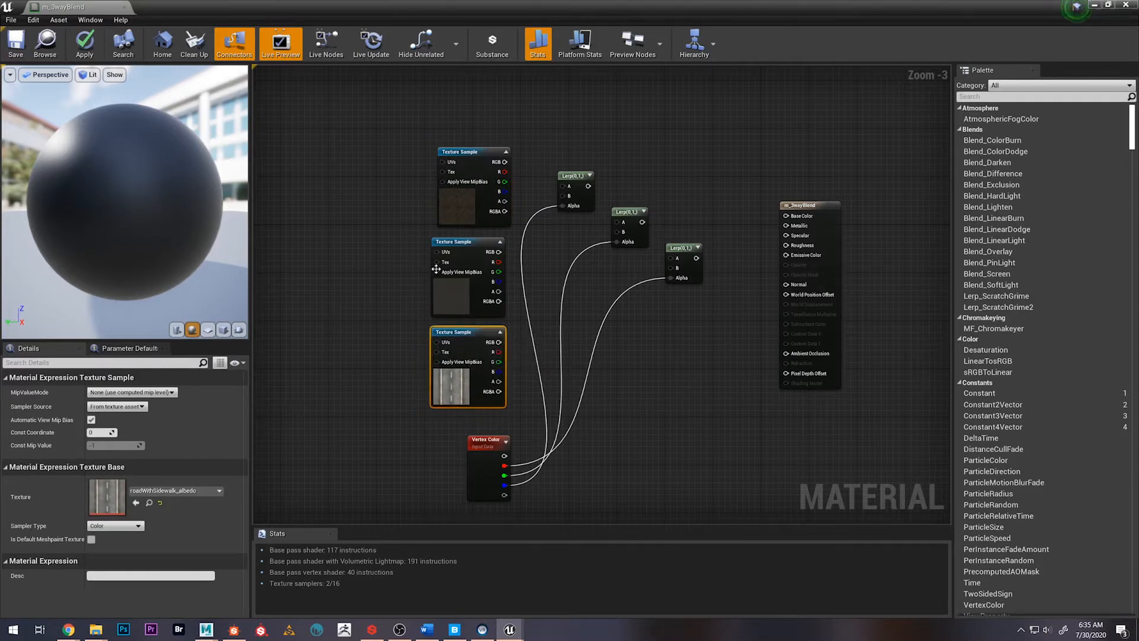
{"action": "left_click_drag", "start_coordinate": [463, 171], "coordinate": [455, 171]}
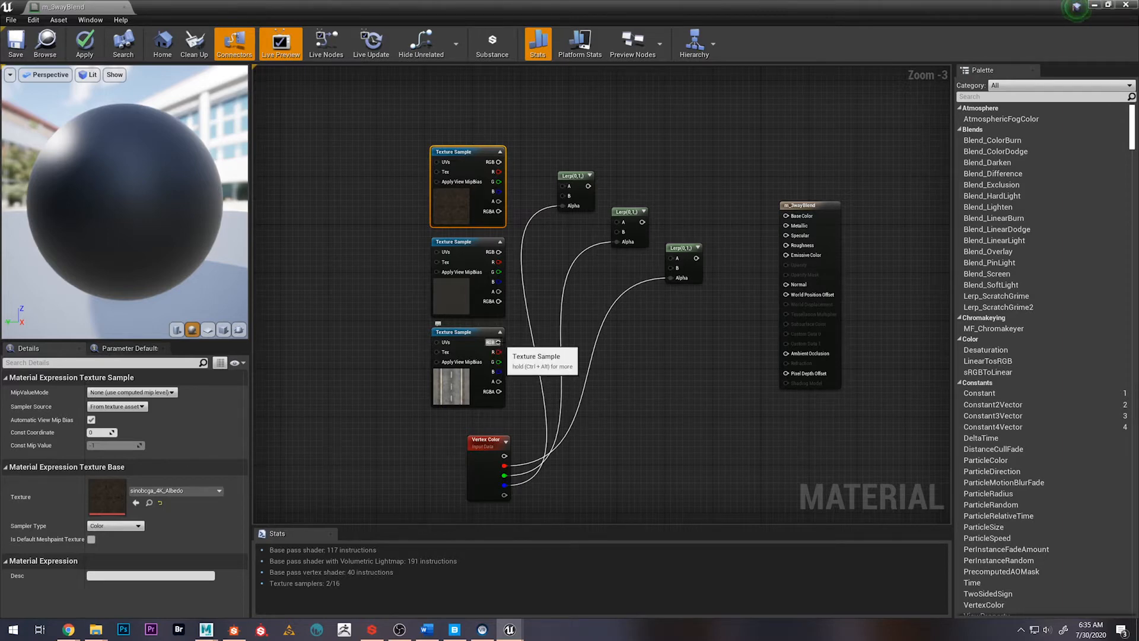
Wire the road texture's RGB into the first Lerp's A and third Lerp's B, and chain the three Lerps through their A inputs
{"action": "left_click_drag", "start_coordinate": [497, 342], "coordinate": [565, 188]}
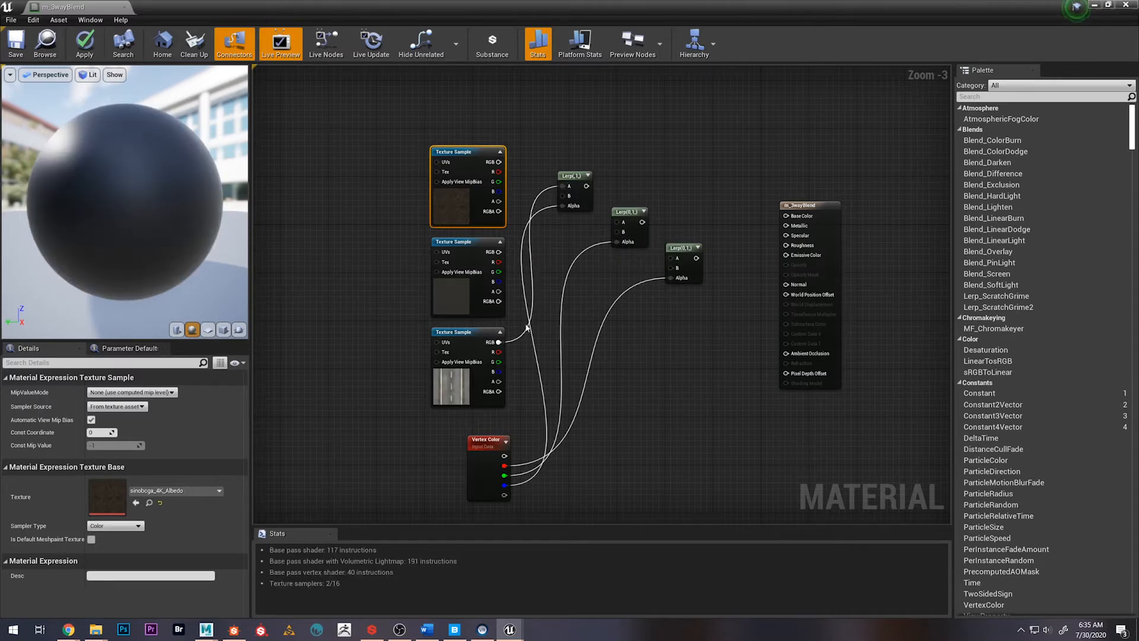
{"action": "left_click_drag", "start_coordinate": [497, 342], "coordinate": [674, 271]}
{"action": "left_click_drag", "start_coordinate": [642, 216], "coordinate": [673, 259]}
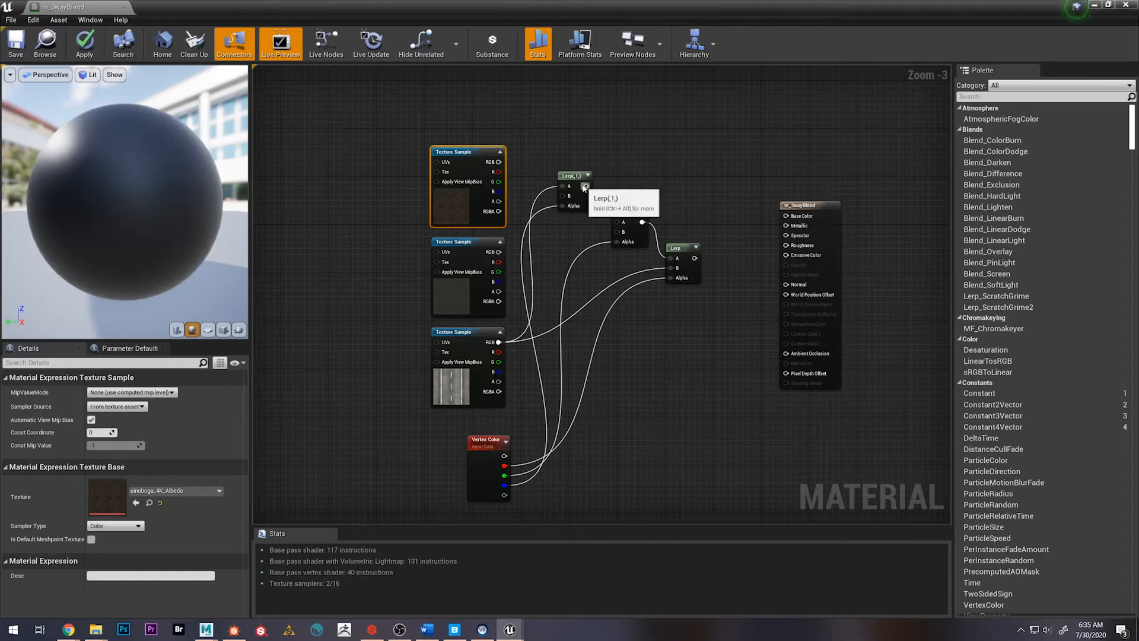
{"action": "left_click_drag", "start_coordinate": [586, 186], "coordinate": [602, 220]}
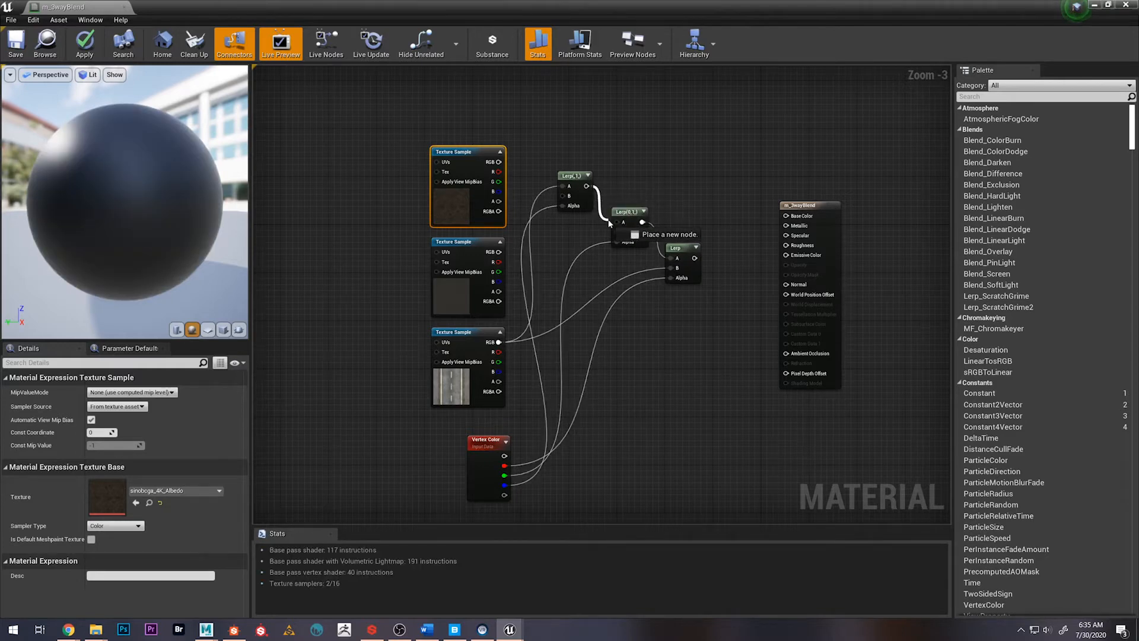
{"action": "left_click_drag", "start_coordinate": [617, 223], "coordinate": [618, 222]}
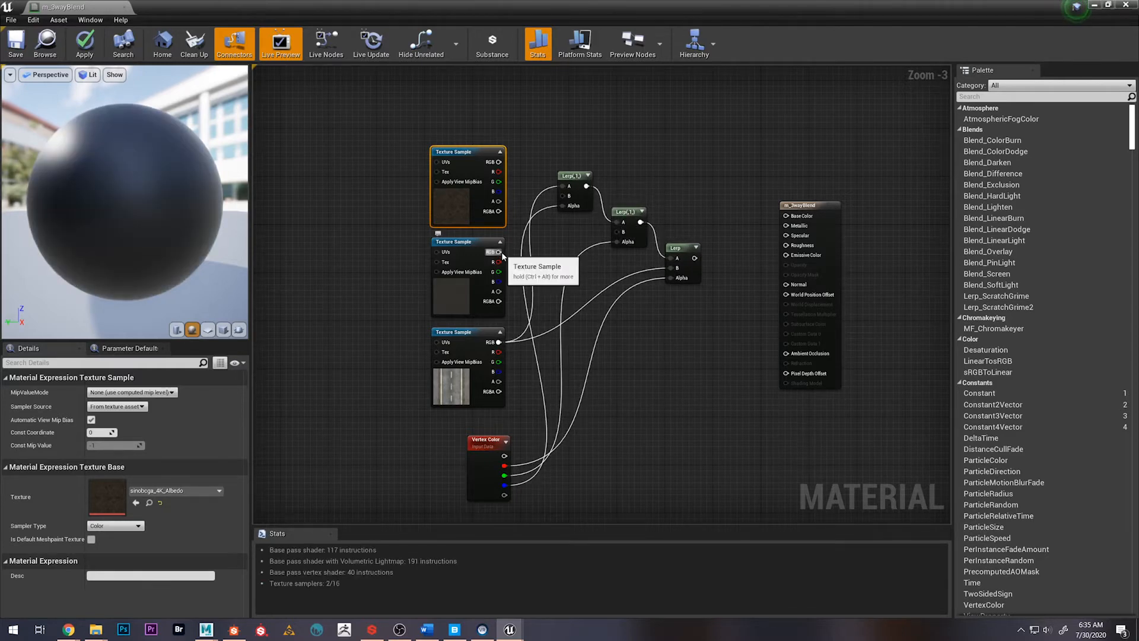
Connect the fine asphalt RGB to the second Lerp's B, destroyed asphalt RGB to the first Lerp's B, and the last Lerp to Base Color
{"action": "left_click_drag", "start_coordinate": [500, 251], "coordinate": [619, 233]}
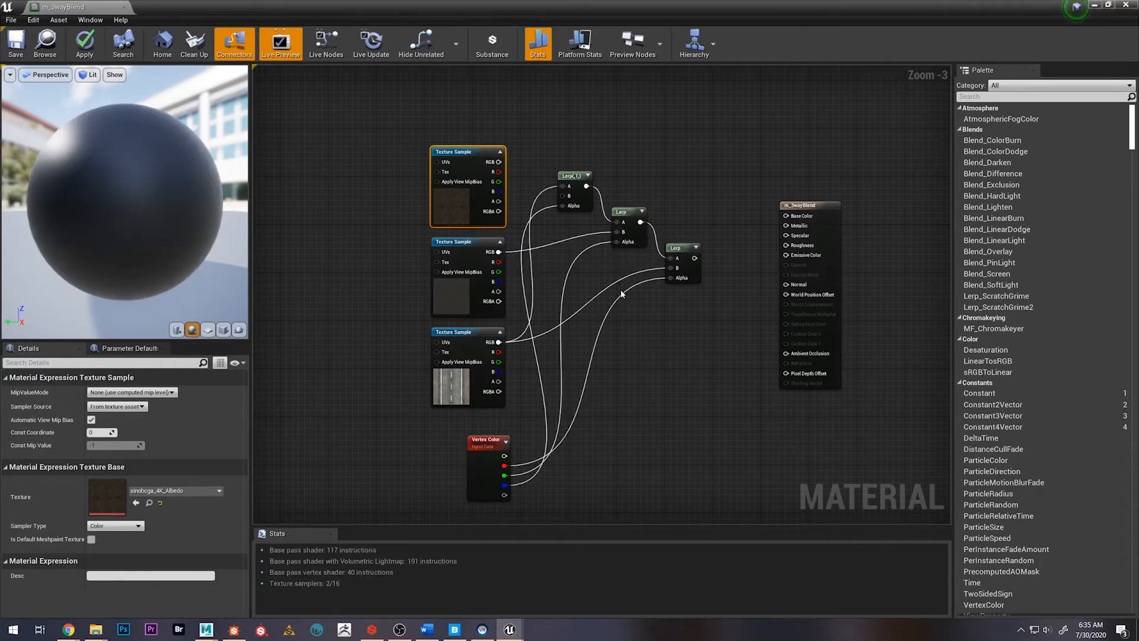
{"action": "right_click_drag", "start_coordinate": [663, 358], "coordinate": [666, 328]}
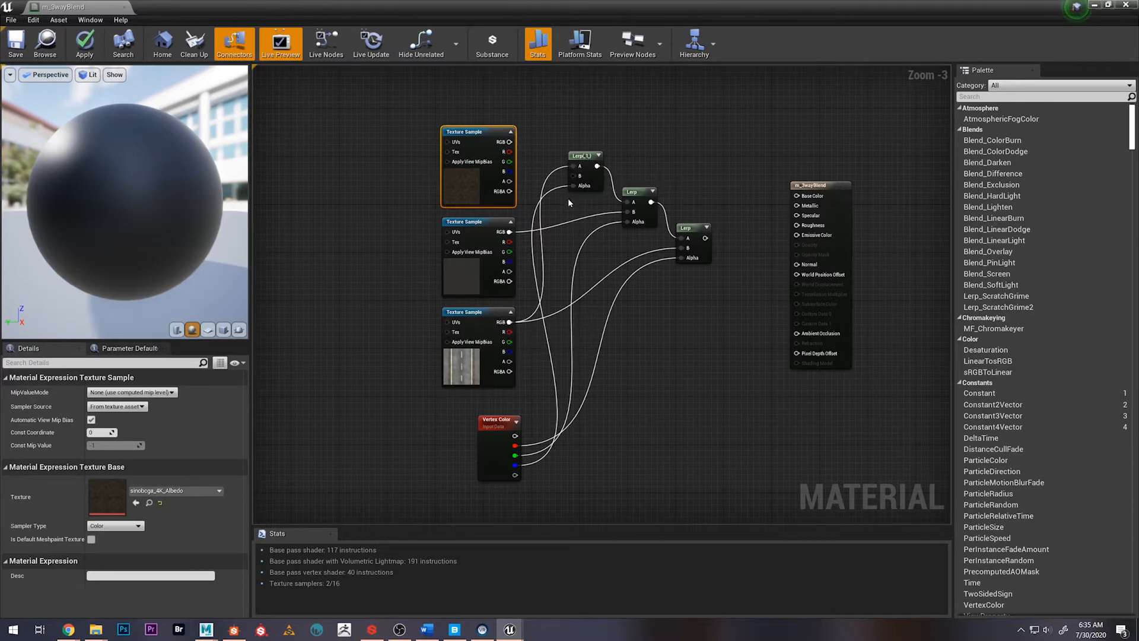
{"action": "left_click_drag", "start_coordinate": [509, 142], "coordinate": [571, 176]}
{"action": "left_click_drag", "start_coordinate": [706, 238], "coordinate": [796, 195]}
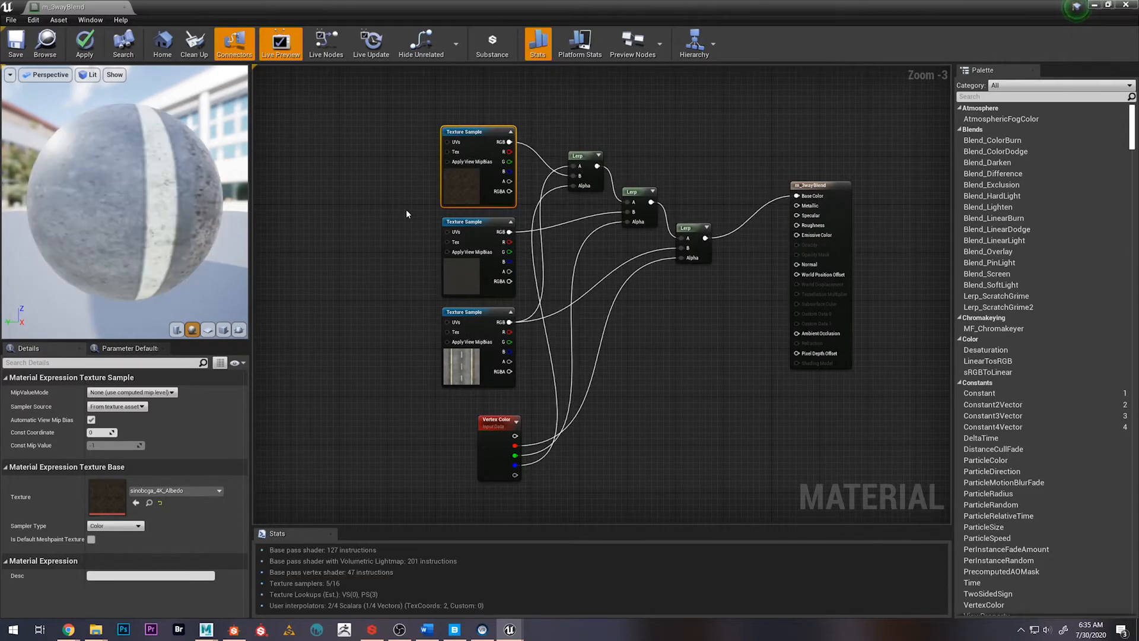
Save the m_3wayBlend material and move its editor window away to uncover the level editor
{"action": "left_click_drag", "start_coordinate": [157, 202], "coordinate": [193, 222]}
{"action": "right_click_drag", "start_coordinate": [157, 201], "coordinate": [158, 243]}
{"action": "left_click_drag", "start_coordinate": [157, 202], "coordinate": [193, 202]}
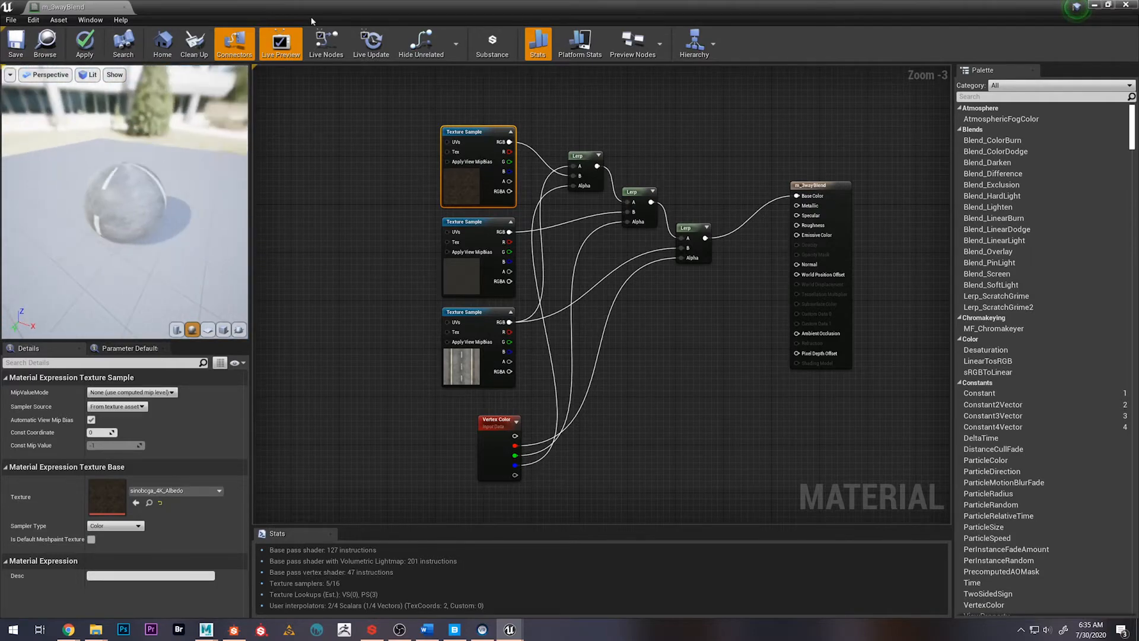
{"action": "left_click_drag", "start_coordinate": [310, 7], "coordinate": [704, 56]}
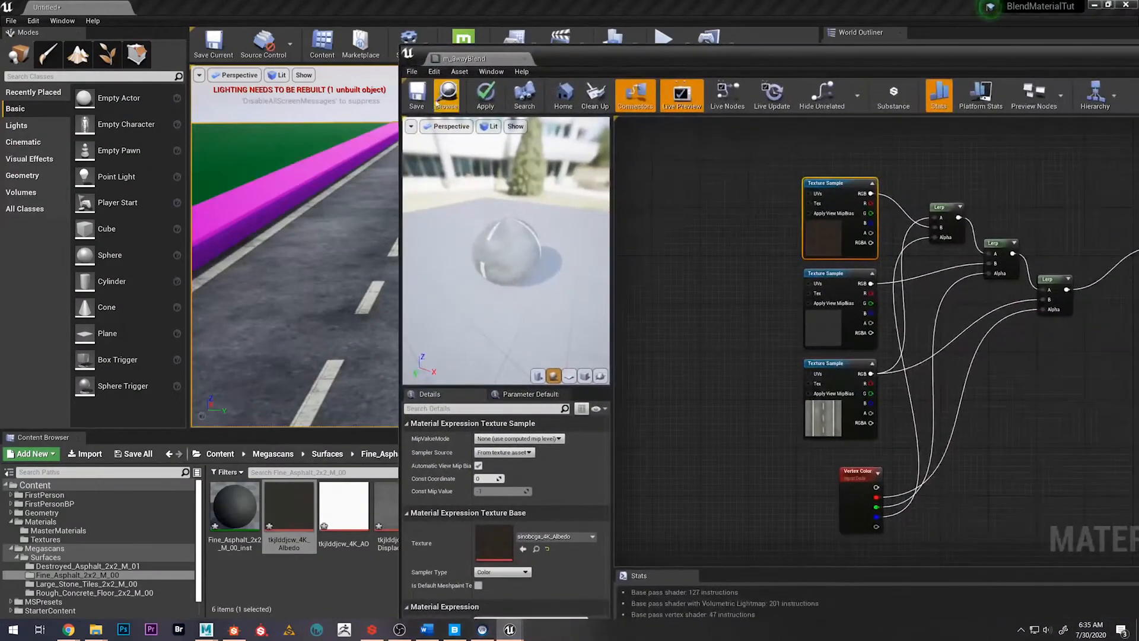
{"action": "left_click", "coordinate": [417, 96]}
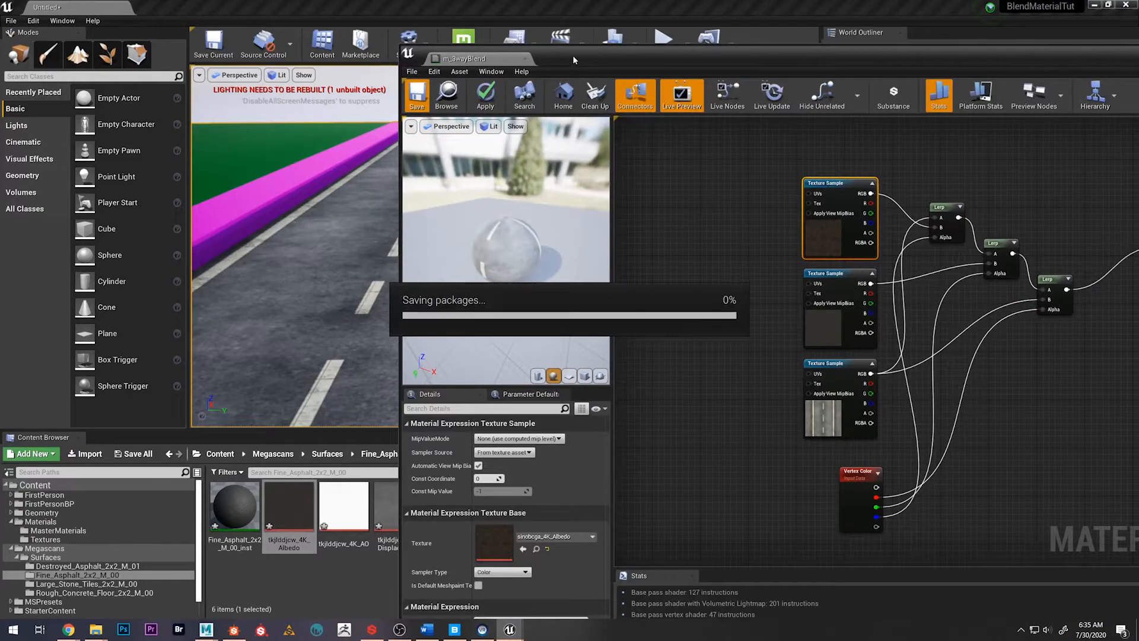
{"action": "left_click_drag", "start_coordinate": [572, 55], "coordinate": [1138, 29]}
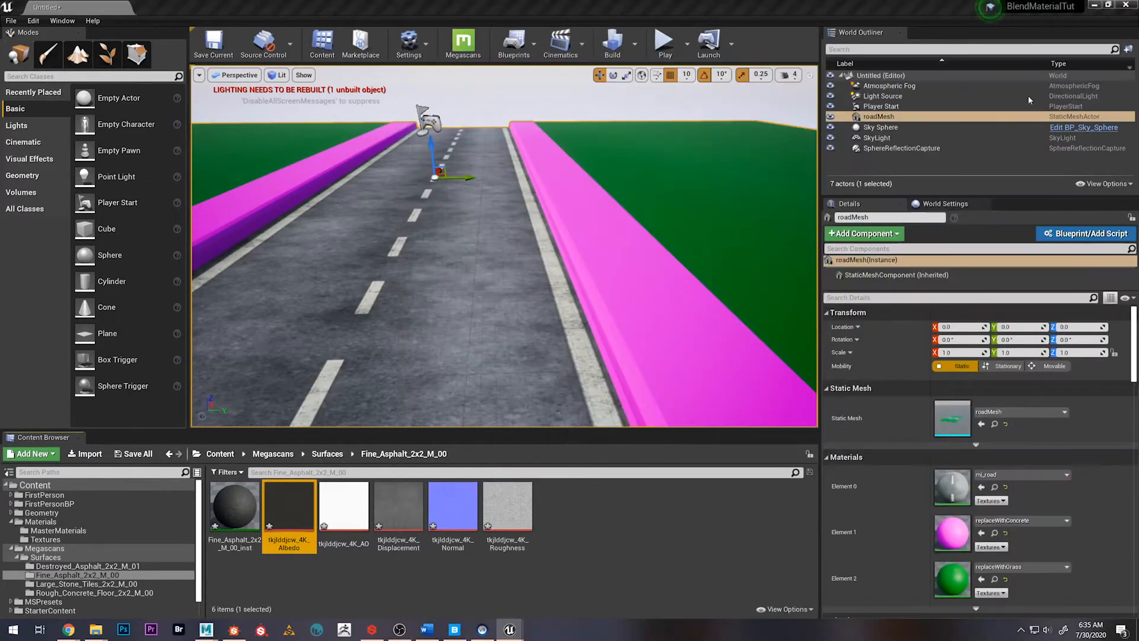
Enter mesh paint mode with only the red channel enabled and erase red along the middle of the road to reveal fine asphalt
{"action": "left_click_drag", "start_coordinate": [383, 293], "coordinate": [370, 305], "text": "alt"}
{"action": "scroll", "coordinate": [445, 242], "scroll_direction": "up", "scroll_amount": 3}
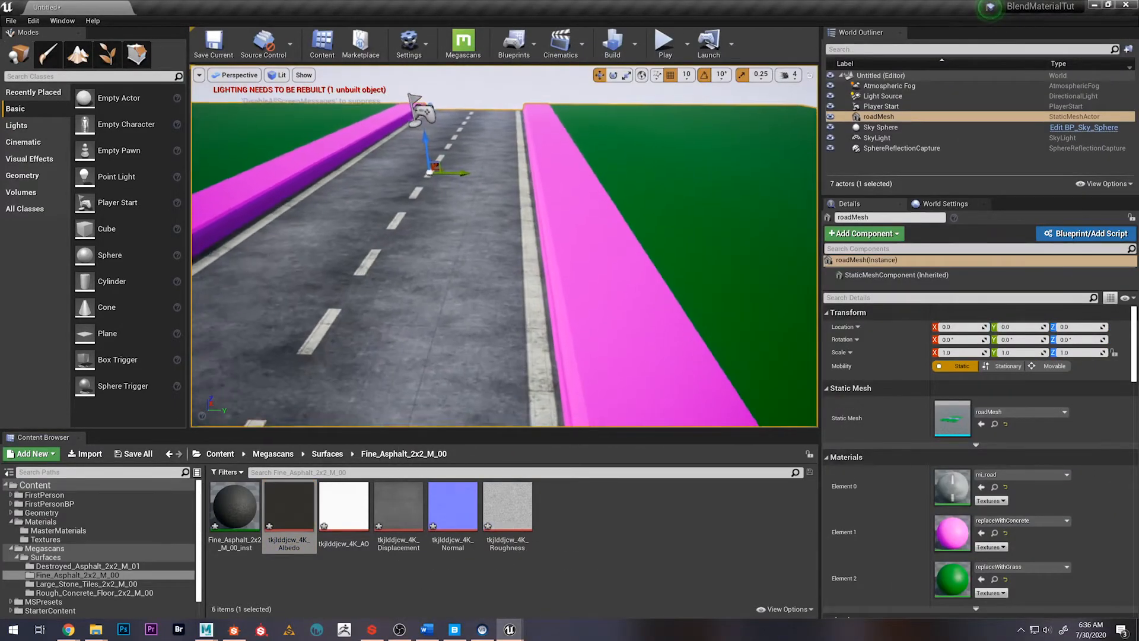
{"action": "left_click", "coordinate": [50, 59]}
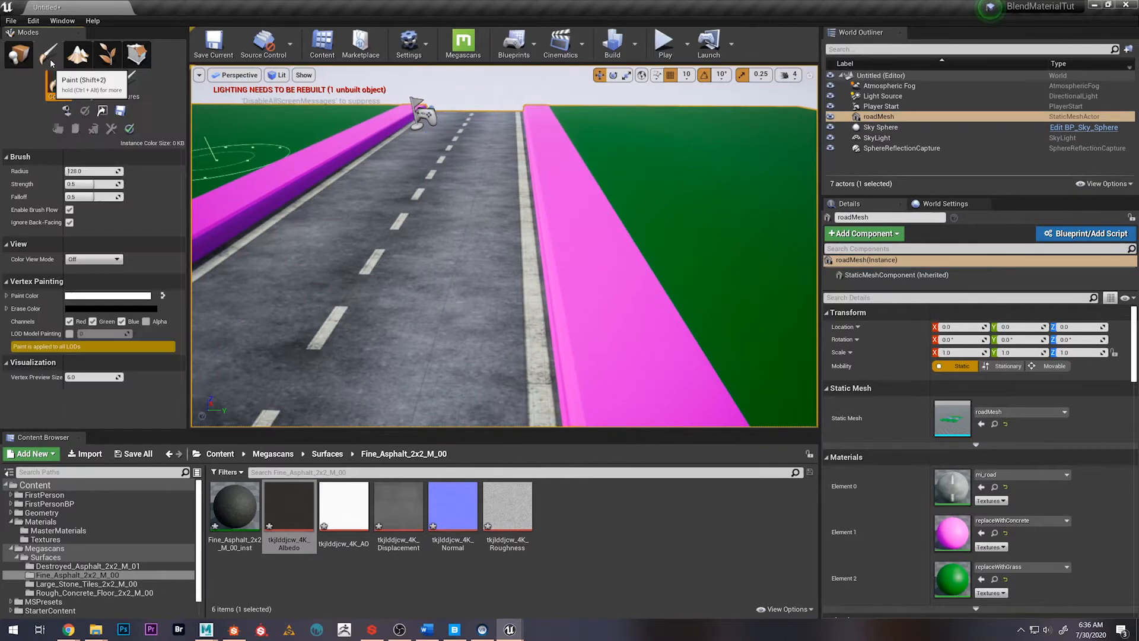
{"action": "left_click", "coordinate": [93, 321]}
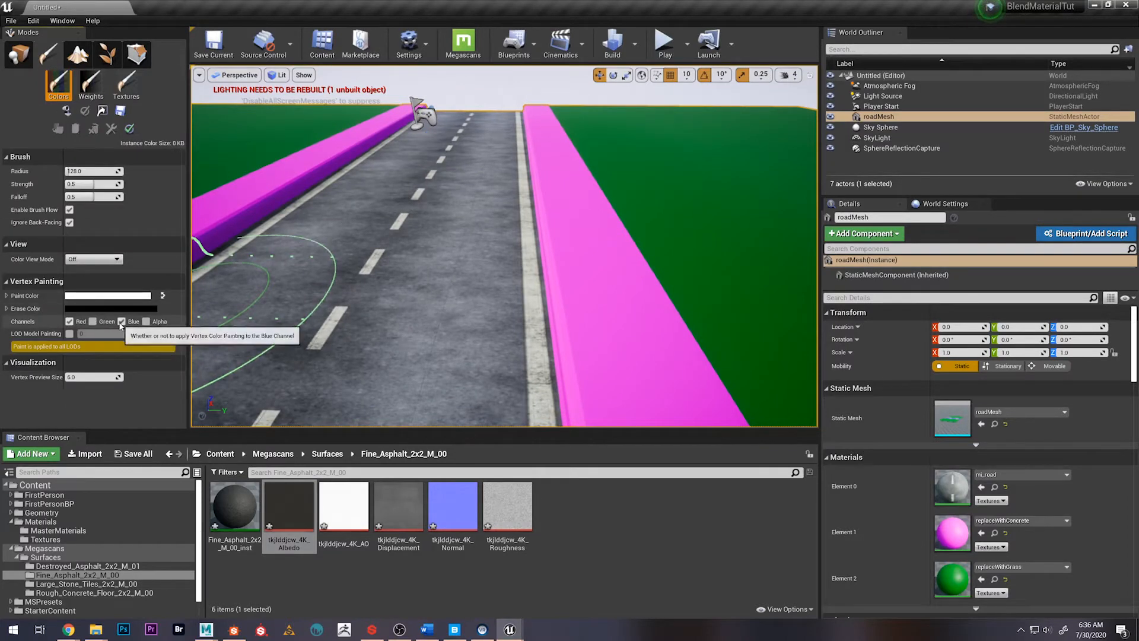
{"action": "left_click", "coordinate": [122, 321]}
{"action": "mouse_move", "coordinate": [378, 282]}
{"action": "left_mouse_down"}
{"action": "mouse_move", "coordinate": [386, 305]}
{"action": "mouse_move", "coordinate": [373, 332]}
{"action": "mouse_move", "coordinate": [376, 229]}
{"action": "mouse_move", "coordinate": [350, 314]}
{"action": "mouse_move", "coordinate": [397, 190]}
{"action": "mouse_move", "coordinate": [376, 305]}
{"action": "mouse_move", "coordinate": [381, 258]}
{"action": "mouse_move", "coordinate": [433, 226]}
{"action": "left_mouse_up"}
{"action": "mouse_move", "coordinate": [432, 227]}
{"action": "right_mouse_down"}
{"action": "mouse_move", "coordinate": [436, 267]}
{"action": "mouse_move", "coordinate": [435, 230]}
{"action": "mouse_move", "coordinate": [332, 279]}
{"action": "right_mouse_up"}
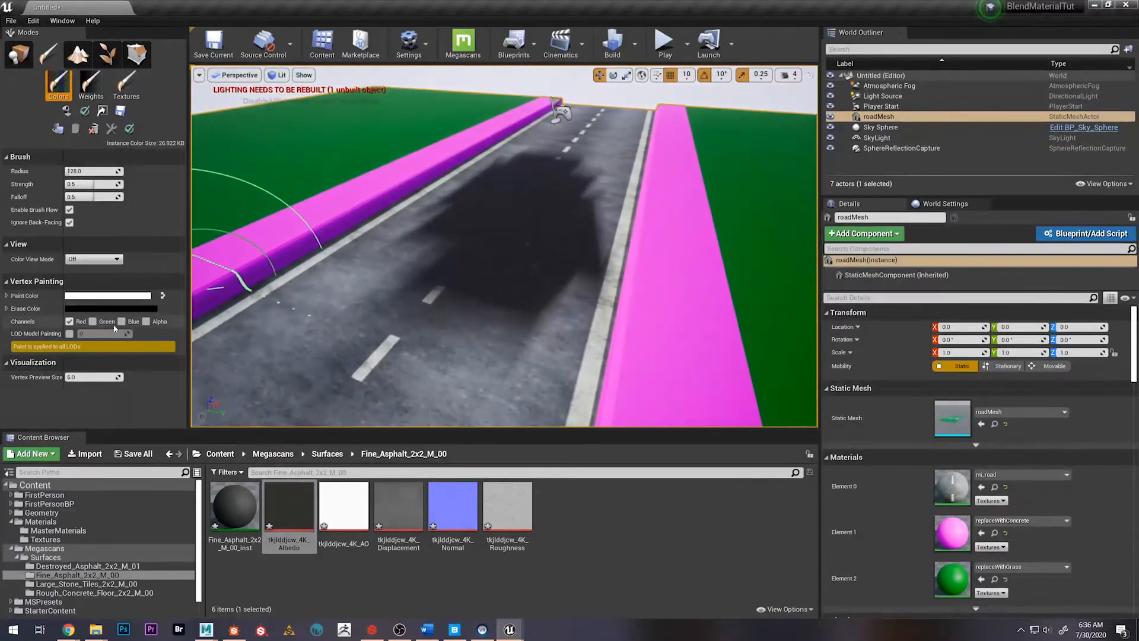
Restrict vertex painting to the blue channel and brush over the dark asphalt patch on the road
{"action": "left_click", "coordinate": [92, 320]}
{"action": "left_click", "coordinate": [69, 321]}
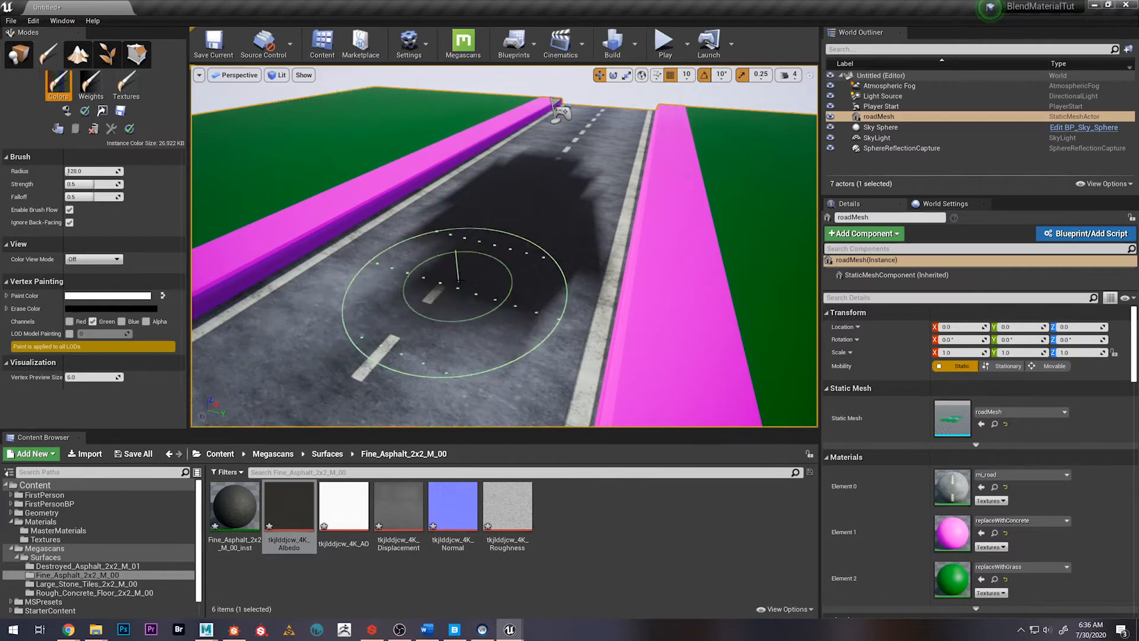
{"action": "left_click", "coordinate": [93, 321]}
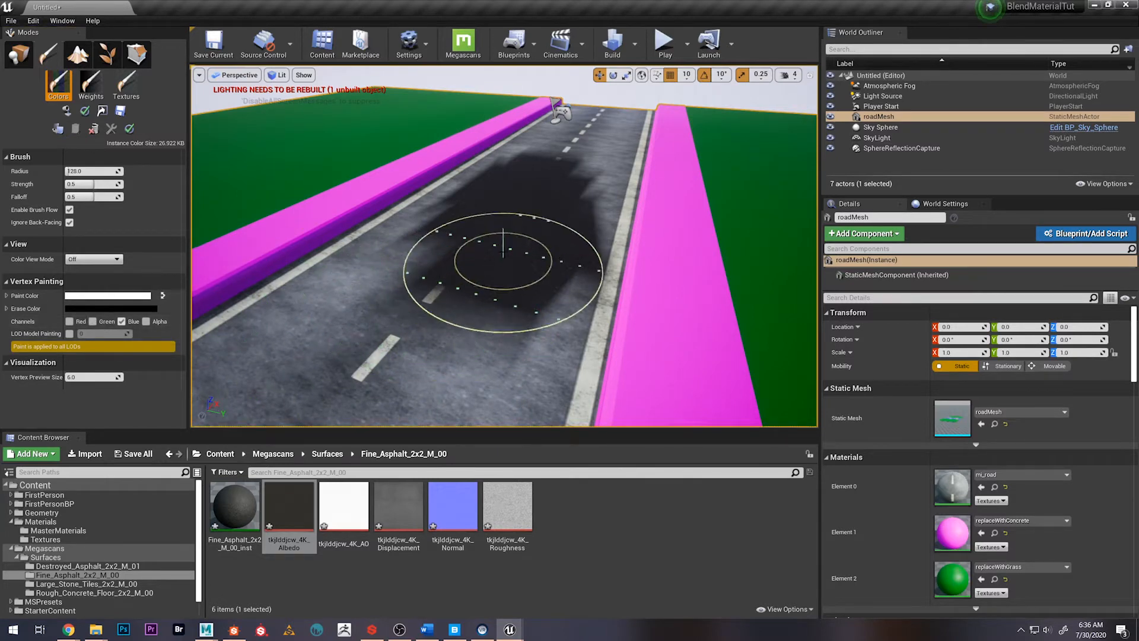
{"action": "mouse_move", "coordinate": [449, 320]}
{"action": "left_mouse_down", "text": "alt"}
{"action": "mouse_move", "coordinate": [557, 357]}
{"action": "mouse_move", "coordinate": [463, 267]}
{"action": "left_mouse_up", "text": "alt"}
{"action": "mouse_move", "coordinate": [462, 267]}
{"action": "right_mouse_down"}
{"action": "mouse_move", "coordinate": [597, 223]}
{"action": "mouse_move", "coordinate": [543, 272]}
{"action": "right_mouse_up"}
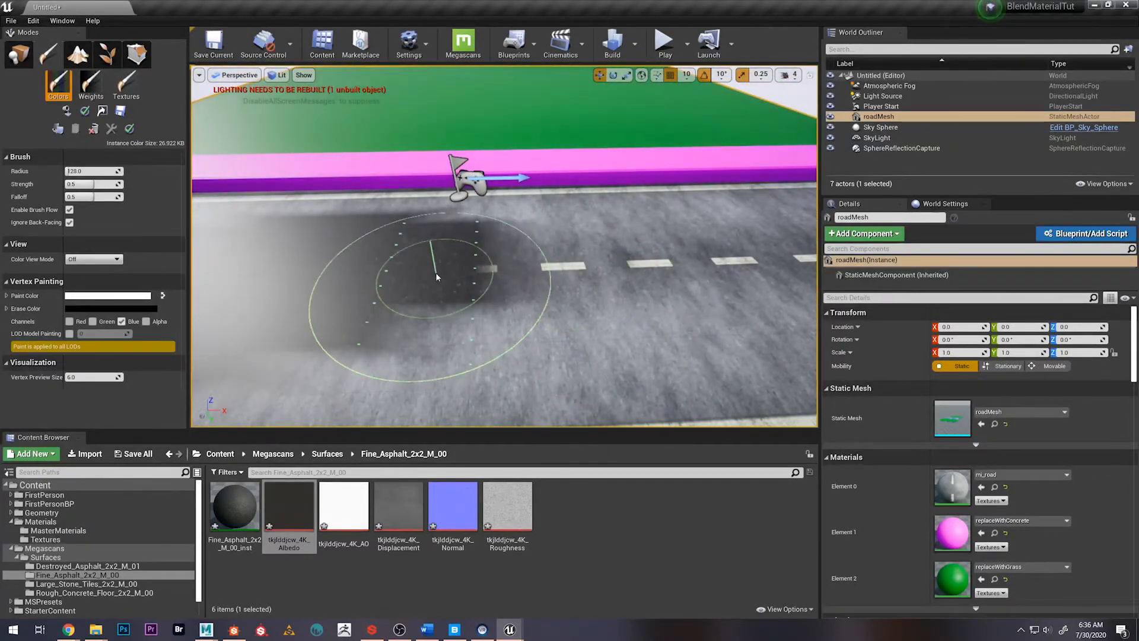
Restrict vertex painting to the green channel and erase green within the dark patch to reveal the destroyed asphalt texture
{"action": "left_click", "coordinate": [93, 322]}
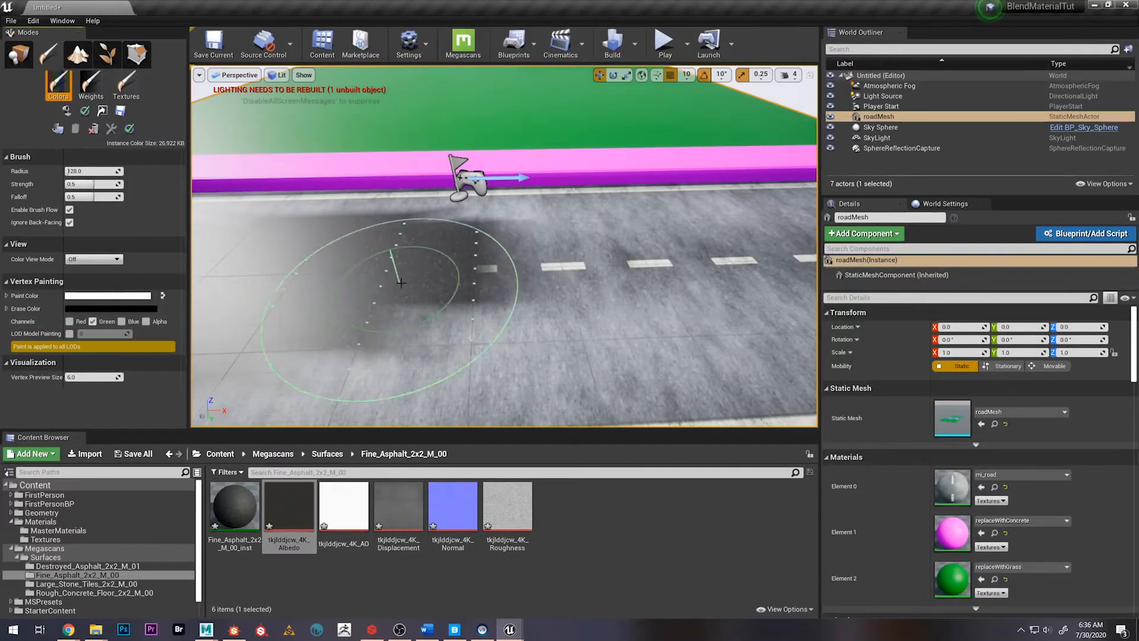
{"action": "right_click_drag", "start_coordinate": [628, 301], "coordinate": [688, 317]}
{"action": "scroll", "coordinate": [396, 345], "scroll_direction": "down", "scroll_amount": 4}
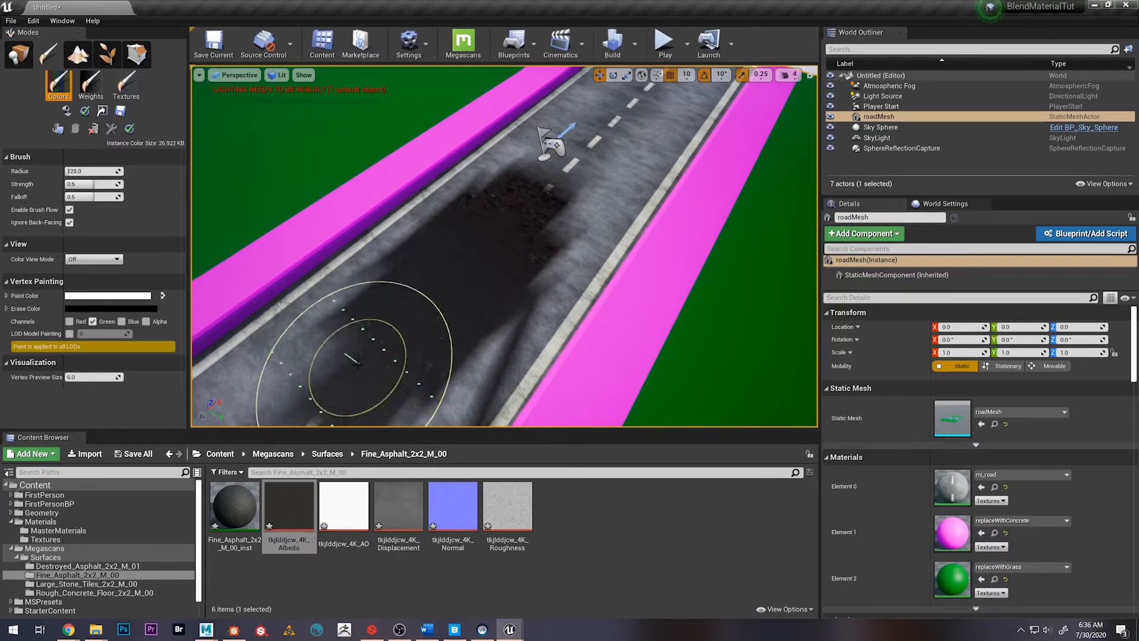
{"action": "mouse_move", "coordinate": [384, 328]}
{"action": "right_mouse_down"}
{"action": "mouse_move", "coordinate": [332, 347]}
{"action": "mouse_move", "coordinate": [335, 317]}
{"action": "mouse_move", "coordinate": [342, 332]}
{"action": "mouse_move", "coordinate": [332, 323]}
{"action": "mouse_move", "coordinate": [355, 311]}
{"action": "mouse_move", "coordinate": [350, 297]}
{"action": "right_mouse_up"}
{"action": "key", "text": "w"}
{"action": "key", "text": "s"}
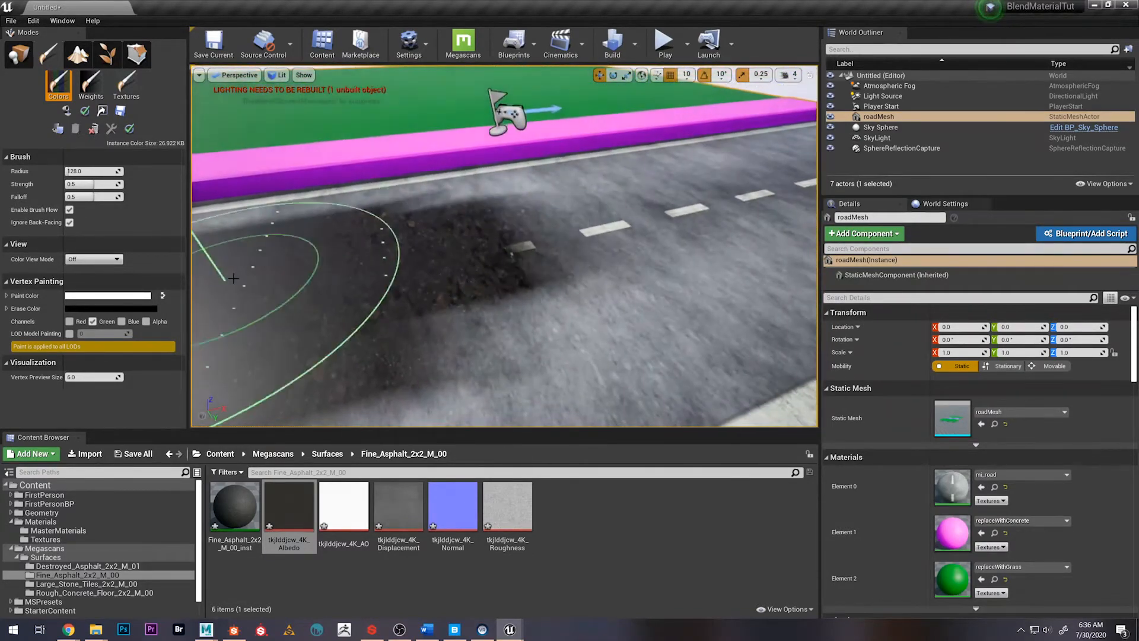
Paint green back over the destroyed asphalt area to restore the fine asphalt there
{"action": "right_click_drag", "start_coordinate": [273, 261], "coordinate": [323, 244]}
{"action": "right_click_drag", "start_coordinate": [415, 216], "coordinate": [427, 231]}
{"action": "key", "text": "s"}
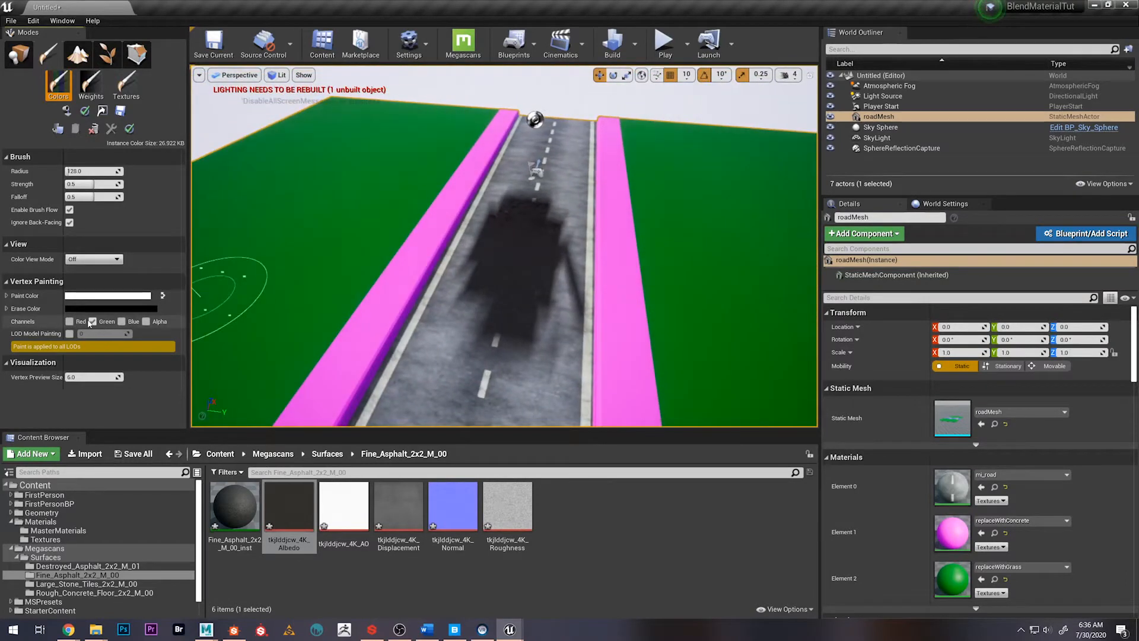
Enable only the red channel, paint the road texture back over the dark asphalt, and return to placement mode
{"action": "left_click", "coordinate": [78, 322]}
{"action": "left_click", "coordinate": [92, 322]}
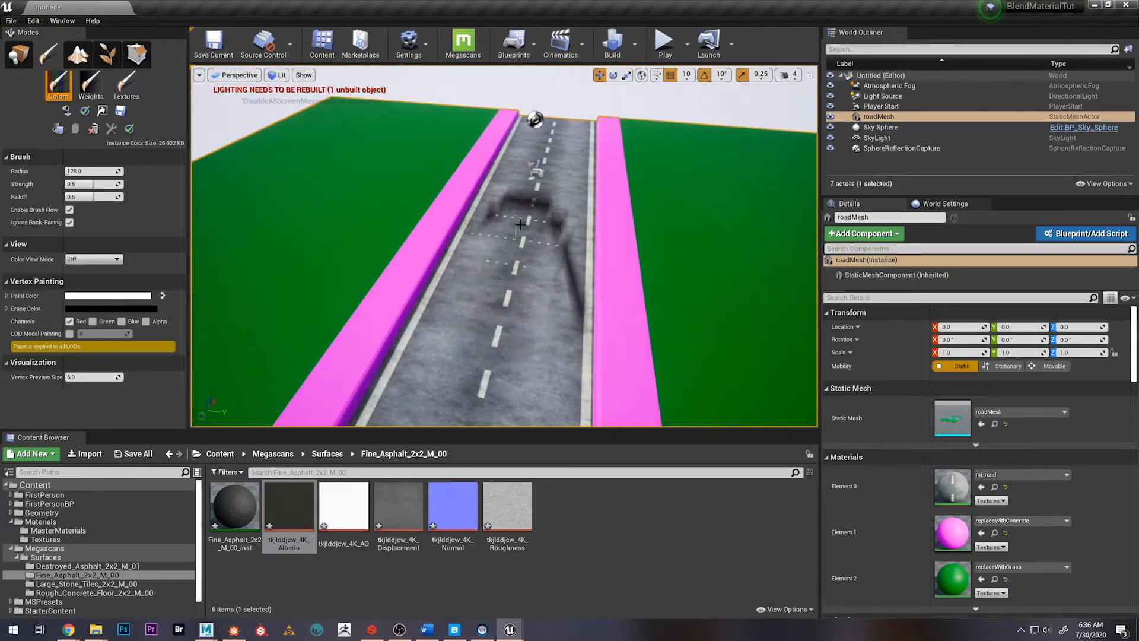
{"action": "right_click_drag", "start_coordinate": [499, 362], "coordinate": [524, 289]}
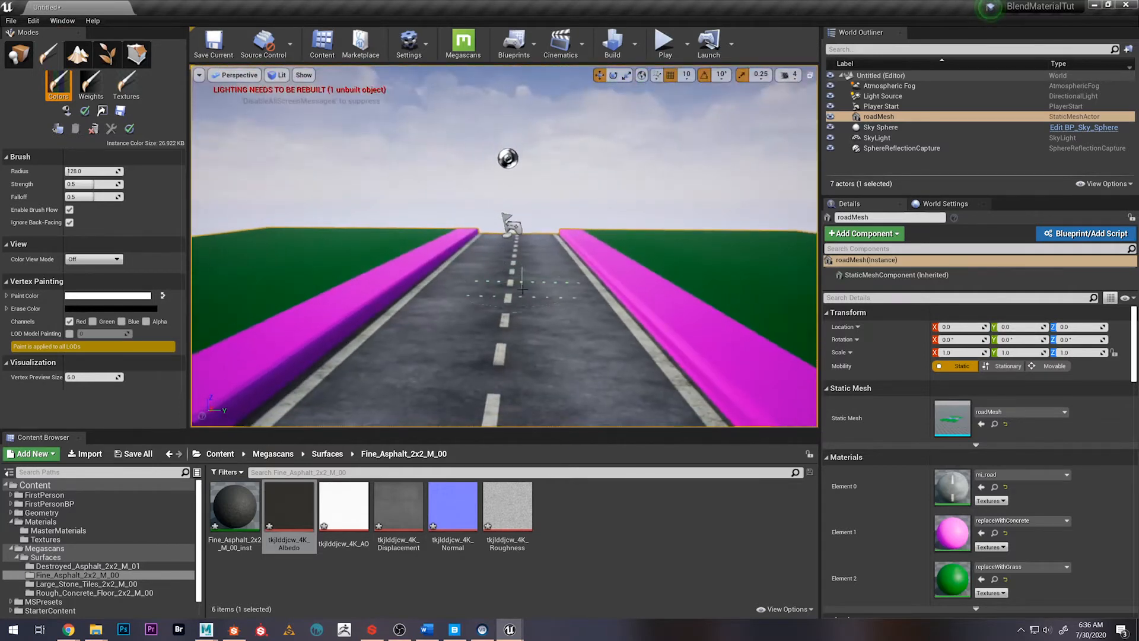
{"action": "left_click", "coordinate": [18, 61]}
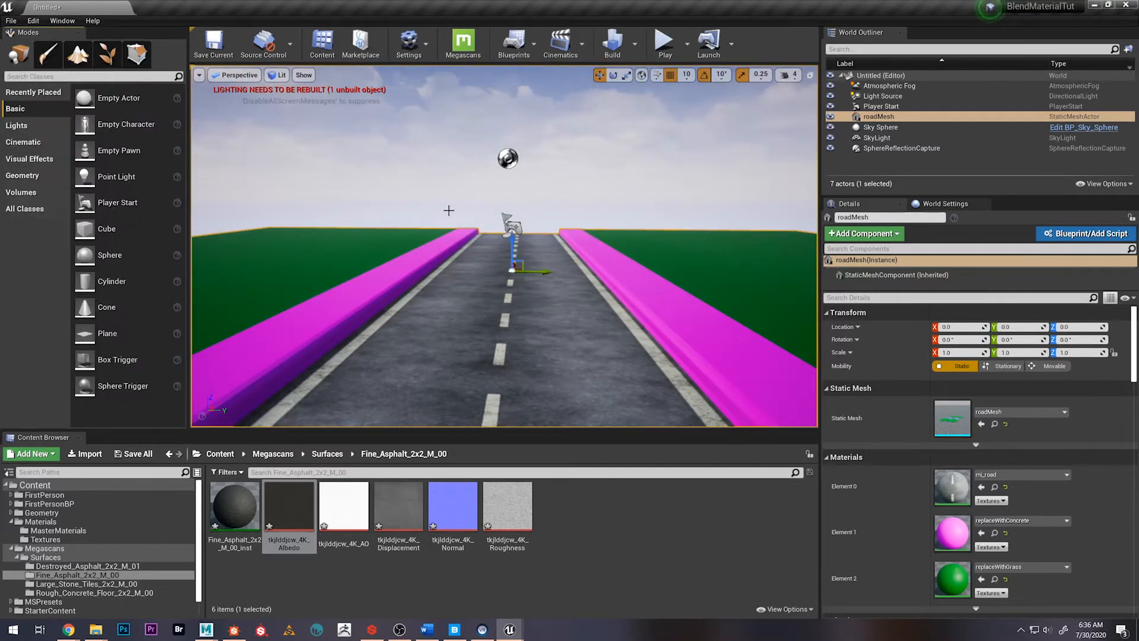
{"action": "mouse_move", "coordinate": [448, 209]}
{"action": "right_mouse_down"}
{"action": "mouse_move", "coordinate": [416, 228]}
{"action": "mouse_move", "coordinate": [418, 265]}
{"action": "right_mouse_up"}
{"action": "key", "text": "d"}
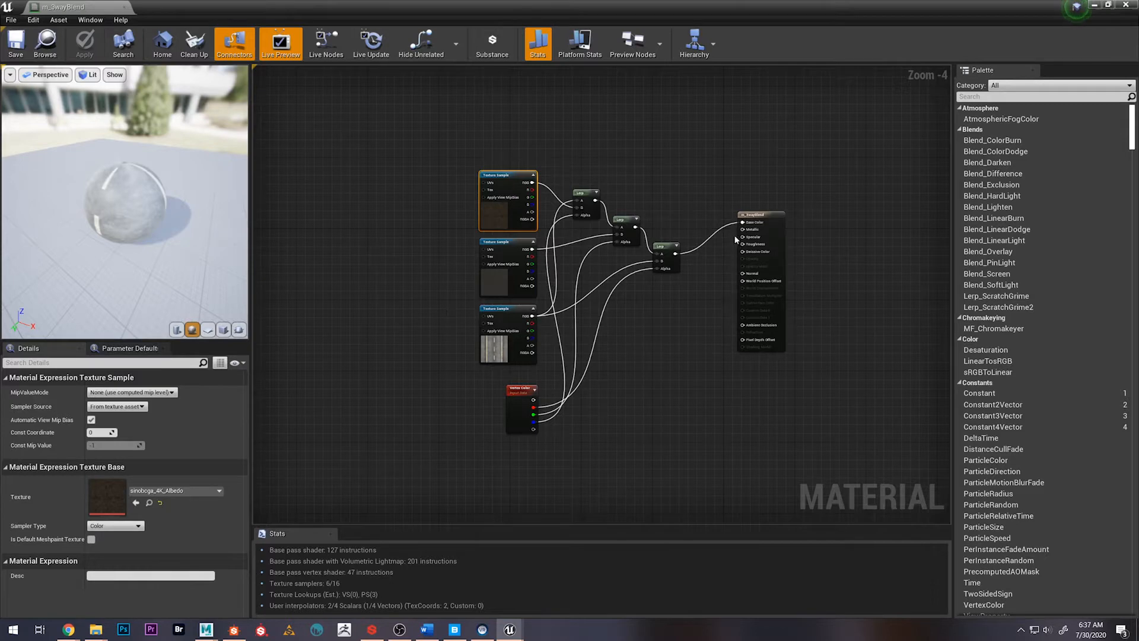
Select all the Texture Sample, Lerp and Vertex Color nodes in m_3wayBlend and move them farther from the material node
{"action": "left_click_drag", "start_coordinate": [433, 149], "coordinate": [666, 453]}
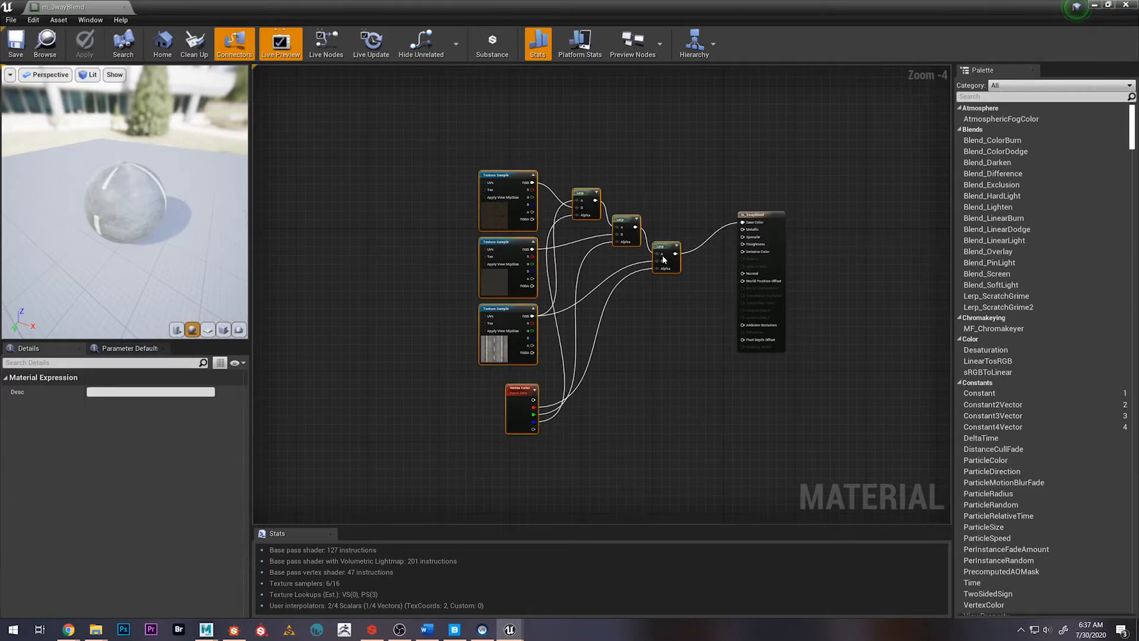
{"action": "left_click_drag", "start_coordinate": [663, 259], "coordinate": [553, 224]}
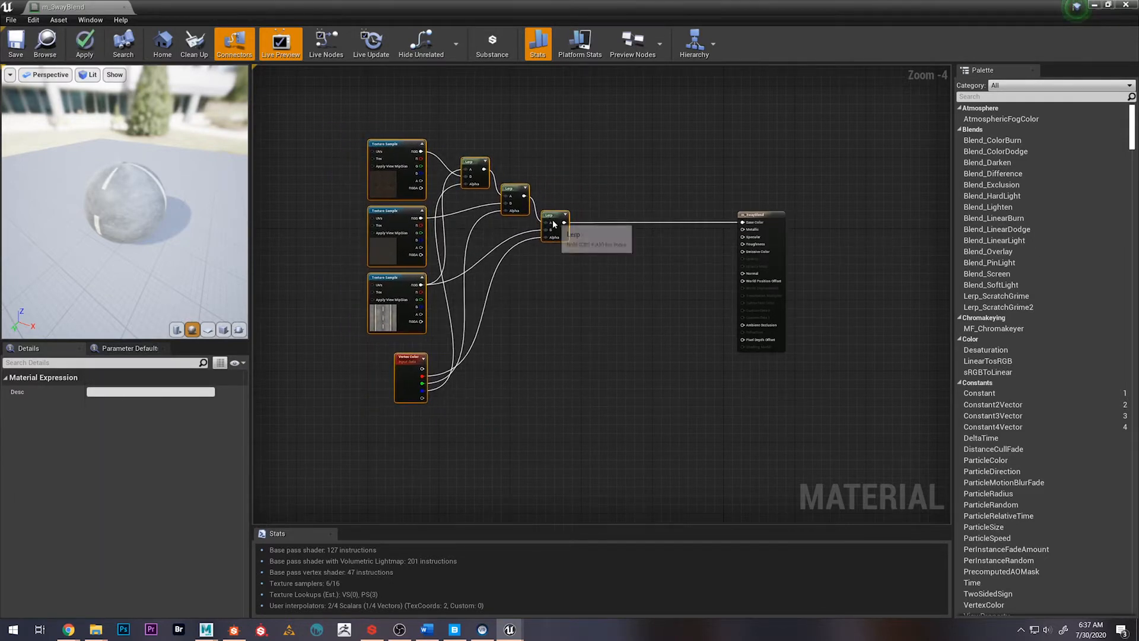
Duplicate the whole blend network of three Texture Samples, three Lerps and the Vertex Color node
{"action": "scroll", "coordinate": [559, 330], "scroll_direction": "up", "scroll_amount": 4}
{"action": "scroll", "coordinate": [556, 325], "scroll_direction": "down", "scroll_amount": 6}
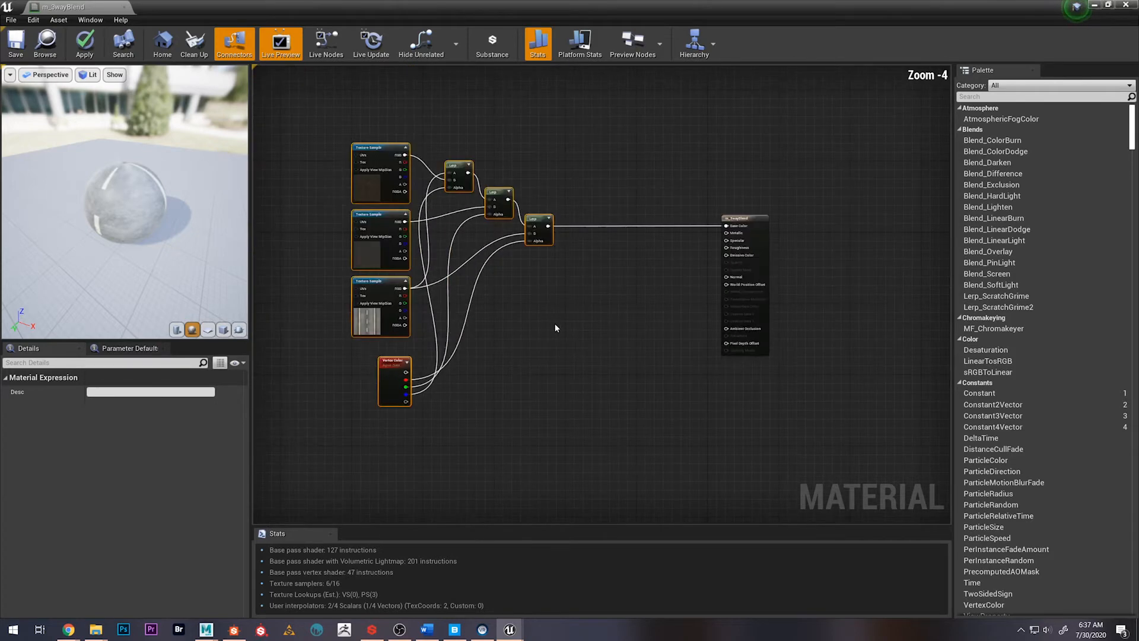
{"action": "left_click", "coordinate": [557, 337]}
{"action": "scroll", "coordinate": [554, 329], "scroll_direction": "up", "scroll_amount": 2}
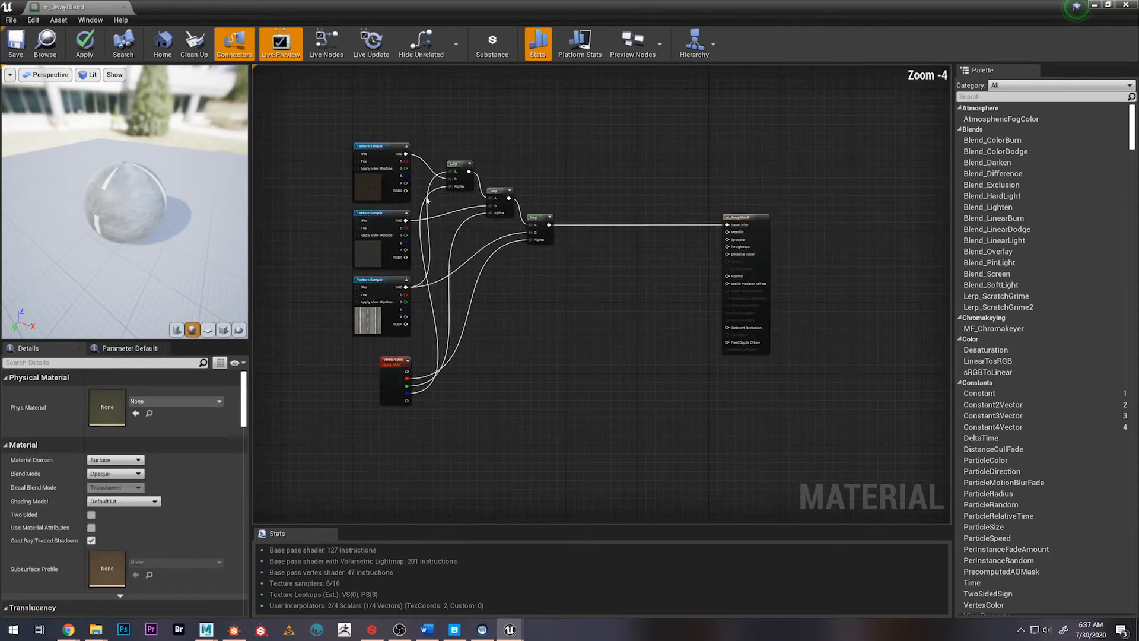
{"action": "left_click_drag", "start_coordinate": [344, 113], "coordinate": [620, 457]}
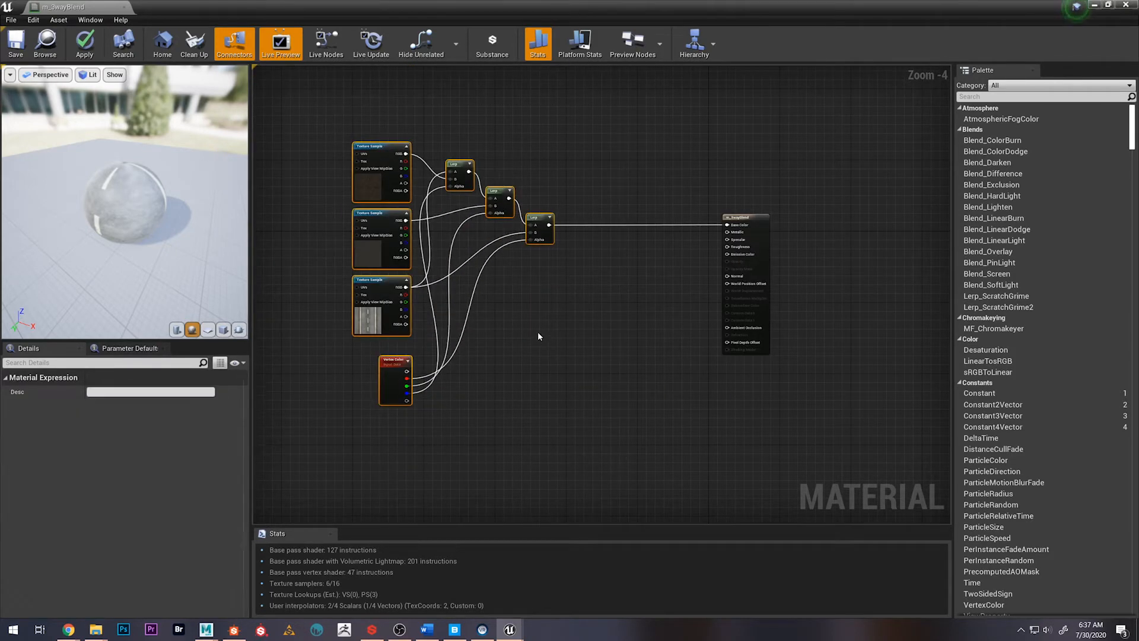
{"action": "key", "text": "ctrl+c"}
{"action": "key", "text": "ctrl+v"}
{"action": "scroll", "coordinate": [625, 381], "scroll_direction": "down", "scroll_amount": 1}
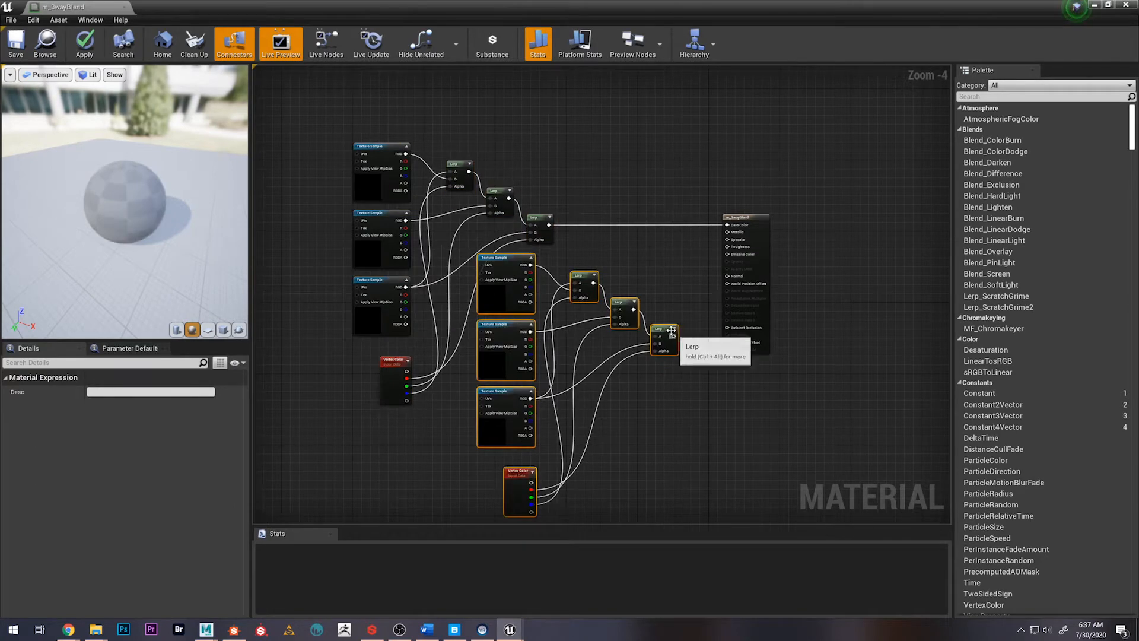
Place the duplicated network in the empty space below the original, clear of the material node
{"action": "scroll", "coordinate": [638, 396], "scroll_direction": "down", "scroll_amount": 1}
{"action": "right_click_drag", "start_coordinate": [667, 433], "coordinate": [759, 372]}
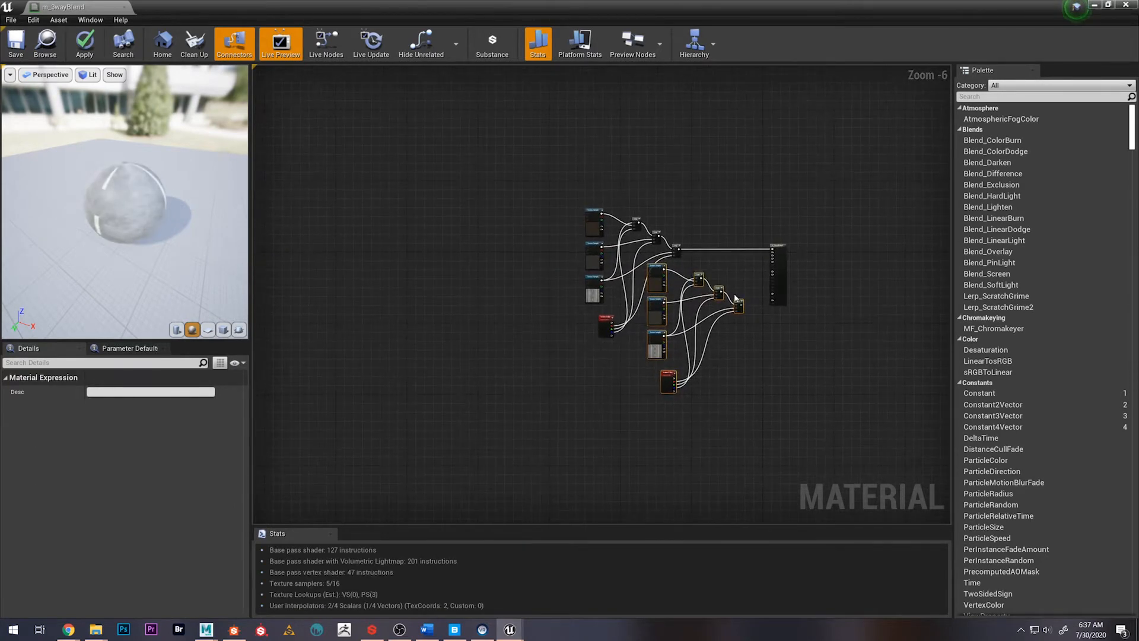
{"action": "left_click_drag", "start_coordinate": [739, 302], "coordinate": [489, 382]}
{"action": "right_click_drag", "start_coordinate": [551, 406], "coordinate": [656, 364]}
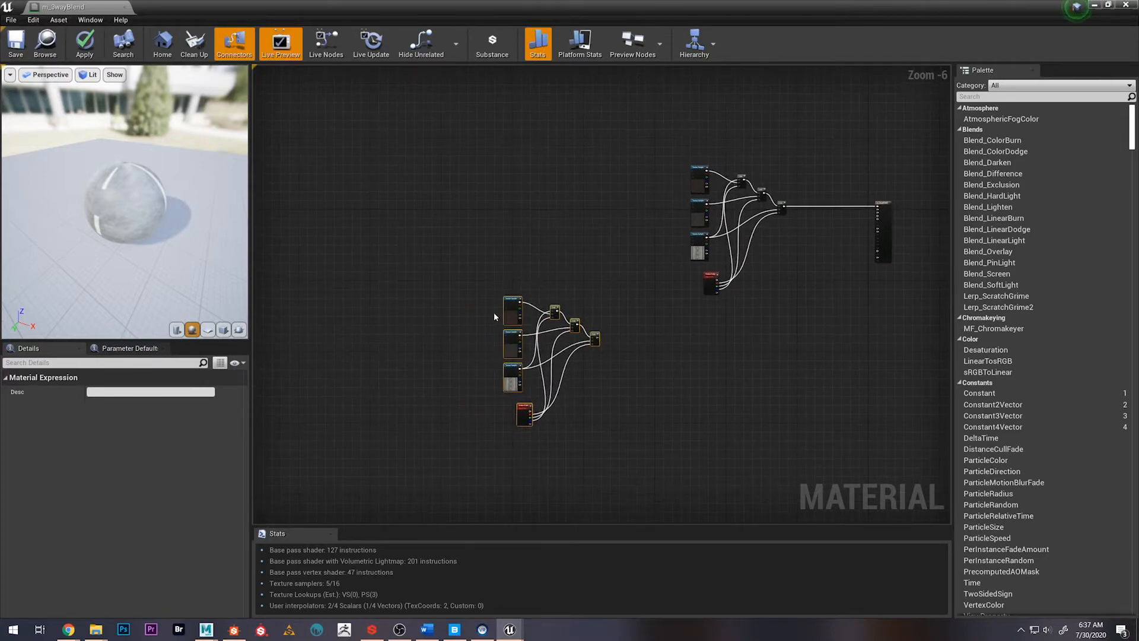
{"action": "scroll", "coordinate": [493, 313], "scroll_direction": "up", "scroll_amount": 3}
{"action": "right_click_drag", "start_coordinate": [434, 305], "coordinate": [453, 273]}
Narrow and reposition the material editor window so the Content Browser is accessible beside the node graph
{"action": "left_click_drag", "start_coordinate": [442, 13], "coordinate": [702, 27]}
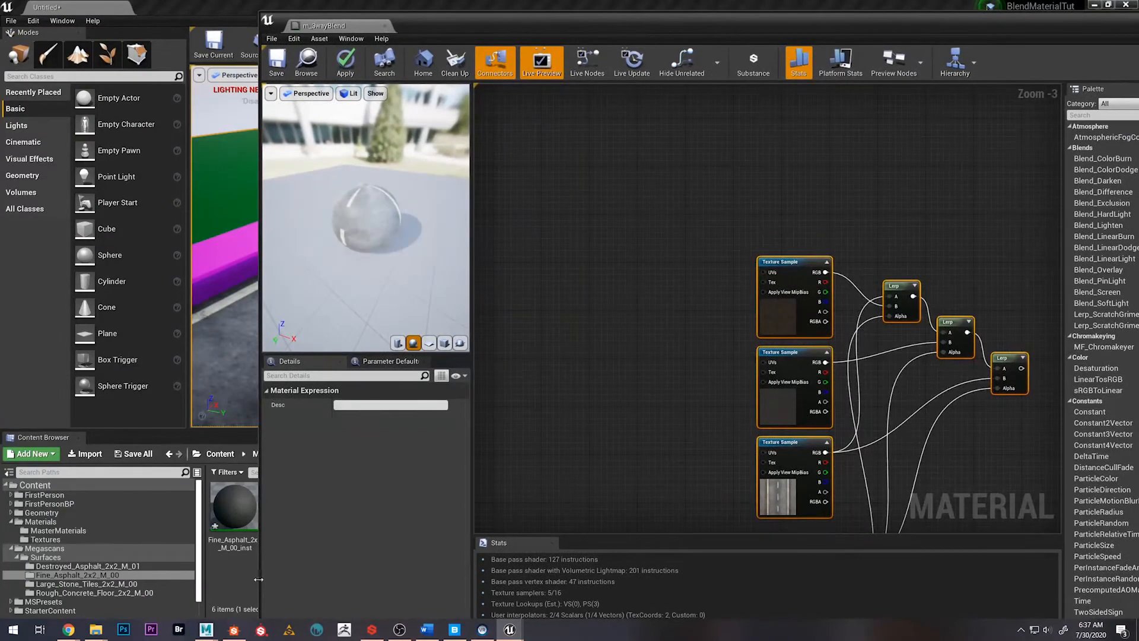
{"action": "left_click_drag", "start_coordinate": [259, 579], "coordinate": [535, 578]}
{"action": "left_click_drag", "start_coordinate": [813, 27], "coordinate": [699, 23]}
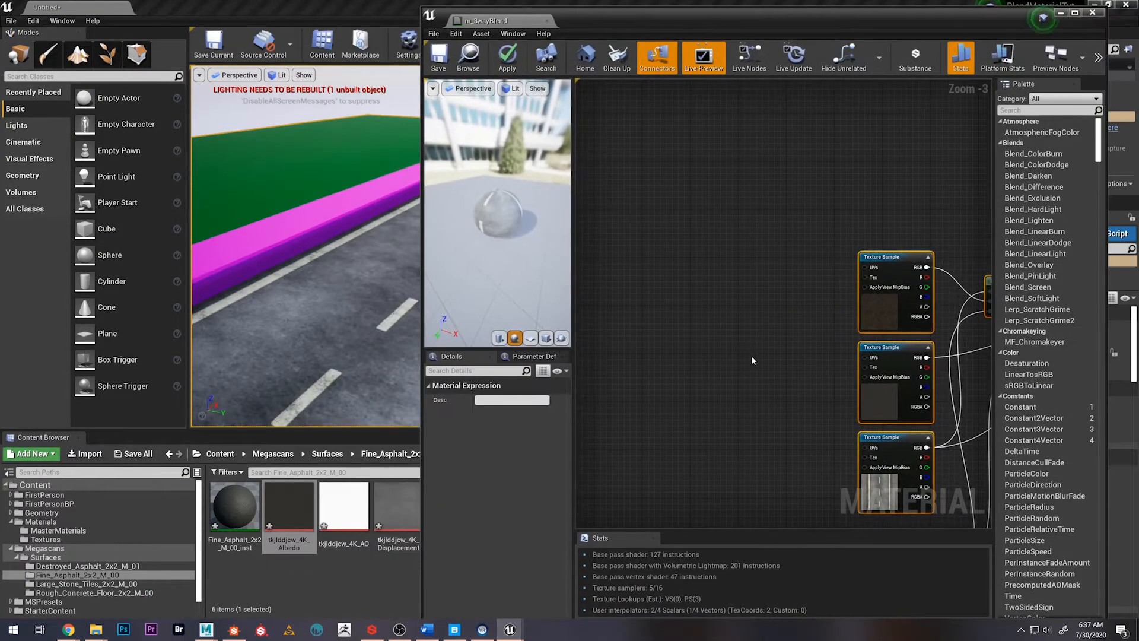
{"action": "right_click_drag", "start_coordinate": [752, 361], "coordinate": [651, 292]}
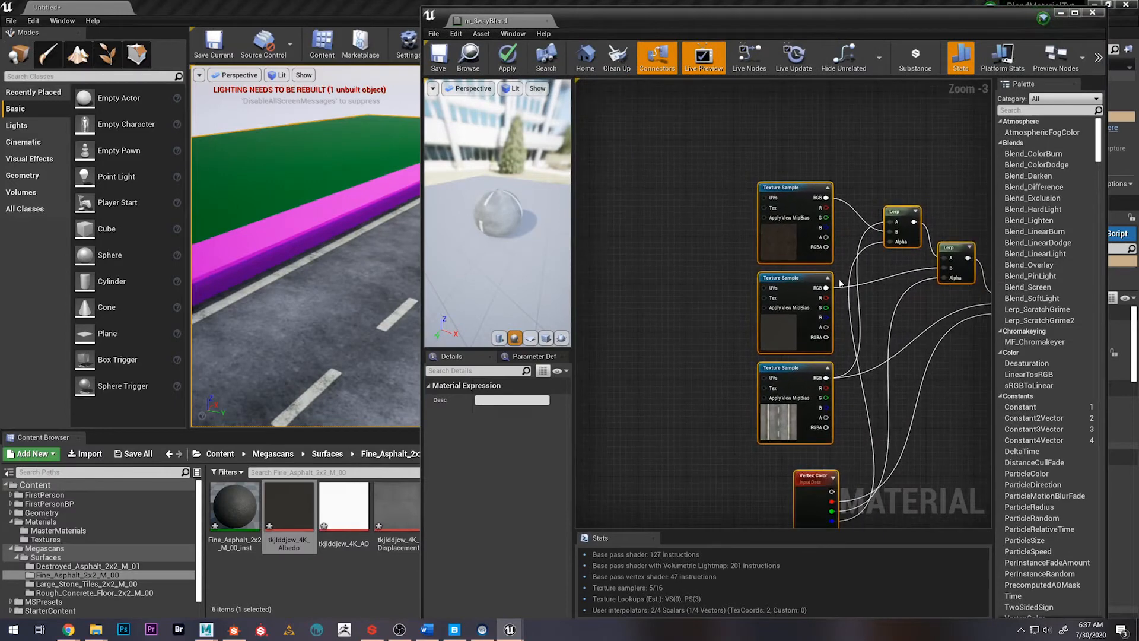
Assign sinobcga_4K_Normal from the Destroyed_Asphalt_2x2_M_01 folder to the first Texture Sample of the duplicated network
{"action": "left_click", "coordinate": [787, 251]}
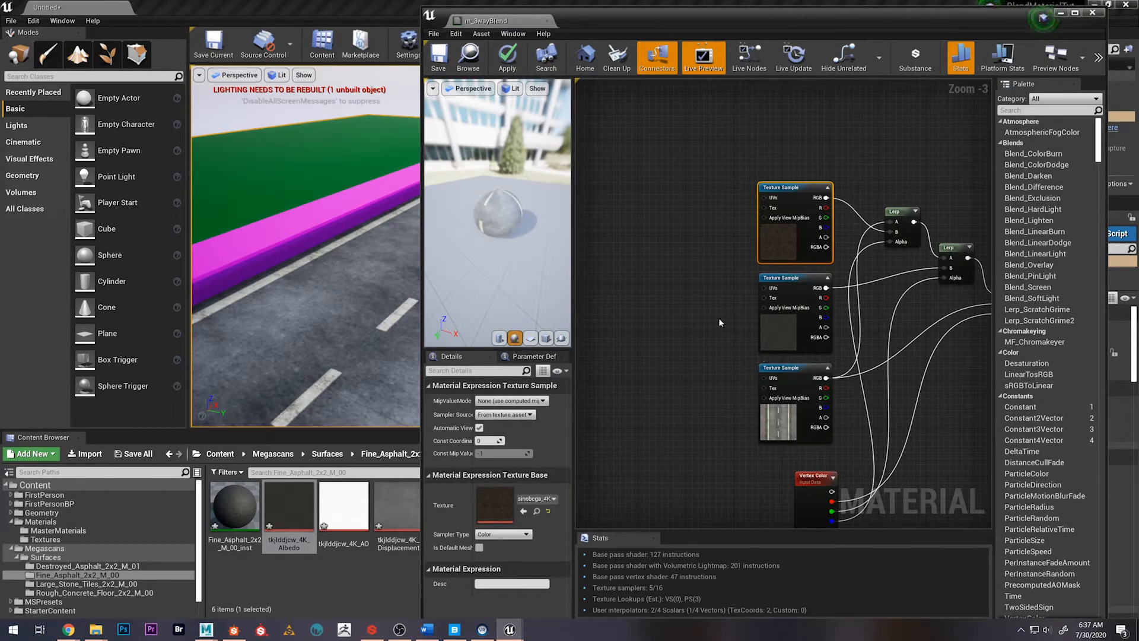
{"action": "left_click_drag", "start_coordinate": [611, 19], "coordinate": [697, 29]}
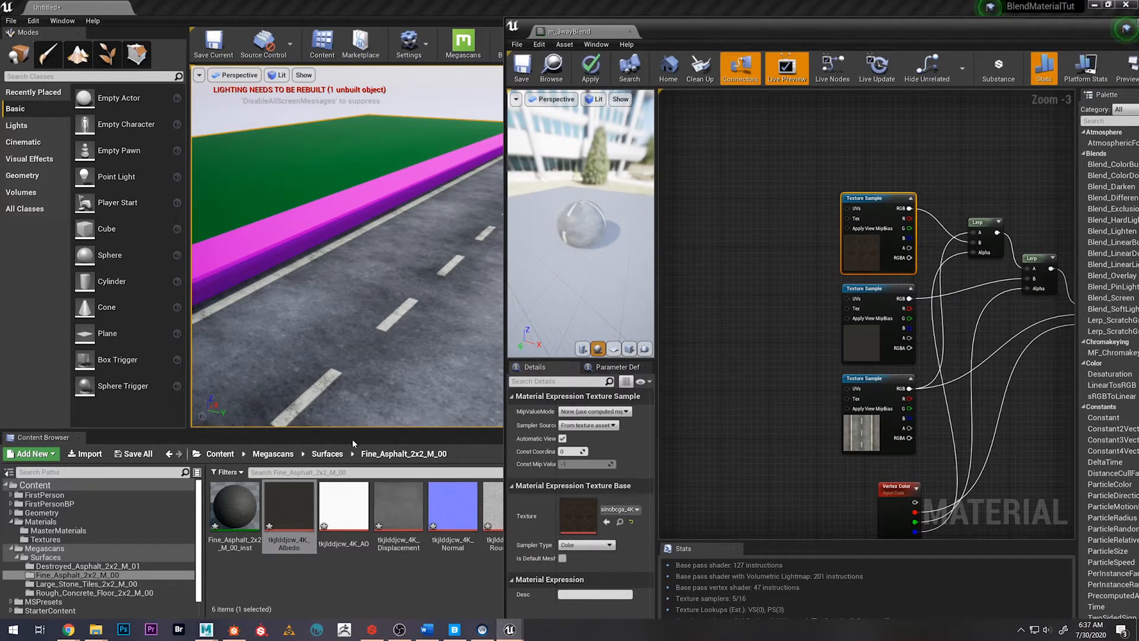
{"action": "left_click", "coordinate": [328, 453]}
{"action": "left_click", "coordinate": [233, 507]}
{"action": "double_click", "coordinate": [232, 507]}
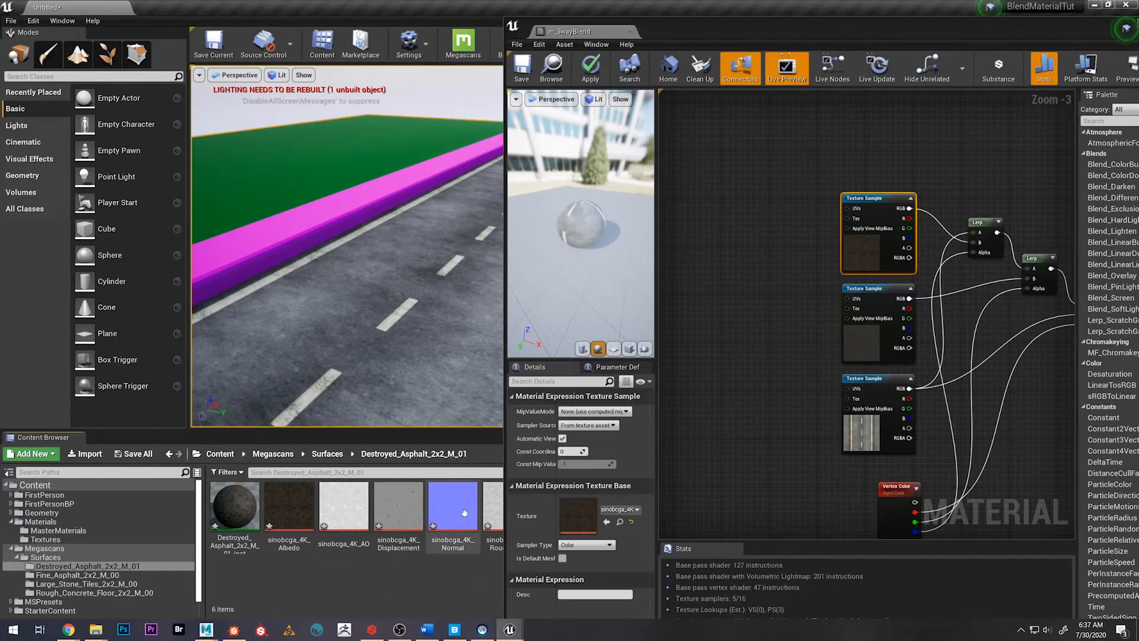
{"action": "left_click_drag", "start_coordinate": [465, 513], "coordinate": [579, 503]}
Assign tkjlddjcw_4K_Normal from the Fine_Asphalt_2x2_M_00 folder to the second Texture Sample of the duplicated network
{"action": "right_click_drag", "start_coordinate": [754, 342], "coordinate": [705, 323]}
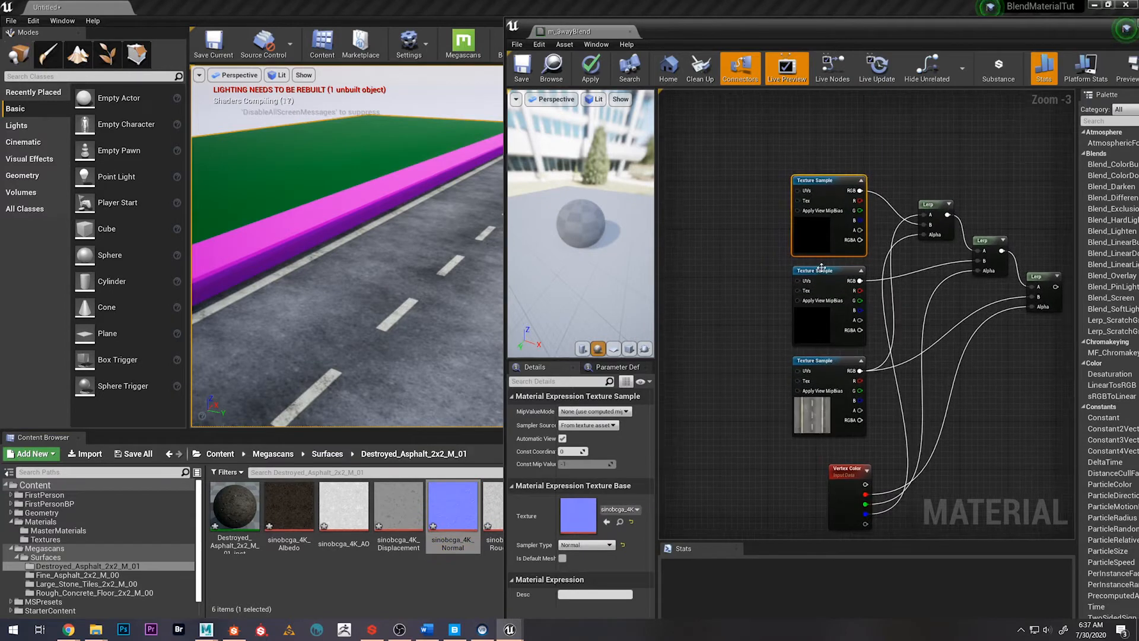
{"action": "left_click", "coordinate": [821, 272]}
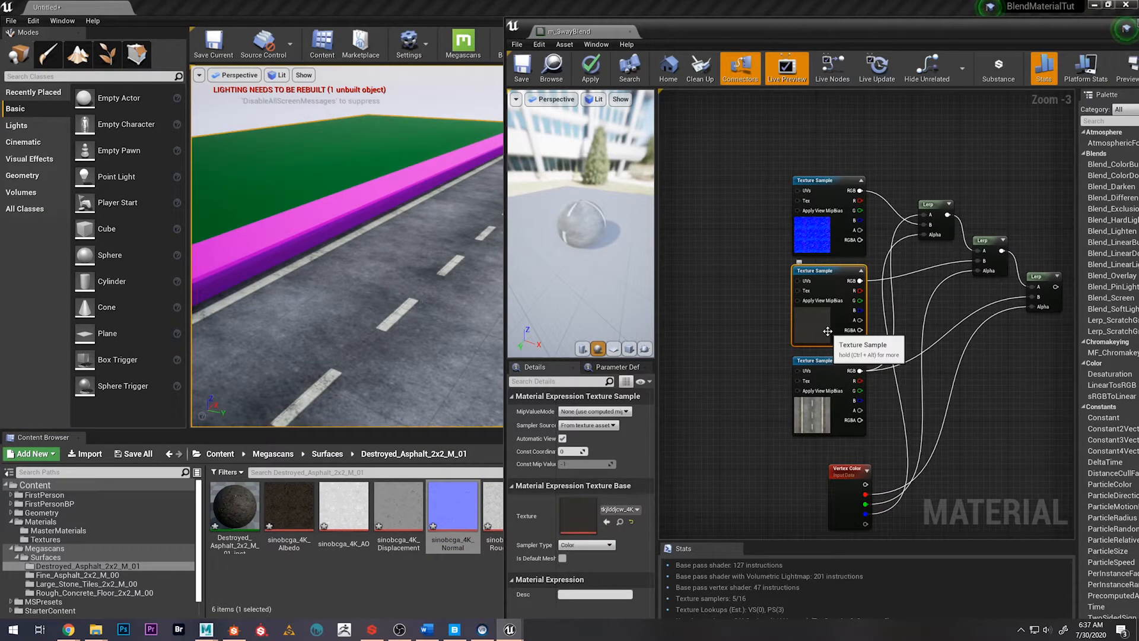
{"action": "left_click", "coordinate": [327, 453]}
{"action": "left_click", "coordinate": [289, 522]}
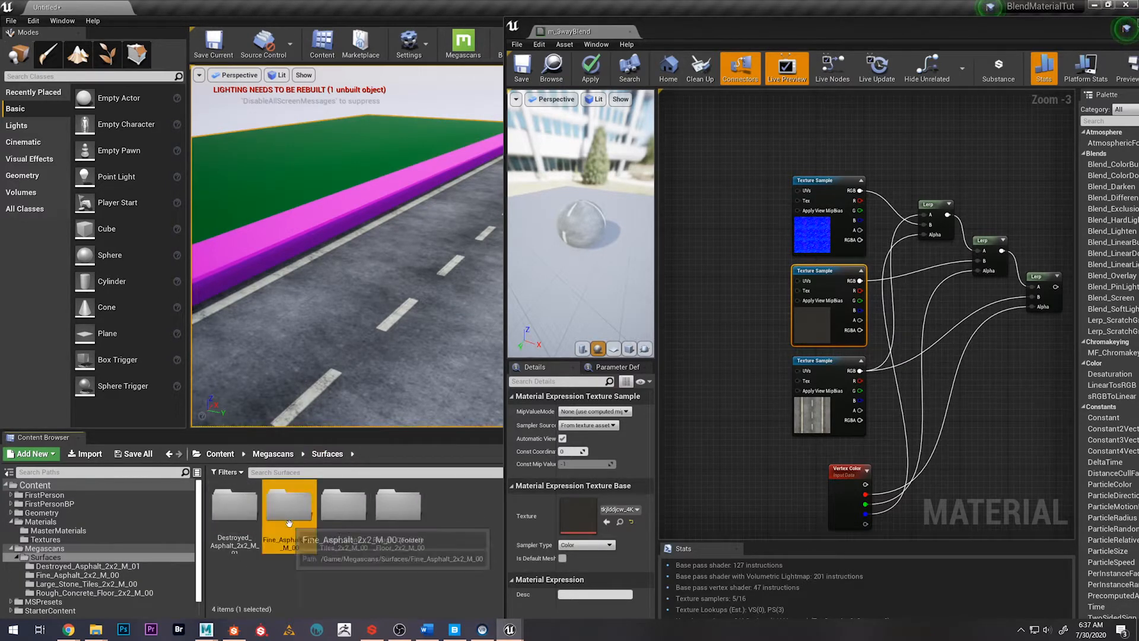
{"action": "double_click", "coordinate": [288, 522]}
{"action": "left_click_drag", "start_coordinate": [452, 510], "coordinate": [590, 510]}
Assign roadWithSidewalk_normal from the Materials/Textures folder to the third Texture Sample of the duplicated network
{"action": "right_click_drag", "start_coordinate": [757, 430], "coordinate": [732, 392]}
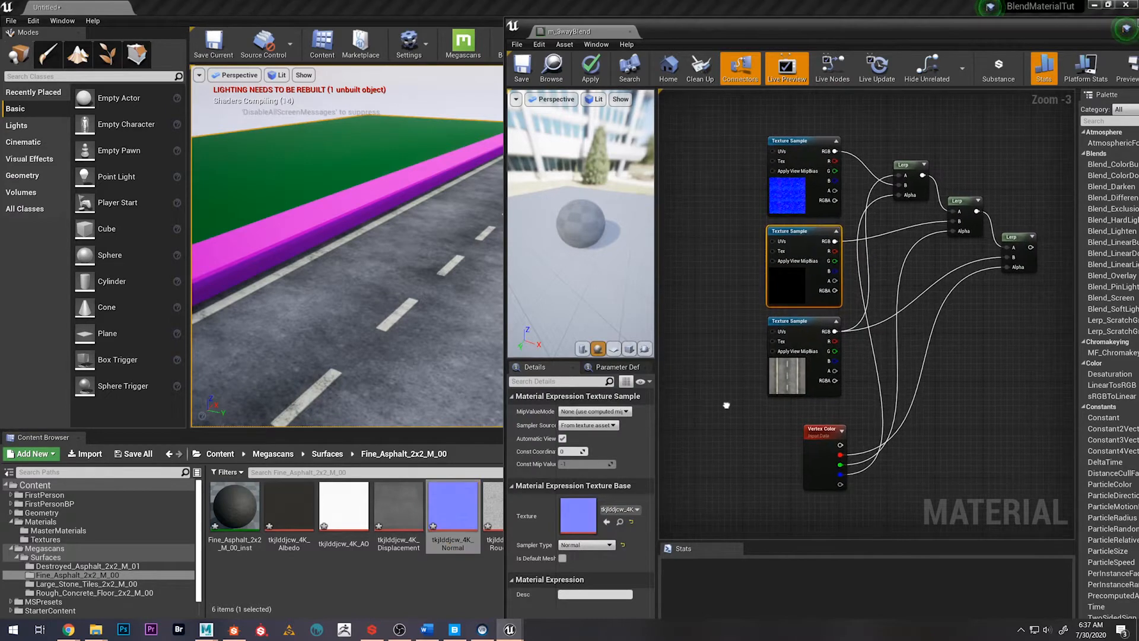
{"action": "left_click", "coordinate": [828, 321]}
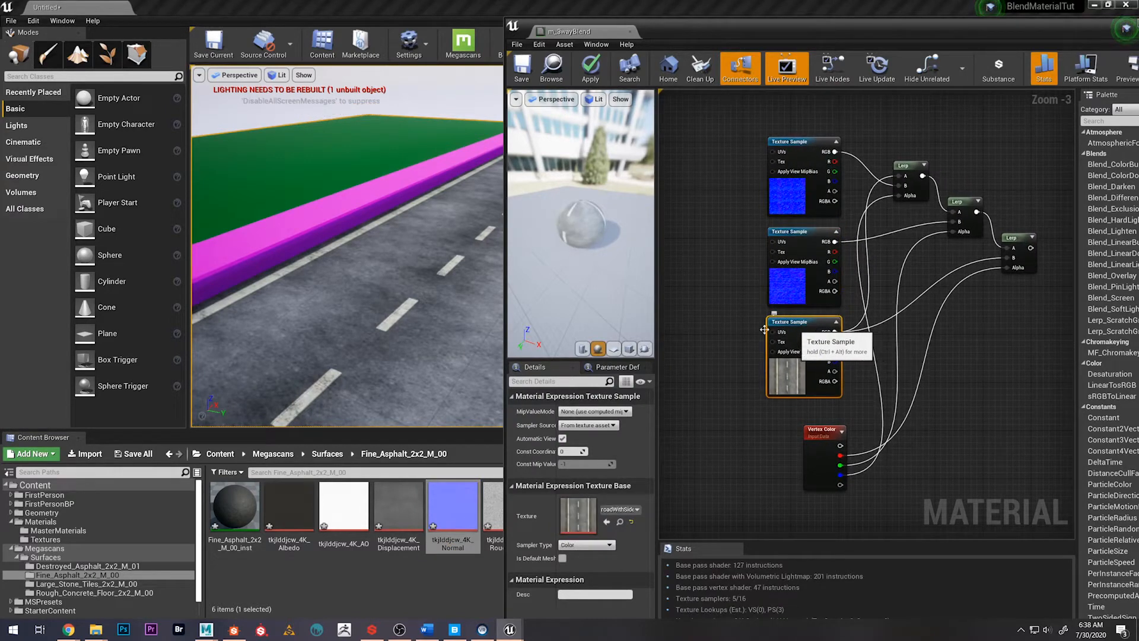
{"action": "left_click", "coordinate": [222, 456]}
{"action": "double_click", "coordinate": [397, 514]}
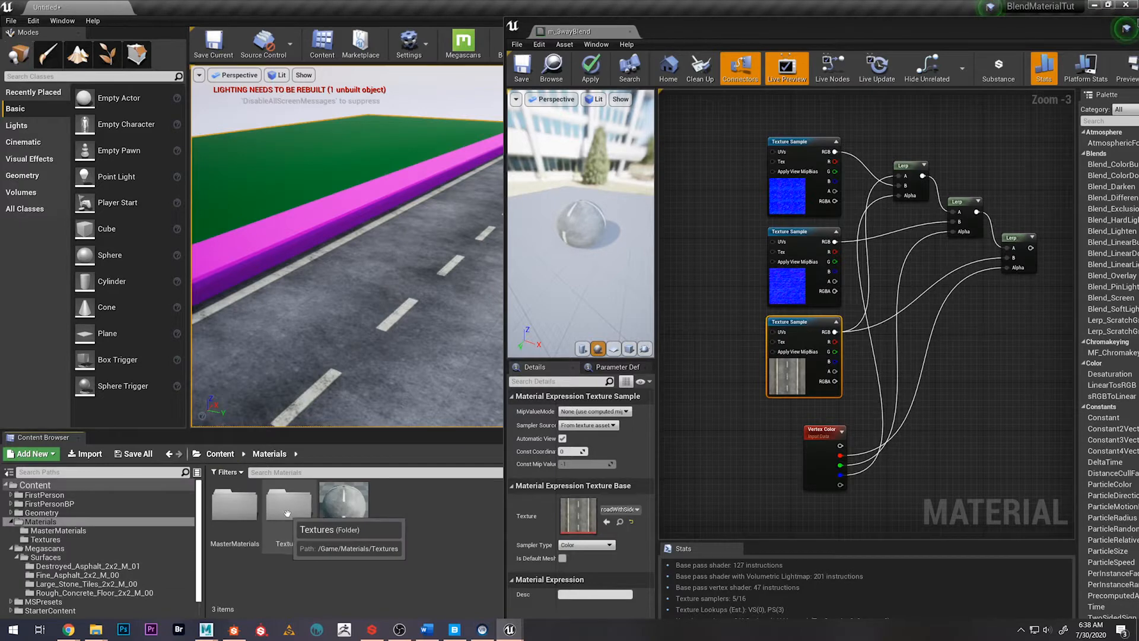
{"action": "double_click", "coordinate": [287, 514]}
{"action": "left_click_drag", "start_coordinate": [410, 521], "coordinate": [576, 522]}
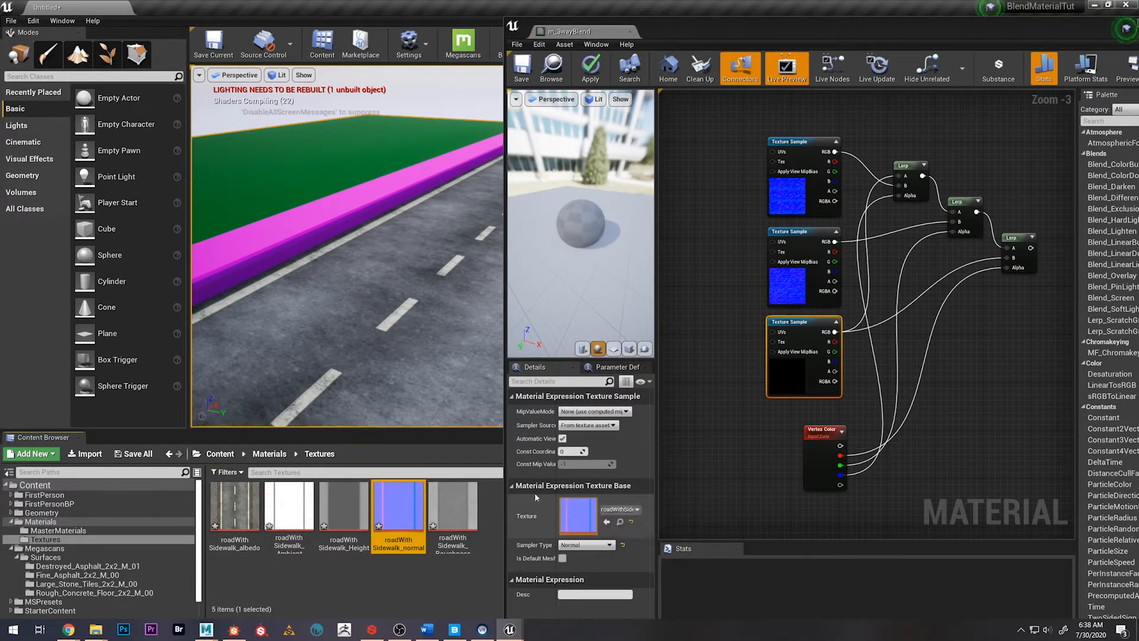
Select the whole normal map network and align it directly beneath the base color network
{"action": "right_click_drag", "start_coordinate": [959, 379], "coordinate": [858, 397]}
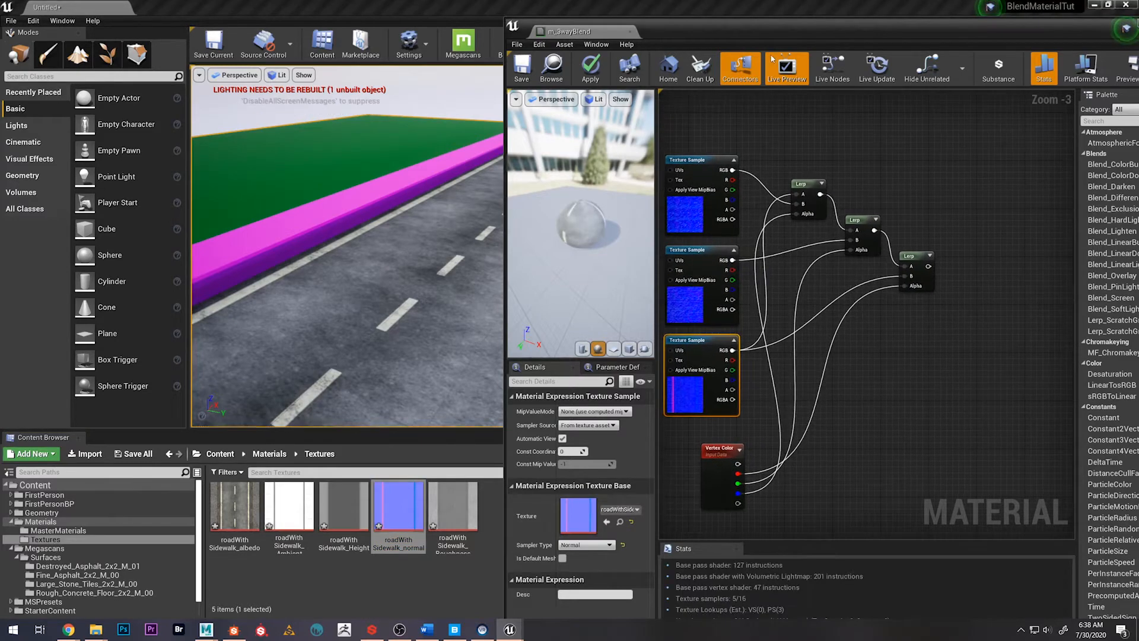
{"action": "left_click_drag", "start_coordinate": [755, 29], "coordinate": [529, 14]}
{"action": "scroll", "coordinate": [674, 248], "scroll_direction": "down", "scroll_amount": 1}
{"action": "right_click_drag", "start_coordinate": [726, 298], "coordinate": [668, 334]}
{"action": "scroll", "coordinate": [667, 334], "scroll_direction": "down", "scroll_amount": 2}
{"action": "left_click_drag", "start_coordinate": [526, 244], "coordinate": [663, 416]}
{"action": "left_click_drag", "start_coordinate": [634, 318], "coordinate": [817, 332]}
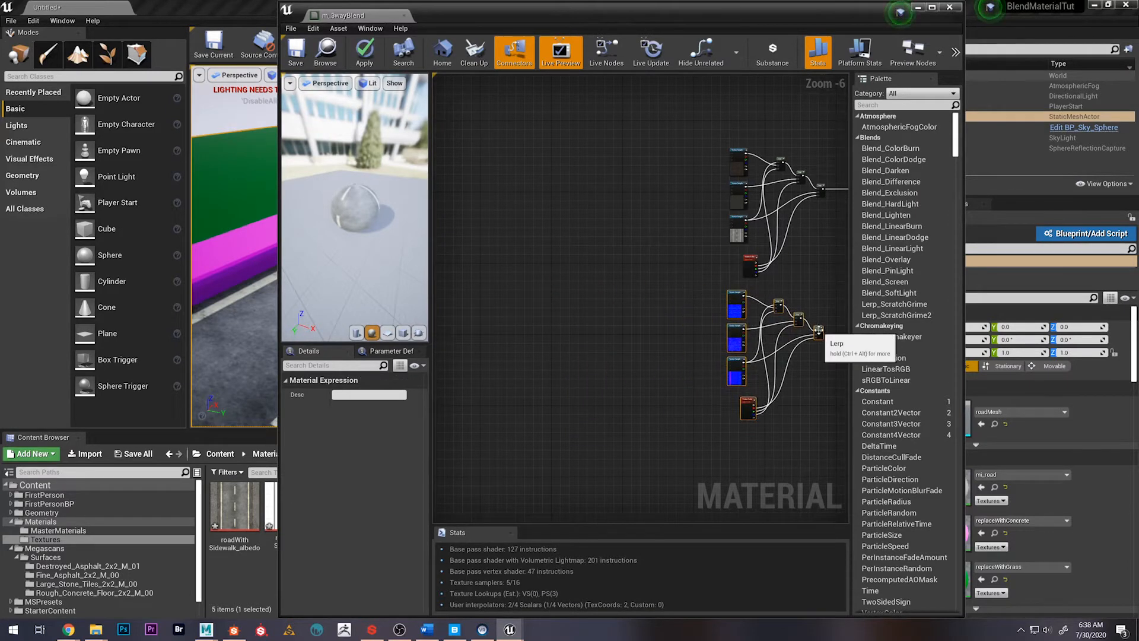
{"action": "right_click_drag", "start_coordinate": [817, 332], "coordinate": [607, 340]}
{"action": "scroll", "coordinate": [607, 339], "scroll_direction": "up", "scroll_amount": 1}
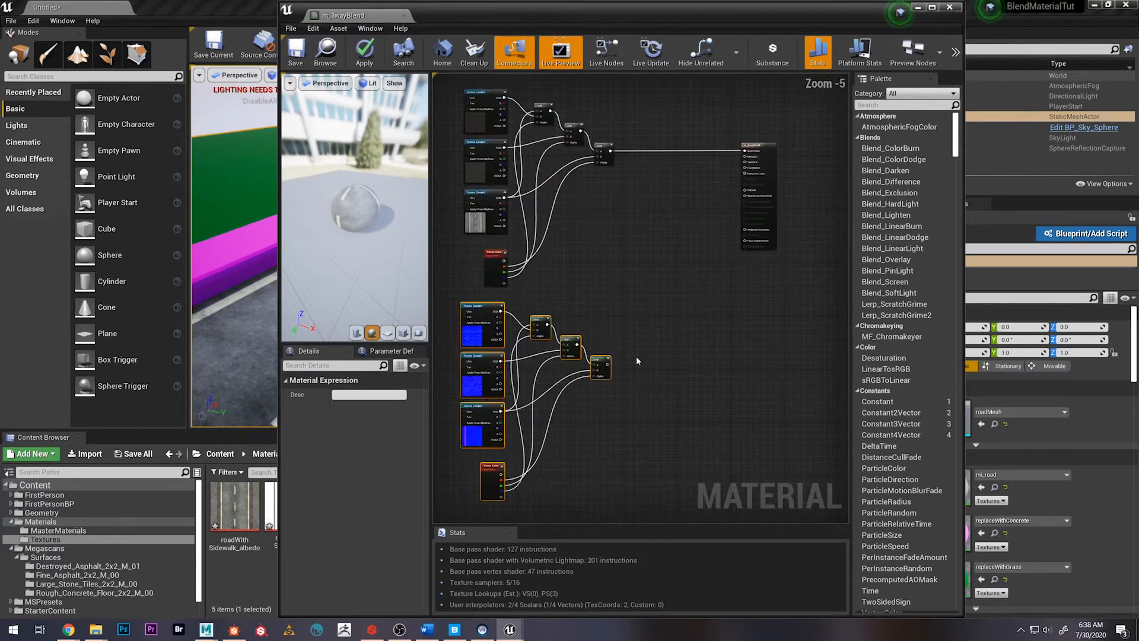
Connect the output of the final normal map Lerp to the material's Normal input and save the material
{"action": "left_click", "coordinate": [637, 361]}
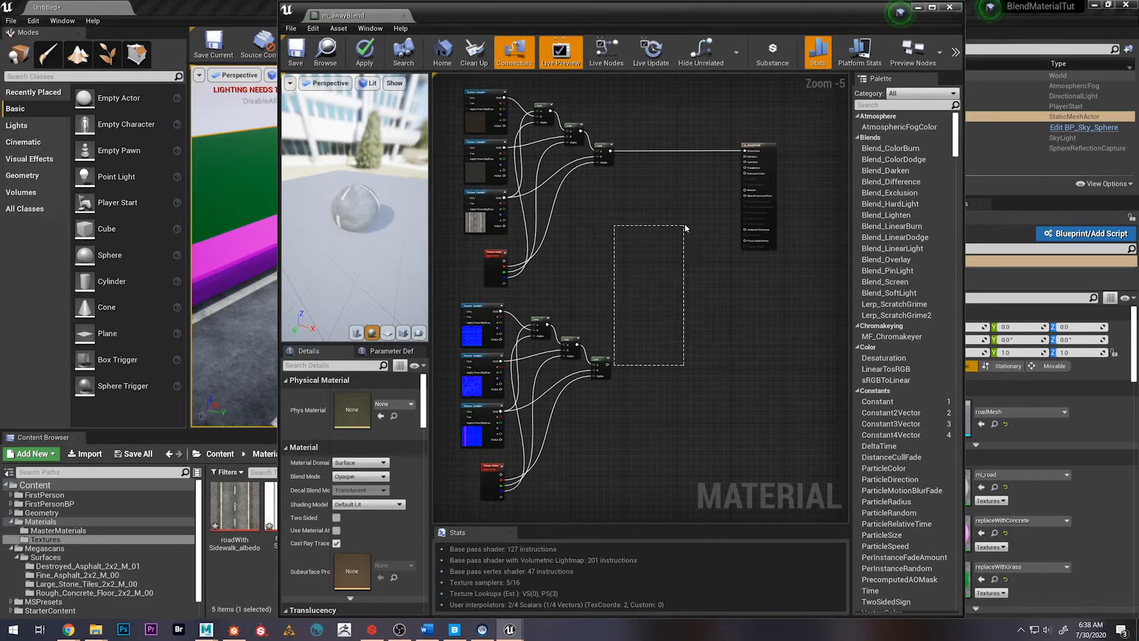
{"action": "left_click_drag", "start_coordinate": [608, 364], "coordinate": [741, 192]}
{"action": "right_click_drag", "start_coordinate": [629, 284], "coordinate": [682, 278]}
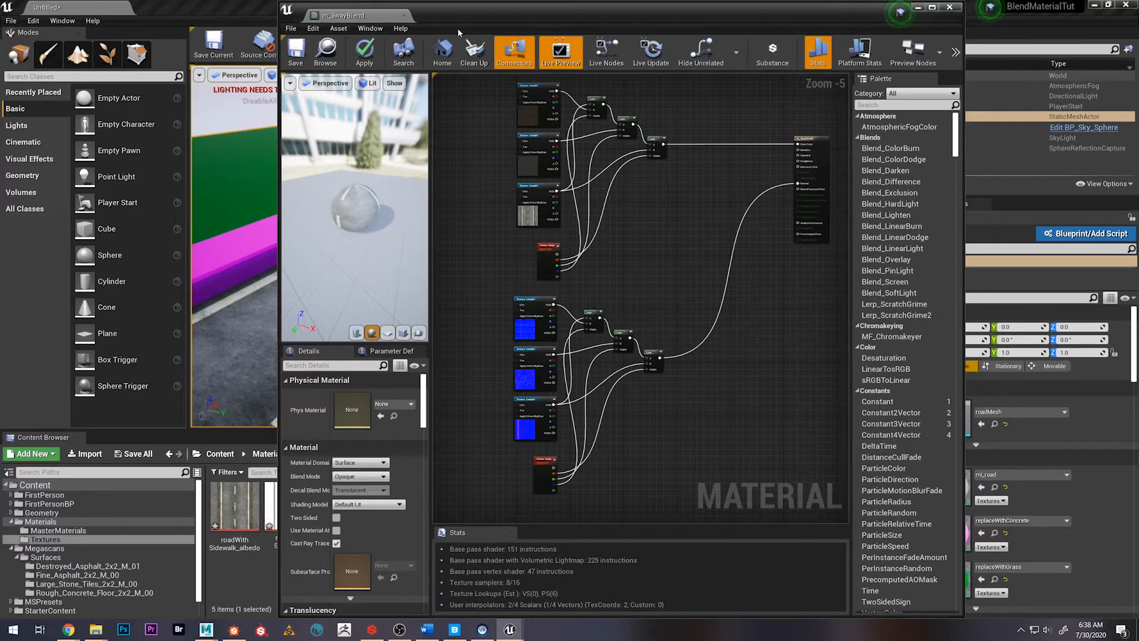
{"action": "left_click", "coordinate": [295, 50]}
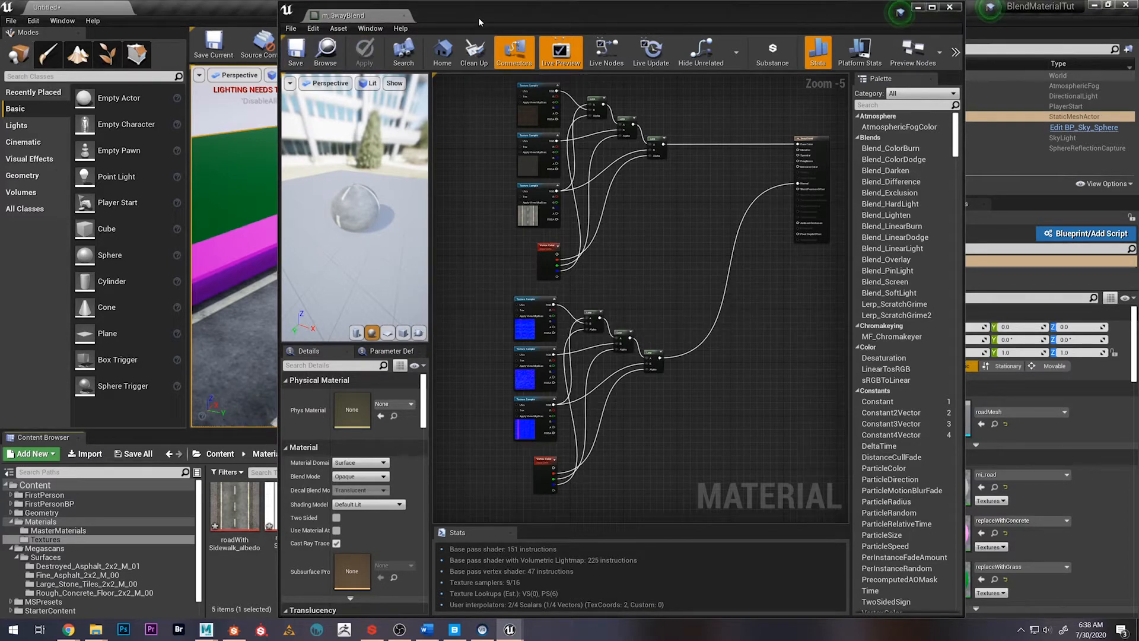
Move the material editor aside and examine the road surface up close in the level viewport
{"action": "left_click_drag", "start_coordinate": [480, 22], "coordinate": [865, 80]}
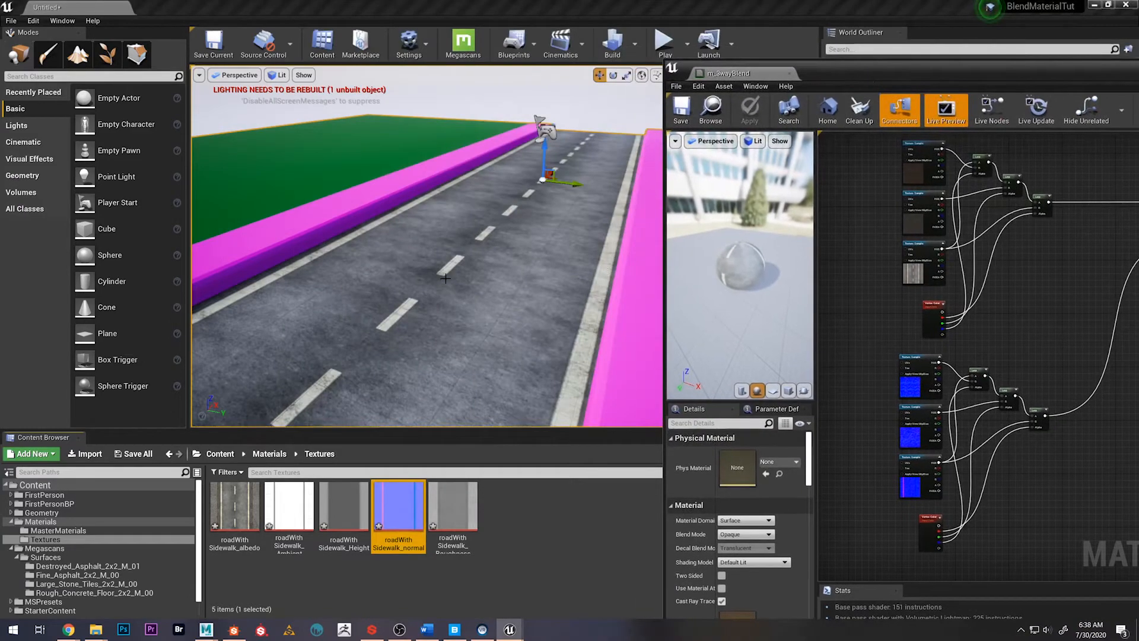
{"action": "key", "text": "w"}
{"action": "right_click_drag", "start_coordinate": [445, 279], "coordinate": [441, 290]}
{"action": "key", "text": "s"}
{"action": "key", "text": "w"}
{"action": "key", "text": "s"}
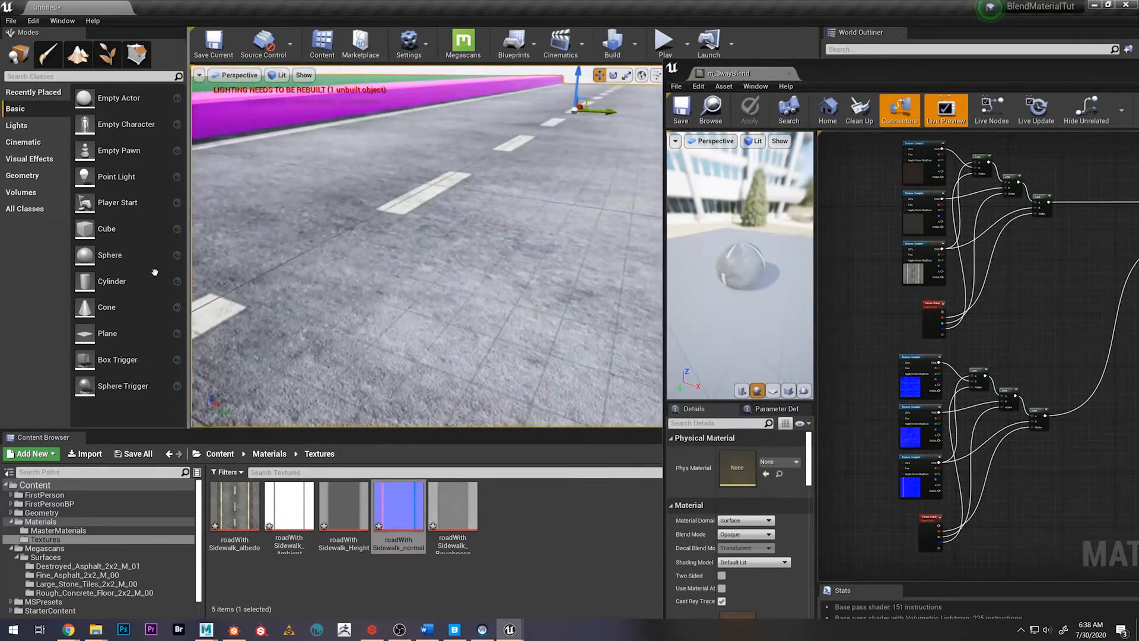
Switch to vertex painting, try the green channel alone, and restore red as the only enabled channel
{"action": "left_click", "coordinate": [48, 53]}
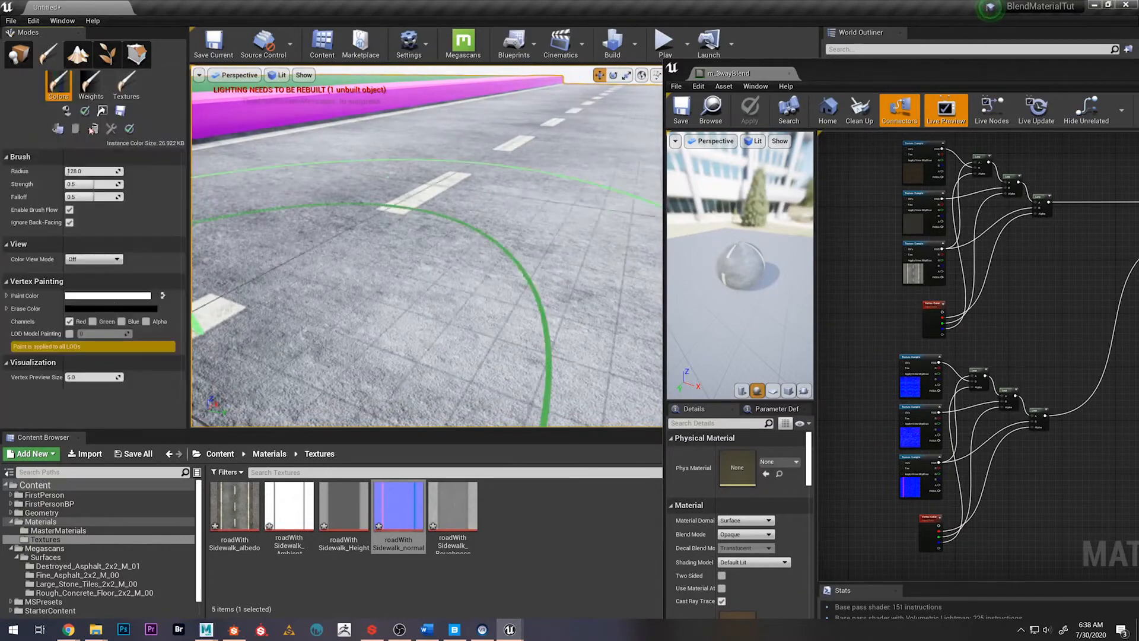
{"action": "left_click", "coordinate": [92, 320]}
{"action": "left_click", "coordinate": [69, 321]}
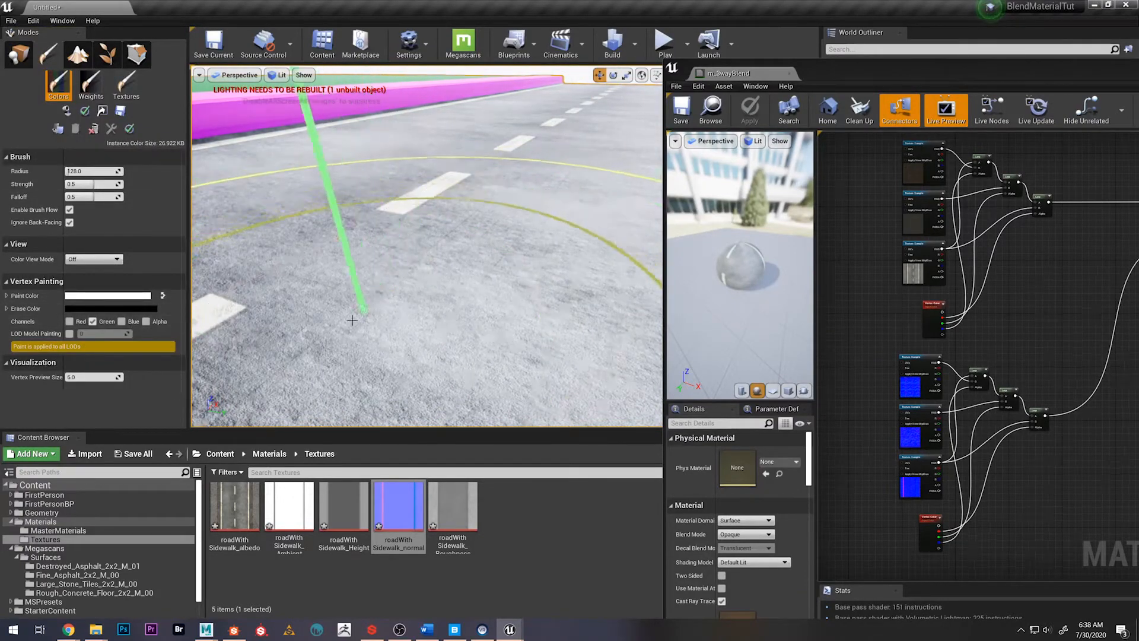
{"action": "left_click", "coordinate": [70, 321]}
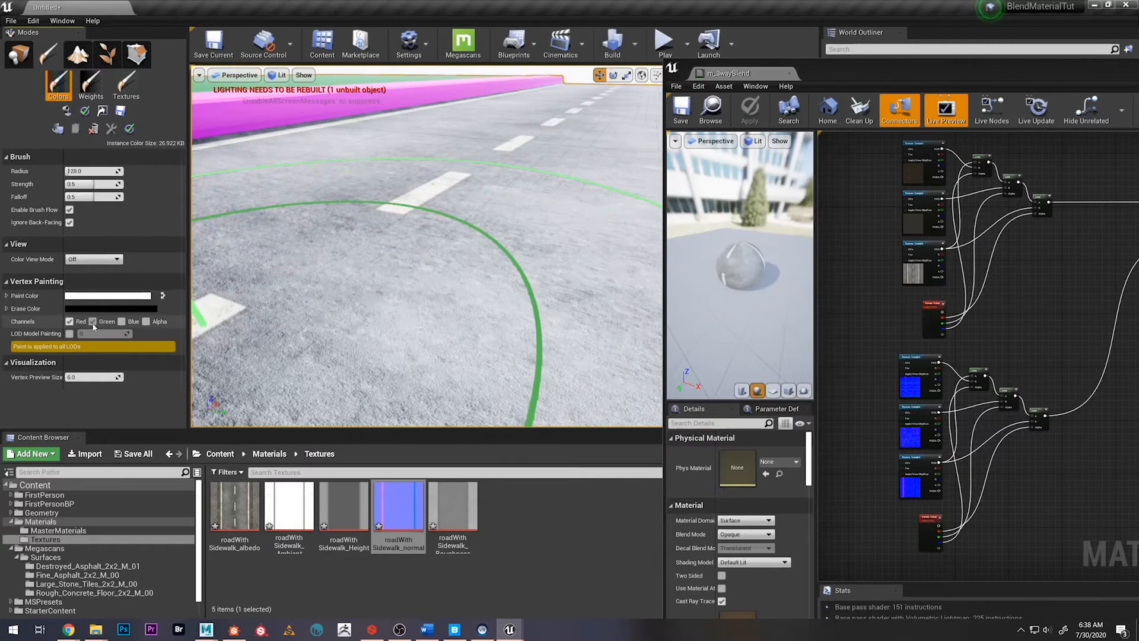
{"action": "left_click", "coordinate": [93, 321]}
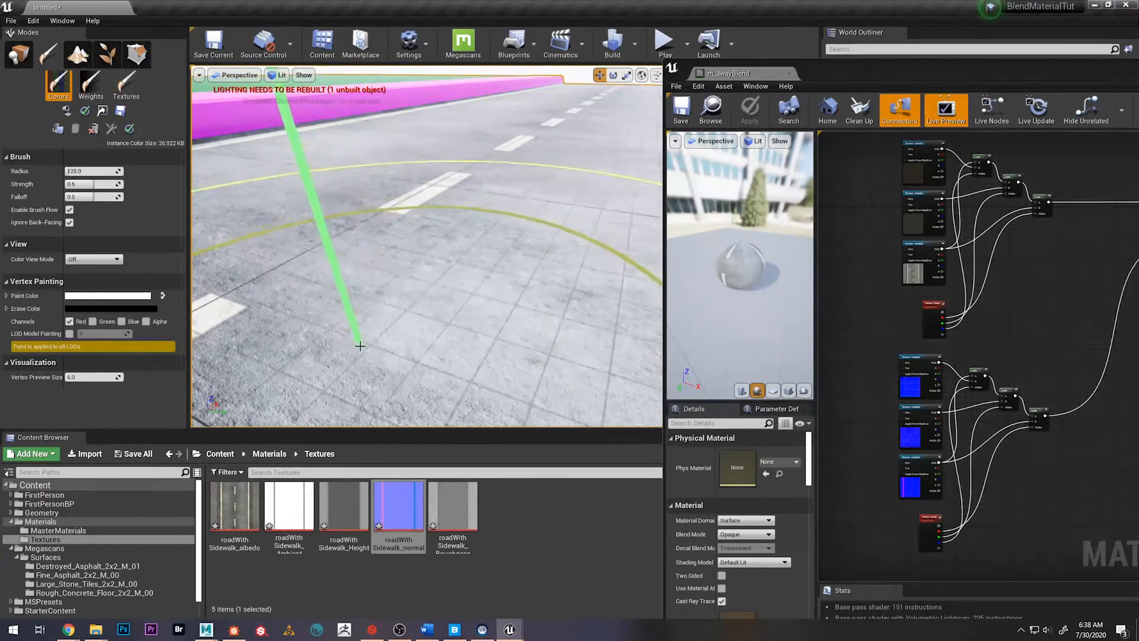
Vertex-paint the red channel on the nearby road surface and enlarge the brush radius to about 308
{"action": "right_click_drag", "start_coordinate": [360, 346], "coordinate": [379, 320]}
{"action": "mouse_move", "coordinate": [356, 302]}
{"action": "left_mouse_down"}
{"action": "mouse_move", "coordinate": [389, 309]}
{"action": "mouse_move", "coordinate": [409, 293]}
{"action": "mouse_move", "coordinate": [394, 297]}
{"action": "mouse_move", "coordinate": [388, 314]}
{"action": "mouse_move", "coordinate": [404, 318]}
{"action": "mouse_move", "coordinate": [375, 327]}
{"action": "mouse_move", "coordinate": [377, 342]}
{"action": "left_mouse_up"}
{"action": "key", "text": "bracketright"}
{"action": "key", "text": "bracketright"}
{"action": "key", "text": "bracketright"}
{"action": "key", "text": "bracketright"}
{"action": "key", "text": "bracketright"}
{"action": "key", "text": "bracketright"}
{"action": "key", "text": "bracketright"}
{"action": "key", "text": "bracketright"}
{"action": "key", "text": "bracketright"}
{"action": "key", "text": "bracketright"}
{"action": "key", "text": "bracketright"}
{"action": "key", "text": "bracketright"}
{"action": "key", "text": "bracketright"}
{"action": "key", "text": "bracketright"}
{"action": "key", "text": "bracketright"}
{"action": "key", "text": "bracketright"}
{"action": "key", "text": "bracketright"}
{"action": "key", "text": "bracketright"}
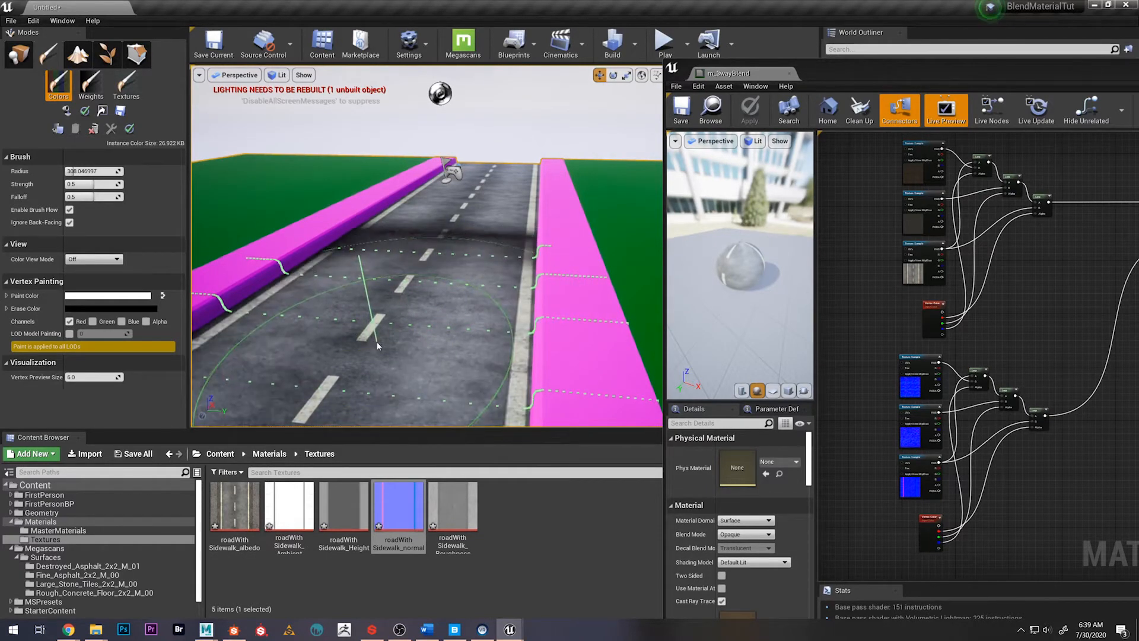
Undo the last stroke, test red channel painting along the road with the larger brush, and undo those strokes
{"action": "key", "text": "ctrl+z"}
{"action": "mouse_move", "coordinate": [375, 344]}
{"action": "right_mouse_down"}
{"action": "mouse_move", "coordinate": [303, 344]}
{"action": "mouse_move", "coordinate": [356, 332]}
{"action": "mouse_move", "coordinate": [326, 326]}
{"action": "mouse_move", "coordinate": [309, 356]}
{"action": "mouse_move", "coordinate": [222, 353]}
{"action": "mouse_move", "coordinate": [261, 344]}
{"action": "mouse_move", "coordinate": [238, 332]}
{"action": "mouse_move", "coordinate": [315, 320]}
{"action": "mouse_move", "coordinate": [333, 365]}
{"action": "mouse_move", "coordinate": [324, 344]}
{"action": "mouse_move", "coordinate": [415, 332]}
{"action": "right_mouse_up"}
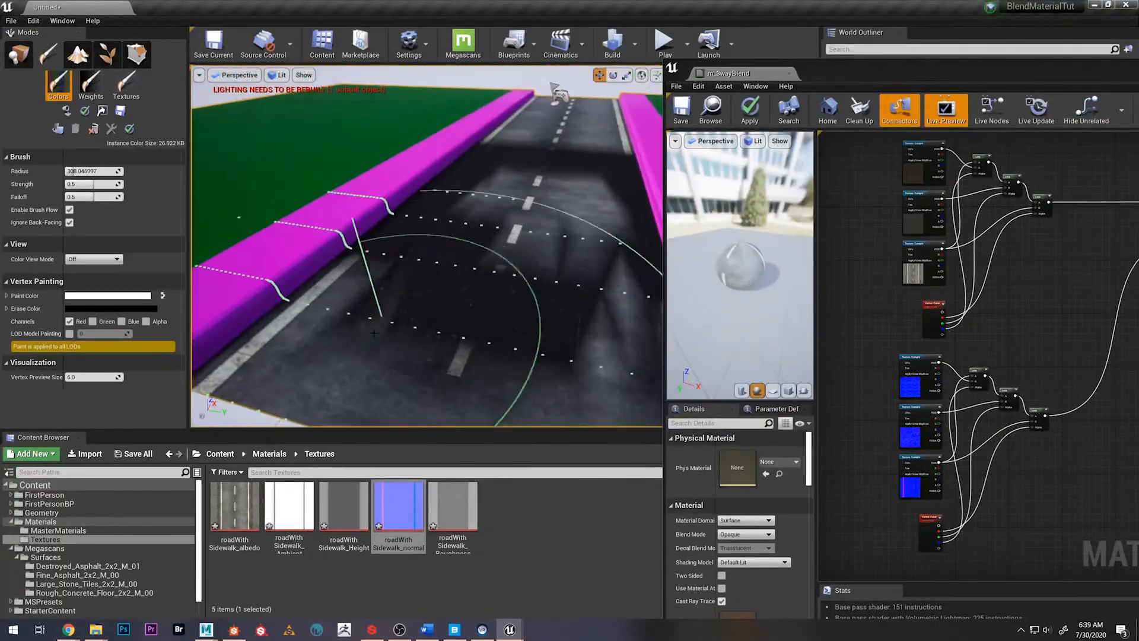
{"action": "key", "text": "ctrl+z"}
{"action": "left_click", "coordinate": [445, 274]}
{"action": "mouse_move", "coordinate": [394, 369]}
{"action": "right_mouse_down"}
{"action": "mouse_move", "coordinate": [393, 415]}
{"action": "mouse_move", "coordinate": [386, 350]}
{"action": "right_mouse_up"}
{"action": "key", "text": "ctrl+z"}
{"action": "mouse_move", "coordinate": [513, 264]}
{"action": "right_mouse_down"}
{"action": "mouse_move", "coordinate": [511, 201]}
{"action": "mouse_move", "coordinate": [469, 267]}
{"action": "mouse_move", "coordinate": [452, 229]}
{"action": "right_mouse_up"}
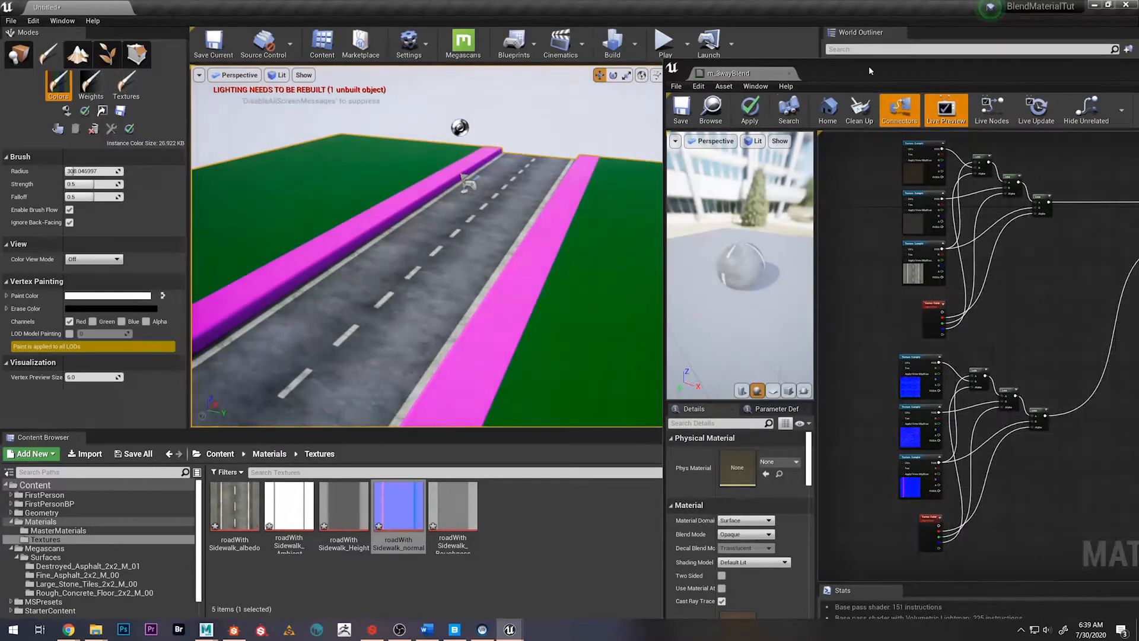
Bring the material editor window back over the level viewport with both blend networks and the material node in view
{"action": "left_click_drag", "start_coordinate": [868, 69], "coordinate": [418, 32]}
{"action": "mouse_move", "coordinate": [602, 318]}
{"action": "right_mouse_down"}
{"action": "mouse_move", "coordinate": [632, 263]}
{"action": "mouse_move", "coordinate": [616, 309]}
{"action": "right_mouse_up"}
{"action": "left_click_drag", "start_coordinate": [506, 37], "coordinate": [482, 16]}
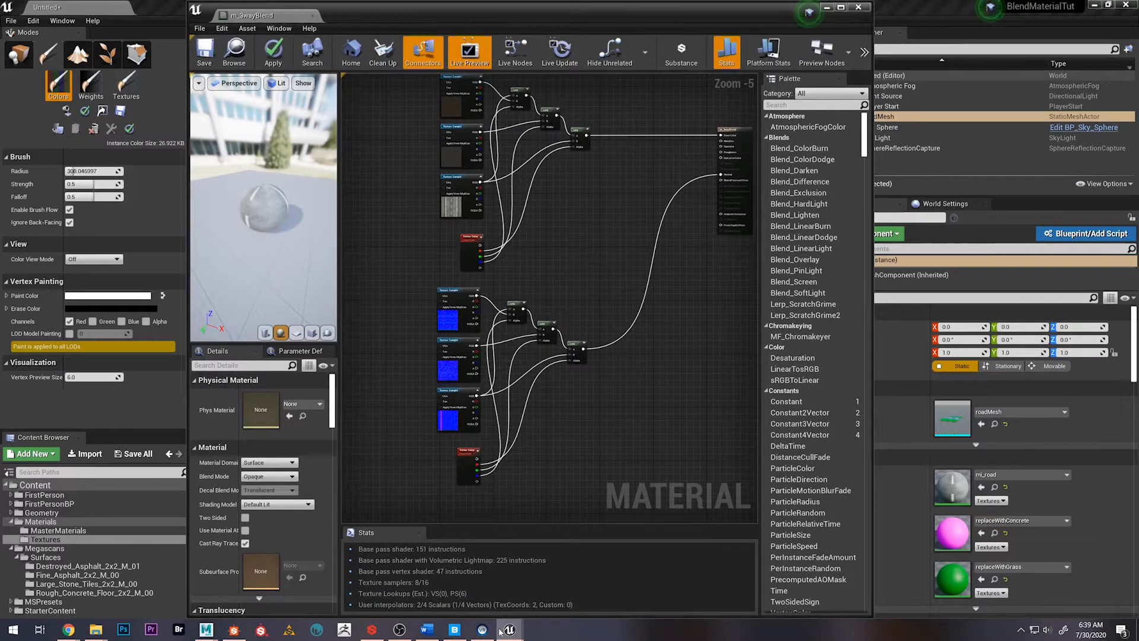
Examine the Normals group of the reference m_3WayBlend material, following how texture samples, 0,0,1 constants and scalar parameters feed the Lerps
{"action": "mouse_move", "coordinate": [509, 629]}
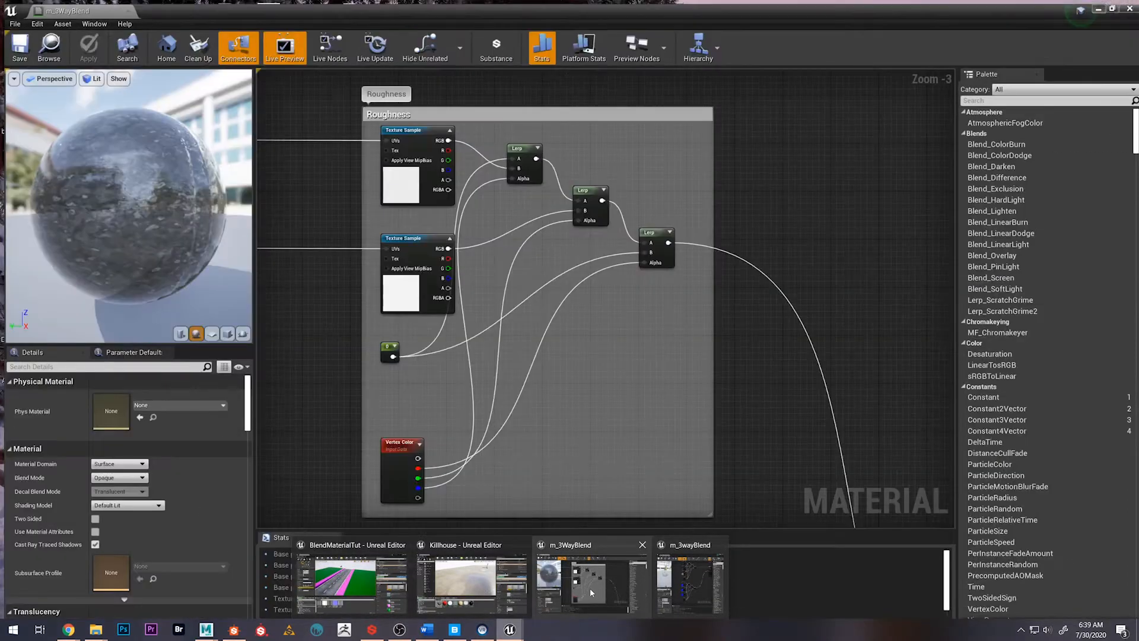
{"action": "left_click", "coordinate": [590, 588]}
{"action": "scroll", "coordinate": [367, 341], "scroll_direction": "down", "scroll_amount": 5}
{"action": "right_click_drag", "start_coordinate": [344, 368], "coordinate": [564, 268]}
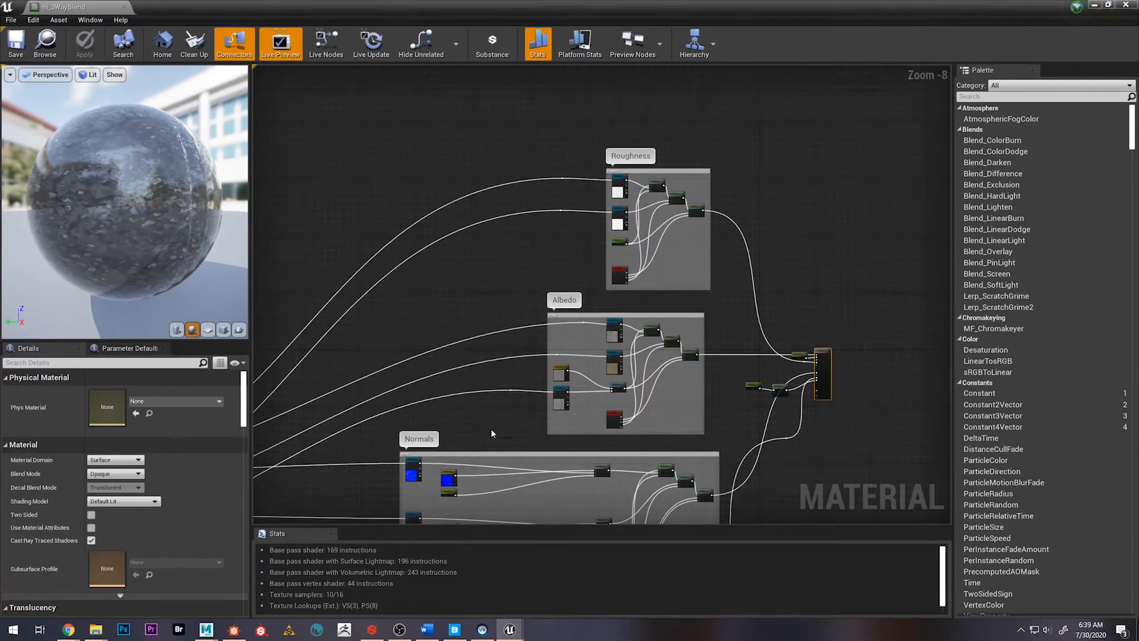
{"action": "right_click_drag", "start_coordinate": [445, 509], "coordinate": [487, 356]}
{"action": "scroll", "coordinate": [704, 399], "scroll_direction": "up", "scroll_amount": 3}
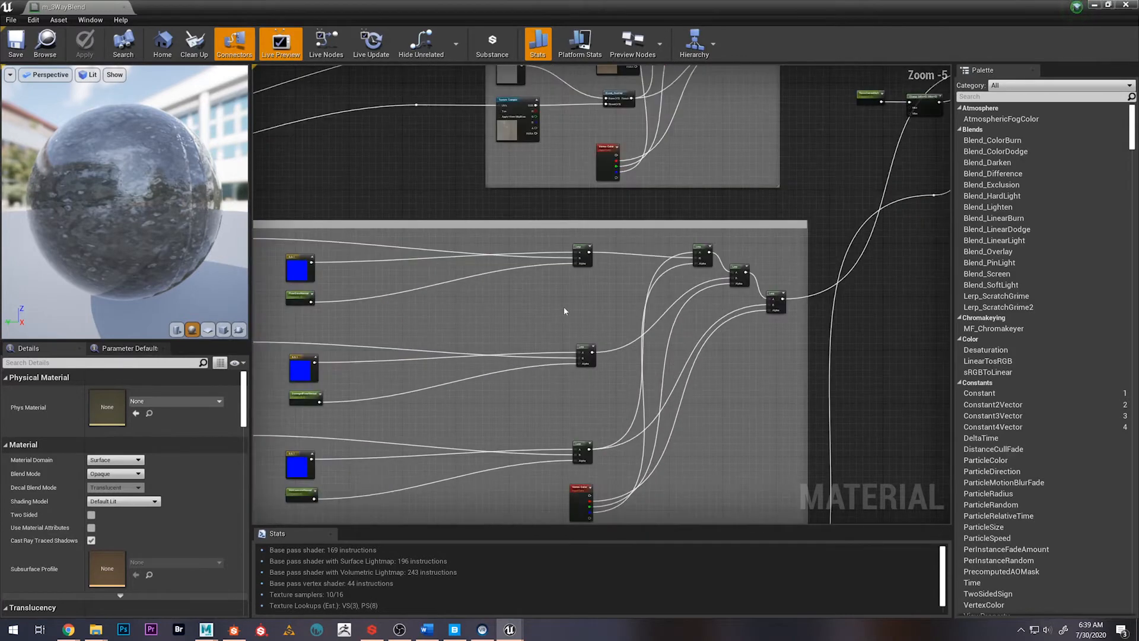
{"action": "right_click_drag", "start_coordinate": [395, 192], "coordinate": [564, 130]}
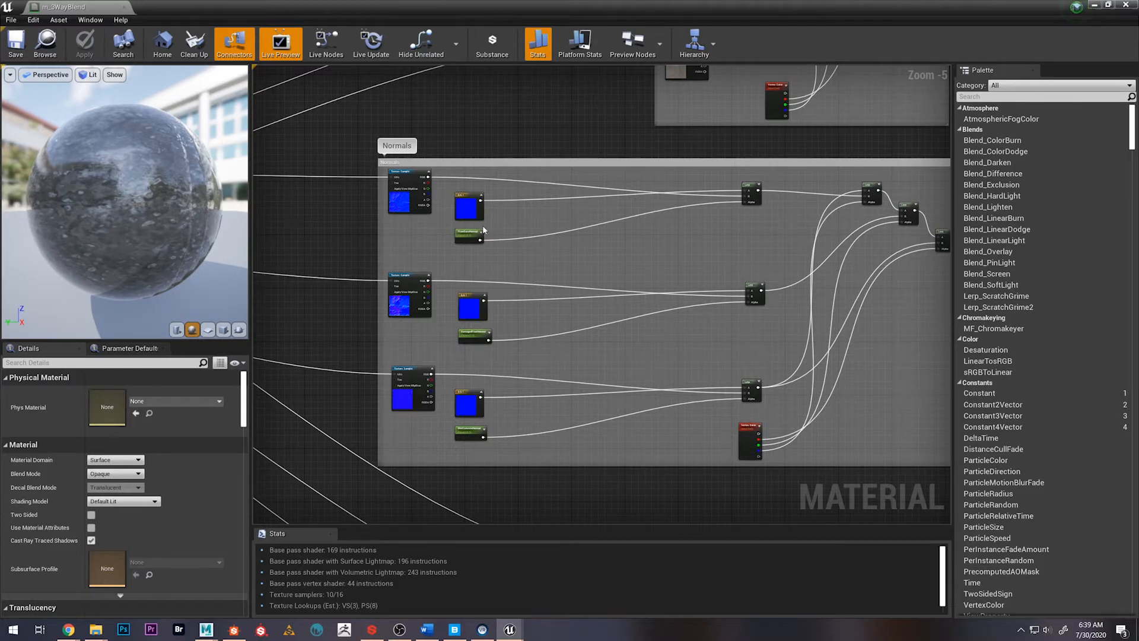
{"action": "scroll", "coordinate": [481, 207], "scroll_direction": "up", "scroll_amount": 2}
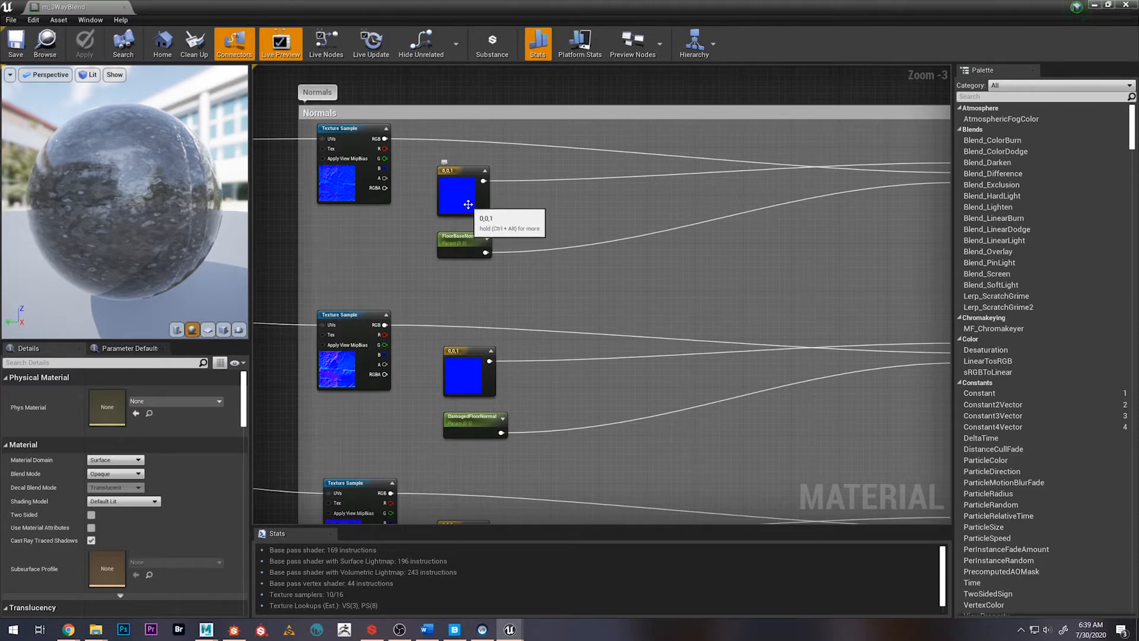
{"action": "right_click_drag", "start_coordinate": [730, 226], "coordinate": [606, 232]}
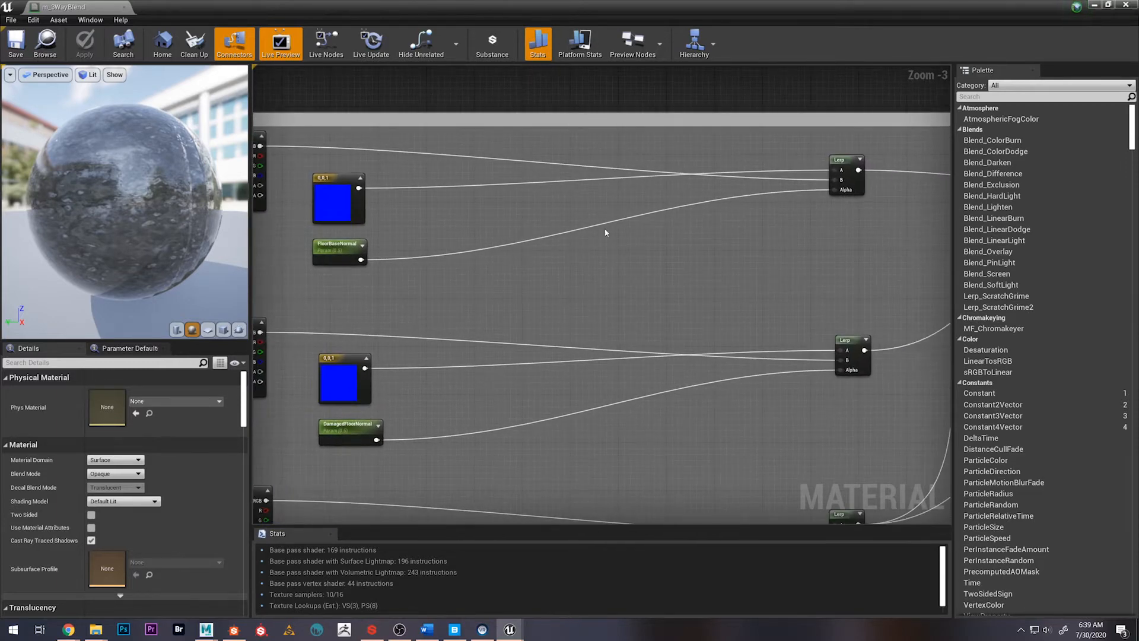
{"action": "right_click_drag", "start_coordinate": [462, 99], "coordinate": [531, 104]}
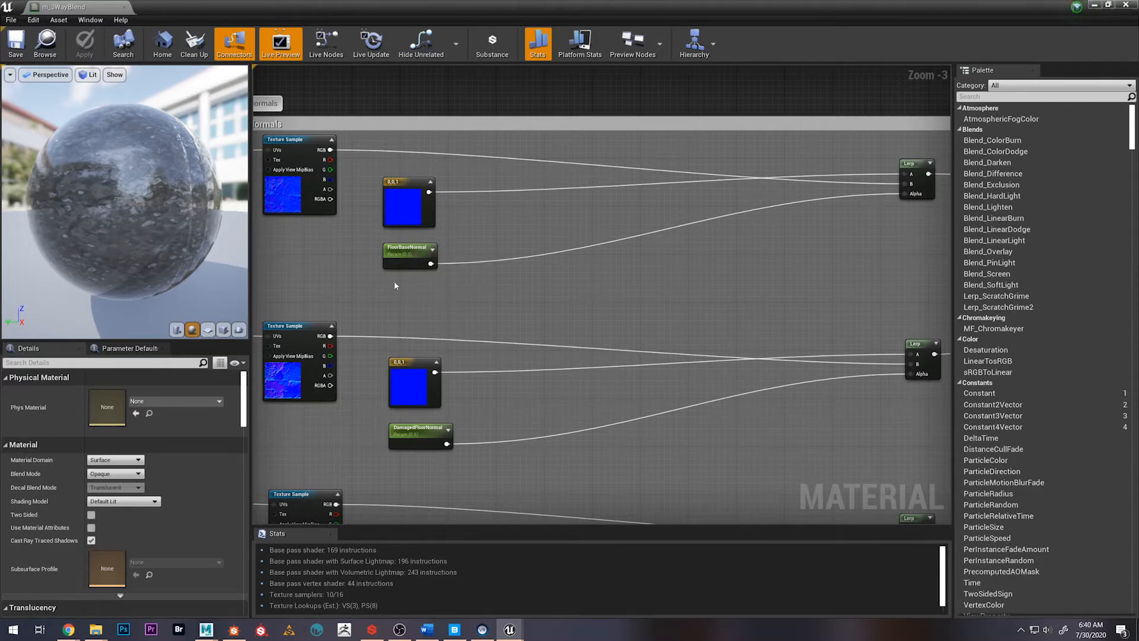
{"action": "scroll", "coordinate": [443, 311], "scroll_direction": "down", "scroll_amount": 2}
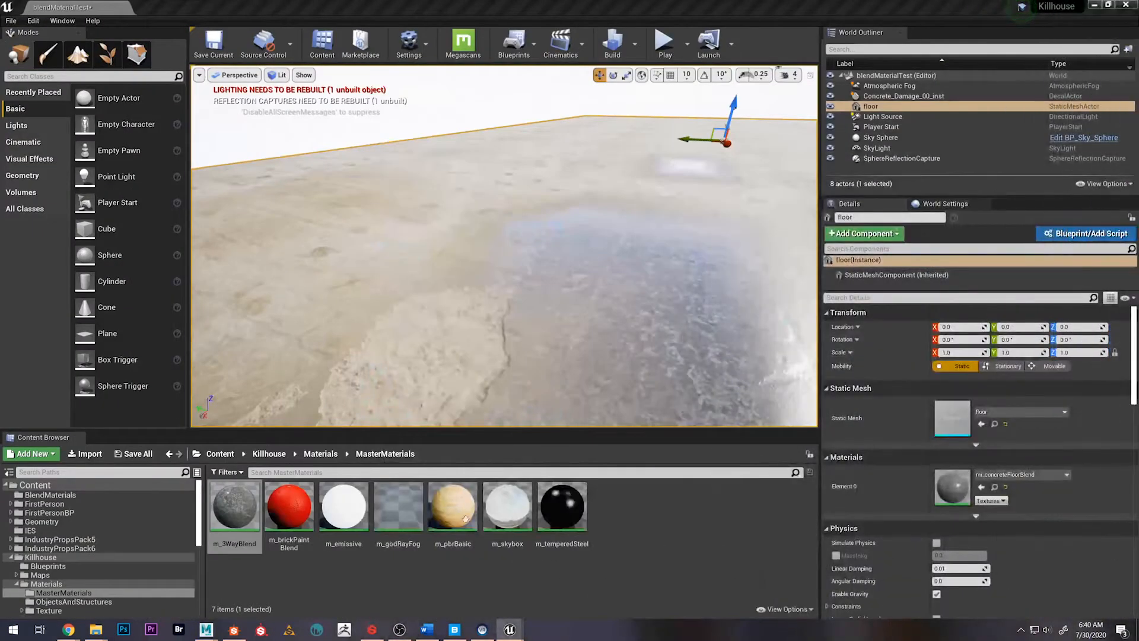
Return to the tutorial's m_3wayBlend material, maximize its editor, and disconnect the last normal Lerp from the material's Normal input
{"action": "mouse_move", "coordinate": [509, 630]}
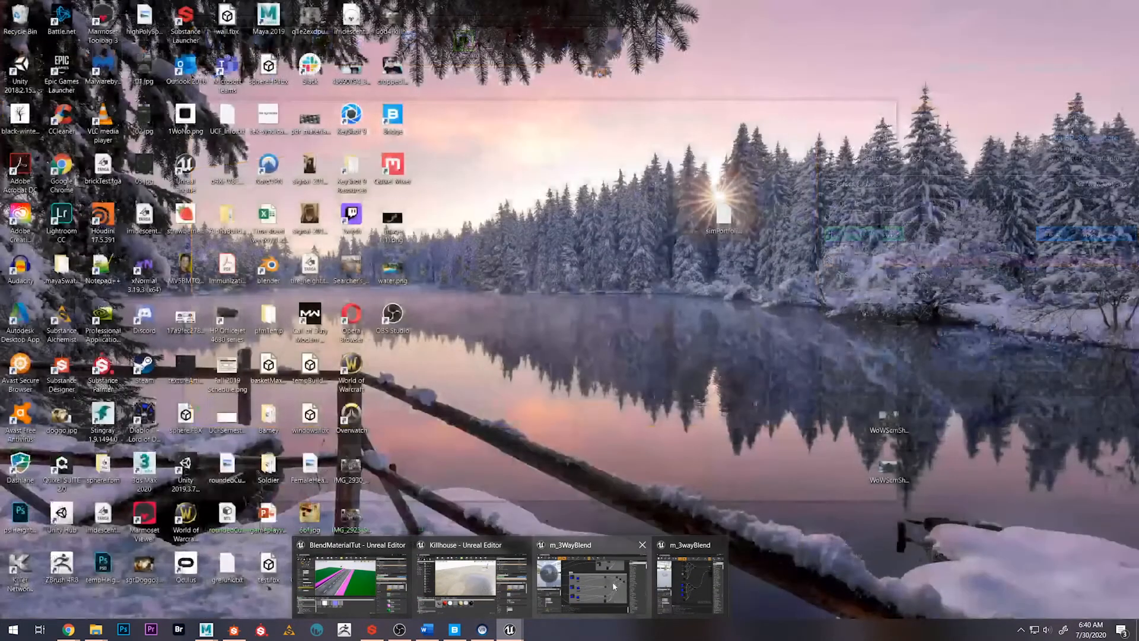
{"action": "mouse_move", "coordinate": [667, 587]}
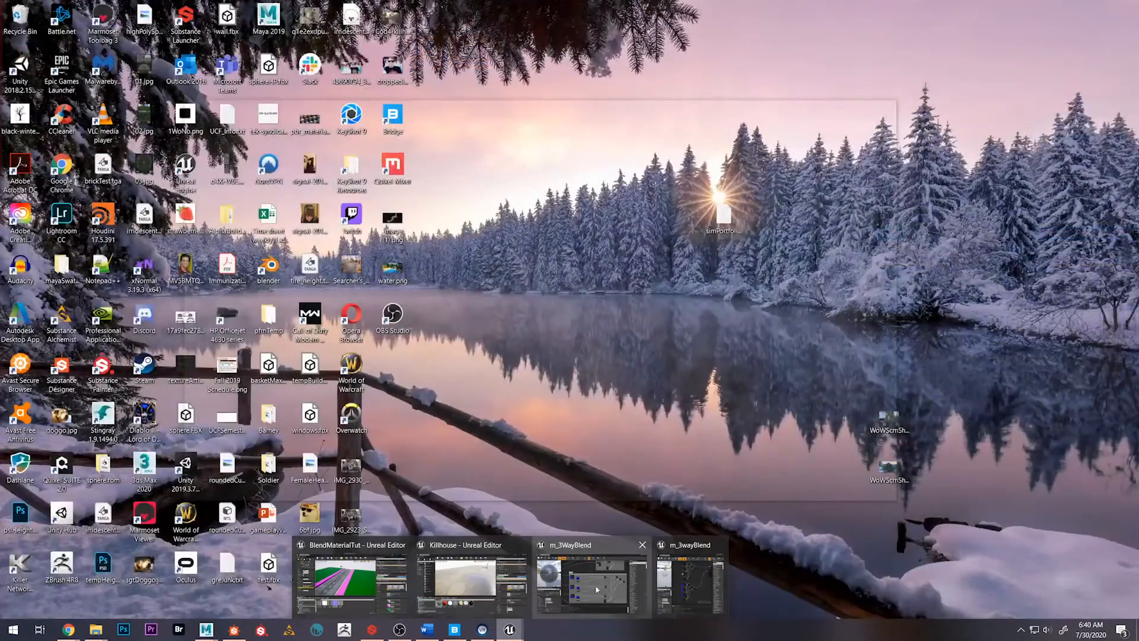
{"action": "left_click", "coordinate": [596, 589]}
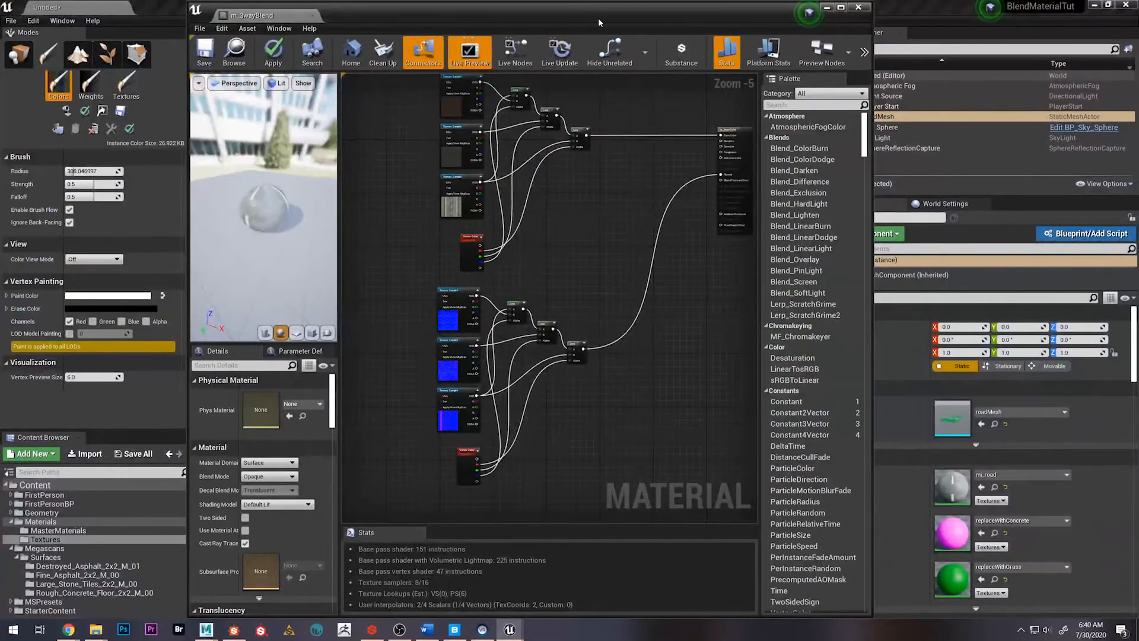
{"action": "double_click", "coordinate": [599, 19]}
{"action": "scroll", "coordinate": [557, 322], "scroll_direction": "down", "scroll_amount": 2}
{"action": "scroll", "coordinate": [601, 214], "scroll_direction": "up", "scroll_amount": 5}
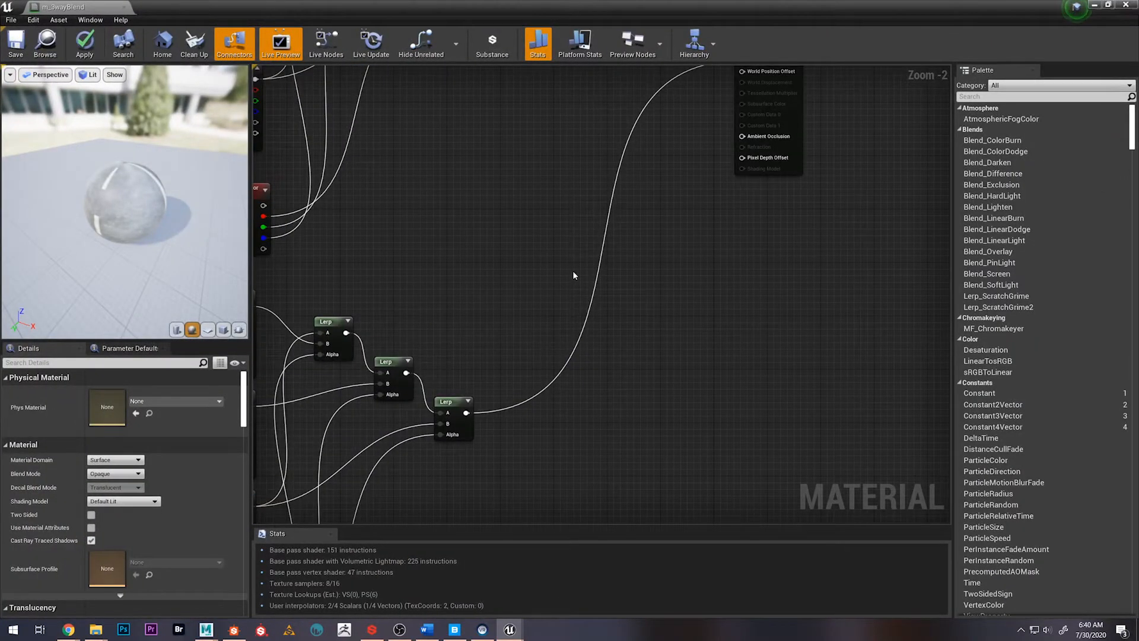
{"action": "left_click", "coordinate": [601, 251], "text": "alt"}
{"action": "scroll", "coordinate": [542, 295], "scroll_direction": "down", "scroll_amount": 3}
{"action": "right_click_drag", "start_coordinate": [546, 302], "coordinate": [657, 262]}
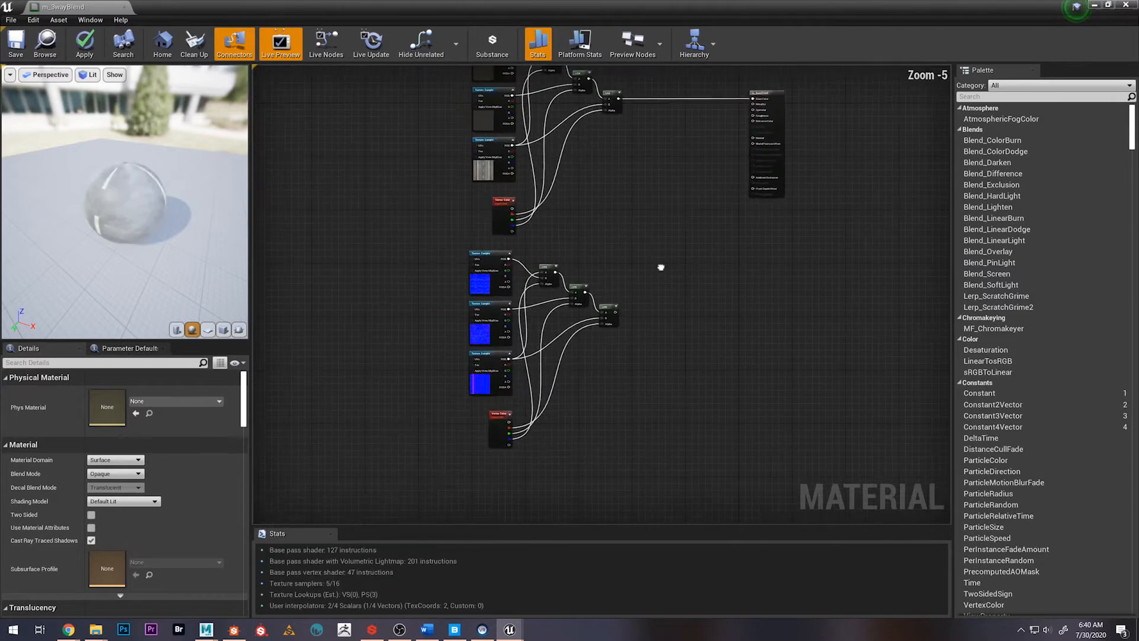
Move the whole normal map blend network to the left, clear of the base color network
{"action": "left_click_drag", "start_coordinate": [438, 247], "coordinate": [634, 513]}
{"action": "left_click_drag", "start_coordinate": [604, 287], "coordinate": [680, 309]}
{"action": "left_click", "coordinate": [624, 385]}
{"action": "left_click_drag", "start_coordinate": [422, 208], "coordinate": [652, 422]}
{"action": "left_click_drag", "start_coordinate": [612, 279], "coordinate": [424, 278]}
{"action": "scroll", "coordinate": [561, 333], "scroll_direction": "up", "scroll_amount": 5}
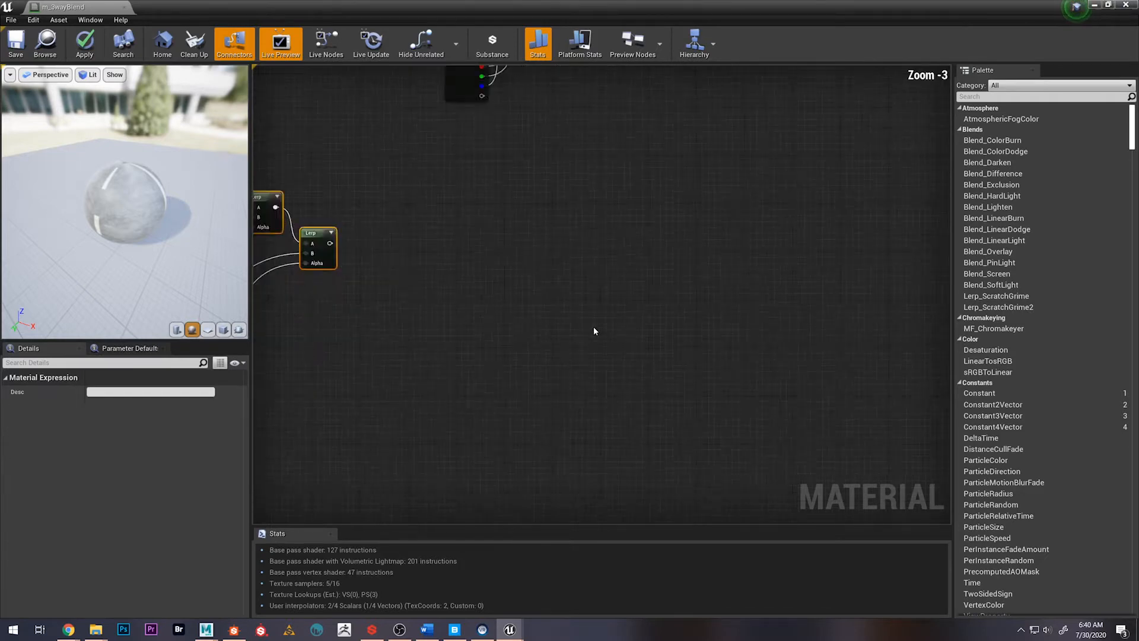
{"action": "scroll", "coordinate": [424, 347], "scroll_direction": "down", "scroll_amount": 7}
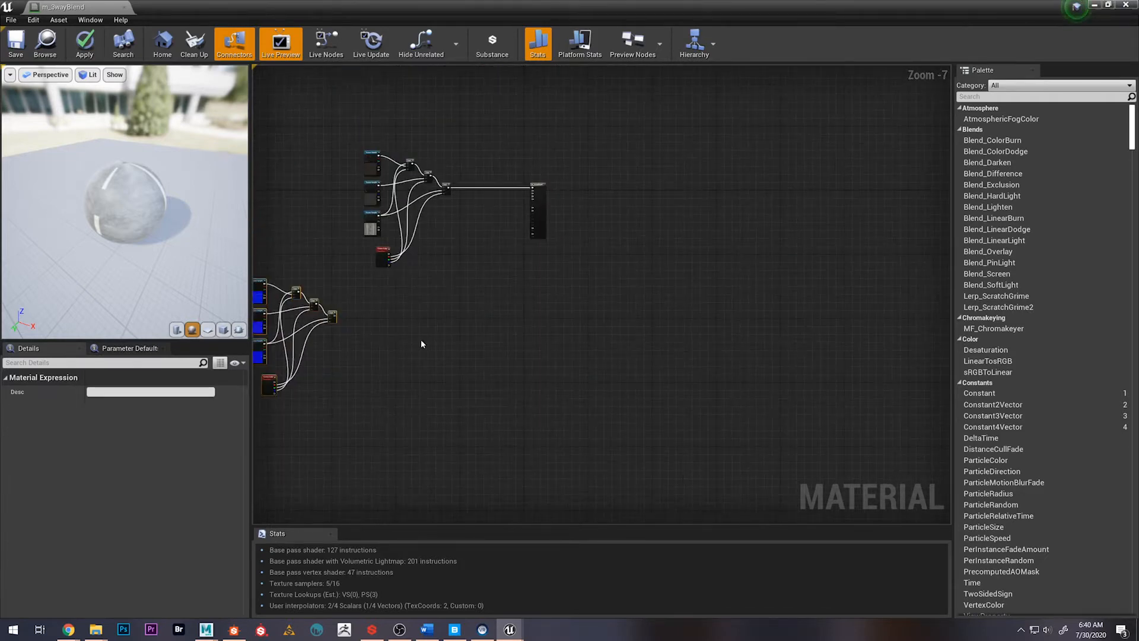
{"action": "right_click_drag", "start_coordinate": [435, 346], "coordinate": [673, 310]}
Move the three normal Lerp nodes and their Vertex Color node to the right, away from the normal texture samples
{"action": "scroll", "coordinate": [633, 295], "scroll_direction": "up", "scroll_amount": 3}
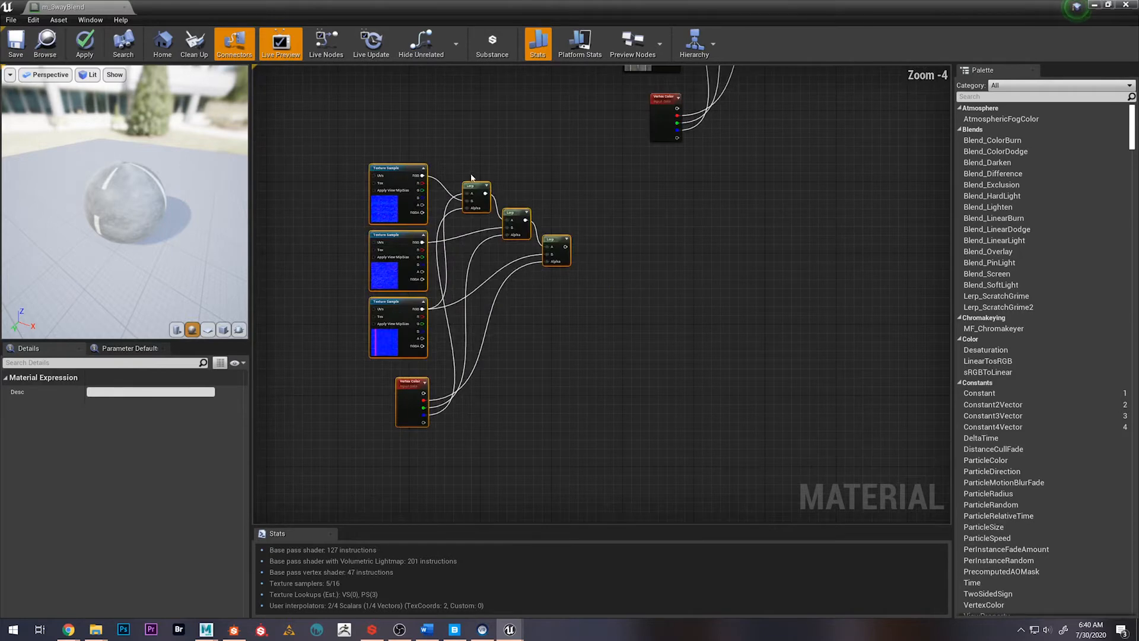
{"action": "left_click_drag", "start_coordinate": [460, 161], "coordinate": [543, 274]}
{"action": "left_click_drag", "start_coordinate": [605, 342], "coordinate": [605, 343]}
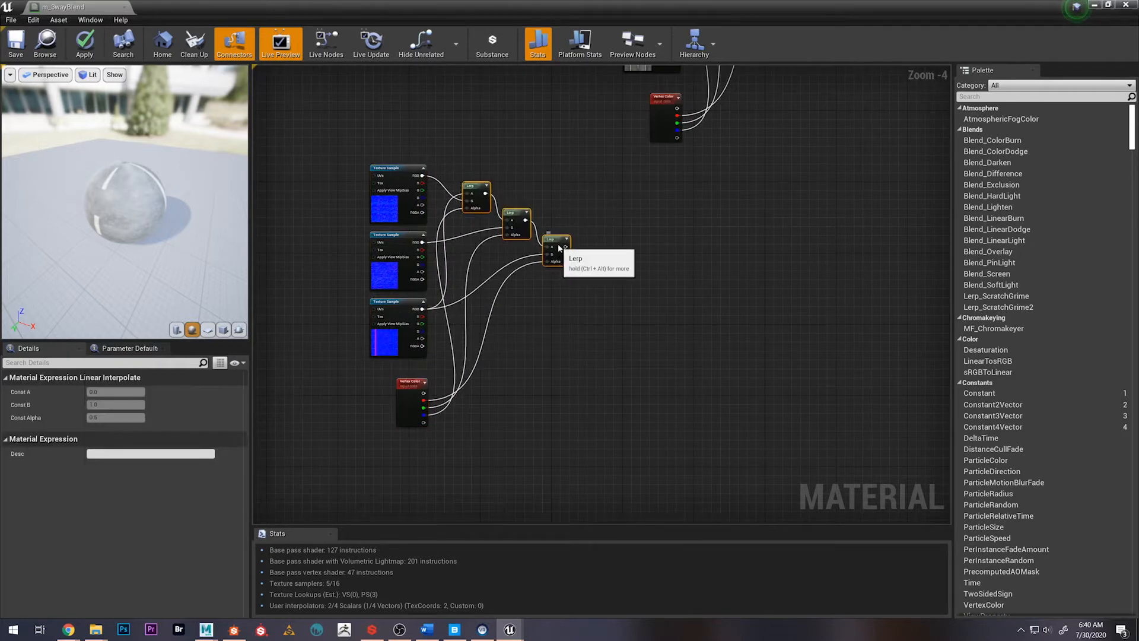
{"action": "left_click_drag", "start_coordinate": [559, 249], "coordinate": [747, 258]}
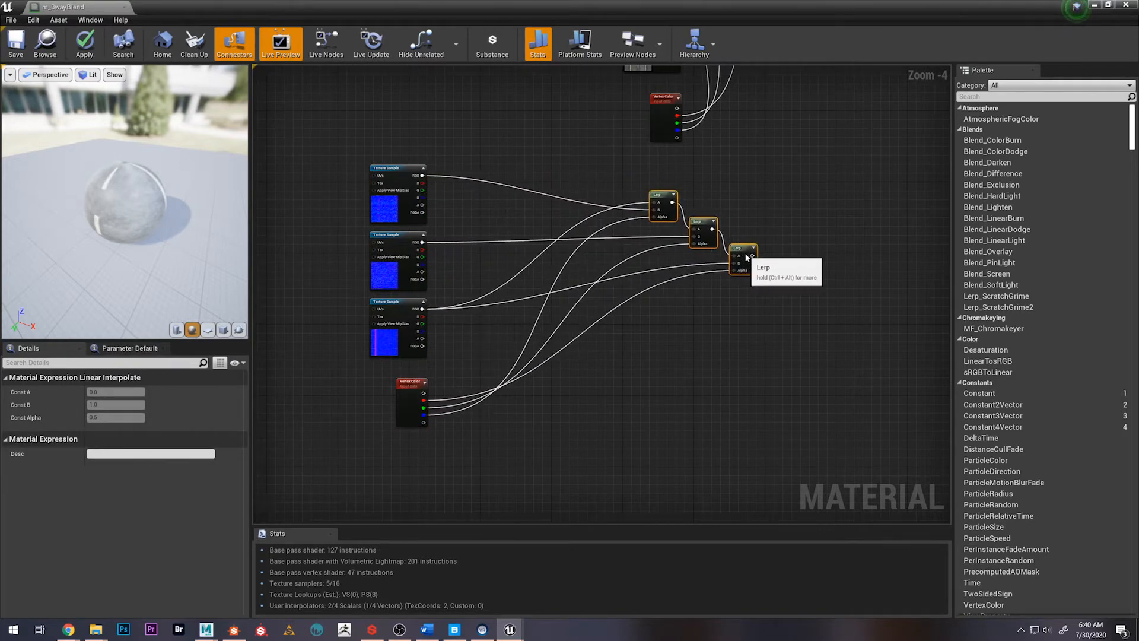
{"action": "left_click_drag", "start_coordinate": [413, 382], "coordinate": [650, 369]}
{"action": "scroll", "coordinate": [572, 344], "scroll_direction": "down", "scroll_amount": 1}
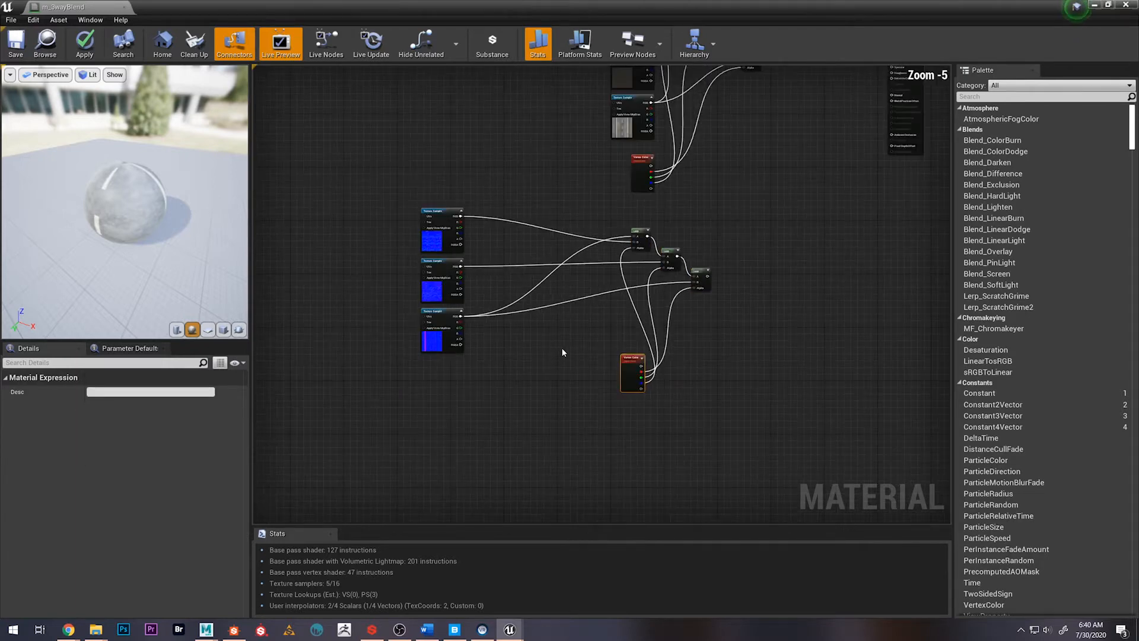
Move the three normal texture samples further left to widen the gap before the Lerp nodes
{"action": "right_click_drag", "start_coordinate": [546, 361], "coordinate": [610, 375]}
{"action": "left_click_drag", "start_coordinate": [432, 190], "coordinate": [514, 399]}
{"action": "left_click_drag", "start_coordinate": [495, 277], "coordinate": [312, 274]}
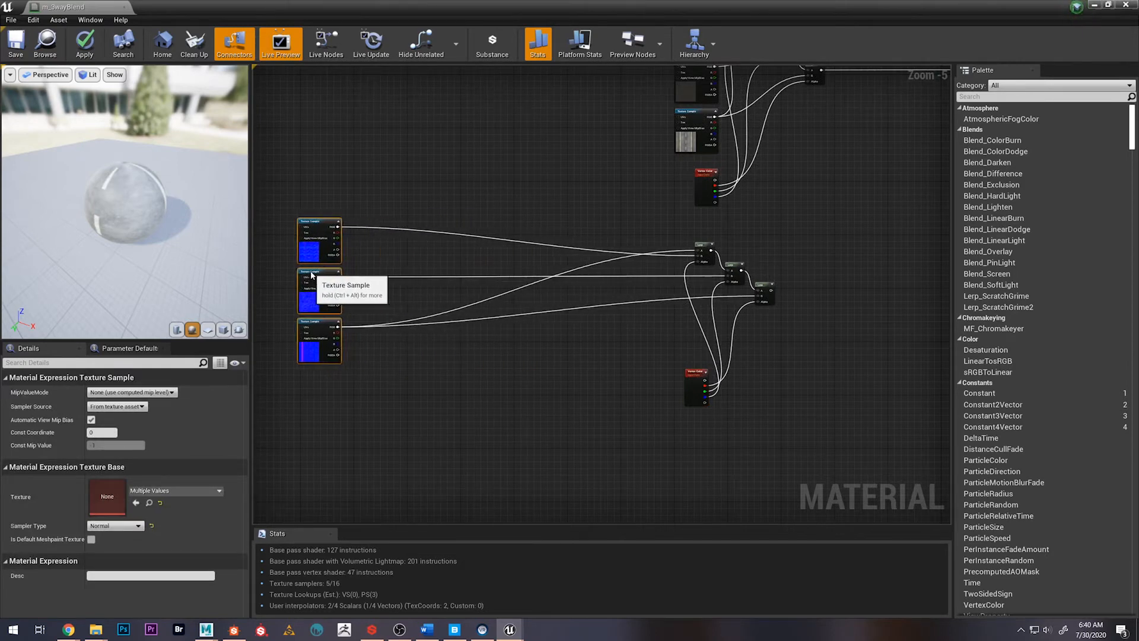
Break all connections between the three normal texture samples and the Lerp nodes, keeping the Vertex Color links
{"action": "left_click", "coordinate": [491, 237]}
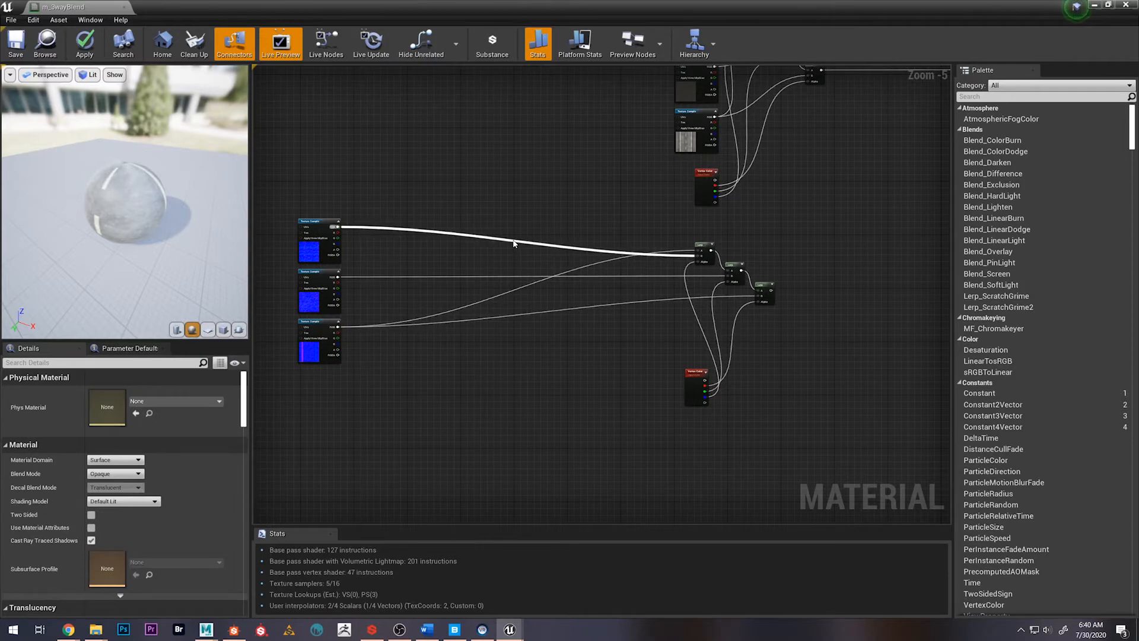
{"action": "left_click", "coordinate": [513, 243], "text": "alt"}
{"action": "left_click", "coordinate": [564, 273], "text": "alt"}
{"action": "left_click", "coordinate": [562, 277], "text": "alt"}
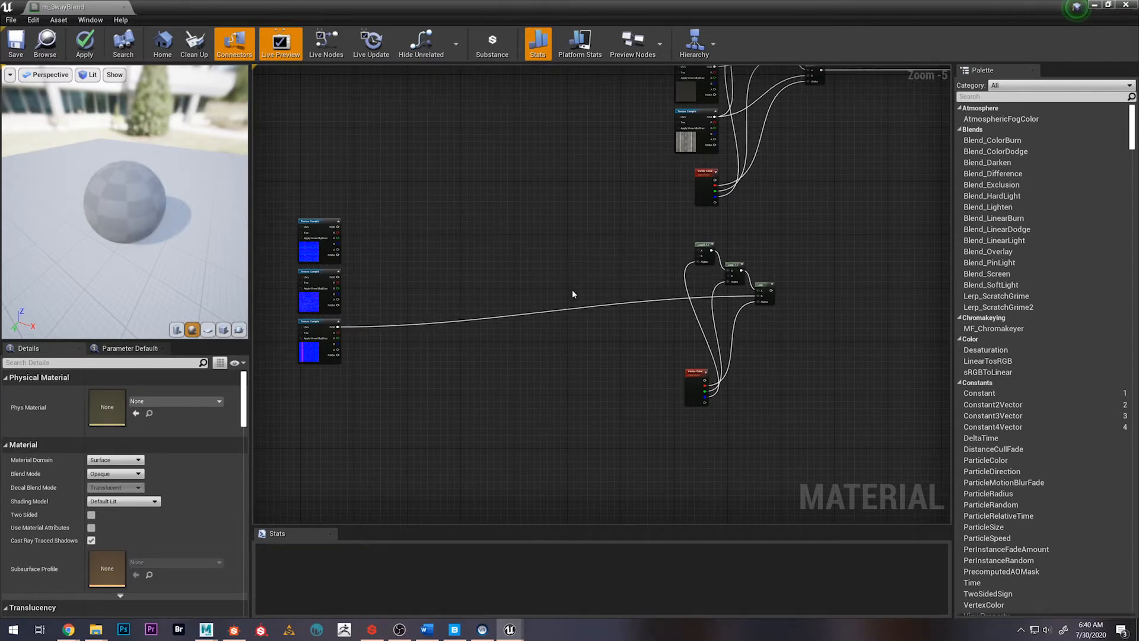
{"action": "left_click", "coordinate": [580, 309], "text": "alt"}
Move the lower two normal texture samples down, leaving room for a node beneath the first sample
{"action": "right_click_drag", "start_coordinate": [733, 420], "coordinate": [785, 418]}
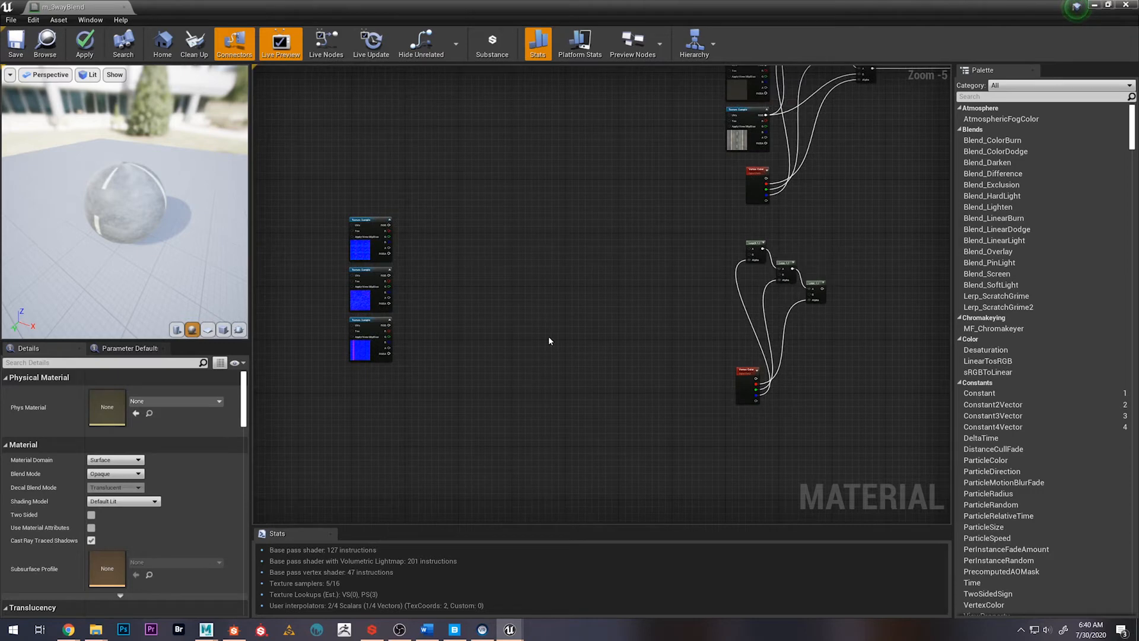
{"action": "right_click_drag", "start_coordinate": [548, 323], "coordinate": [574, 339]}
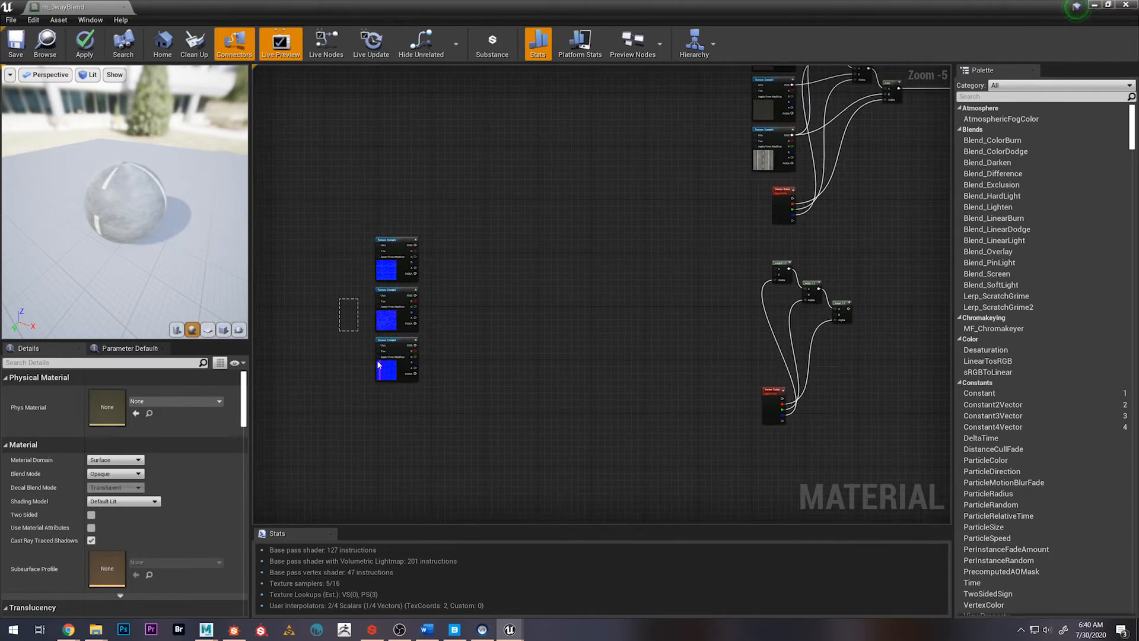
{"action": "left_click_drag", "start_coordinate": [378, 364], "coordinate": [380, 366]}
{"action": "left_click_drag", "start_coordinate": [391, 319], "coordinate": [389, 390]}
{"action": "left_click", "coordinate": [401, 305]}
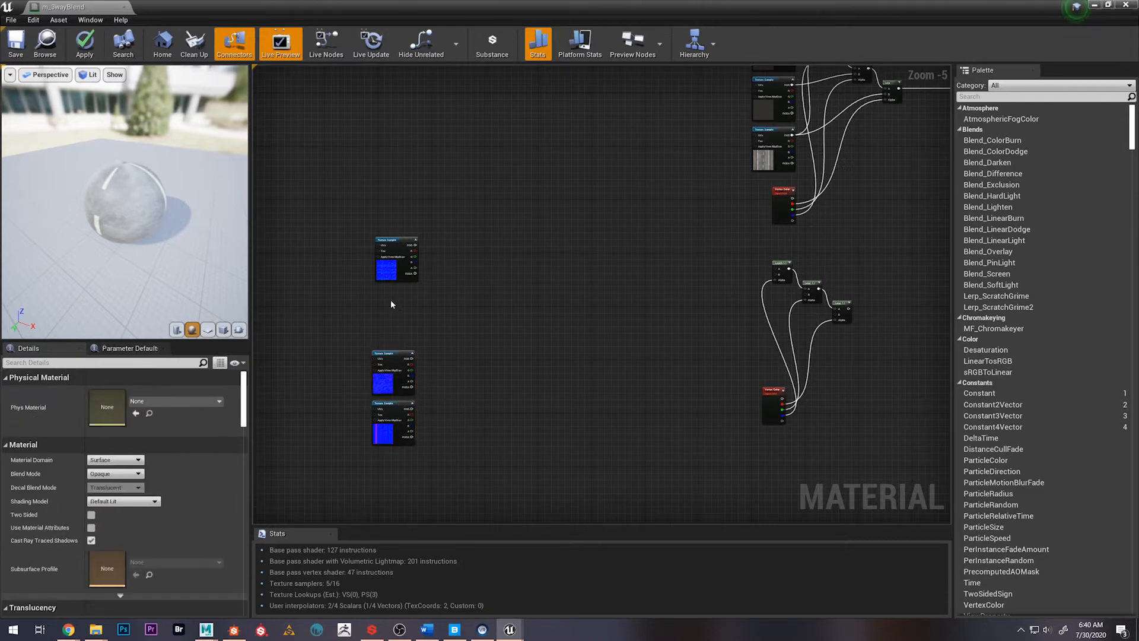
Add a Constant3Vector node and place it directly beneath the first normal texture sample
{"action": "scroll", "coordinate": [391, 301], "scroll_direction": "up", "scroll_amount": 1}
{"action": "right_click", "coordinate": [390, 300]}
{"action": "type", "text": "con"}
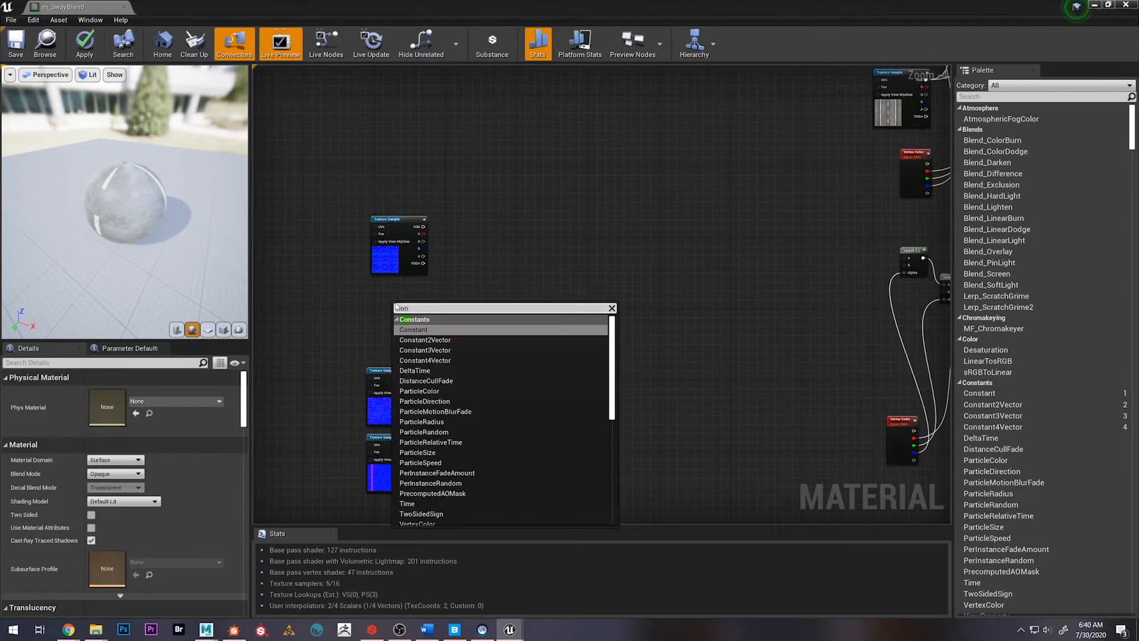
{"action": "key", "text": "Down"}
{"action": "key", "text": "Down"}
{"action": "key", "text": "Return"}
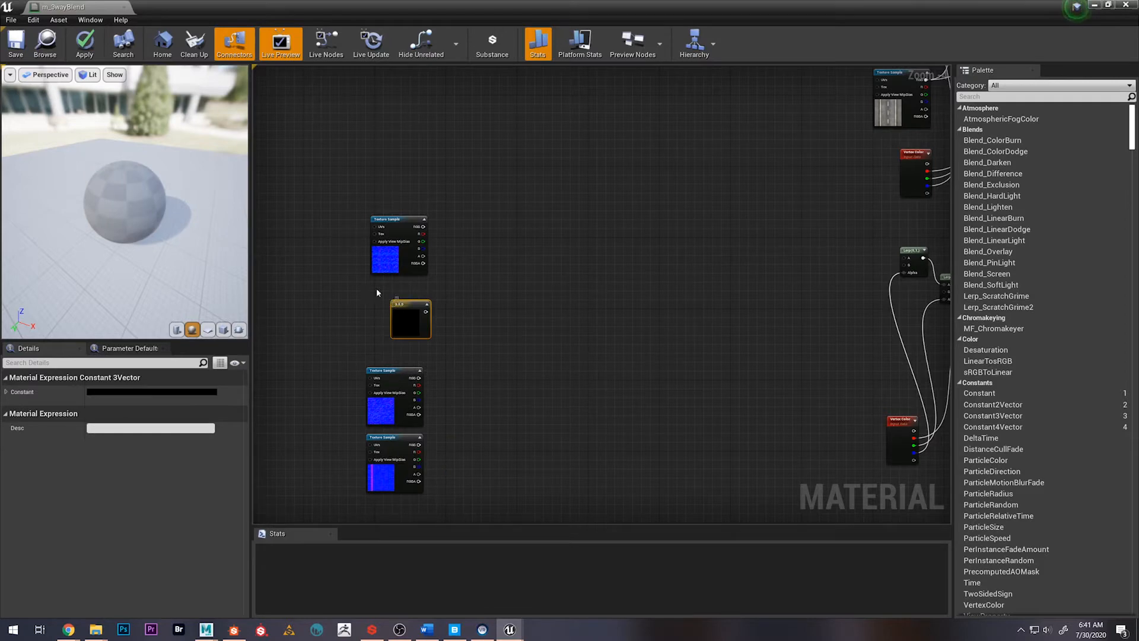
{"action": "left_click_drag", "start_coordinate": [411, 303], "coordinate": [403, 289]}
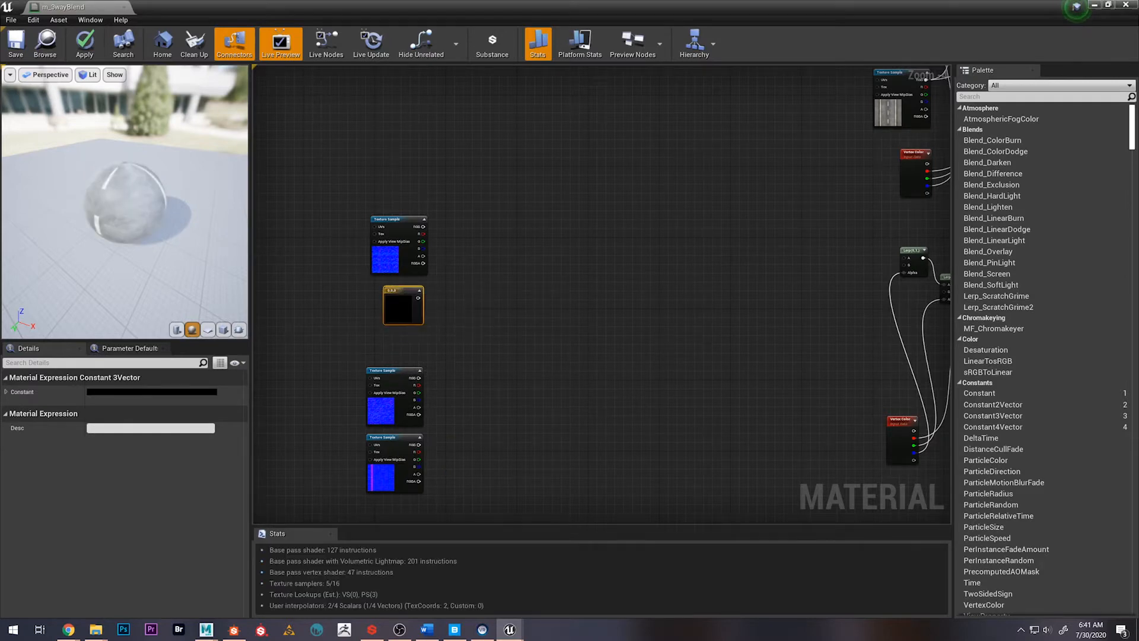
Set the Constant3Vector's B value to 1, making it a flat normal color of 0,0,1
{"action": "left_click", "coordinate": [5, 392]}
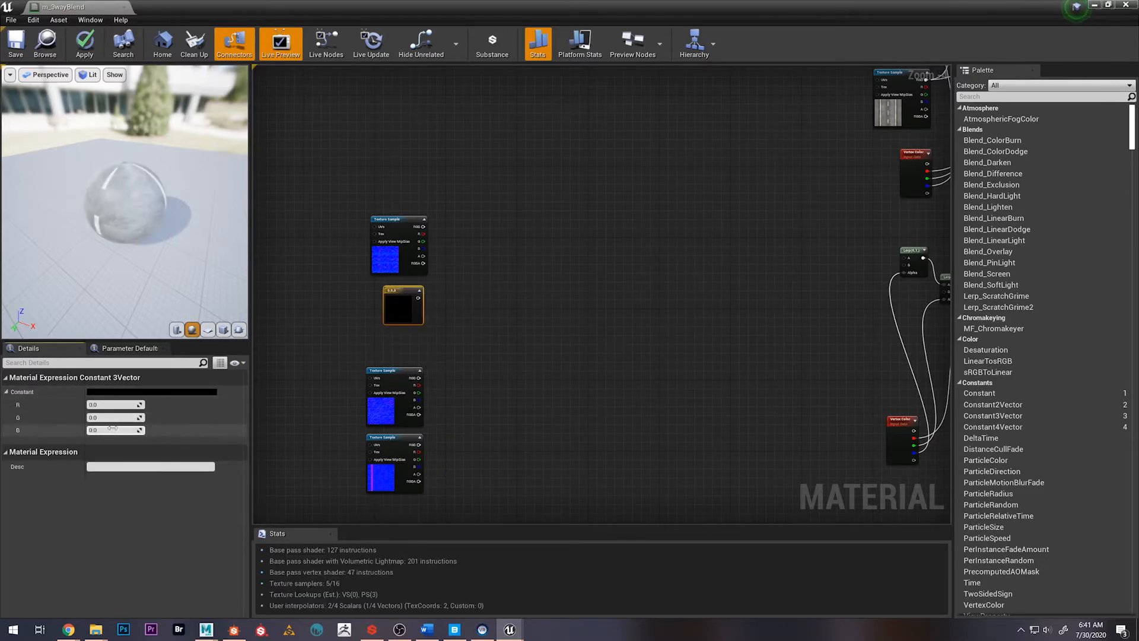
{"action": "type", "text": "1"}
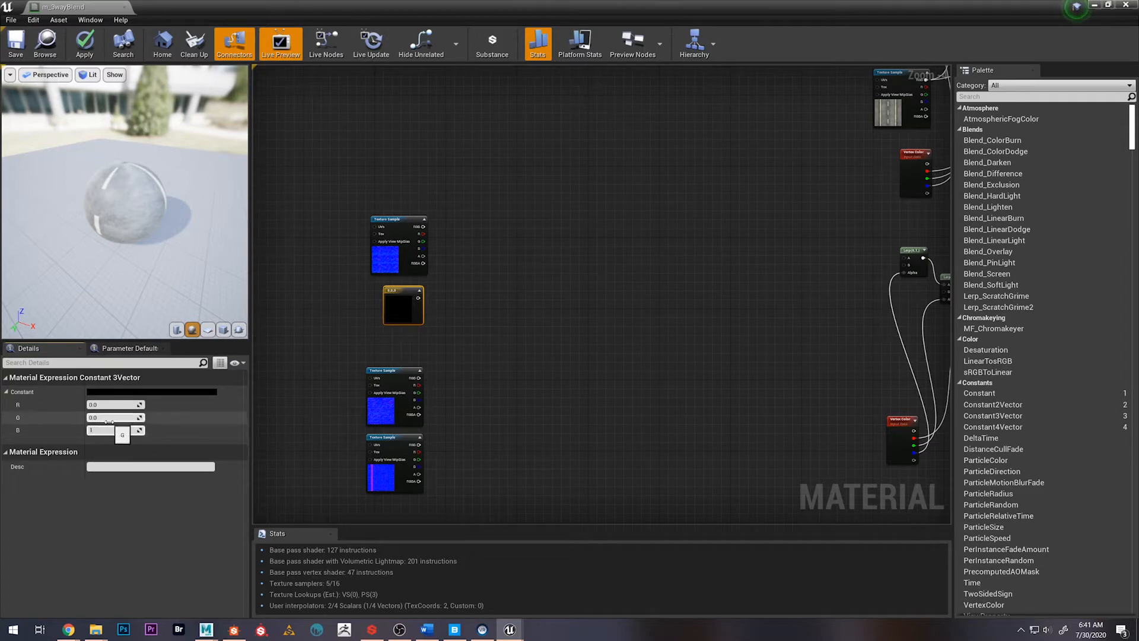
{"action": "key", "text": "Return"}
{"action": "left_click", "coordinate": [496, 307]}
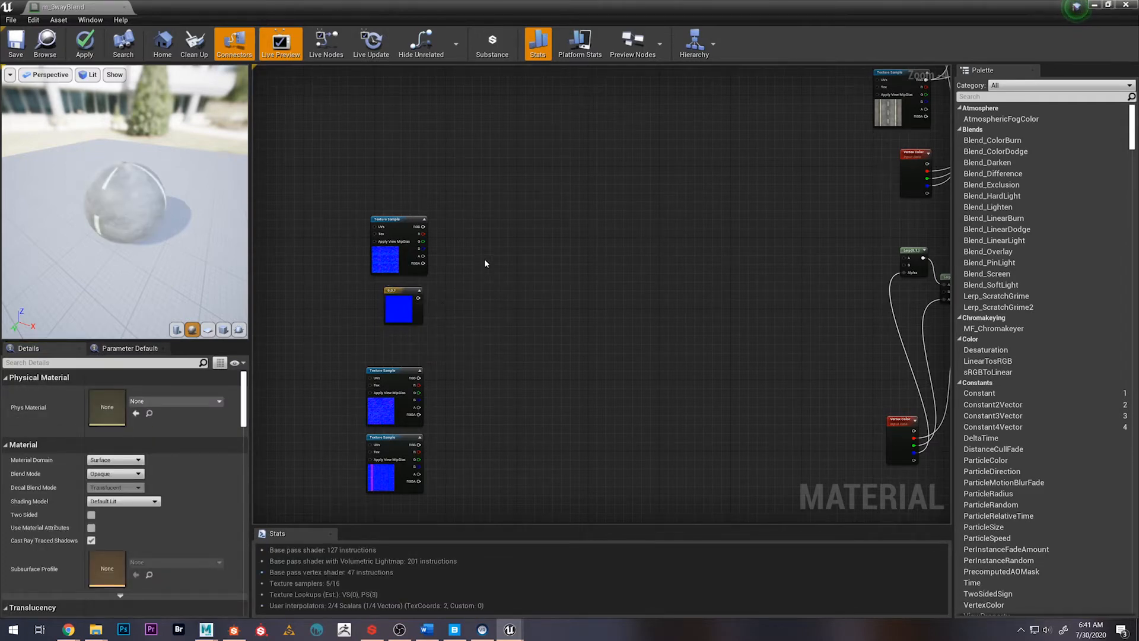
Lower the roadWithSidewalk_normal sample and place duplicates of the 0,0,1 constant beneath the second and third normal texture samples
{"action": "left_click", "coordinate": [393, 299]}
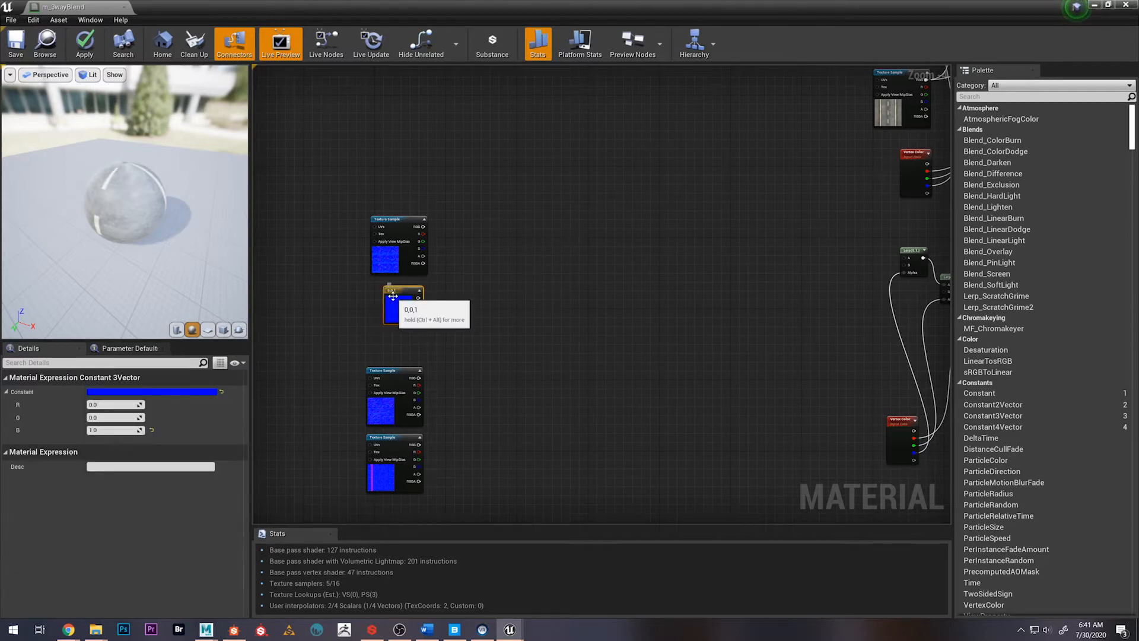
{"action": "left_click_drag", "start_coordinate": [386, 444], "coordinate": [391, 502]}
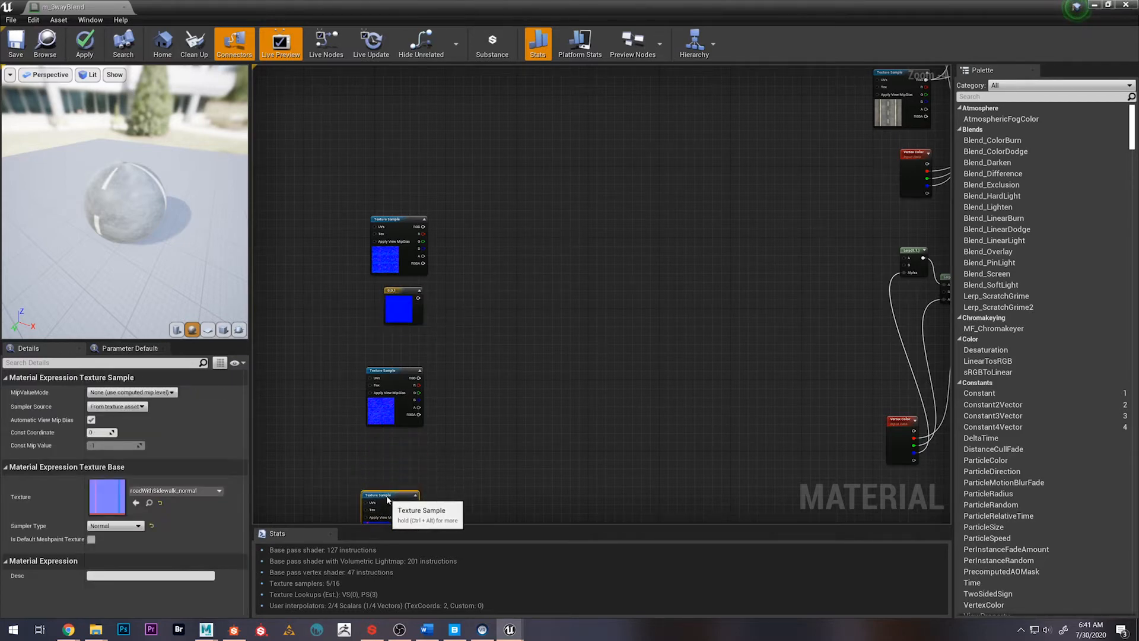
{"action": "left_click", "coordinate": [405, 315]}
{"action": "key", "text": "ctrl+w"}
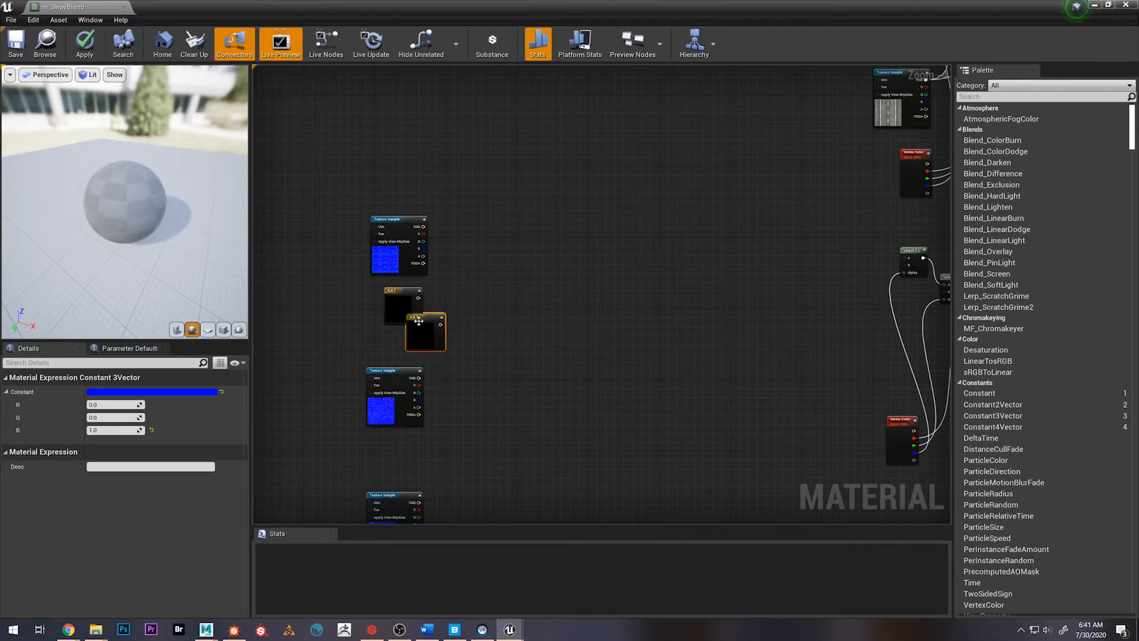
{"action": "left_click_drag", "start_coordinate": [421, 323], "coordinate": [397, 449]}
{"action": "right_click_drag", "start_coordinate": [516, 417], "coordinate": [539, 292]}
{"action": "key", "text": "ctrl+w"}
{"action": "left_click_drag", "start_coordinate": [455, 389], "coordinate": [419, 442]}
{"action": "right_click_drag", "start_coordinate": [532, 303], "coordinate": [521, 362]}
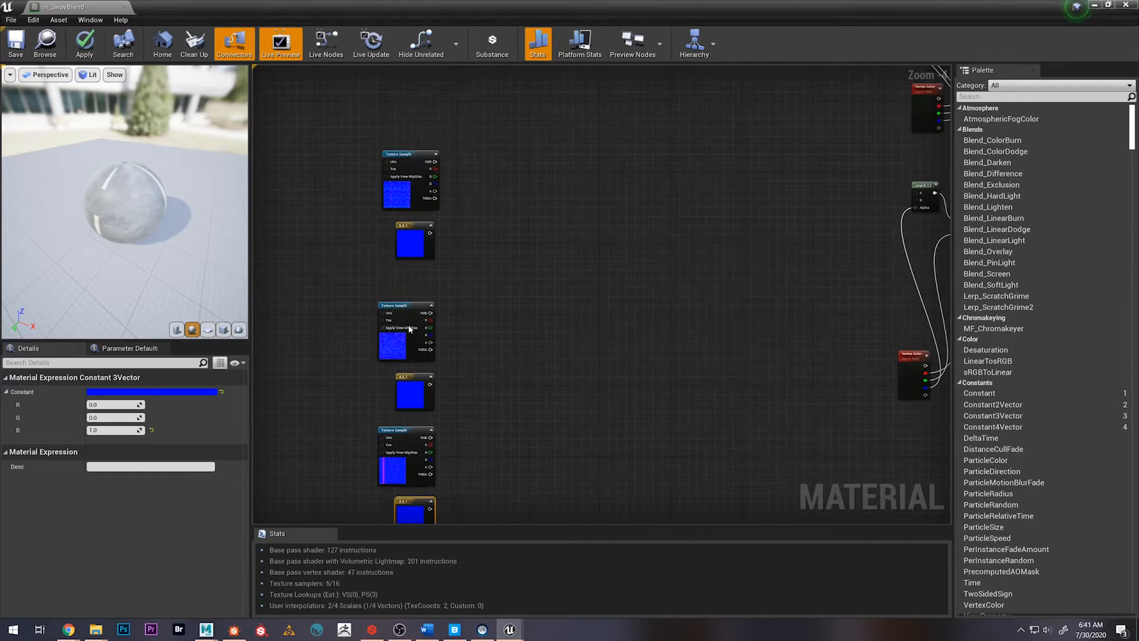
Nudge the second normal texture sample up slightly and add a Lerp node beside the first normal texture sample
{"action": "left_click_drag", "start_coordinate": [404, 311], "coordinate": [404, 303]}
{"action": "mouse_move", "coordinate": [482, 370]}
{"action": "right_mouse_down"}
{"action": "mouse_move", "coordinate": [483, 313]}
{"action": "mouse_move", "coordinate": [467, 366]}
{"action": "right_mouse_up"}
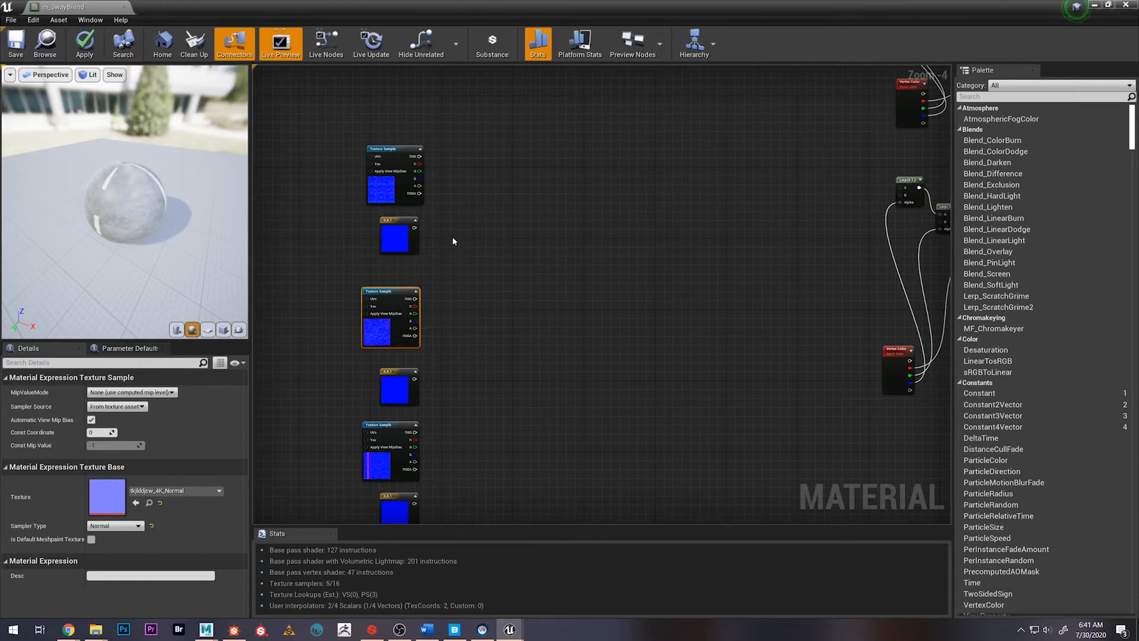
{"action": "mouse_move", "coordinate": [527, 303]}
{"action": "right_mouse_down"}
{"action": "mouse_move", "coordinate": [541, 274]}
{"action": "mouse_move", "coordinate": [534, 297]}
{"action": "right_mouse_up"}
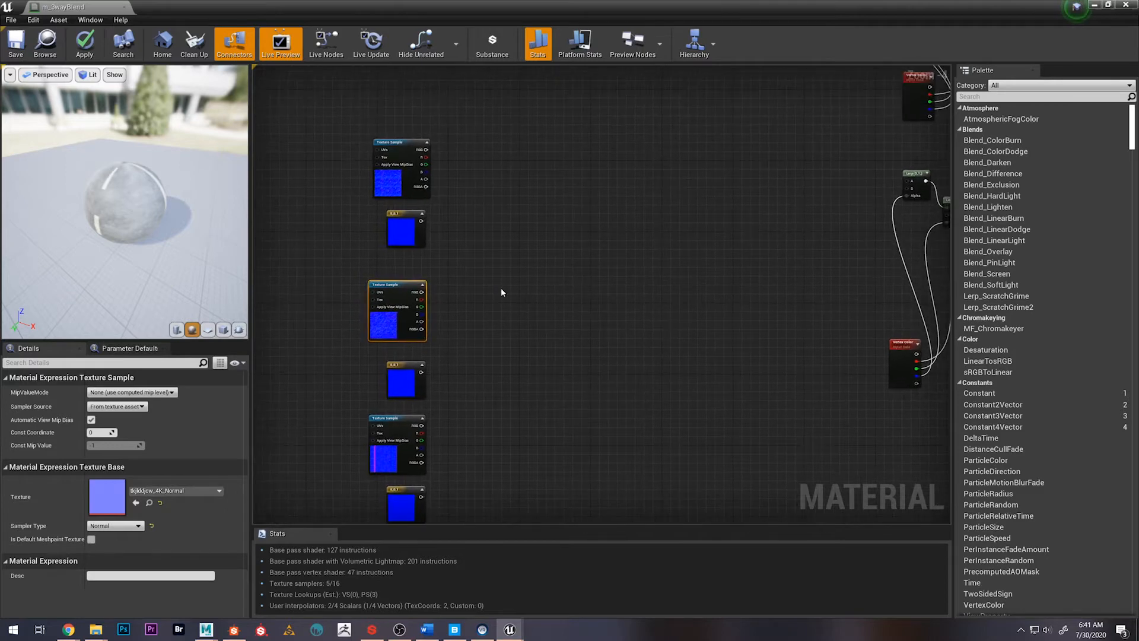
{"action": "right_click_drag", "start_coordinate": [503, 226], "coordinate": [506, 270]}
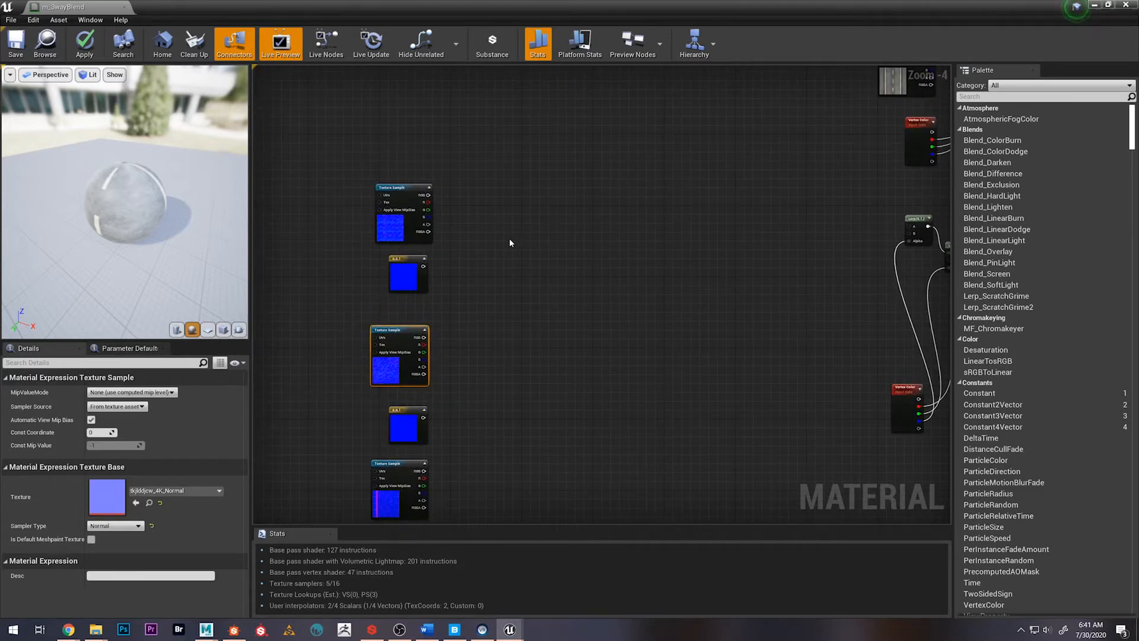
{"action": "left_click", "coordinate": [508, 213]}
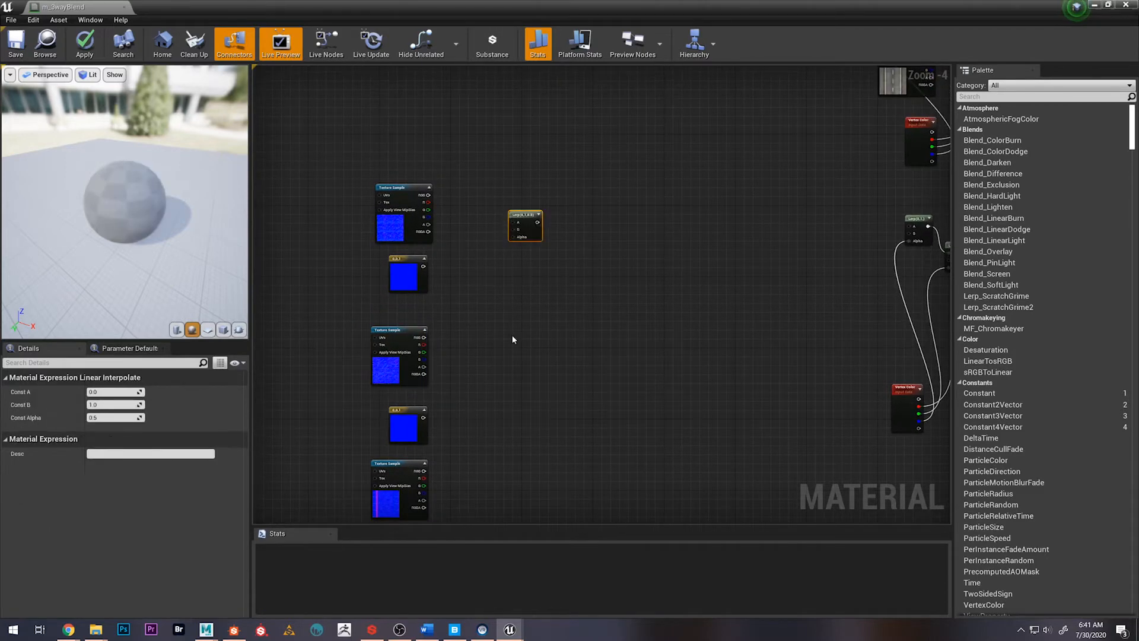
{"action": "left_click_drag", "start_coordinate": [518, 217], "coordinate": [533, 198]}
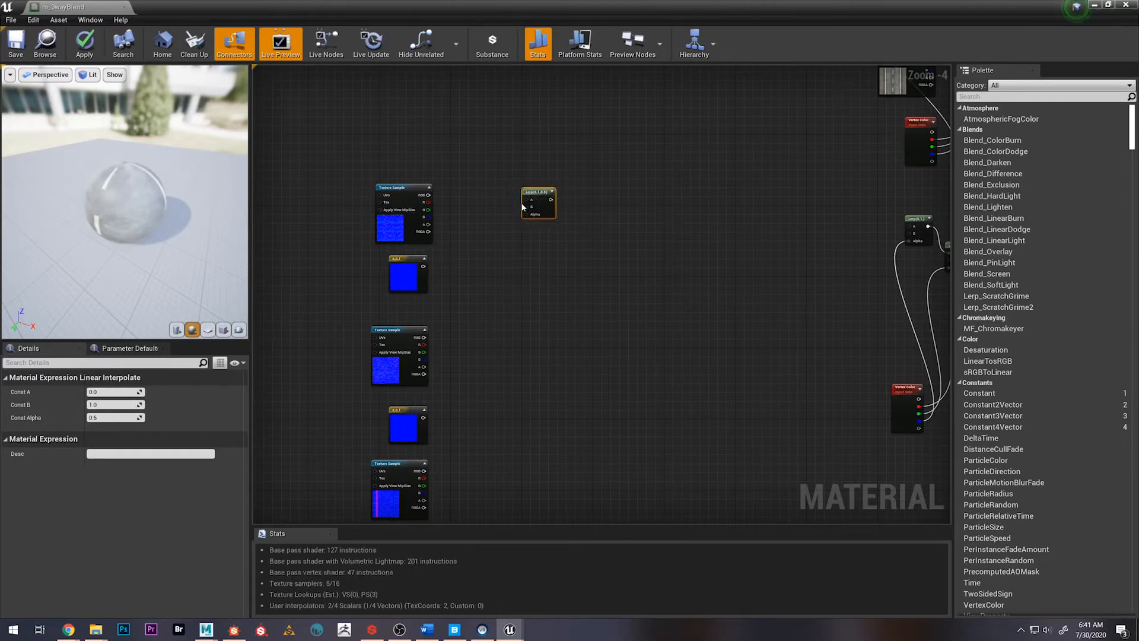
Wire the first normal sample's RGB into the Lerp's A, its 0,0,1 constant into B, and a new Constant into Alpha
{"action": "left_click_drag", "start_coordinate": [476, 195], "coordinate": [528, 201]}
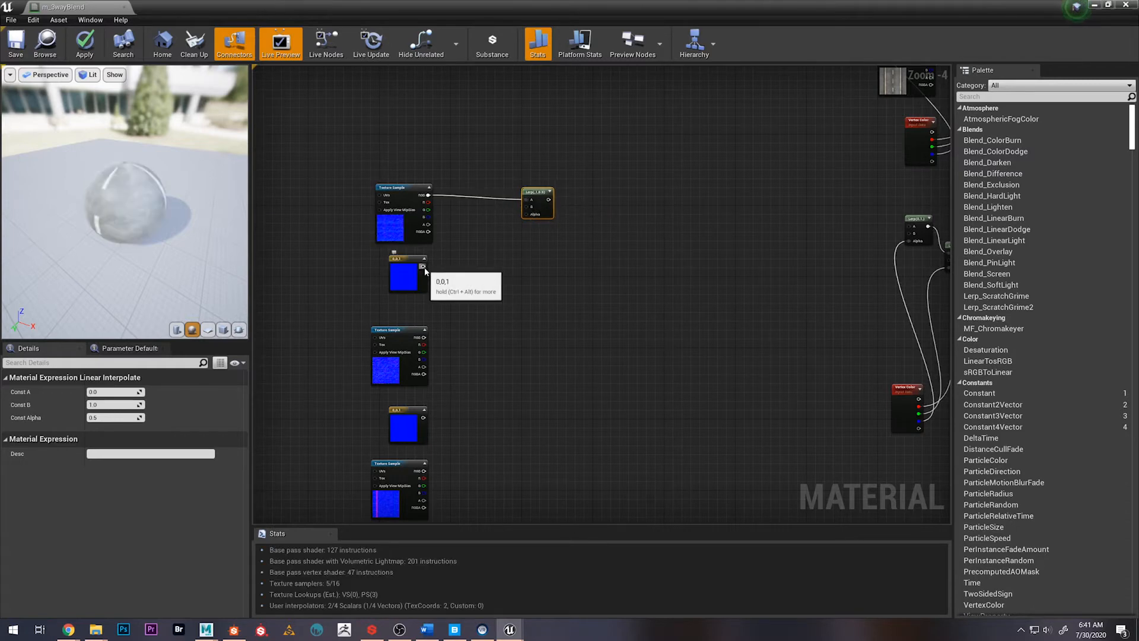
{"action": "left_click_drag", "start_coordinate": [423, 266], "coordinate": [484, 263]}
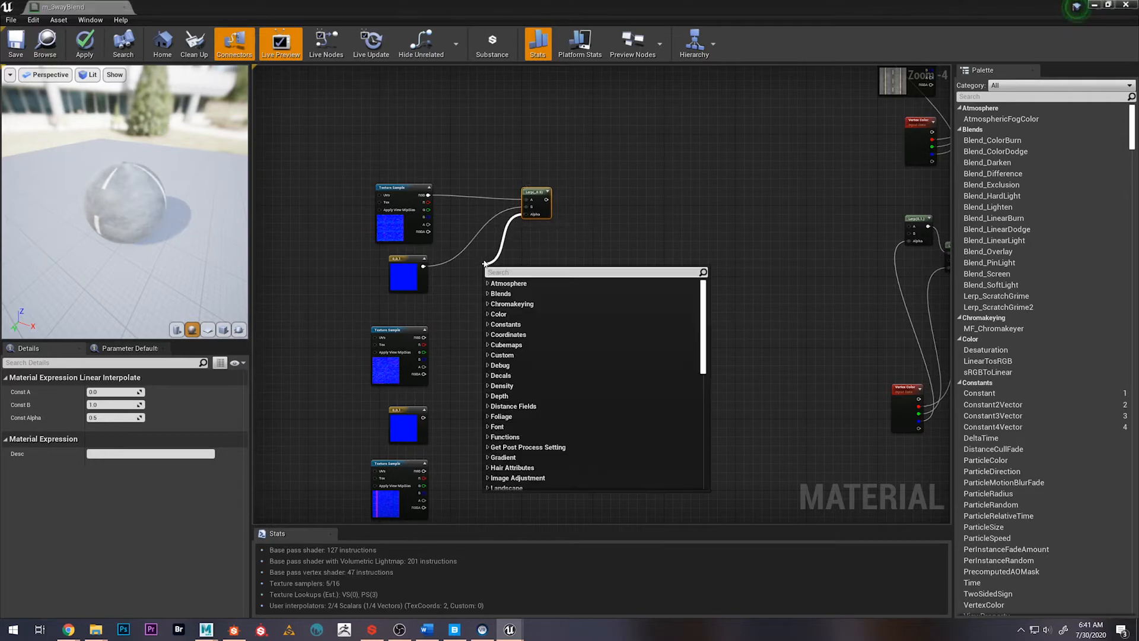
{"action": "type", "text": "const"}
{"action": "key", "text": "Return"}
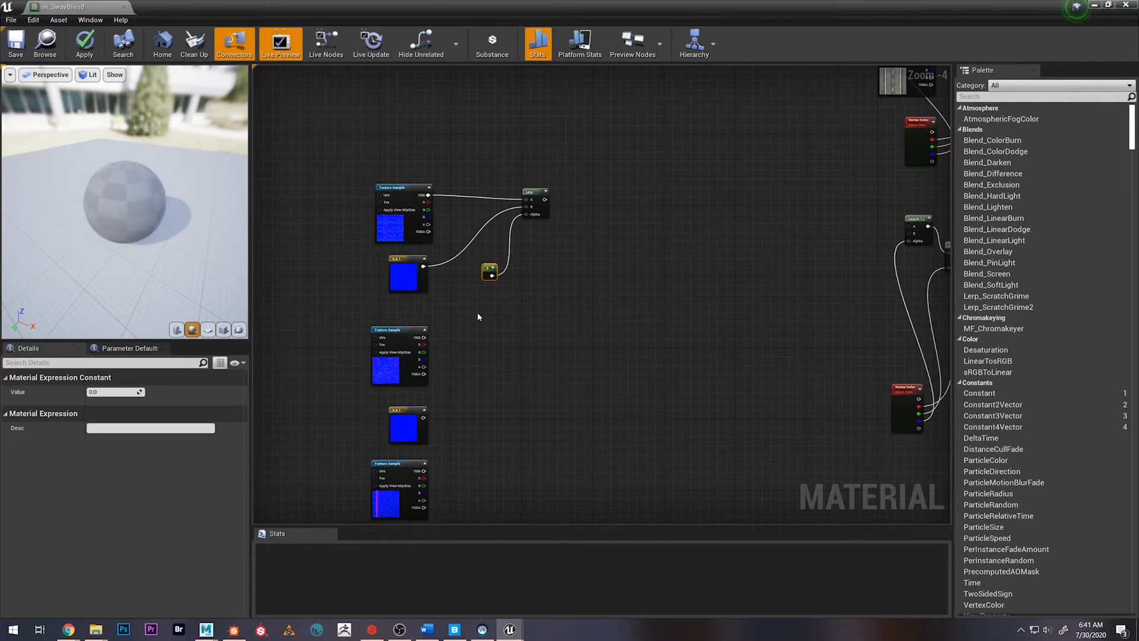
{"action": "scroll", "coordinate": [482, 303], "scroll_direction": "up", "scroll_amount": 4}
{"action": "scroll", "coordinate": [482, 299], "scroll_direction": "down", "scroll_amount": 2}
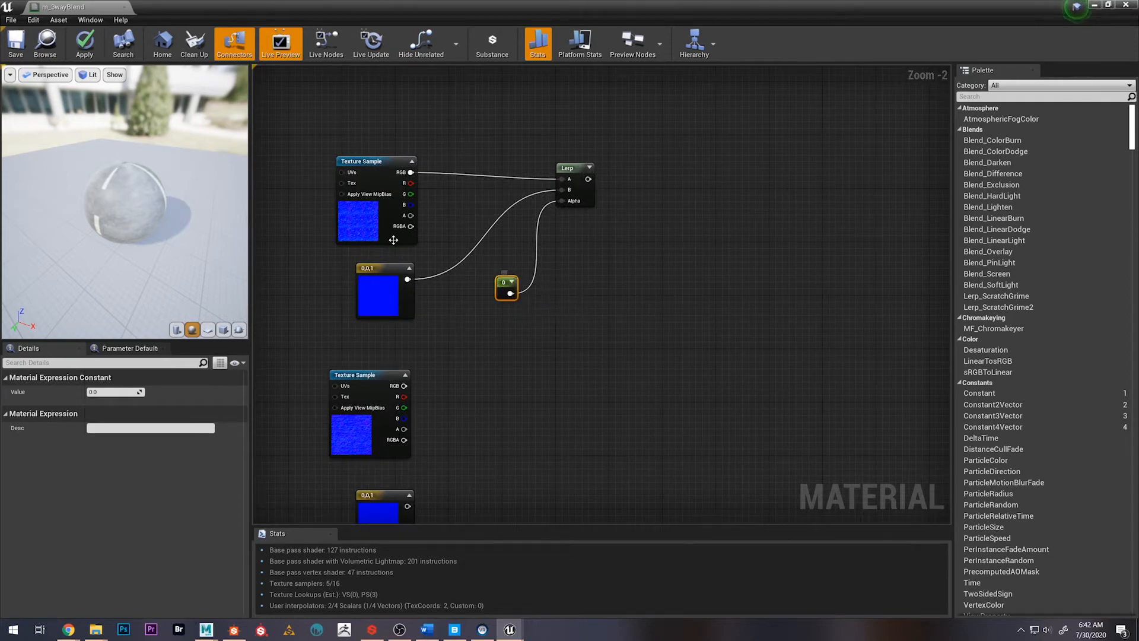
Convert the Alpha constant to a parameter named DestroyedNormIntensity and move it close to the first 0,0,1 constant
{"action": "right_click", "coordinate": [505, 286]}
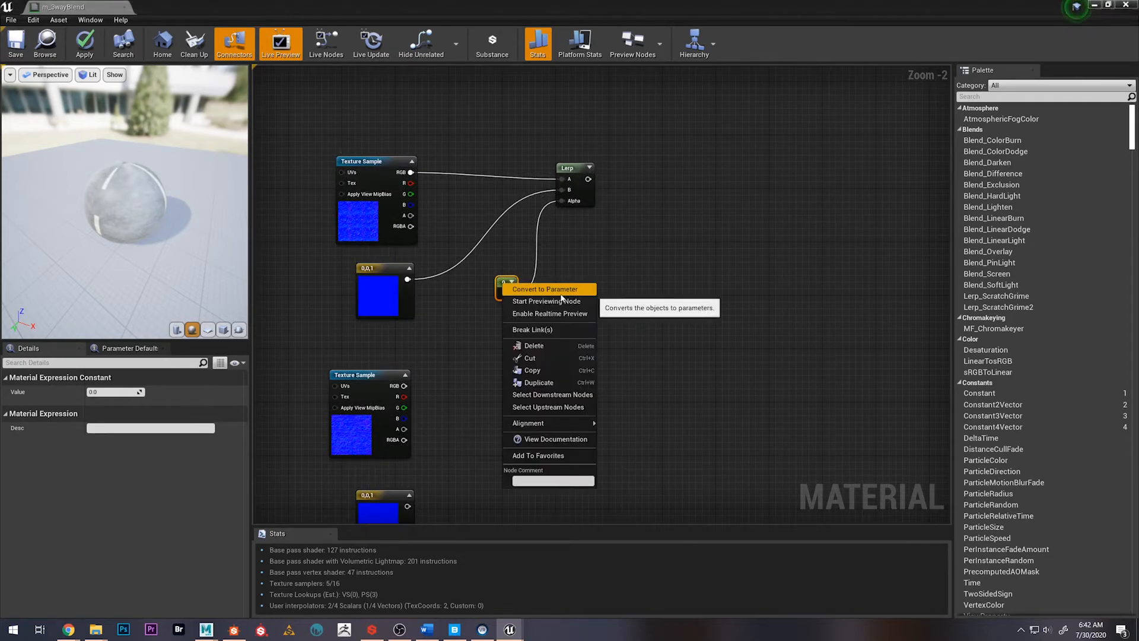
{"action": "left_click", "coordinate": [562, 291]}
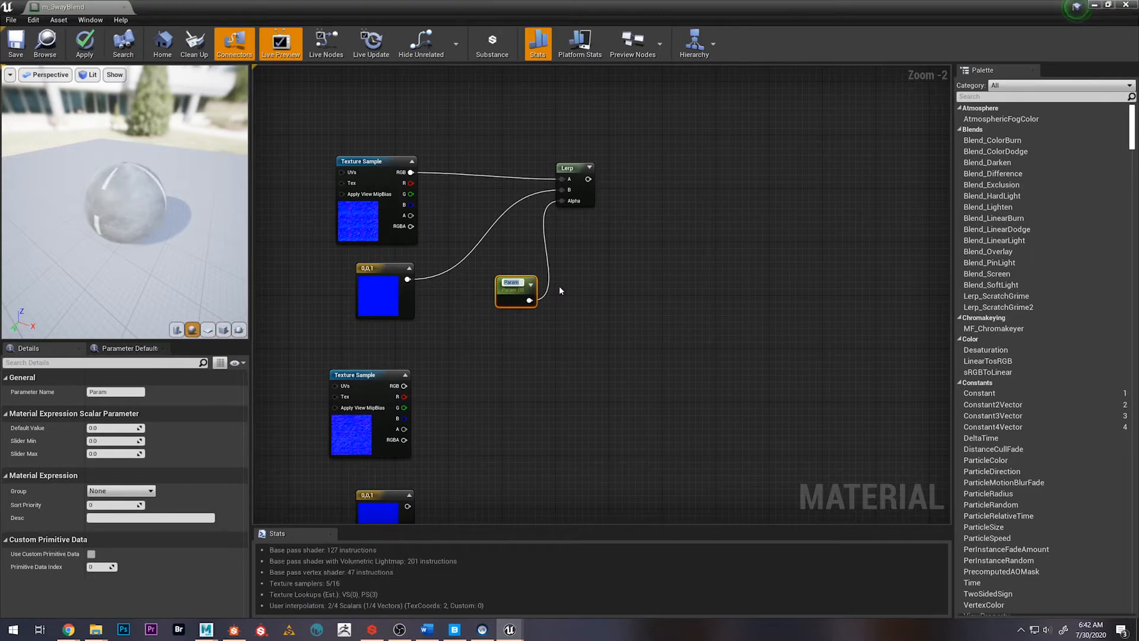
{"action": "type", "text": "0estroyed"}
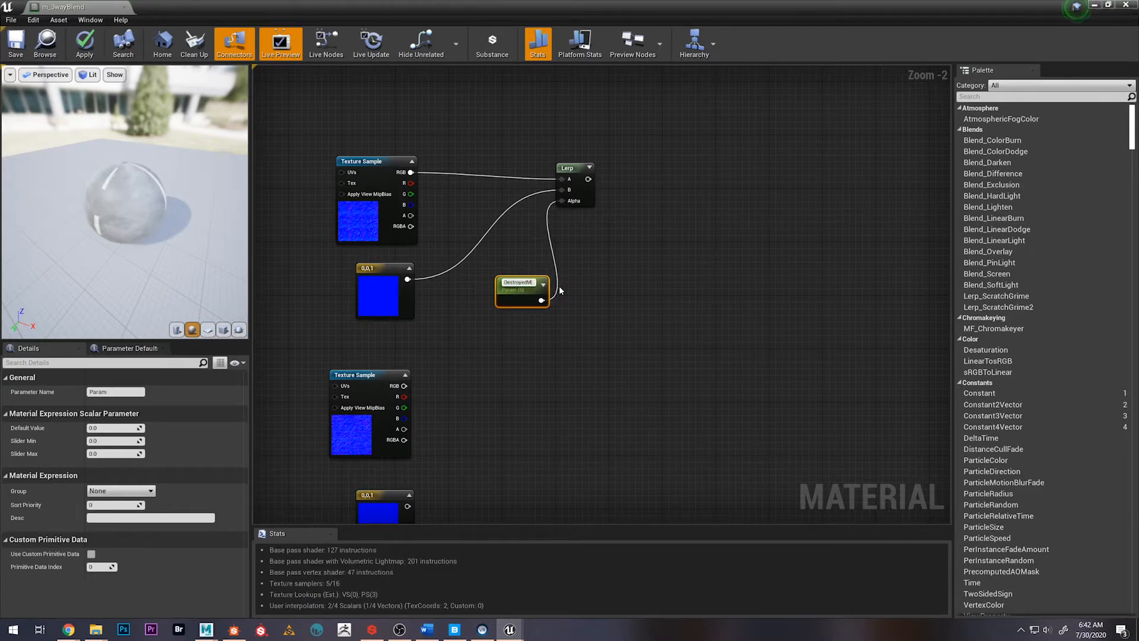
{"action": "type", "text": "Norm"}
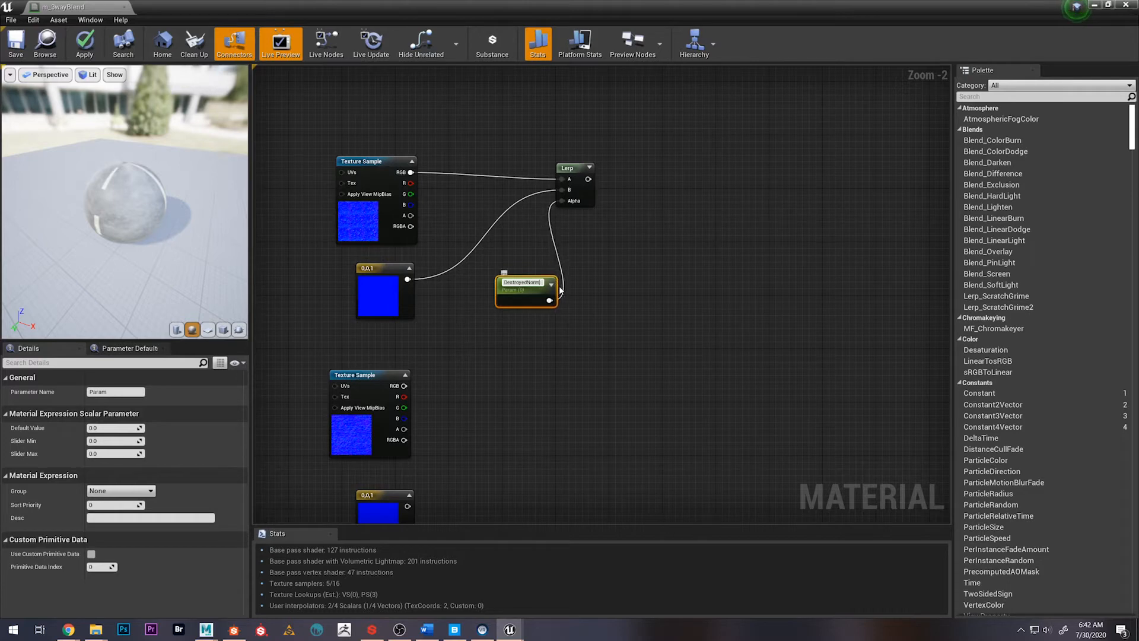
{"action": "type", "text": "amIntensi"}
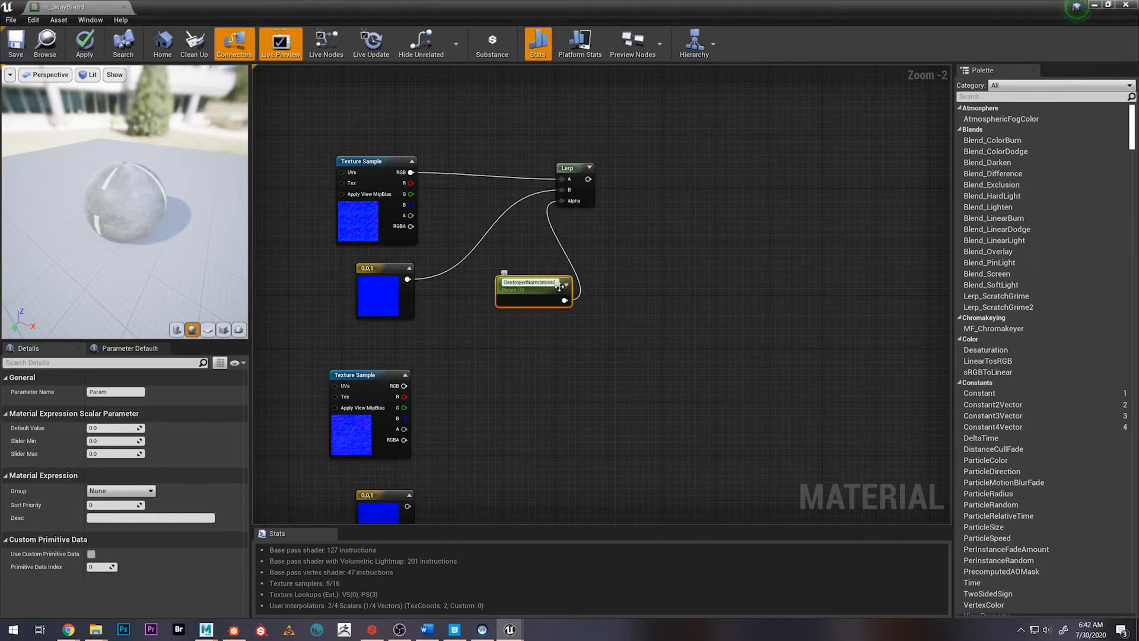
{"action": "type", "text": "ty"}
{"action": "key", "text": "Return"}
{"action": "left_click_drag", "start_coordinate": [560, 286], "coordinate": [502, 287]}
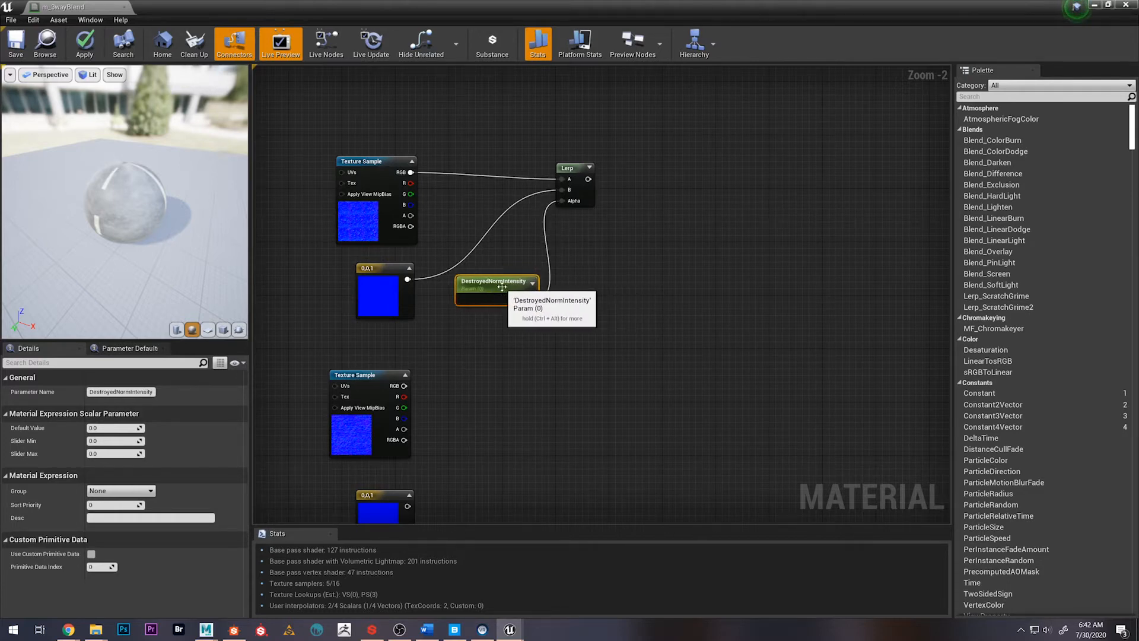
Duplicate the Lerp and DestroyedNormIntensity nodes together and place the copies beside the second normal texture sample
{"action": "scroll", "coordinate": [552, 293], "scroll_direction": "down", "scroll_amount": 1}
{"action": "left_click_drag", "start_coordinate": [591, 322], "coordinate": [590, 320]}
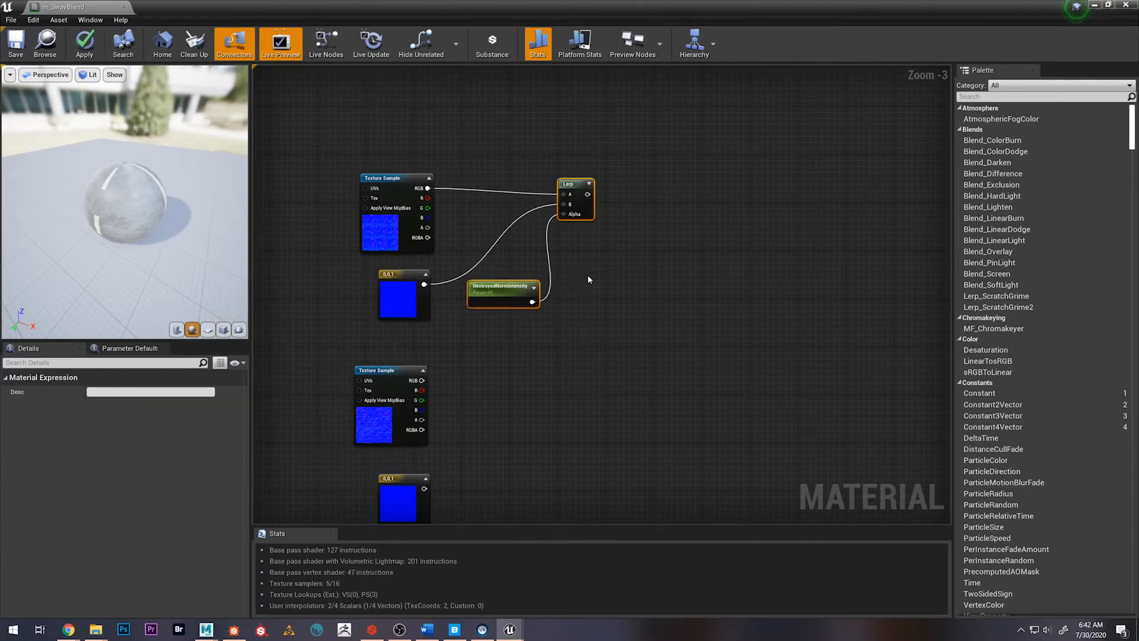
{"action": "key", "text": "ctrl+c"}
{"action": "key", "text": "ctrl+v"}
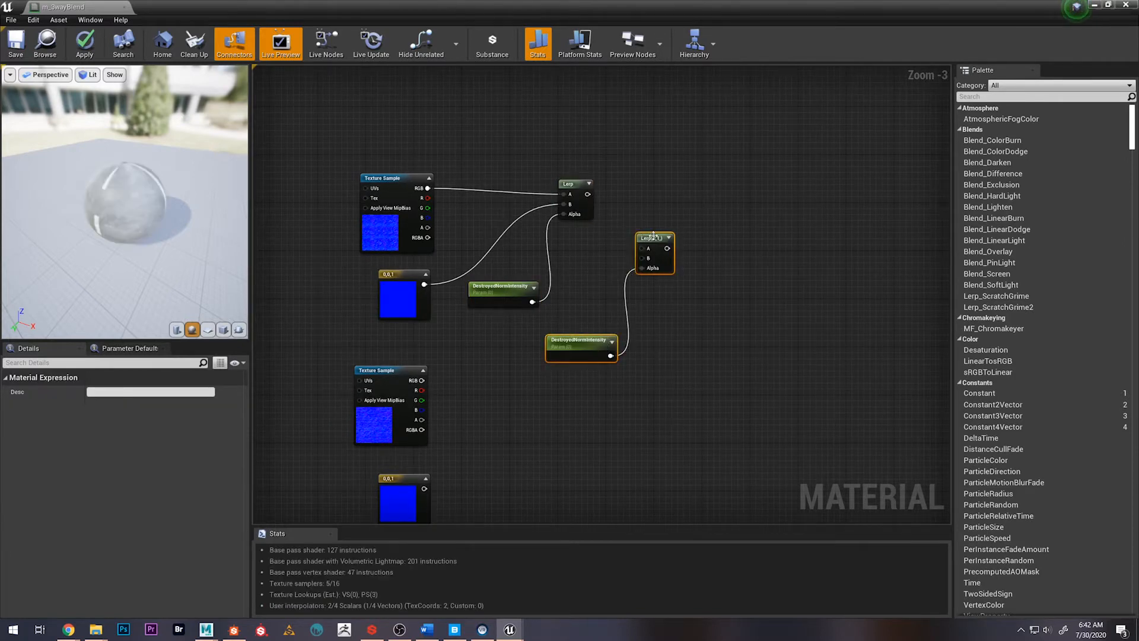
{"action": "left_click_drag", "start_coordinate": [652, 236], "coordinate": [568, 386]}
Wire the second normal sample and its 0,0,1 constant into the copied Lerp's A and B, and rename its parameter FineAsphaltNormIntensity
{"action": "left_click_drag", "start_coordinate": [421, 380], "coordinate": [560, 395]}
{"action": "right_click_drag", "start_coordinate": [475, 427], "coordinate": [502, 360]}
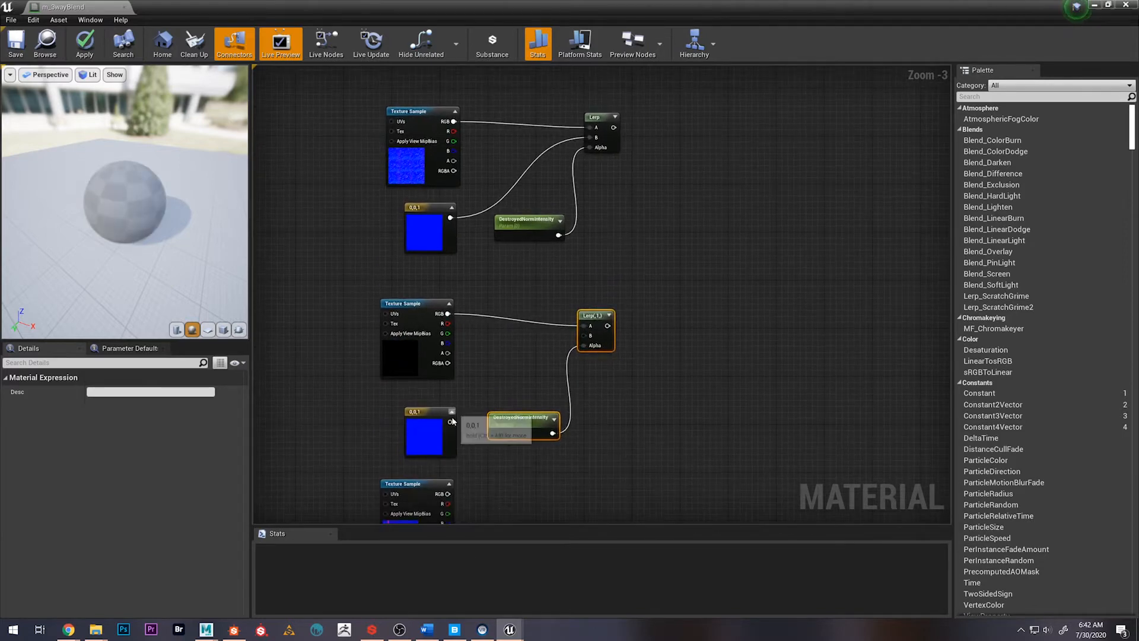
{"action": "left_click_drag", "start_coordinate": [450, 422], "coordinate": [588, 340]}
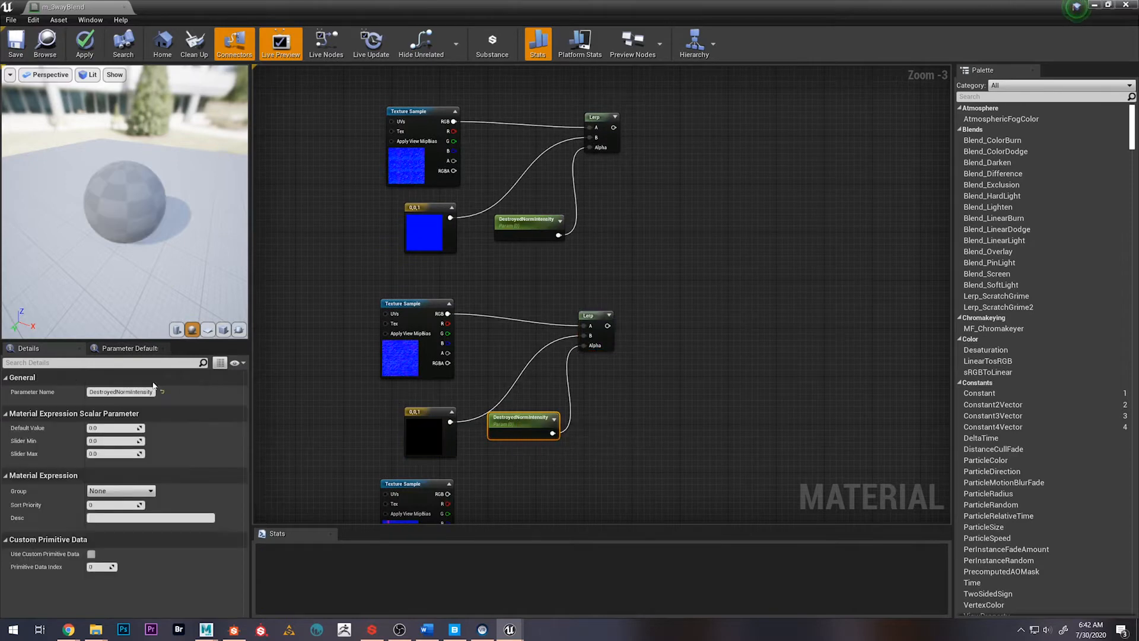
{"action": "left_click_drag", "start_coordinate": [117, 391], "coordinate": [83, 388]}
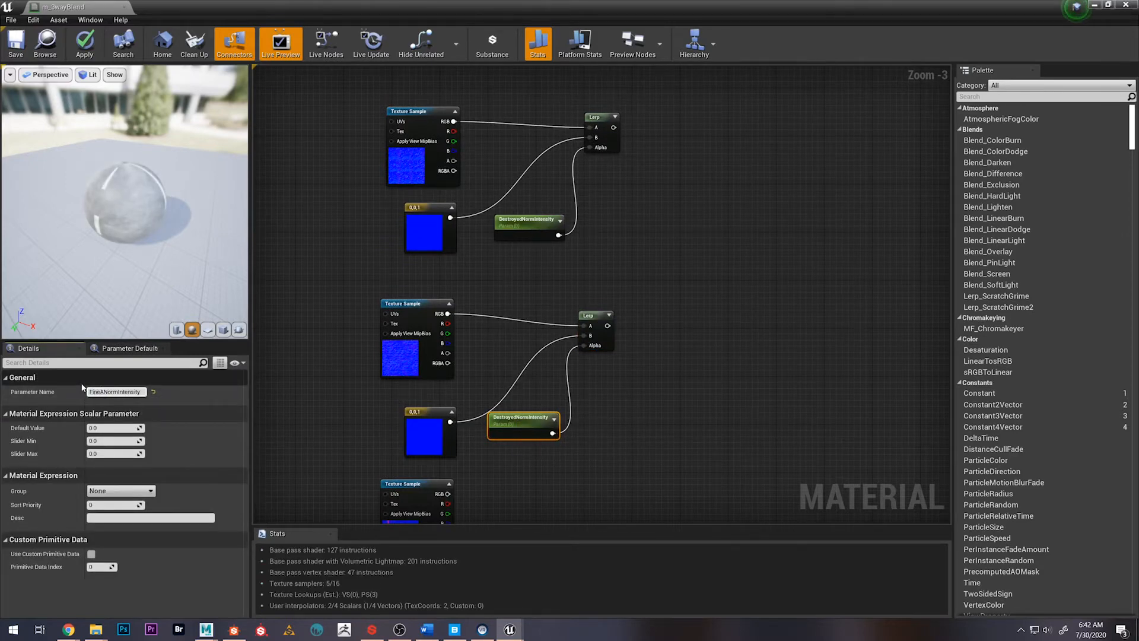
{"action": "key", "text": "Return"}
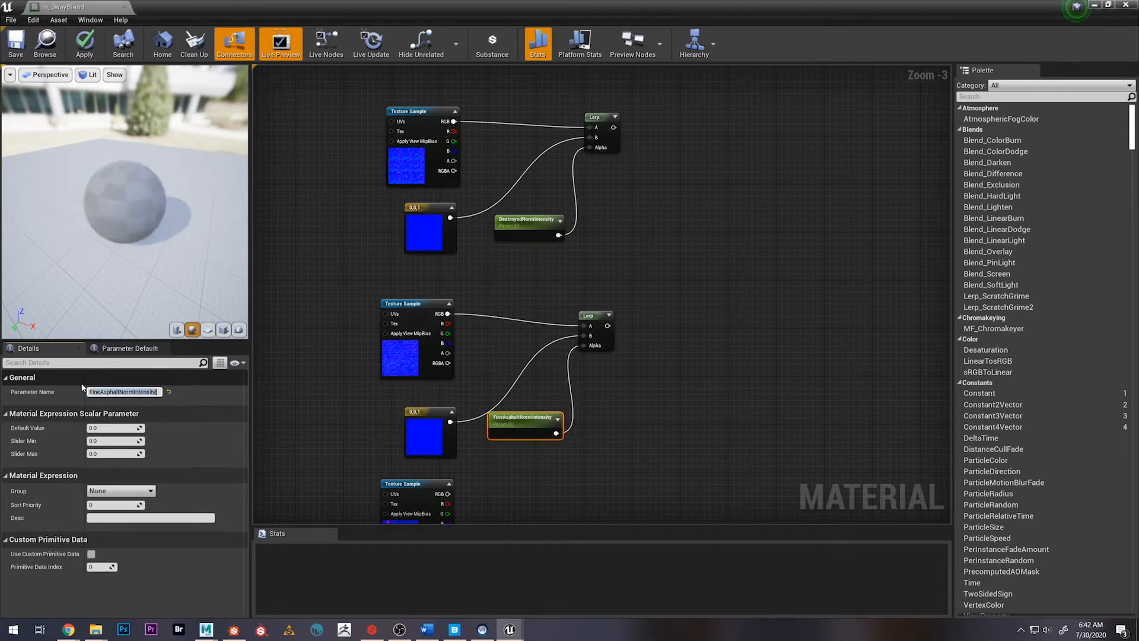
Duplicate the second Lerp with its FineAsphaltNormIntensity parameter and place the copies beside the third normal texture sample
{"action": "right_click_drag", "start_coordinate": [632, 383], "coordinate": [636, 317]}
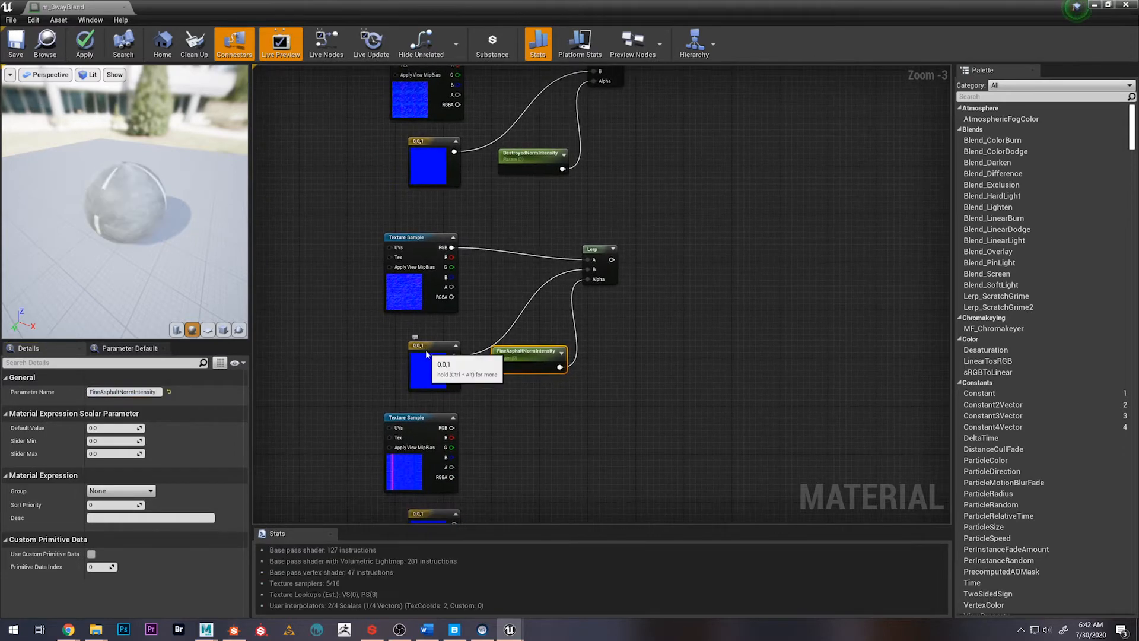
{"action": "left_click_drag", "start_coordinate": [450, 349], "coordinate": [450, 336]}
{"action": "left_click", "coordinate": [637, 429]}
{"action": "right_click_drag", "start_coordinate": [637, 430], "coordinate": [635, 375]}
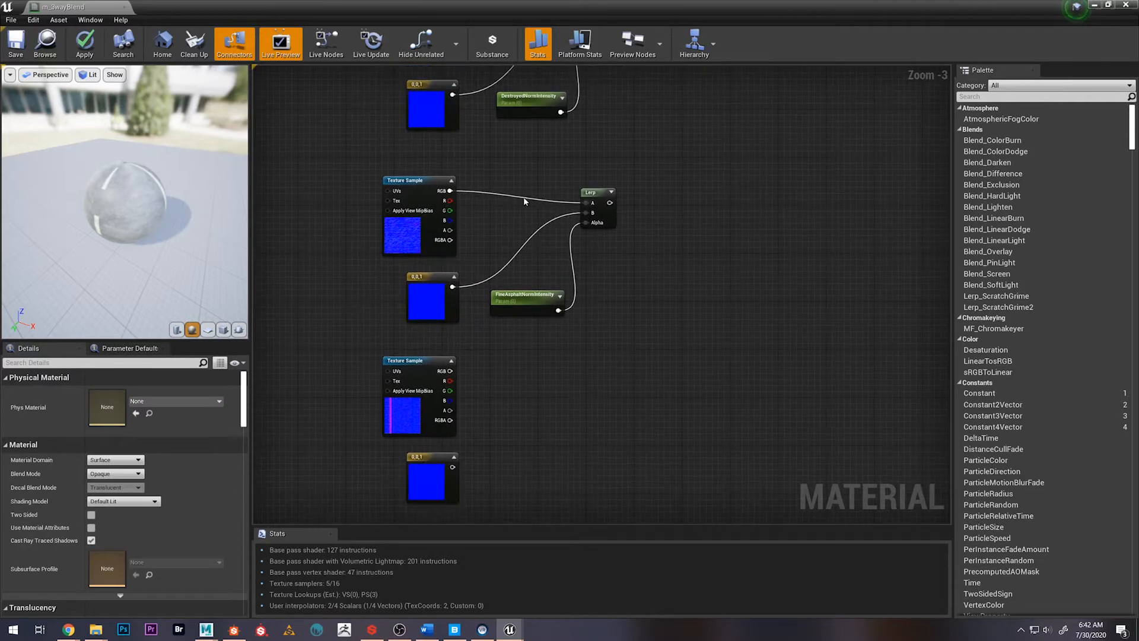
{"action": "left_click_drag", "start_coordinate": [483, 190], "coordinate": [621, 326]}
{"action": "key", "text": "ctrl+w"}
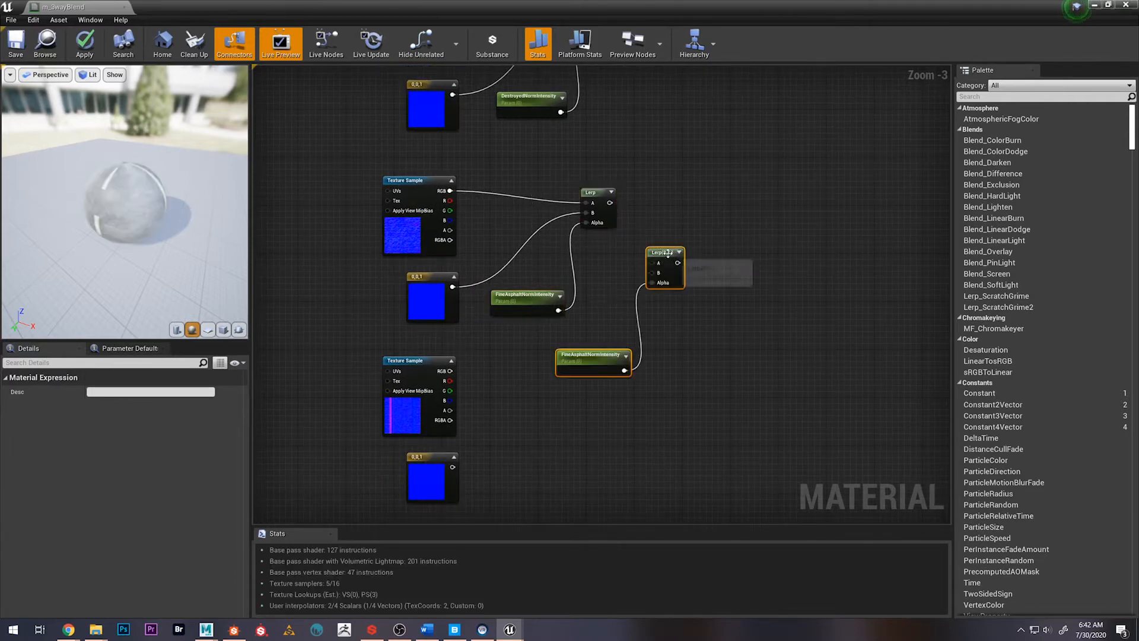
{"action": "left_click_drag", "start_coordinate": [672, 253], "coordinate": [594, 368]}
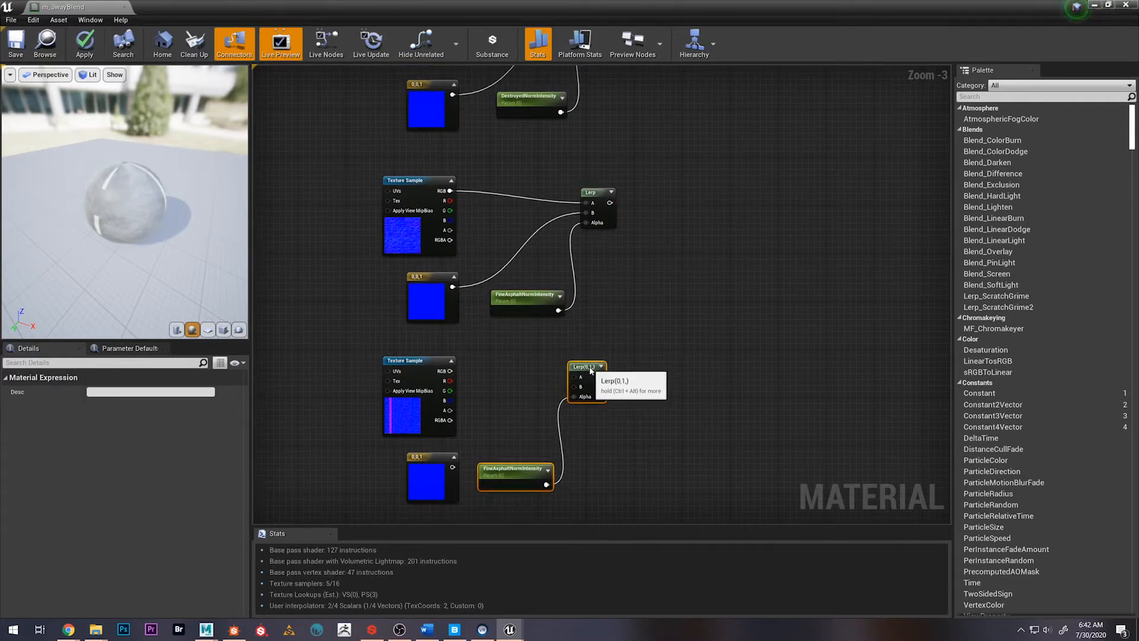
Wire the third normal sample and its 0,0,1 constant into the new Lerp's A and B, and rename its parameter RoadNormIntensity
{"action": "left_click", "coordinate": [509, 374]}
{"action": "left_click_drag", "start_coordinate": [451, 371], "coordinate": [574, 377]}
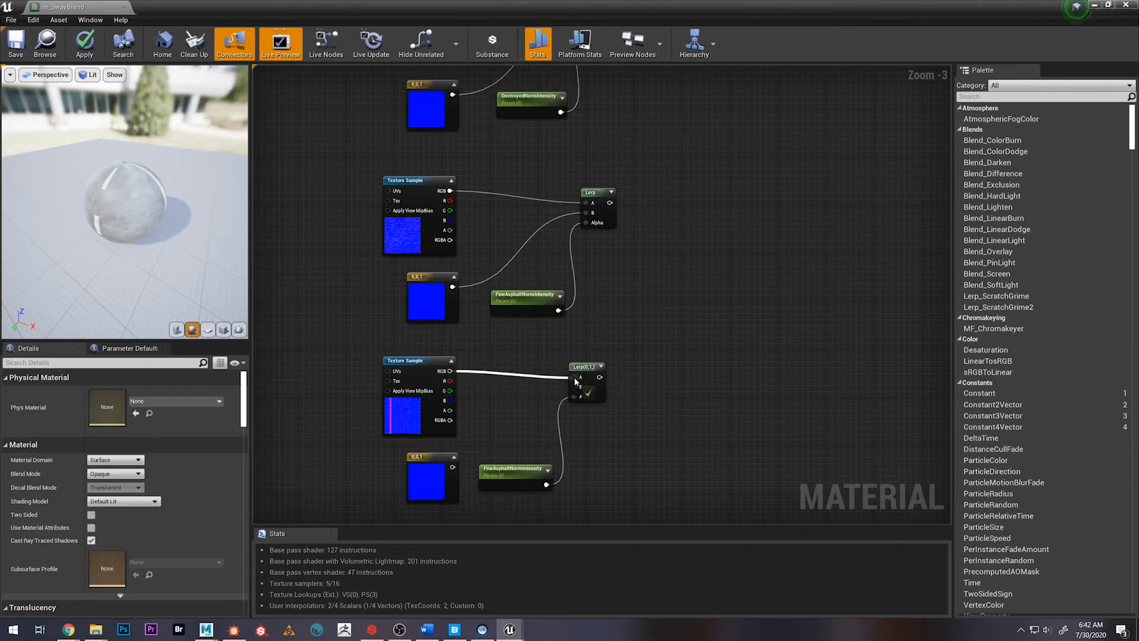
{"action": "left_click_drag", "start_coordinate": [452, 467], "coordinate": [574, 387]}
{"action": "left_click", "coordinate": [513, 469]}
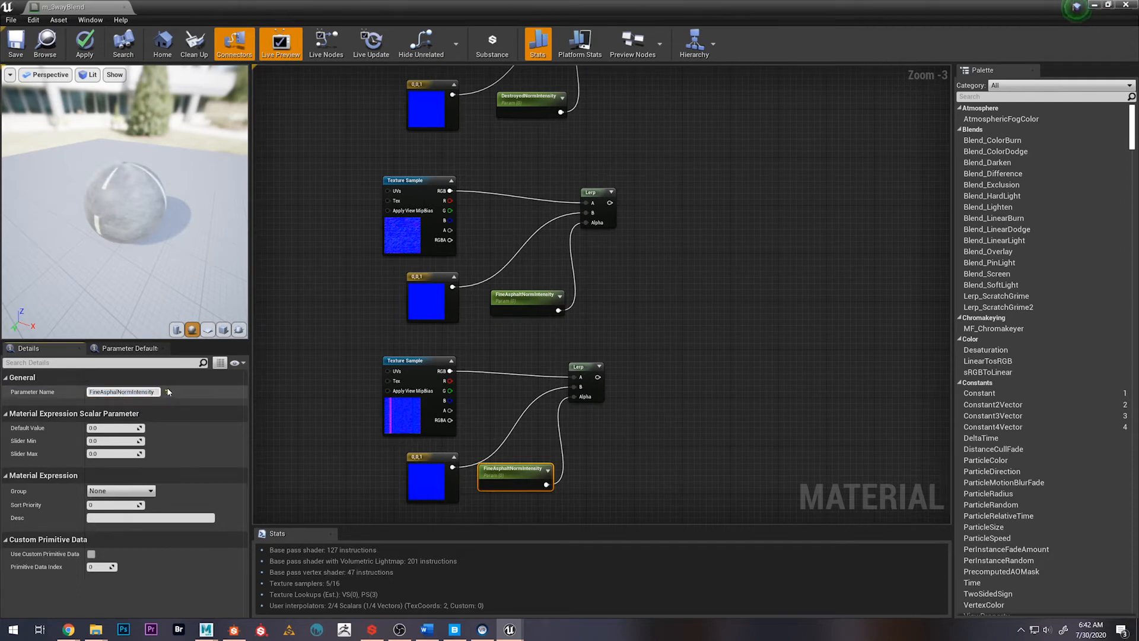
{"action": "type", "text": "Road"}
{"action": "key", "text": "Return"}
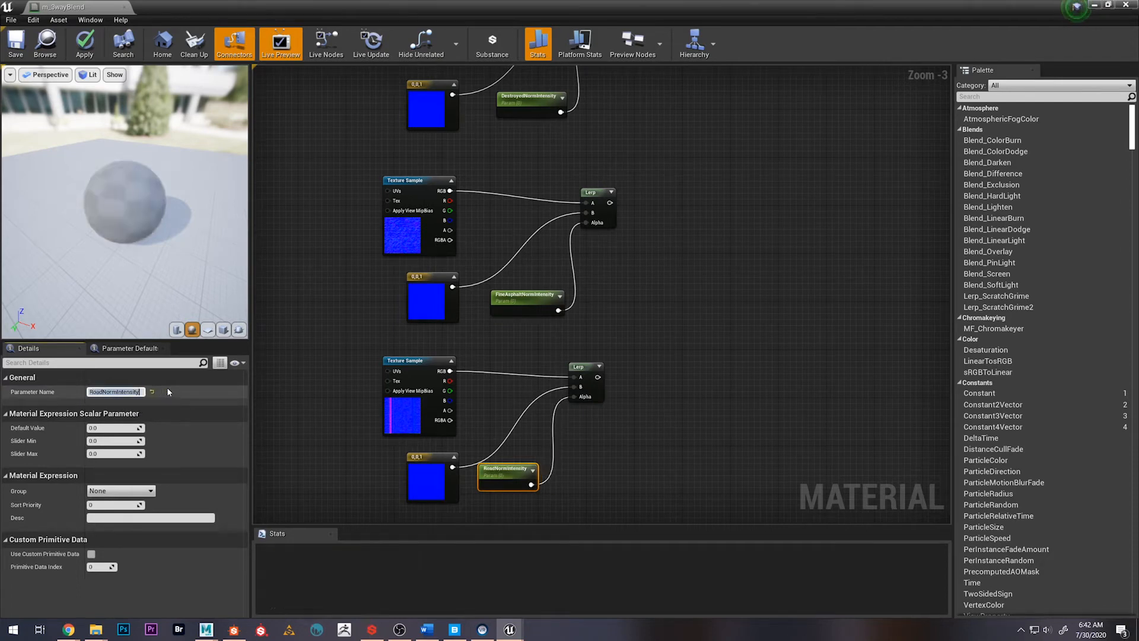
Examine the Normals group in the Killhouse project's reference blend material, then return to the m_3wayBlend graph
{"action": "scroll", "coordinate": [661, 232], "scroll_direction": "down", "scroll_amount": 2}
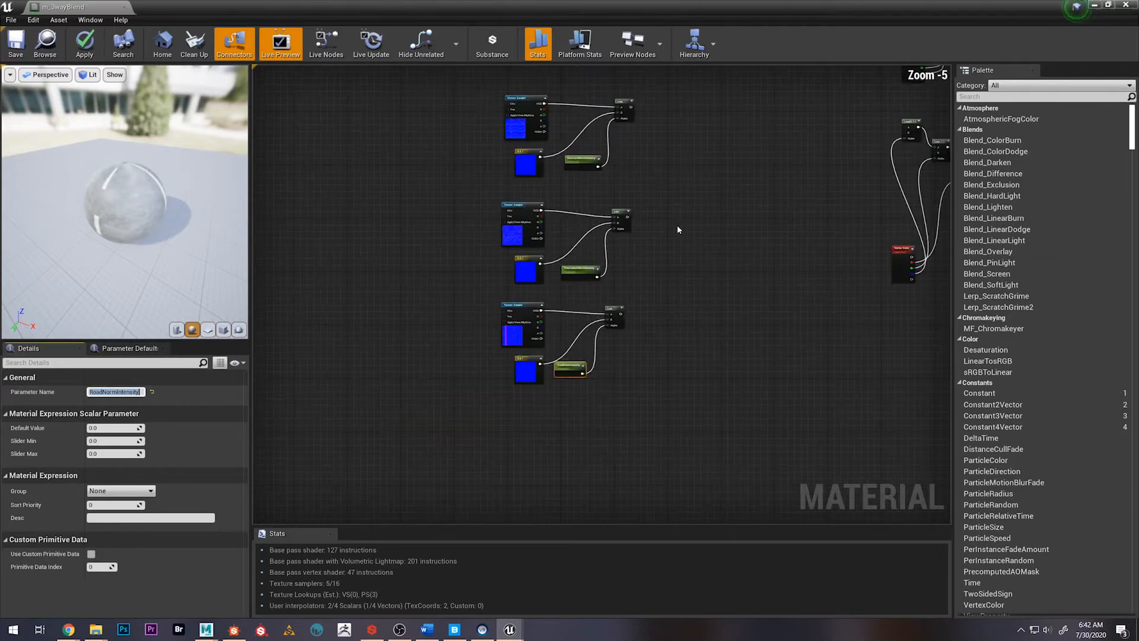
{"action": "right_click_drag", "start_coordinate": [748, 184], "coordinate": [638, 258]}
{"action": "right_click_drag", "start_coordinate": [601, 213], "coordinate": [478, 326]}
{"action": "right_click_drag", "start_coordinate": [453, 386], "coordinate": [524, 326]}
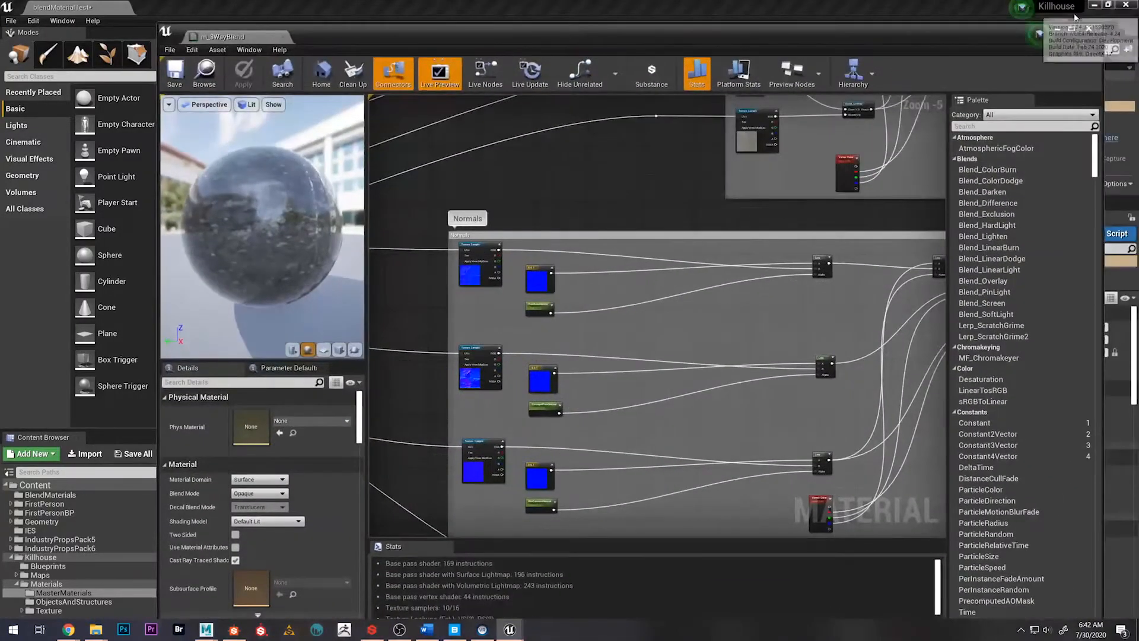
{"action": "left_click", "coordinate": [1057, 29]}
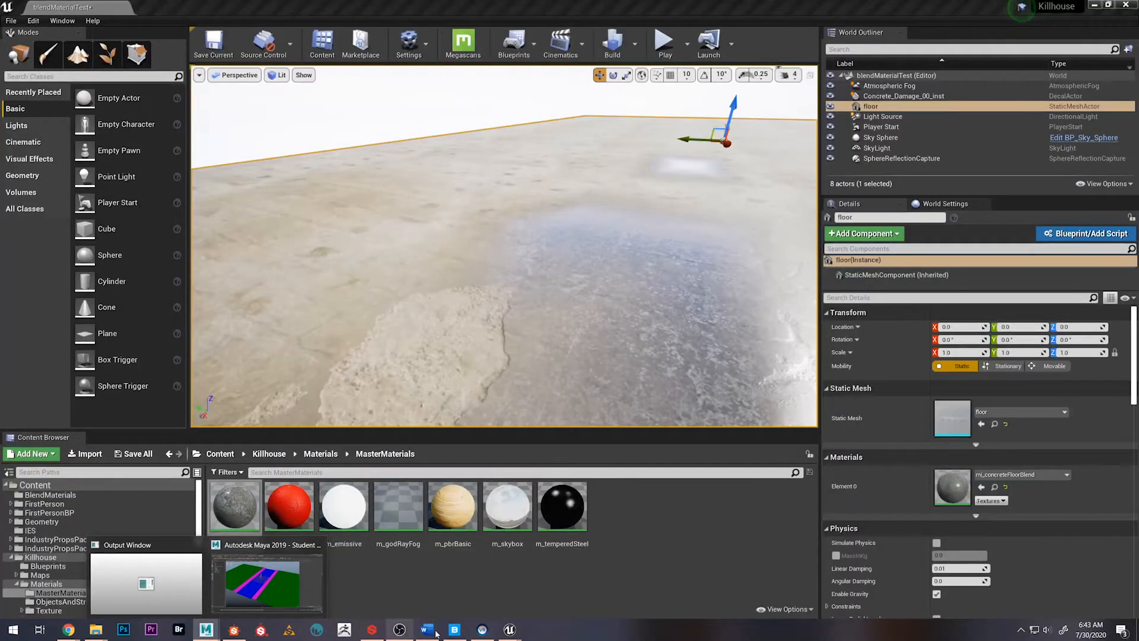
{"action": "mouse_move", "coordinate": [510, 629]}
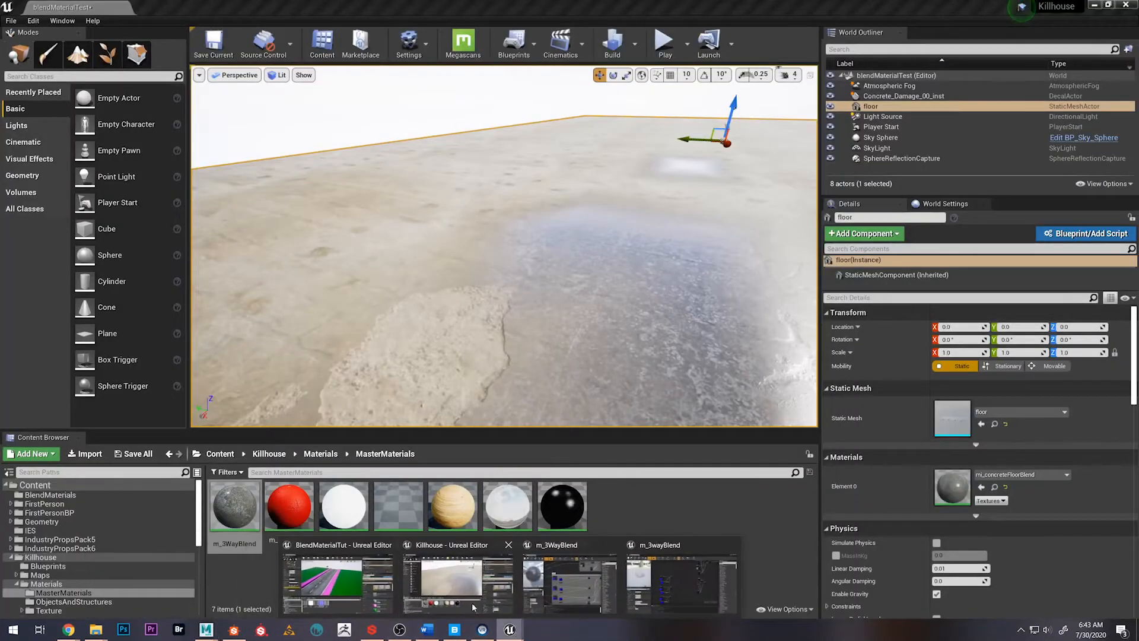
{"action": "left_click", "coordinate": [359, 587]}
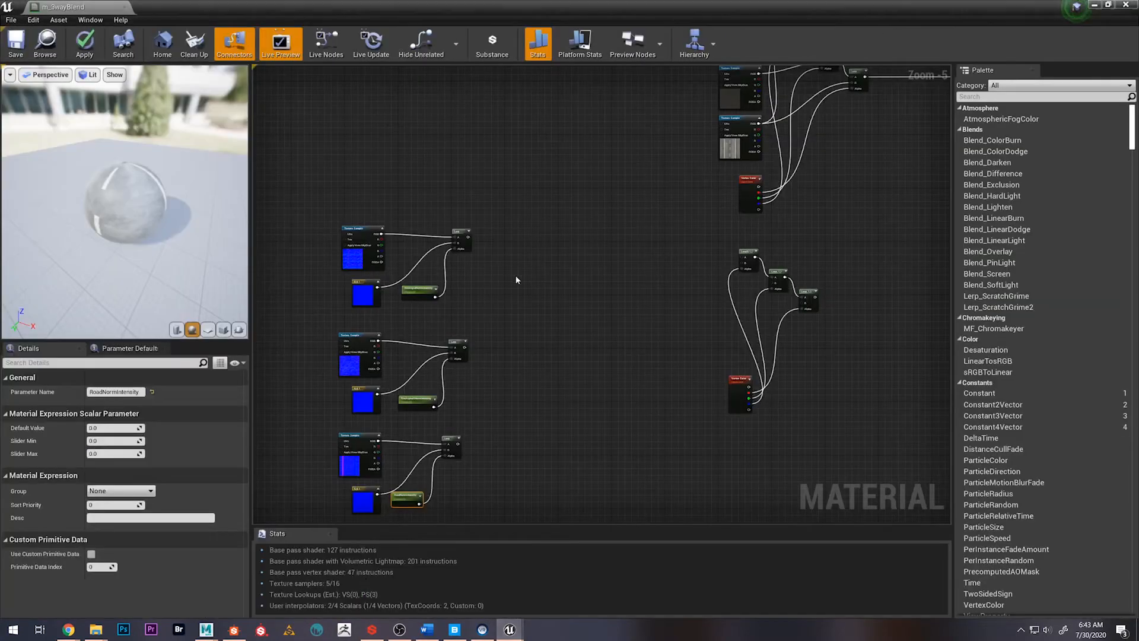
Select all three normal node chains and shift them together slightly down and to the left in the graph
{"action": "right_click_drag", "start_coordinate": [535, 345], "coordinate": [544, 310]}
{"action": "left_click_drag", "start_coordinate": [324, 166], "coordinate": [479, 475]}
{"action": "left_click_drag", "start_coordinate": [465, 310], "coordinate": [458, 324]}
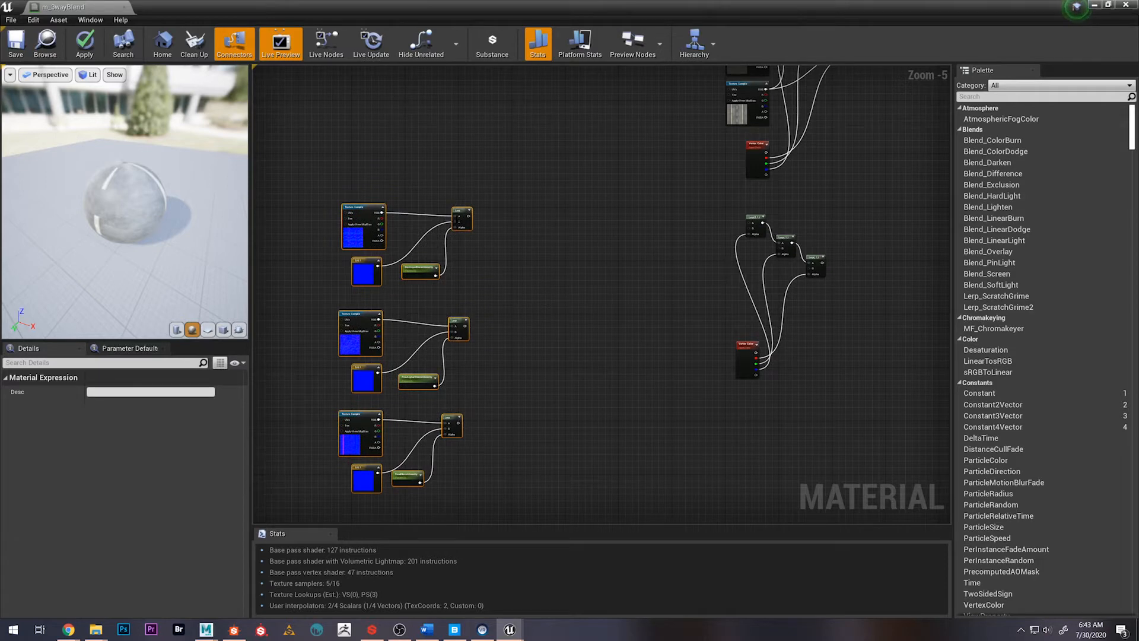
{"action": "left_click", "coordinate": [540, 379]}
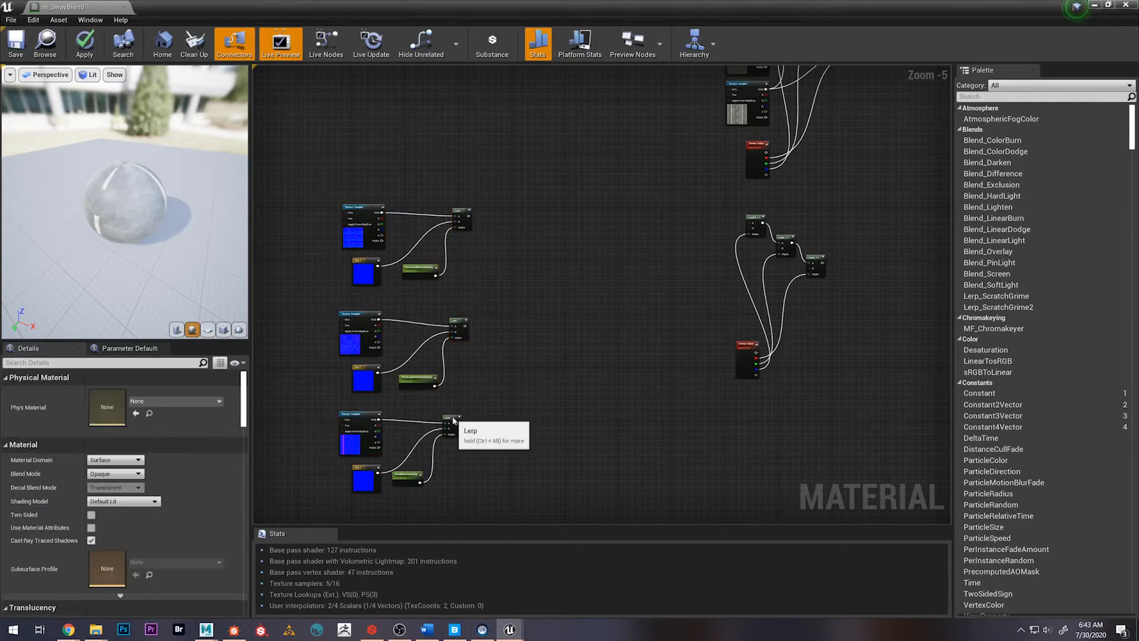
Move the three normal intensity Lerp nodes slightly to the right and align them by their right edges
{"action": "left_click_drag", "start_coordinate": [453, 419], "coordinate": [466, 417]}
{"action": "left_click_drag", "start_coordinate": [463, 323], "coordinate": [474, 323]}
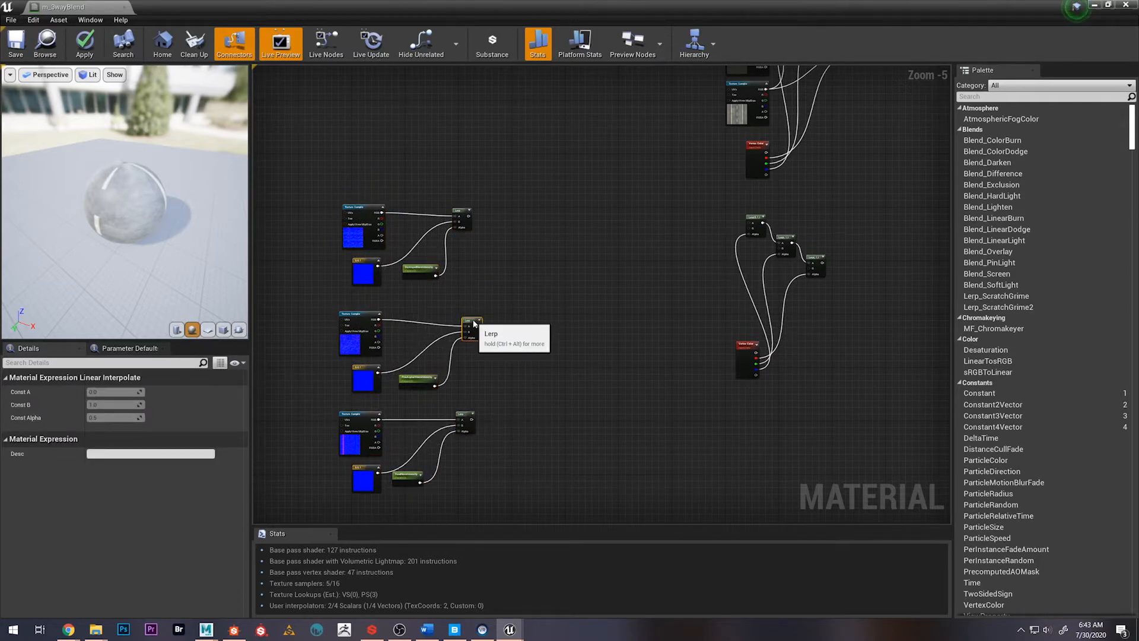
{"action": "left_click_drag", "start_coordinate": [459, 211], "coordinate": [471, 210]}
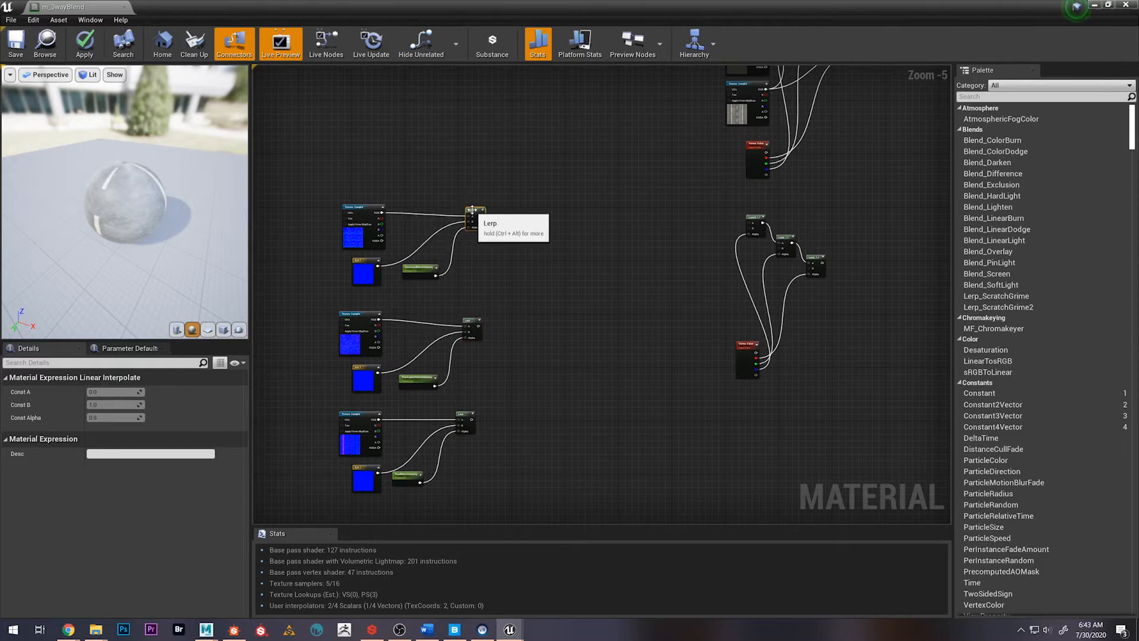
{"action": "key", "text": "shift+d"}
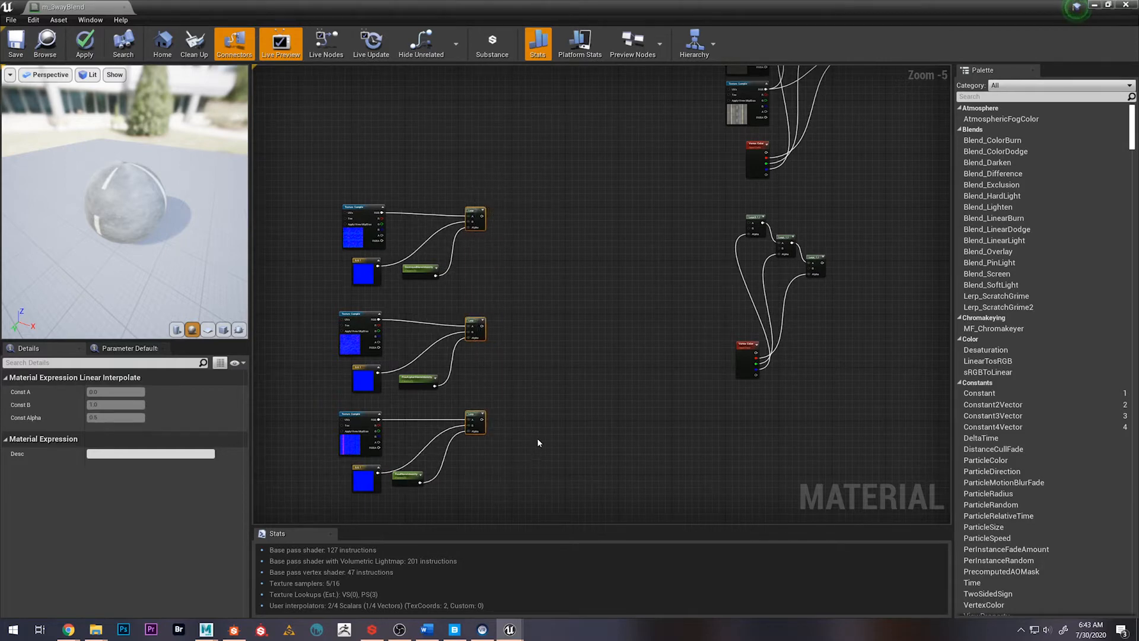
{"action": "right_click_drag", "start_coordinate": [669, 336], "coordinate": [627, 346]}
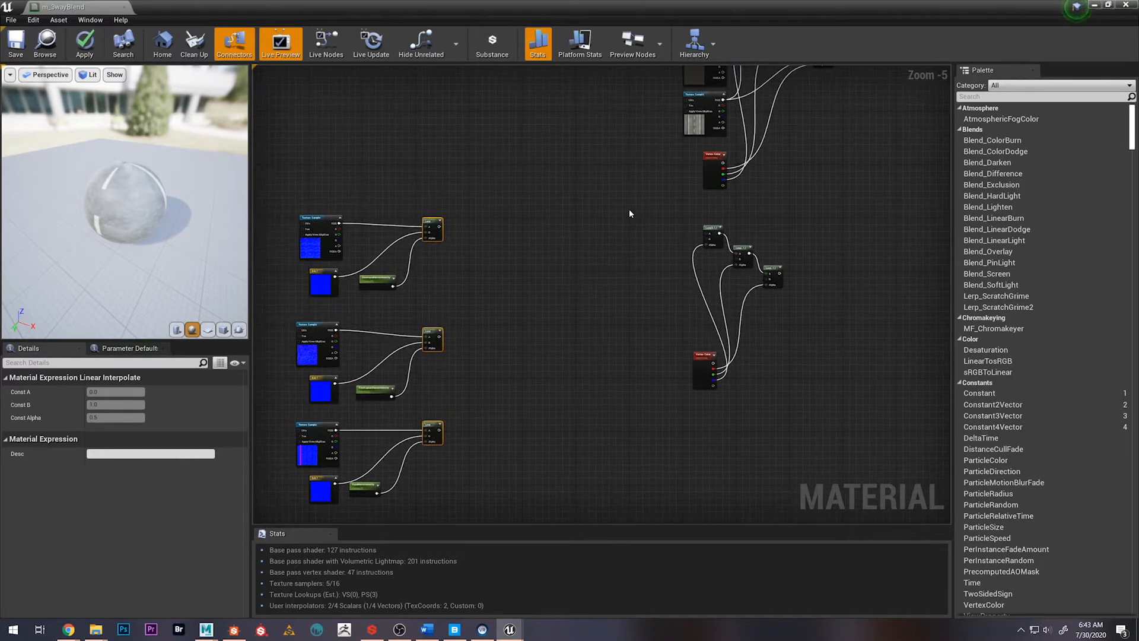
Move the lower Vertex Color node further left of its blend Lerp chain to make room for the normal connections
{"action": "left_click_drag", "start_coordinate": [629, 209], "coordinate": [839, 283]}
{"action": "right_click_drag", "start_coordinate": [592, 282], "coordinate": [588, 336]}
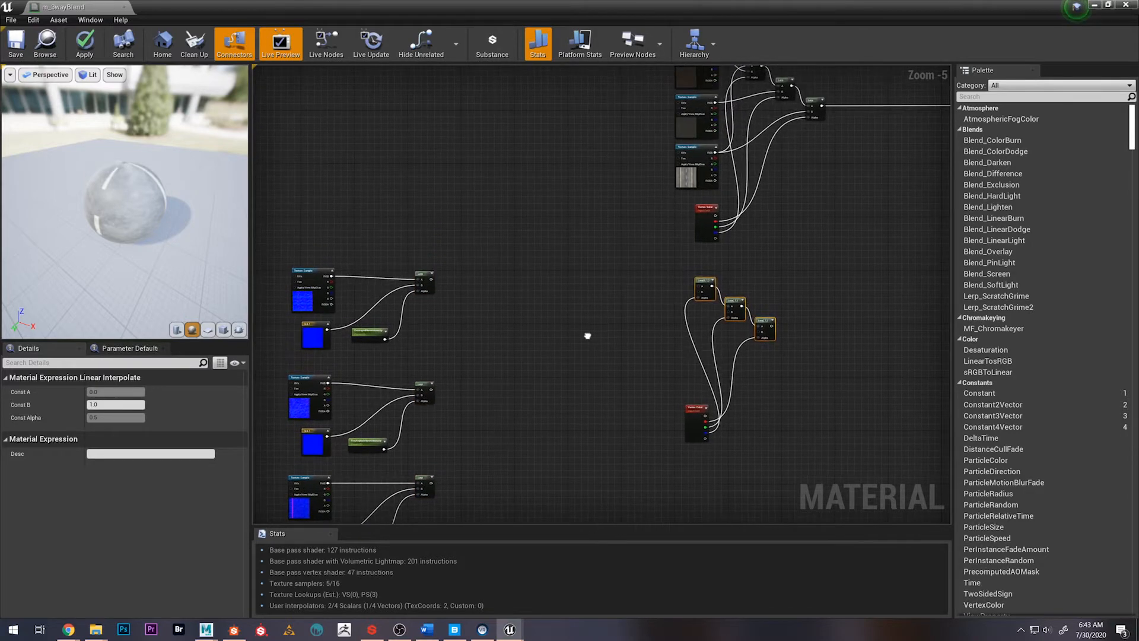
{"action": "scroll", "coordinate": [587, 335], "scroll_direction": "down", "scroll_amount": 1}
{"action": "left_click_drag", "start_coordinate": [668, 382], "coordinate": [604, 379]}
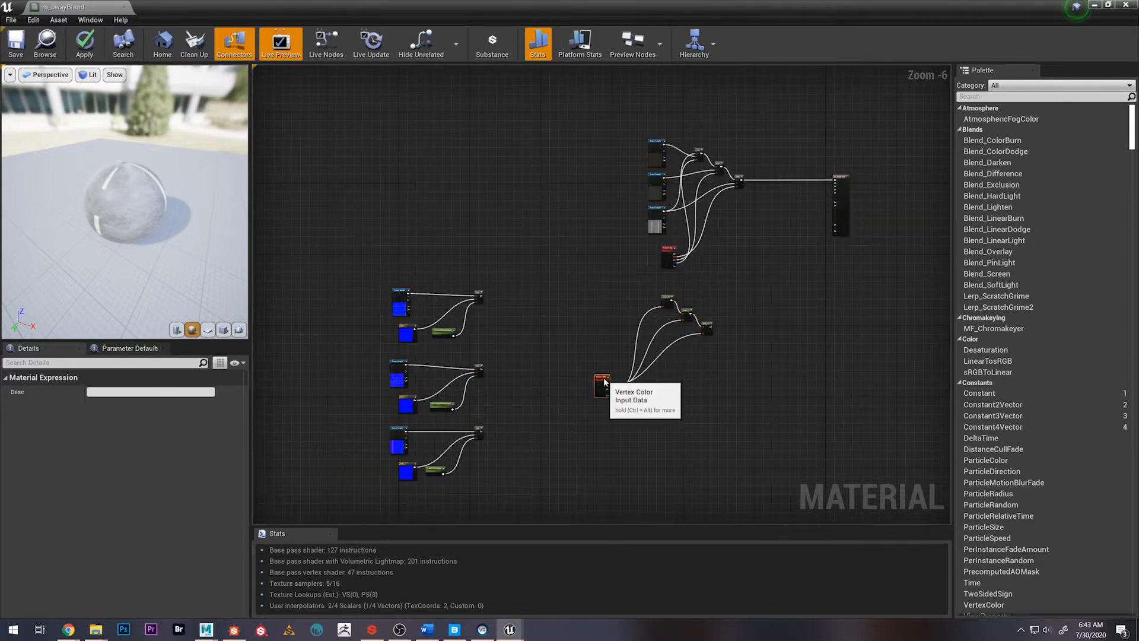
{"action": "scroll", "coordinate": [573, 322], "scroll_direction": "up", "scroll_amount": 1}
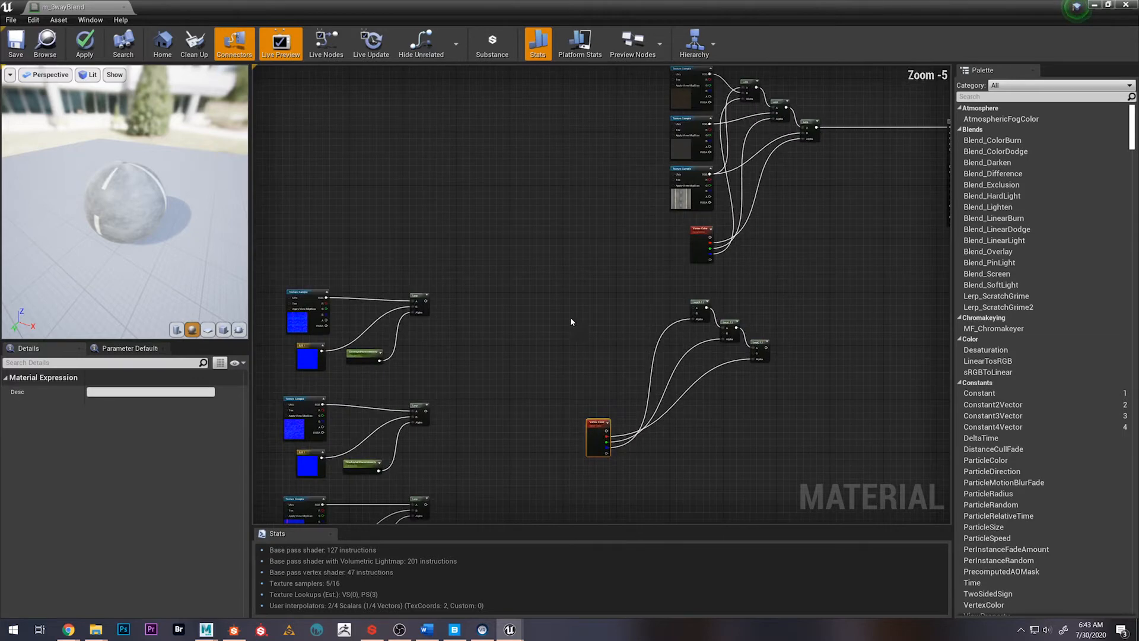
{"action": "right_click_drag", "start_coordinate": [570, 316], "coordinate": [589, 280]}
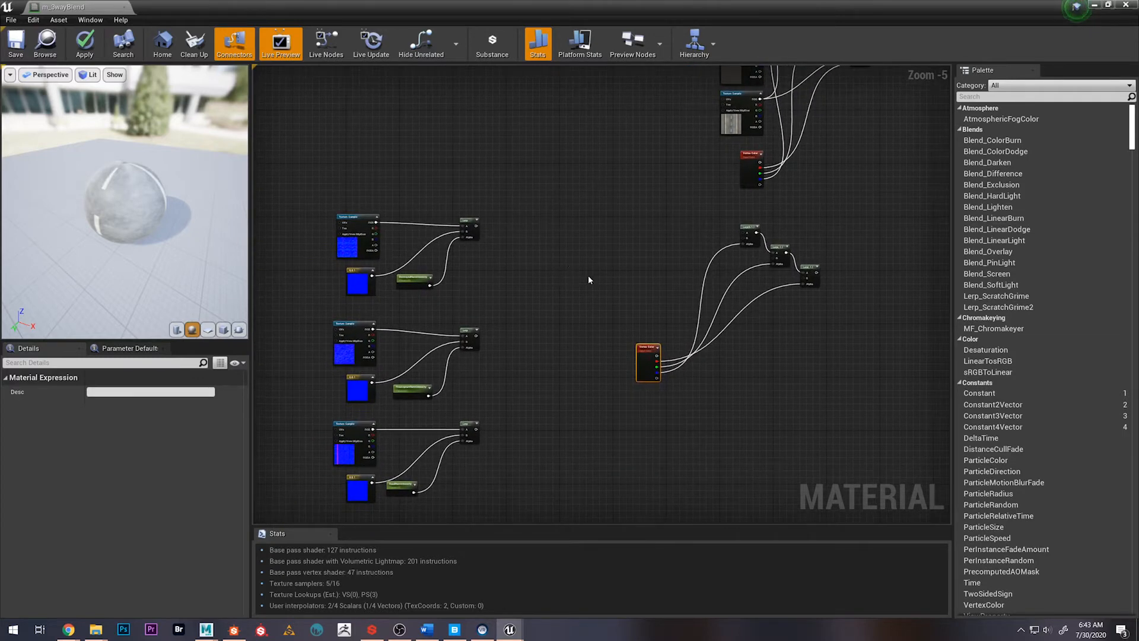
{"action": "right_click_drag", "start_coordinate": [576, 227], "coordinate": [555, 256]}
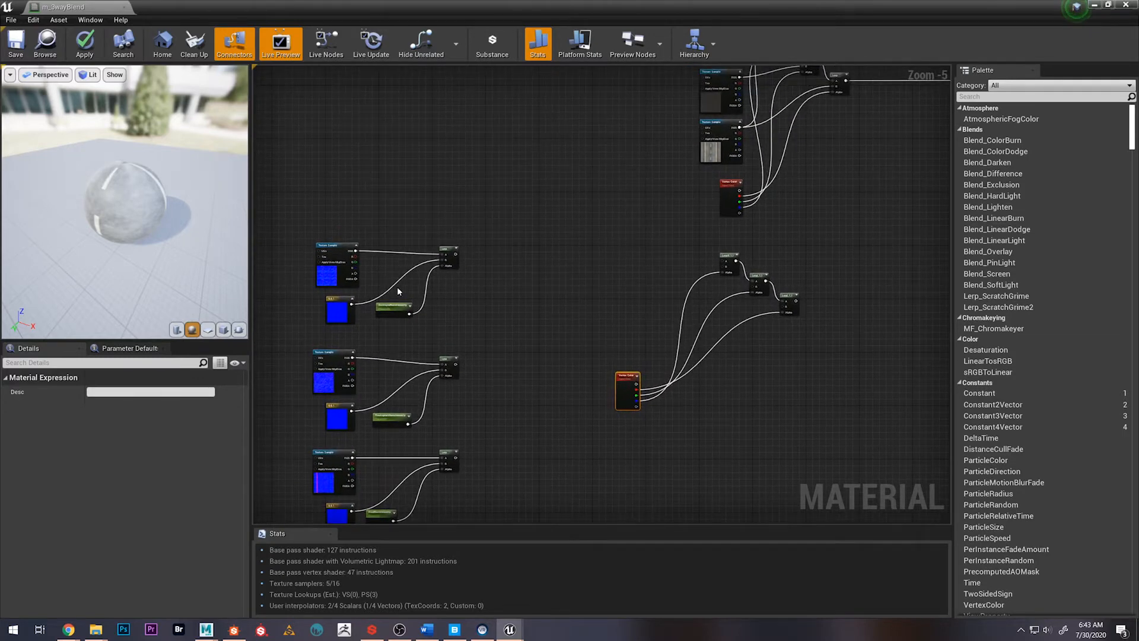
Select the three normal intensity Lerps and shift them together to the right, away from their intensity parameters
{"action": "left_click_drag", "start_coordinate": [431, 236], "coordinate": [474, 463]}
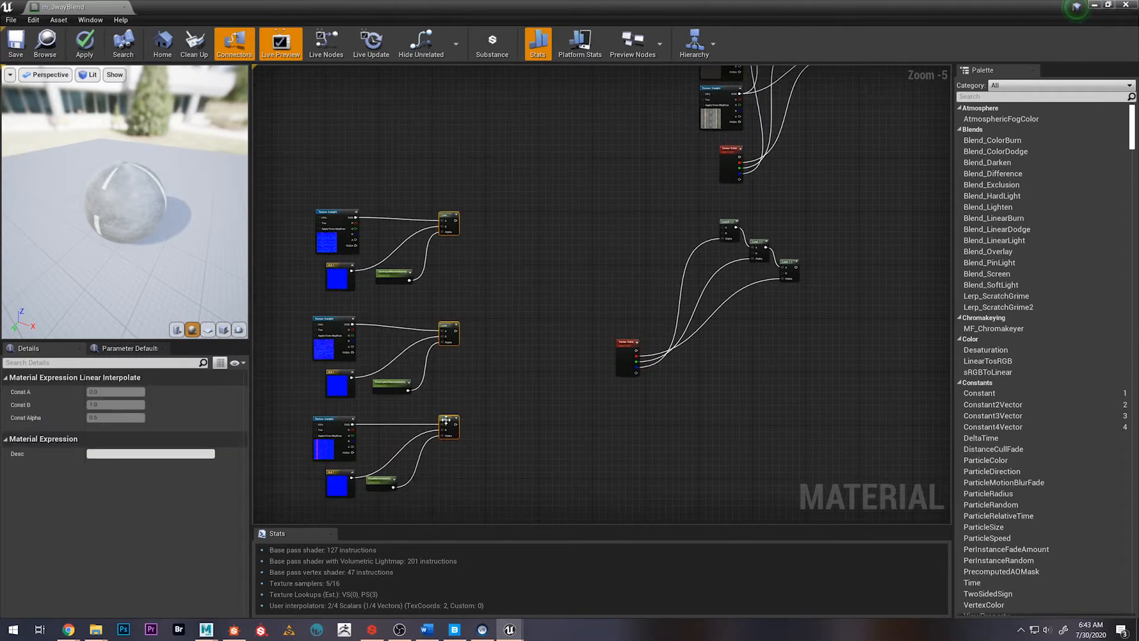
{"action": "left_click_drag", "start_coordinate": [446, 423], "coordinate": [506, 423]}
{"action": "right_click_drag", "start_coordinate": [586, 257], "coordinate": [540, 281]}
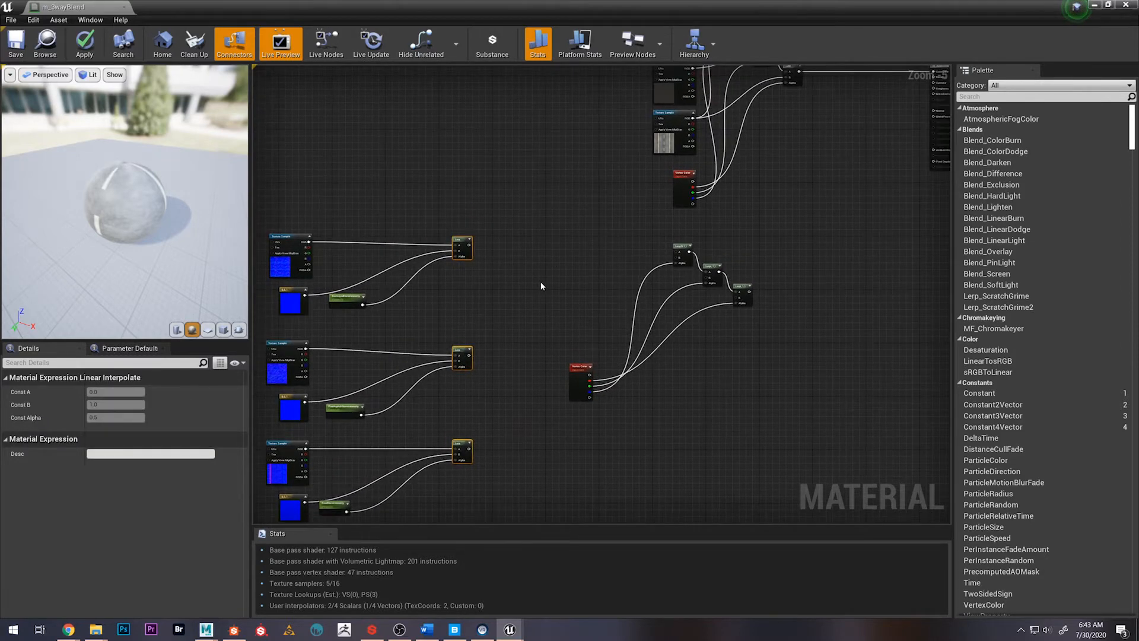
{"action": "left_click", "coordinate": [481, 241]}
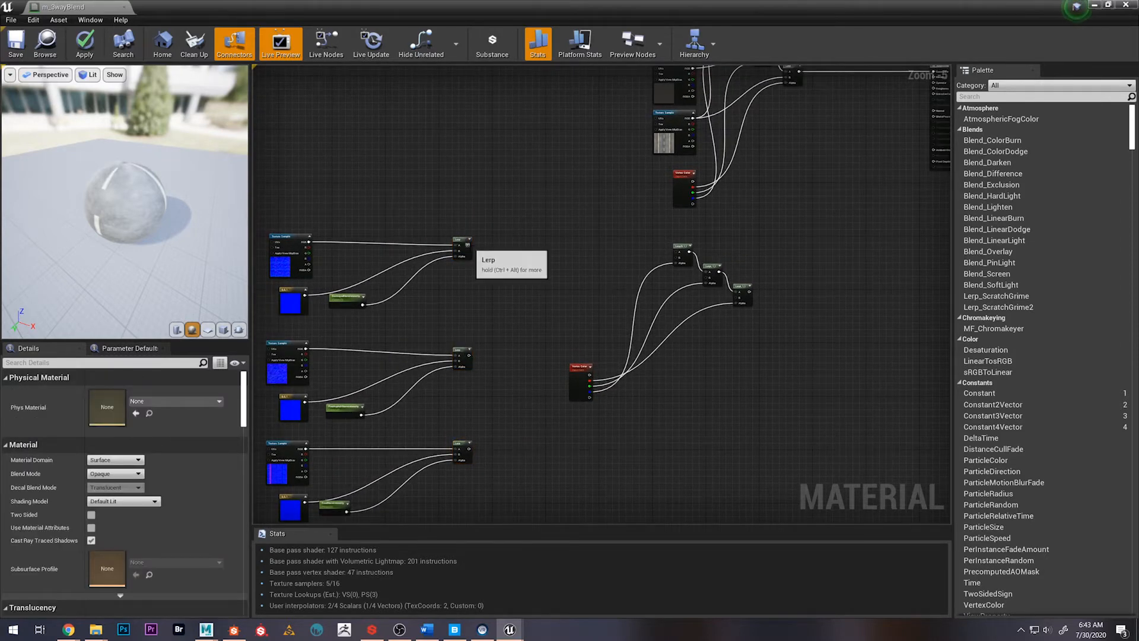
Wire the first normal Lerp into B and the road normal Lerp into A of the first lower blend Lerp
{"action": "left_click_drag", "start_coordinate": [469, 245], "coordinate": [677, 253]}
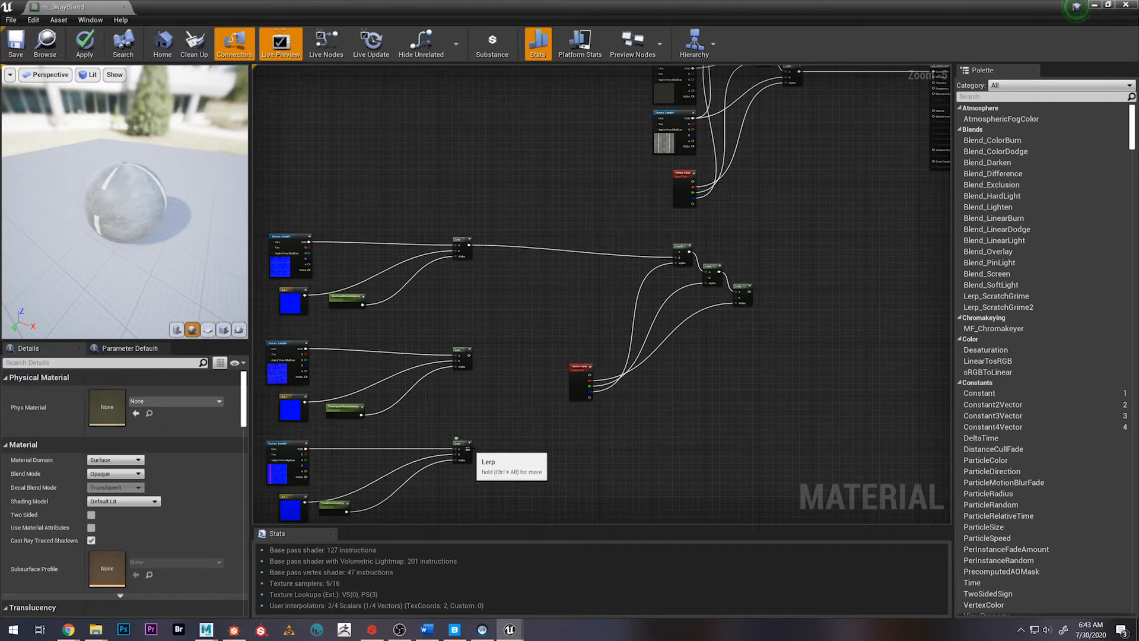
{"action": "left_click_drag", "start_coordinate": [467, 449], "coordinate": [668, 258]}
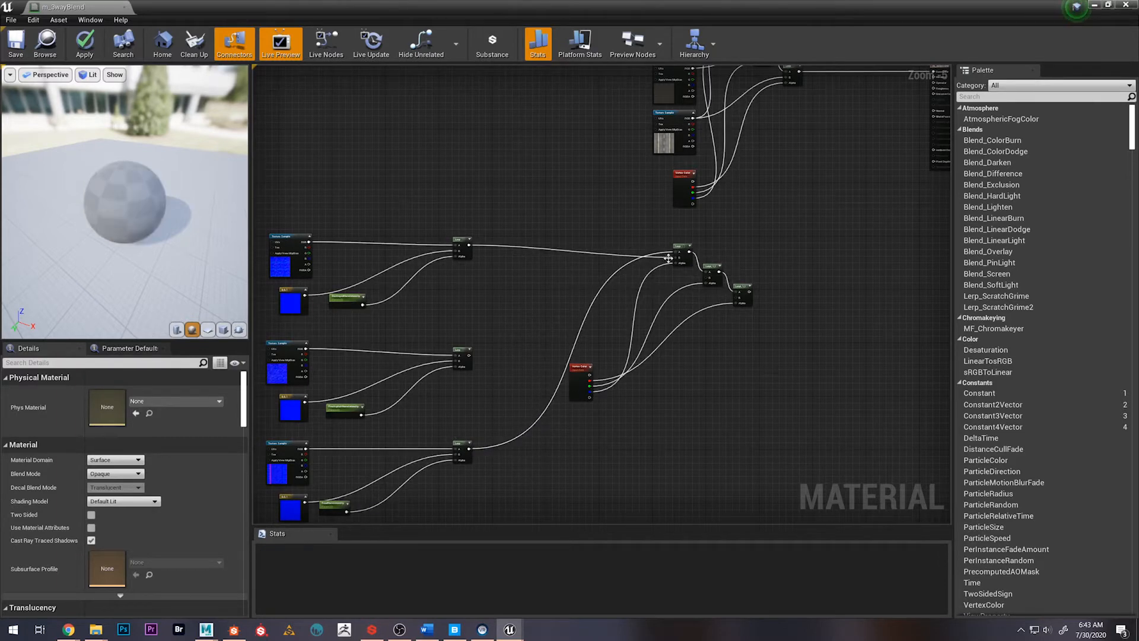
{"action": "right_click_drag", "start_coordinate": [539, 286], "coordinate": [508, 291]}
{"action": "right_click_drag", "start_coordinate": [479, 336], "coordinate": [498, 314]}
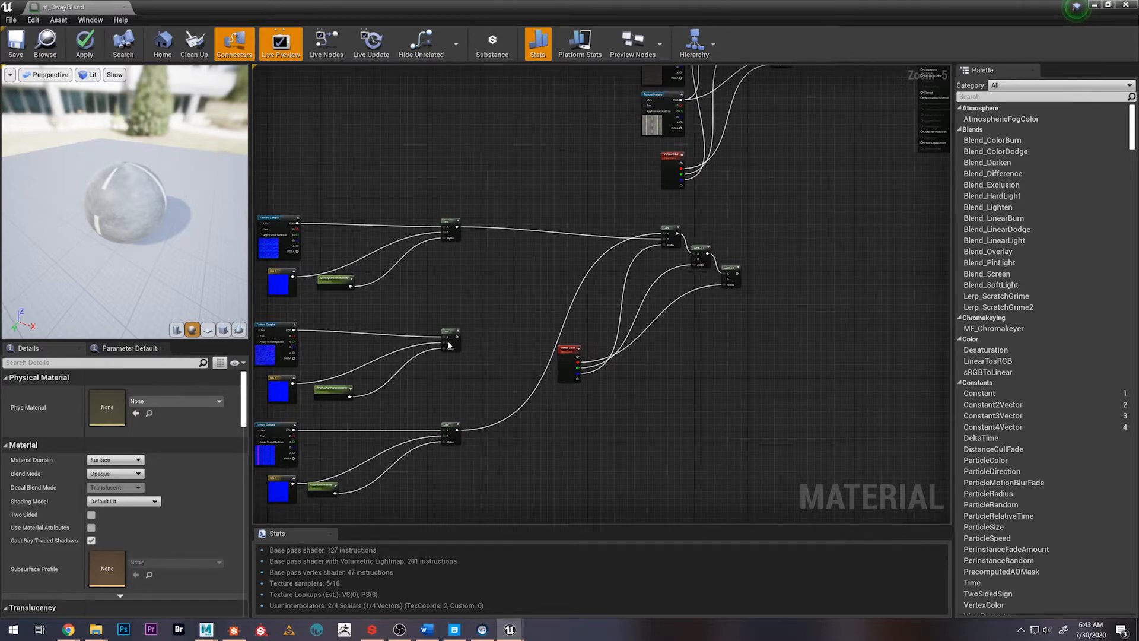
Wire the second normal Lerp into B of the second blend Lerp and the road normal Lerp into B of the third
{"action": "left_click_drag", "start_coordinate": [456, 336], "coordinate": [696, 262]}
{"action": "right_click_drag", "start_coordinate": [506, 303], "coordinate": [488, 298]}
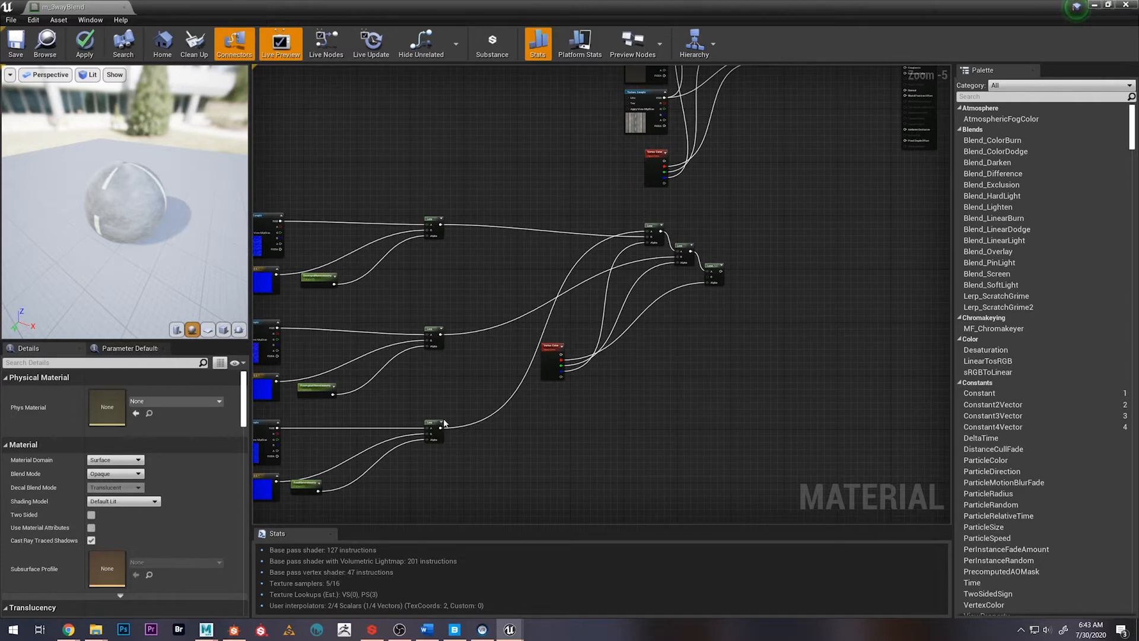
{"action": "left_click_drag", "start_coordinate": [441, 427], "coordinate": [707, 276]}
{"action": "right_click_drag", "start_coordinate": [515, 201], "coordinate": [499, 214]}
{"action": "scroll", "coordinate": [521, 204], "scroll_direction": "down", "scroll_amount": 1}
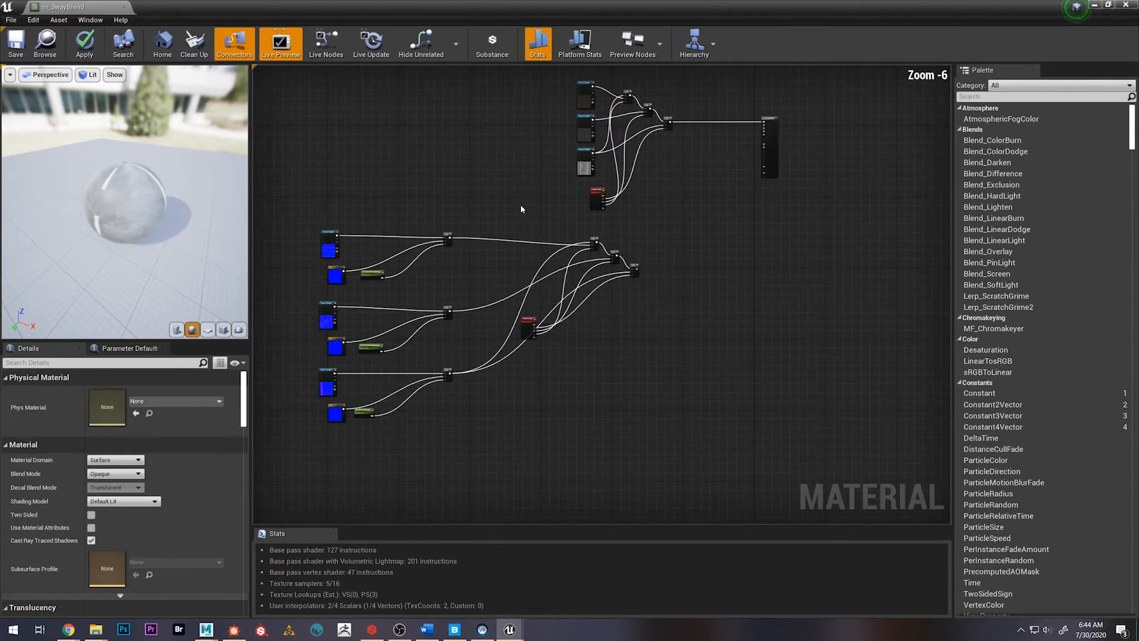
Select the entire normal blend network and move it down, away from the base color network
{"action": "left_click_drag", "start_coordinate": [368, 196], "coordinate": [728, 439]}
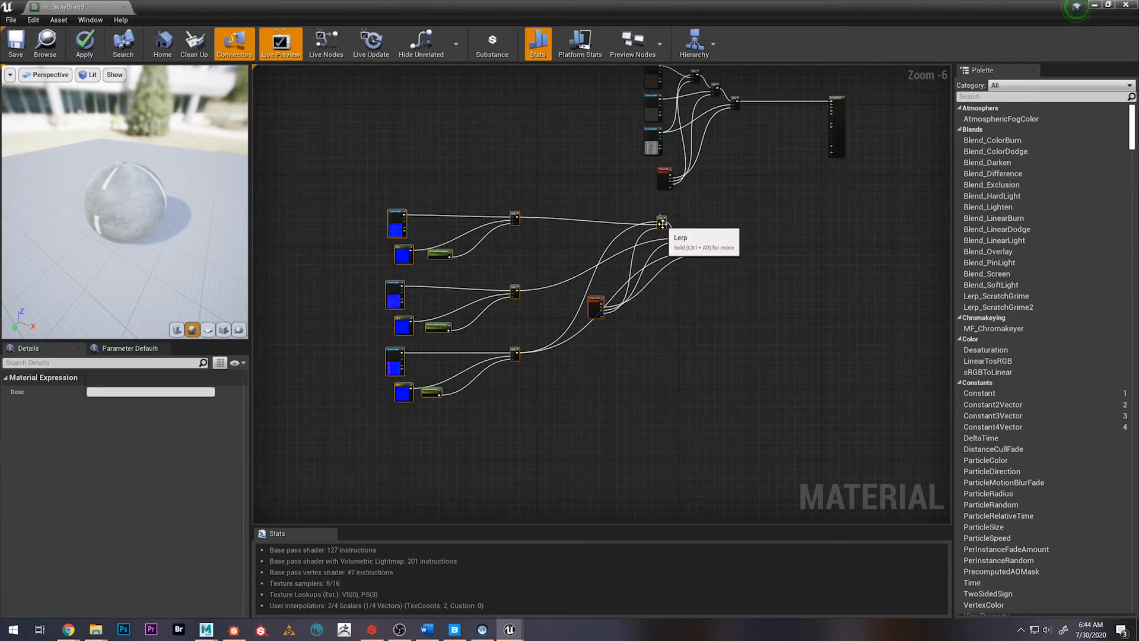
{"action": "left_click_drag", "start_coordinate": [661, 223], "coordinate": [654, 262]}
{"action": "right_click_drag", "start_coordinate": [698, 236], "coordinate": [644, 254]}
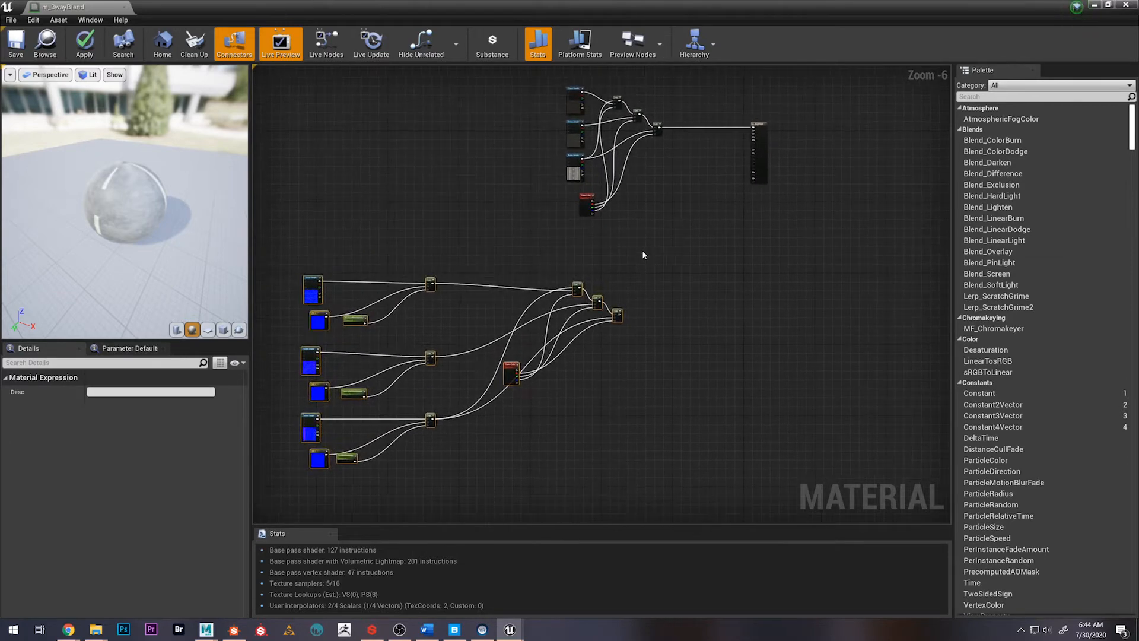
{"action": "left_click", "coordinate": [685, 310]}
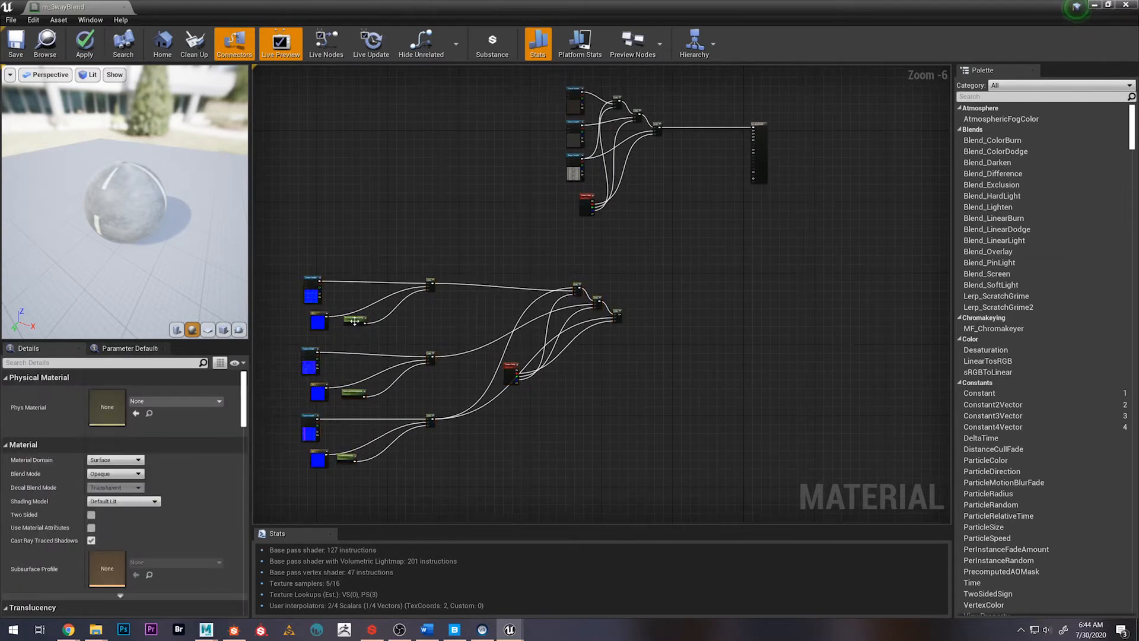
Right-align the three intensity parameters, and right-align the normal texture samples with their flat normal constants
{"action": "left_click_drag", "start_coordinate": [365, 474], "coordinate": [368, 478]}
{"action": "key", "text": "shift+d"}
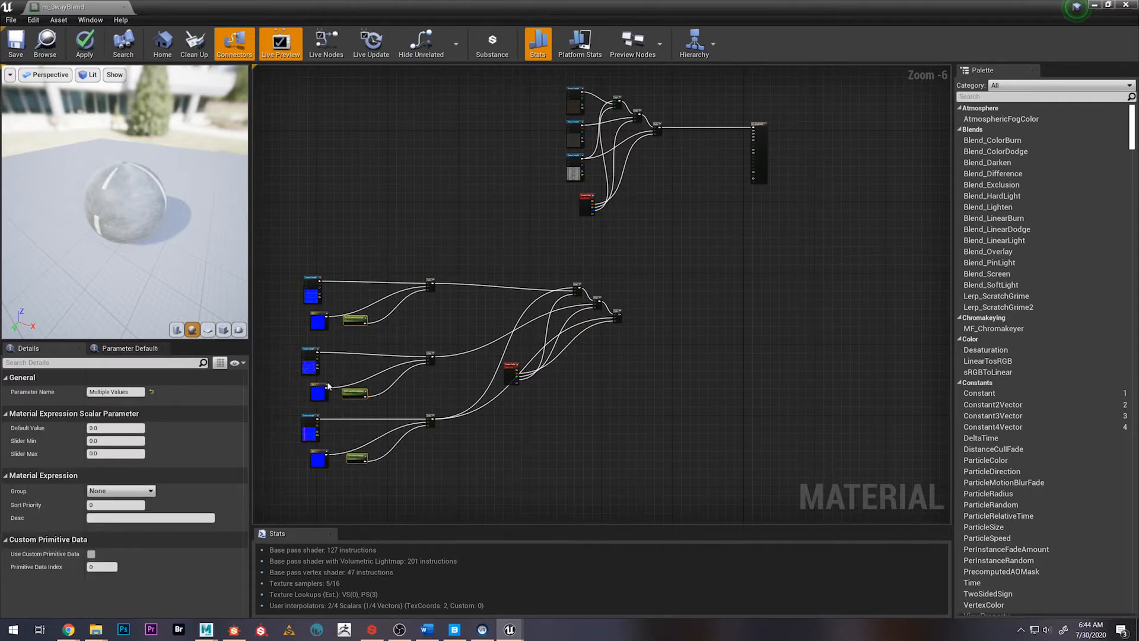
{"action": "left_click_drag", "start_coordinate": [291, 247], "coordinate": [330, 497]}
{"action": "key", "text": "shift+d"}
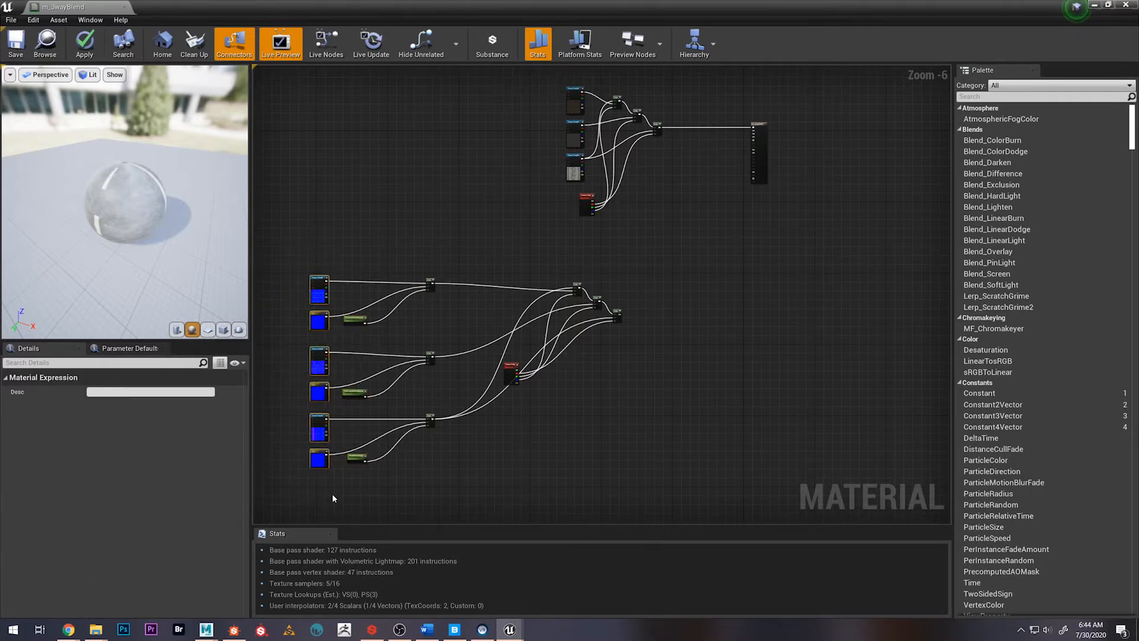
{"action": "left_click", "coordinate": [606, 412]}
{"action": "scroll", "coordinate": [613, 320], "scroll_direction": "up", "scroll_amount": 2}
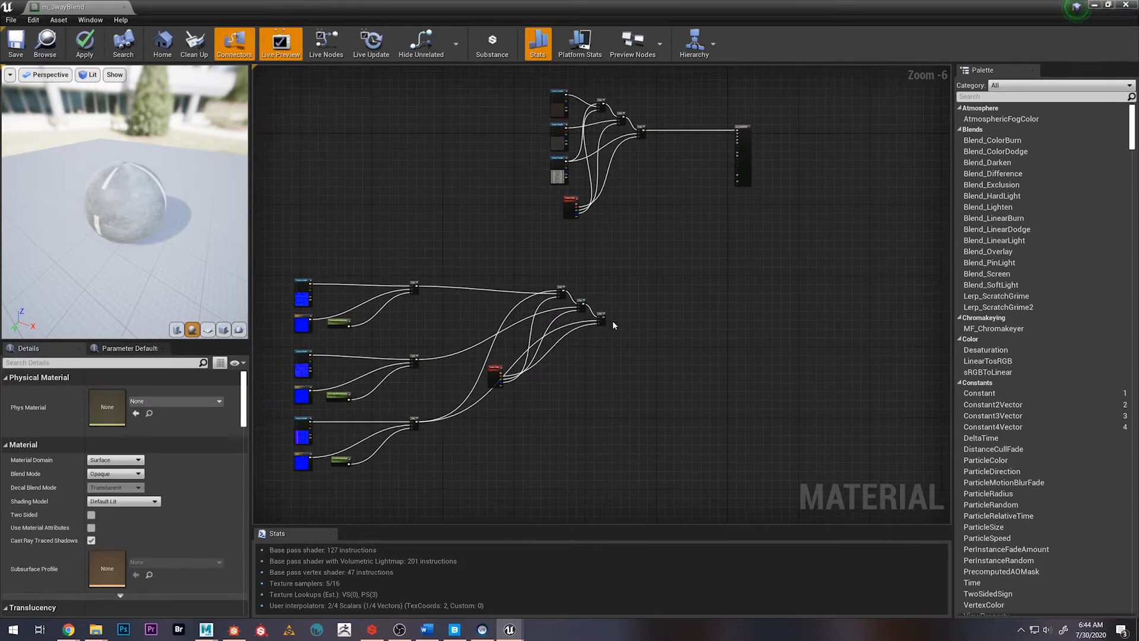
Connect the final normal blend Lerp to the material's Normal input and save m_3wayBlend
{"action": "right_click_drag", "start_coordinate": [680, 293], "coordinate": [650, 371]}
{"action": "left_click_drag", "start_coordinate": [574, 392], "coordinate": [771, 153]}
{"action": "right_click_drag", "start_coordinate": [332, 293], "coordinate": [577, 214]}
{"action": "scroll", "coordinate": [518, 237], "scroll_direction": "down", "scroll_amount": 2}
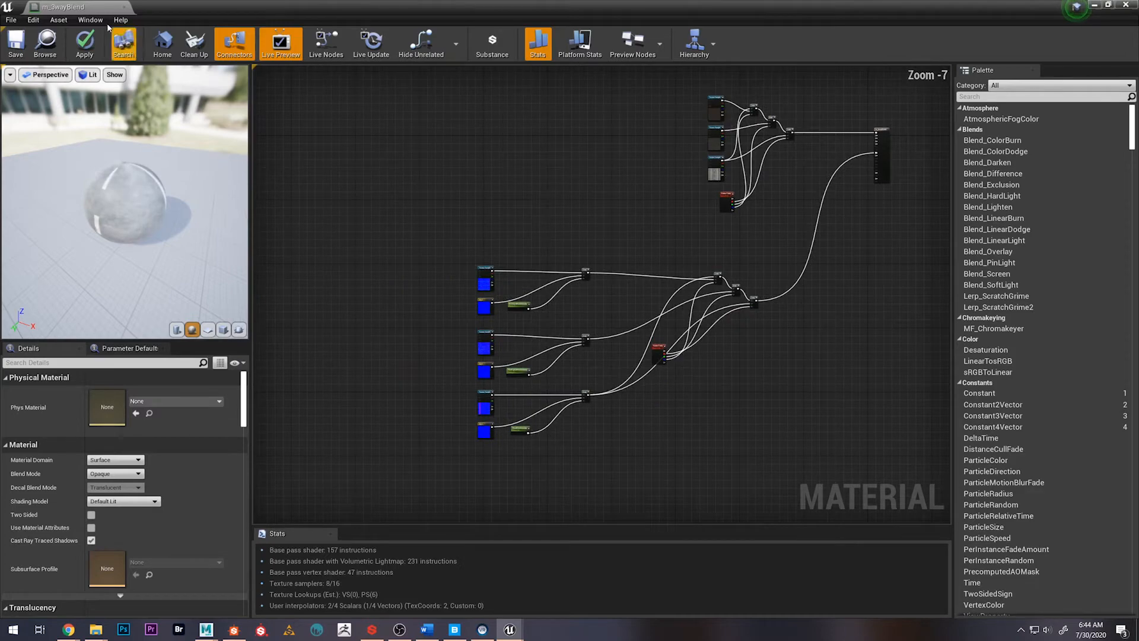
{"action": "left_click", "coordinate": [15, 42]}
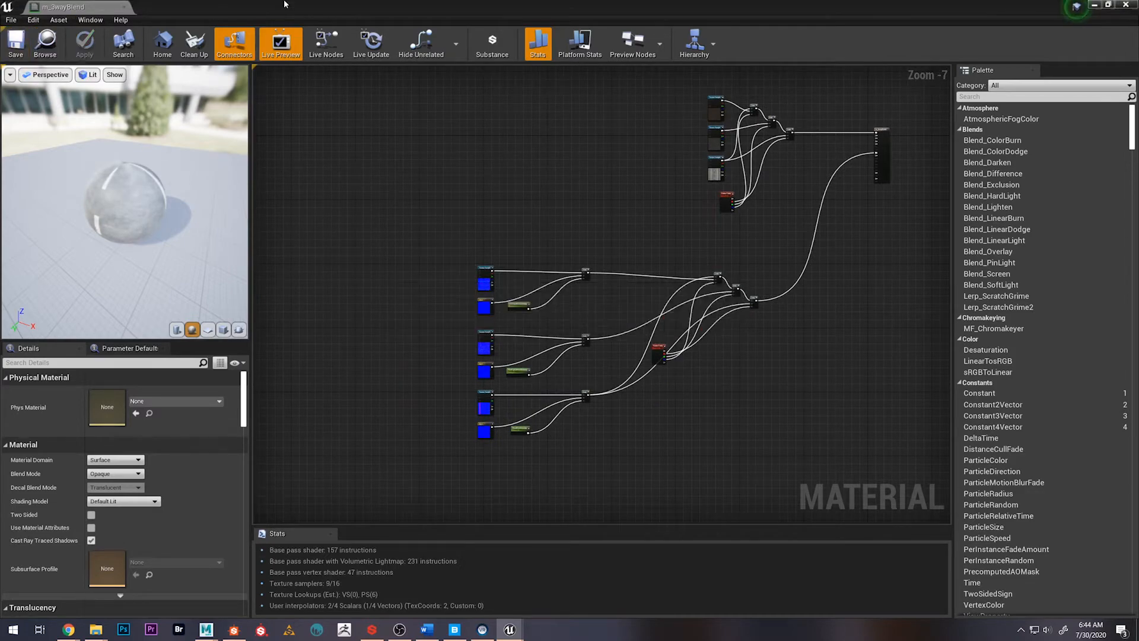
Switch the level editor from vertex painting to Place mode and open the road mesh's mi_road material instance
{"action": "left_click_drag", "start_coordinate": [288, 4], "coordinate": [482, 63]}
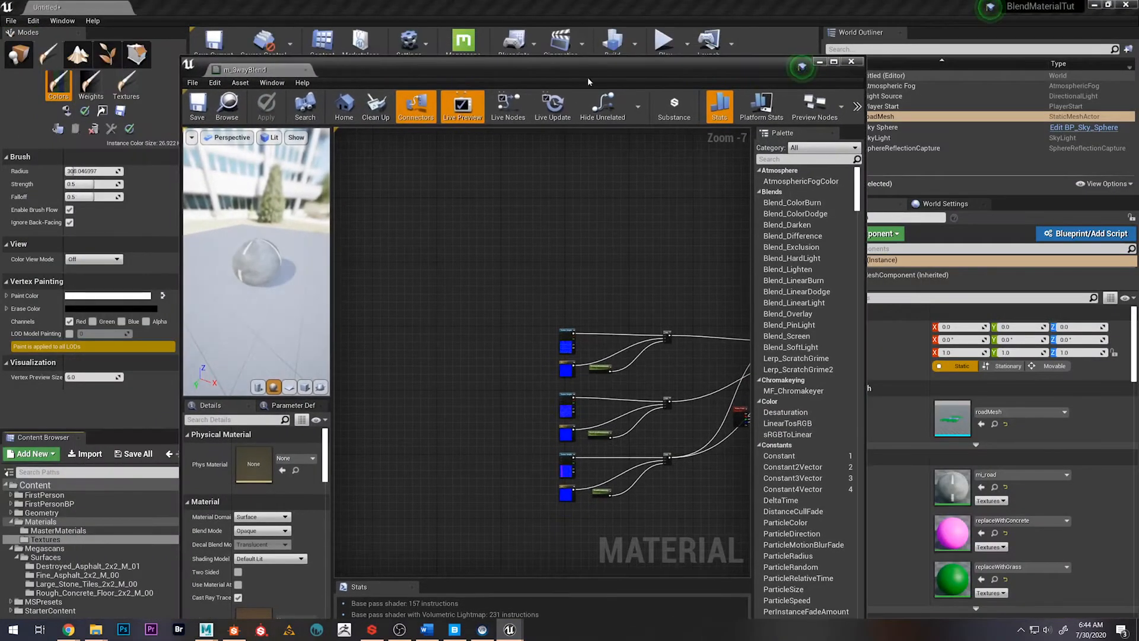
{"action": "left_click_drag", "start_coordinate": [587, 77], "coordinate": [907, 68]}
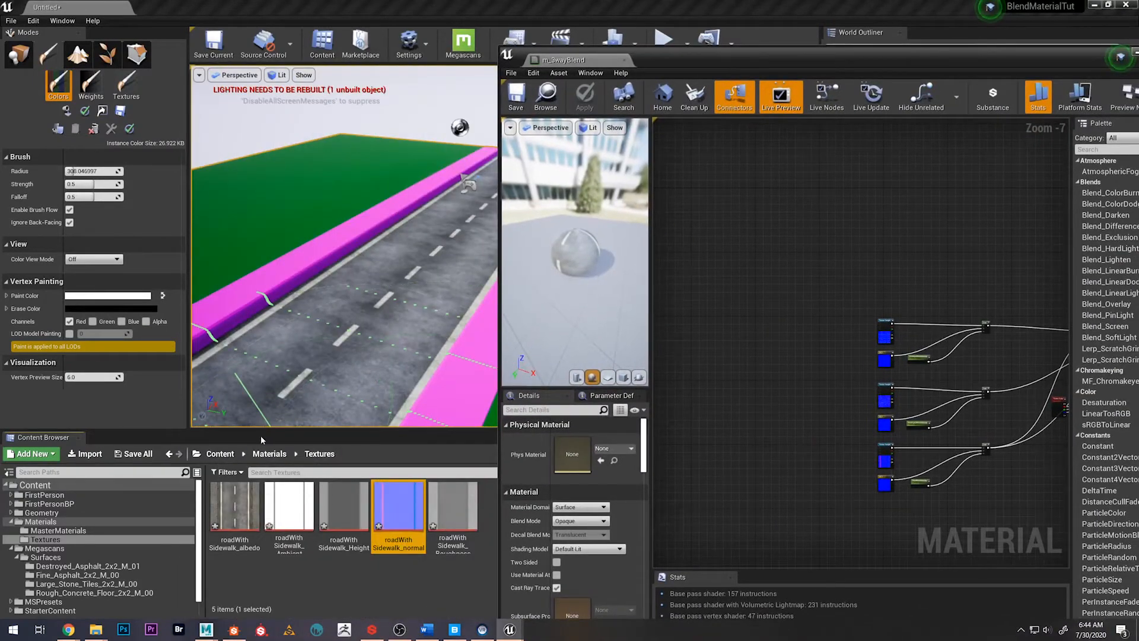
{"action": "left_click", "coordinate": [19, 53]}
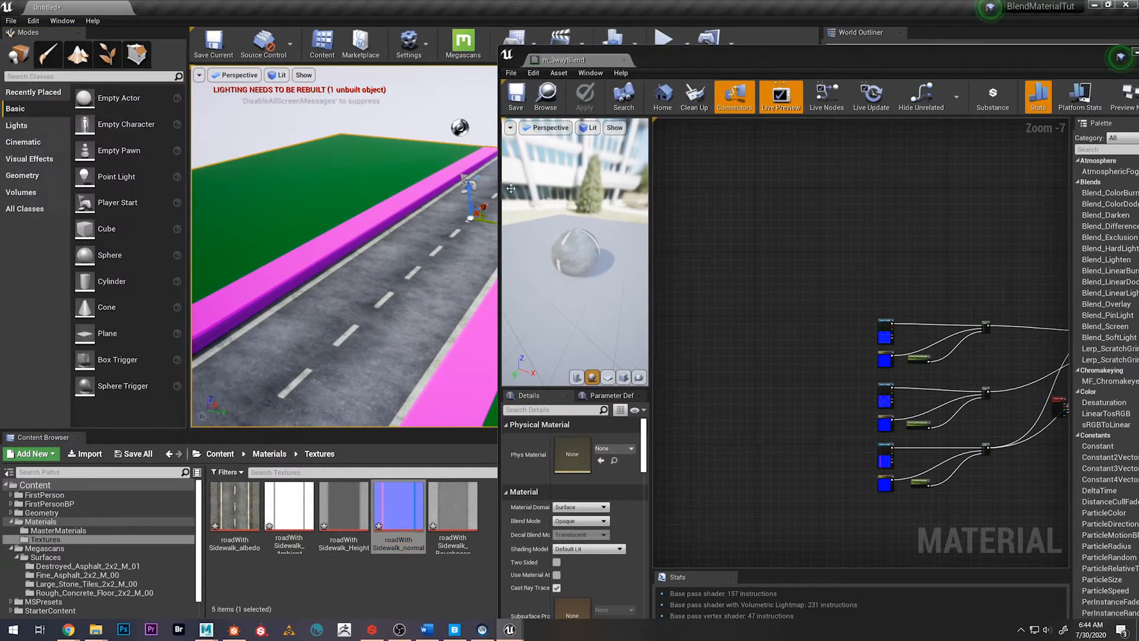
{"action": "left_click_drag", "start_coordinate": [702, 66], "coordinate": [268, 181]}
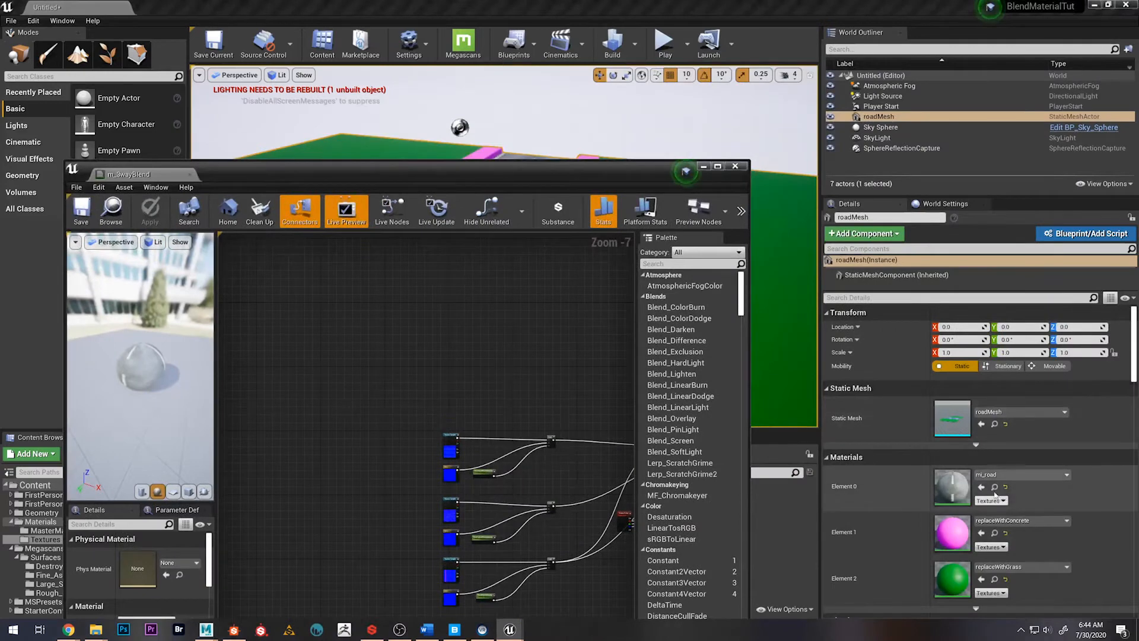
{"action": "left_click_drag", "start_coordinate": [443, 175], "coordinate": [843, 136]}
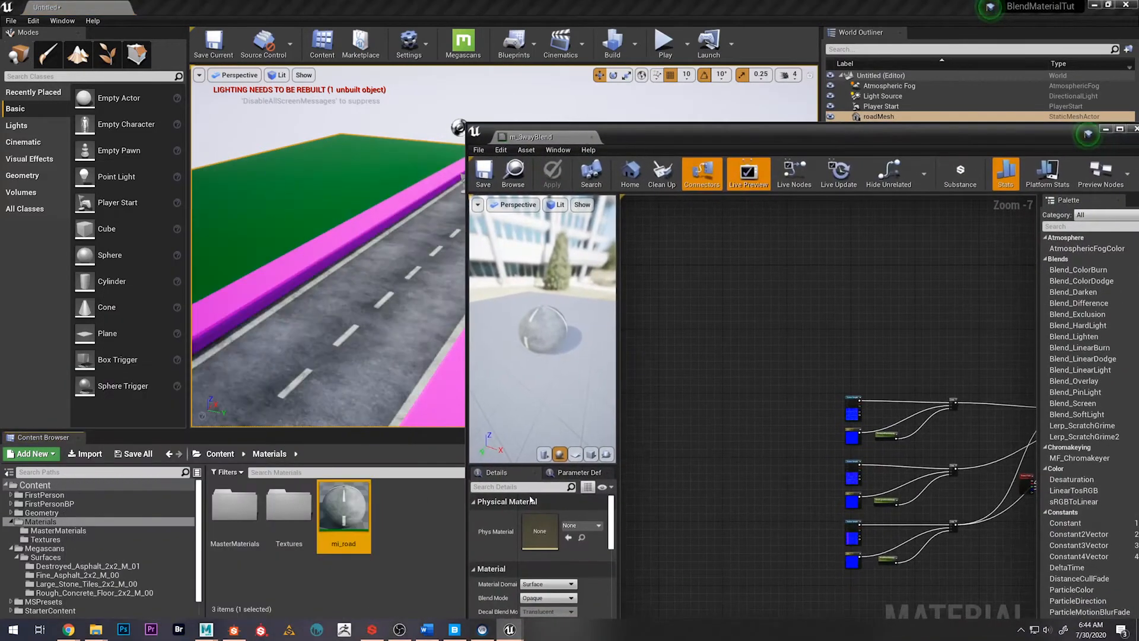
{"action": "double_click", "coordinate": [359, 507]}
{"action": "left_click_drag", "start_coordinate": [753, 134], "coordinate": [610, 79]}
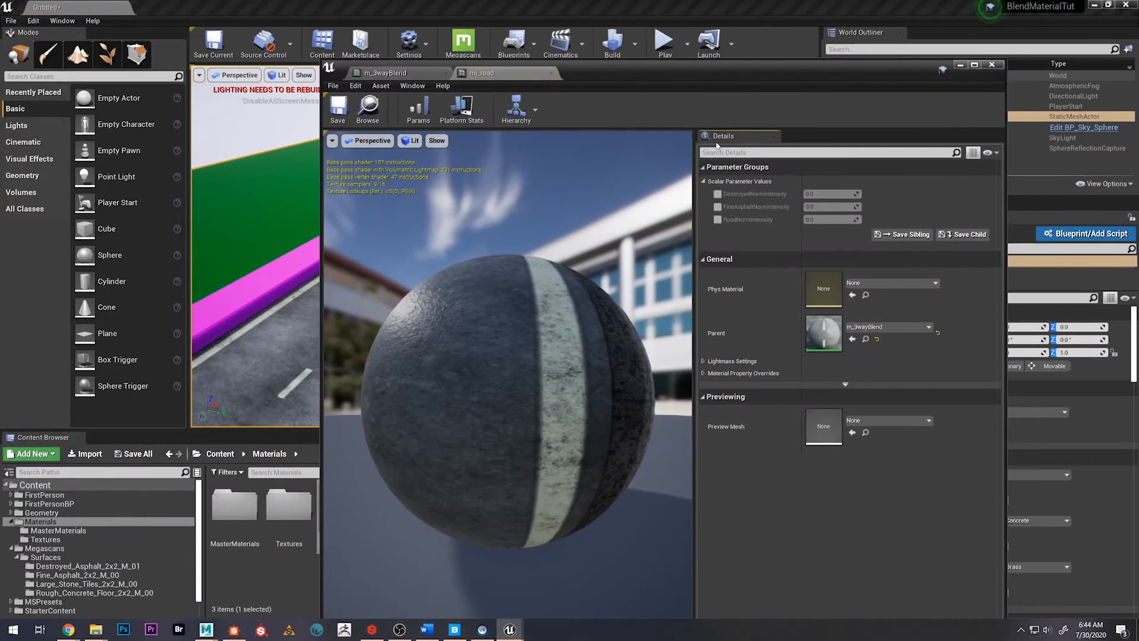
Enable the DestroyedNormIntensity, FineAsphaltNormIntensity and RoadNormIntensity overrides in mi_road, and set RoadNormIntensity to 5
{"action": "left_click", "coordinate": [717, 194]}
{"action": "left_click", "coordinate": [718, 206]}
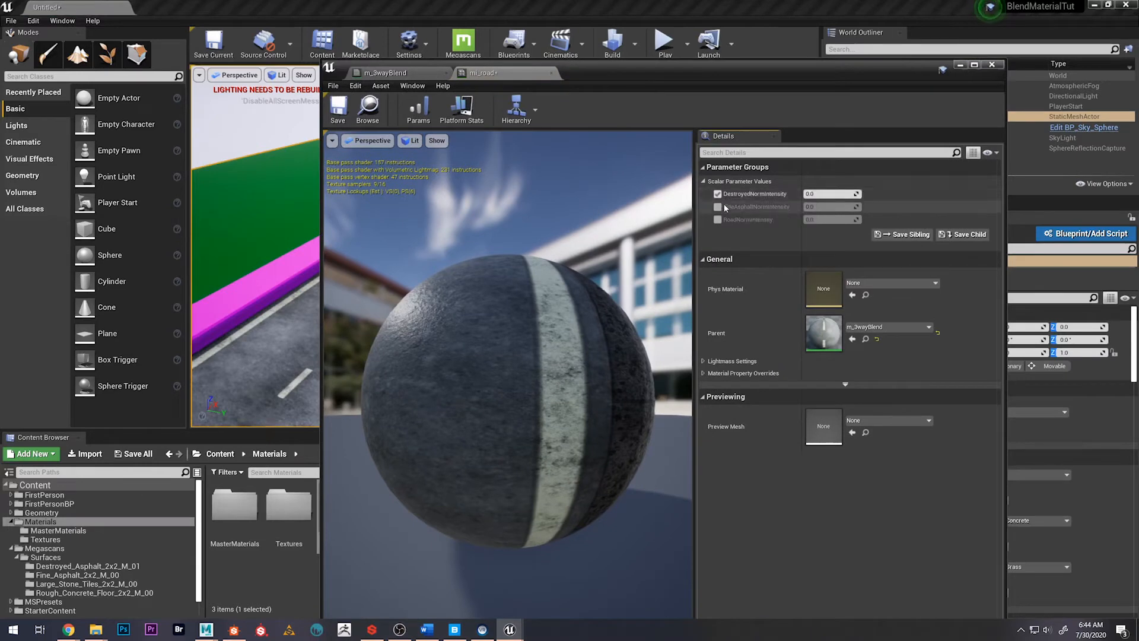
{"action": "left_click", "coordinate": [718, 219]}
{"action": "mouse_move", "coordinate": [574, 330]}
{"action": "left_mouse_down"}
{"action": "mouse_move", "coordinate": [525, 332]}
{"action": "mouse_move", "coordinate": [637, 332]}
{"action": "mouse_move", "coordinate": [588, 348]}
{"action": "left_mouse_up"}
{"action": "left_click_drag", "start_coordinate": [481, 331], "coordinate": [460, 330]}
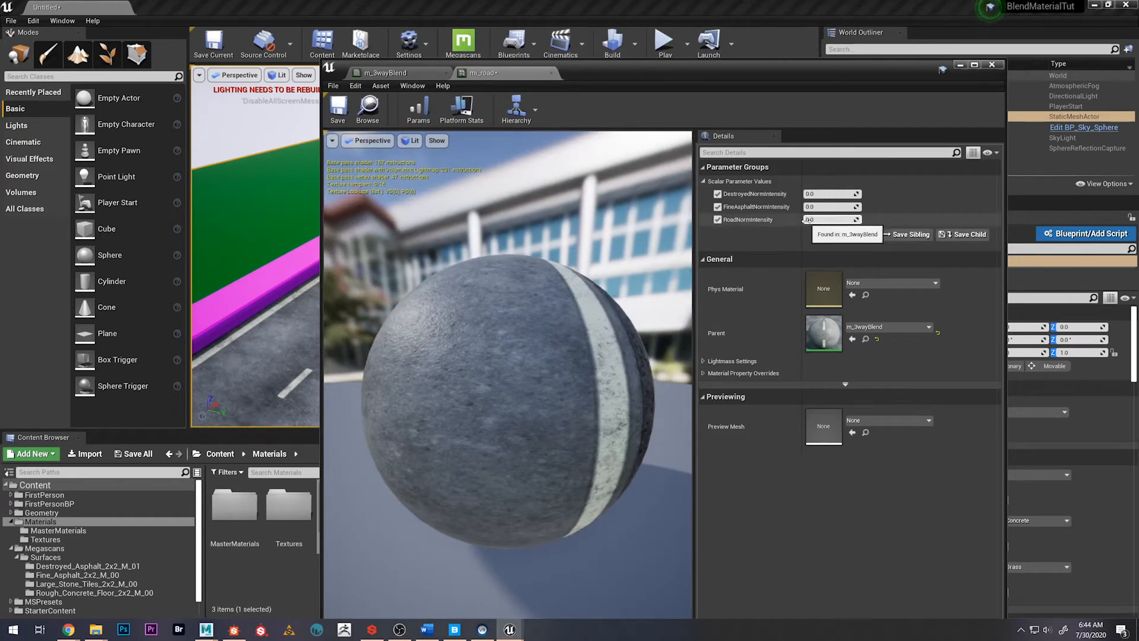
{"action": "left_click_drag", "start_coordinate": [805, 219], "coordinate": [877, 219]}
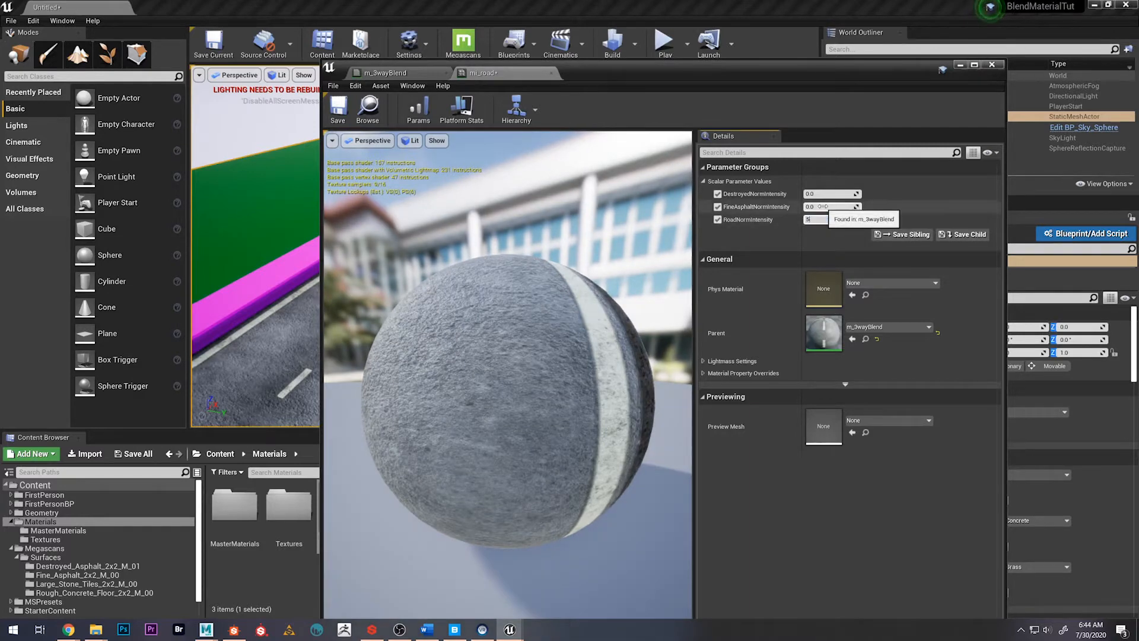
{"action": "key", "text": "Return"}
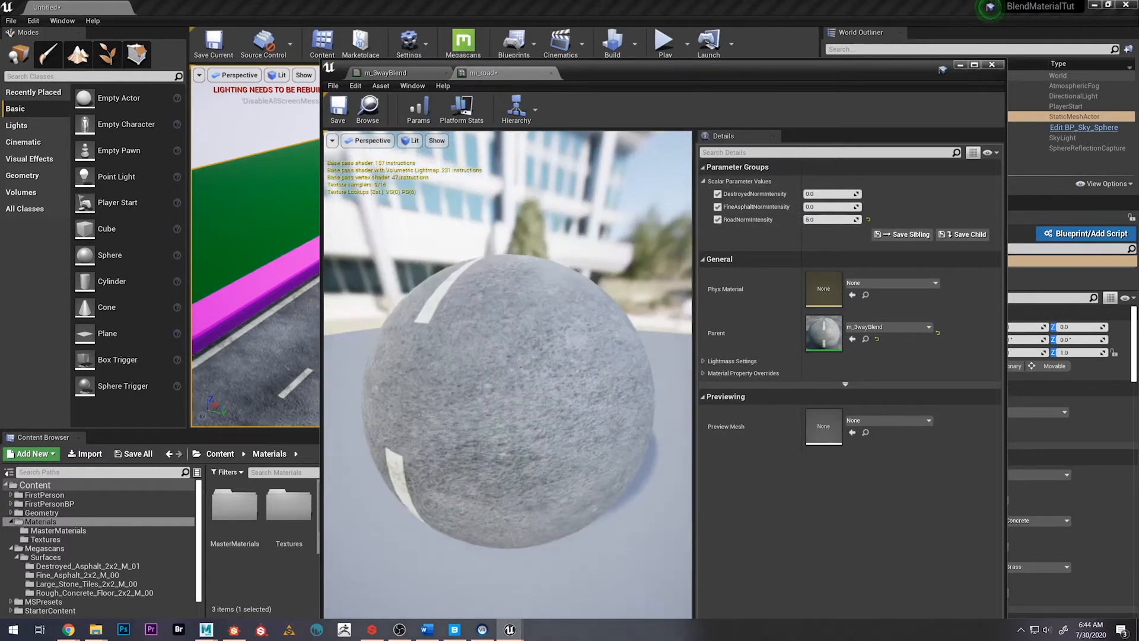
Set RoadNormIntensity to 0.5 in mi_road and inspect the preview sphere
{"action": "left_click", "coordinate": [822, 218]}
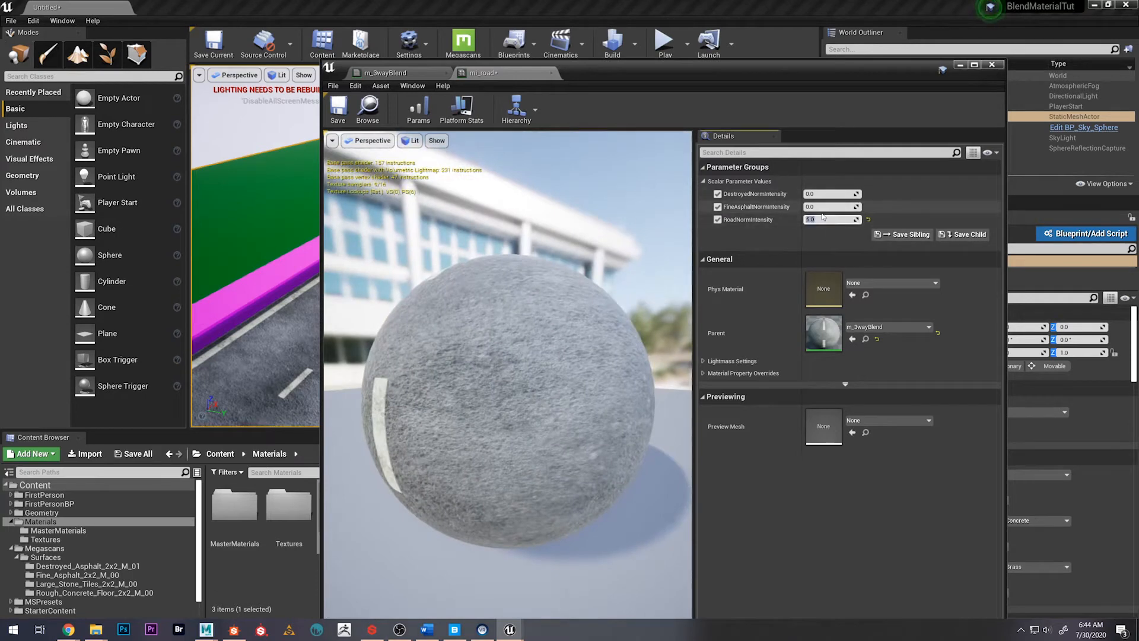
{"action": "key", "text": "Return"}
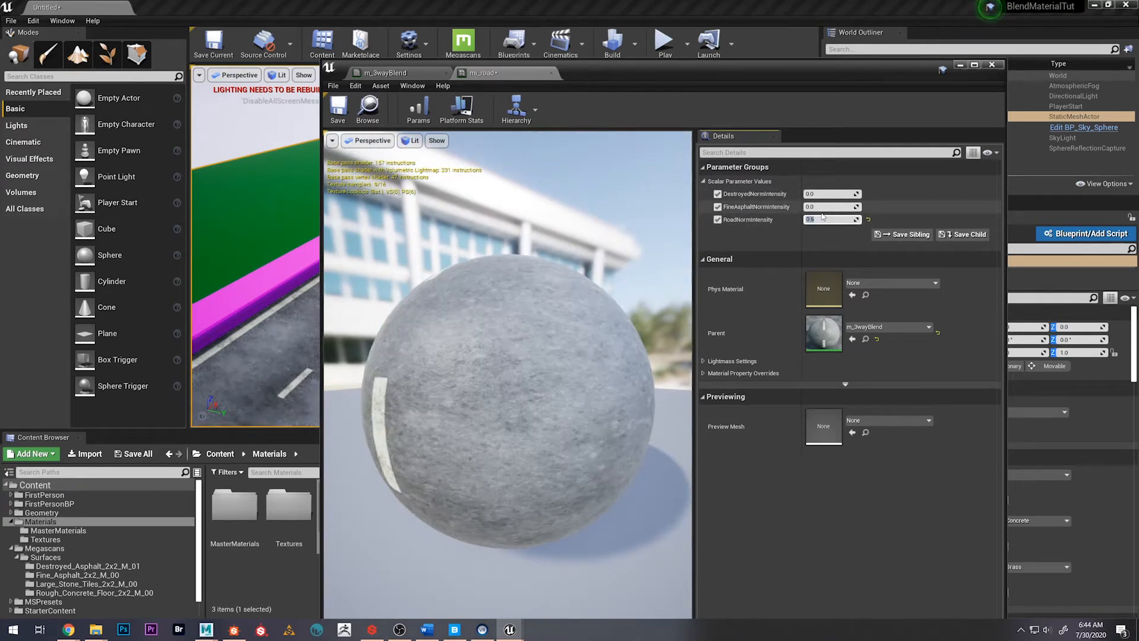
{"action": "left_click_drag", "start_coordinate": [522, 332], "coordinate": [558, 356]}
{"action": "mouse_move", "coordinate": [557, 356]}
{"action": "right_mouse_down"}
{"action": "mouse_move", "coordinate": [570, 320]}
{"action": "mouse_move", "coordinate": [569, 368]}
{"action": "right_mouse_up"}
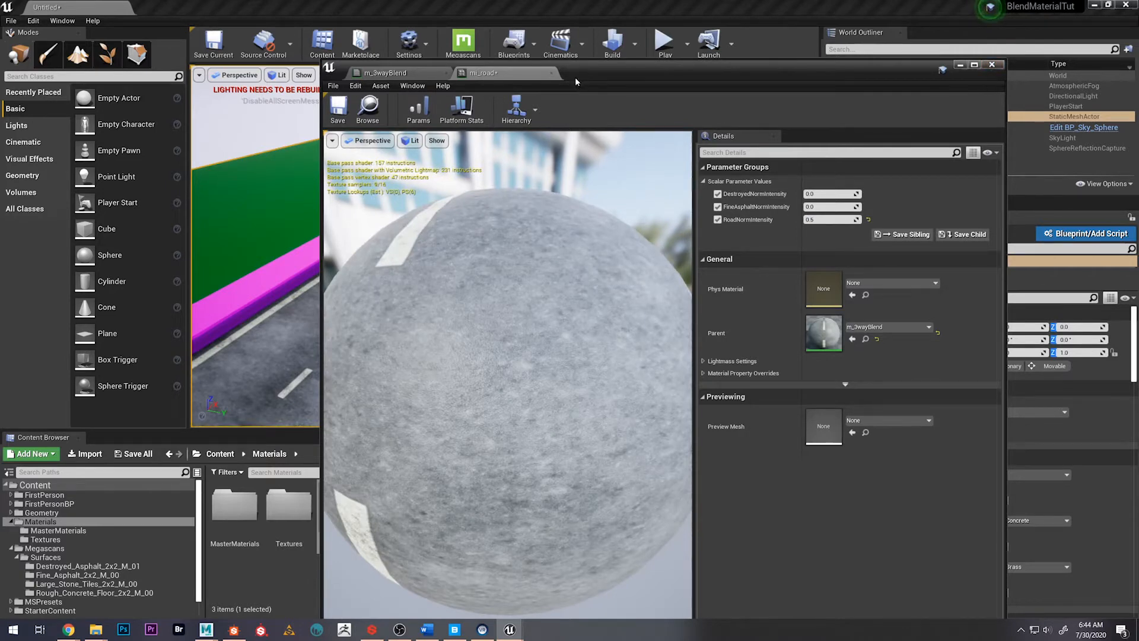
In m_3wayBlend, set the DestroyedNormIntensity parameter's default value to 0.5
{"action": "left_click", "coordinate": [403, 73]}
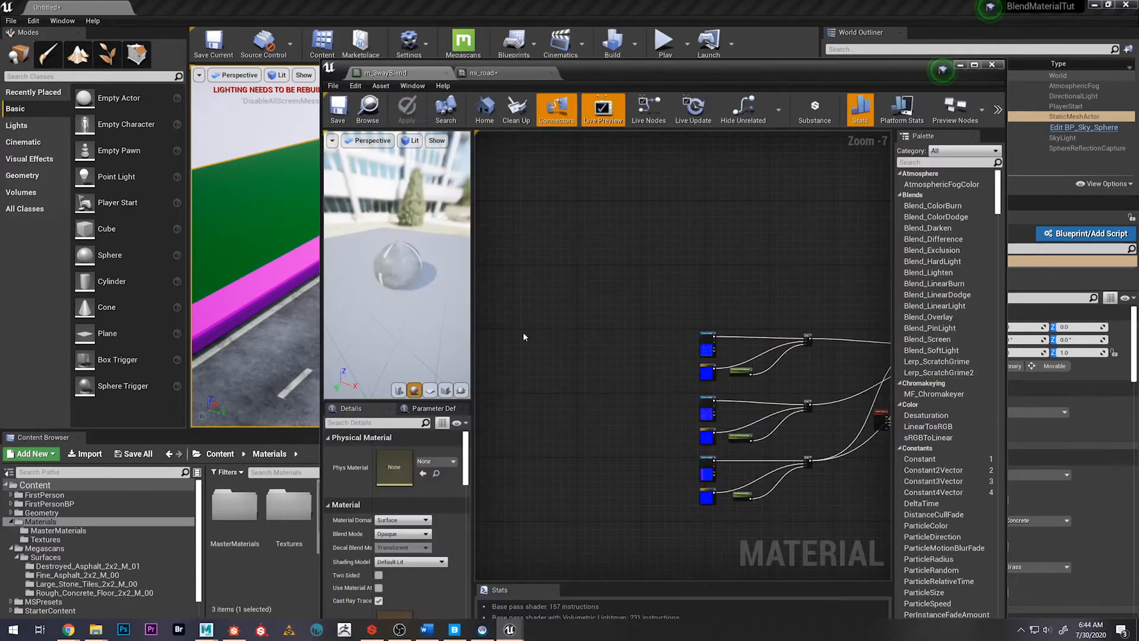
{"action": "right_click_drag", "start_coordinate": [636, 439], "coordinate": [522, 334]}
{"action": "scroll", "coordinate": [620, 292], "scroll_direction": "up", "scroll_amount": 4}
{"action": "left_click", "coordinate": [634, 225]}
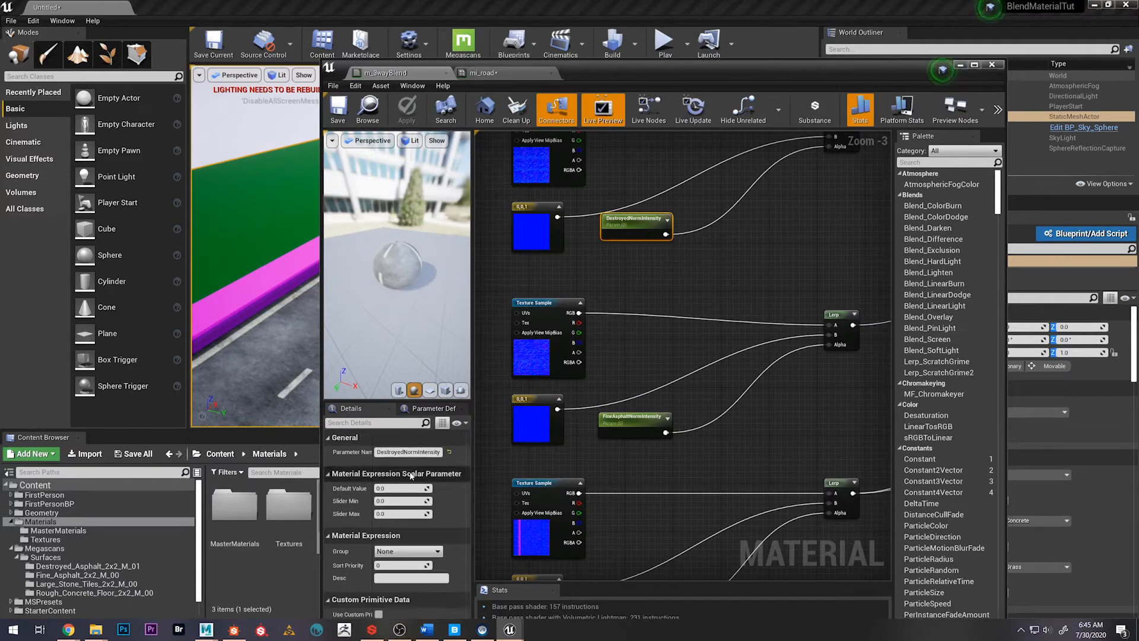
{"action": "type", "text": "0.5"}
{"action": "key", "text": "Return"}
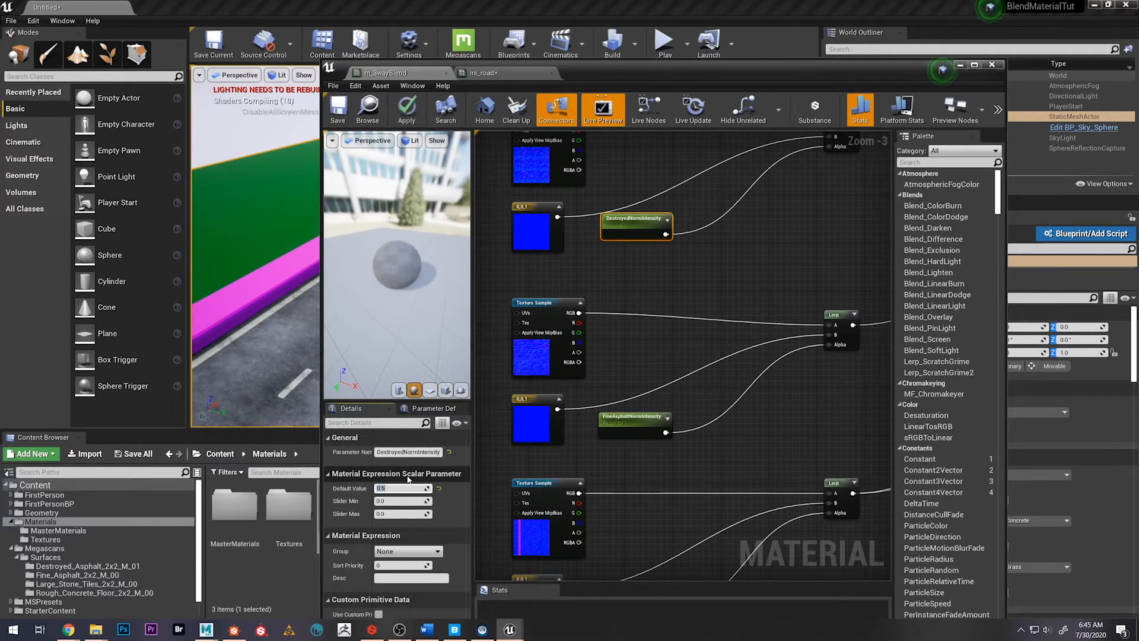
Set the FineAsphaltNormIntensity parameter's default value to 0.5
{"action": "left_click", "coordinate": [634, 423]}
{"action": "left_click", "coordinate": [403, 488]}
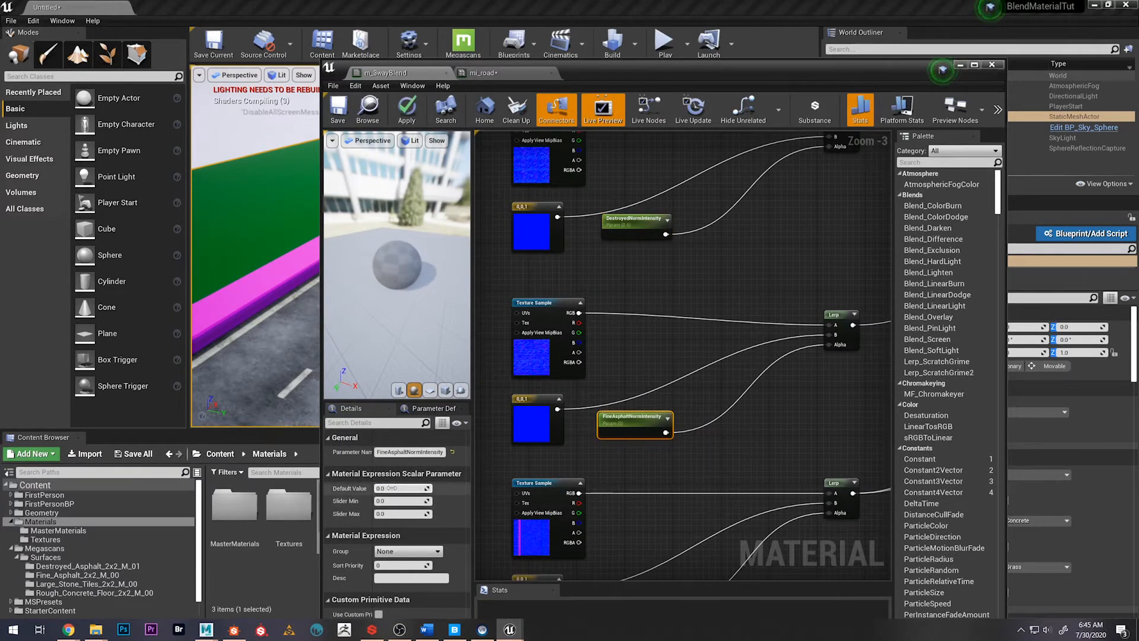
{"action": "type", "text": "0.5"}
{"action": "key", "text": "Return"}
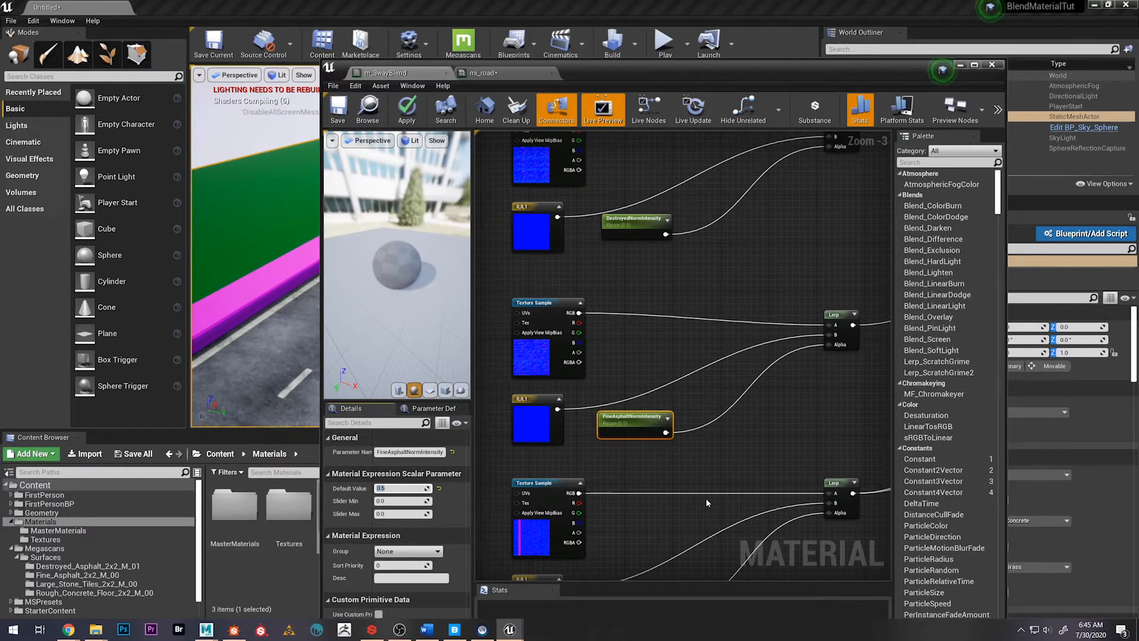
Set the RoadNormIntensity parameter's default value to 0.5 and save m_3wayBlend
{"action": "right_click_drag", "start_coordinate": [707, 501], "coordinate": [701, 423]}
{"action": "left_click", "coordinate": [620, 523]}
{"action": "left_click", "coordinate": [401, 486]}
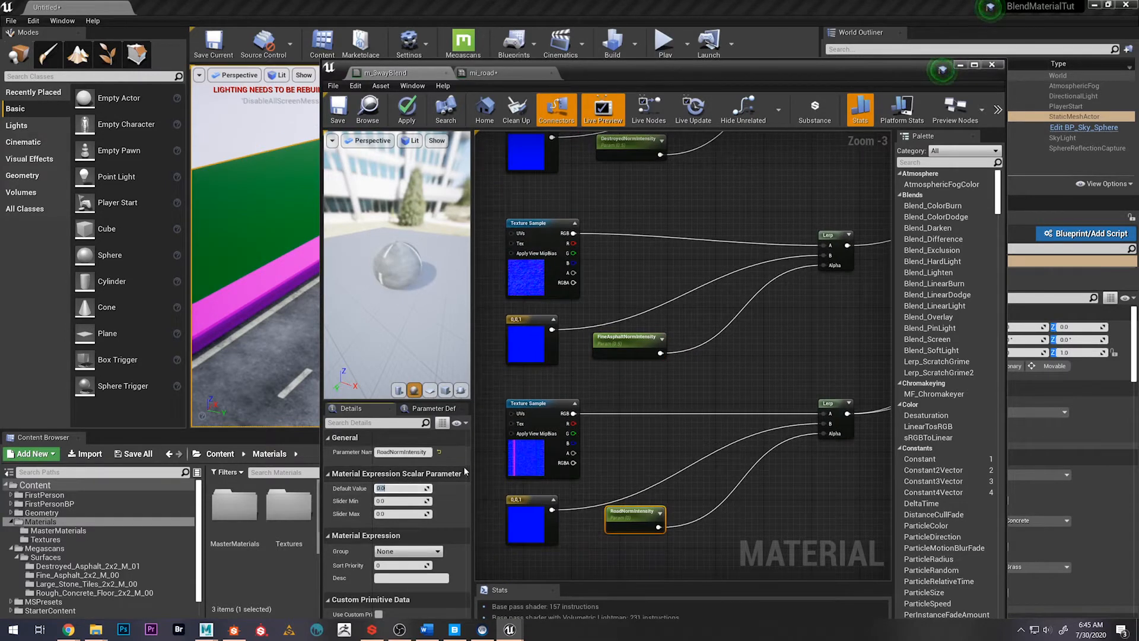
{"action": "type", "text": "0.5"}
{"action": "key", "text": "Return"}
{"action": "right_click_drag", "start_coordinate": [765, 319], "coordinate": [639, 390]}
{"action": "scroll", "coordinate": [667, 233], "scroll_direction": "down", "scroll_amount": 1}
{"action": "right_click_drag", "start_coordinate": [675, 236], "coordinate": [720, 246]}
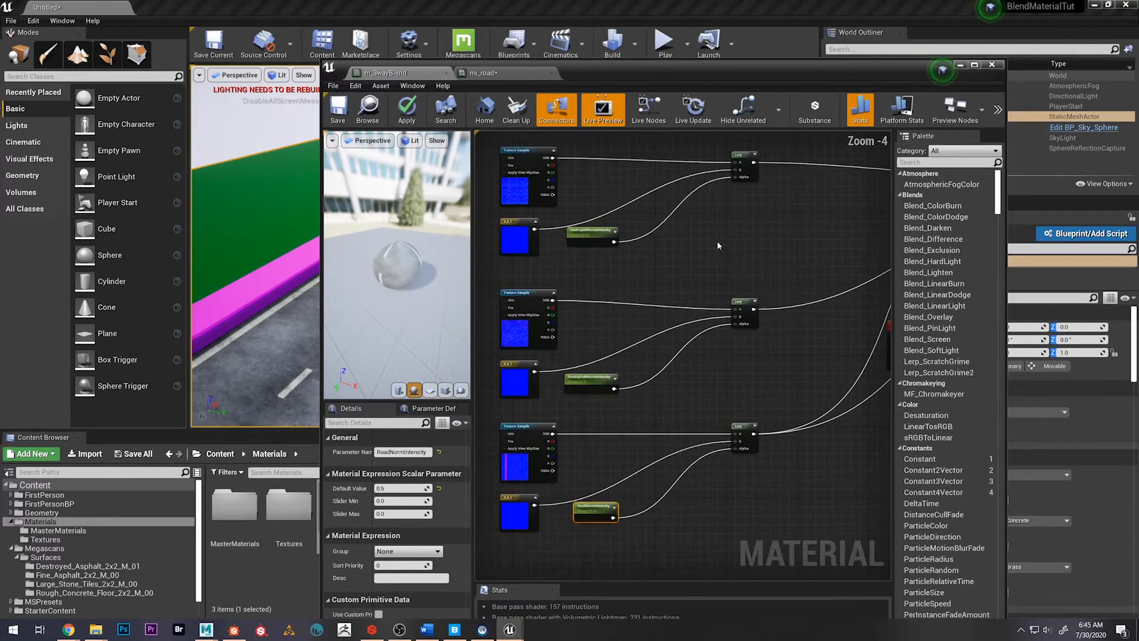
{"action": "left_click", "coordinate": [338, 121]}
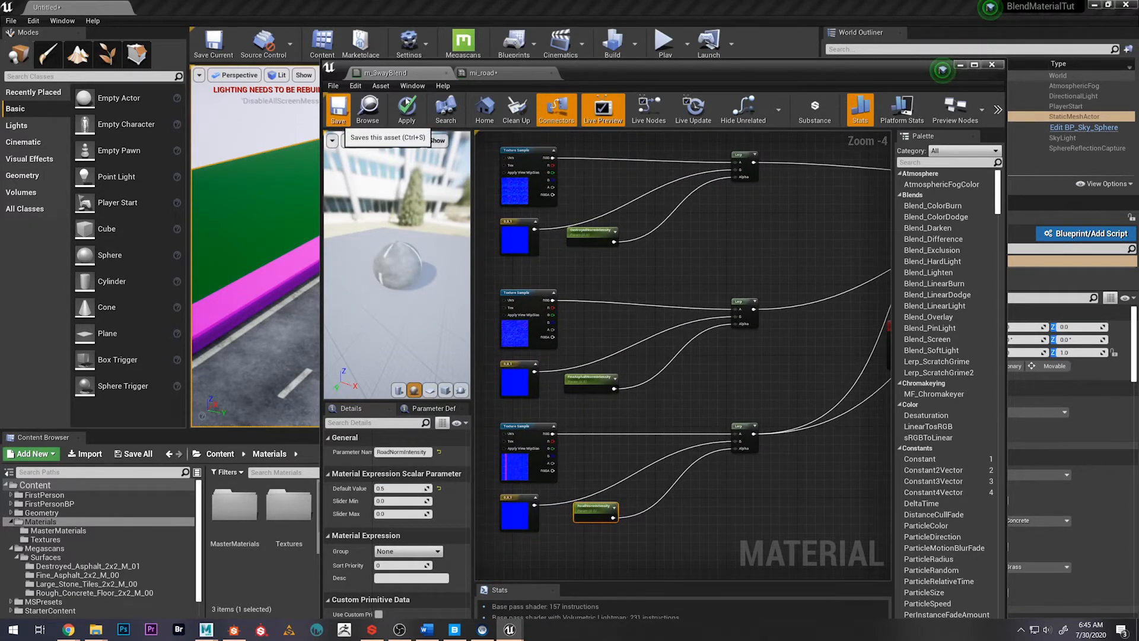
In mi_road, reset FineAsphaltNormIntensity and DestroyedNormIntensity to their parent defaults, keep all three overrides enabled, and close the instance
{"action": "left_click", "coordinate": [521, 70]}
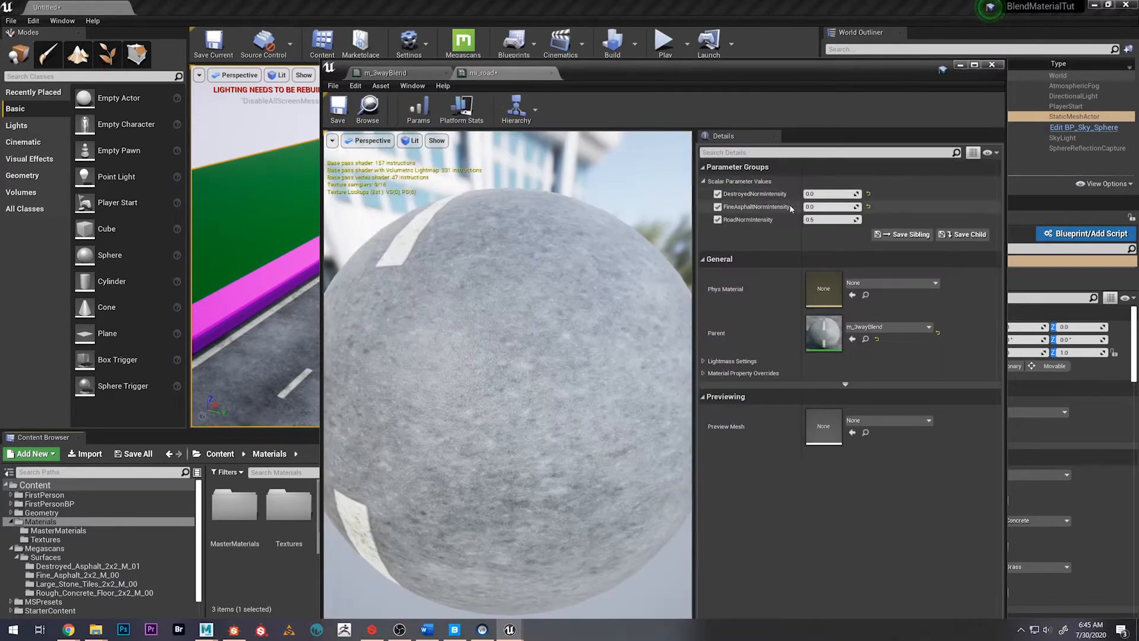
{"action": "left_click", "coordinate": [718, 220]}
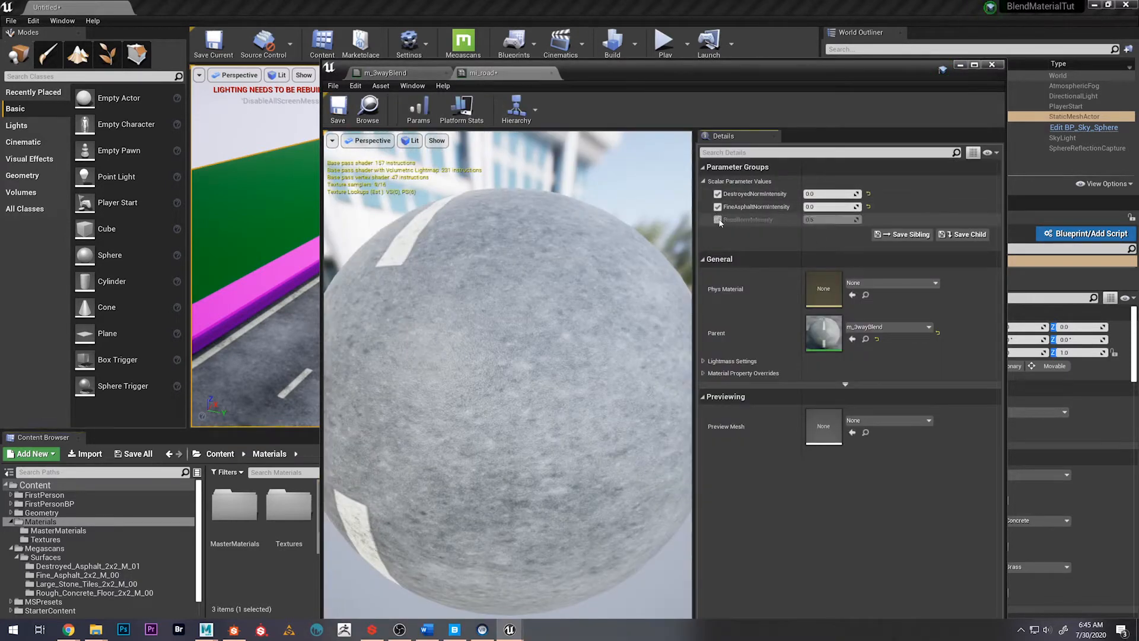
{"action": "left_click", "coordinate": [868, 207]}
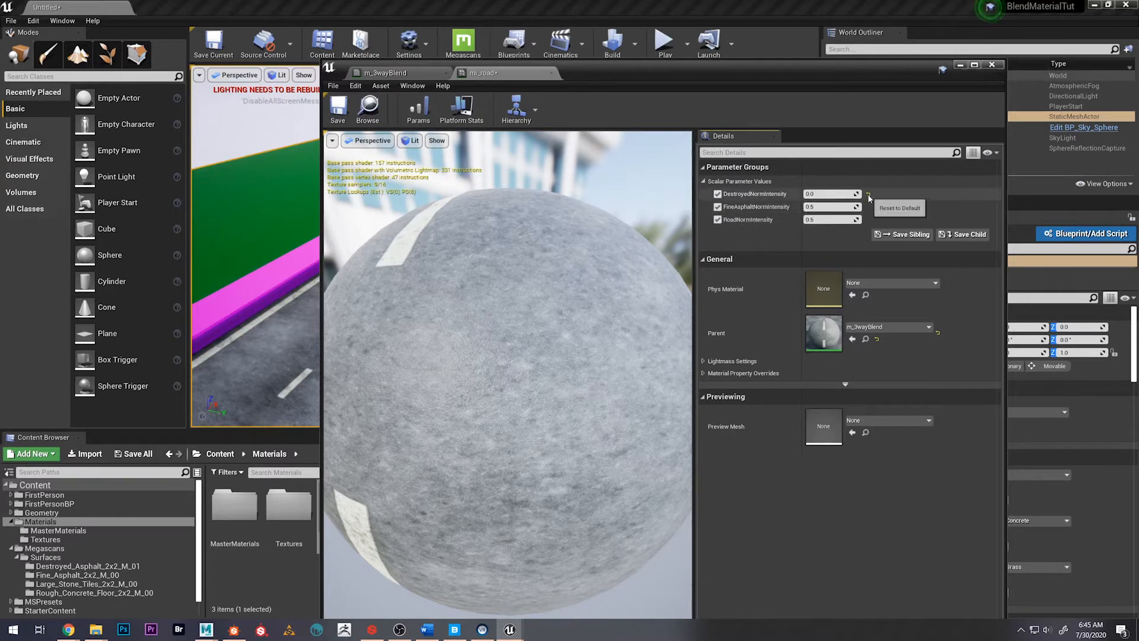
{"action": "left_click", "coordinate": [867, 194]}
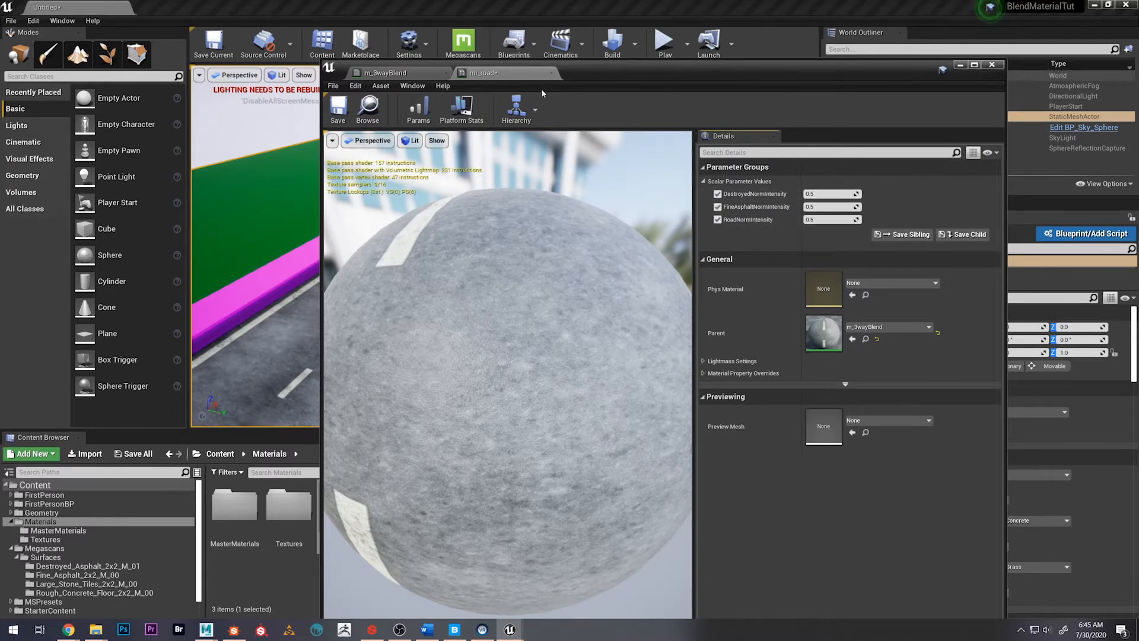
{"action": "left_click_drag", "start_coordinate": [653, 69], "coordinate": [716, 69]}
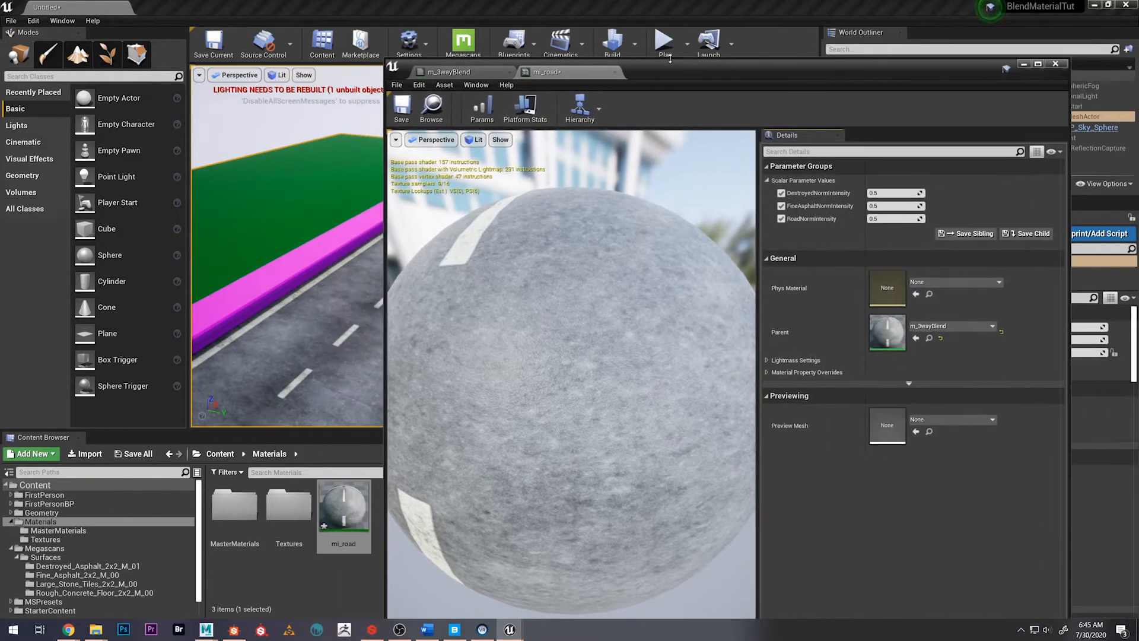
{"action": "left_click", "coordinate": [615, 72]}
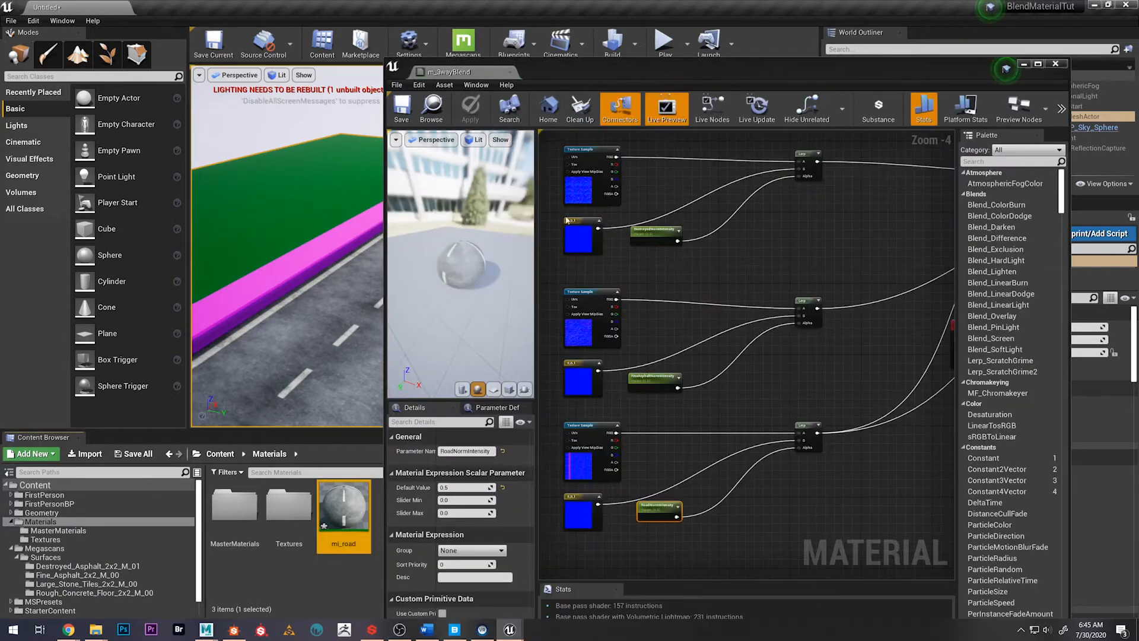
Duplicate the base color network in m_3wayBlend: three texture samples, the Vertex Color node and three Lerps
{"action": "scroll", "coordinate": [753, 244], "scroll_direction": "down", "scroll_amount": 4}
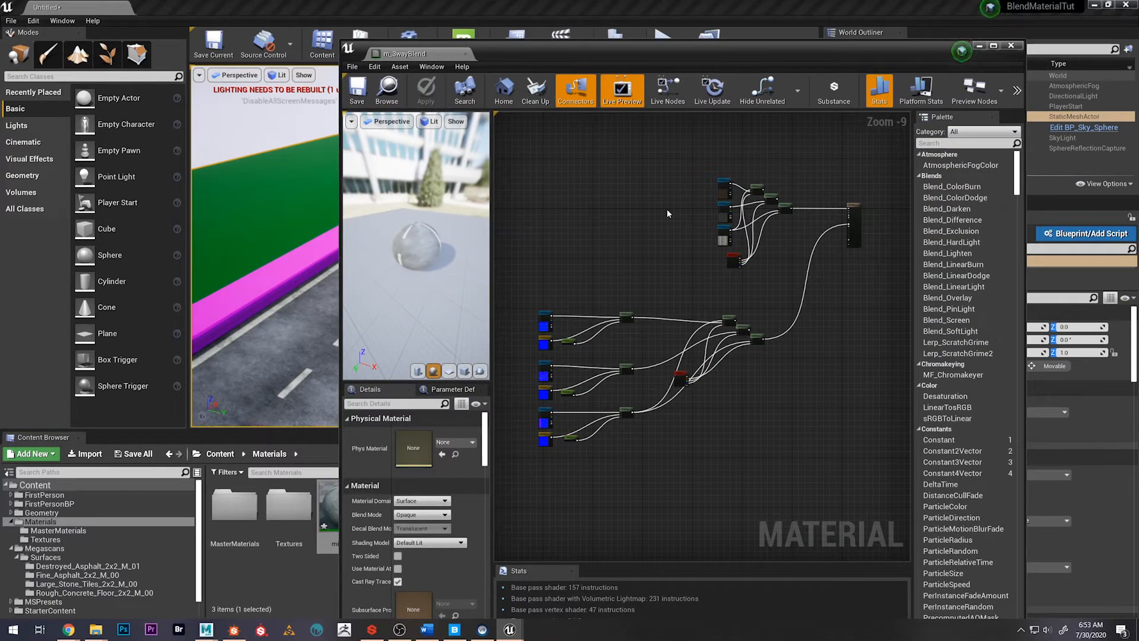
{"action": "scroll", "coordinate": [667, 207], "scroll_direction": "up", "scroll_amount": 2}
{"action": "right_click_drag", "start_coordinate": [667, 209], "coordinate": [509, 223]}
{"action": "scroll", "coordinate": [603, 209], "scroll_direction": "up", "scroll_amount": 3}
{"action": "scroll", "coordinate": [710, 382], "scroll_direction": "down", "scroll_amount": 1}
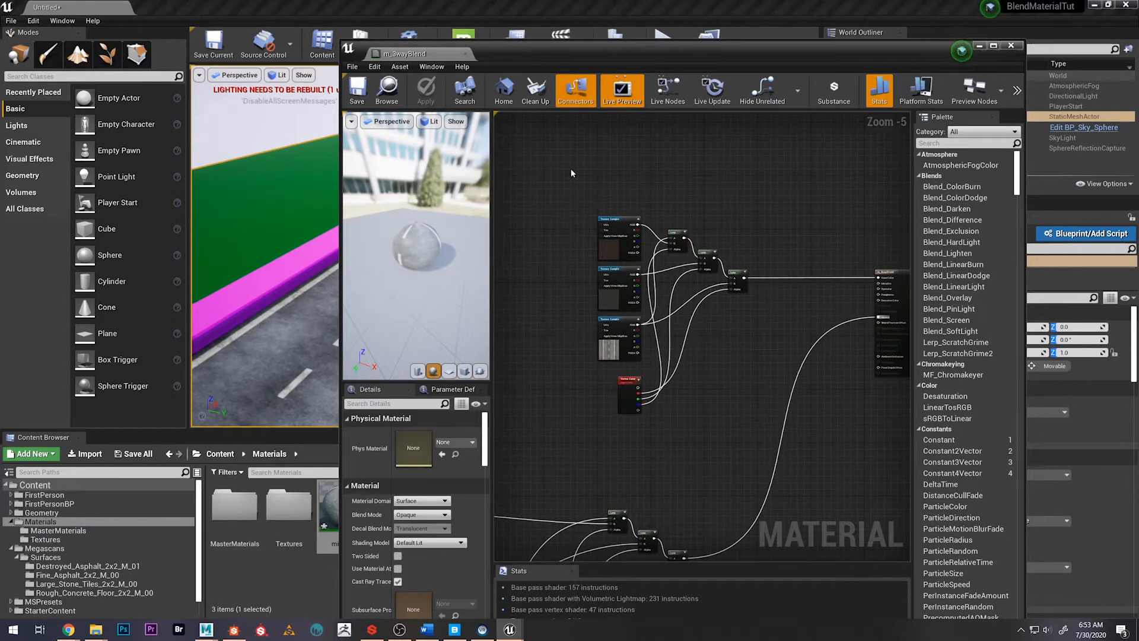
{"action": "left_click_drag", "start_coordinate": [571, 173], "coordinate": [742, 494]}
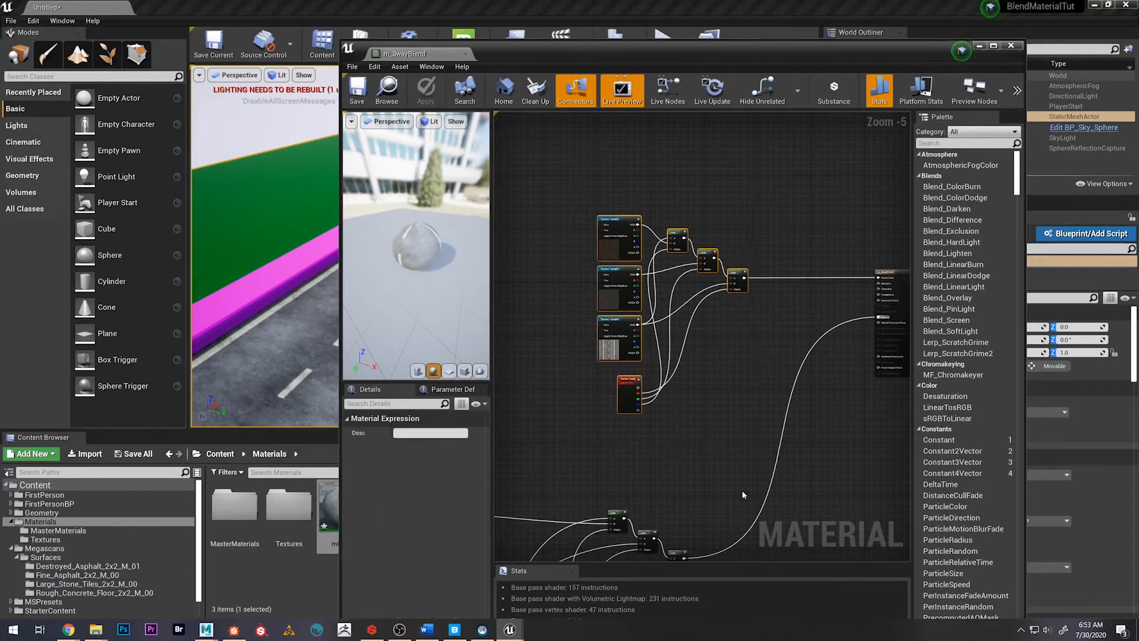
{"action": "scroll", "coordinate": [617, 504], "scroll_direction": "down", "scroll_amount": 6}
{"action": "scroll", "coordinate": [629, 432], "scroll_direction": "up", "scroll_amount": 7}
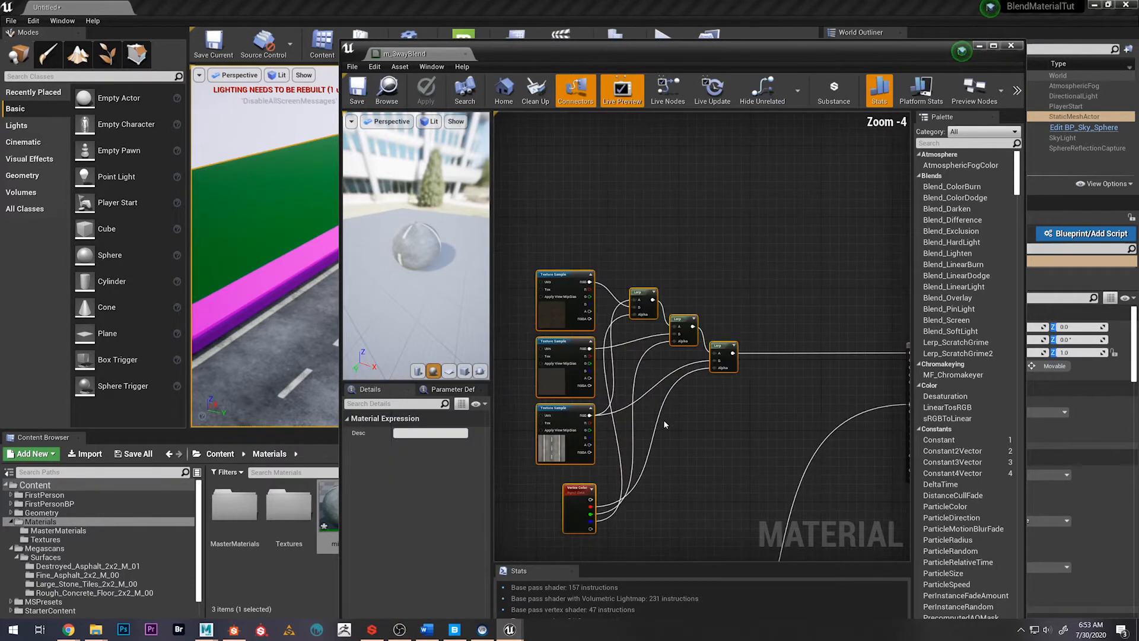
{"action": "scroll", "coordinate": [690, 426], "scroll_direction": "down", "scroll_amount": 1}
{"action": "key", "text": "ctrl+w"}
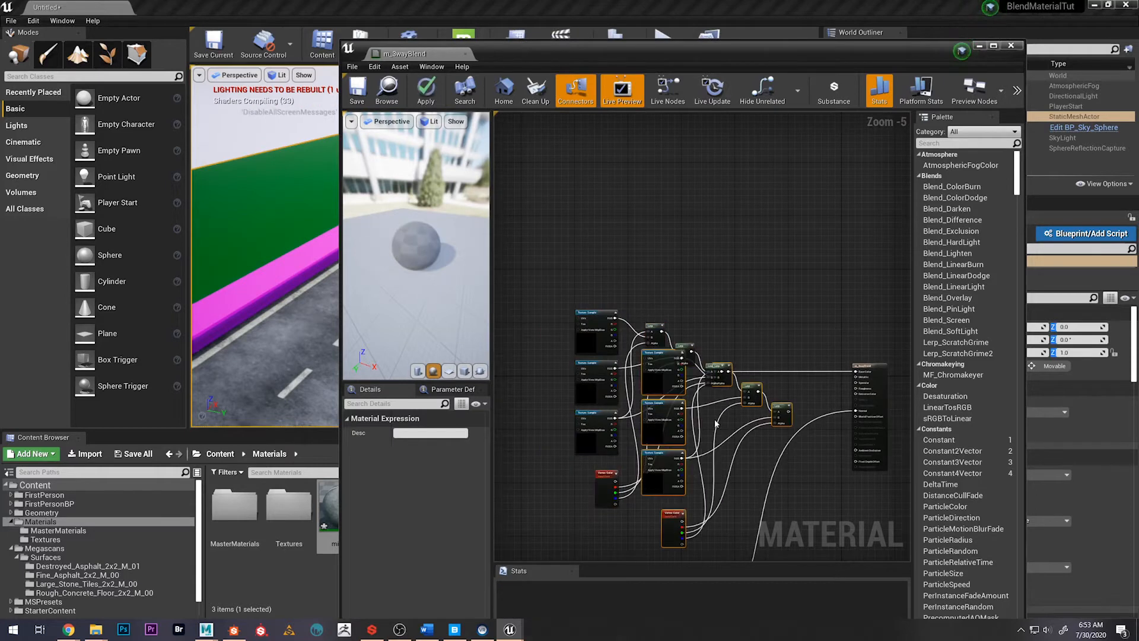
Move the duplicated nodes into the empty graph area above the original base color network
{"action": "left_click_drag", "start_coordinate": [771, 405], "coordinate": [653, 113]}
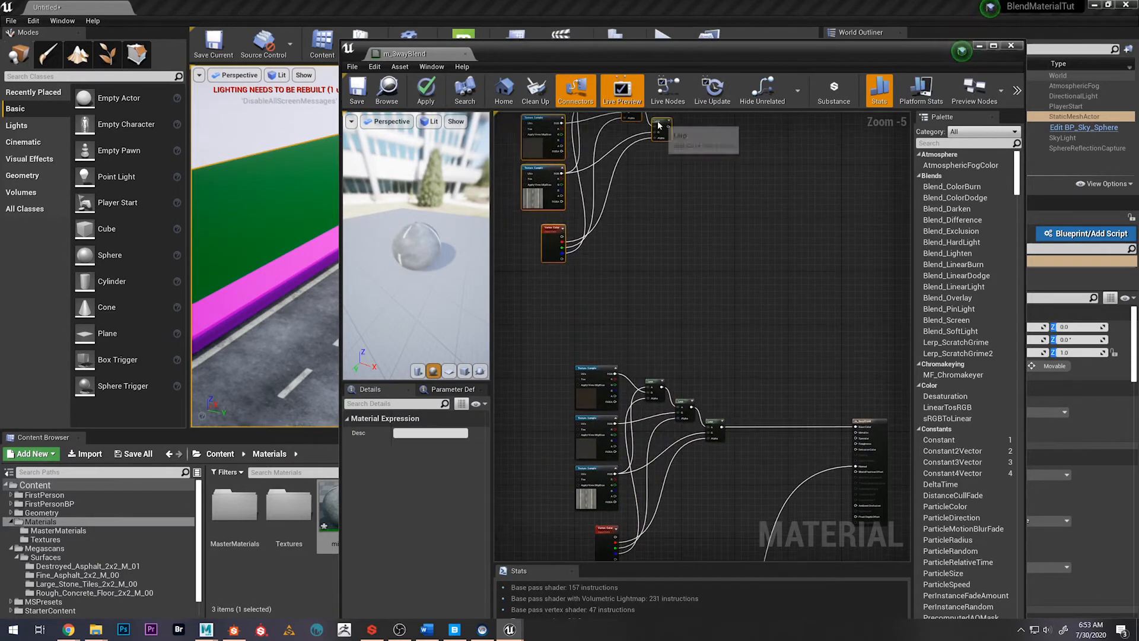
{"action": "right_click_drag", "start_coordinate": [701, 217], "coordinate": [776, 318]}
{"action": "left_click_drag", "start_coordinate": [734, 220], "coordinate": [761, 210]}
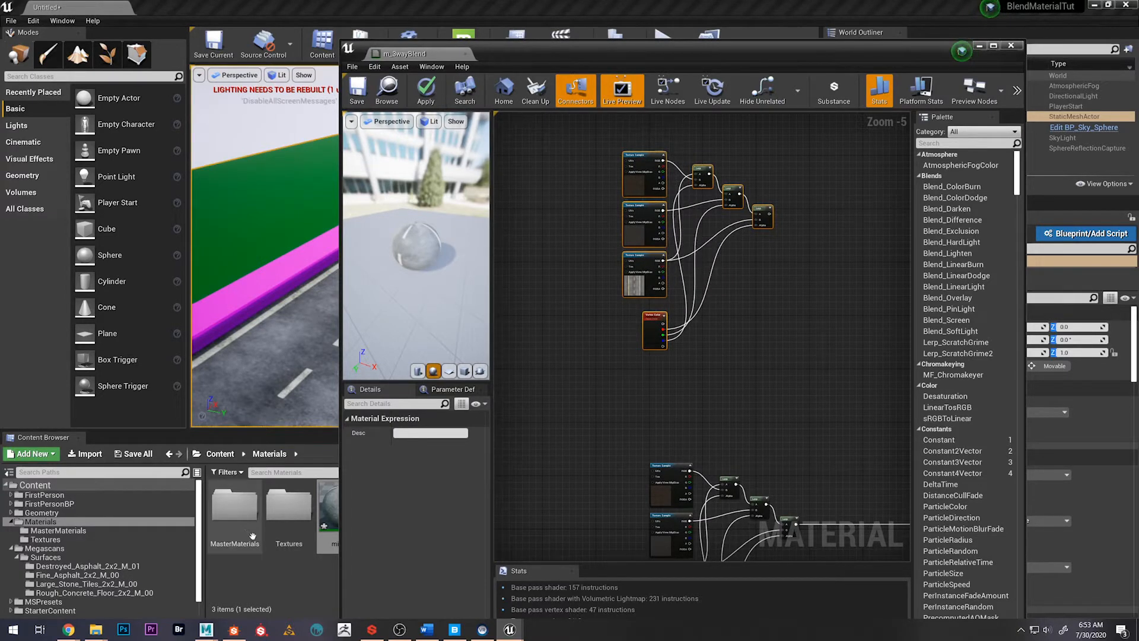
Add a Constant node to the duplicated network and connect it to the second Lerp's B input
{"action": "scroll", "coordinate": [567, 270], "scroll_direction": "up", "scroll_amount": 2}
{"action": "scroll", "coordinate": [568, 270], "scroll_direction": "up", "scroll_amount": 2}
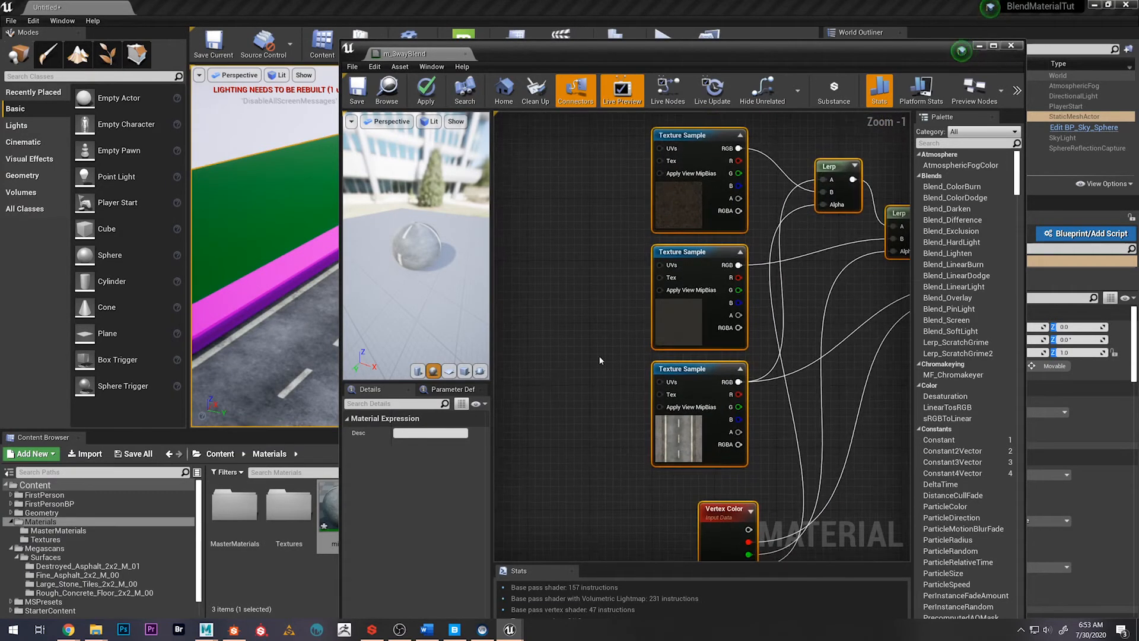
{"action": "mouse_move", "coordinate": [637, 317]}
{"action": "right_mouse_down"}
{"action": "mouse_move", "coordinate": [572, 329]}
{"action": "mouse_move", "coordinate": [639, 315]}
{"action": "right_mouse_up"}
{"action": "left_click", "coordinate": [723, 287]}
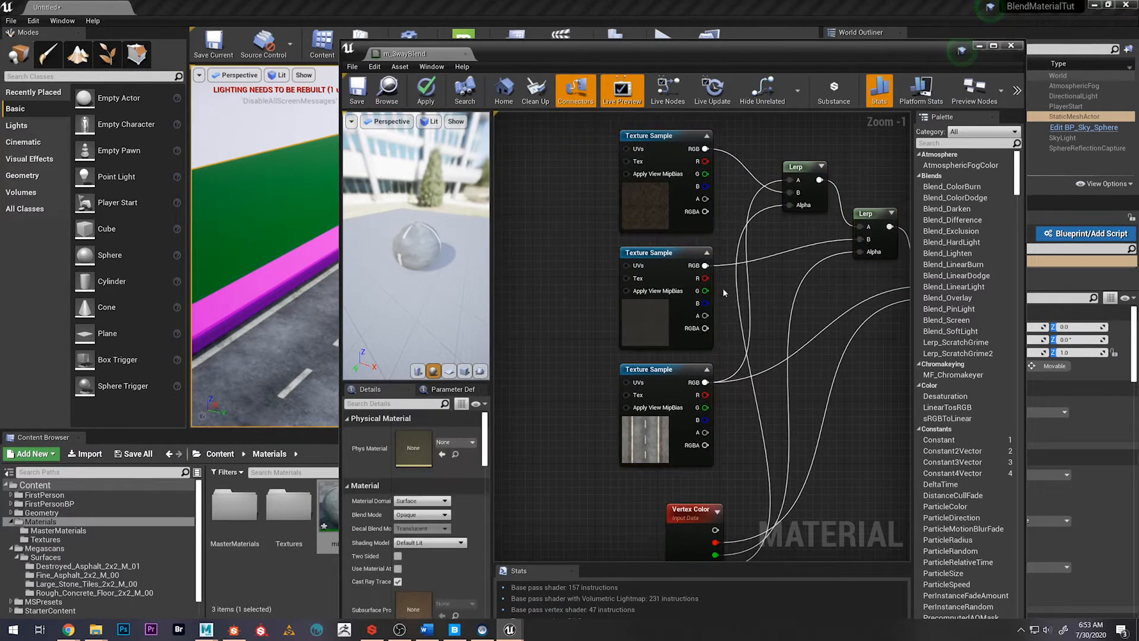
{"action": "right_click", "coordinate": [762, 286]}
{"action": "type", "text": "const"}
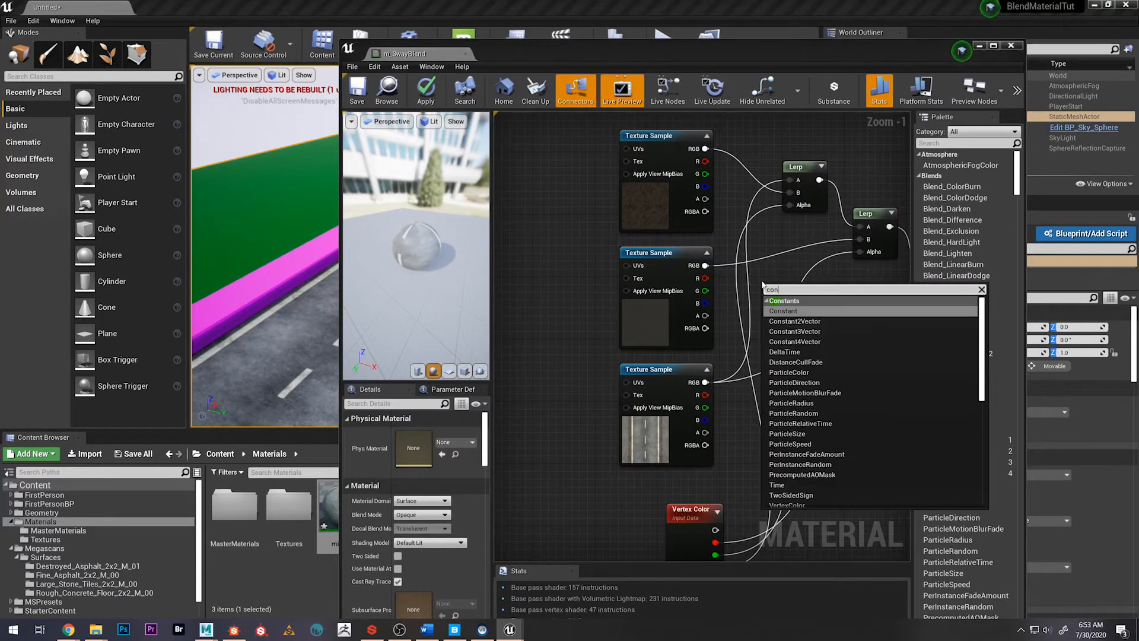
{"action": "key", "text": "Return"}
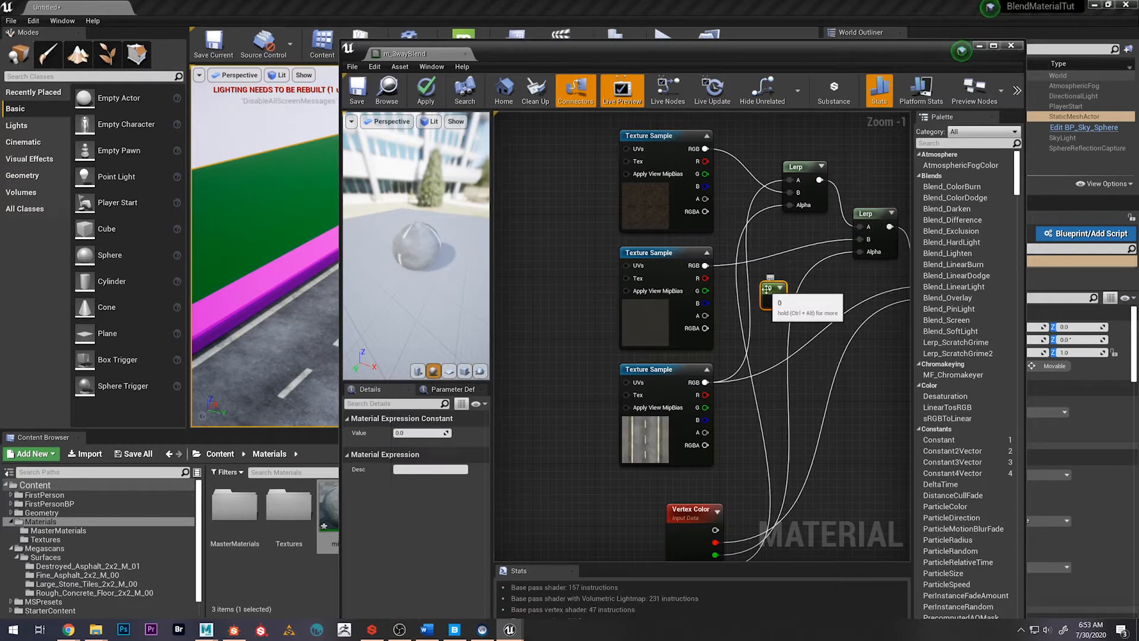
{"action": "left_click_drag", "start_coordinate": [770, 289], "coordinate": [862, 240]}
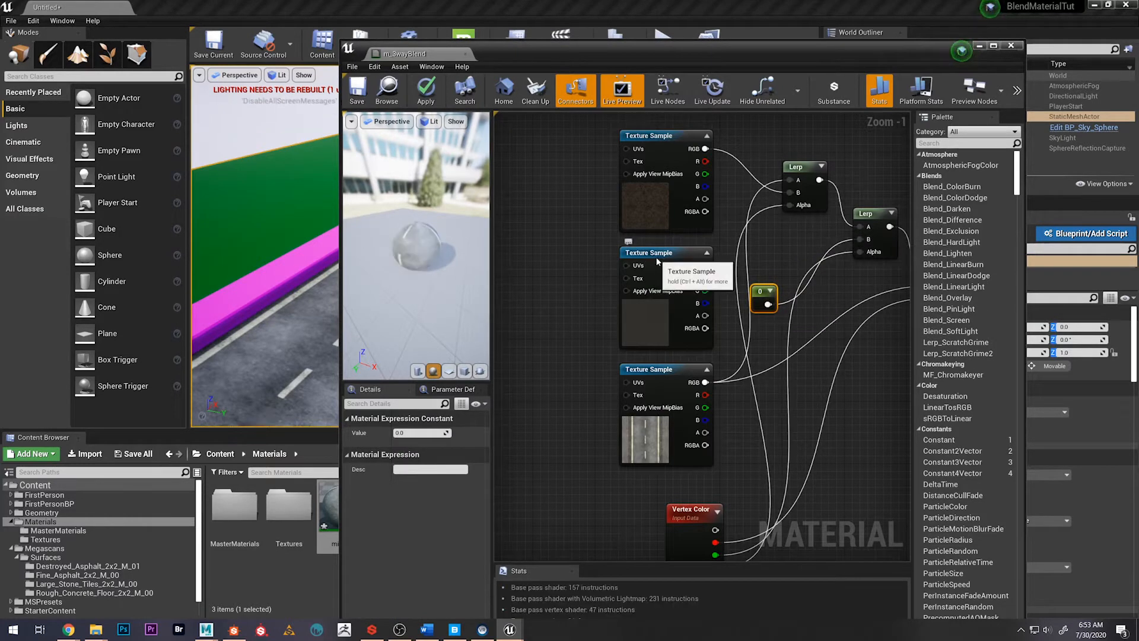
Delete the middle texture sample of the duplicated network and move the constant into its place
{"action": "left_click", "coordinate": [688, 274]}
{"action": "key", "text": "Delete"}
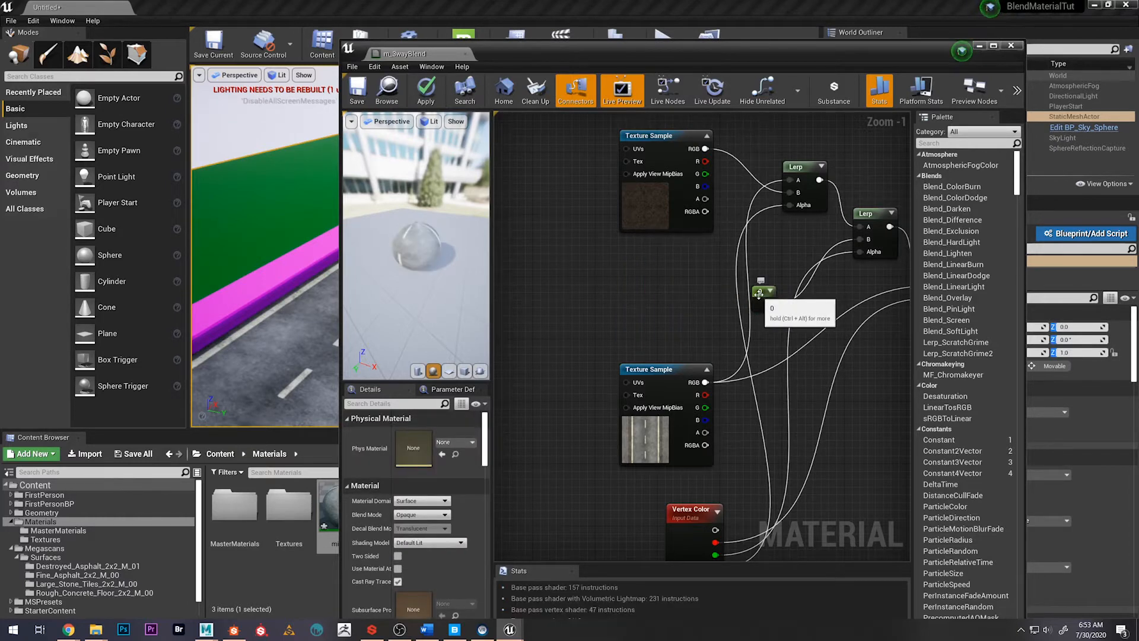
{"action": "left_click_drag", "start_coordinate": [758, 298], "coordinate": [656, 283]}
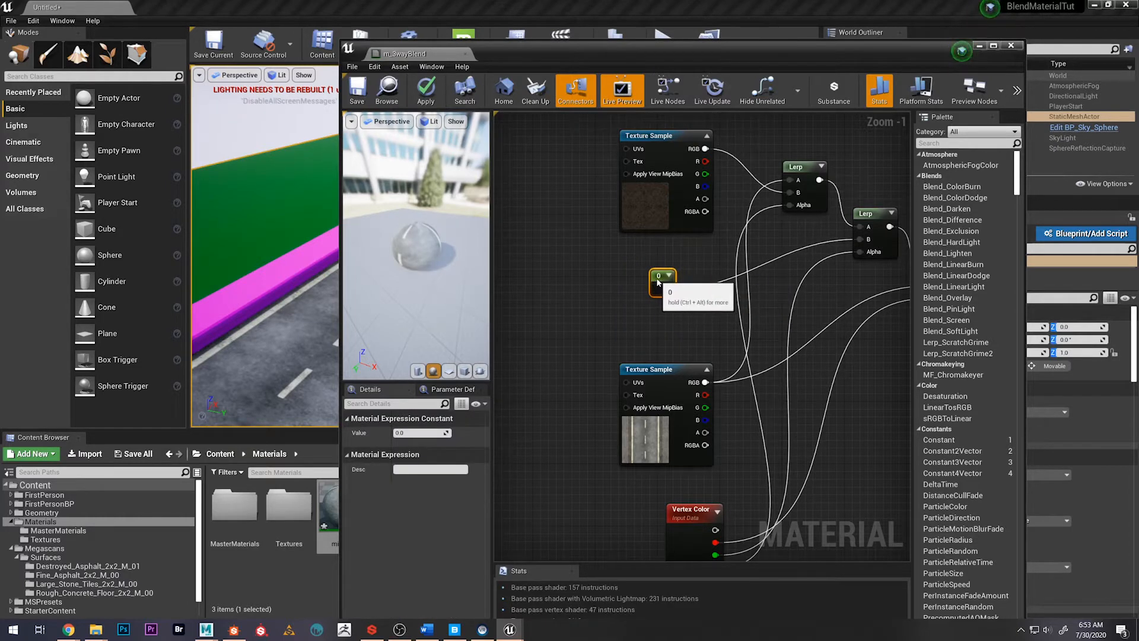
Convert the constant to a parameter named Wetness and line it up with the right edge of the texture samples
{"action": "right_click", "coordinate": [659, 274]}
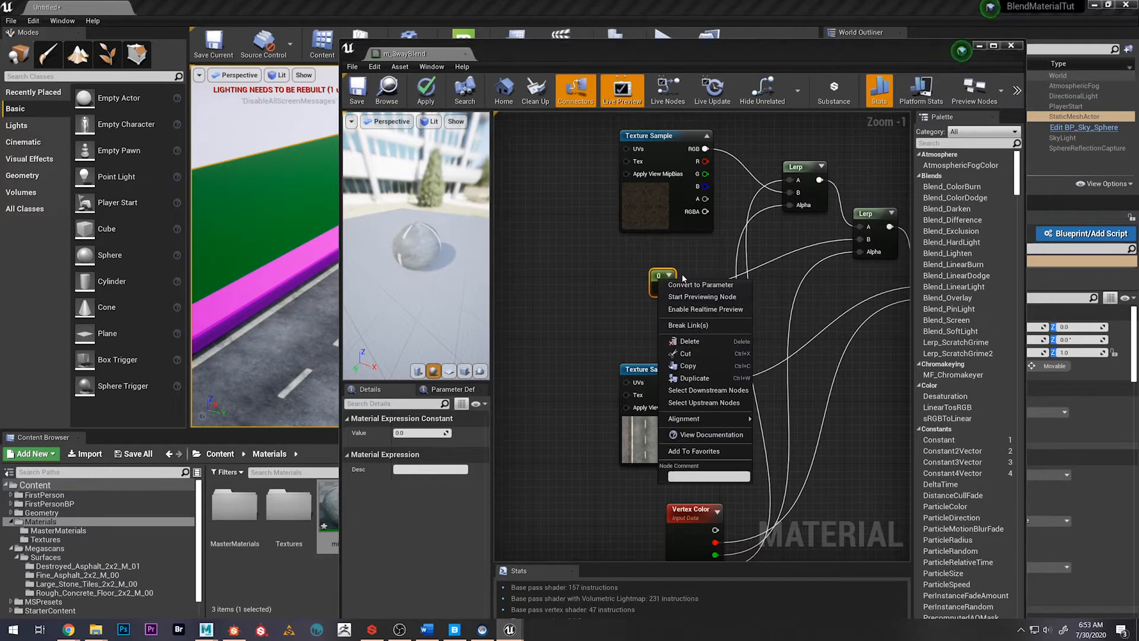
{"action": "left_click", "coordinate": [682, 279]}
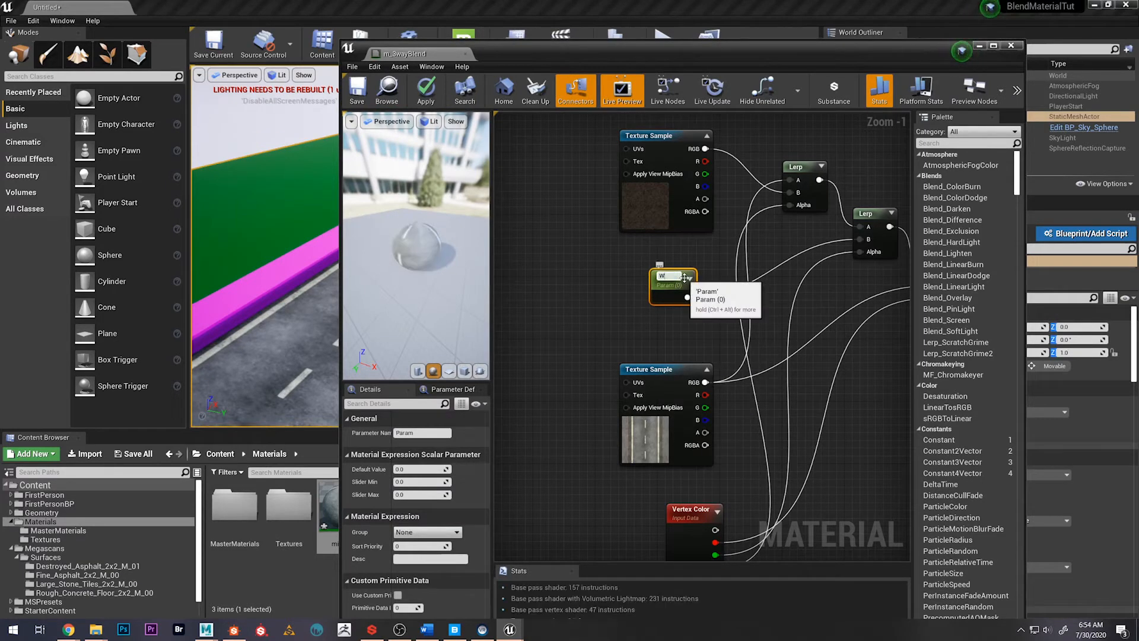
{"action": "type", "text": "Wetness"}
{"action": "key", "text": "Return"}
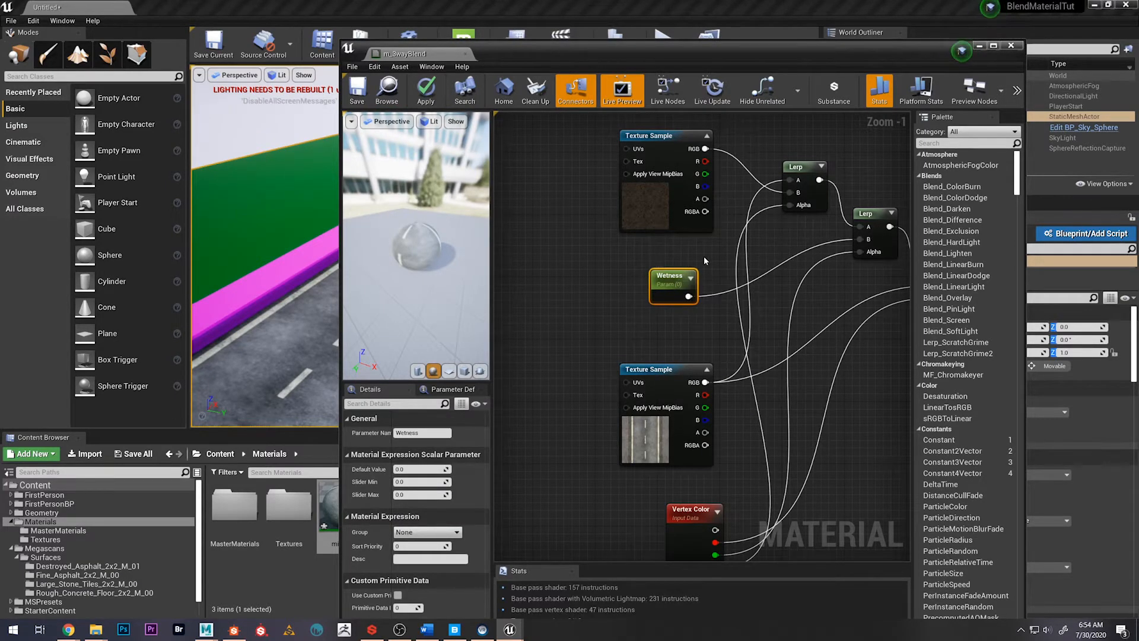
{"action": "left_click_drag", "start_coordinate": [664, 279], "coordinate": [685, 278]}
{"action": "left_click", "coordinate": [657, 279]}
{"action": "left_click", "coordinate": [598, 308]}
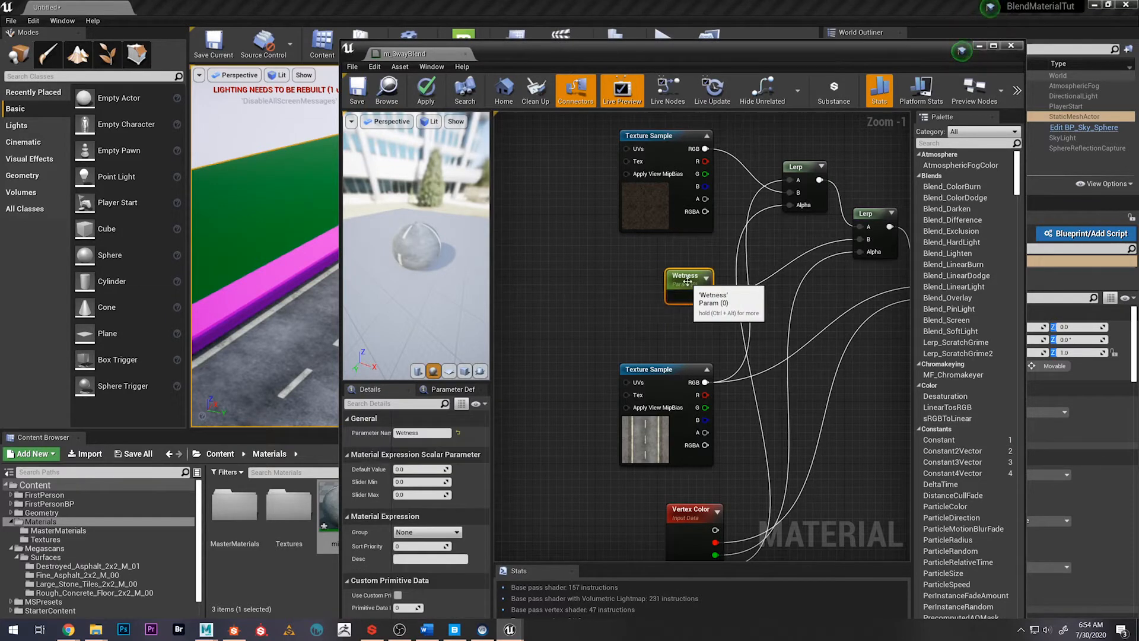
Assign the roadWithSidewalk Roughness map from the Textures folder to the lower texture sample of the Wetness network
{"action": "scroll", "coordinate": [644, 313], "scroll_direction": "down", "scroll_amount": 4}
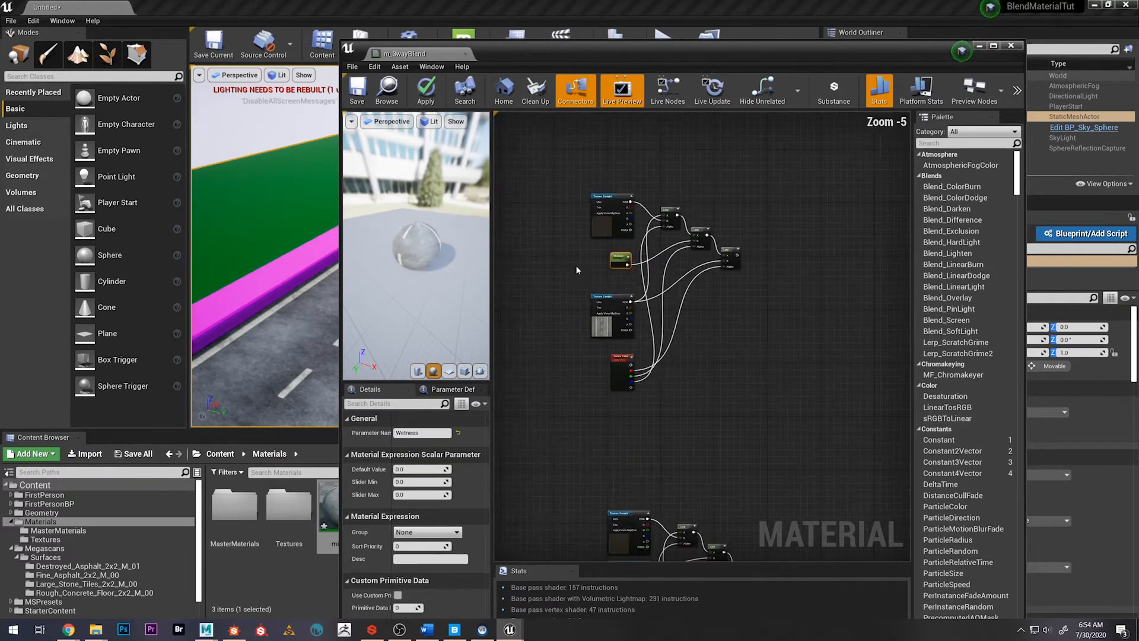
{"action": "right_click_drag", "start_coordinate": [595, 256], "coordinate": [626, 262]}
{"action": "scroll", "coordinate": [626, 264], "scroll_direction": "up", "scroll_amount": 2}
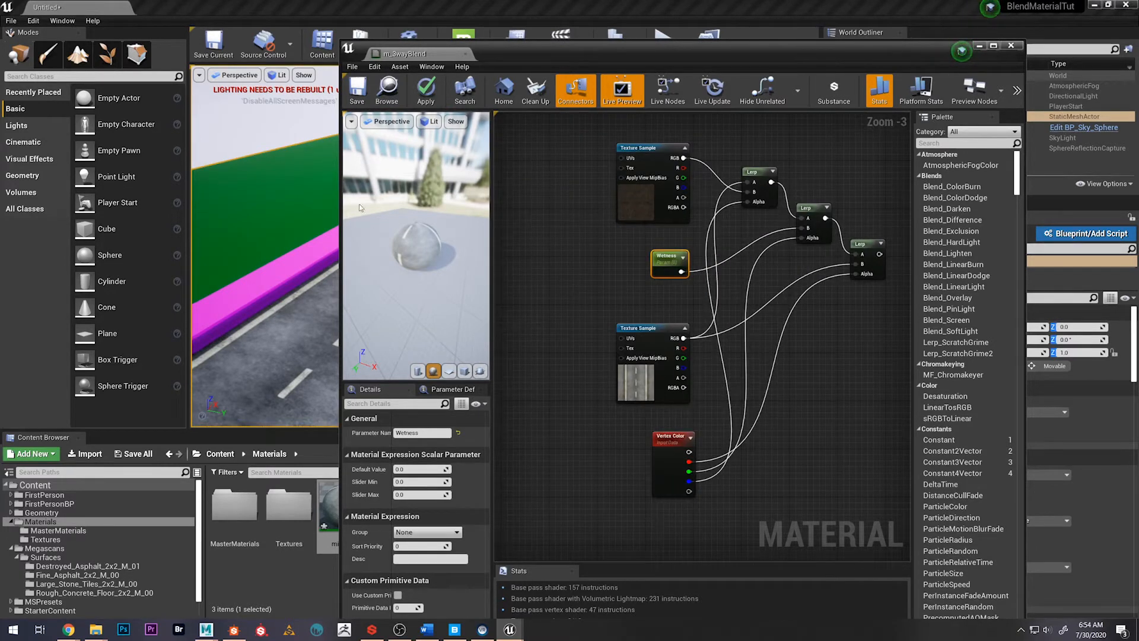
{"action": "left_click", "coordinate": [640, 202]}
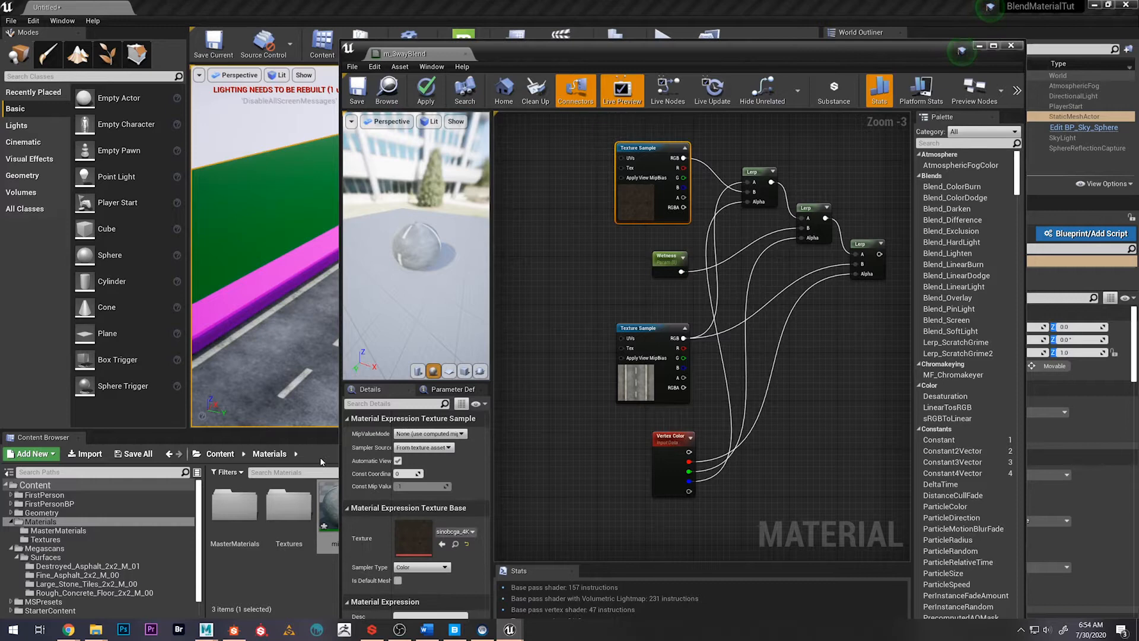
{"action": "double_click", "coordinate": [274, 507]}
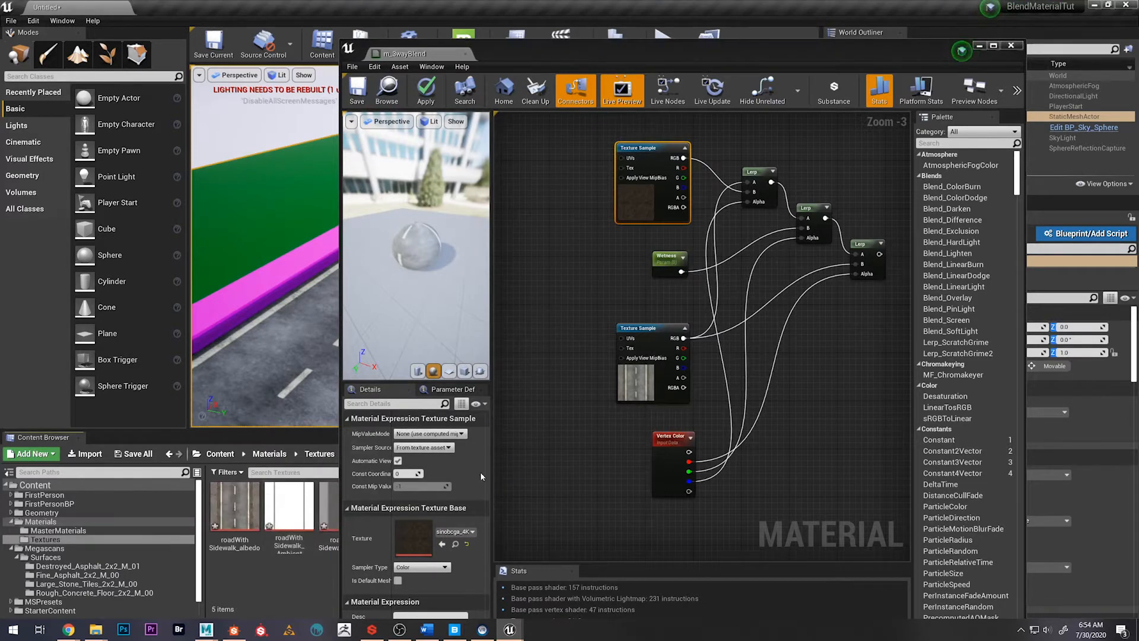
{"action": "left_click", "coordinate": [639, 397]}
{"action": "left_click_drag", "start_coordinate": [559, 54], "coordinate": [704, 57]}
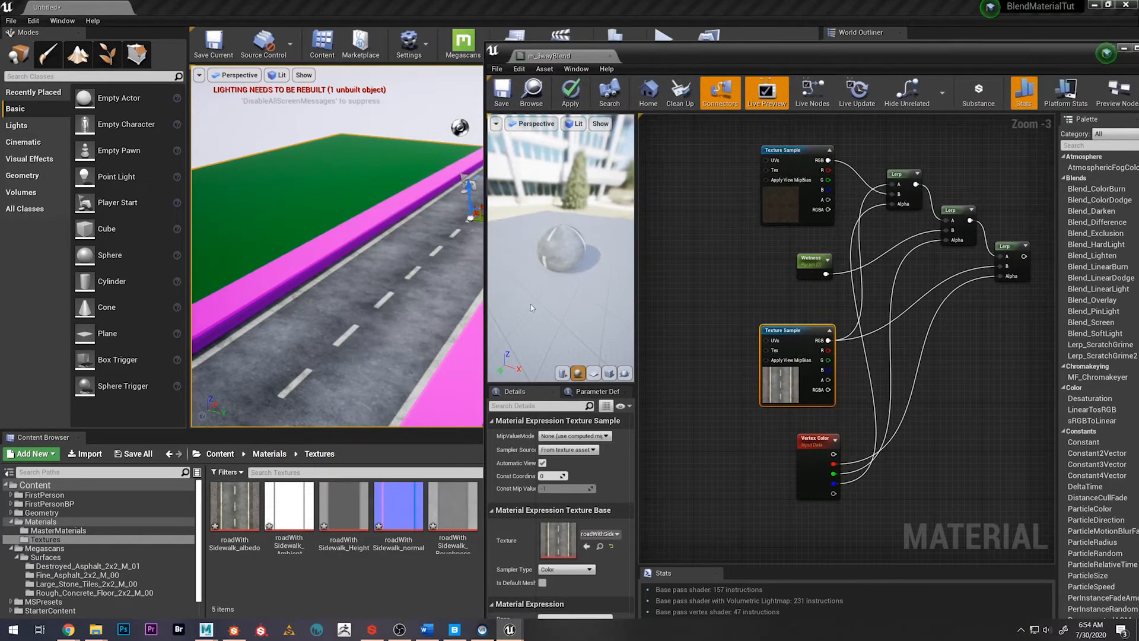
{"action": "left_click_drag", "start_coordinate": [453, 510], "coordinate": [558, 537]}
{"action": "right_click_drag", "start_coordinate": [734, 266], "coordinate": [714, 272]}
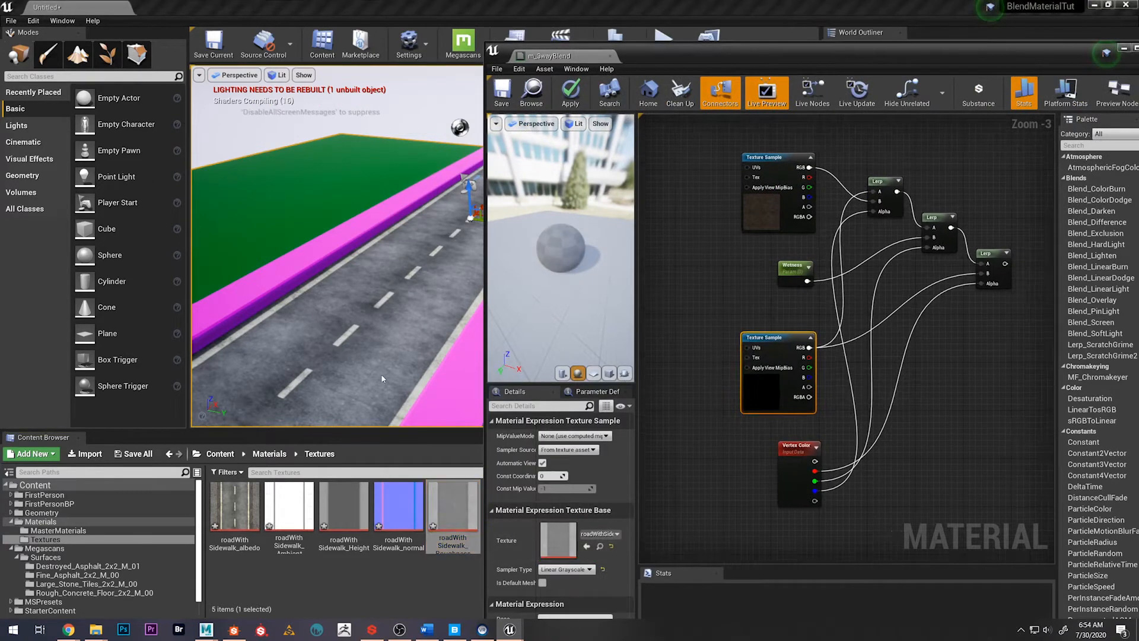
Assign the sinobcga_4K_Roughness map from Megascans' Destroyed_Asphalt_2x2_M_01 folder to the upper texture sample of the Wetness network
{"action": "left_click", "coordinate": [220, 453]}
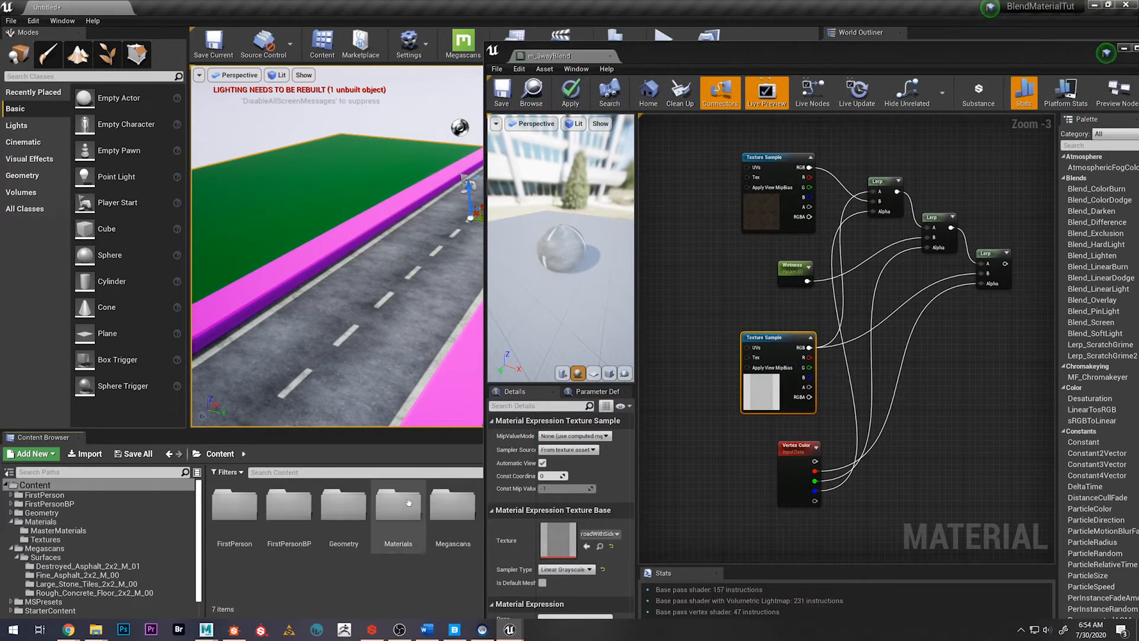
{"action": "double_click", "coordinate": [453, 507]}
{"action": "double_click", "coordinate": [251, 512]}
{"action": "double_click", "coordinate": [234, 509]}
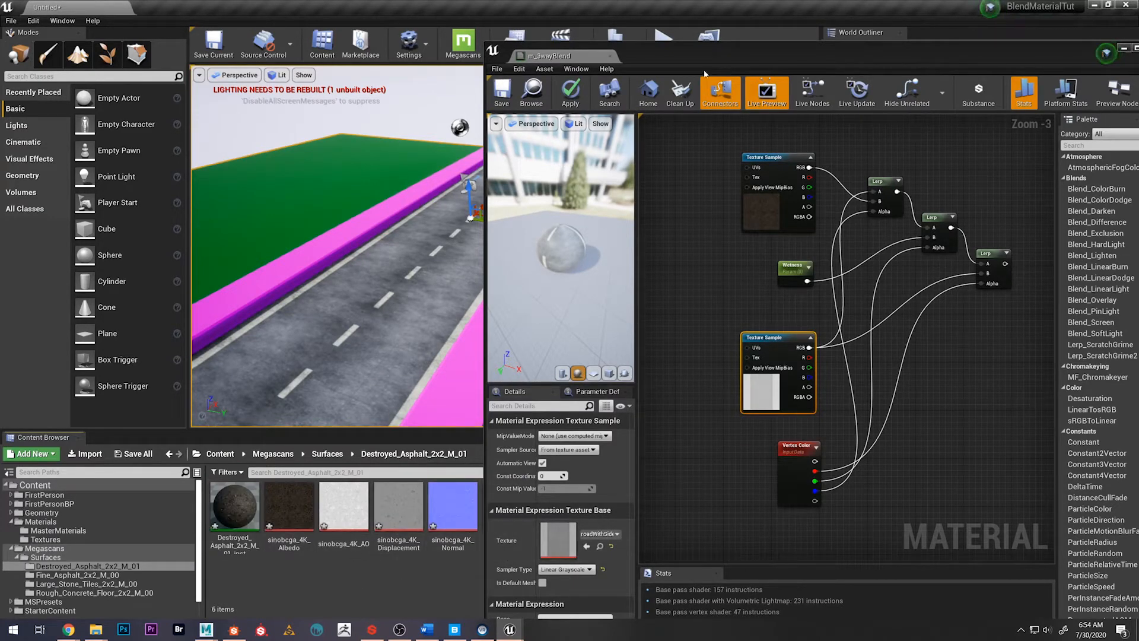
{"action": "left_click_drag", "start_coordinate": [683, 58], "coordinate": [748, 60]}
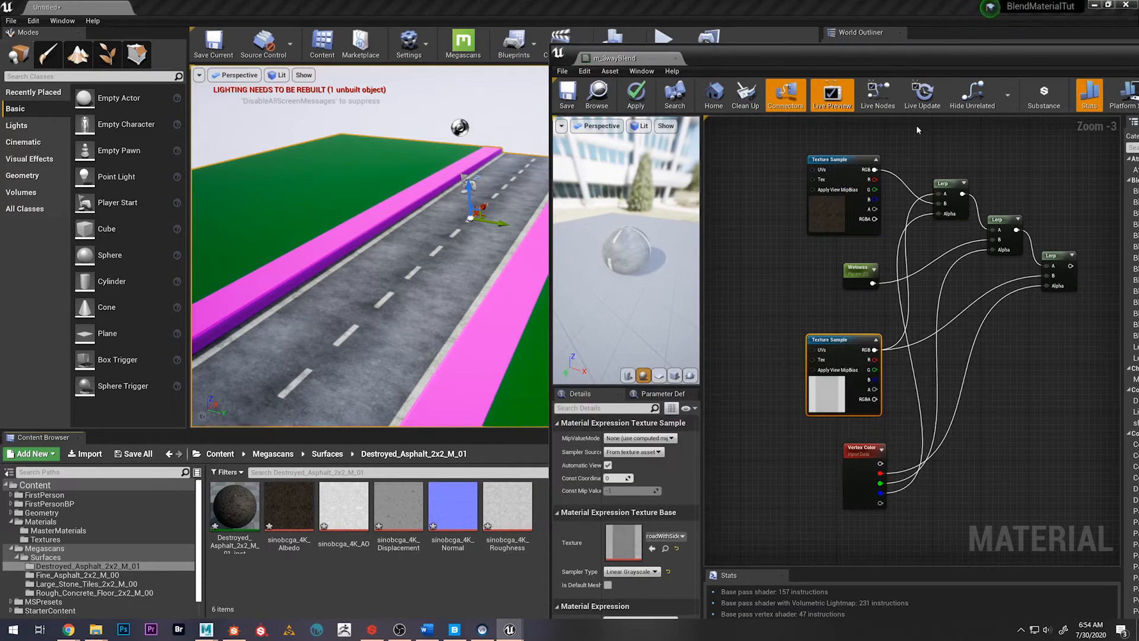
{"action": "left_click", "coordinate": [831, 229]}
{"action": "left_click_drag", "start_coordinate": [510, 502], "coordinate": [628, 537]}
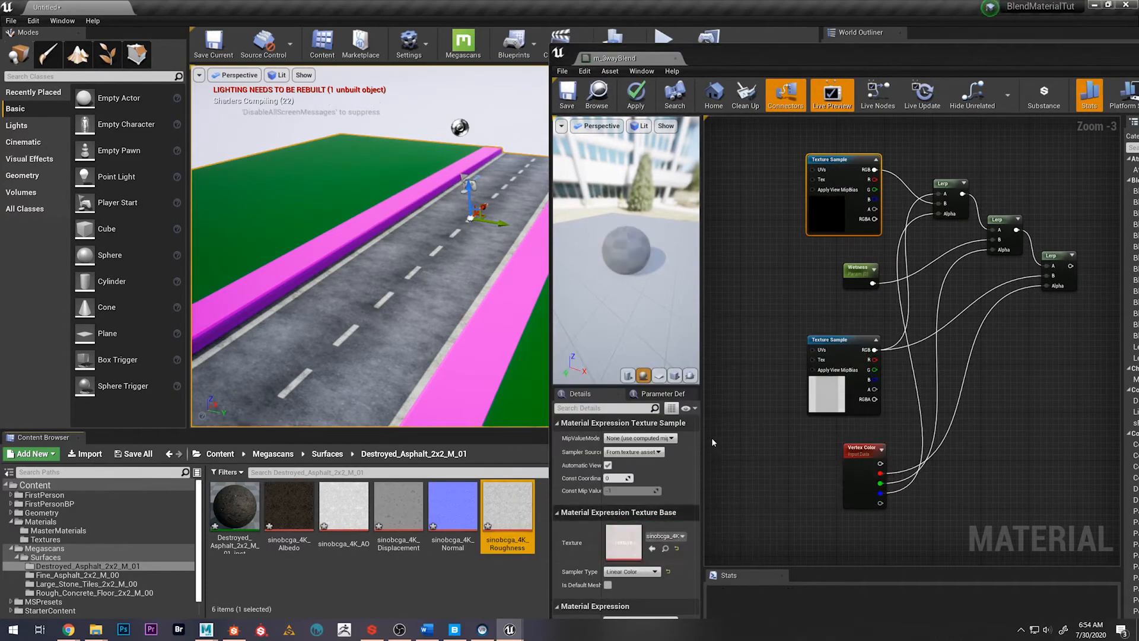
{"action": "right_click_drag", "start_coordinate": [763, 267], "coordinate": [701, 241]}
Connect the final Lerp of the Wetness network to the material's Roughness input and save the material
{"action": "left_click_drag", "start_coordinate": [757, 56], "coordinate": [393, 29]}
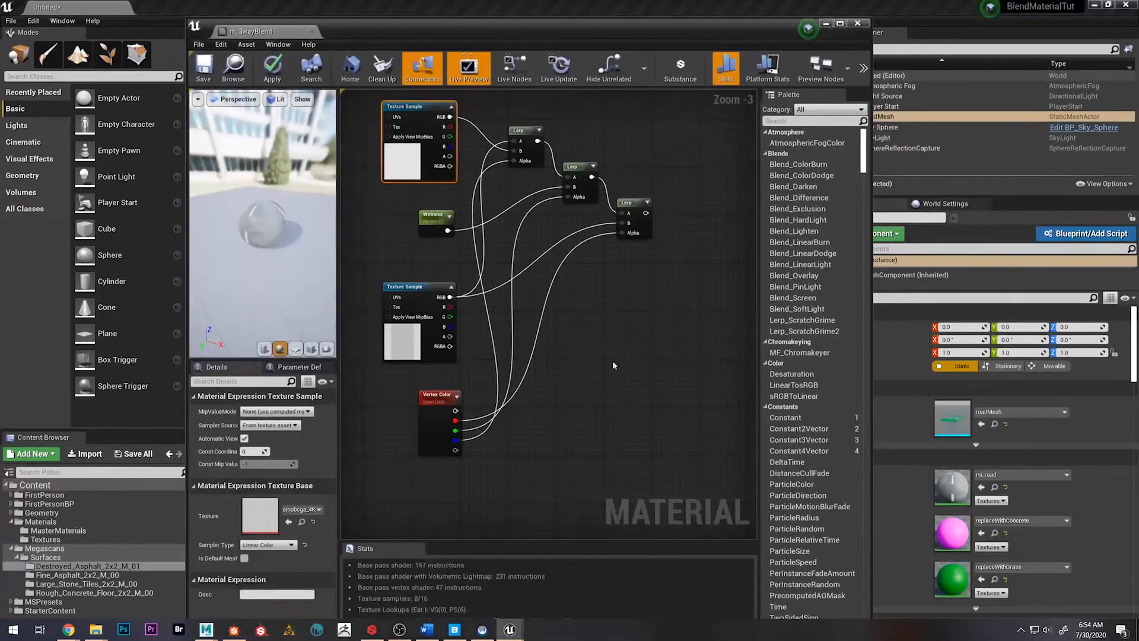
{"action": "scroll", "coordinate": [613, 363], "scroll_direction": "down", "scroll_amount": 1}
{"action": "scroll", "coordinate": [545, 341], "scroll_direction": "down", "scroll_amount": 2}
{"action": "right_click_drag", "start_coordinate": [706, 413], "coordinate": [586, 295]}
{"action": "scroll", "coordinate": [545, 341], "scroll_direction": "down", "scroll_amount": 1}
{"action": "scroll", "coordinate": [573, 264], "scroll_direction": "up", "scroll_amount": 1}
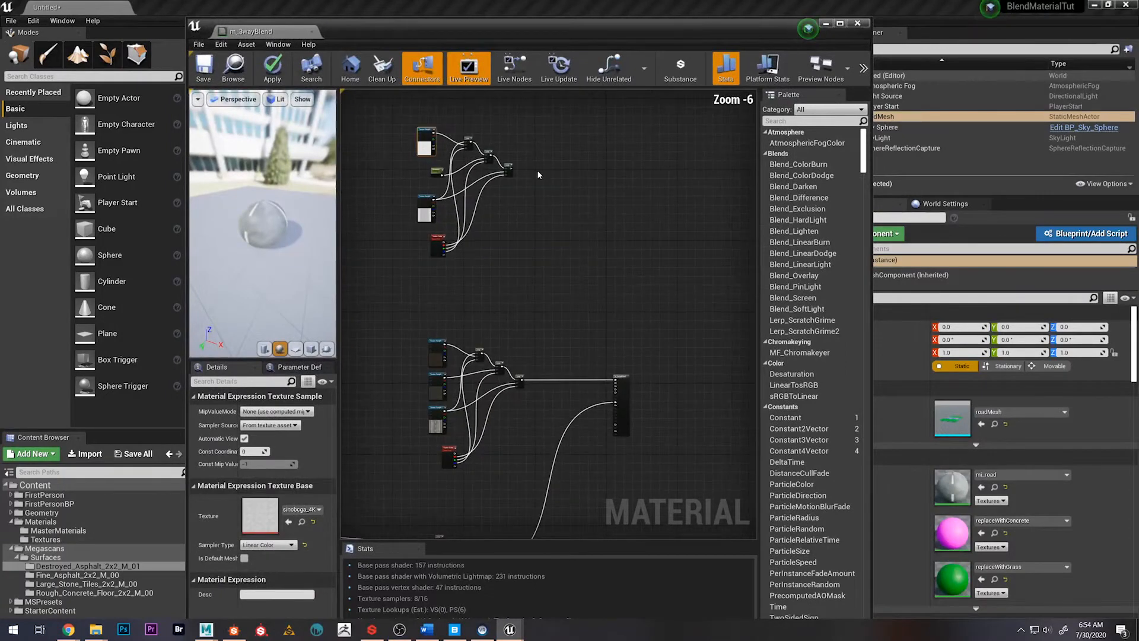
{"action": "scroll", "coordinate": [511, 169], "scroll_direction": "up", "scroll_amount": 1}
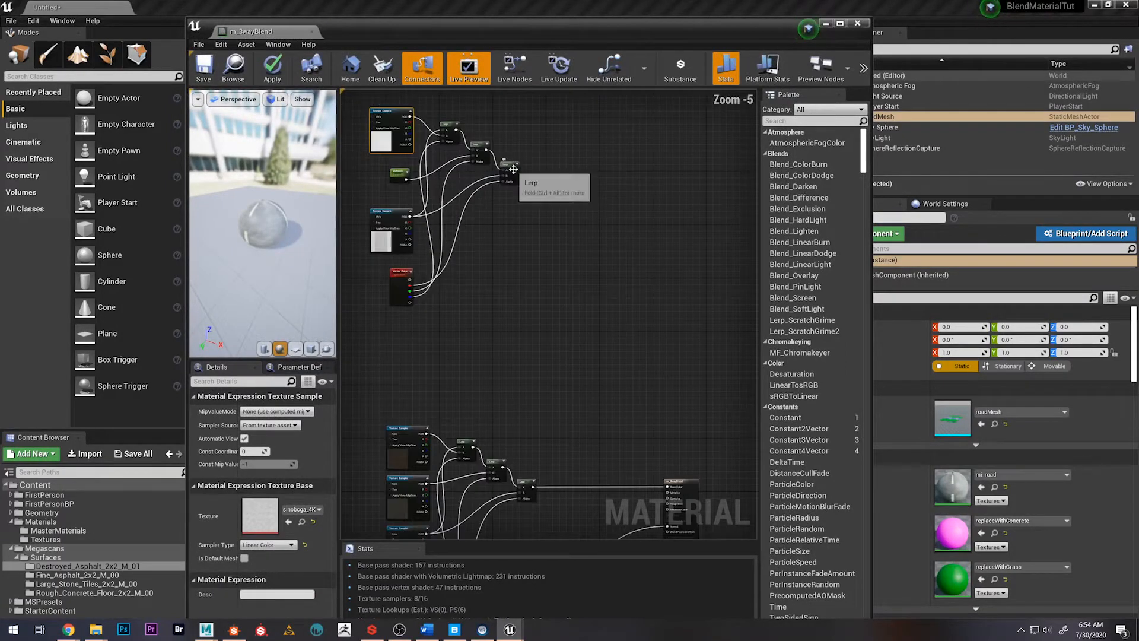
{"action": "left_click_drag", "start_coordinate": [513, 169], "coordinate": [668, 216]}
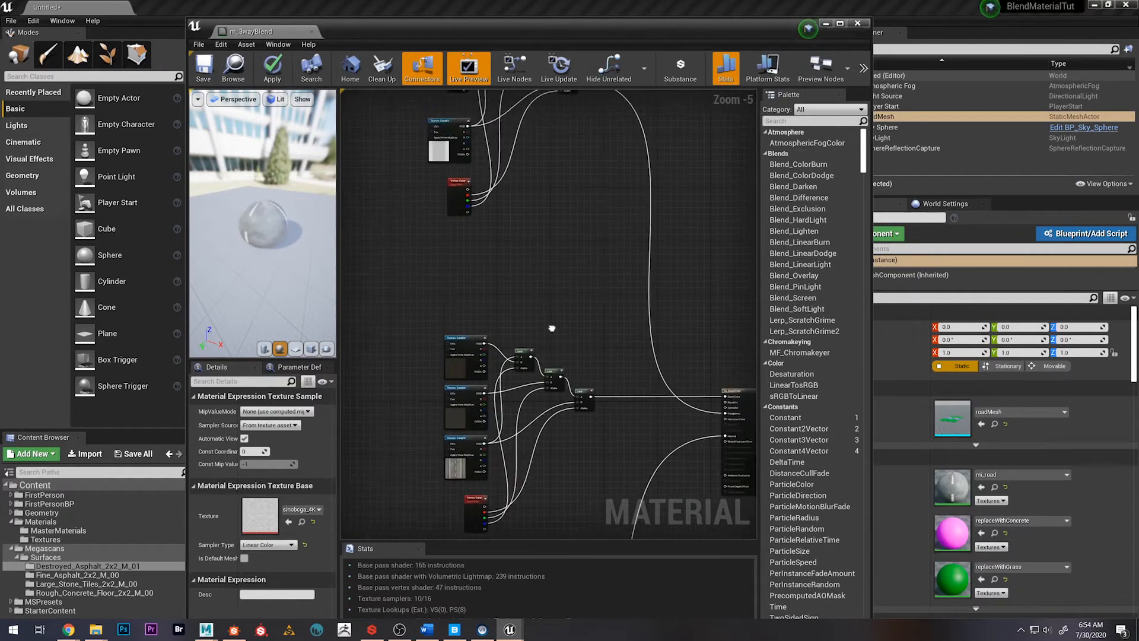
{"action": "left_click", "coordinate": [206, 69]}
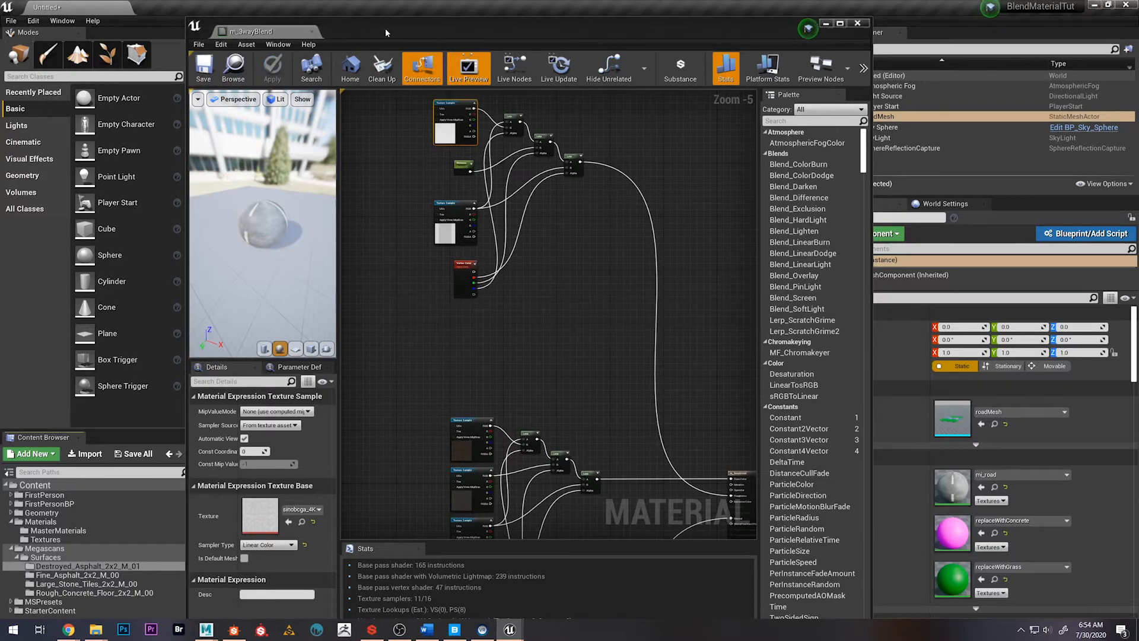
Locate the mi_road instance from the road mesh's materials and check the Wetness parameter in its instance editor
{"action": "left_click_drag", "start_coordinate": [386, 27], "coordinate": [1138, 115]}
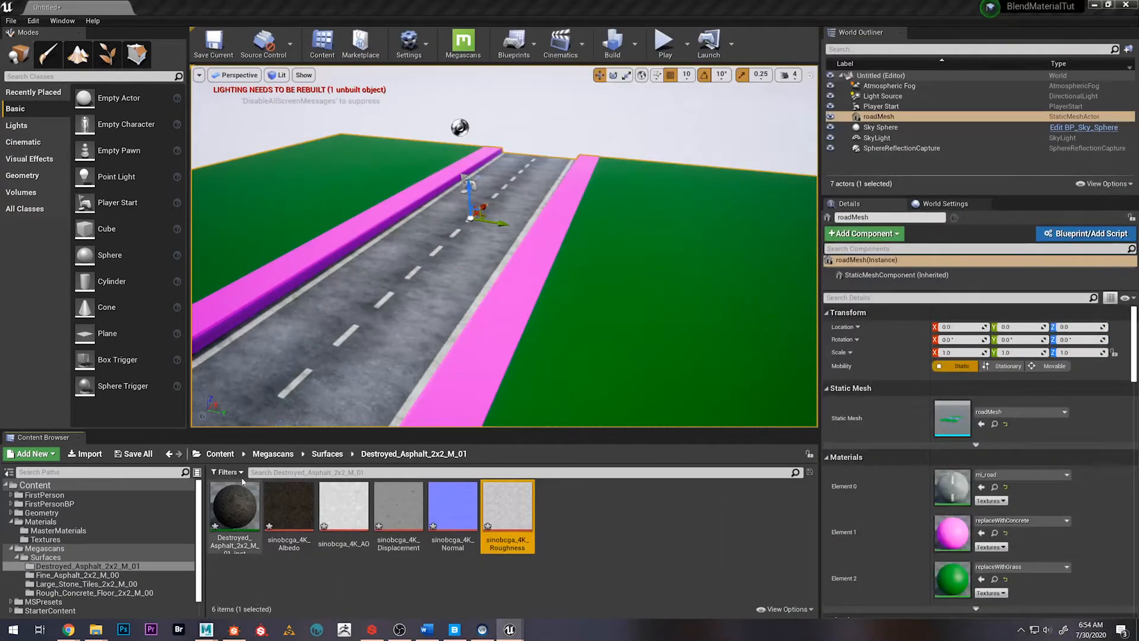
{"action": "left_click", "coordinate": [350, 357]}
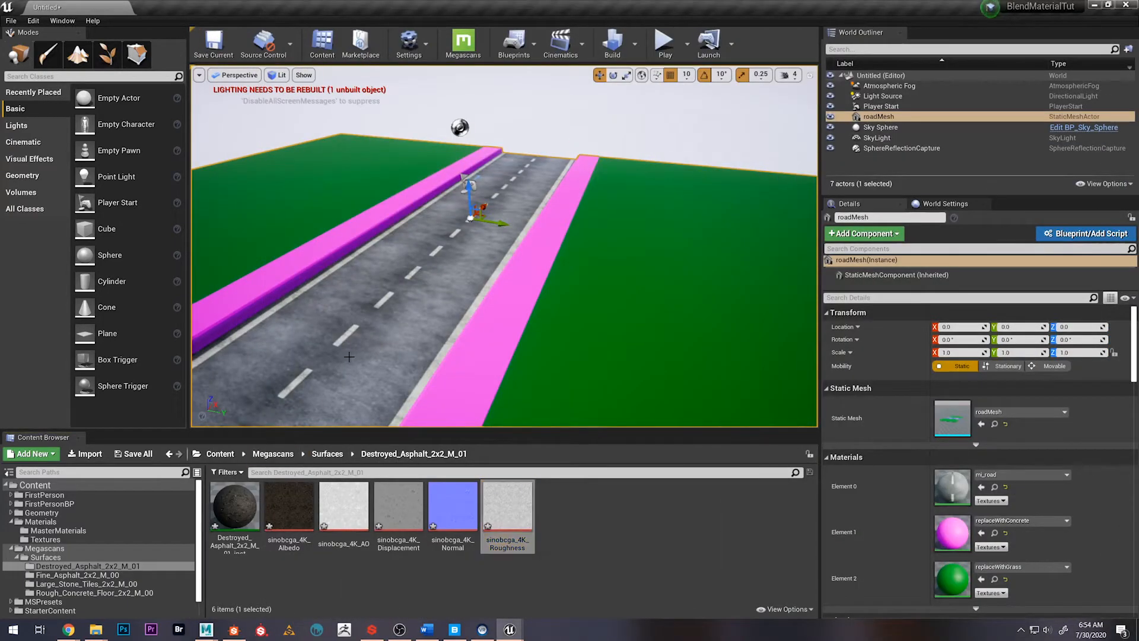
{"action": "left_click", "coordinate": [993, 487]}
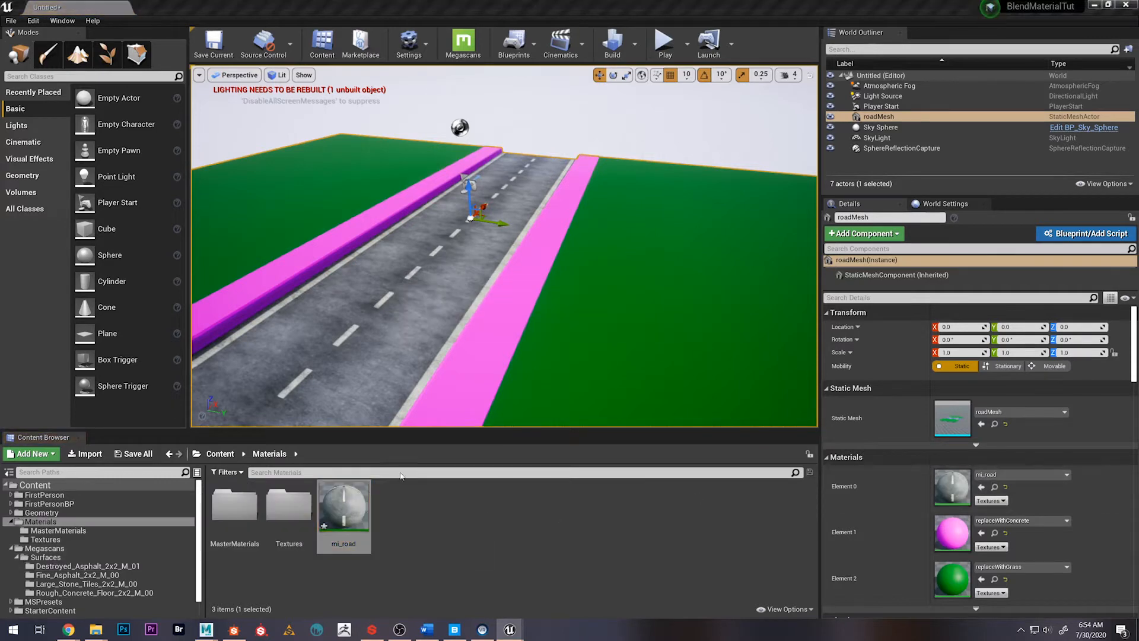
{"action": "left_click_drag", "start_coordinate": [1138, 57], "coordinate": [668, 32]}
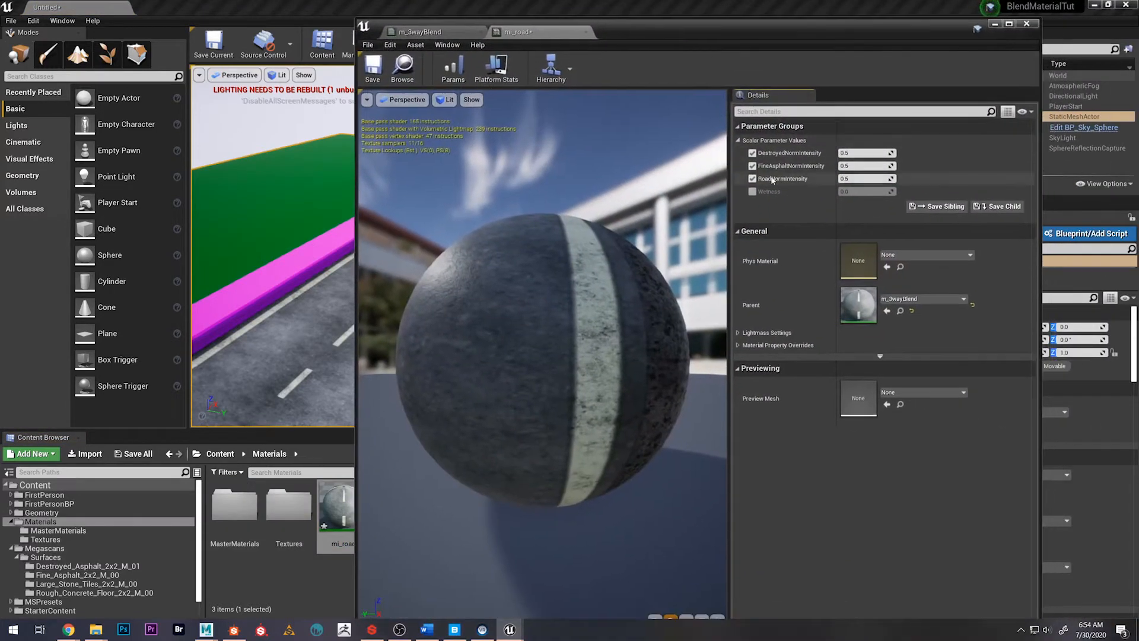
{"action": "left_click", "coordinate": [752, 191]}
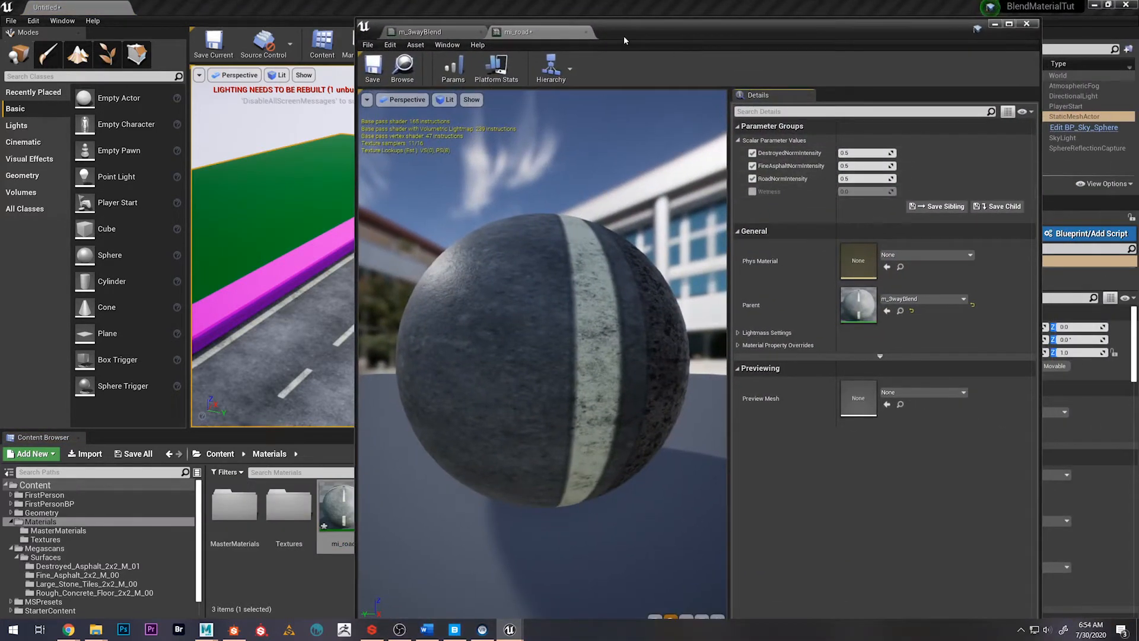
Bring the level viewport back into view and switch to vertex color painting in Mesh Paint mode
{"action": "left_click_drag", "start_coordinate": [631, 31], "coordinate": [1138, 62]}
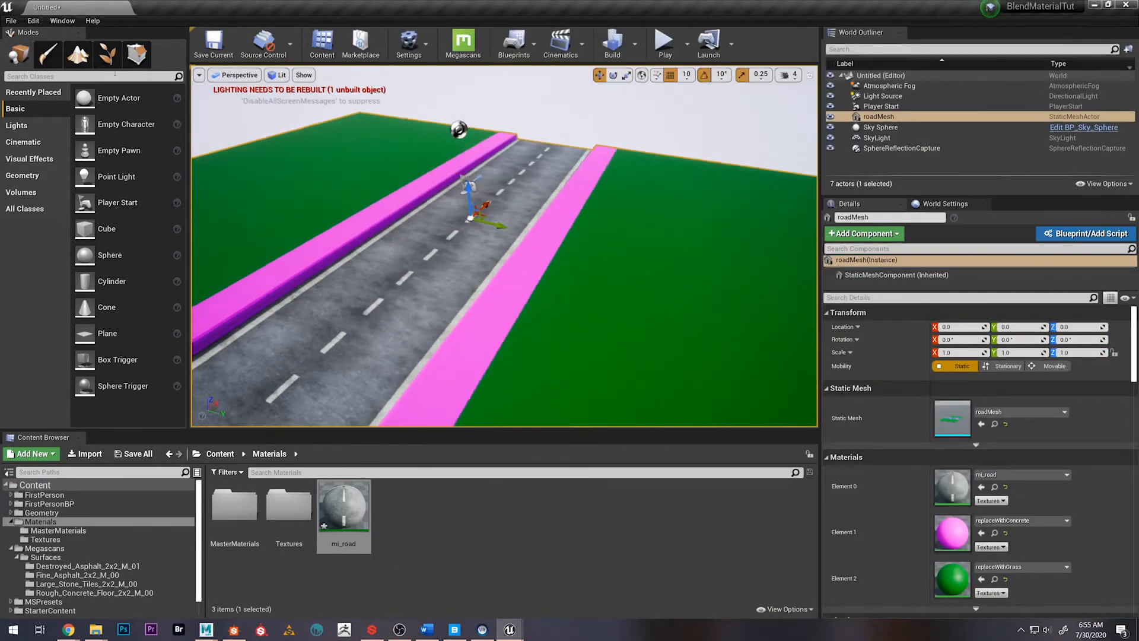
{"action": "left_click", "coordinate": [77, 54]}
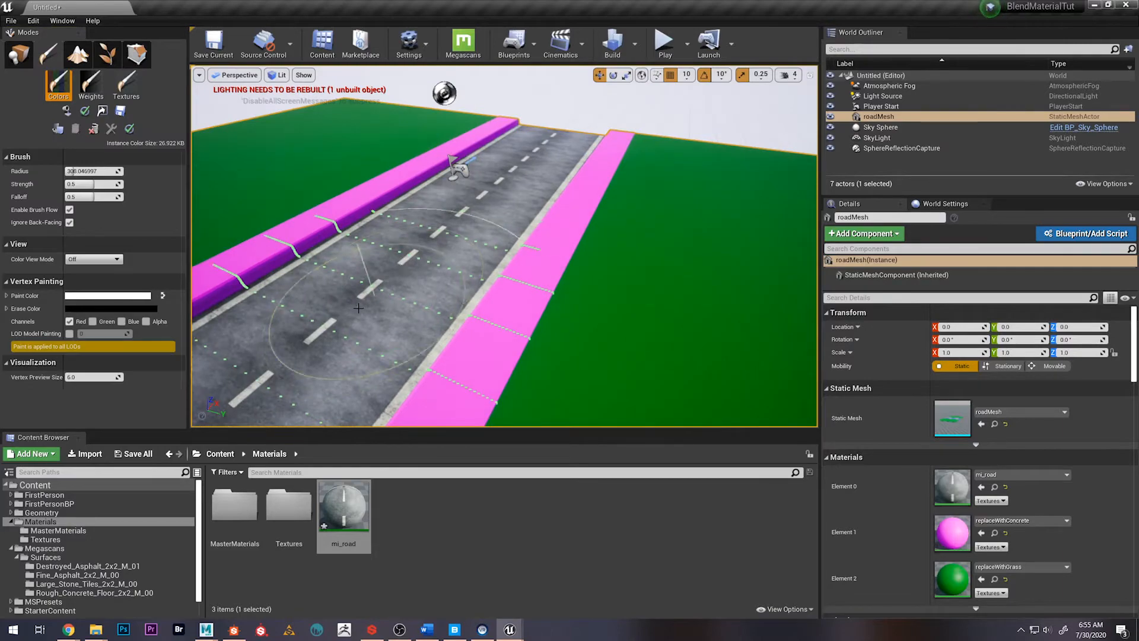
Examine the road surface's roughness and reflections up close from a low angle
{"action": "mouse_move", "coordinate": [503, 184]}
{"action": "right_mouse_down"}
{"action": "mouse_move", "coordinate": [504, 150]}
{"action": "mouse_move", "coordinate": [543, 169]}
{"action": "mouse_move", "coordinate": [546, 122]}
{"action": "mouse_move", "coordinate": [498, 172]}
{"action": "mouse_move", "coordinate": [474, 160]}
{"action": "mouse_move", "coordinate": [489, 169]}
{"action": "mouse_move", "coordinate": [427, 166]}
{"action": "mouse_move", "coordinate": [380, 193]}
{"action": "mouse_move", "coordinate": [389, 157]}
{"action": "mouse_move", "coordinate": [498, 178]}
{"action": "mouse_move", "coordinate": [462, 154]}
{"action": "mouse_move", "coordinate": [415, 195]}
{"action": "mouse_move", "coordinate": [424, 193]}
{"action": "mouse_move", "coordinate": [403, 166]}
{"action": "mouse_move", "coordinate": [474, 157]}
{"action": "mouse_move", "coordinate": [531, 216]}
{"action": "mouse_move", "coordinate": [474, 172]}
{"action": "right_mouse_up"}
{"action": "key", "text": "w"}
{"action": "key", "text": "w"}
{"action": "key", "text": "s"}
{"action": "key", "text": "s"}
{"action": "key", "text": "w"}
{"action": "key", "text": "s"}
{"action": "key", "text": "w"}
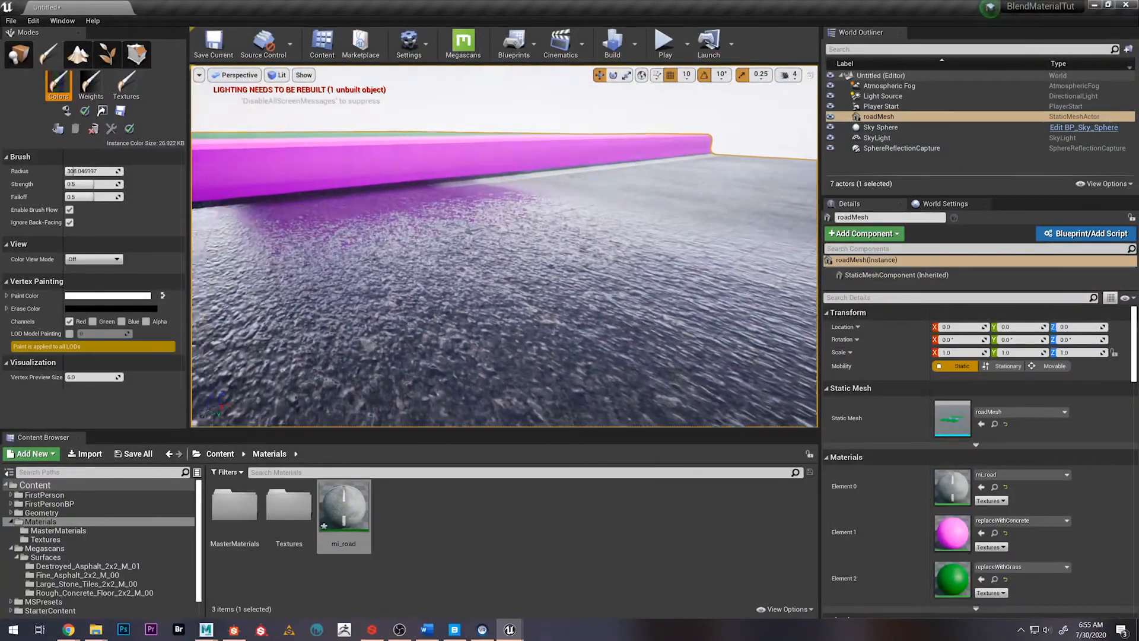
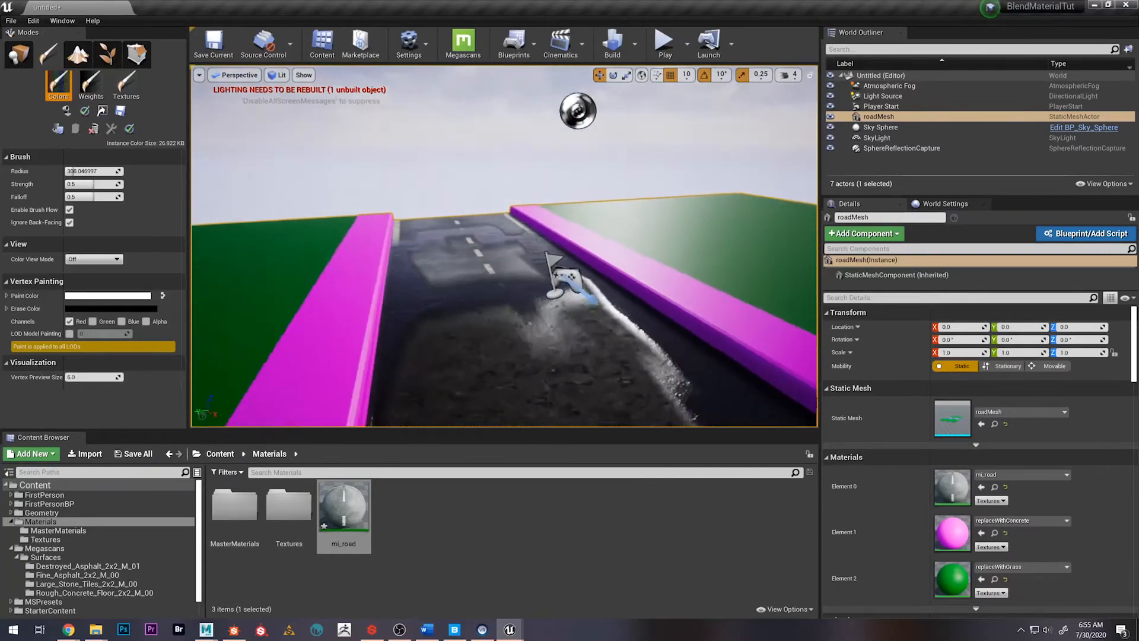
Undo the vertex color paint strokes on the road mesh
{"action": "mouse_move", "coordinate": [504, 246]}
{"action": "right_mouse_down"}
{"action": "mouse_move", "coordinate": [551, 237]}
{"action": "mouse_move", "coordinate": [682, 255]}
{"action": "mouse_move", "coordinate": [694, 231]}
{"action": "mouse_move", "coordinate": [676, 240]}
{"action": "mouse_move", "coordinate": [667, 228]}
{"action": "mouse_move", "coordinate": [682, 273]}
{"action": "mouse_move", "coordinate": [693, 258]}
{"action": "right_mouse_up"}
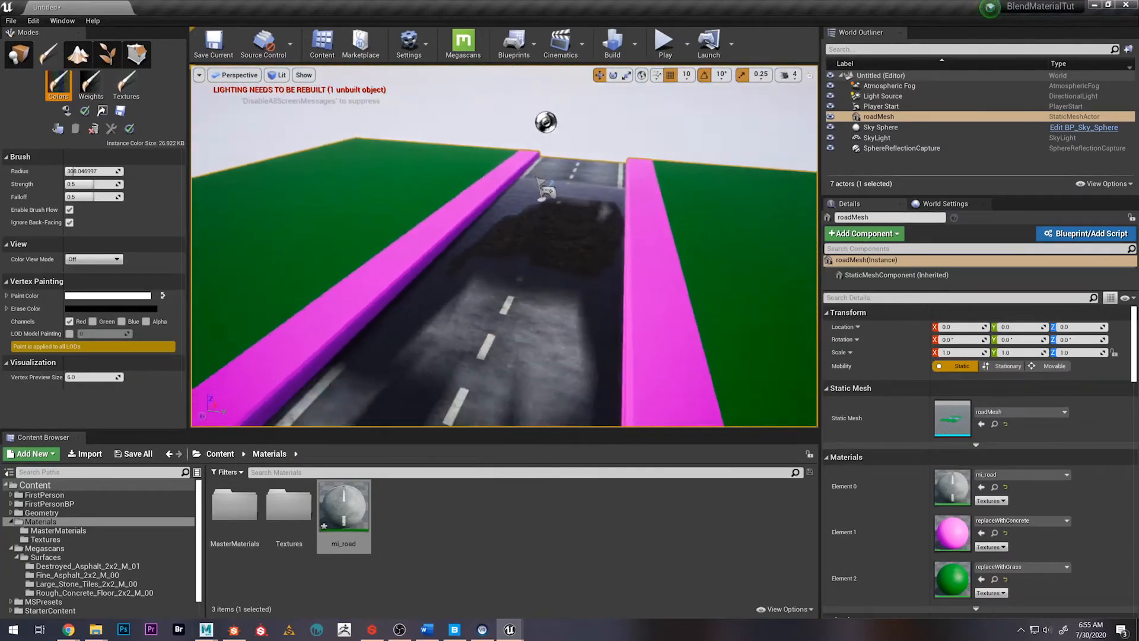
{"action": "mouse_move", "coordinate": [572, 261]}
{"action": "right_mouse_down"}
{"action": "mouse_move", "coordinate": [551, 178]}
{"action": "mouse_move", "coordinate": [563, 178]}
{"action": "right_mouse_up"}
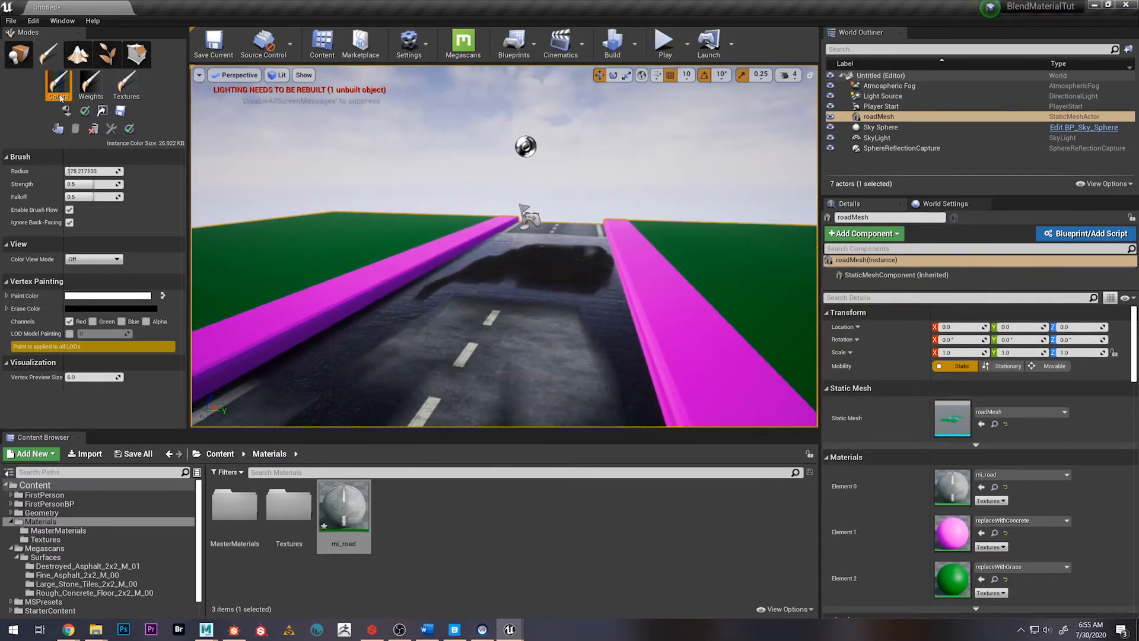
{"action": "left_click", "coordinate": [19, 54]}
{"action": "left_click", "coordinate": [48, 54]}
{"action": "right_click_drag", "start_coordinate": [332, 185], "coordinate": [403, 299]}
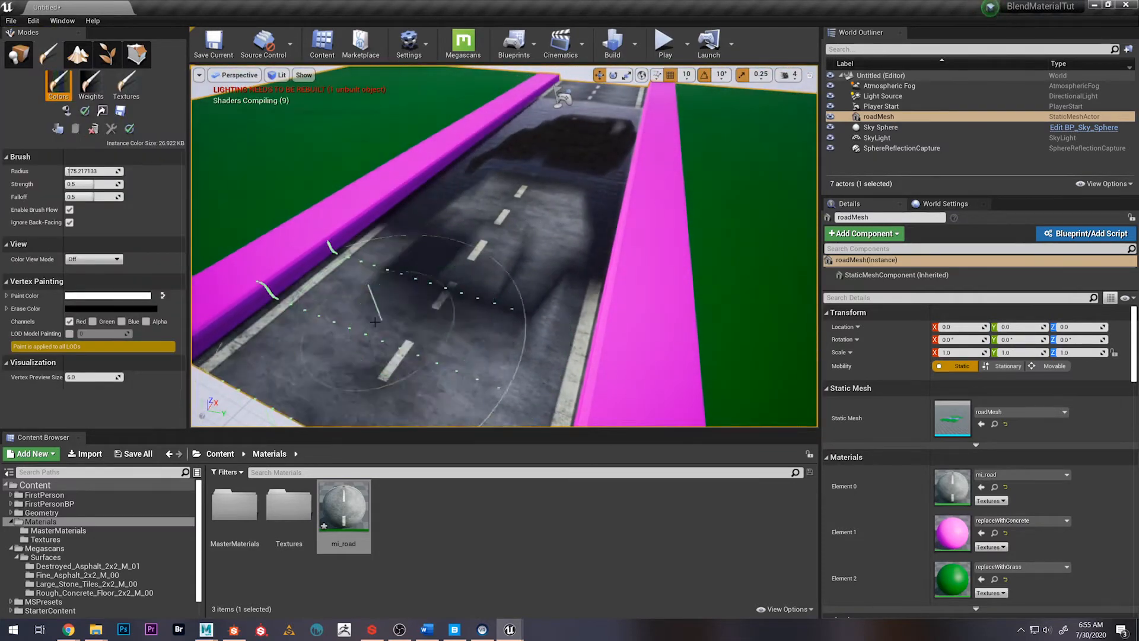
{"action": "key", "text": "ctrl+z"}
{"action": "key", "text": "ctrl+z"}
{"action": "key", "text": "ctrl+z"}
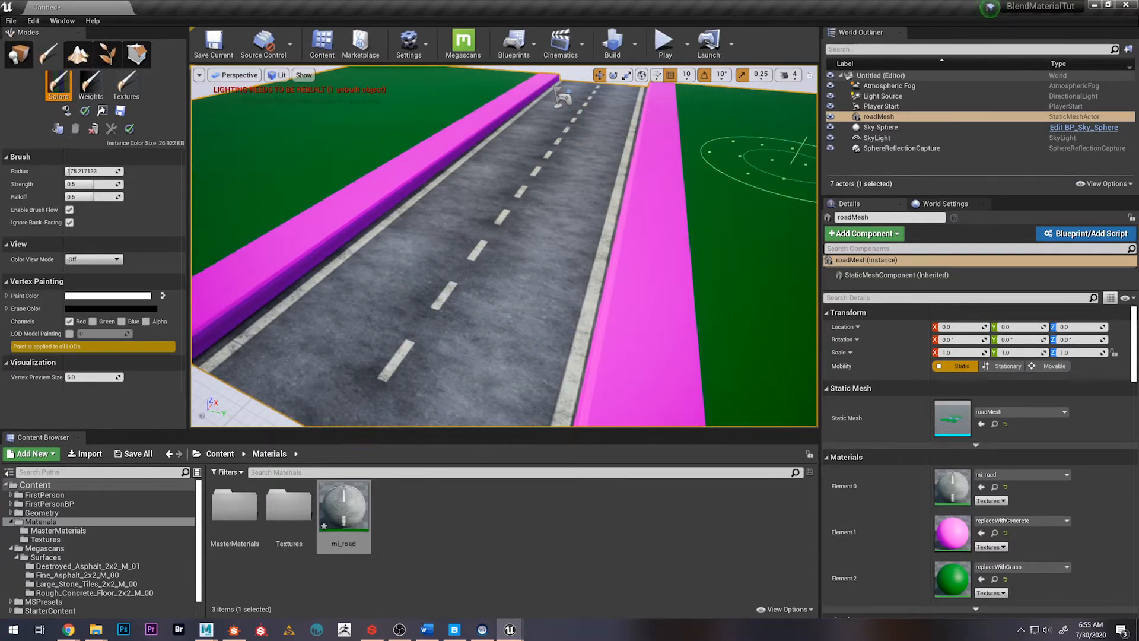
Bring up the m_3wayBlend material graph and locate the final Lerp of the normal map network
{"action": "left_click", "coordinate": [344, 513]}
{"action": "left_click_drag", "start_coordinate": [1138, 159], "coordinate": [569, 30]}
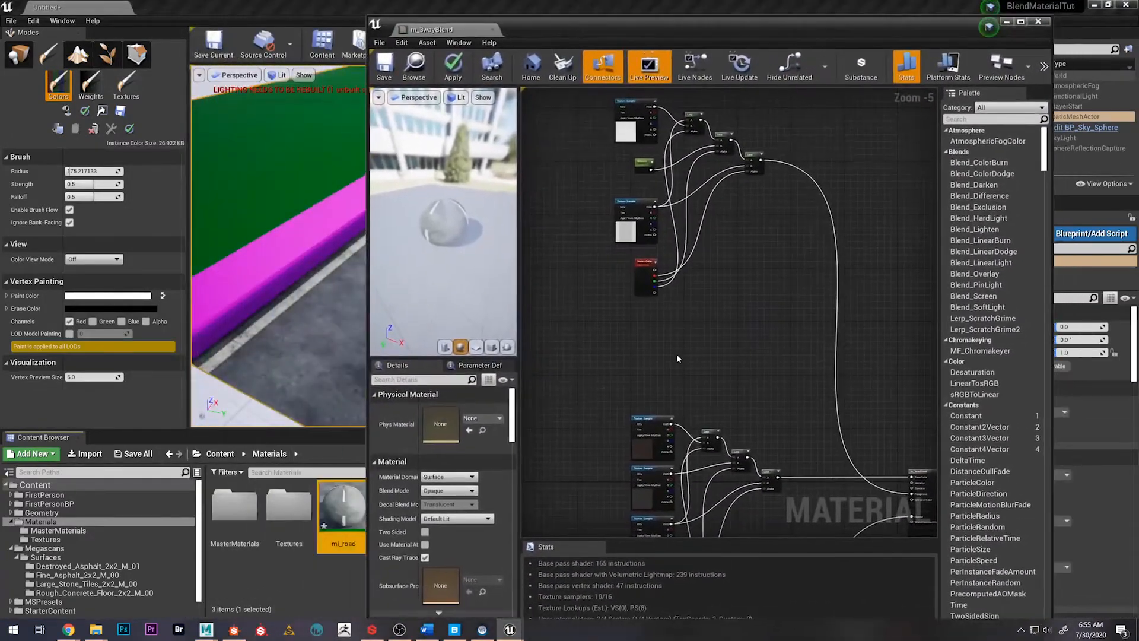
{"action": "scroll", "coordinate": [735, 417], "scroll_direction": "down", "scroll_amount": 2}
{"action": "right_click_drag", "start_coordinate": [730, 393], "coordinate": [729, 176]}
{"action": "right_click_drag", "start_coordinate": [691, 380], "coordinate": [734, 290]}
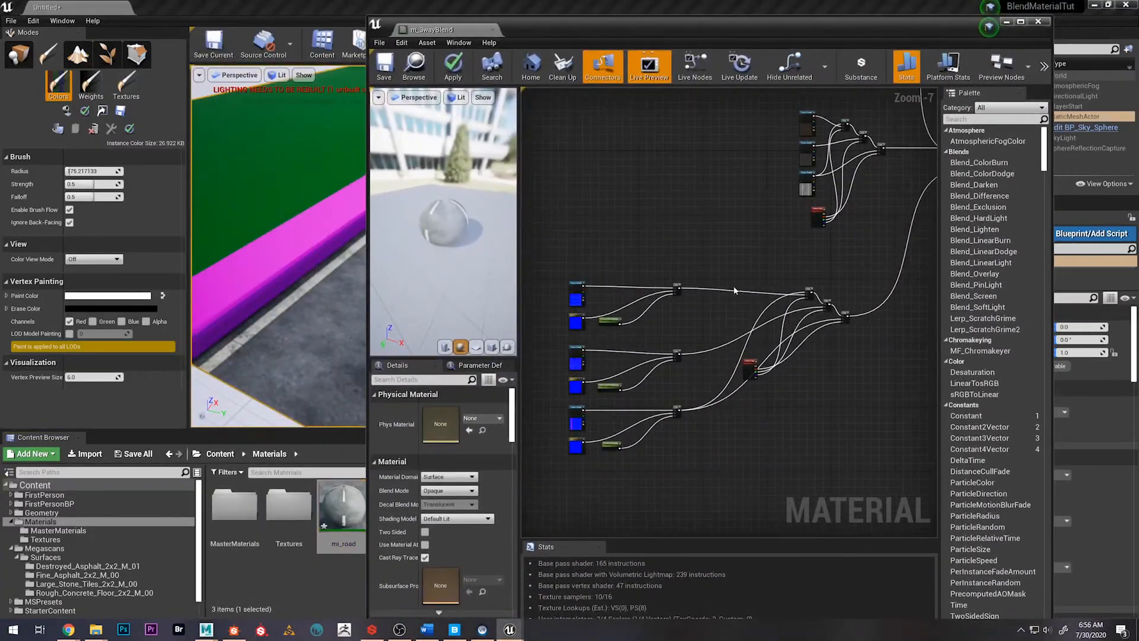
{"action": "left_click_drag", "start_coordinate": [559, 266], "coordinate": [860, 490]}
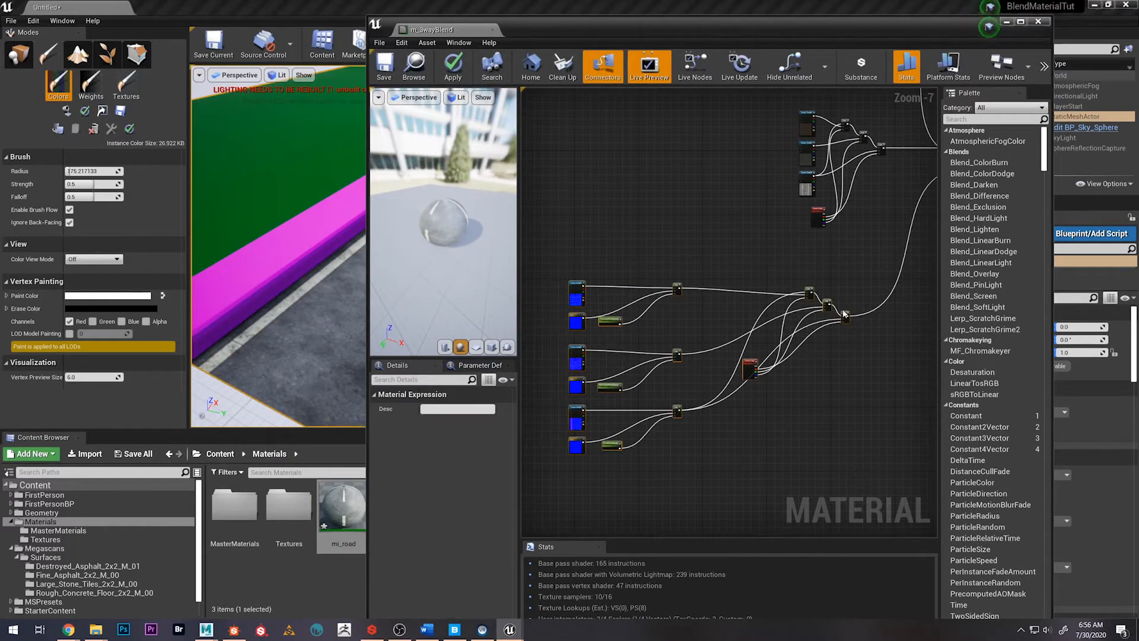
{"action": "left_click_drag", "start_coordinate": [845, 313], "coordinate": [777, 321]}
{"action": "right_click_drag", "start_coordinate": [873, 362], "coordinate": [776, 360]}
{"action": "left_click", "coordinate": [767, 332]}
{"action": "scroll", "coordinate": [771, 331], "scroll_direction": "up", "scroll_amount": 4}
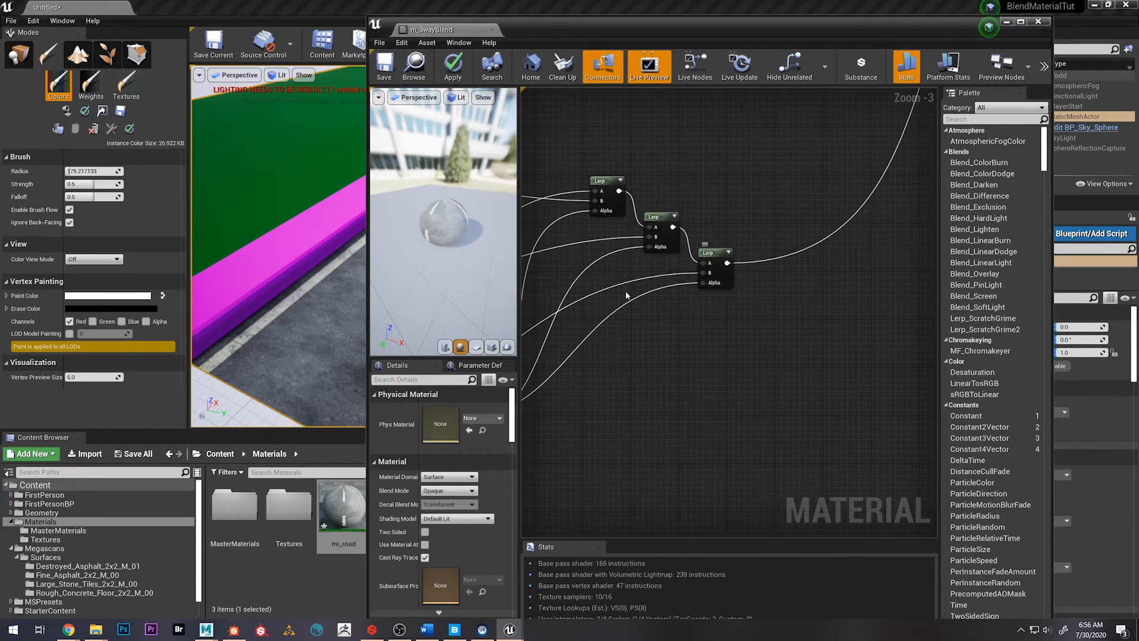
{"action": "right_click_drag", "start_coordinate": [758, 321], "coordinate": [717, 320]}
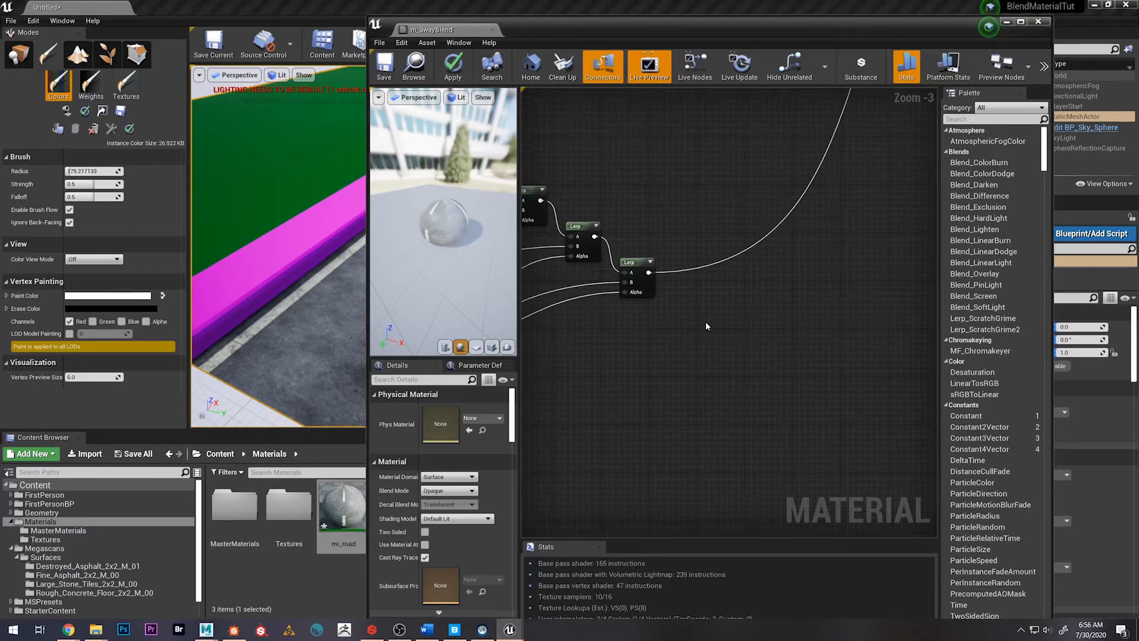
{"action": "right_click", "coordinate": [713, 316]}
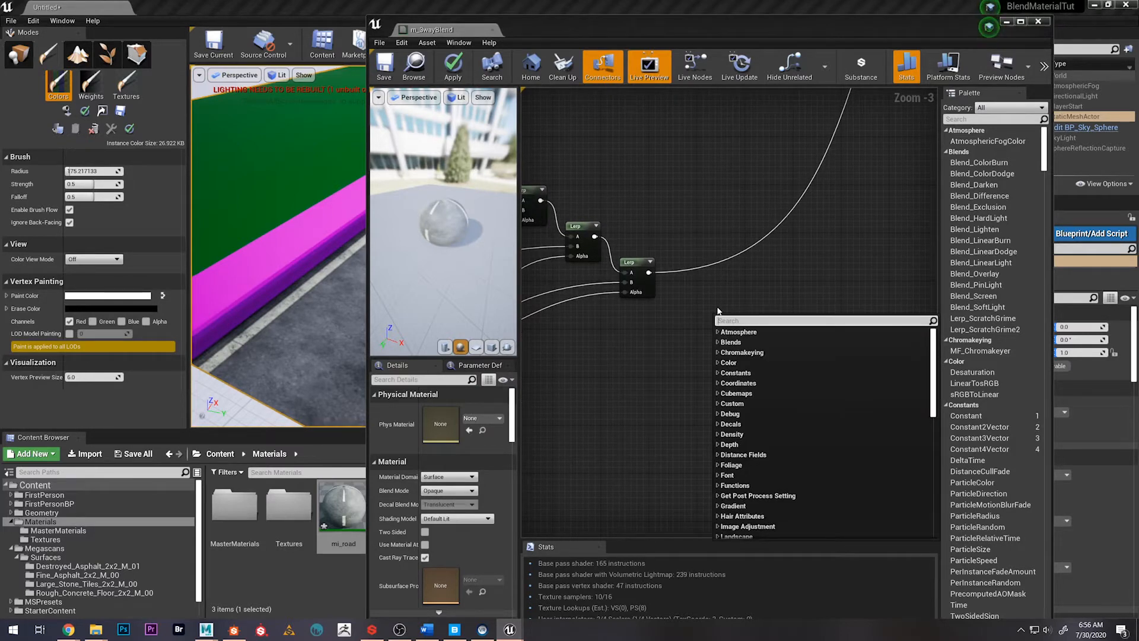
{"action": "type", "text": "mask"}
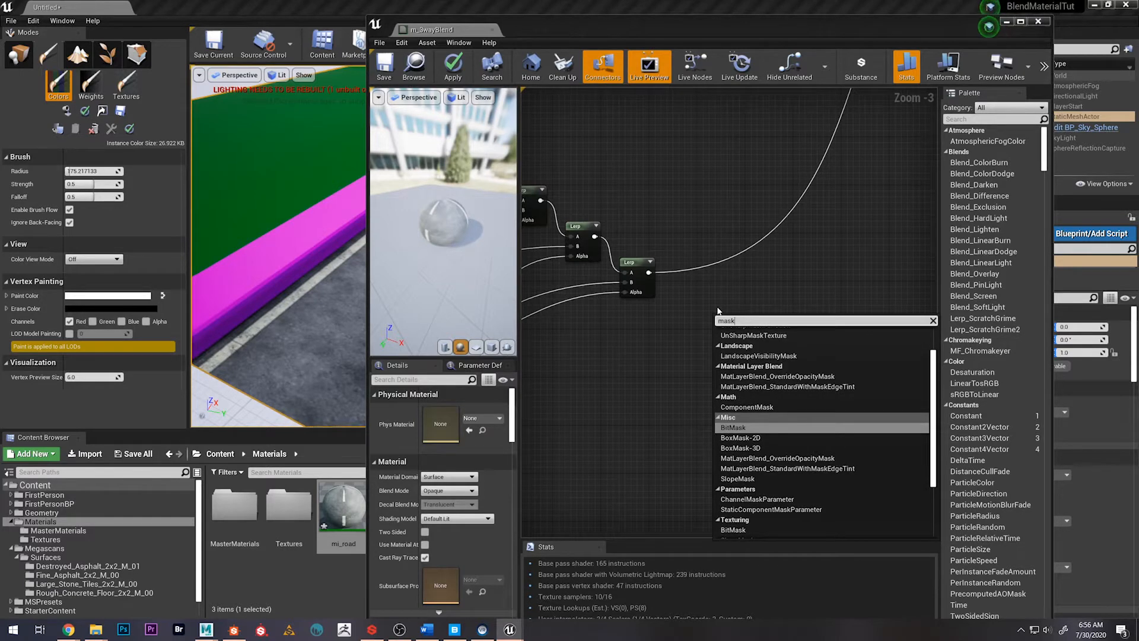
{"action": "key", "text": "Return"}
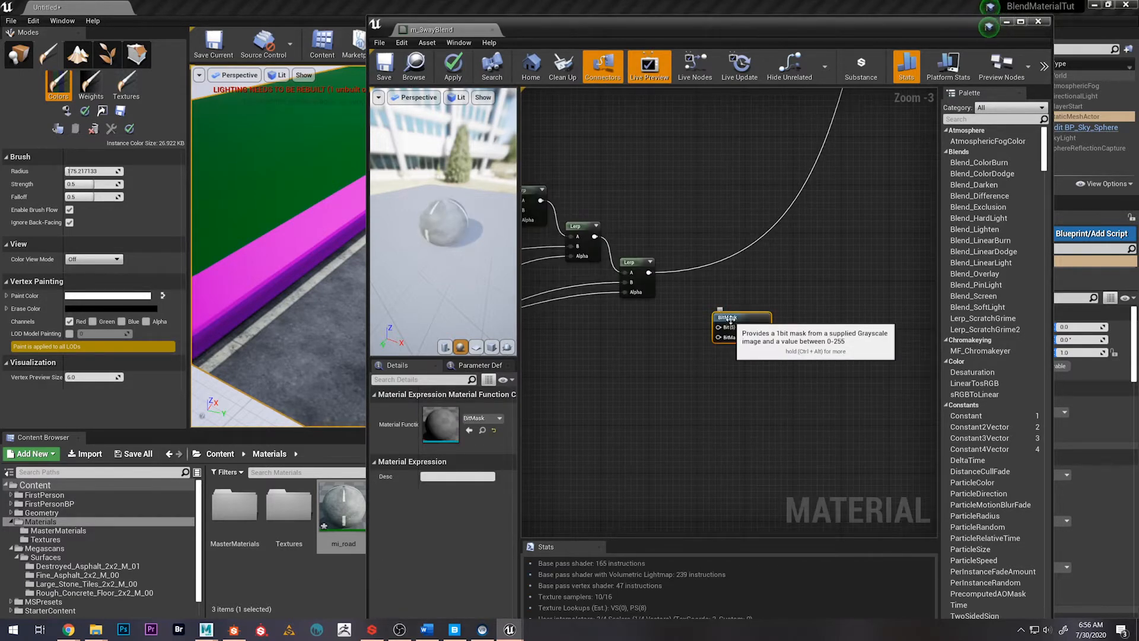
{"action": "key", "text": "Delete"}
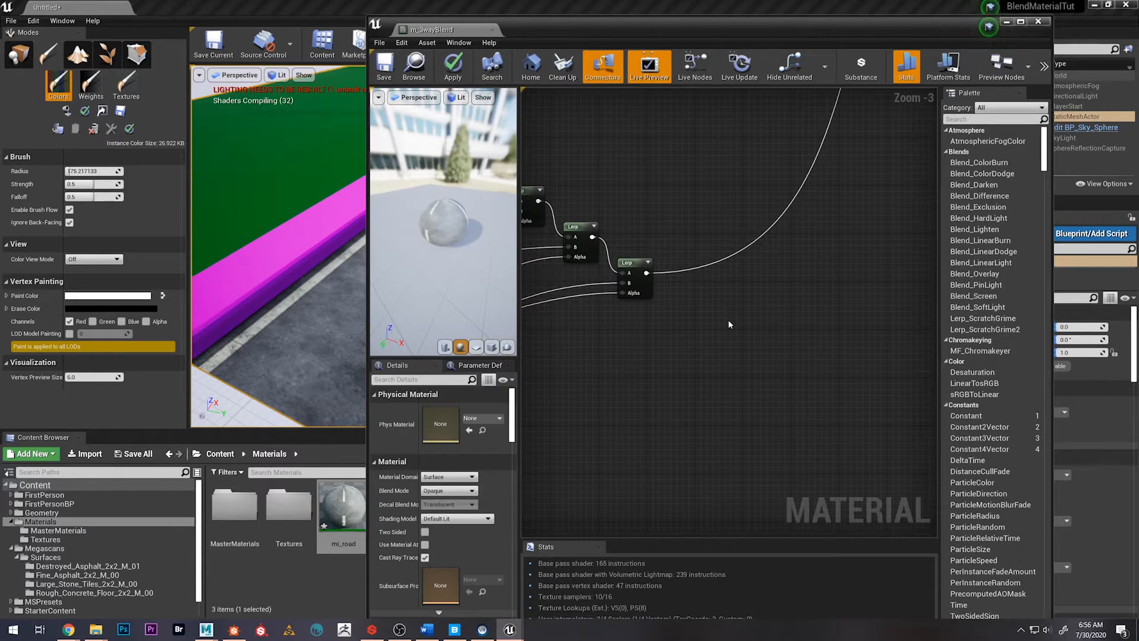
{"action": "right_click", "coordinate": [727, 319]}
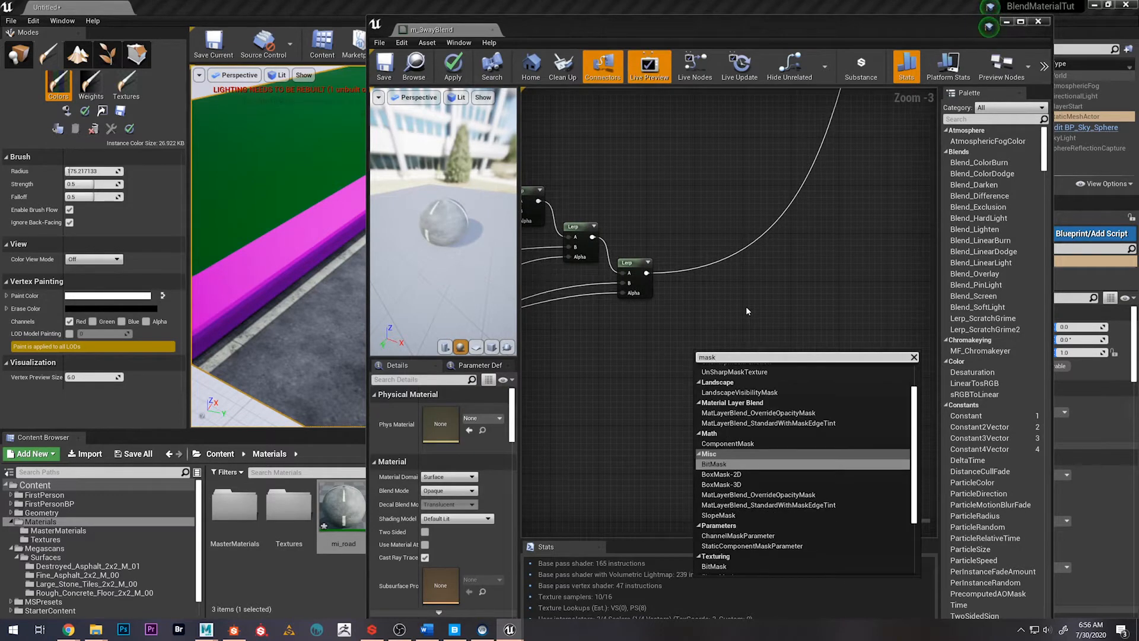
{"action": "scroll", "coordinate": [744, 463], "scroll_direction": "up", "scroll_amount": 2}
{"action": "scroll", "coordinate": [745, 466], "scroll_direction": "down", "scroll_amount": 5}
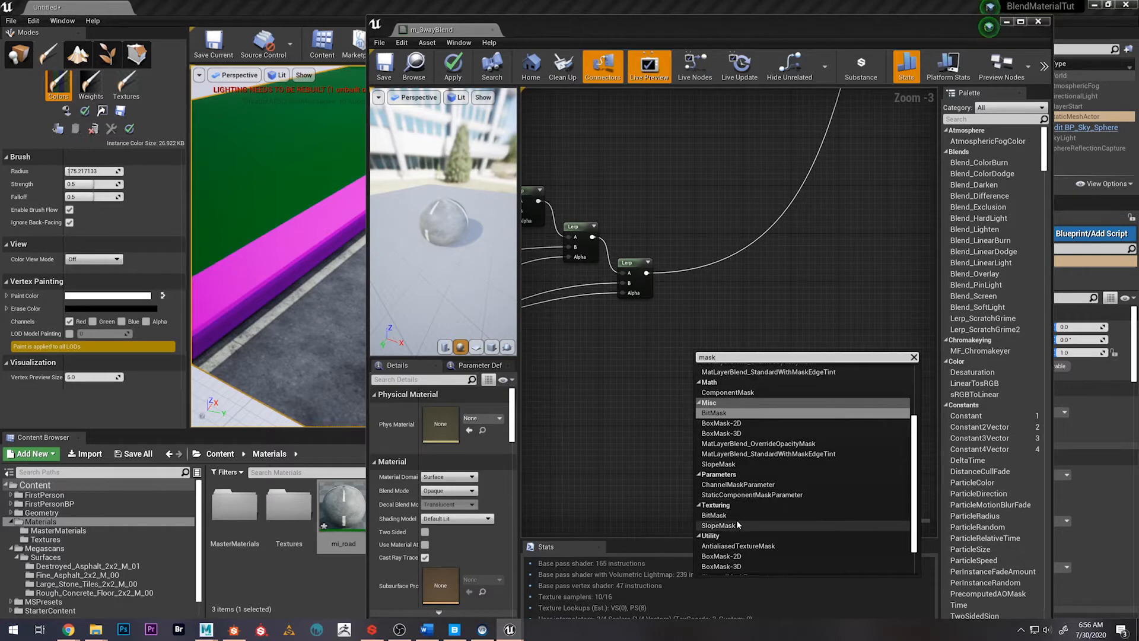
{"action": "left_click", "coordinate": [740, 525]}
{"action": "key", "text": "Delete"}
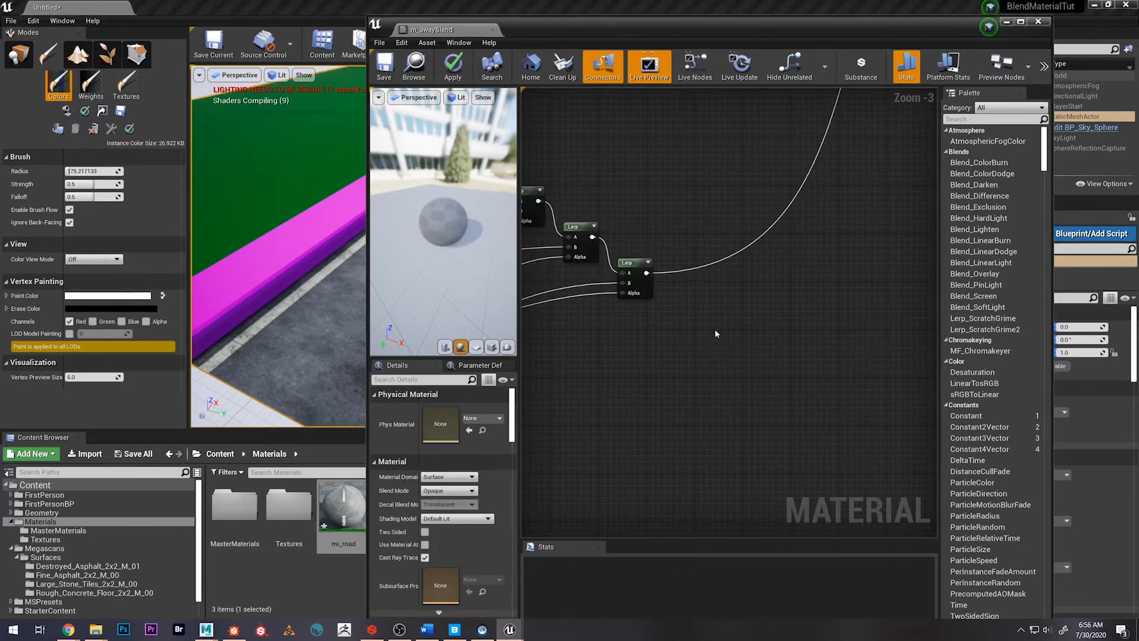
{"action": "right_click", "coordinate": [717, 333]}
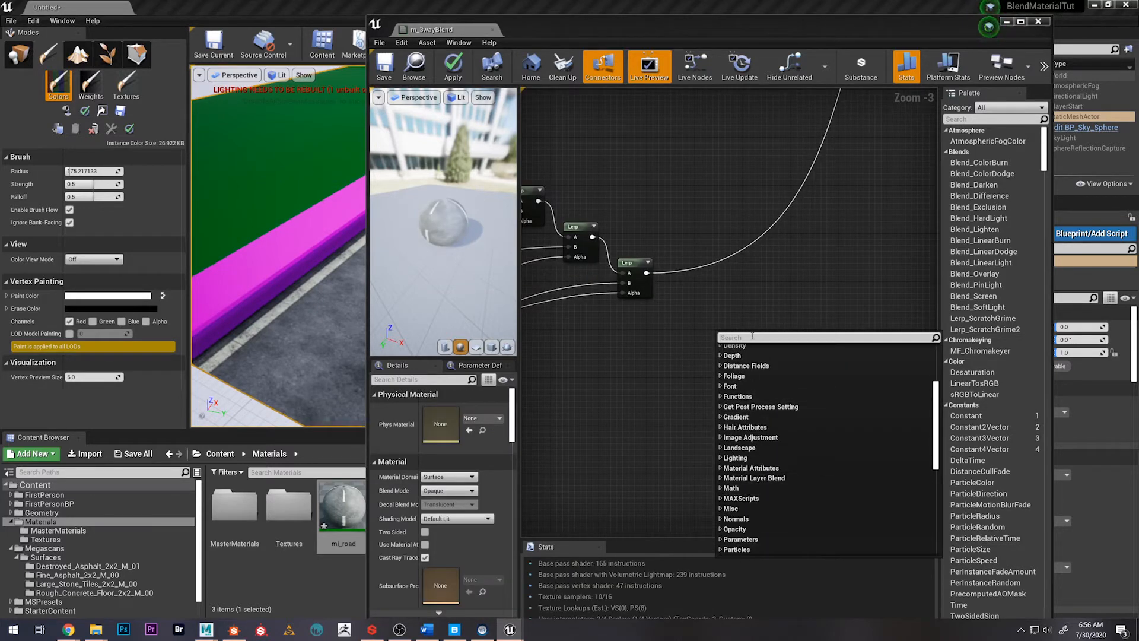
{"action": "type", "text": "mask"}
{"action": "key", "text": "Down"}
{"action": "key", "text": "Down"}
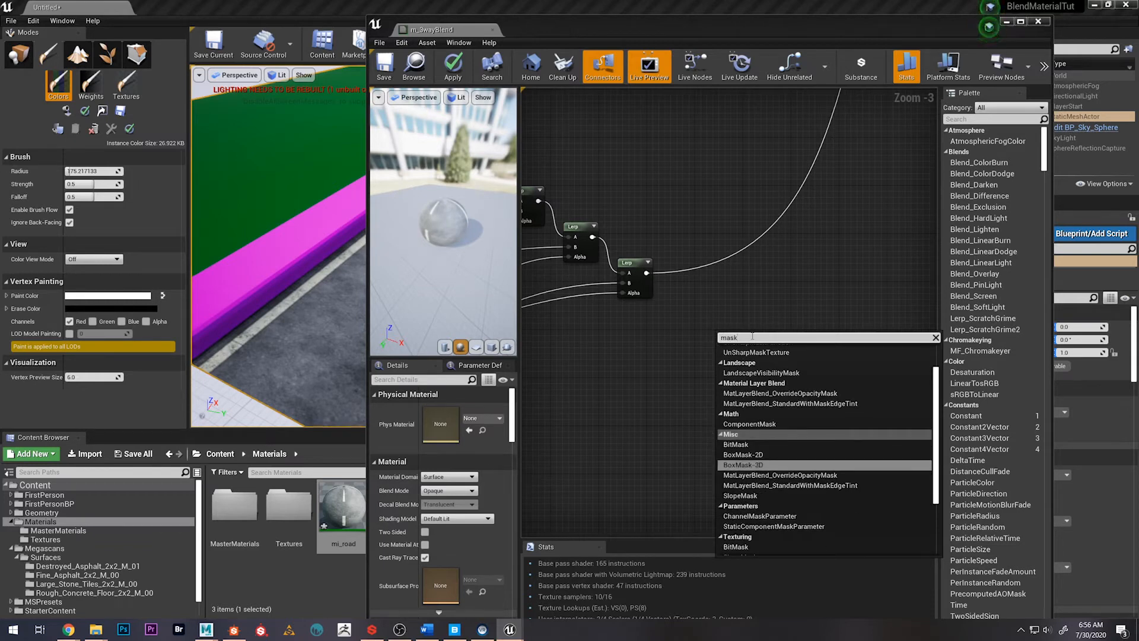
{"action": "key", "text": "Up"}
{"action": "key", "text": "Up"}
{"action": "key", "text": "Up"}
{"action": "key", "text": "Up"}
{"action": "key", "text": "Up"}
{"action": "key", "text": "Up"}
{"action": "key", "text": "Up"}
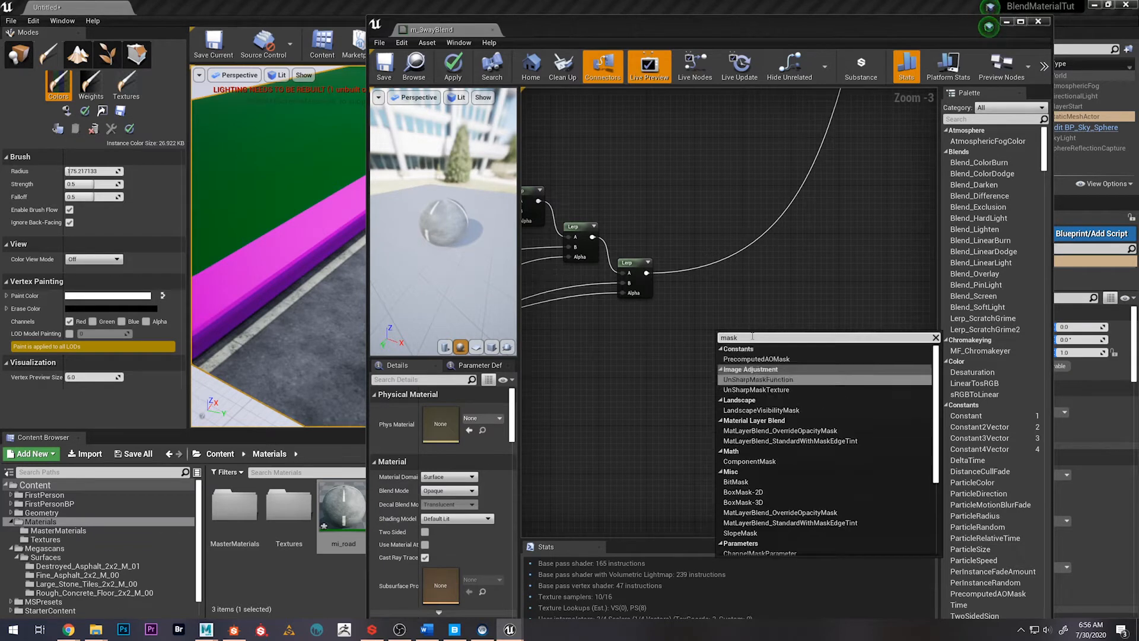
{"action": "key", "text": "Return"}
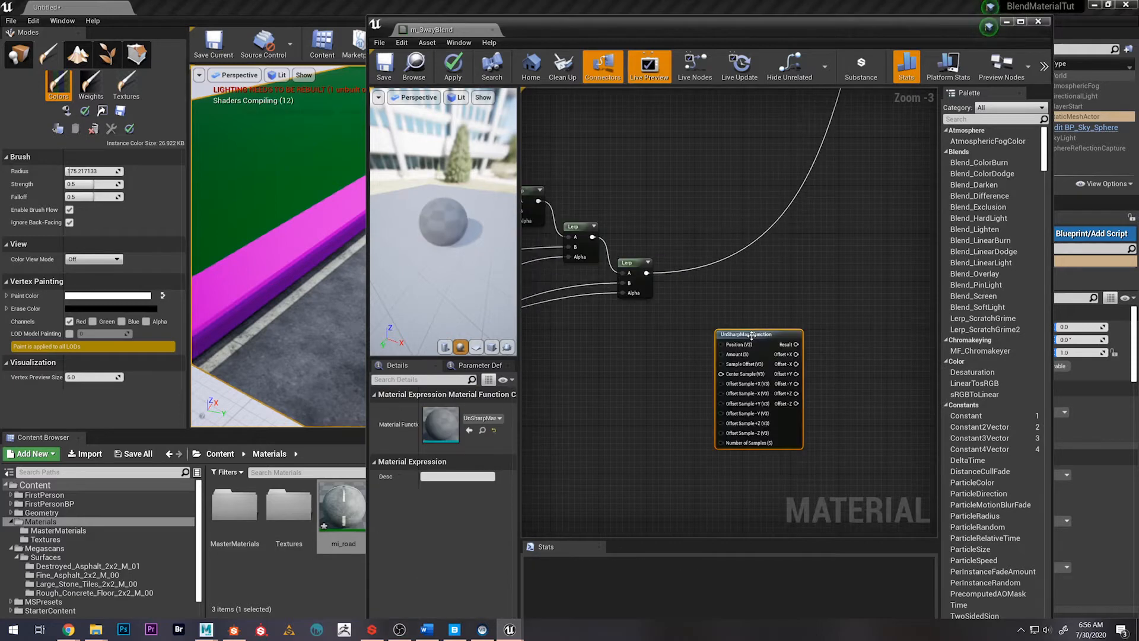
{"action": "right_click", "coordinate": [752, 340]}
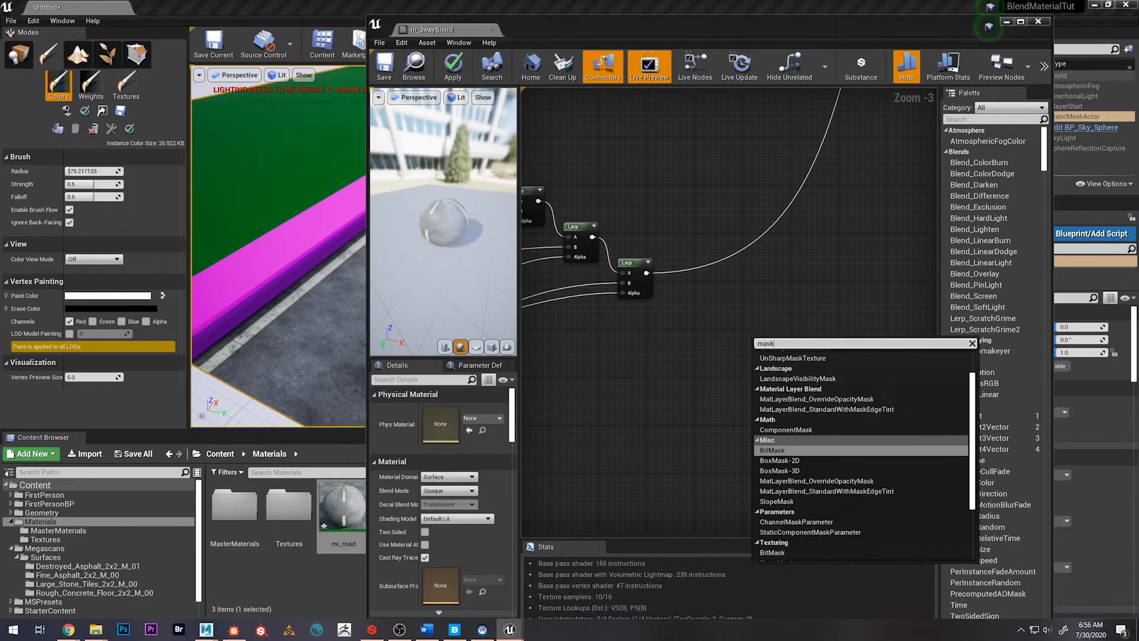
{"action": "left_click", "coordinate": [779, 429]}
{"action": "mouse_move", "coordinate": [769, 344]}
{"action": "left_mouse_down"}
{"action": "mouse_move", "coordinate": [728, 317]}
{"action": "mouse_move", "coordinate": [750, 331]}
{"action": "left_mouse_up"}
{"action": "key", "text": "Delete"}
{"action": "right_click", "coordinate": [747, 326]}
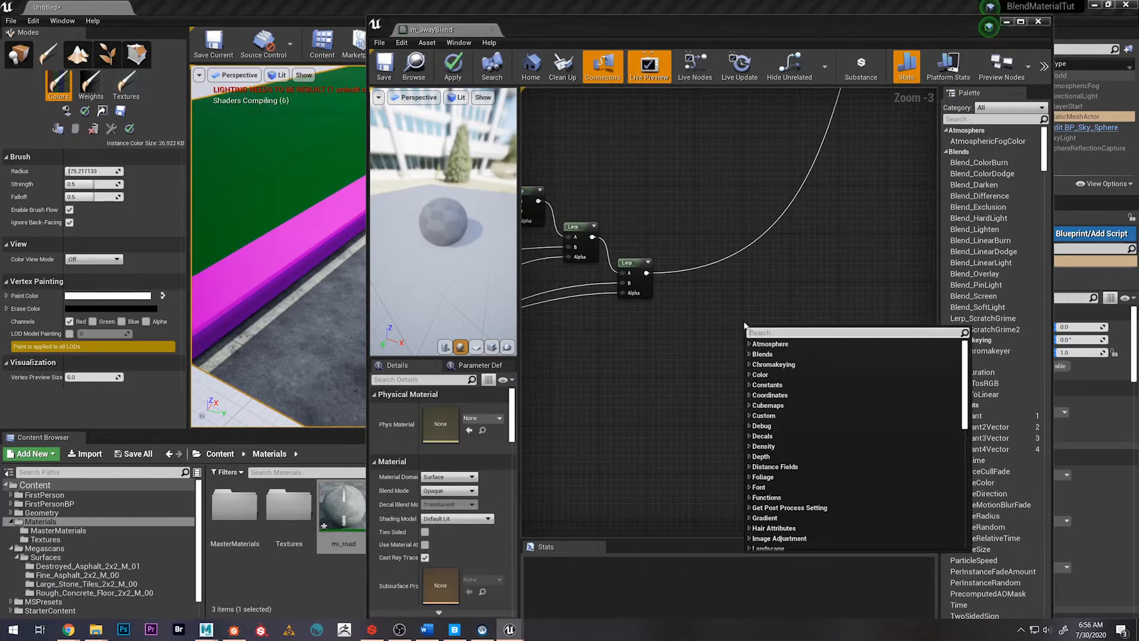
{"action": "left_click", "coordinate": [731, 307]}
Add a ComponentMask for the R and G channels and feed the final normal Lerp's output into it
{"action": "right_click", "coordinate": [731, 329]}
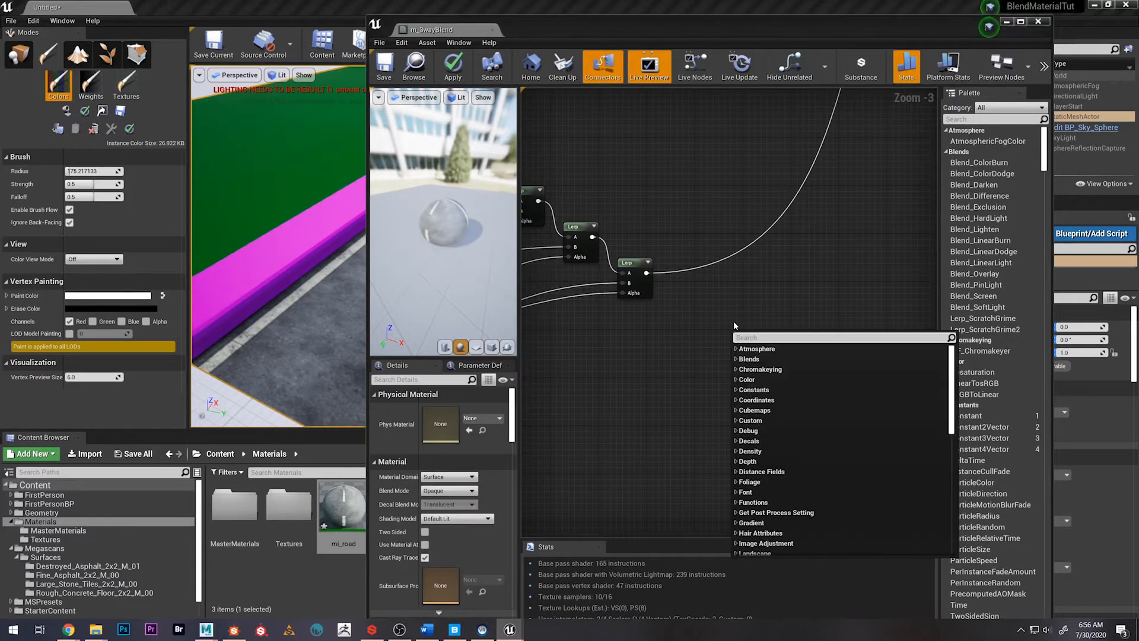
{"action": "type", "text": "mask"}
{"action": "key", "text": "Up"}
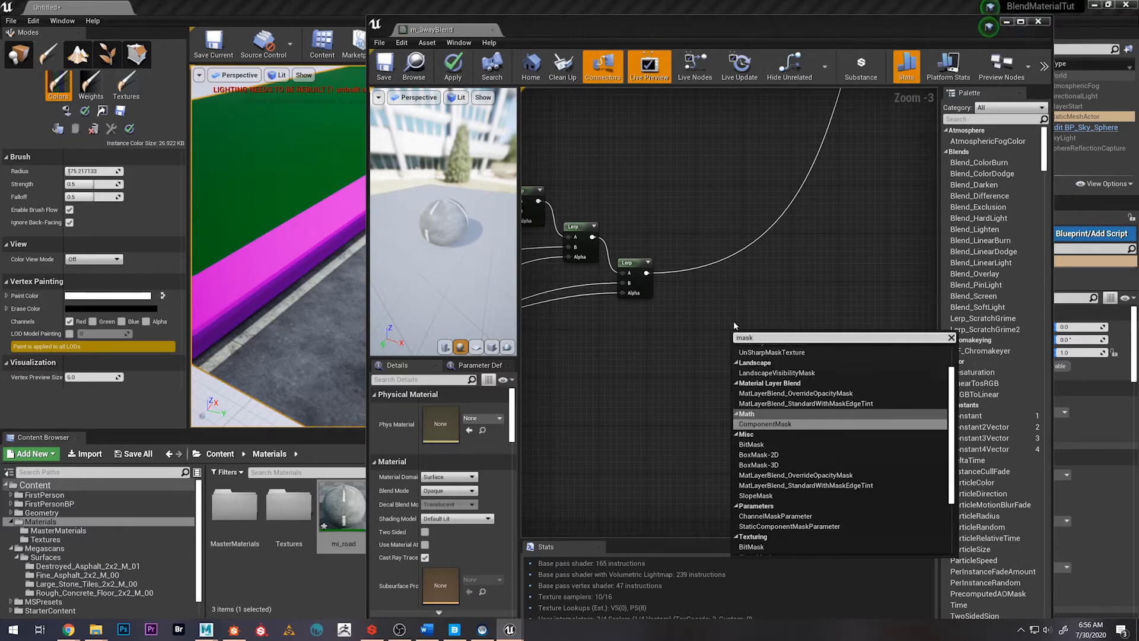
{"action": "key", "text": "Return"}
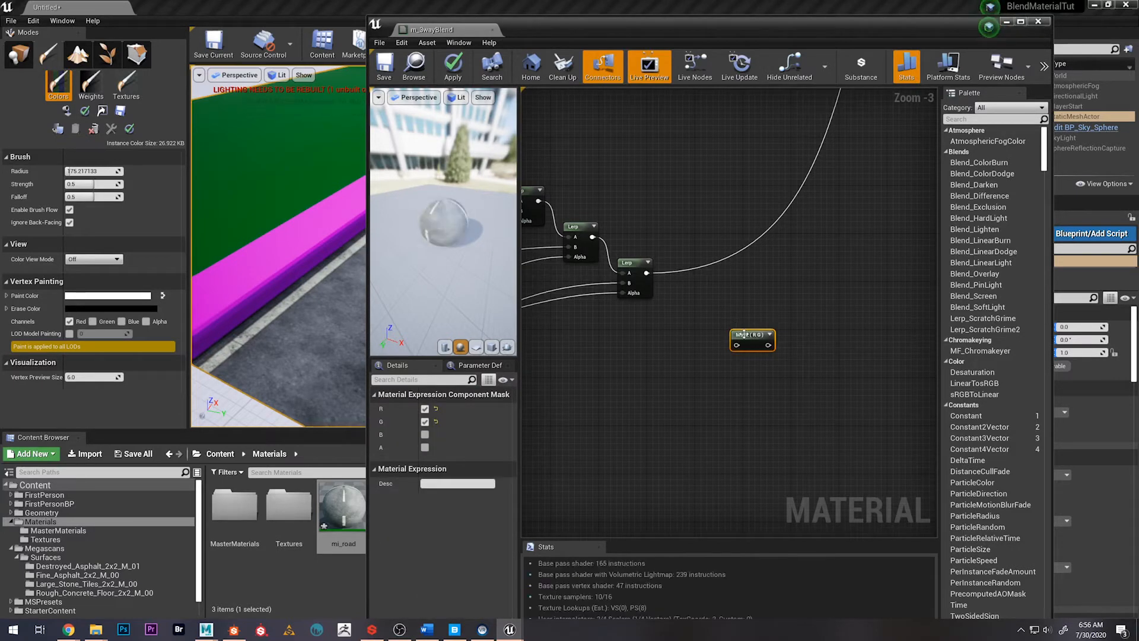
{"action": "left_click_drag", "start_coordinate": [756, 314], "coordinate": [756, 319]}
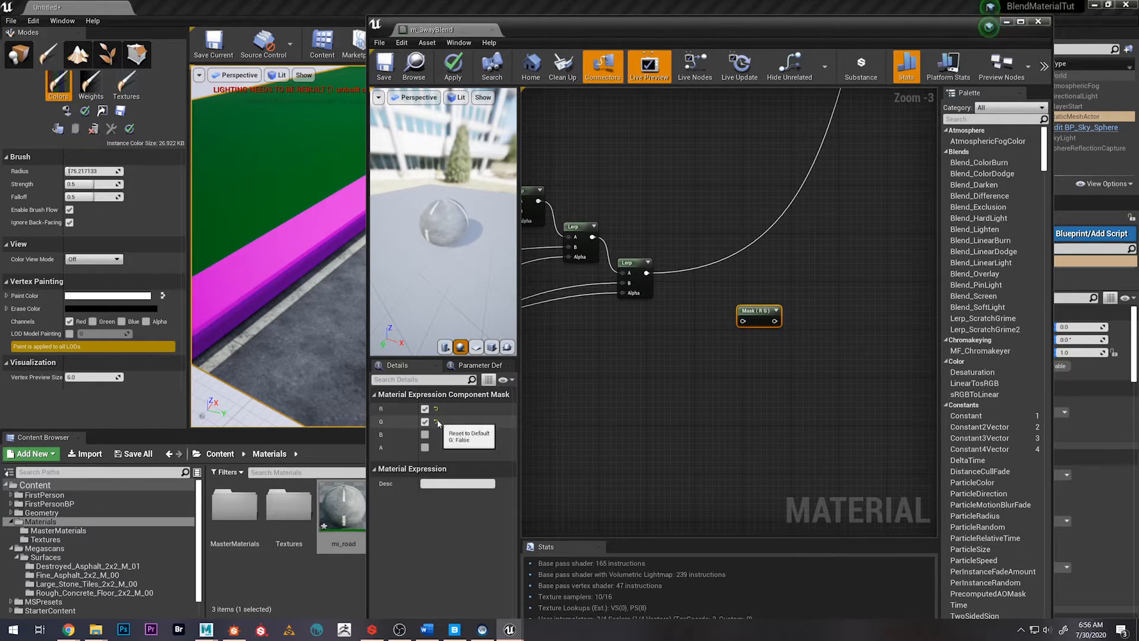
{"action": "right_click_drag", "start_coordinate": [702, 406], "coordinate": [695, 425]}
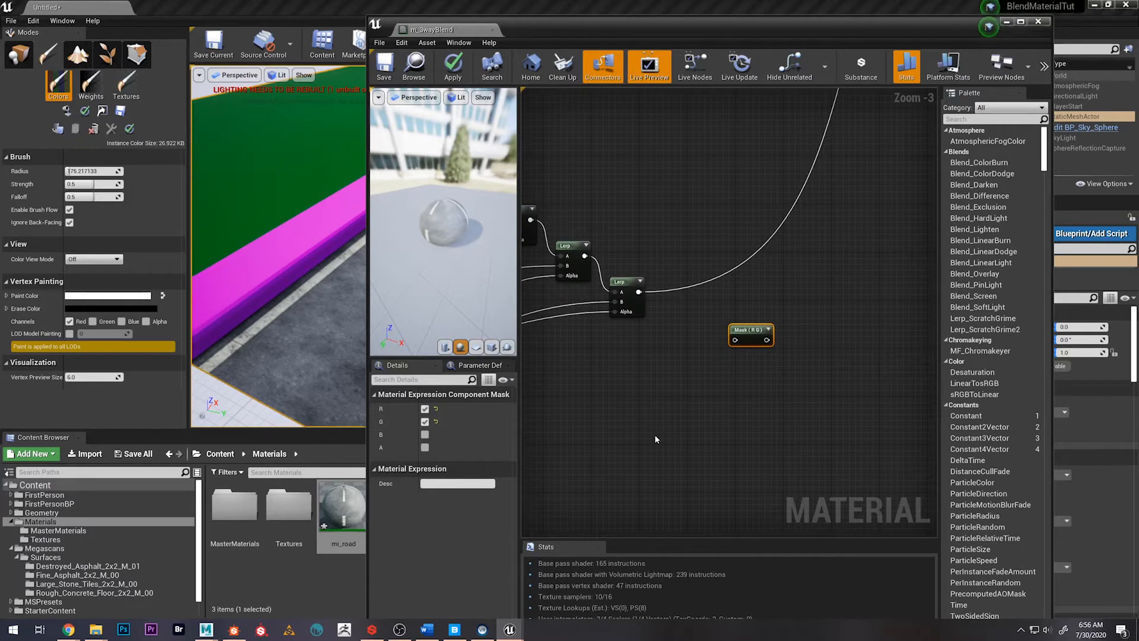
{"action": "right_click_drag", "start_coordinate": [654, 434], "coordinate": [642, 431]}
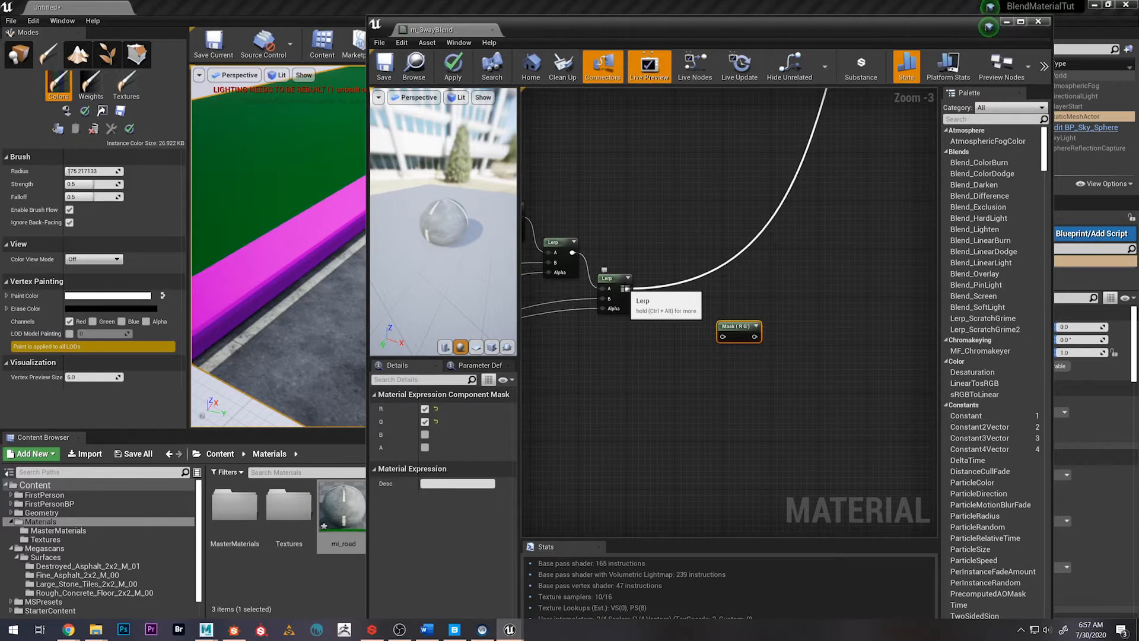
{"action": "left_click_drag", "start_coordinate": [625, 289], "coordinate": [716, 314]}
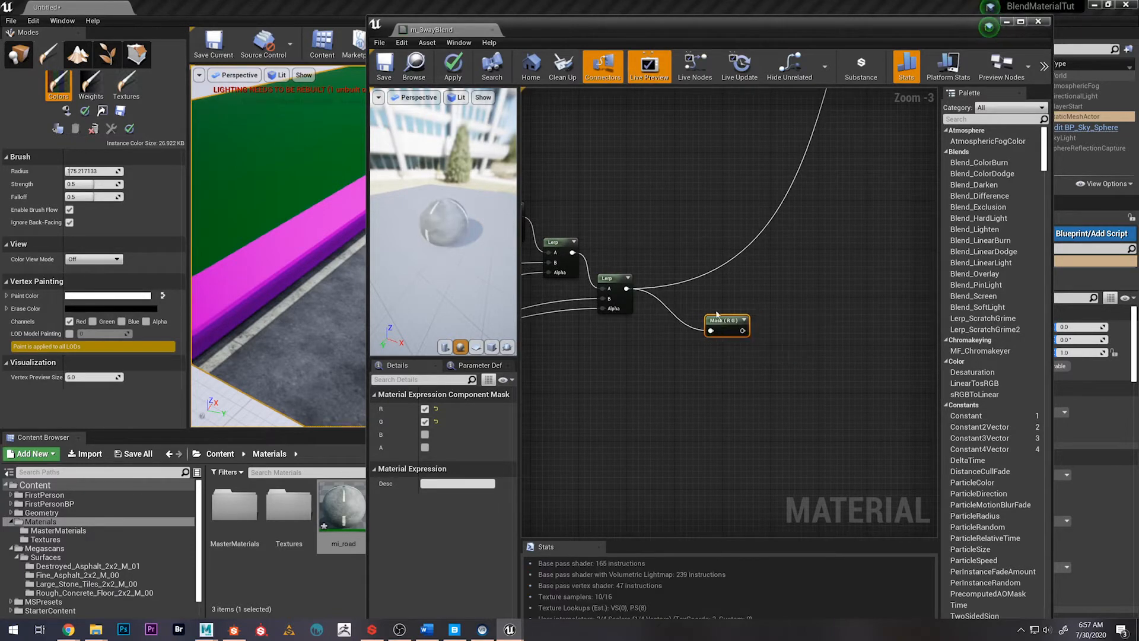
Add a Multiply node with the R G mask as input A and a new Constant as input B
{"action": "right_click_drag", "start_coordinate": [740, 357], "coordinate": [715, 355]}
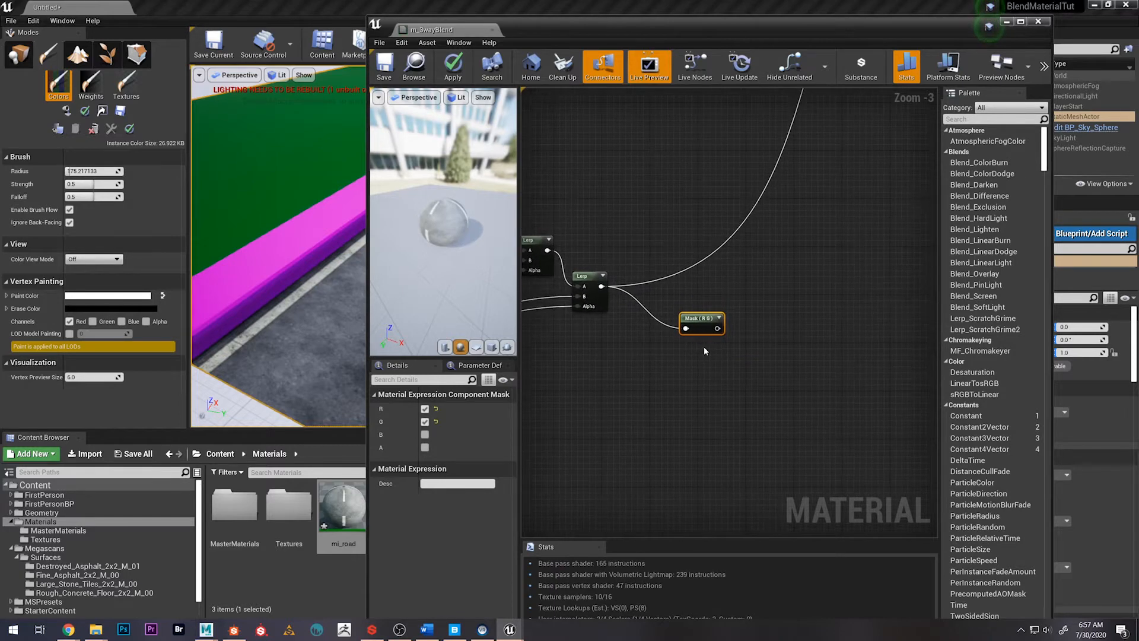
{"action": "right_click", "coordinate": [757, 349]}
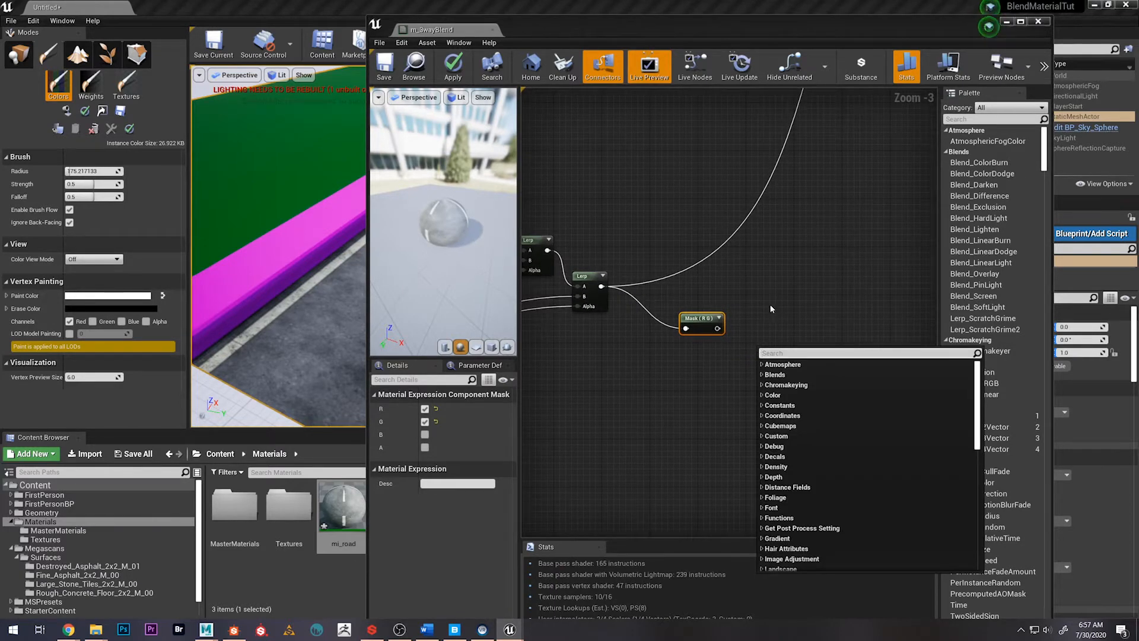
{"action": "left_click", "coordinate": [748, 349]}
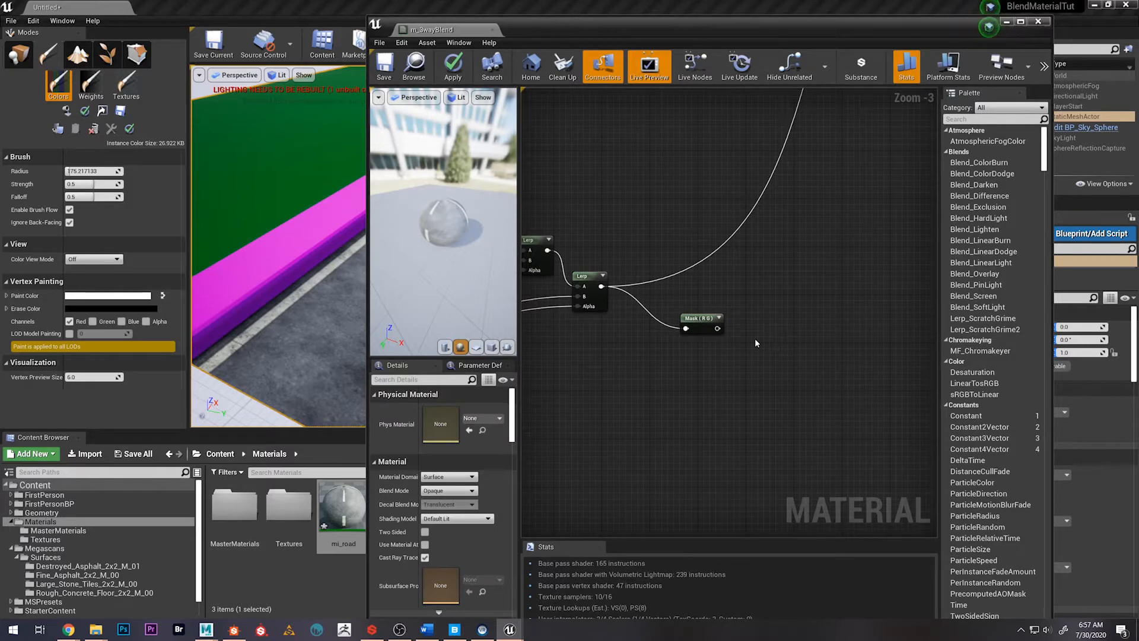
{"action": "left_click", "coordinate": [757, 344]}
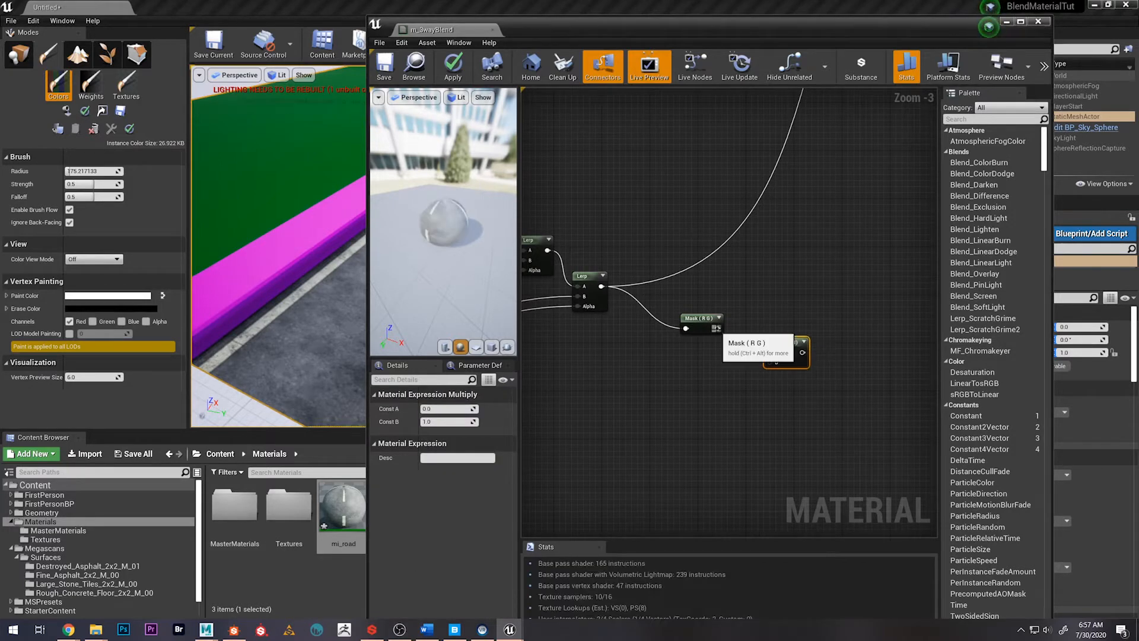
{"action": "left_click_drag", "start_coordinate": [716, 328], "coordinate": [674, 384]}
{"action": "type", "text": "cons"}
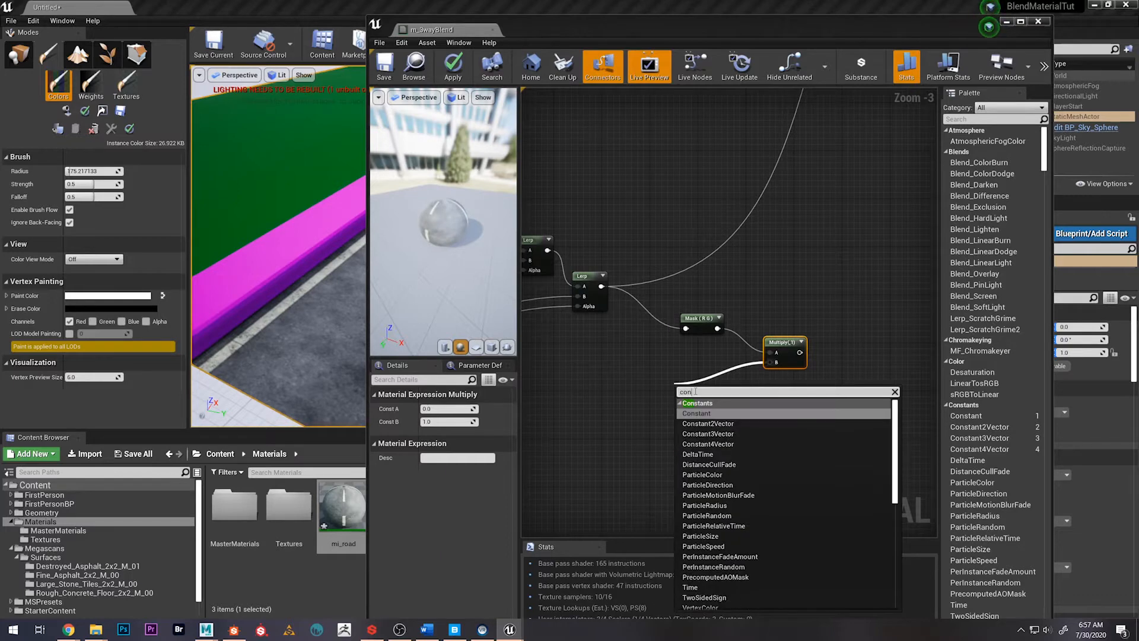
{"action": "key", "text": "Return"}
{"action": "left_click_drag", "start_coordinate": [684, 388], "coordinate": [701, 389]}
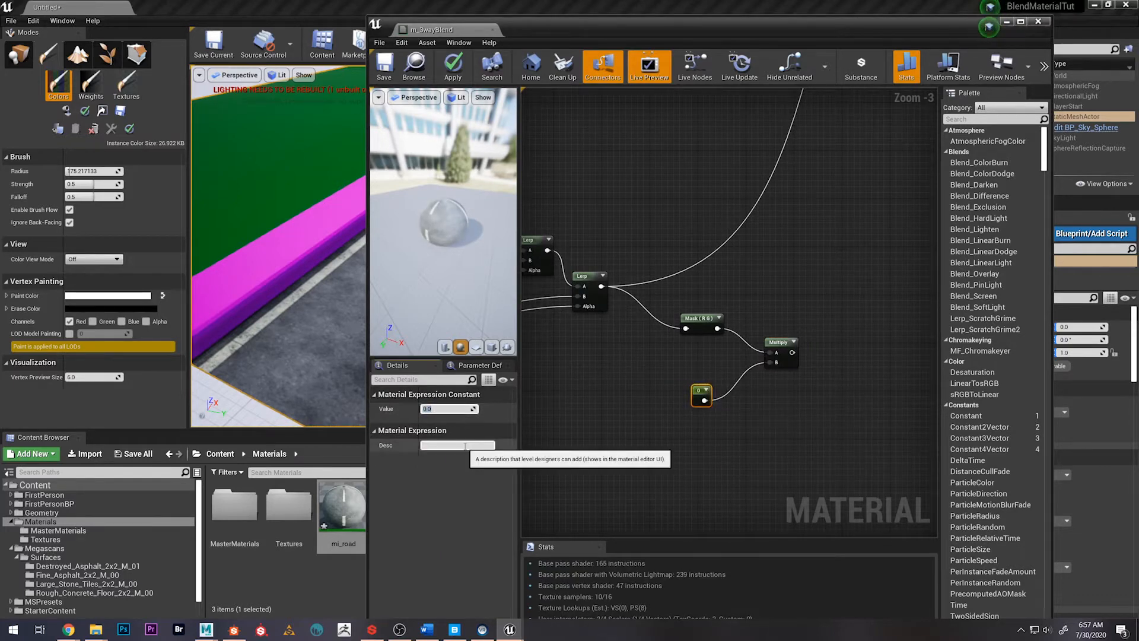
Set the new Constant to 1 and convert it to a scalar parameter named NormalIntensity
{"action": "key", "text": "Return"}
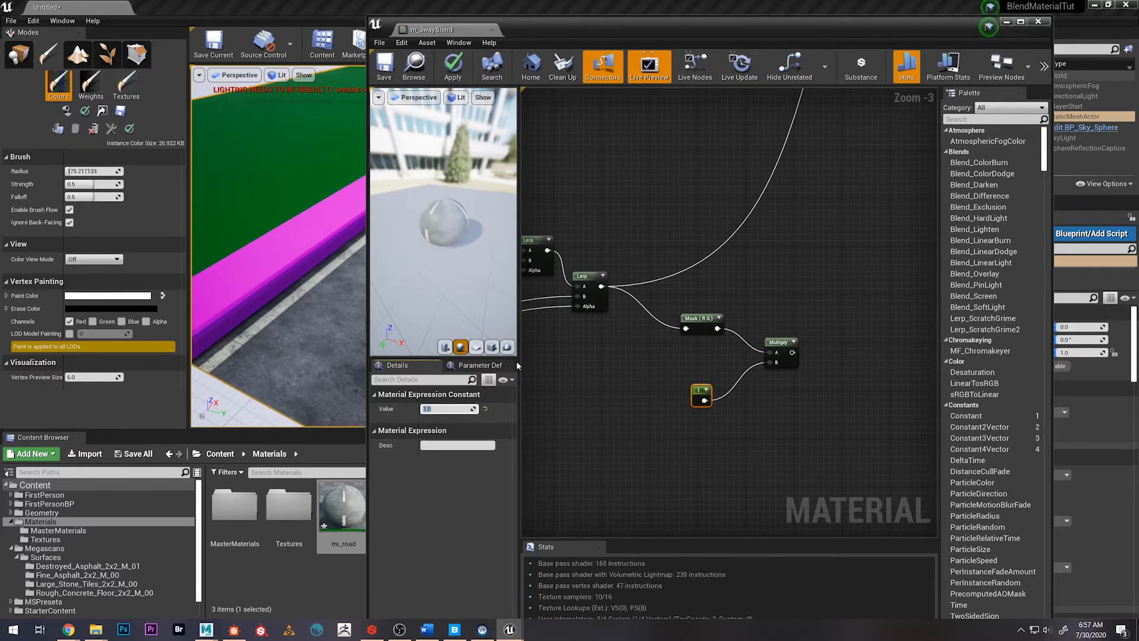
{"action": "right_click", "coordinate": [698, 392]}
{"action": "left_click", "coordinate": [732, 398]}
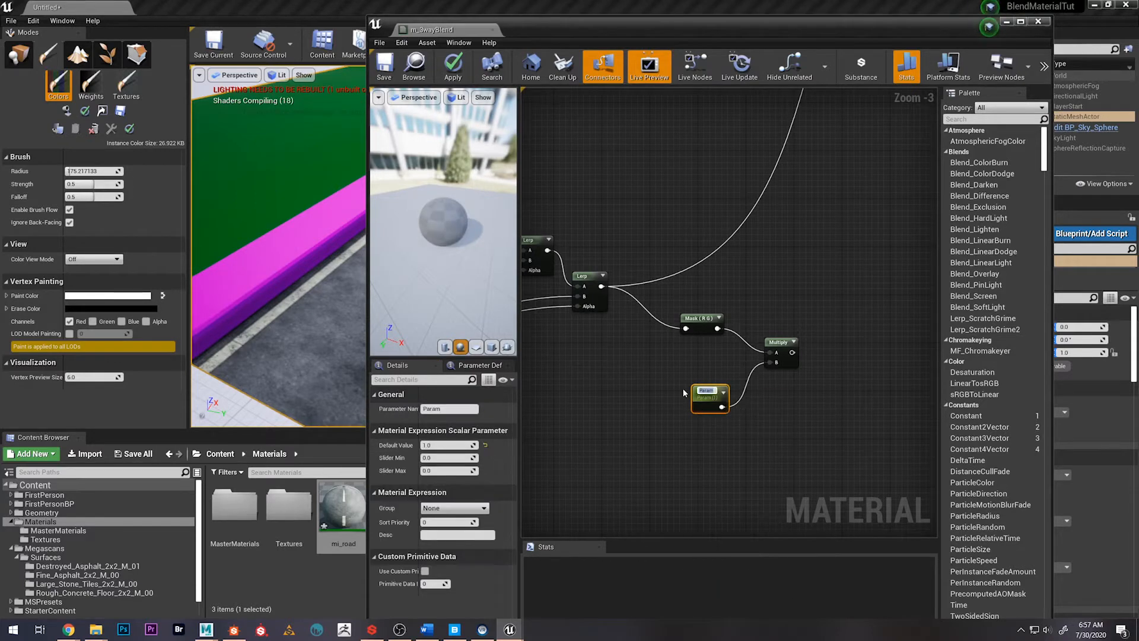
{"action": "type", "text": "Normal"}
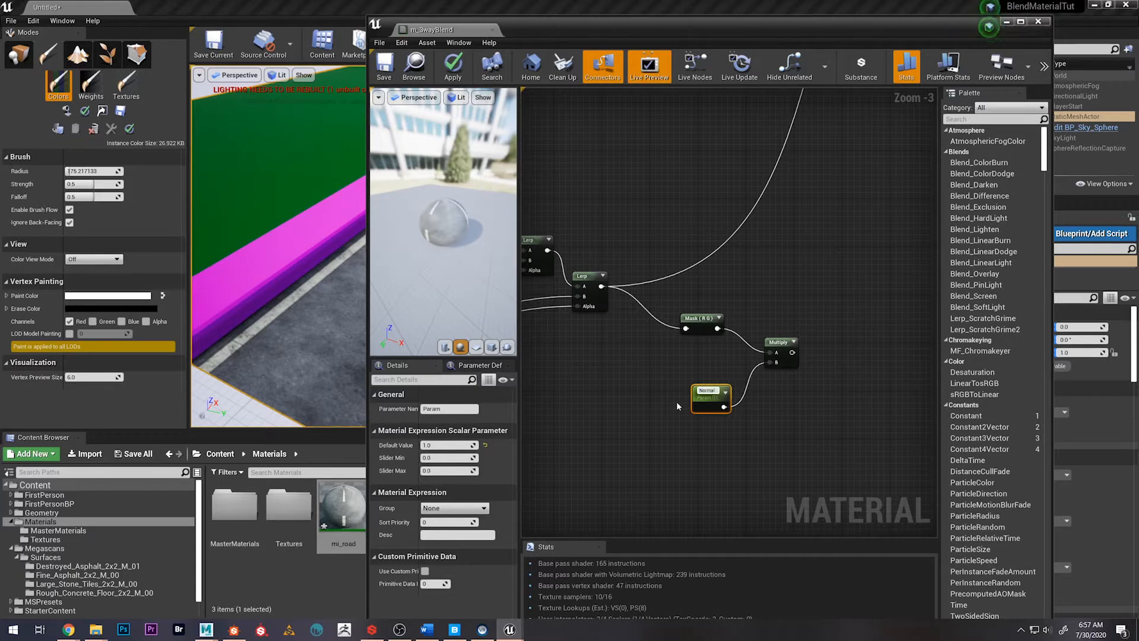
{"action": "type", "text": "Intensity"}
{"action": "key", "text": "Return"}
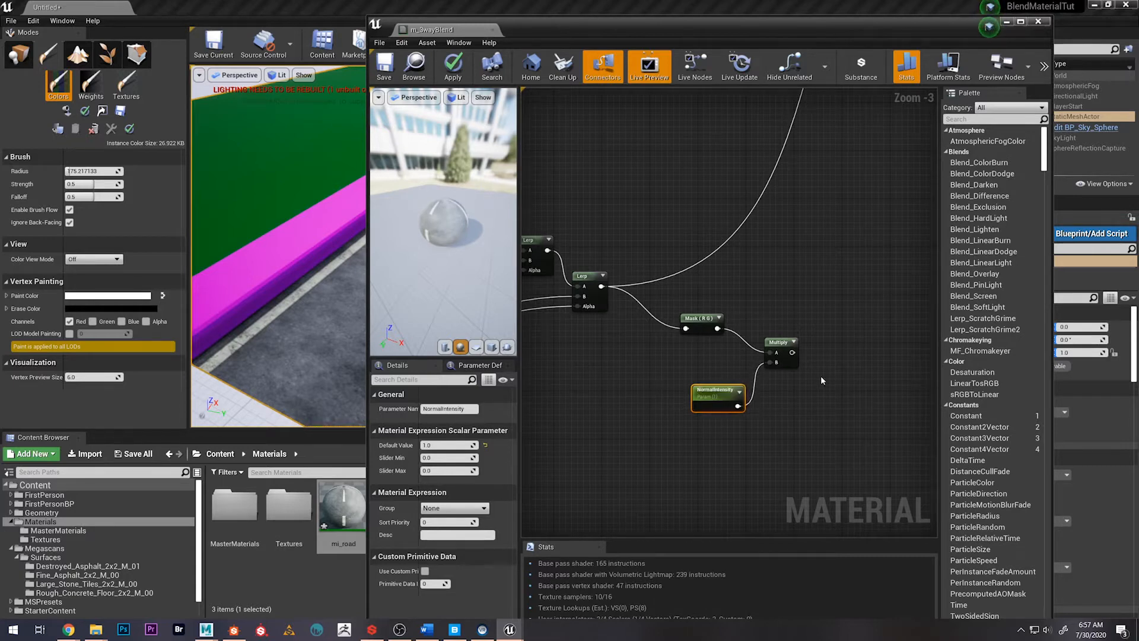
{"action": "left_click_drag", "start_coordinate": [714, 402], "coordinate": [702, 396]}
{"action": "right_click_drag", "start_coordinate": [805, 417], "coordinate": [773, 385]}
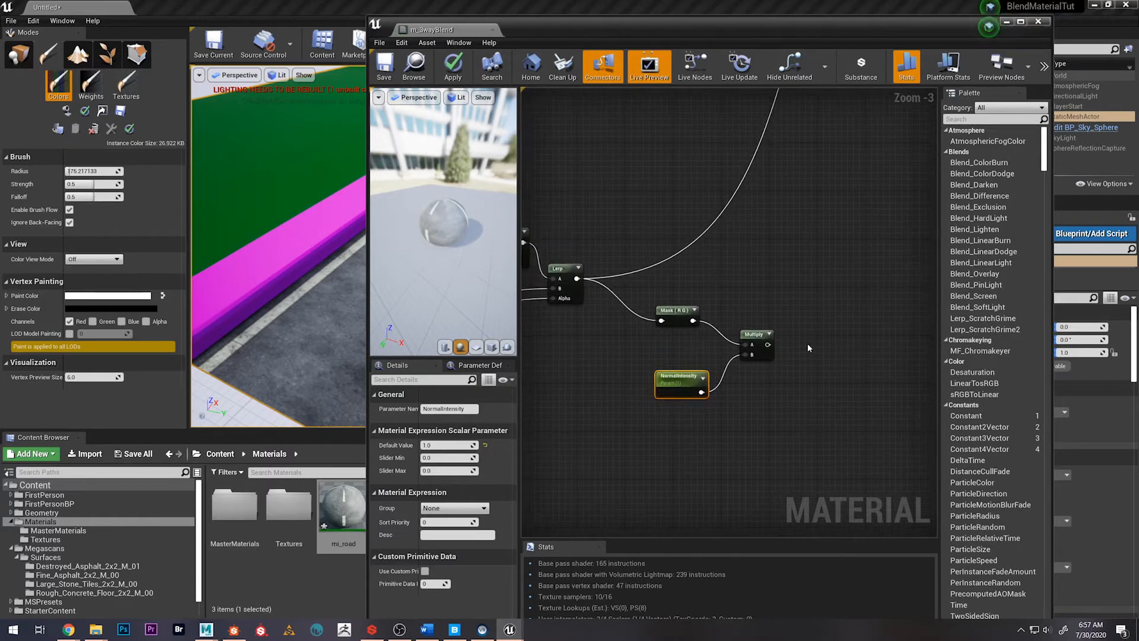
Add an AppendVector node after the Multiply node that scales the masked normal
{"action": "right_click", "coordinate": [809, 345]}
{"action": "type", "text": "app"}
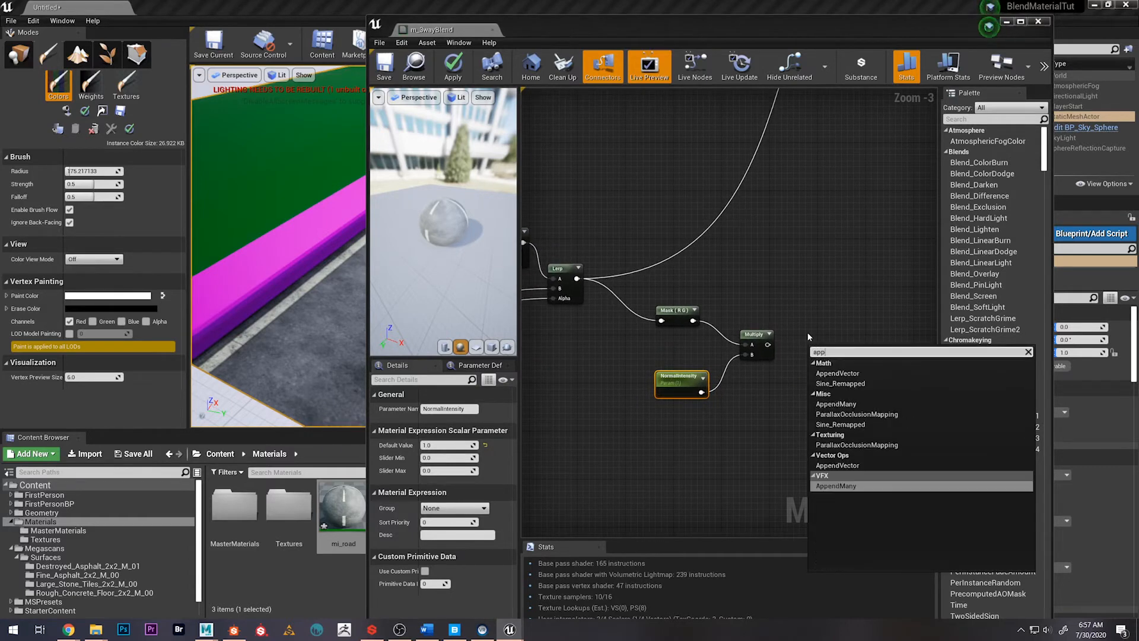
{"action": "type", "text": "end"}
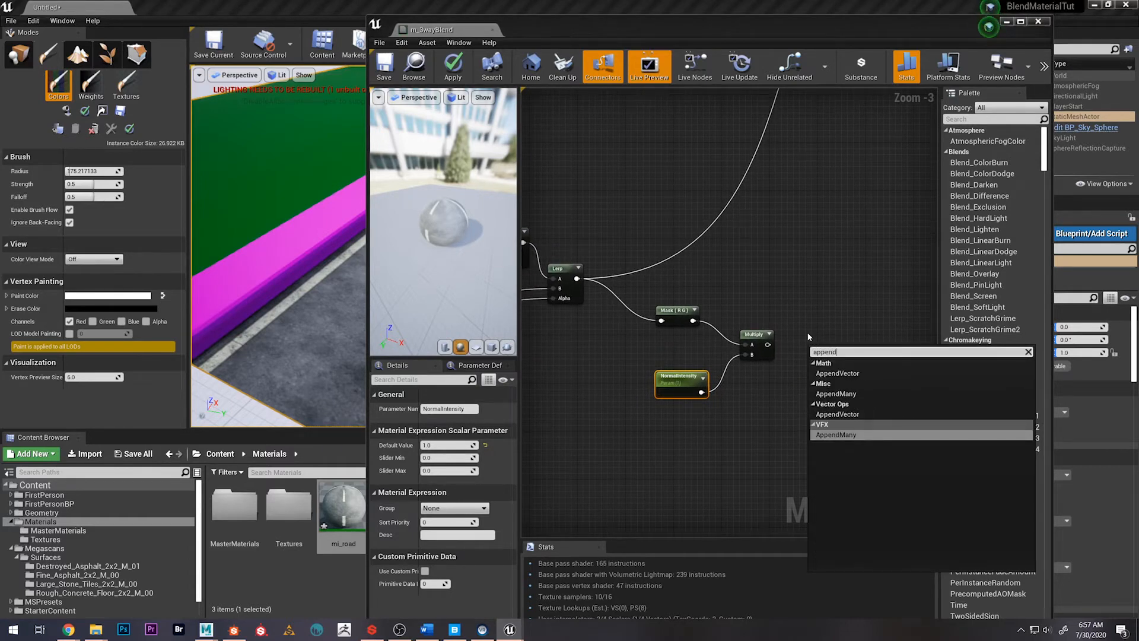
{"action": "key", "text": "Up"}
{"action": "key", "text": "Up"}
{"action": "key", "text": "Up"}
{"action": "key", "text": "Return"}
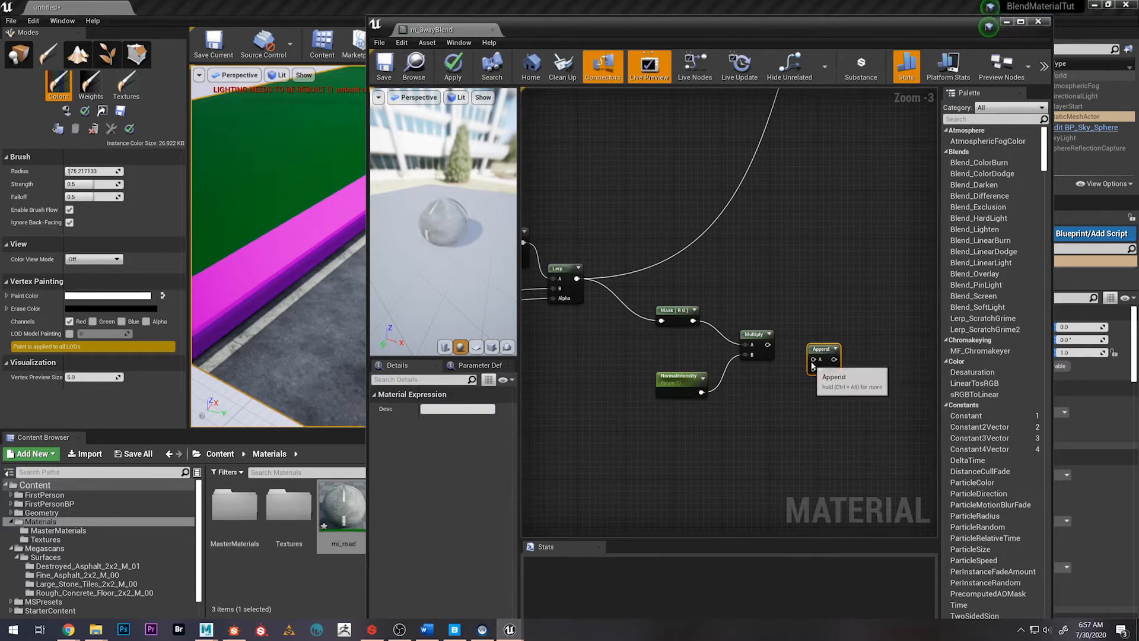
Feed the Multiply output into the Append node's A input and a new Constant of 1 into its B input
{"action": "left_click_drag", "start_coordinate": [821, 350], "coordinate": [783, 396]}
{"action": "type", "text": "con"}
{"action": "key", "text": "Return"}
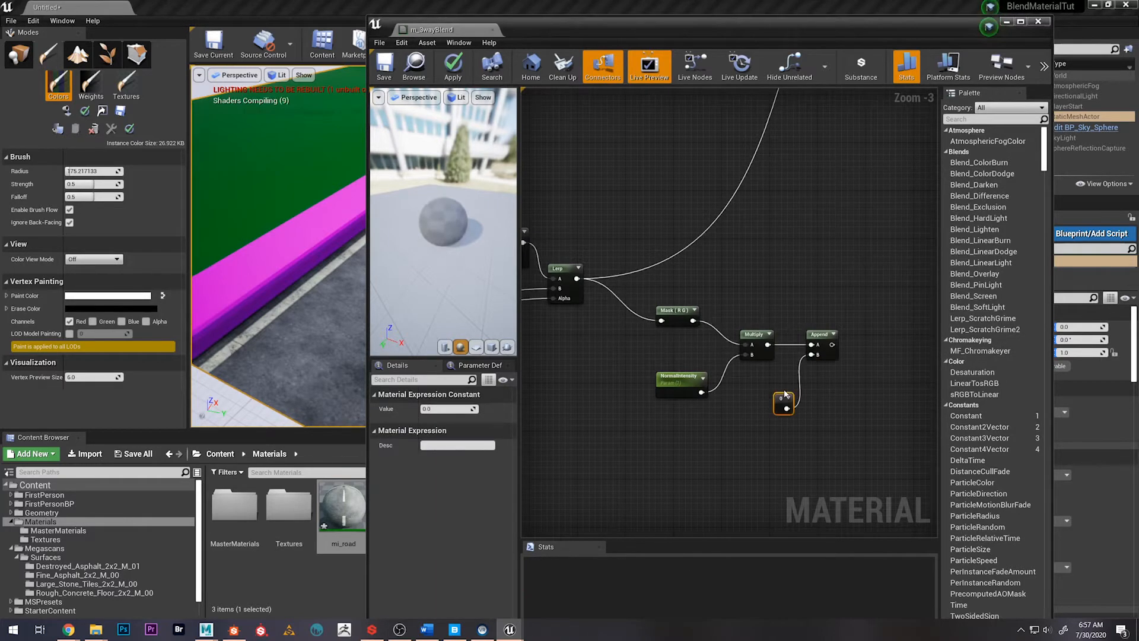
{"action": "left_click", "coordinate": [430, 410]}
{"action": "type", "text": "1"}
{"action": "key", "text": "Return"}
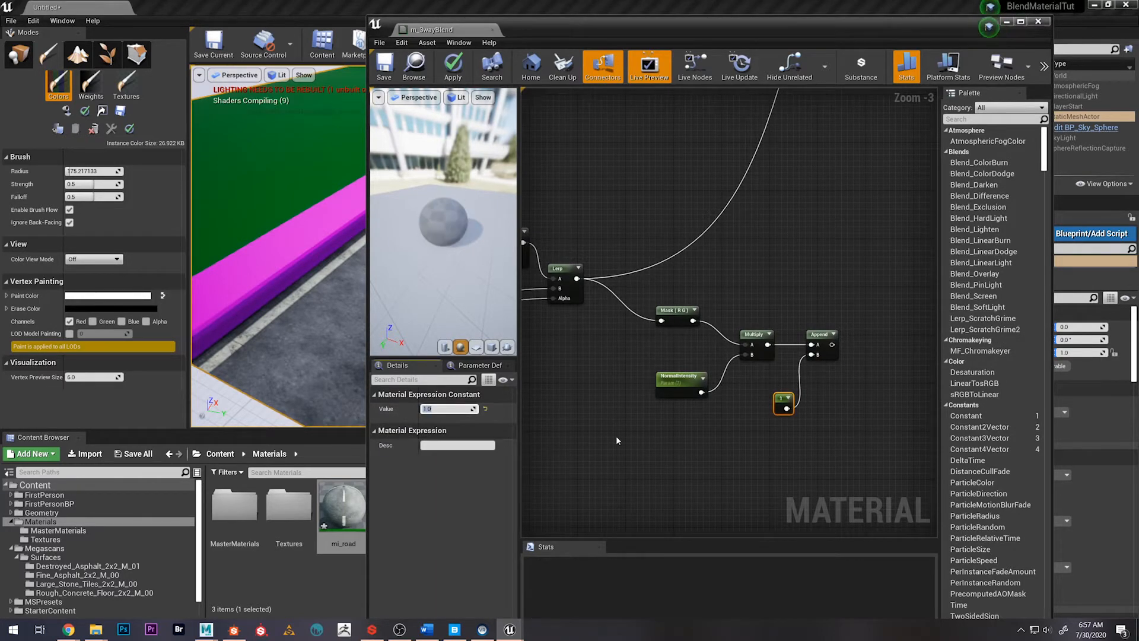
{"action": "left_click_drag", "start_coordinate": [784, 404], "coordinate": [774, 395]}
Connect the Append output to the material's Normal input and apply the material
{"action": "scroll", "coordinate": [837, 305], "scroll_direction": "down", "scroll_amount": 3}
{"action": "right_click_drag", "start_coordinate": [849, 261], "coordinate": [785, 323]}
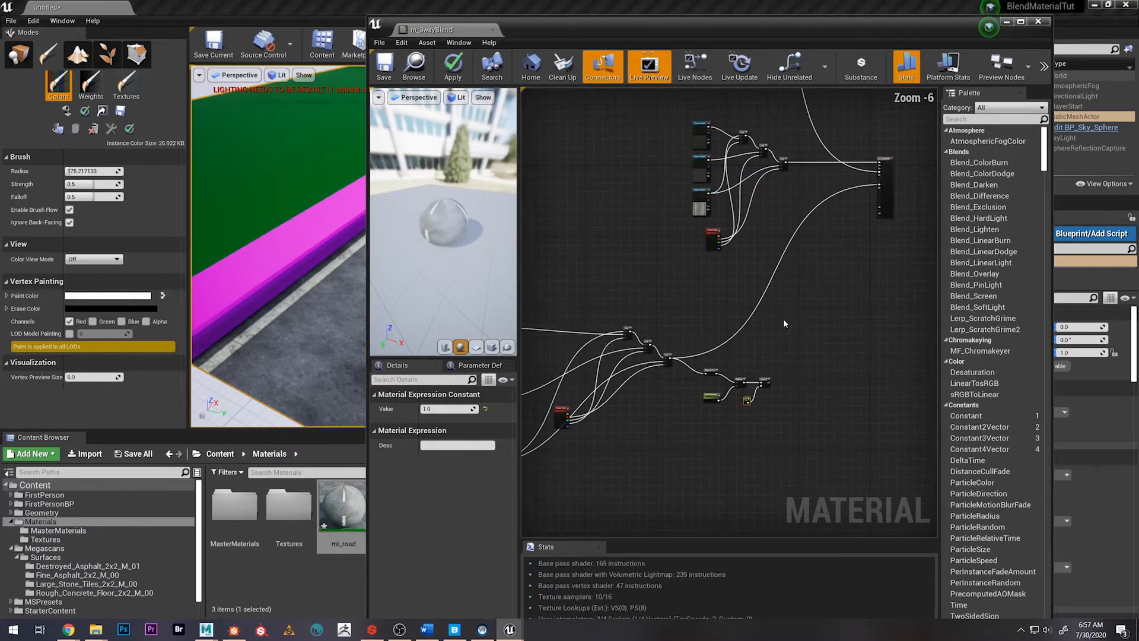
{"action": "scroll", "coordinate": [675, 360], "scroll_direction": "up", "scroll_amount": 2}
{"action": "right_click_drag", "start_coordinate": [863, 356], "coordinate": [755, 349]}
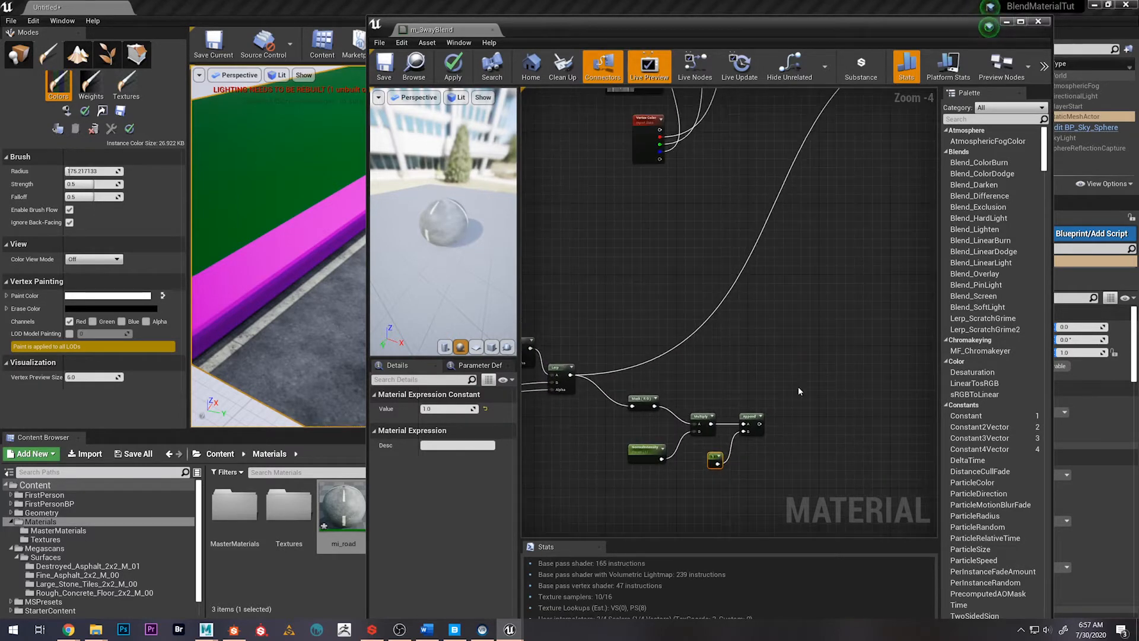
{"action": "left_click_drag", "start_coordinate": [759, 423], "coordinate": [800, 174]}
{"action": "right_click_drag", "start_coordinate": [652, 264], "coordinate": [670, 313]}
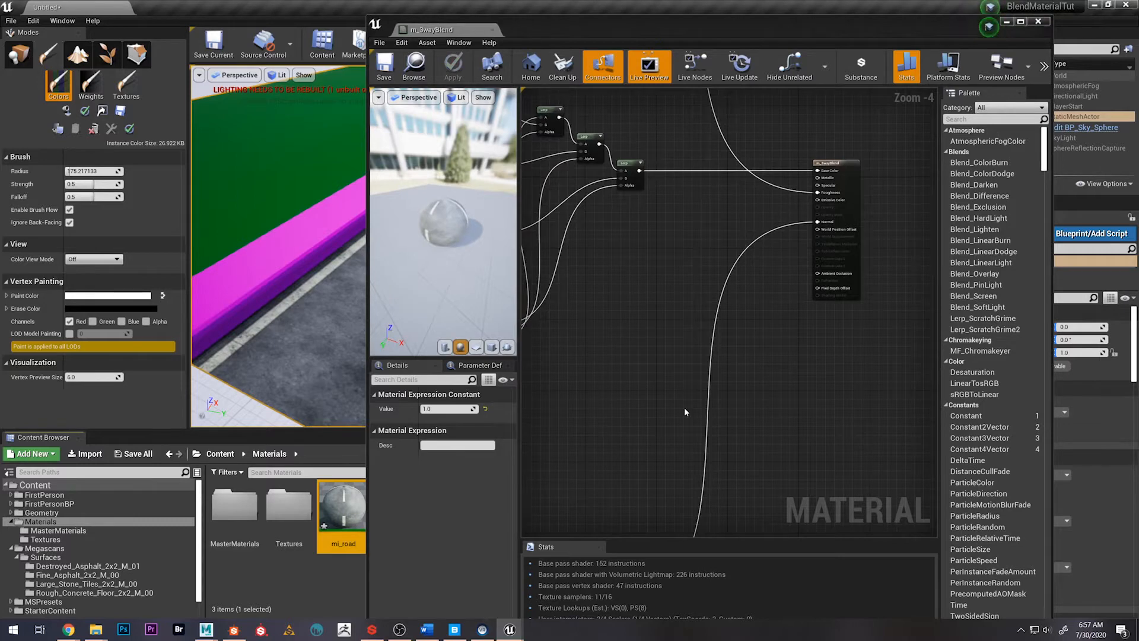
{"action": "right_click_drag", "start_coordinate": [684, 411], "coordinate": [860, 148]}
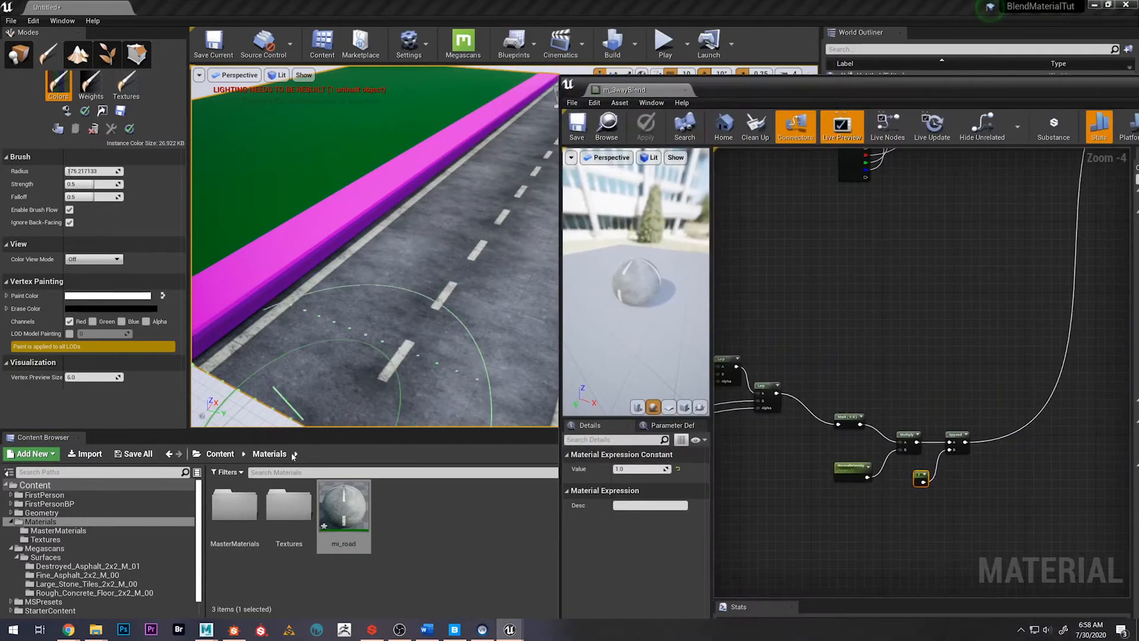
Open the mi_road material instance, enable its NormalIntensity parameter and test values of 5 and 10 on the preview sphere
{"action": "double_click", "coordinate": [345, 504]}
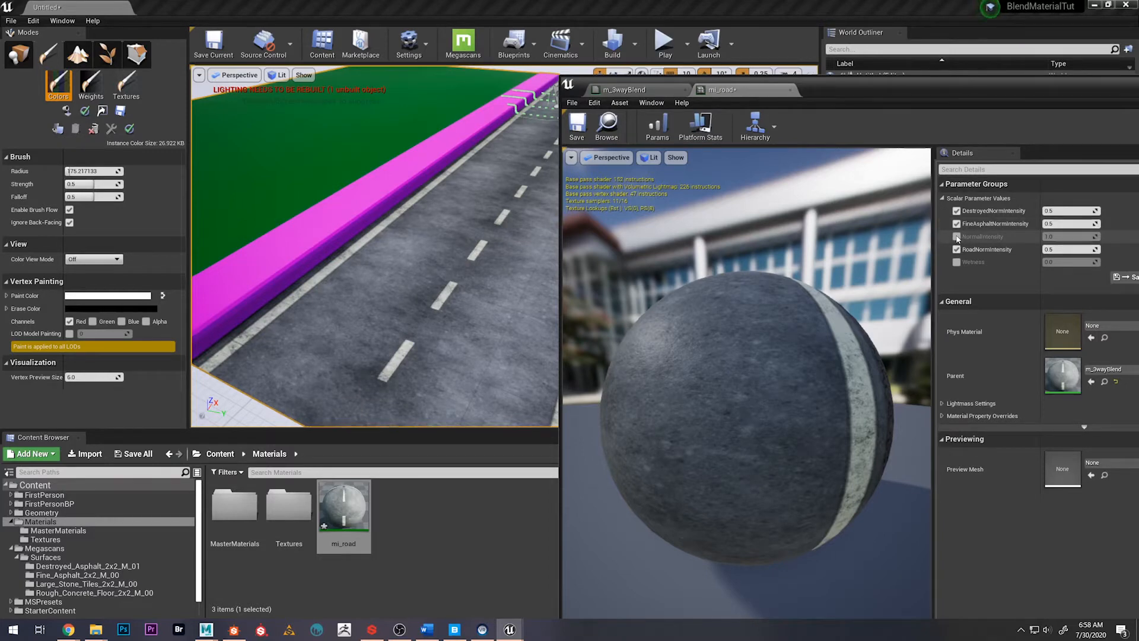
{"action": "left_click_drag", "start_coordinate": [1047, 236], "coordinate": [1058, 235]}
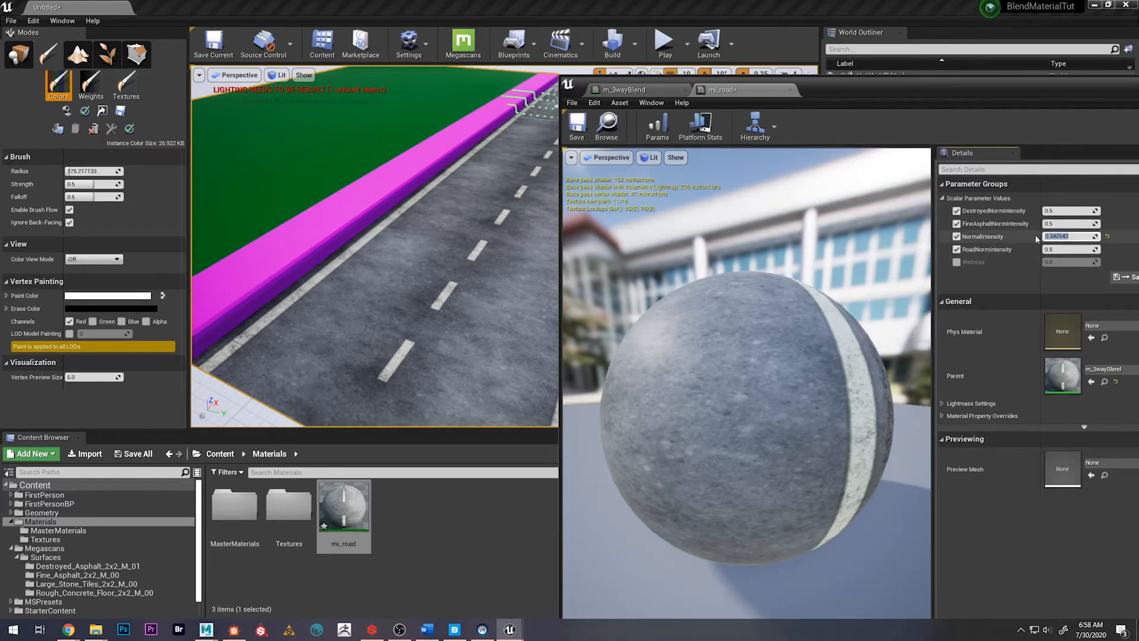
{"action": "type", "text": "5"}
{"action": "key", "text": "Return"}
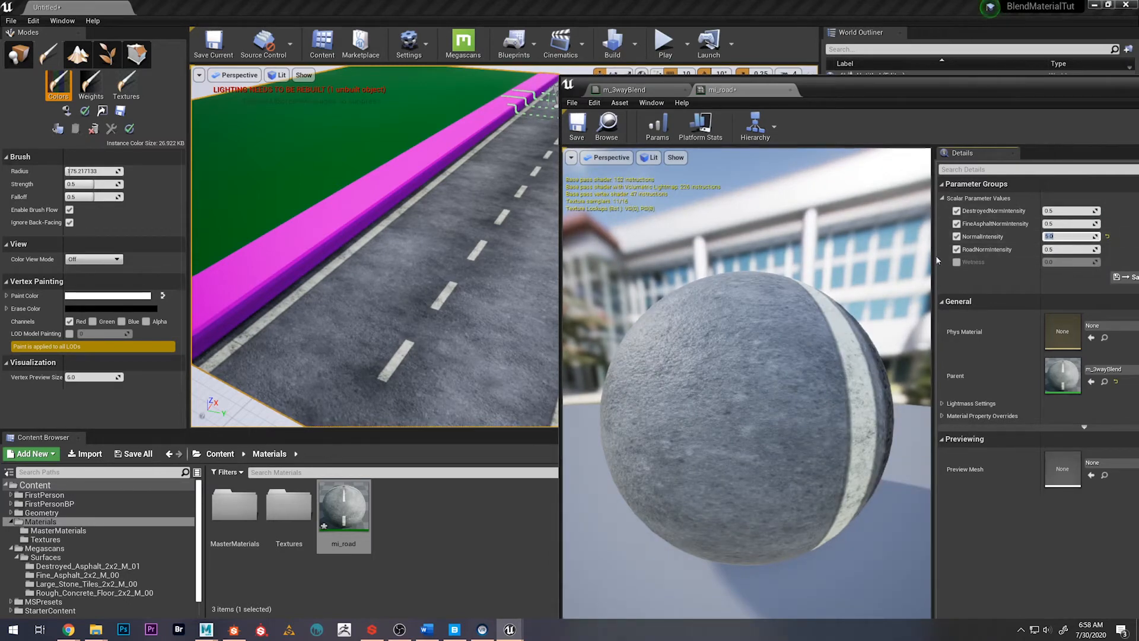
{"action": "type", "text": "10"}
{"action": "key", "text": "Return"}
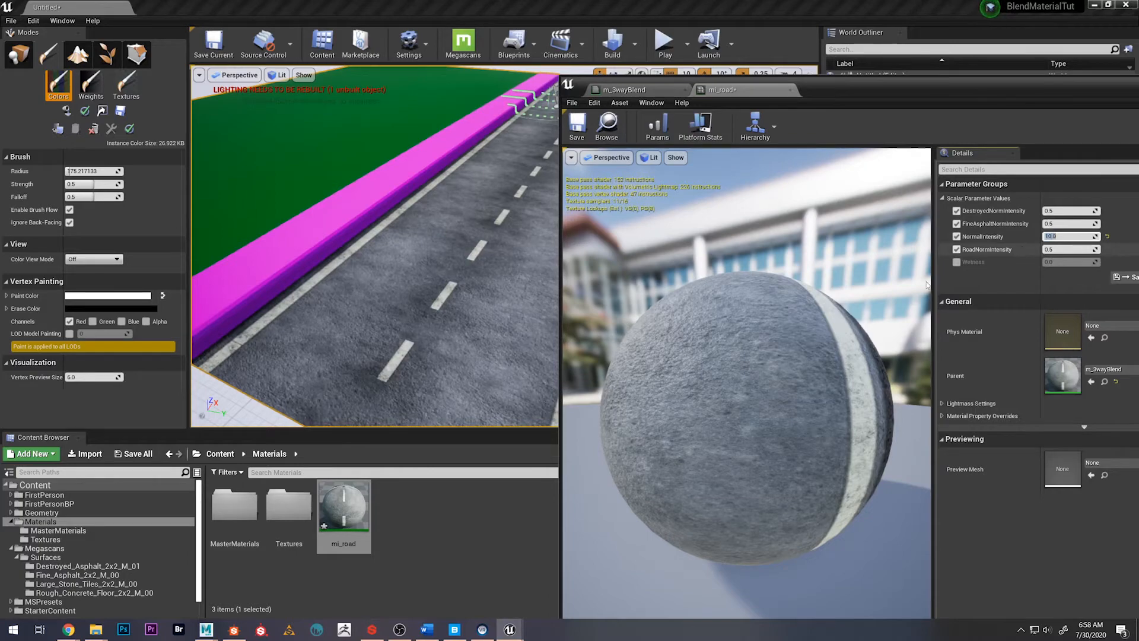
{"action": "left_click_drag", "start_coordinate": [817, 350], "coordinate": [849, 427]}
{"action": "left_click_drag", "start_coordinate": [764, 425], "coordinate": [816, 409]}
{"action": "scroll", "coordinate": [764, 415], "scroll_direction": "up", "scroll_amount": 10}
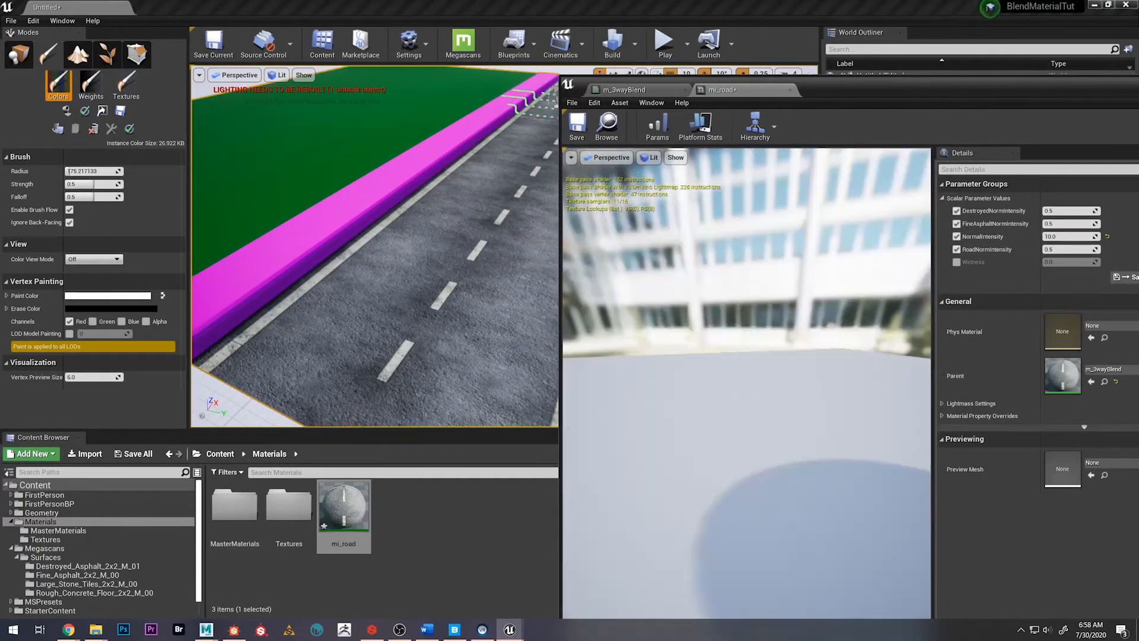
{"action": "scroll", "coordinate": [764, 415], "scroll_direction": "down", "scroll_amount": 10}
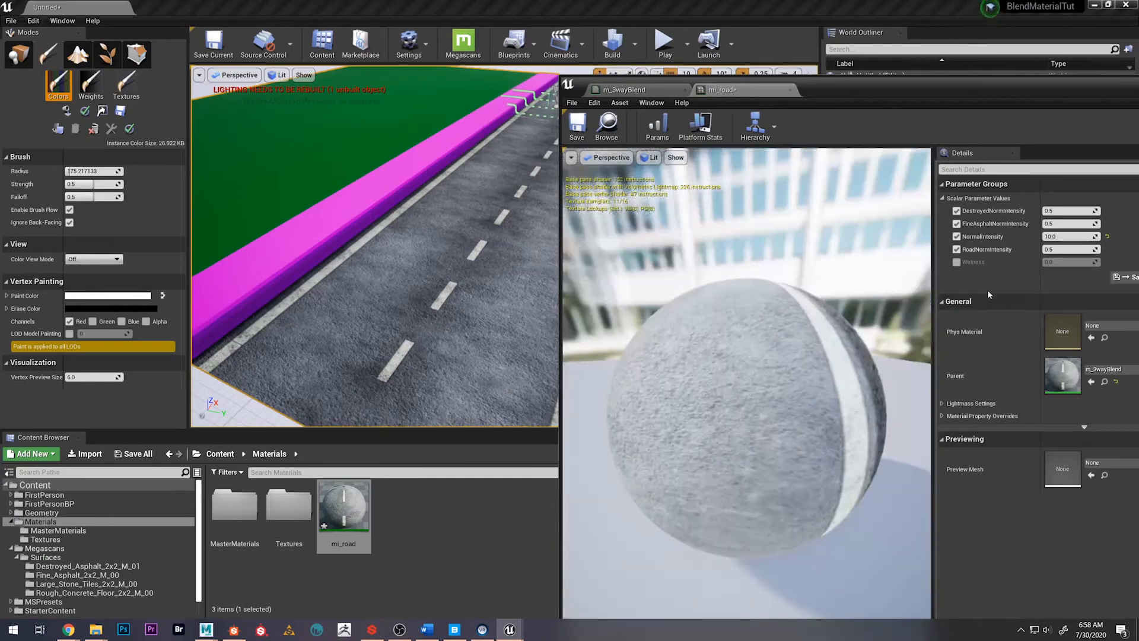
Reset NormalIntensity to its default, then save and close the mi_road material instance
{"action": "left_click", "coordinate": [1107, 237]}
{"action": "left_click_drag", "start_coordinate": [765, 410], "coordinate": [821, 402]}
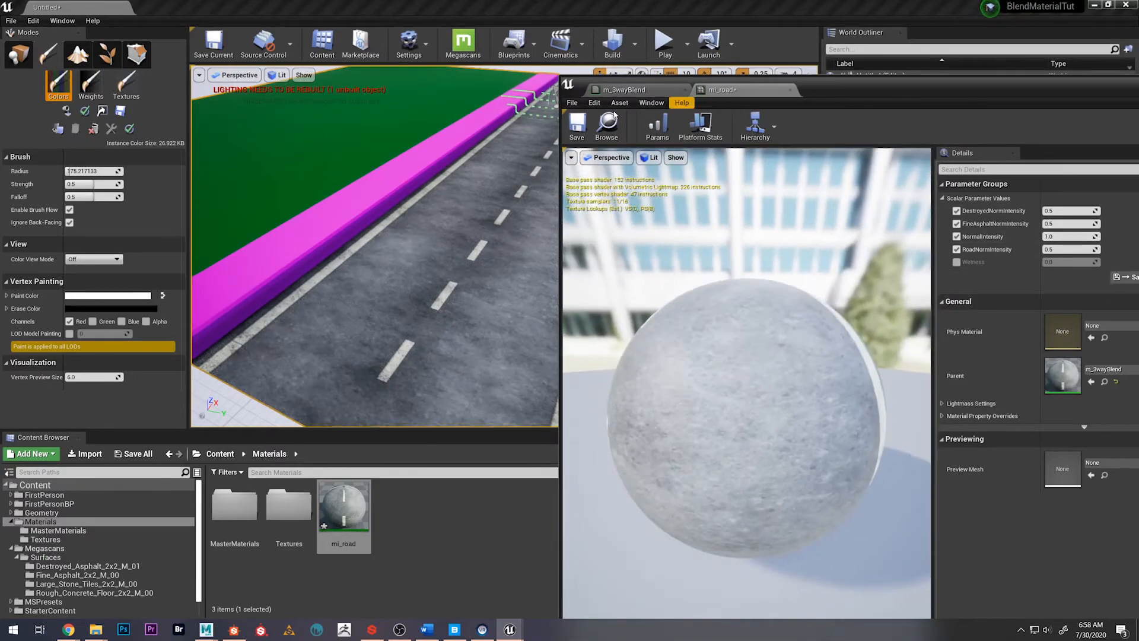
{"action": "left_click", "coordinate": [588, 122]}
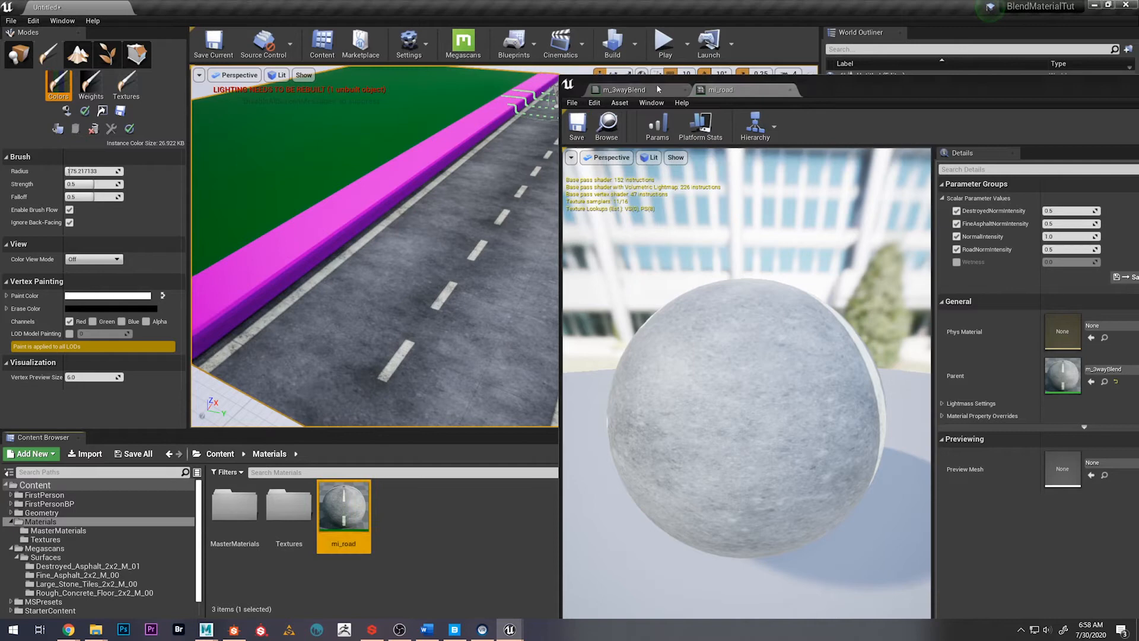
{"action": "left_click", "coordinate": [790, 89]}
{"action": "scroll", "coordinate": [636, 308], "scroll_direction": "down", "scroll_amount": 3}
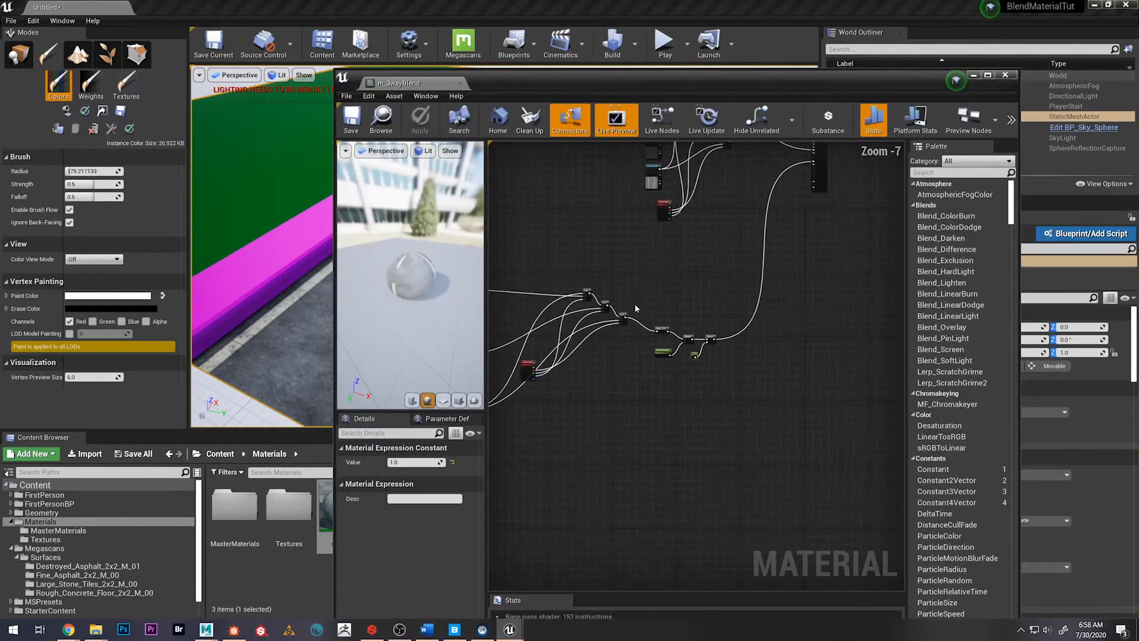
{"action": "scroll", "coordinate": [680, 319], "scroll_direction": "up", "scroll_amount": 4}
{"action": "right_click_drag", "start_coordinate": [753, 286], "coordinate": [661, 276]}
{"action": "scroll", "coordinate": [661, 275], "scroll_direction": "down", "scroll_amount": 1}
{"action": "mouse_move", "coordinate": [689, 394]}
{"action": "right_mouse_down"}
{"action": "mouse_move", "coordinate": [669, 363]}
{"action": "mouse_move", "coordinate": [717, 360]}
{"action": "mouse_move", "coordinate": [687, 407]}
{"action": "right_mouse_up"}
{"action": "right_click", "coordinate": [755, 334]}
{"action": "left_click", "coordinate": [759, 326]}
{"action": "scroll", "coordinate": [704, 377], "scroll_direction": "down", "scroll_amount": 2}
{"action": "scroll", "coordinate": [740, 412], "scroll_direction": "up", "scroll_amount": 1}
{"action": "scroll", "coordinate": [709, 385], "scroll_direction": "up", "scroll_amount": 2}
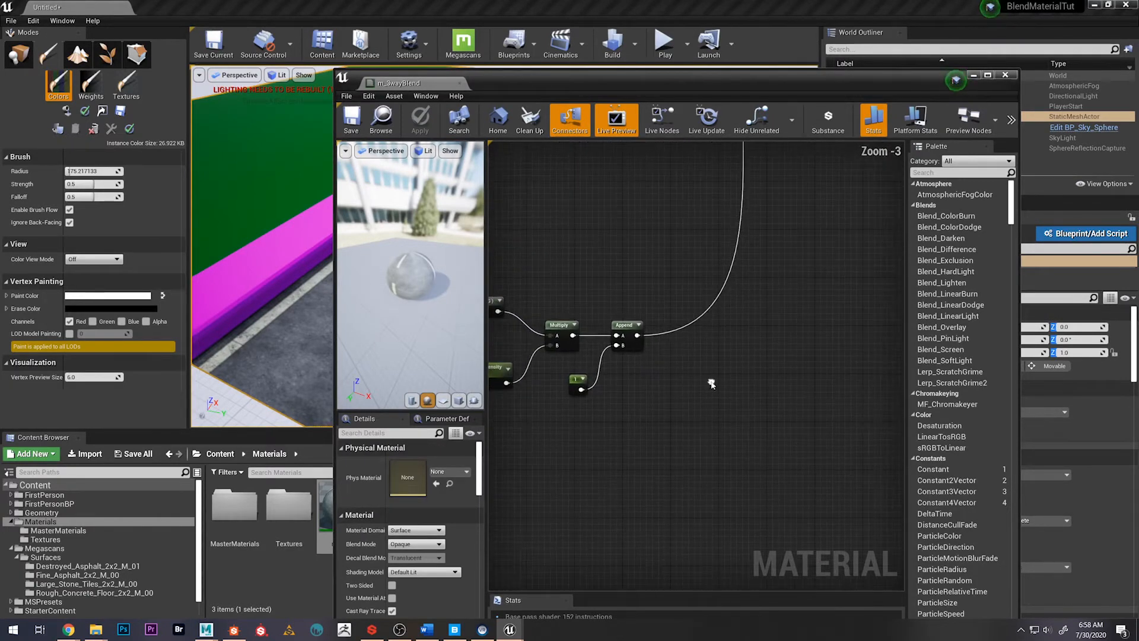
Examine the road surface up close in the level viewport and switch from vertex painting to Place mode
{"action": "left_click_drag", "start_coordinate": [485, 91], "coordinate": [735, 86]}
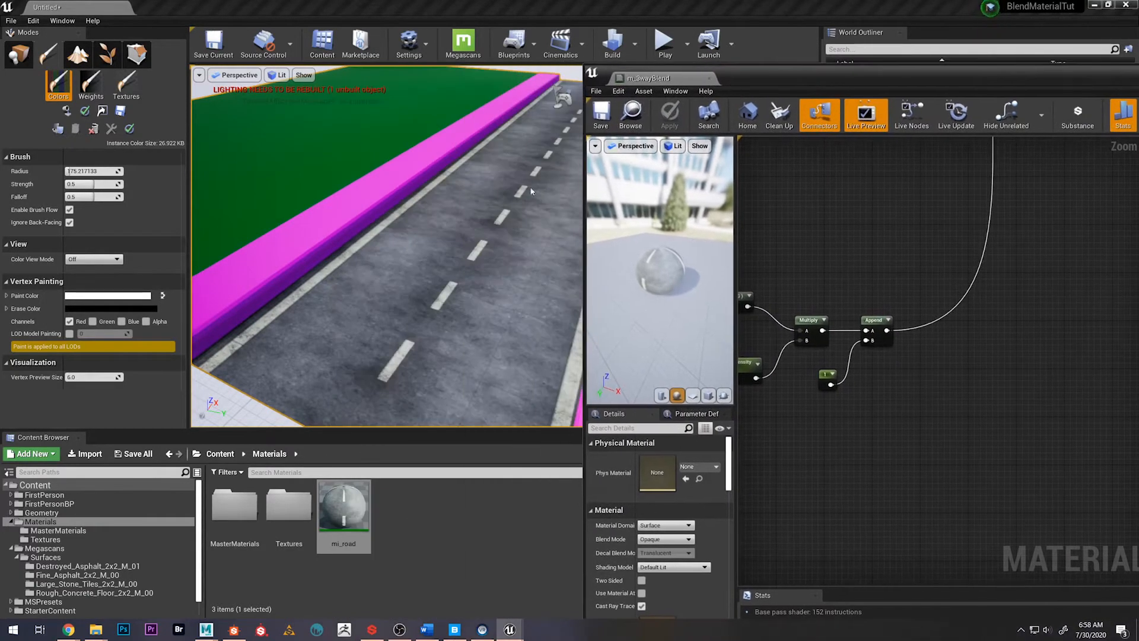
{"action": "mouse_move", "coordinate": [387, 246]}
{"action": "right_mouse_down"}
{"action": "mouse_move", "coordinate": [388, 213]}
{"action": "mouse_move", "coordinate": [332, 249]}
{"action": "mouse_move", "coordinate": [385, 240]}
{"action": "mouse_move", "coordinate": [384, 208]}
{"action": "mouse_move", "coordinate": [382, 252]}
{"action": "mouse_move", "coordinate": [383, 237]}
{"action": "mouse_move", "coordinate": [421, 211]}
{"action": "mouse_move", "coordinate": [418, 252]}
{"action": "mouse_move", "coordinate": [333, 238]}
{"action": "mouse_move", "coordinate": [265, 73]}
{"action": "mouse_move", "coordinate": [258, 93]}
{"action": "mouse_move", "coordinate": [279, 160]}
{"action": "mouse_move", "coordinate": [267, 156]}
{"action": "right_mouse_up"}
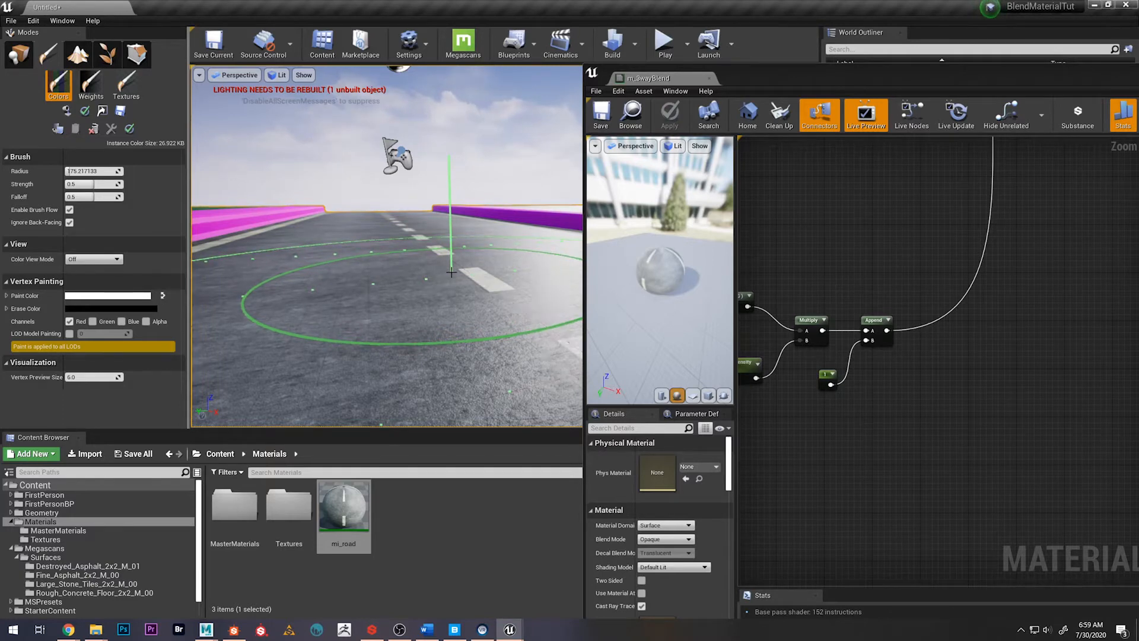
{"action": "left_click", "coordinate": [18, 53]}
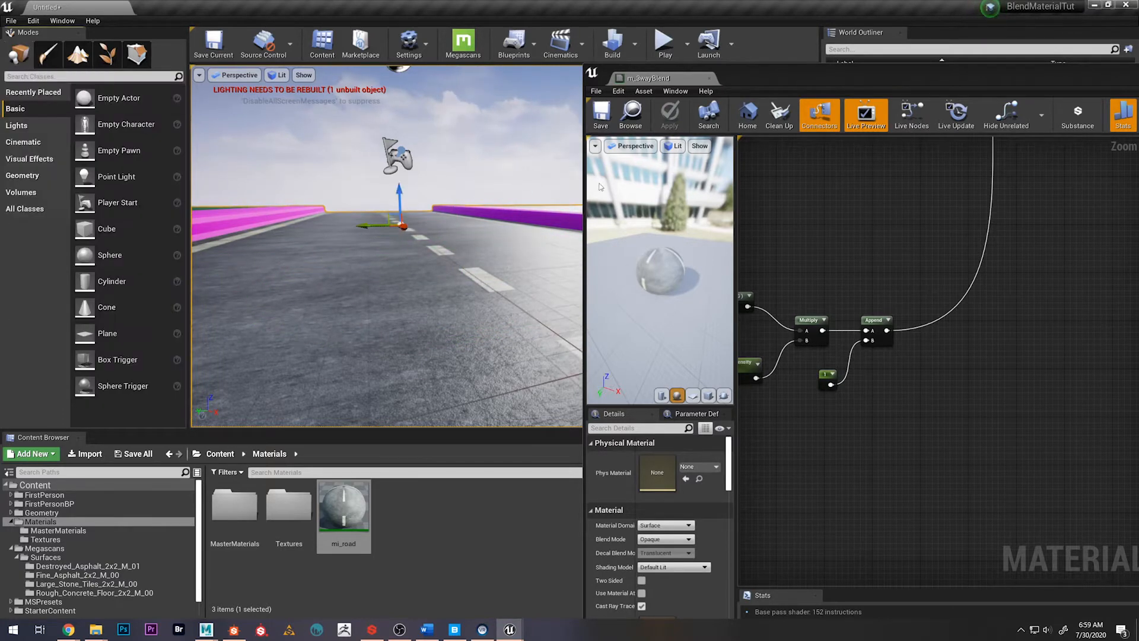
Add the tkjlddjcw_4K_Normal texture from the Megascans Fine_Asphalt_2x2_M_00 folder to the material graph below the Append node
{"action": "left_click_drag", "start_coordinate": [781, 74], "coordinate": [659, 74]}
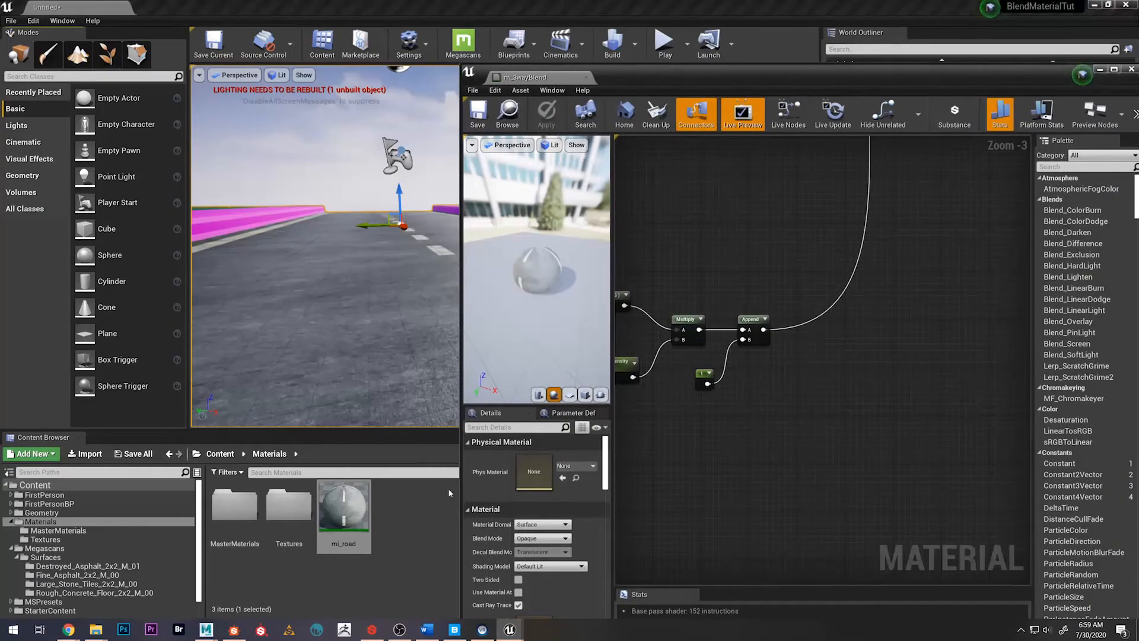
{"action": "left_click", "coordinate": [222, 454]}
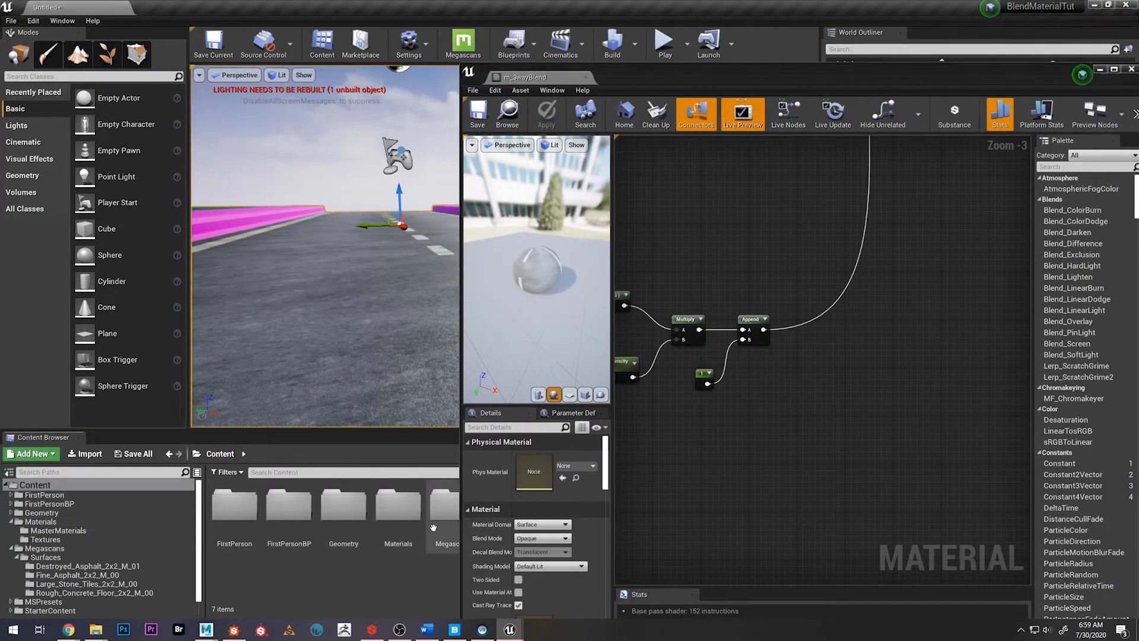
{"action": "double_click", "coordinate": [443, 511]}
{"action": "double_click", "coordinate": [236, 508]}
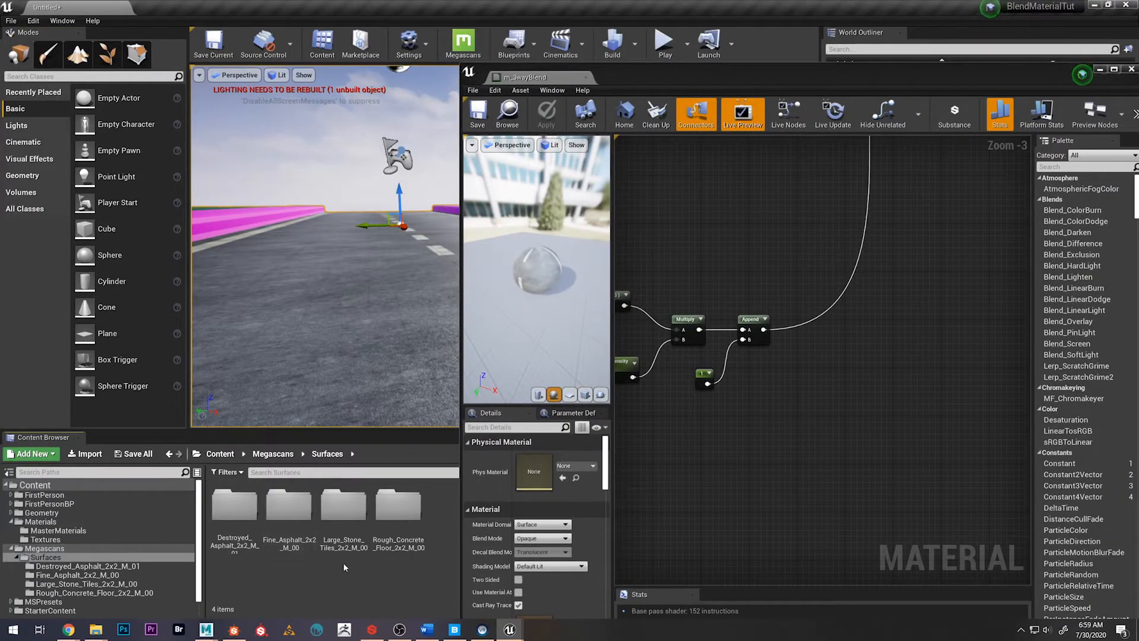
{"action": "double_click", "coordinate": [303, 522]}
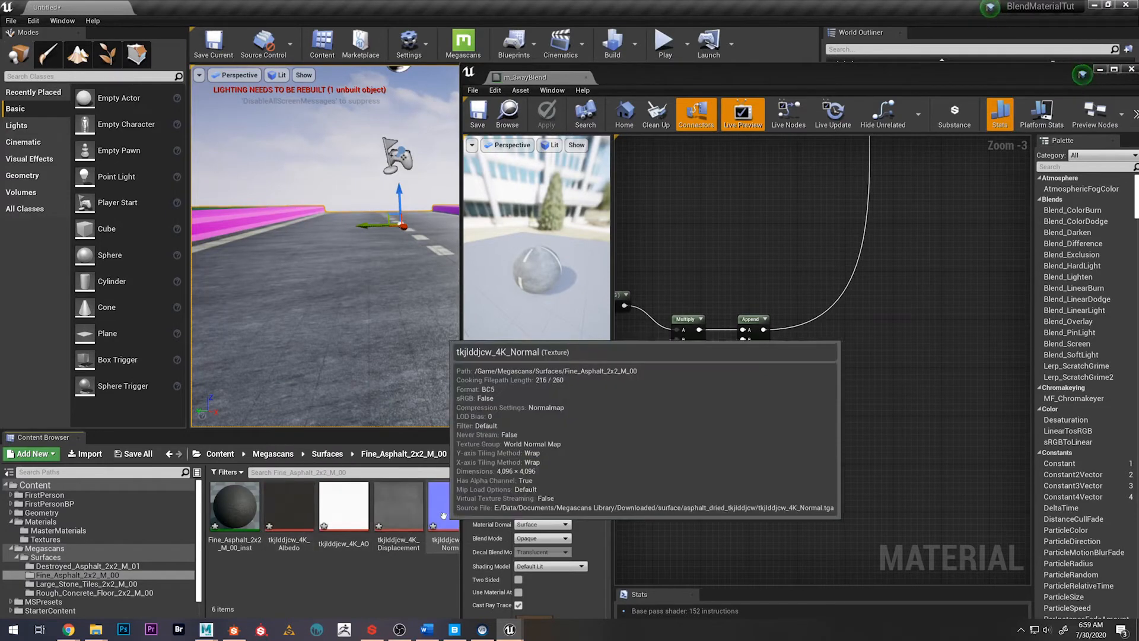
{"action": "left_click_drag", "start_coordinate": [444, 507], "coordinate": [793, 454]}
{"action": "left_click_drag", "start_coordinate": [822, 473], "coordinate": [800, 419]}
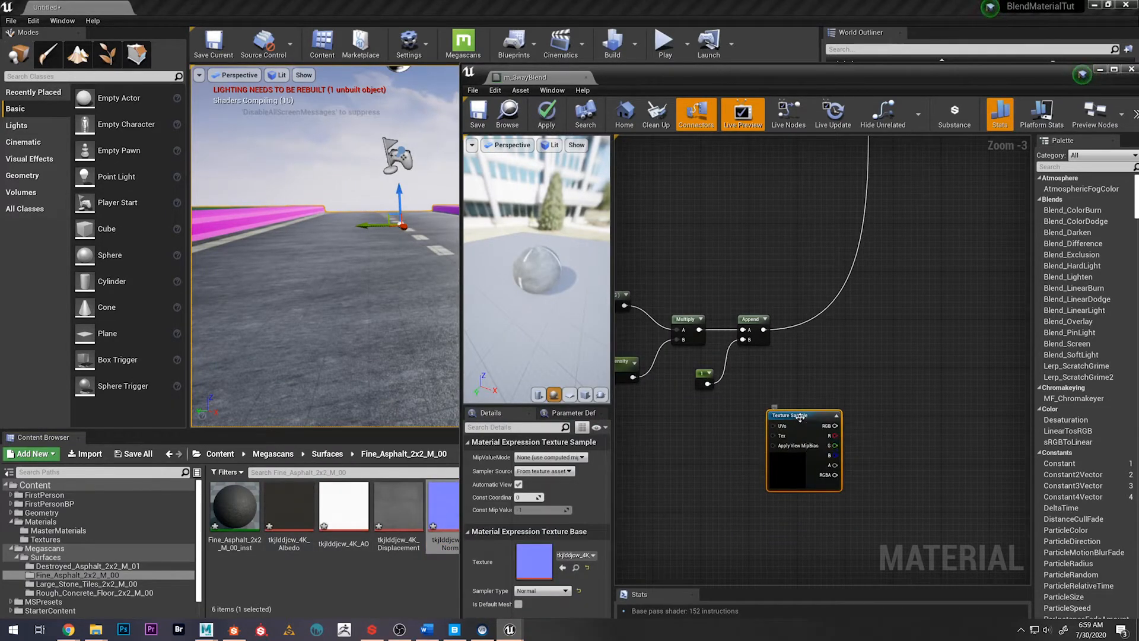
Convert the new normal texture sample to a parameter named DetailNormalMap
{"action": "right_click", "coordinate": [800, 416]}
{"action": "left_click", "coordinate": [857, 214]}
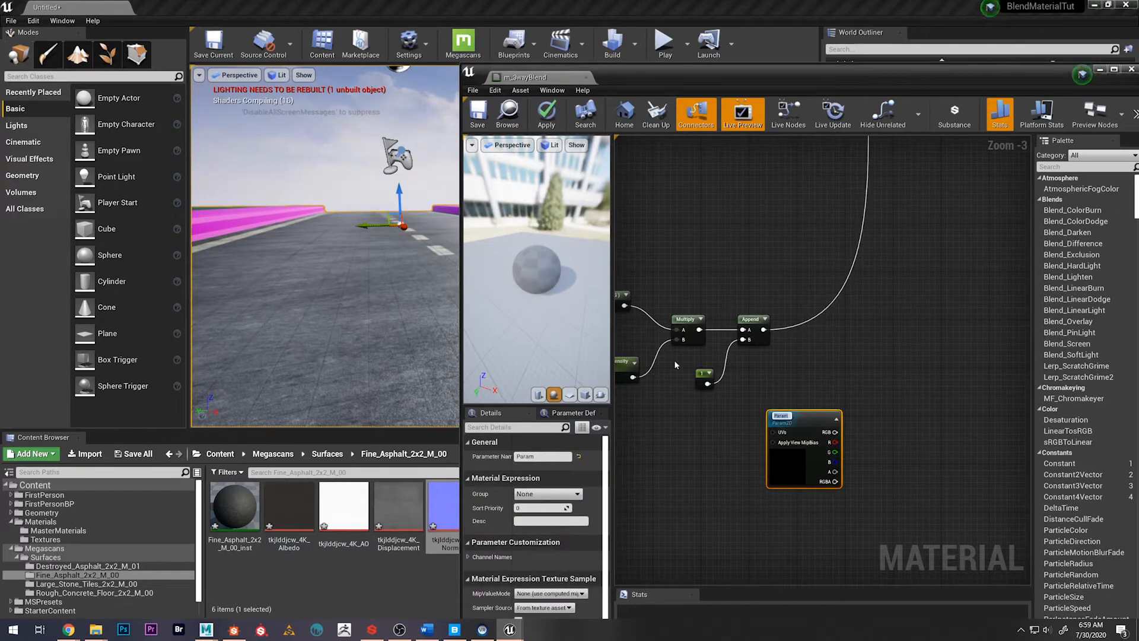
{"action": "type", "text": "DetailNormal"}
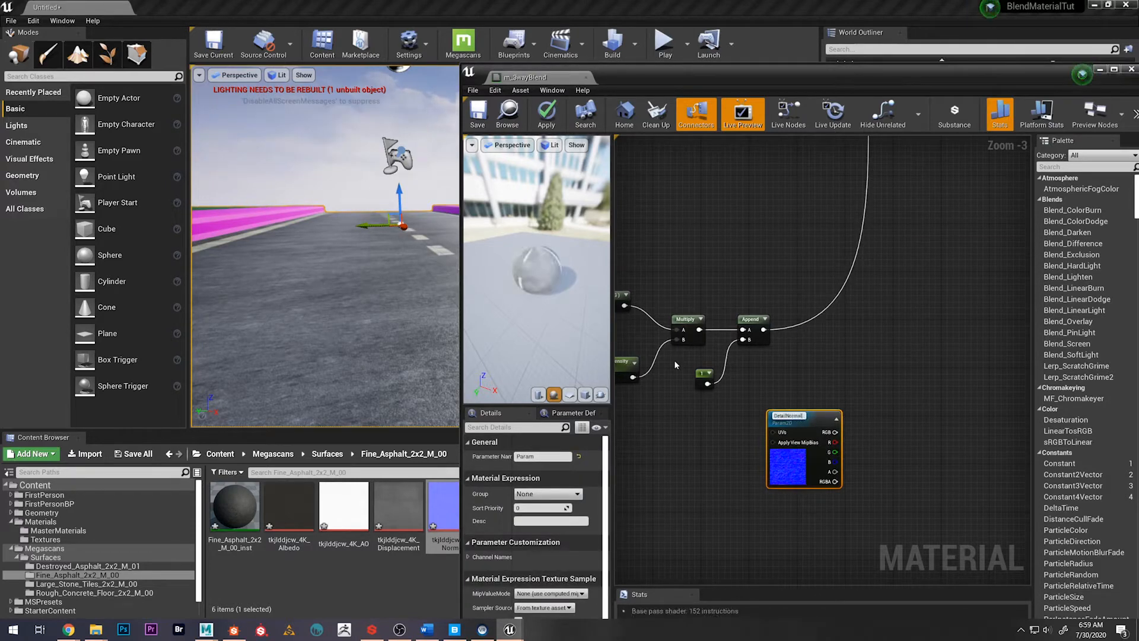
{"action": "type", "text": "Map"}
{"action": "key", "text": "Return"}
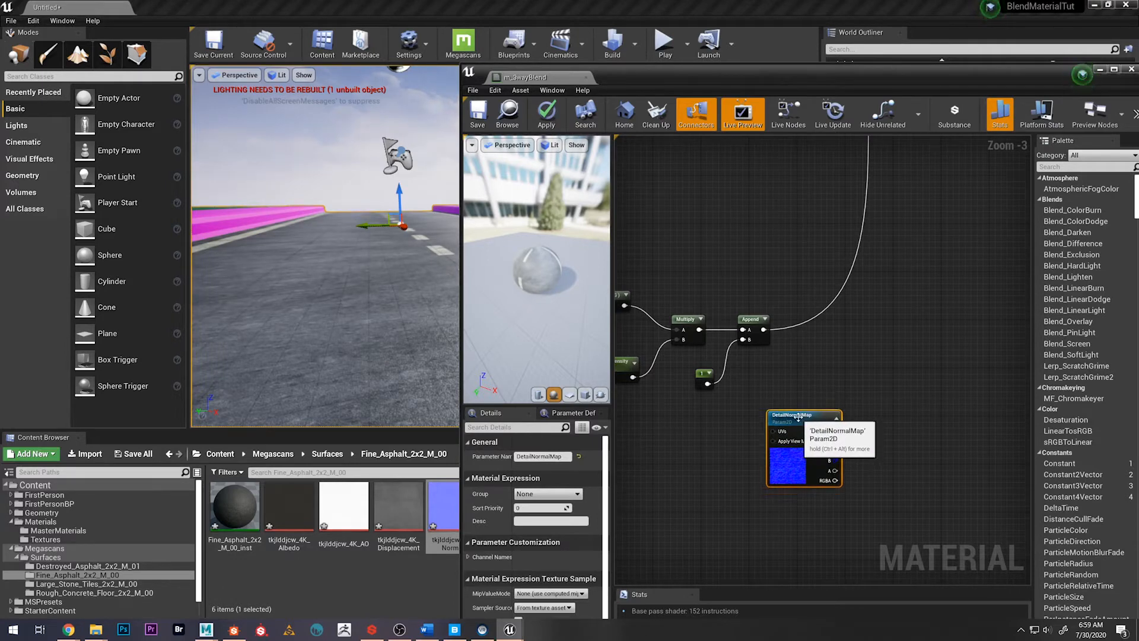
Add a BlendAngleCorrectedNormals node to the graph and place it beside the Append node
{"action": "right_click_drag", "start_coordinate": [867, 315], "coordinate": [825, 366]}
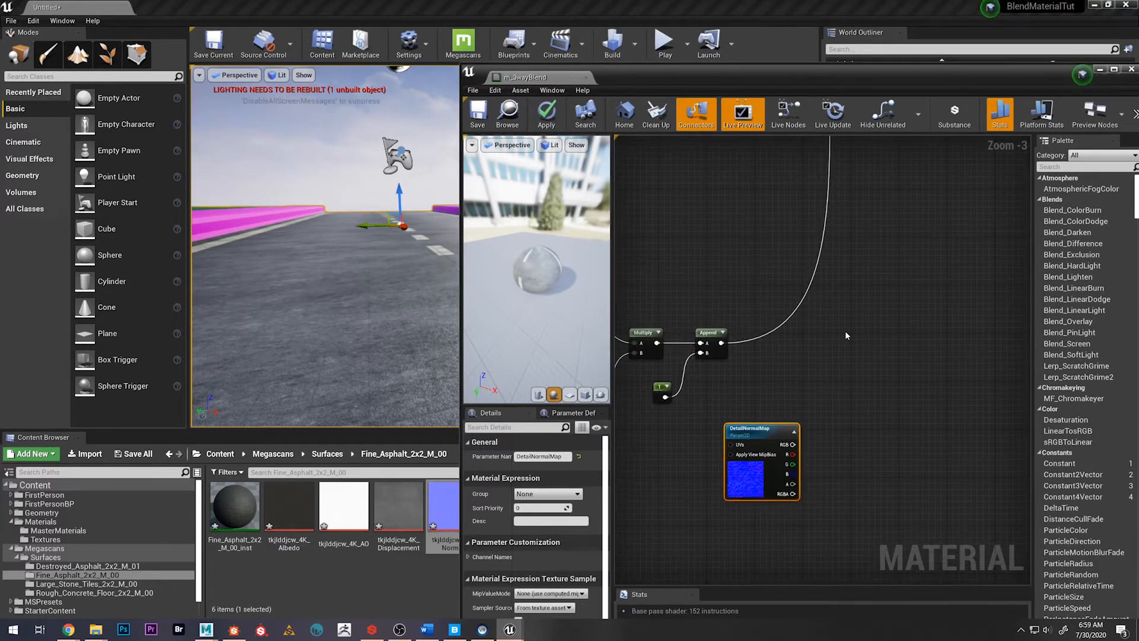
{"action": "right_click", "coordinate": [848, 356]}
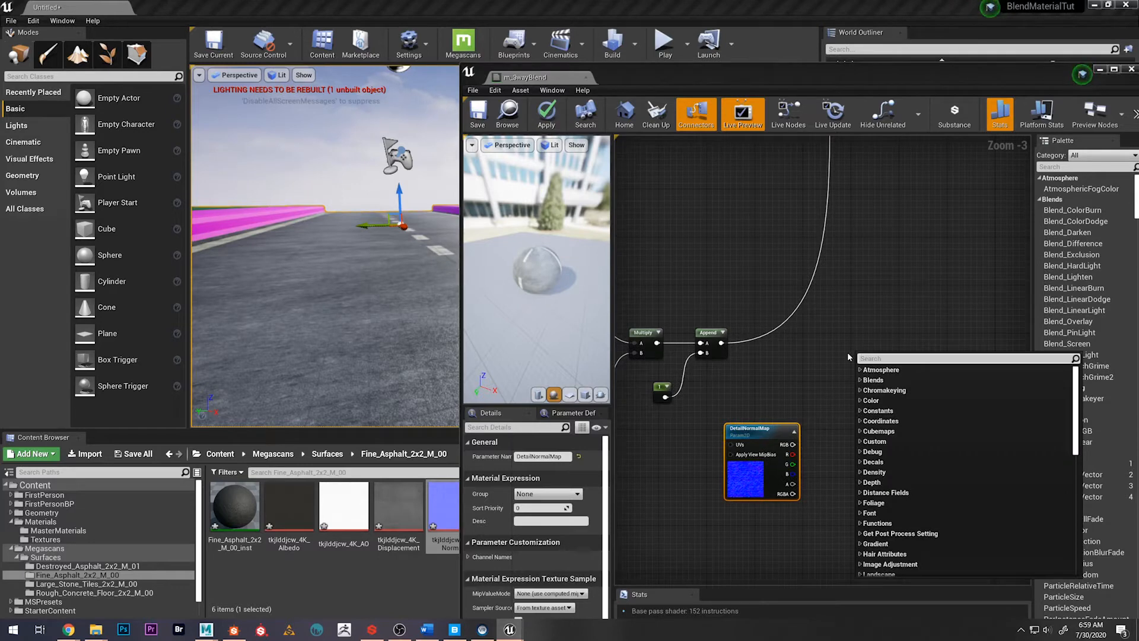
{"action": "type", "text": "blenda"}
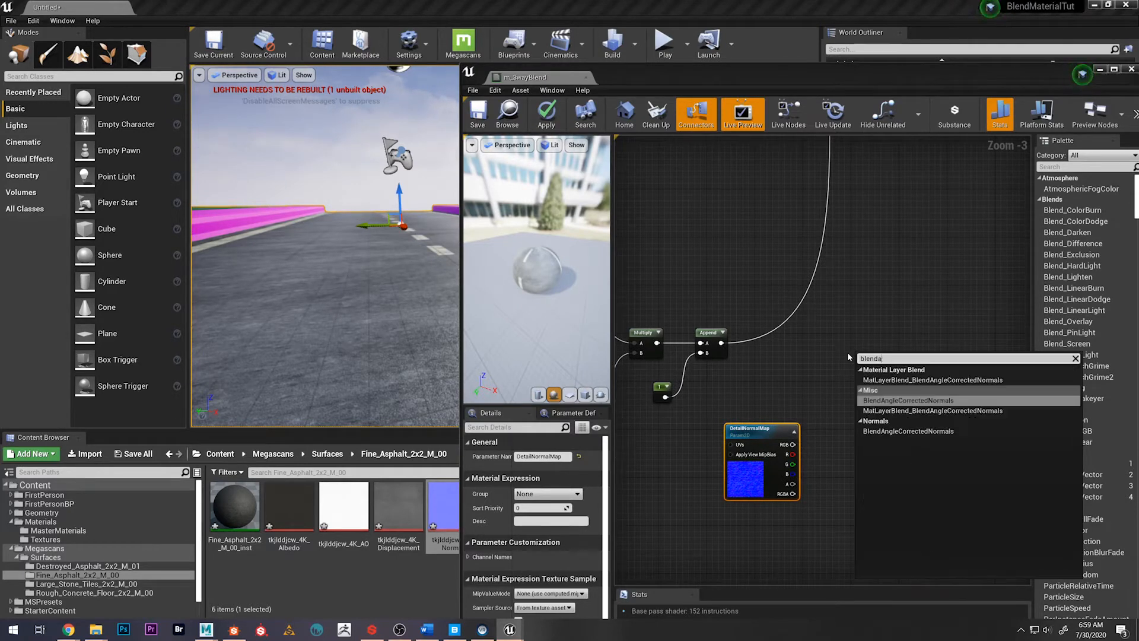
{"action": "left_click", "coordinate": [908, 400]}
{"action": "left_click_drag", "start_coordinate": [887, 354], "coordinate": [841, 331]}
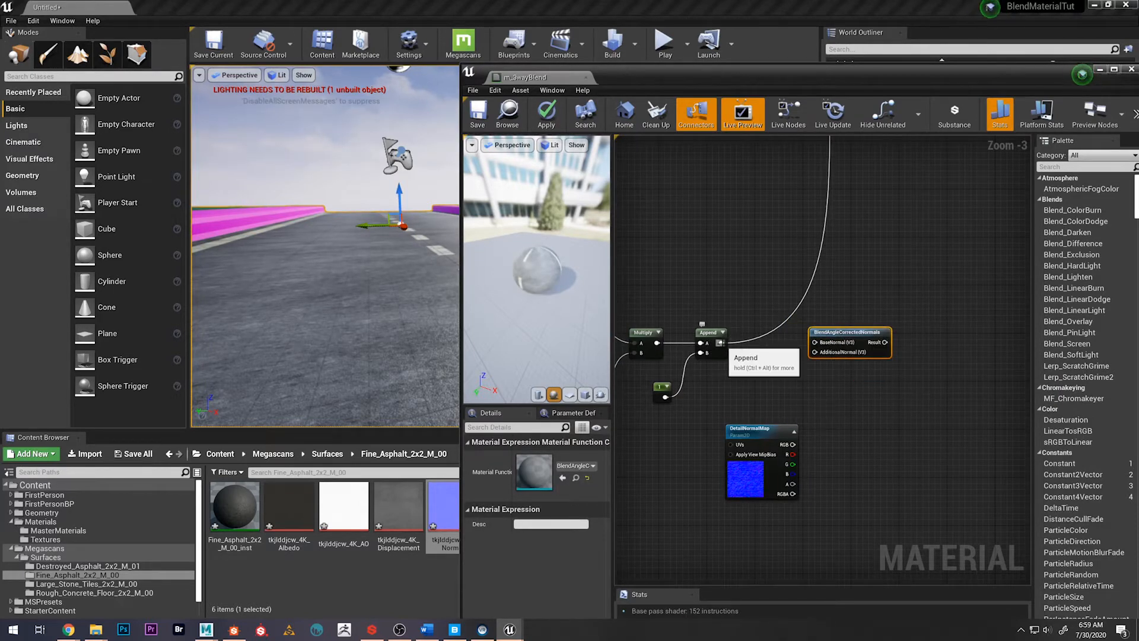
Wire Append into BaseNormal and DetailNormalMap's RGB into AdditionalNormal, and feed the blend's Result into the material's Normal input
{"action": "left_click_drag", "start_coordinate": [720, 343], "coordinate": [817, 342]}
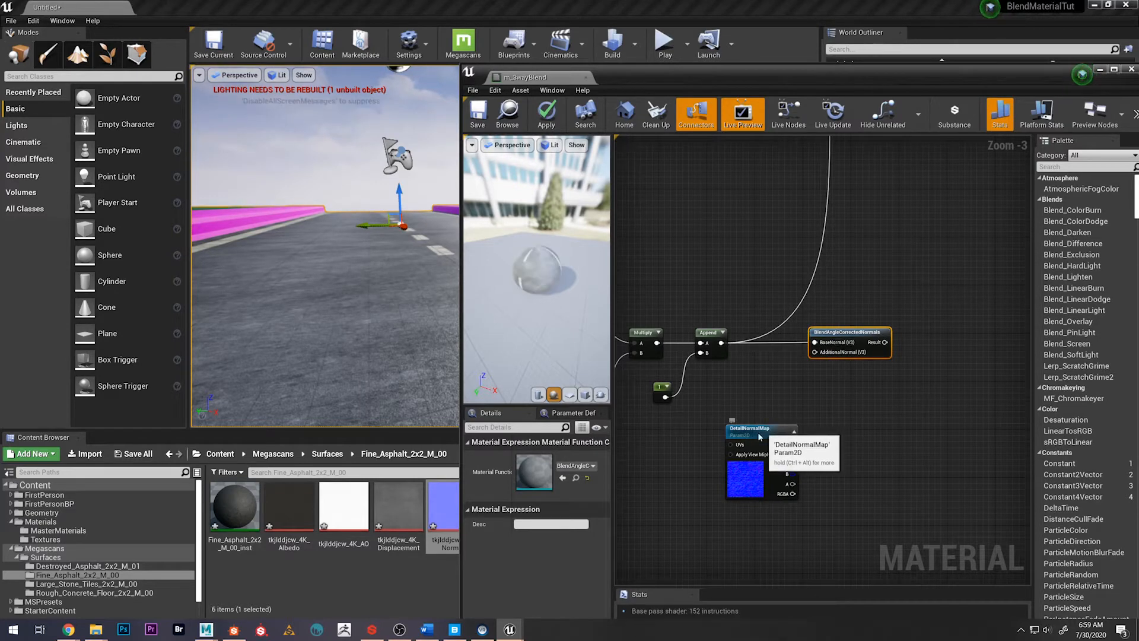
{"action": "left_click_drag", "start_coordinate": [785, 444], "coordinate": [815, 351]}
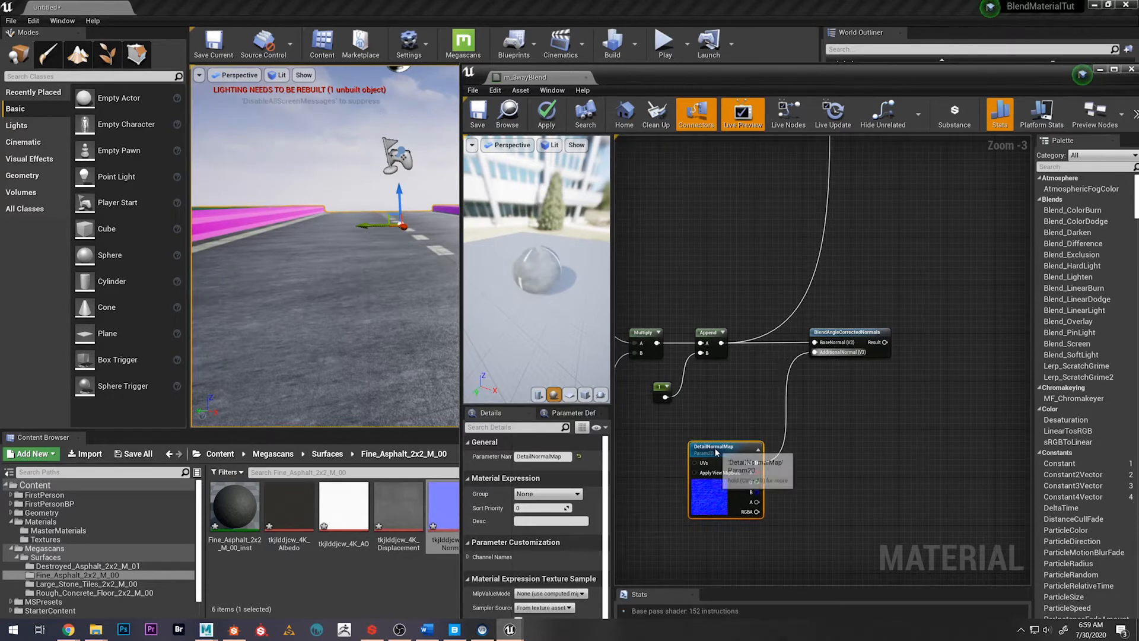
{"action": "scroll", "coordinate": [833, 294], "scroll_direction": "down", "scroll_amount": 3}
{"action": "right_click_drag", "start_coordinate": [857, 259], "coordinate": [752, 366]}
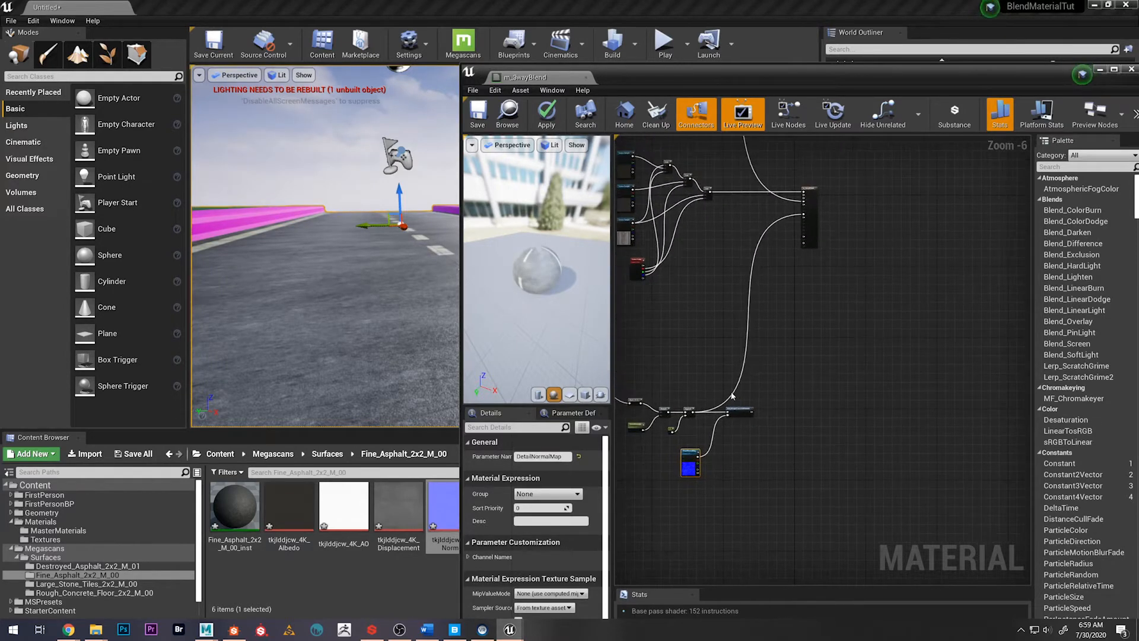
{"action": "scroll", "coordinate": [738, 411], "scroll_direction": "up", "scroll_amount": 1}
{"action": "scroll", "coordinate": [767, 409], "scroll_direction": "up", "scroll_amount": 2}
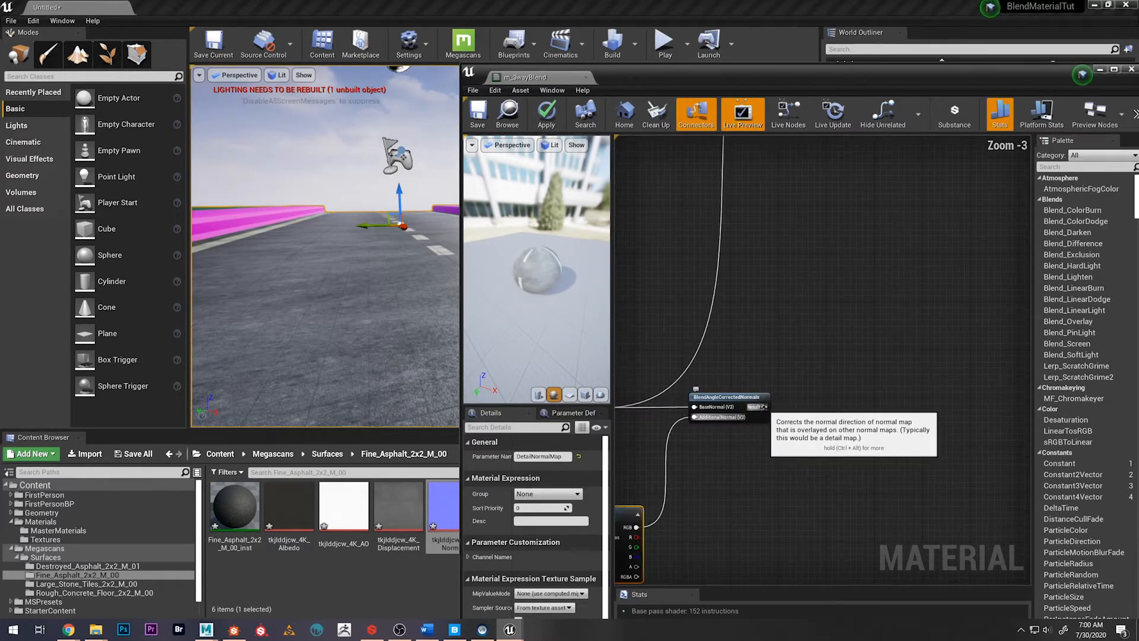
{"action": "left_click_drag", "start_coordinate": [692, 398], "coordinate": [900, 283]}
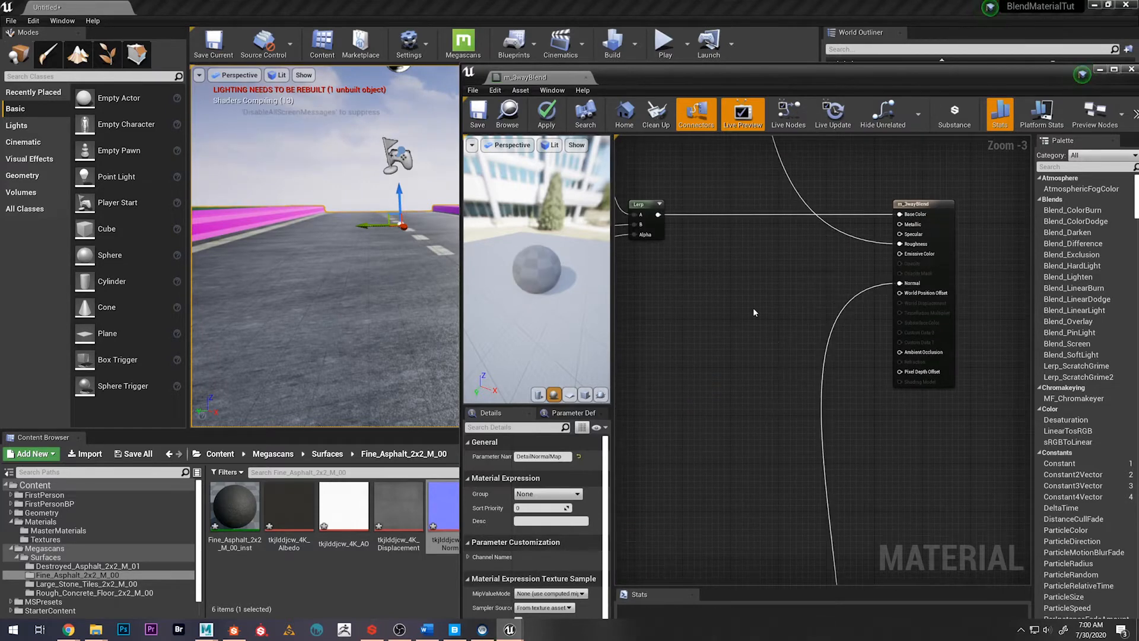
Save the m_3wayBlend material and inspect the detail normals on the road in the level viewport
{"action": "right_click_drag", "start_coordinate": [753, 241], "coordinate": [808, 204]}
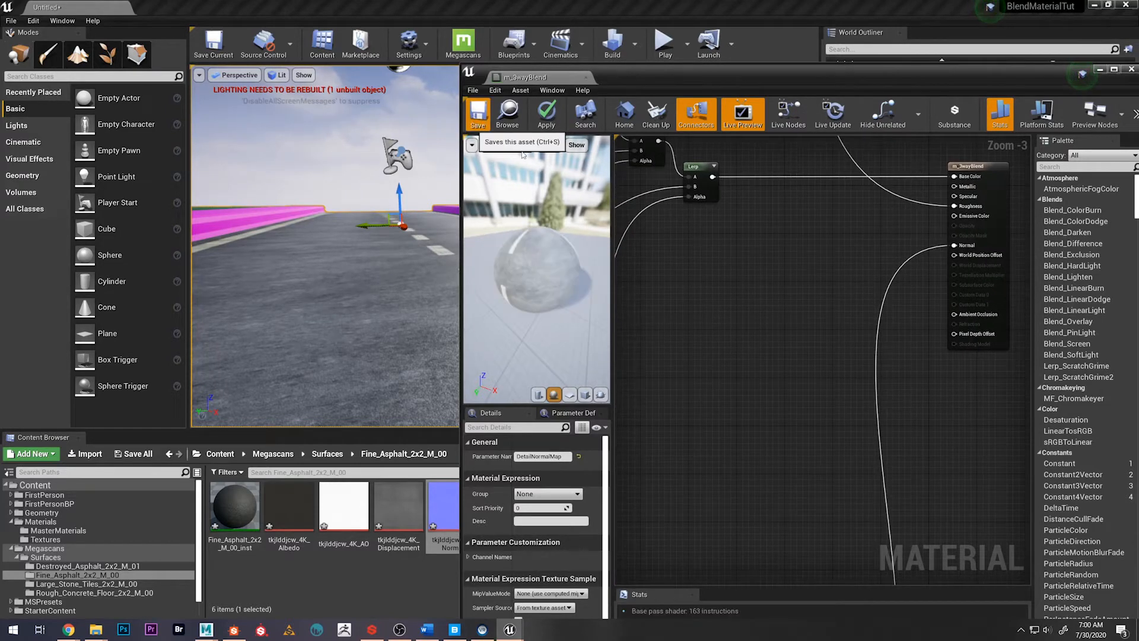
{"action": "left_click", "coordinate": [478, 115]}
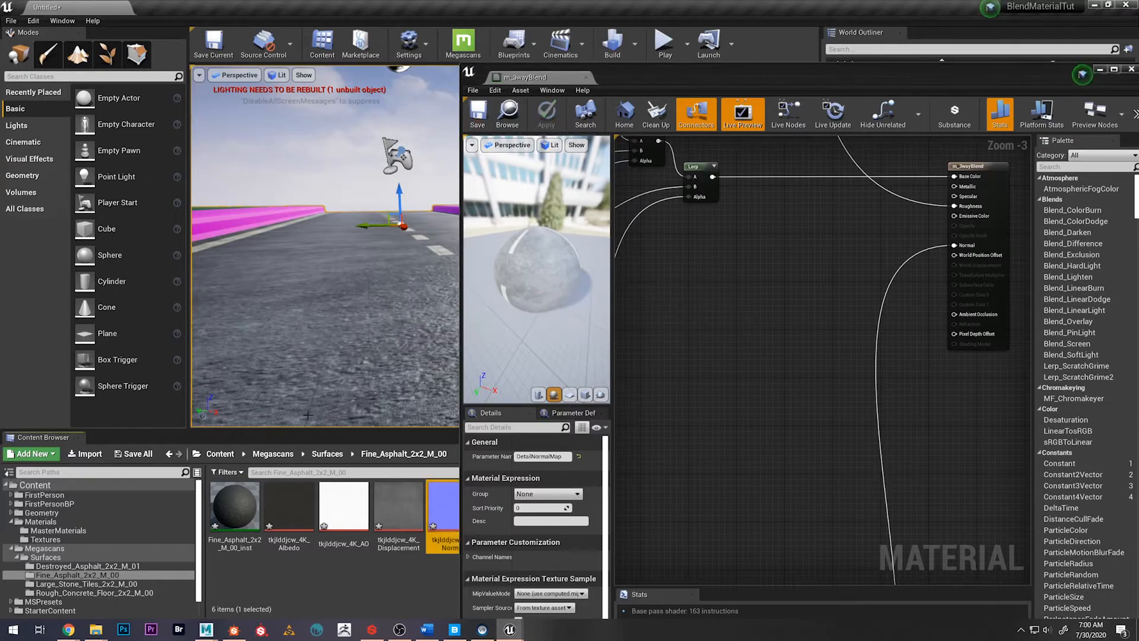
{"action": "left_click", "coordinate": [220, 454]}
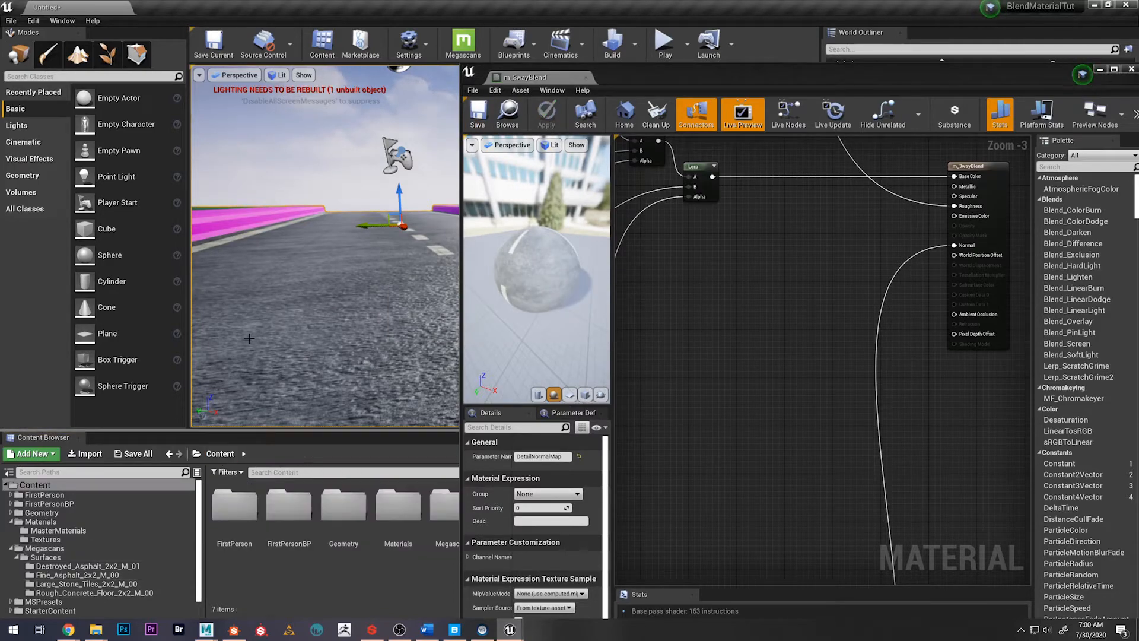
{"action": "right_click_drag", "start_coordinate": [307, 302], "coordinate": [312, 360]}
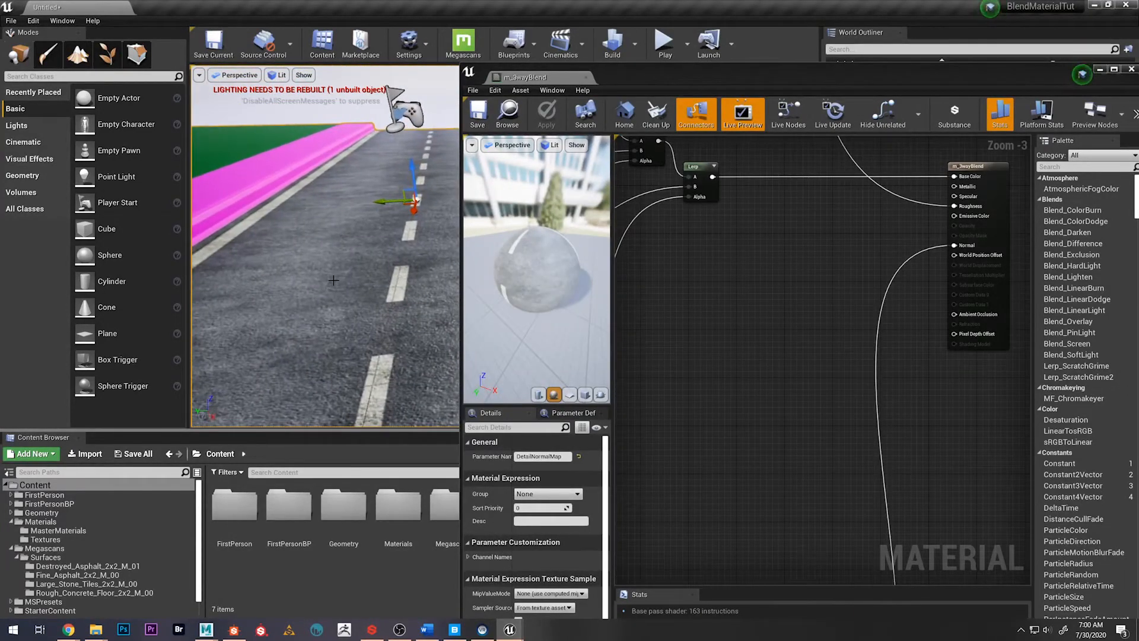
{"action": "right_click_drag", "start_coordinate": [333, 280], "coordinate": [330, 275]}
Make room around the DetailNormalMap sample and add a TextureCoordinate node before it
{"action": "scroll", "coordinate": [874, 206], "scroll_direction": "down", "scroll_amount": 3}
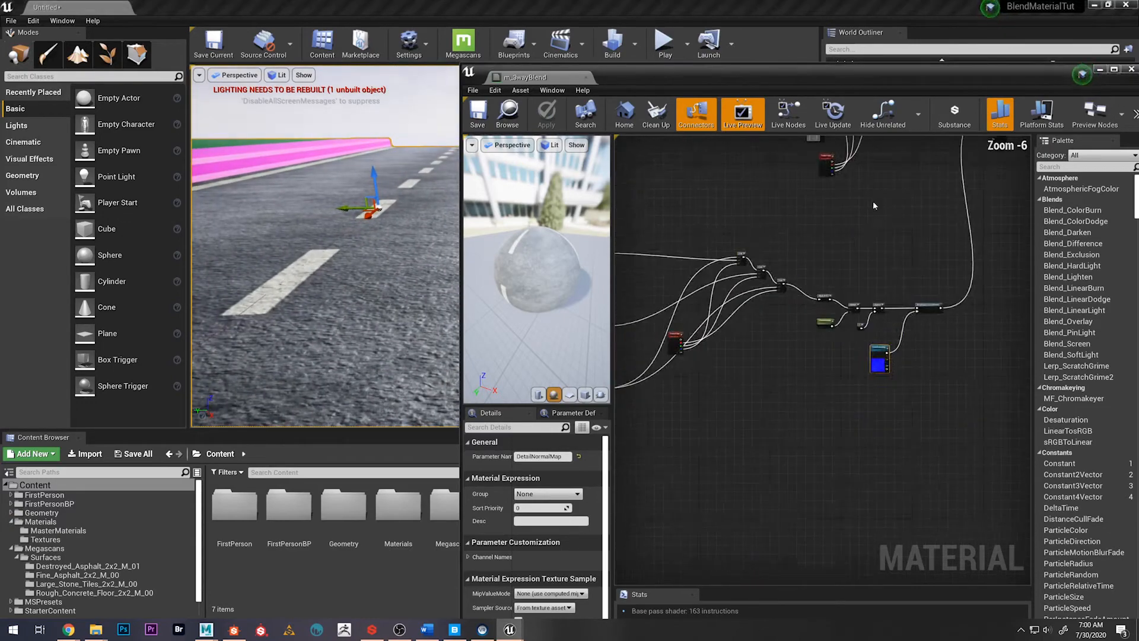
{"action": "scroll", "coordinate": [869, 309], "scroll_direction": "up", "scroll_amount": 4}
{"action": "right_click_drag", "start_coordinate": [772, 459], "coordinate": [808, 394]}
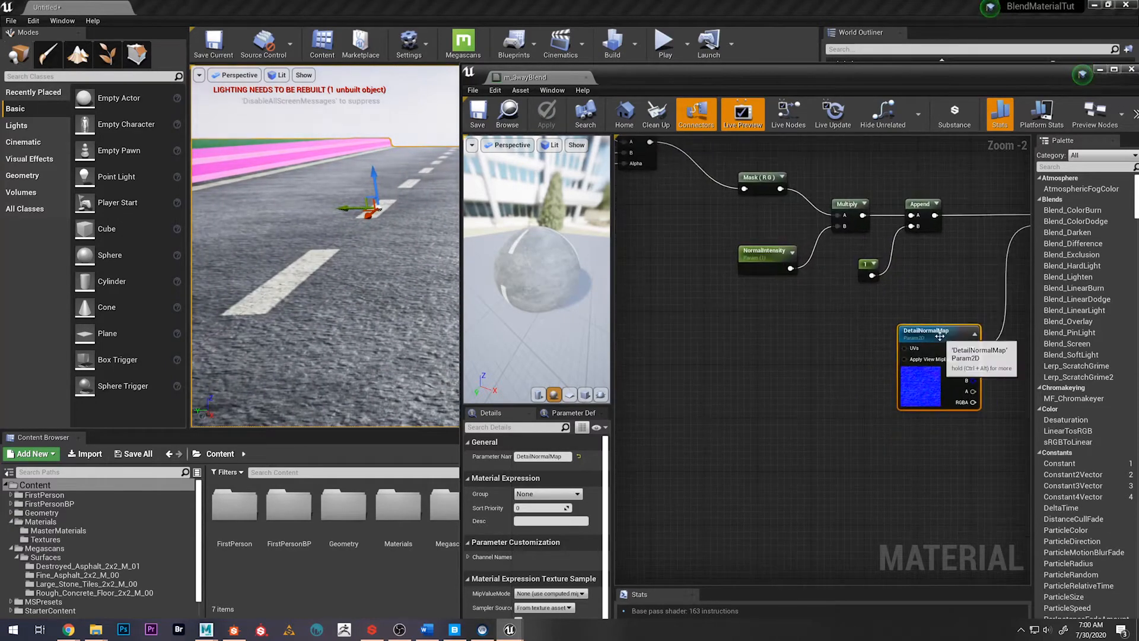
{"action": "left_click_drag", "start_coordinate": [940, 336], "coordinate": [934, 357]}
{"action": "right_click_drag", "start_coordinate": [706, 401], "coordinate": [783, 375]}
{"action": "right_click", "coordinate": [725, 387]}
{"action": "left_click", "coordinate": [704, 362]}
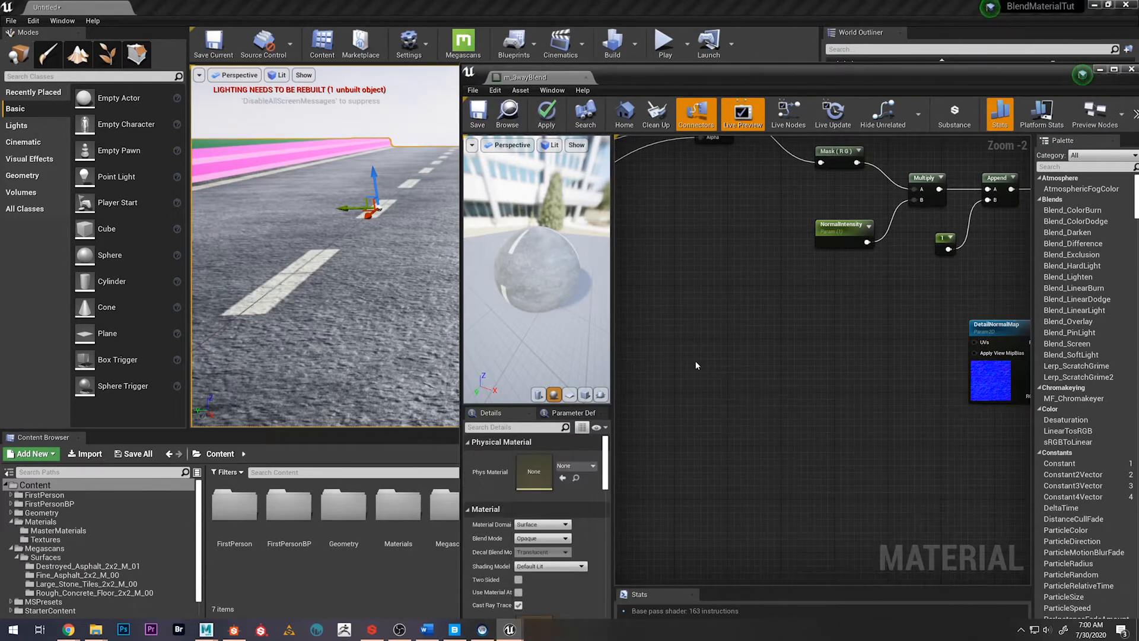
{"action": "right_click", "coordinate": [697, 365]}
{"action": "type", "text": "texcoord"}
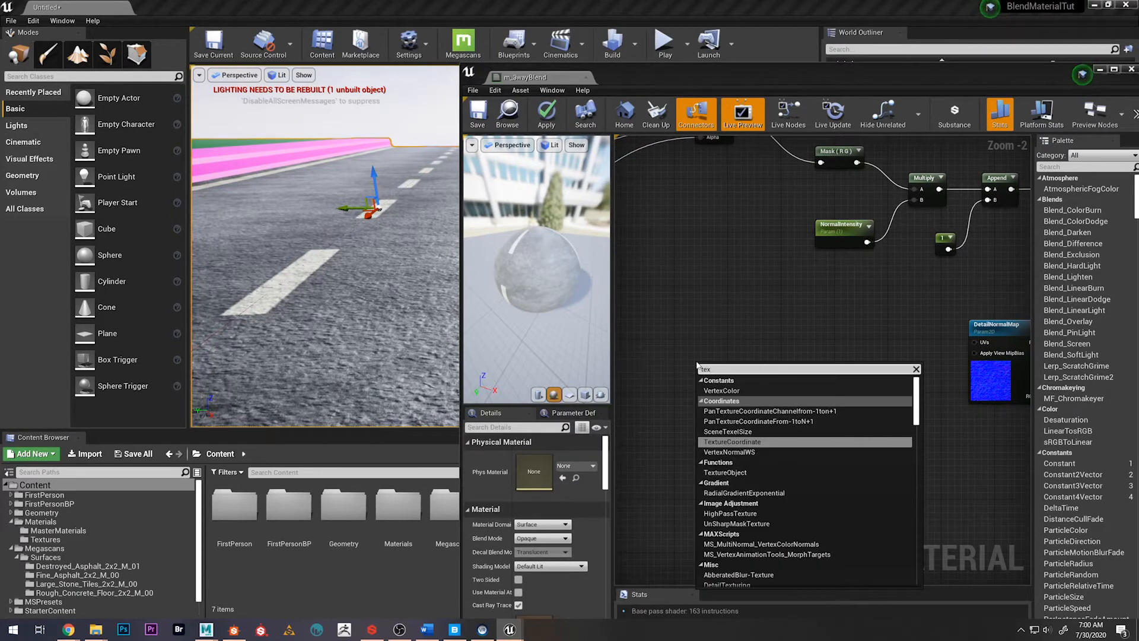
{"action": "key", "text": "Return"}
Feed the TexCoord node into input A of a new Multiply node, with a new Constant in input B
{"action": "left_click_drag", "start_coordinate": [737, 378], "coordinate": [829, 395]}
{"action": "type", "text": "multiply"}
{"action": "key", "text": "Return"}
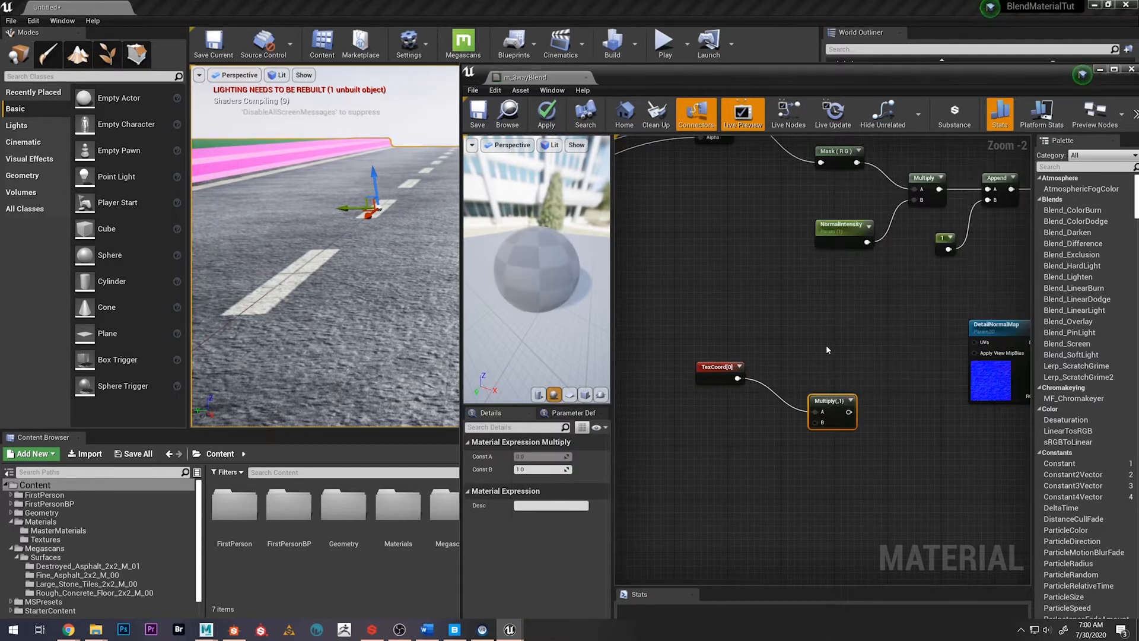
{"action": "left_click_drag", "start_coordinate": [815, 422], "coordinate": [716, 439]}
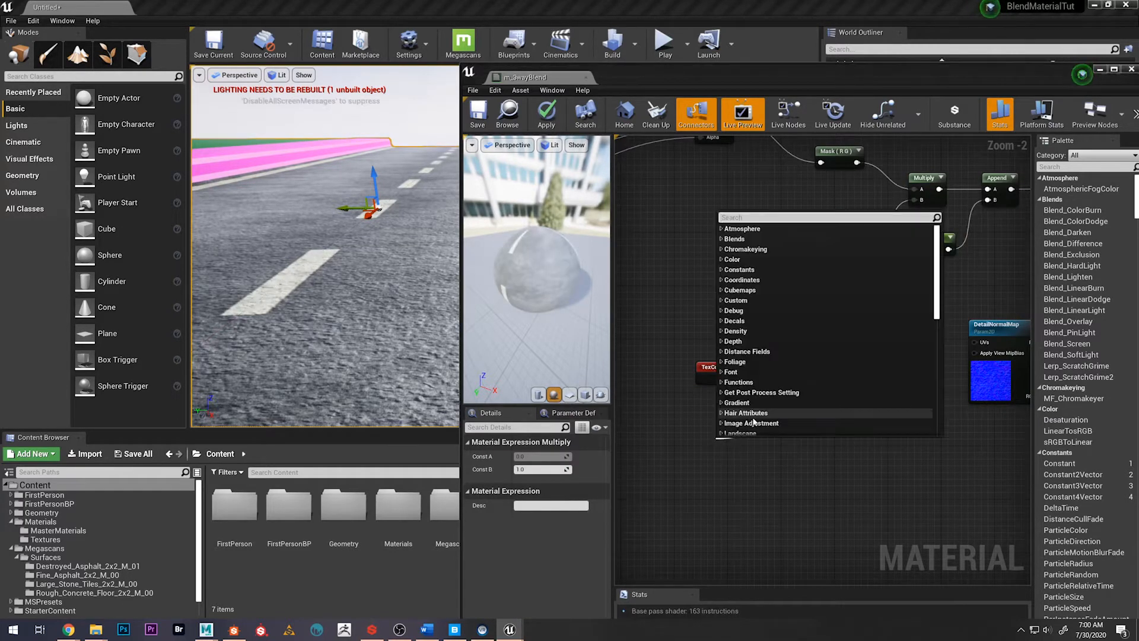
{"action": "type", "text": "constant"}
{"action": "key", "text": "Return"}
Convert the constant to a scalar parameter named DetailNormalUVs with a default value of 1
{"action": "right_click", "coordinate": [721, 449]}
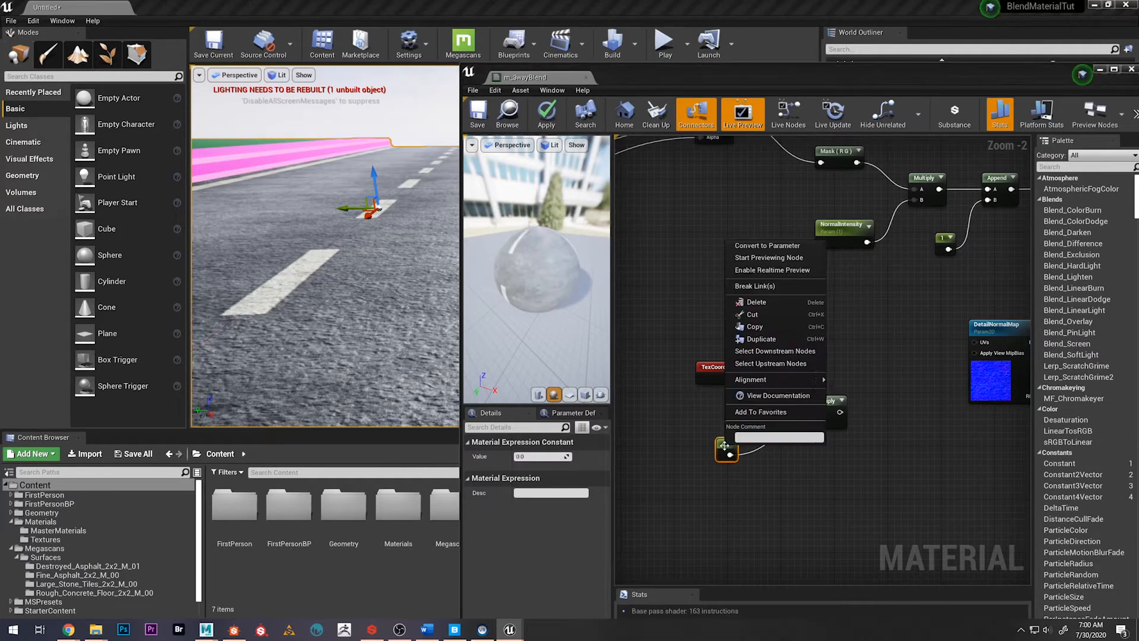
{"action": "left_click", "coordinate": [749, 249]}
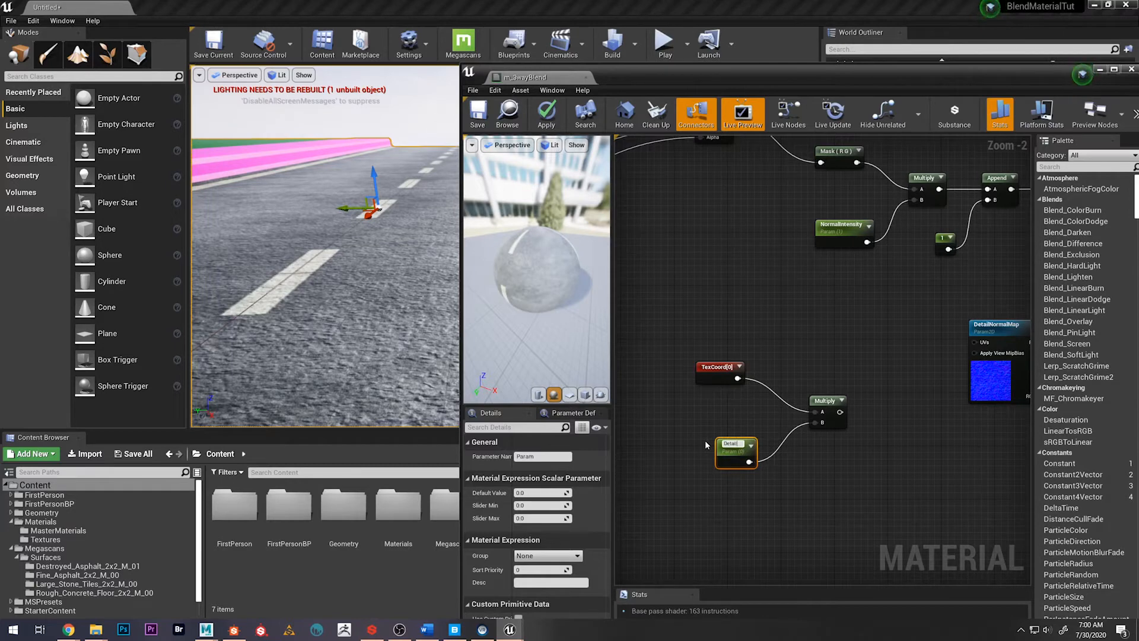
{"action": "type", "text": "DetailNormalUVs"}
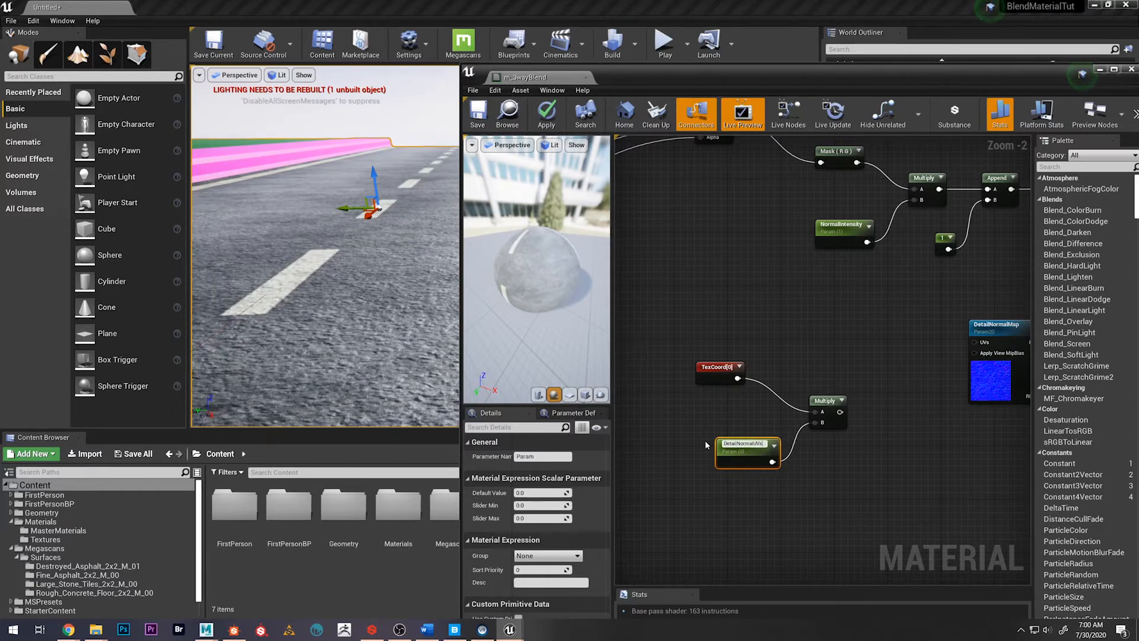
{"action": "key", "text": "Return"}
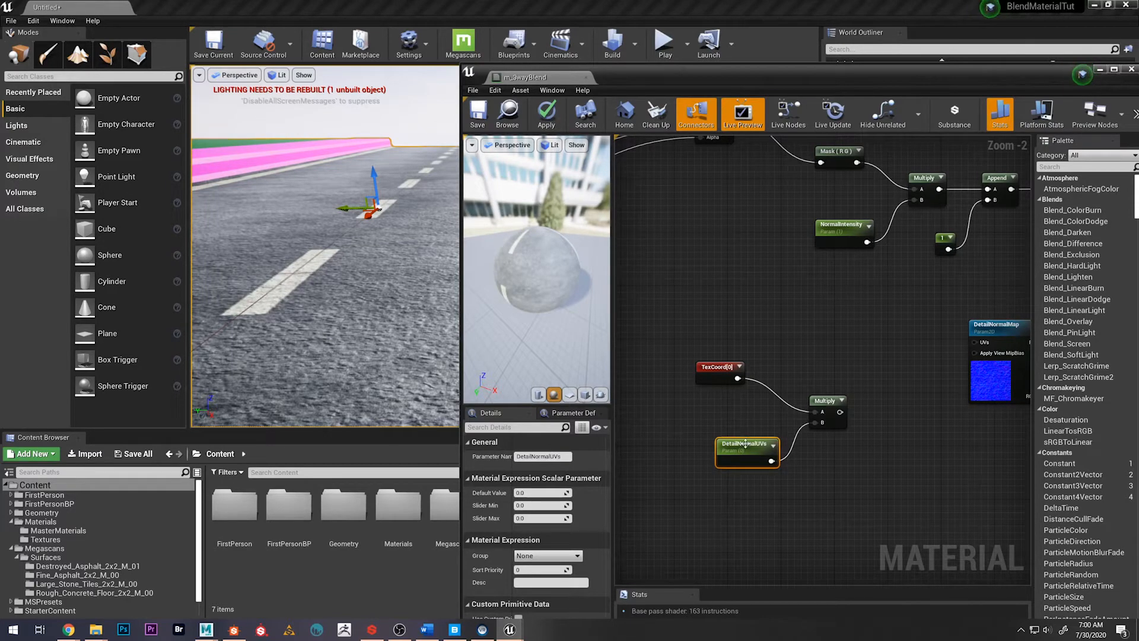
{"action": "left_click_drag", "start_coordinate": [745, 444], "coordinate": [724, 438]}
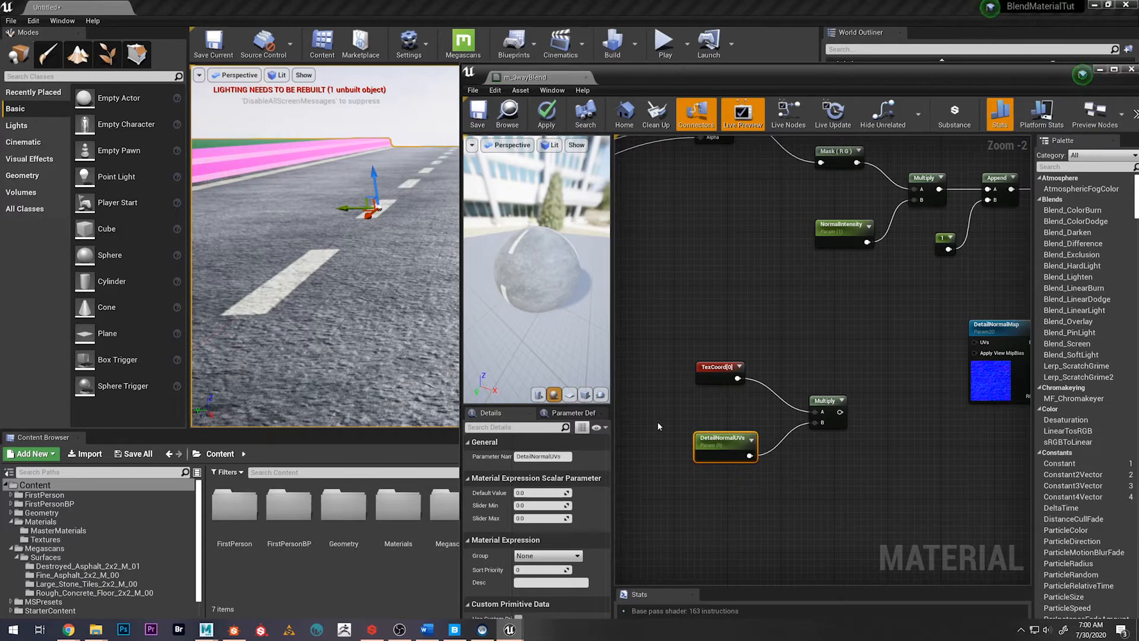
{"action": "left_click", "coordinate": [531, 491]}
{"action": "type", "text": "1"}
{"action": "key", "text": "Return"}
Connect the Multiply output to DetailNormalMap's UVs input and save the material
{"action": "left_click_drag", "start_coordinate": [841, 411], "coordinate": [974, 343]}
{"action": "right_click_drag", "start_coordinate": [798, 337], "coordinate": [724, 352]}
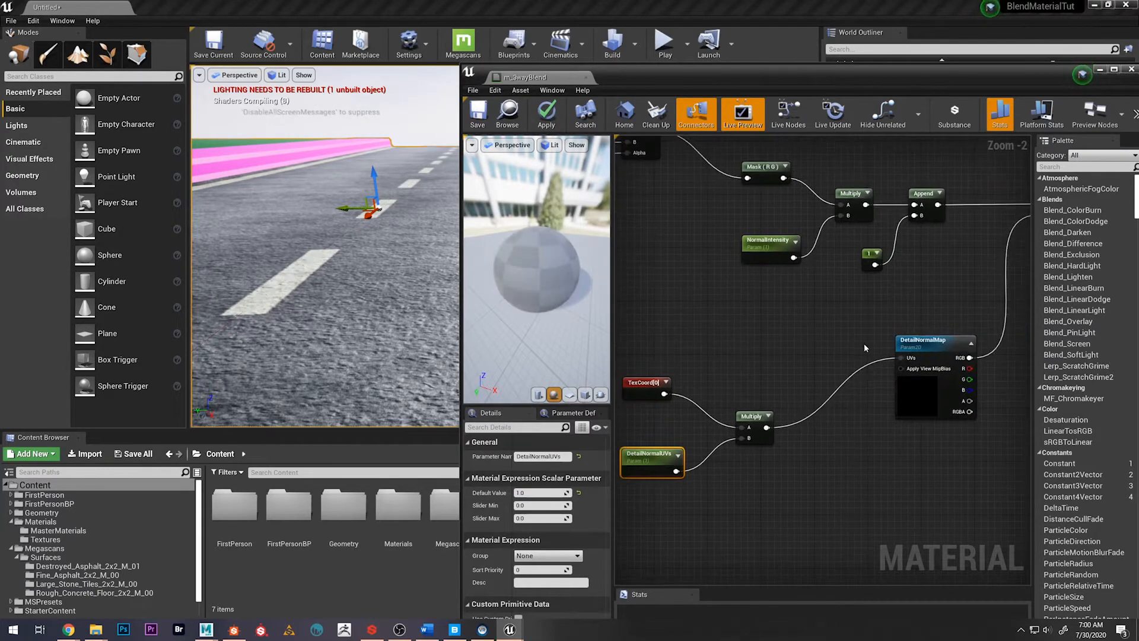
{"action": "left_click", "coordinate": [478, 114]}
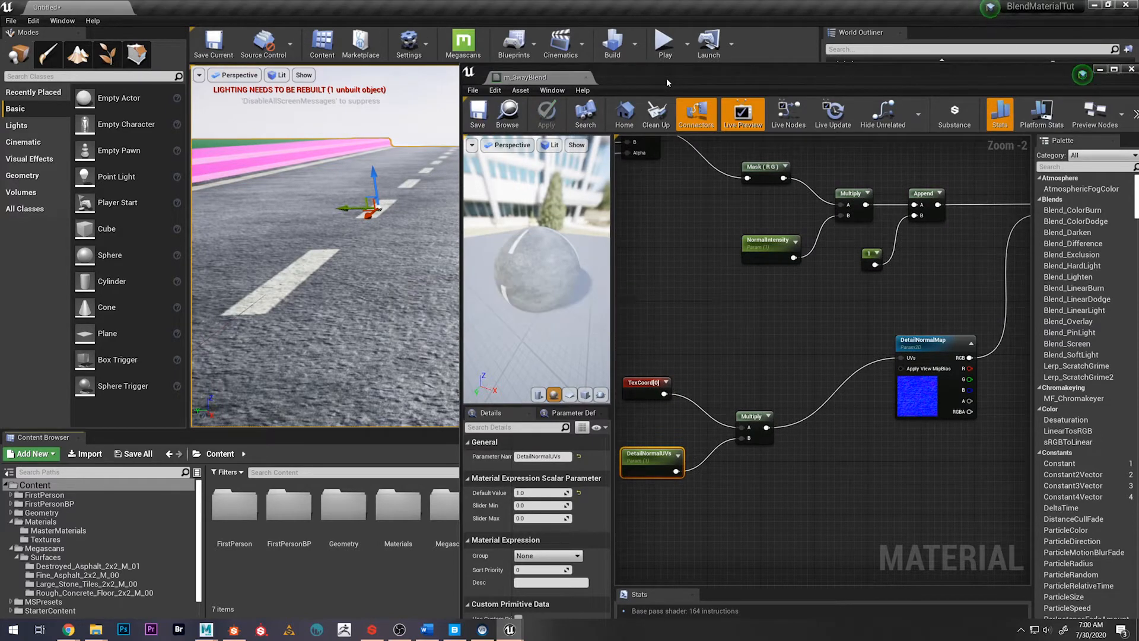
Locate the mi_road material instance assigned to the road mesh and open it for editing
{"action": "left_click_drag", "start_coordinate": [642, 80], "coordinate": [1015, 110]}
{"action": "left_click_drag", "start_coordinate": [544, 223], "coordinate": [599, 267], "text": "alt"}
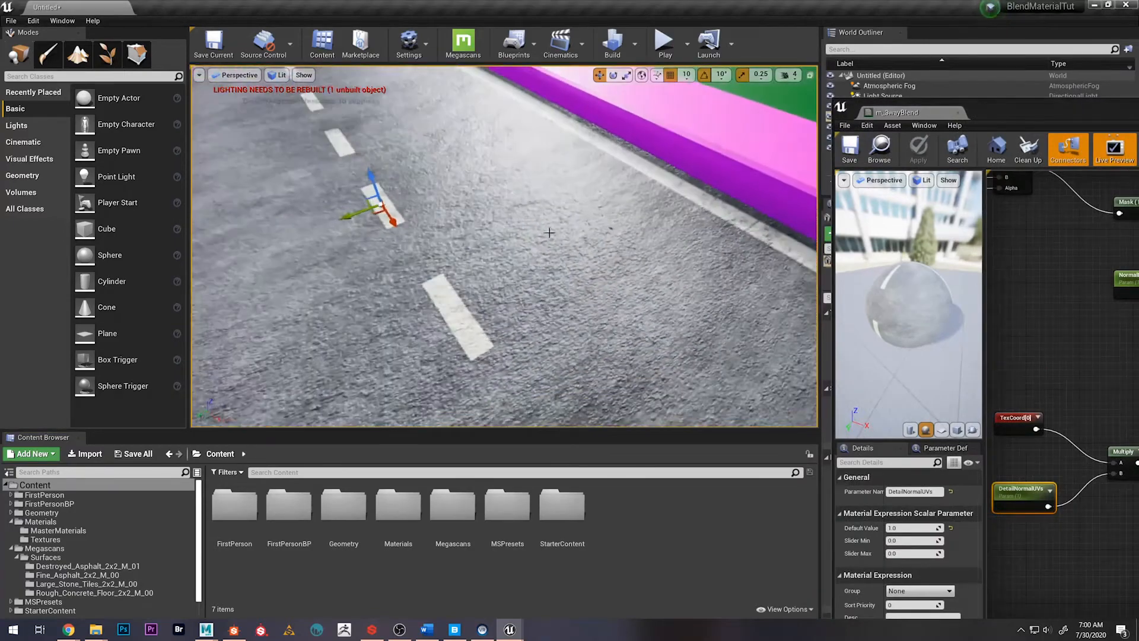
{"action": "right_click_drag", "start_coordinate": [599, 267], "coordinate": [534, 255], "text": "alt"}
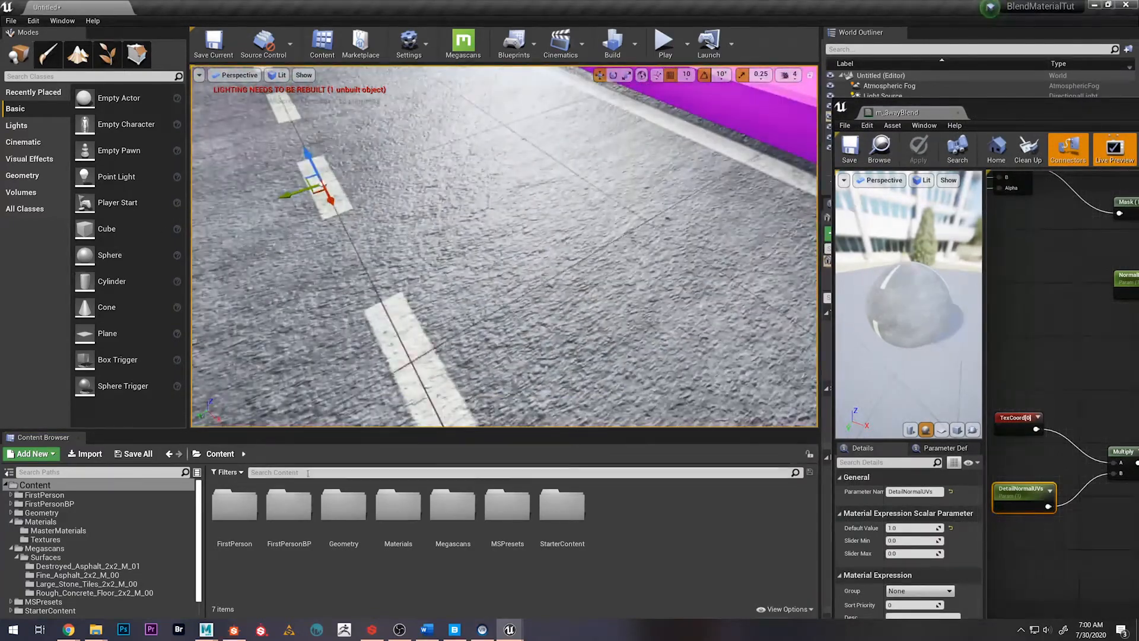
{"action": "left_click_drag", "start_coordinate": [1000, 113], "coordinate": [401, 108]}
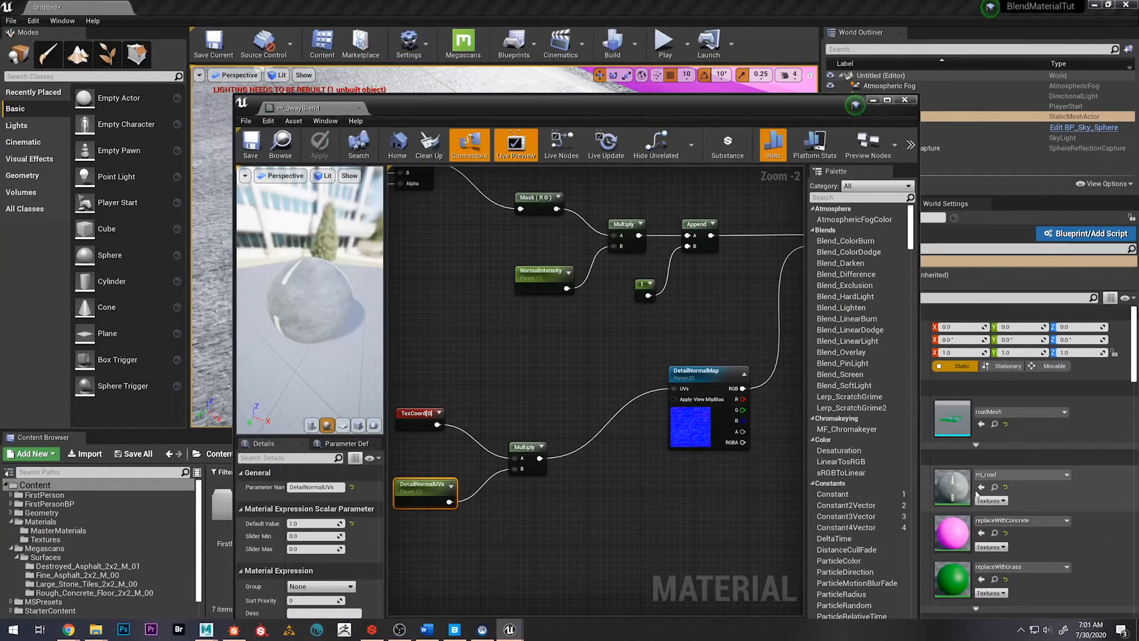
{"action": "left_click", "coordinate": [994, 487]}
{"action": "left_click_drag", "start_coordinate": [742, 102], "coordinate": [902, 113]}
{"action": "double_click", "coordinate": [352, 504]}
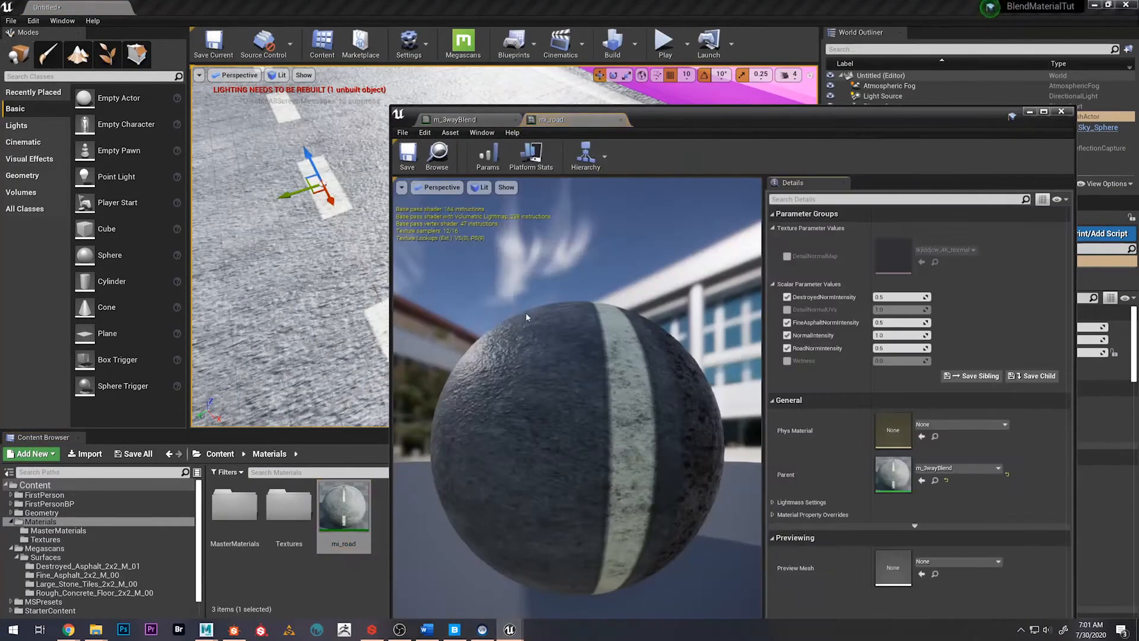
{"action": "mouse_move", "coordinate": [597, 371]}
{"action": "left_mouse_down"}
{"action": "mouse_move", "coordinate": [586, 361]}
{"action": "mouse_move", "coordinate": [593, 372]}
{"action": "left_mouse_up"}
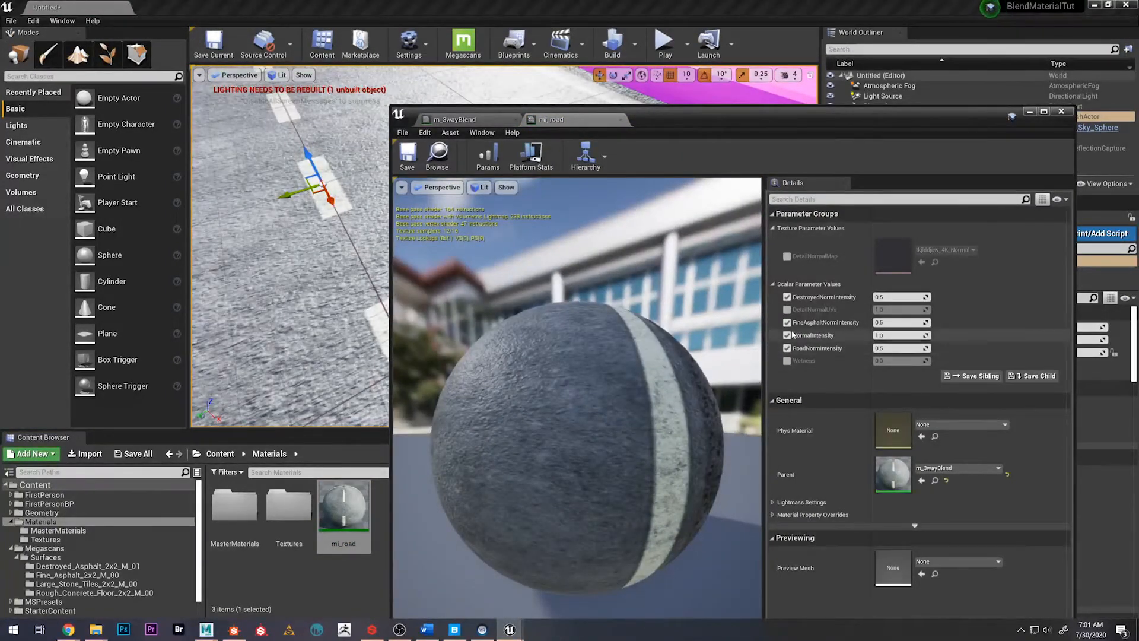
Enable the DetailNormalUVs override in mi_road, set it to 4, and check the detail tiling on the road
{"action": "left_click", "coordinate": [787, 310]}
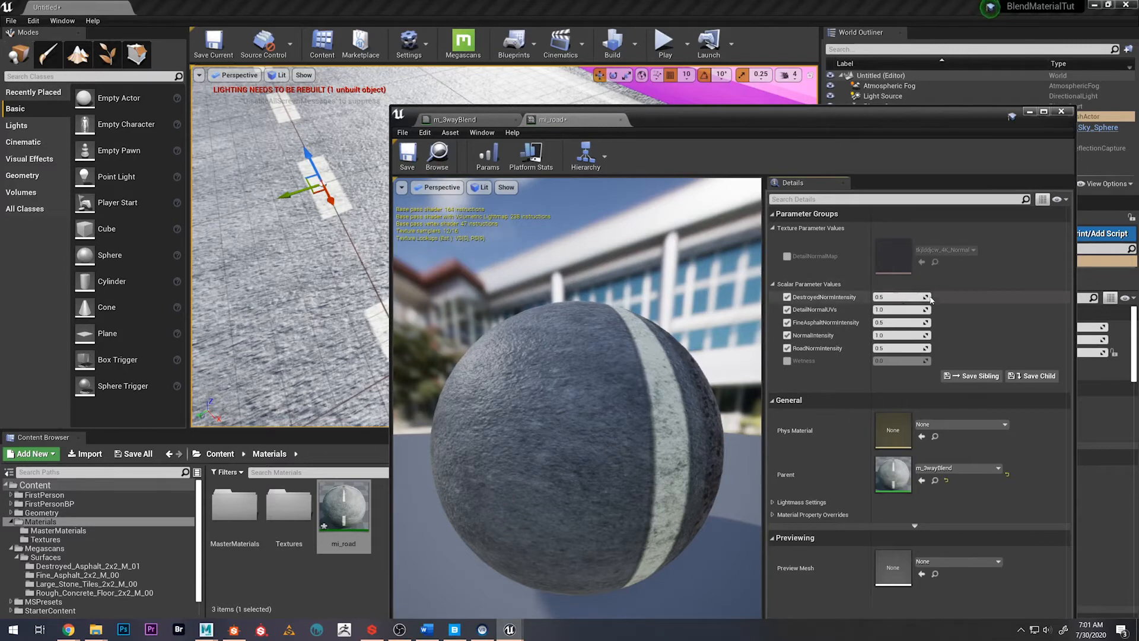
{"action": "left_click", "coordinate": [899, 309]}
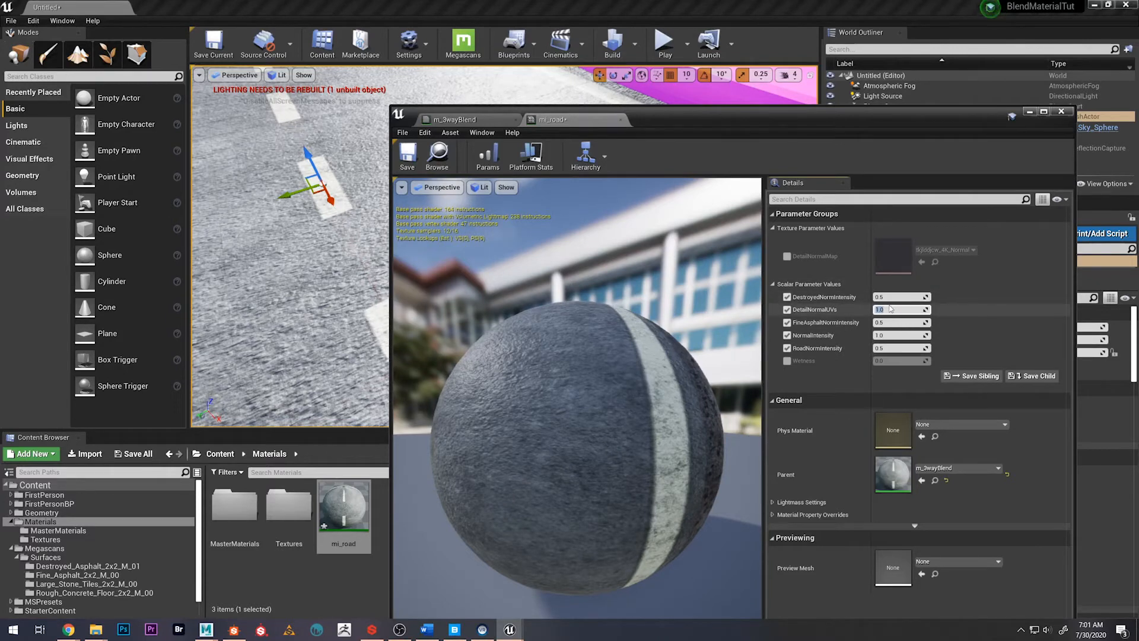
{"action": "key", "text": "Return"}
{"action": "right_click_drag", "start_coordinate": [283, 323], "coordinate": [258, 282]}
{"action": "left_click_drag", "start_coordinate": [662, 120], "coordinate": [811, 157]}
{"action": "right_click_drag", "start_coordinate": [439, 238], "coordinate": [444, 261]}
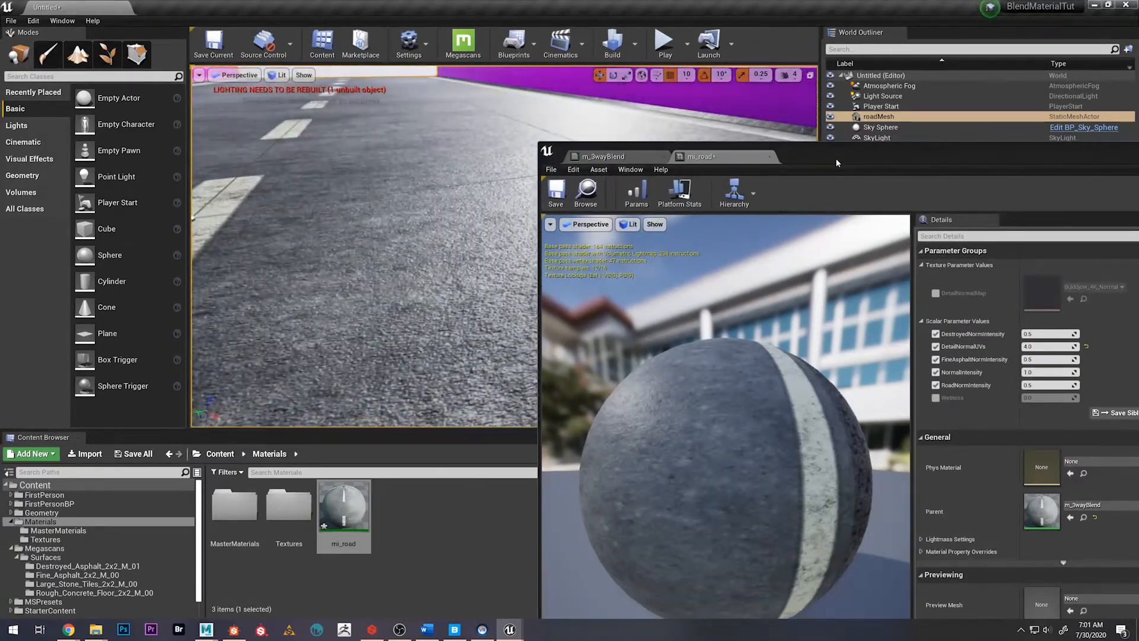
{"action": "left_click_drag", "start_coordinate": [812, 156], "coordinate": [696, 125]}
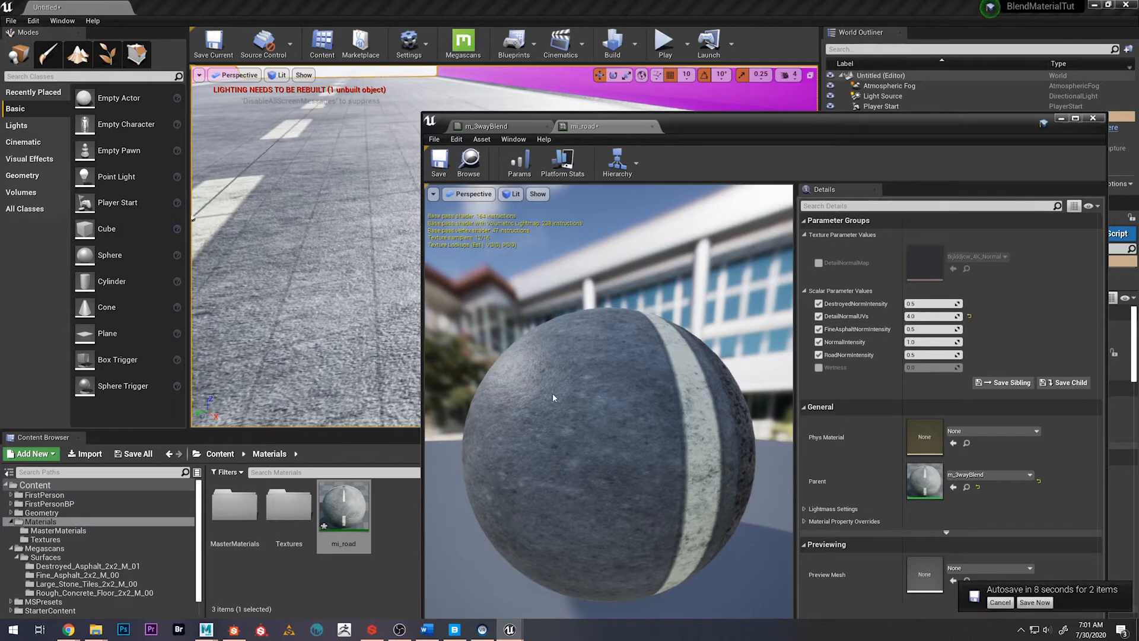
Inspect the mi_road preview sphere, set DetailNormalUVs to 2, and check the detail tiling on the road
{"action": "right_click_drag", "start_coordinate": [580, 370], "coordinate": [581, 350]}
{"action": "mouse_move", "coordinate": [580, 370]}
{"action": "left_mouse_down"}
{"action": "mouse_move", "coordinate": [629, 370]}
{"action": "mouse_move", "coordinate": [581, 370]}
{"action": "left_mouse_up"}
{"action": "mouse_move", "coordinate": [580, 370]}
{"action": "right_mouse_down"}
{"action": "mouse_move", "coordinate": [580, 323]}
{"action": "mouse_move", "coordinate": [580, 378]}
{"action": "right_mouse_up"}
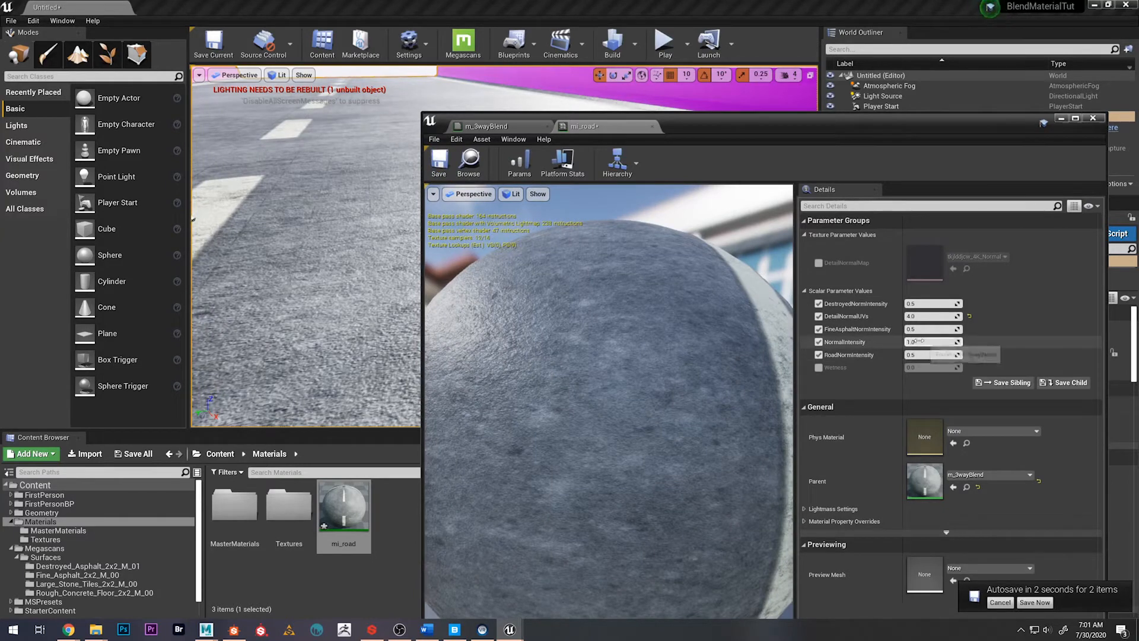
{"action": "left_click", "coordinate": [913, 316]}
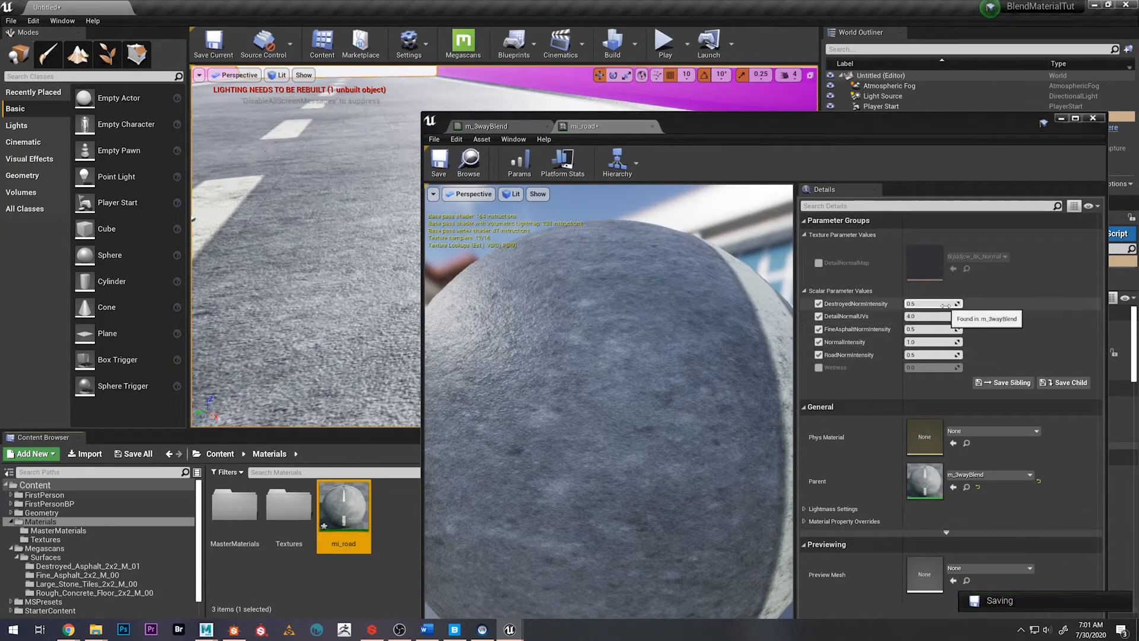
{"action": "left_click", "coordinate": [919, 316]}
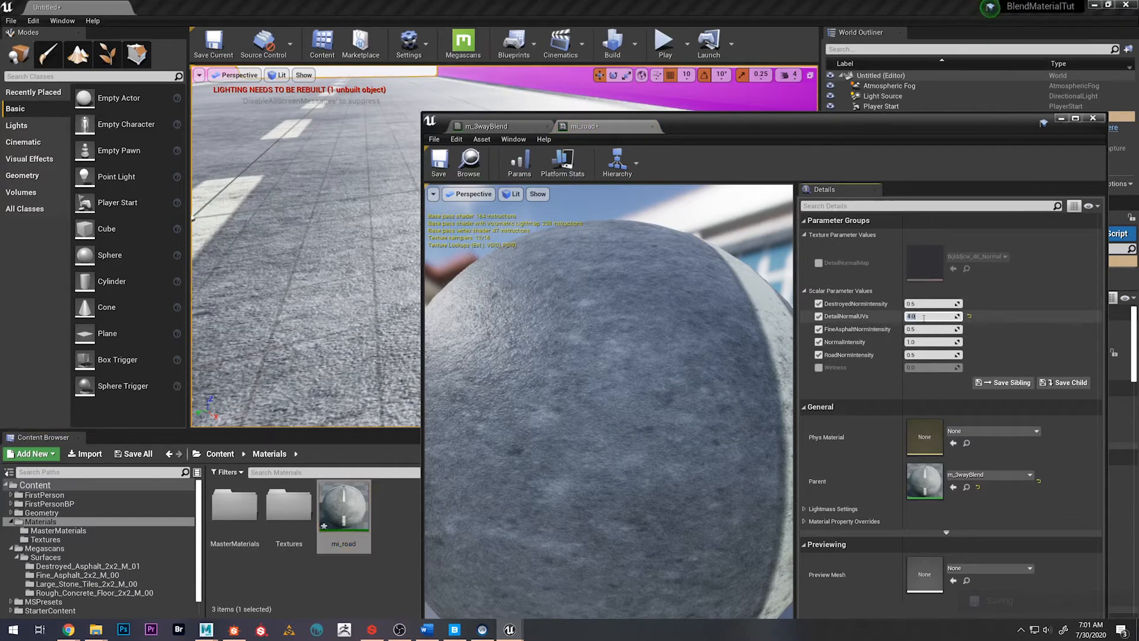
{"action": "type", "text": "2"}
{"action": "key", "text": "Return"}
{"action": "right_click_drag", "start_coordinate": [324, 199], "coordinate": [204, 161]}
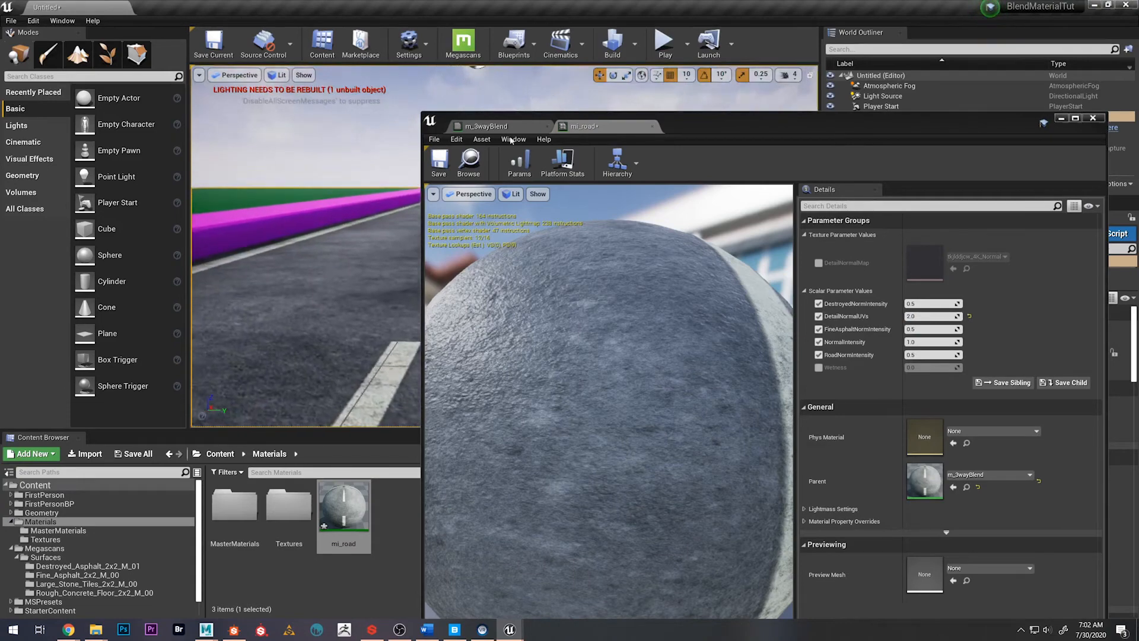
In m_3wayBlend, move the DetailNormalMap node and its UV tiling nodes away from the BlendAngleCorrectedNormals node
{"action": "left_click_drag", "start_coordinate": [721, 125], "coordinate": [728, 95]}
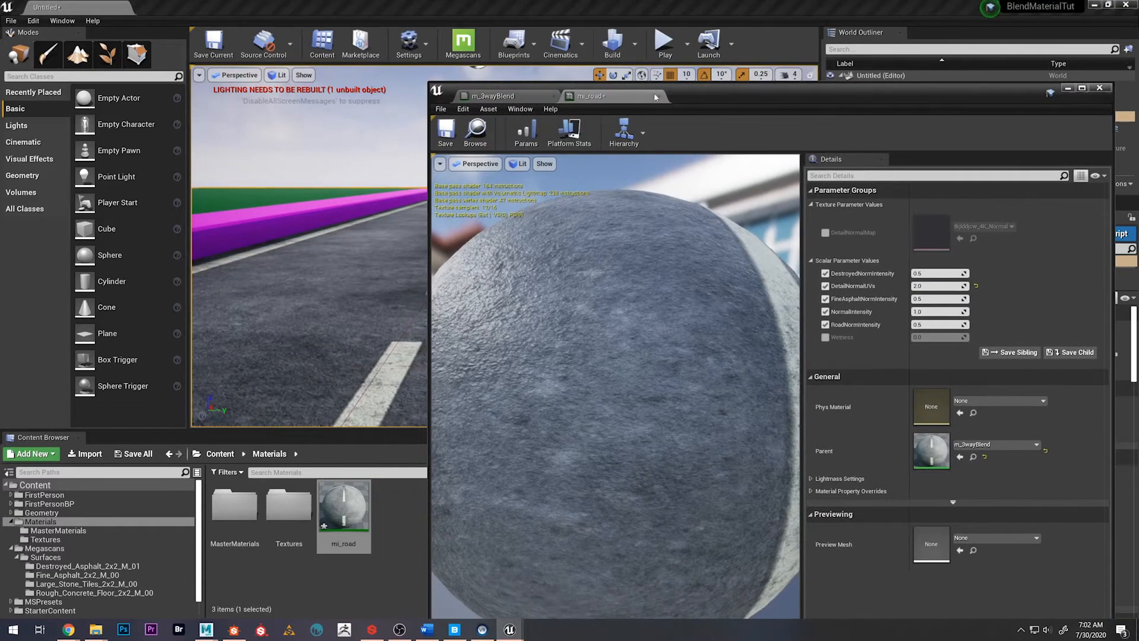
{"action": "left_click", "coordinate": [503, 97]}
{"action": "scroll", "coordinate": [769, 508], "scroll_direction": "down", "scroll_amount": 3}
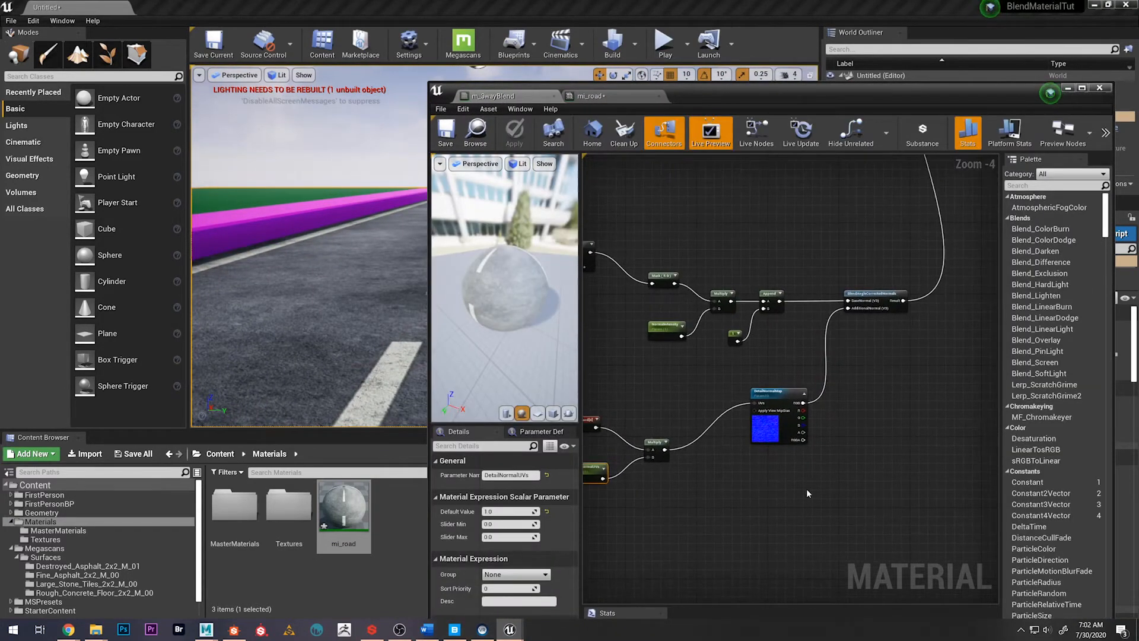
{"action": "right_click_drag", "start_coordinate": [783, 340], "coordinate": [739, 337]}
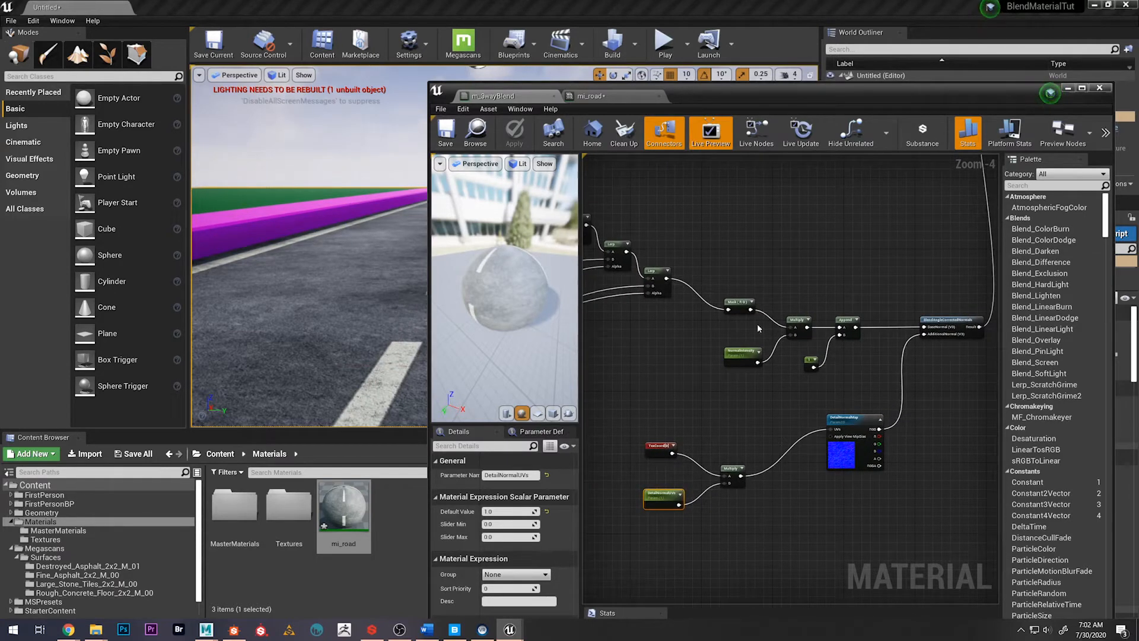
{"action": "right_click_drag", "start_coordinate": [936, 407], "coordinate": [930, 337]}
{"action": "left_click_drag", "start_coordinate": [656, 326], "coordinate": [870, 454]}
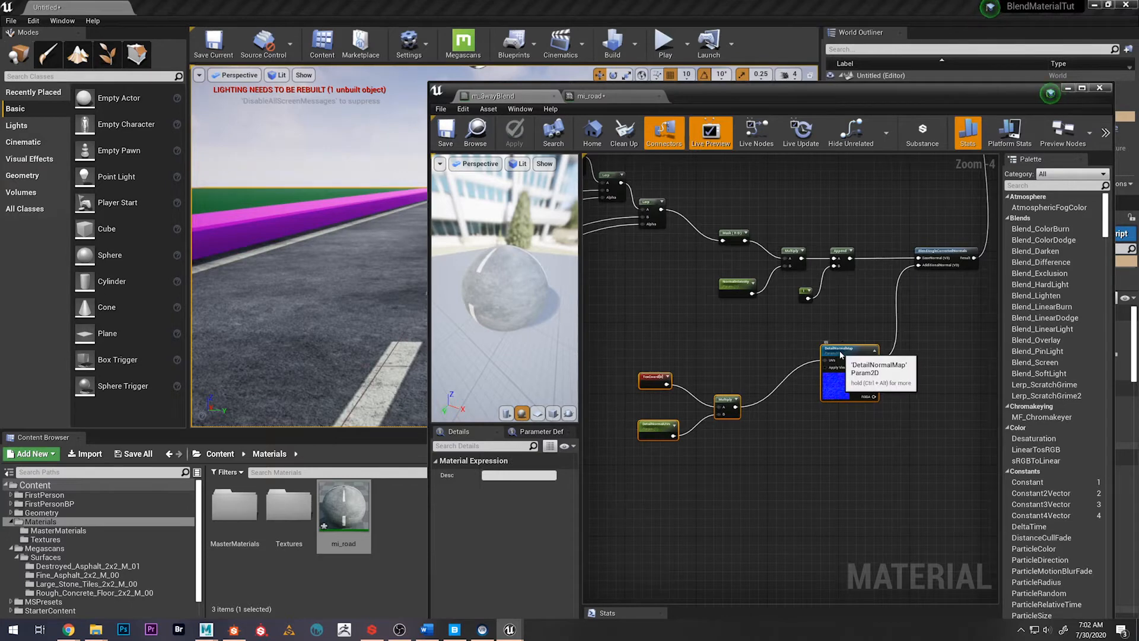
{"action": "left_click_drag", "start_coordinate": [839, 347], "coordinate": [803, 445]}
Add a ComponentMask node with the R and G channels and connect DetailNormalMap's RGB output to it
{"action": "right_click_drag", "start_coordinate": [739, 381], "coordinate": [705, 344]}
{"action": "mouse_move", "coordinate": [849, 456]}
{"action": "right_mouse_down"}
{"action": "mouse_move", "coordinate": [862, 471]}
{"action": "mouse_move", "coordinate": [876, 454]}
{"action": "mouse_move", "coordinate": [836, 446]}
{"action": "mouse_move", "coordinate": [842, 435]}
{"action": "right_mouse_up"}
{"action": "type", "text": "mask"}
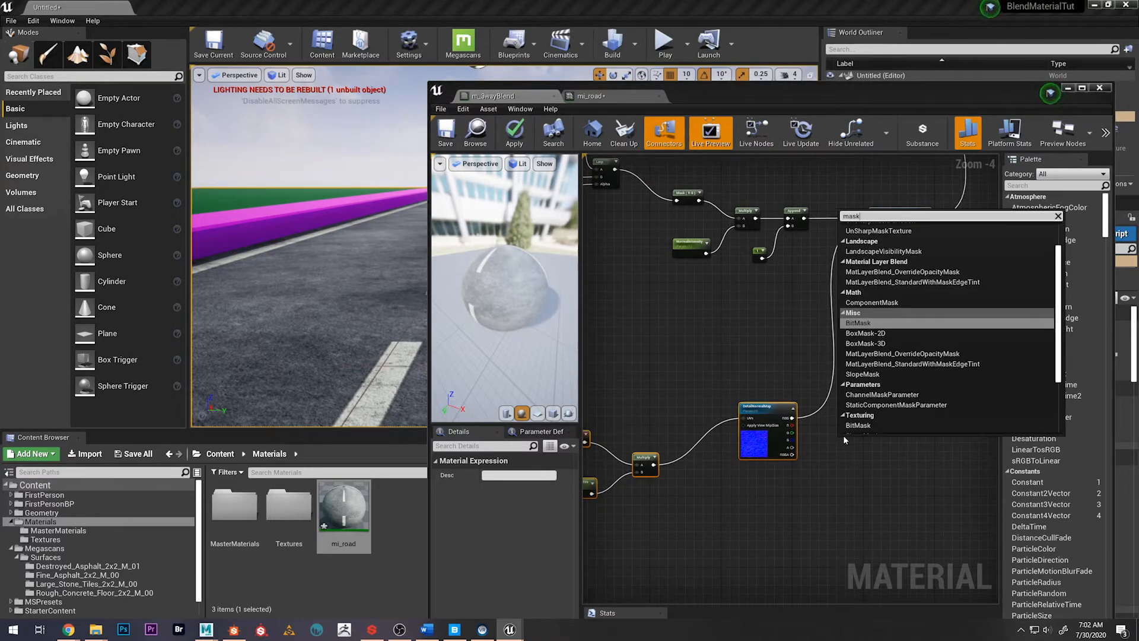
{"action": "key", "text": "Up"}
{"action": "key", "text": "Return"}
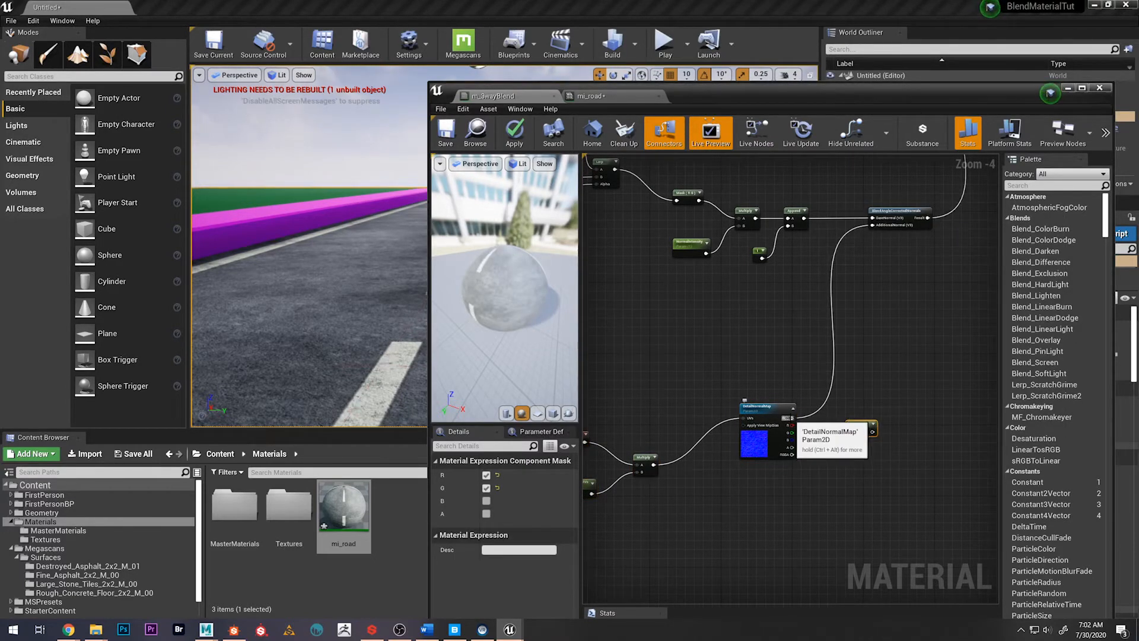
{"action": "left_click_drag", "start_coordinate": [792, 418], "coordinate": [851, 432]}
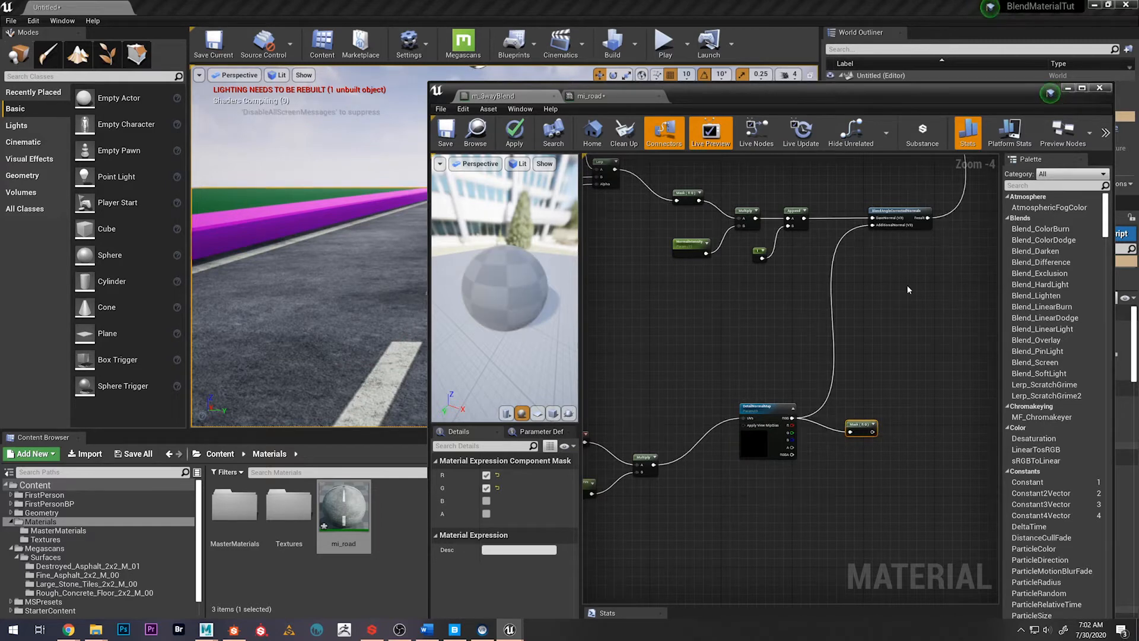
{"action": "left_click", "coordinate": [872, 225], "text": "alt"}
{"action": "scroll", "coordinate": [809, 337], "scroll_direction": "down", "scroll_amount": 2}
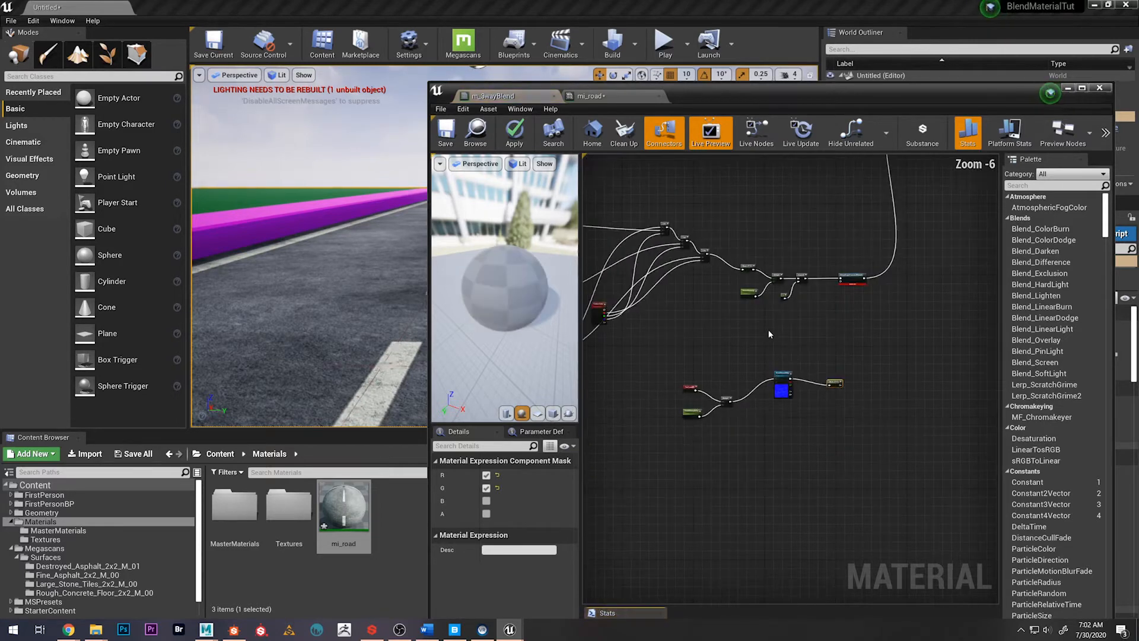
{"action": "scroll", "coordinate": [770, 336], "scroll_direction": "up", "scroll_amount": 2}
{"action": "left_click_drag", "start_coordinate": [828, 423], "coordinate": [910, 234]}
{"action": "right_click_drag", "start_coordinate": [787, 328], "coordinate": [754, 267]}
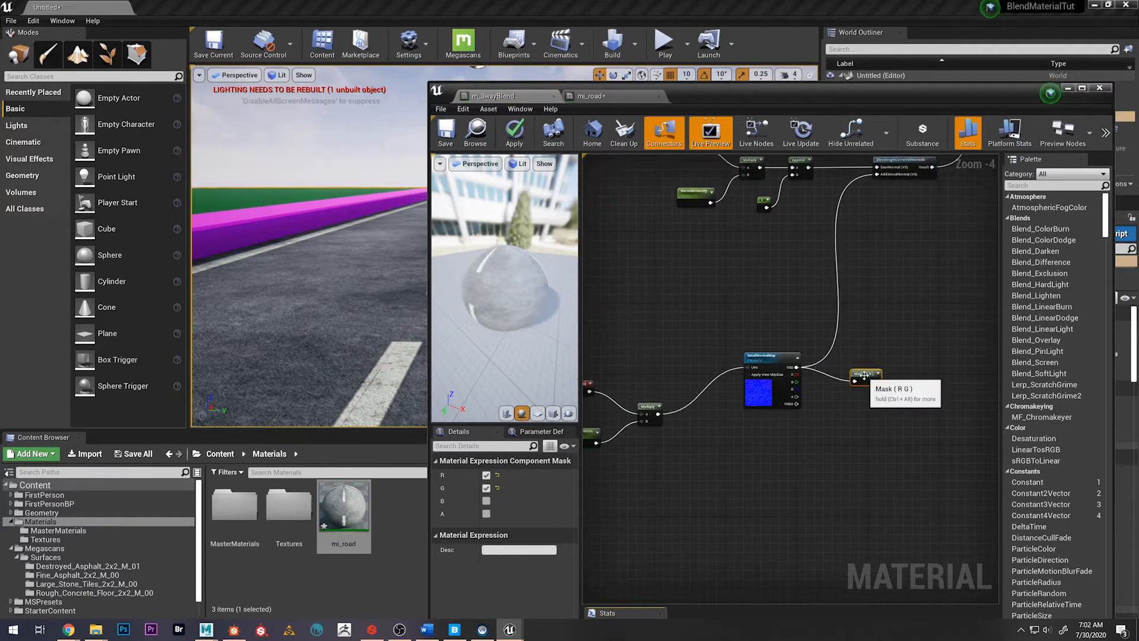
Align the mask with DetailNormalMap and add a Multiply node taking the mask on A and a new Constant on B
{"action": "scroll", "coordinate": [871, 430], "scroll_direction": "down", "scroll_amount": 2}
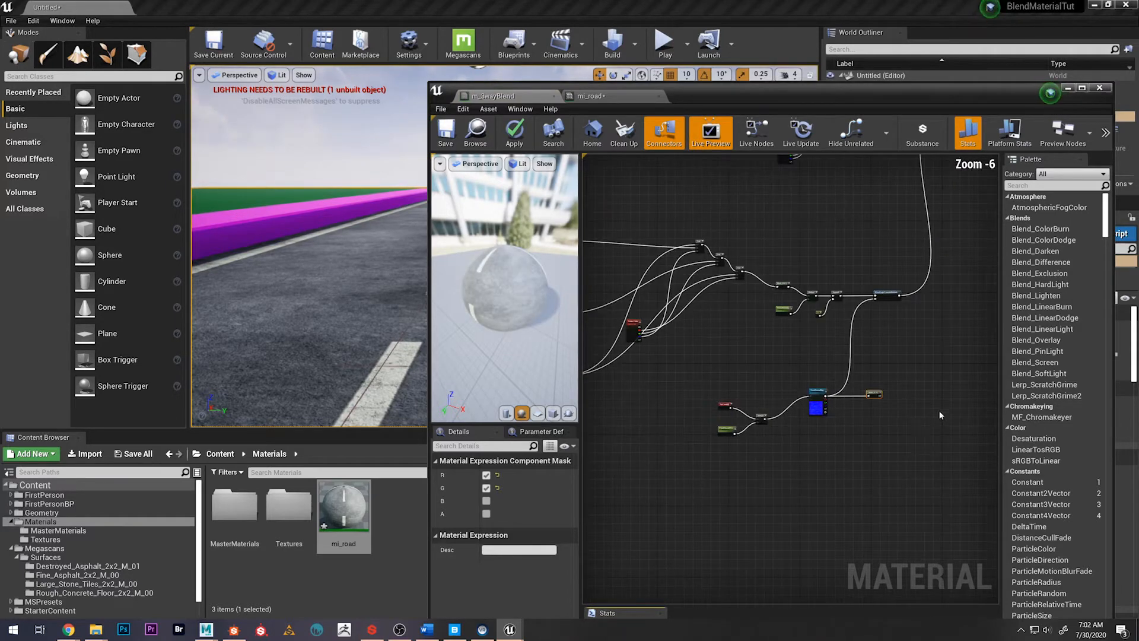
{"action": "scroll", "coordinate": [907, 416], "scroll_direction": "up", "scroll_amount": 2}
{"action": "scroll", "coordinate": [883, 420], "scroll_direction": "up", "scroll_amount": 1}
{"action": "right_click_drag", "start_coordinate": [884, 409], "coordinate": [861, 458]}
{"action": "scroll", "coordinate": [861, 457], "scroll_direction": "down", "scroll_amount": 1}
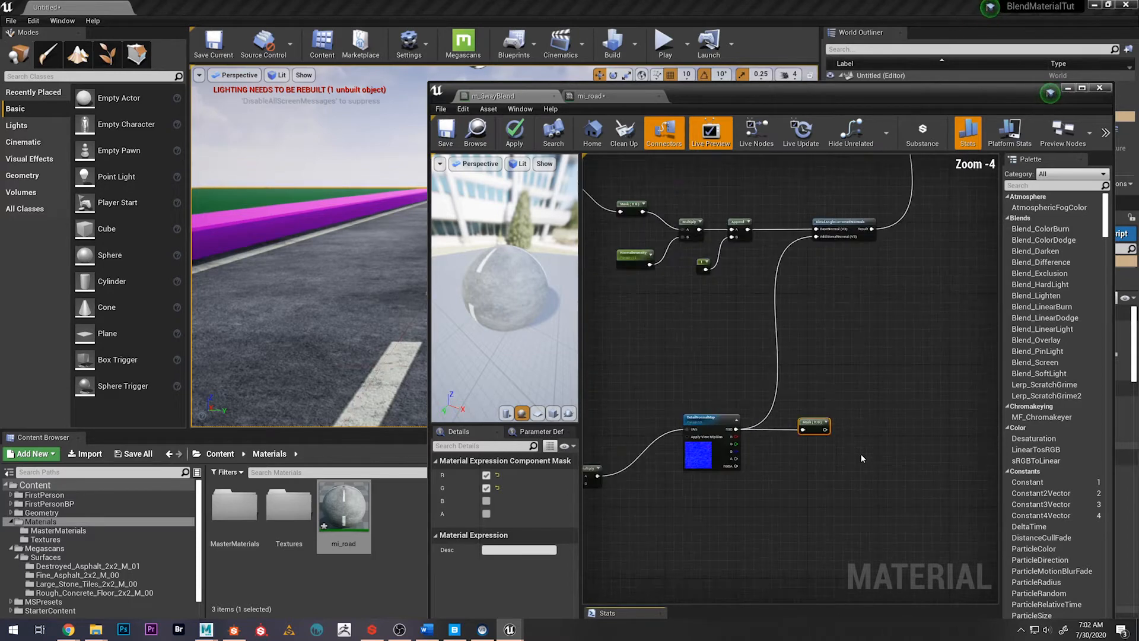
{"action": "key", "text": "m"}
{"action": "left_click", "coordinate": [860, 445]}
{"action": "left_click_drag", "start_coordinate": [825, 429], "coordinate": [812, 466]}
{"action": "type", "text": "con"}
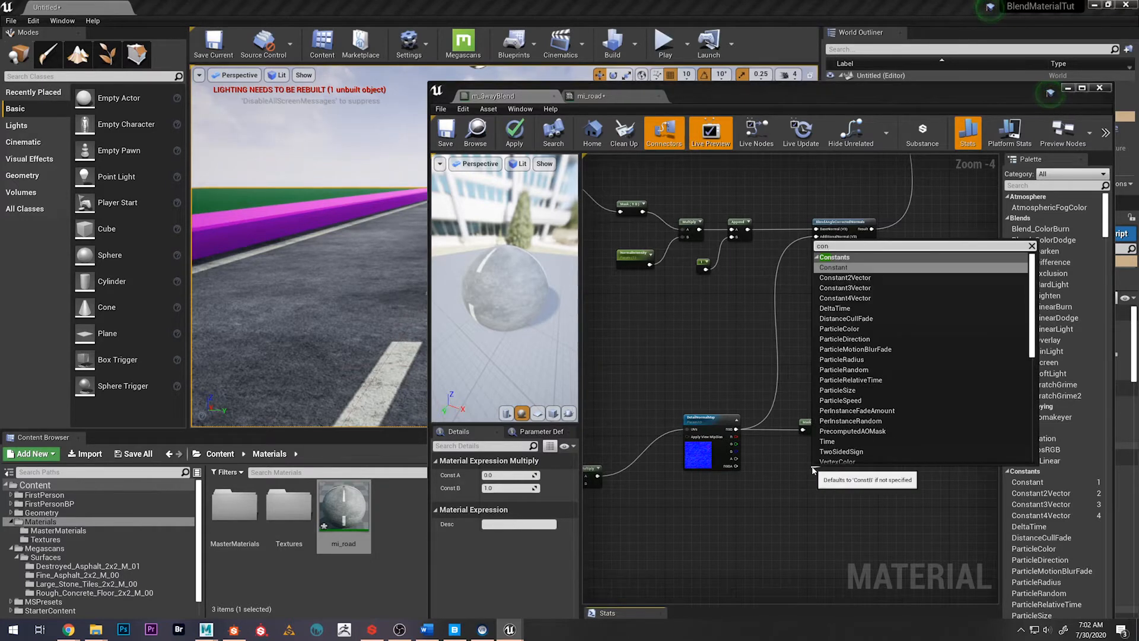
{"action": "key", "text": "Return"}
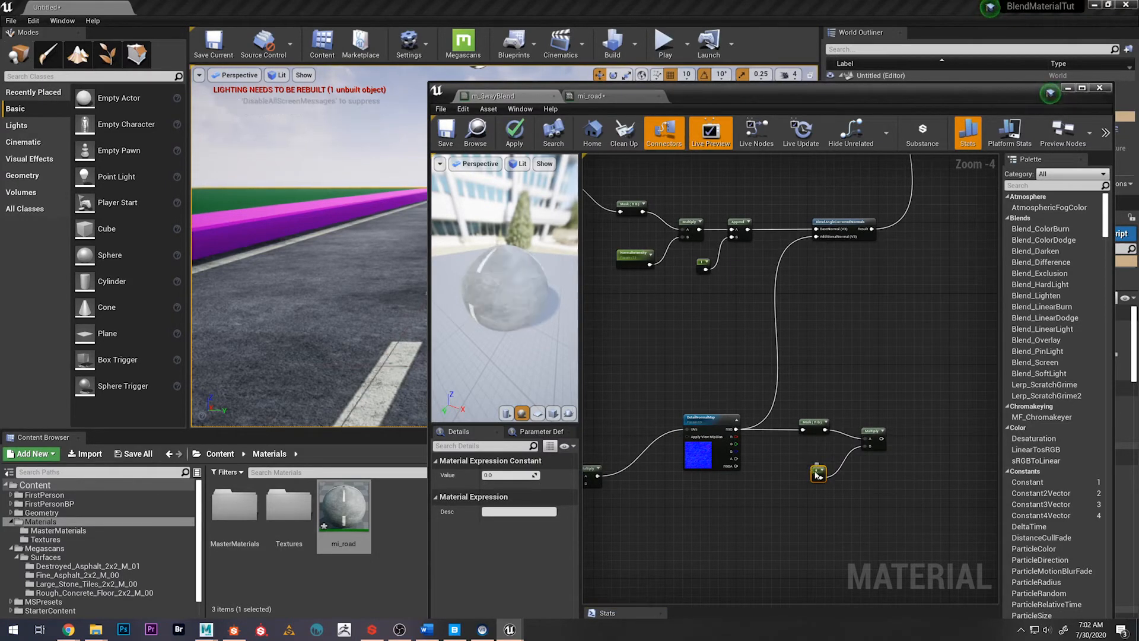
Convert the constant to a scalar parameter named DetailNormIntensity with a default value of 1
{"action": "right_click", "coordinate": [818, 474]}
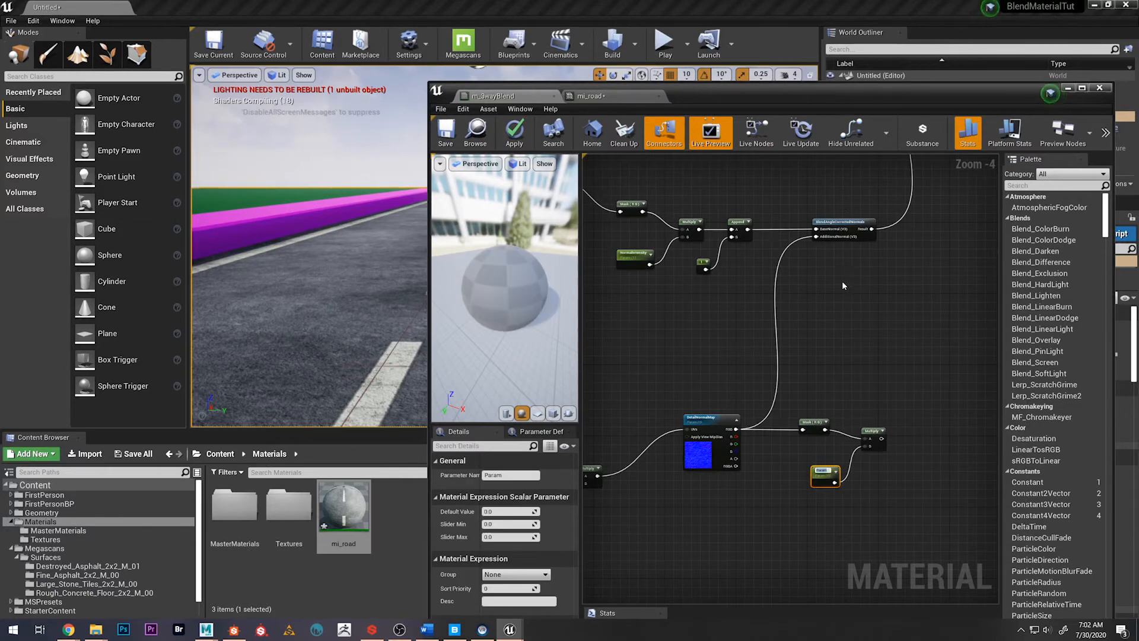
{"action": "type", "text": "DetailNormInte"}
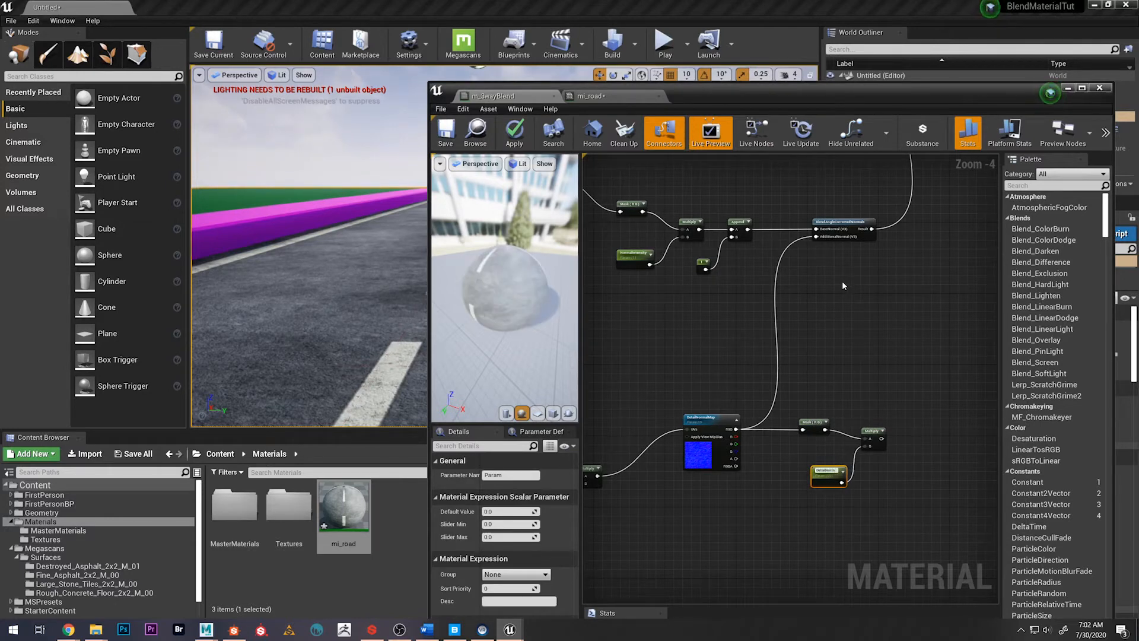
{"action": "type", "text": "nsity"}
{"action": "key", "text": "Return"}
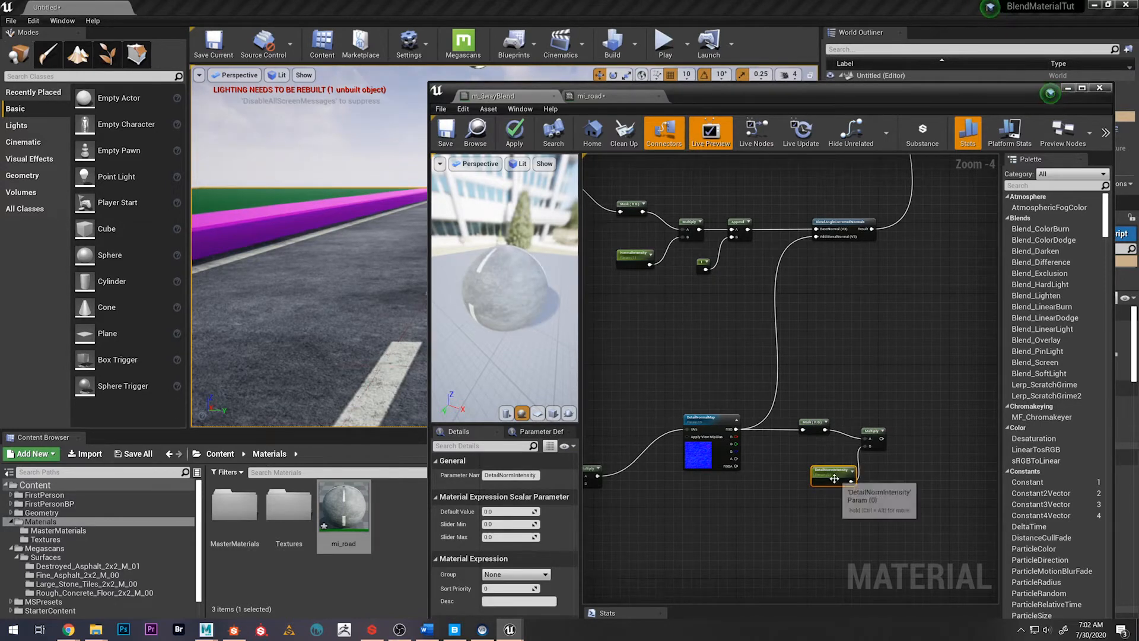
{"action": "left_click_drag", "start_coordinate": [825, 475], "coordinate": [809, 471]}
{"action": "key", "text": "Return"}
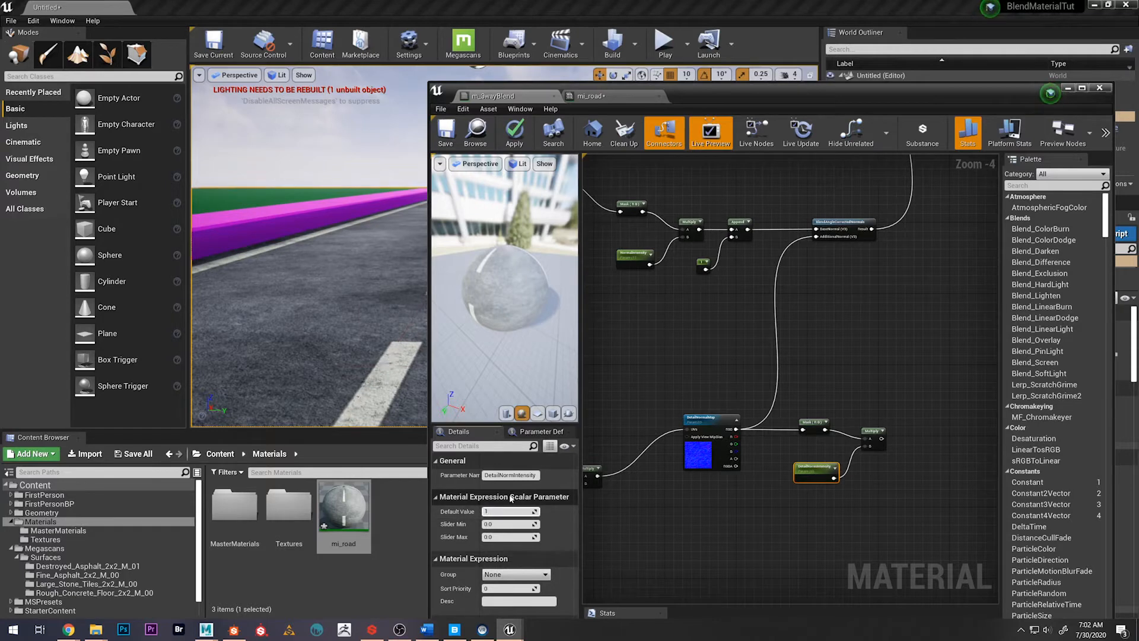
Add an AppendVector node after the detail normal's Multiply node
{"action": "right_click", "coordinate": [911, 437]}
{"action": "type", "text": "ap"}
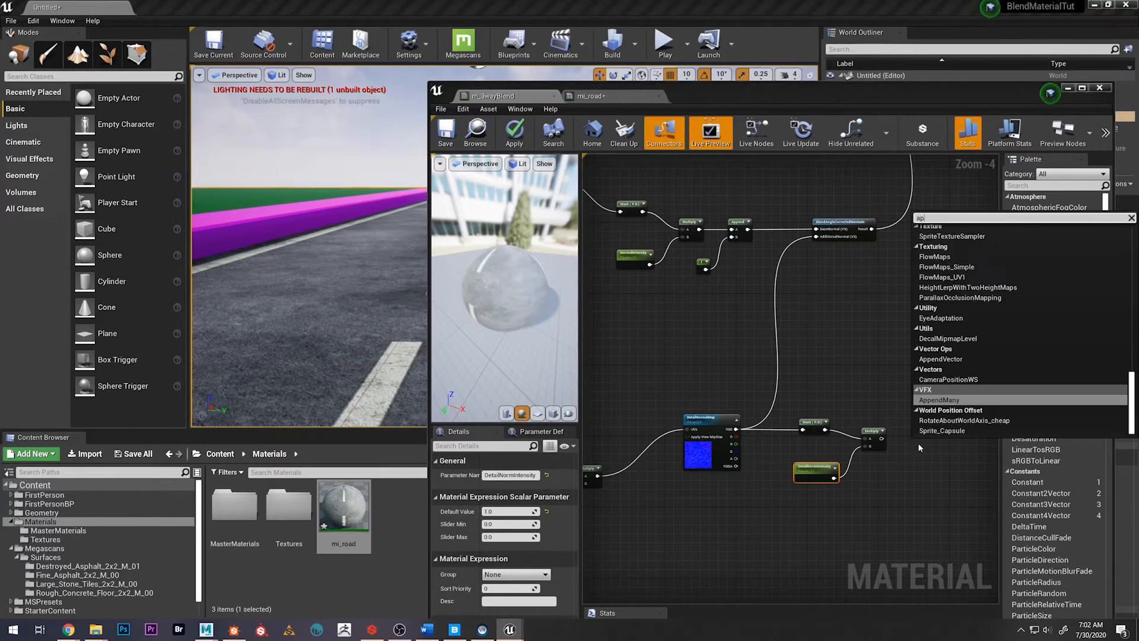
{"action": "type", "text": "pe"}
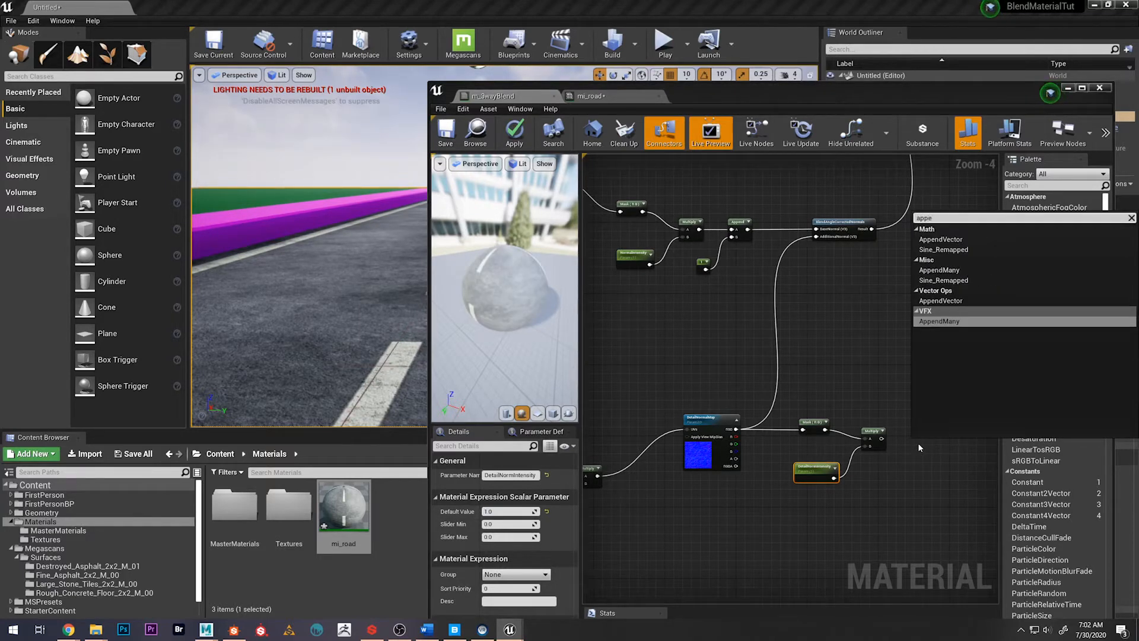
{"action": "key", "text": "Up"}
{"action": "key", "text": "Return"}
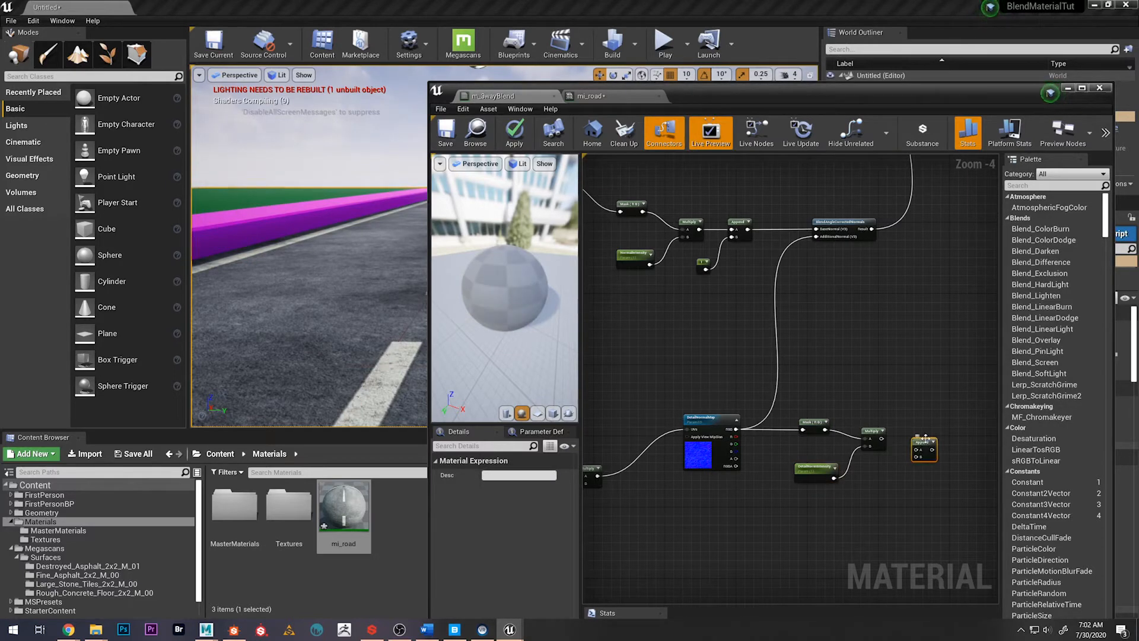
Connect the Multiply output to the Append node's A input and a new Constant with value 1 to B
{"action": "left_click_drag", "start_coordinate": [917, 452], "coordinate": [883, 479]}
{"action": "type", "text": "cons"}
{"action": "key", "text": "Return"}
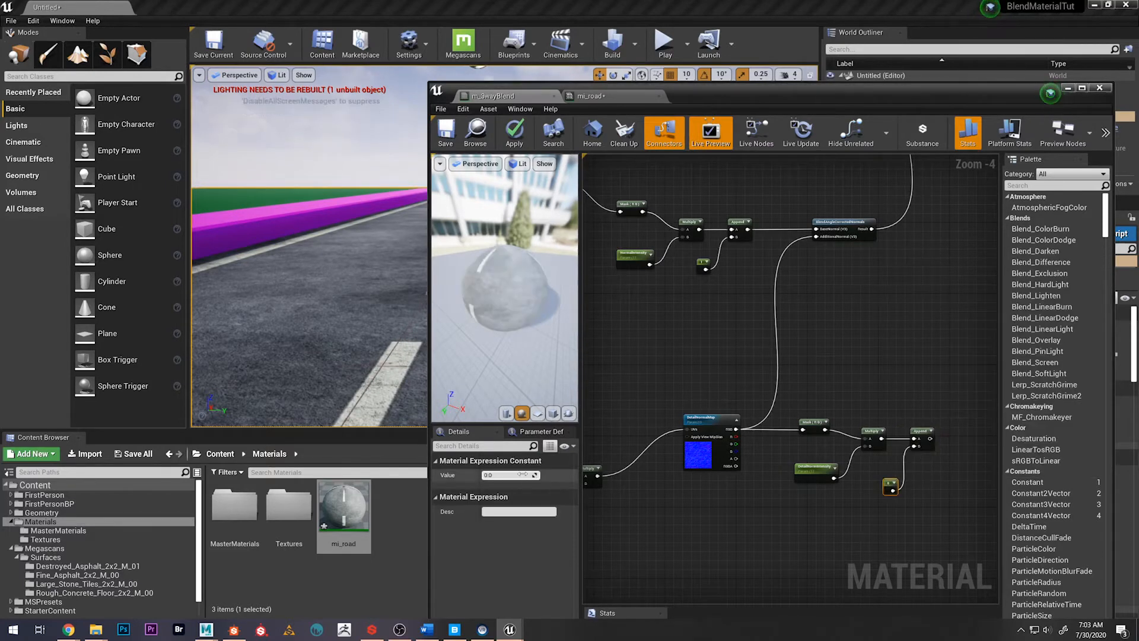
{"action": "left_click", "coordinate": [504, 474]}
{"action": "type", "text": "1"}
{"action": "key", "text": "Return"}
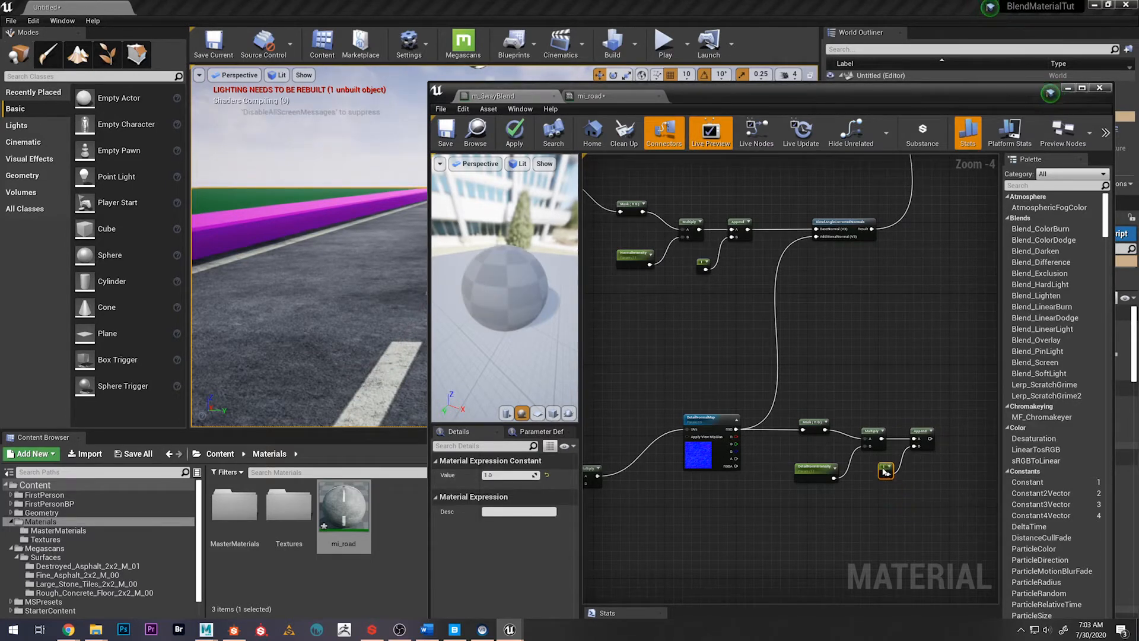
Reposition BlendAngleCorrectedNormals past the new nodes, connect the detail Append output to its AdditionalNormal input, and save the material
{"action": "right_click_drag", "start_coordinate": [907, 355], "coordinate": [847, 374]}
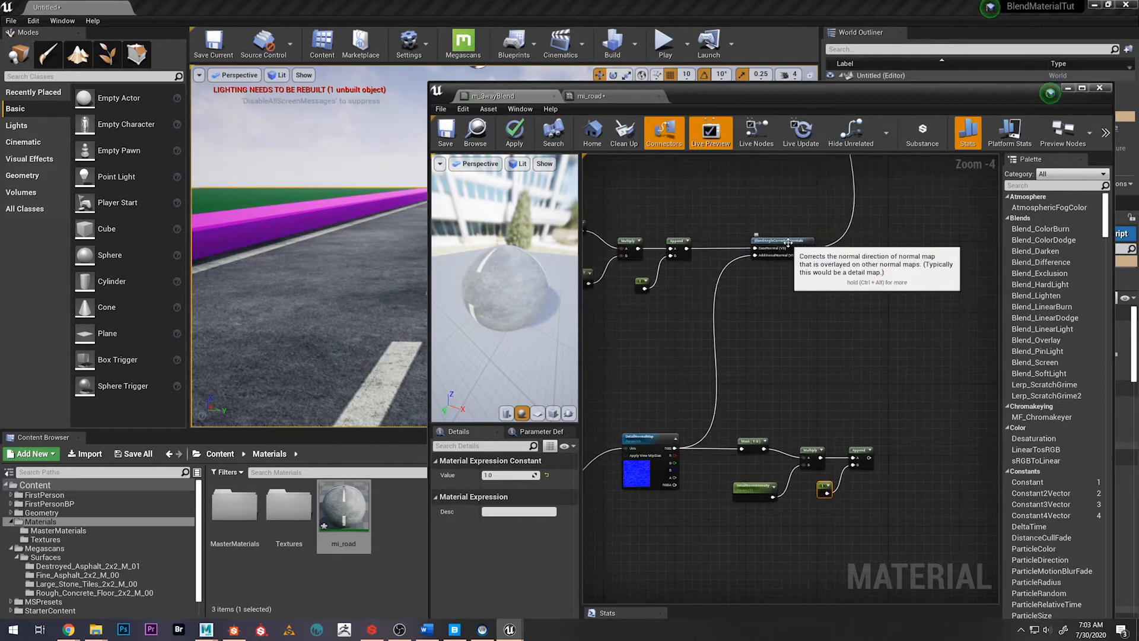
{"action": "left_click_drag", "start_coordinate": [786, 240], "coordinate": [933, 246]}
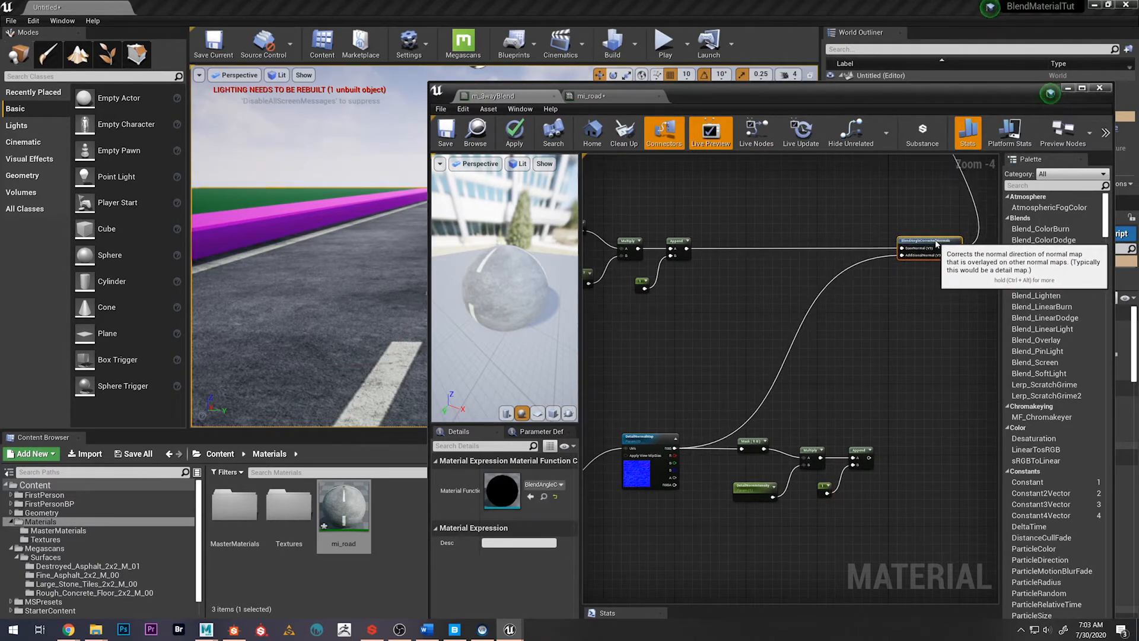
{"action": "left_click_drag", "start_coordinate": [869, 457], "coordinate": [915, 258]}
{"action": "right_click_drag", "start_coordinate": [767, 342], "coordinate": [782, 343]}
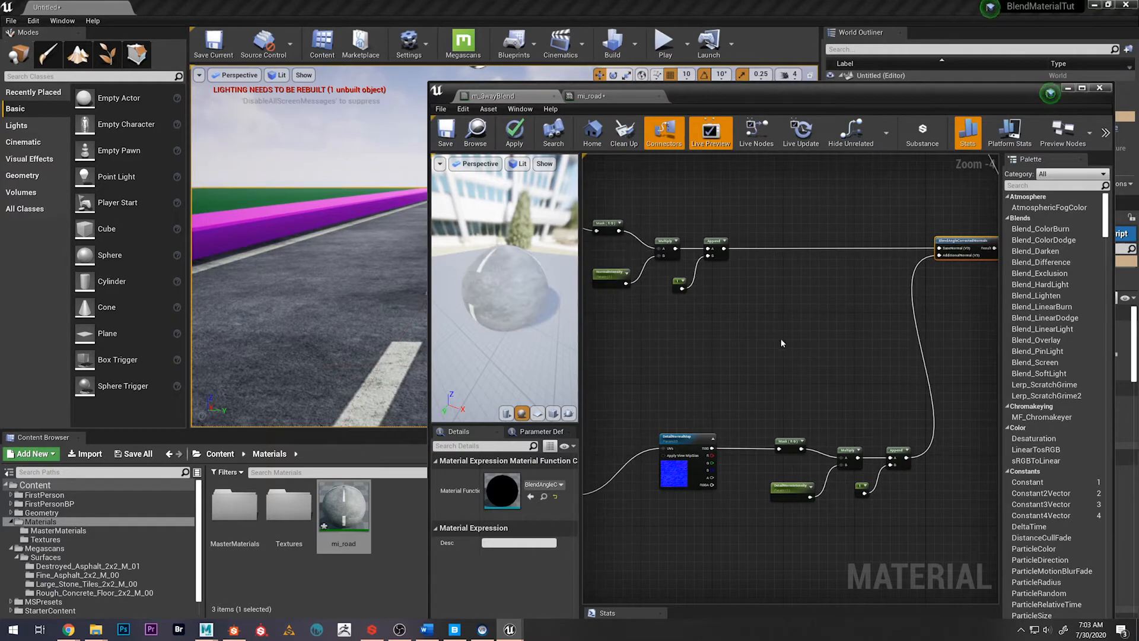
{"action": "key", "text": "ctrl+s"}
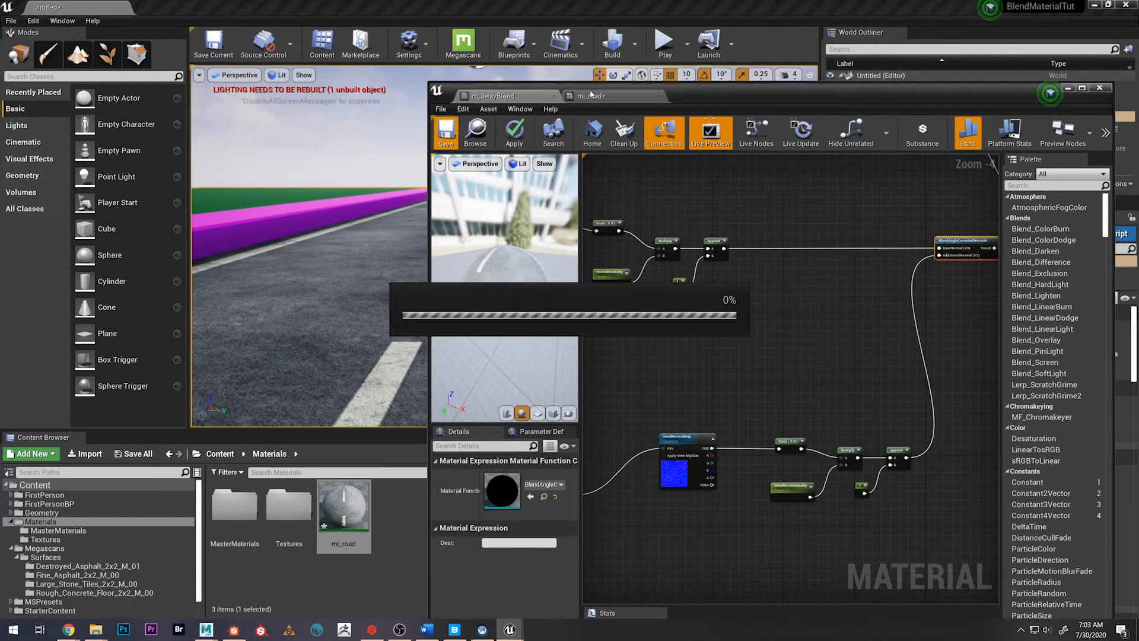
Return to the mi_road instance, set DetailNormIntensity to 5, and check the effect on the road
{"action": "left_click", "coordinate": [609, 98]}
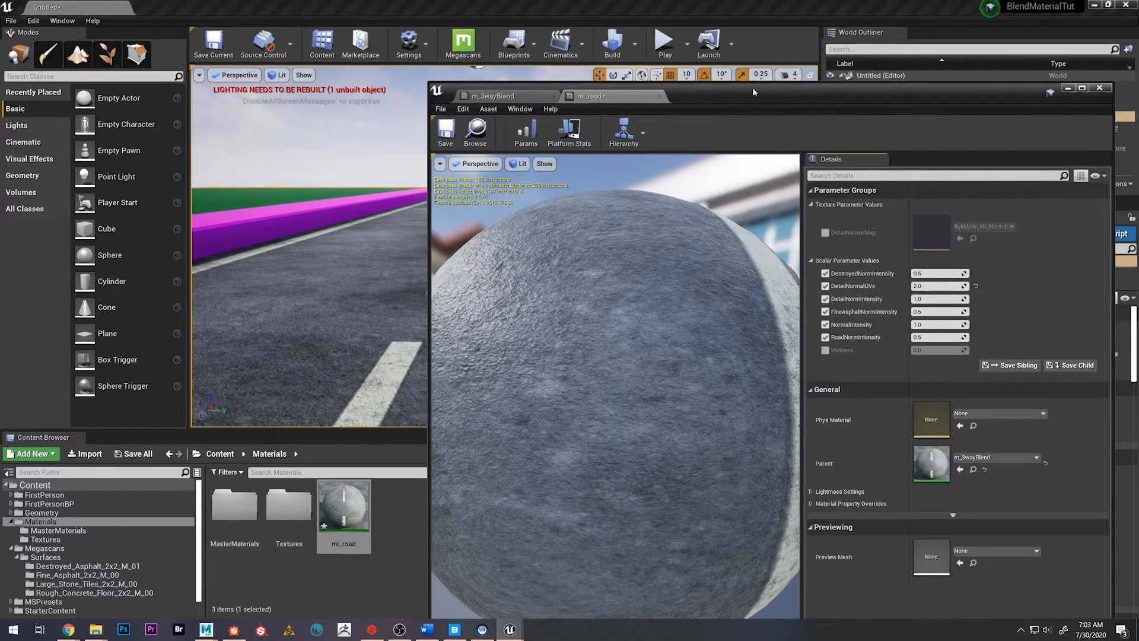
{"action": "left_click_drag", "start_coordinate": [752, 89], "coordinate": [887, 127]}
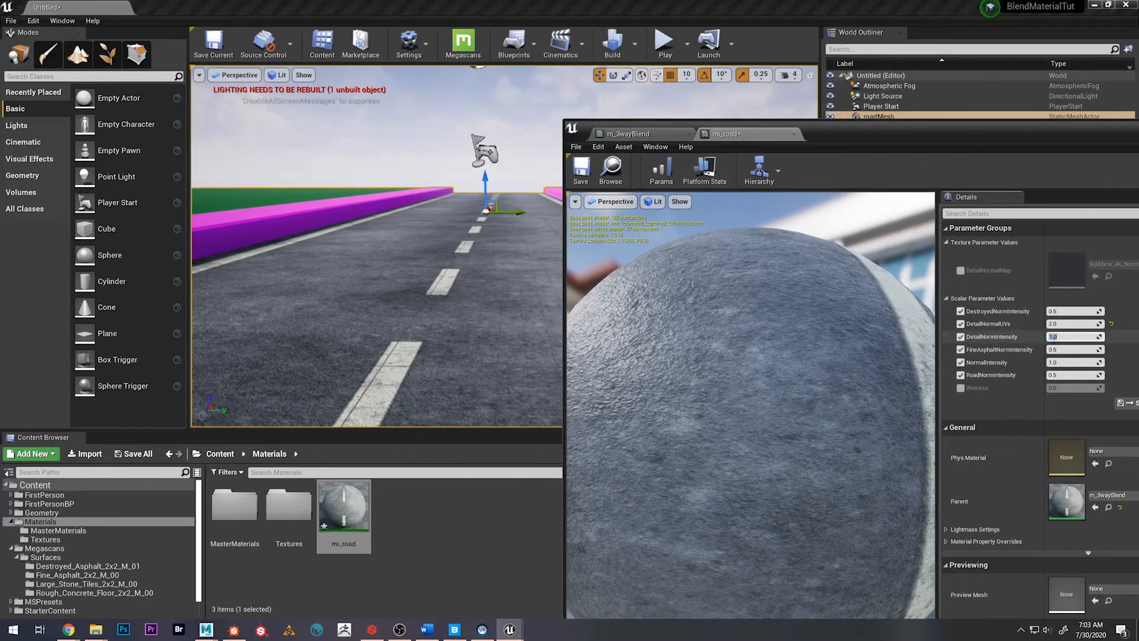
{"action": "type", "text": "5"}
{"action": "key", "text": "Return"}
{"action": "right_click_drag", "start_coordinate": [416, 267], "coordinate": [383, 273]}
{"action": "key", "text": "w"}
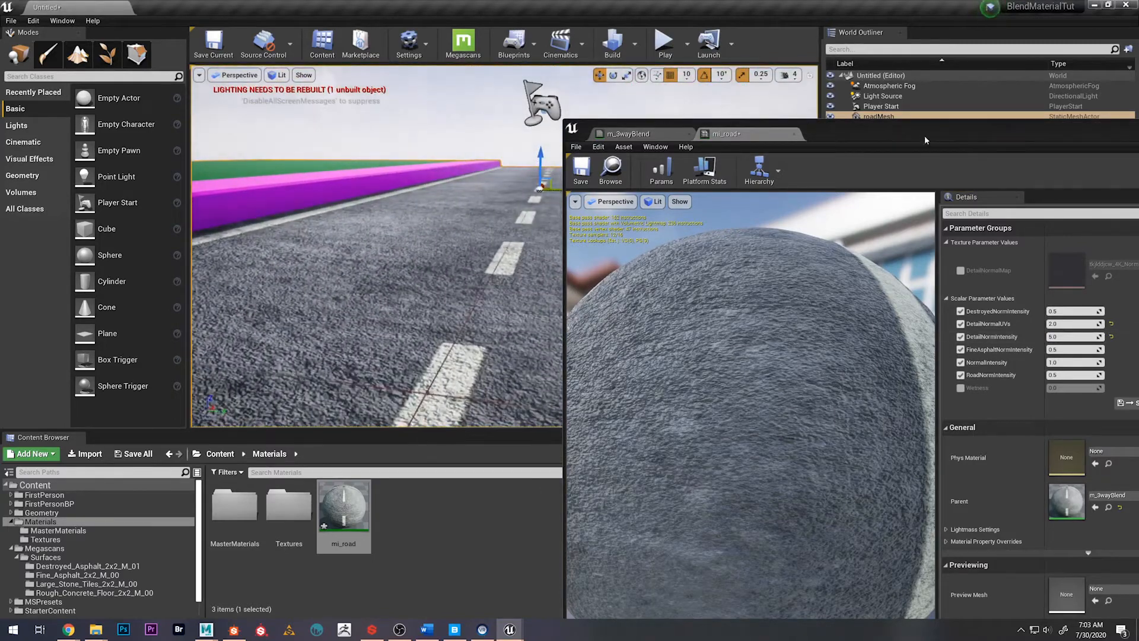
Set DetailNormIntensity to 2 and DetailNormalUVs to 4 in mi_road, and check the road surface up close
{"action": "left_click_drag", "start_coordinate": [926, 140], "coordinate": [866, 123]}
{"action": "left_click", "coordinate": [1006, 319]}
{"action": "type", "text": "2"}
{"action": "key", "text": "Return"}
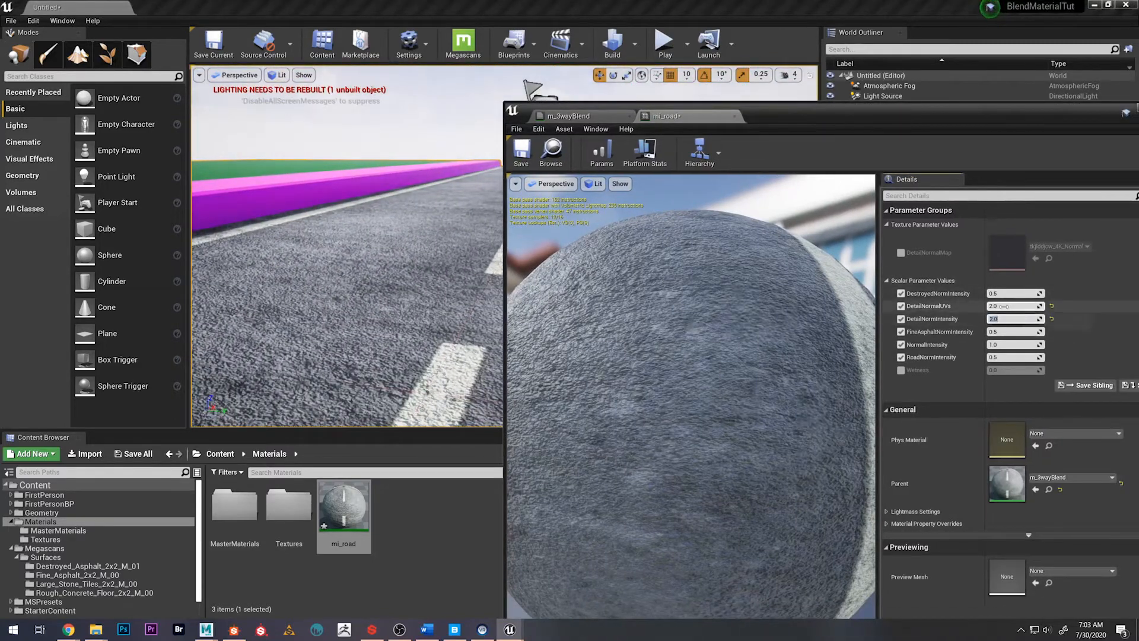
{"action": "left_click", "coordinate": [1003, 306]}
{"action": "type", "text": "4"}
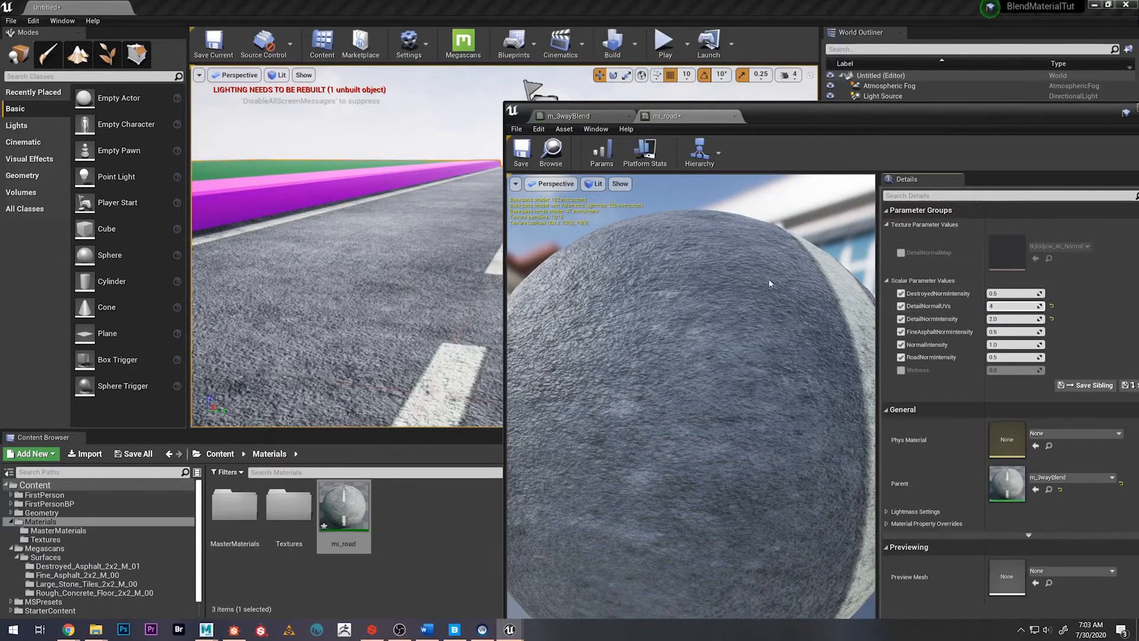
{"action": "key", "text": "Return"}
{"action": "right_click_drag", "start_coordinate": [356, 280], "coordinate": [310, 295]}
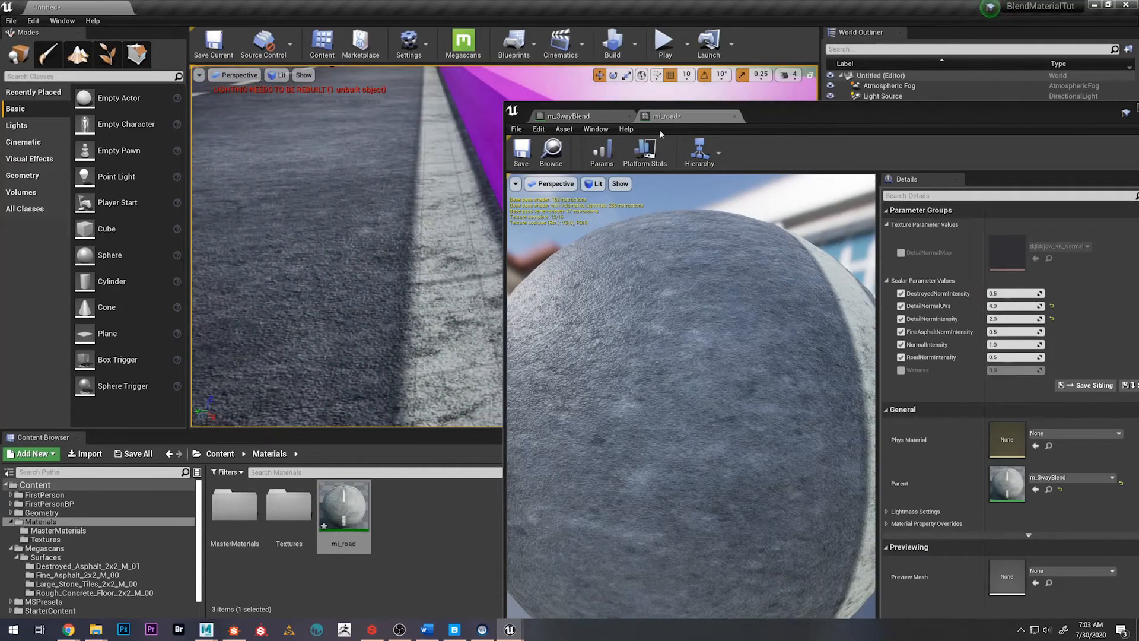
Return to the m_3wayBlend graph and shift the detail normal node group slightly
{"action": "left_click_drag", "start_coordinate": [778, 105], "coordinate": [683, 72]}
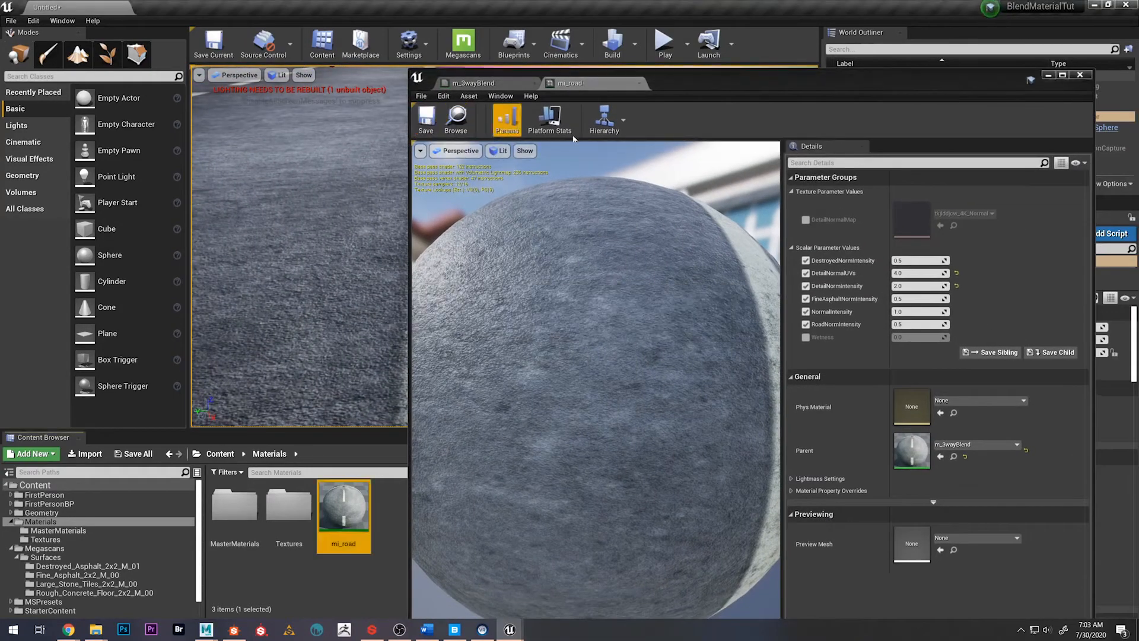
{"action": "left_click", "coordinate": [478, 87]}
{"action": "scroll", "coordinate": [732, 402], "scroll_direction": "down", "scroll_amount": 4}
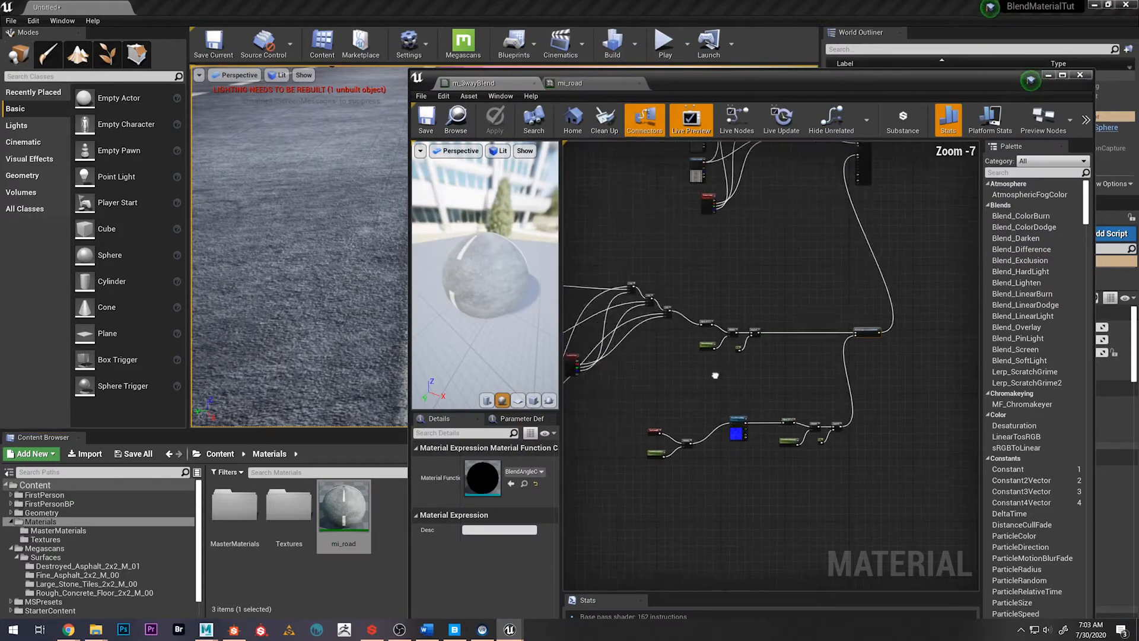
{"action": "right_click_drag", "start_coordinate": [720, 376], "coordinate": [781, 326]}
{"action": "scroll", "coordinate": [849, 413], "scroll_direction": "down", "scroll_amount": 2}
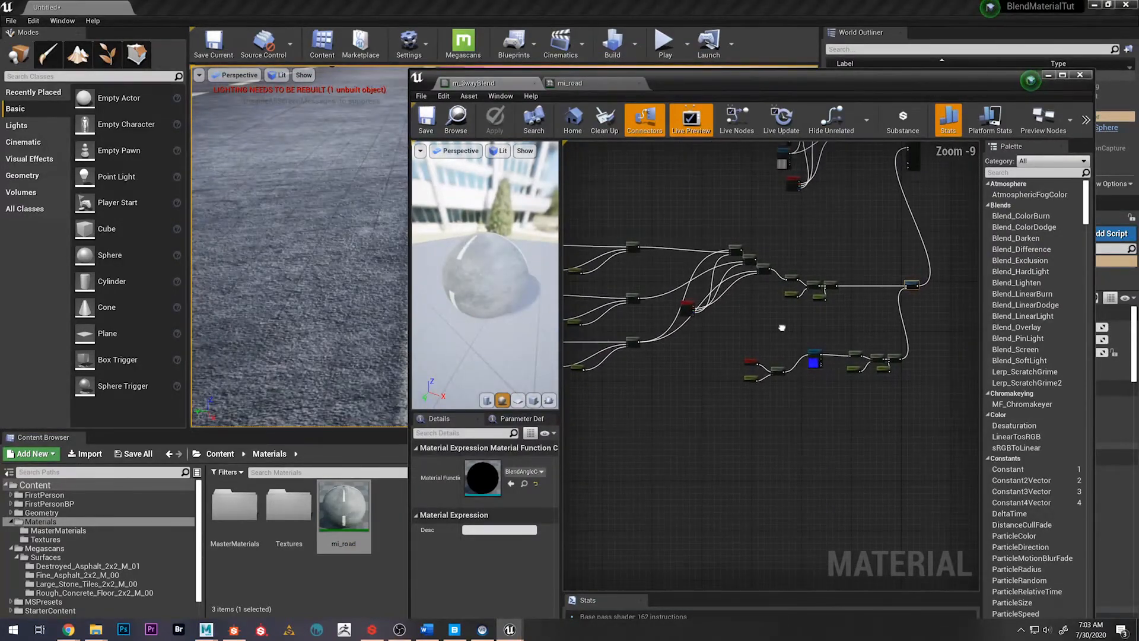
{"action": "left_click_drag", "start_coordinate": [912, 393], "coordinate": [880, 350]}
{"action": "right_click_drag", "start_coordinate": [763, 315], "coordinate": [785, 376]}
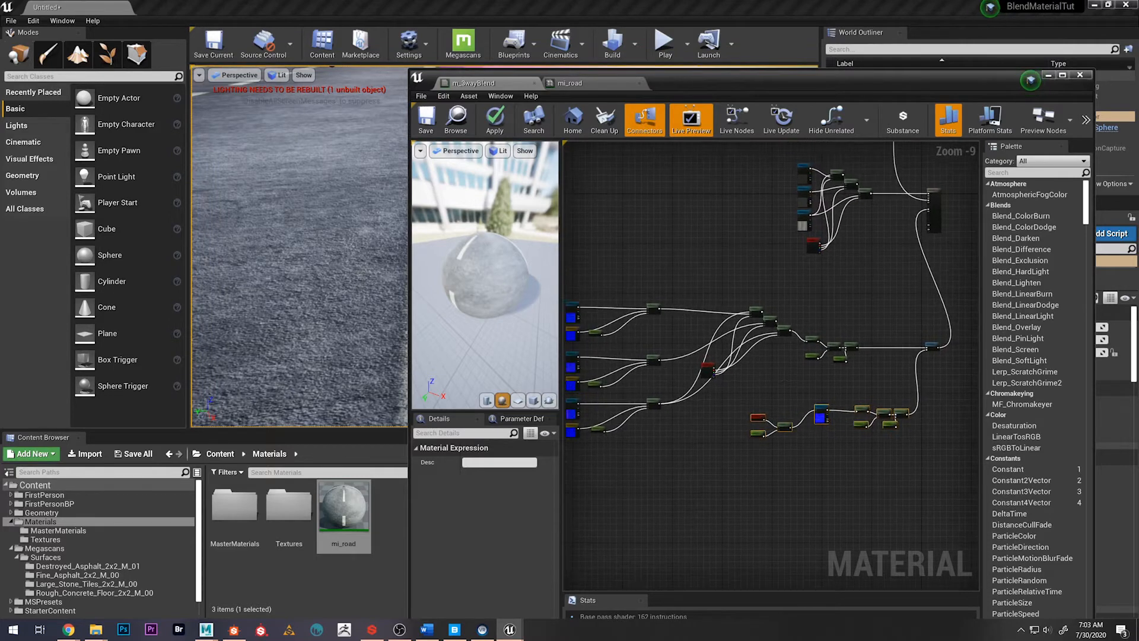
Examine the color, roughness and normal node groups in m_3wayBlend, the road in the level and the mi_road parameters
{"action": "right_click_drag", "start_coordinate": [808, 226], "coordinate": [776, 375]}
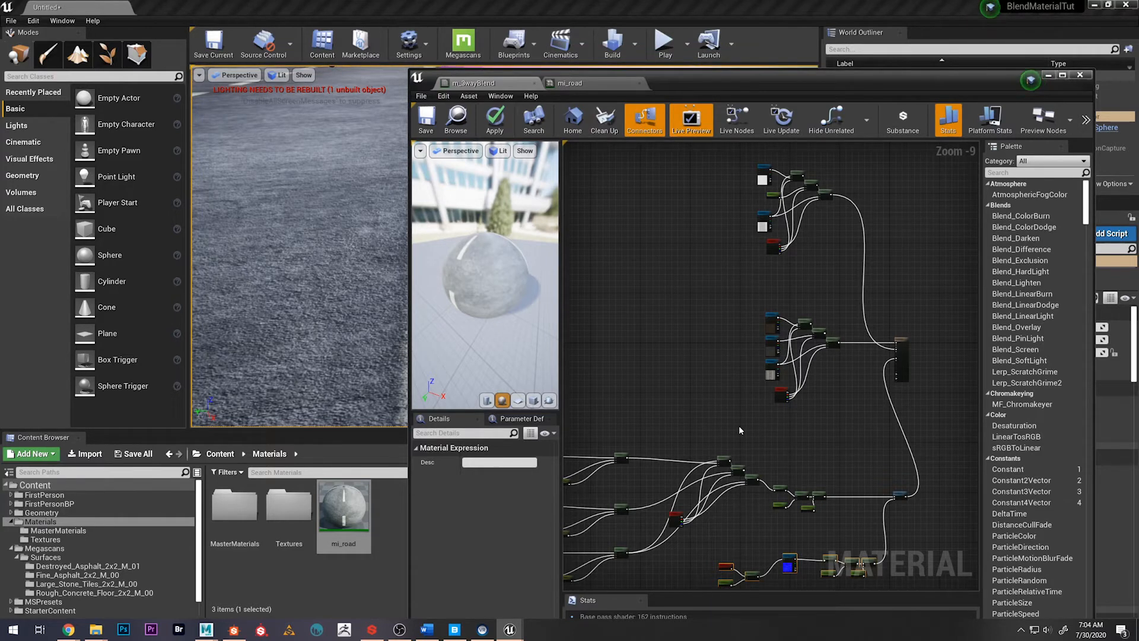
{"action": "right_click_drag", "start_coordinate": [739, 426], "coordinate": [817, 293]}
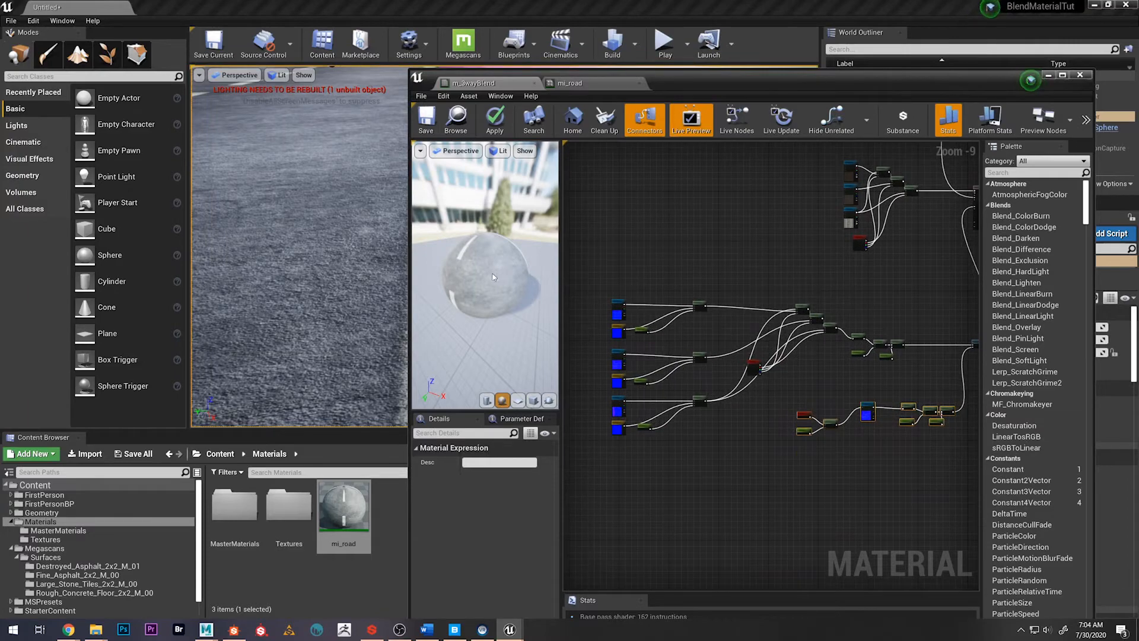
{"action": "left_click_drag", "start_coordinate": [492, 291], "coordinate": [511, 285]}
{"action": "left_click_drag", "start_coordinate": [419, 293], "coordinate": [364, 309]}
{"action": "right_click_drag", "start_coordinate": [337, 285], "coordinate": [354, 233]}
{"action": "left_click_drag", "start_coordinate": [503, 269], "coordinate": [486, 275]}
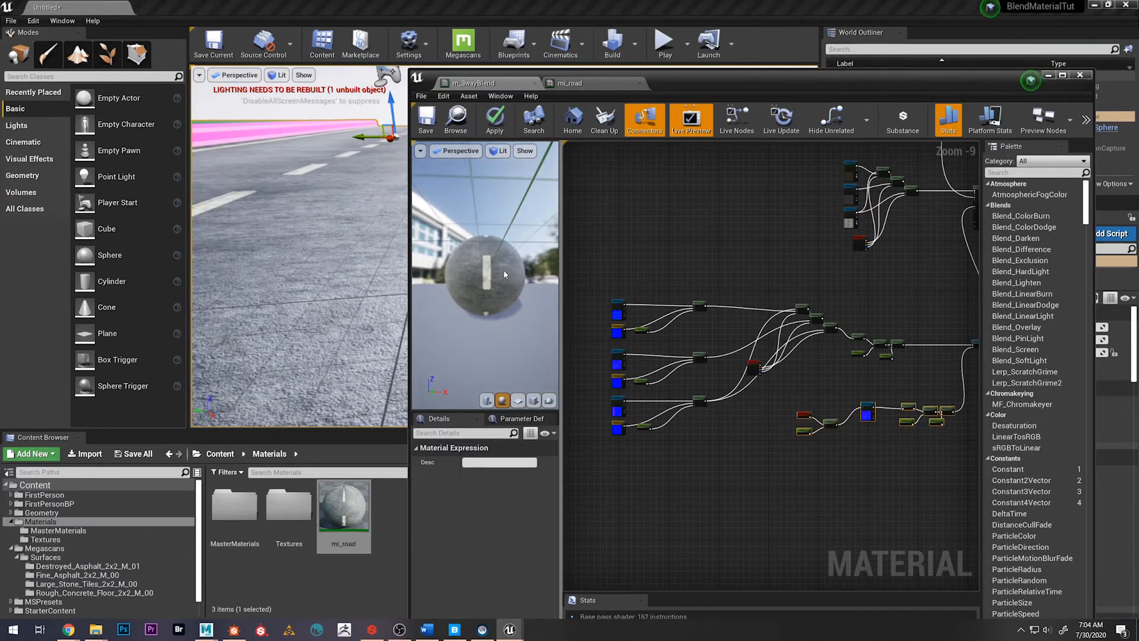
{"action": "scroll", "coordinate": [502, 270], "scroll_direction": "down", "scroll_amount": 3}
{"action": "scroll", "coordinate": [501, 266], "scroll_direction": "down", "scroll_amount": 2}
{"action": "right_click_drag", "start_coordinate": [664, 379], "coordinate": [722, 405]}
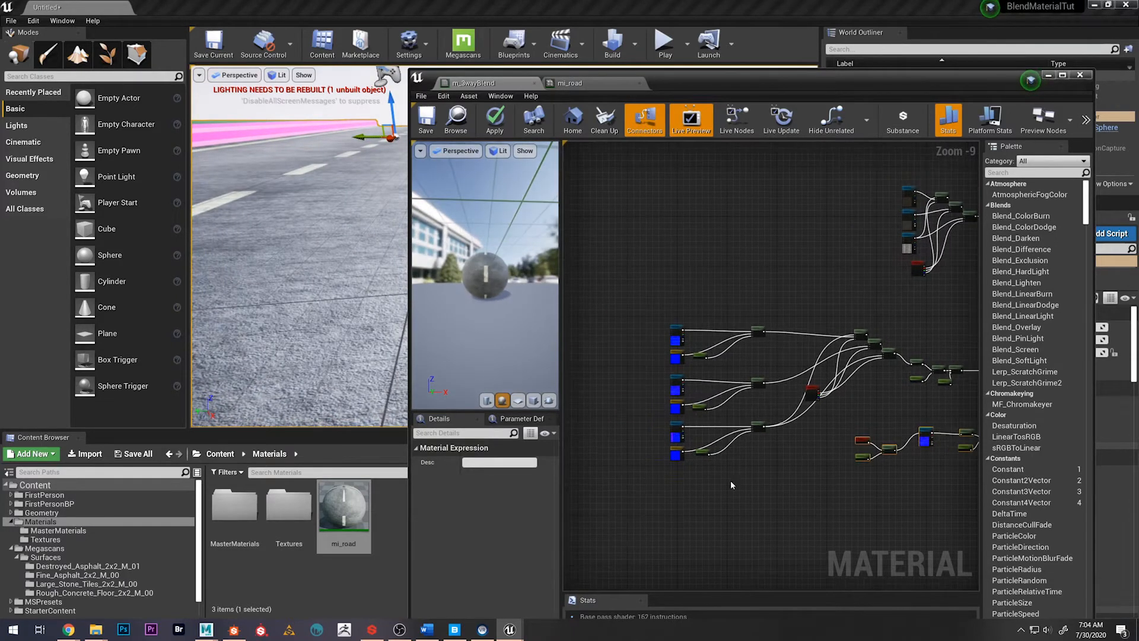
{"action": "right_click_drag", "start_coordinate": [858, 333], "coordinate": [779, 352]}
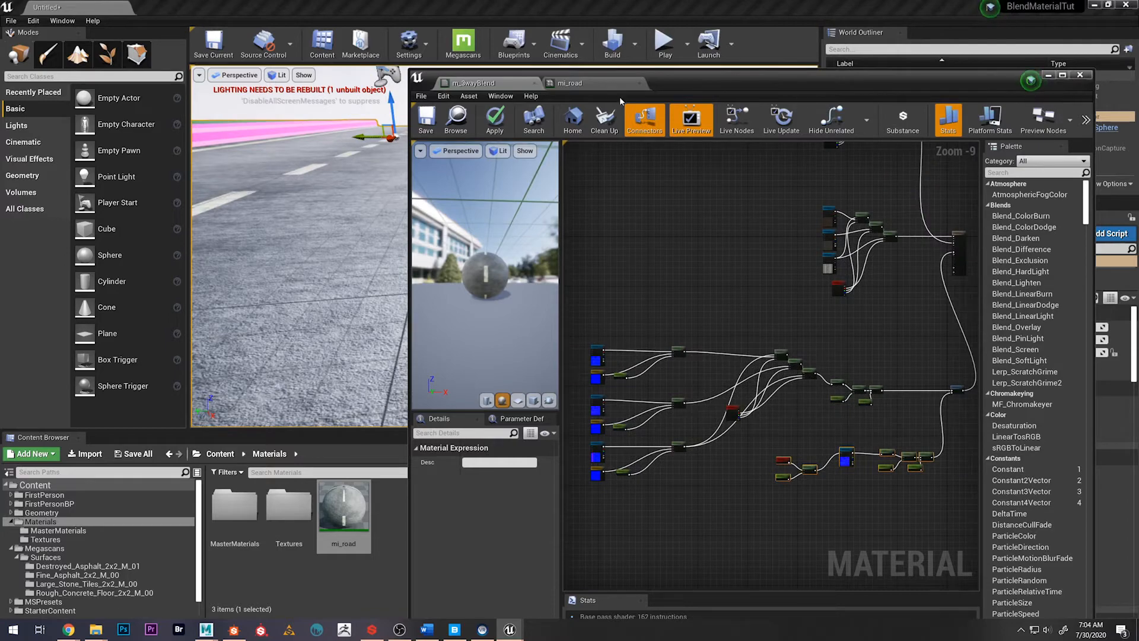
{"action": "left_click", "coordinate": [599, 83]}
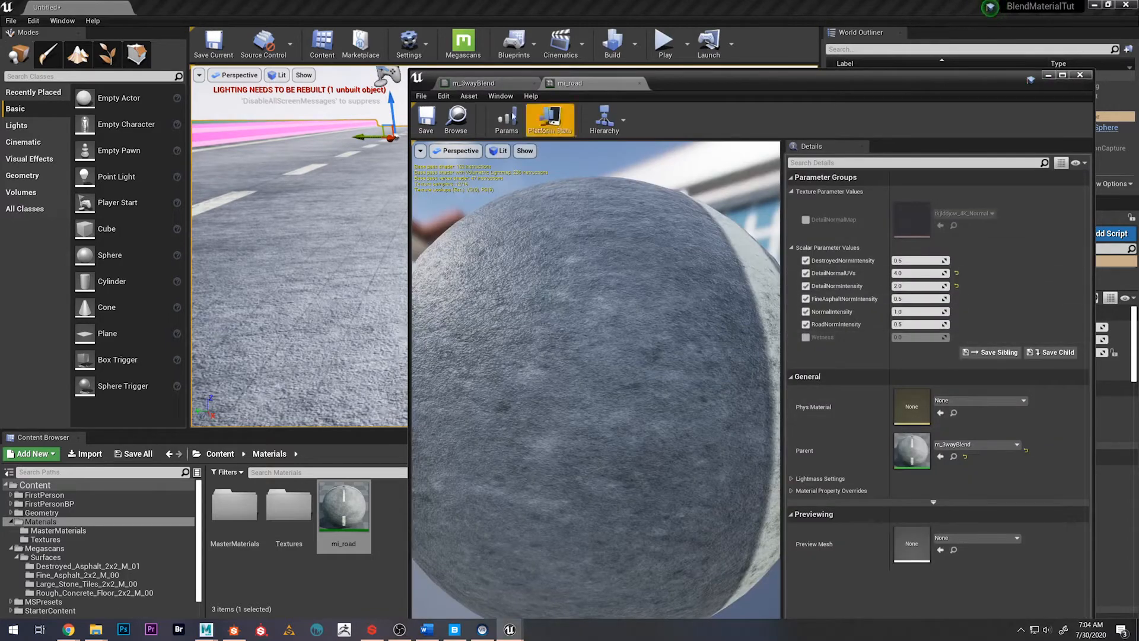
{"action": "left_click", "coordinate": [474, 83]}
{"action": "scroll", "coordinate": [735, 306], "scroll_direction": "down", "scroll_amount": 3}
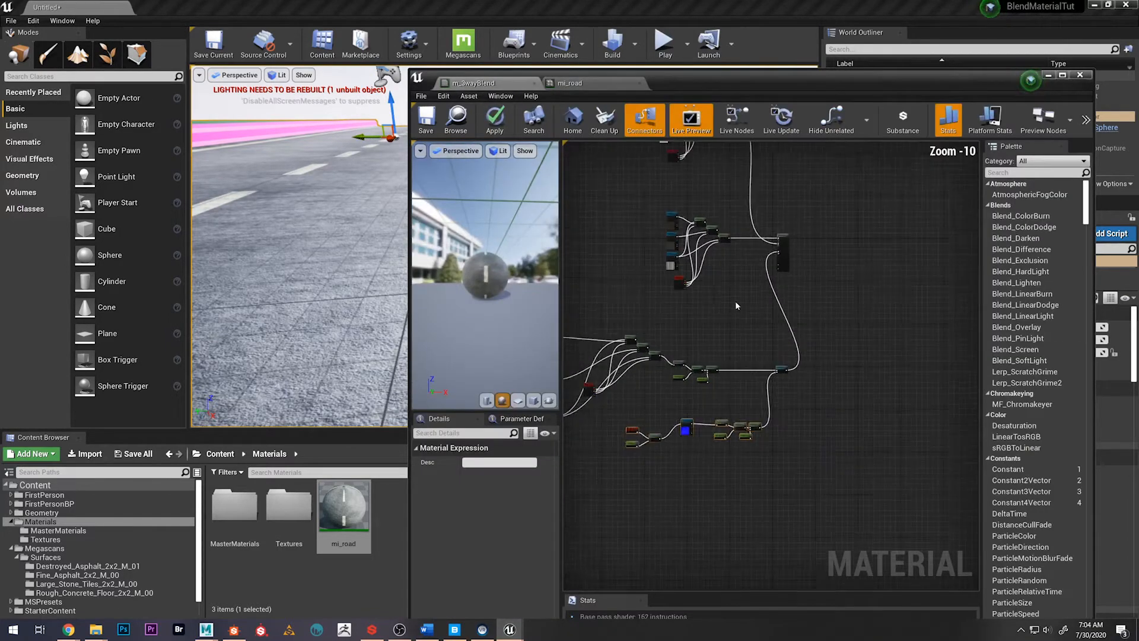
{"action": "right_click_drag", "start_coordinate": [736, 305], "coordinate": [834, 328]}
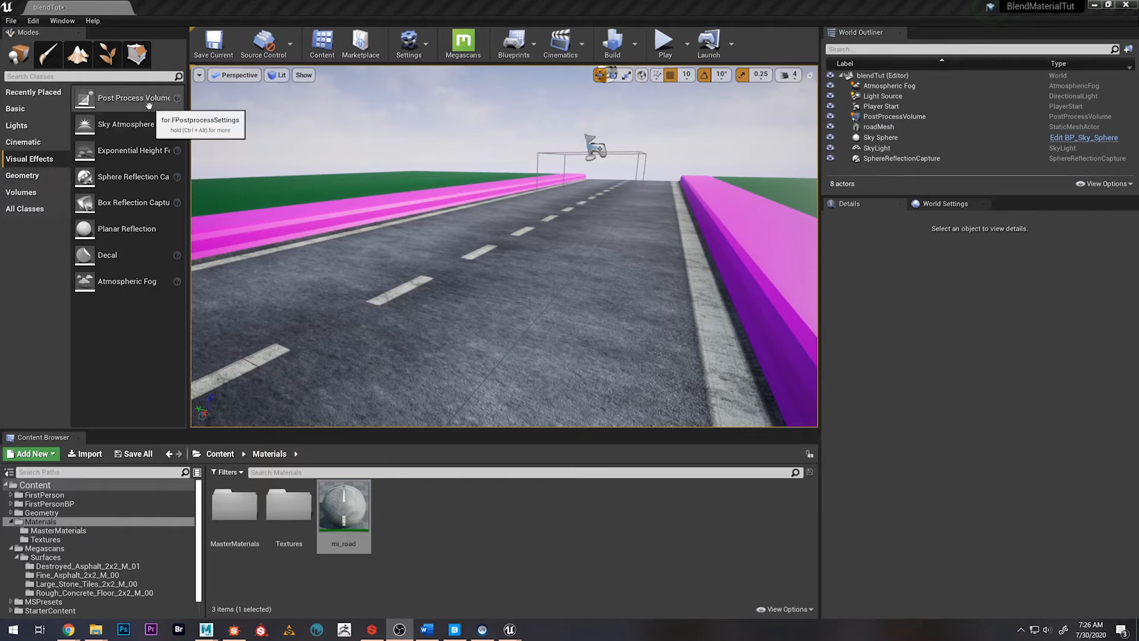
Select the PostProcessVolume and review its Exposure brightness limits and Infinite Extent (Unbound) setting, including the look of the road
{"action": "left_click", "coordinate": [894, 116]}
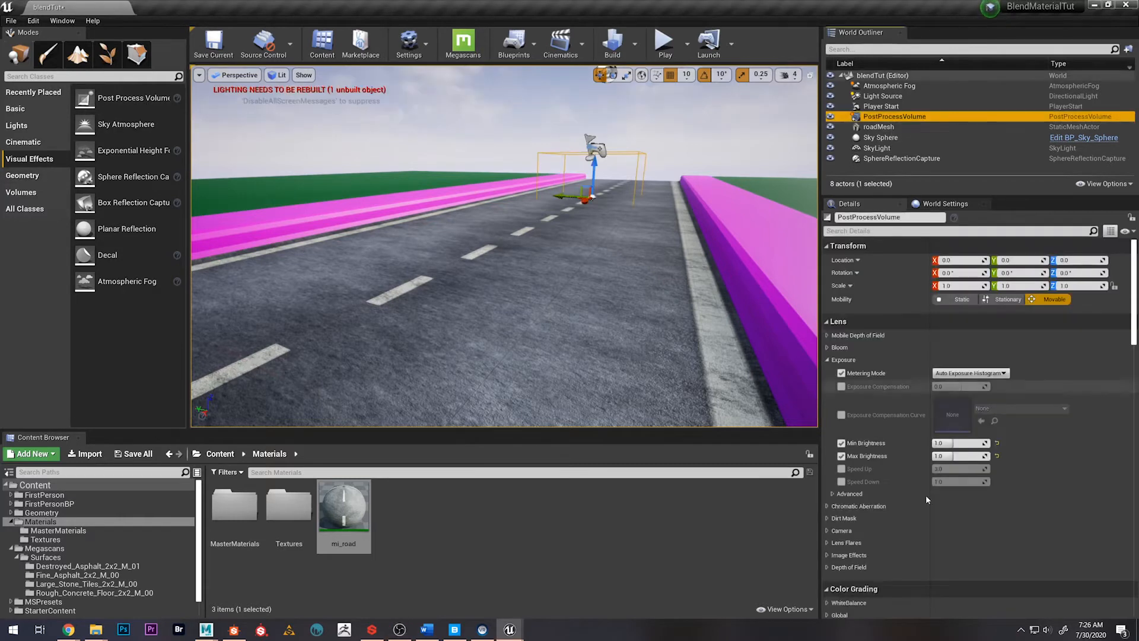
{"action": "scroll", "coordinate": [925, 495], "scroll_direction": "down", "scroll_amount": 10}
{"action": "scroll", "coordinate": [907, 578], "scroll_direction": "down", "scroll_amount": 10}
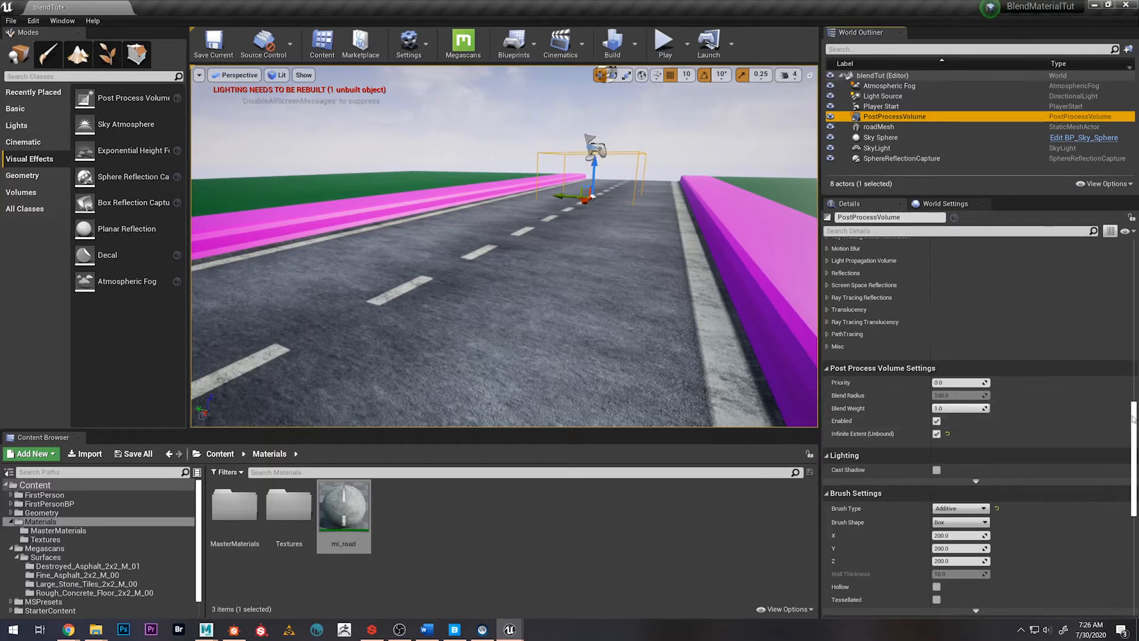
{"action": "left_click_drag", "start_coordinate": [1132, 418], "coordinate": [1132, 240]}
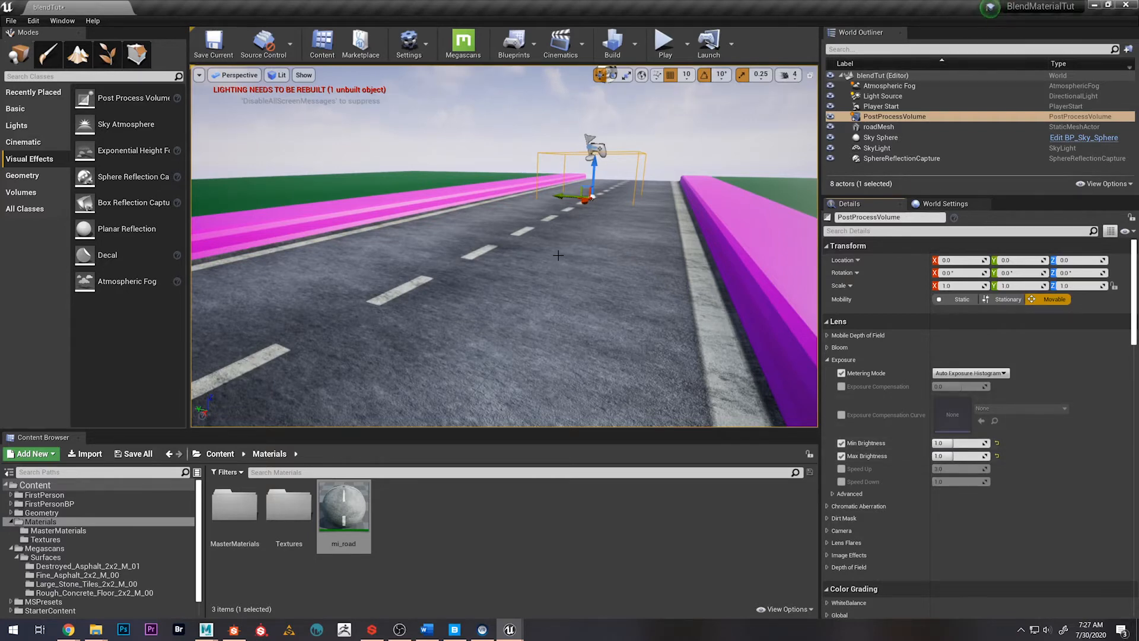
{"action": "right_click_drag", "start_coordinate": [558, 255], "coordinate": [560, 294]}
Bring up the m_3wayBlend graph and duplicate the base color group of three Texture Samples, three Lerps and Vertex Color
{"action": "mouse_move", "coordinate": [544, 616]}
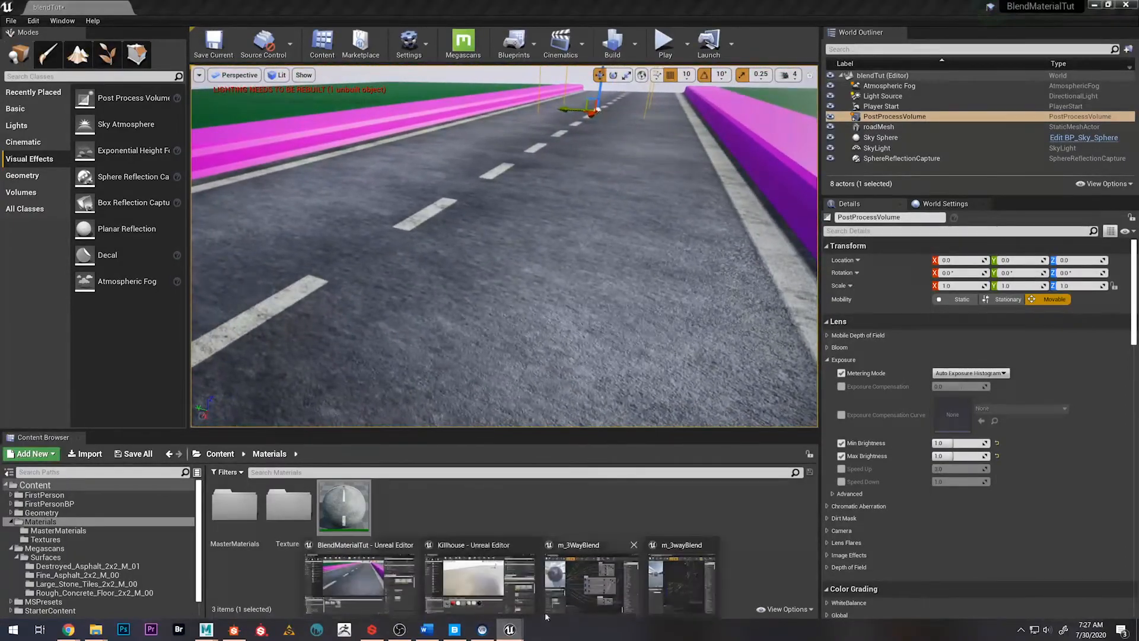
{"action": "left_click", "coordinate": [671, 561]}
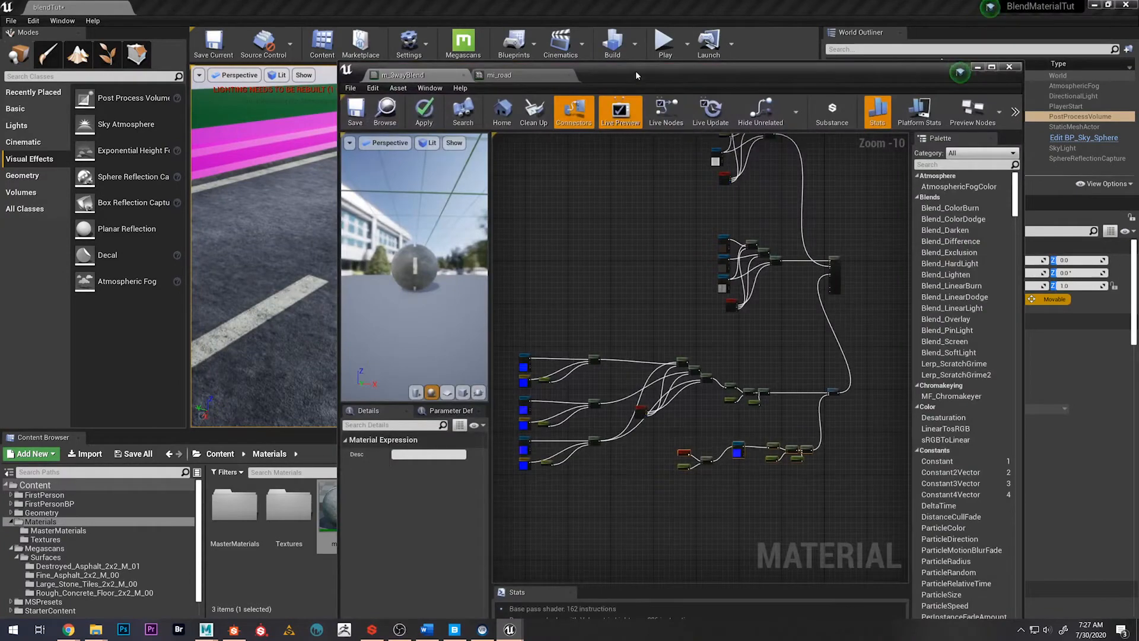
{"action": "double_click", "coordinate": [635, 70]}
{"action": "scroll", "coordinate": [545, 251], "scroll_direction": "down", "scroll_amount": 1}
{"action": "scroll", "coordinate": [490, 309], "scroll_direction": "up", "scroll_amount": 3}
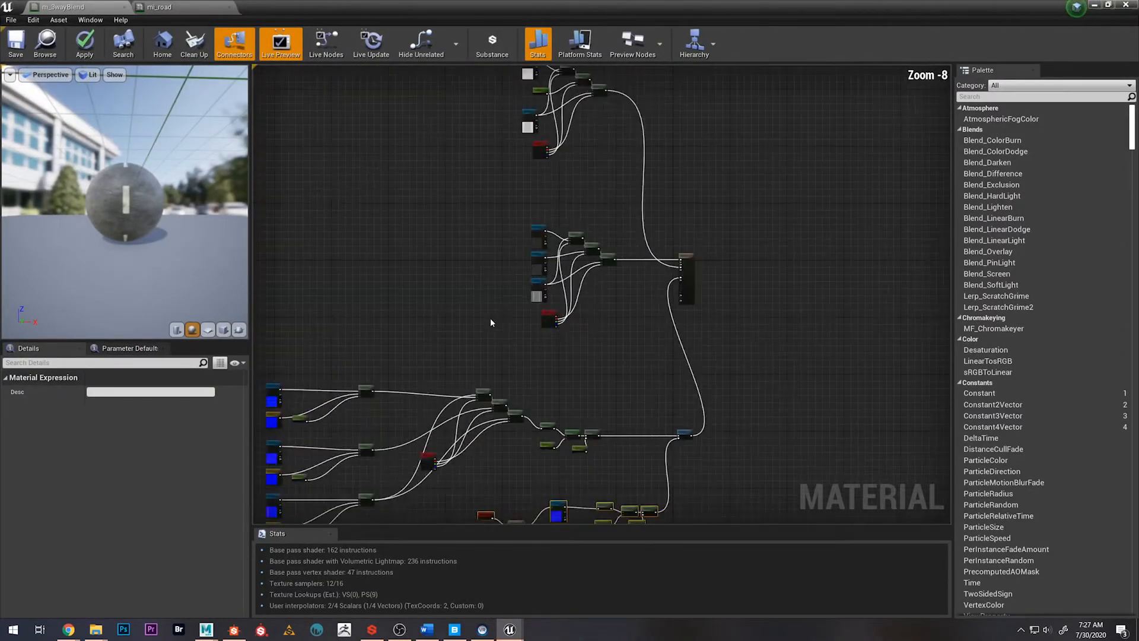
{"action": "scroll", "coordinate": [498, 308], "scroll_direction": "up", "scroll_amount": 4}
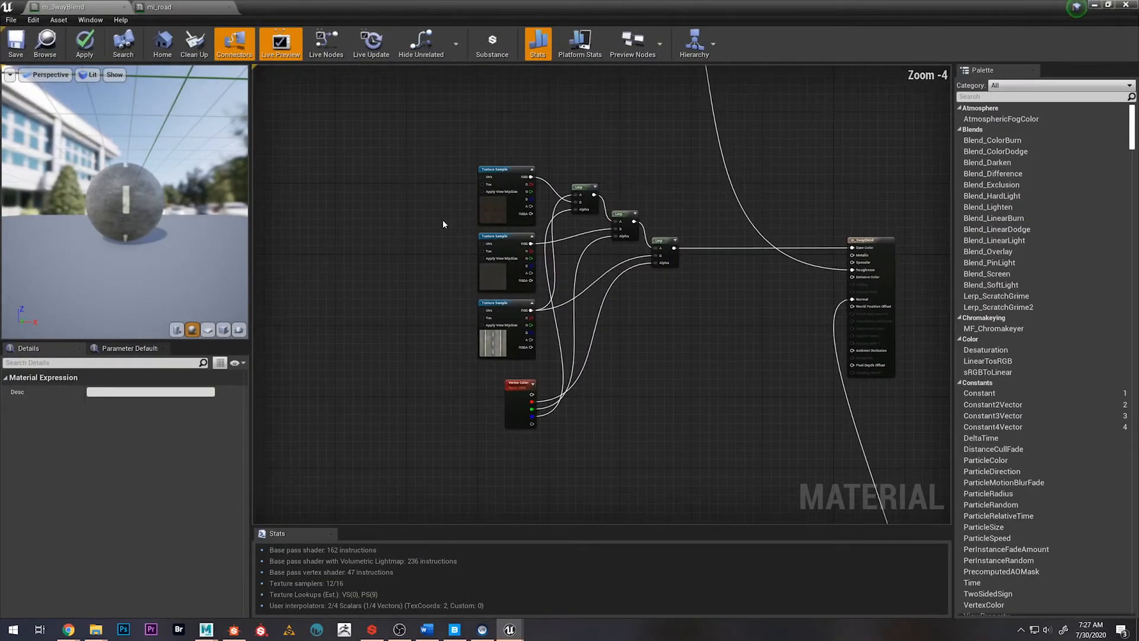
{"action": "left_click_drag", "start_coordinate": [425, 157], "coordinate": [699, 433]}
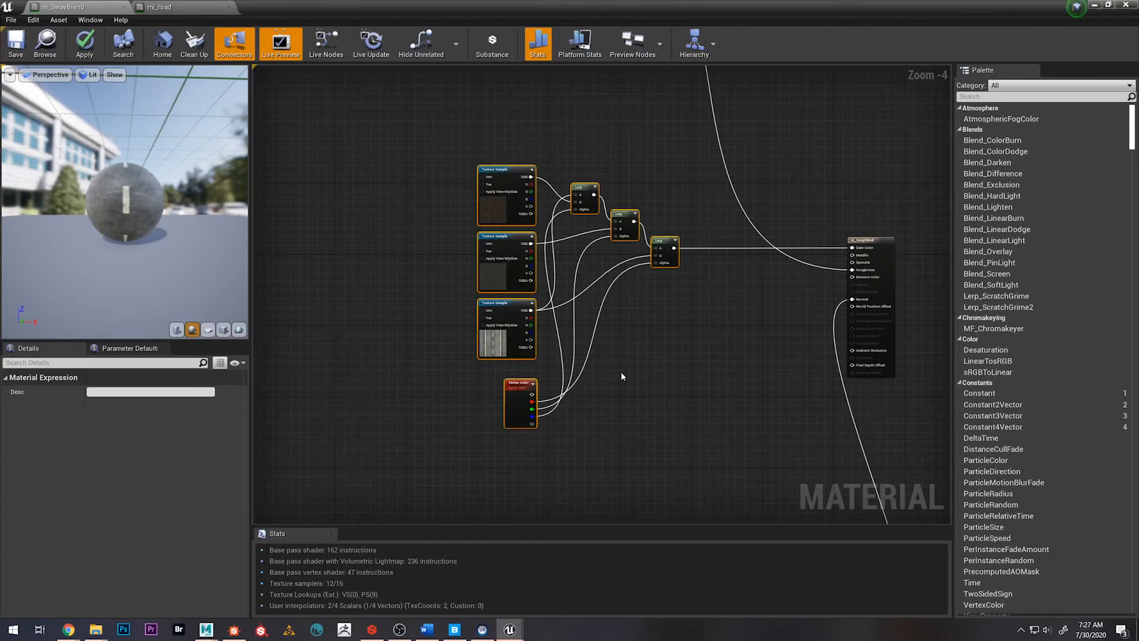
{"action": "key", "text": "ctrl+d"}
Move the duplicated blend group to free space in the graph, clear of the original base color nodes
{"action": "scroll", "coordinate": [750, 351], "scroll_direction": "down", "scroll_amount": 2}
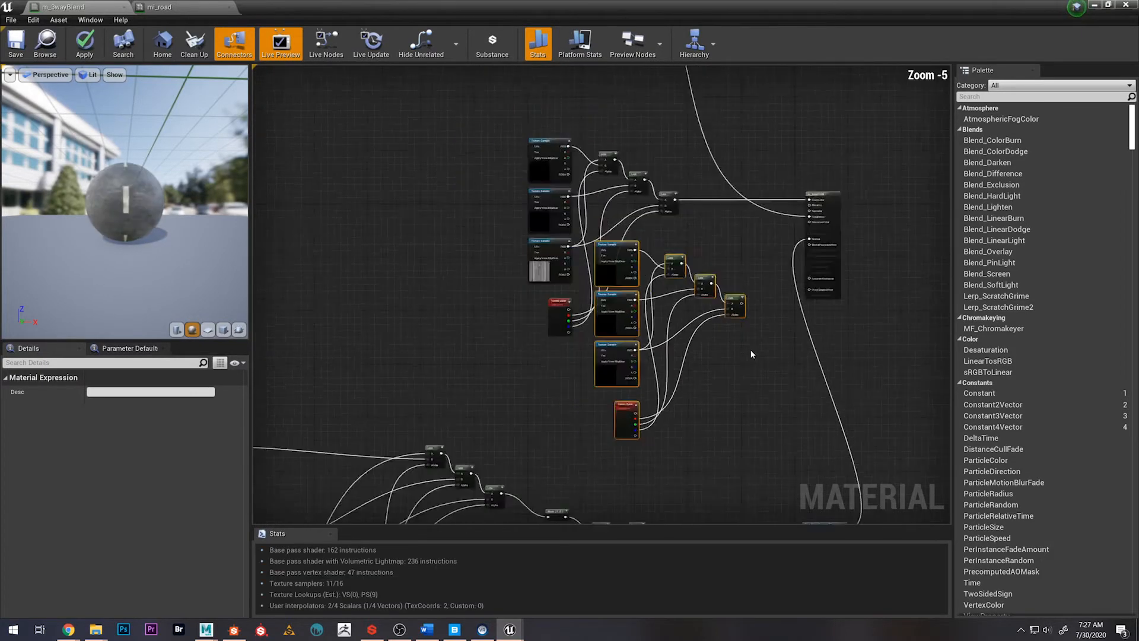
{"action": "right_click_drag", "start_coordinate": [719, 323], "coordinate": [711, 233]}
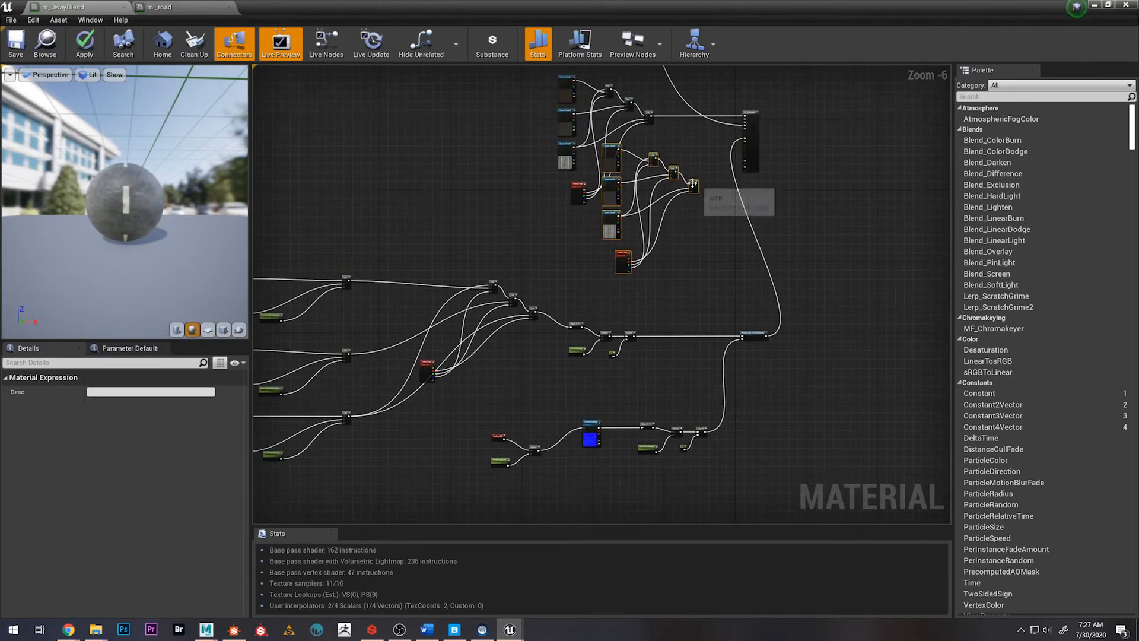
{"action": "mouse_move", "coordinate": [694, 184]}
{"action": "left_mouse_down"}
{"action": "mouse_move", "coordinate": [625, 305]}
{"action": "mouse_move", "coordinate": [658, 493]}
{"action": "mouse_move", "coordinate": [697, 180]}
{"action": "mouse_move", "coordinate": [685, 166]}
{"action": "mouse_move", "coordinate": [690, 195]}
{"action": "left_mouse_up"}
{"action": "right_click_drag", "start_coordinate": [750, 176], "coordinate": [782, 279]}
{"action": "scroll", "coordinate": [652, 323], "scroll_direction": "up", "scroll_amount": 4}
Assign the roadWithSidewalk_Height texture from Materials/Textures to the duplicated road Texture Sample
{"action": "left_click_drag", "start_coordinate": [528, 8], "coordinate": [678, 34]}
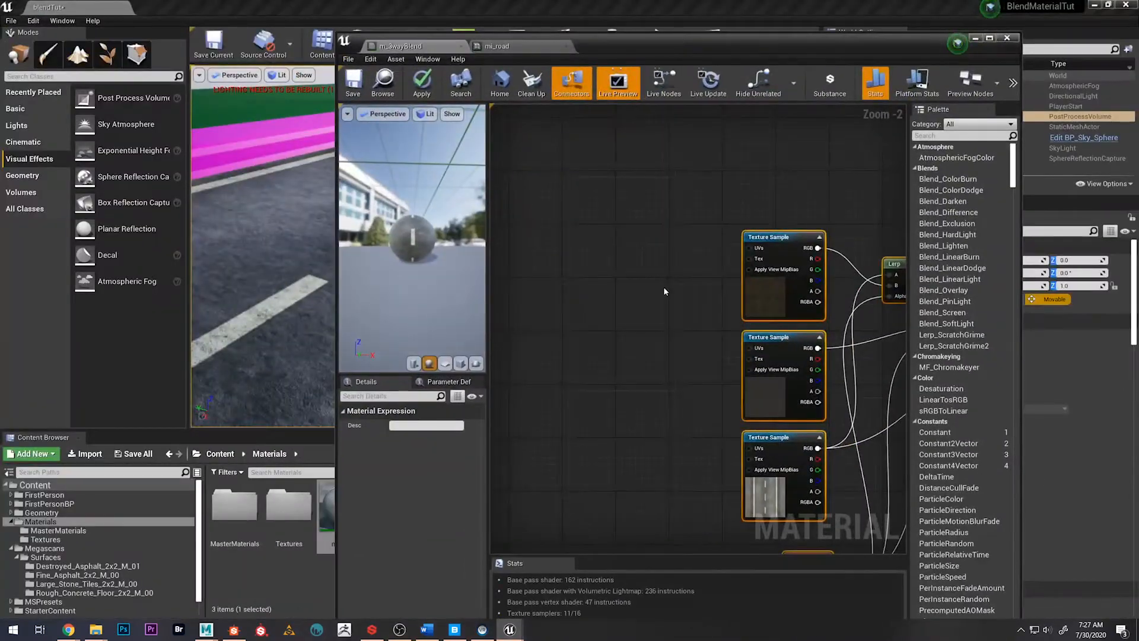
{"action": "right_click_drag", "start_coordinate": [664, 287], "coordinate": [568, 193]}
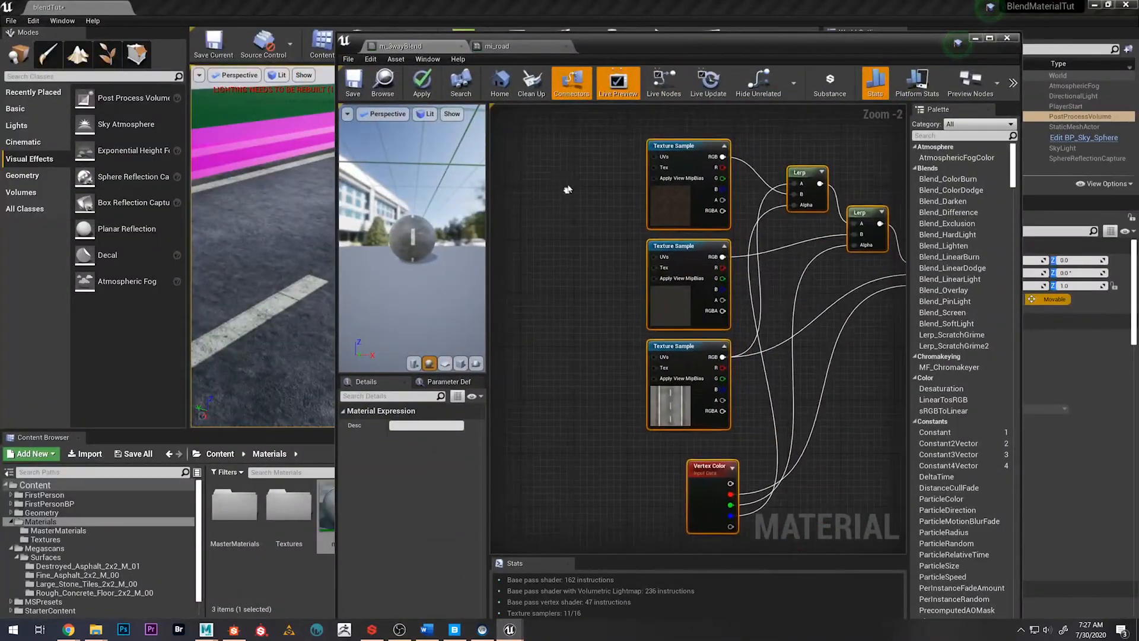
{"action": "double_click", "coordinate": [289, 504]}
{"action": "right_click_drag", "start_coordinate": [667, 420], "coordinate": [639, 426]}
{"action": "left_click", "coordinate": [639, 426]}
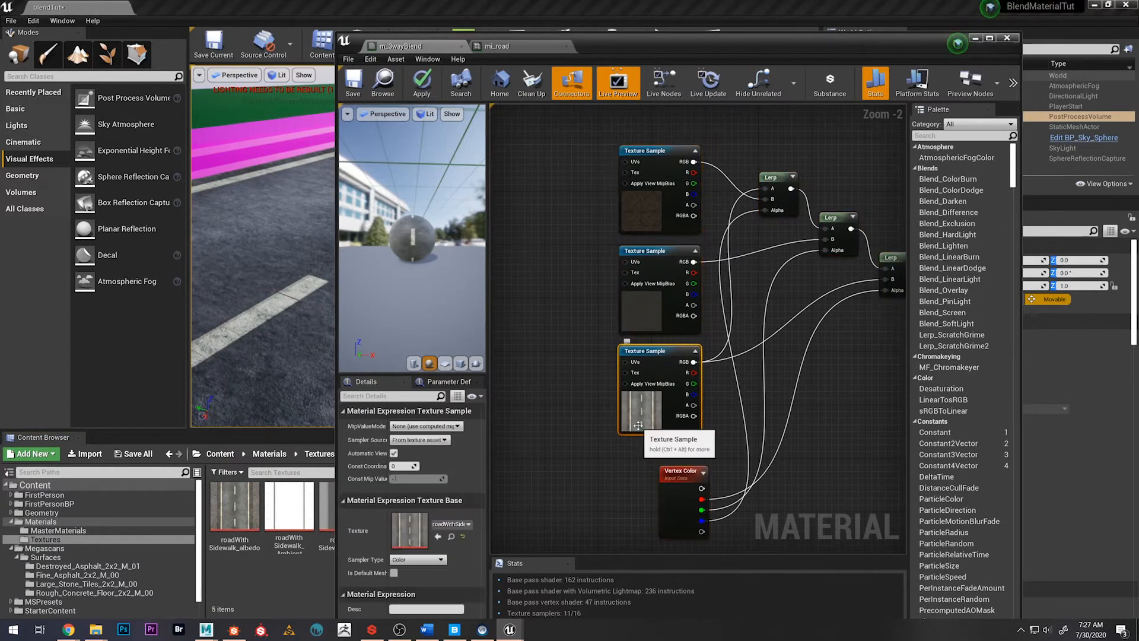
{"action": "left_click_drag", "start_coordinate": [641, 46], "coordinate": [693, 39]}
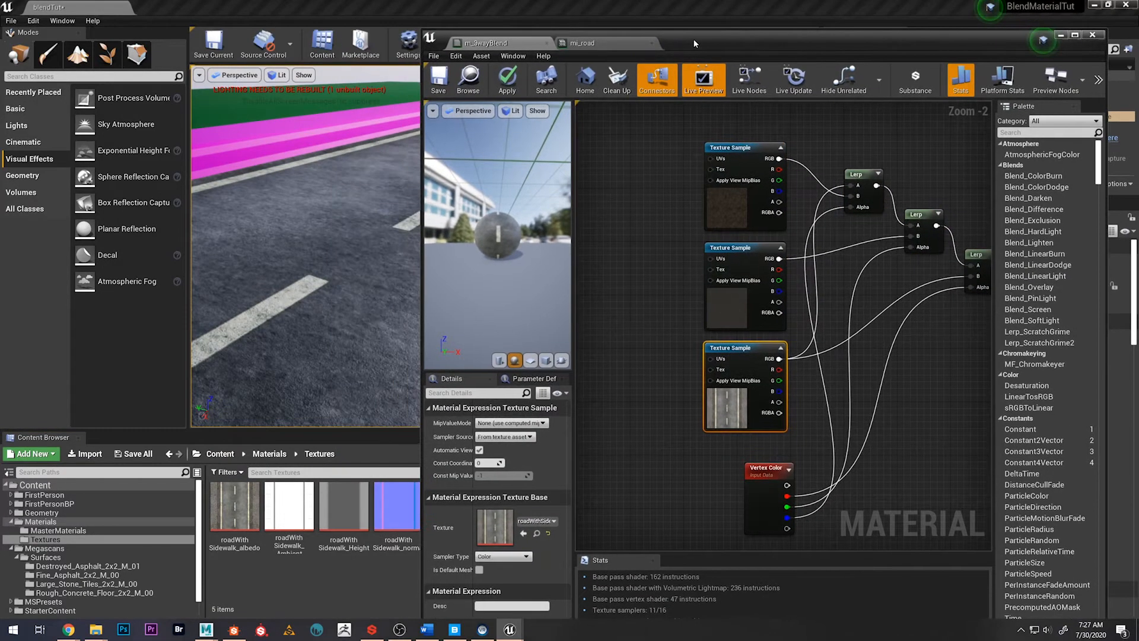
{"action": "left_click", "coordinate": [344, 505]}
{"action": "left_click", "coordinate": [521, 535]}
Assign the tkjlddjcw_4K_Displacement texture from the Fine_Asphalt_2x2_M_00 surface folder to the duplicated group's middle Texture Sample
{"action": "right_click_drag", "start_coordinate": [640, 313], "coordinate": [615, 344]}
{"action": "left_click", "coordinate": [705, 351]}
{"action": "left_click", "coordinate": [233, 457]}
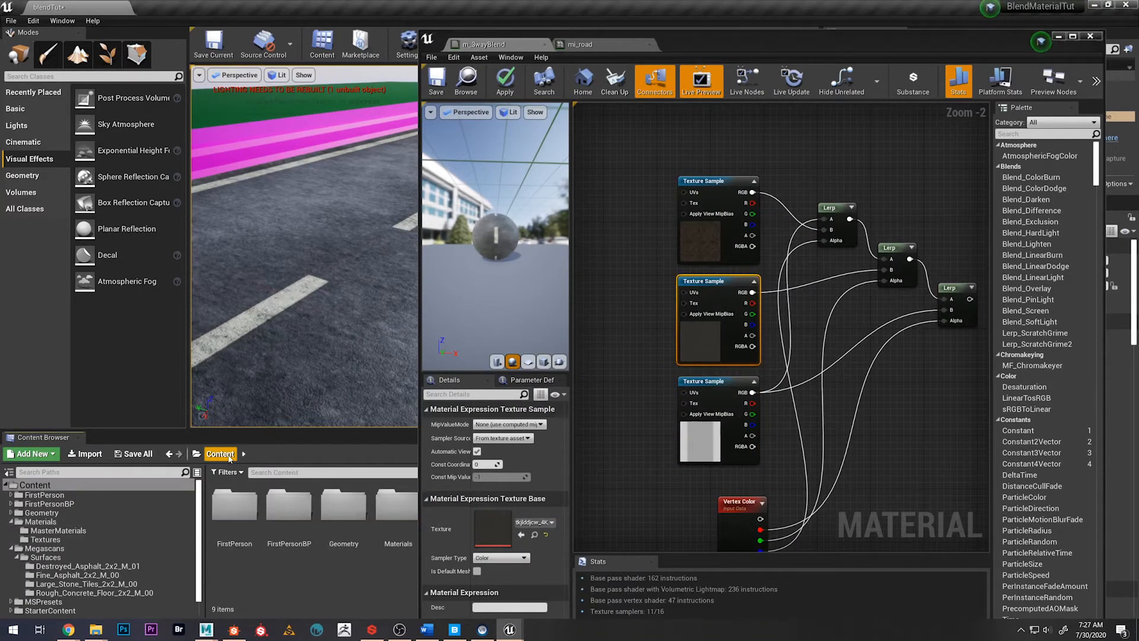
{"action": "left_click_drag", "start_coordinate": [724, 45], "coordinate": [781, 44]}
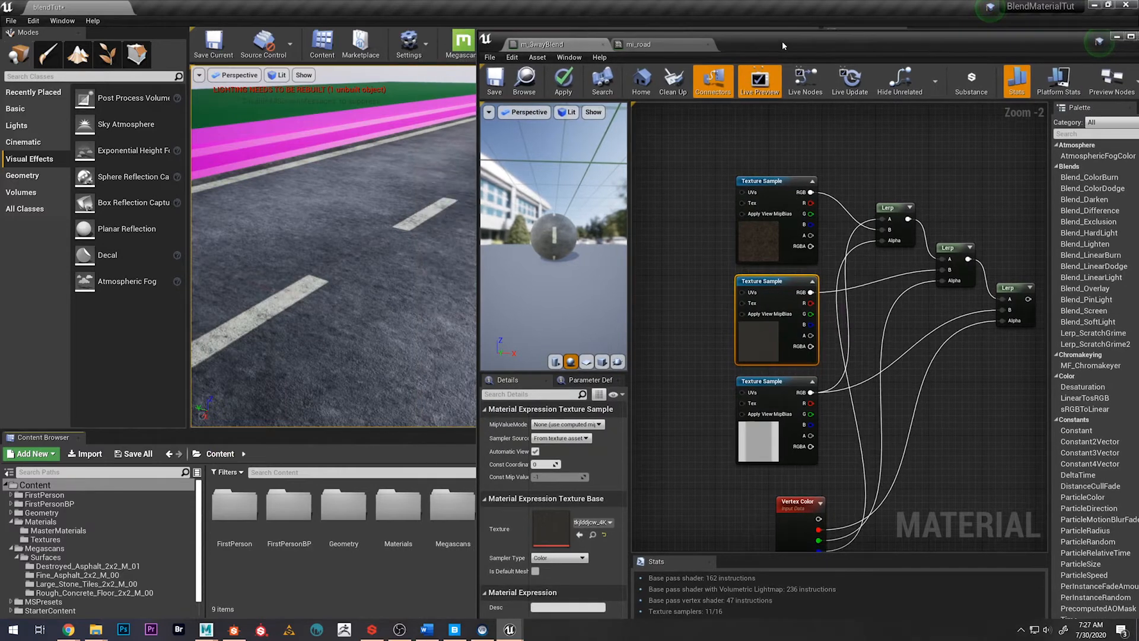
{"action": "double_click", "coordinate": [452, 507]}
{"action": "double_click", "coordinate": [238, 507]}
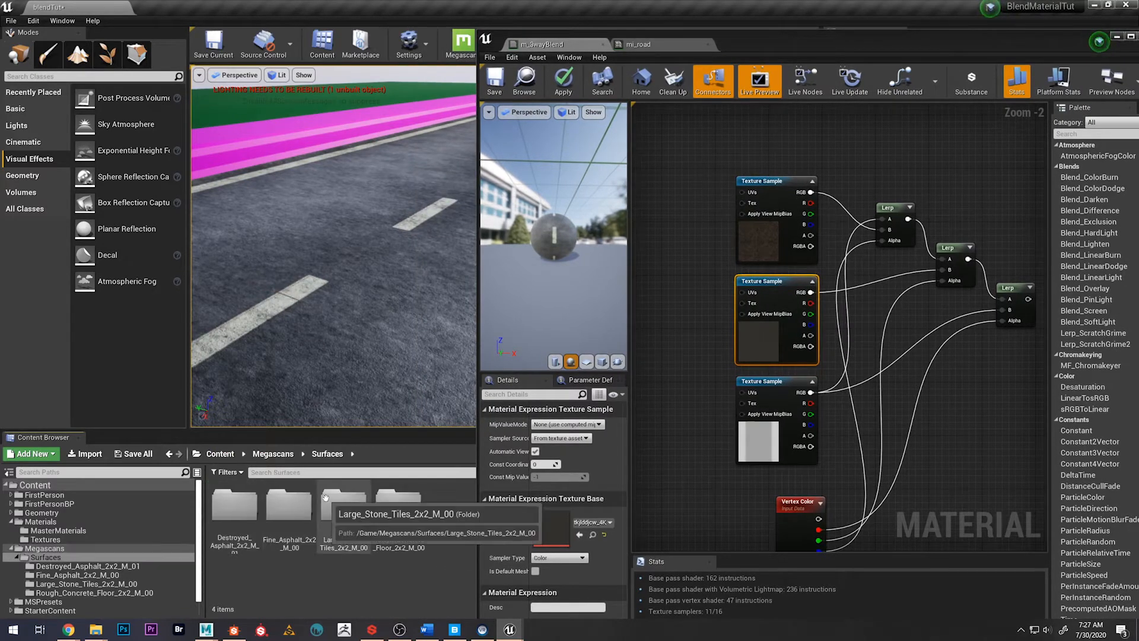
{"action": "double_click", "coordinate": [305, 515]}
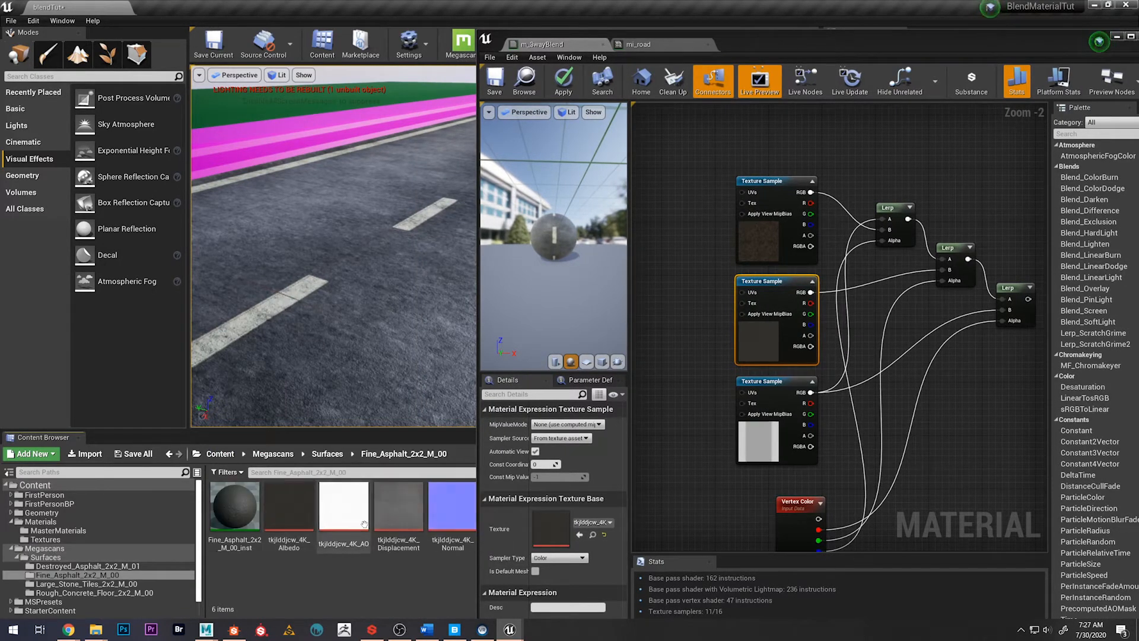
{"action": "left_click", "coordinate": [398, 508]}
{"action": "left_click_drag", "start_coordinate": [398, 508], "coordinate": [547, 527]}
Assign the sinobcga_4K_Displacement texture from the Destroyed_Asphalt_2x2_M_01 surface folder to the duplicated group's top Texture Sample and save the material
{"action": "right_click_drag", "start_coordinate": [734, 236], "coordinate": [729, 261]}
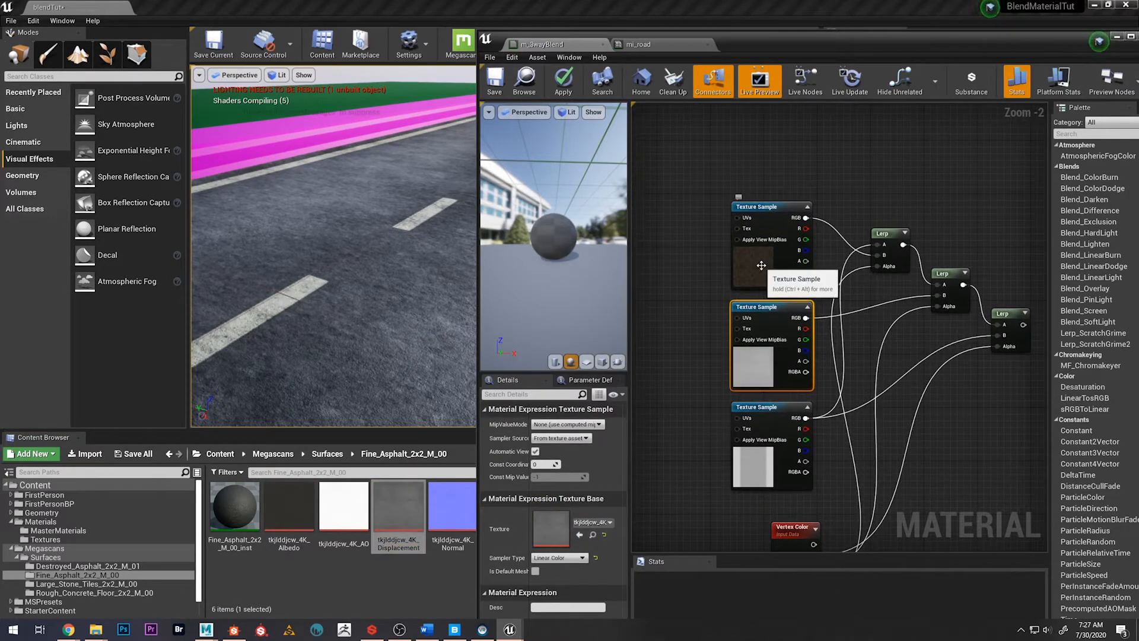
{"action": "left_click", "coordinate": [733, 261]}
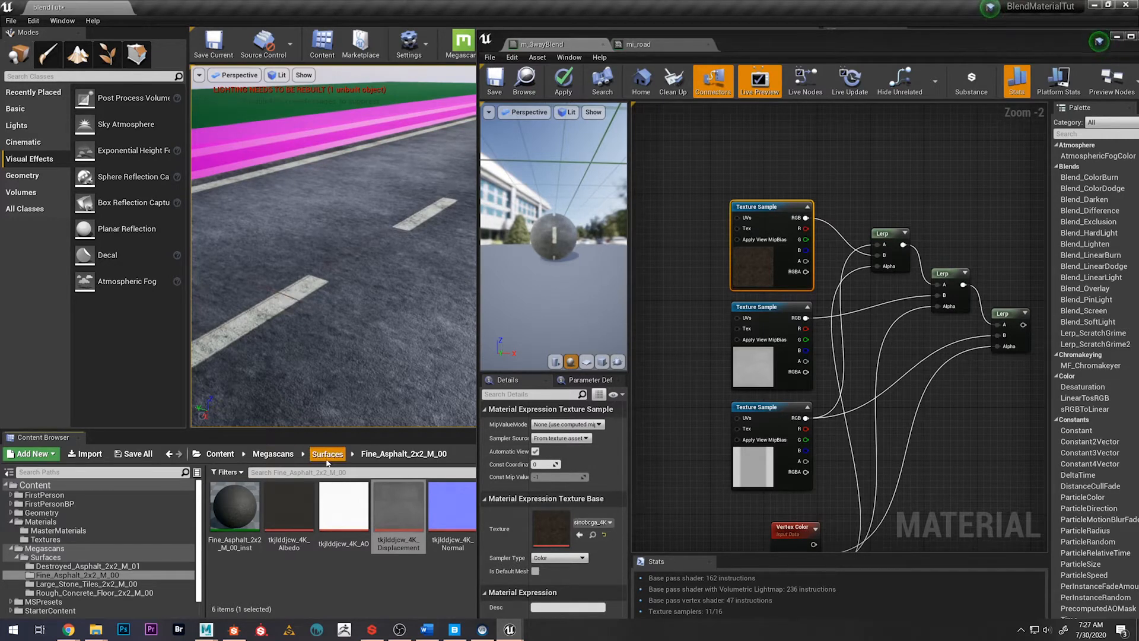
{"action": "left_click", "coordinate": [327, 453]}
{"action": "double_click", "coordinate": [234, 508]}
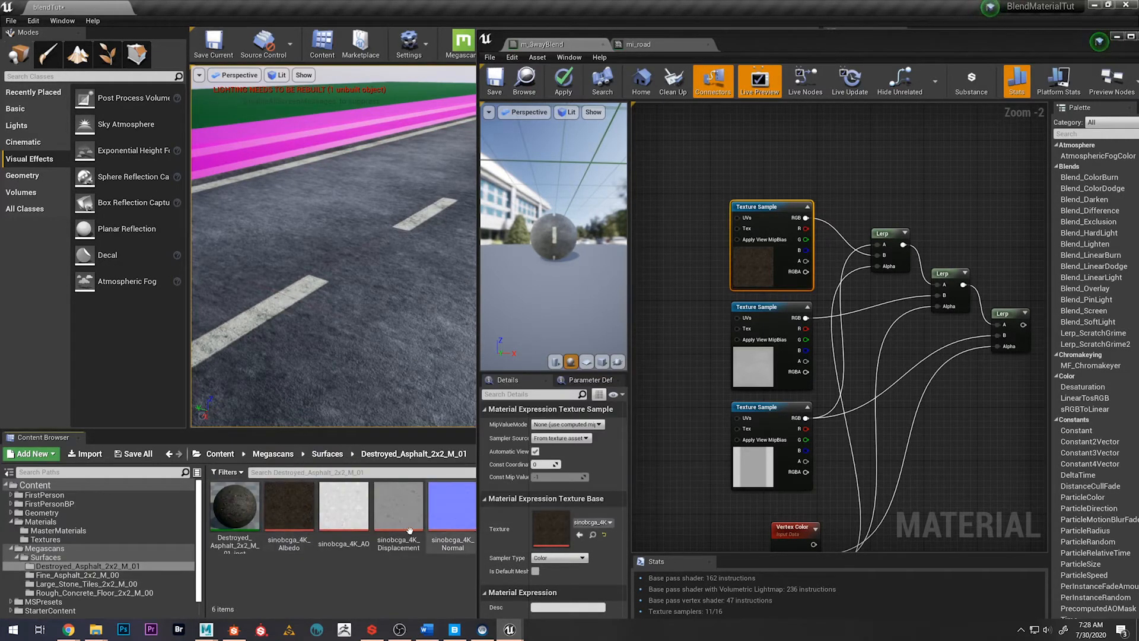
{"action": "left_click_drag", "start_coordinate": [398, 509], "coordinate": [626, 524]}
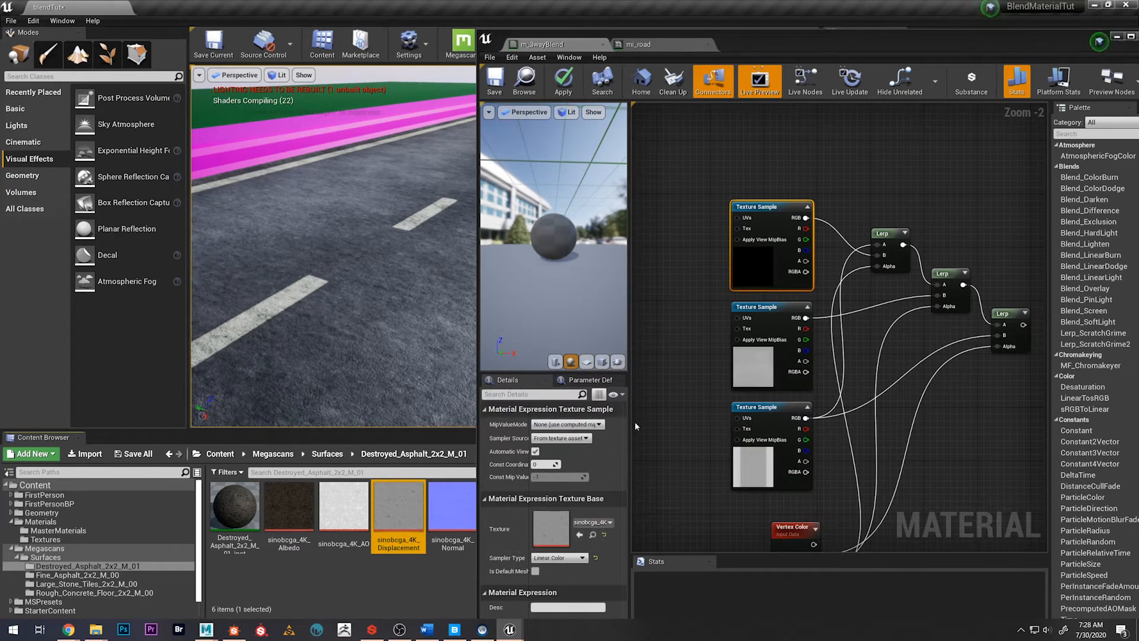
{"action": "right_click_drag", "start_coordinate": [952, 472], "coordinate": [915, 408]}
{"action": "scroll", "coordinate": [915, 408], "scroll_direction": "down", "scroll_amount": 3}
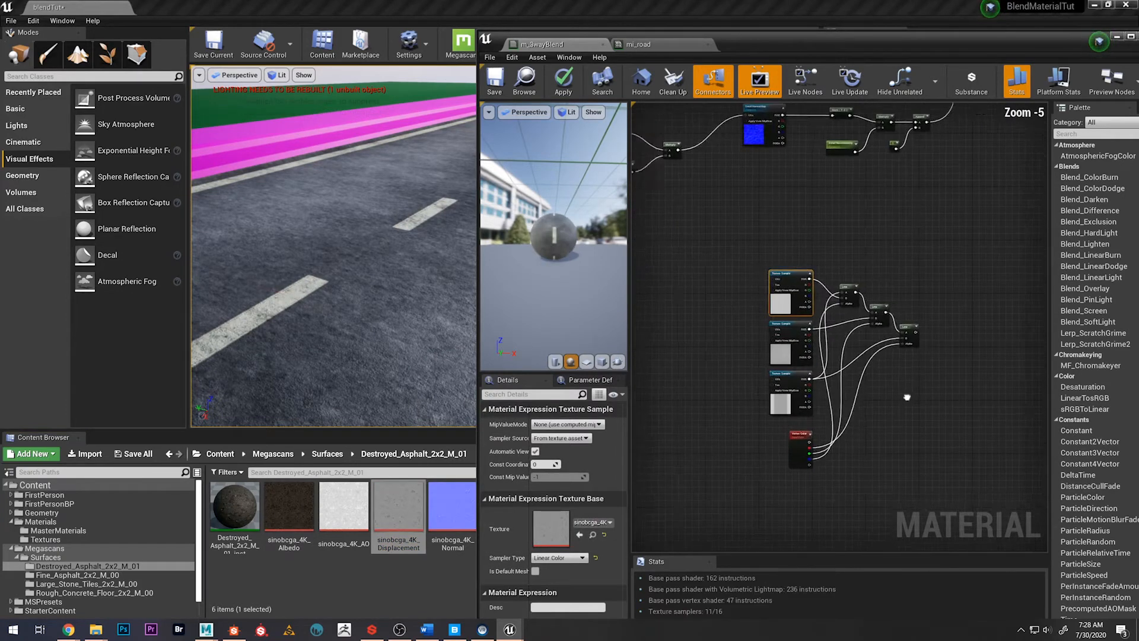
{"action": "left_click", "coordinate": [494, 82]}
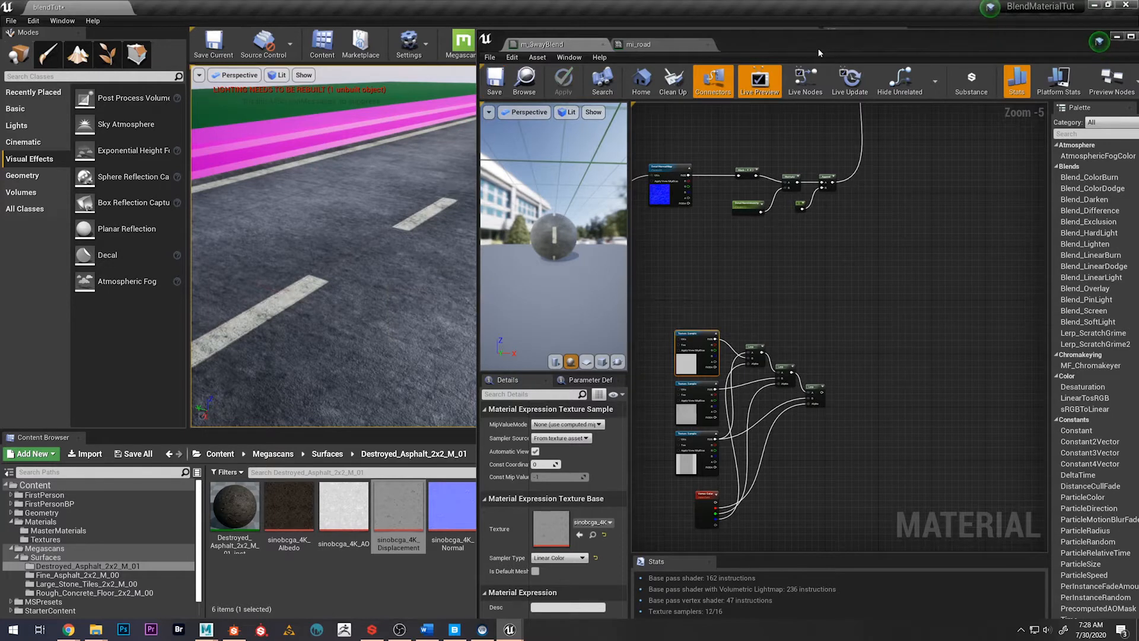
Reposition the material editor window and move the material's result node farther away from the blend groups in the graph
{"action": "left_click_drag", "start_coordinate": [817, 47], "coordinate": [651, 43]}
{"action": "scroll", "coordinate": [732, 340], "scroll_direction": "down", "scroll_amount": 3}
{"action": "right_click_drag", "start_coordinate": [732, 341], "coordinate": [705, 443]}
{"action": "right_click_drag", "start_coordinate": [739, 271], "coordinate": [764, 347]}
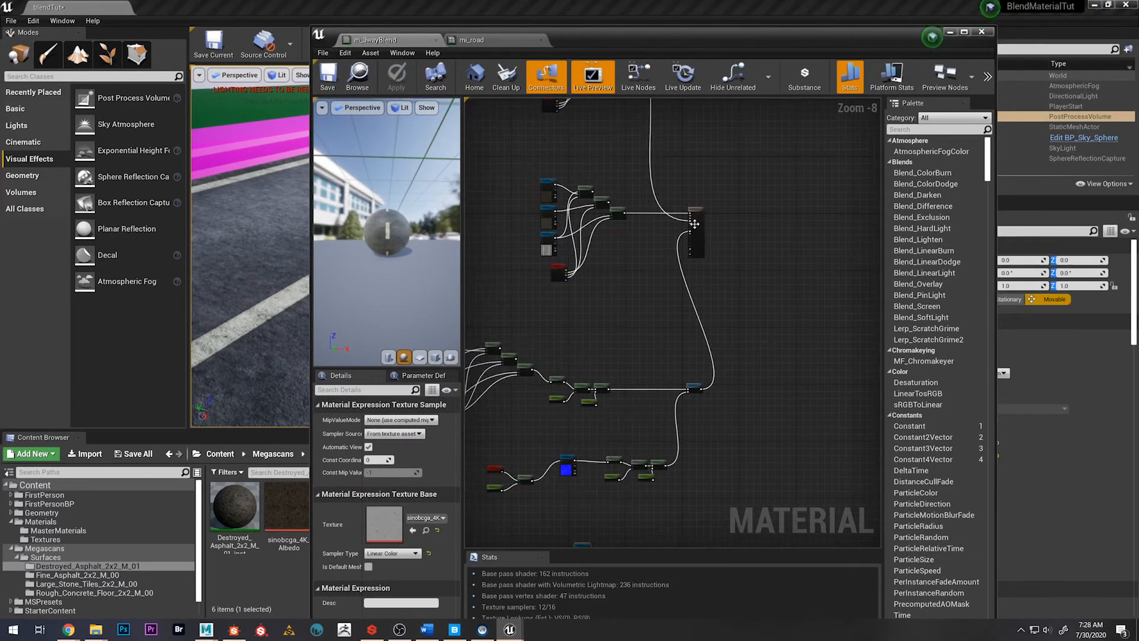
{"action": "left_click_drag", "start_coordinate": [698, 211], "coordinate": [835, 212]}
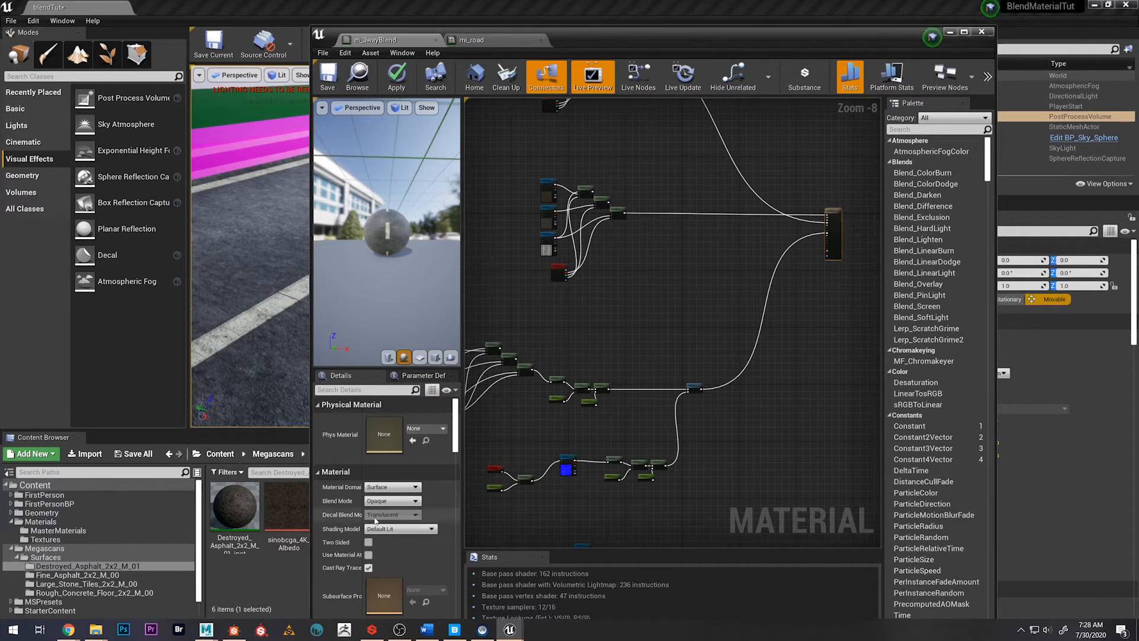
Set the material's D3D11 Tessellation Mode to Flat Tessellation
{"action": "left_click_drag", "start_coordinate": [457, 436], "coordinate": [459, 568]}
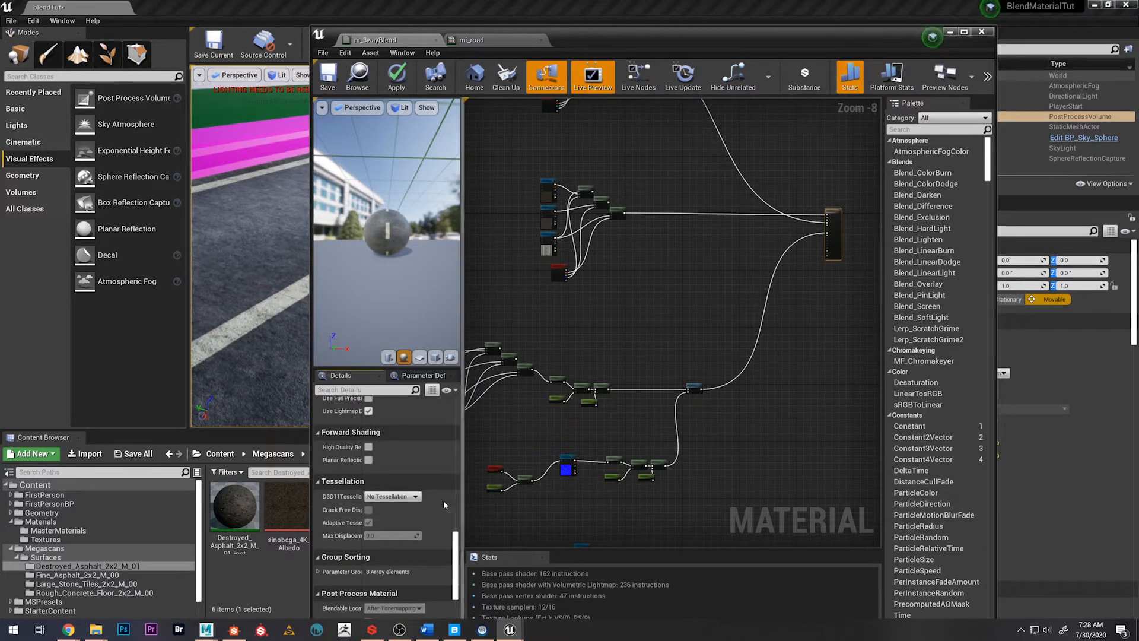
{"action": "left_click", "coordinate": [399, 500]}
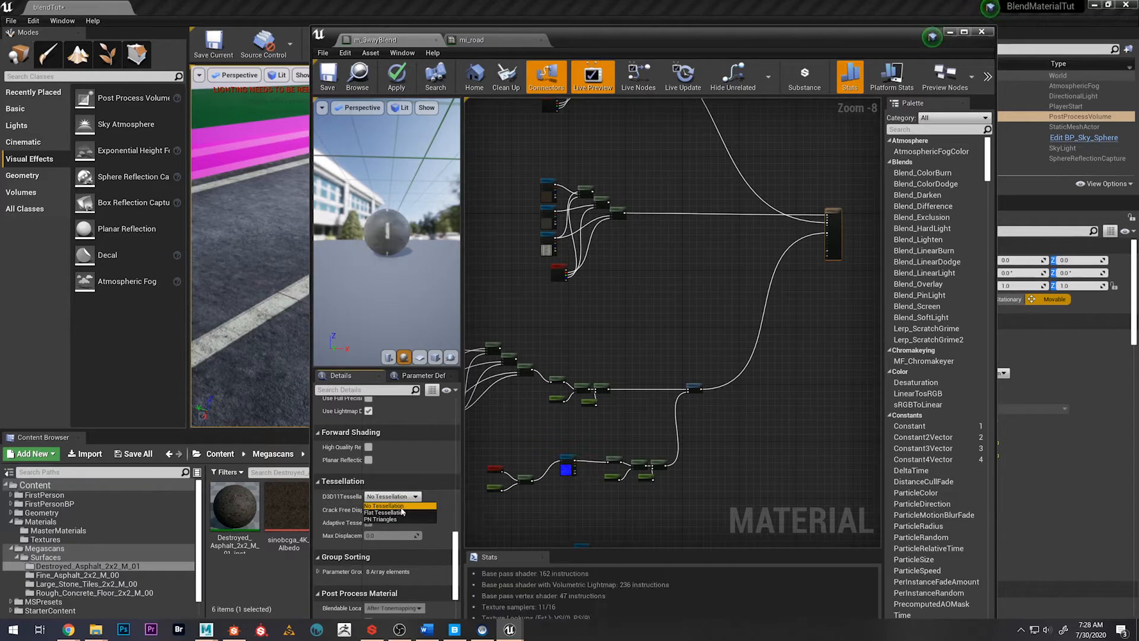
{"action": "left_click", "coordinate": [396, 512]}
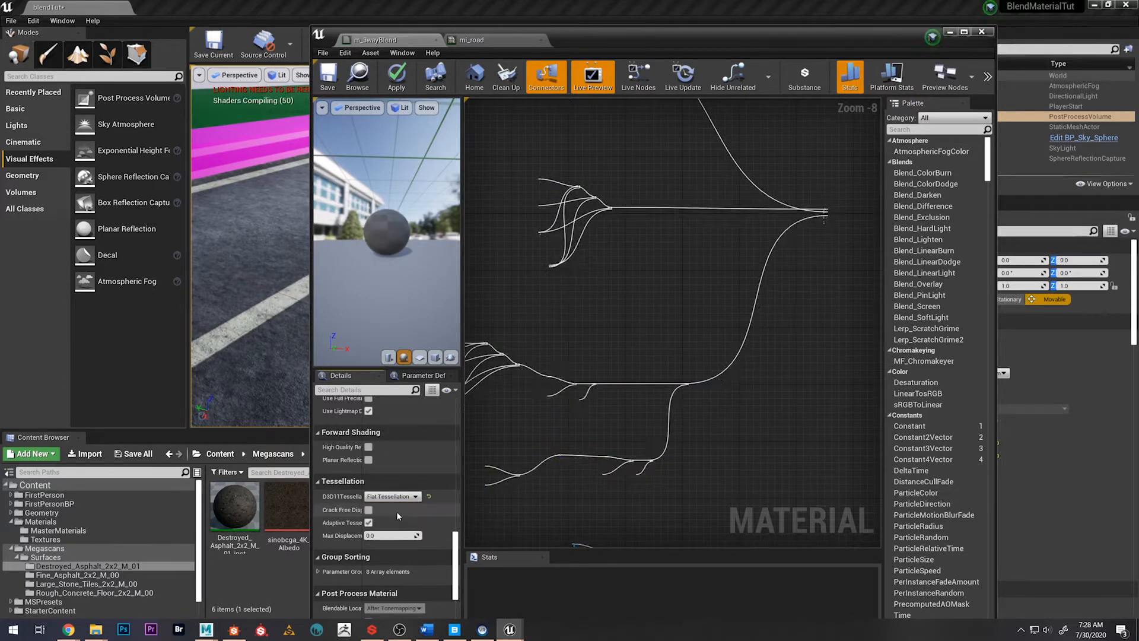
Connect the final Lerp of the duplicated height blend group to the result node's World Displacement input
{"action": "right_click_drag", "start_coordinate": [661, 283], "coordinate": [471, 281]}
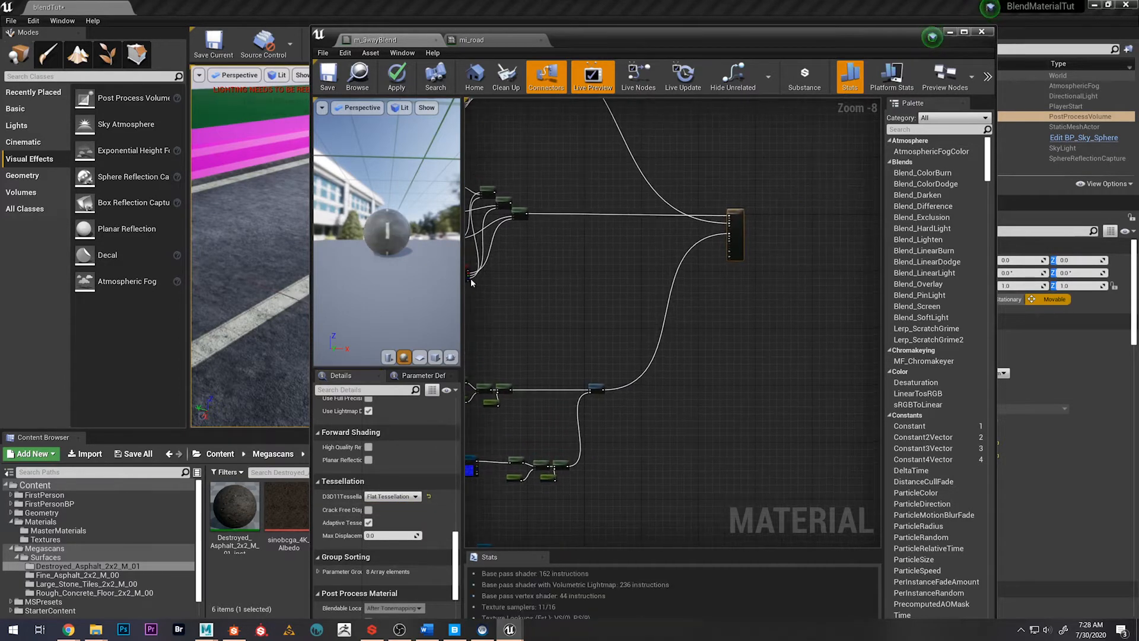
{"action": "scroll", "coordinate": [718, 233], "scroll_direction": "up", "scroll_amount": 8}
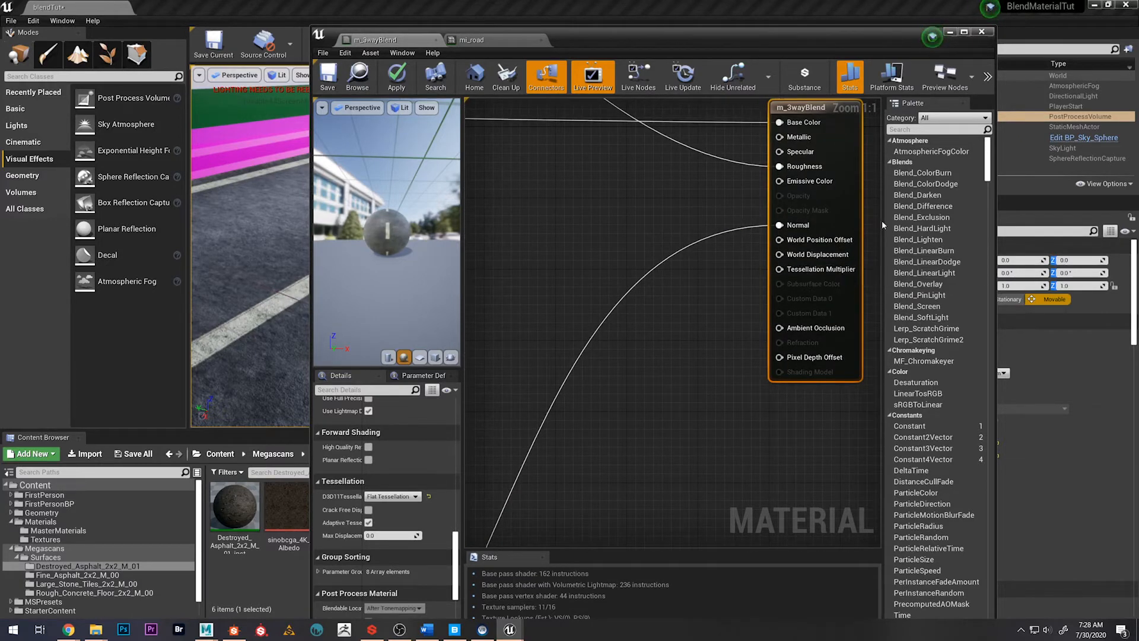
{"action": "scroll", "coordinate": [740, 411], "scroll_direction": "down", "scroll_amount": 2}
{"action": "scroll", "coordinate": [729, 403], "scroll_direction": "down", "scroll_amount": 5}
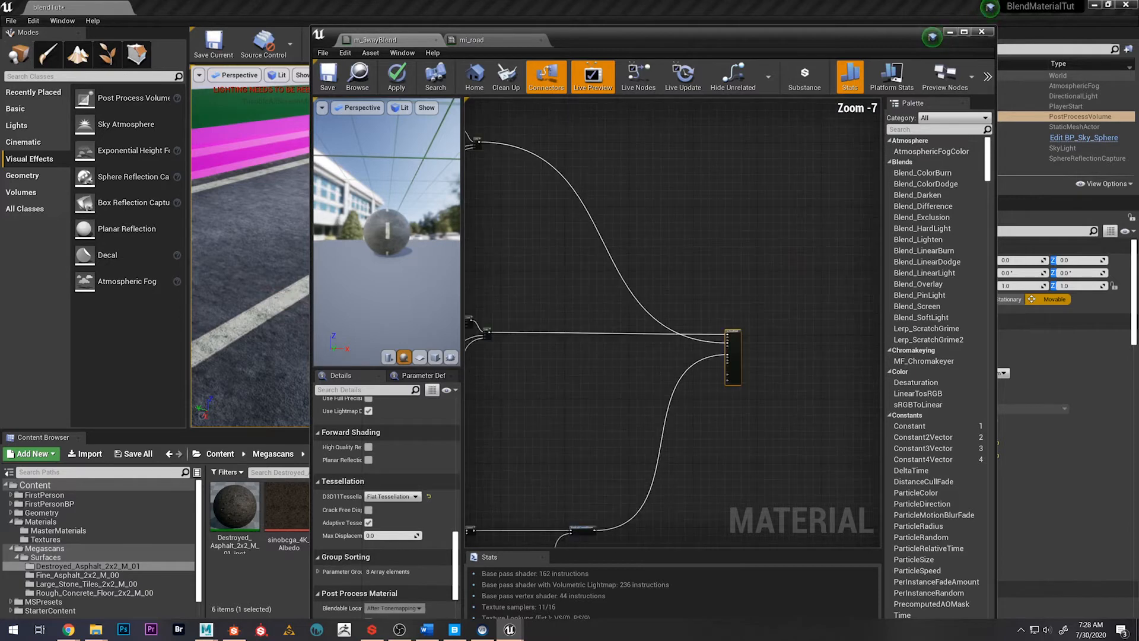
{"action": "right_click_drag", "start_coordinate": [706, 382], "coordinate": [759, 122]}
{"action": "right_click_drag", "start_coordinate": [709, 403], "coordinate": [717, 290]}
{"action": "scroll", "coordinate": [581, 370], "scroll_direction": "up", "scroll_amount": 2}
{"action": "left_click_drag", "start_coordinate": [611, 364], "coordinate": [794, 356]}
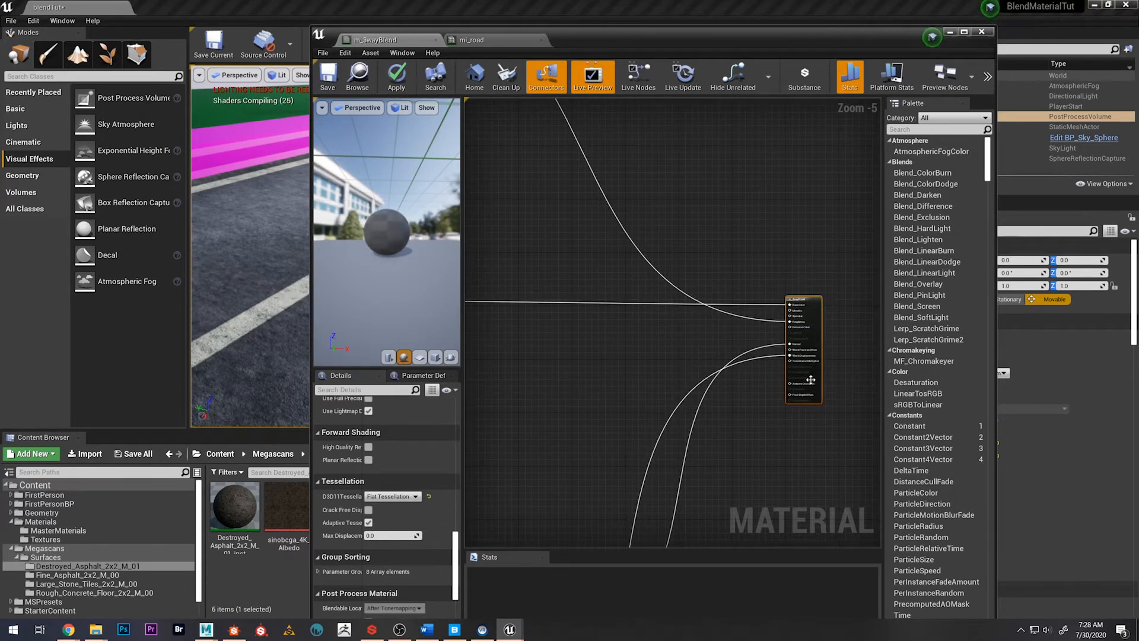
{"action": "scroll", "coordinate": [808, 368], "scroll_direction": "up", "scroll_amount": 5}
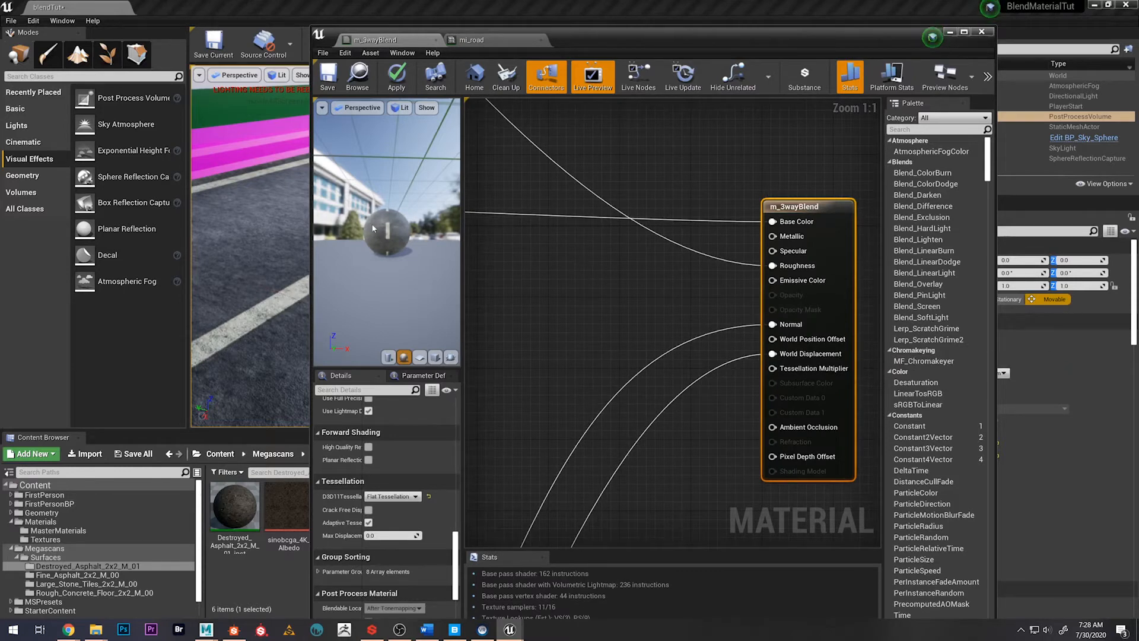
Maximize the material editor and switch the preview sphere to Wireframe view to inspect its tessellation up close
{"action": "scroll", "coordinate": [386, 231], "scroll_direction": "up", "scroll_amount": 5}
{"action": "double_click", "coordinate": [685, 38]}
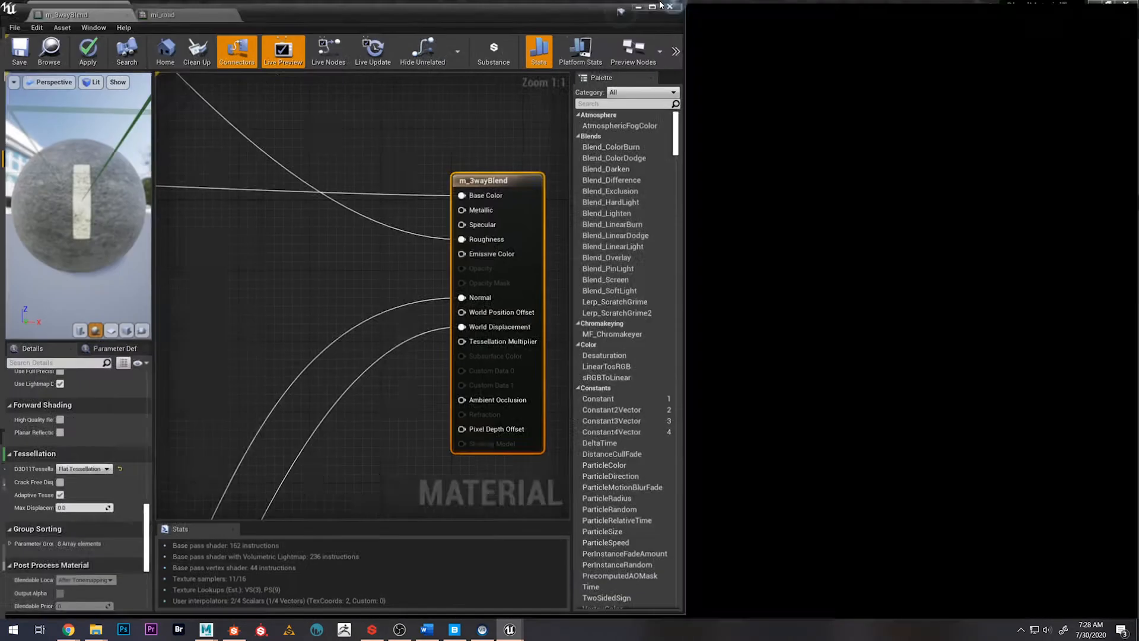
{"action": "scroll", "coordinate": [154, 184], "scroll_direction": "down", "scroll_amount": 5}
{"action": "left_click_drag", "start_coordinate": [154, 183], "coordinate": [146, 49]}
{"action": "left_click", "coordinate": [90, 74]}
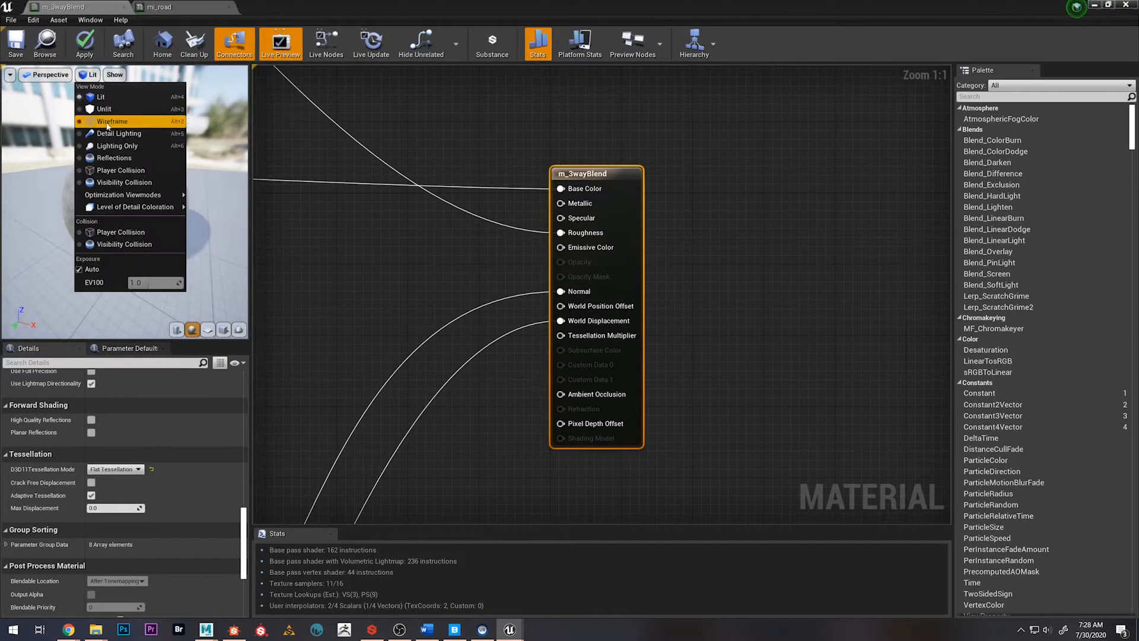
{"action": "left_click", "coordinate": [136, 121]}
{"action": "scroll", "coordinate": [136, 177], "scroll_direction": "up", "scroll_amount": 6}
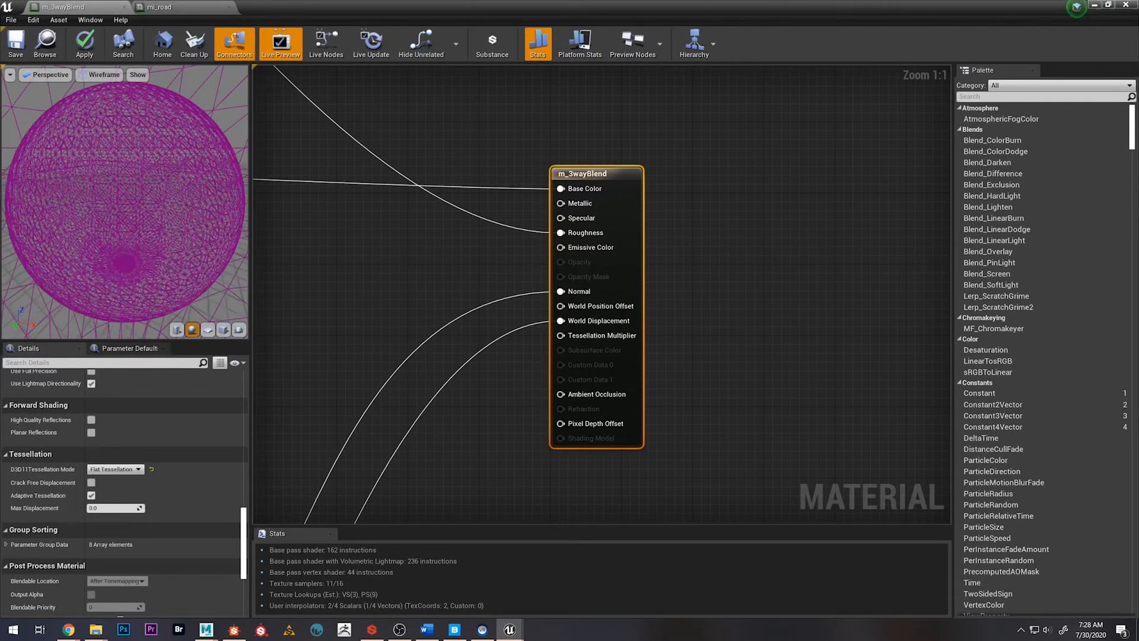
{"action": "mouse_move", "coordinate": [128, 205]}
{"action": "left_mouse_down"}
{"action": "mouse_move", "coordinate": [132, 178]}
{"action": "mouse_move", "coordinate": [133, 214]}
{"action": "left_mouse_up"}
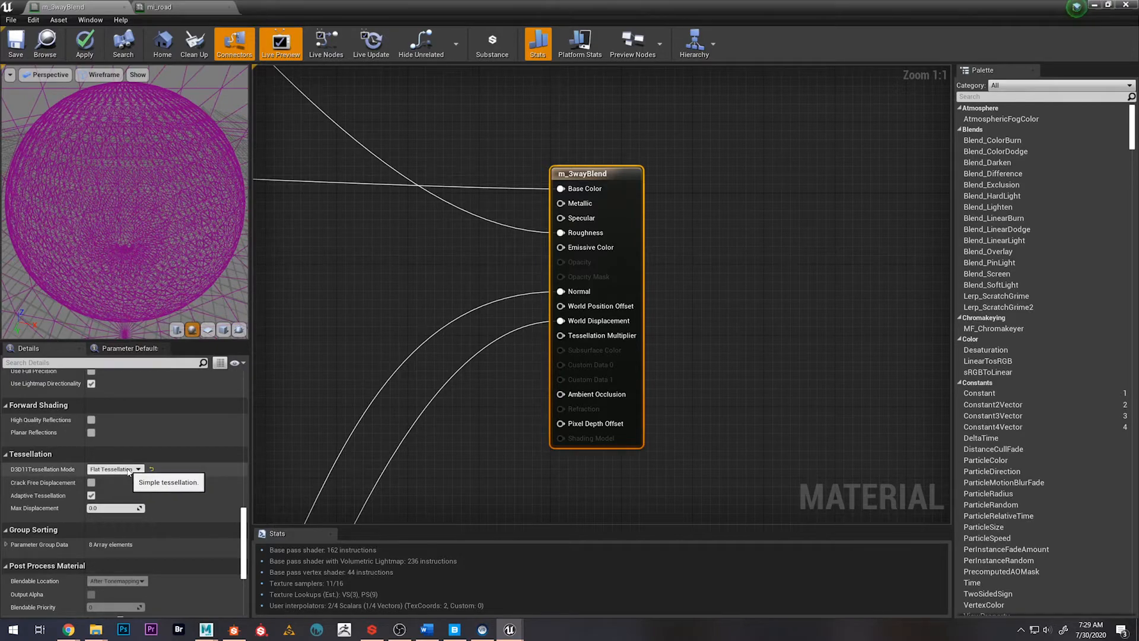
Switch the tessellation mode to No Tessellation and back to Flat Tessellation, comparing the preview sphere's wireframe
{"action": "left_click", "coordinate": [128, 469]}
{"action": "left_click", "coordinate": [111, 478]}
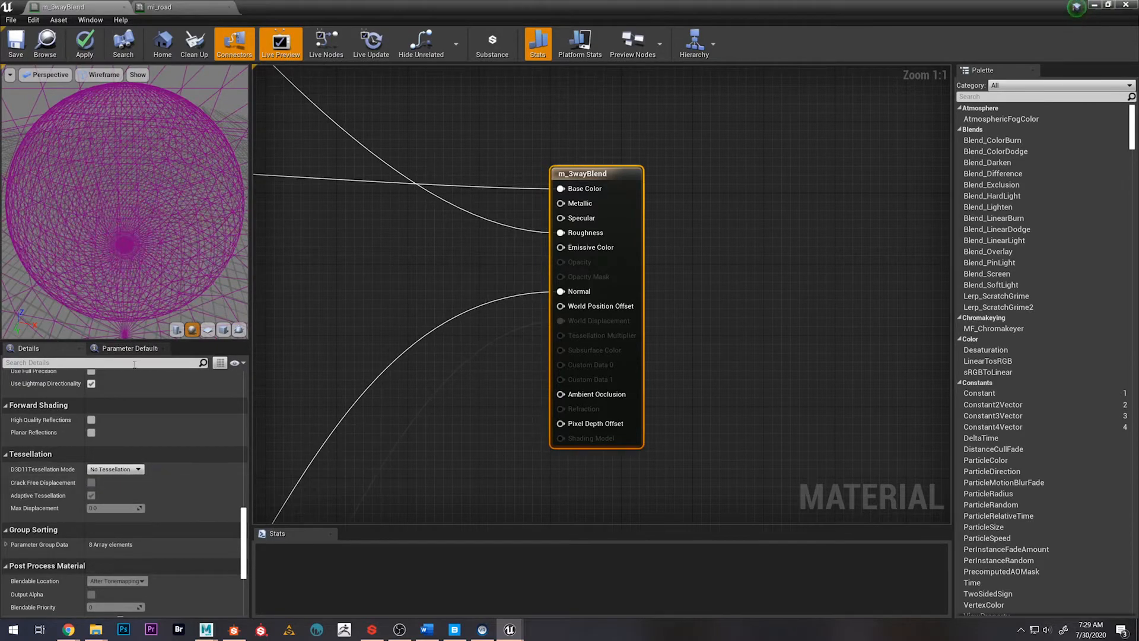
{"action": "left_click", "coordinate": [129, 472]}
{"action": "left_click", "coordinate": [547, 333]}
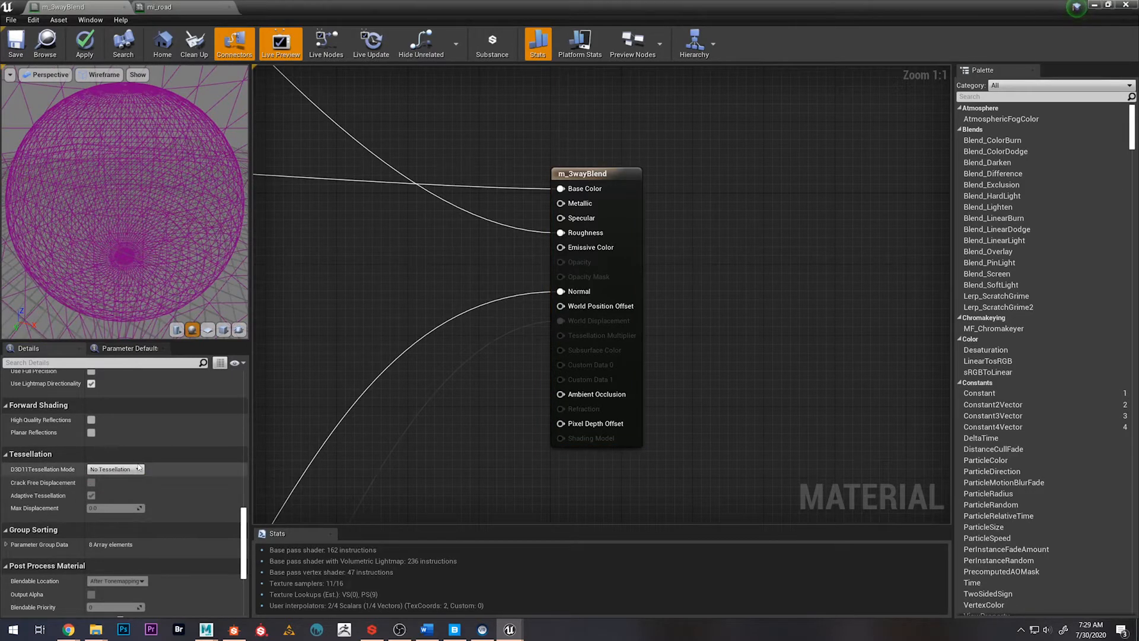
{"action": "left_click", "coordinate": [116, 470]}
{"action": "left_click", "coordinate": [115, 490]}
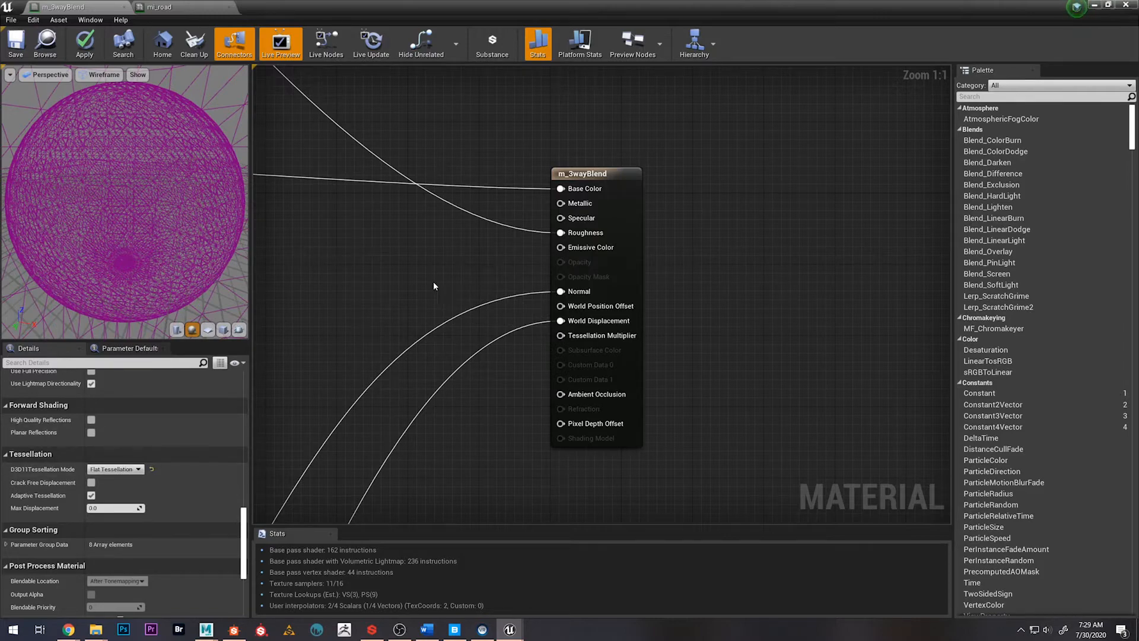
{"action": "left_click_drag", "start_coordinate": [114, 196], "coordinate": [157, 203]}
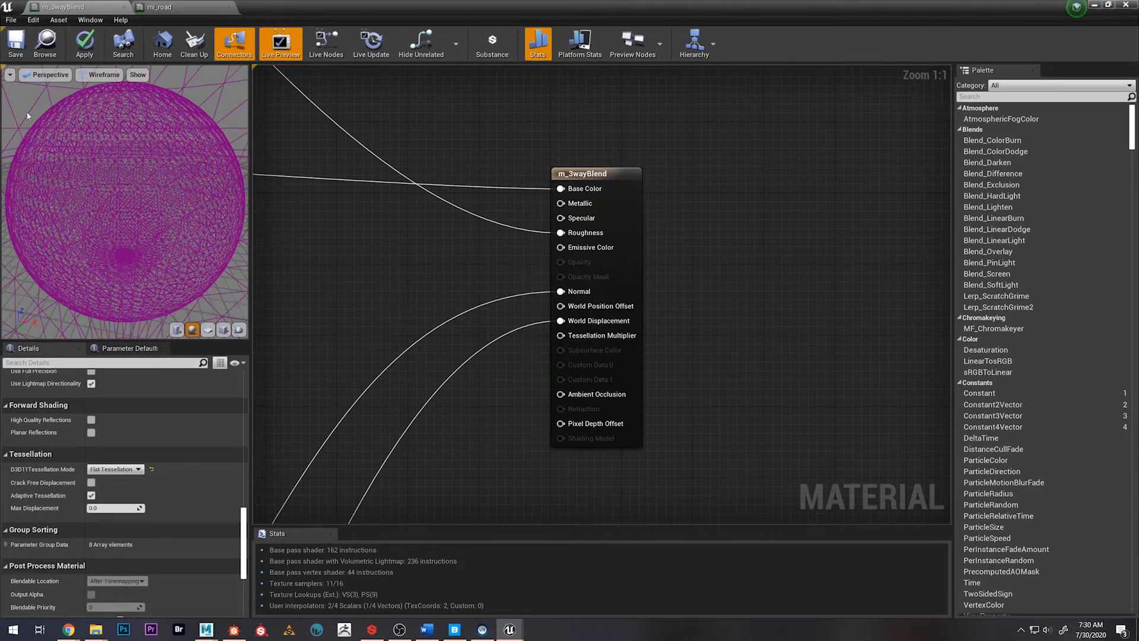
{"action": "left_click_drag", "start_coordinate": [112, 167], "coordinate": [113, 166]}
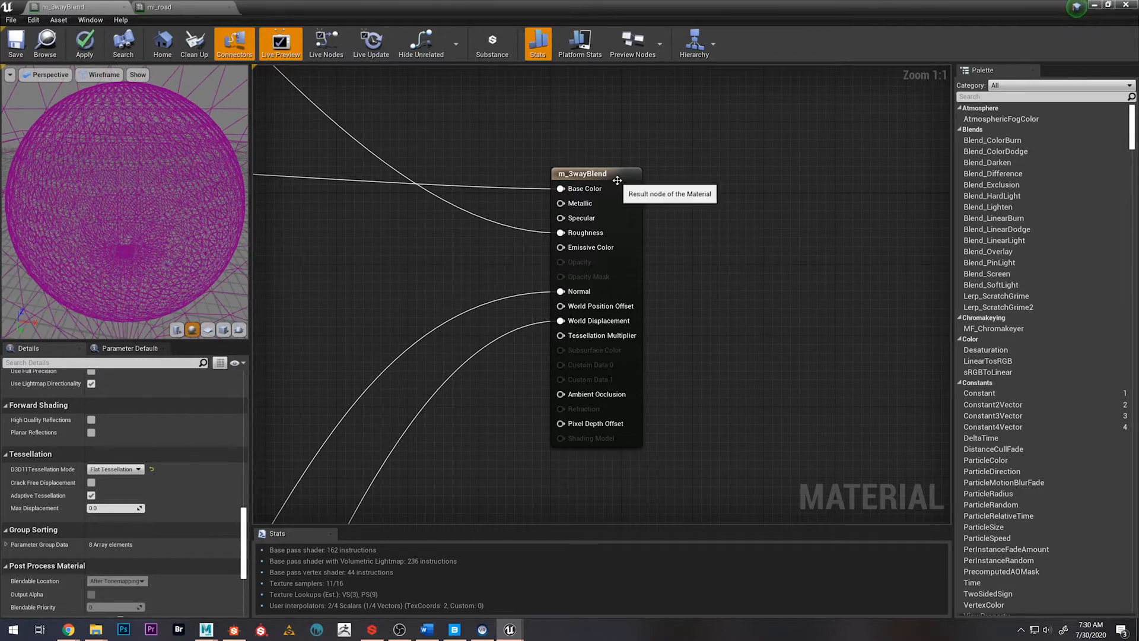
Shift the result node slightly outward and add a Constant node connected to its Tessellation Multiplier input
{"action": "left_click_drag", "start_coordinate": [617, 178], "coordinate": [643, 178]}
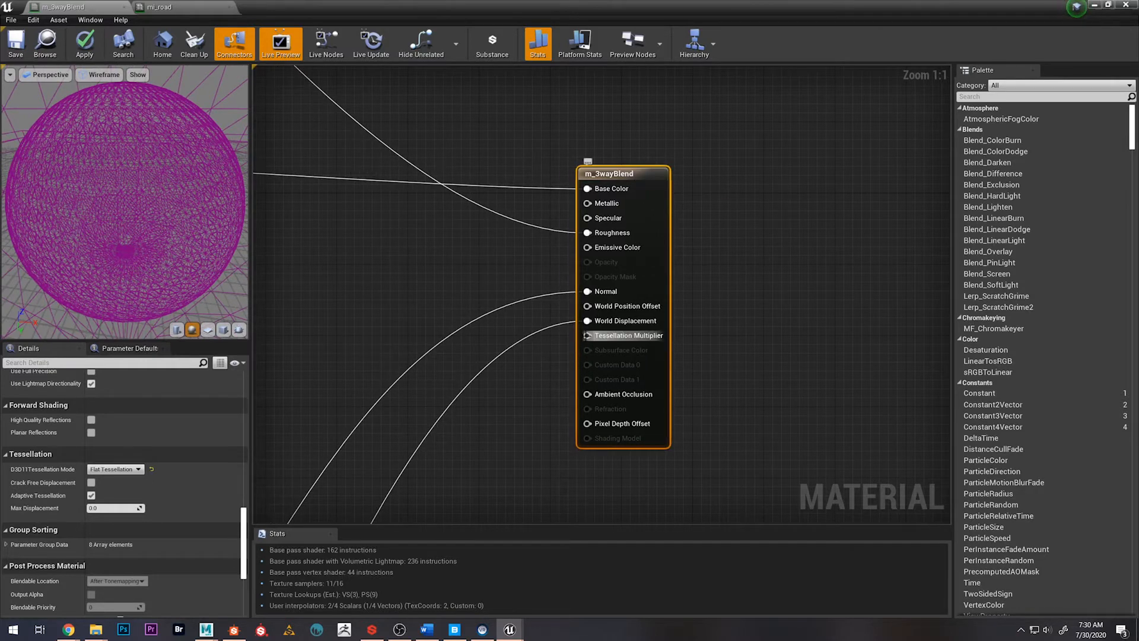
{"action": "left_click_drag", "start_coordinate": [587, 335], "coordinate": [360, 334]}
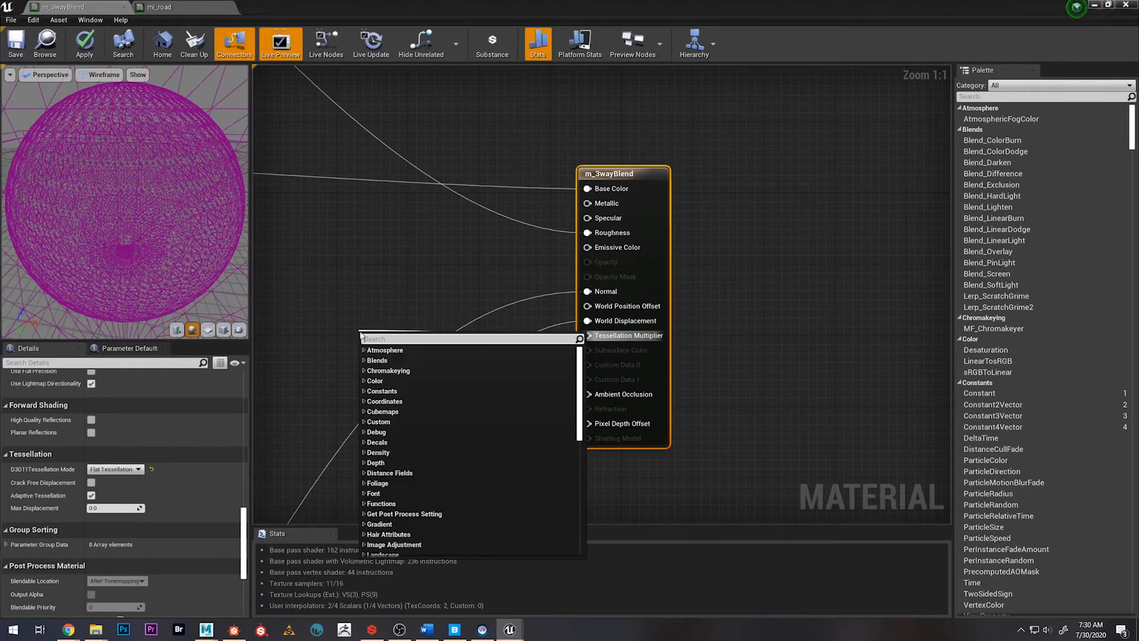
{"action": "type", "text": "constant"}
{"action": "key", "text": "Return"}
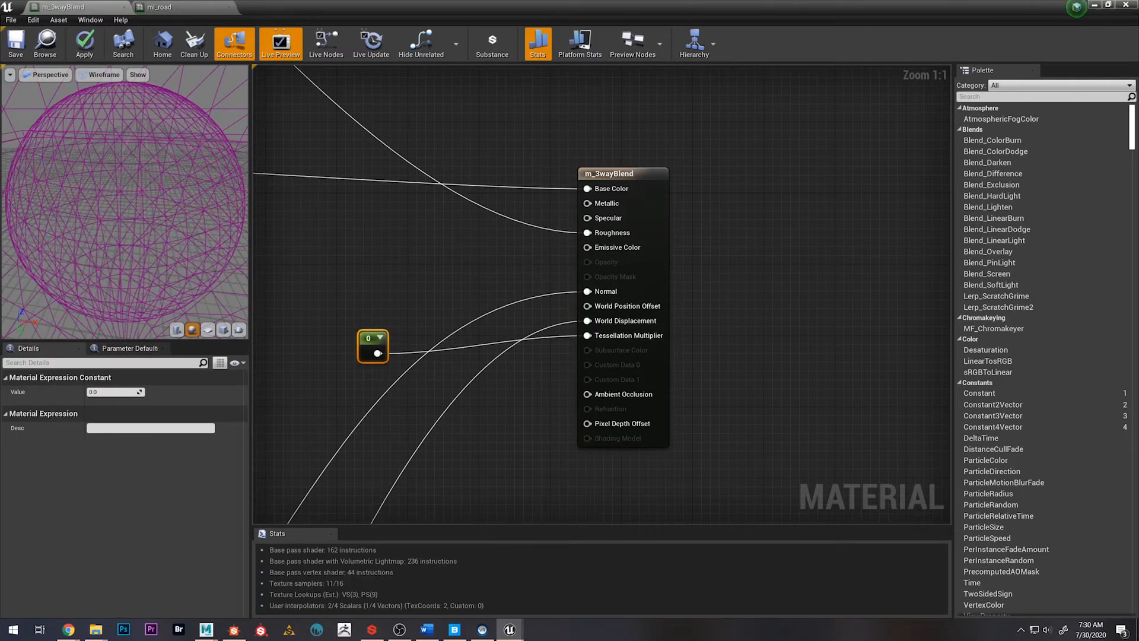
{"action": "left_click_drag", "start_coordinate": [153, 196], "coordinate": [171, 189]}
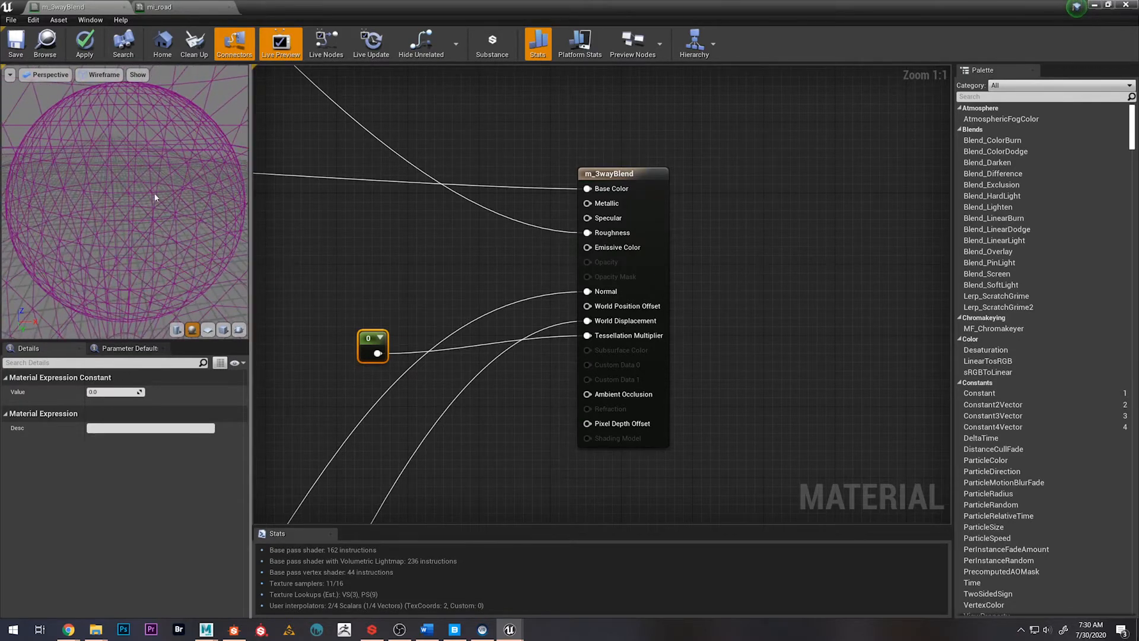
Set the Tessellation Multiplier's Constant to 0.5 and nudge the node slightly in the graph
{"action": "left_click", "coordinate": [132, 391]}
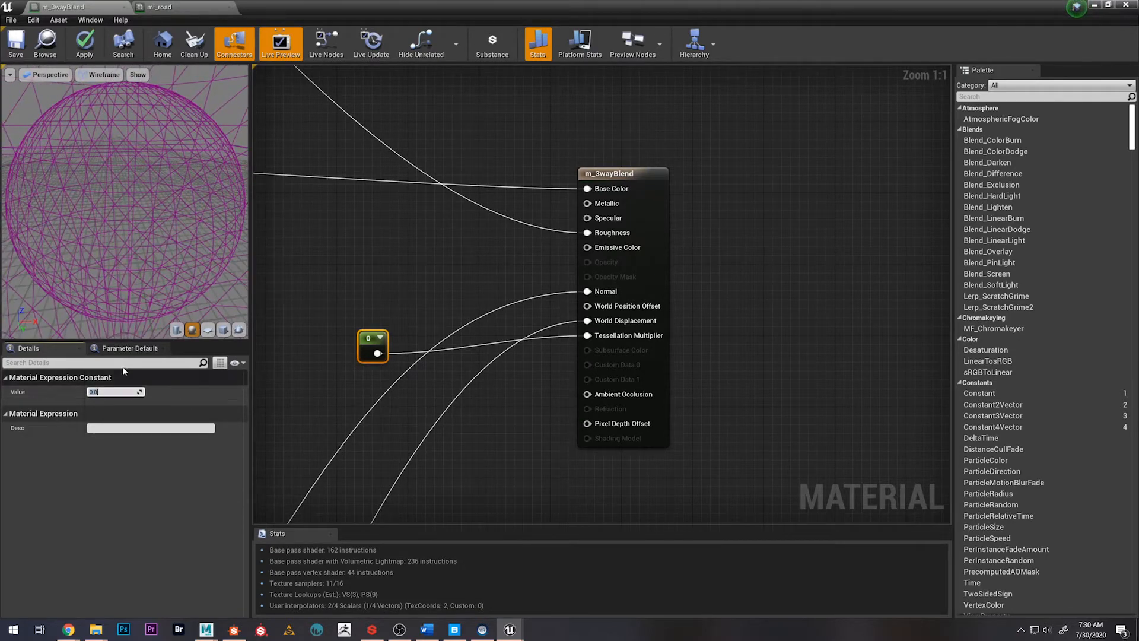
{"action": "type", "text": "0"}
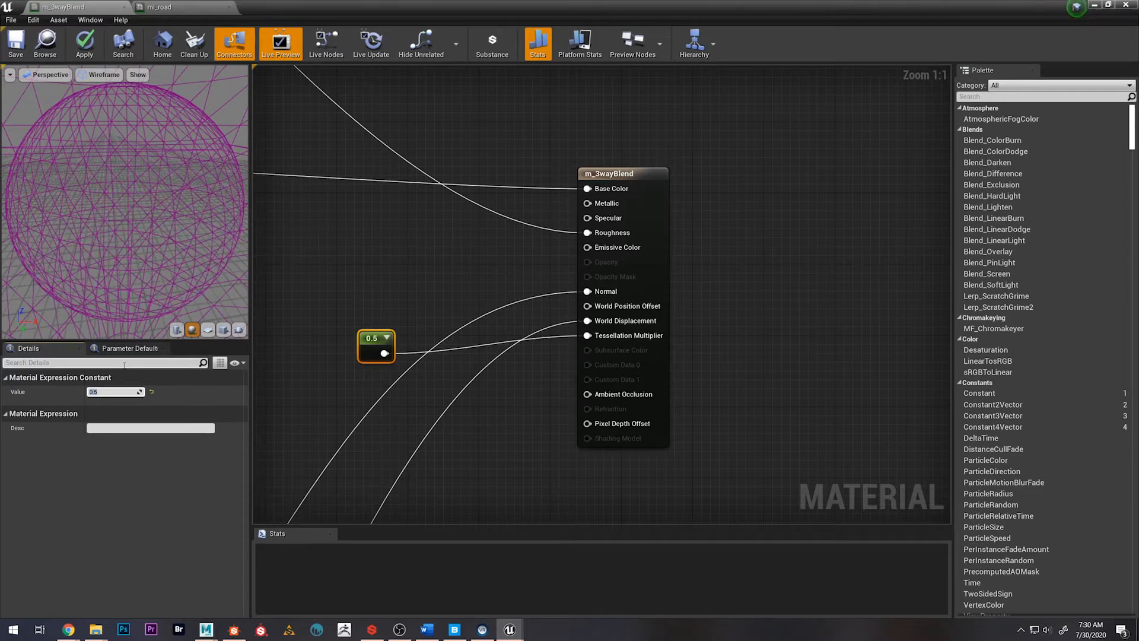
{"action": "left_click", "coordinate": [413, 302]}
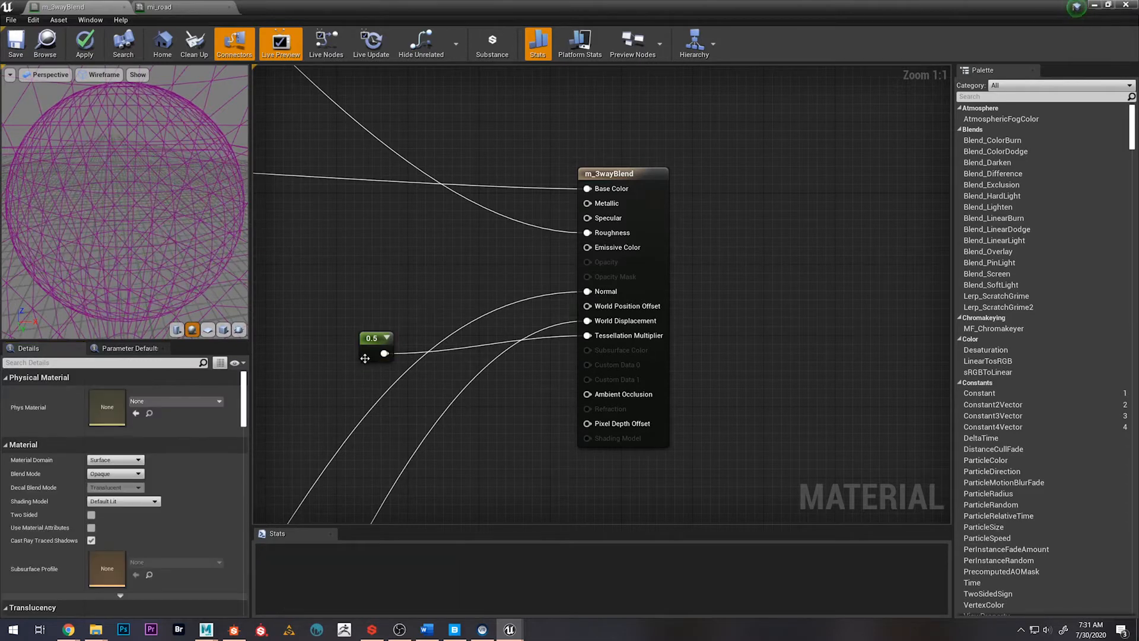
{"action": "left_click_drag", "start_coordinate": [364, 358], "coordinate": [361, 354]}
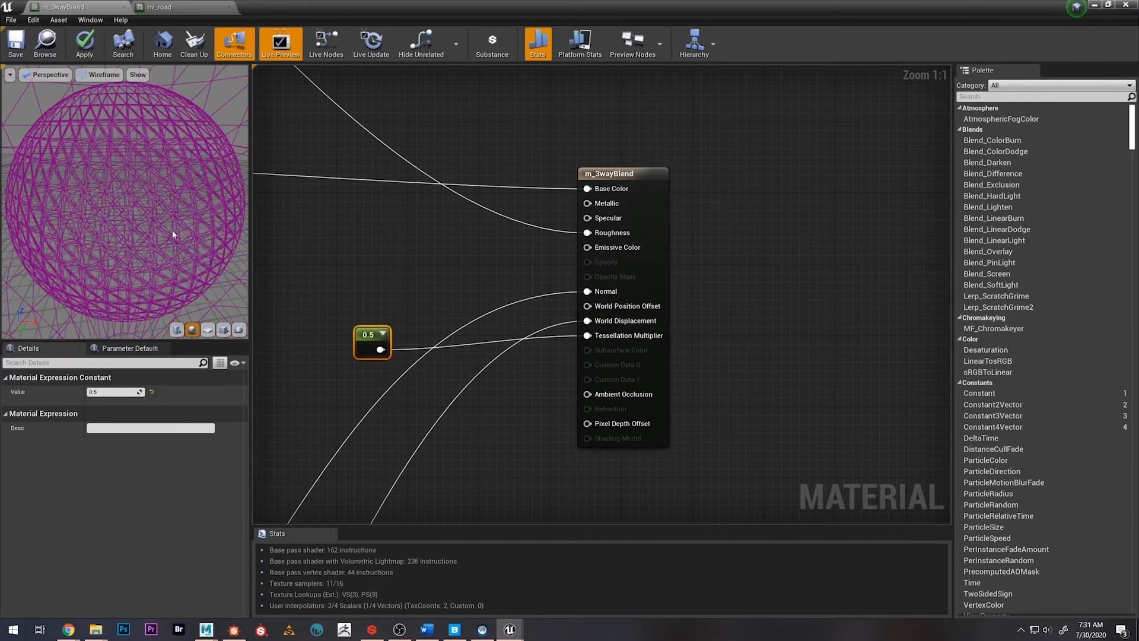
Inspect the preview wireframe and set the Tessellation Multiplier's Constant to 1
{"action": "left_click_drag", "start_coordinate": [172, 235], "coordinate": [159, 209]}
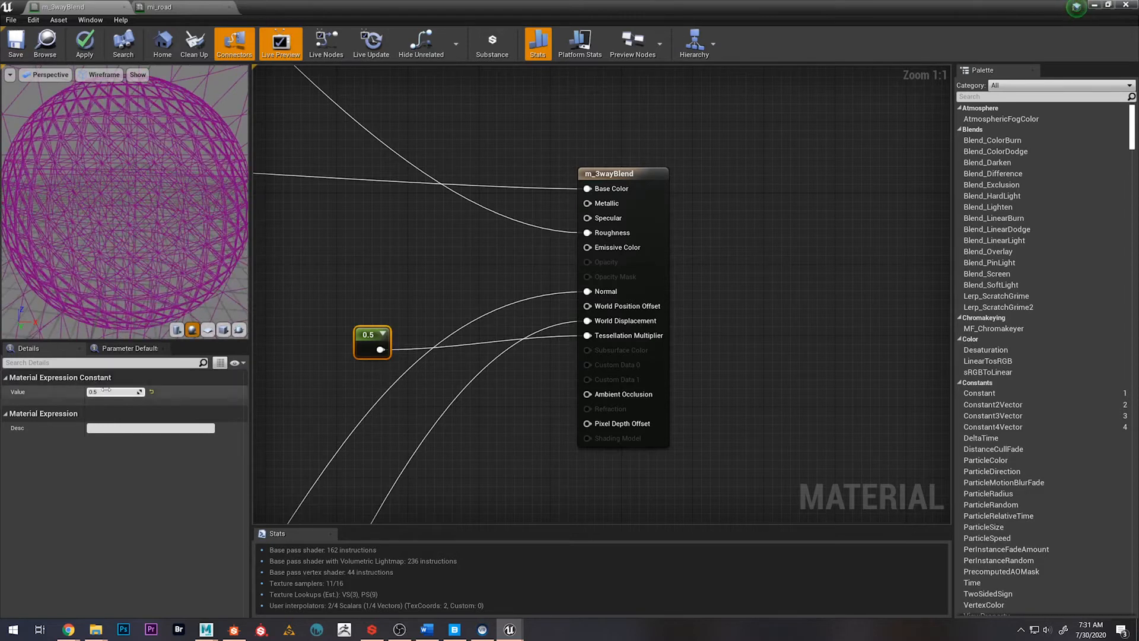
{"action": "key", "text": "Return"}
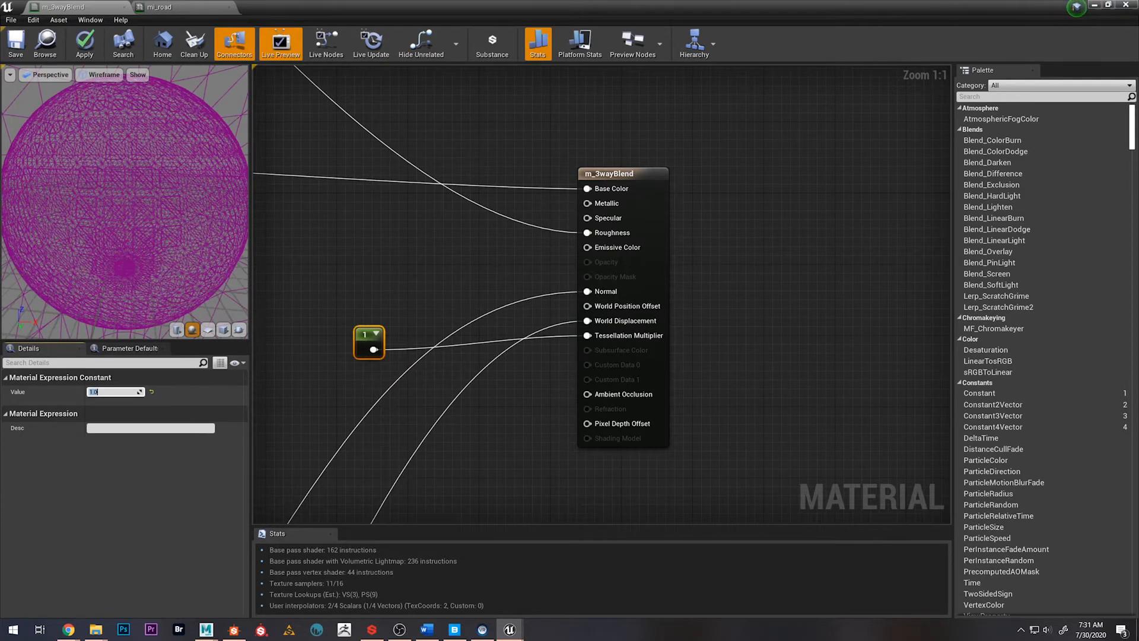
Convert the Tessellation Multiplier's Constant to a scalar parameter named TessellationMulti and move it farther from the result node
{"action": "left_click_drag", "start_coordinate": [155, 196], "coordinate": [151, 209]}
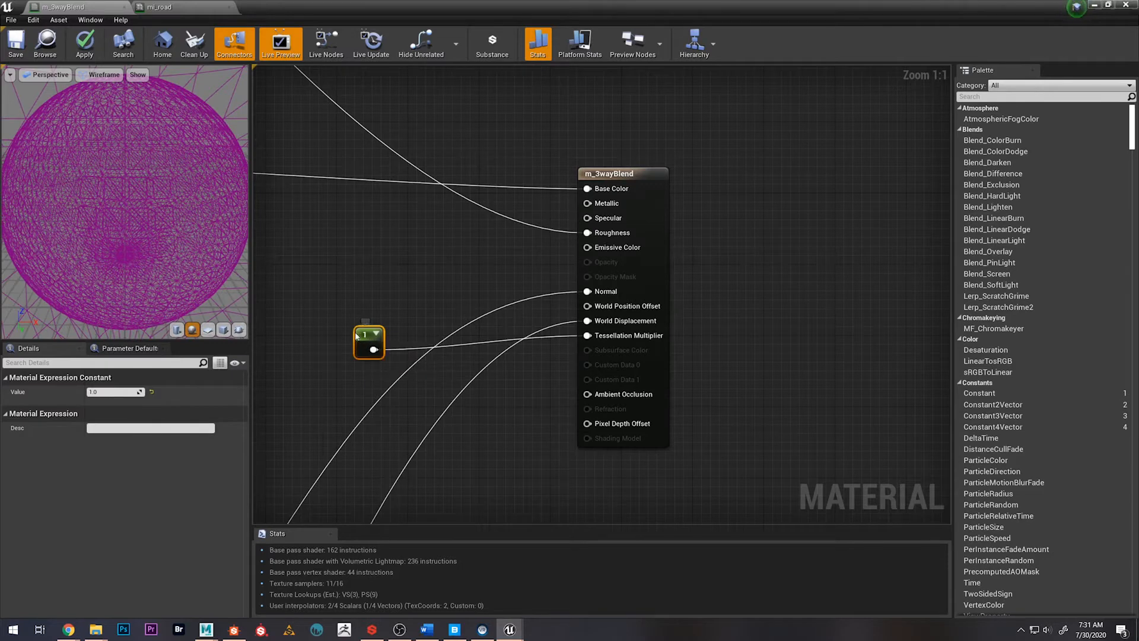
{"action": "right_click", "coordinate": [367, 345]}
{"action": "left_click", "coordinate": [380, 346]}
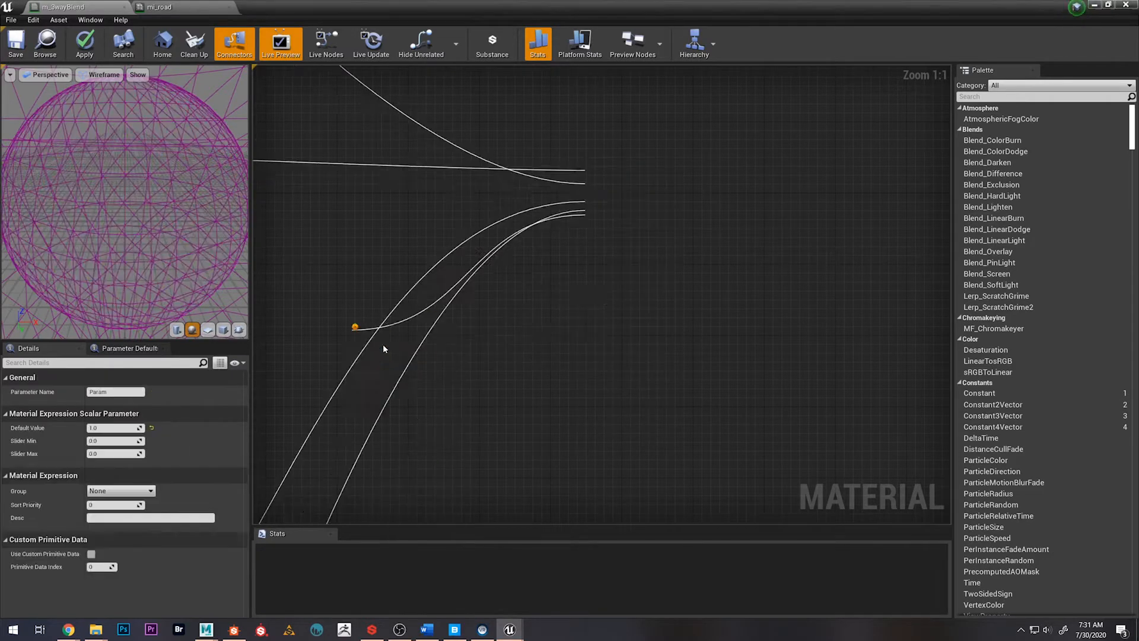
{"action": "type", "text": "TessellationMulti"}
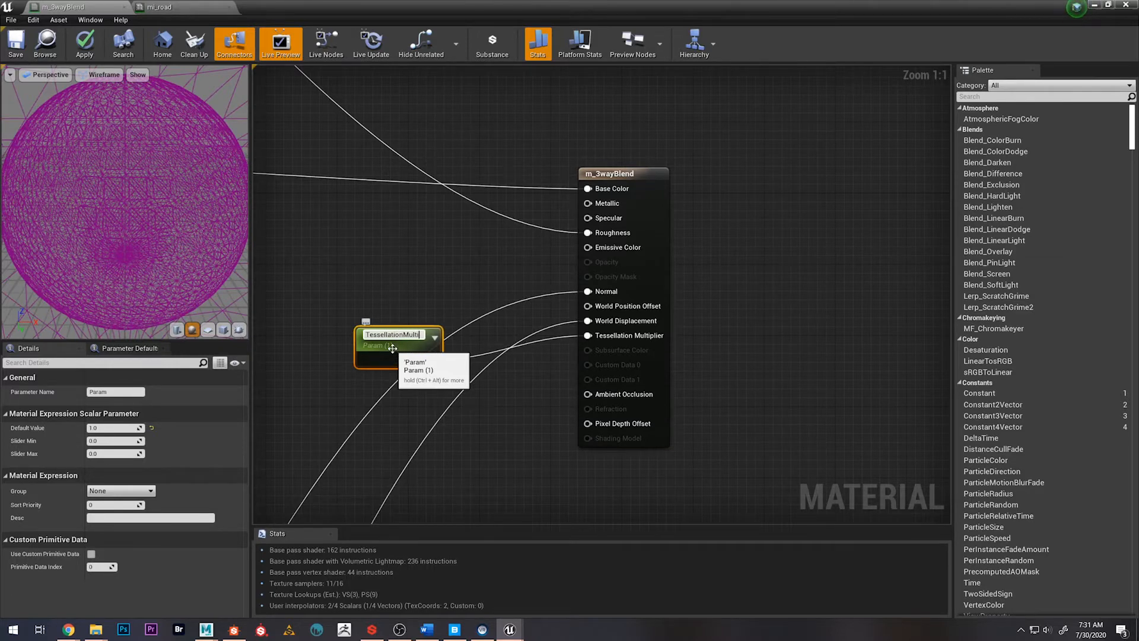
{"action": "key", "text": "Return"}
{"action": "left_click_drag", "start_coordinate": [393, 349], "coordinate": [320, 339]}
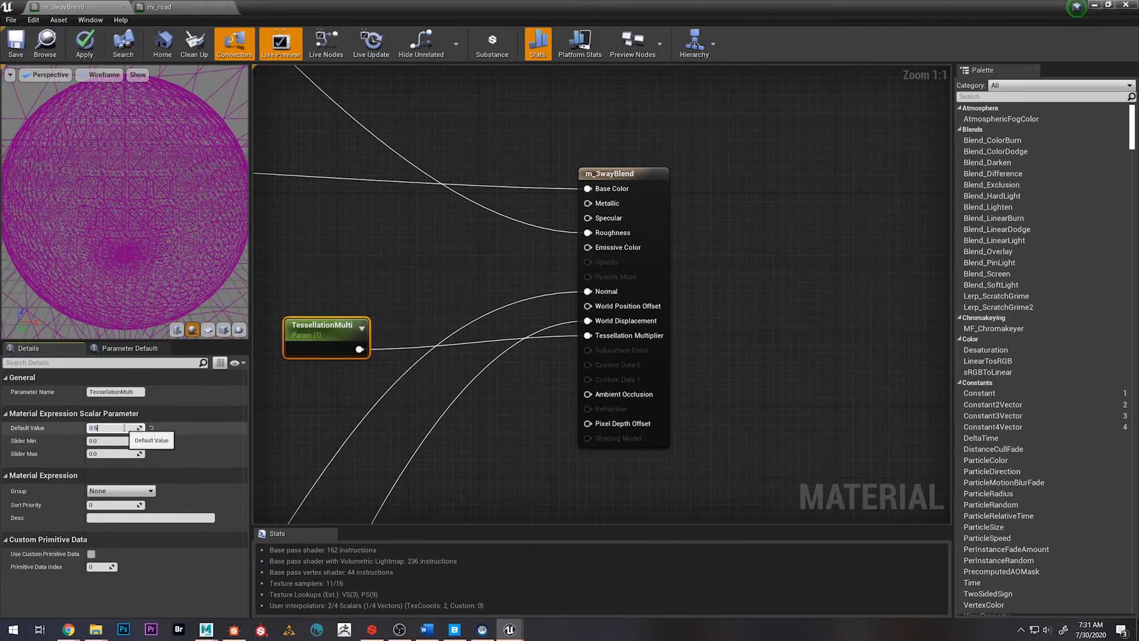
Set the TessellationMulti parameter's default value to 0.5 and adjust its position in the graph
{"action": "key", "text": "Return"}
{"action": "left_click_drag", "start_coordinate": [323, 329], "coordinate": [278, 321]}
{"action": "right_click_drag", "start_coordinate": [274, 364], "coordinate": [342, 379]}
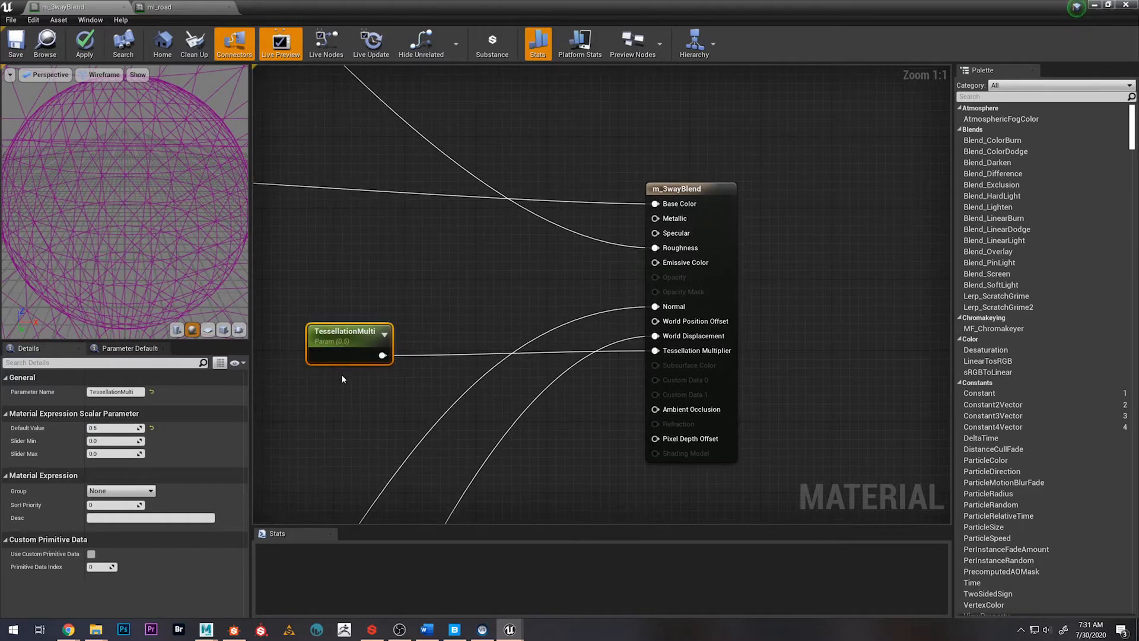
Insert a Clamp node with Min 0 and Max 1 between TessellationMulti and the Tessellation Multiplier input, and align both nodes
{"action": "left_click_drag", "start_coordinate": [389, 355], "coordinate": [464, 299]}
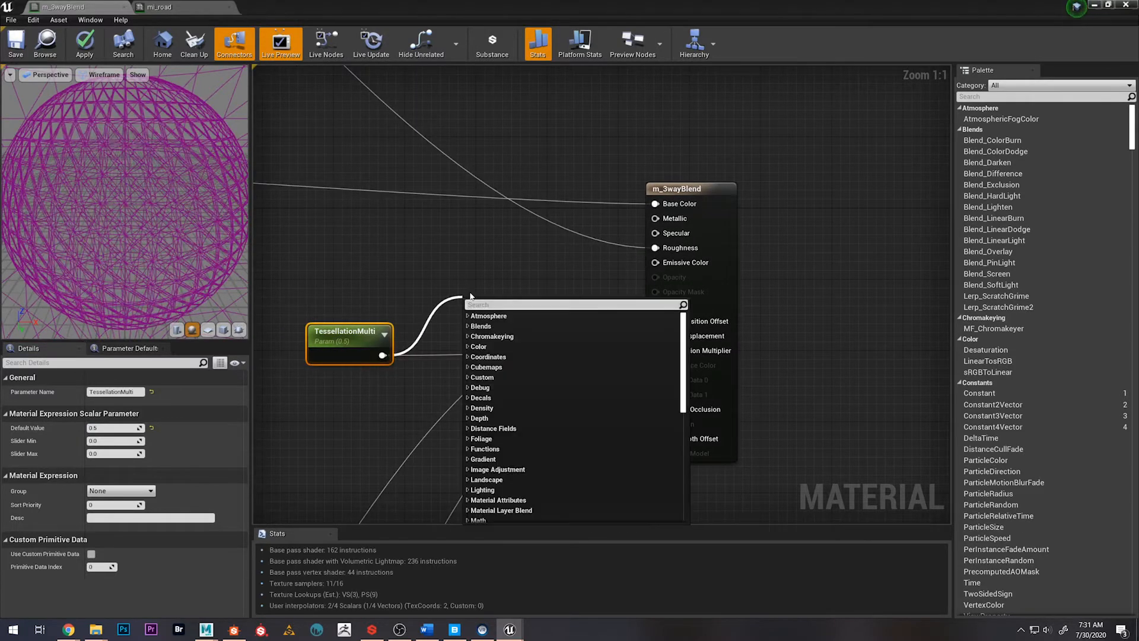
{"action": "type", "text": "clamp"}
{"action": "key", "text": "Return"}
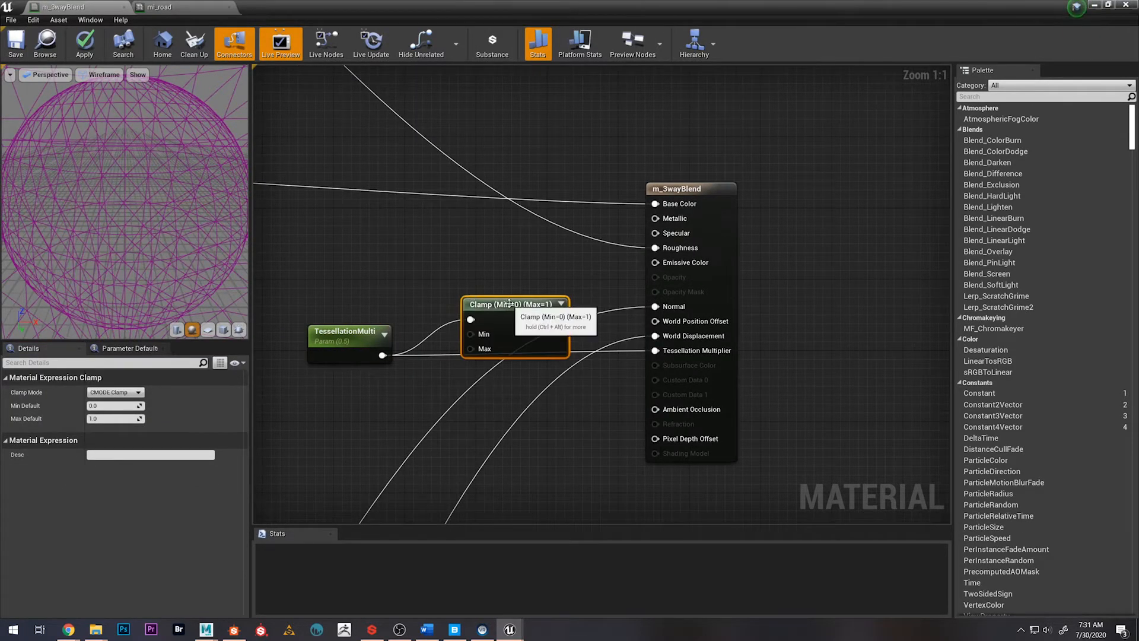
{"action": "left_click_drag", "start_coordinate": [509, 304], "coordinate": [504, 331]}
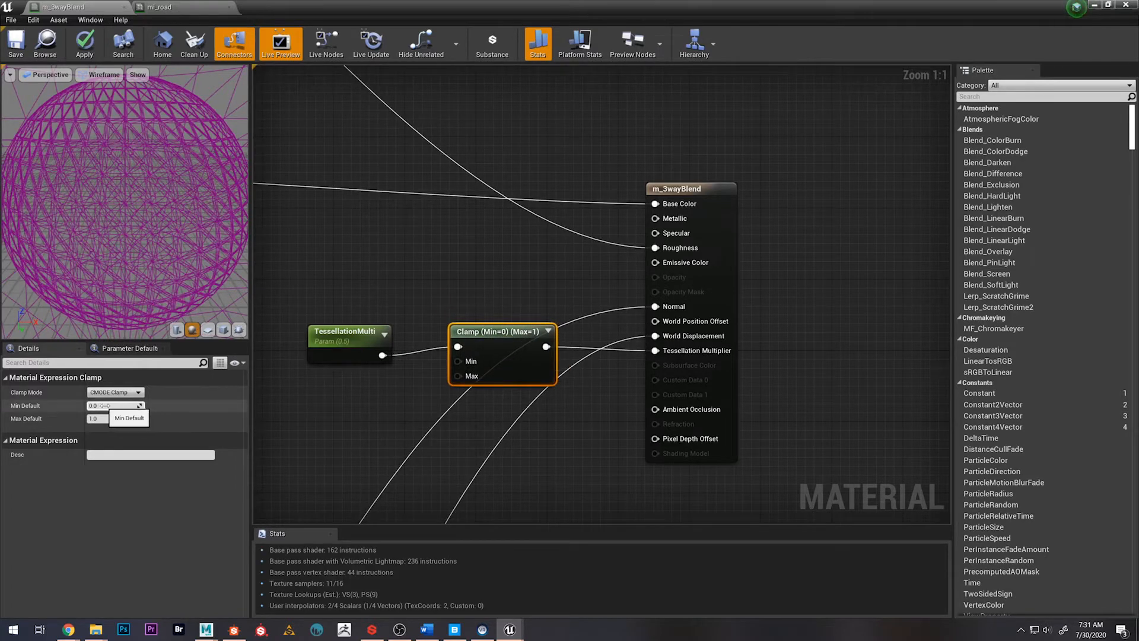
{"action": "left_click_drag", "start_coordinate": [357, 326], "coordinate": [348, 317]}
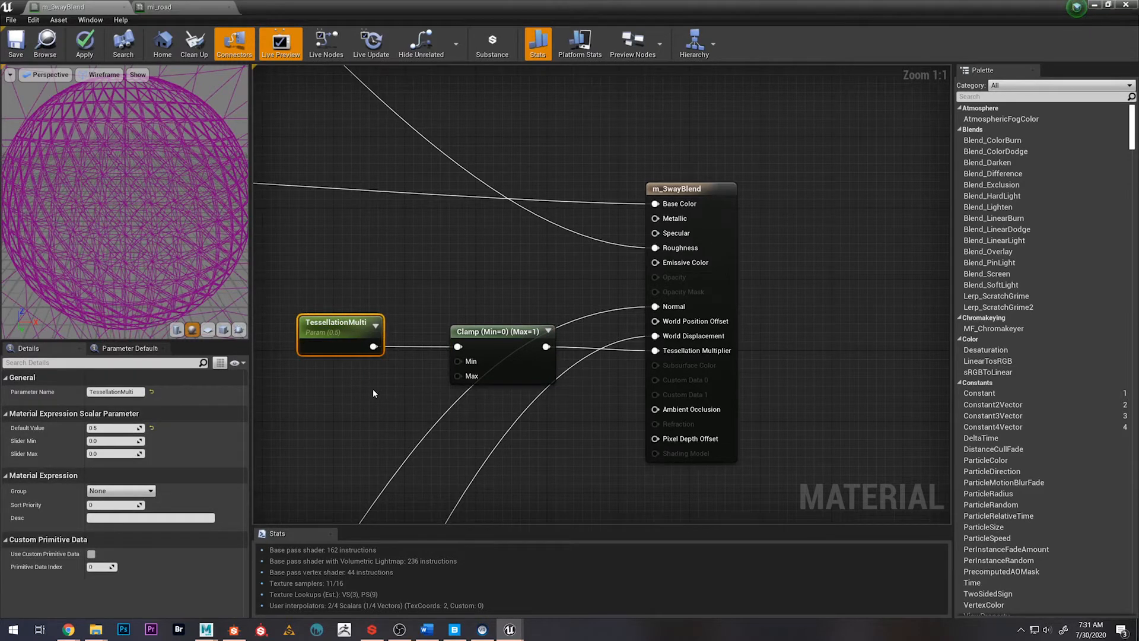
Shift the TessellationMulti and Clamp nodes together away from the result node and save the material
{"action": "left_click_drag", "start_coordinate": [329, 308], "coordinate": [561, 384]}
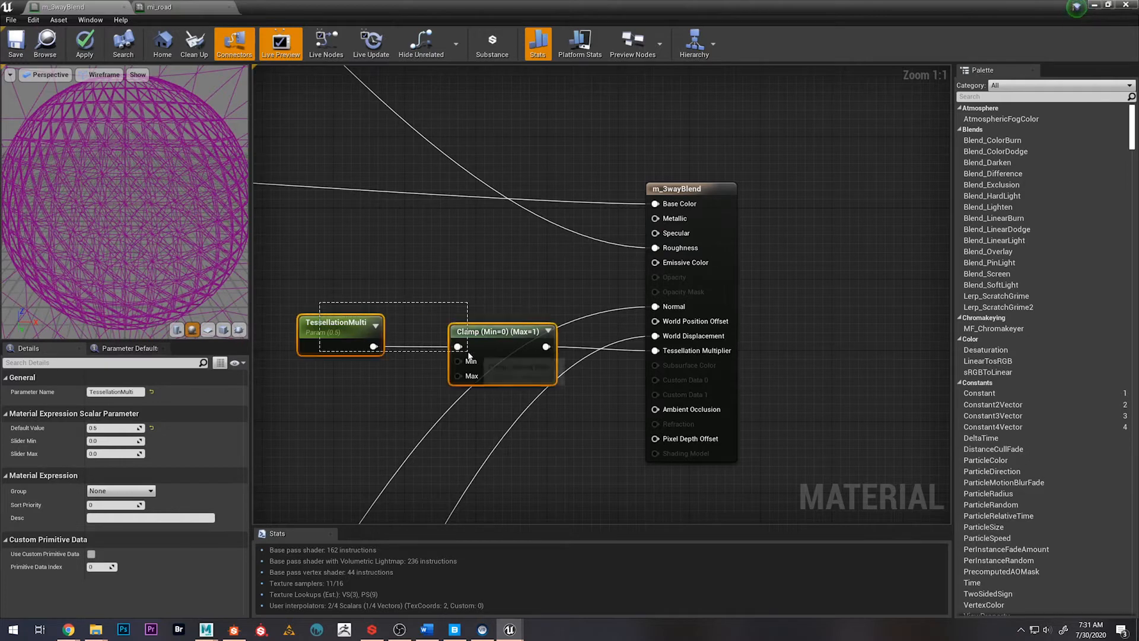
{"action": "left_click_drag", "start_coordinate": [476, 353], "coordinate": [420, 353]}
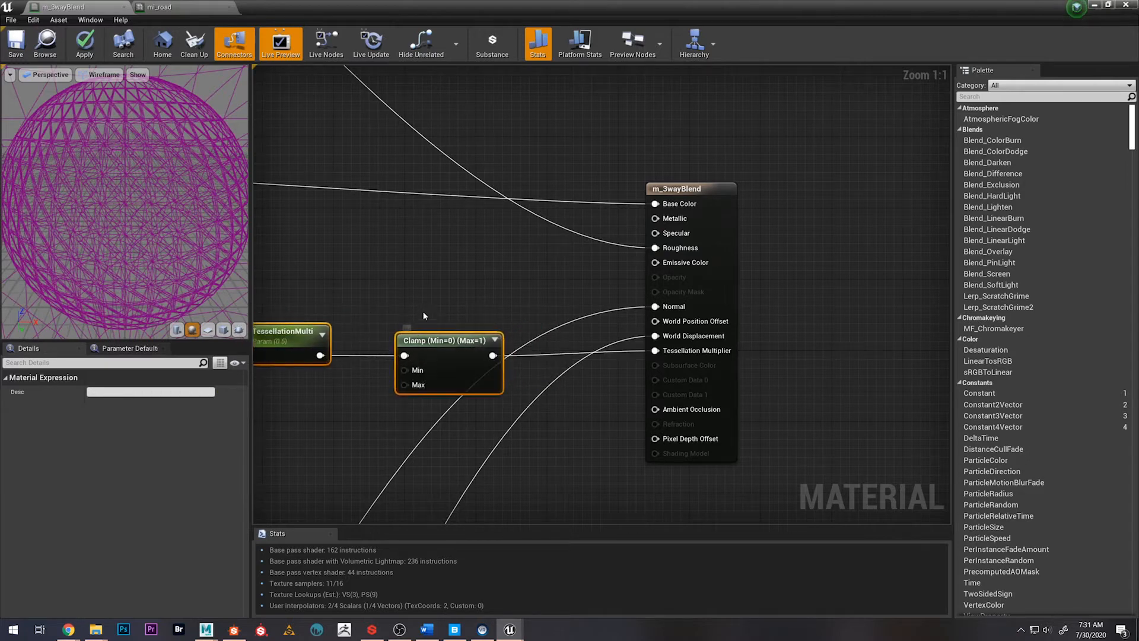
{"action": "right_click_drag", "start_coordinate": [423, 311], "coordinate": [475, 307]}
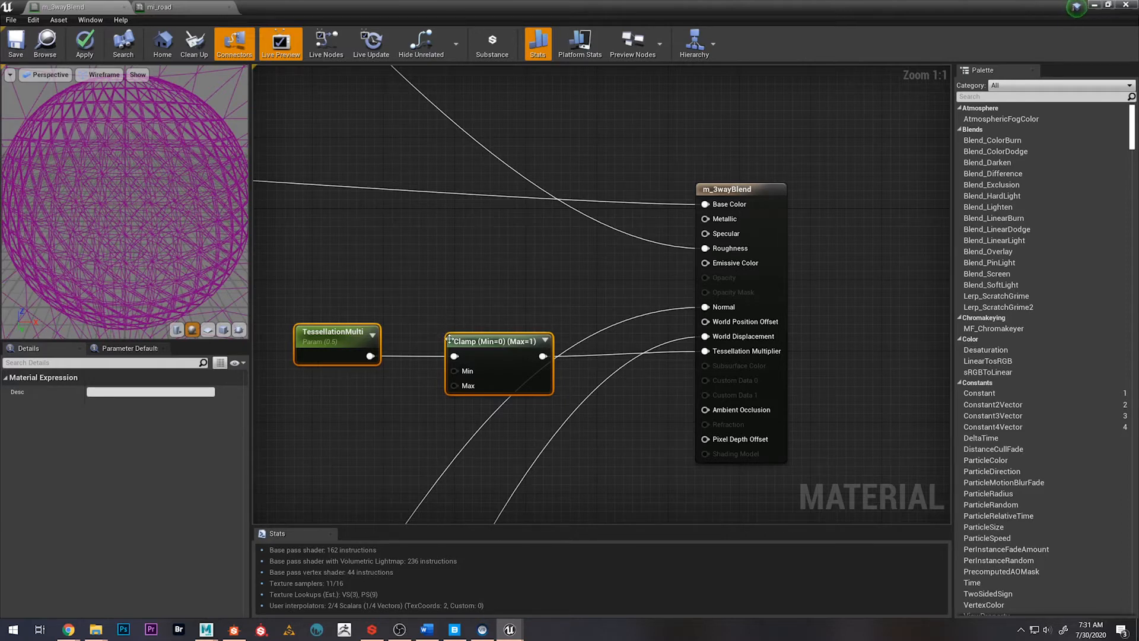
{"action": "right_click_drag", "start_coordinate": [537, 277], "coordinate": [805, 289]}
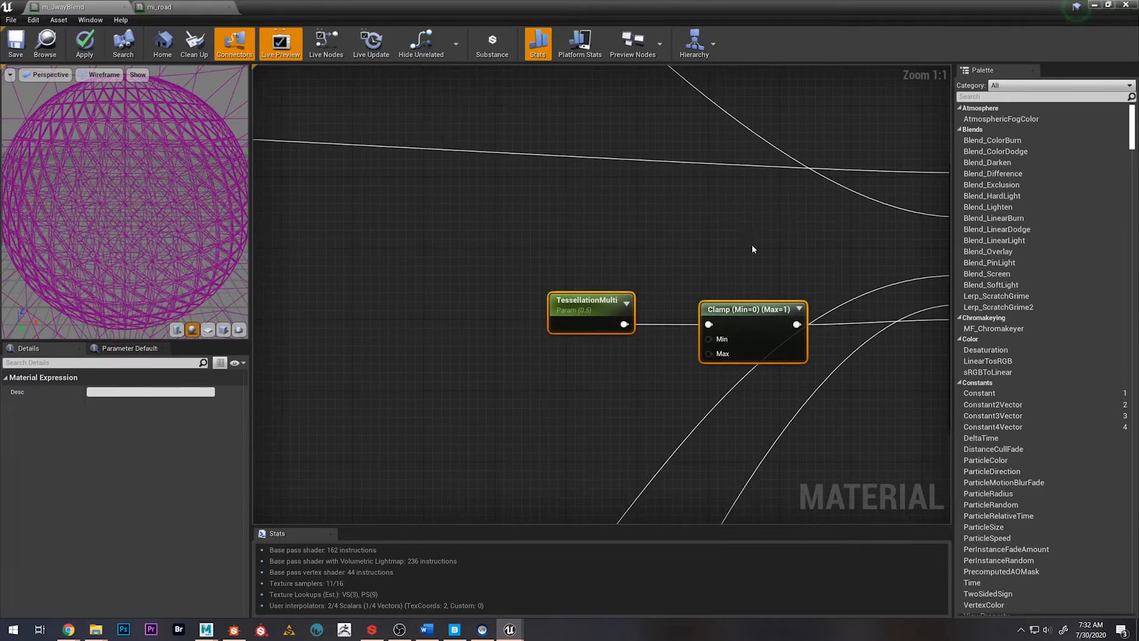
{"action": "left_click", "coordinate": [16, 39]}
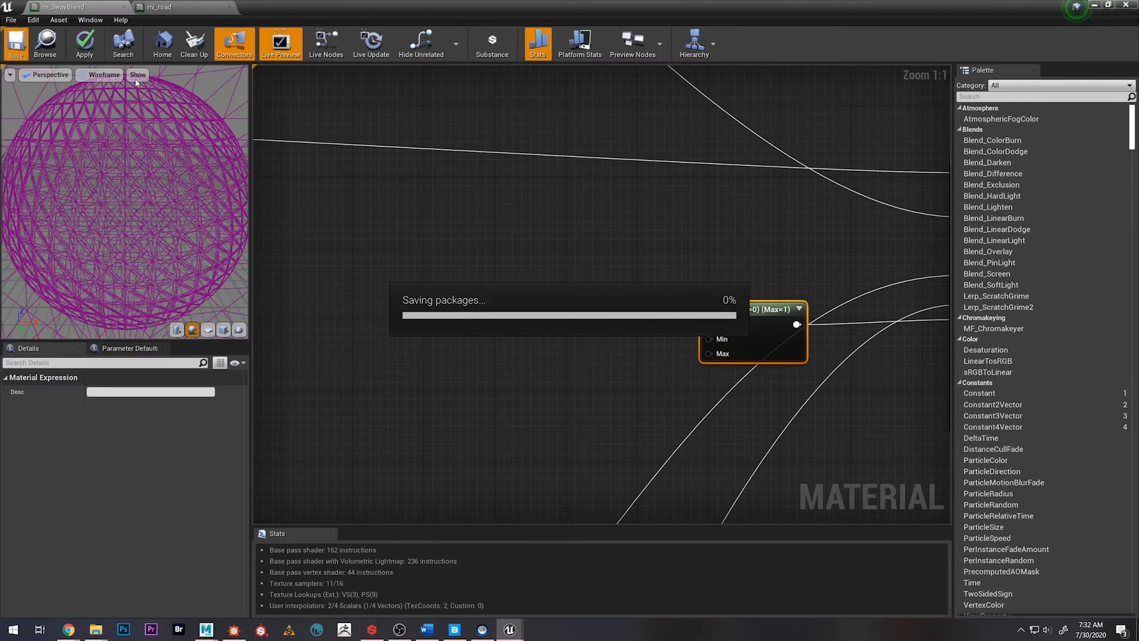
Switch to the level editor and set the viewport to Wireframe to examine the road mesh's tessellation
{"action": "left_click_drag", "start_coordinate": [970, 3], "coordinate": [947, 60]}
{"action": "left_click_drag", "start_coordinate": [712, 70], "coordinate": [1138, 103]}
{"action": "left_click", "coordinate": [281, 77]}
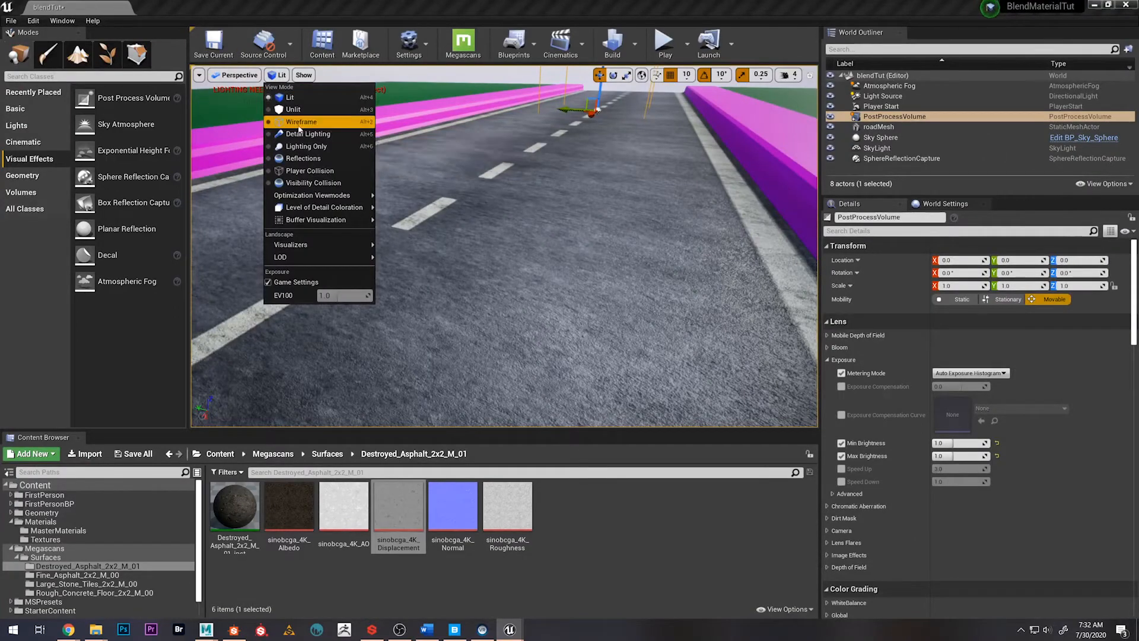
{"action": "left_click", "coordinate": [291, 122]}
{"action": "key", "text": "s"}
{"action": "right_click_drag", "start_coordinate": [462, 251], "coordinate": [486, 296]}
{"action": "right_click_drag", "start_coordinate": [262, 182], "coordinate": [262, 182]}
{"action": "key", "text": "s"}
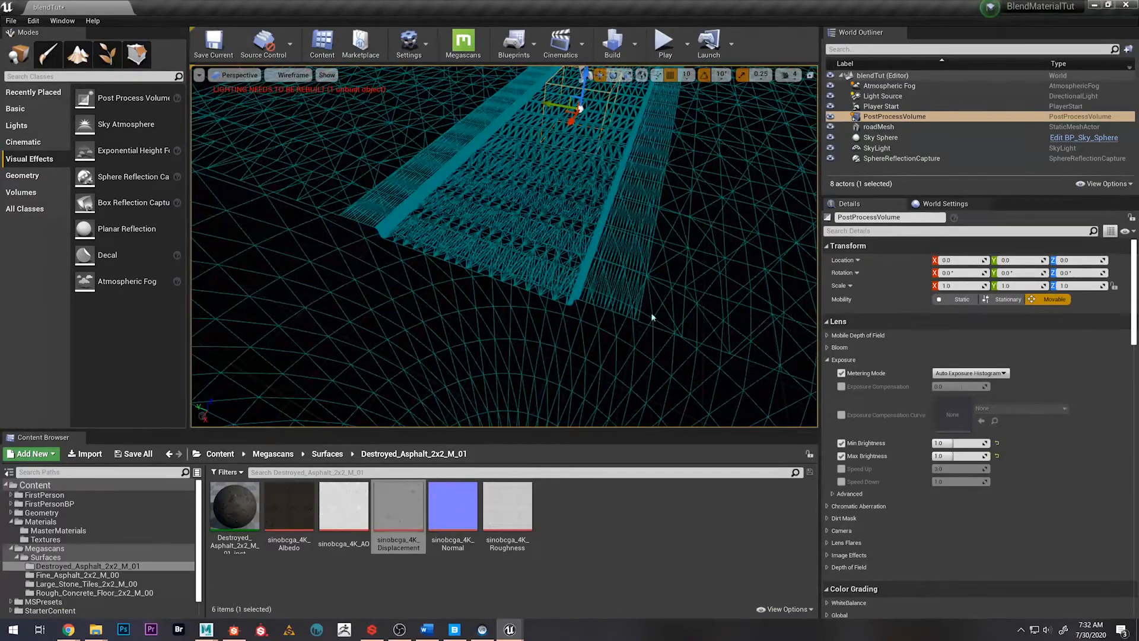
Hide the Sky Sphere and examine the road's wireframe density from near and far
{"action": "left_click", "coordinate": [831, 138]}
{"action": "right_click_drag", "start_coordinate": [712, 196], "coordinate": [713, 232]}
{"action": "key", "text": "w"}
{"action": "key", "text": "s"}
{"action": "key", "text": "w"}
{"action": "key", "text": "s"}
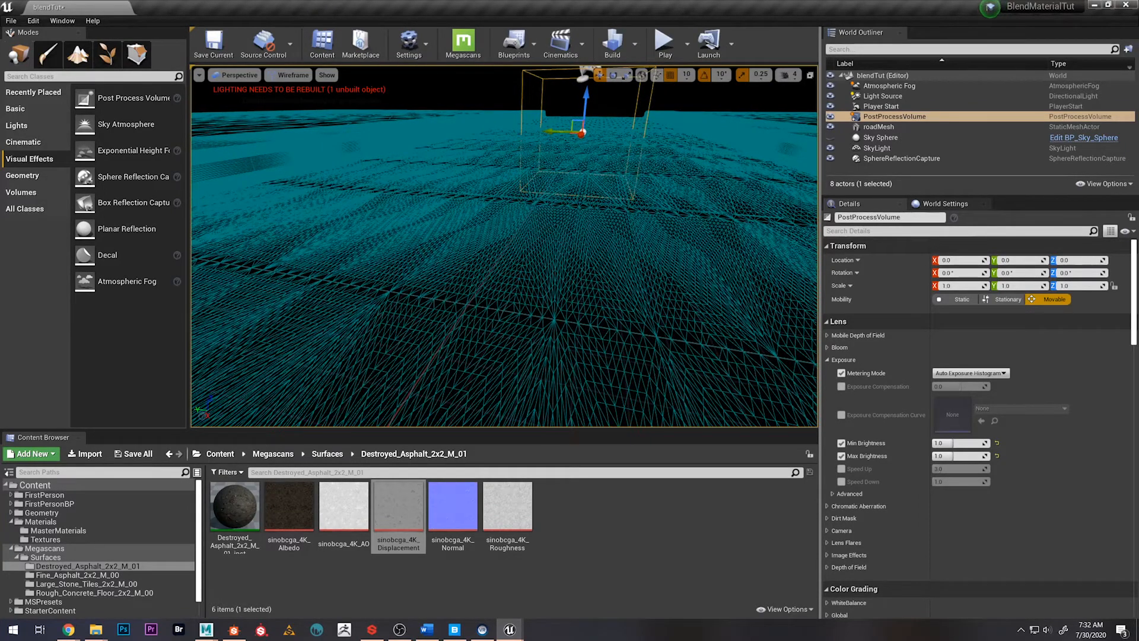
{"action": "right_click_drag", "start_coordinate": [713, 232], "coordinate": [713, 231]}
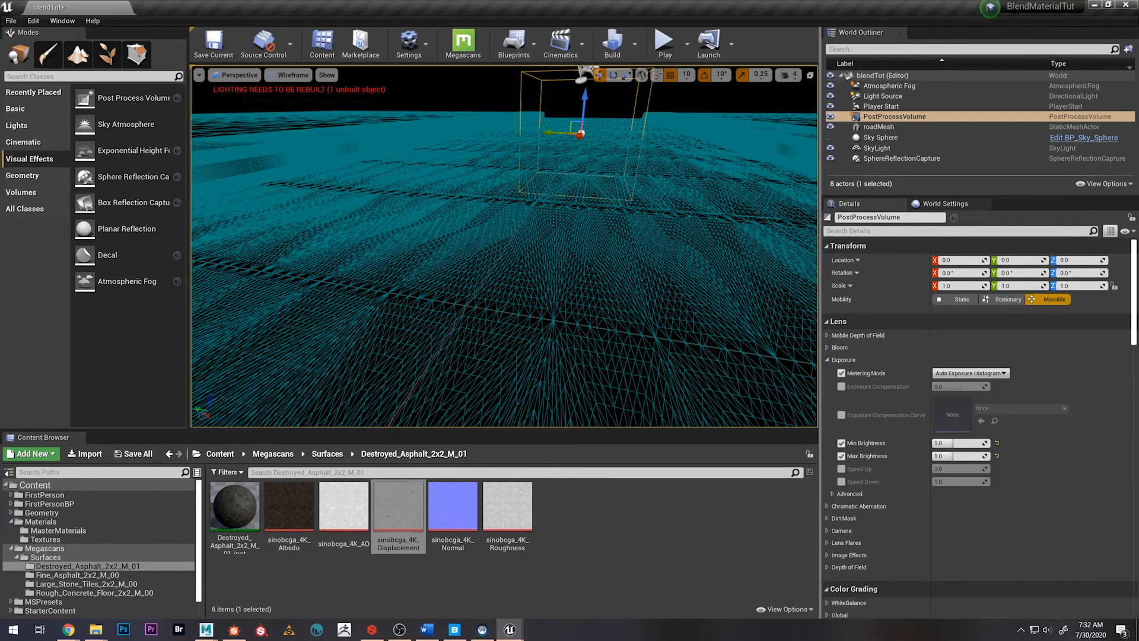
Return the viewport to Lit and vertex-paint the roadMesh's red channel with a brush radius of about 175
{"action": "left_click", "coordinate": [293, 75]}
{"action": "left_click", "coordinate": [284, 95]}
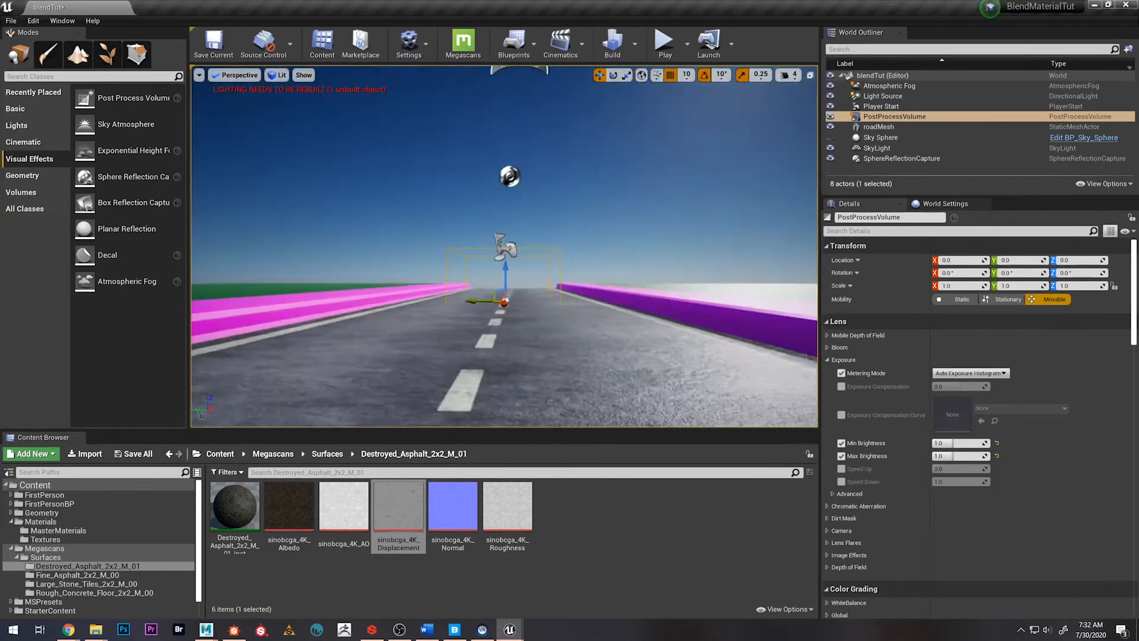
{"action": "mouse_move", "coordinate": [504, 249]}
{"action": "right_mouse_down"}
{"action": "mouse_move", "coordinate": [480, 314]}
{"action": "mouse_move", "coordinate": [478, 306]}
{"action": "right_mouse_up"}
{"action": "left_click", "coordinate": [49, 54]}
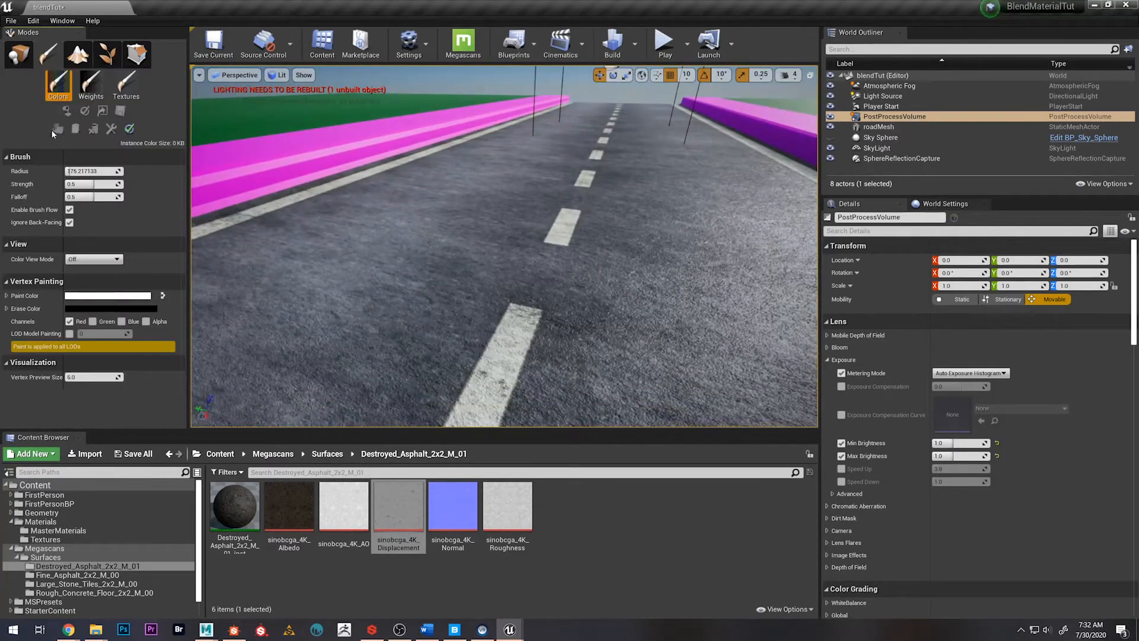
{"action": "left_click", "coordinate": [466, 295]}
{"action": "mouse_move", "coordinate": [478, 295]}
{"action": "left_mouse_down"}
{"action": "mouse_move", "coordinate": [491, 261]}
{"action": "mouse_move", "coordinate": [546, 233]}
{"action": "left_mouse_up"}
{"action": "mouse_move", "coordinate": [546, 234]}
{"action": "right_mouse_down"}
{"action": "mouse_move", "coordinate": [548, 208]}
{"action": "mouse_move", "coordinate": [504, 309]}
{"action": "mouse_move", "coordinate": [525, 320]}
{"action": "mouse_move", "coordinate": [529, 252]}
{"action": "mouse_move", "coordinate": [522, 279]}
{"action": "mouse_move", "coordinate": [534, 261]}
{"action": "right_mouse_up"}
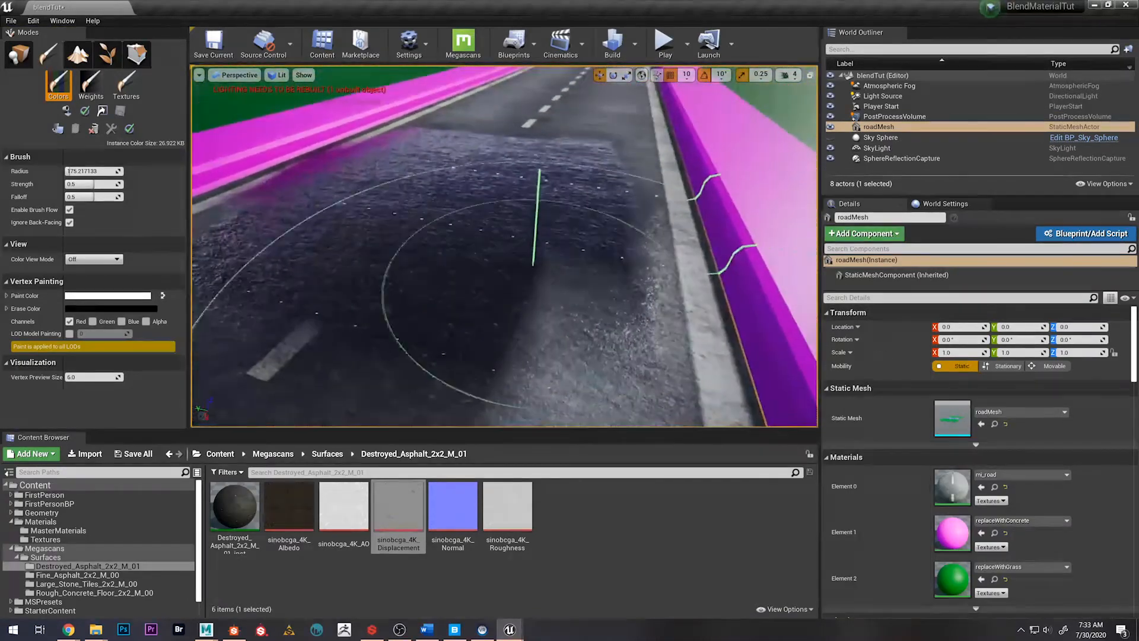
Reduce the brush radius to about 42 and extend the red-channel paint along the road's centre line
{"action": "key", "text": "bracketleft"}
{"action": "key", "text": "bracketleft"}
{"action": "key", "text": "bracketleft"}
{"action": "key", "text": "bracketleft"}
{"action": "left_click_drag", "start_coordinate": [493, 386], "coordinate": [359, 365], "text": "shift"}
{"action": "mouse_move", "coordinate": [472, 320]}
{"action": "right_mouse_down"}
{"action": "mouse_move", "coordinate": [445, 352]}
{"action": "mouse_move", "coordinate": [444, 337]}
{"action": "right_mouse_up"}
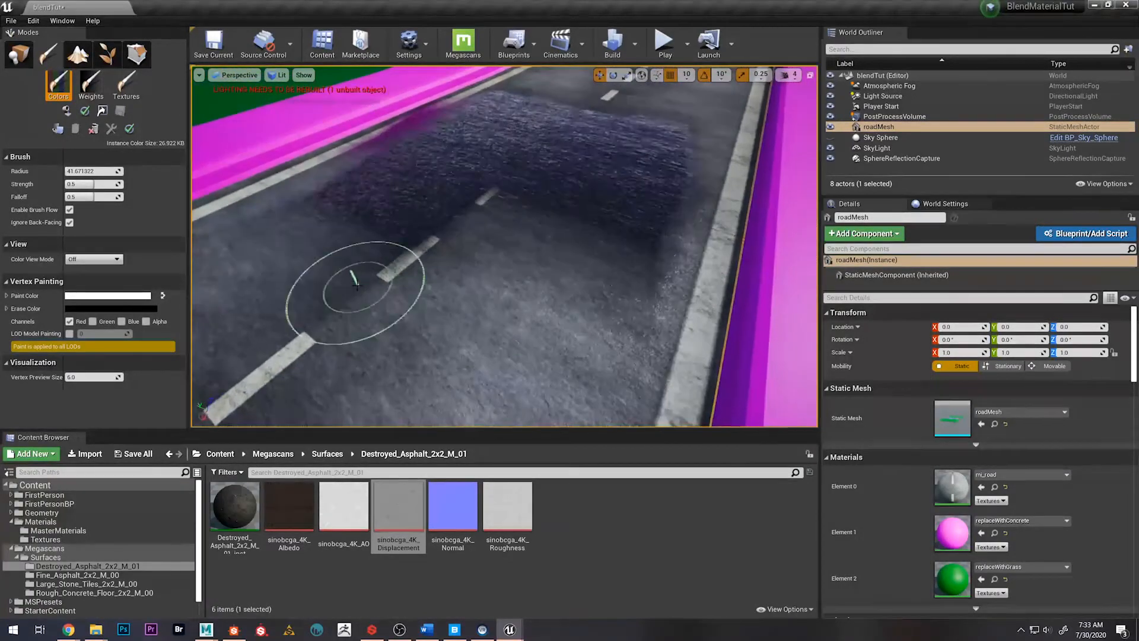
{"action": "mouse_move", "coordinate": [354, 279]}
{"action": "left_mouse_down"}
{"action": "mouse_move", "coordinate": [414, 258]}
{"action": "mouse_move", "coordinate": [406, 316]}
{"action": "left_mouse_up"}
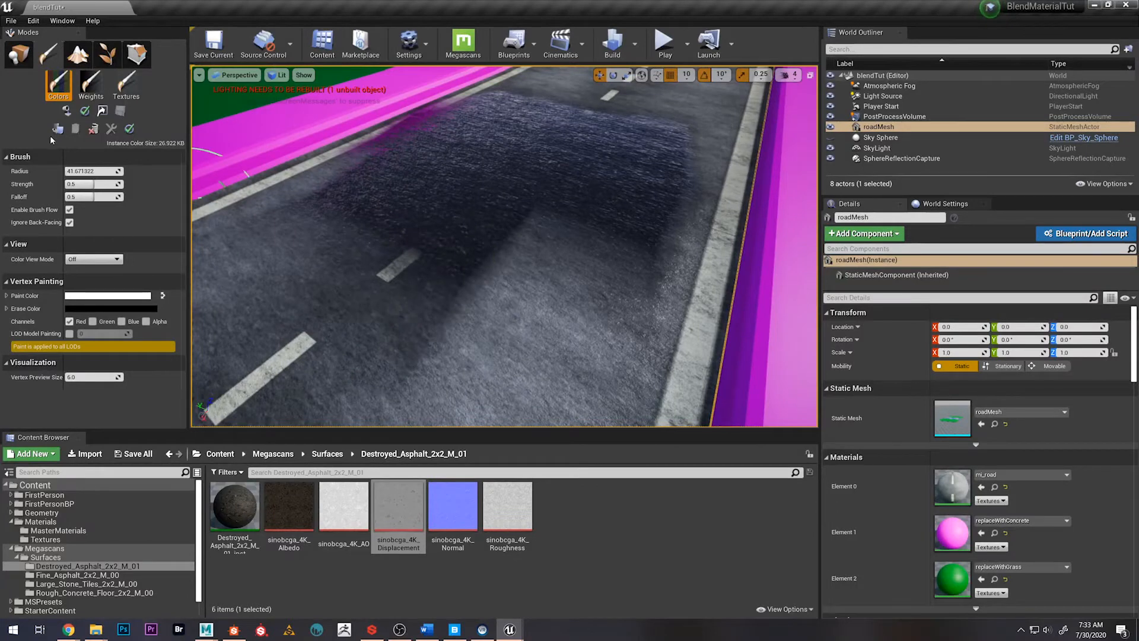
Reduce the brush radius to about 34 and clean up the red-channel paint along the dark patch's edge
{"action": "right_click_drag", "start_coordinate": [553, 258], "coordinate": [537, 255]}
{"action": "mouse_move", "coordinate": [454, 261]}
{"action": "left_mouse_down", "text": "shift"}
{"action": "mouse_move", "coordinate": [499, 256]}
{"action": "mouse_move", "coordinate": [420, 197]}
{"action": "mouse_move", "coordinate": [402, 210]}
{"action": "left_mouse_up", "text": "shift"}
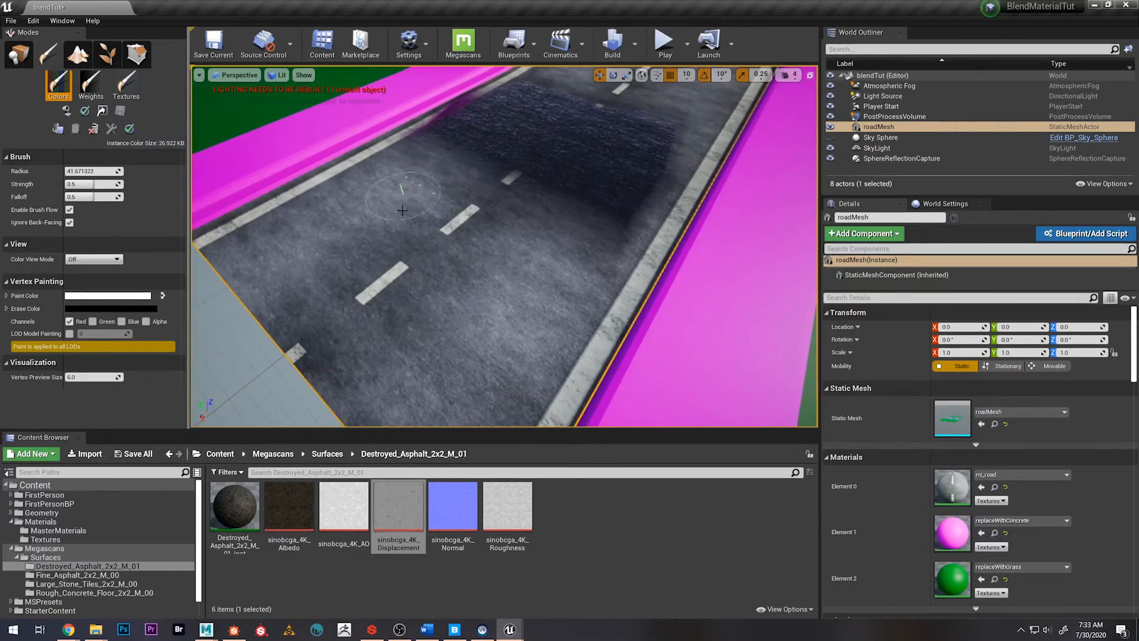
{"action": "left_click_drag", "start_coordinate": [408, 162], "coordinate": [429, 143], "text": "shift"}
{"action": "right_click_drag", "start_coordinate": [429, 143], "coordinate": [504, 155]}
{"action": "mouse_move", "coordinate": [513, 207]}
{"action": "left_mouse_down", "text": "shift"}
{"action": "mouse_move", "coordinate": [540, 215]}
{"action": "mouse_move", "coordinate": [543, 167]}
{"action": "mouse_move", "coordinate": [566, 141]}
{"action": "left_mouse_up", "text": "shift"}
{"action": "mouse_move", "coordinate": [566, 141]}
{"action": "right_mouse_down"}
{"action": "mouse_move", "coordinate": [565, 112]}
{"action": "mouse_move", "coordinate": [549, 158]}
{"action": "mouse_move", "coordinate": [552, 149]}
{"action": "right_mouse_up"}
{"action": "key", "text": "bracketleft"}
{"action": "key", "text": "bracketleft"}
{"action": "key", "text": "bracketleft"}
{"action": "key", "text": "bracketleft"}
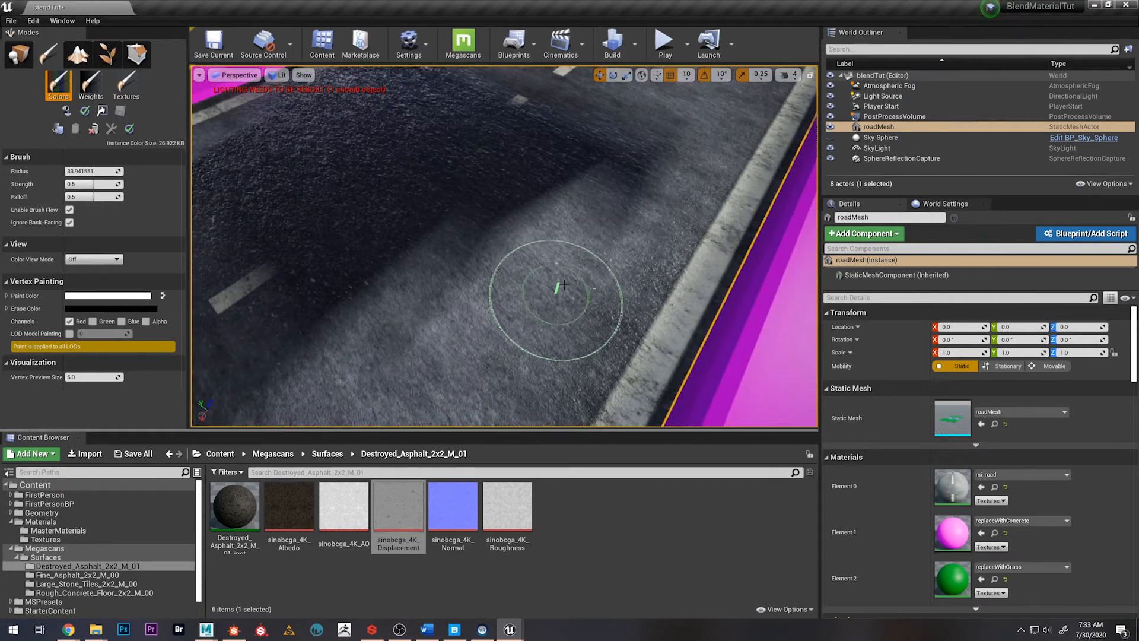
{"action": "left_click_drag", "start_coordinate": [639, 194], "coordinate": [621, 158], "text": "shift"}
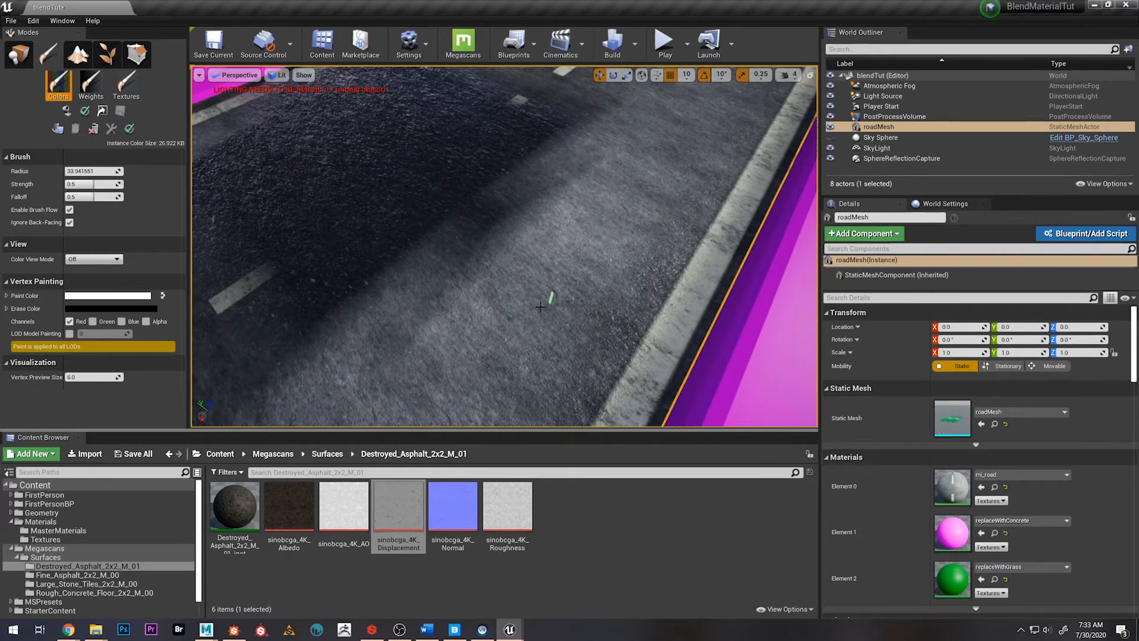
Enlarge the brush and erase the red-channel paint around the centre line beside the dark patch
{"action": "key", "text": "bracketleft"}
{"action": "key", "text": "bracketleft"}
{"action": "key", "text": "bracketleft"}
{"action": "key", "text": "bracketleft"}
{"action": "key", "text": "bracketleft"}
{"action": "key", "text": "bracketleft"}
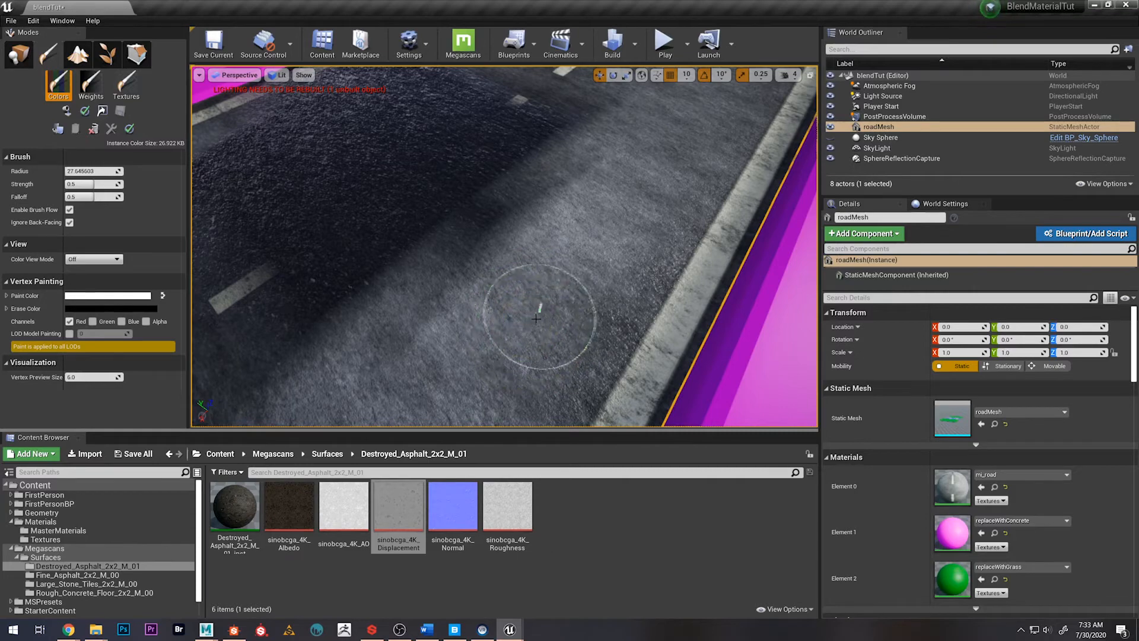
{"action": "key", "text": "s"}
{"action": "right_click_drag", "start_coordinate": [532, 323], "coordinate": [536, 278]}
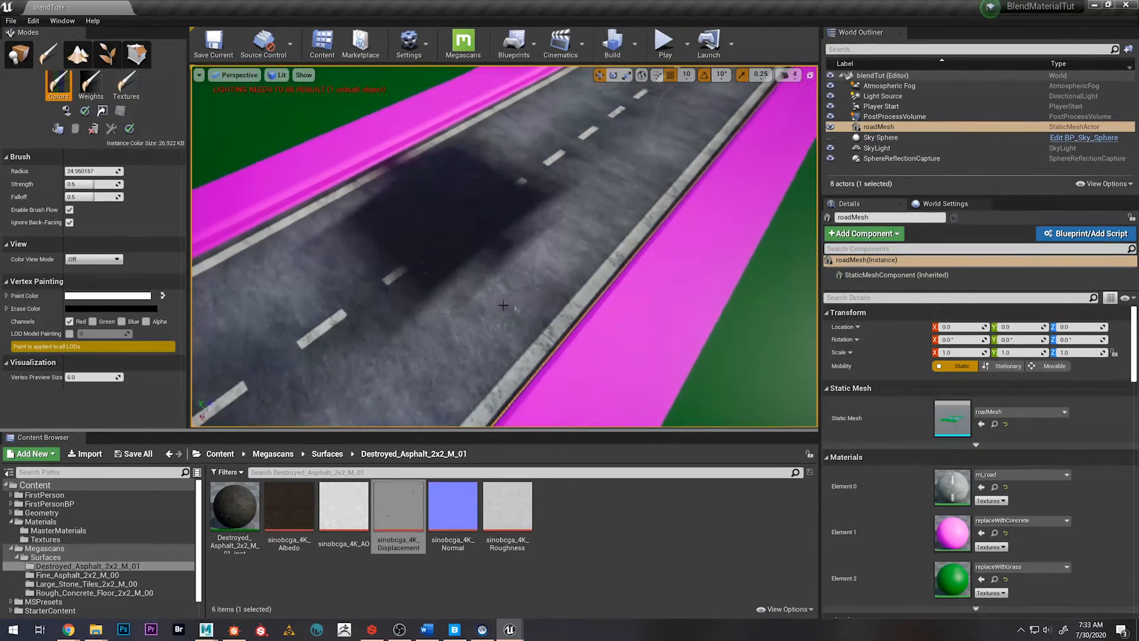
{"action": "key", "text": "bracketright"}
{"action": "key", "text": "bracketright"}
{"action": "key", "text": "bracketright"}
{"action": "key", "text": "bracketright"}
{"action": "key", "text": "bracketright"}
{"action": "key", "text": "bracketright"}
{"action": "key", "text": "bracketright"}
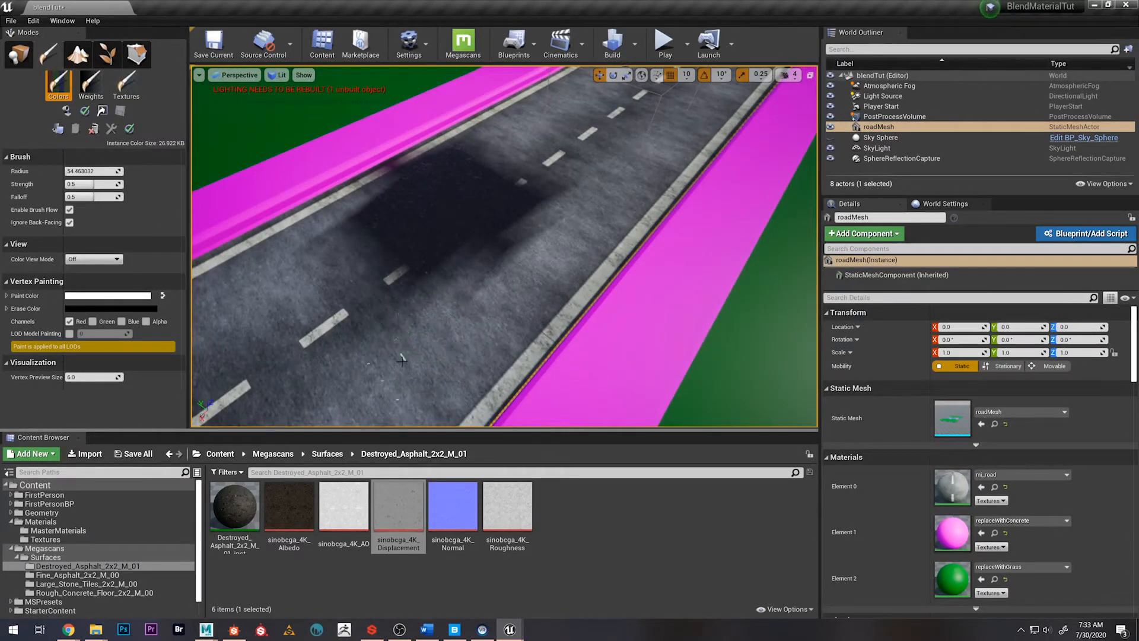
{"action": "mouse_move", "coordinate": [407, 295]}
{"action": "left_mouse_down"}
{"action": "mouse_move", "coordinate": [465, 270]}
{"action": "mouse_move", "coordinate": [508, 223]}
{"action": "mouse_move", "coordinate": [513, 178]}
{"action": "left_mouse_up"}
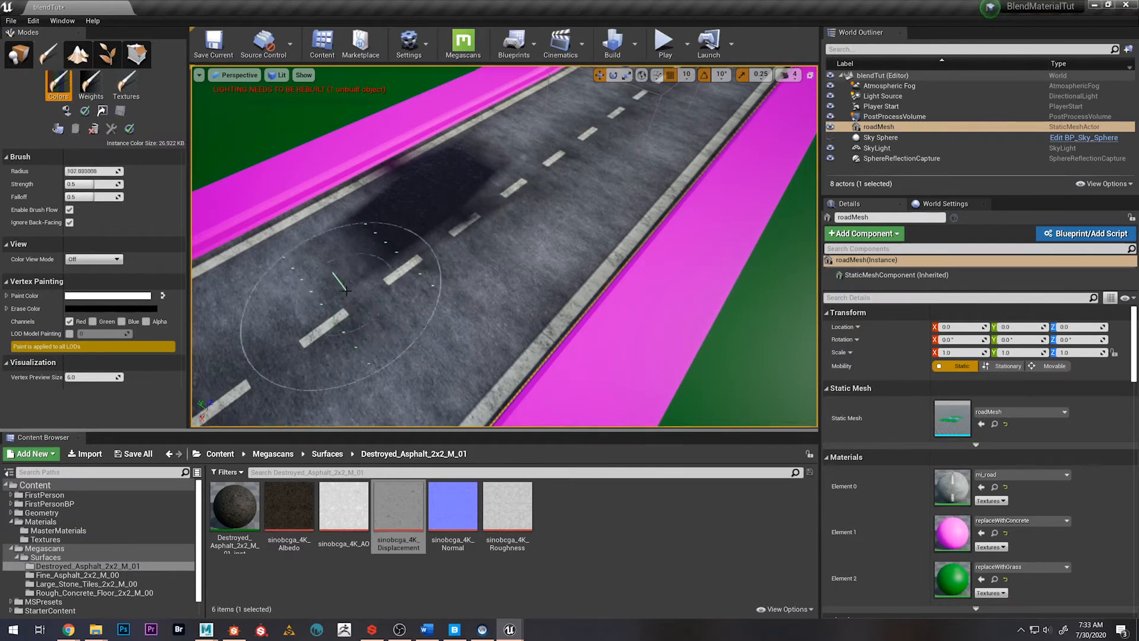
Paint red across the road's full width at radius about 286 and clear a patch along the centre line at about 108
{"action": "mouse_move", "coordinate": [298, 304]}
{"action": "left_mouse_down"}
{"action": "mouse_move", "coordinate": [415, 195]}
{"action": "mouse_move", "coordinate": [462, 119]}
{"action": "mouse_move", "coordinate": [573, 156]}
{"action": "left_mouse_up"}
{"action": "left_click_drag", "start_coordinate": [591, 118], "coordinate": [433, 268]}
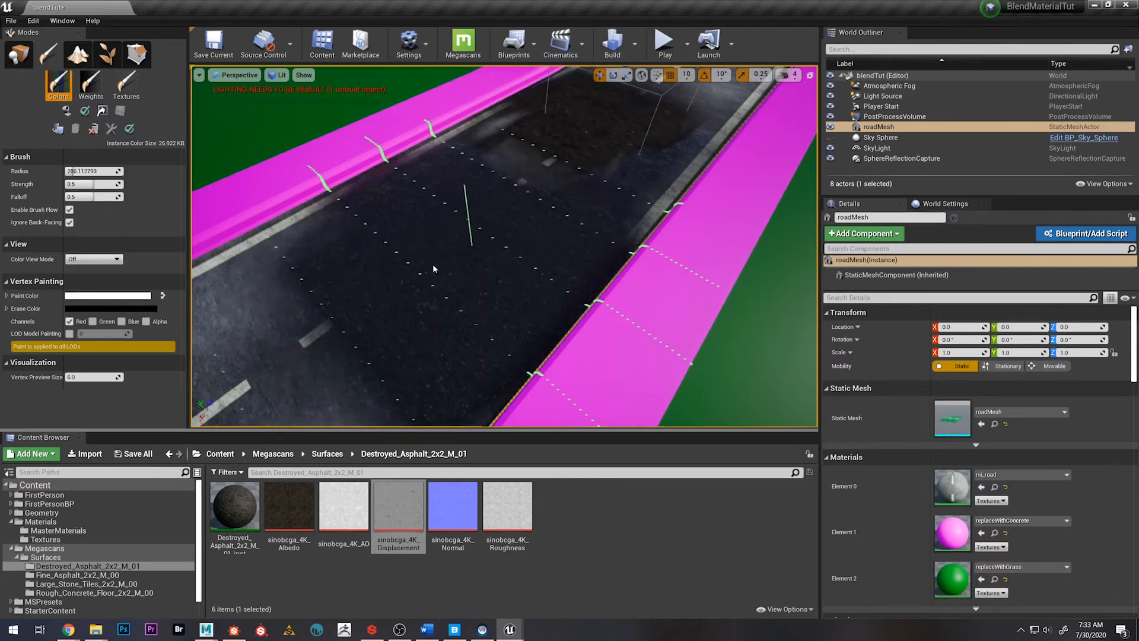
{"action": "right_click_drag", "start_coordinate": [449, 233], "coordinate": [810, 325]}
{"action": "key", "text": "s"}
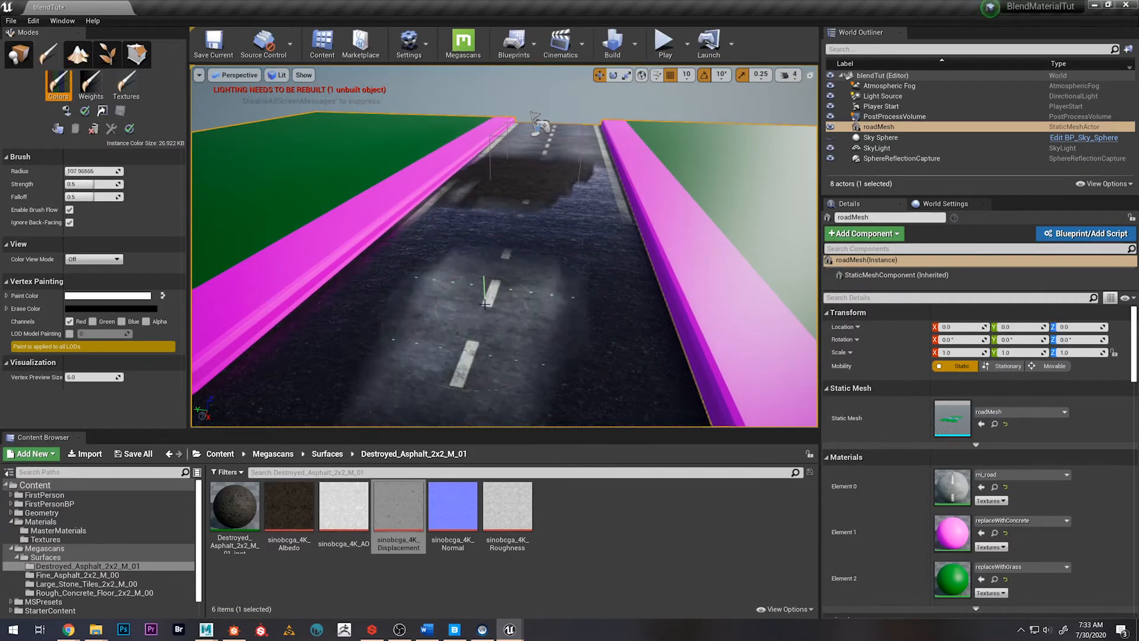
{"action": "right_click_drag", "start_coordinate": [470, 298], "coordinate": [470, 289]}
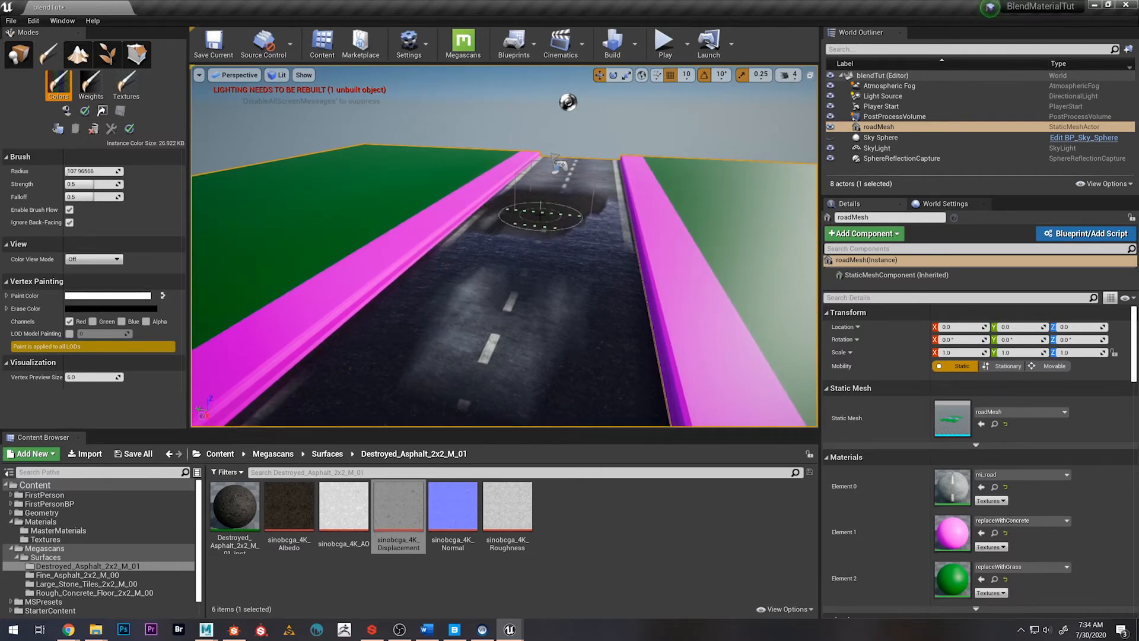
{"action": "right_click_drag", "start_coordinate": [518, 208], "coordinate": [486, 258]}
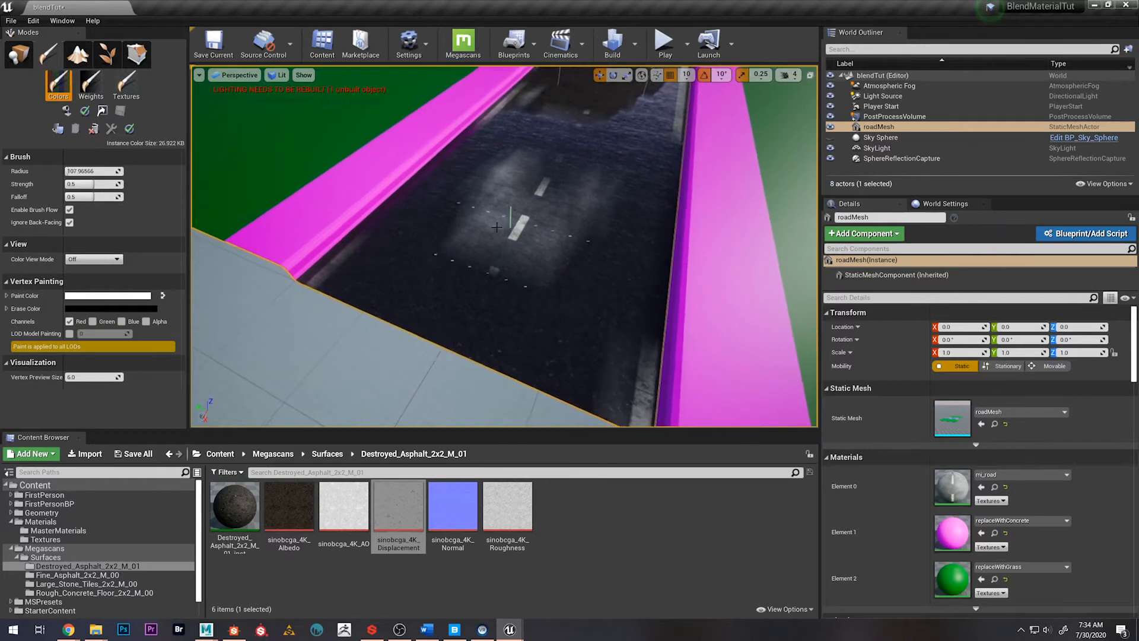
Restrict vertex painting to the Green channel and paint it over the lane beside the centre line at the road's near end
{"action": "left_click", "coordinate": [69, 321]}
{"action": "left_click", "coordinate": [93, 320]}
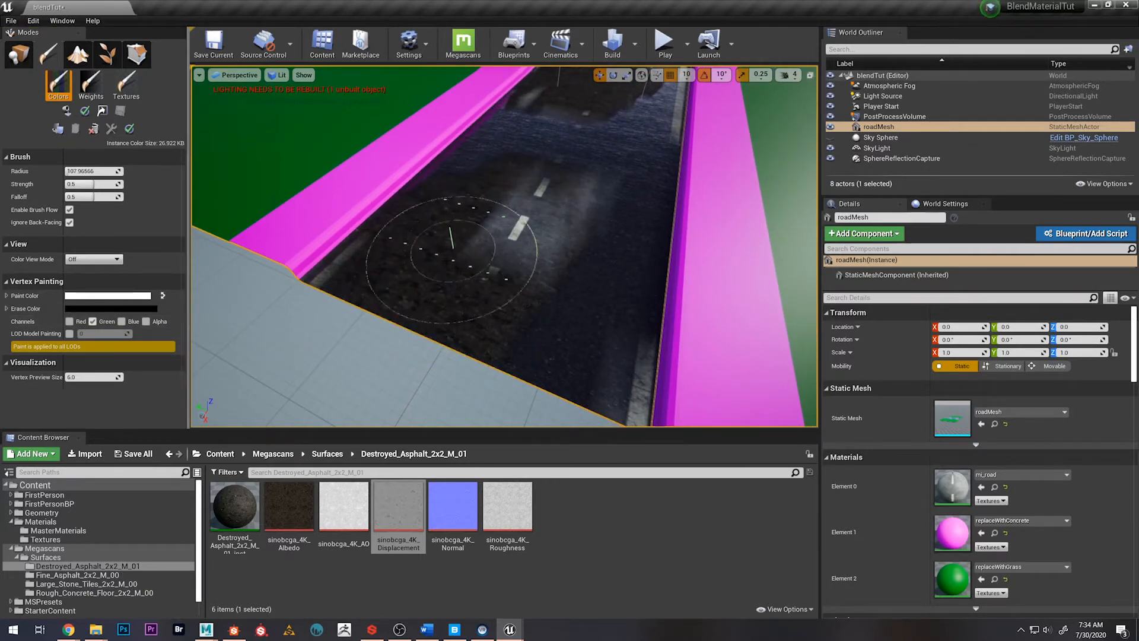
{"action": "mouse_move", "coordinate": [453, 248]}
{"action": "right_mouse_down"}
{"action": "mouse_move", "coordinate": [437, 240]}
{"action": "mouse_move", "coordinate": [431, 178]}
{"action": "mouse_move", "coordinate": [426, 209]}
{"action": "right_mouse_up"}
{"action": "mouse_move", "coordinate": [528, 213]}
{"action": "right_mouse_down"}
{"action": "mouse_move", "coordinate": [549, 181]}
{"action": "mouse_move", "coordinate": [530, 179]}
{"action": "right_mouse_up"}
{"action": "mouse_move", "coordinate": [529, 285]}
{"action": "left_mouse_down"}
{"action": "mouse_move", "coordinate": [503, 317]}
{"action": "mouse_move", "coordinate": [475, 259]}
{"action": "left_mouse_up"}
{"action": "mouse_move", "coordinate": [475, 259]}
{"action": "right_mouse_down"}
{"action": "mouse_move", "coordinate": [463, 228]}
{"action": "mouse_move", "coordinate": [466, 240]}
{"action": "mouse_move", "coordinate": [522, 234]}
{"action": "mouse_move", "coordinate": [508, 308]}
{"action": "mouse_move", "coordinate": [483, 296]}
{"action": "mouse_move", "coordinate": [510, 291]}
{"action": "right_mouse_up"}
{"action": "key", "text": "s"}
{"action": "right_click_drag", "start_coordinate": [504, 246], "coordinate": [423, 228]}
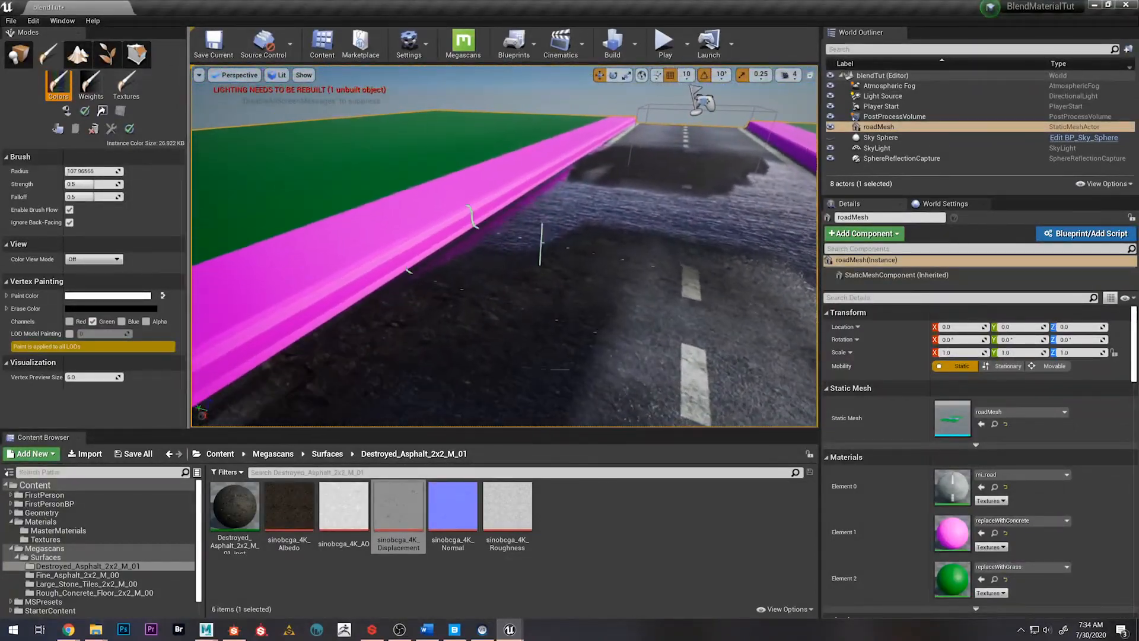
Switch to Maya and assign the textured road material to the whole road mesh after trying replaceWithRoad on it
{"action": "left_click", "coordinate": [206, 629]}
{"action": "left_click", "coordinate": [260, 587]}
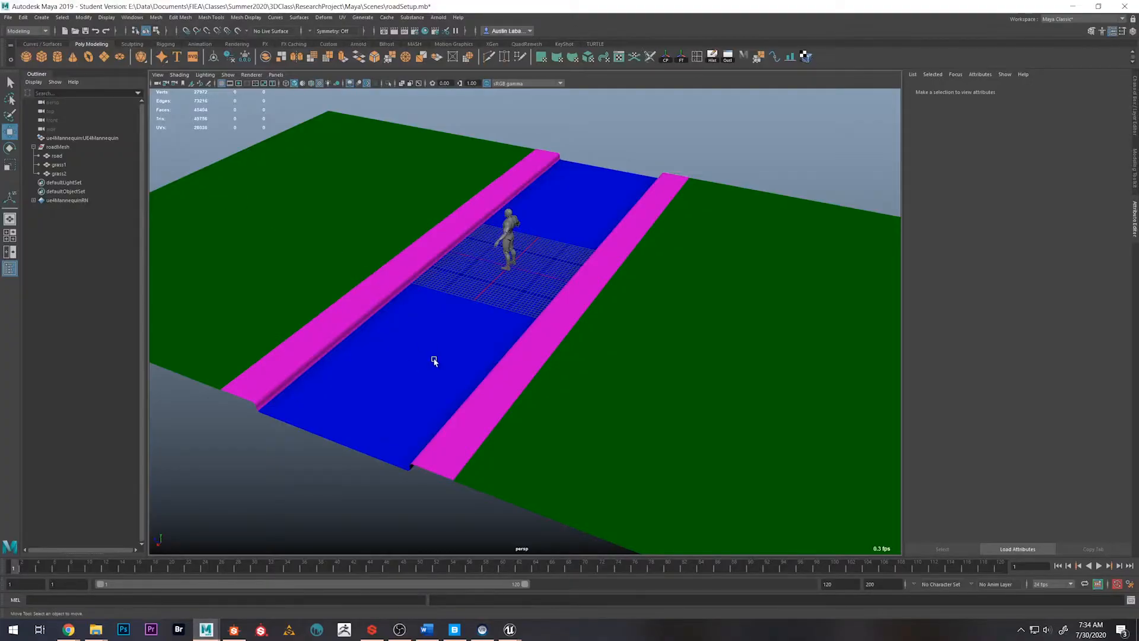
{"action": "left_click", "coordinate": [497, 333]}
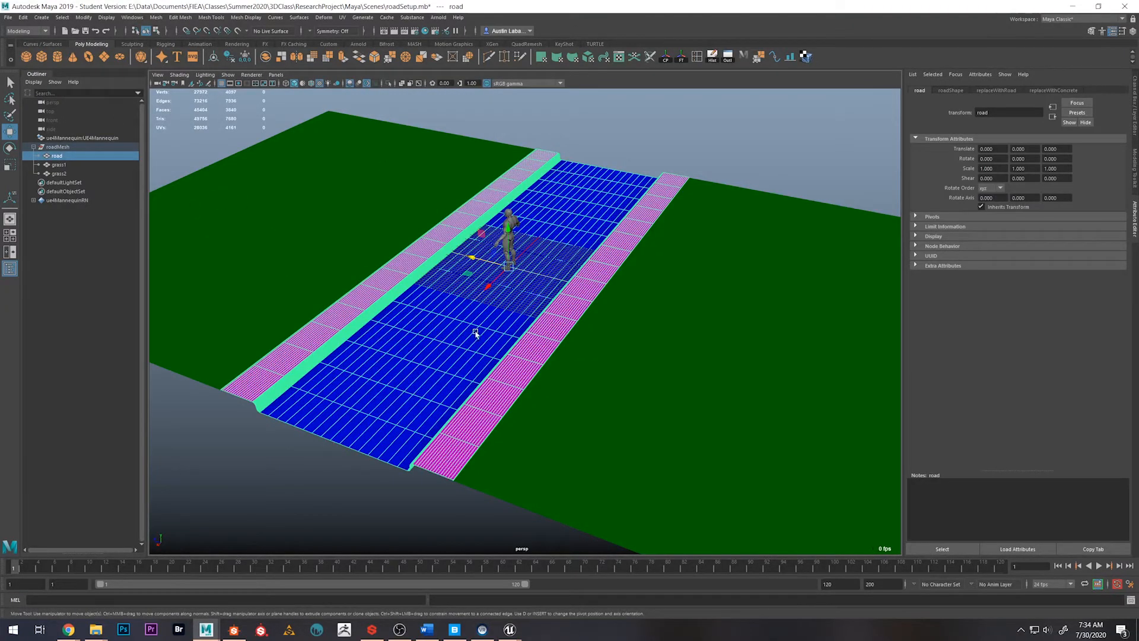
{"action": "right_click_drag", "start_coordinate": [435, 333], "coordinate": [506, 603]}
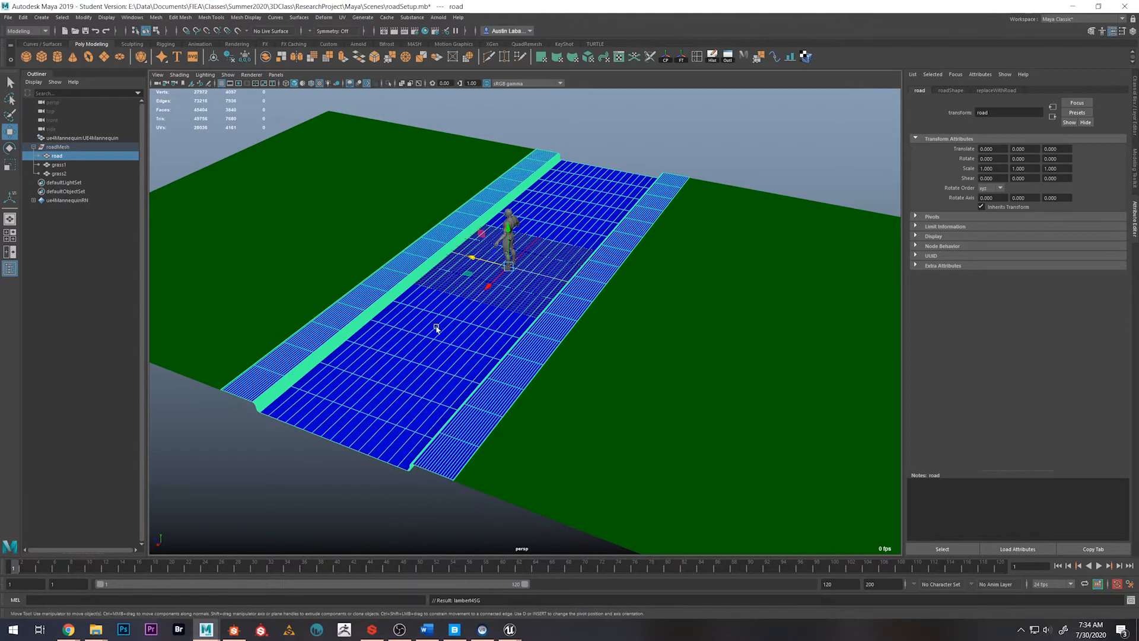
{"action": "right_click_drag", "start_coordinate": [436, 328], "coordinate": [471, 577]}
{"action": "left_click", "coordinate": [680, 157]}
{"action": "scroll", "coordinate": [519, 279], "scroll_direction": "up", "scroll_amount": 10}
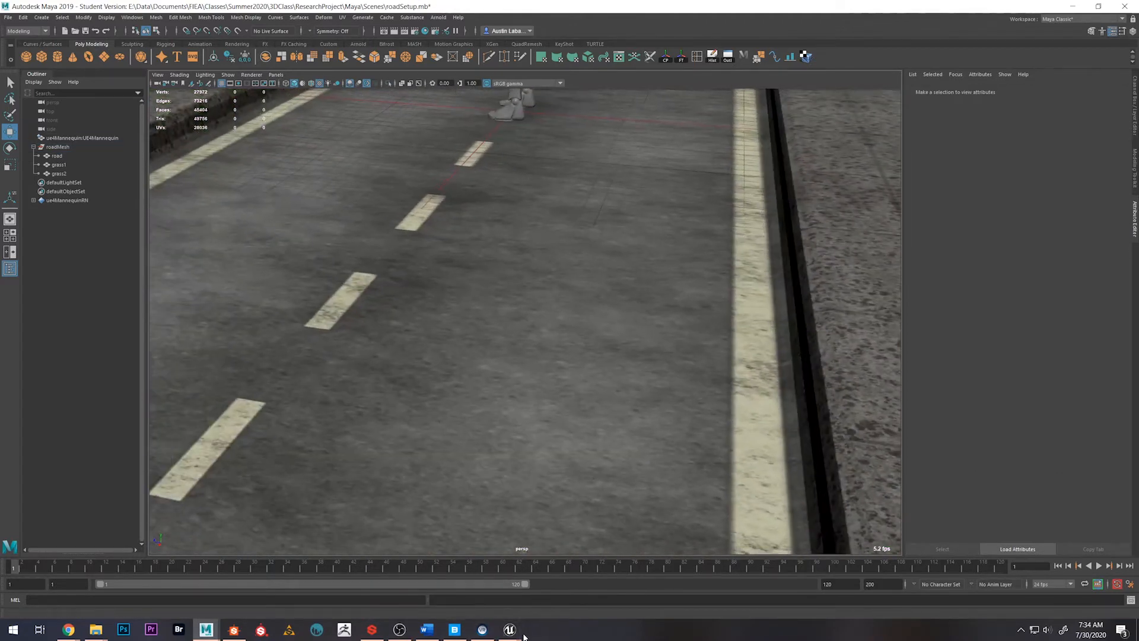
Switch back to Unreal Engine and examine the vertex-painted road from farther away
{"action": "mouse_move", "coordinate": [510, 629]}
{"action": "left_click", "coordinate": [359, 578]}
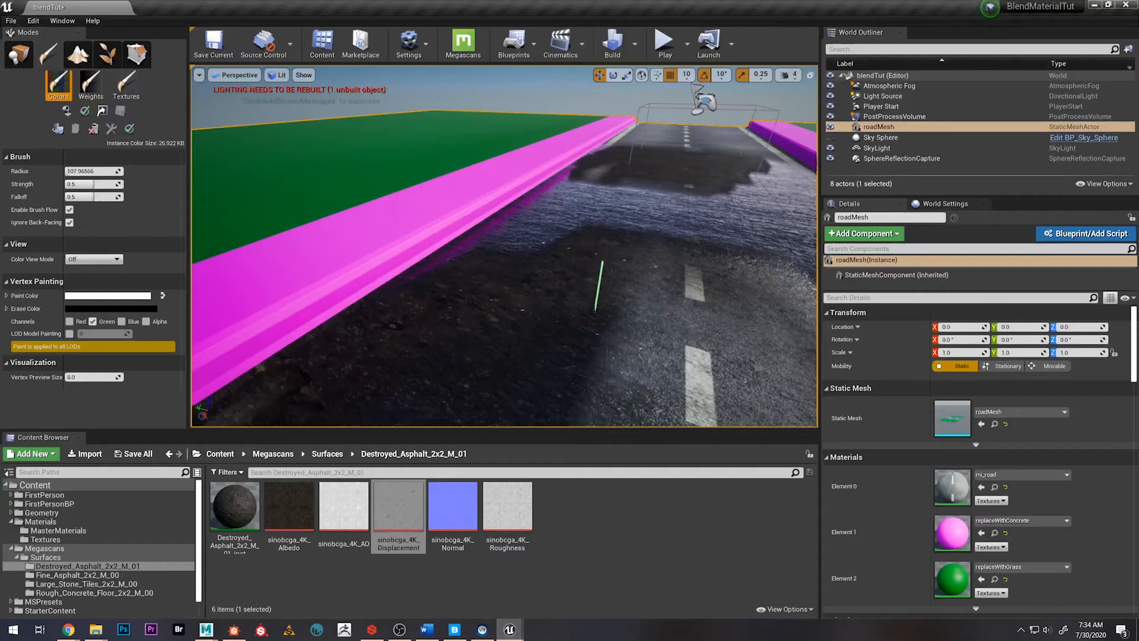
{"action": "scroll", "coordinate": [590, 298], "scroll_direction": "down", "scroll_amount": 8}
{"action": "mouse_move", "coordinate": [666, 310]}
{"action": "right_mouse_down"}
{"action": "mouse_move", "coordinate": [617, 290]}
{"action": "mouse_move", "coordinate": [519, 279]}
{"action": "mouse_move", "coordinate": [508, 313]}
{"action": "right_mouse_up"}
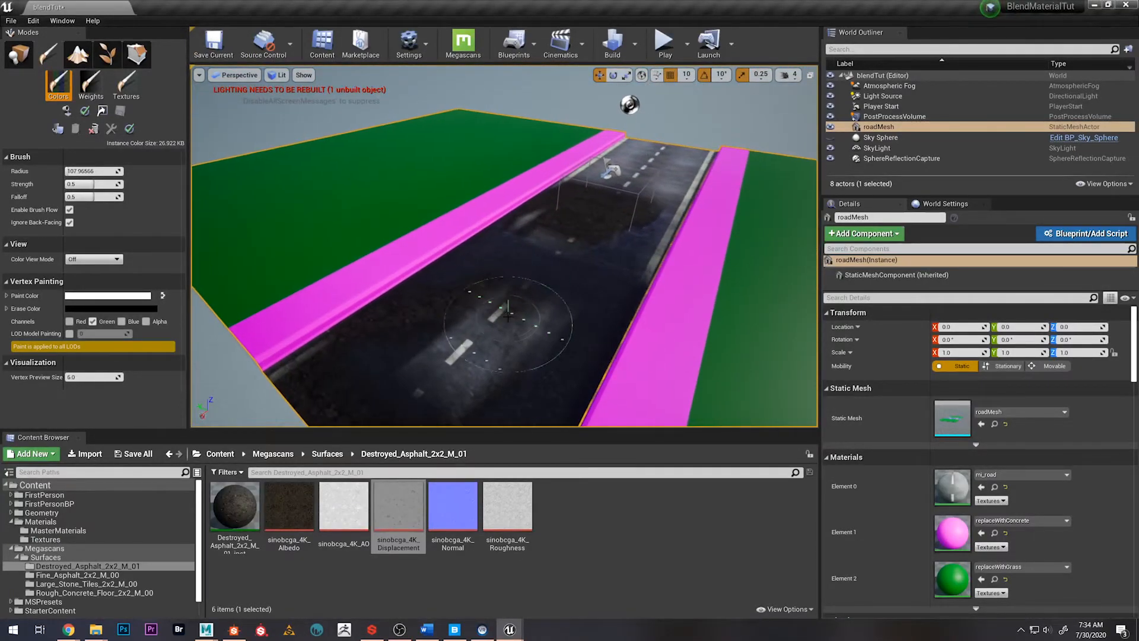
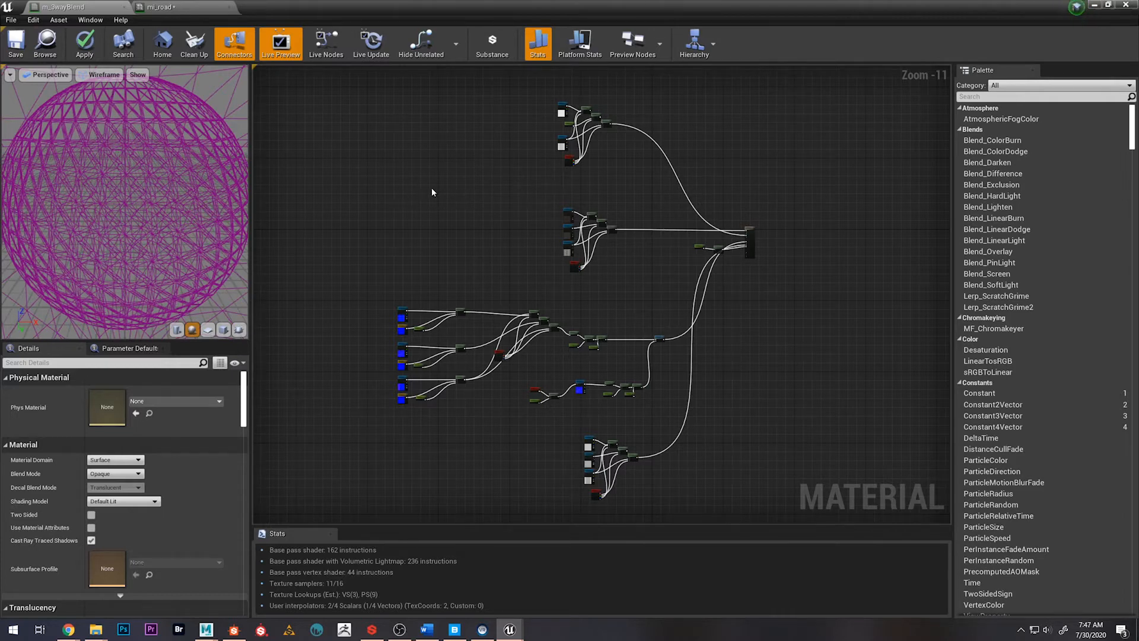
Select the Base Color blend node group and shift it slightly farther from the material output node
{"action": "right_click_drag", "start_coordinate": [435, 195], "coordinate": [549, 188]}
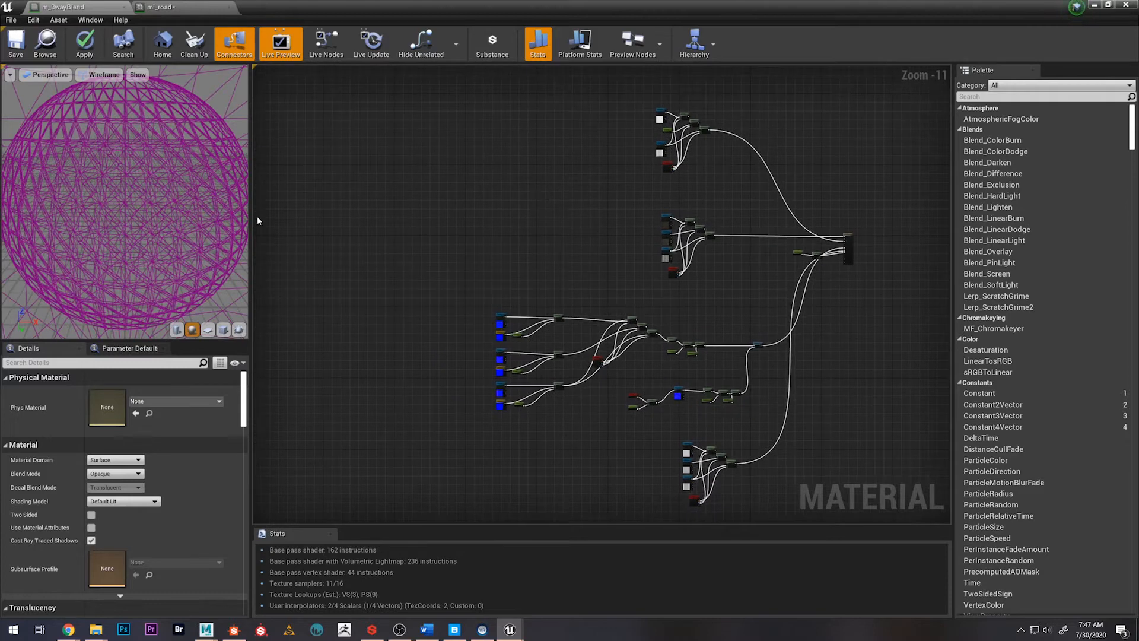
{"action": "scroll", "coordinate": [338, 211], "scroll_direction": "up", "scroll_amount": 1}
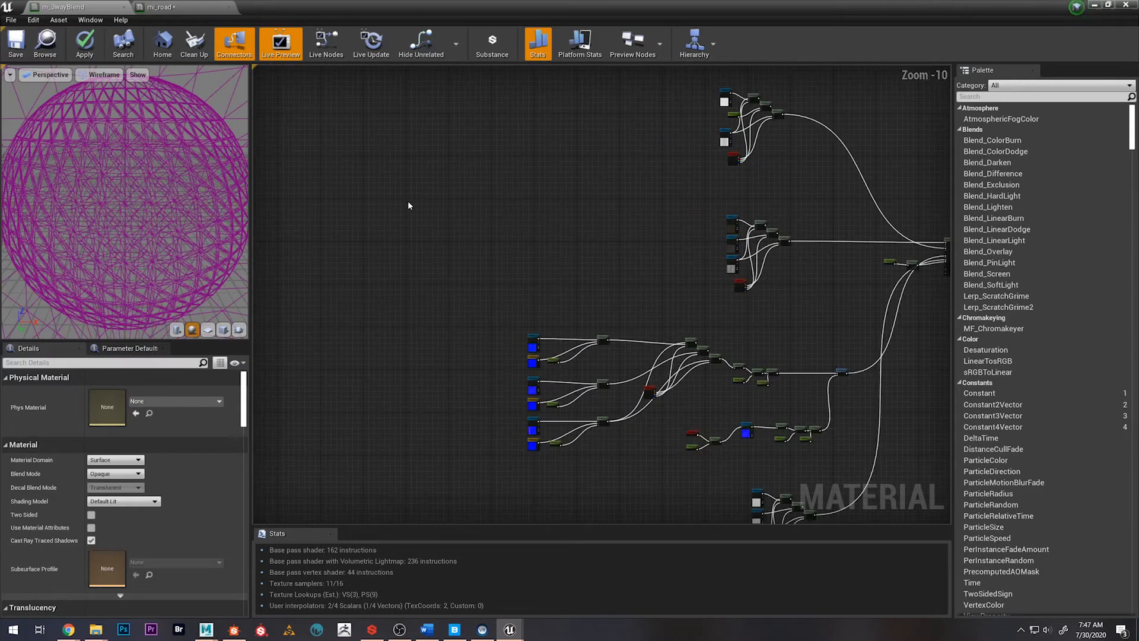
{"action": "right_click_drag", "start_coordinate": [541, 239], "coordinate": [468, 237]}
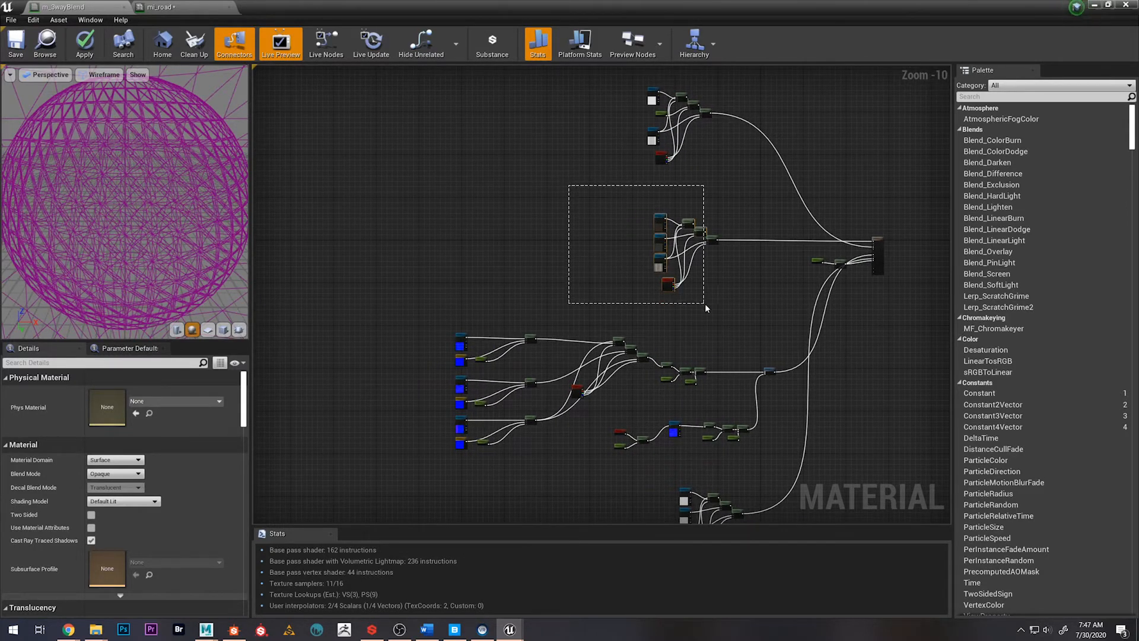
{"action": "left_click_drag", "start_coordinate": [715, 316], "coordinate": [717, 312]}
{"action": "right_click_drag", "start_coordinate": [717, 312], "coordinate": [636, 232]}
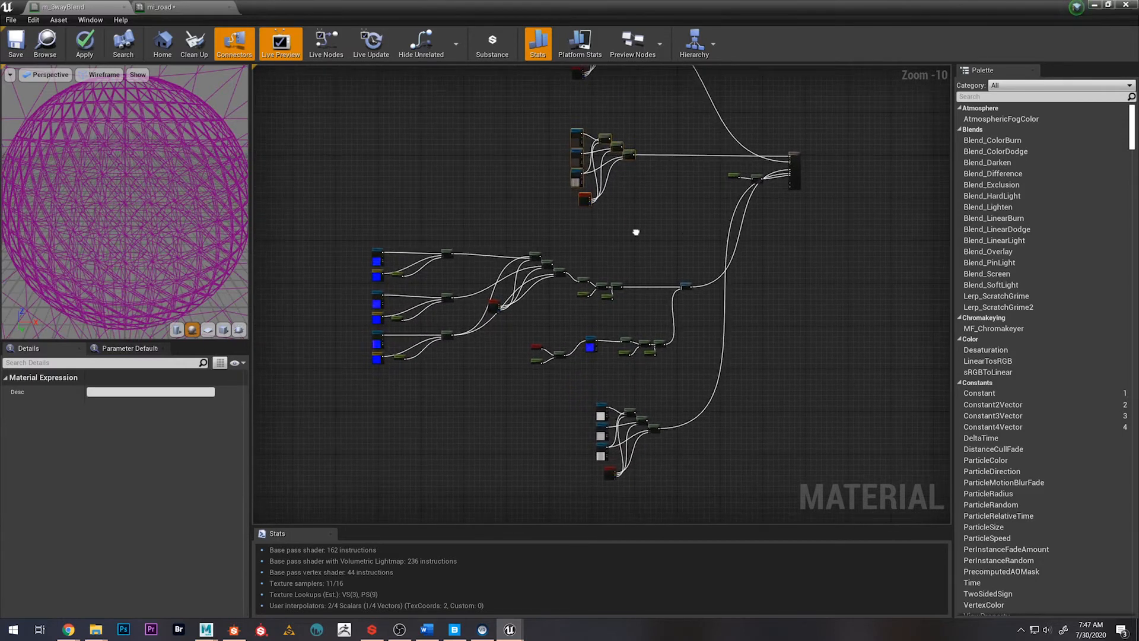
{"action": "left_click_drag", "start_coordinate": [525, 326], "coordinate": [659, 320]}
{"action": "right_click_drag", "start_coordinate": [480, 183], "coordinate": [490, 258]}
{"action": "left_click_drag", "start_coordinate": [521, 183], "coordinate": [642, 303]}
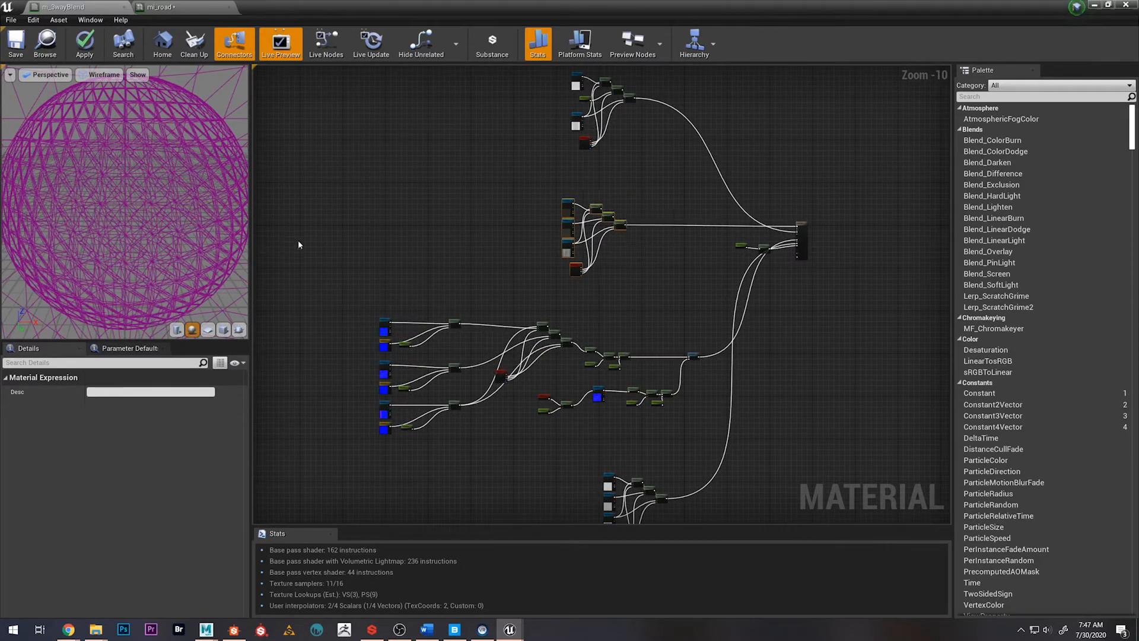
{"action": "scroll", "coordinate": [468, 207], "scroll_direction": "down", "scroll_amount": 2}
{"action": "right_click_drag", "start_coordinate": [468, 207], "coordinate": [536, 204]}
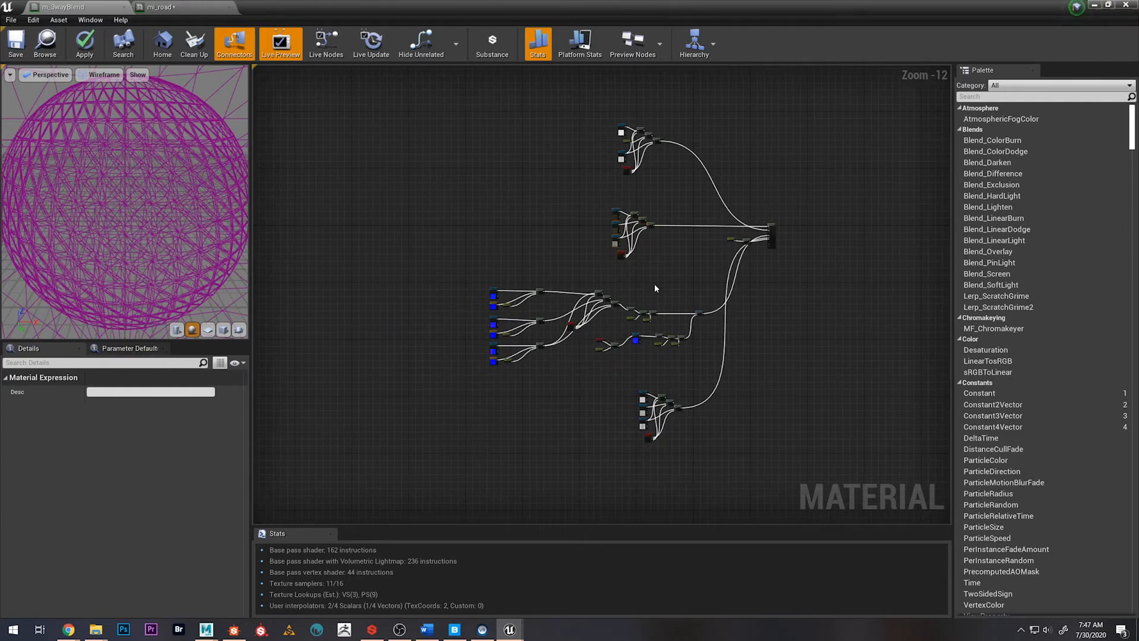
{"action": "scroll", "coordinate": [662, 265], "scroll_direction": "up", "scroll_amount": 1}
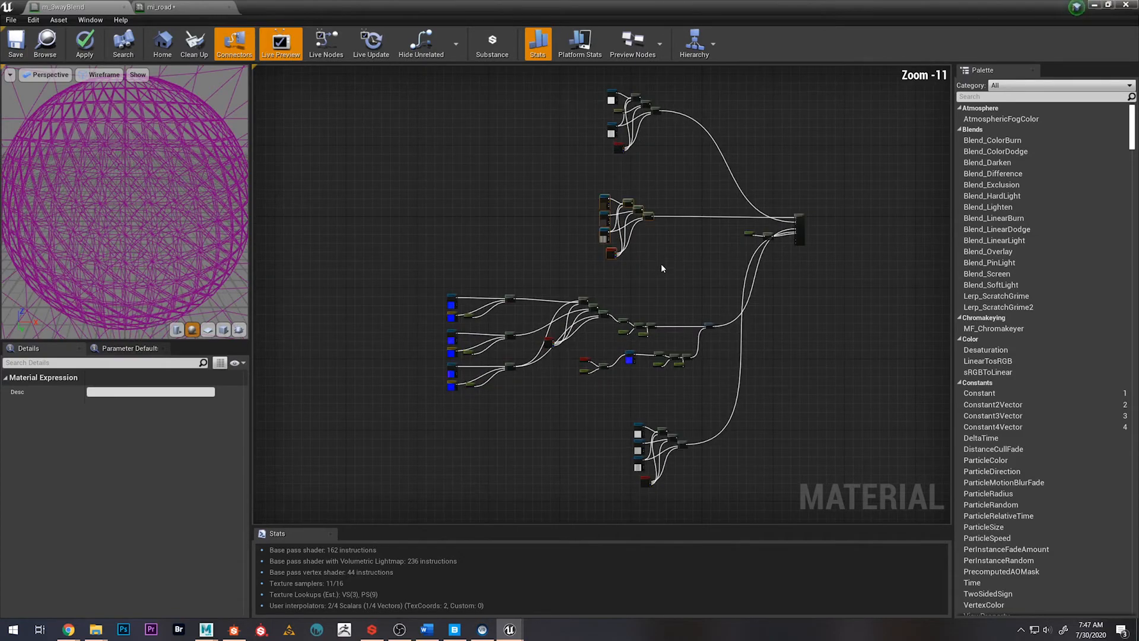
{"action": "left_click", "coordinate": [685, 242]}
Add a Constant node with value 0 to the Metallic input and place it close to the material output
{"action": "right_click_drag", "start_coordinate": [808, 211], "coordinate": [659, 282]}
{"action": "scroll", "coordinate": [660, 286], "scroll_direction": "up", "scroll_amount": 12}
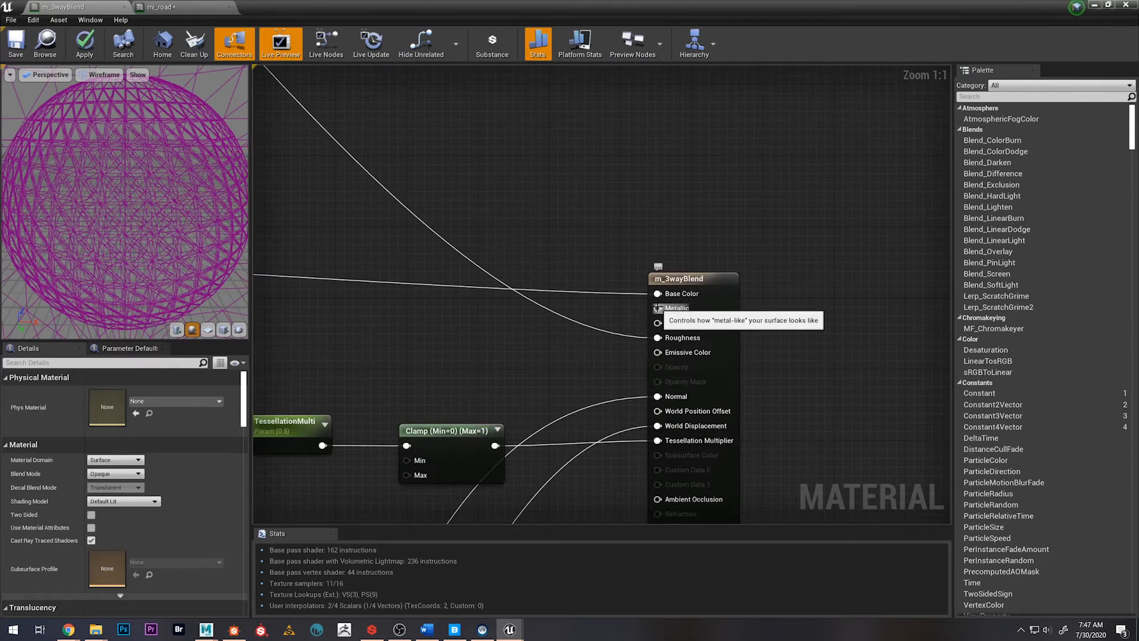
{"action": "left_click_drag", "start_coordinate": [658, 308], "coordinate": [533, 341]}
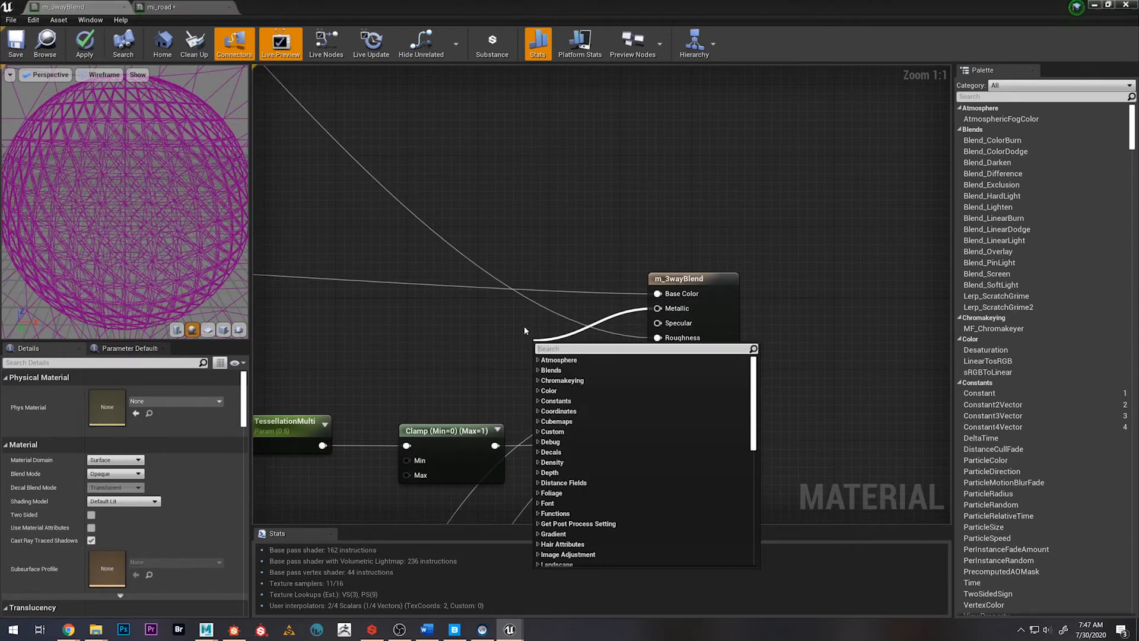
{"action": "type", "text": "const"}
{"action": "key", "text": "Return"}
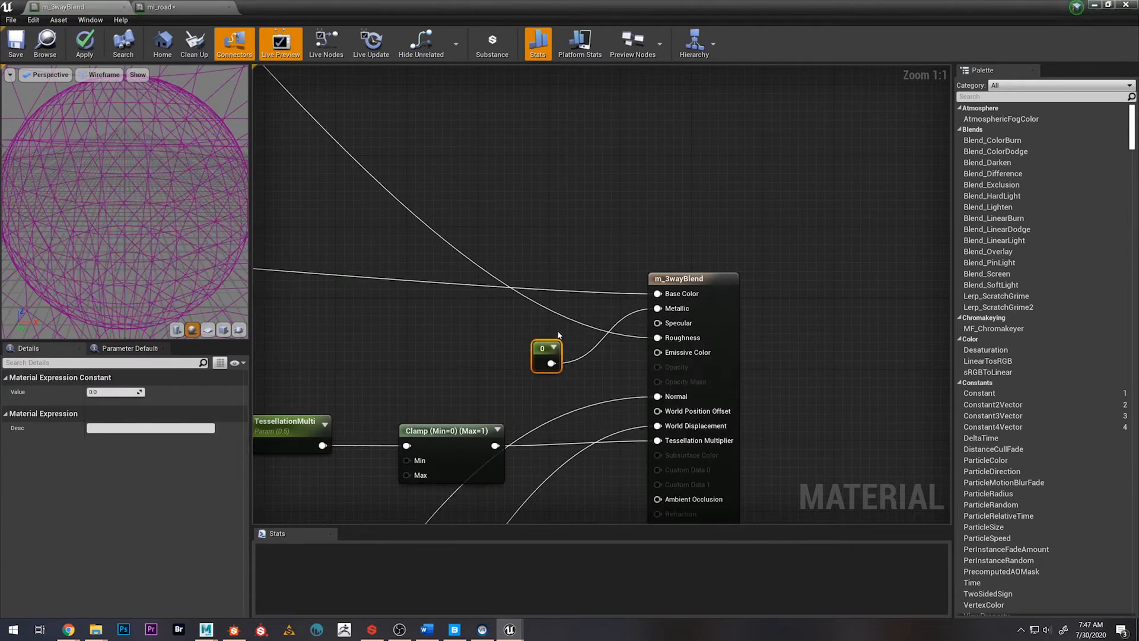
{"action": "left_click_drag", "start_coordinate": [543, 363], "coordinate": [579, 337]}
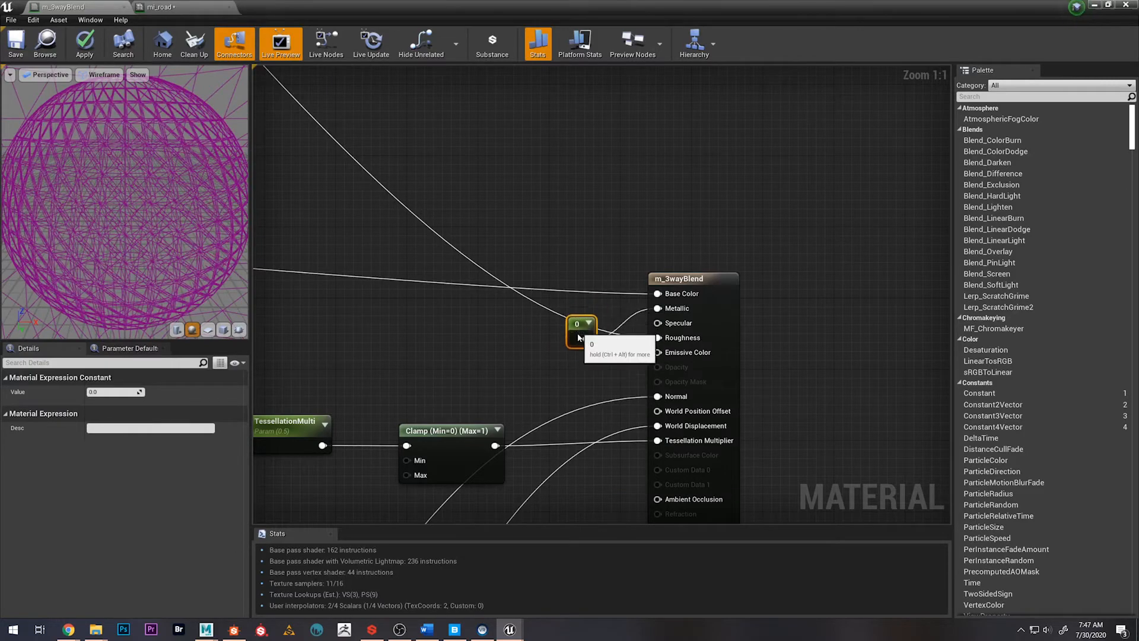
{"action": "scroll", "coordinate": [543, 338], "scroll_direction": "down", "scroll_amount": 8}
{"action": "left_click", "coordinate": [430, 328]}
{"action": "right_click_drag", "start_coordinate": [431, 329], "coordinate": [619, 299]}
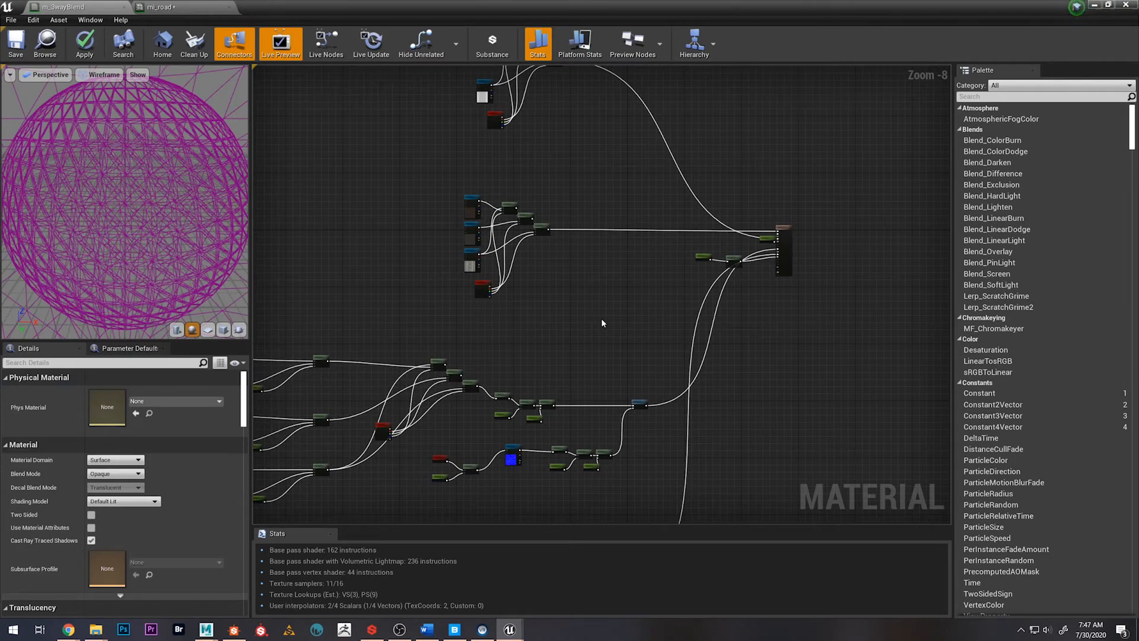
Move the detail normal's TexCoord, DetailNormalUVs and Multiply nodes closer to the DetailNormalMap texture node
{"action": "scroll", "coordinate": [600, 319], "scroll_direction": "down", "scroll_amount": 2}
{"action": "scroll", "coordinate": [364, 251], "scroll_direction": "down", "scroll_amount": 1}
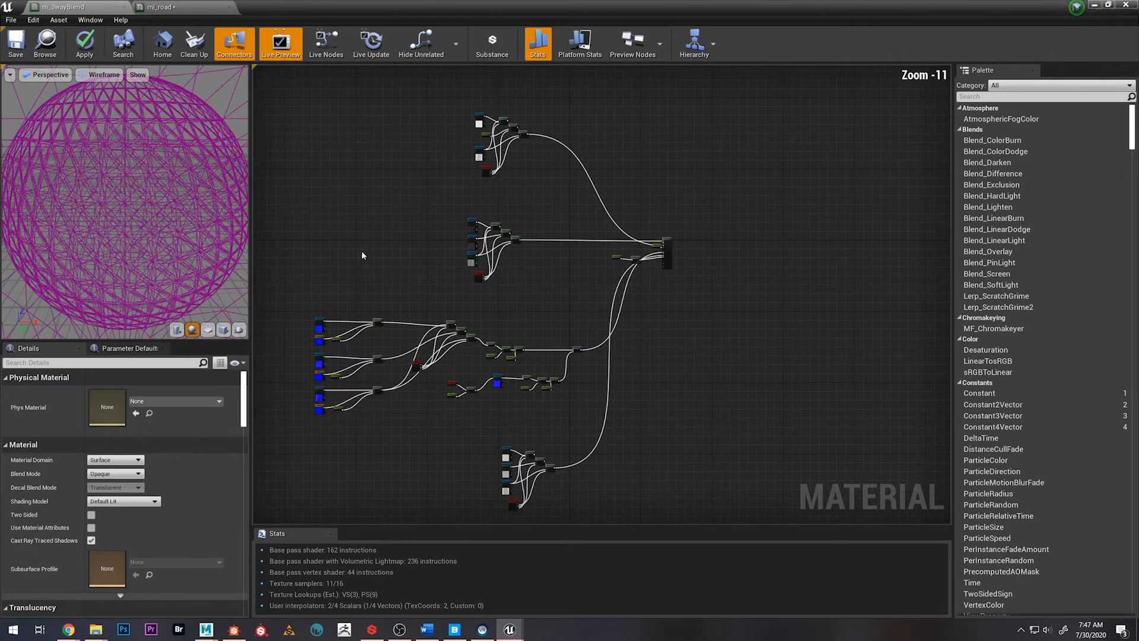
{"action": "right_click_drag", "start_coordinate": [363, 252], "coordinate": [466, 295]}
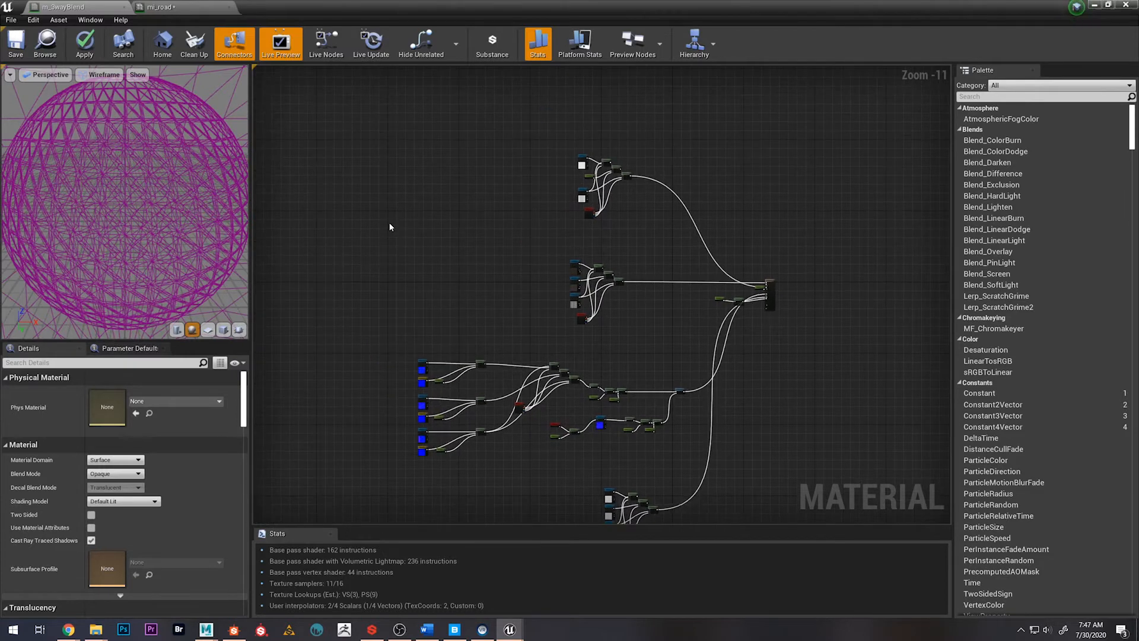
{"action": "right_click_drag", "start_coordinate": [371, 297], "coordinate": [397, 295]}
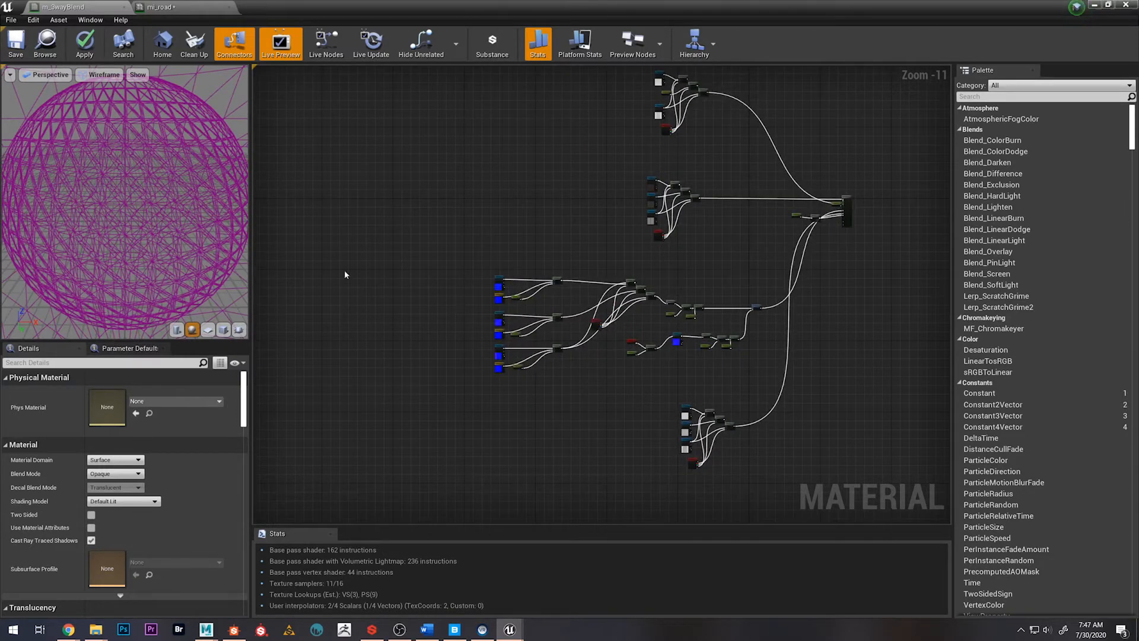
{"action": "right_click_drag", "start_coordinate": [452, 177], "coordinate": [450, 279]}
{"action": "scroll", "coordinate": [419, 239], "scroll_direction": "up", "scroll_amount": 2}
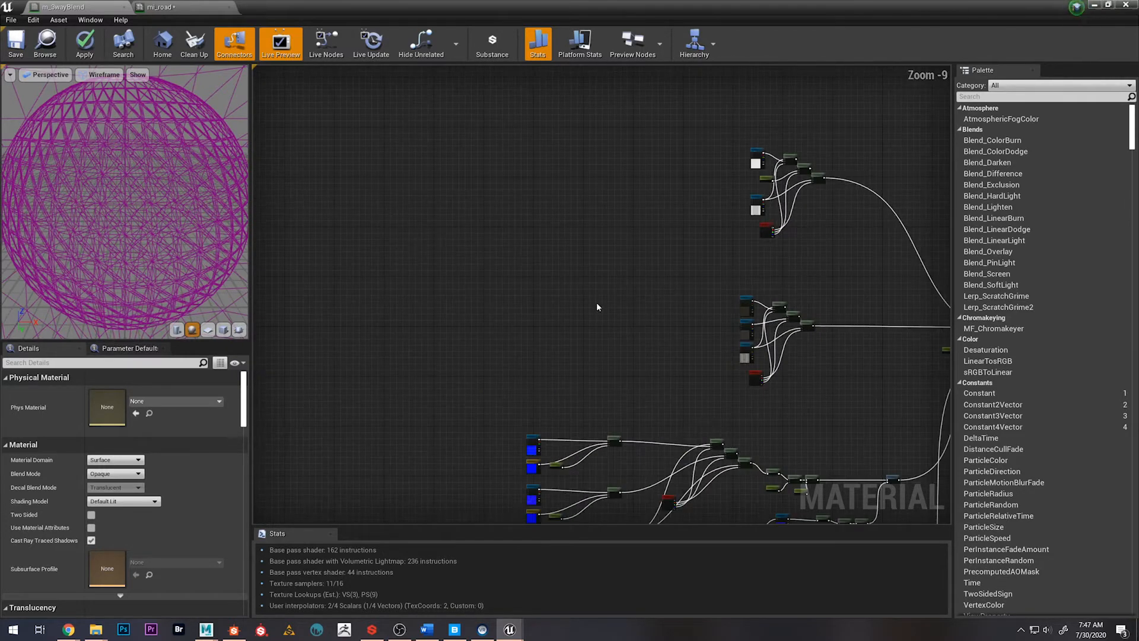
{"action": "right_click_drag", "start_coordinate": [743, 422], "coordinate": [528, 239]}
{"action": "scroll", "coordinate": [558, 320], "scroll_direction": "up", "scroll_amount": 6}
{"action": "right_click_drag", "start_coordinate": [362, 361], "coordinate": [454, 314]}
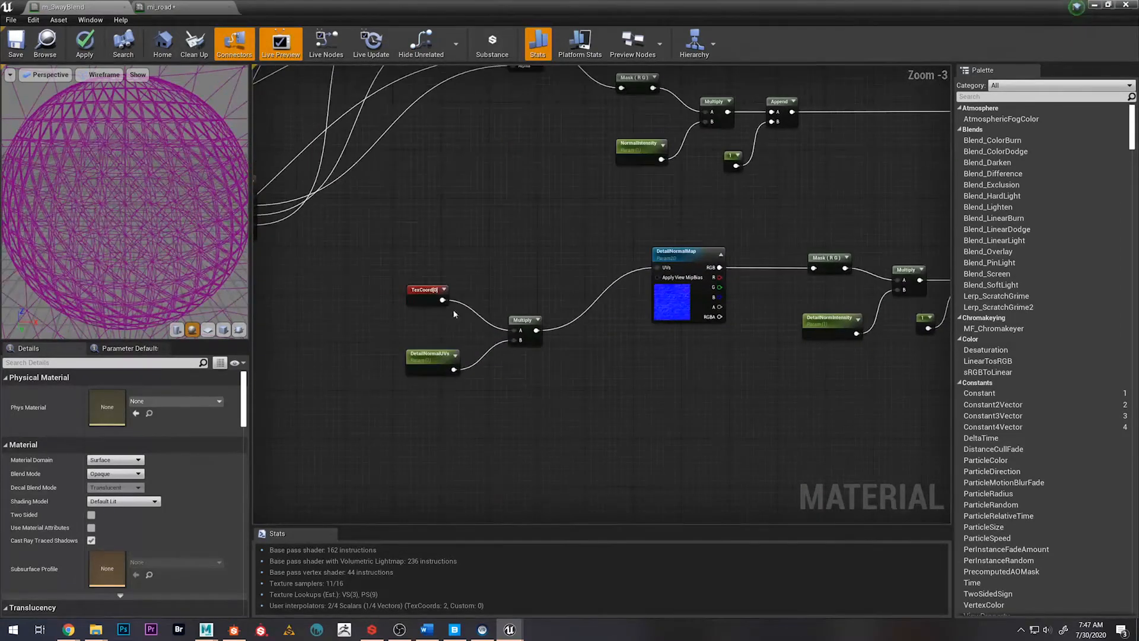
{"action": "left_click_drag", "start_coordinate": [407, 249], "coordinate": [531, 364]}
{"action": "left_click_drag", "start_coordinate": [522, 324], "coordinate": [552, 309]}
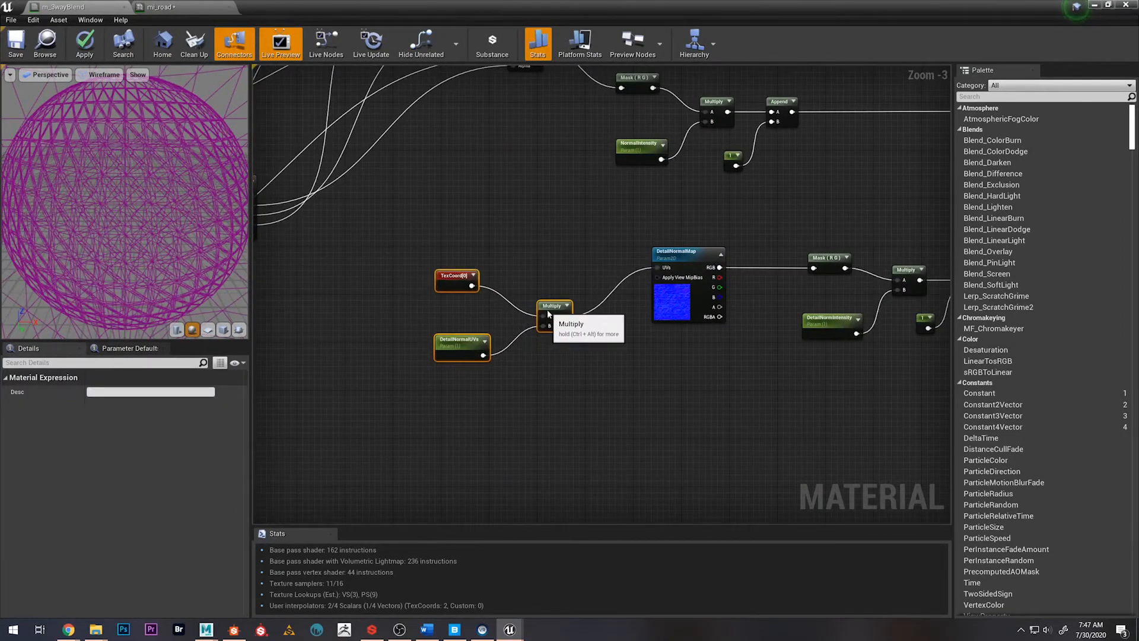
{"action": "left_click", "coordinate": [531, 265]}
Add a TexCoord node in the empty graph area before the Roughness and Base Color texture groups
{"action": "scroll", "coordinate": [608, 281], "scroll_direction": "down", "scroll_amount": 1}
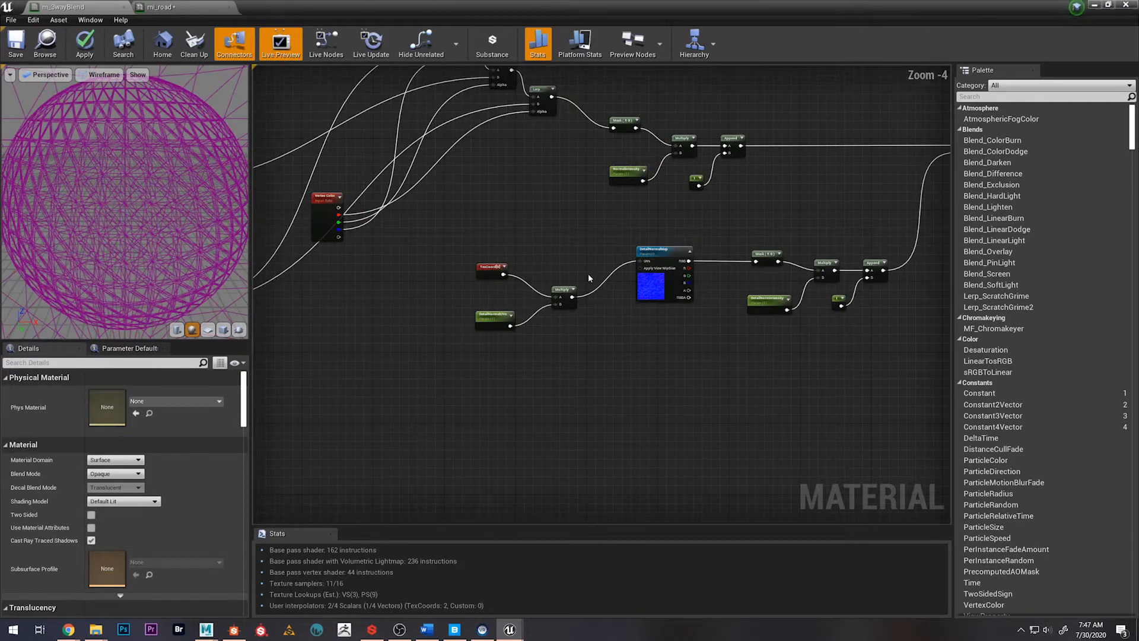
{"action": "scroll", "coordinate": [590, 267], "scroll_direction": "down", "scroll_amount": 4}
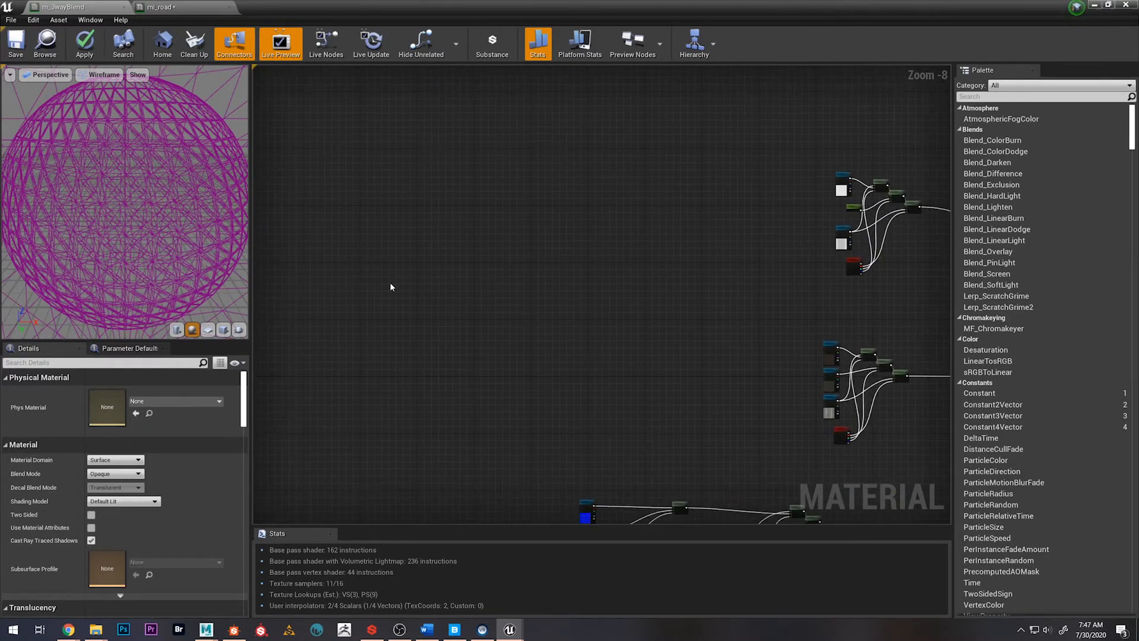
{"action": "right_click", "coordinate": [367, 271]}
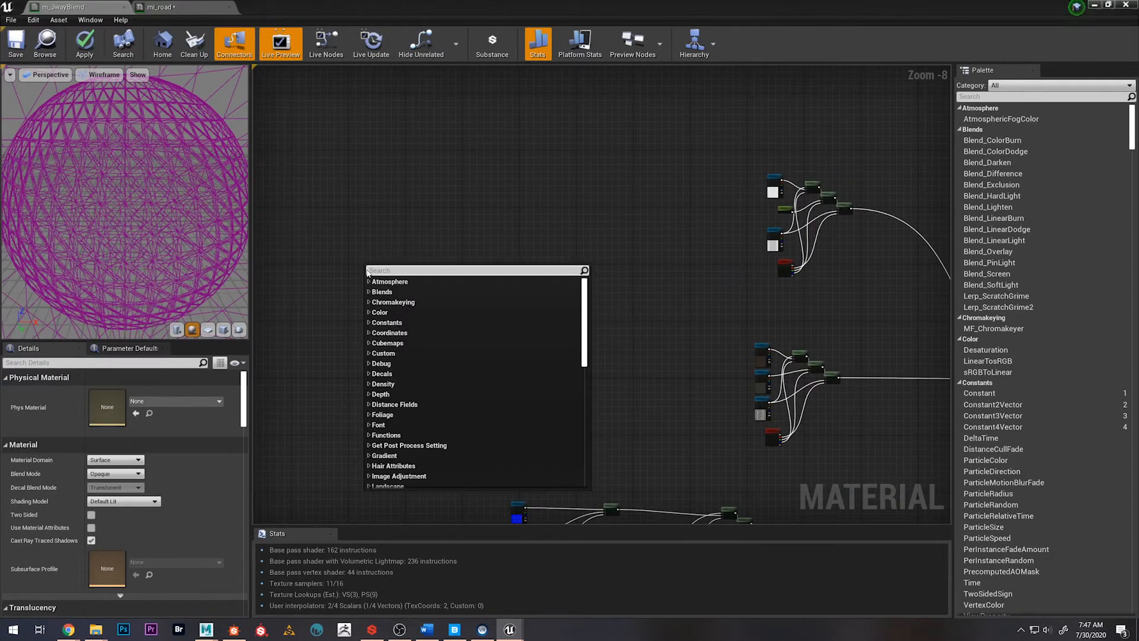
{"action": "type", "text": "tex"}
{"action": "key", "text": "Return"}
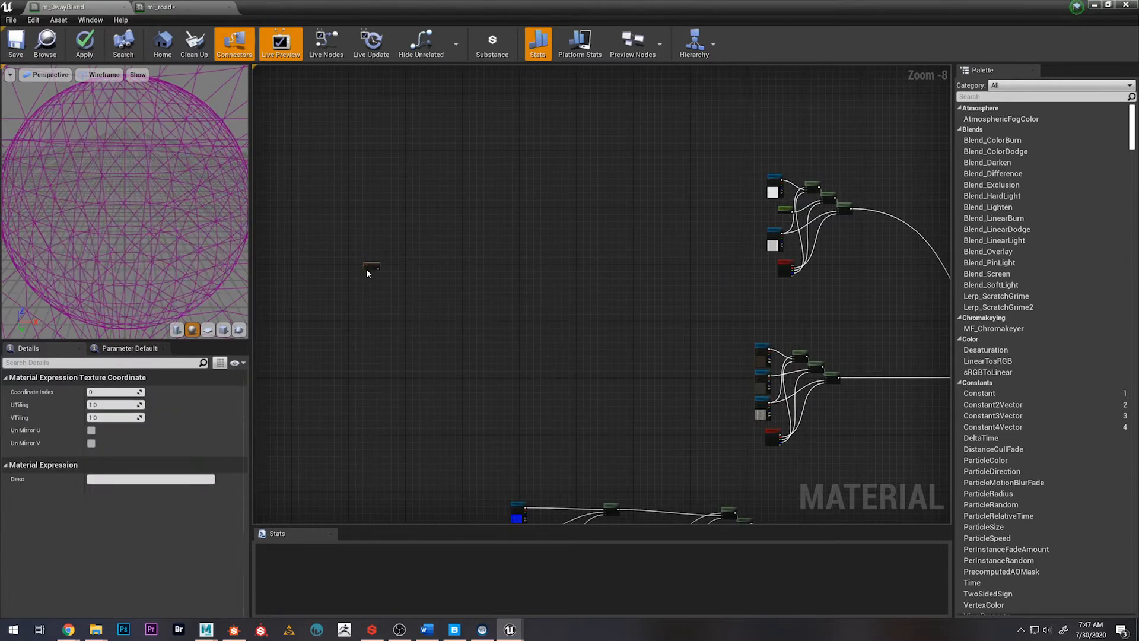
{"action": "scroll", "coordinate": [366, 276], "scroll_direction": "up", "scroll_amount": 3}
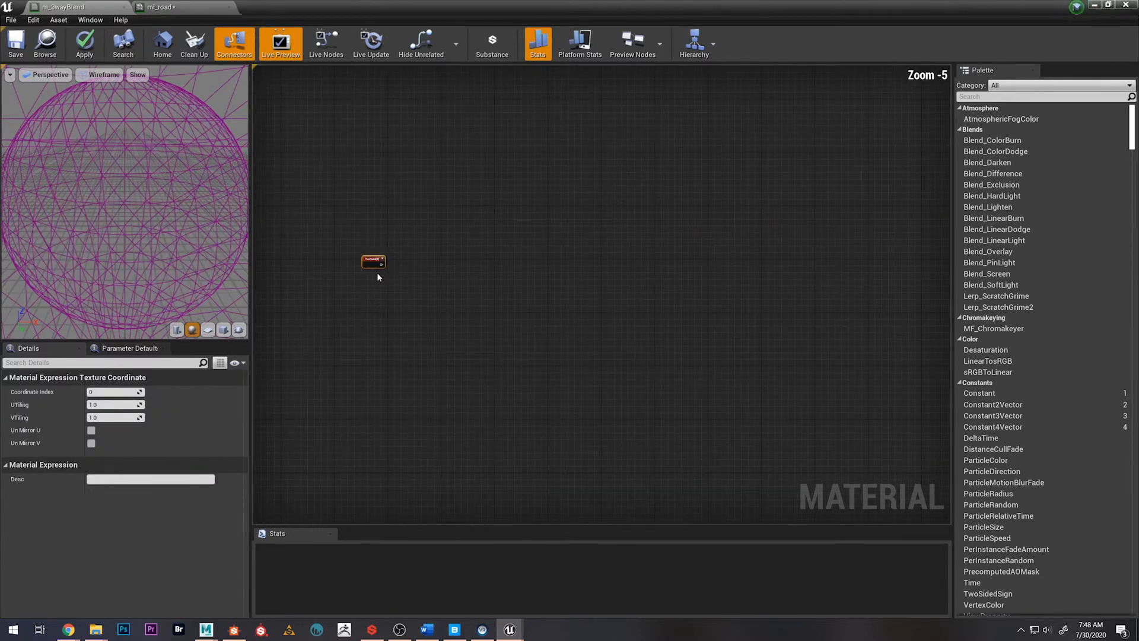
Add three Multiply nodes beside the new TexCoord node and stack them in an even column
{"action": "left_click", "coordinate": [419, 268]}
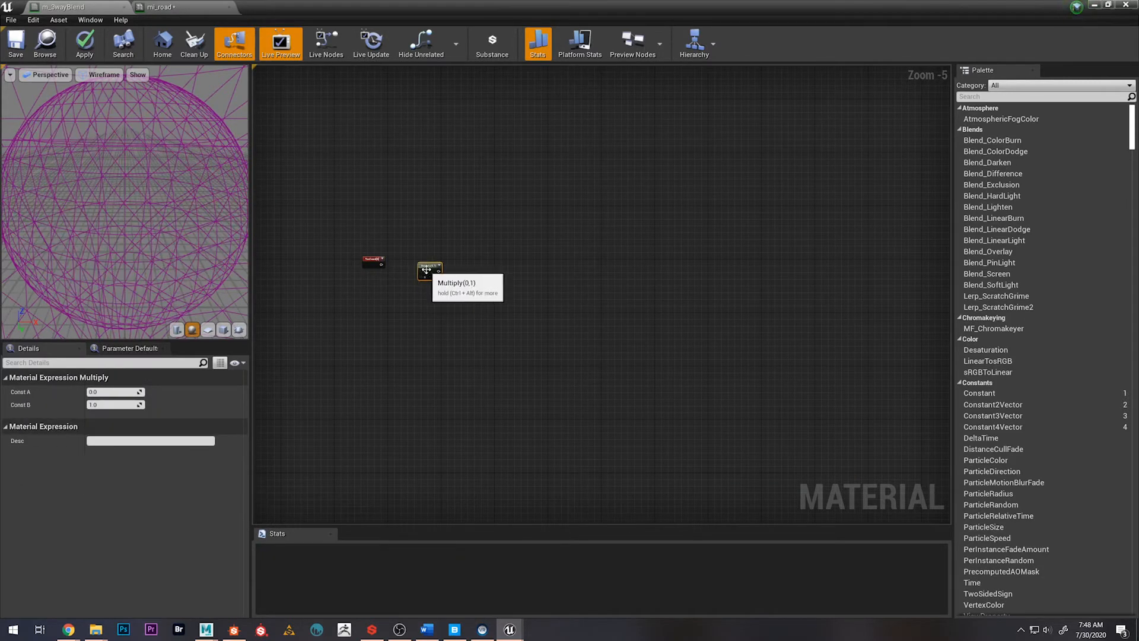
{"action": "left_click_drag", "start_coordinate": [425, 265], "coordinate": [425, 268]}
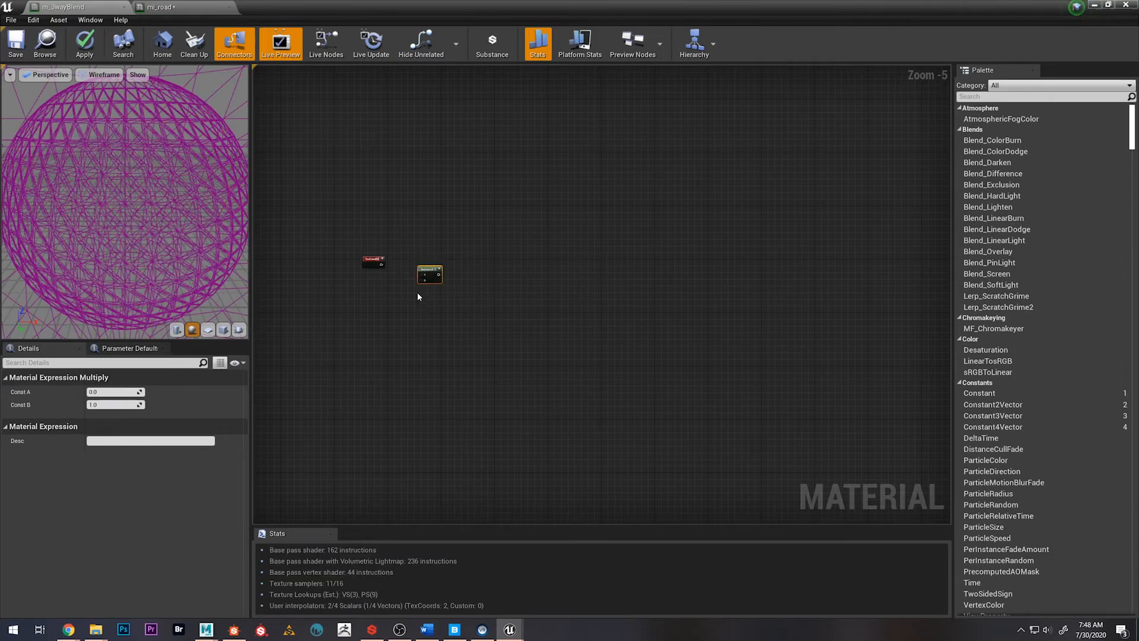
{"action": "left_click", "coordinate": [419, 297]}
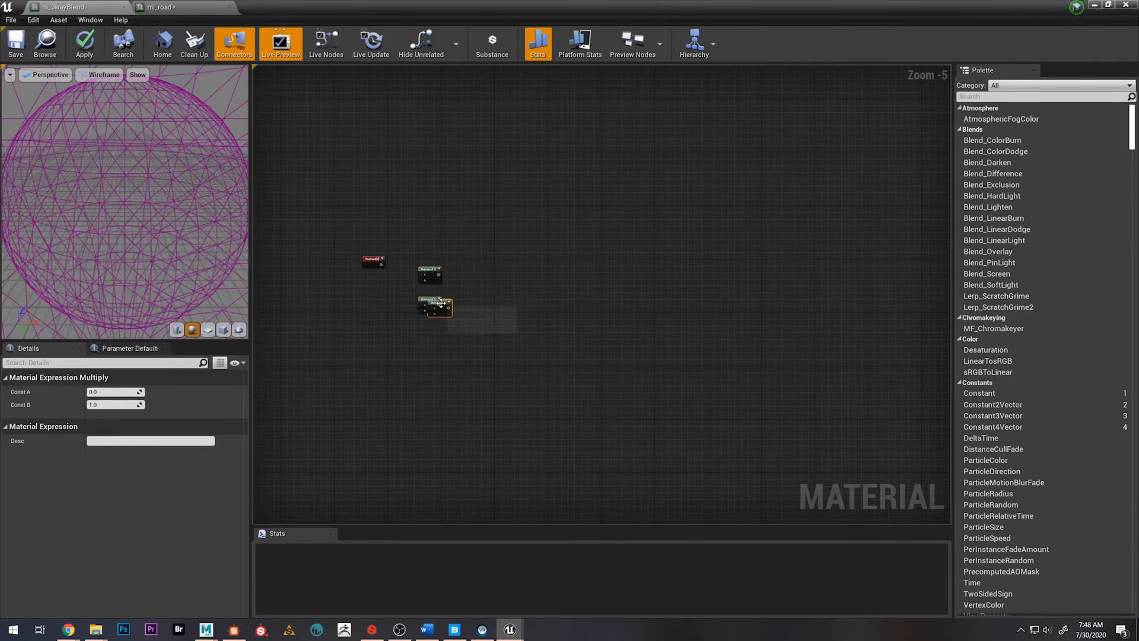
{"action": "left_click", "coordinate": [419, 321]}
{"action": "left_click_drag", "start_coordinate": [432, 327], "coordinate": [432, 297]}
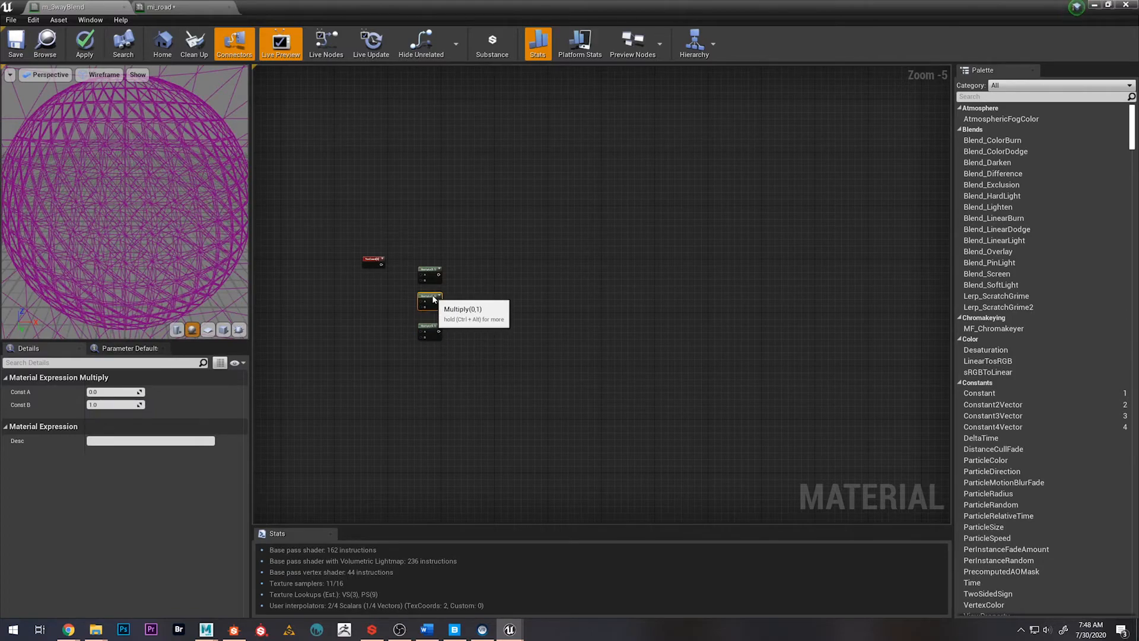
Take the material editor out of full screen and reposition it to view the level's road beside the new nodes
{"action": "scroll", "coordinate": [699, 310], "scroll_direction": "down", "scroll_amount": 5}
{"action": "left_click_drag", "start_coordinate": [712, 7], "coordinate": [1030, 146]}
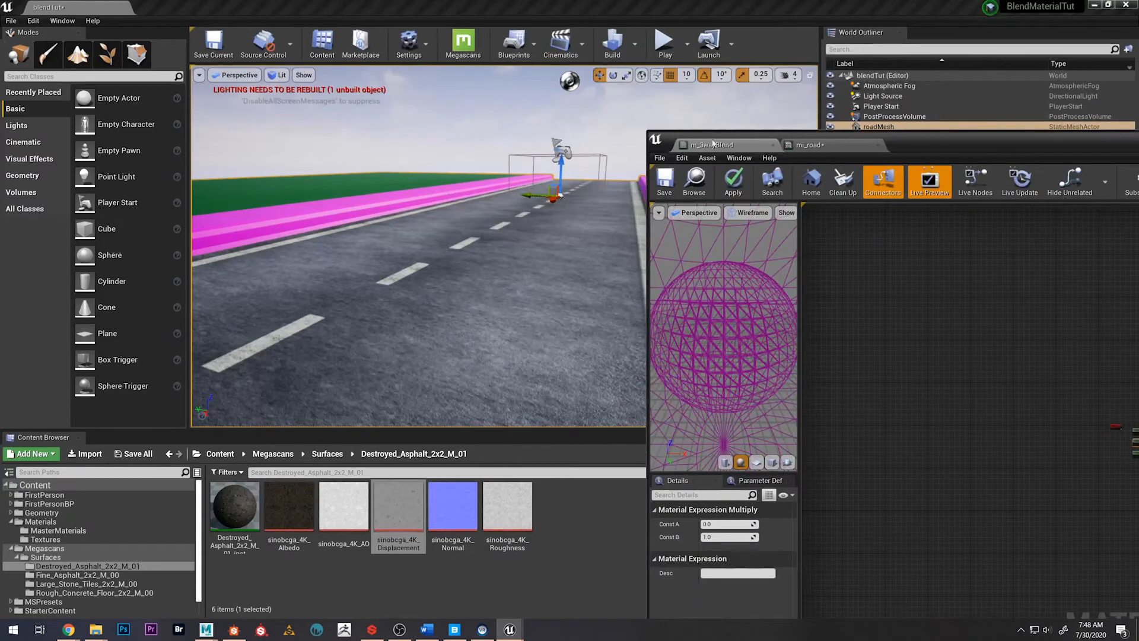
{"action": "left_click_drag", "start_coordinate": [863, 141], "coordinate": [512, 81]}
{"action": "right_click_drag", "start_coordinate": [820, 389], "coordinate": [663, 363]}
{"action": "scroll", "coordinate": [629, 361], "scroll_direction": "up", "scroll_amount": 6}
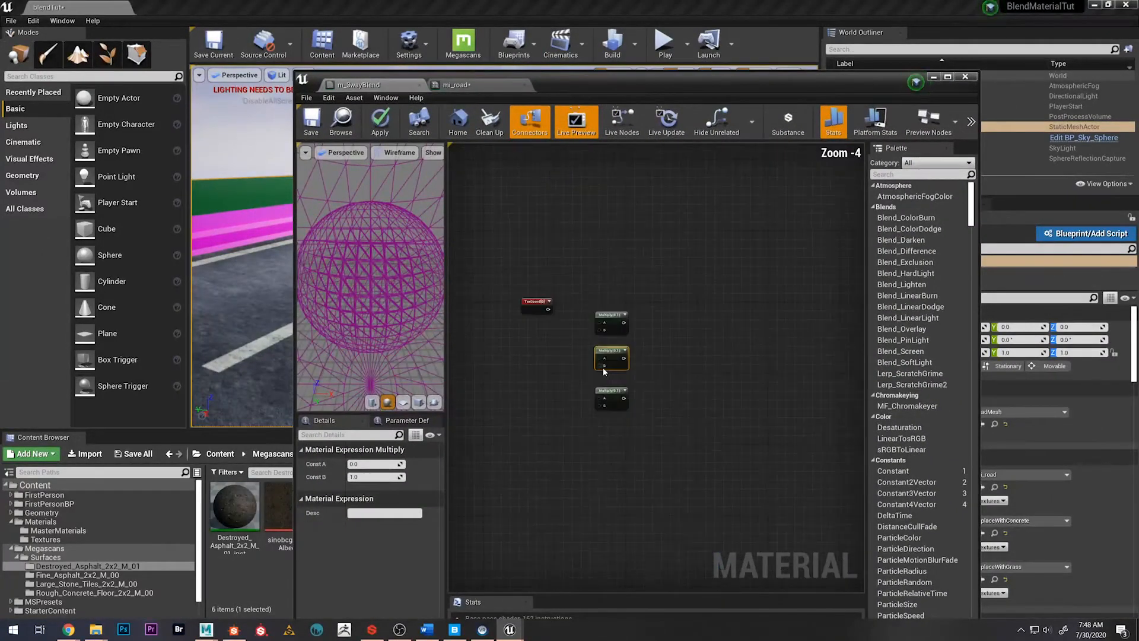
{"action": "left_click_drag", "start_coordinate": [567, 85], "coordinate": [698, 105]}
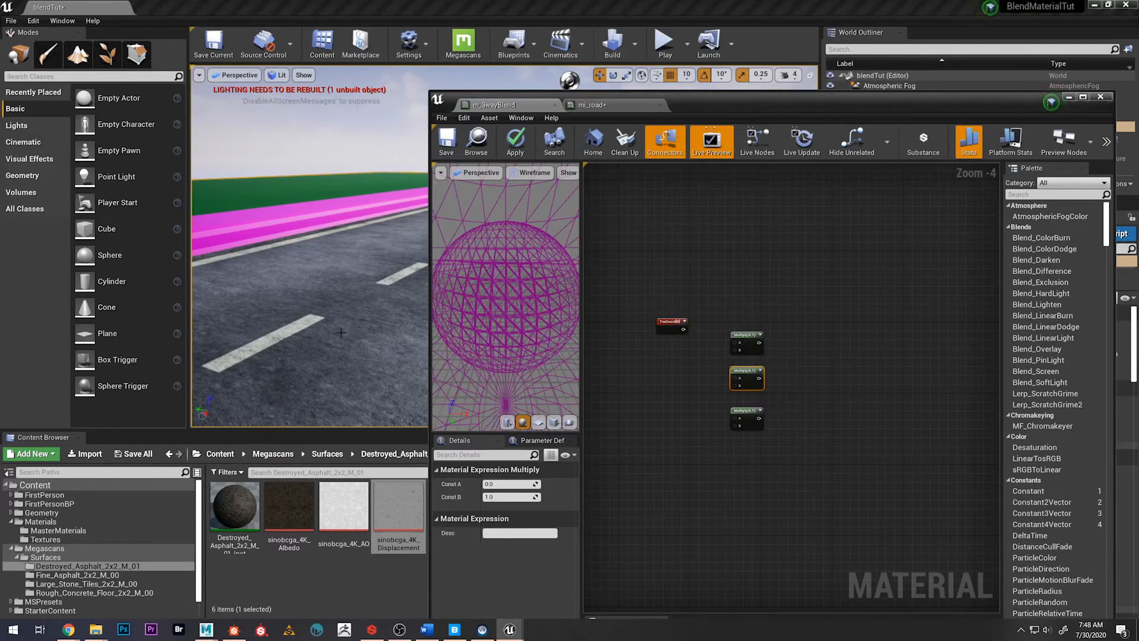
{"action": "scroll", "coordinate": [670, 355], "scroll_direction": "up", "scroll_amount": 3}
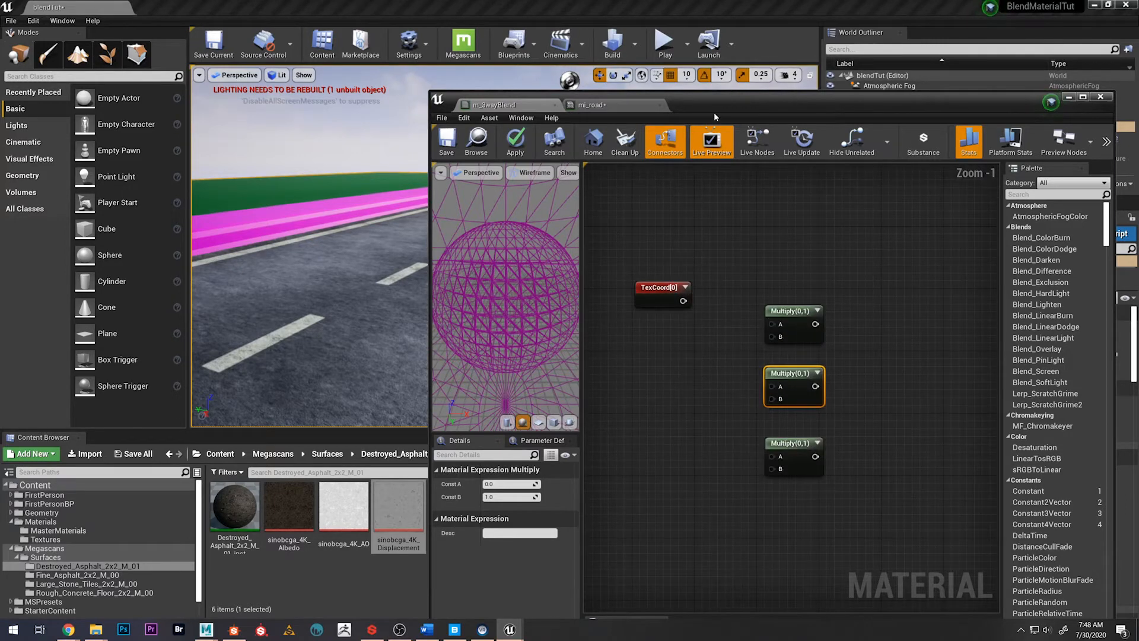
{"action": "left_click_drag", "start_coordinate": [711, 103], "coordinate": [559, 48]}
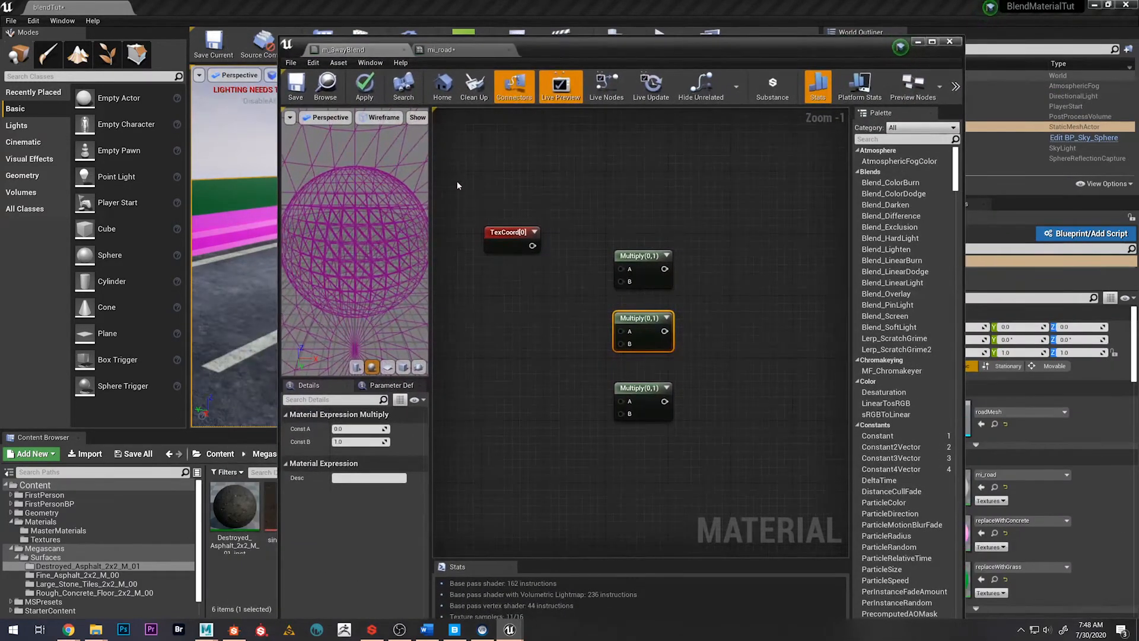
Center the TexCoord node beside the Multiply column and connect its output to input A of all three Multiply nodes
{"action": "scroll", "coordinate": [474, 219], "scroll_direction": "up", "scroll_amount": 1}
{"action": "left_click_drag", "start_coordinate": [490, 231], "coordinate": [460, 304]}
{"action": "right_click_drag", "start_coordinate": [604, 353], "coordinate": [621, 369]}
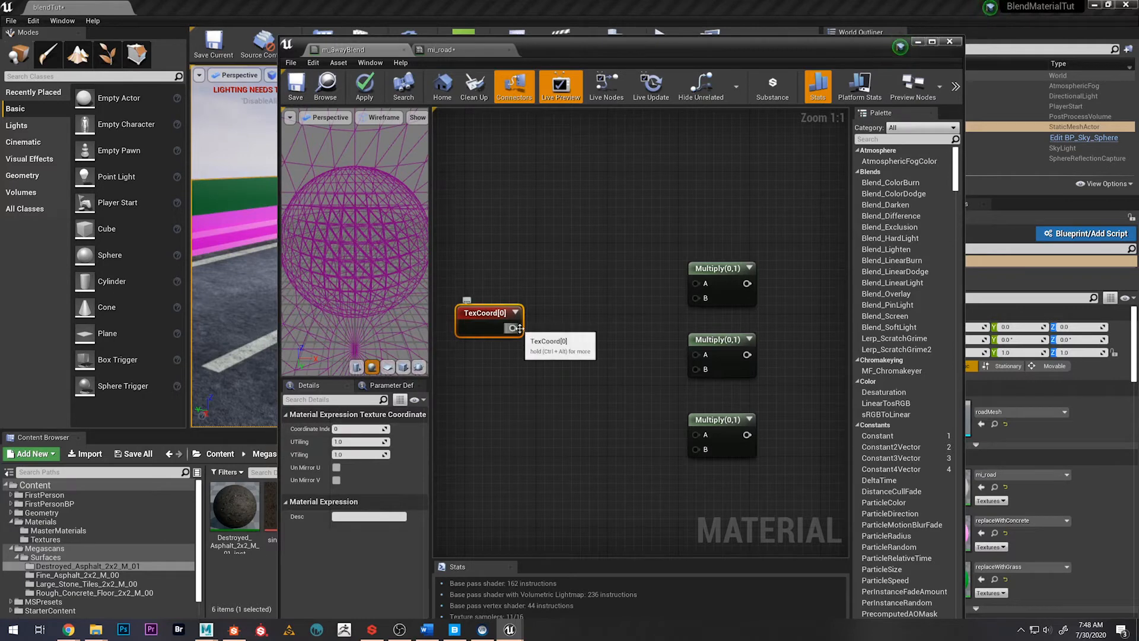
{"action": "left_click_drag", "start_coordinate": [511, 328], "coordinate": [695, 283]}
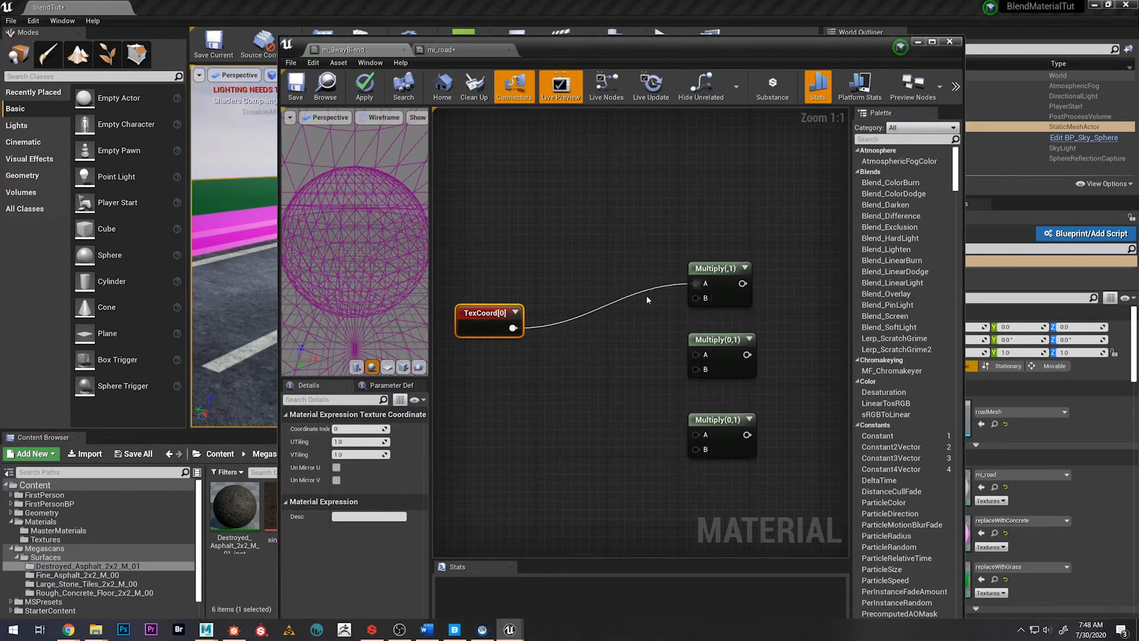
{"action": "left_click_drag", "start_coordinate": [513, 328], "coordinate": [696, 435]}
{"action": "scroll", "coordinate": [650, 393], "scroll_direction": "down", "scroll_amount": 5}
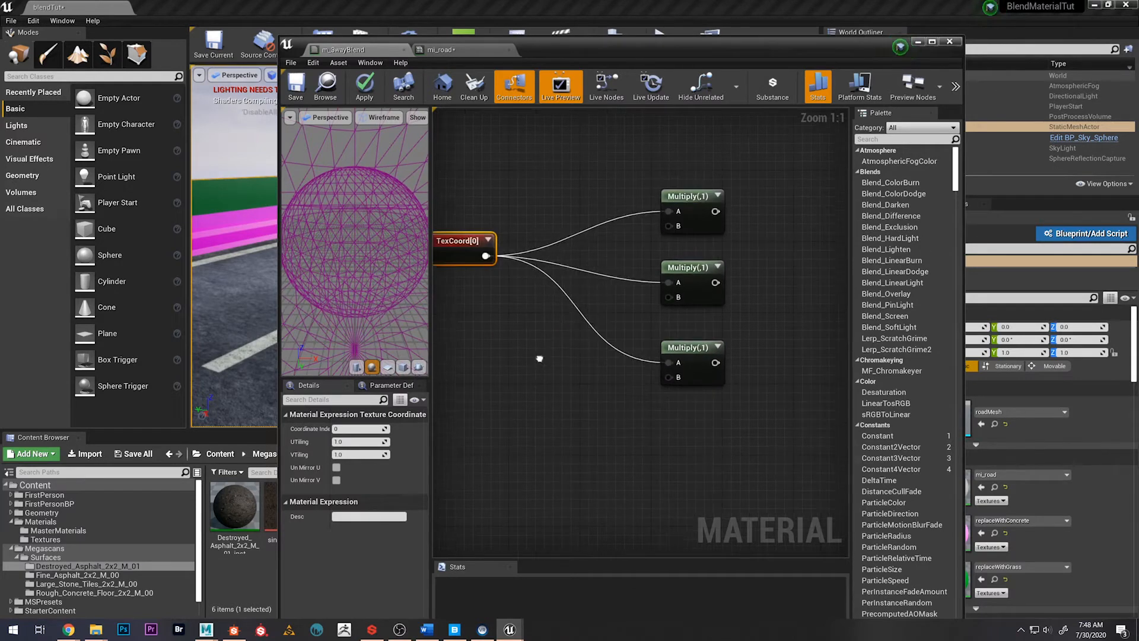
Spread the three Multiply nodes farther apart vertically to leave room beneath each for a parameter node
{"action": "right_click_drag", "start_coordinate": [732, 441], "coordinate": [685, 319]}
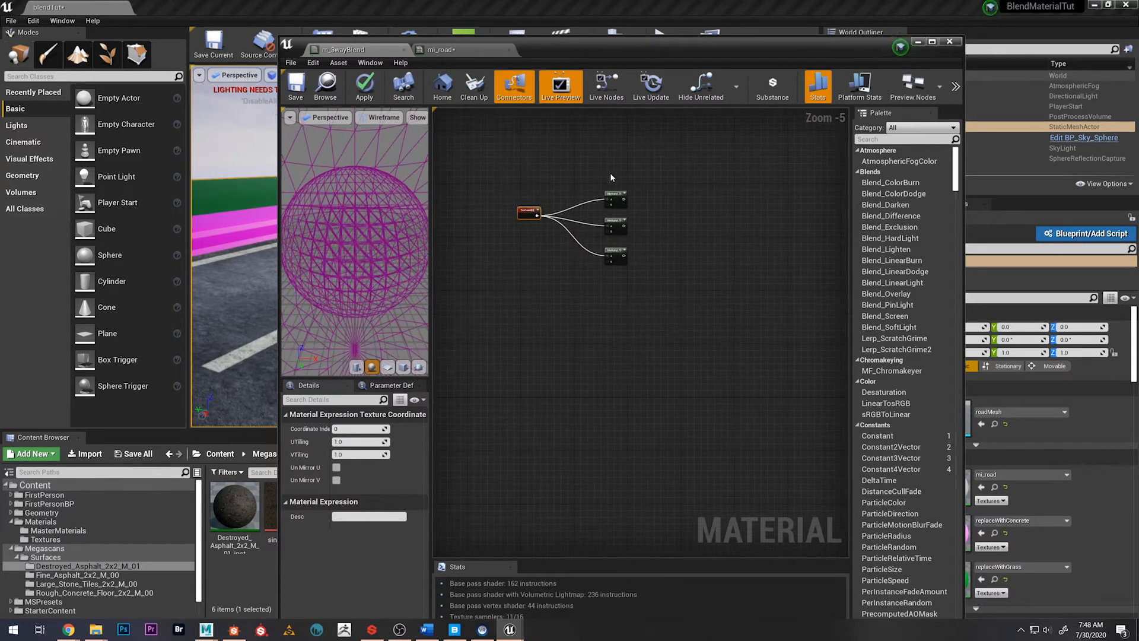
{"action": "scroll", "coordinate": [611, 177], "scroll_direction": "up", "scroll_amount": 3}
{"action": "left_click_drag", "start_coordinate": [568, 237], "coordinate": [663, 355]}
{"action": "left_click_drag", "start_coordinate": [628, 261], "coordinate": [627, 321]}
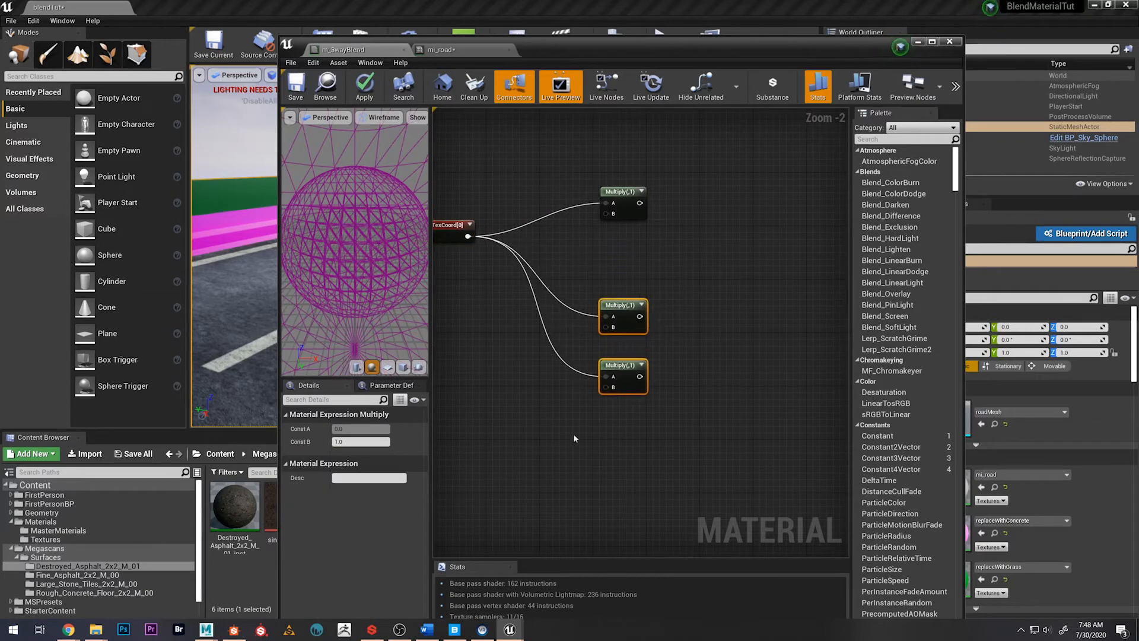
{"action": "left_click", "coordinate": [543, 394]}
{"action": "left_click_drag", "start_coordinate": [620, 365], "coordinate": [619, 398]}
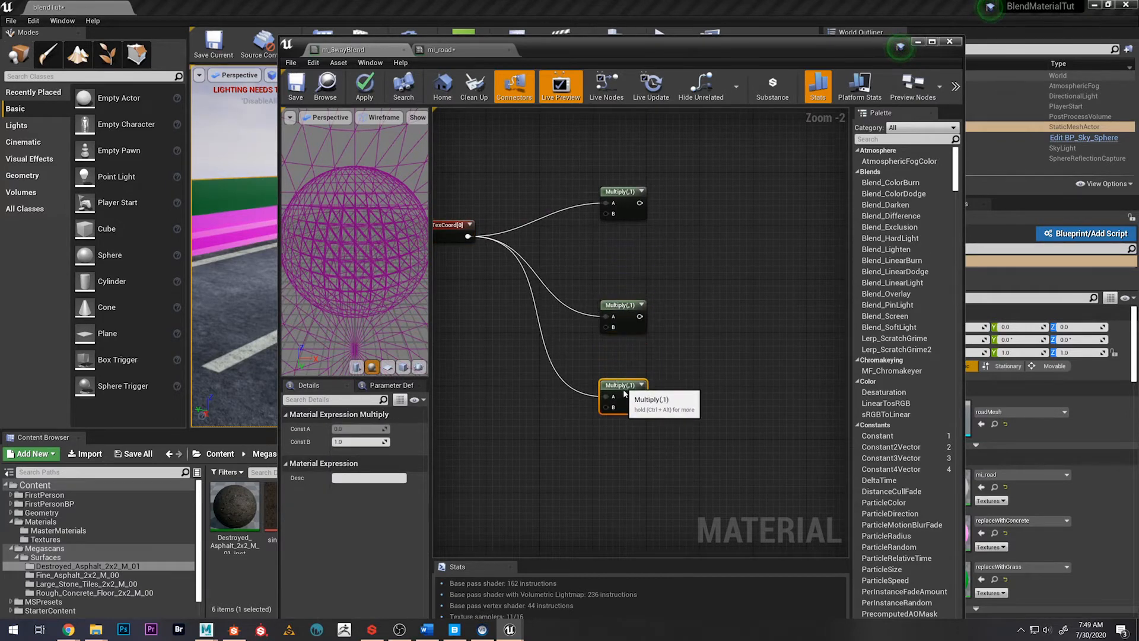
{"action": "left_click", "coordinate": [586, 242]}
Add a Constant node feeding input B of the uppermost Multiply node
{"action": "left_click_drag", "start_coordinate": [606, 213], "coordinate": [585, 241]}
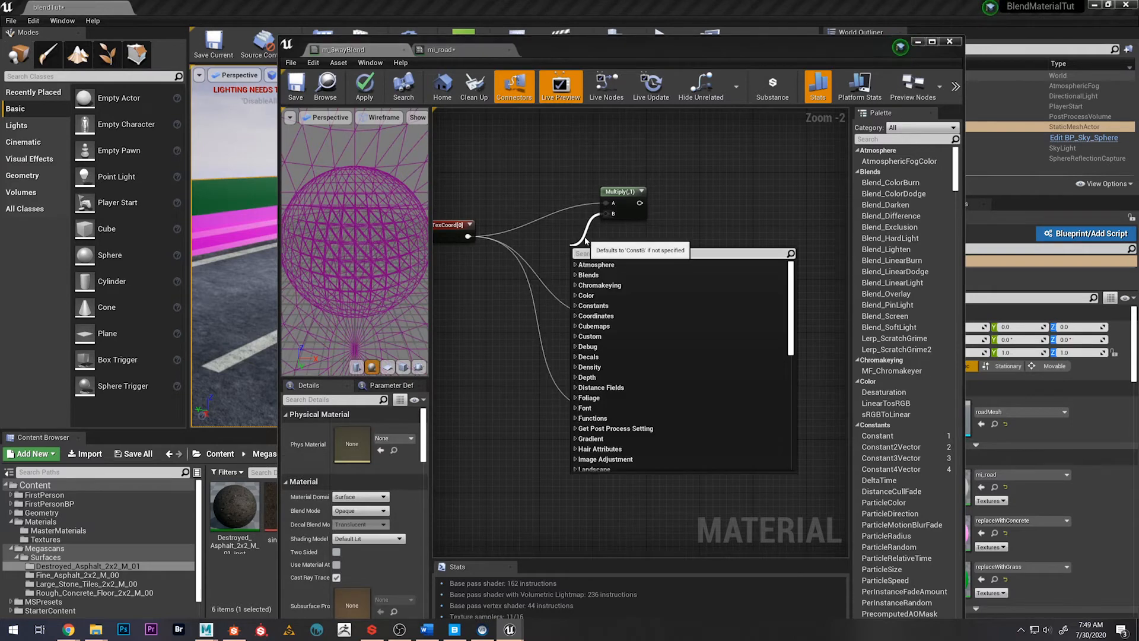
{"action": "type", "text": "const"}
{"action": "key", "text": "Return"}
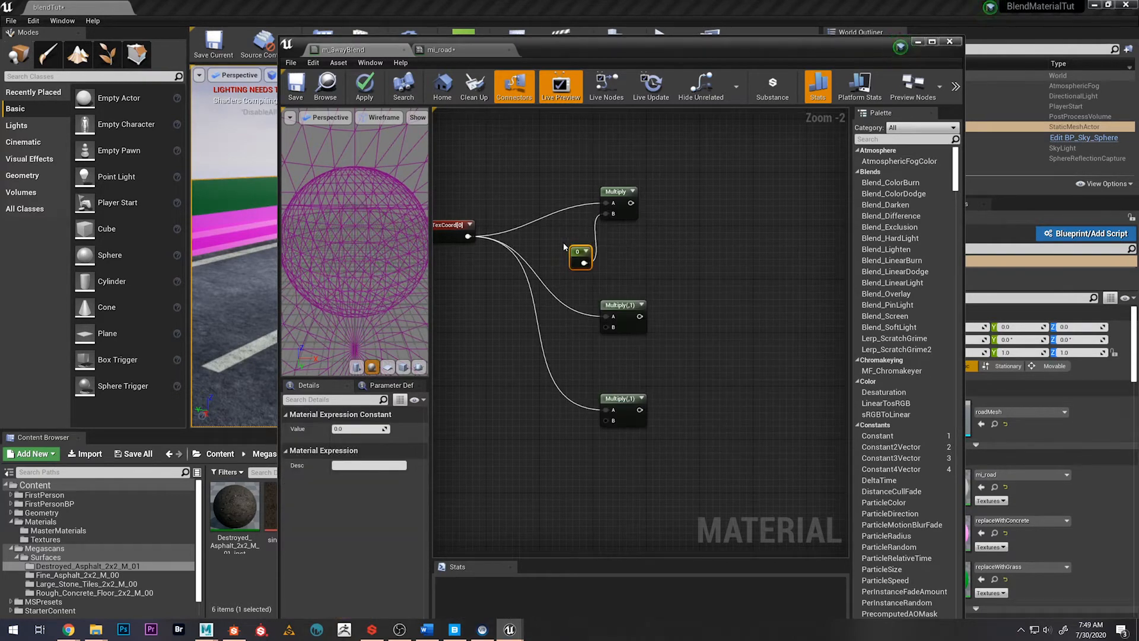
{"action": "right_click", "coordinate": [578, 252]}
{"action": "left_click", "coordinate": [611, 271]}
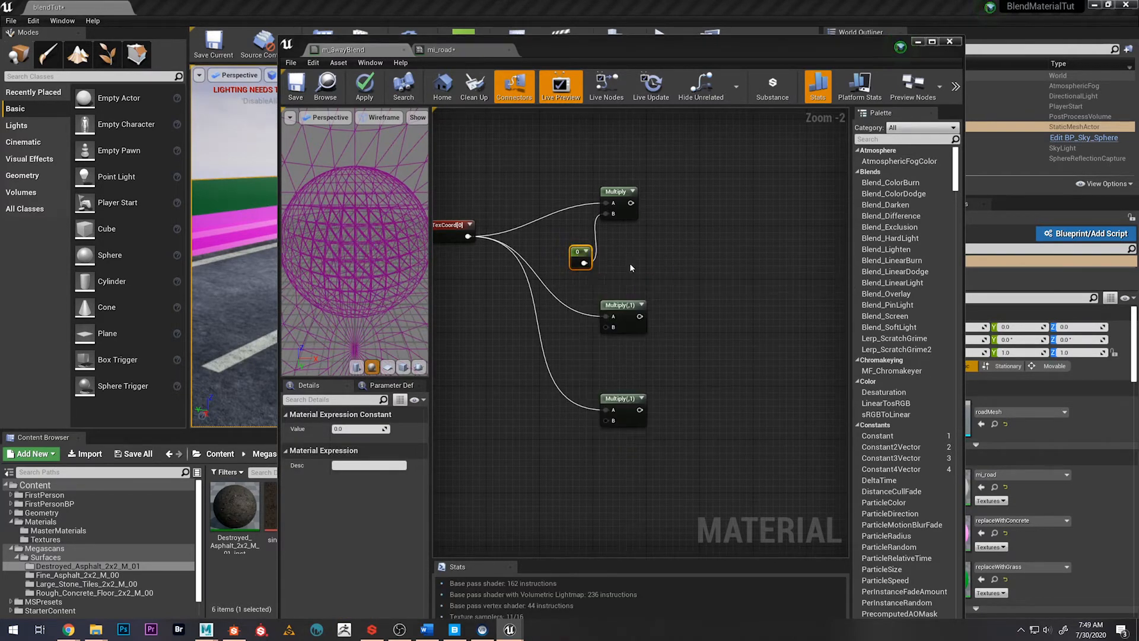
{"action": "right_click", "coordinate": [587, 255]}
{"action": "left_click", "coordinate": [589, 265]}
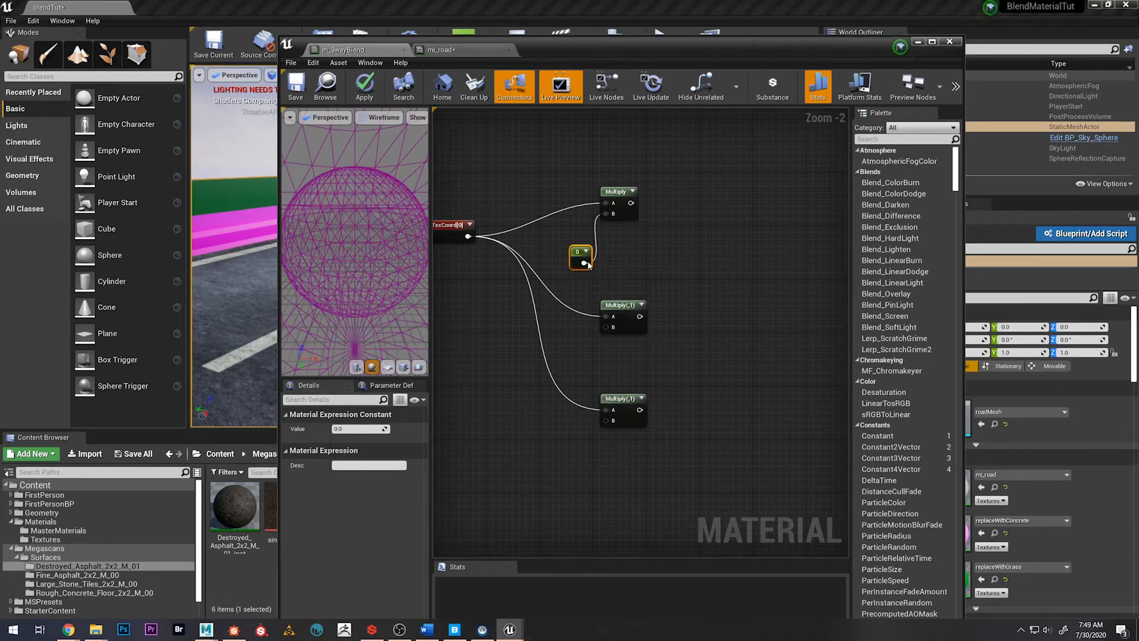
Convert the new constant to a parameter named RoadUVsMulti and shift it clear of the uppermost Multiply node
{"action": "right_click", "coordinate": [589, 261]}
{"action": "left_click", "coordinate": [599, 262]}
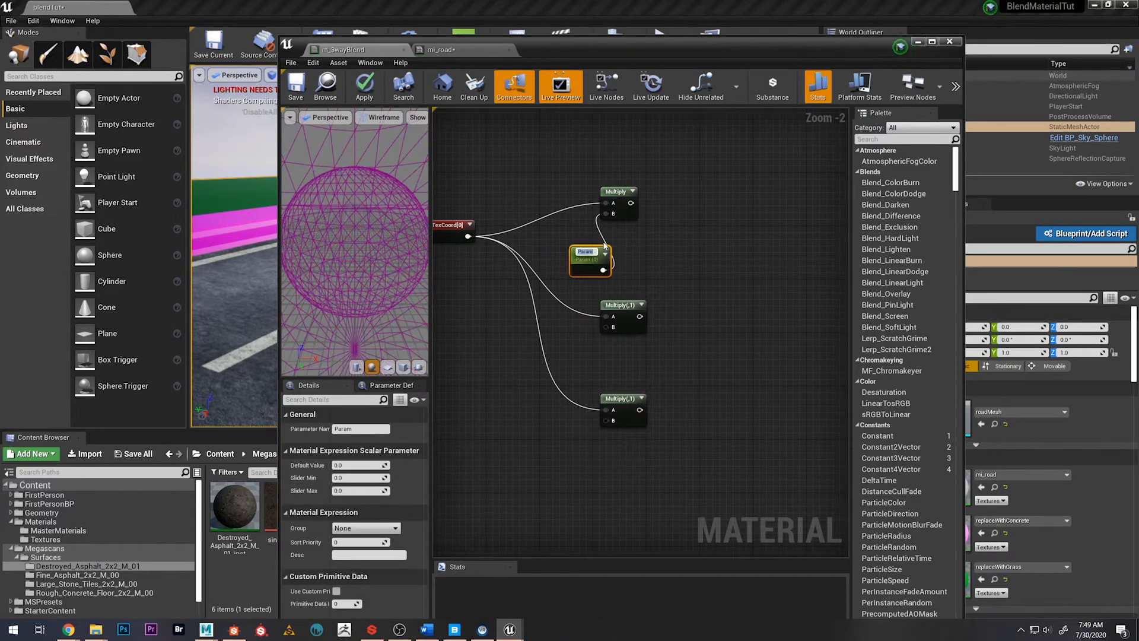
{"action": "type", "text": "RoadN"}
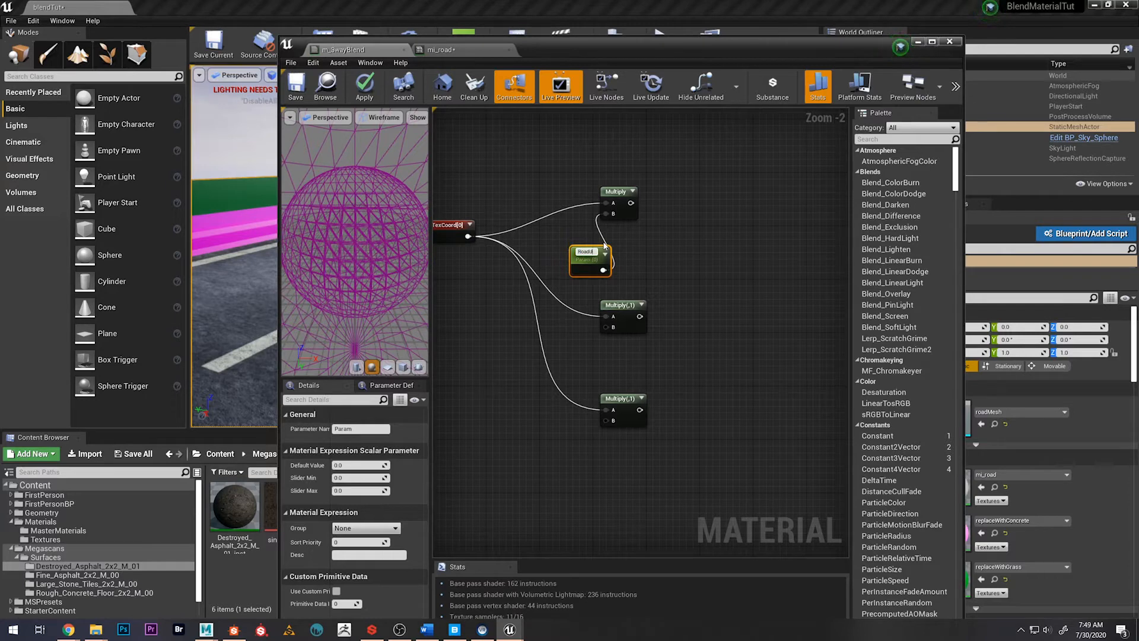
{"action": "type", "text": "VsMulti"}
{"action": "key", "text": "Return"}
{"action": "left_click_drag", "start_coordinate": [594, 252], "coordinate": [552, 251]}
Duplicate RoadUVsMulti, connect the copy to input B of the middle Multiply node, and rename it FineAsphaltUVsMulti
{"action": "key", "text": "ctrl+w"}
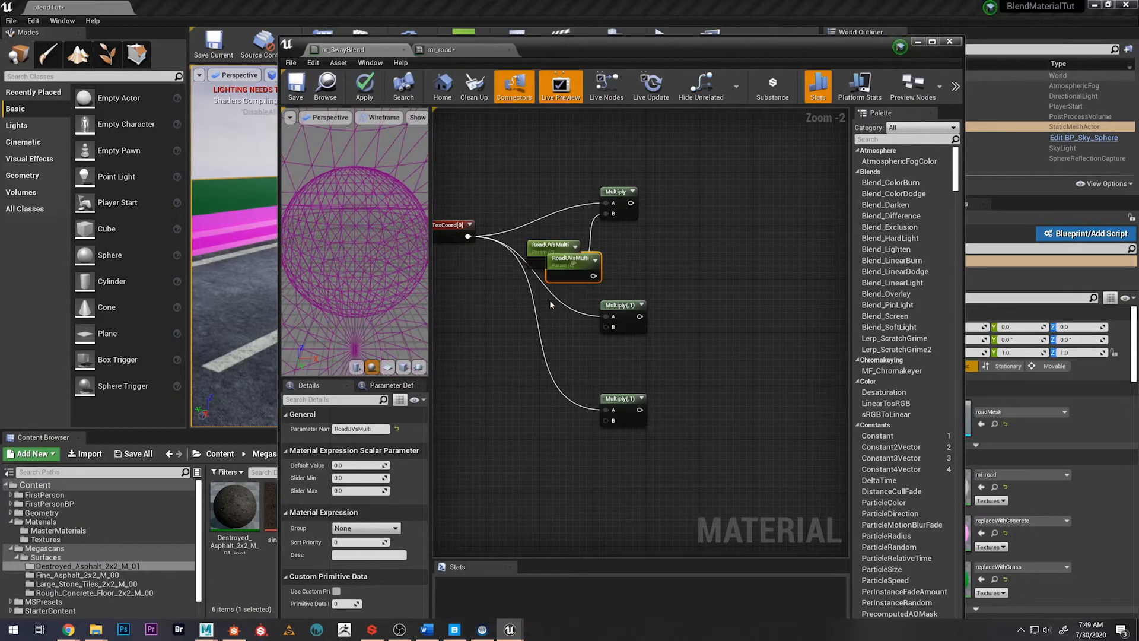
{"action": "left_click_drag", "start_coordinate": [550, 305], "coordinate": [607, 327]}
{"action": "left_click", "coordinate": [374, 428]}
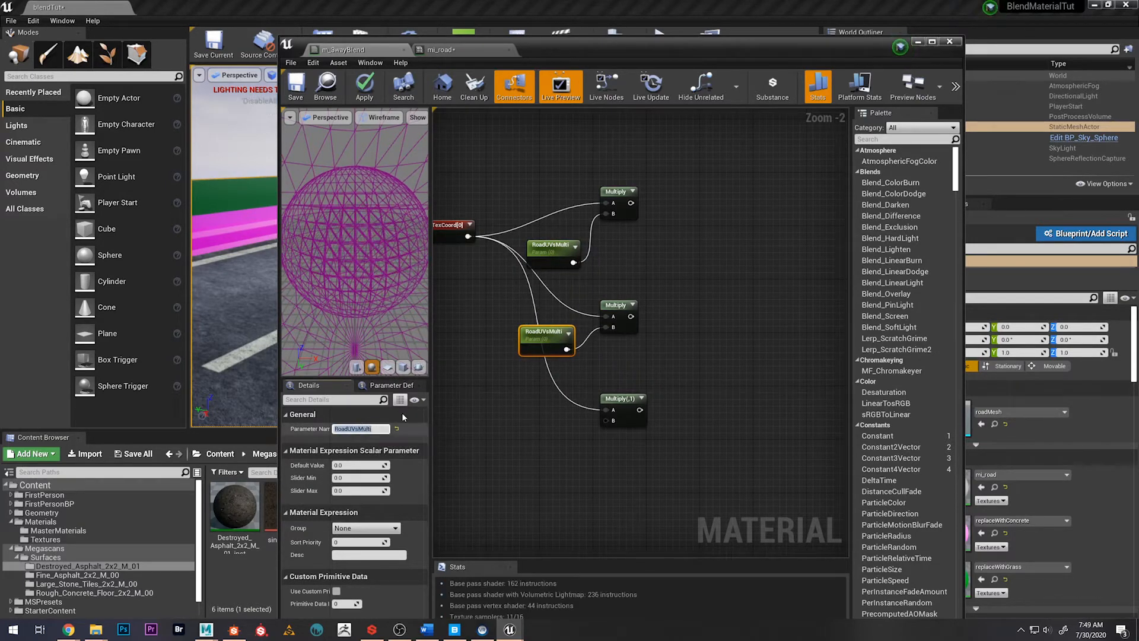
{"action": "scroll", "coordinate": [662, 323], "scroll_direction": "down", "scroll_amount": 7}
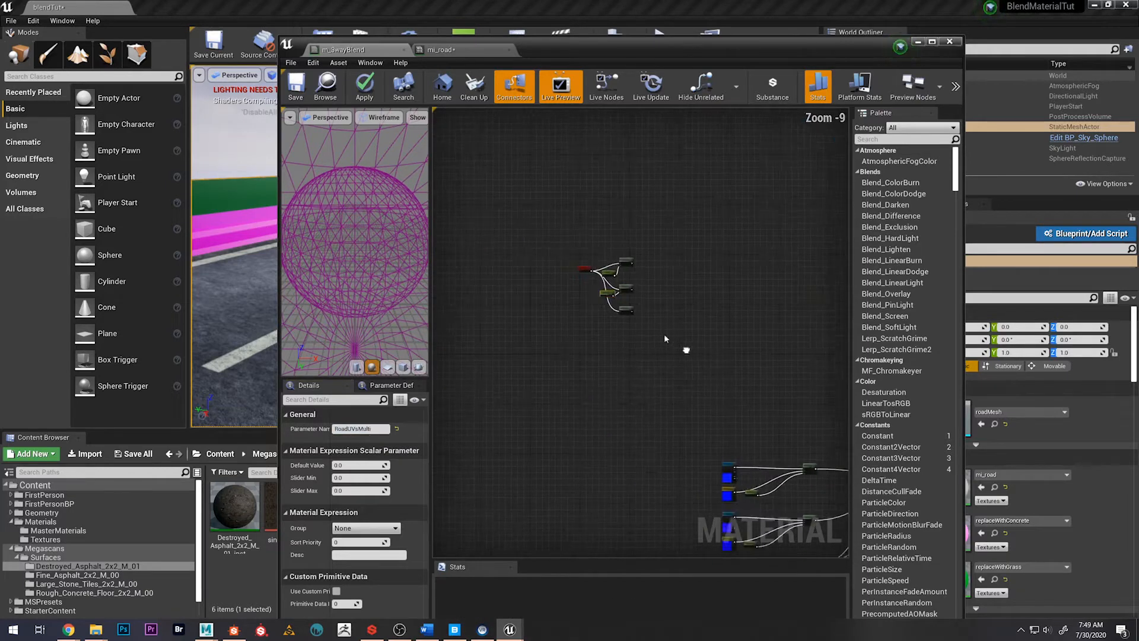
{"action": "scroll", "coordinate": [617, 290], "scroll_direction": "up", "scroll_amount": 10}
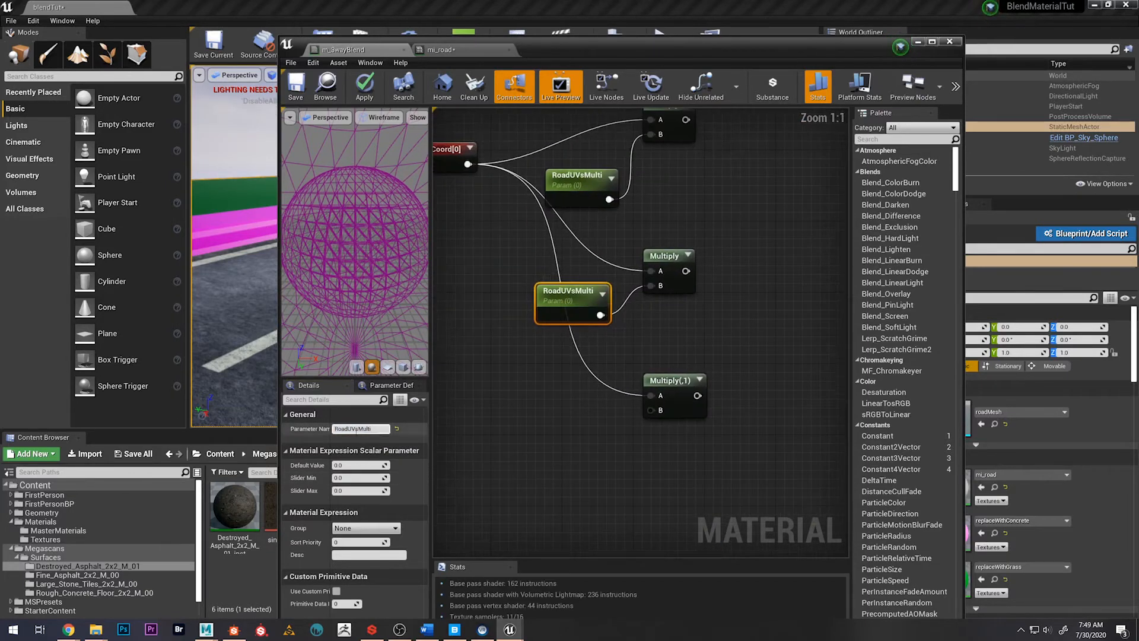
{"action": "left_click_drag", "start_coordinate": [347, 429], "coordinate": [322, 433]}
{"action": "type", "text": "Fin"}
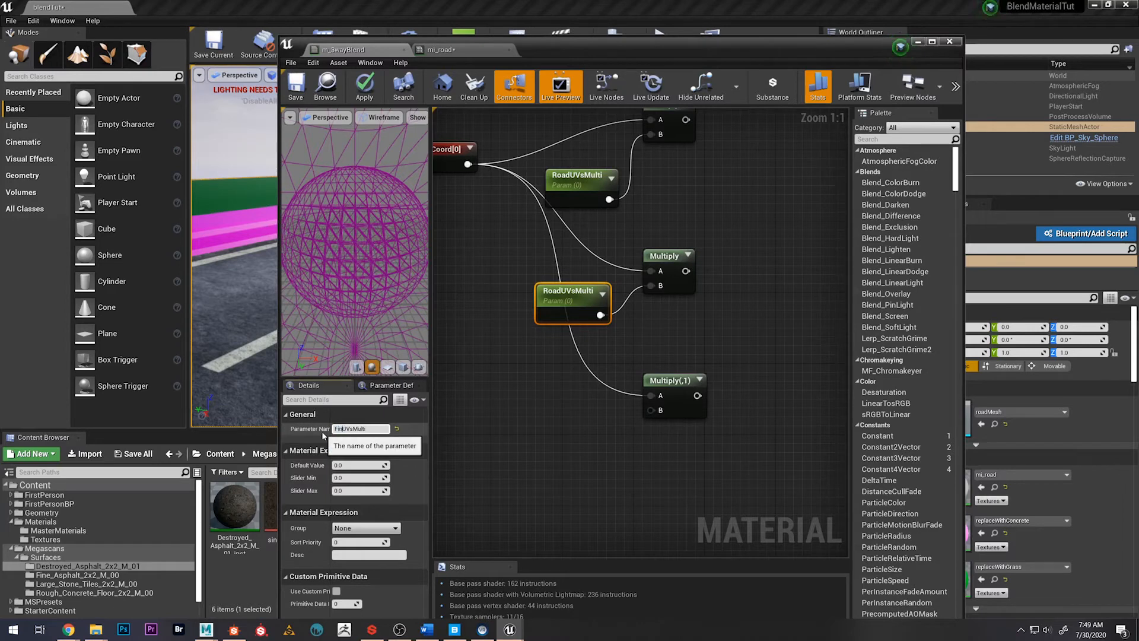
{"action": "type", "text": "eAsphalt"}
{"action": "key", "text": "Return"}
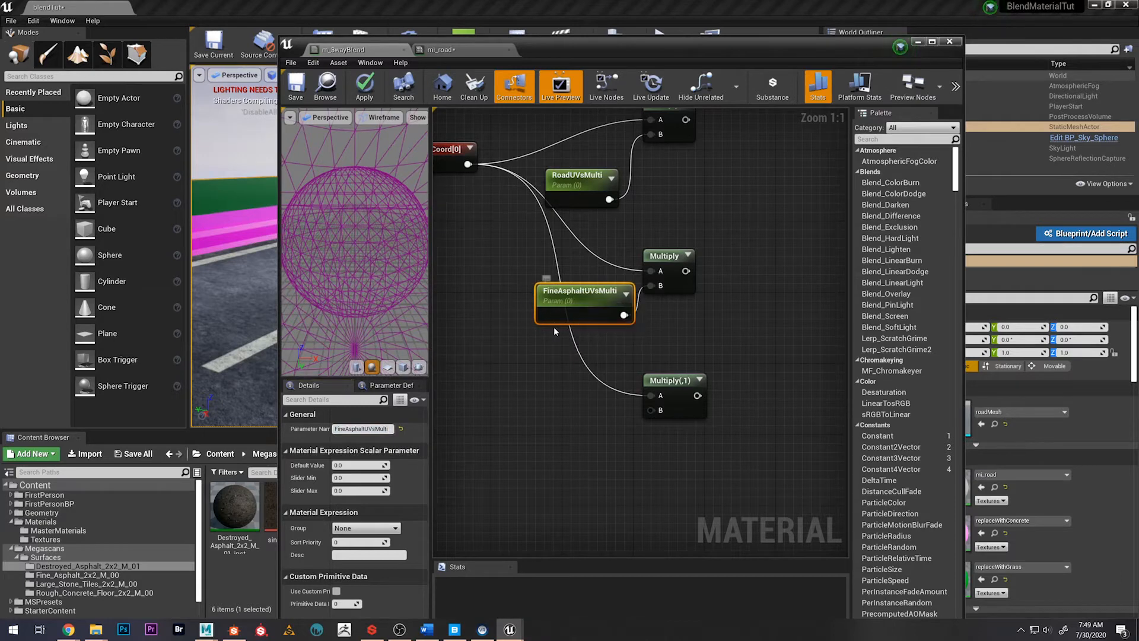
Duplicate FineAsphaltUVsMulti, connect the copy to input B of the lowest Multiply node, and rename it DestroyedUVsMulti
{"action": "key", "text": "ctrl+w"}
{"action": "left_click_drag", "start_coordinate": [586, 353], "coordinate": [651, 410]}
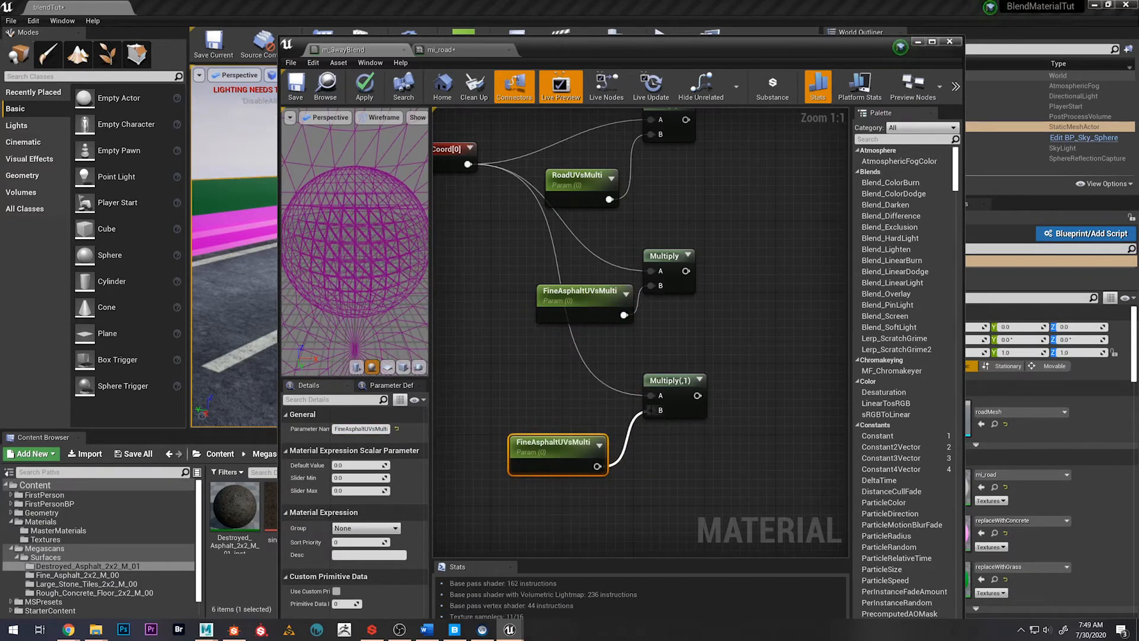
{"action": "left_click", "coordinate": [361, 428]}
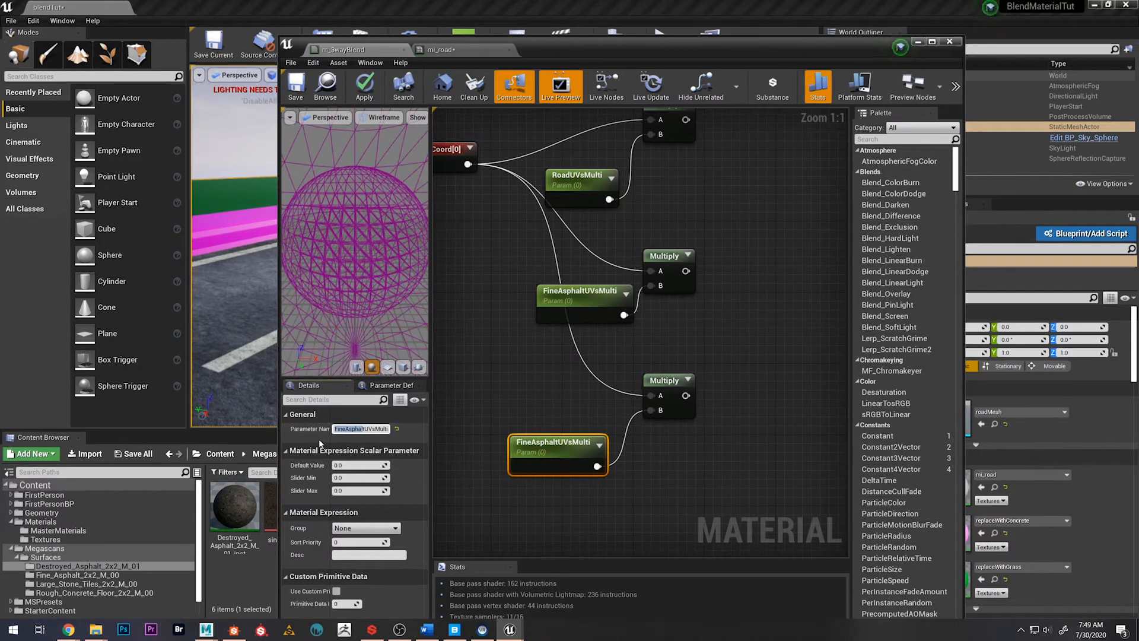
{"action": "type", "text": "Destroyed"}
{"action": "key", "text": "Return"}
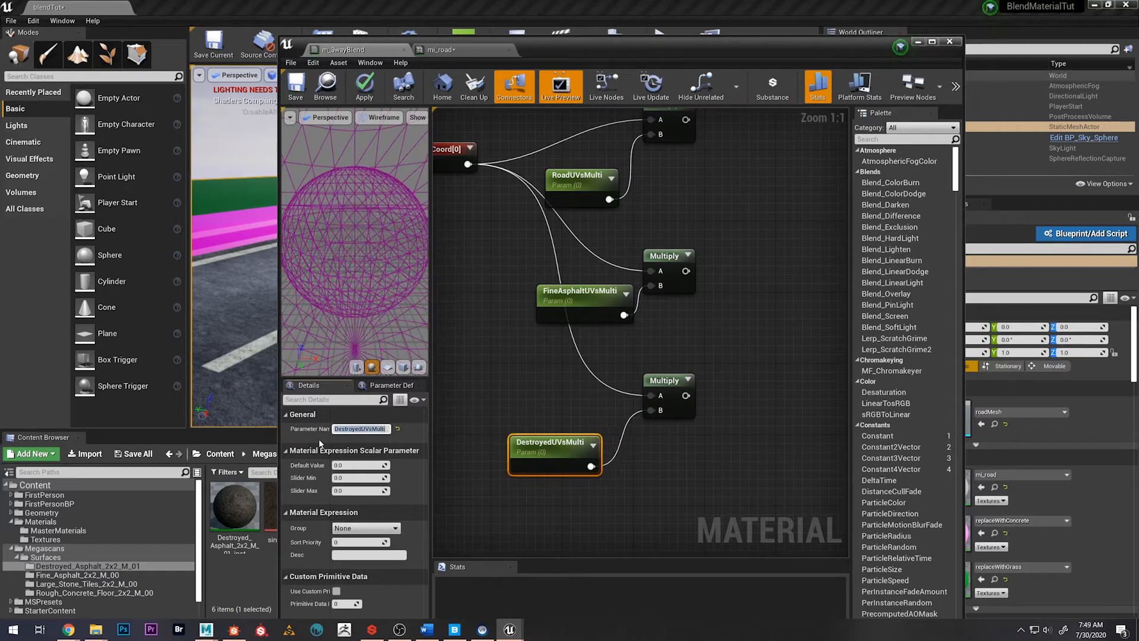
Line up the FineAsphaltUVsMulti and RoadUVsMulti nodes in a column above DestroyedUVsMulti
{"action": "left_click", "coordinate": [550, 296]}
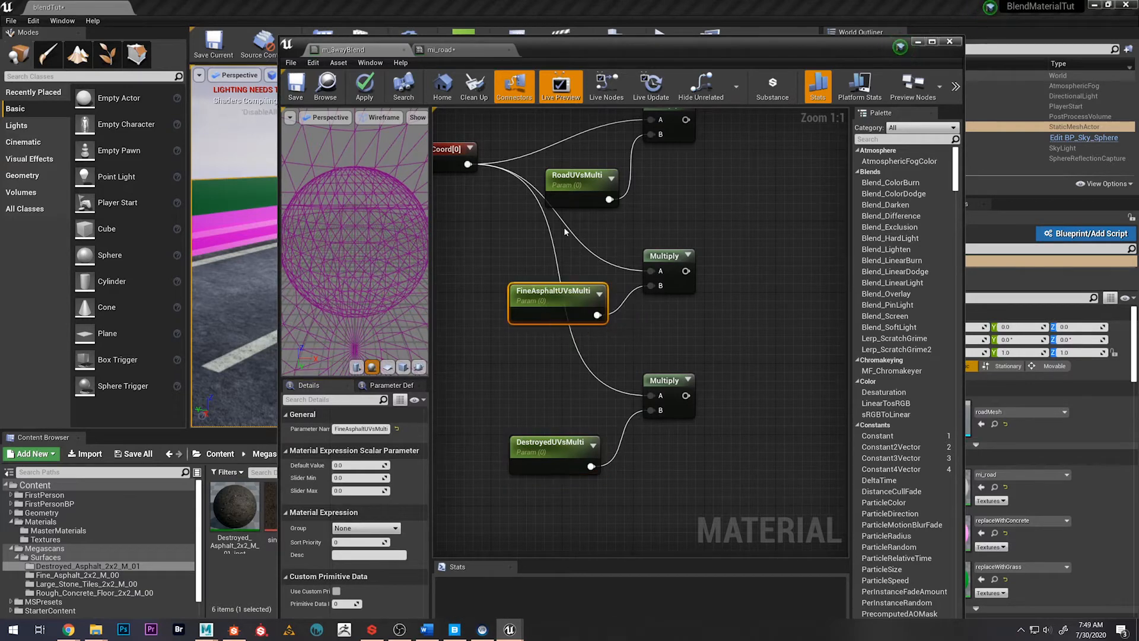
{"action": "left_click_drag", "start_coordinate": [567, 191], "coordinate": [532, 190]}
{"action": "scroll", "coordinate": [695, 226], "scroll_direction": "down", "scroll_amount": 4}
{"action": "scroll", "coordinate": [607, 269], "scroll_direction": "up", "scroll_amount": 1}
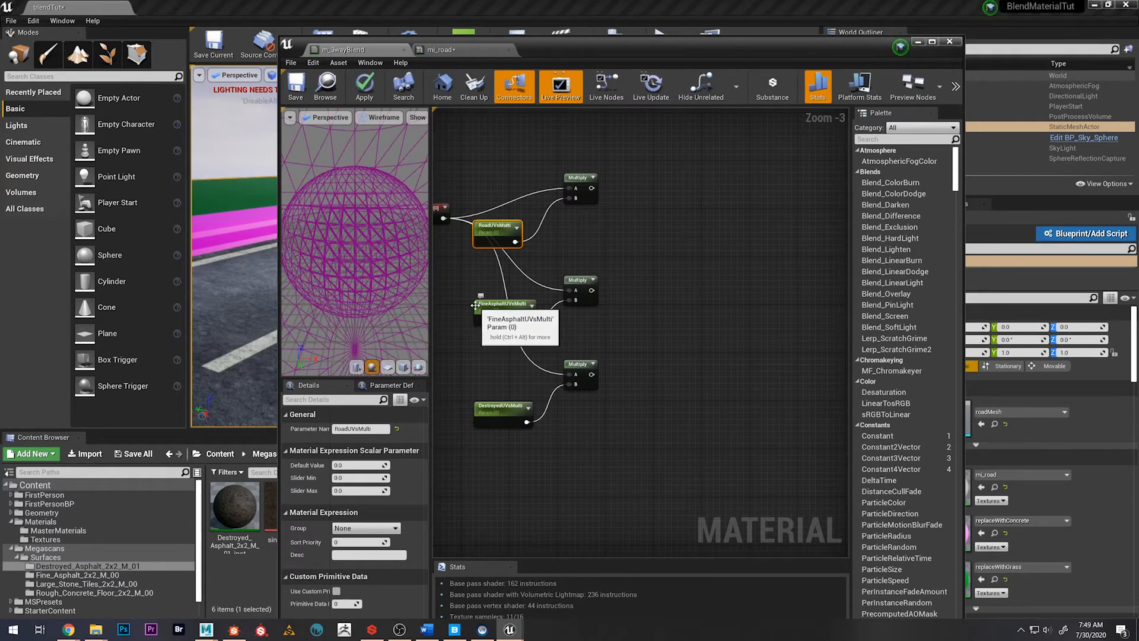
Select the whole TexCoord and Multiply node group and move it closer to the material's texture groups
{"action": "scroll", "coordinate": [745, 289], "scroll_direction": "down", "scroll_amount": 1}
{"action": "right_click_drag", "start_coordinate": [747, 290], "coordinate": [516, 297]}
{"action": "scroll", "coordinate": [681, 332], "scroll_direction": "down", "scroll_amount": 1}
{"action": "scroll", "coordinate": [682, 333], "scroll_direction": "down", "scroll_amount": 1}
{"action": "scroll", "coordinate": [773, 303], "scroll_direction": "down", "scroll_amount": 2}
{"action": "right_click_drag", "start_coordinate": [772, 308], "coordinate": [563, 241]}
{"action": "scroll", "coordinate": [650, 276], "scroll_direction": "down", "scroll_amount": 3}
{"action": "left_click", "coordinate": [502, 213]}
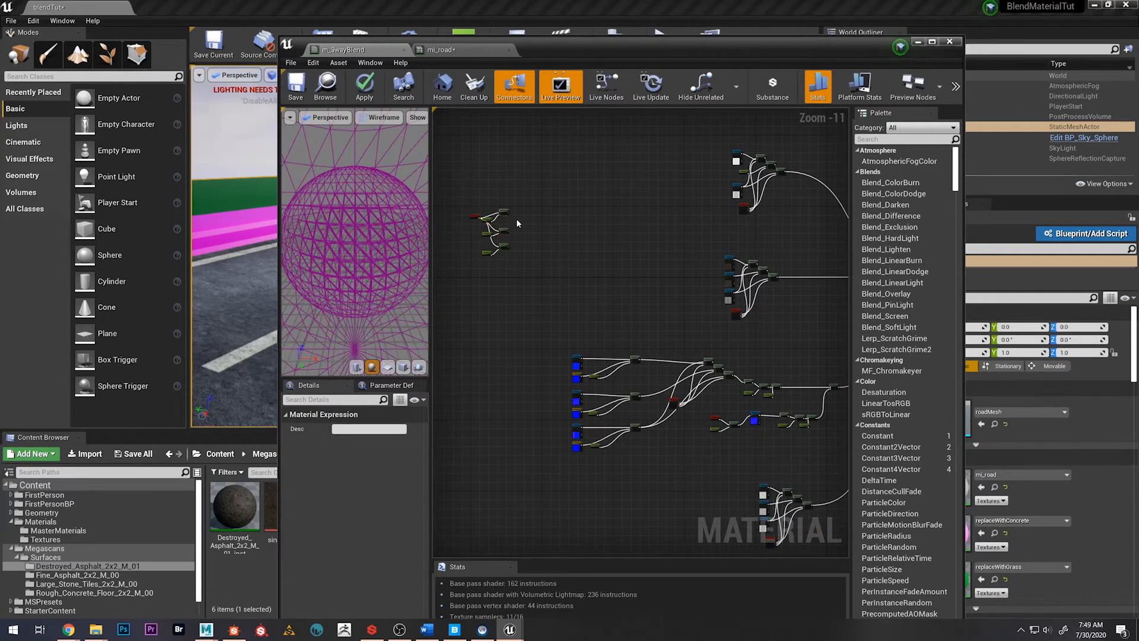
{"action": "left_click_drag", "start_coordinate": [549, 229], "coordinate": [564, 251]}
{"action": "right_click_drag", "start_coordinate": [563, 250], "coordinate": [590, 273]}
{"action": "scroll", "coordinate": [669, 246], "scroll_direction": "down", "scroll_amount": 1}
{"action": "left_click", "coordinate": [511, 238]}
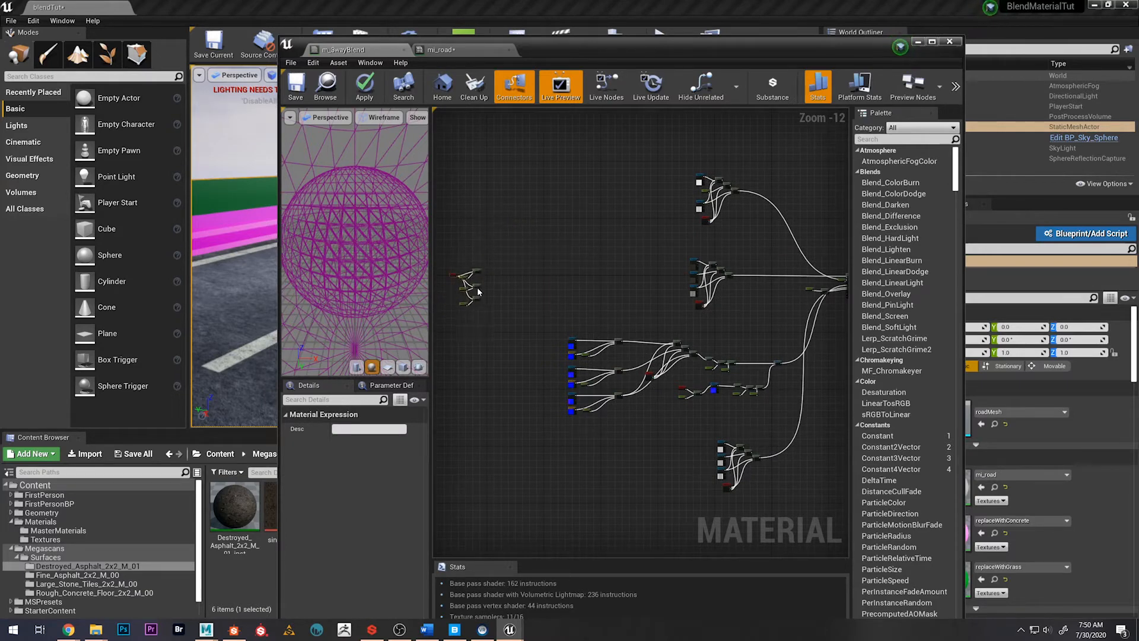
{"action": "mouse_move", "coordinate": [492, 302]}
{"action": "right_mouse_down"}
{"action": "mouse_move", "coordinate": [542, 272]}
{"action": "mouse_move", "coordinate": [569, 285]}
{"action": "mouse_move", "coordinate": [490, 288]}
{"action": "right_mouse_up"}
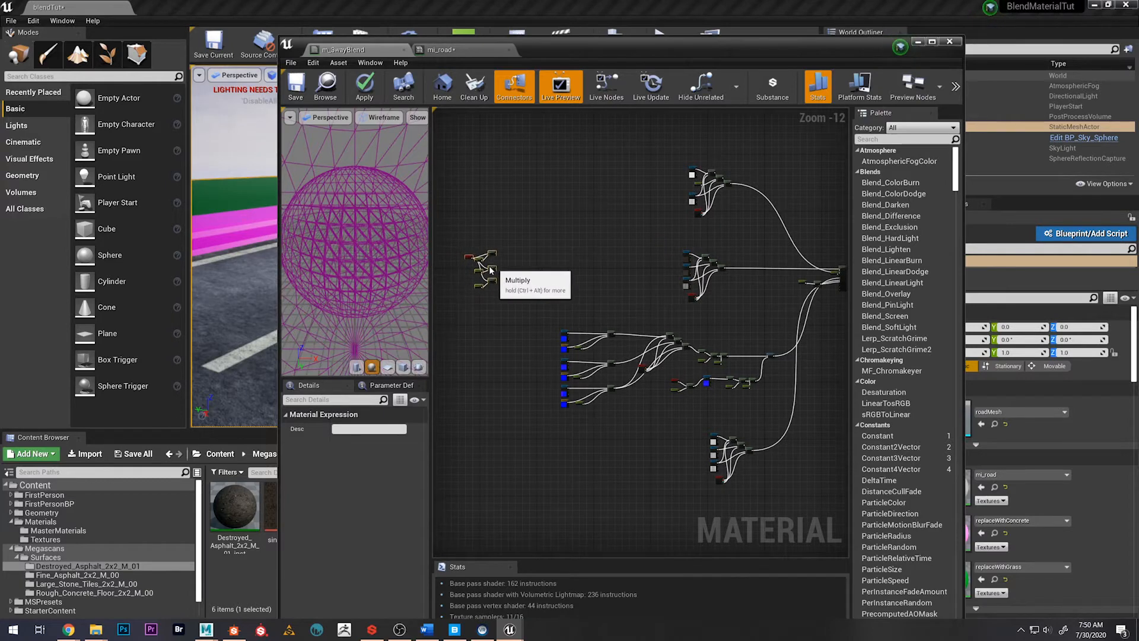
Connect the RoadUVsMulti Multiply output to the UVs of the lowest texture sample in the group directly above the normal maps
{"action": "right_click", "coordinate": [526, 271]}
{"action": "scroll", "coordinate": [518, 257], "scroll_direction": "up", "scroll_amount": 3}
{"action": "left_click", "coordinate": [516, 257]}
{"action": "scroll", "coordinate": [512, 256], "scroll_direction": "up", "scroll_amount": 3}
{"action": "right_click_drag", "start_coordinate": [510, 256], "coordinate": [640, 266]}
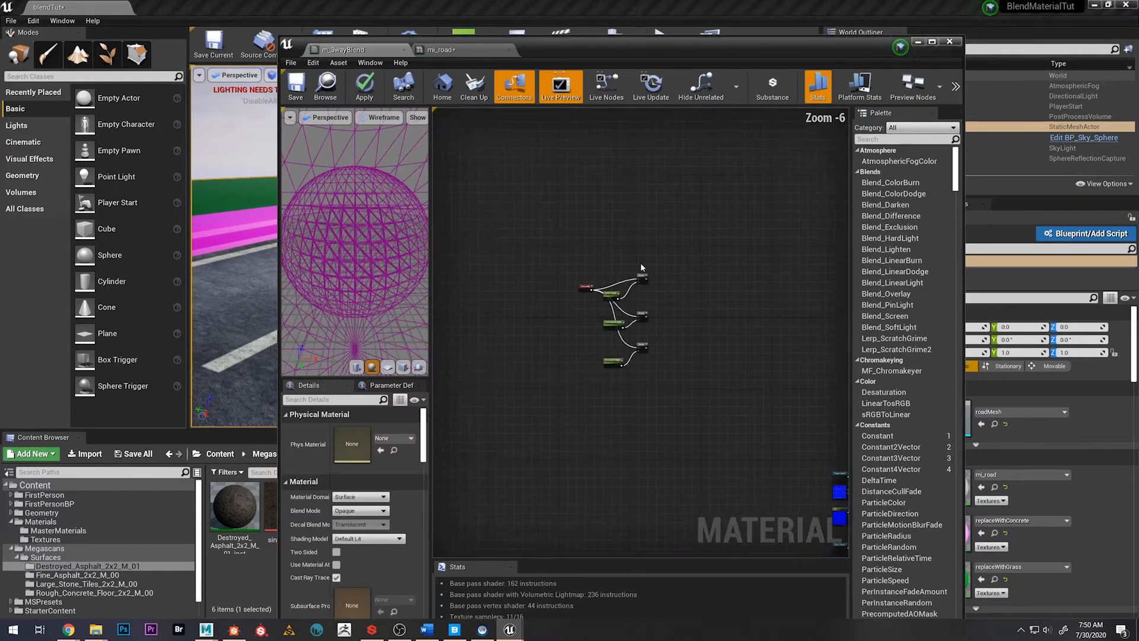
{"action": "scroll", "coordinate": [641, 267], "scroll_direction": "up", "scroll_amount": 3}
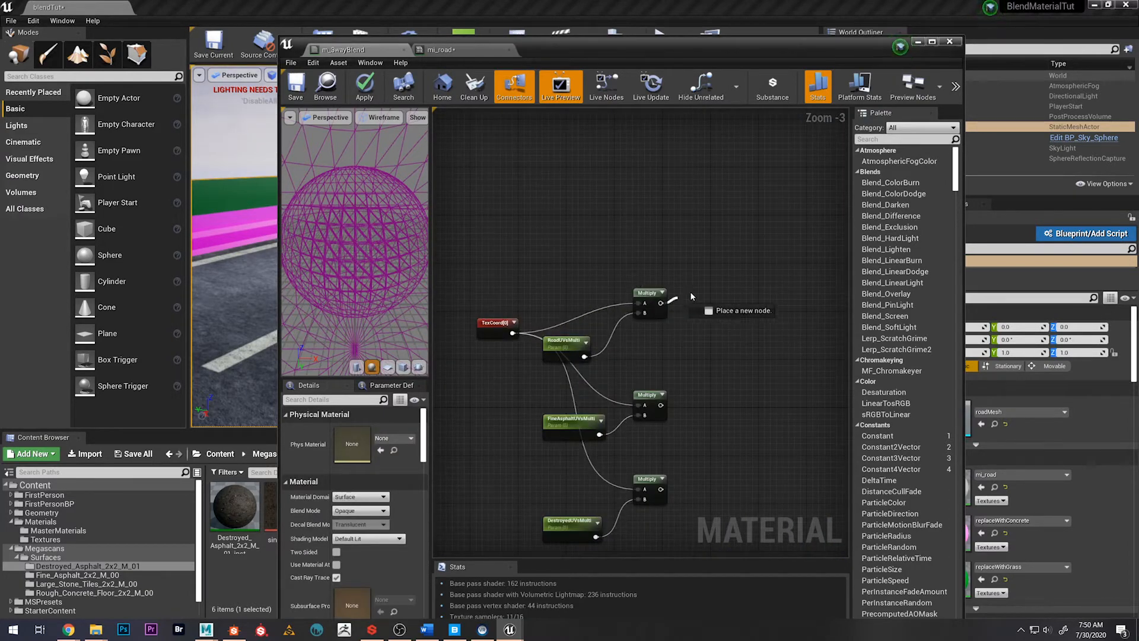
{"action": "left_click_drag", "start_coordinate": [691, 297], "coordinate": [790, 485]}
{"action": "scroll", "coordinate": [560, 362], "scroll_direction": "down", "scroll_amount": 4}
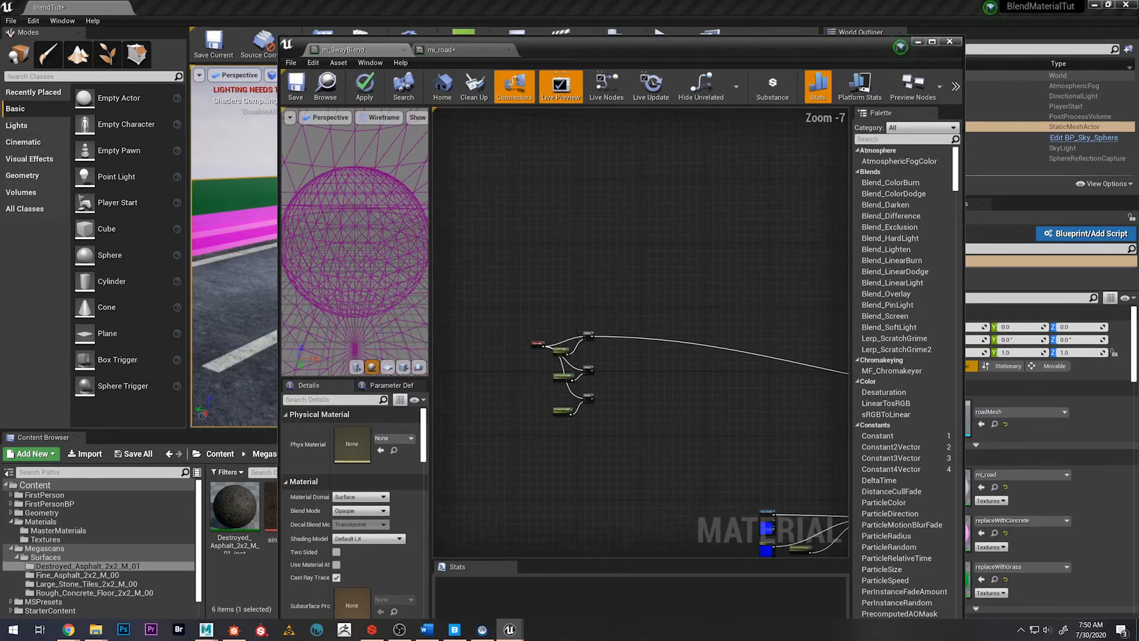
Reorder the Multiply and parameter pairs with FineAsphaltUVsMulti first, DestroyedUVsMulti second and RoadUVsMulti last, spaced closely beside TexCoord
{"action": "scroll", "coordinate": [560, 362], "scroll_direction": "up", "scroll_amount": 4}
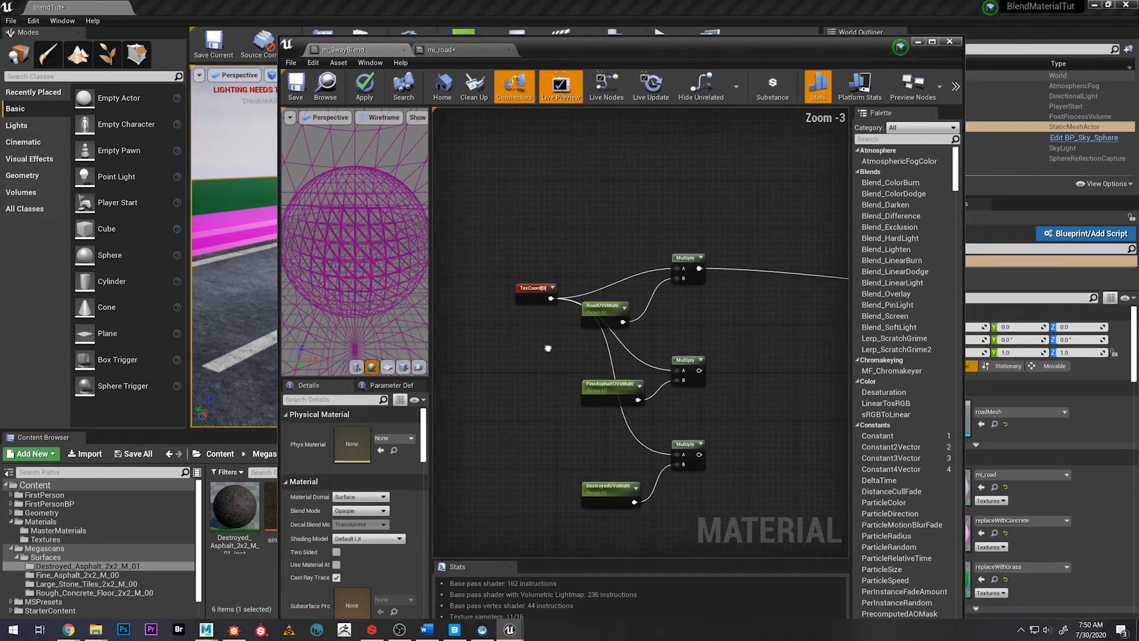
{"action": "left_click_drag", "start_coordinate": [671, 322], "coordinate": [671, 321]}
{"action": "left_click_drag", "start_coordinate": [662, 253], "coordinate": [668, 500]}
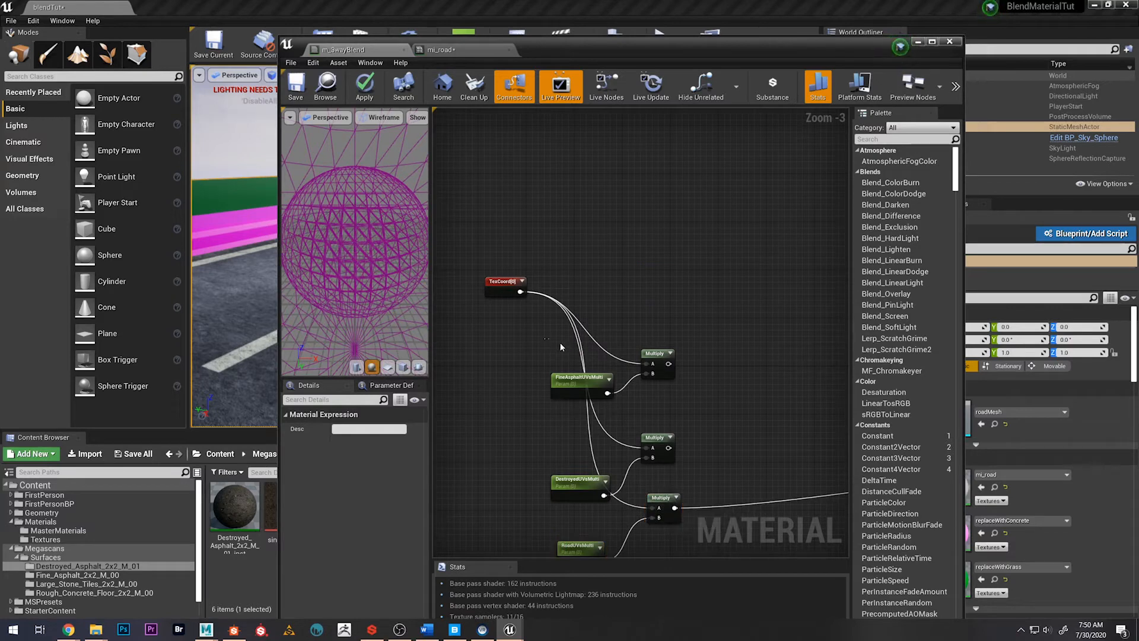
{"action": "left_click_drag", "start_coordinate": [653, 350], "coordinate": [671, 307]}
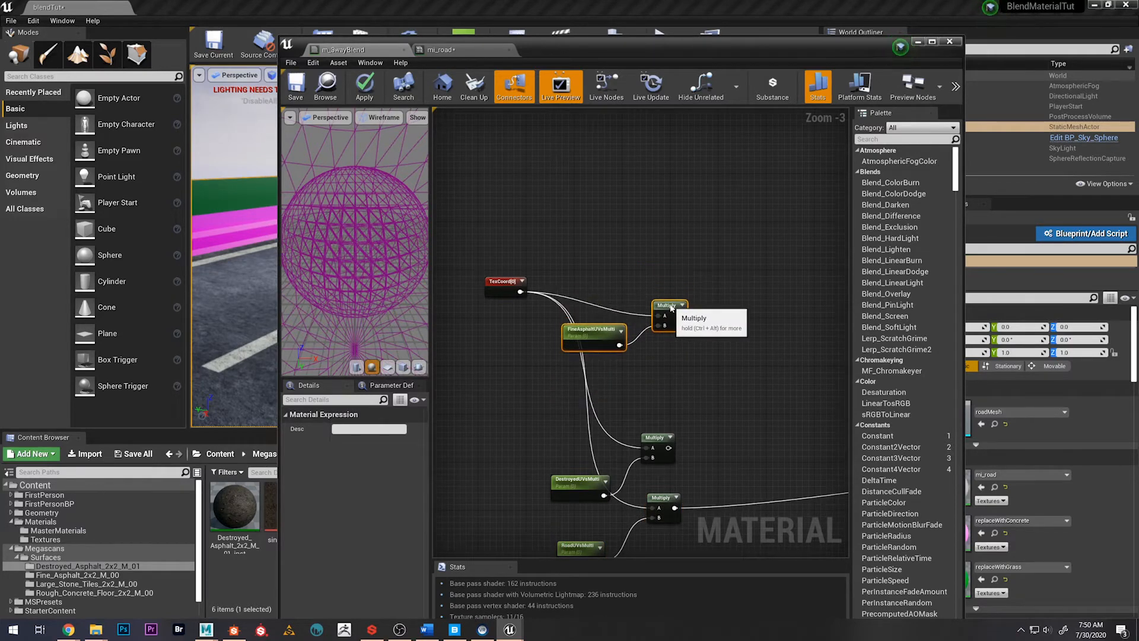
{"action": "left_click", "coordinate": [658, 437]}
{"action": "left_click_drag", "start_coordinate": [588, 439], "coordinate": [678, 380]}
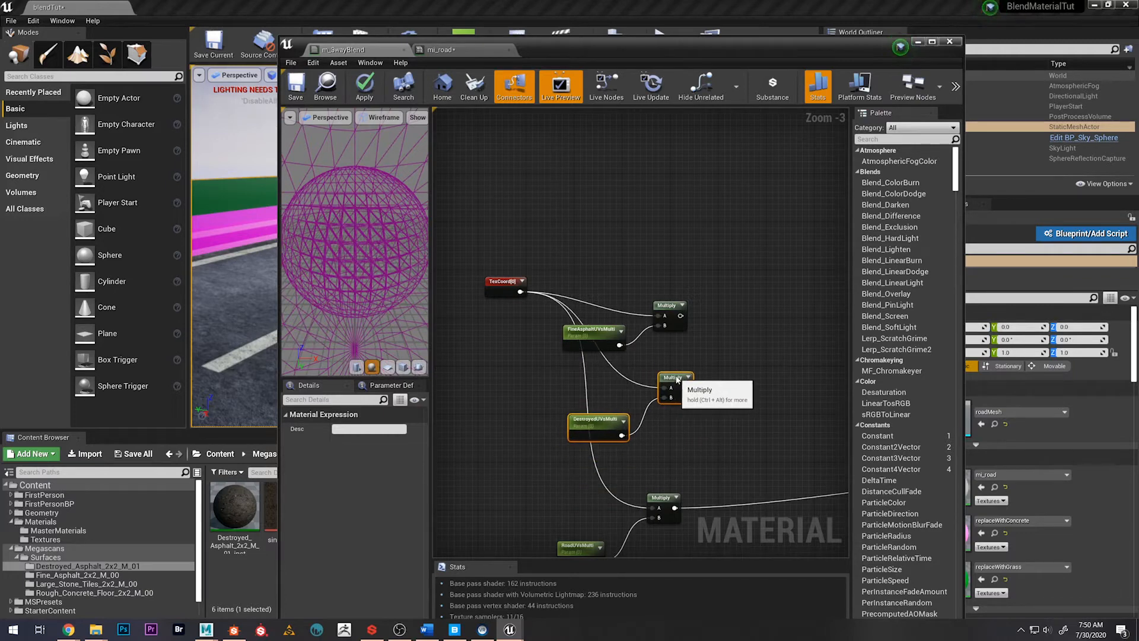
{"action": "left_click_drag", "start_coordinate": [558, 479], "coordinate": [675, 556]}
{"action": "left_click_drag", "start_coordinate": [657, 331], "coordinate": [673, 301]}
{"action": "scroll", "coordinate": [652, 410], "scroll_direction": "down", "scroll_amount": 3}
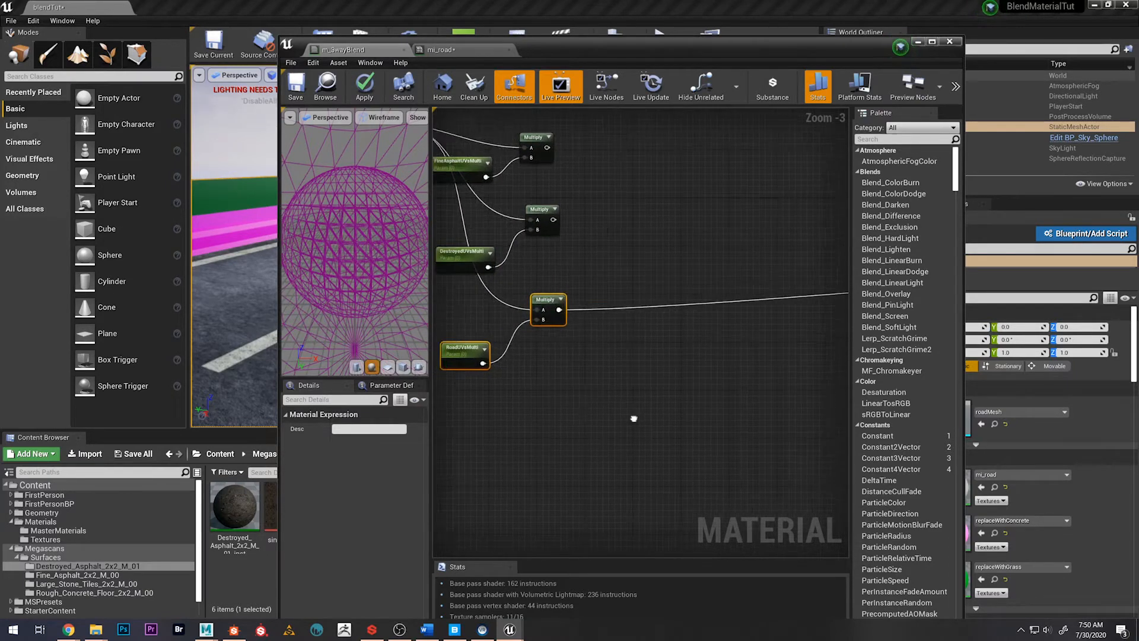
Connect the RoadUVsMulti Multiply output to the UVs input of the road normal map, the lowest Texture Sample in the normal group
{"action": "left_click", "coordinate": [674, 442]}
{"action": "right_click_drag", "start_coordinate": [674, 442], "coordinate": [614, 284]}
{"action": "scroll", "coordinate": [517, 225], "scroll_direction": "up", "scroll_amount": 3}
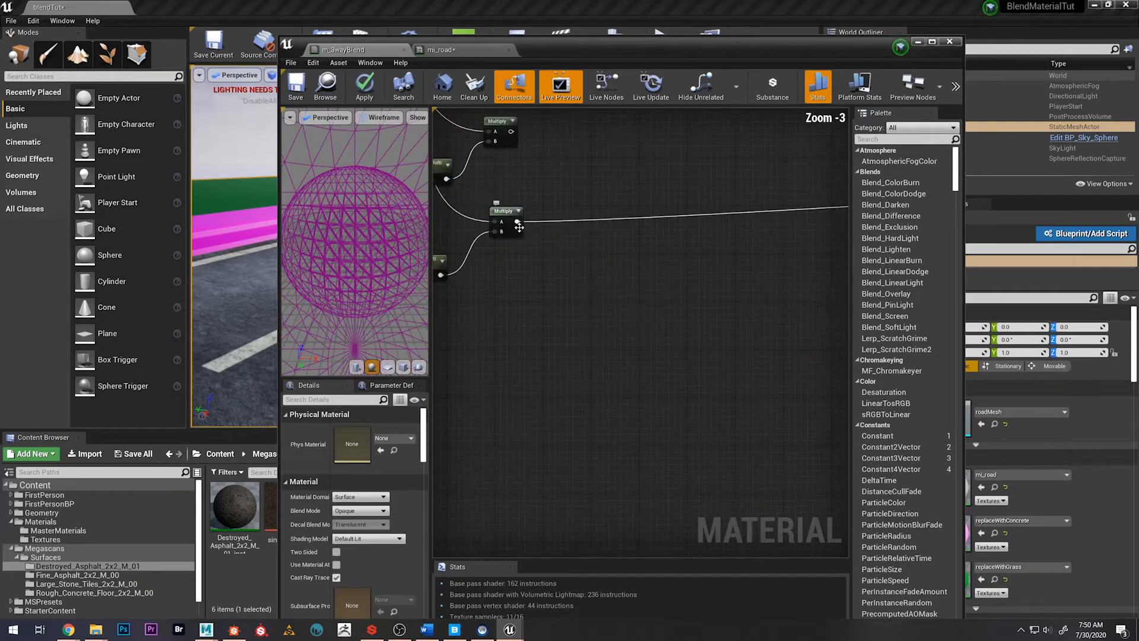
{"action": "left_click_drag", "start_coordinate": [786, 544], "coordinate": [458, 316]}
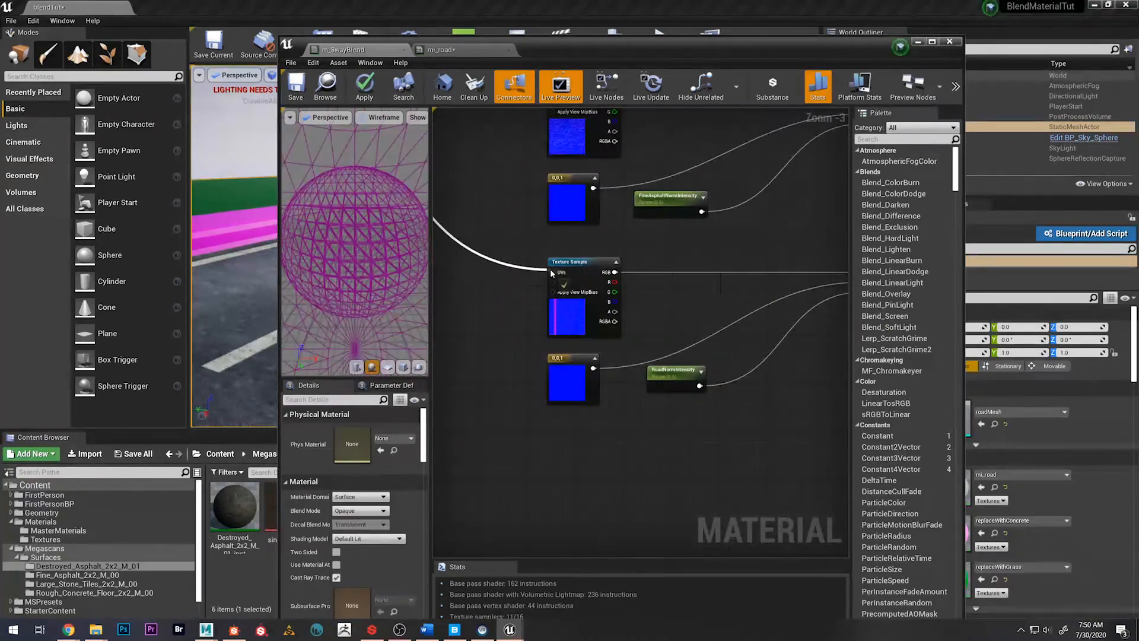
{"action": "left_click_drag", "start_coordinate": [556, 277], "coordinate": [556, 276]}
{"action": "scroll", "coordinate": [610, 350], "scroll_direction": "down", "scroll_amount": 5}
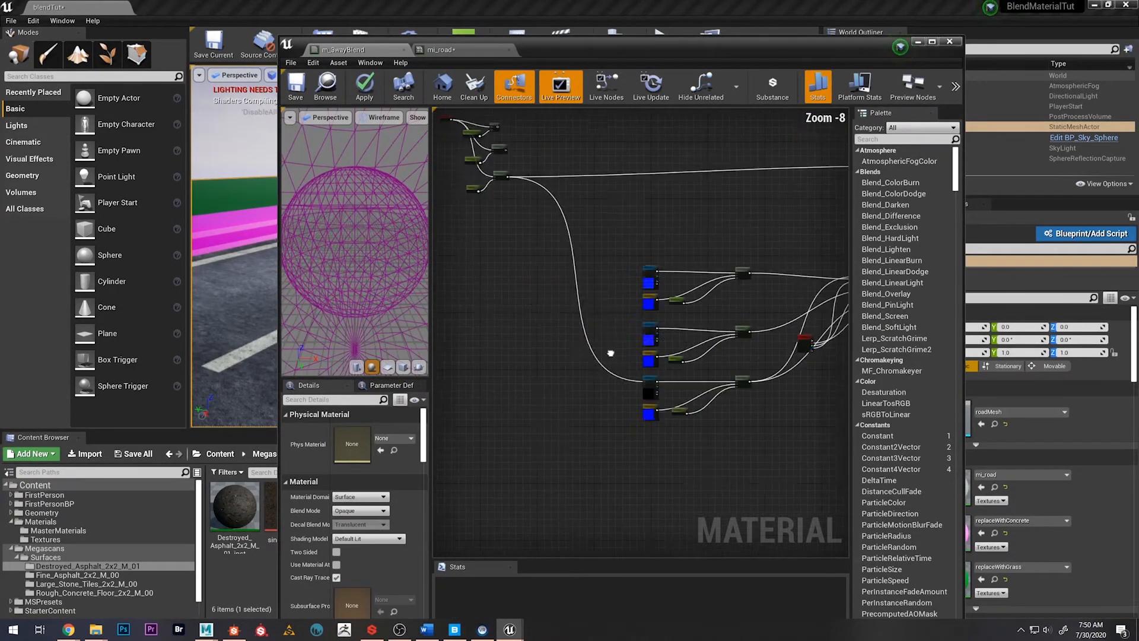
{"action": "scroll", "coordinate": [557, 243], "scroll_direction": "up", "scroll_amount": 3}
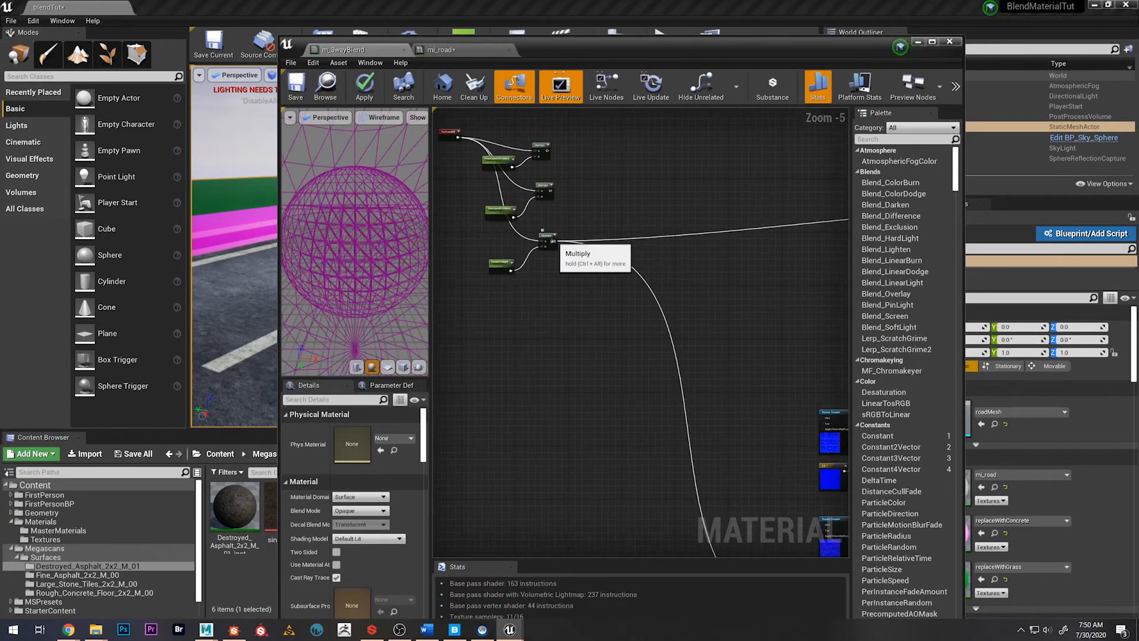
Connect the RoadUVsMulti Multiply output to the UVs of the lowest Texture Sample in the group below the normal maps
{"action": "left_click_drag", "start_coordinate": [553, 241], "coordinate": [801, 367]}
{"action": "scroll", "coordinate": [592, 316], "scroll_direction": "down", "scroll_amount": 1}
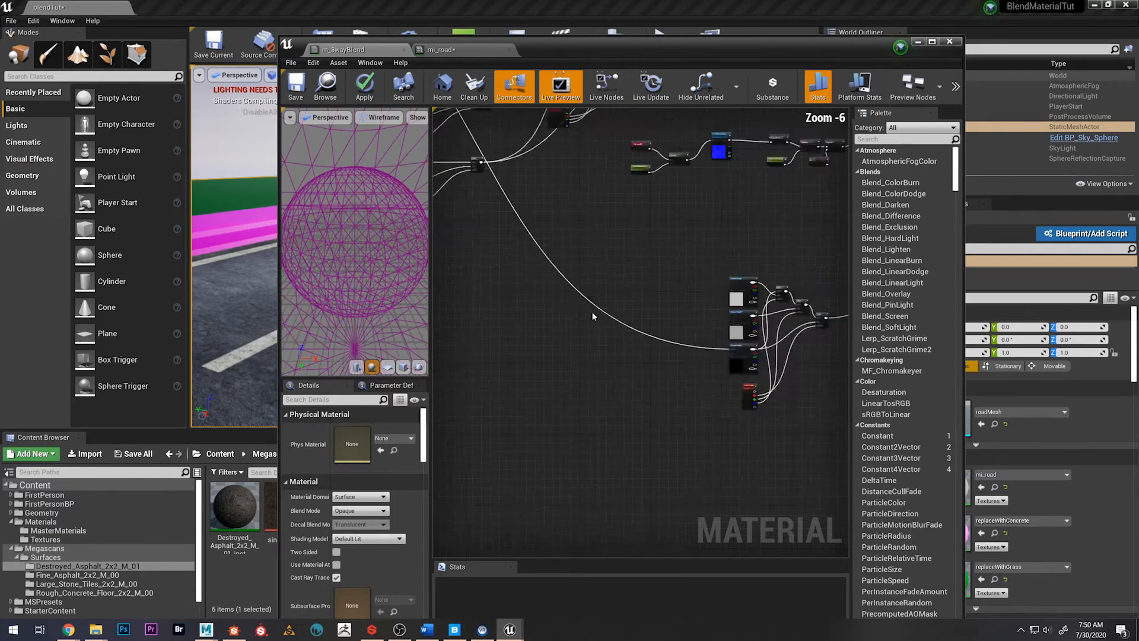
{"action": "scroll", "coordinate": [593, 316], "scroll_direction": "down", "scroll_amount": 2}
{"action": "scroll", "coordinate": [613, 236], "scroll_direction": "down", "scroll_amount": 2}
{"action": "right_click_drag", "start_coordinate": [613, 236], "coordinate": [695, 401]}
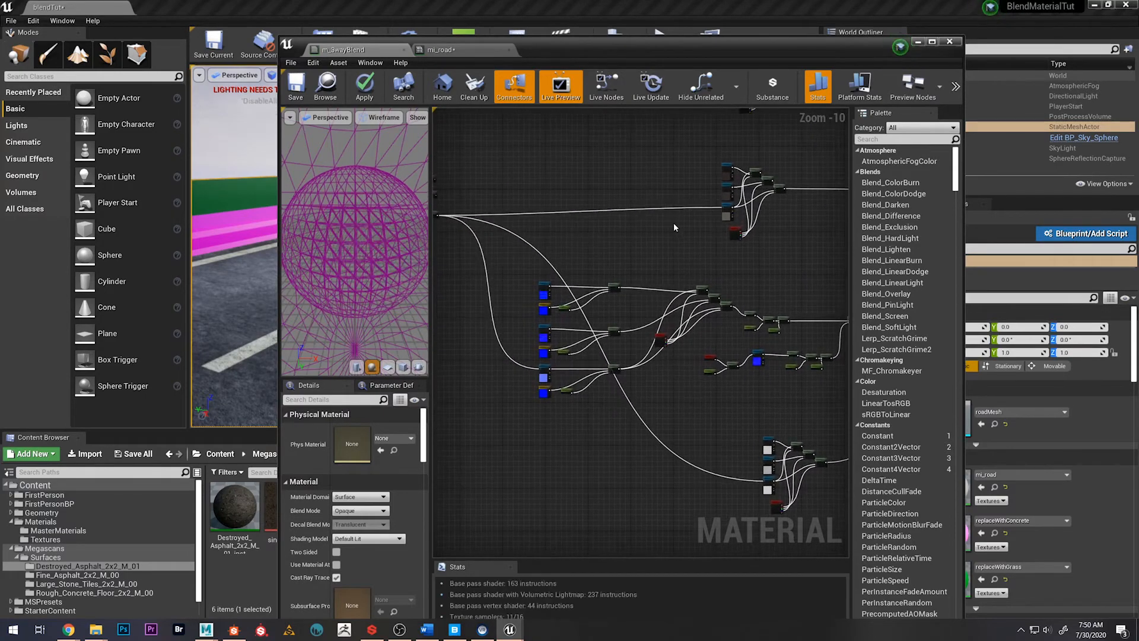
Maximize the material editor and connect the RoadUVsMulti Multiply output to the UVs of the lower Texture Sample in the graph's uppermost texture group
{"action": "right_click_drag", "start_coordinate": [673, 228], "coordinate": [795, 379]}
{"action": "scroll", "coordinate": [596, 380], "scroll_direction": "up", "scroll_amount": 4}
{"action": "scroll", "coordinate": [552, 363], "scroll_direction": "up", "scroll_amount": 7}
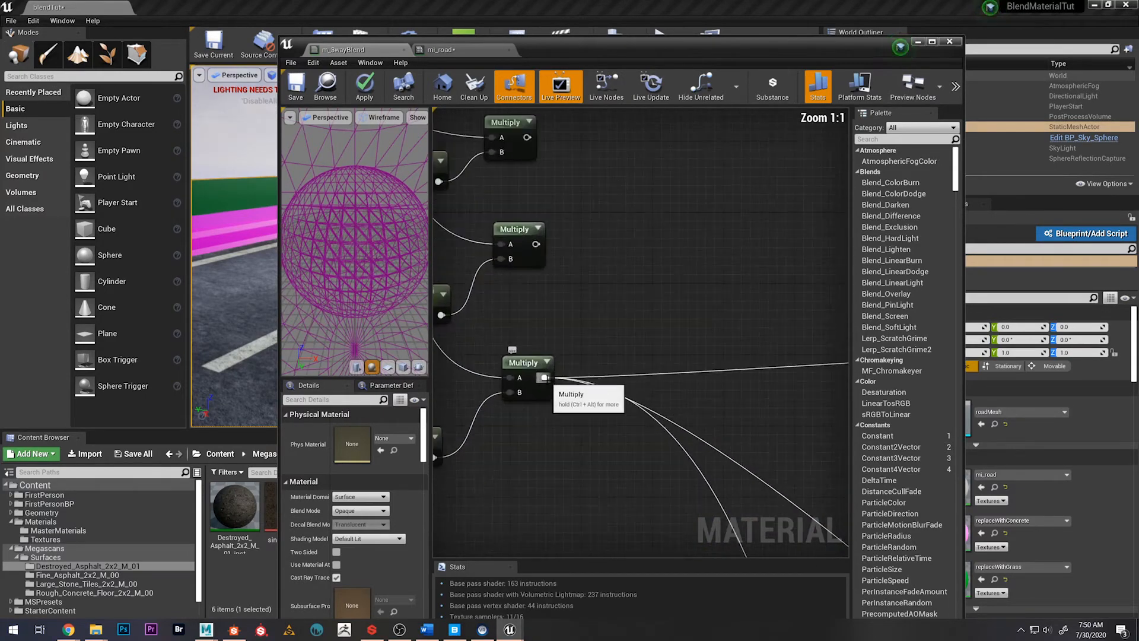
{"action": "left_click_drag", "start_coordinate": [542, 374], "coordinate": [721, 273]}
{"action": "left_click_drag", "start_coordinate": [619, 52], "coordinate": [567, 1]}
{"action": "scroll", "coordinate": [489, 255], "scroll_direction": "down", "scroll_amount": 9}
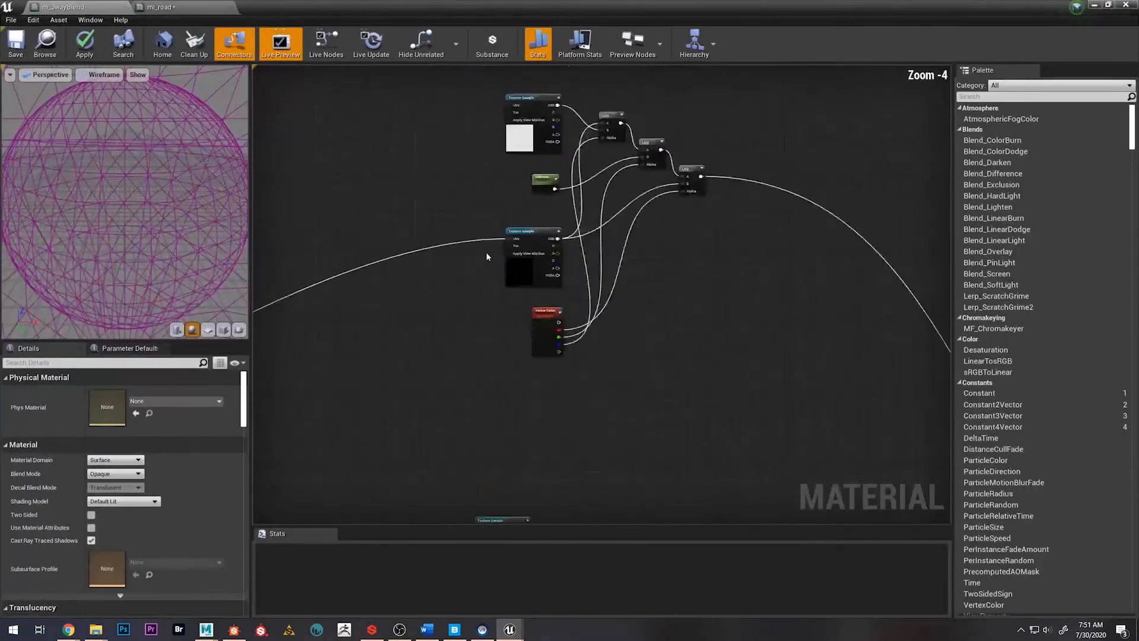
{"action": "right_click_drag", "start_coordinate": [273, 447], "coordinate": [567, 271]}
{"action": "right_click_drag", "start_coordinate": [449, 265], "coordinate": [464, 240]}
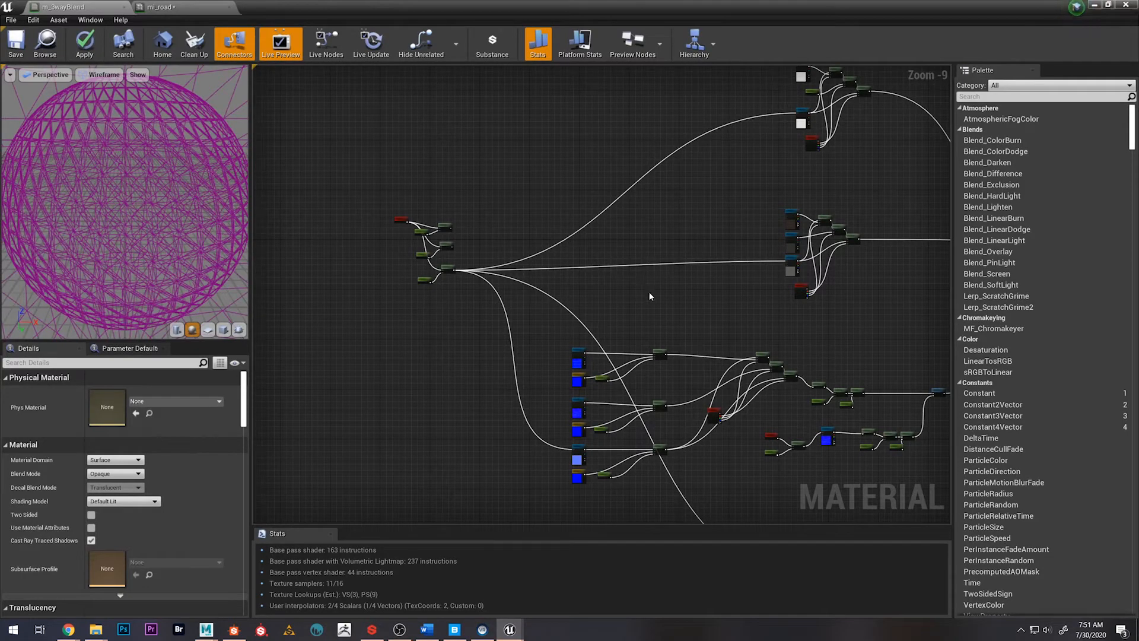
{"action": "left_click_drag", "start_coordinate": [443, 339], "coordinate": [443, 337]}
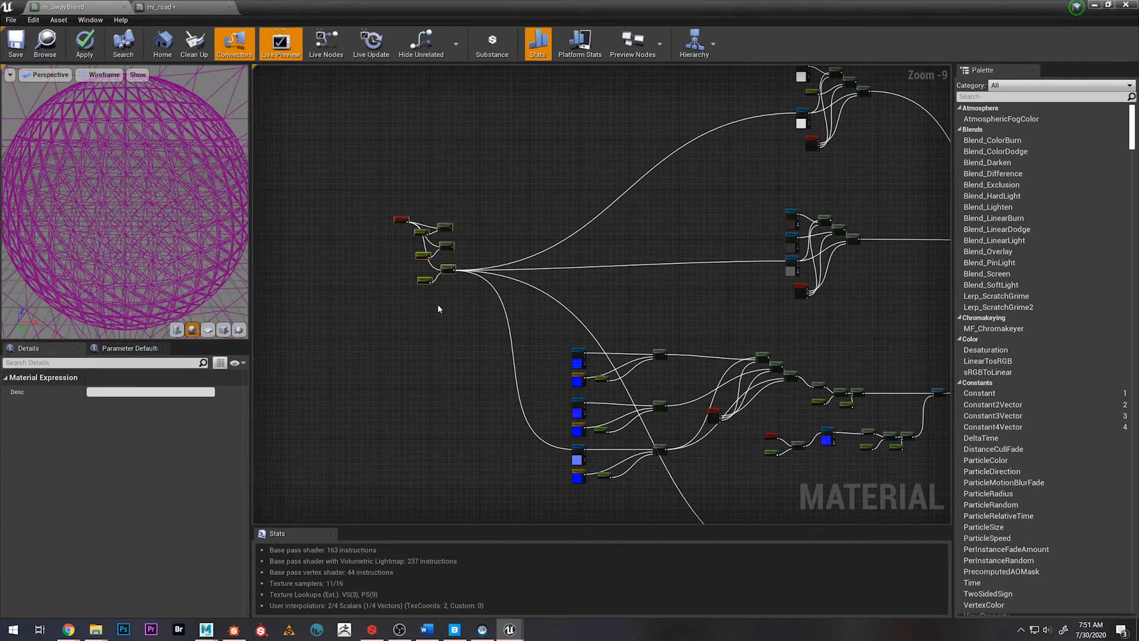
{"action": "scroll", "coordinate": [442, 342], "scroll_direction": "up", "scroll_amount": 1}
{"action": "scroll", "coordinate": [449, 340], "scroll_direction": "down", "scroll_amount": 2}
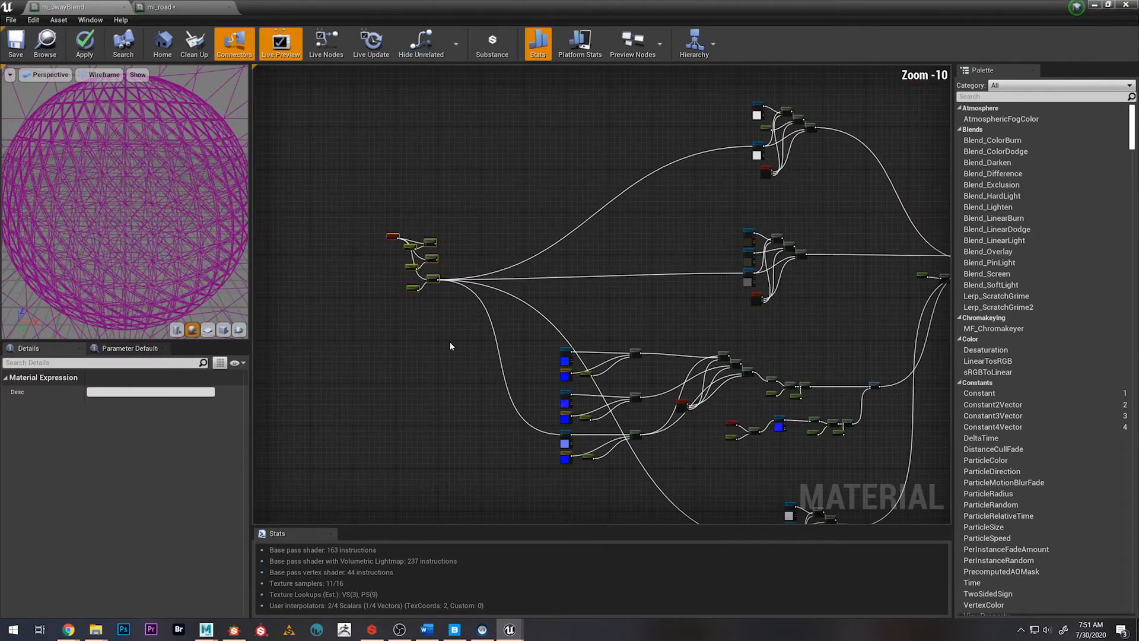
{"action": "left_click", "coordinate": [437, 342]}
Swap the first two UV multiplier pairs so DestroyedUVsMulti sits above FineAsphaltUVsMulti, matching the normal map order, and space them evenly above RoadUVsMulti
{"action": "scroll", "coordinate": [427, 311], "scroll_direction": "up", "scroll_amount": 8}
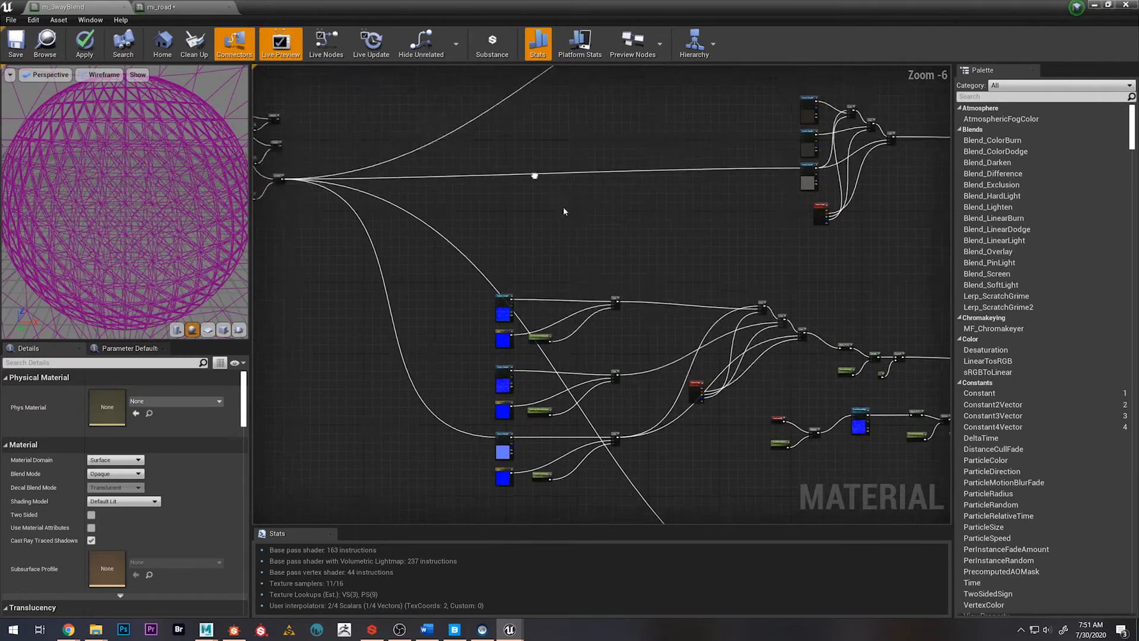
{"action": "scroll", "coordinate": [521, 374], "scroll_direction": "up", "scroll_amount": 1}
{"action": "scroll", "coordinate": [521, 356], "scroll_direction": "up", "scroll_amount": 1}
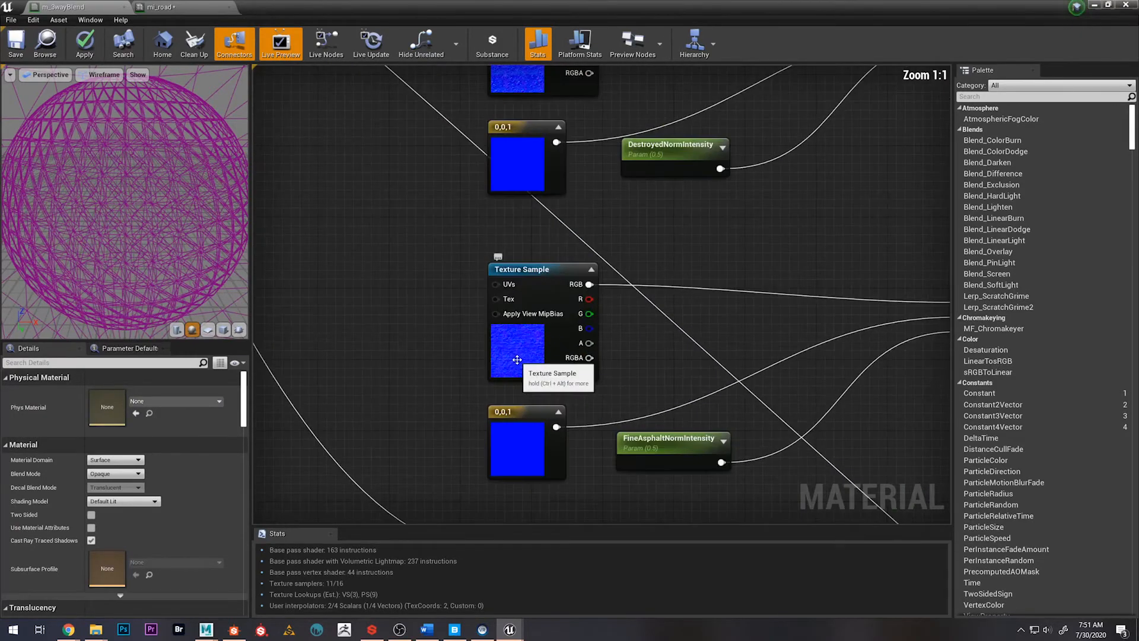
{"action": "right_click_drag", "start_coordinate": [483, 315], "coordinate": [452, 364]}
{"action": "scroll", "coordinate": [510, 374], "scroll_direction": "down", "scroll_amount": 5}
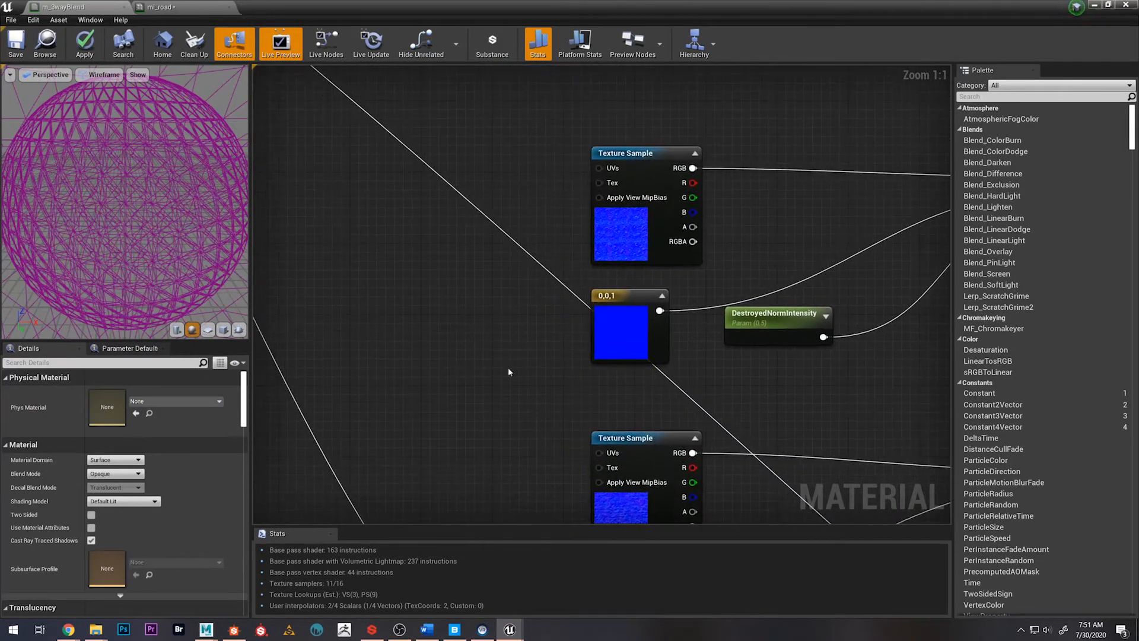
{"action": "scroll", "coordinate": [332, 190], "scroll_direction": "up", "scroll_amount": 2}
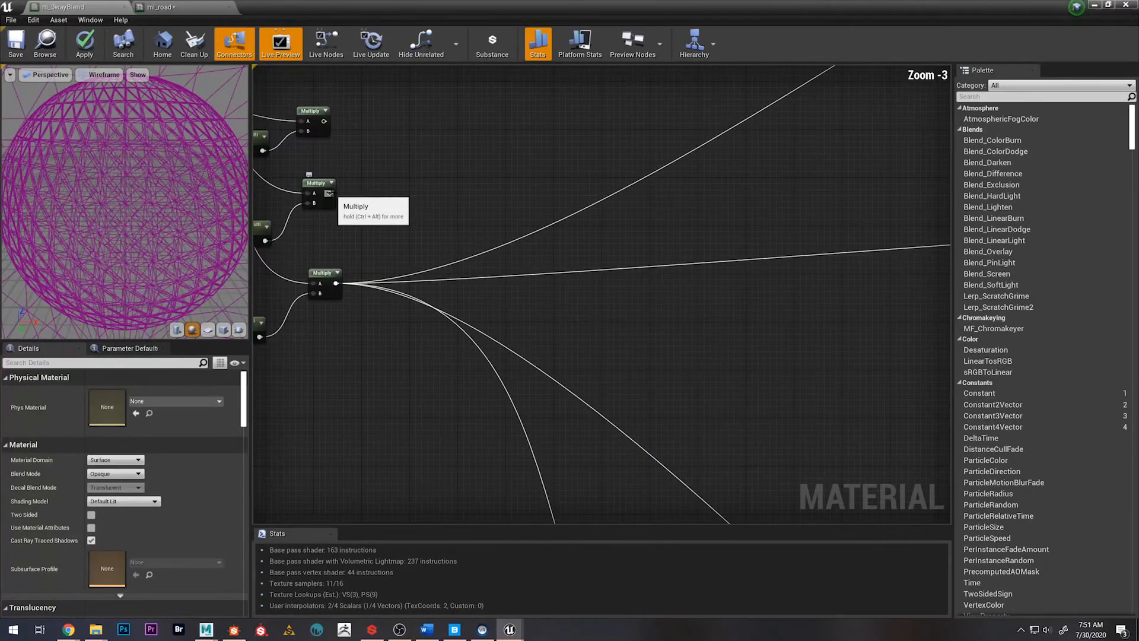
{"action": "right_click_drag", "start_coordinate": [332, 199], "coordinate": [515, 205]}
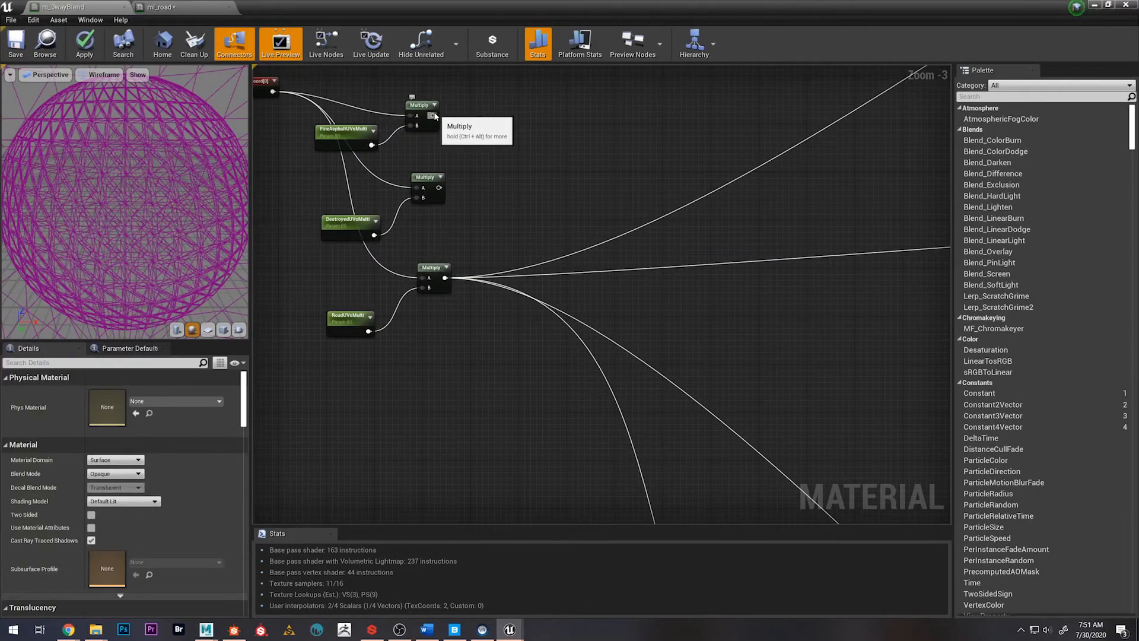
{"action": "left_click_drag", "start_coordinate": [431, 220], "coordinate": [419, 98]}
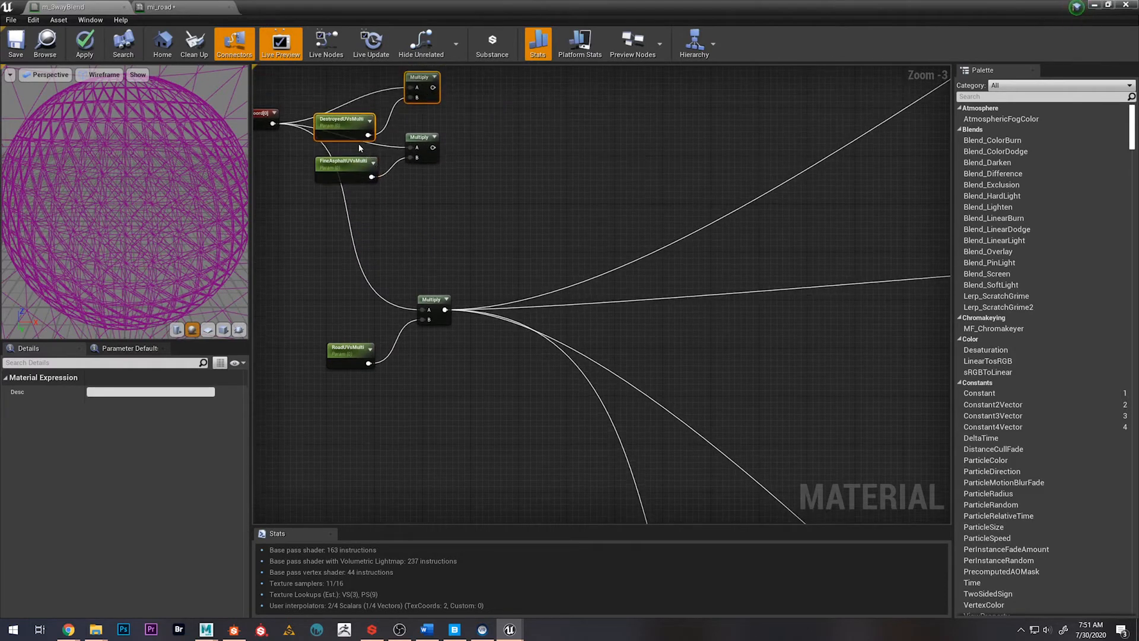
{"action": "left_click_drag", "start_coordinate": [417, 149], "coordinate": [420, 217]}
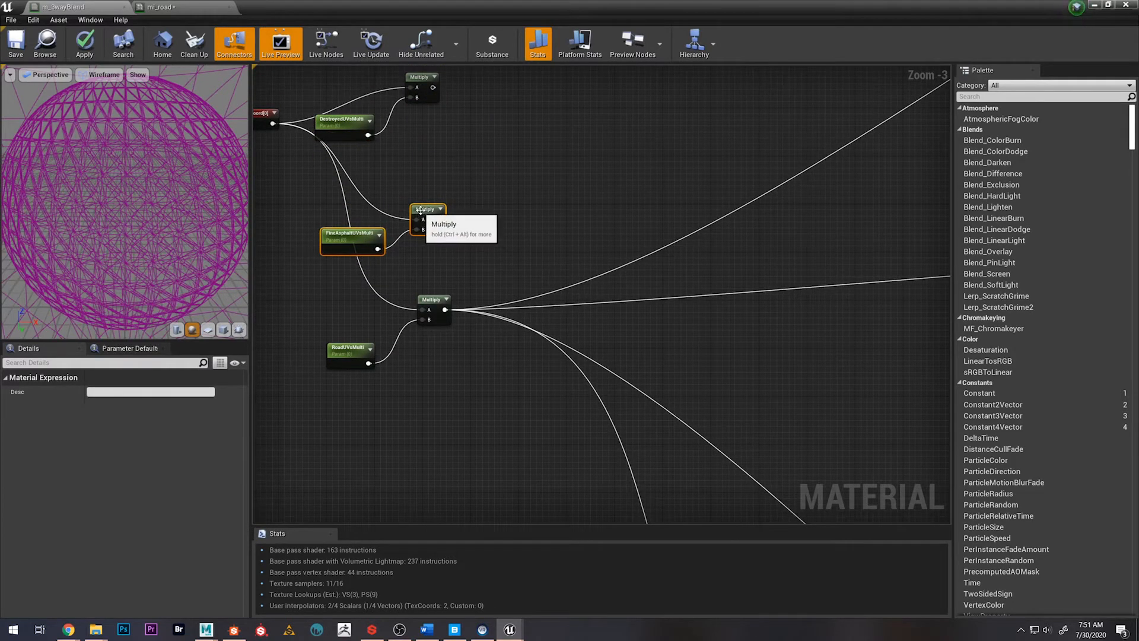
{"action": "left_click_drag", "start_coordinate": [346, 75], "coordinate": [416, 156]}
{"action": "left_click_drag", "start_coordinate": [424, 118], "coordinate": [432, 156]}
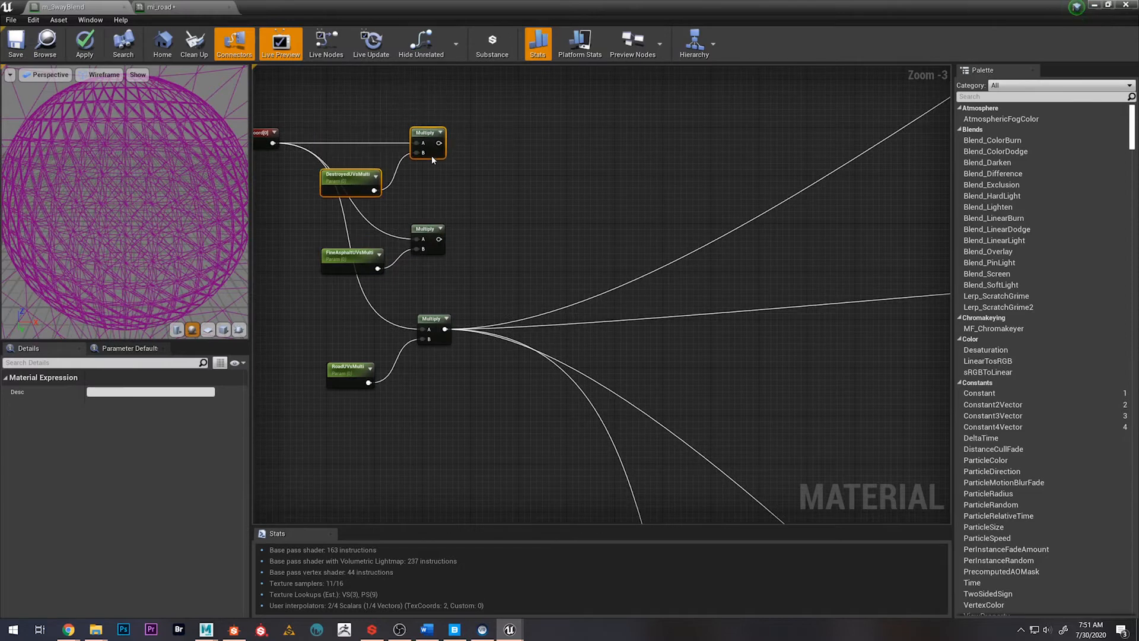
{"action": "left_click", "coordinate": [464, 245]}
Connect the FineAsphaltUVsMulti Multiply output to the UVs of the middle Texture Sample in the group directly above the normal maps
{"action": "left_click_drag", "start_coordinate": [439, 239], "coordinate": [606, 210]}
{"action": "scroll", "coordinate": [525, 239], "scroll_direction": "down", "scroll_amount": 3}
{"action": "right_click_drag", "start_coordinate": [437, 251], "coordinate": [844, 247]}
{"action": "scroll", "coordinate": [441, 223], "scroll_direction": "up", "scroll_amount": 2}
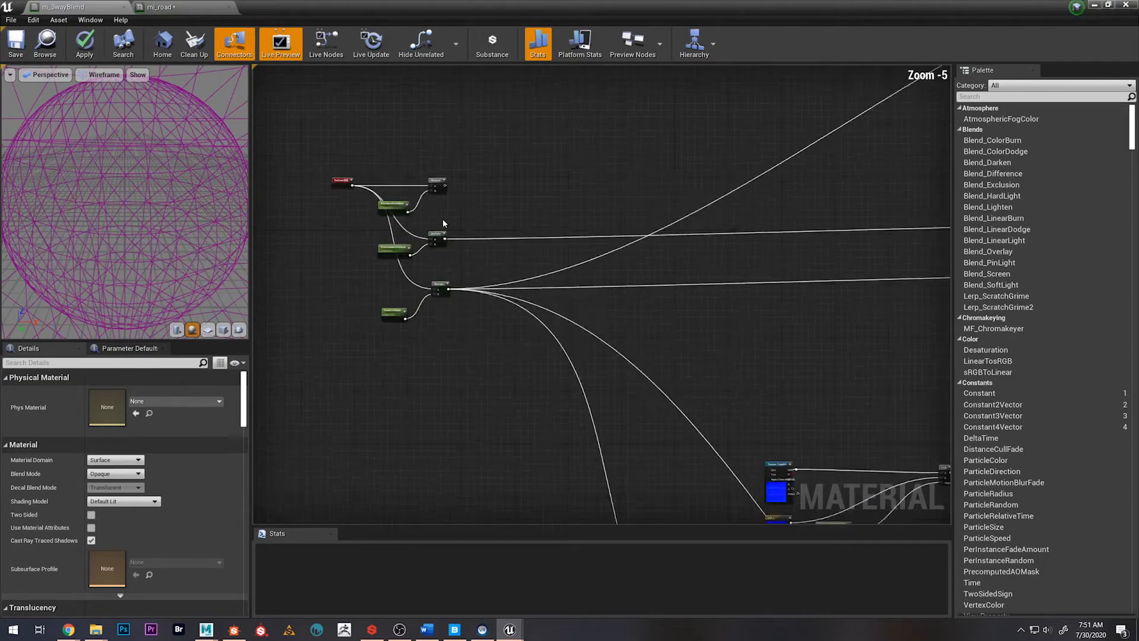
Connect the FineAsphaltUVsMulti Multiply output to the UVs input of the fine asphalt normal map, the middle Texture Sample in the normal group
{"action": "left_click_drag", "start_coordinate": [444, 249], "coordinate": [517, 296]}
{"action": "left_click", "coordinate": [493, 238]}
{"action": "scroll", "coordinate": [514, 234], "scroll_direction": "down", "scroll_amount": 2}
{"action": "scroll", "coordinate": [584, 187], "scroll_direction": "up", "scroll_amount": 1}
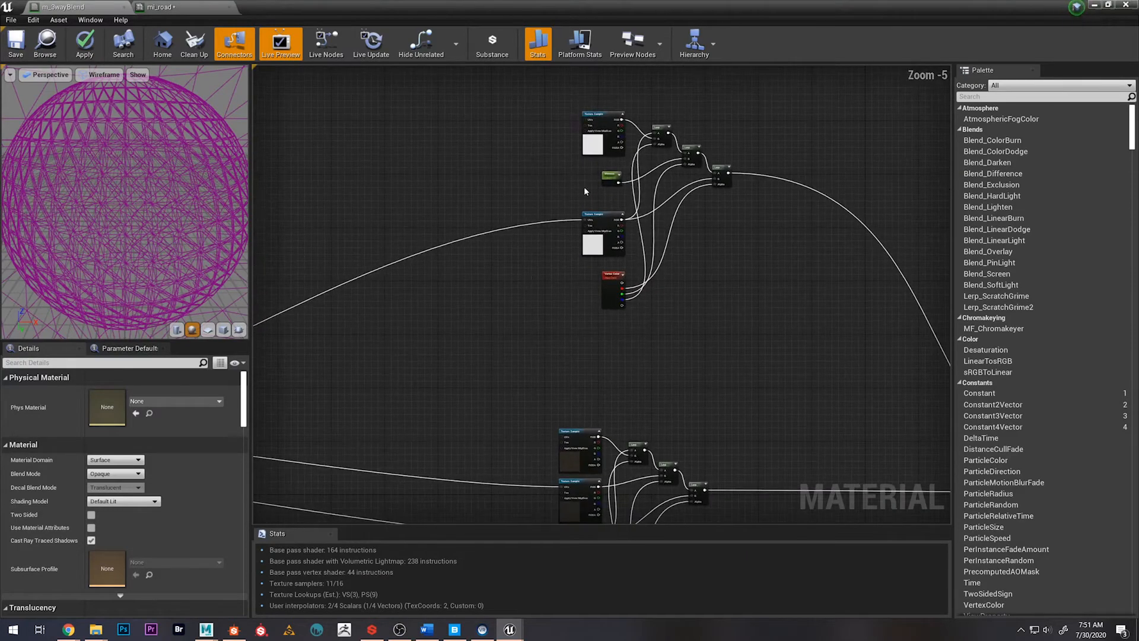
{"action": "scroll", "coordinate": [460, 267], "scroll_direction": "down", "scroll_amount": 1}
{"action": "right_click_drag", "start_coordinate": [498, 310], "coordinate": [763, 312]}
{"action": "scroll", "coordinate": [435, 236], "scroll_direction": "up", "scroll_amount": 3}
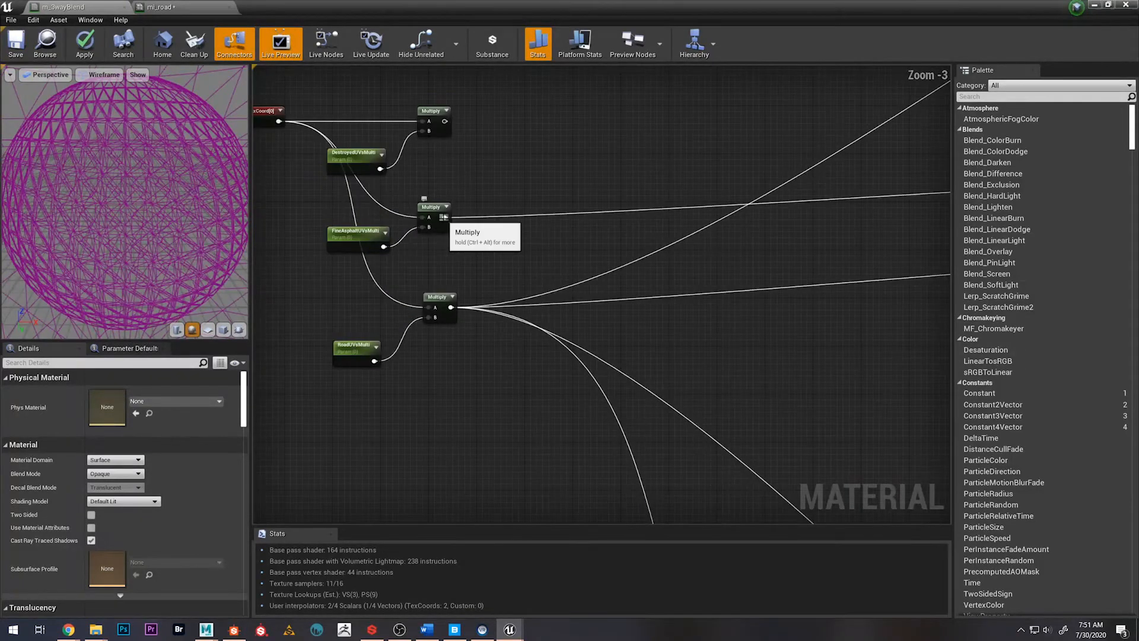
{"action": "left_click_drag", "start_coordinate": [444, 217], "coordinate": [704, 341]}
{"action": "scroll", "coordinate": [618, 330], "scroll_direction": "down", "scroll_amount": 6}
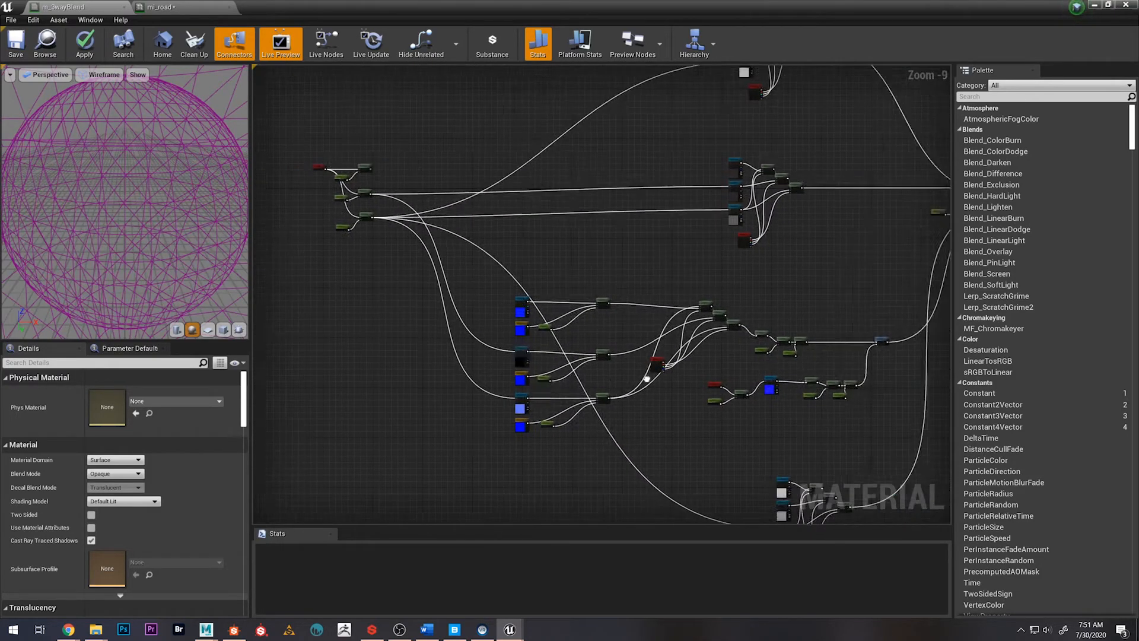
{"action": "right_click_drag", "start_coordinate": [646, 378], "coordinate": [621, 377]}
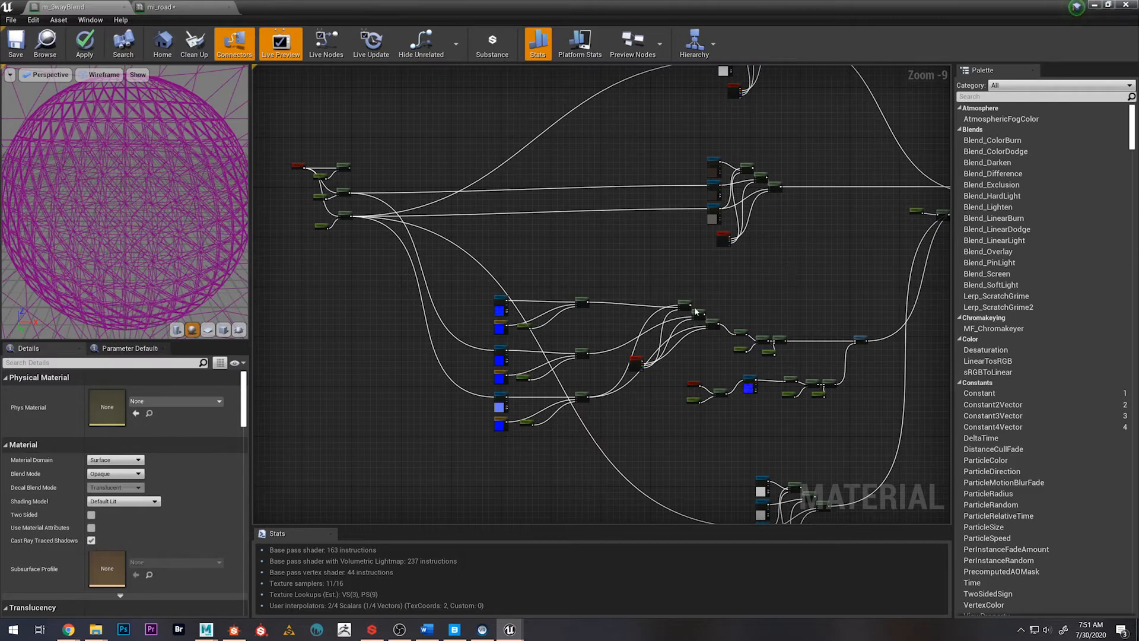
Connect the FineAsphaltUVsMulti Multiply output to the UVs of the middle Texture Sample in the group below the normal maps
{"action": "scroll", "coordinate": [708, 405], "scroll_direction": "up", "scroll_amount": 4}
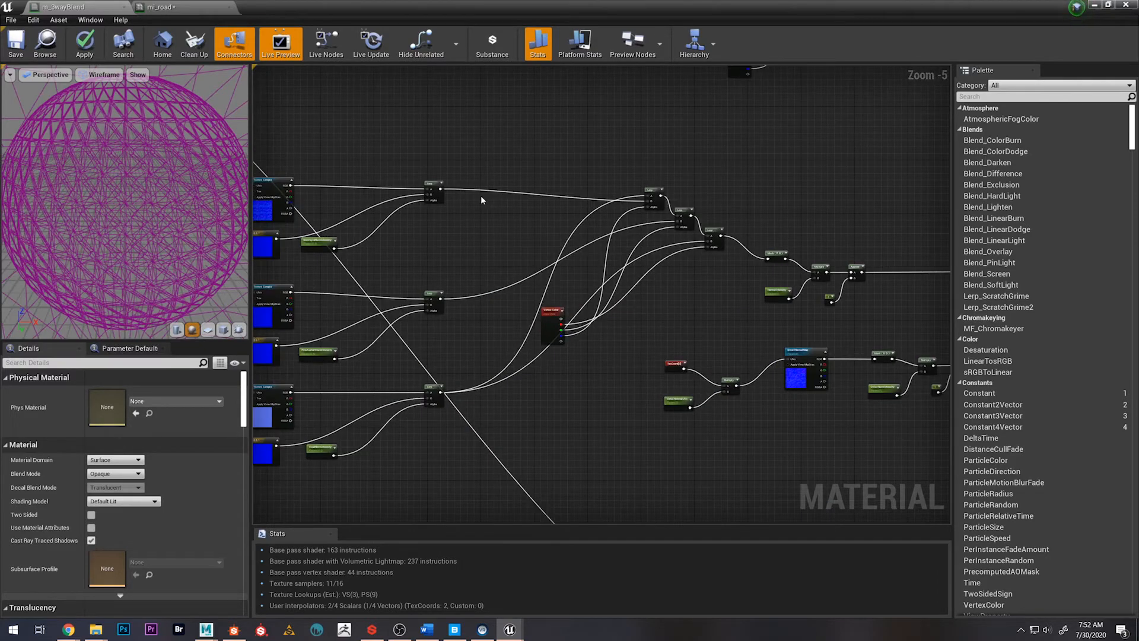
{"action": "scroll", "coordinate": [574, 297], "scroll_direction": "down", "scroll_amount": 2}
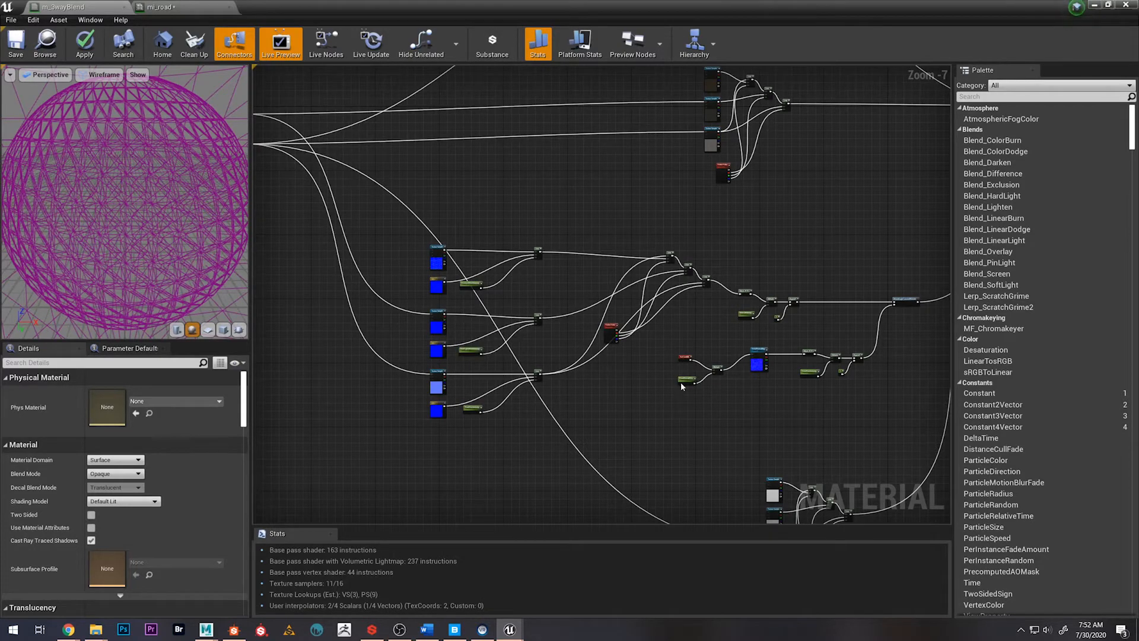
{"action": "right_click_drag", "start_coordinate": [450, 204], "coordinate": [650, 277]}
{"action": "scroll", "coordinate": [418, 237], "scroll_direction": "up", "scroll_amount": 4}
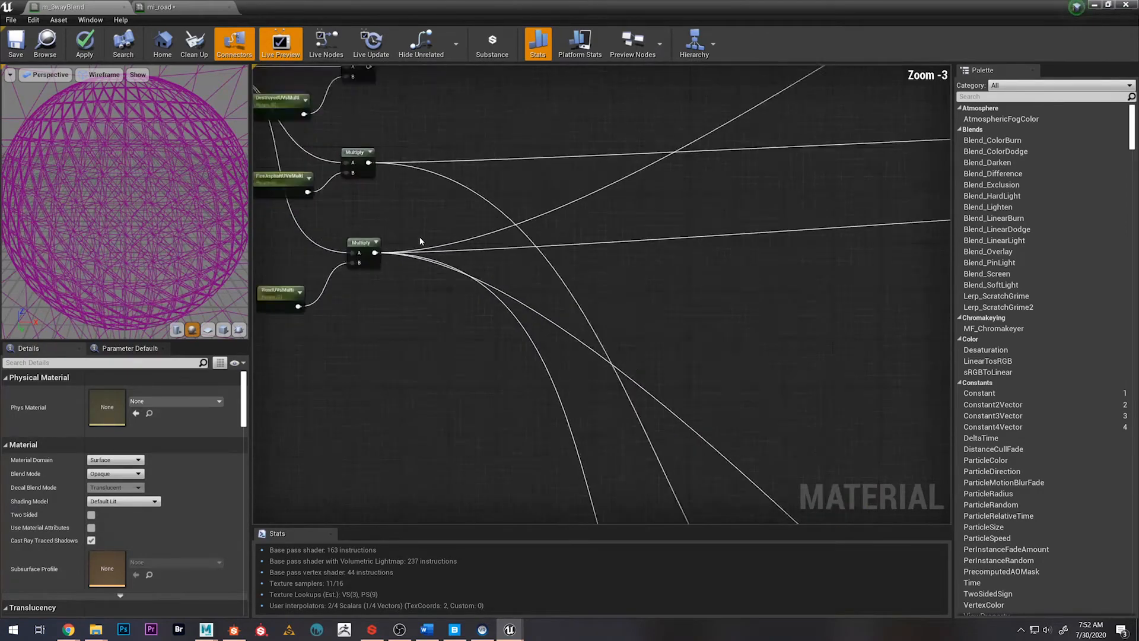
{"action": "scroll", "coordinate": [420, 241], "scroll_direction": "up", "scroll_amount": 1}
{"action": "left_click_drag", "start_coordinate": [371, 156], "coordinate": [809, 316]}
{"action": "scroll", "coordinate": [682, 237], "scroll_direction": "down", "scroll_amount": 6}
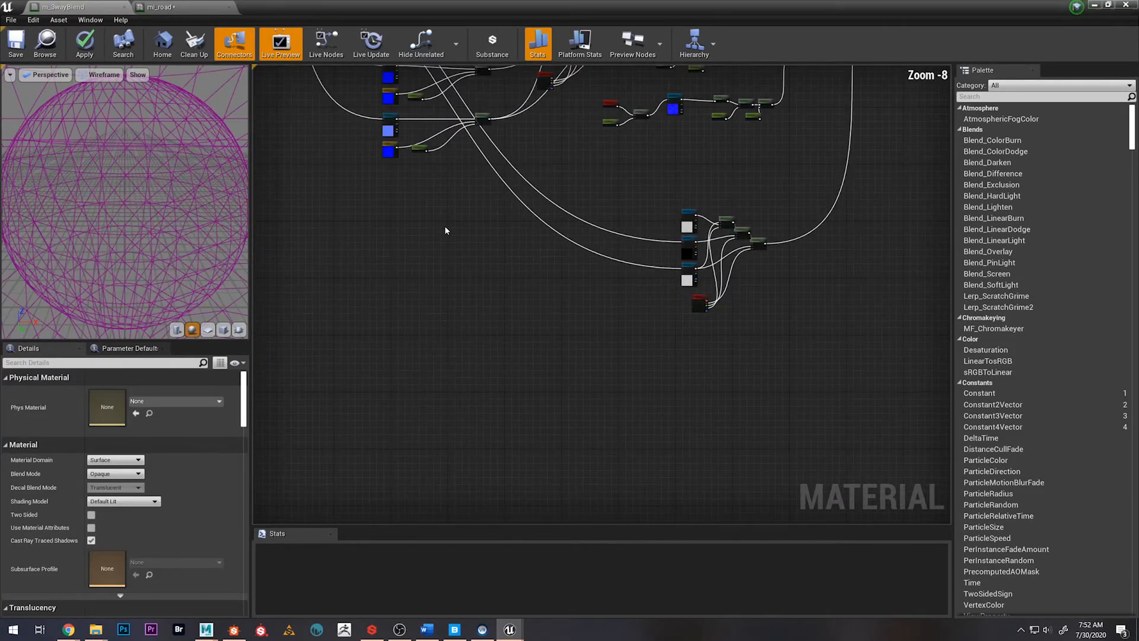
{"action": "right_click_drag", "start_coordinate": [444, 227], "coordinate": [577, 428]}
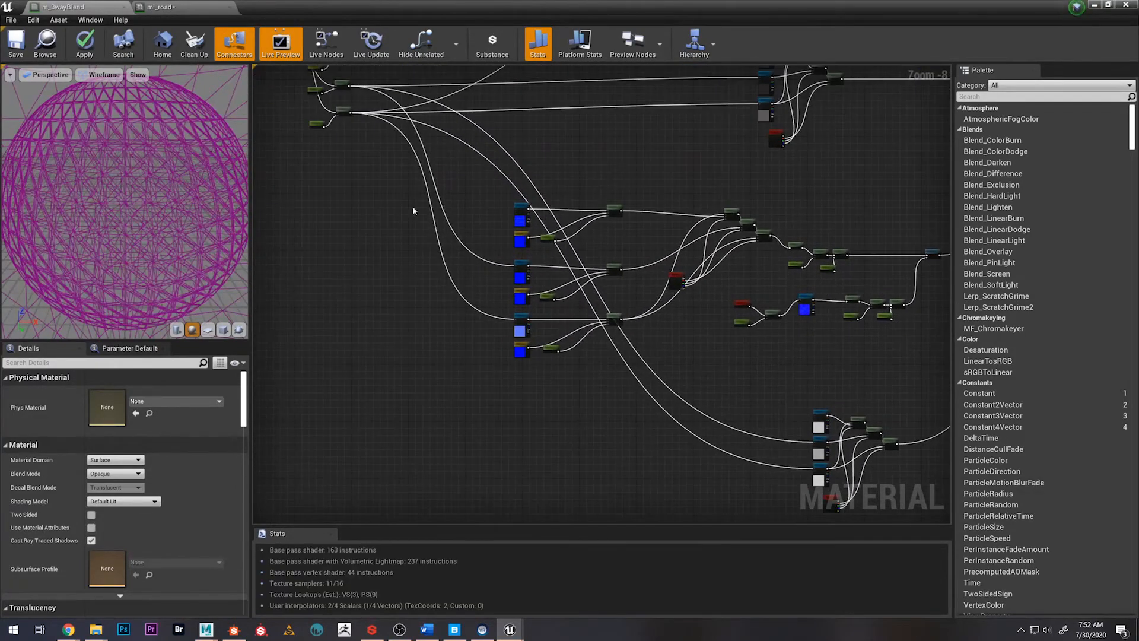
Connect the DestroyedUVsMulti Multiply output to the UVs of the first Texture Sample in the group directly above the normal maps
{"action": "right_click_drag", "start_coordinate": [376, 200], "coordinate": [418, 322]}
{"action": "scroll", "coordinate": [396, 227], "scroll_direction": "up", "scroll_amount": 2}
{"action": "scroll", "coordinate": [397, 176], "scroll_direction": "up", "scroll_amount": 3}
{"action": "right_click_drag", "start_coordinate": [398, 175], "coordinate": [525, 218]}
{"action": "left_click_drag", "start_coordinate": [478, 200], "coordinate": [822, 178]}
{"action": "scroll", "coordinate": [616, 241], "scroll_direction": "down", "scroll_amount": 3}
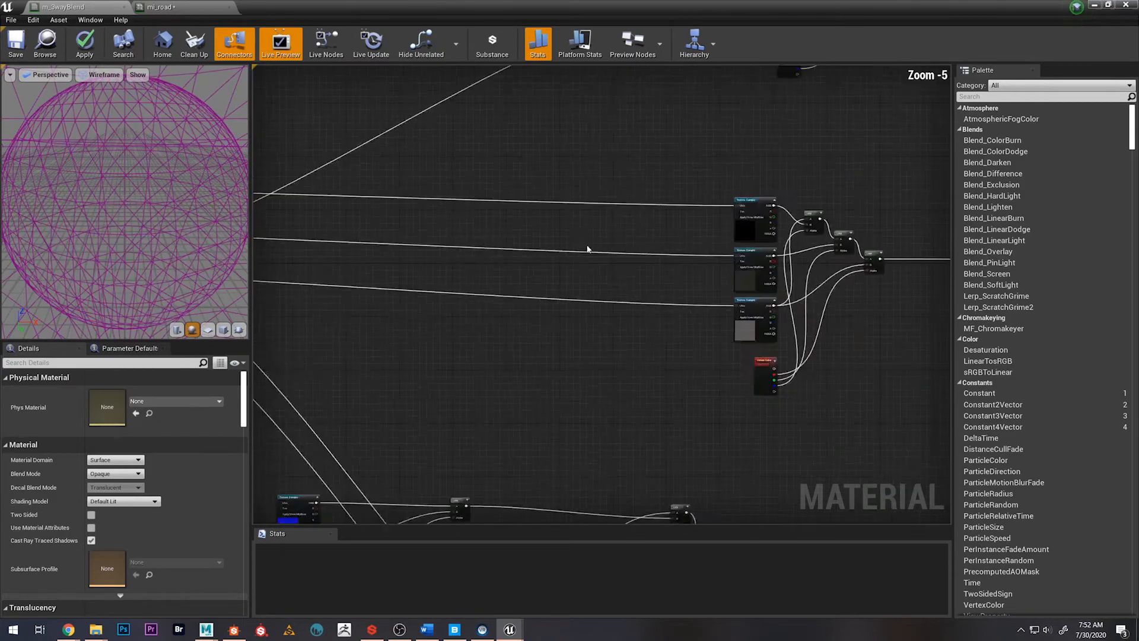
Connect the DestroyedUVsMulti Multiply output to the UVs of the upper Texture Sample in the graph's uppermost texture group
{"action": "right_click_drag", "start_coordinate": [475, 276], "coordinate": [794, 312]}
{"action": "scroll", "coordinate": [527, 258], "scroll_direction": "up", "scroll_amount": 3}
{"action": "left_click_drag", "start_coordinate": [547, 255], "coordinate": [667, 275]}
{"action": "scroll", "coordinate": [546, 361], "scroll_direction": "down", "scroll_amount": 3}
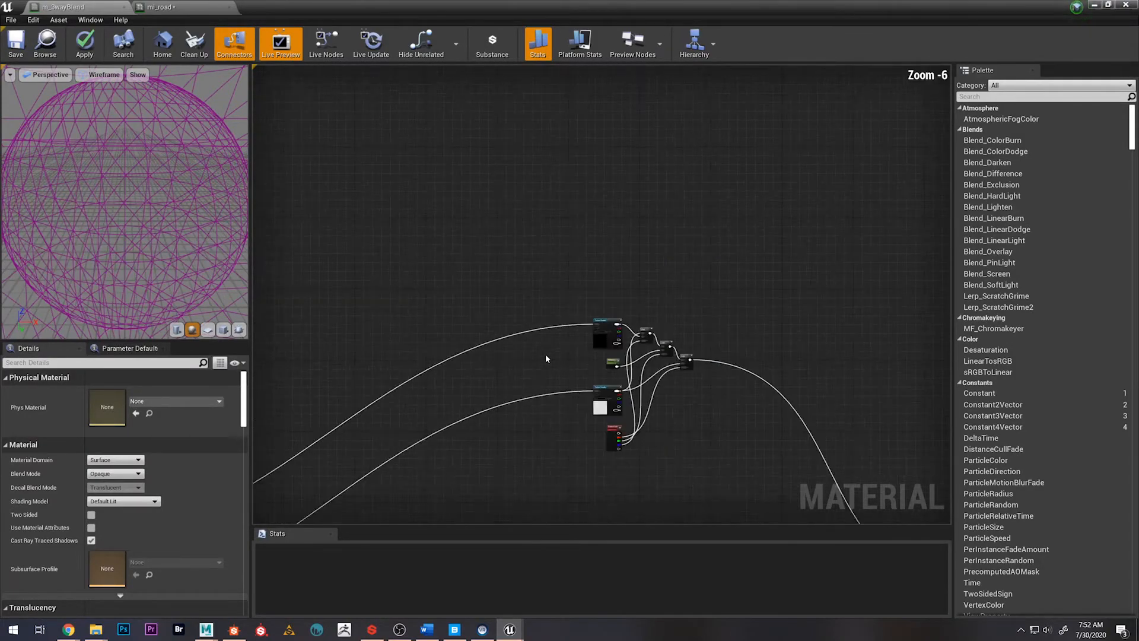
Connect the DestroyedUVsMulti Multiply output to the UVs of the first Texture Sample in the group below the normal maps
{"action": "scroll", "coordinate": [498, 432], "scroll_direction": "down", "scroll_amount": 3}
{"action": "right_click_drag", "start_coordinate": [498, 433], "coordinate": [619, 123]}
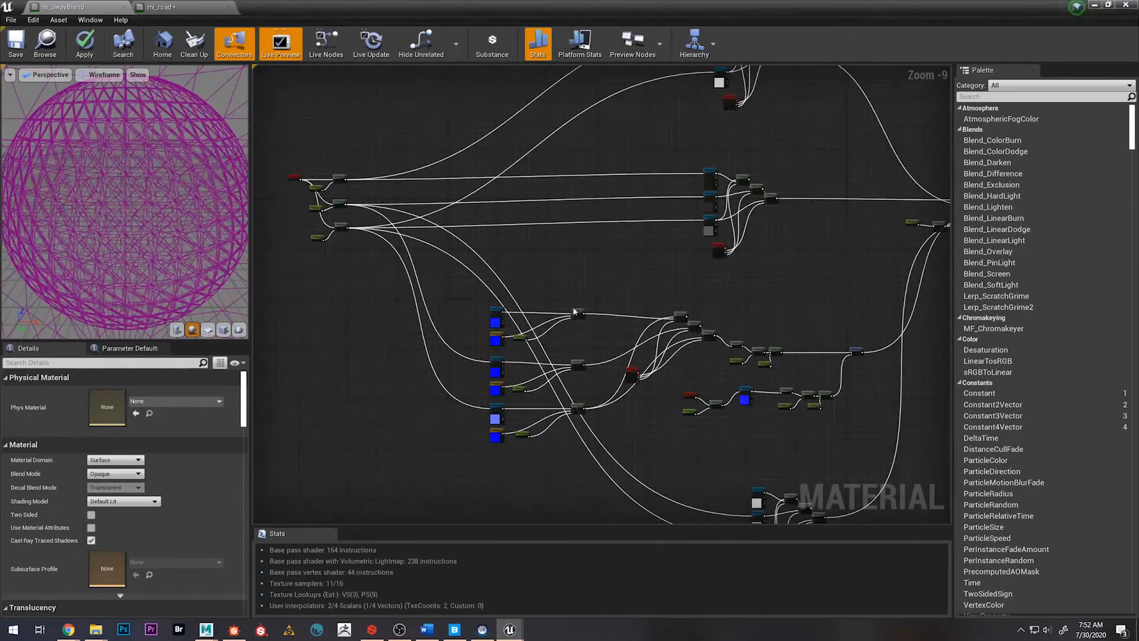
{"action": "scroll", "coordinate": [398, 190], "scroll_direction": "up", "scroll_amount": 2}
{"action": "scroll", "coordinate": [348, 176], "scroll_direction": "up", "scroll_amount": 4}
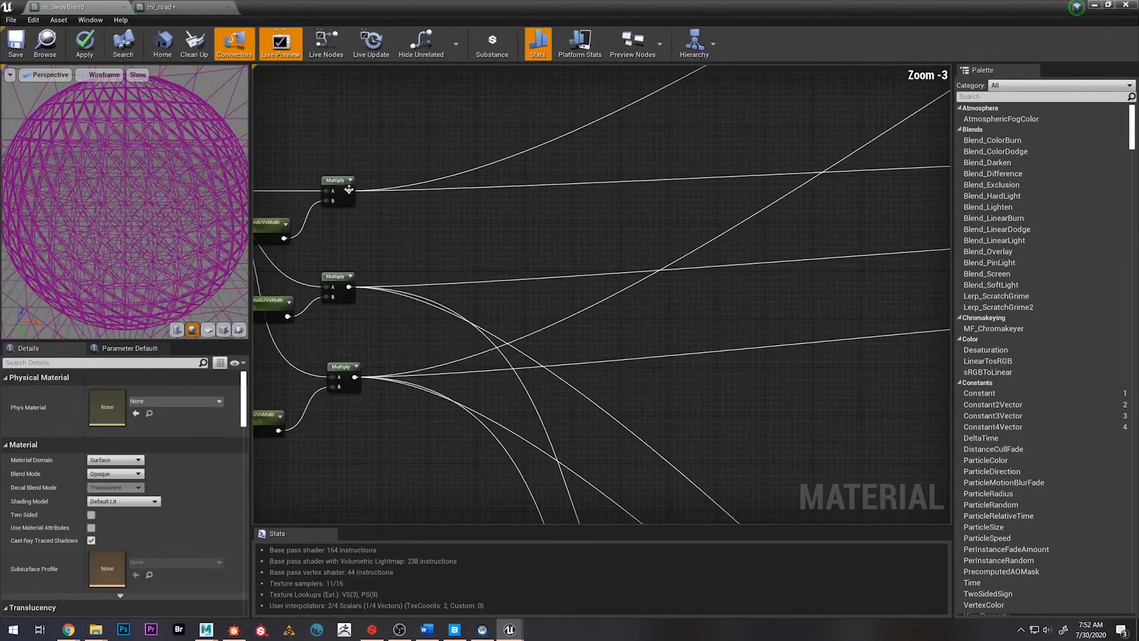
{"action": "left_click_drag", "start_coordinate": [355, 185], "coordinate": [765, 177]}
{"action": "scroll", "coordinate": [602, 247], "scroll_direction": "down", "scroll_amount": 9}
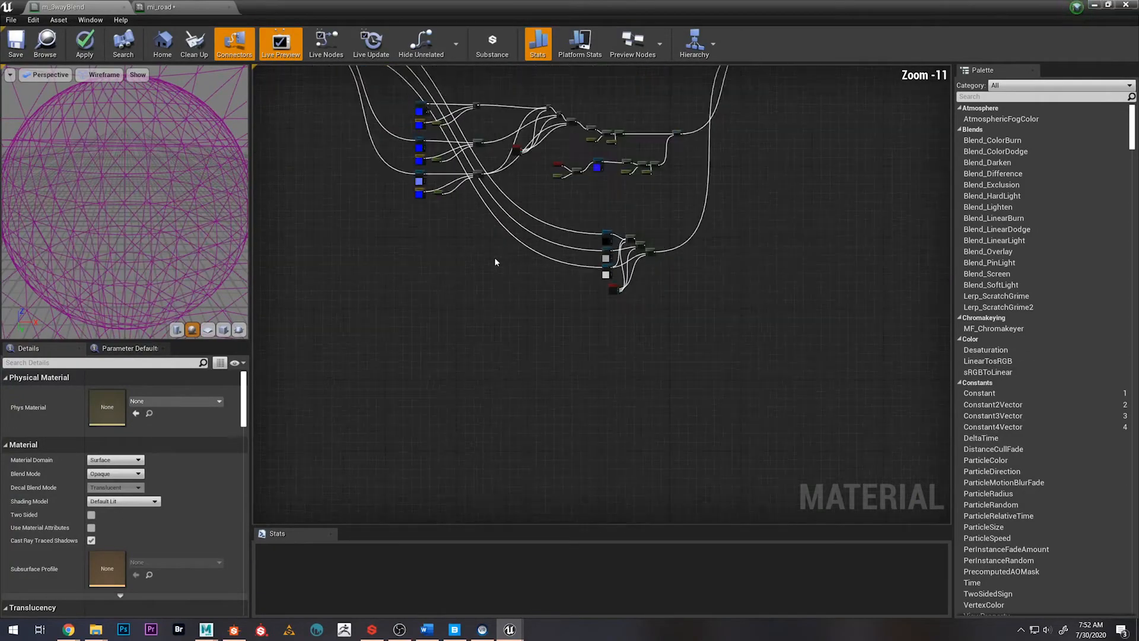
Move the TexCoord node away from the three UV multiplier pairs and center it vertically beside them
{"action": "scroll", "coordinate": [363, 230], "scroll_direction": "up", "scroll_amount": 5}
{"action": "left_click_drag", "start_coordinate": [368, 170], "coordinate": [501, 364]}
{"action": "left_click_drag", "start_coordinate": [474, 273], "coordinate": [400, 271]}
{"action": "left_click", "coordinate": [352, 202]}
{"action": "left_click_drag", "start_coordinate": [353, 207], "coordinate": [299, 233]}
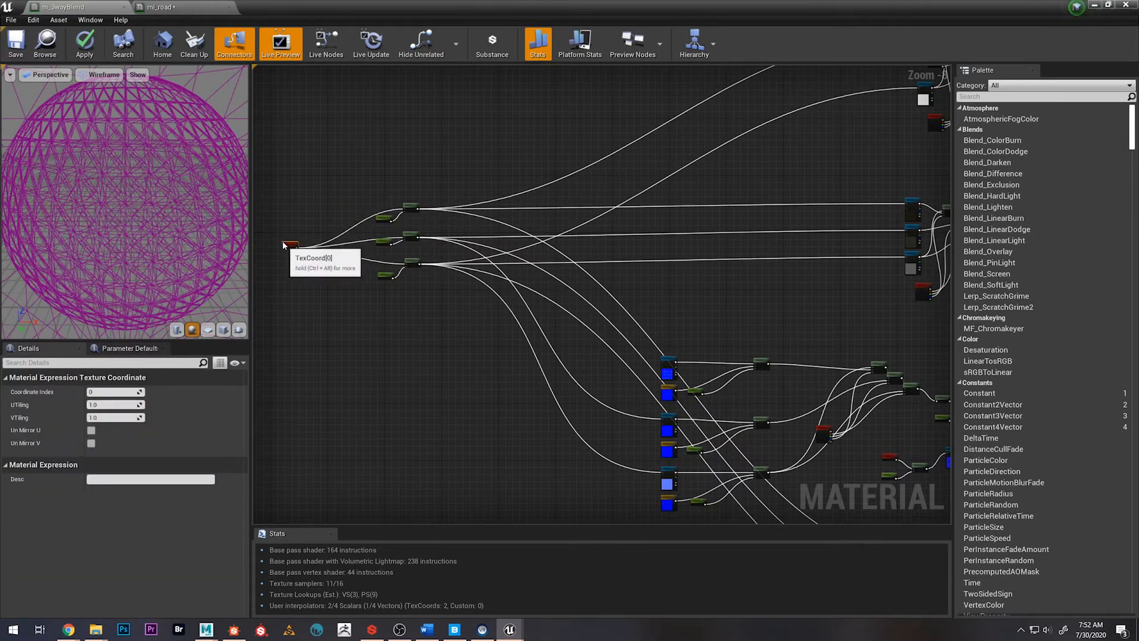
Select the TexCoord, parameter and Multiply nodes feeding the separate normal texture and move them beneath the main UV multiplier group
{"action": "scroll", "coordinate": [415, 267], "scroll_direction": "down", "scroll_amount": 3}
{"action": "right_click_drag", "start_coordinate": [694, 408], "coordinate": [580, 312]}
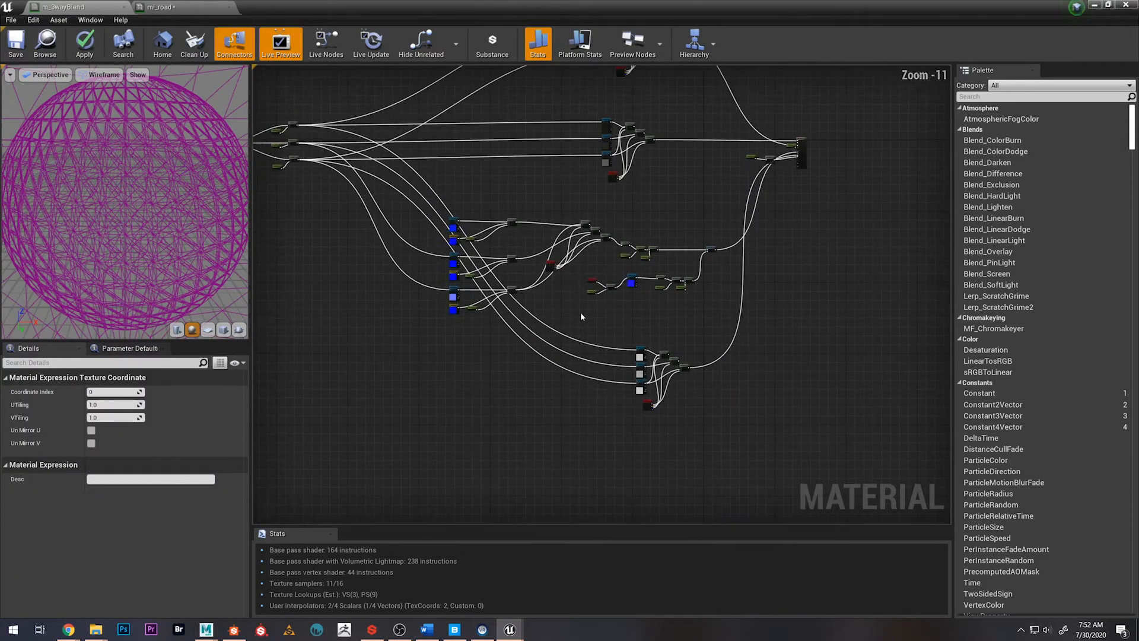
{"action": "scroll", "coordinate": [580, 312], "scroll_direction": "up", "scroll_amount": 2}
{"action": "scroll", "coordinate": [603, 261], "scroll_direction": "up", "scroll_amount": 3}
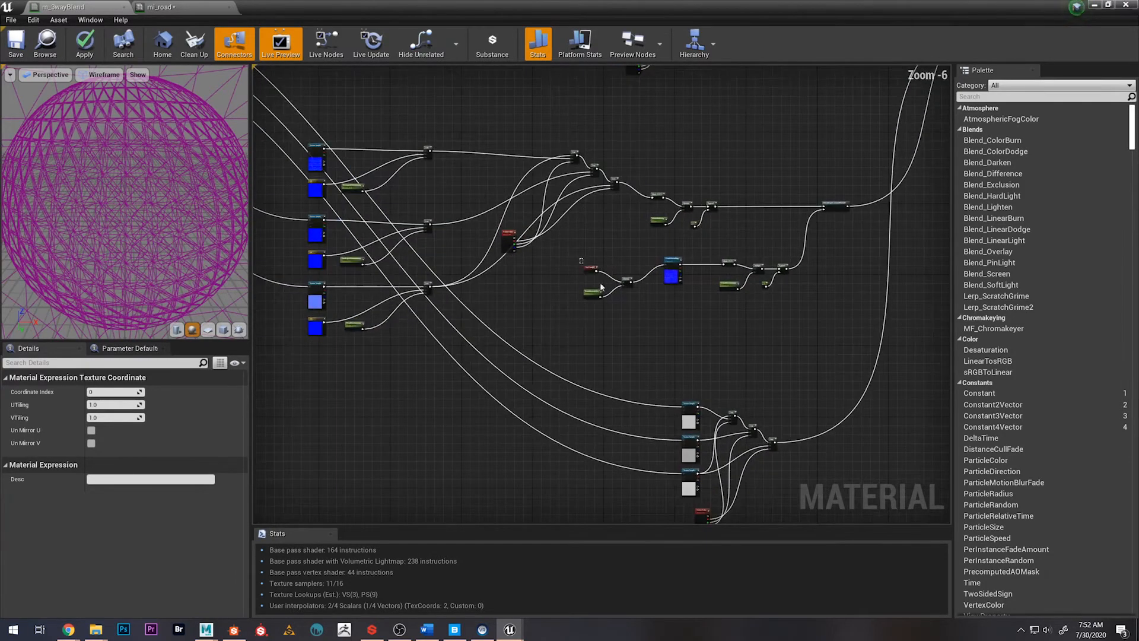
{"action": "left_click", "coordinate": [628, 319]}
{"action": "scroll", "coordinate": [628, 319], "scroll_direction": "down", "scroll_amount": 3}
{"action": "right_click_drag", "start_coordinate": [624, 338], "coordinate": [716, 294]}
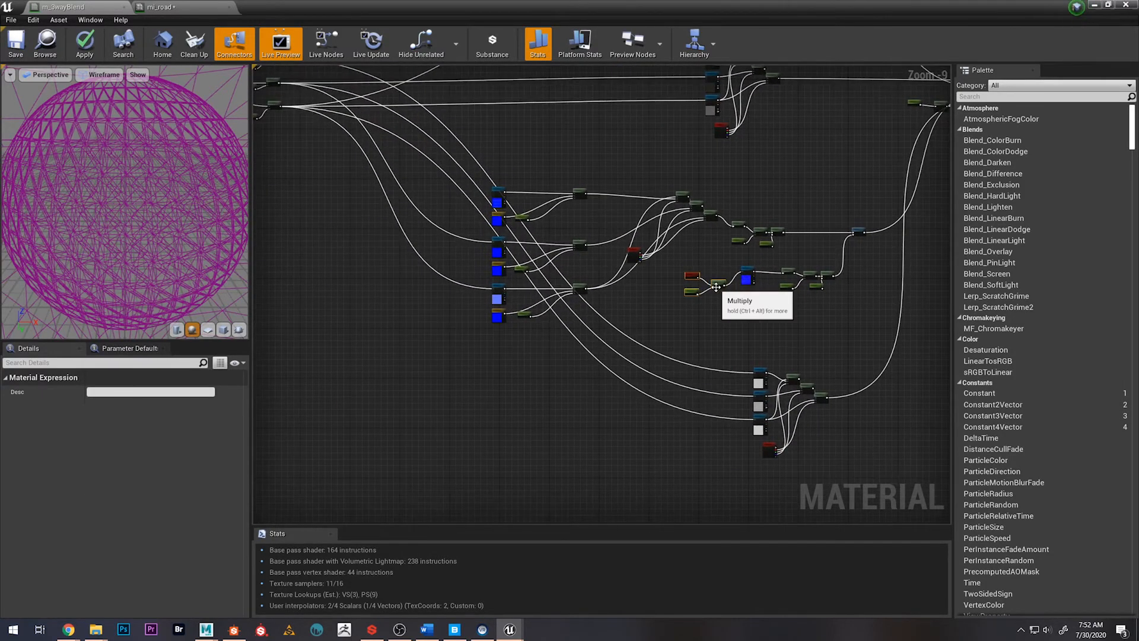
{"action": "left_click_drag", "start_coordinate": [307, 367], "coordinate": [290, 372]}
{"action": "right_click_drag", "start_coordinate": [453, 392], "coordinate": [492, 375]}
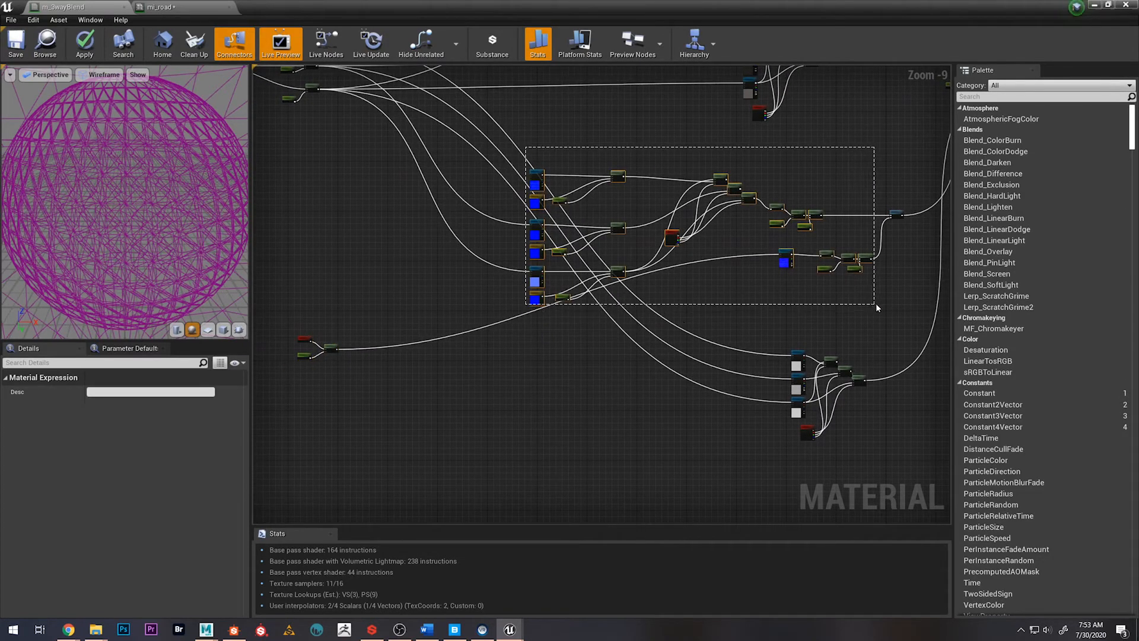
Move the normal-map blend nodes up slightly and shift the three-texture blend group above them to the right
{"action": "left_click_drag", "start_coordinate": [786, 259], "coordinate": [784, 239]}
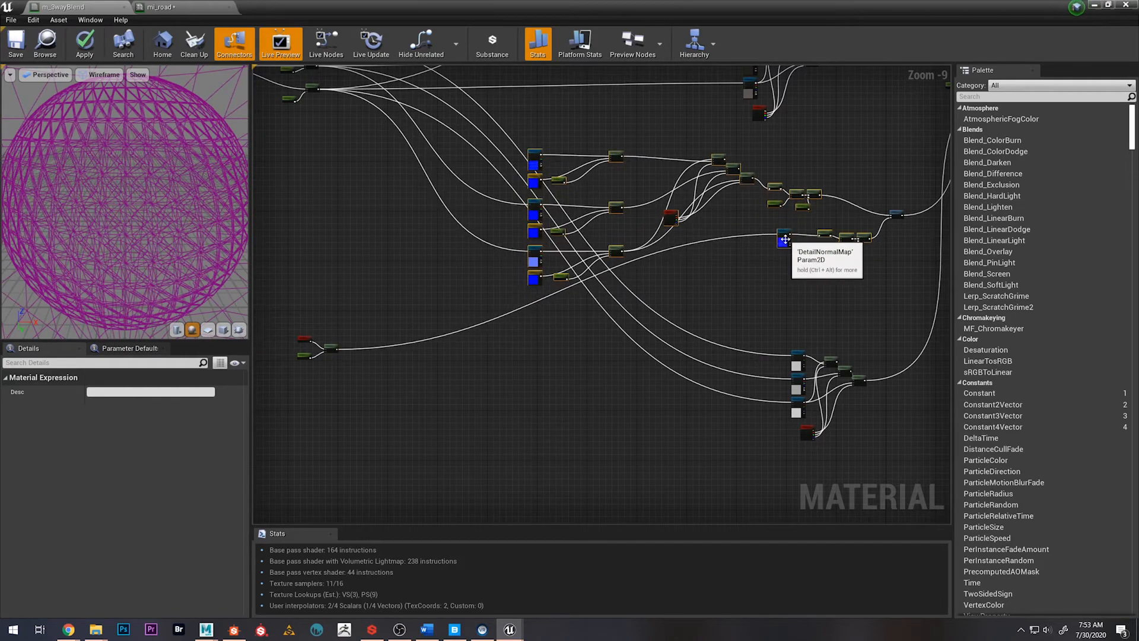
{"action": "left_click", "coordinate": [763, 308]}
{"action": "right_click_drag", "start_coordinate": [764, 307], "coordinate": [736, 313]}
{"action": "scroll", "coordinate": [704, 302], "scroll_direction": "down", "scroll_amount": 1}
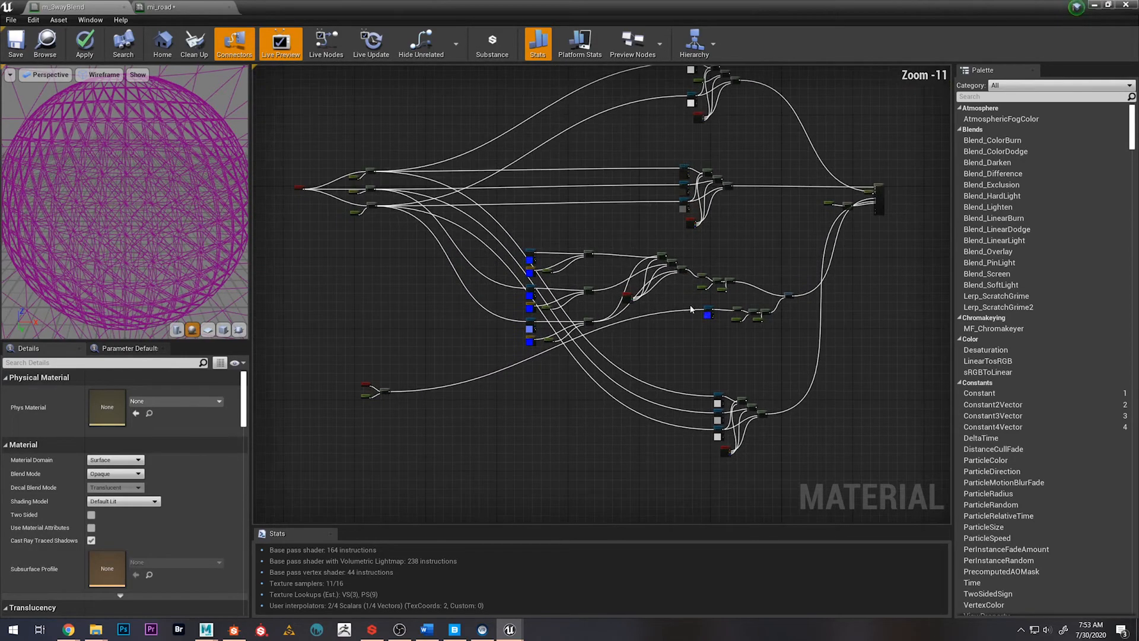
{"action": "left_click_drag", "start_coordinate": [667, 159], "coordinate": [729, 221]}
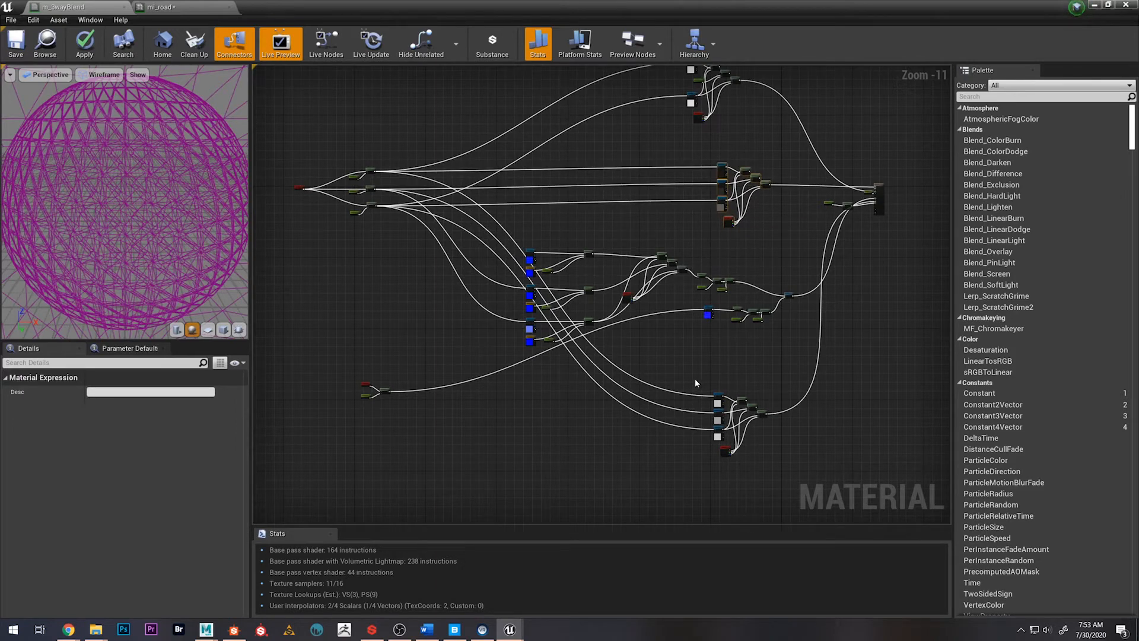
{"action": "left_click_drag", "start_coordinate": [695, 380], "coordinate": [782, 463]}
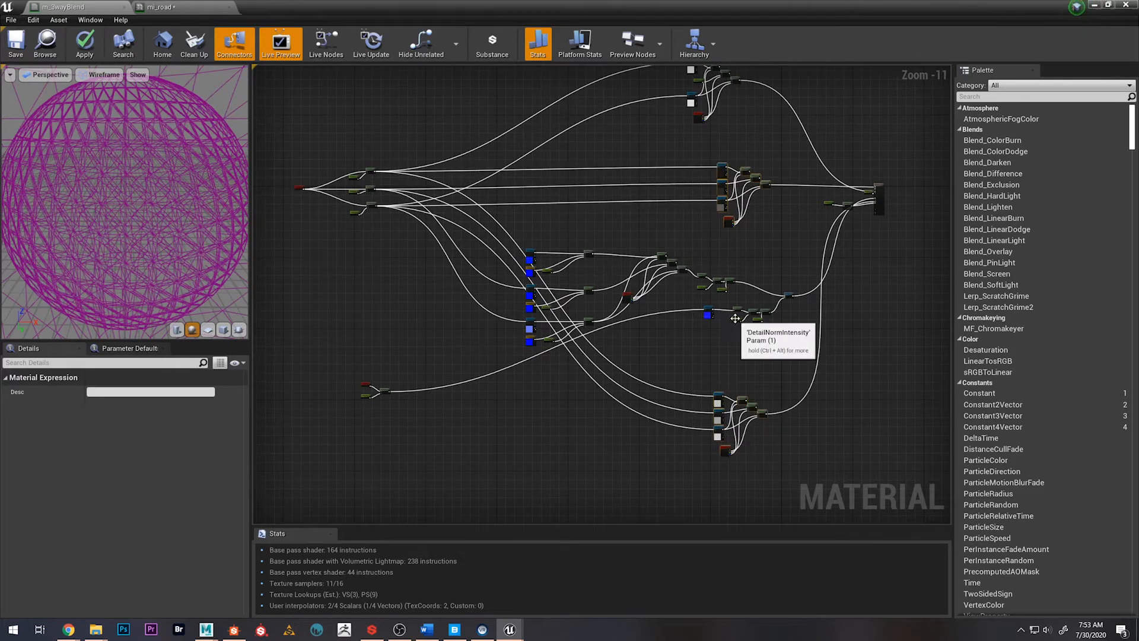
{"action": "key", "text": "shift+d"}
{"action": "key", "text": "ctrl+z"}
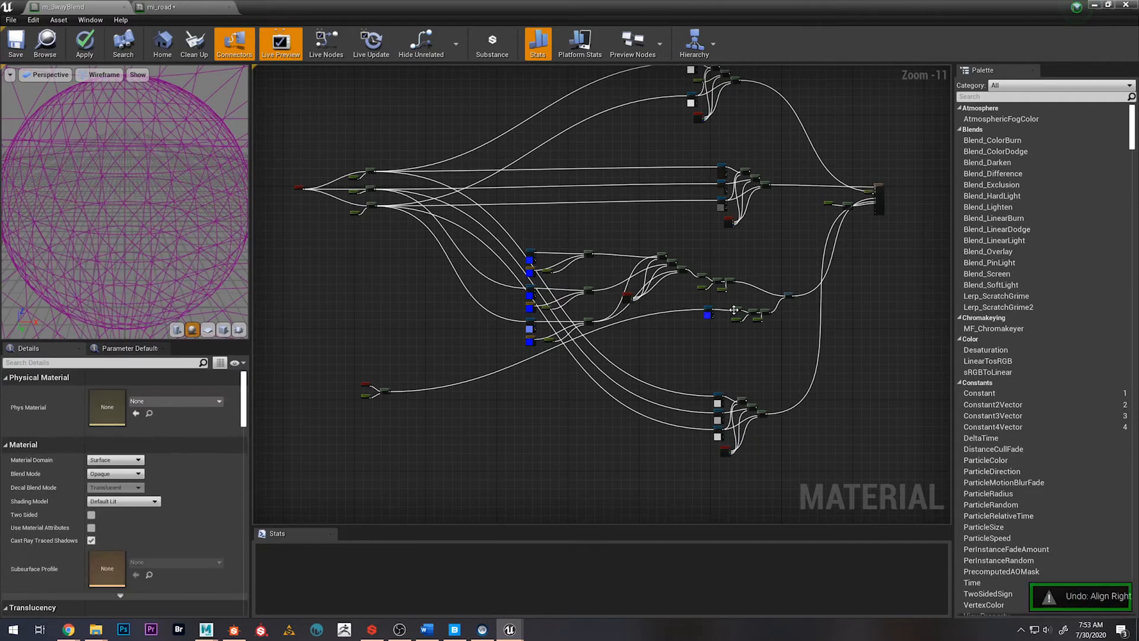
Move the uppermost texture blend group to the right so it lines up with the texture groups beneath it
{"action": "right_click_drag", "start_coordinate": [668, 314], "coordinate": [682, 380]}
{"action": "scroll", "coordinate": [713, 415], "scroll_direction": "up", "scroll_amount": 1}
{"action": "right_click_drag", "start_coordinate": [713, 415], "coordinate": [688, 372]}
{"action": "left_click_drag", "start_coordinate": [681, 388], "coordinate": [744, 478]}
{"action": "left_click", "coordinate": [725, 373]}
{"action": "right_click_drag", "start_coordinate": [657, 225], "coordinate": [714, 336]}
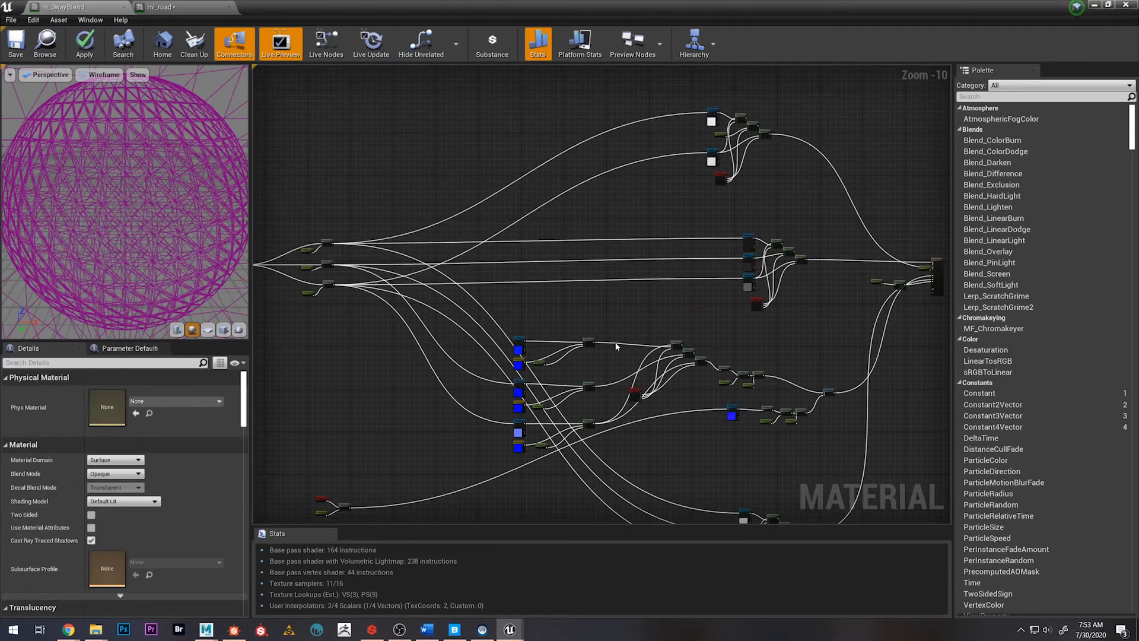
{"action": "right_click_drag", "start_coordinate": [436, 353], "coordinate": [477, 313]}
{"action": "right_click_drag", "start_coordinate": [791, 443], "coordinate": [702, 377]}
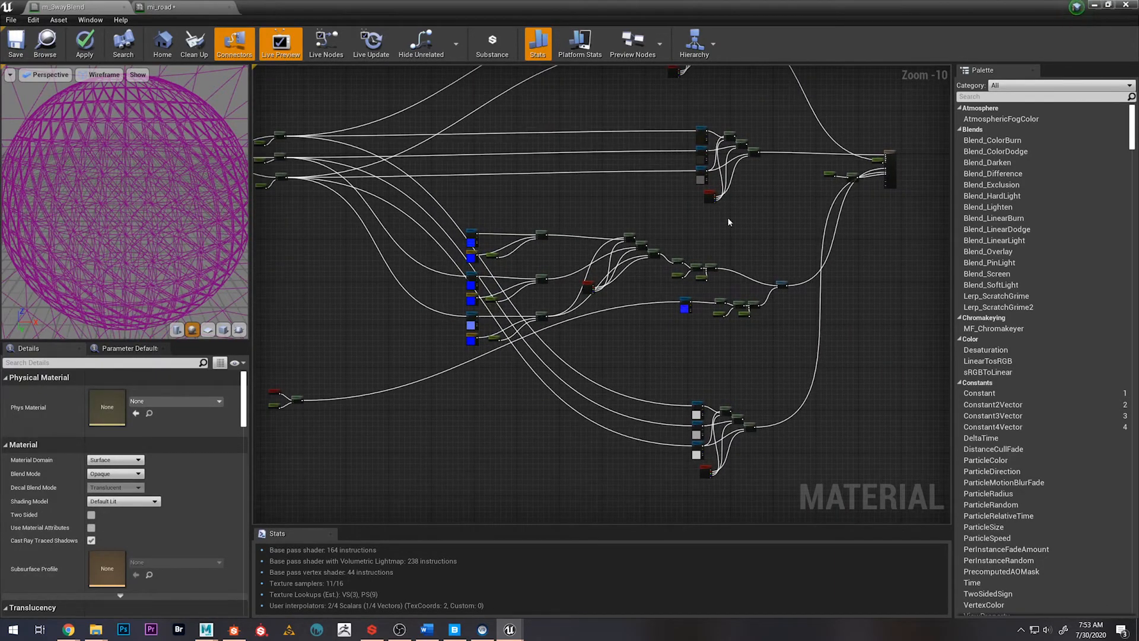
{"action": "right_click_drag", "start_coordinate": [611, 196], "coordinate": [648, 324]}
{"action": "left_click_drag", "start_coordinate": [701, 140], "coordinate": [751, 195]}
Save the material with the rearranged node groups
{"action": "right_click_drag", "start_coordinate": [647, 223], "coordinate": [832, 177]}
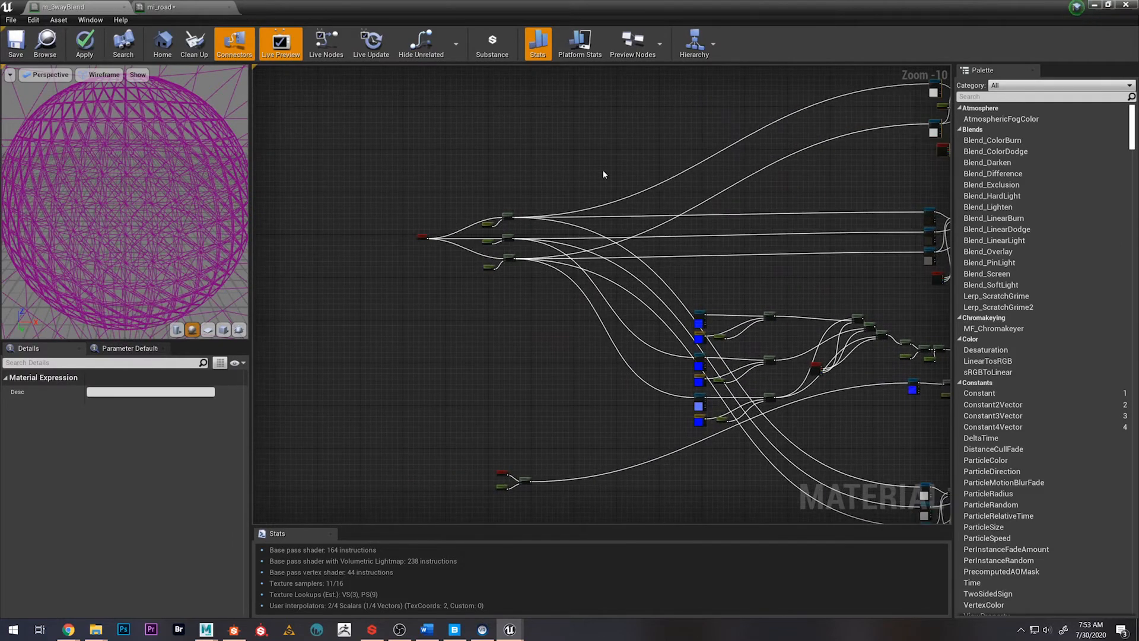
{"action": "left_click", "coordinate": [505, 168]}
{"action": "scroll", "coordinate": [504, 168], "scroll_direction": "up", "scroll_amount": 7}
{"action": "right_click_drag", "start_coordinate": [459, 234], "coordinate": [505, 146]}
{"action": "key", "text": "ctrl+s"}
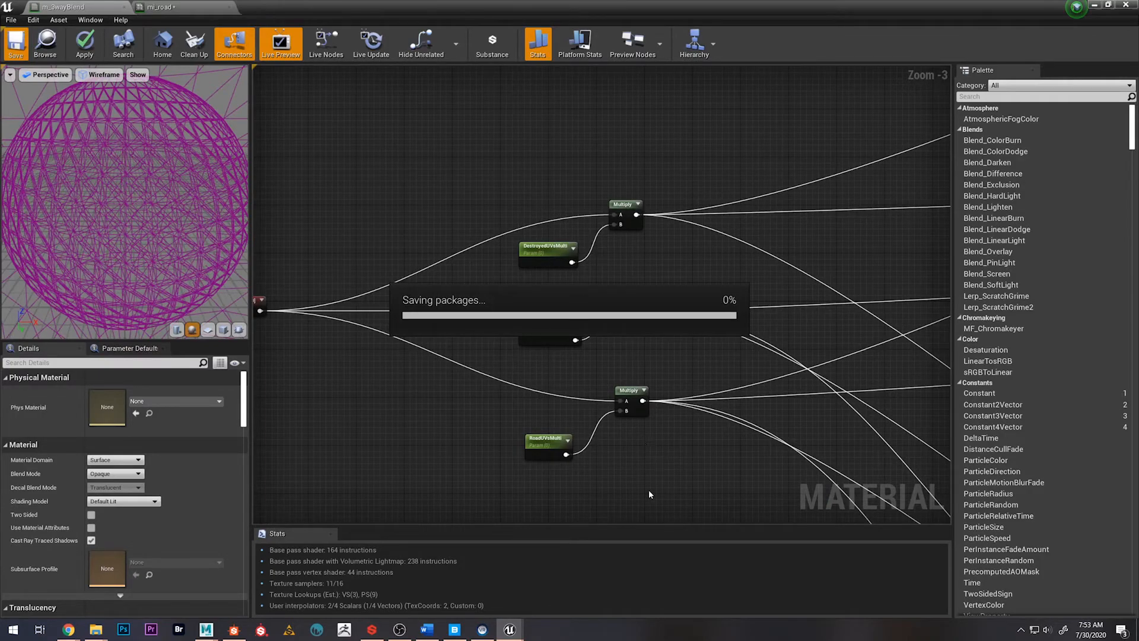
Shift the detail-normal TexCoord, parameter and Multiply nodes left so they line up beneath the main UV multiplier group
{"action": "scroll", "coordinate": [639, 447], "scroll_direction": "down", "scroll_amount": 7}
{"action": "right_click_drag", "start_coordinate": [631, 437], "coordinate": [571, 266]}
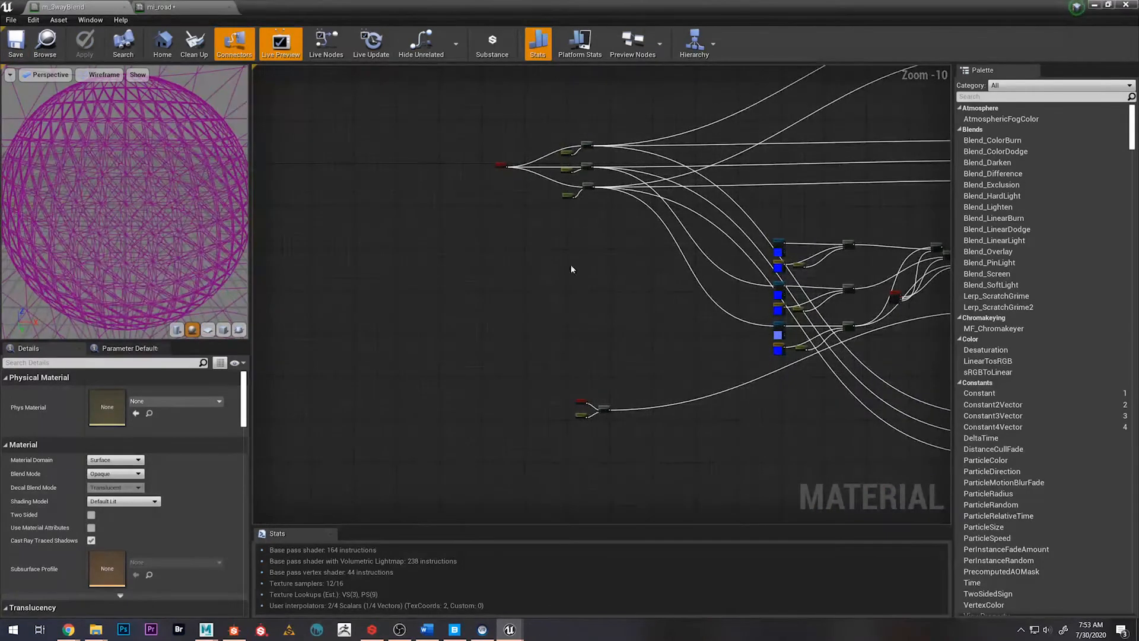
{"action": "left_click", "coordinate": [603, 408]}
{"action": "left_click_drag", "start_coordinate": [603, 408], "coordinate": [583, 408]}
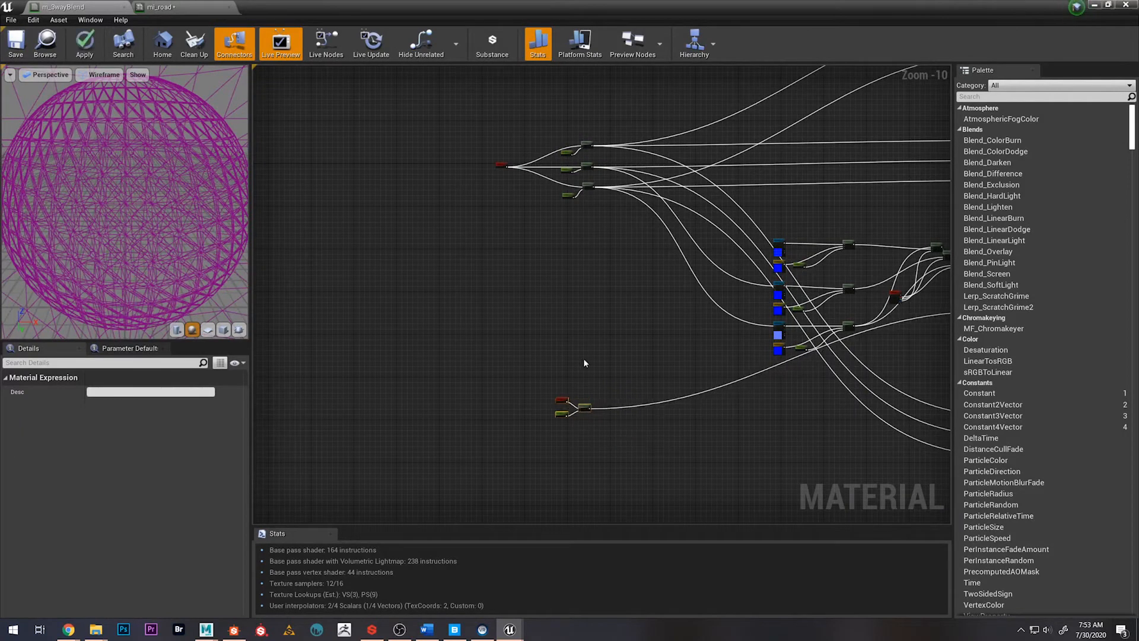
{"action": "left_click", "coordinate": [583, 358]}
Enclose all UV multiplier and TexCoord nodes in a comment box titled "UVs"
{"action": "left_click_drag", "start_coordinate": [466, 142], "coordinate": [630, 466]}
{"action": "key", "text": "c"}
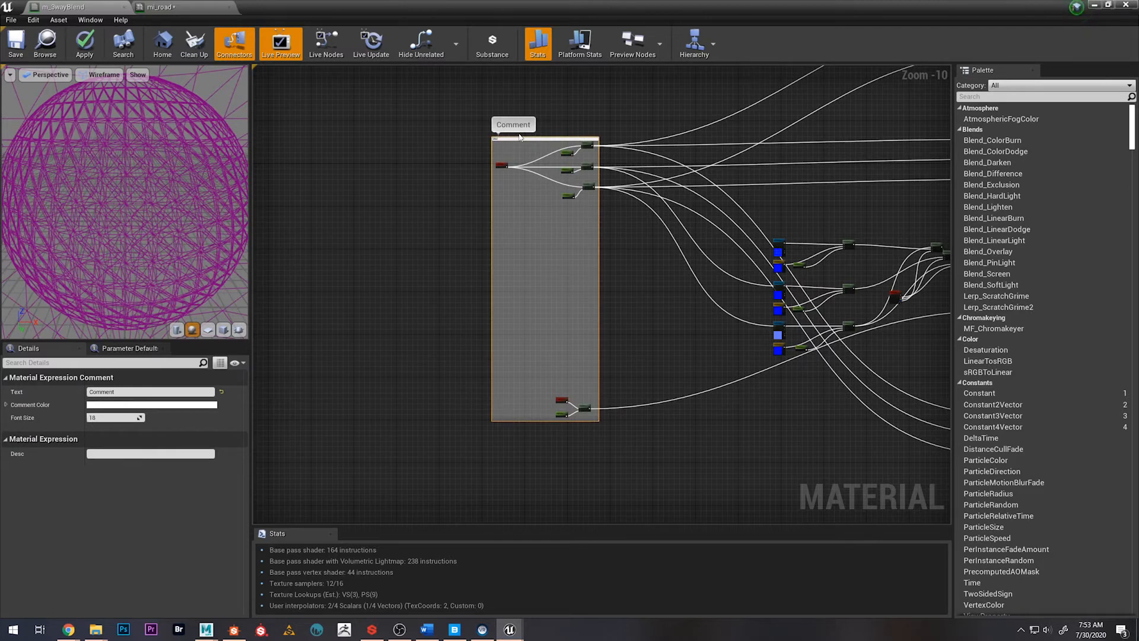
{"action": "type", "text": "UVs"}
{"action": "key", "text": "Return"}
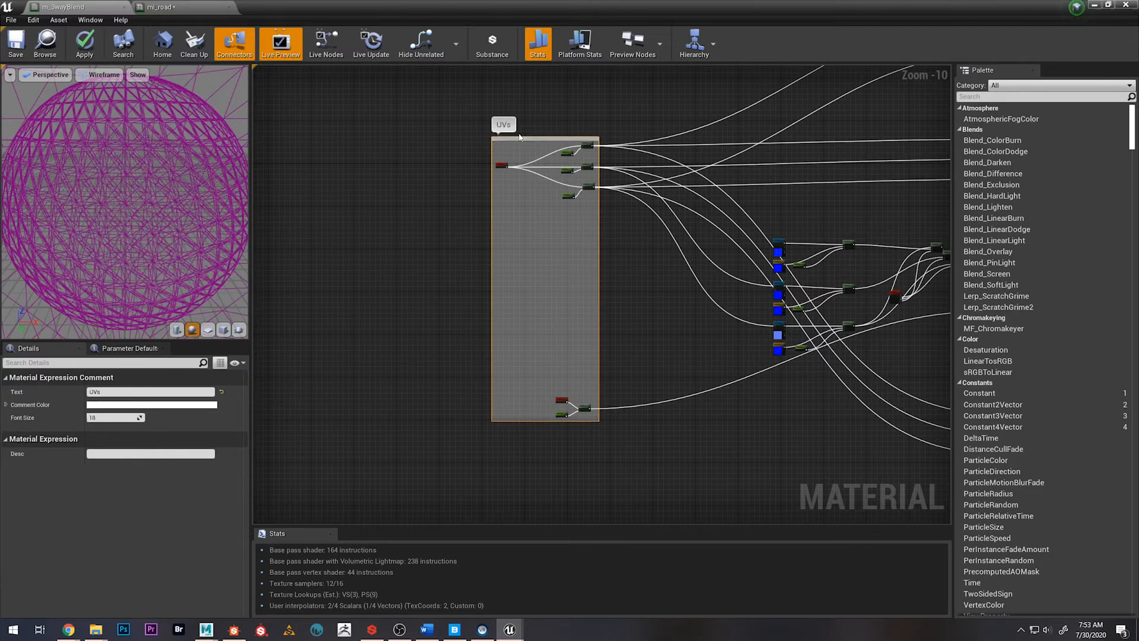
{"action": "left_click", "coordinate": [635, 316]}
Move the blended normal's Mask, intensity parameter, Multiply and Append nodes to the right, directly above the matching detail normal nodes
{"action": "scroll", "coordinate": [639, 380], "scroll_direction": "down", "scroll_amount": 1}
{"action": "right_click_drag", "start_coordinate": [707, 406], "coordinate": [505, 374]}
{"action": "scroll", "coordinate": [734, 304], "scroll_direction": "up", "scroll_amount": 3}
{"action": "scroll", "coordinate": [727, 302], "scroll_direction": "up", "scroll_amount": 4}
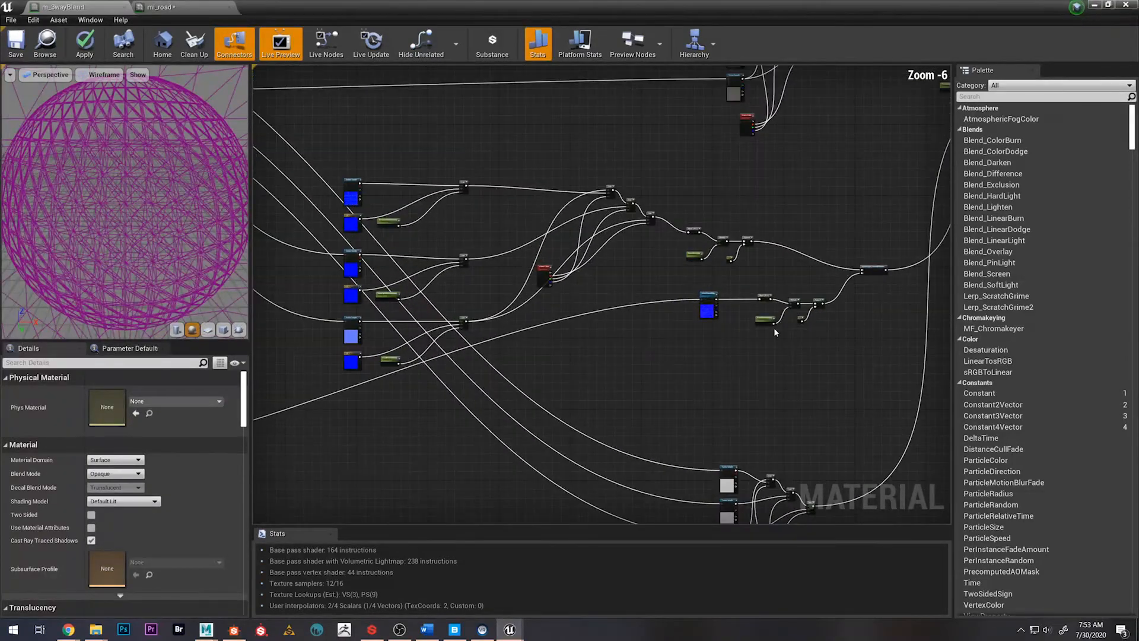
{"action": "right_click_drag", "start_coordinate": [769, 211], "coordinate": [692, 260]}
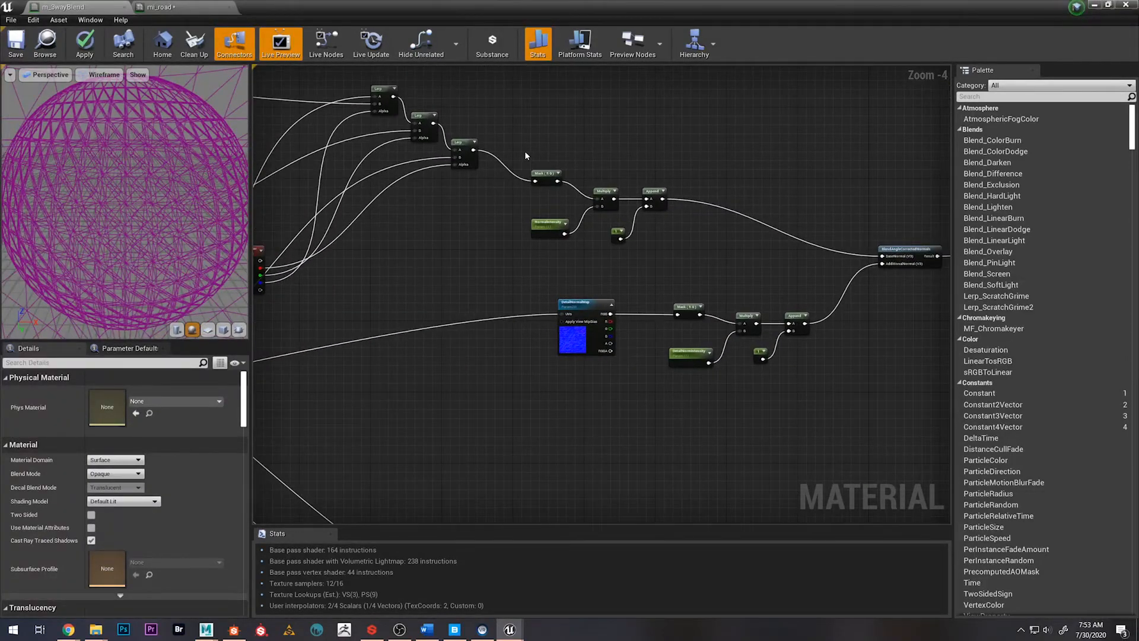
{"action": "left_click_drag", "start_coordinate": [524, 150], "coordinate": [676, 246]}
{"action": "left_click_drag", "start_coordinate": [660, 191], "coordinate": [804, 208]}
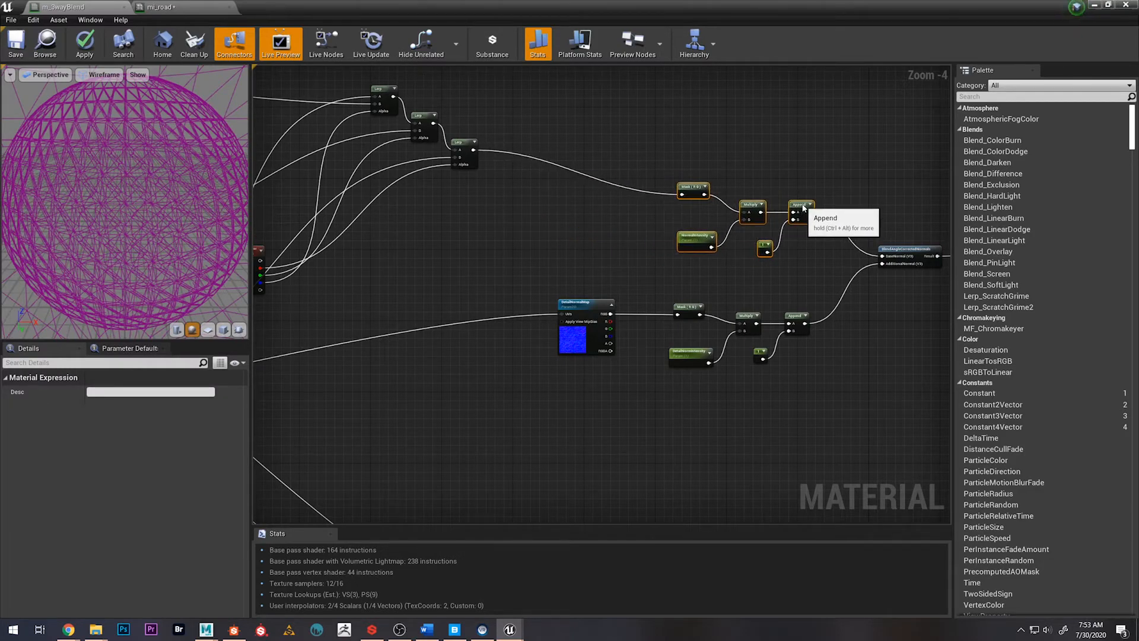
Enclose the normal texture samples and their Lerp nodes in a comment box titled "Normals"
{"action": "scroll", "coordinate": [692, 295], "scroll_direction": "down", "scroll_amount": 4}
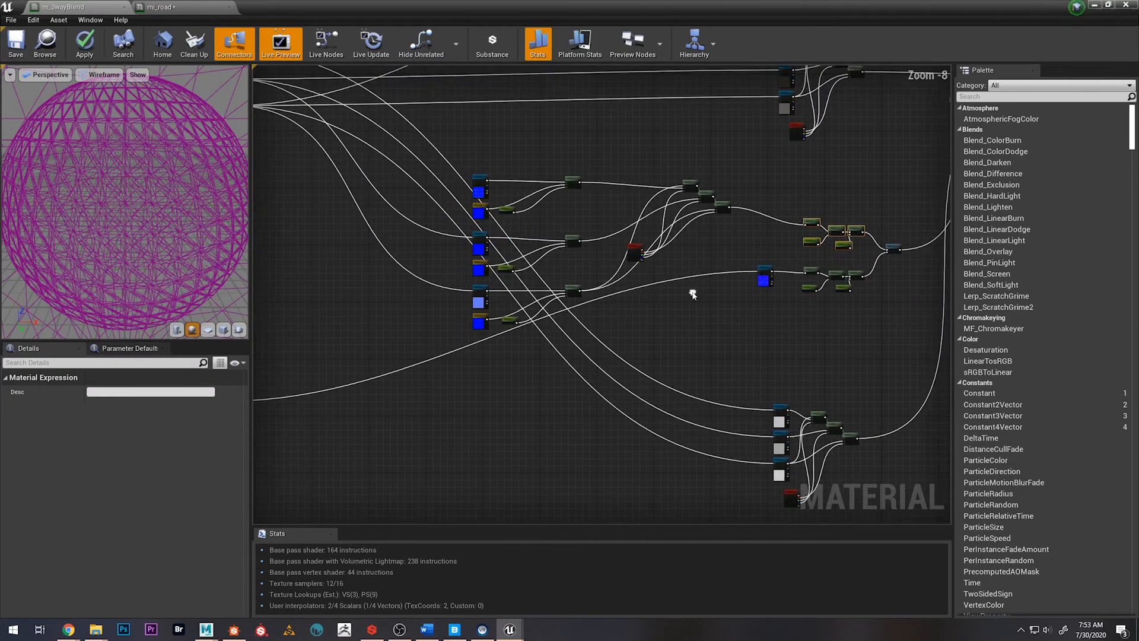
{"action": "left_click_drag", "start_coordinate": [455, 151], "coordinate": [733, 368]}
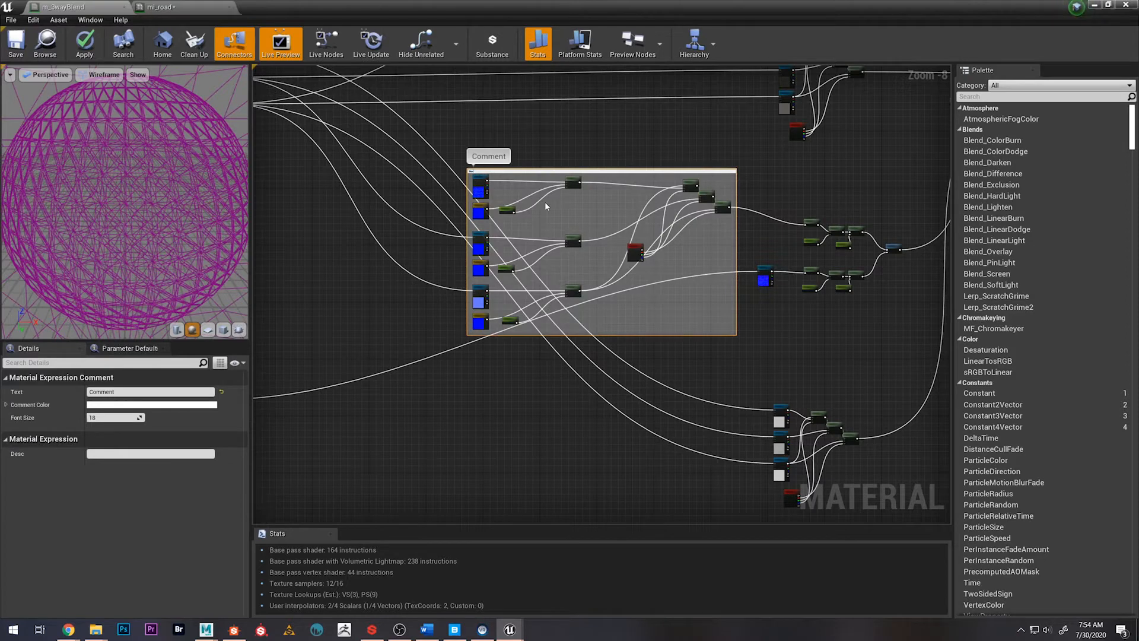
{"action": "right_click_drag", "start_coordinate": [874, 298], "coordinate": [769, 305]}
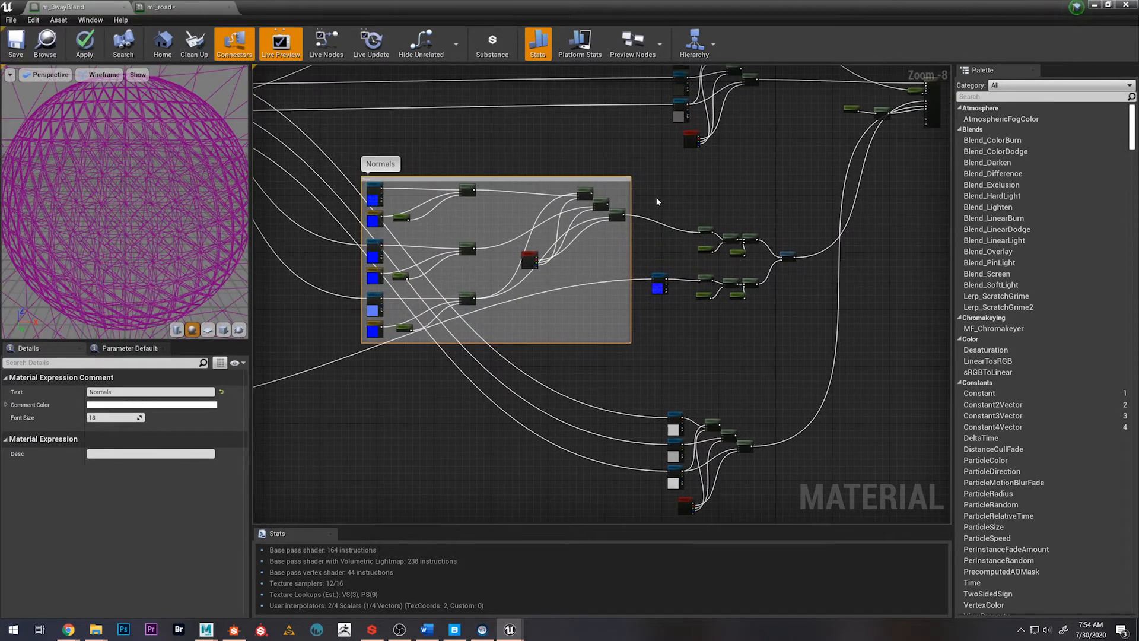
Enclose the detail normal map, both intensity node chains and the normal blending node in a comment titled "Normal Intensity"
{"action": "left_click_drag", "start_coordinate": [655, 202], "coordinate": [798, 286]}
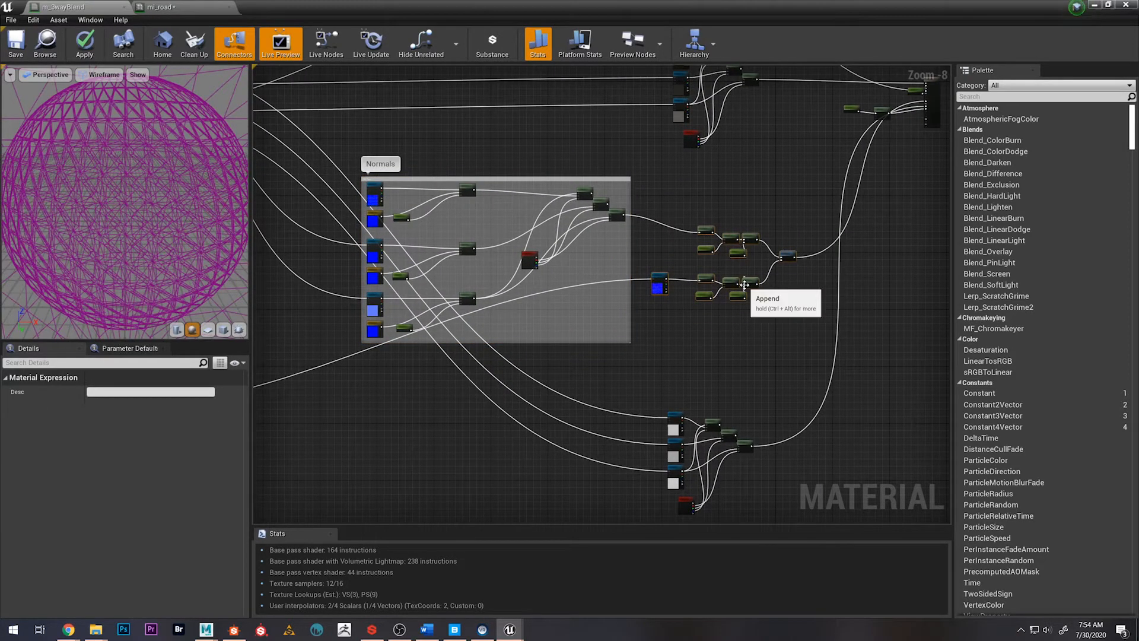
{"action": "key", "text": "c"}
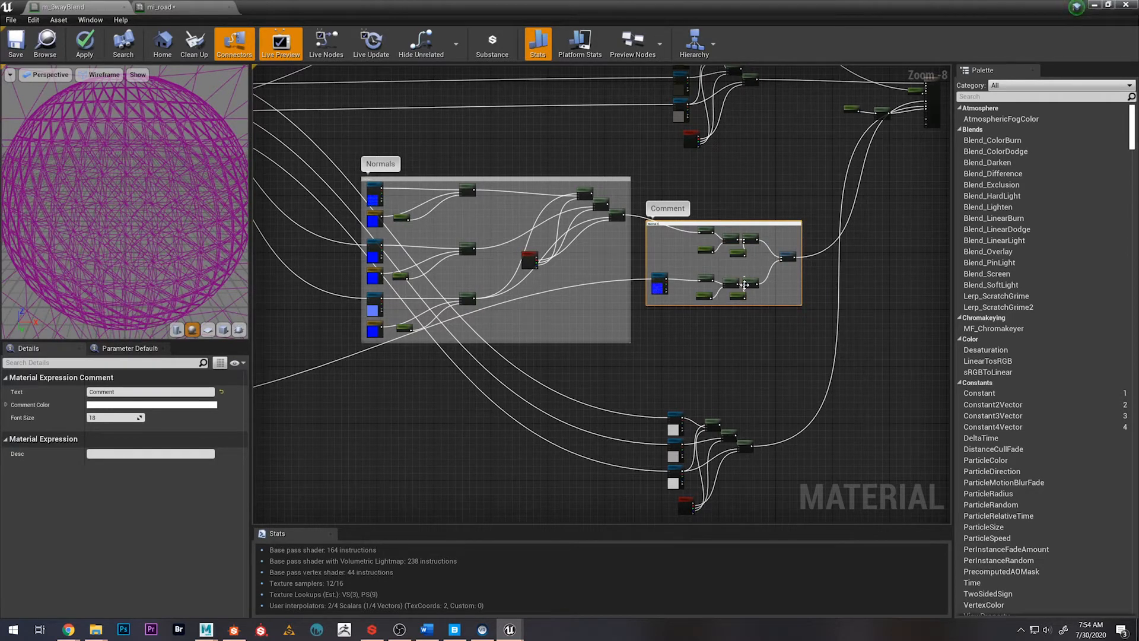
{"action": "type", "text": "Normal Intensity"}
{"action": "key", "text": "Return"}
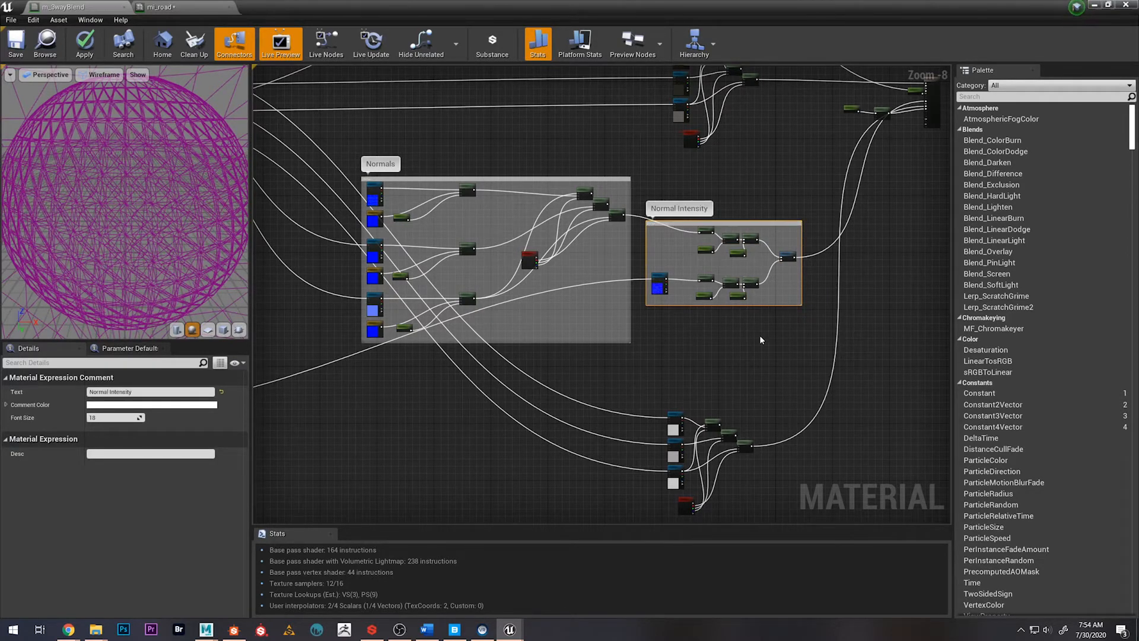
Move the lowest texture blend group down slightly and enclose it in a comment box titled "Displacement"
{"action": "right_click_drag", "start_coordinate": [743, 338], "coordinate": [712, 247]}
{"action": "left_click_drag", "start_coordinate": [627, 285], "coordinate": [731, 426]}
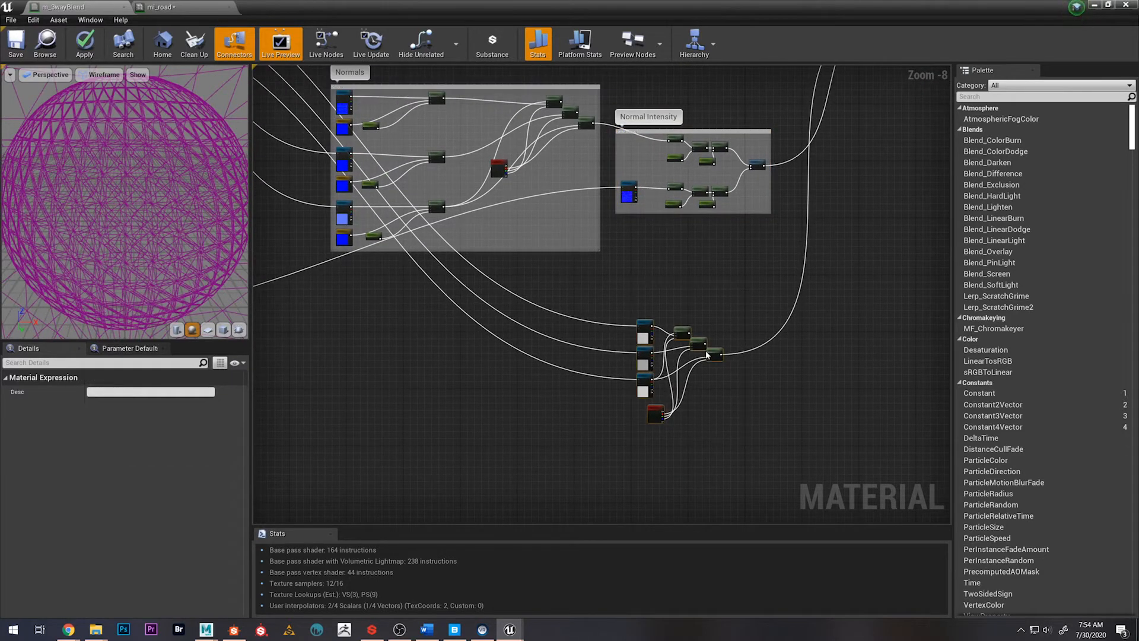
{"action": "key", "text": "c"}
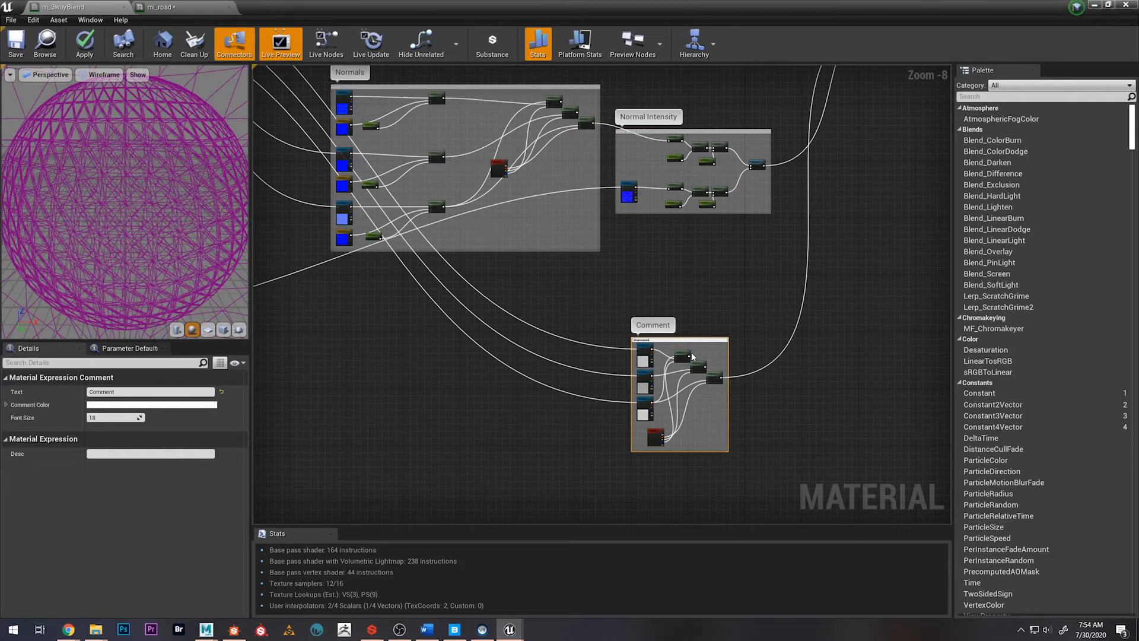
{"action": "key", "text": "Return"}
Enclose the three-texture blend group above the normals in a comment box titled "Albnedo"
{"action": "scroll", "coordinate": [742, 279], "scroll_direction": "down", "scroll_amount": 2}
{"action": "scroll", "coordinate": [760, 161], "scroll_direction": "down", "scroll_amount": 2}
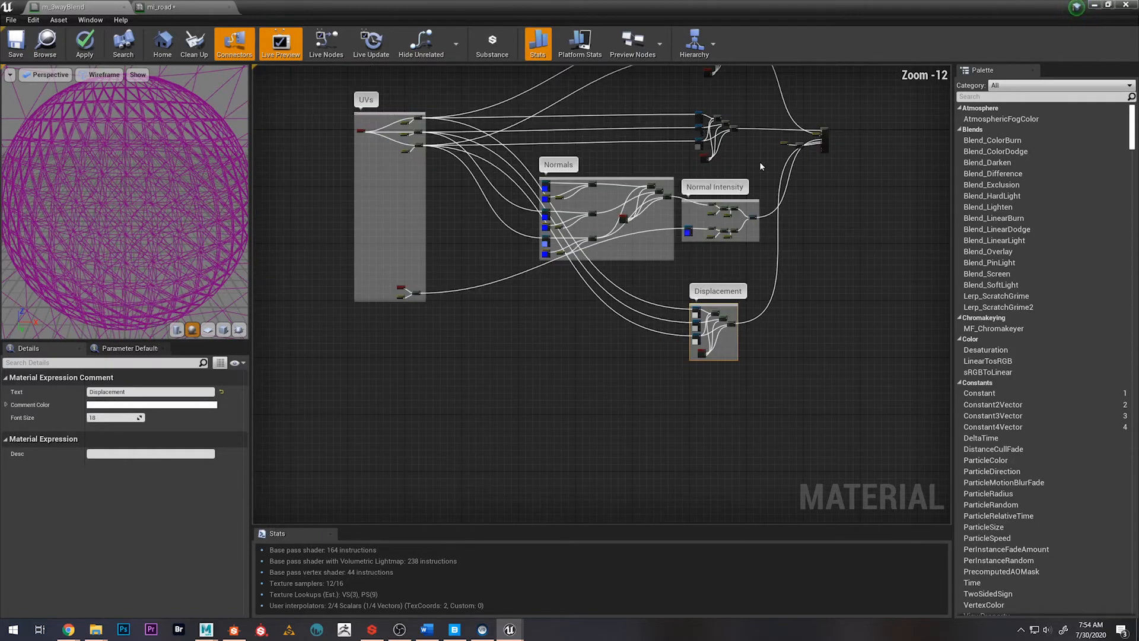
{"action": "right_click_drag", "start_coordinate": [759, 161], "coordinate": [707, 258]}
{"action": "scroll", "coordinate": [639, 202], "scroll_direction": "up", "scroll_amount": 2}
{"action": "left_click_drag", "start_coordinate": [650, 217], "coordinate": [724, 324]}
{"action": "key", "text": "c"}
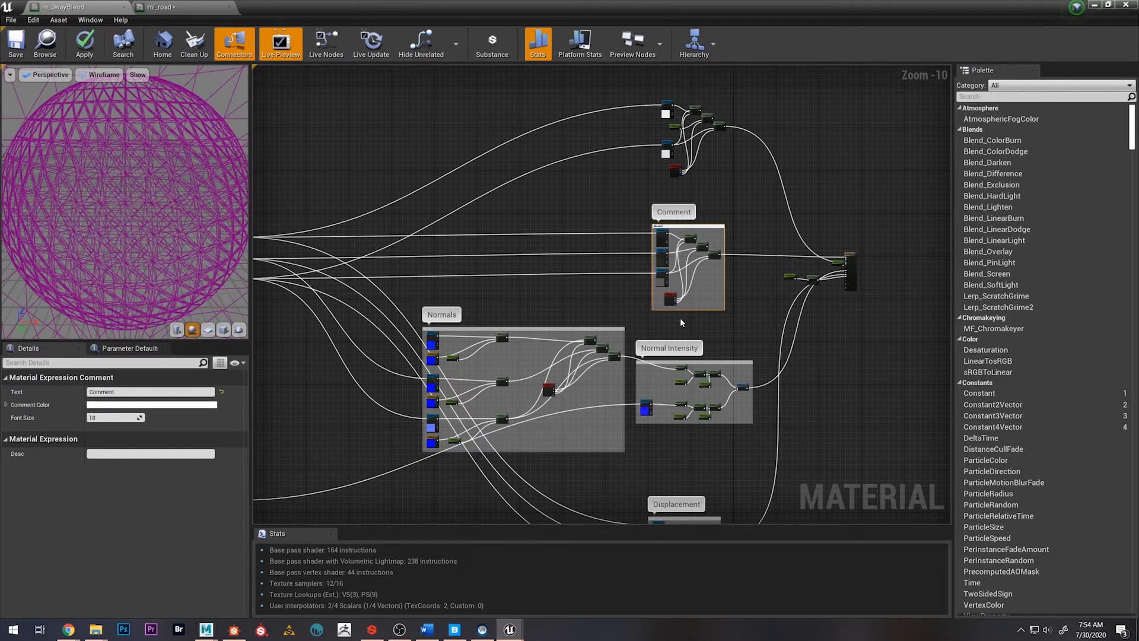
{"action": "double_click", "coordinate": [673, 212]}
{"action": "type", "text": "Albnedo"}
{"action": "key", "text": "Return"}
Correct the misspelled comment title above the normals to "Albedo"
{"action": "scroll", "coordinate": [668, 222], "scroll_direction": "up", "scroll_amount": 8}
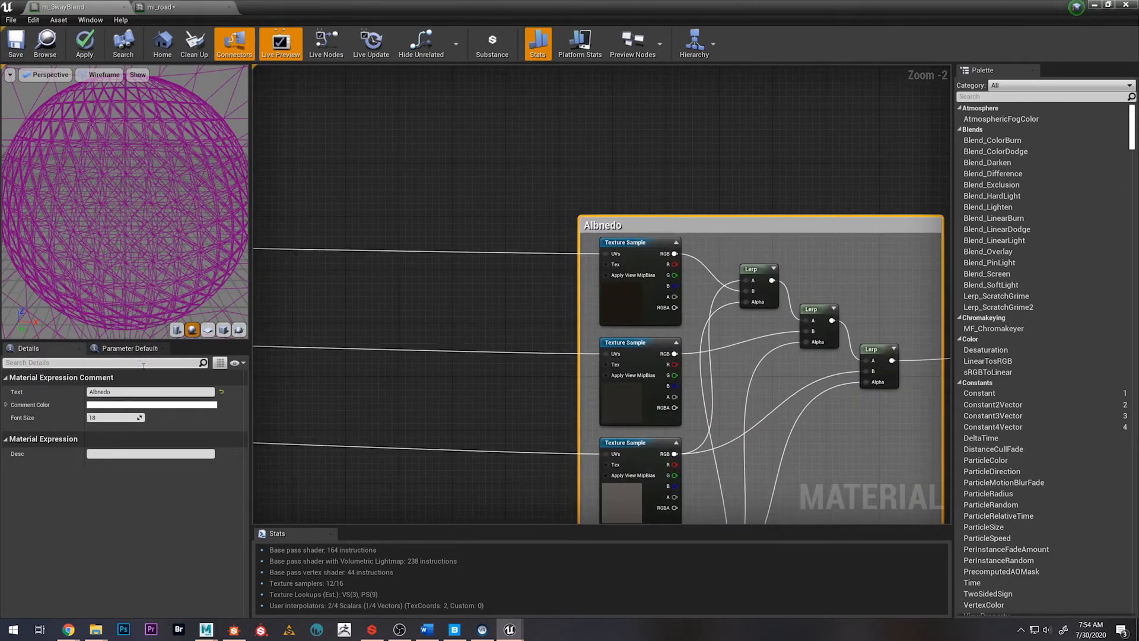
{"action": "left_click", "coordinate": [107, 389]}
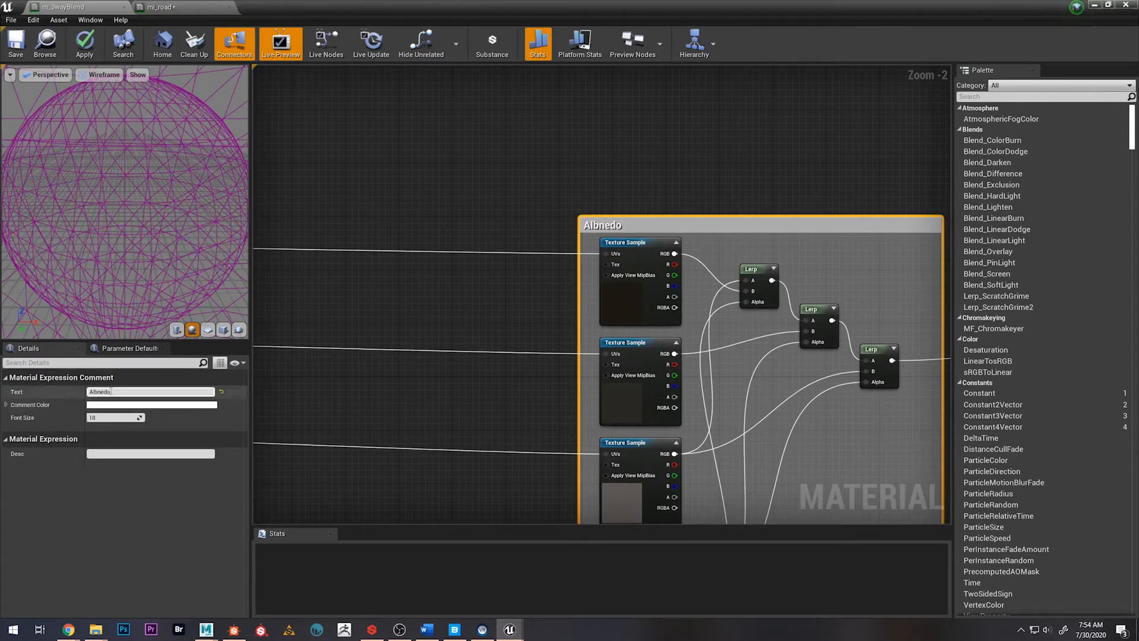
{"action": "type", "text": "A"}
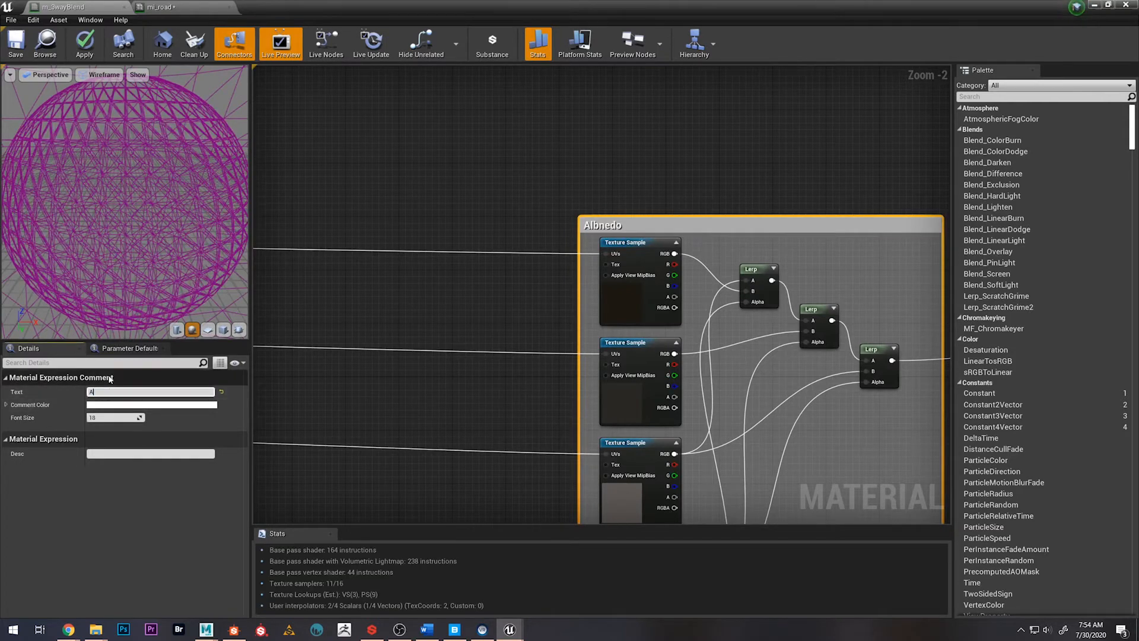
{"action": "type", "text": "lbedo"}
{"action": "key", "text": "Return"}
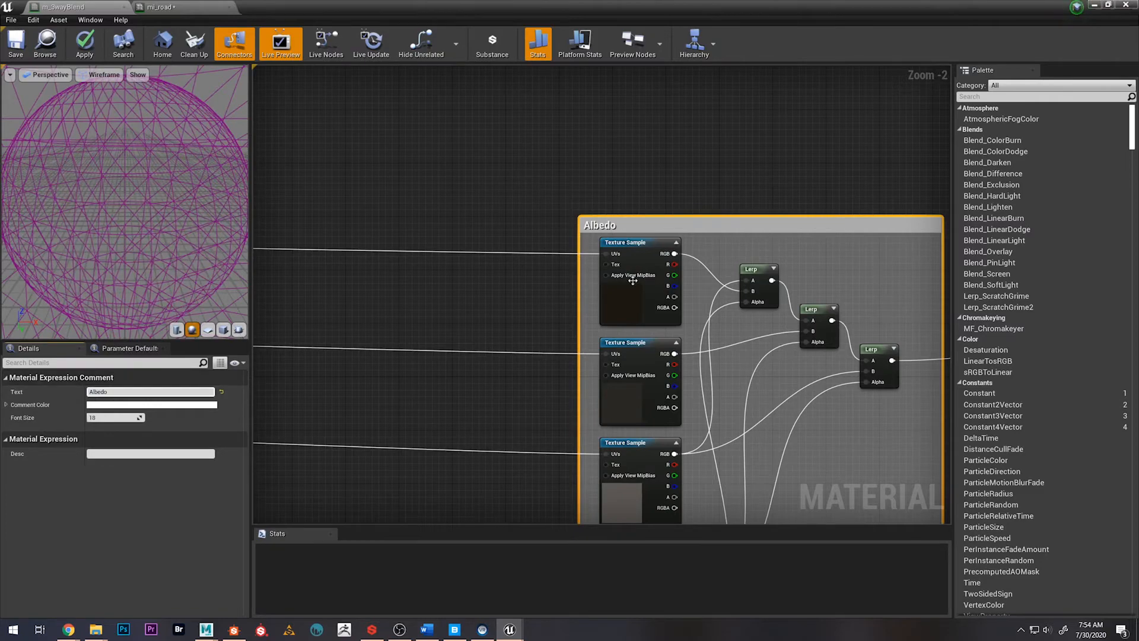
Enclose the uppermost texture blend group in a comment box titled "Roughness"
{"action": "scroll", "coordinate": [658, 291], "scroll_direction": "down", "scroll_amount": 6}
{"action": "left_click_drag", "start_coordinate": [567, 137], "coordinate": [721, 281]}
{"action": "type", "text": "cRoughne"}
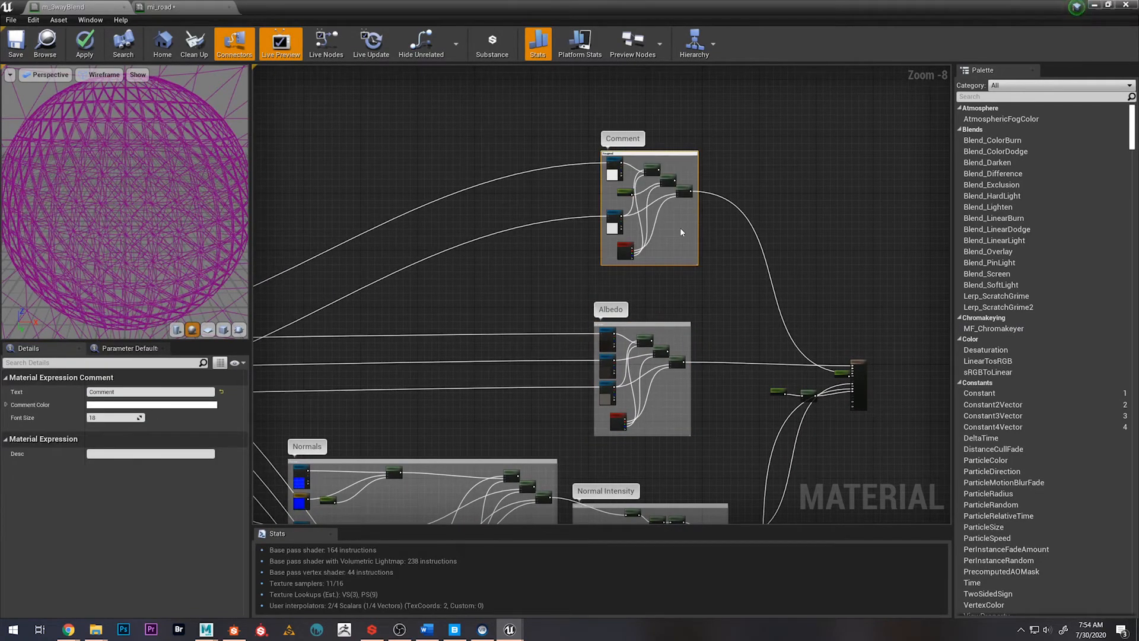
{"action": "type", "text": "ss"}
{"action": "key", "text": "Return"}
Save the material with its commented node groups
{"action": "scroll", "coordinate": [563, 305], "scroll_direction": "down", "scroll_amount": 4}
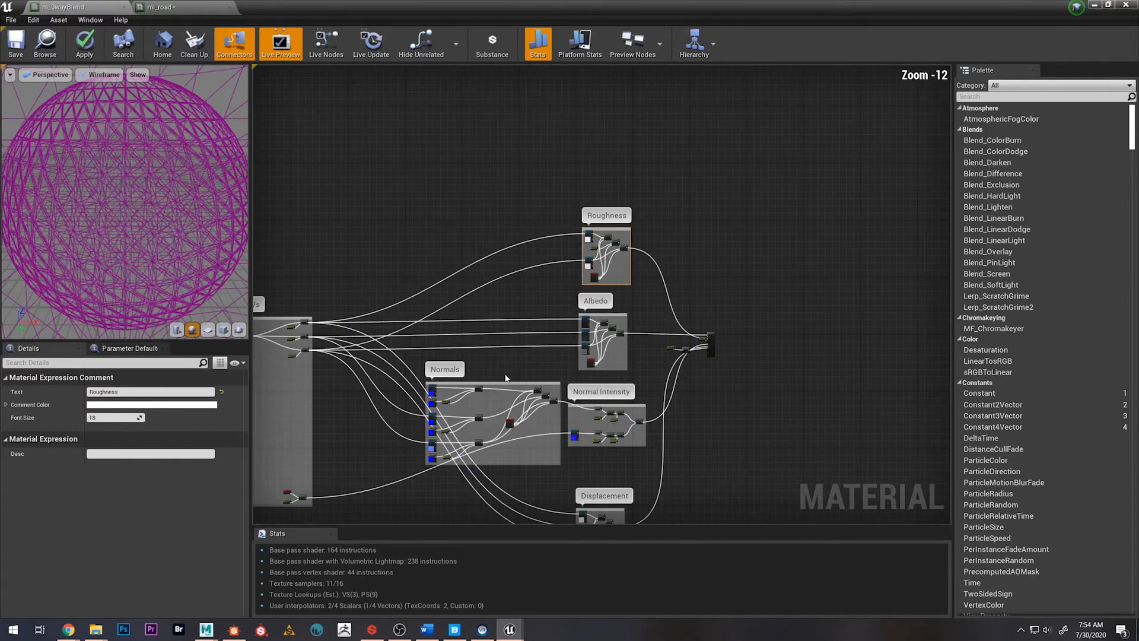
{"action": "right_click_drag", "start_coordinate": [506, 377], "coordinate": [619, 285]}
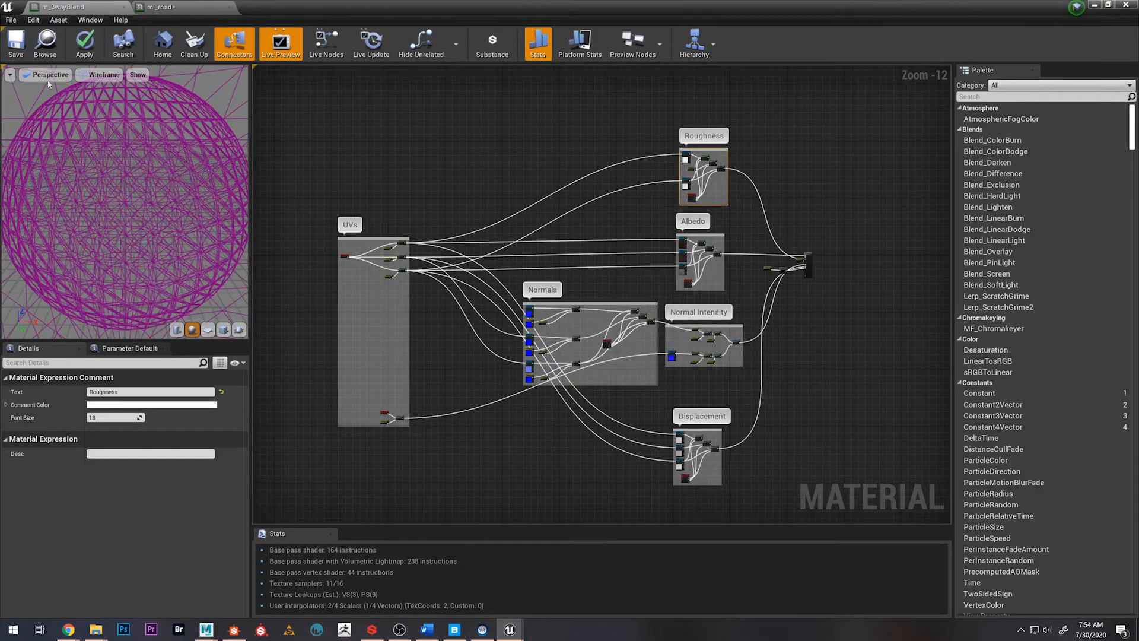
{"action": "left_click", "coordinate": [18, 51]}
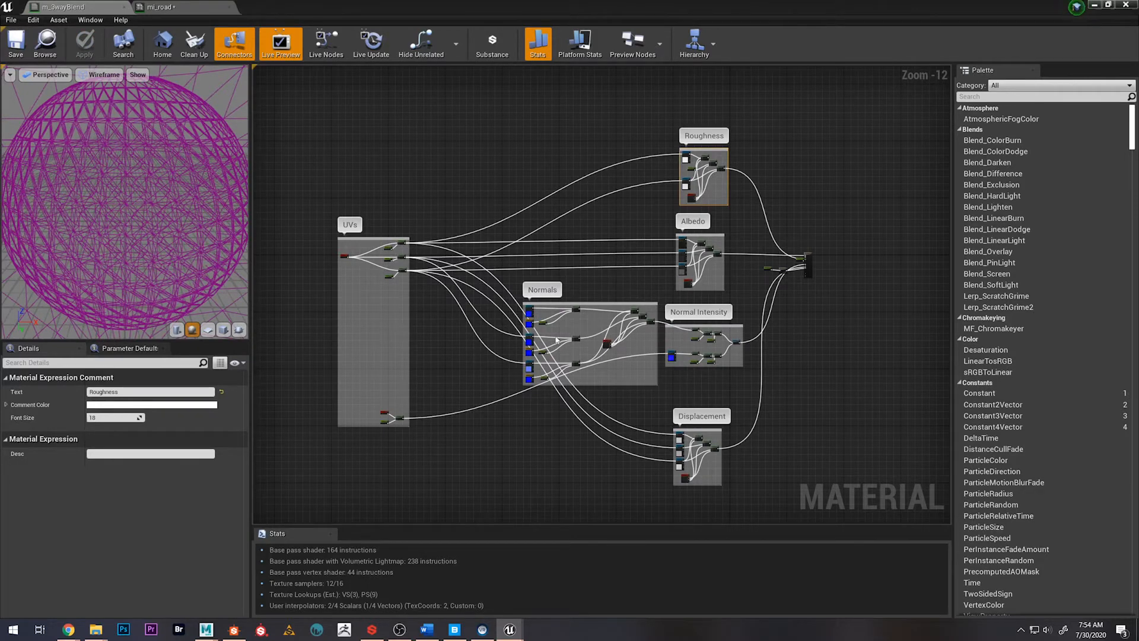
{"action": "scroll", "coordinate": [694, 251], "scroll_direction": "up", "scroll_amount": 2}
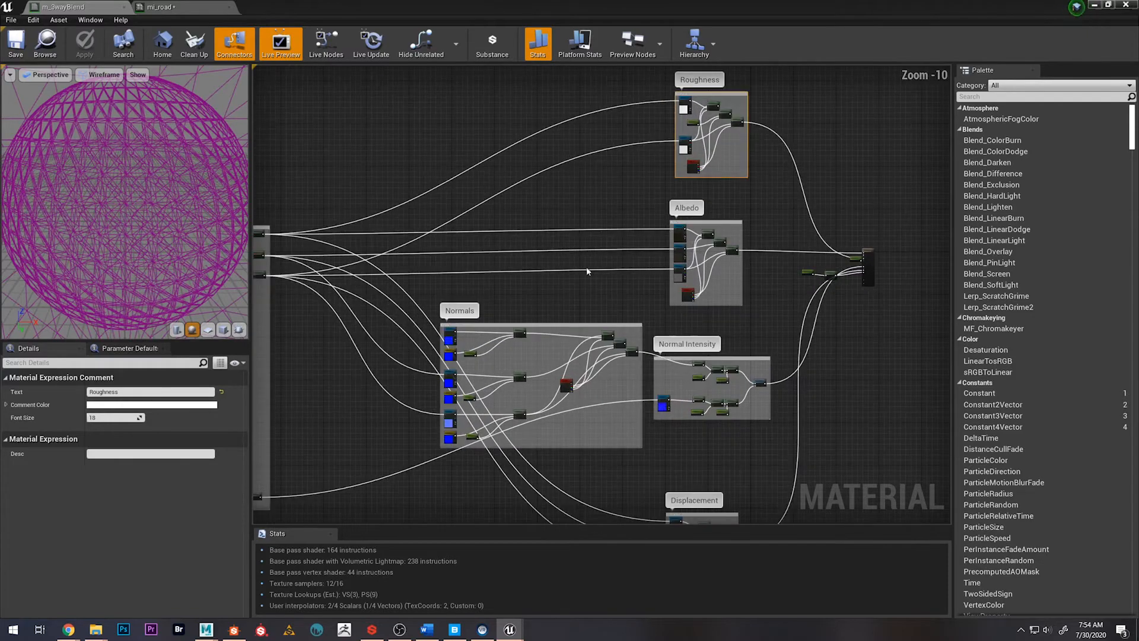
Assign the DestroyedUVsMulti and DestroyedNormIntensity parameters together to a new parameter group named DestroyedMat
{"action": "left_click", "coordinate": [405, 232]}
{"action": "scroll", "coordinate": [405, 232], "scroll_direction": "up", "scroll_amount": 2}
{"action": "scroll", "coordinate": [405, 232], "scroll_direction": "up", "scroll_amount": 8}
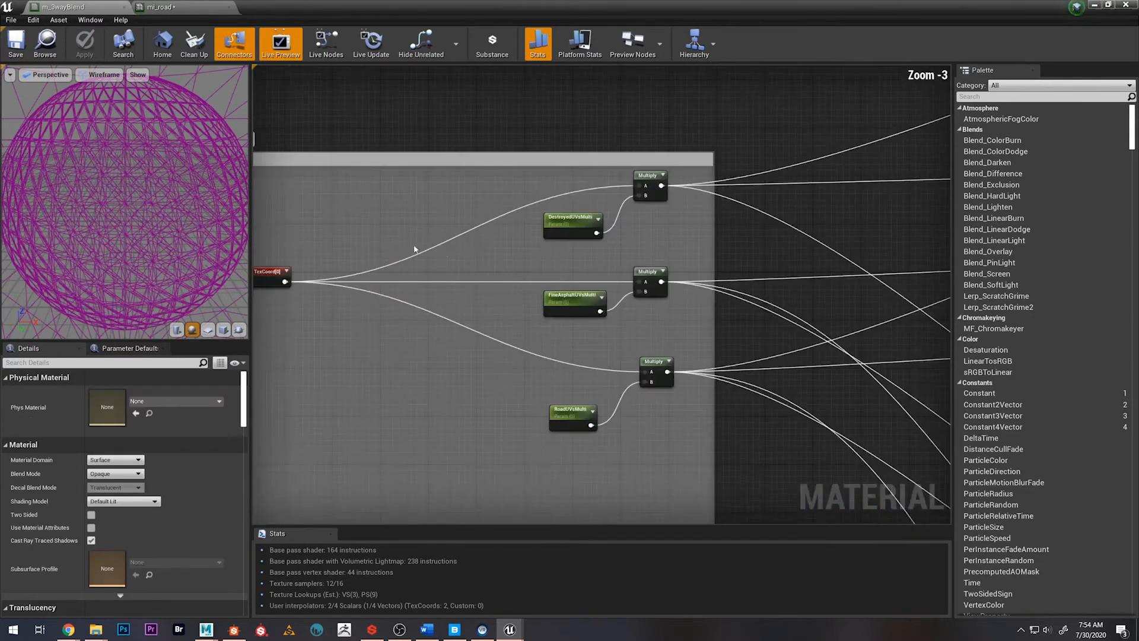
{"action": "right_click_drag", "start_coordinate": [504, 268], "coordinate": [510, 220]}
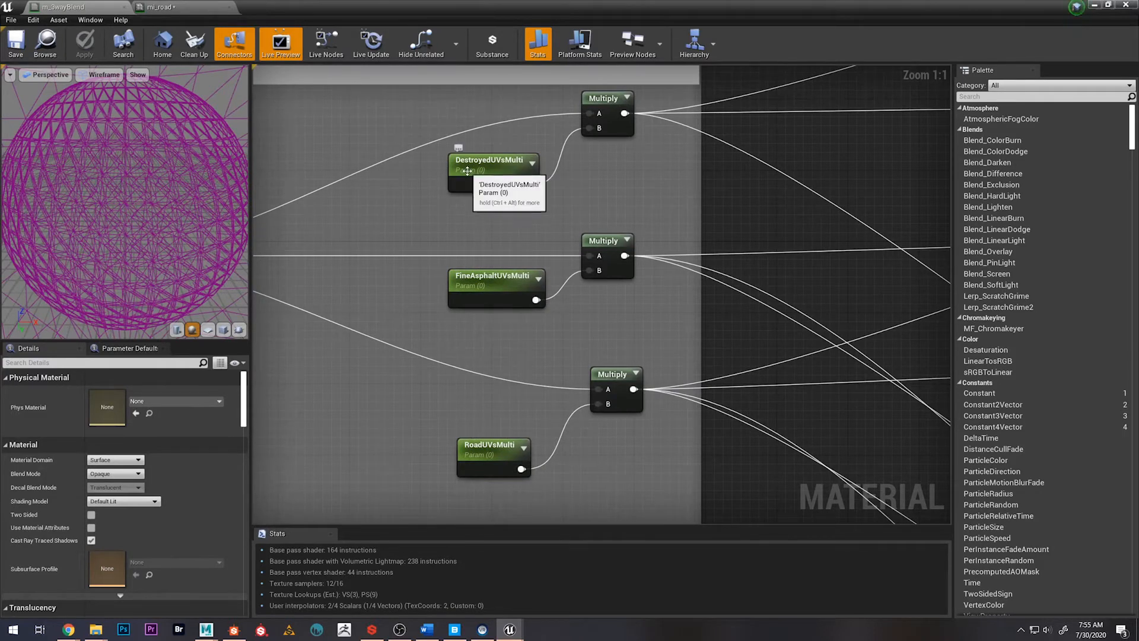
{"action": "left_click", "coordinate": [474, 163]}
{"action": "scroll", "coordinate": [714, 174], "scroll_direction": "down", "scroll_amount": 1}
{"action": "scroll", "coordinate": [713, 174], "scroll_direction": "down", "scroll_amount": 9}
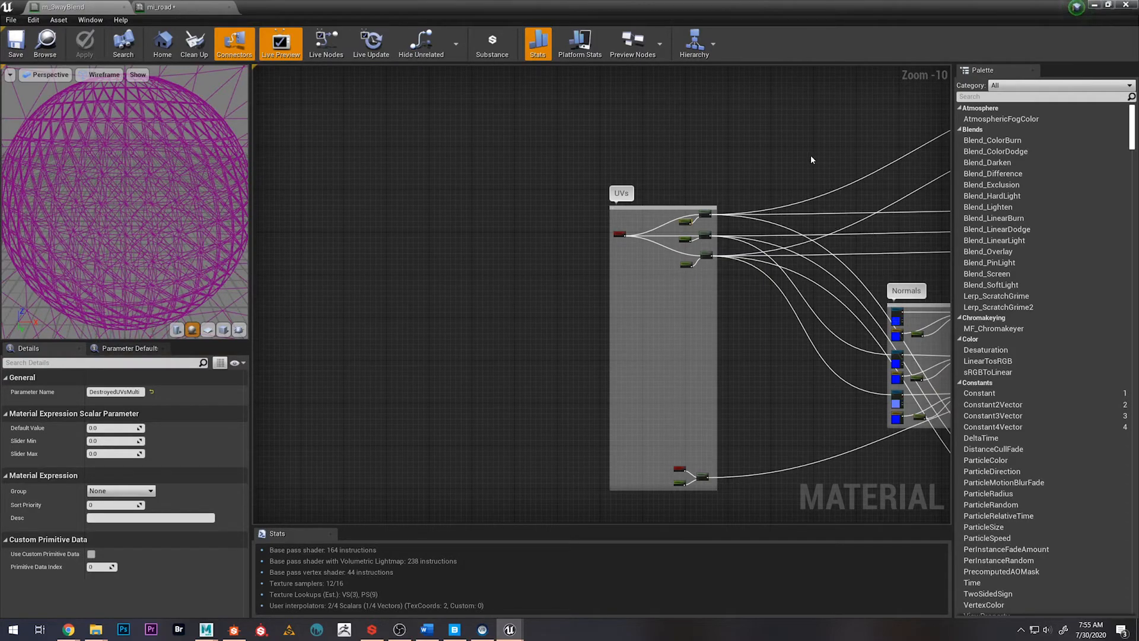
{"action": "right_click_drag", "start_coordinate": [809, 156], "coordinate": [543, 103]}
{"action": "scroll", "coordinate": [695, 234], "scroll_direction": "up", "scroll_amount": 7}
{"action": "right_click_drag", "start_coordinate": [656, 242], "coordinate": [714, 87]}
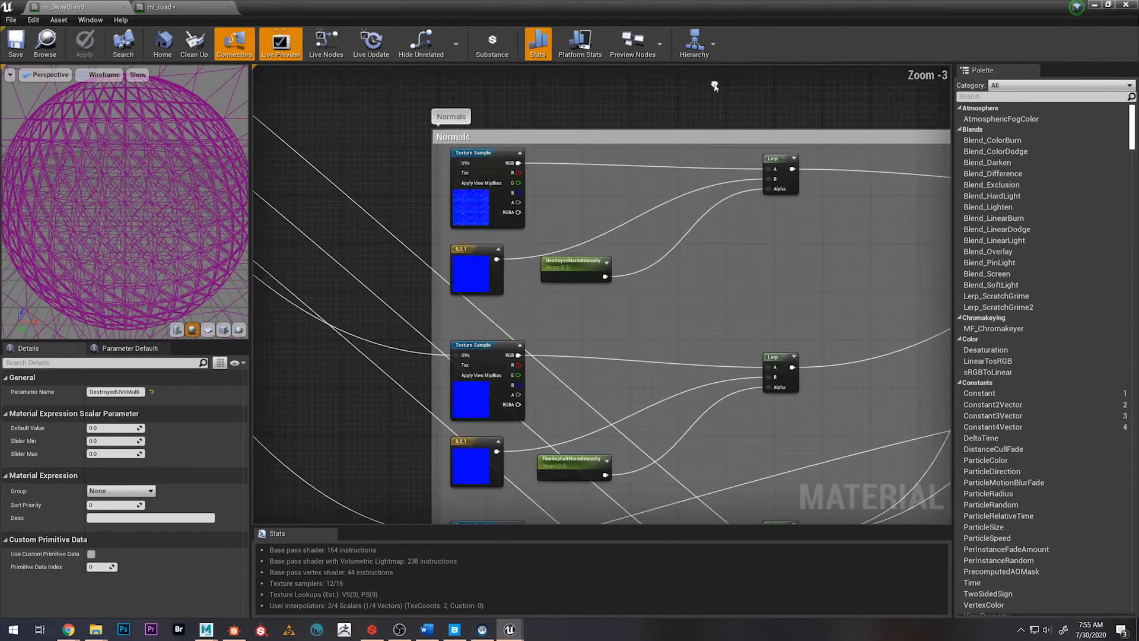
{"action": "left_click", "coordinate": [579, 266], "text": "shift"}
{"action": "scroll", "coordinate": [579, 266], "scroll_direction": "down", "scroll_amount": 8}
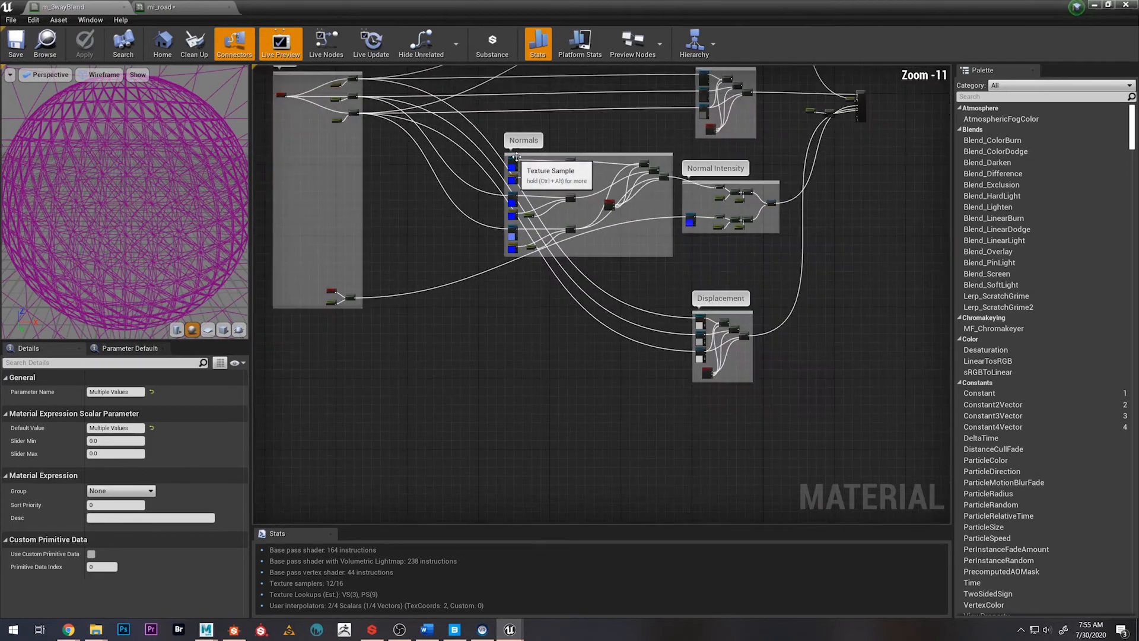
{"action": "scroll", "coordinate": [607, 133], "scroll_direction": "up", "scroll_amount": 5}
{"action": "scroll", "coordinate": [494, 189], "scroll_direction": "up", "scroll_amount": 3}
{"action": "scroll", "coordinate": [529, 210], "scroll_direction": "down", "scroll_amount": 6}
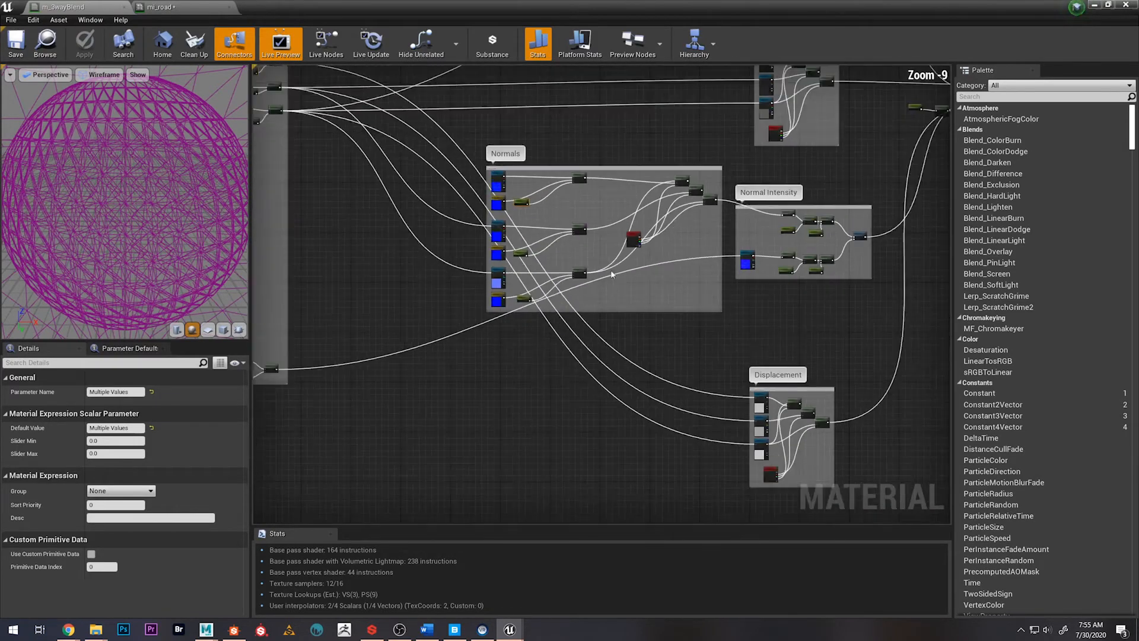
{"action": "right_click_drag", "start_coordinate": [757, 349], "coordinate": [572, 239]}
{"action": "scroll", "coordinate": [639, 284], "scroll_direction": "up", "scroll_amount": 4}
{"action": "scroll", "coordinate": [639, 285], "scroll_direction": "up", "scroll_amount": 1}
{"action": "right_click_drag", "start_coordinate": [573, 147], "coordinate": [682, 444]}
{"action": "right_click_drag", "start_coordinate": [628, 305], "coordinate": [633, 450]}
{"action": "scroll", "coordinate": [623, 323], "scroll_direction": "up", "scroll_amount": 2}
{"action": "right_click_drag", "start_coordinate": [652, 198], "coordinate": [665, 421]}
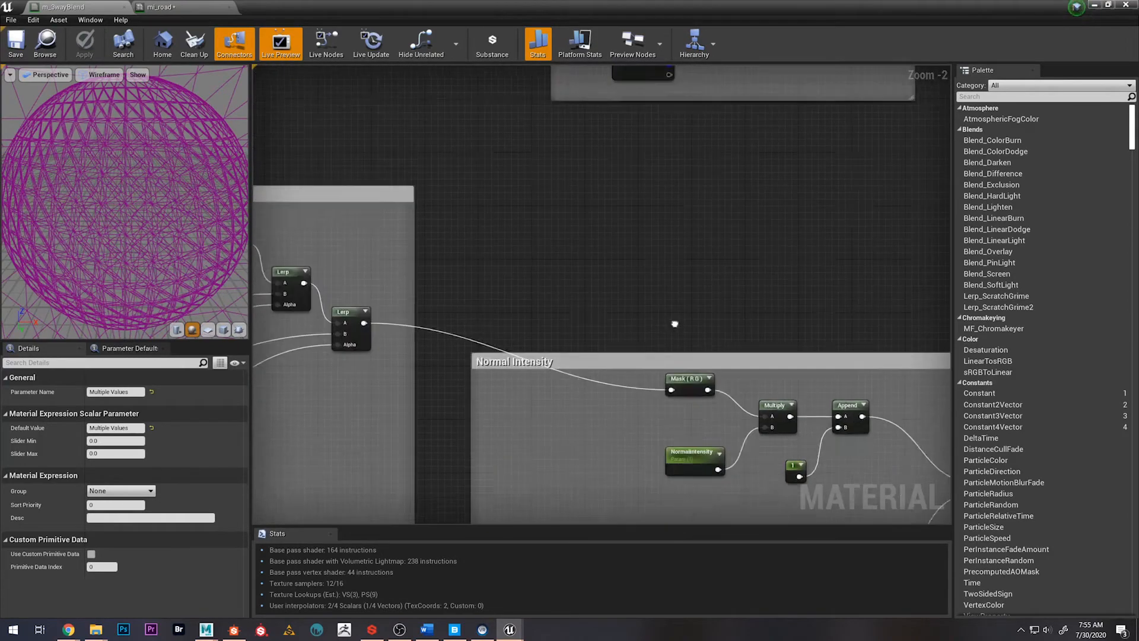
{"action": "scroll", "coordinate": [575, 255], "scroll_direction": "down", "scroll_amount": 2}
{"action": "right_click_drag", "start_coordinate": [575, 255], "coordinate": [517, 318]}
{"action": "scroll", "coordinate": [522, 323], "scroll_direction": "down", "scroll_amount": 2}
{"action": "scroll", "coordinate": [465, 360], "scroll_direction": "down", "scroll_amount": 2}
{"action": "right_click_drag", "start_coordinate": [465, 360], "coordinate": [842, 154]}
{"action": "right_click_drag", "start_coordinate": [477, 442], "coordinate": [441, 264]}
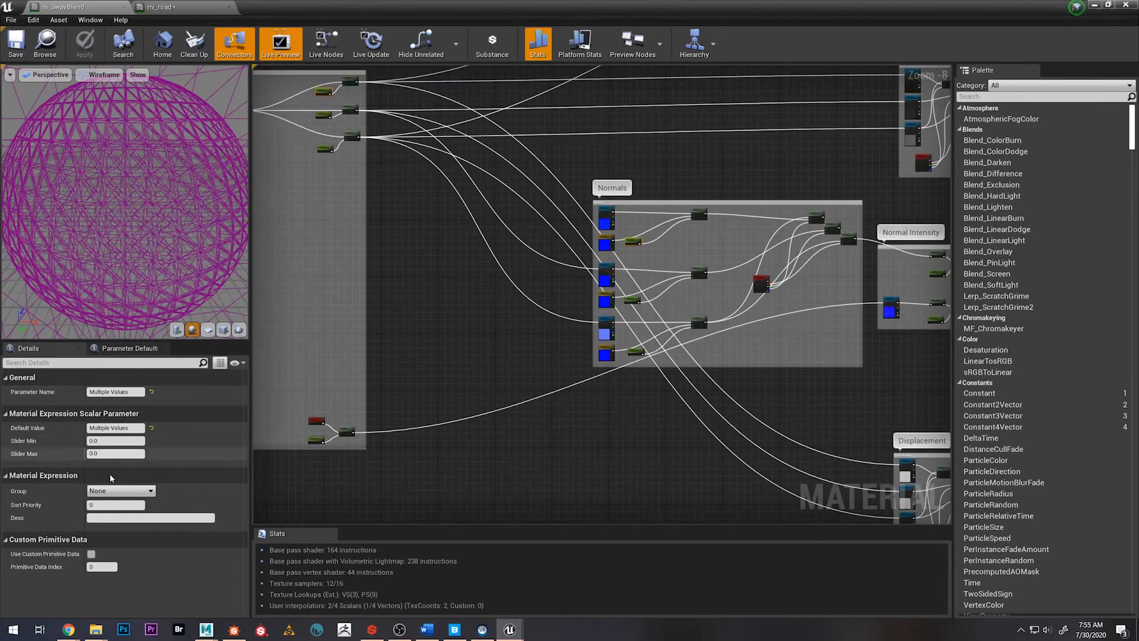
{"action": "left_click", "coordinate": [116, 491]}
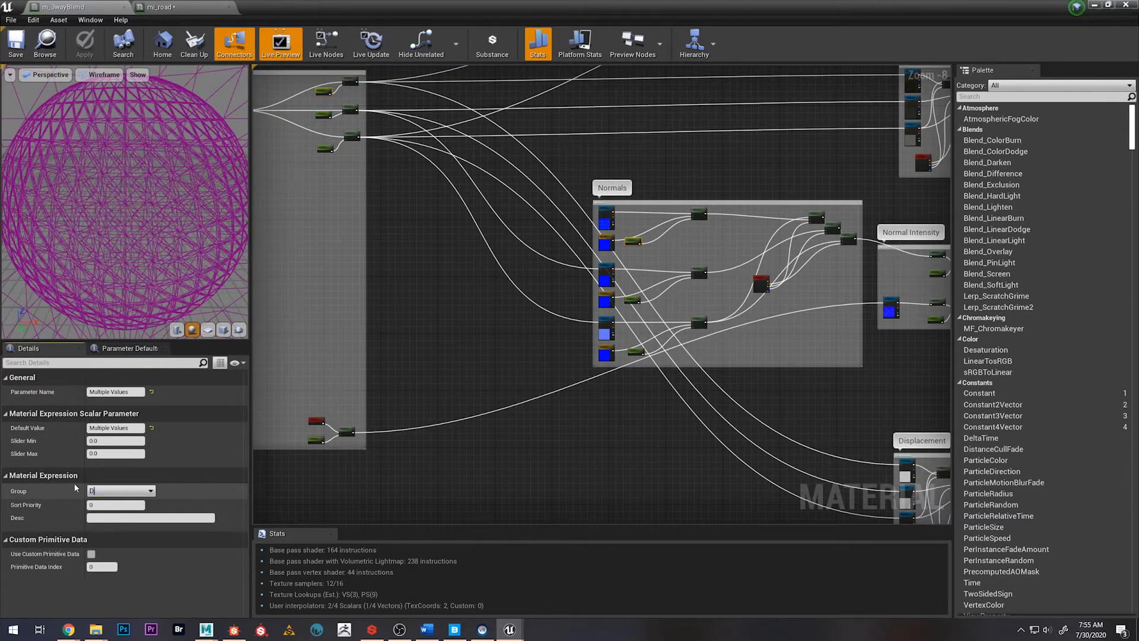
{"action": "type", "text": "DestroyedMat"}
{"action": "key", "text": "Return"}
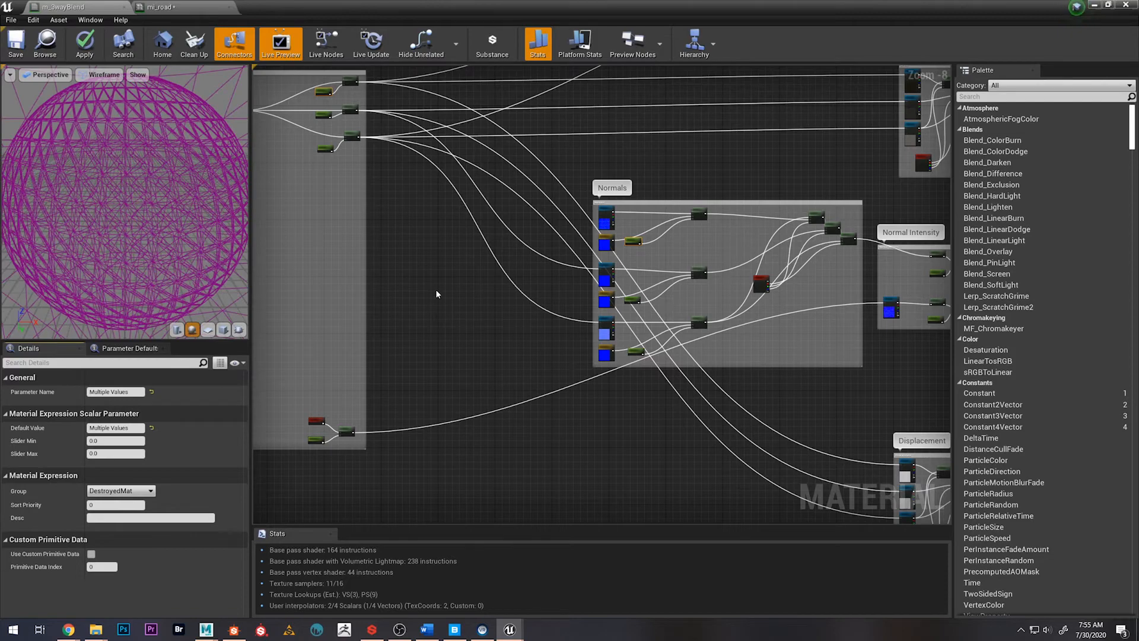
Assign the FineAsphaltUVsMulti and FineAsphaltNormIntensity parameters together to a new parameter group named FineAsphalt
{"action": "left_click", "coordinate": [417, 374]}
{"action": "scroll", "coordinate": [440, 340], "scroll_direction": "up", "scroll_amount": 2}
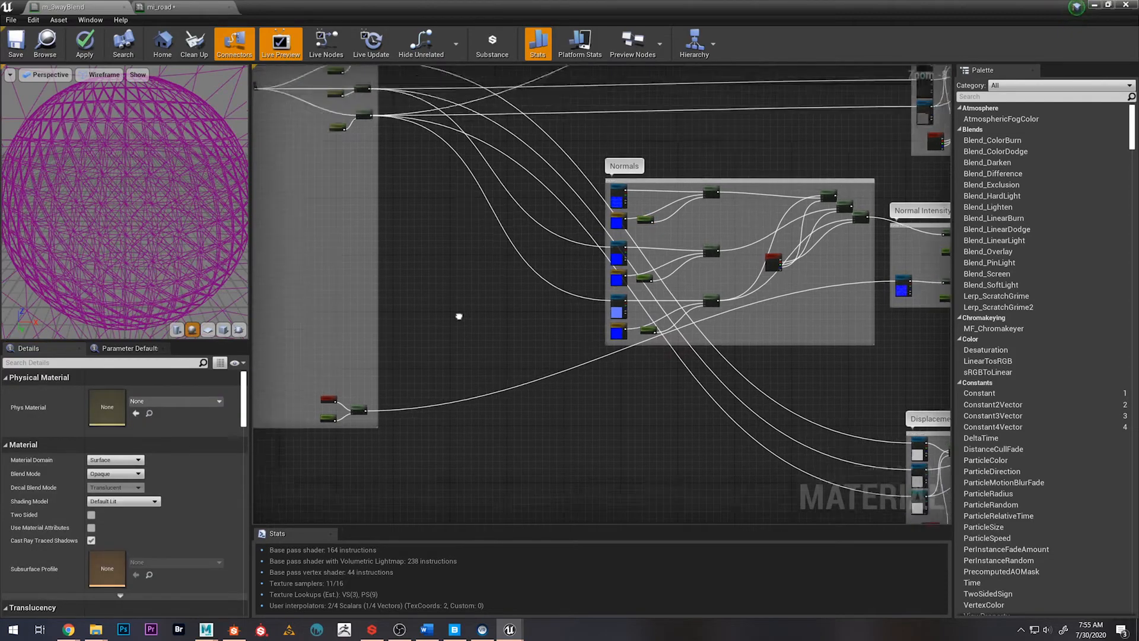
{"action": "scroll", "coordinate": [444, 313], "scroll_direction": "up", "scroll_amount": 5}
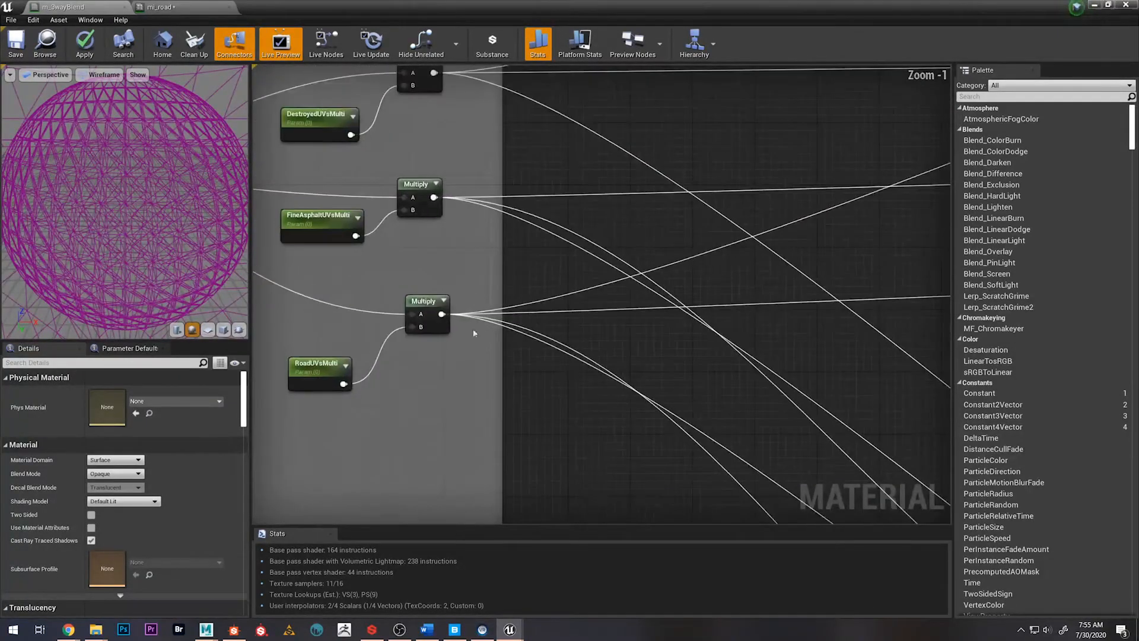
{"action": "left_click", "coordinate": [358, 227]}
{"action": "scroll", "coordinate": [611, 330], "scroll_direction": "down", "scroll_amount": 4}
{"action": "right_click_drag", "start_coordinate": [702, 447], "coordinate": [416, 270]}
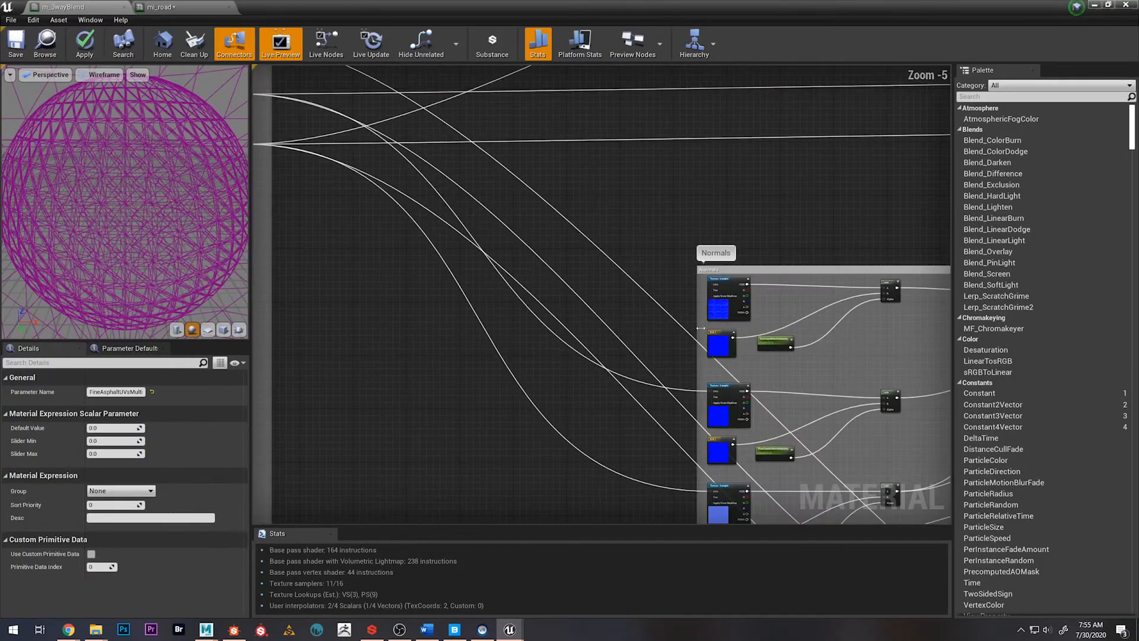
{"action": "right_click_drag", "start_coordinate": [621, 328], "coordinate": [479, 256]}
{"action": "scroll", "coordinate": [635, 373], "scroll_direction": "up", "scroll_amount": 3}
{"action": "left_click", "coordinate": [609, 381], "text": "shift"}
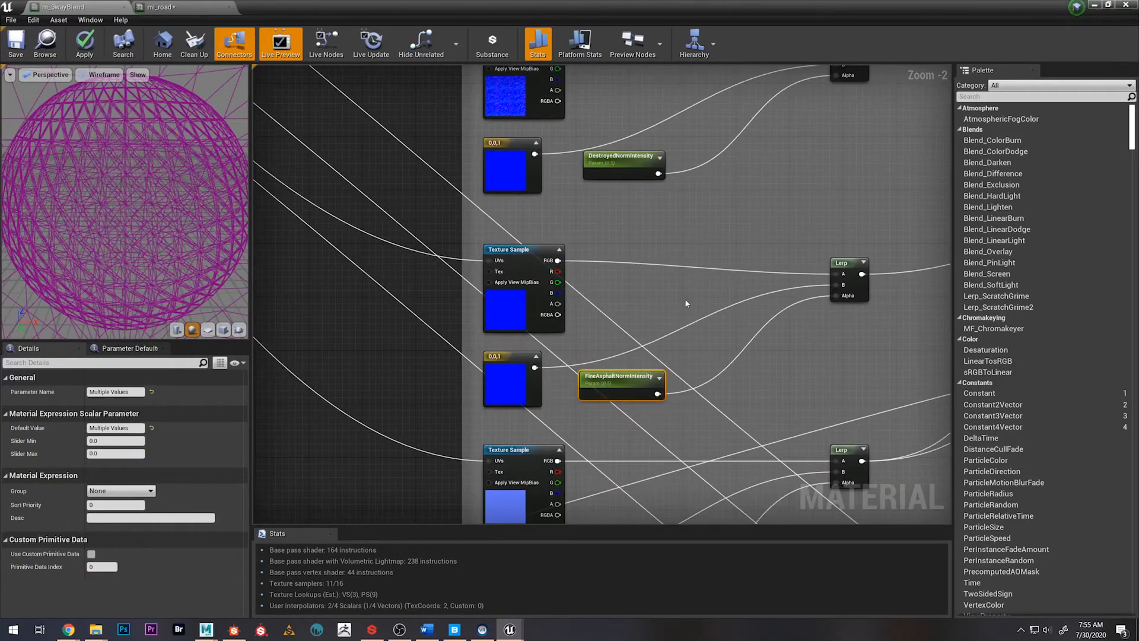
{"action": "scroll", "coordinate": [667, 323], "scroll_direction": "down", "scroll_amount": 10}
{"action": "right_click_drag", "start_coordinate": [695, 441], "coordinate": [572, 382]}
{"action": "scroll", "coordinate": [675, 333], "scroll_direction": "up", "scroll_amount": 4}
{"action": "right_click_drag", "start_coordinate": [670, 297], "coordinate": [669, 435]}
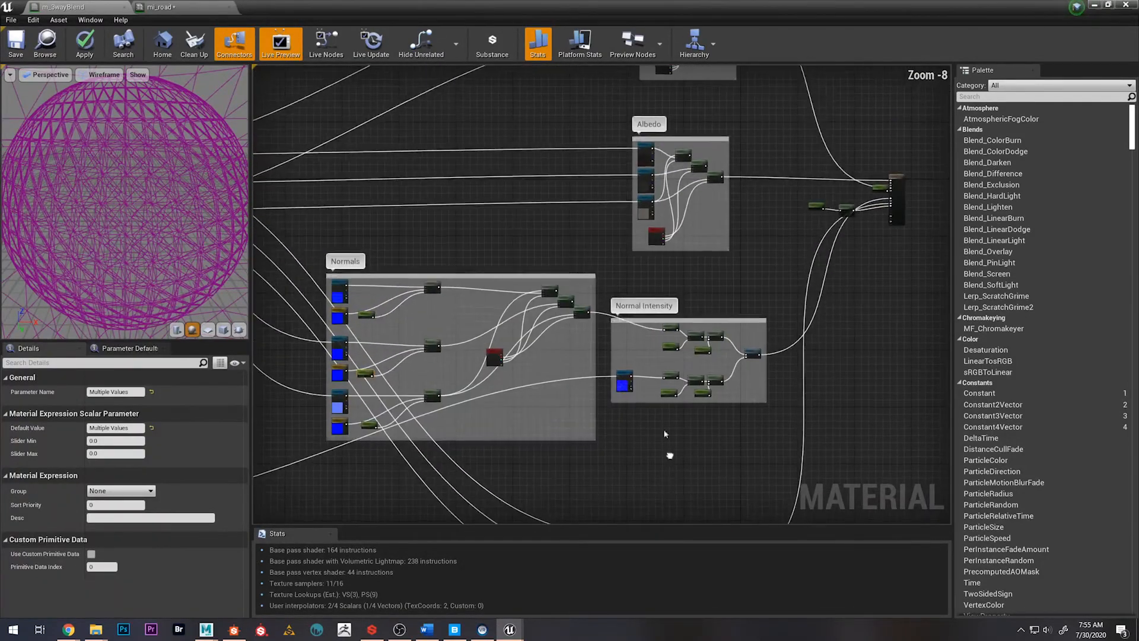
{"action": "right_click_drag", "start_coordinate": [540, 252], "coordinate": [530, 410]}
{"action": "right_click_drag", "start_coordinate": [592, 242], "coordinate": [556, 347]}
{"action": "scroll", "coordinate": [582, 300], "scroll_direction": "up", "scroll_amount": 8}
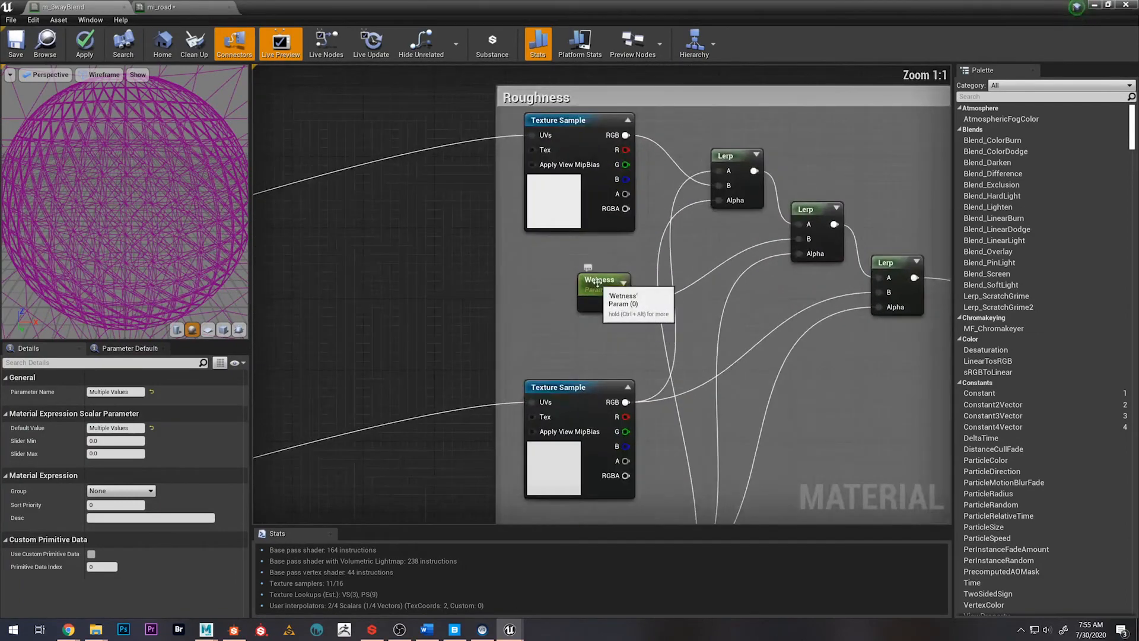
{"action": "scroll", "coordinate": [433, 325], "scroll_direction": "down", "scroll_amount": 9}
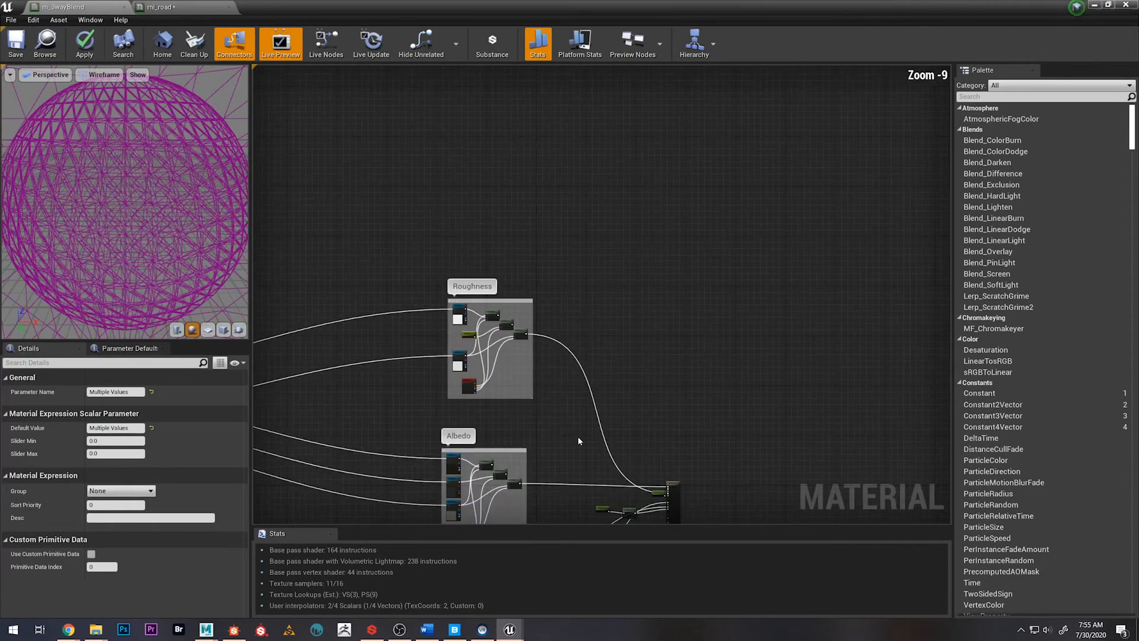
{"action": "right_click_drag", "start_coordinate": [578, 436], "coordinate": [606, 238]}
{"action": "scroll", "coordinate": [657, 317], "scroll_direction": "up", "scroll_amount": 7}
{"action": "scroll", "coordinate": [649, 323], "scroll_direction": "down", "scroll_amount": 5}
{"action": "right_click_drag", "start_coordinate": [525, 391], "coordinate": [671, 351]}
{"action": "left_click", "coordinate": [118, 493]}
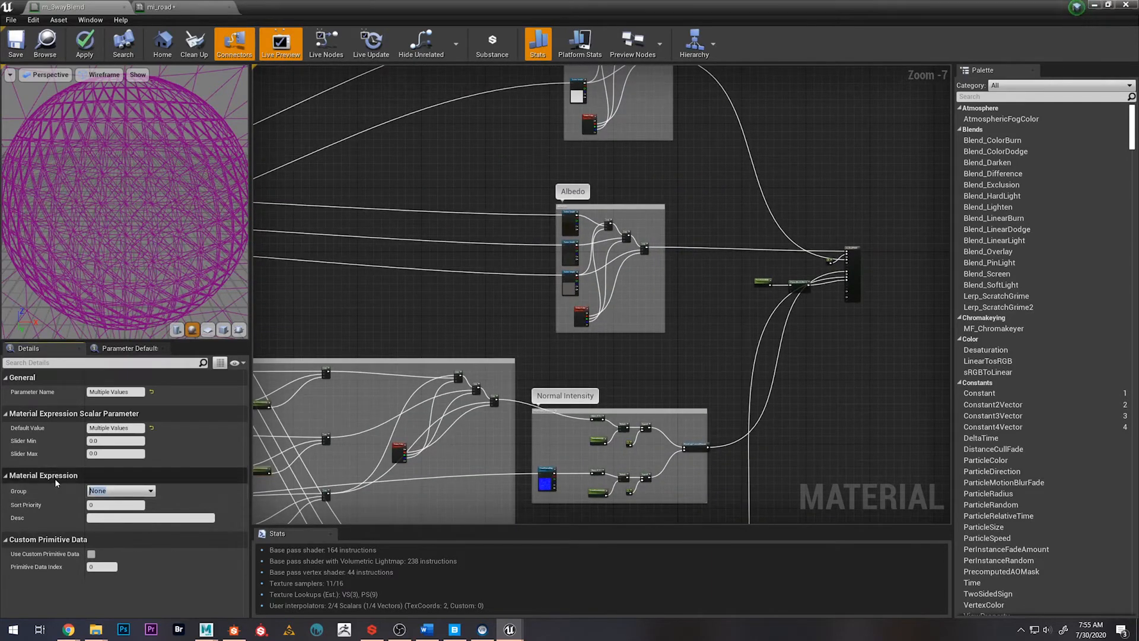
{"action": "type", "text": "FineAsphalt"}
{"action": "key", "text": "Return"}
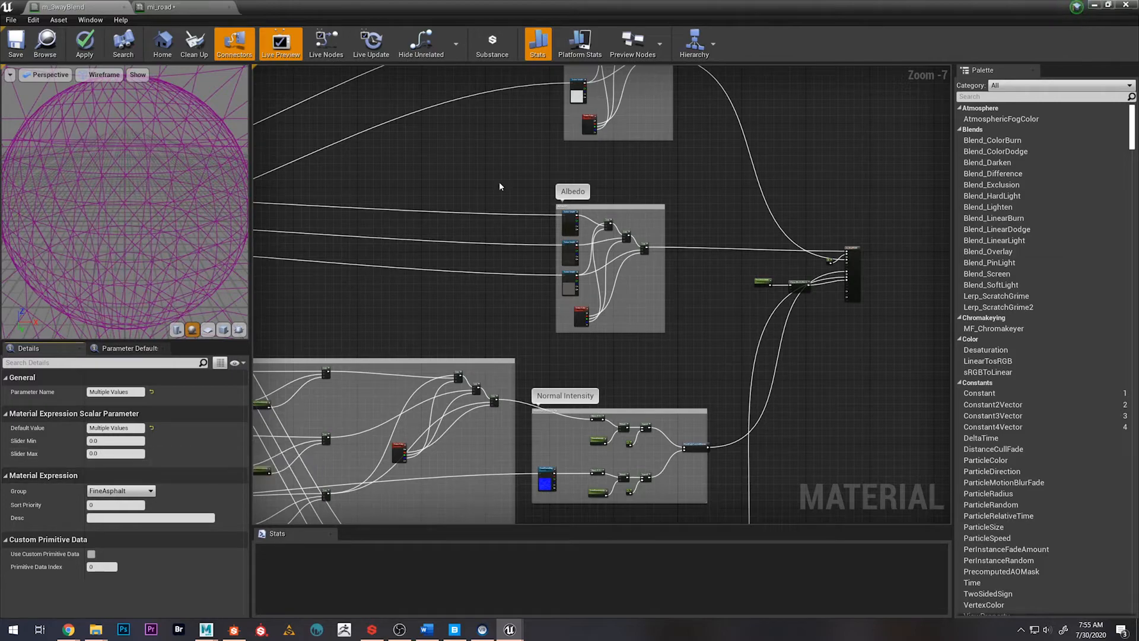
Look over the Roughness and Albedo node groups and the overall material graph for further parameters
{"action": "scroll", "coordinate": [564, 210], "scroll_direction": "up", "scroll_amount": 2}
{"action": "scroll", "coordinate": [561, 196], "scroll_direction": "up", "scroll_amount": 2}
{"action": "right_click_drag", "start_coordinate": [528, 123], "coordinate": [520, 330]}
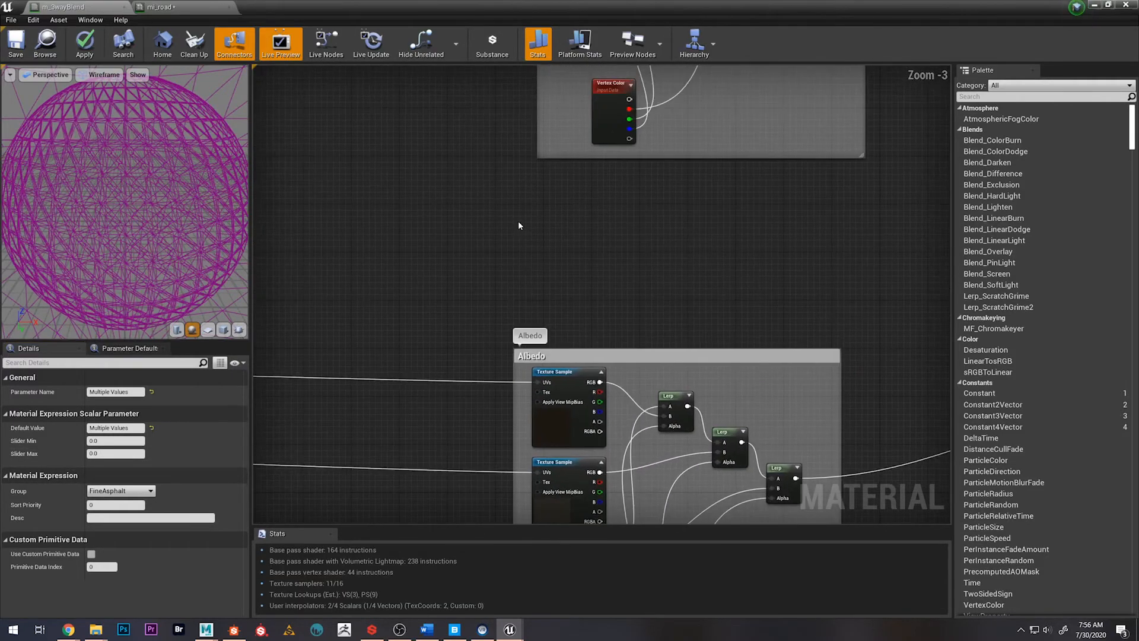
{"action": "scroll", "coordinate": [518, 221], "scroll_direction": "down", "scroll_amount": 4}
{"action": "right_click_drag", "start_coordinate": [556, 247], "coordinate": [595, 344]}
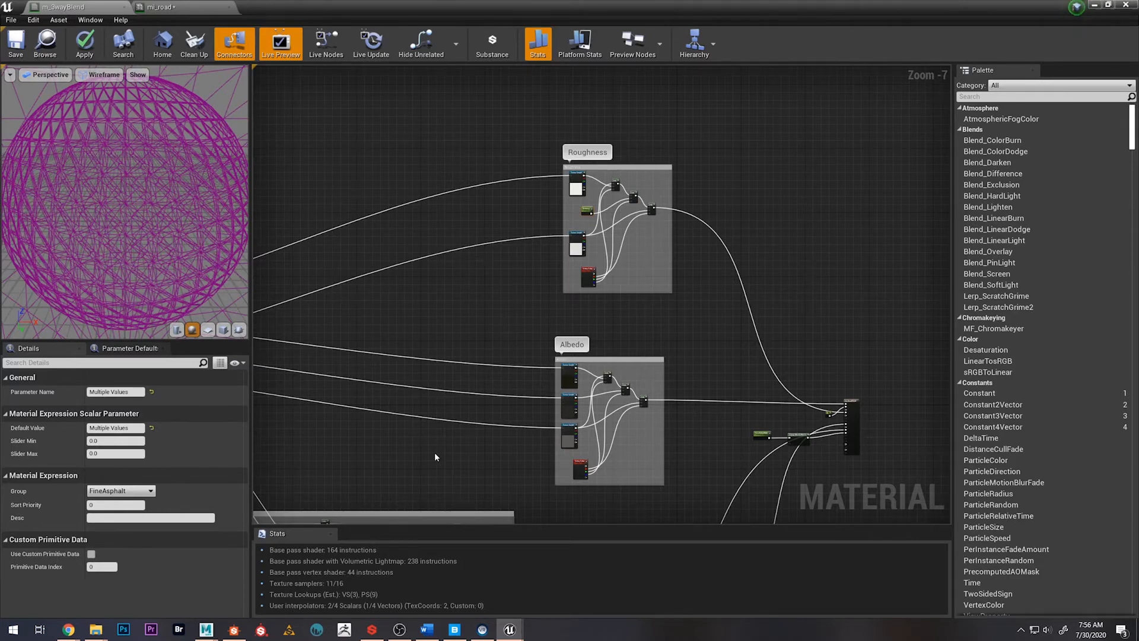
{"action": "right_click_drag", "start_coordinate": [434, 452], "coordinate": [632, 295]}
{"action": "scroll", "coordinate": [561, 450], "scroll_direction": "down", "scroll_amount": 1}
{"action": "scroll", "coordinate": [563, 455], "scroll_direction": "down", "scroll_amount": 4}
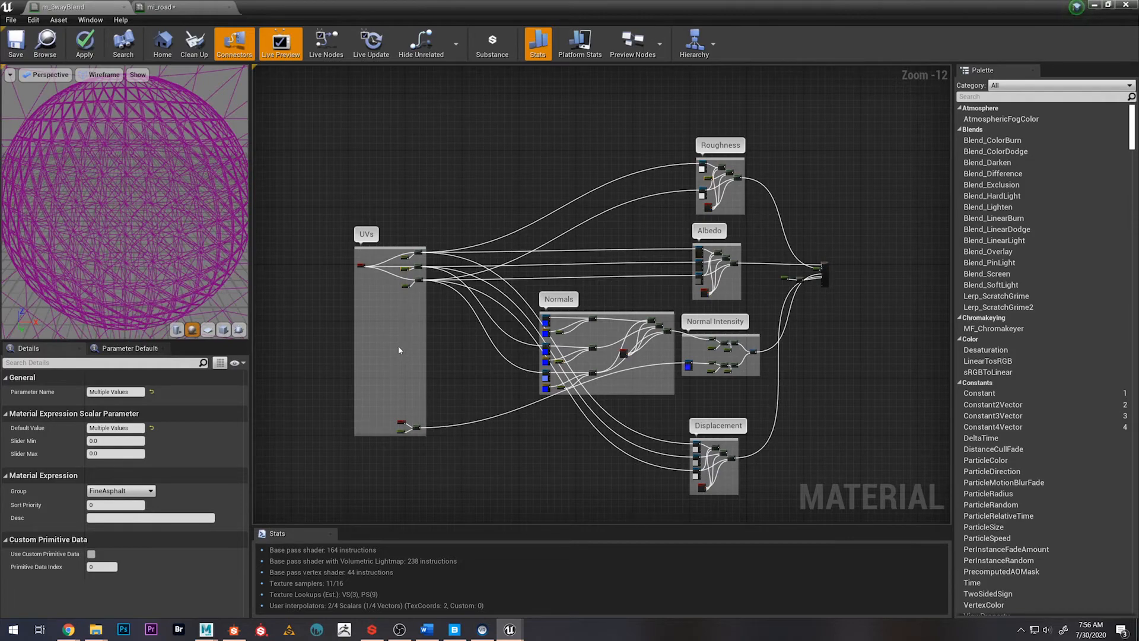
Assign the RoadUVsMulti and RoadNormIntensity parameters together to a new parameter group named Road
{"action": "scroll", "coordinate": [415, 349], "scroll_direction": "up", "scroll_amount": 3}
{"action": "right_click_drag", "start_coordinate": [455, 355], "coordinate": [479, 365]}
{"action": "right_click_drag", "start_coordinate": [479, 365], "coordinate": [491, 334]}
{"action": "left_click", "coordinate": [492, 330]}
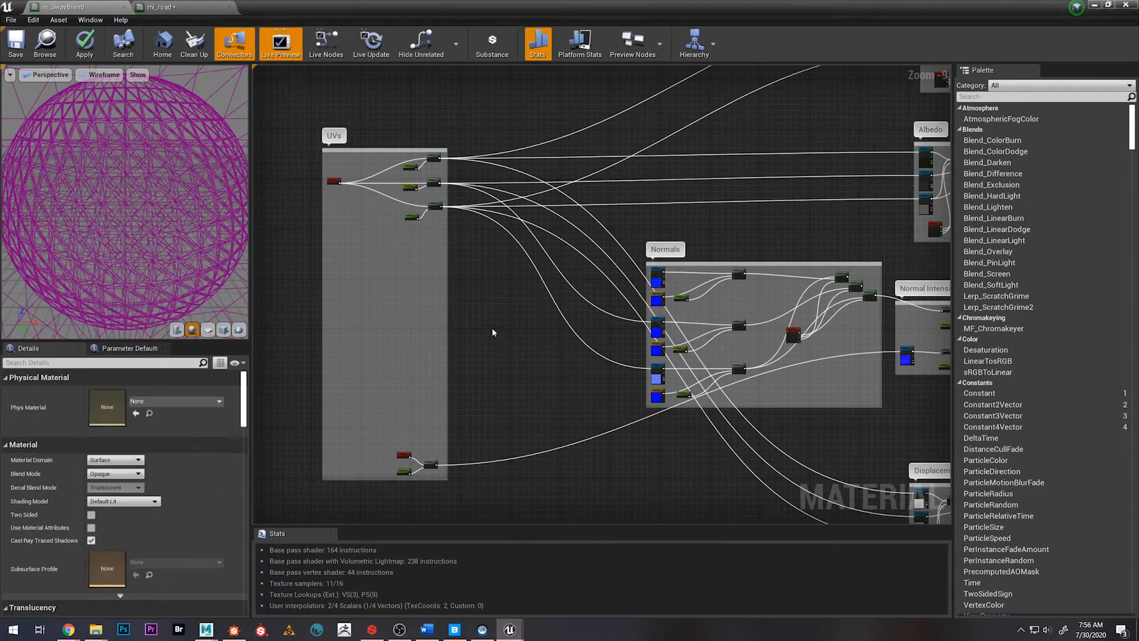
{"action": "scroll", "coordinate": [477, 312], "scroll_direction": "up", "scroll_amount": 5}
{"action": "right_click_drag", "start_coordinate": [472, 150], "coordinate": [605, 407]}
{"action": "scroll", "coordinate": [534, 338], "scroll_direction": "up", "scroll_amount": 2}
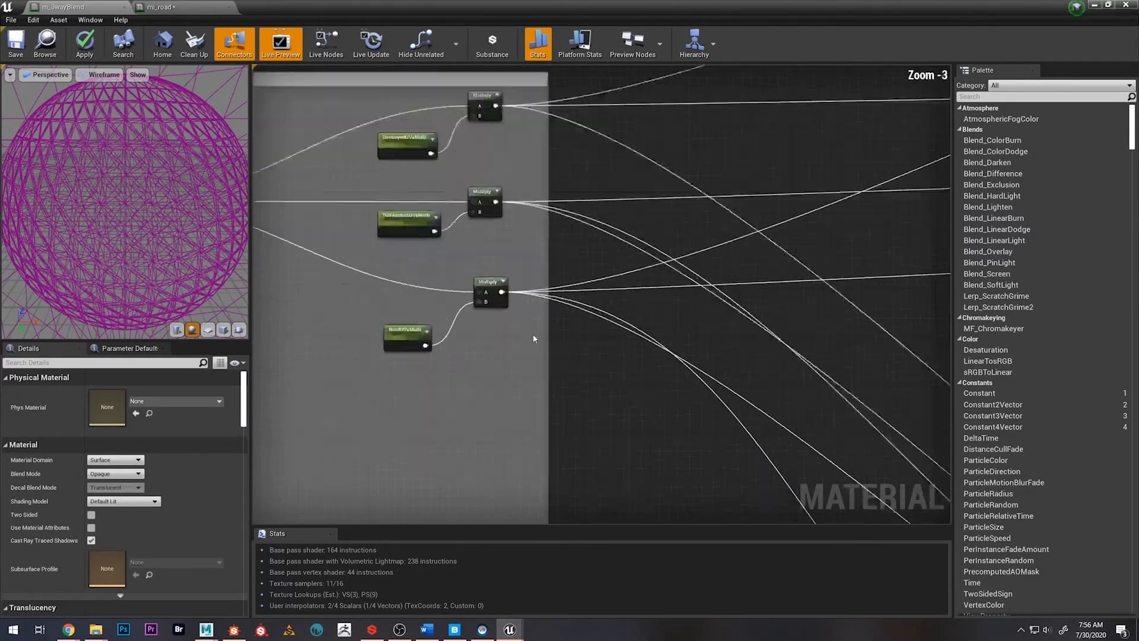
{"action": "left_click", "coordinate": [374, 339]}
{"action": "scroll", "coordinate": [575, 445], "scroll_direction": "down", "scroll_amount": 6}
{"action": "right_click_drag", "start_coordinate": [603, 470], "coordinate": [543, 216]}
{"action": "scroll", "coordinate": [517, 403], "scroll_direction": "up", "scroll_amount": 3}
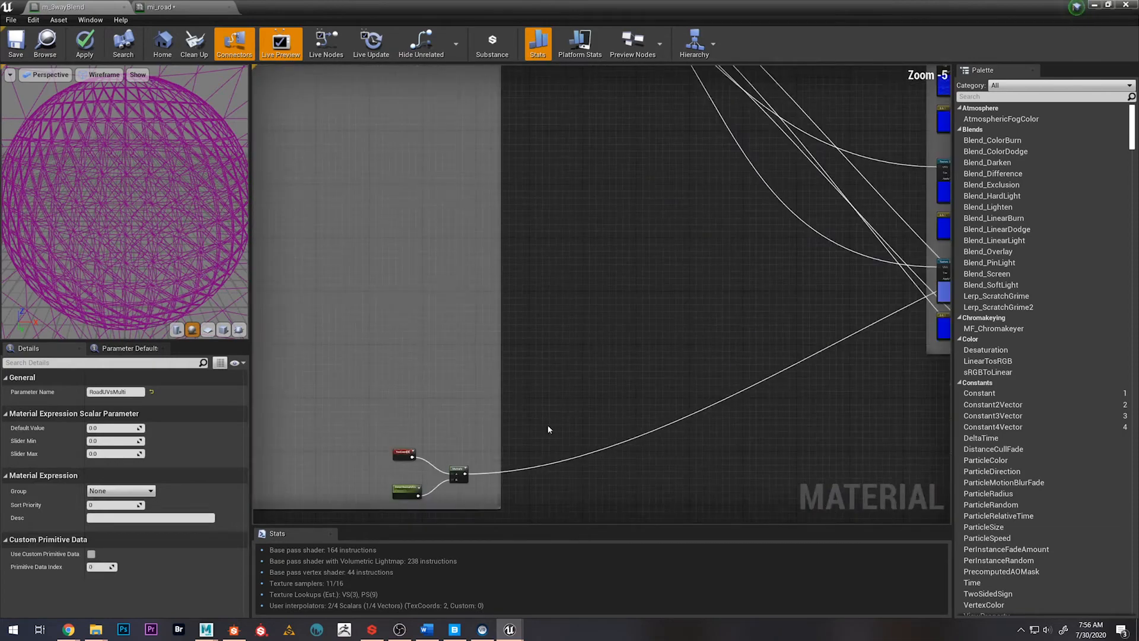
{"action": "right_click_drag", "start_coordinate": [552, 424], "coordinate": [625, 315]}
{"action": "right_click_drag", "start_coordinate": [835, 256], "coordinate": [458, 328]}
{"action": "right_click_drag", "start_coordinate": [712, 277], "coordinate": [511, 327]}
{"action": "scroll", "coordinate": [511, 327], "scroll_direction": "up", "scroll_amount": 4}
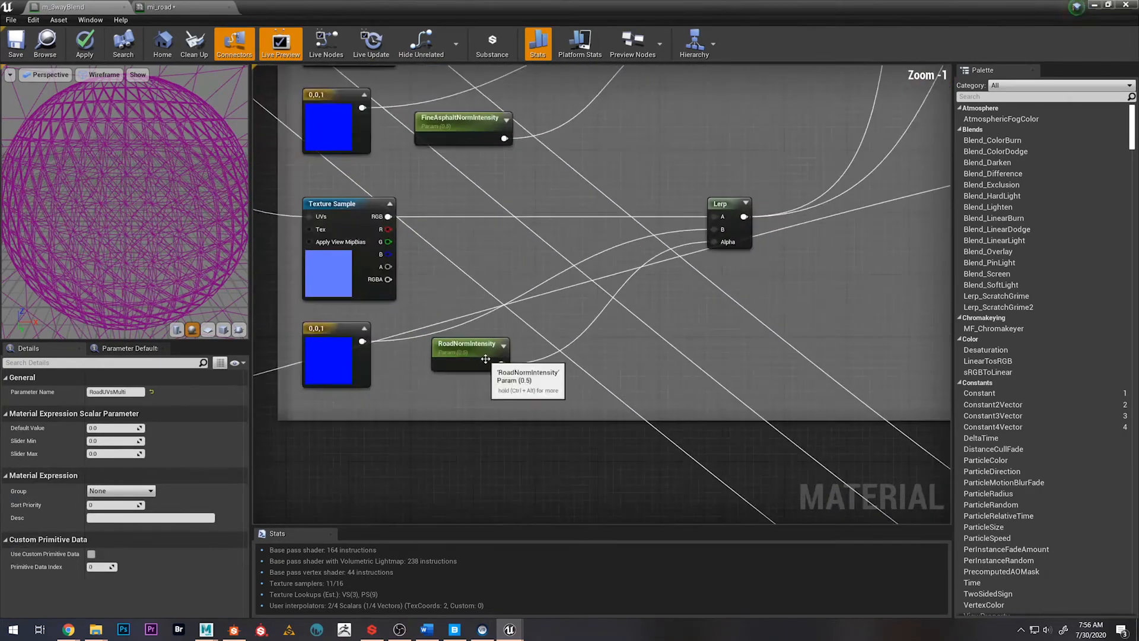
{"action": "left_click", "coordinate": [472, 349], "text": "shift"}
{"action": "scroll", "coordinate": [473, 350], "scroll_direction": "down", "scroll_amount": 5}
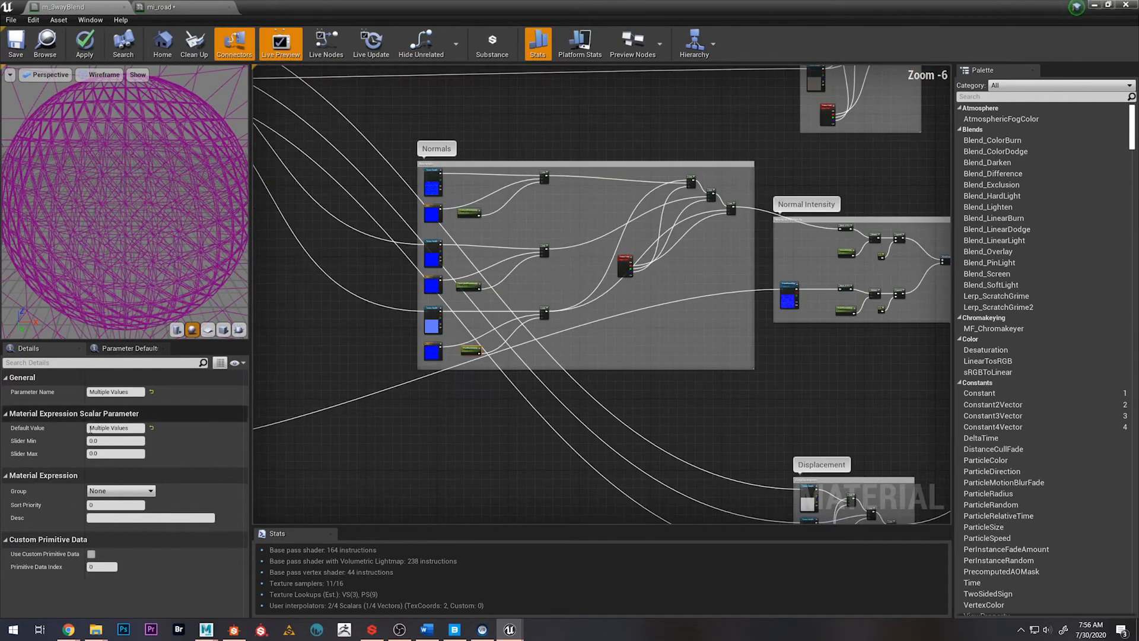
{"action": "left_click", "coordinate": [107, 490]}
{"action": "left_click", "coordinate": [107, 490]}
{"action": "left_click_drag", "start_coordinate": [106, 490], "coordinate": [39, 479]}
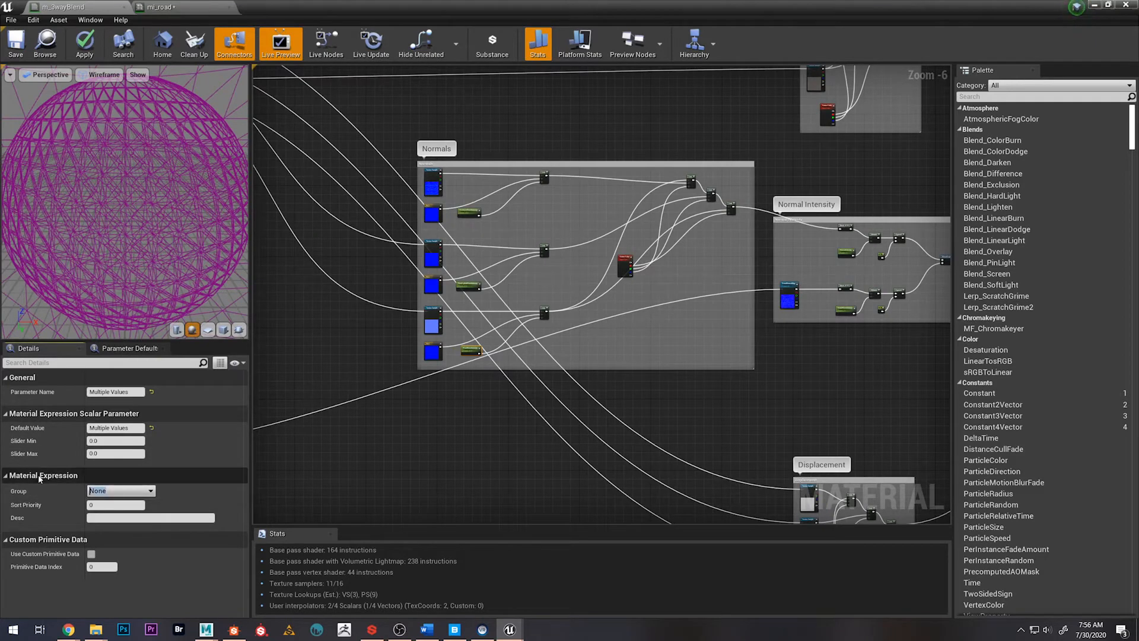
{"action": "key", "text": "Return"}
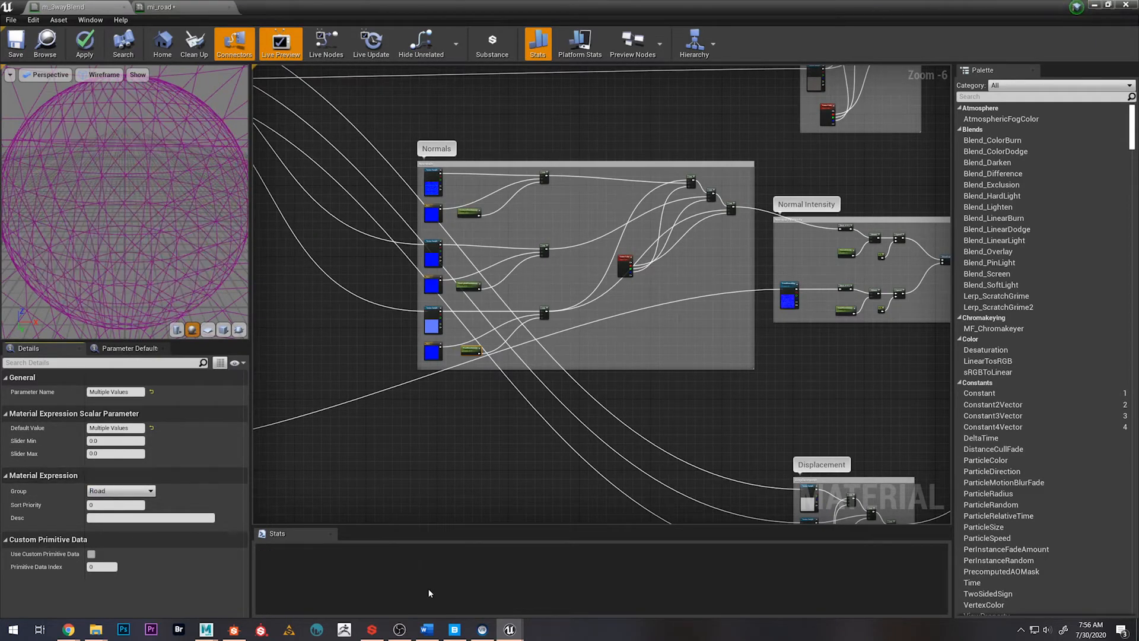
{"action": "left_click", "coordinate": [452, 442]}
{"action": "scroll", "coordinate": [452, 442], "scroll_direction": "up", "scroll_amount": 4}
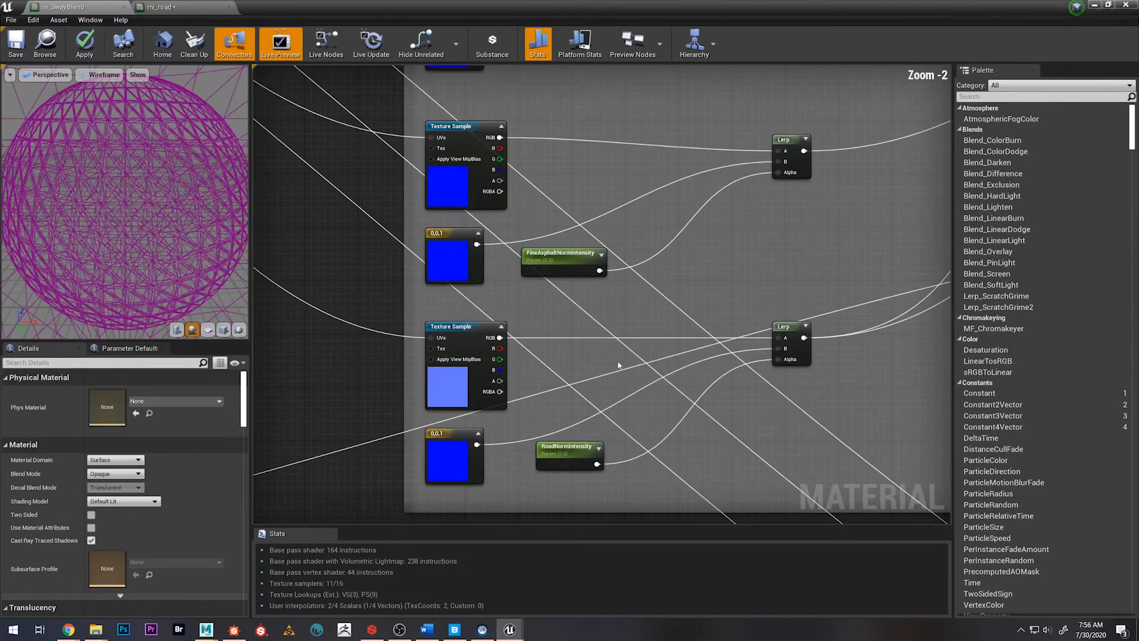
{"action": "scroll", "coordinate": [448, 440], "scroll_direction": "down", "scroll_amount": 5}
{"action": "right_click_drag", "start_coordinate": [304, 401], "coordinate": [849, 236]}
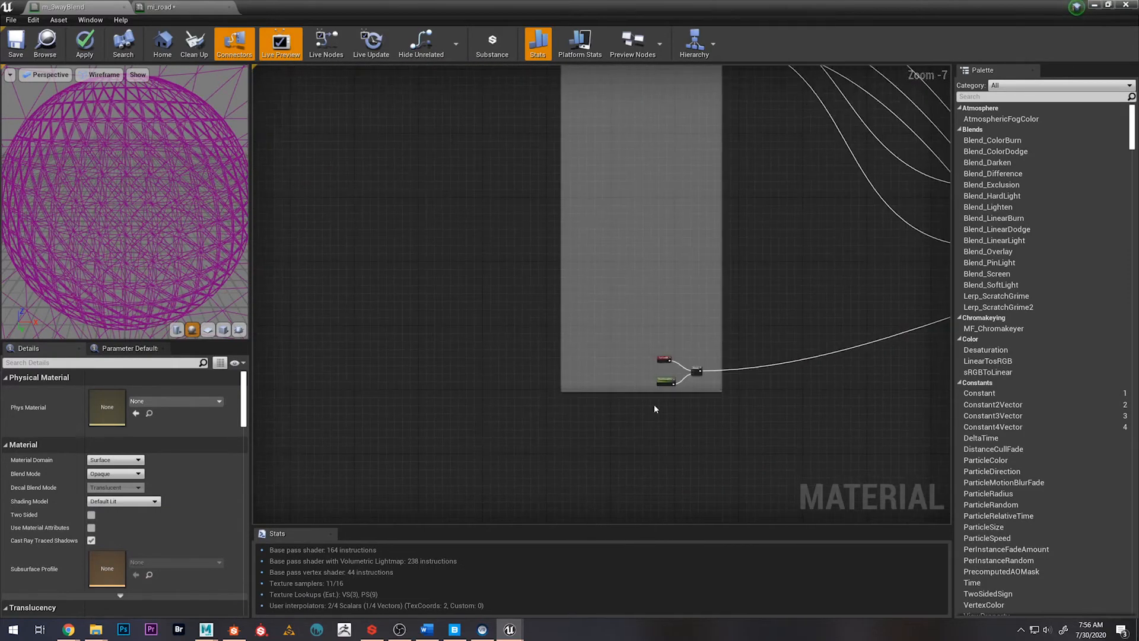
{"action": "scroll", "coordinate": [643, 411], "scroll_direction": "up", "scroll_amount": 7}
{"action": "left_click", "coordinate": [534, 332]}
{"action": "scroll", "coordinate": [706, 407], "scroll_direction": "down", "scroll_amount": 9}
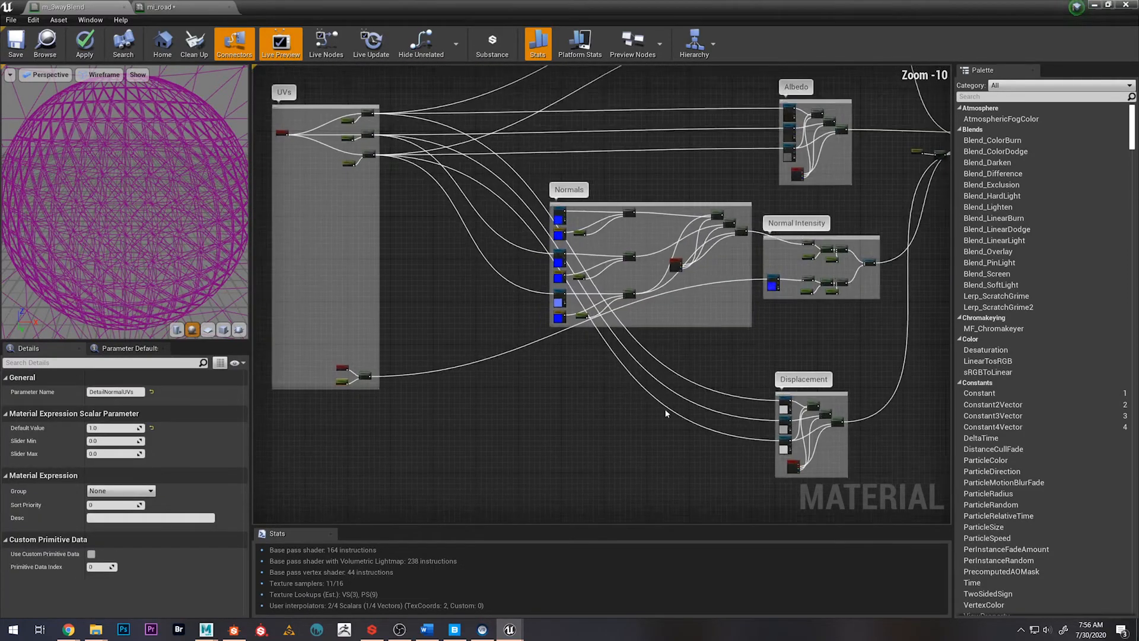
{"action": "scroll", "coordinate": [753, 335], "scroll_direction": "up", "scroll_amount": 9}
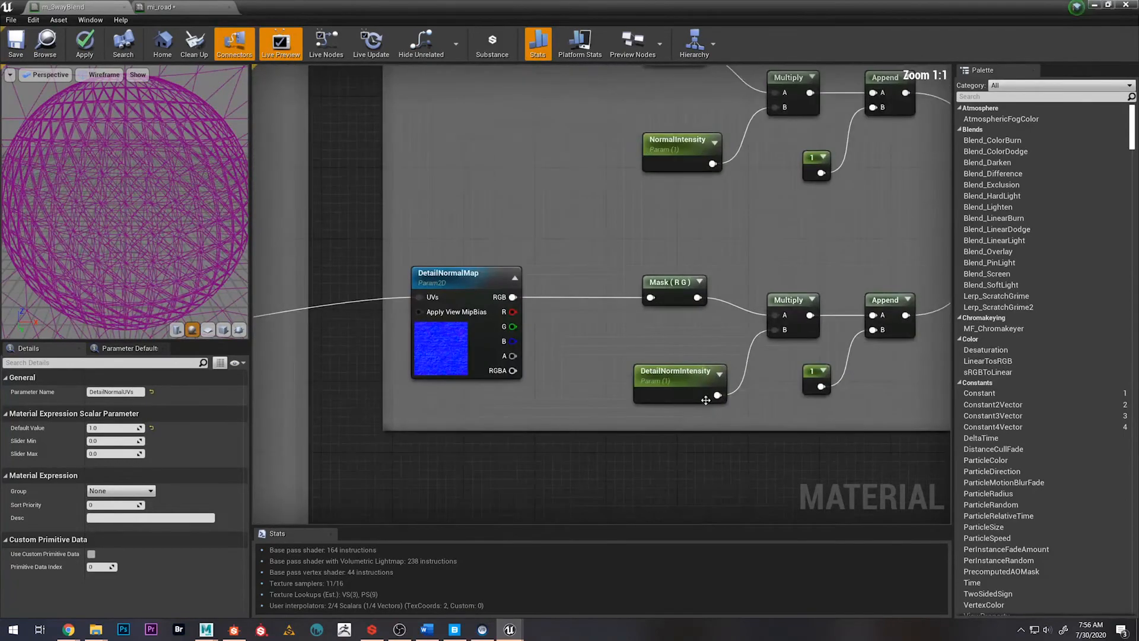
{"action": "left_click", "coordinate": [694, 378], "text": "shift"}
{"action": "scroll", "coordinate": [497, 240], "scroll_direction": "down", "scroll_amount": 4}
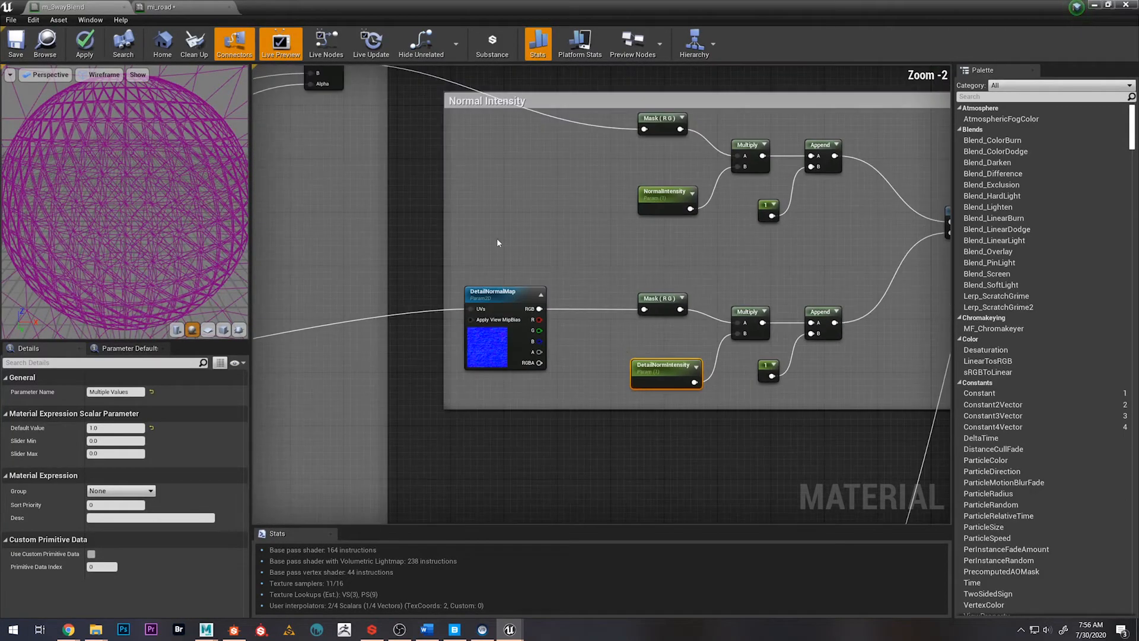
{"action": "right_click_drag", "start_coordinate": [609, 94], "coordinate": [642, 307]}
{"action": "right_click_drag", "start_coordinate": [550, 256], "coordinate": [654, 146]}
{"action": "scroll", "coordinate": [613, 367], "scroll_direction": "up", "scroll_amount": 3}
{"action": "left_click", "coordinate": [613, 367], "text": "shift"}
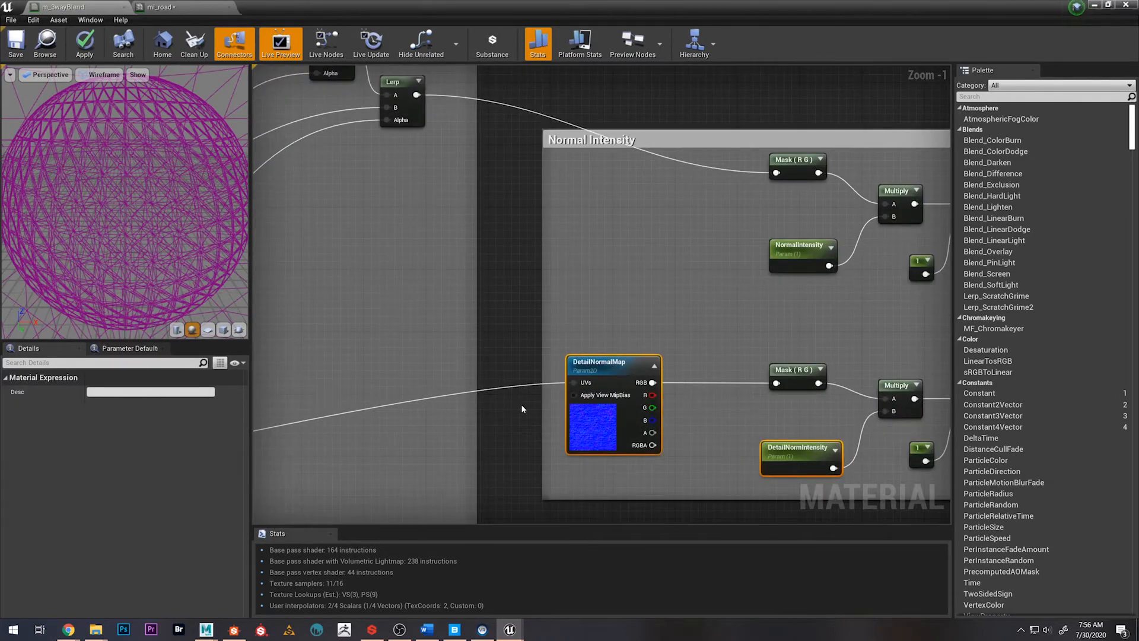
Assign the DetailNormIntensity and DetailNormalUVs parameters together to a new parameter group named DetailNormalMap and apply the material
{"action": "left_click", "coordinate": [798, 465]}
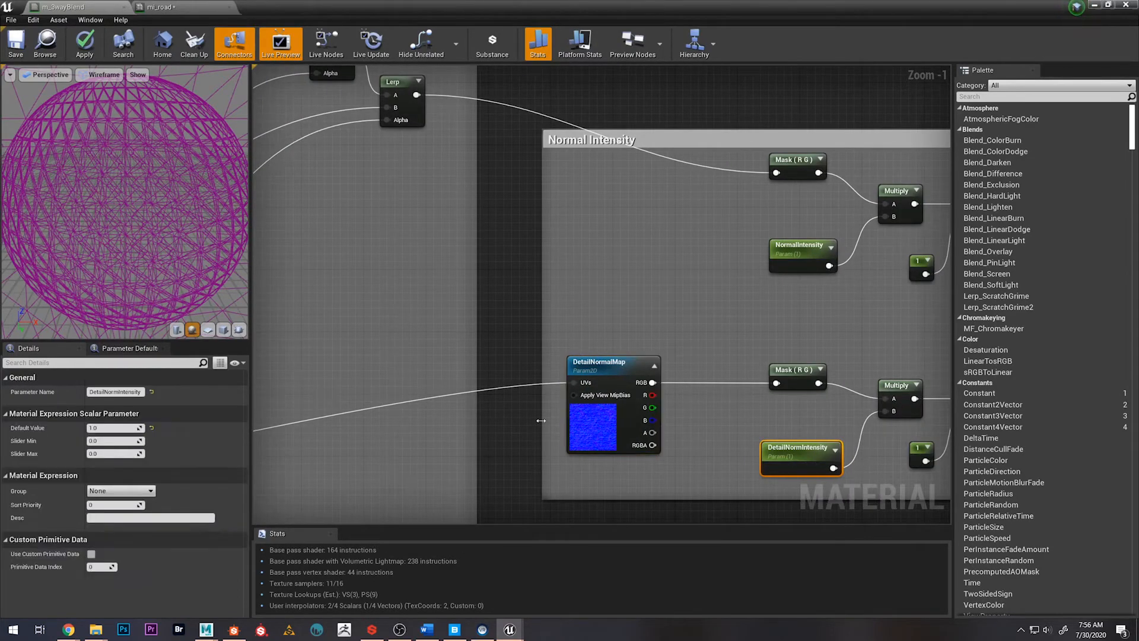
{"action": "scroll", "coordinate": [798, 465], "scroll_direction": "down", "scroll_amount": 8}
{"action": "right_click_drag", "start_coordinate": [701, 392], "coordinate": [743, 378]}
{"action": "scroll", "coordinate": [431, 421], "scroll_direction": "up", "scroll_amount": 3}
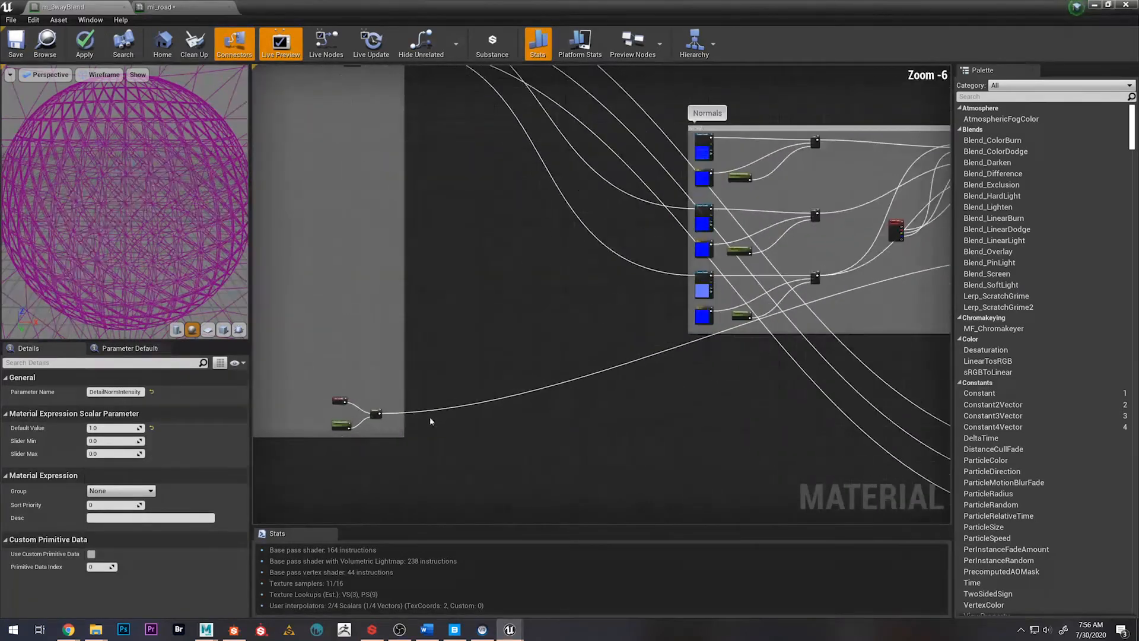
{"action": "left_click", "coordinate": [341, 426], "text": "shift"}
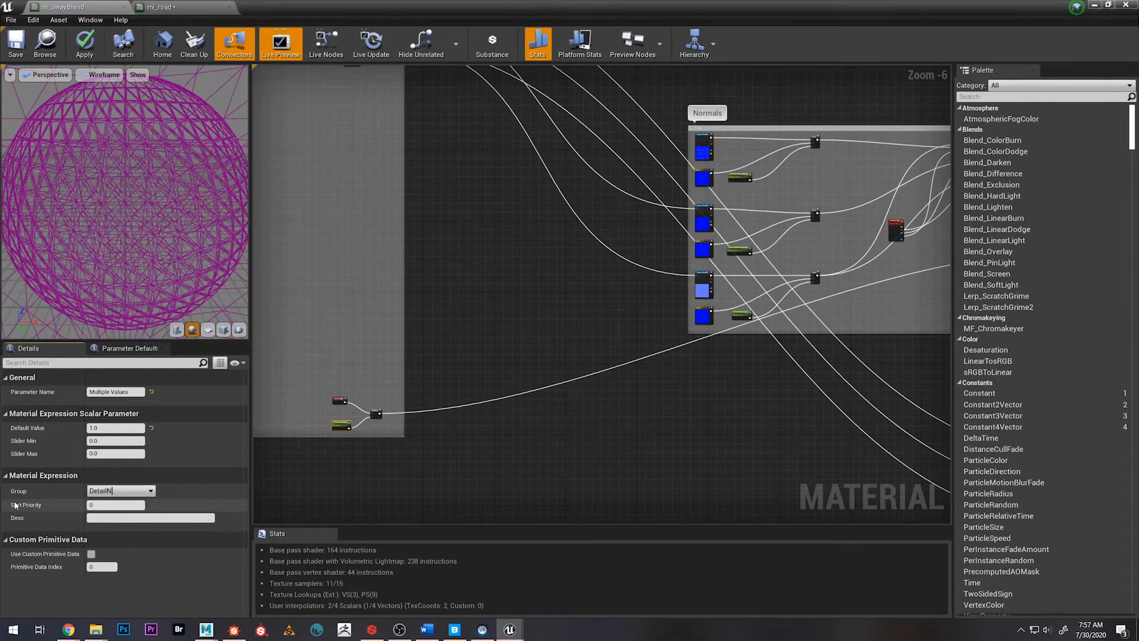
{"action": "key", "text": "Return"}
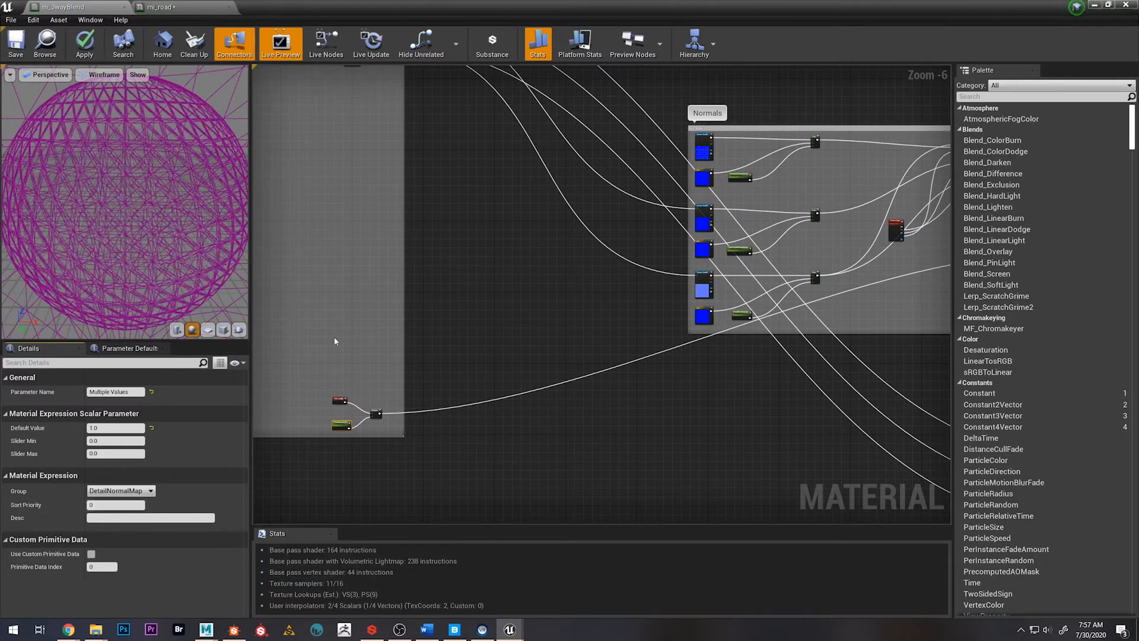
{"action": "left_click", "coordinate": [506, 274]}
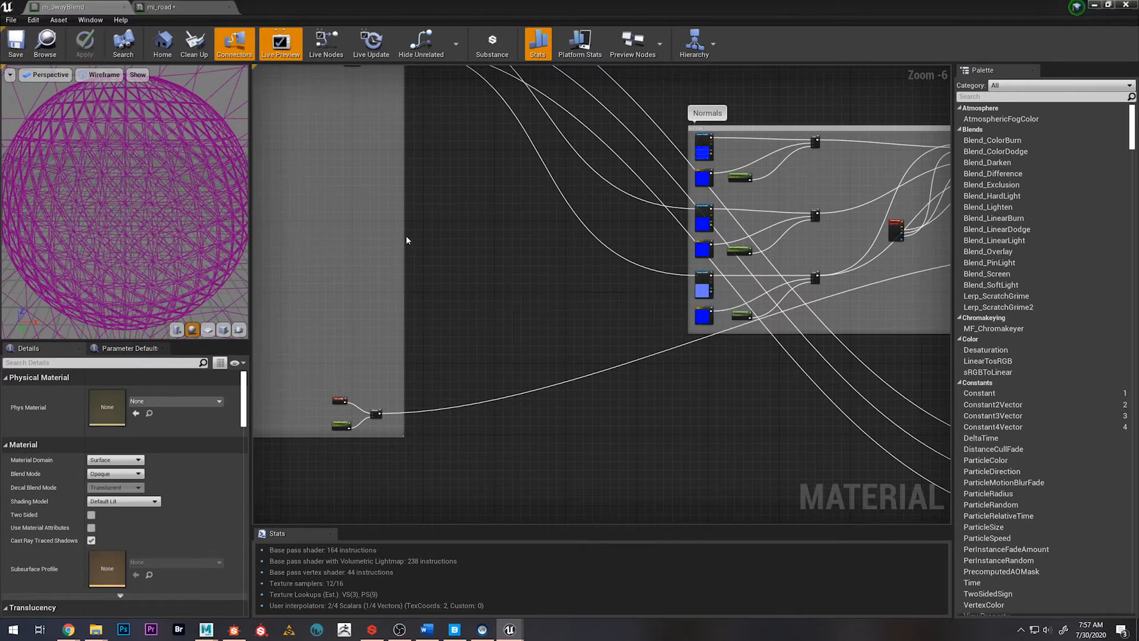
Show the mi_road instance in a smaller window beside the level viewport, with its parameter groups and the road surface in view
{"action": "left_click_drag", "start_coordinate": [377, 5], "coordinate": [544, 49]}
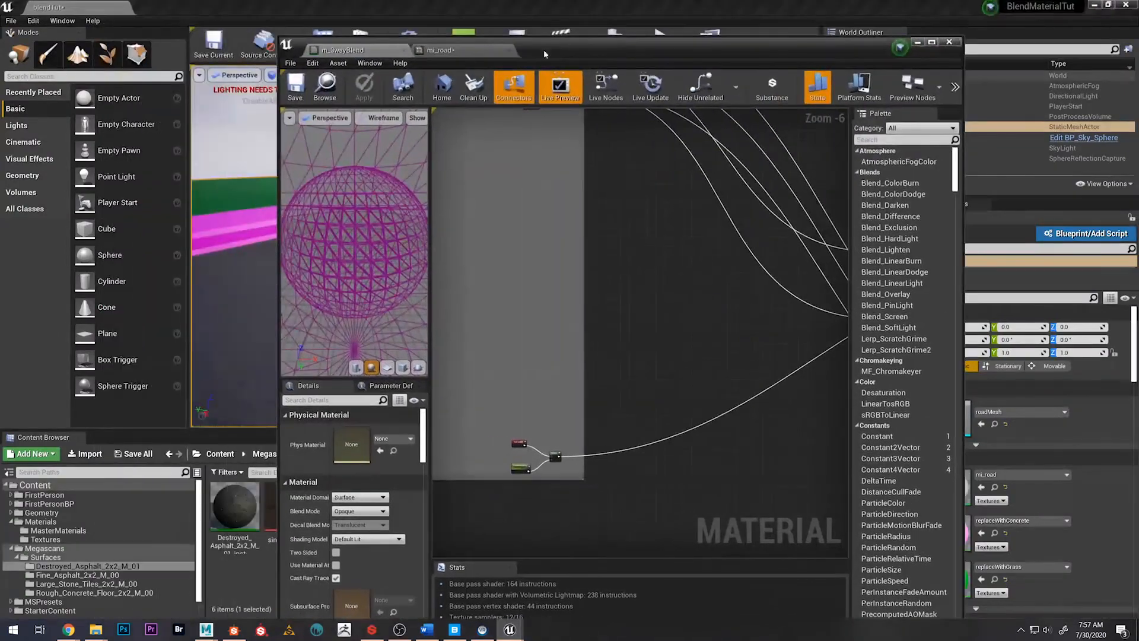
{"action": "left_click", "coordinate": [439, 53]}
{"action": "scroll", "coordinate": [458, 350], "scroll_direction": "up", "scroll_amount": 5}
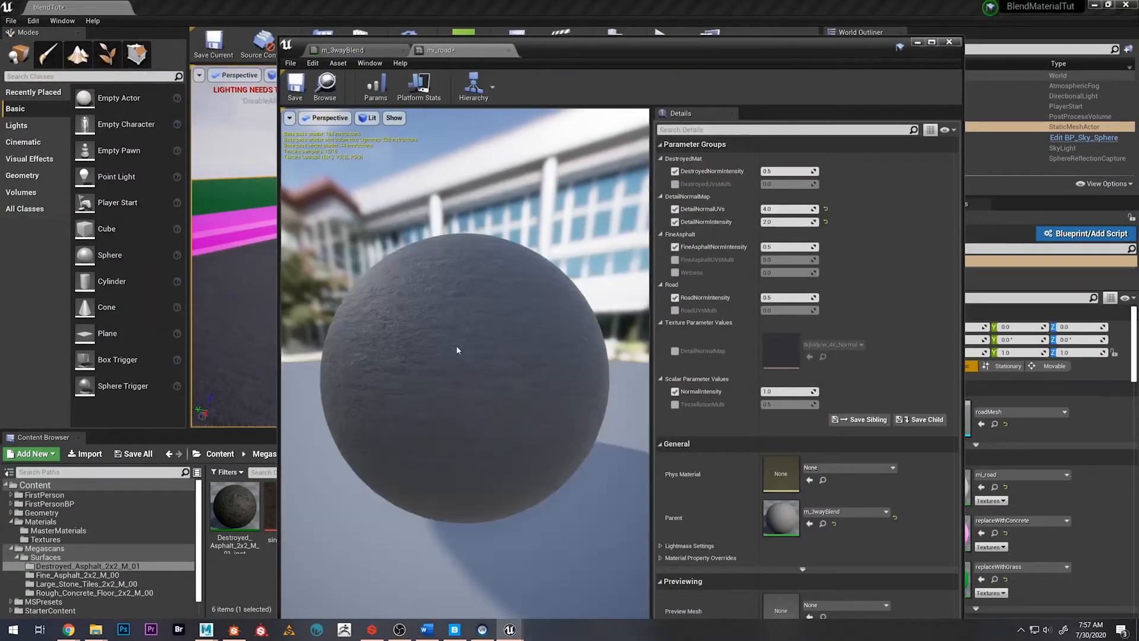
{"action": "left_click_drag", "start_coordinate": [535, 52], "coordinate": [936, 73]}
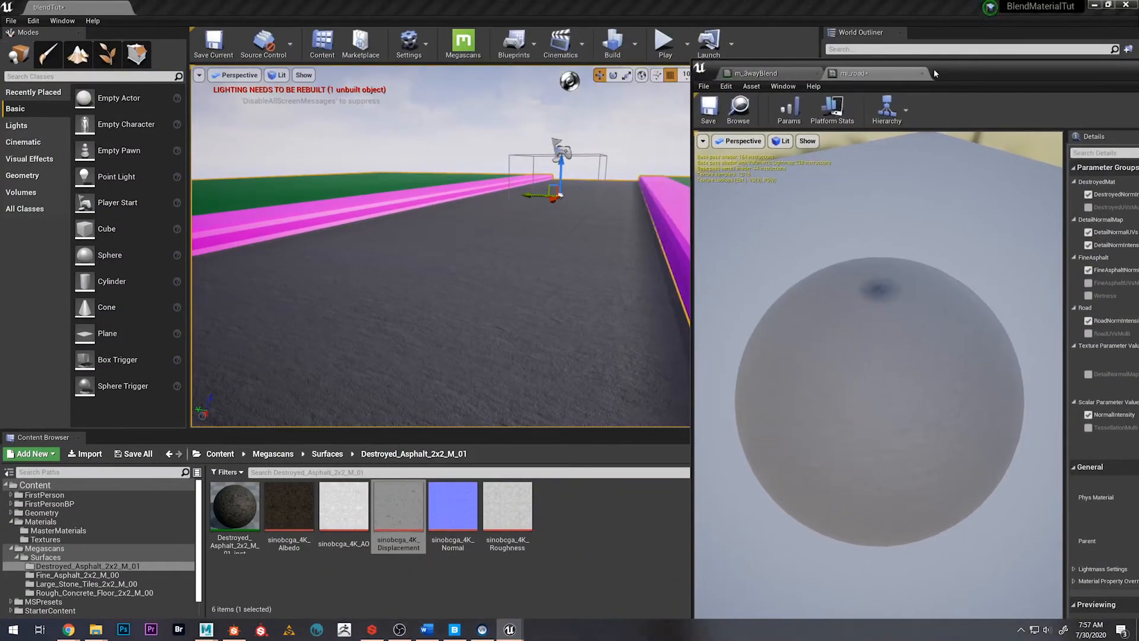
{"action": "mouse_move", "coordinate": [500, 280]}
{"action": "right_mouse_down"}
{"action": "mouse_move", "coordinate": [486, 332]}
{"action": "mouse_move", "coordinate": [478, 324]}
{"action": "mouse_move", "coordinate": [495, 332]}
{"action": "mouse_move", "coordinate": [495, 293]}
{"action": "right_mouse_up"}
{"action": "left_click_drag", "start_coordinate": [959, 70], "coordinate": [736, 52]}
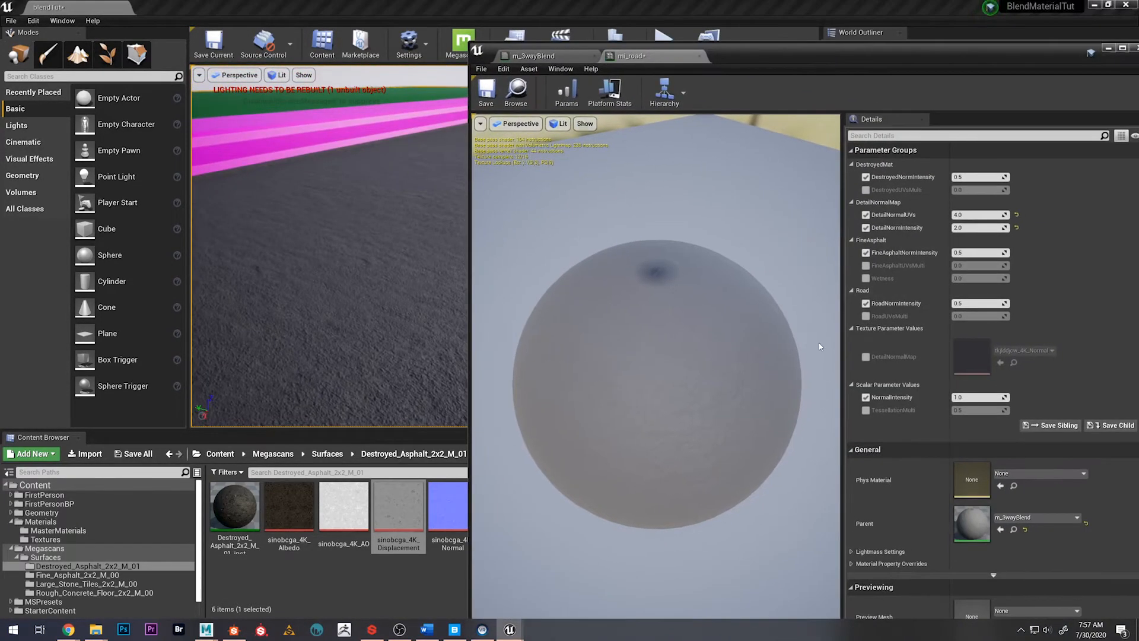
Enable the RoadUVsMulti override in the Road group of mi_road and set it to 1
{"action": "left_click", "coordinate": [867, 317]}
{"action": "left_click", "coordinate": [967, 315]}
{"action": "type", "text": "1"}
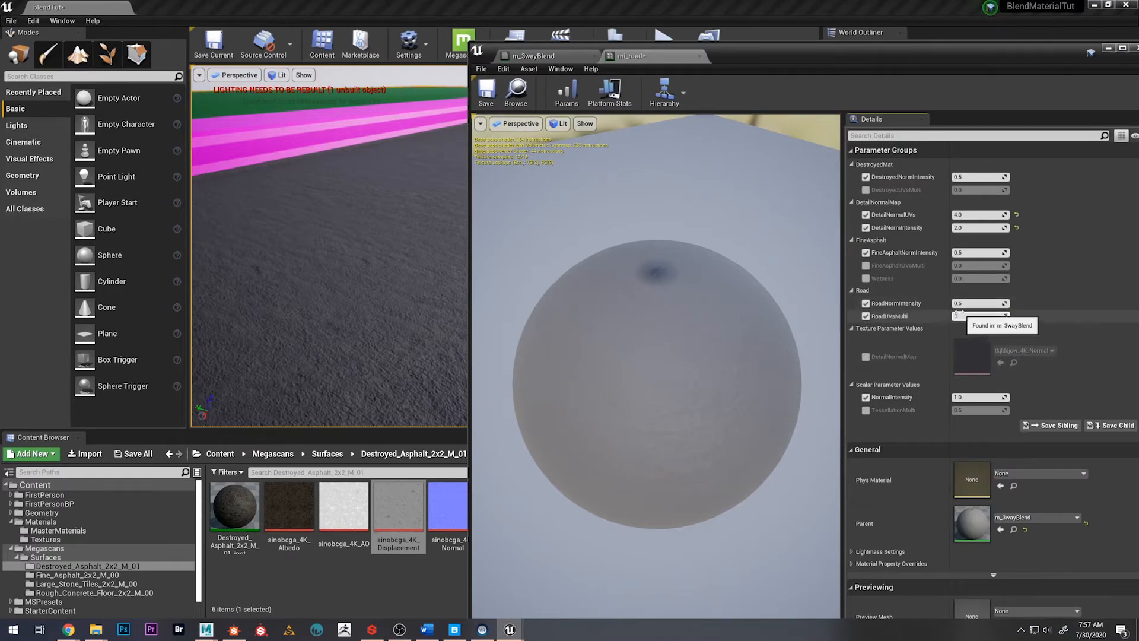
{"action": "key", "text": "Return"}
{"action": "left_click_drag", "start_coordinate": [783, 62], "coordinate": [737, 58]}
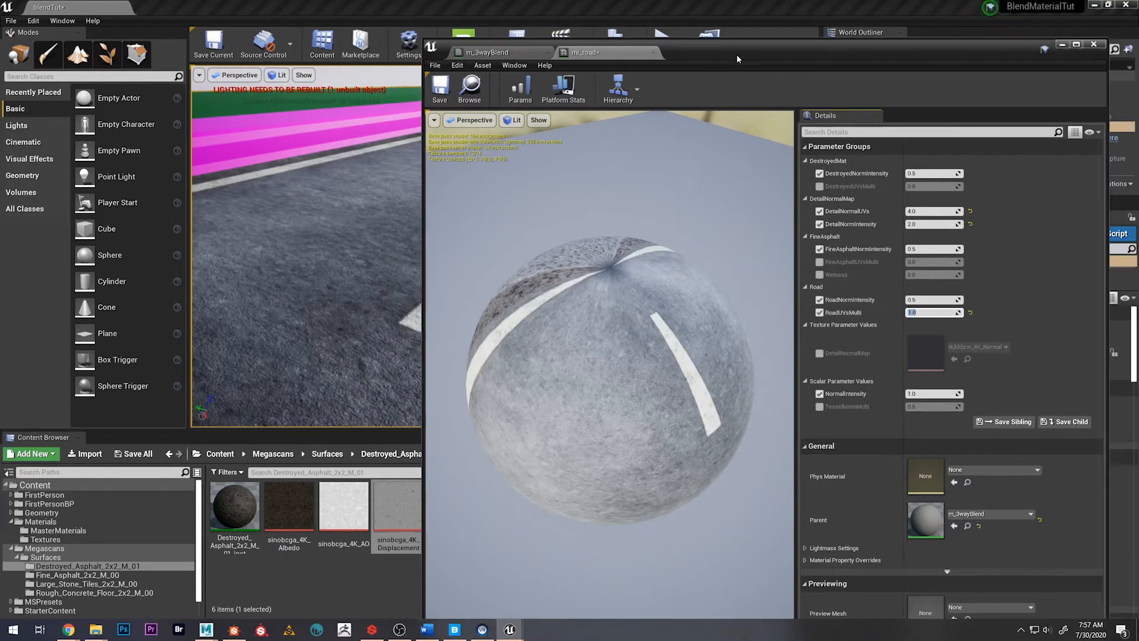
Set the default value of the RoadUVsMulti parameter in the m_3wayBlend material to 1
{"action": "left_click", "coordinate": [495, 51]}
{"action": "scroll", "coordinate": [700, 314], "scroll_direction": "down", "scroll_amount": 7}
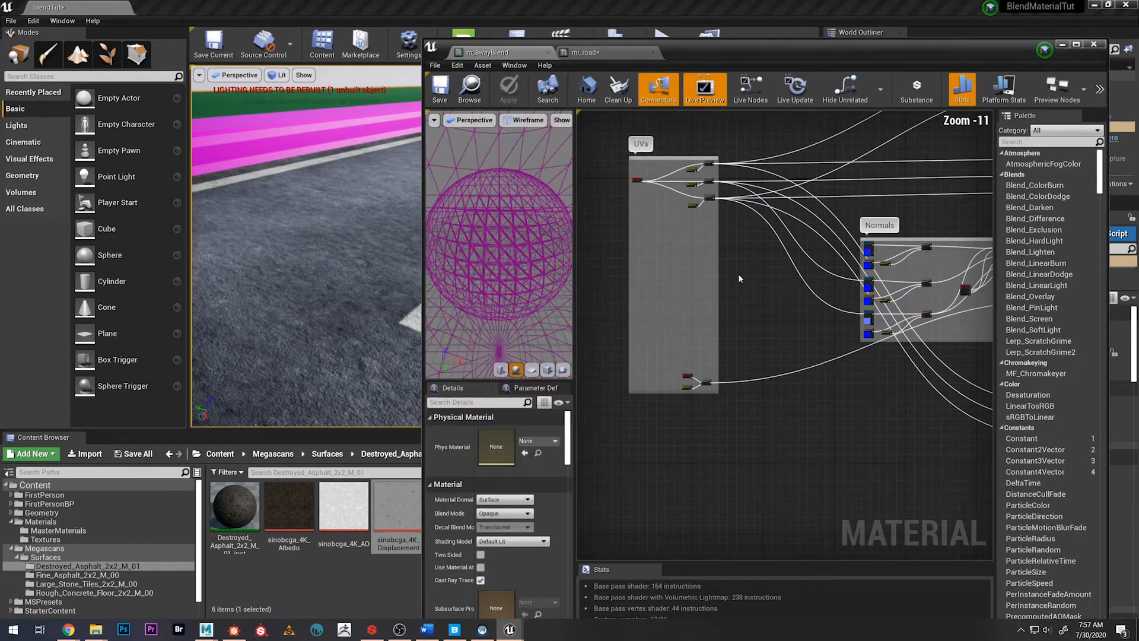
{"action": "scroll", "coordinate": [738, 273], "scroll_direction": "up", "scroll_amount": 7}
{"action": "scroll", "coordinate": [705, 443], "scroll_direction": "up", "scroll_amount": 4}
{"action": "right_click_drag", "start_coordinate": [659, 444], "coordinate": [795, 452]}
{"action": "scroll", "coordinate": [793, 319], "scroll_direction": "down", "scroll_amount": 6}
{"action": "right_click_drag", "start_coordinate": [869, 239], "coordinate": [878, 411]}
{"action": "scroll", "coordinate": [823, 289], "scroll_direction": "up", "scroll_amount": 5}
{"action": "left_click", "coordinate": [720, 306]}
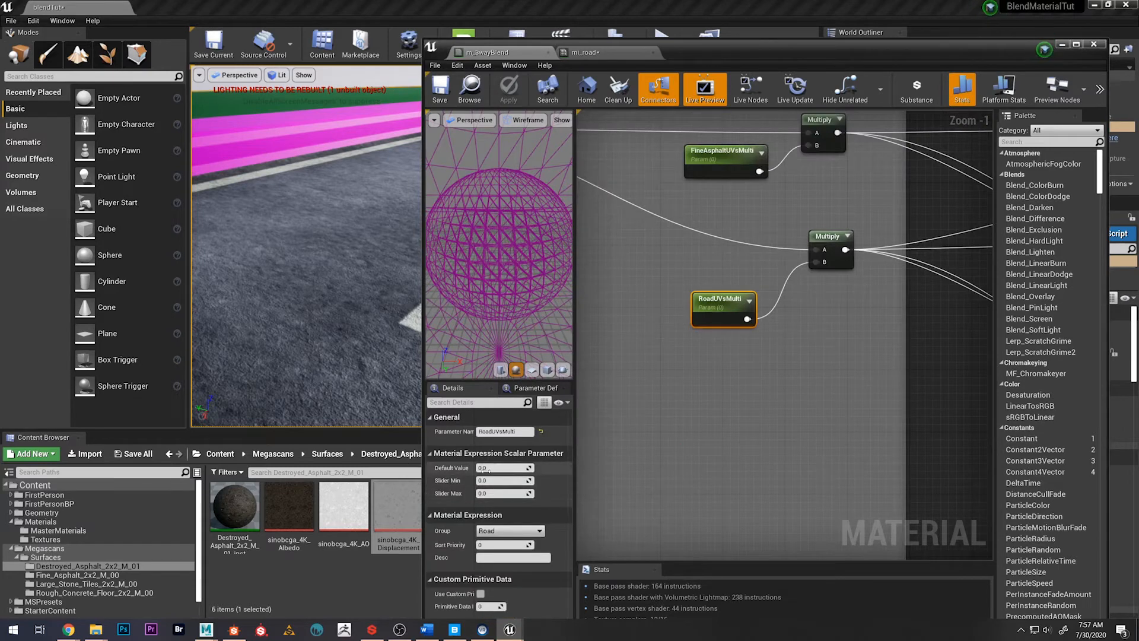
{"action": "type", "text": "1"}
{"action": "key", "text": "Return"}
Set the default values of FineAsphaltUVsMulti and DestroyedUVsMulti to 1 and save the material
{"action": "left_click", "coordinate": [721, 152]}
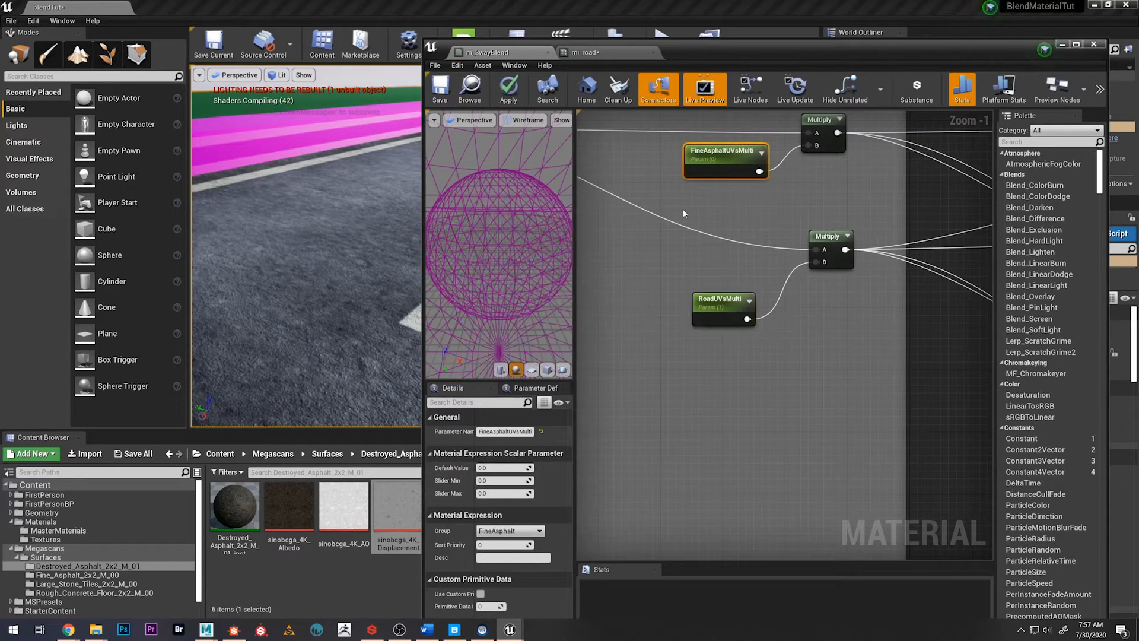
{"action": "key", "text": "Return"}
{"action": "right_click_drag", "start_coordinate": [949, 361], "coordinate": [938, 515]}
{"action": "left_click", "coordinate": [704, 203]}
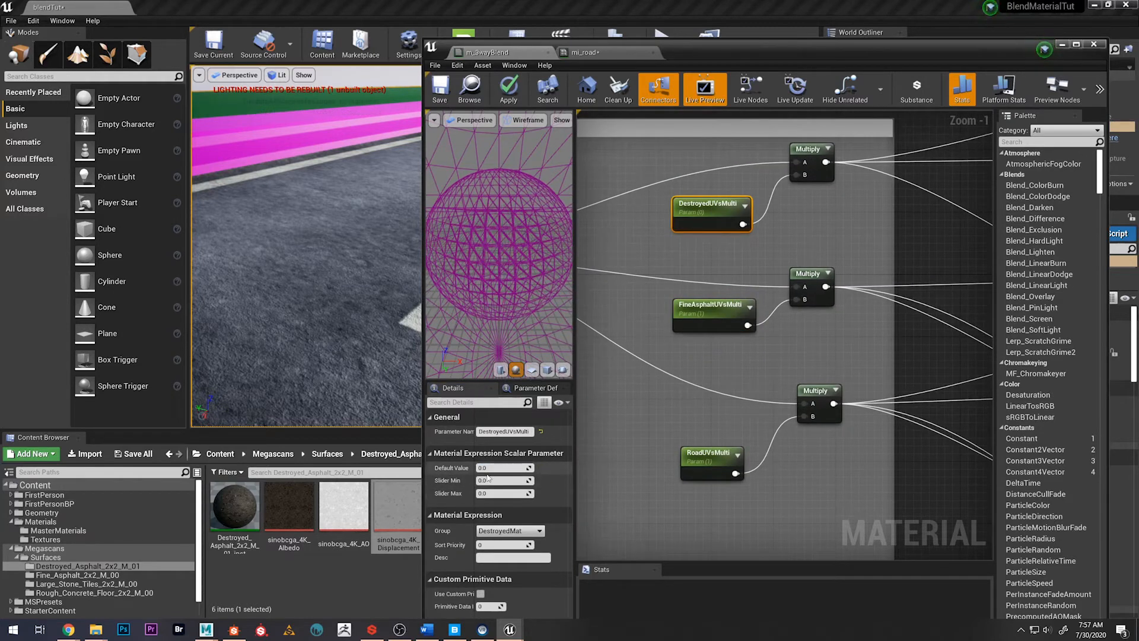
{"action": "key", "text": "Return"}
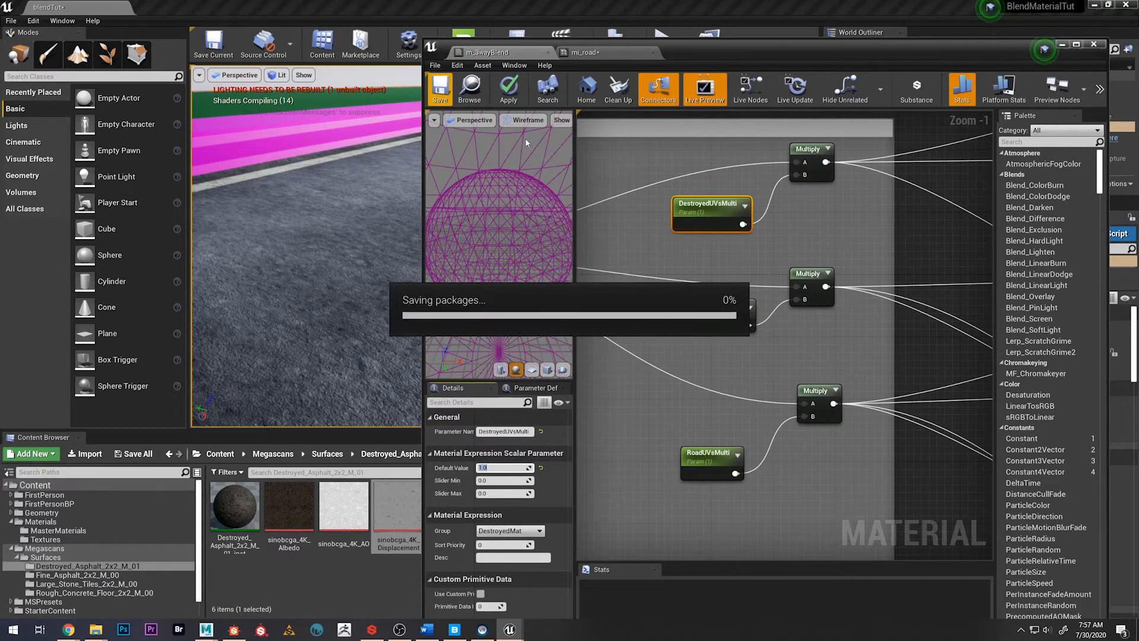
Remove the RoadUVsMulti override in the mi_road instance and move its window clear of the level viewport
{"action": "left_click", "coordinate": [579, 53]}
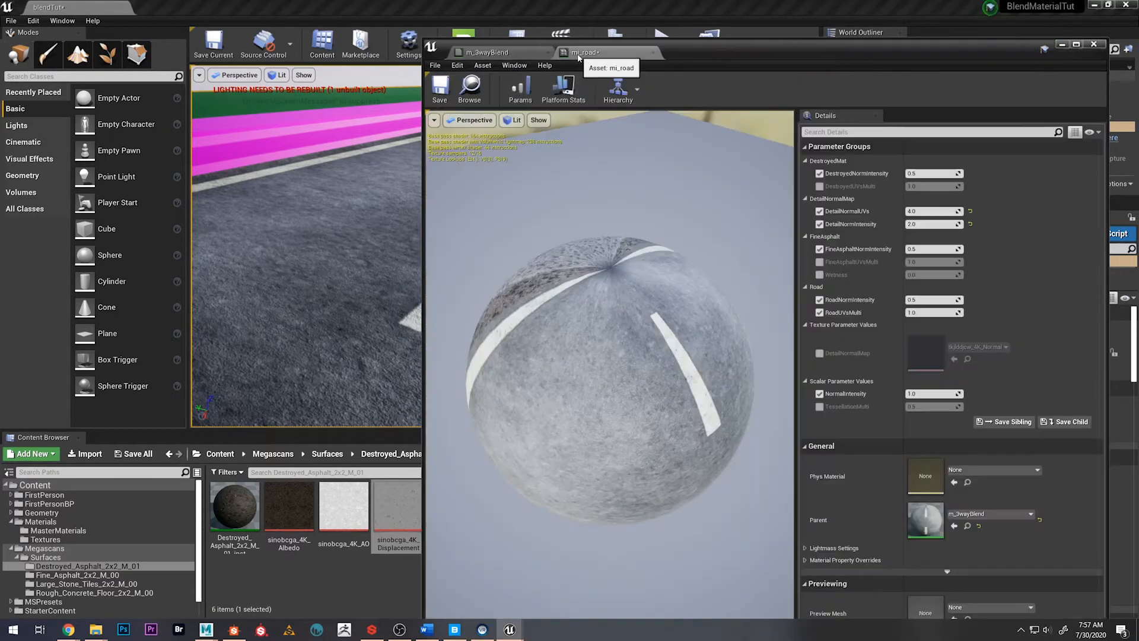
{"action": "scroll", "coordinate": [639, 338], "scroll_direction": "down", "scroll_amount": 6}
{"action": "left_click_drag", "start_coordinate": [736, 57], "coordinate": [829, 68]}
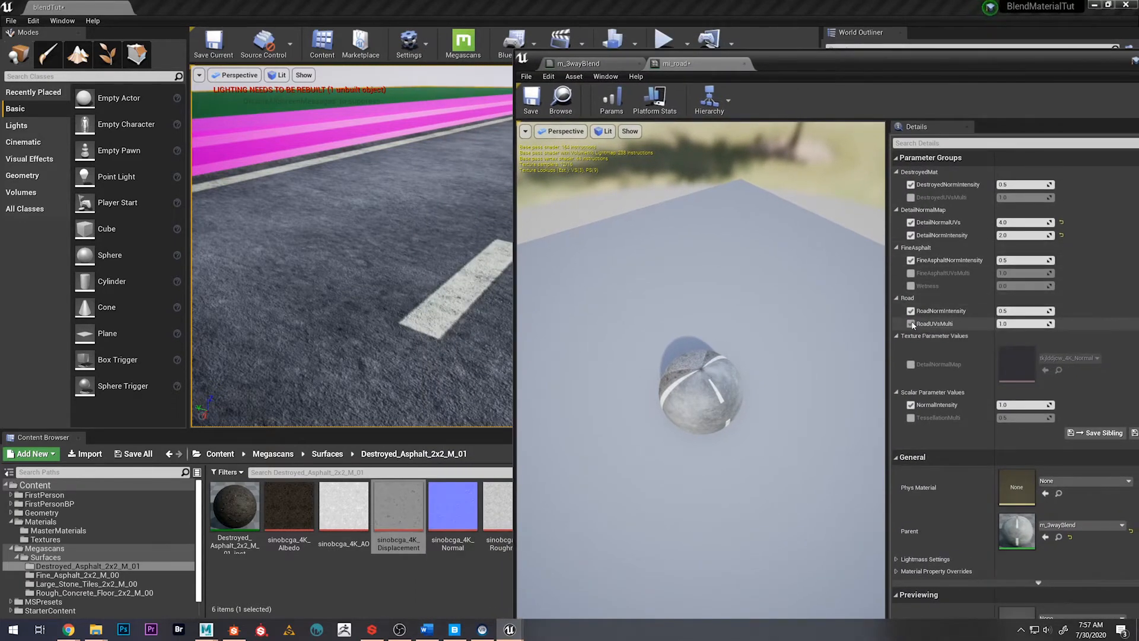
{"action": "left_click_drag", "start_coordinate": [796, 64], "coordinate": [890, 79]}
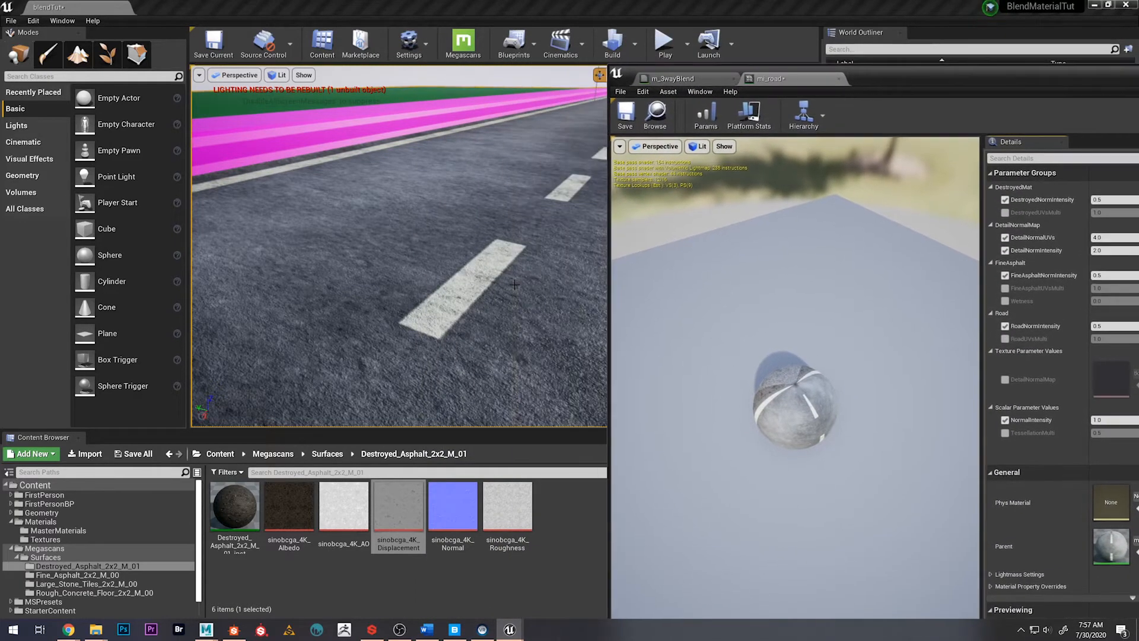
Switch to vertex painting and paint around the road's dashed centre line with the green channel enabled and red disabled
{"action": "key", "text": "w"}
{"action": "right_click_drag", "start_coordinate": [398, 246], "coordinate": [392, 169]}
{"action": "key", "text": "s"}
{"action": "left_click", "coordinate": [47, 53]}
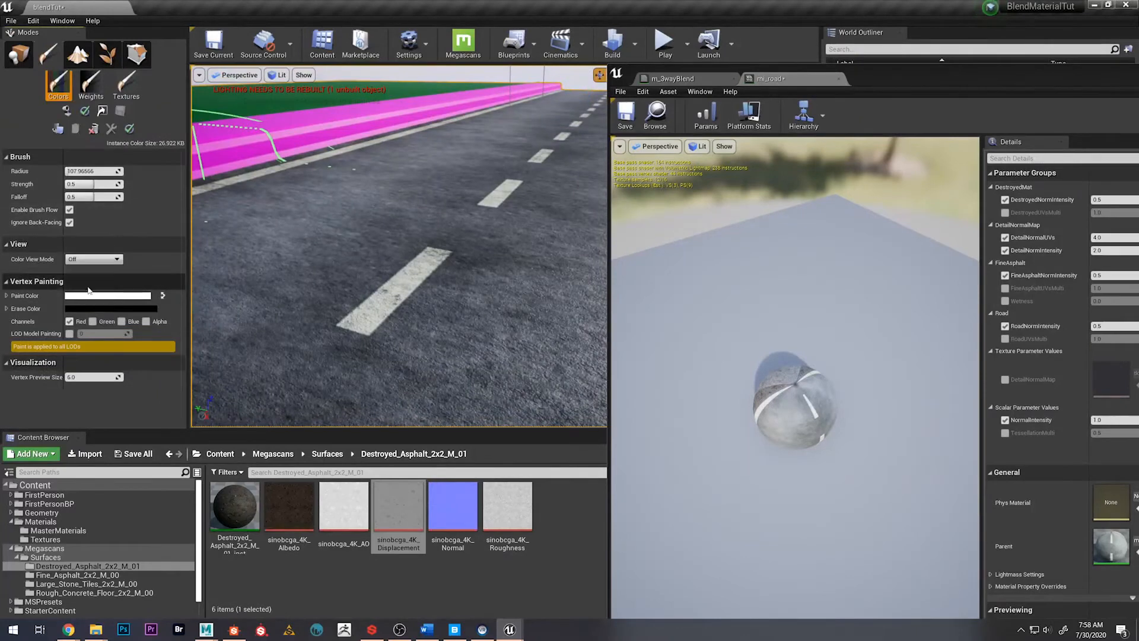
{"action": "left_click", "coordinate": [93, 321]}
{"action": "left_click", "coordinate": [70, 321]}
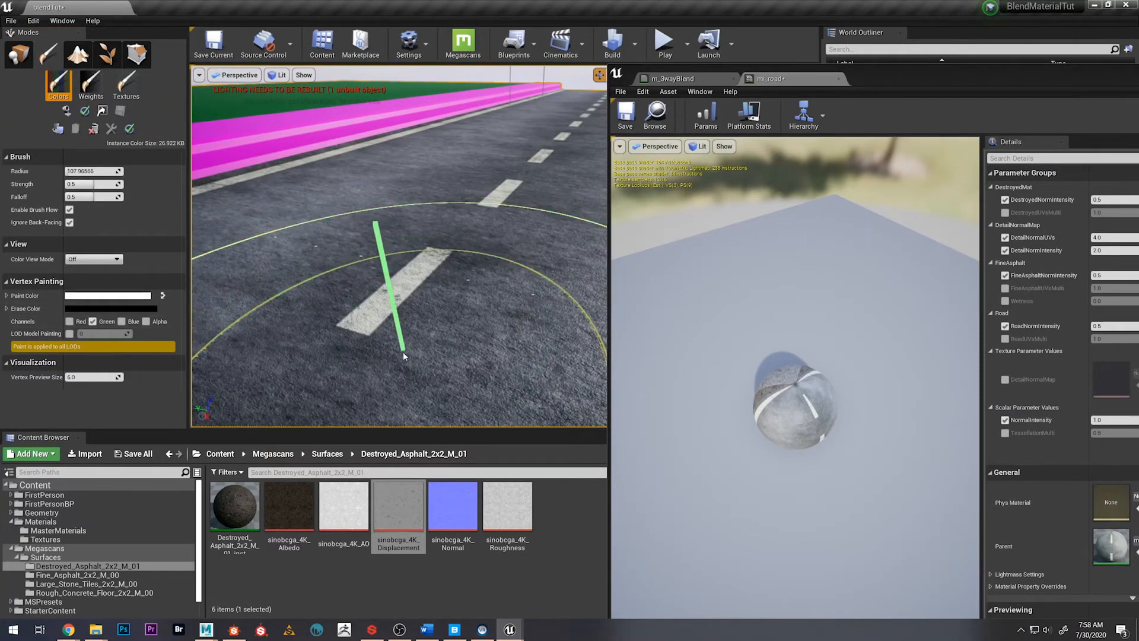
{"action": "right_click_drag", "start_coordinate": [404, 356], "coordinate": [391, 380]}
{"action": "right_click_drag", "start_coordinate": [432, 264], "coordinate": [438, 219]}
{"action": "right_click_drag", "start_coordinate": [502, 236], "coordinate": [515, 248]}
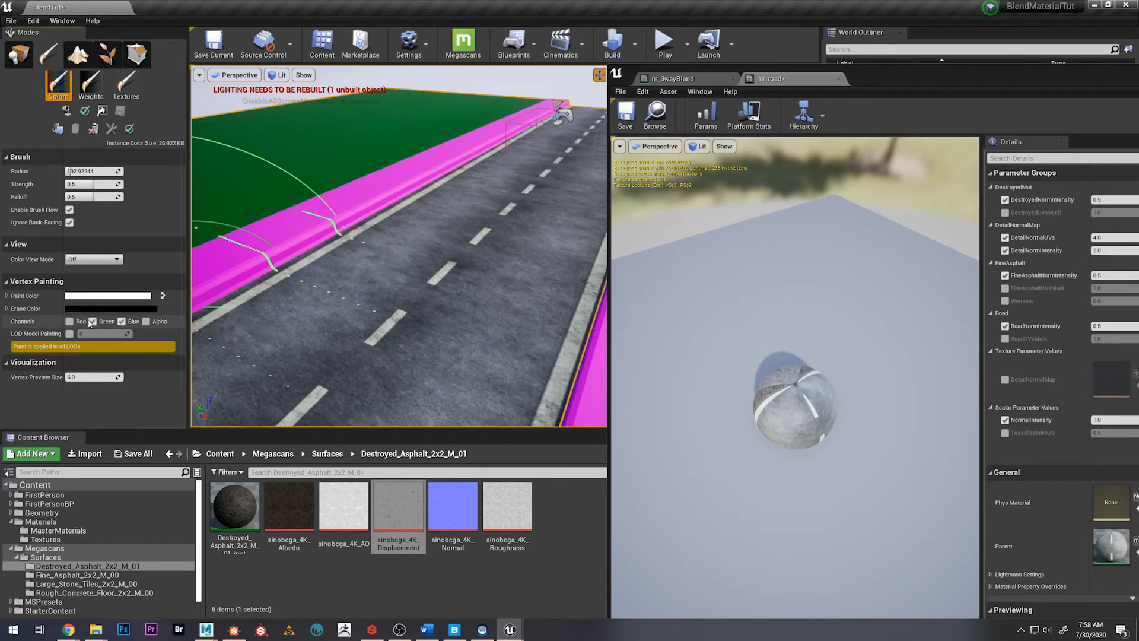
Enable the red channel instead of green and vertex-paint destroyed asphalt onto the near end of the road, undoing one stroke
{"action": "left_click", "coordinate": [93, 321]}
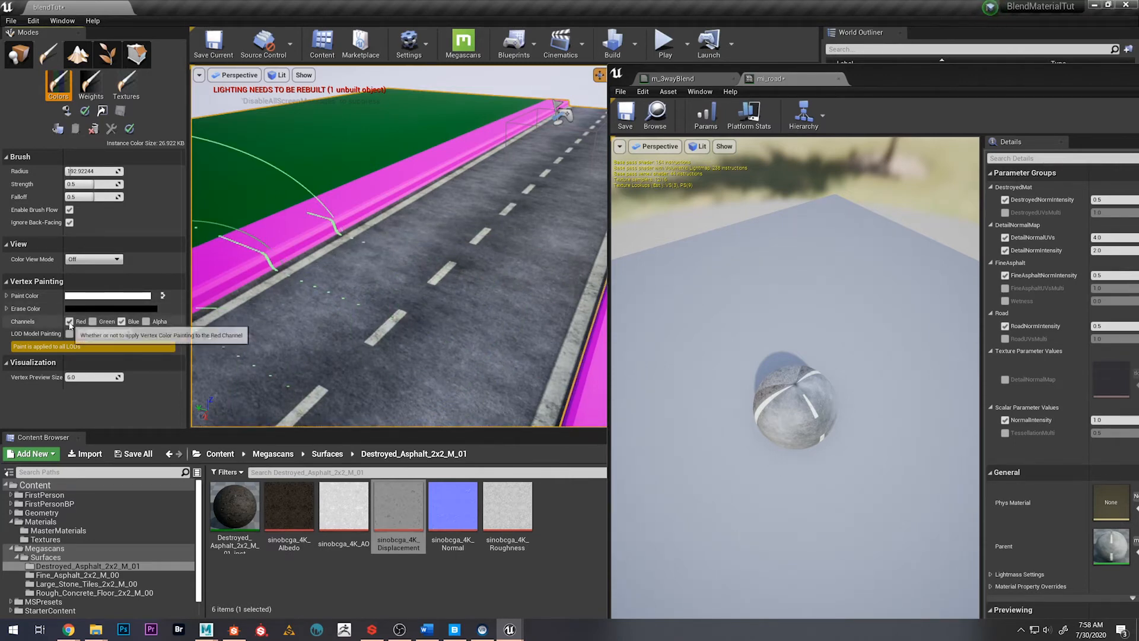
{"action": "left_click", "coordinate": [69, 321]}
{"action": "mouse_move", "coordinate": [344, 380]}
{"action": "right_mouse_down"}
{"action": "mouse_move", "coordinate": [393, 319]}
{"action": "mouse_move", "coordinate": [400, 237]}
{"action": "mouse_move", "coordinate": [380, 208]}
{"action": "mouse_move", "coordinate": [441, 237]}
{"action": "mouse_move", "coordinate": [433, 225]}
{"action": "mouse_move", "coordinate": [450, 249]}
{"action": "mouse_move", "coordinate": [490, 219]}
{"action": "right_mouse_up"}
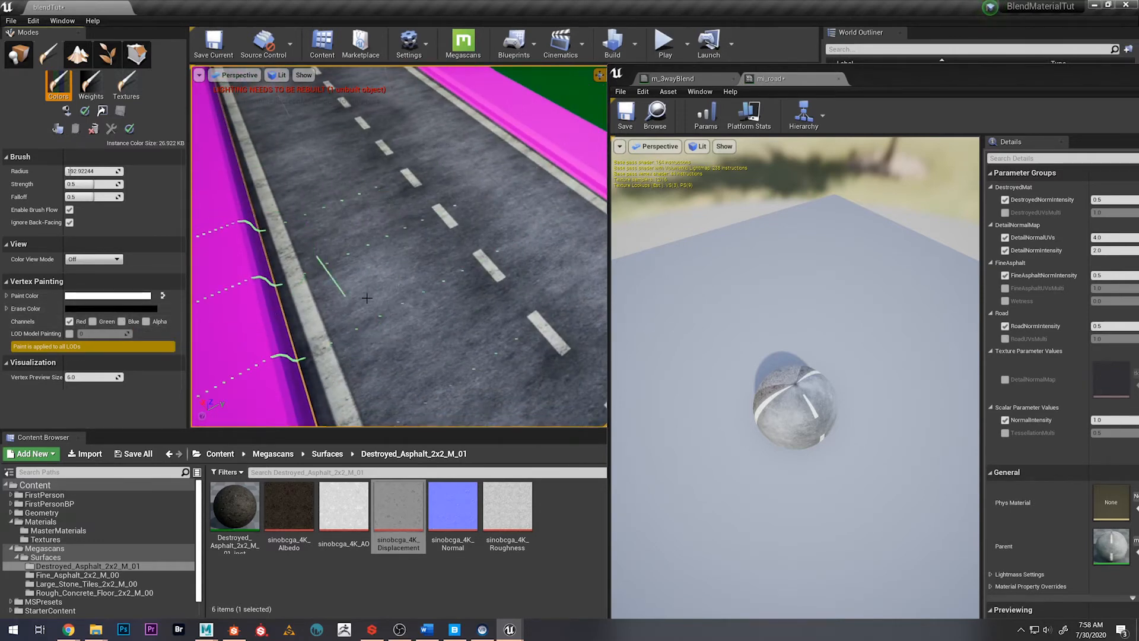
{"action": "mouse_move", "coordinate": [375, 226]}
{"action": "right_mouse_down"}
{"action": "mouse_move", "coordinate": [403, 223]}
{"action": "mouse_move", "coordinate": [412, 264]}
{"action": "right_mouse_up"}
{"action": "key", "text": "ctrl+z"}
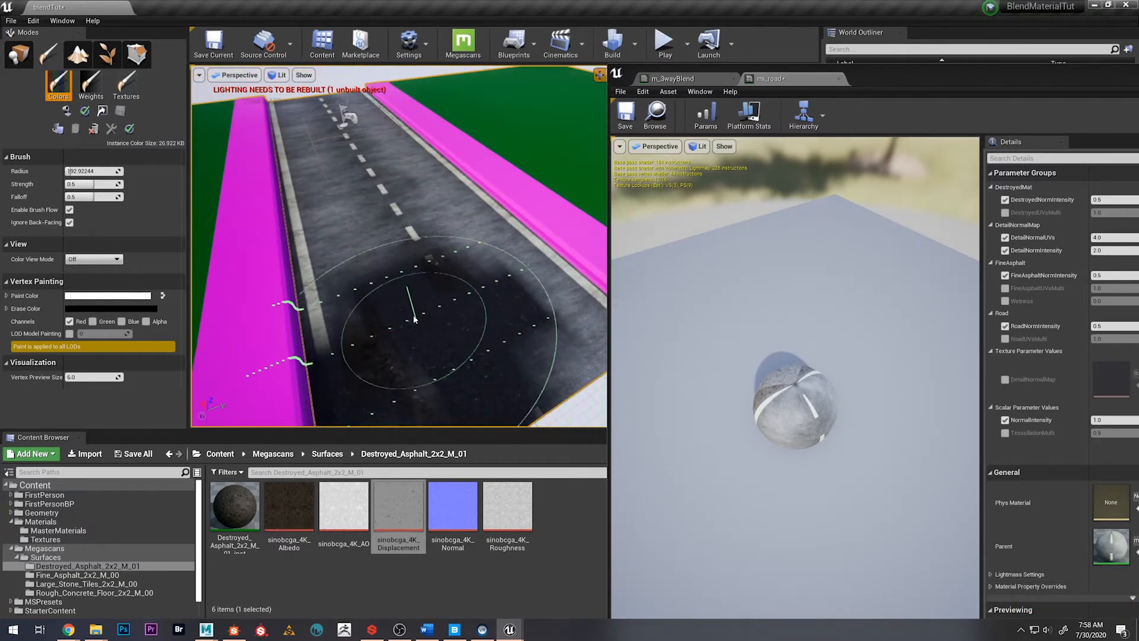
{"action": "mouse_move", "coordinate": [380, 217]}
{"action": "right_mouse_down"}
{"action": "mouse_move", "coordinate": [363, 222]}
{"action": "mouse_move", "coordinate": [355, 187]}
{"action": "mouse_move", "coordinate": [306, 205]}
{"action": "mouse_move", "coordinate": [318, 215]}
{"action": "mouse_move", "coordinate": [312, 202]}
{"action": "mouse_move", "coordinate": [288, 202]}
{"action": "mouse_move", "coordinate": [332, 191]}
{"action": "mouse_move", "coordinate": [341, 174]}
{"action": "mouse_move", "coordinate": [323, 187]}
{"action": "mouse_move", "coordinate": [327, 201]}
{"action": "right_mouse_up"}
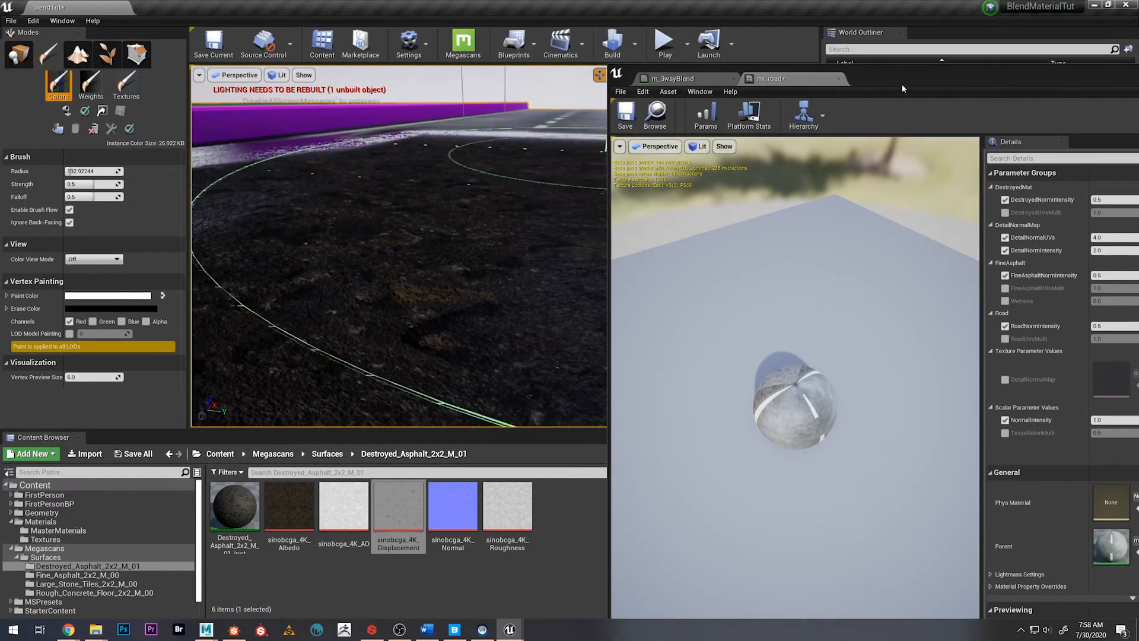
Override DestroyedUVsMulti in the mi_road instance with a value of 2 and check the painted asphalt's tiling
{"action": "left_click_drag", "start_coordinate": [902, 89], "coordinate": [809, 79]}
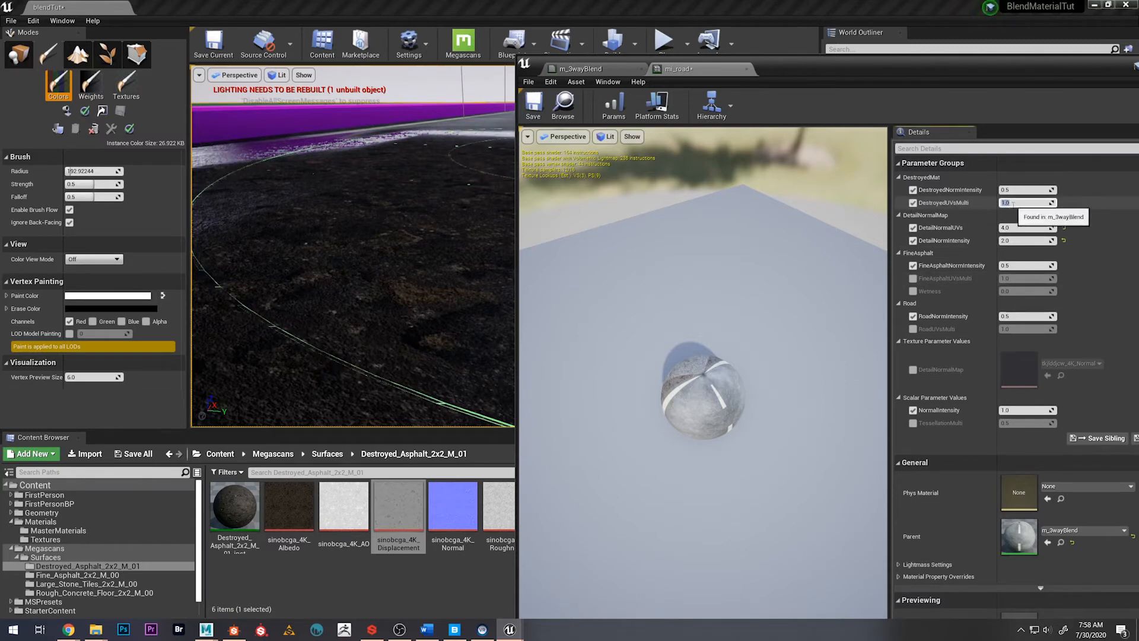
{"action": "type", "text": "2"}
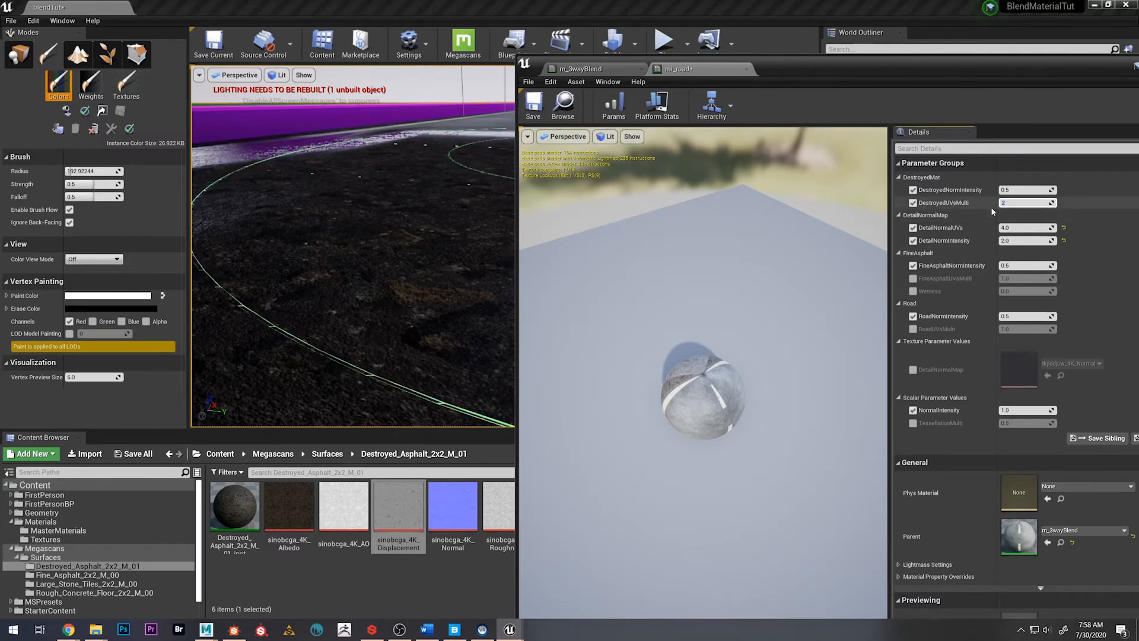
{"action": "mouse_move", "coordinate": [458, 254]}
{"action": "right_mouse_down"}
{"action": "mouse_move", "coordinate": [453, 290]}
{"action": "mouse_move", "coordinate": [436, 198]}
{"action": "mouse_move", "coordinate": [445, 234]}
{"action": "right_mouse_up"}
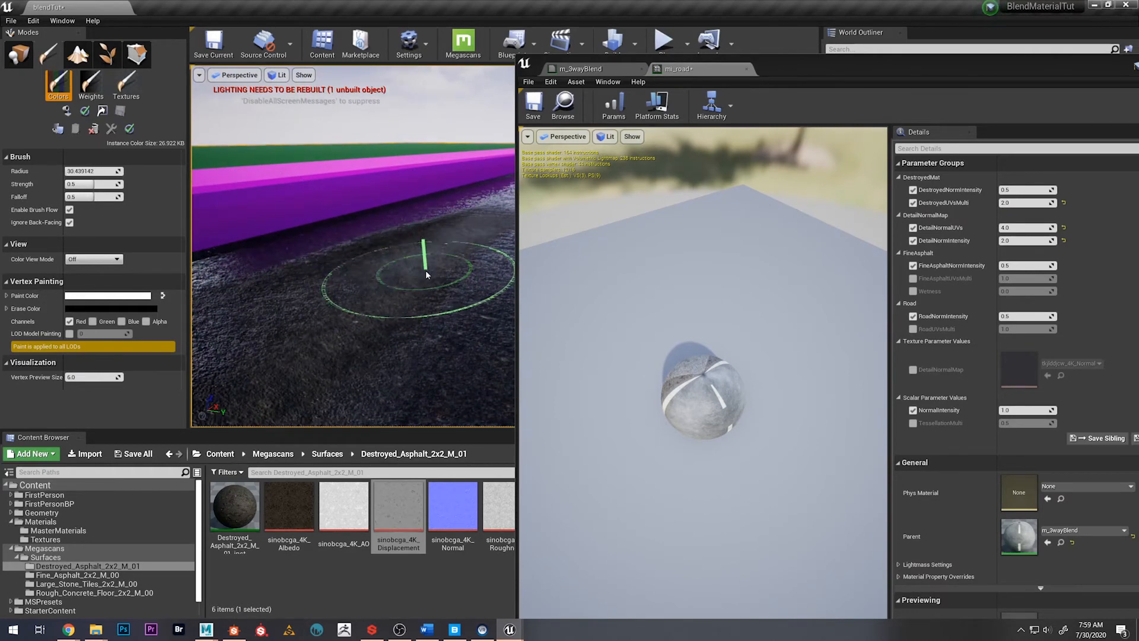
Undo the previous vertex-paint strokes on the road until the clean asphalt and lane markings are restored
{"action": "mouse_move", "coordinate": [389, 330]}
{"action": "right_mouse_down"}
{"action": "mouse_move", "coordinate": [427, 315]}
{"action": "mouse_move", "coordinate": [374, 306]}
{"action": "mouse_move", "coordinate": [342, 278]}
{"action": "mouse_move", "coordinate": [383, 377]}
{"action": "mouse_move", "coordinate": [410, 388]}
{"action": "right_mouse_up"}
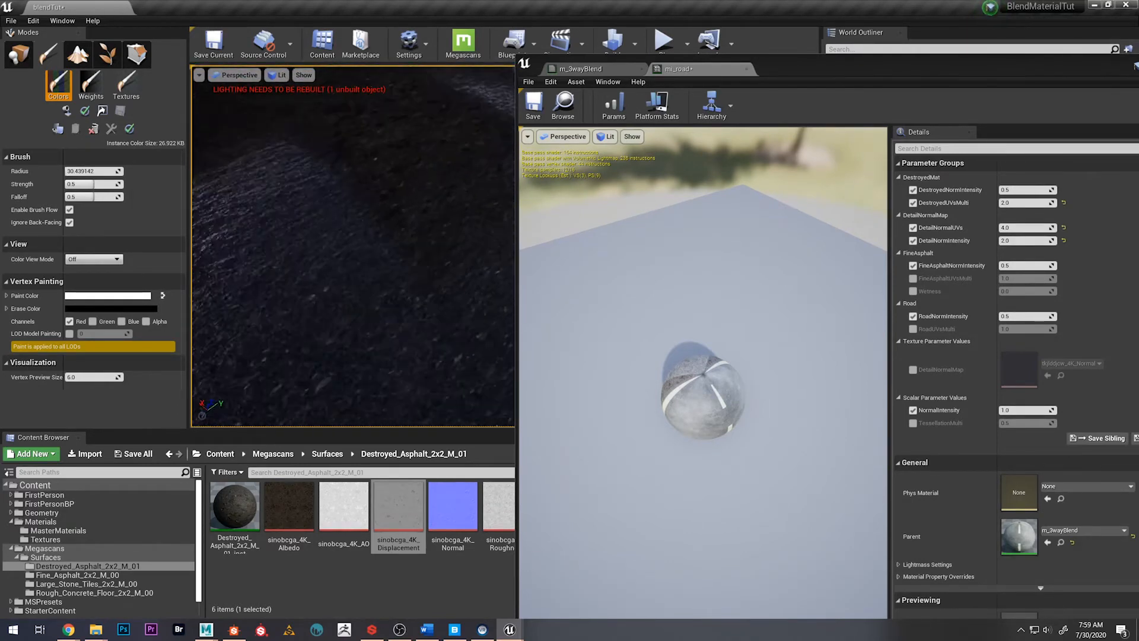
{"action": "mouse_move", "coordinate": [423, 257]}
{"action": "right_mouse_down"}
{"action": "mouse_move", "coordinate": [410, 240]}
{"action": "mouse_move", "coordinate": [436, 222]}
{"action": "mouse_move", "coordinate": [474, 225]}
{"action": "mouse_move", "coordinate": [394, 238]}
{"action": "mouse_move", "coordinate": [374, 207]}
{"action": "right_mouse_up"}
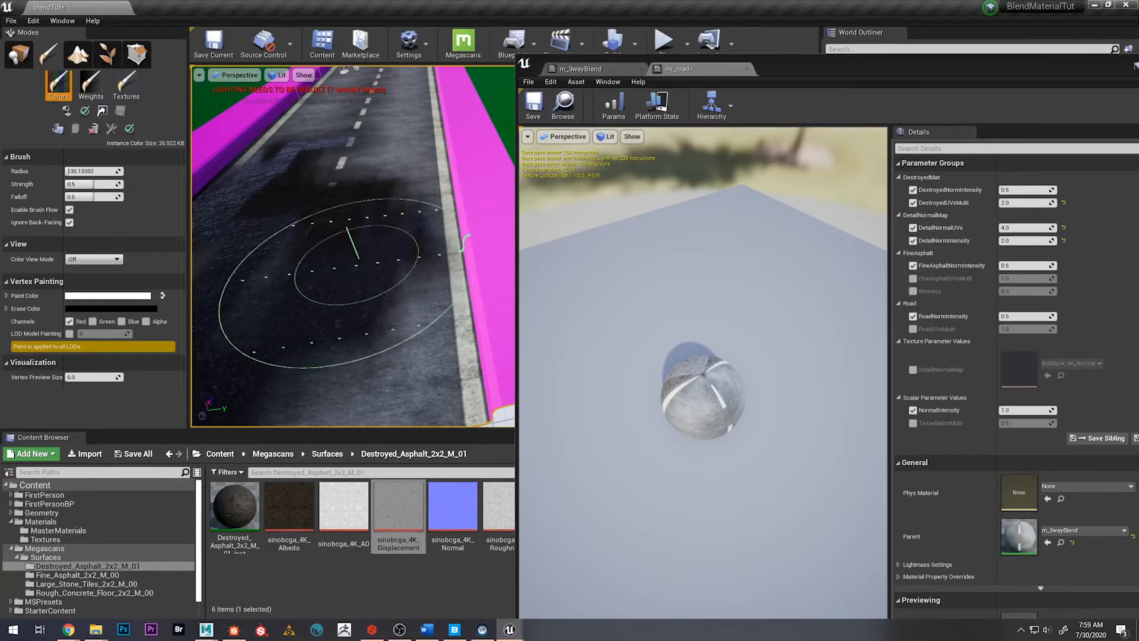
{"action": "mouse_move", "coordinate": [369, 313]}
{"action": "right_mouse_down"}
{"action": "mouse_move", "coordinate": [360, 251]}
{"action": "mouse_move", "coordinate": [302, 320]}
{"action": "mouse_move", "coordinate": [309, 249]}
{"action": "mouse_move", "coordinate": [336, 196]}
{"action": "mouse_move", "coordinate": [379, 175]}
{"action": "right_mouse_up"}
{"action": "key", "text": "ctrl+z"}
{"action": "key", "text": "ctrl+z"}
{"action": "key", "text": "ctrl+z"}
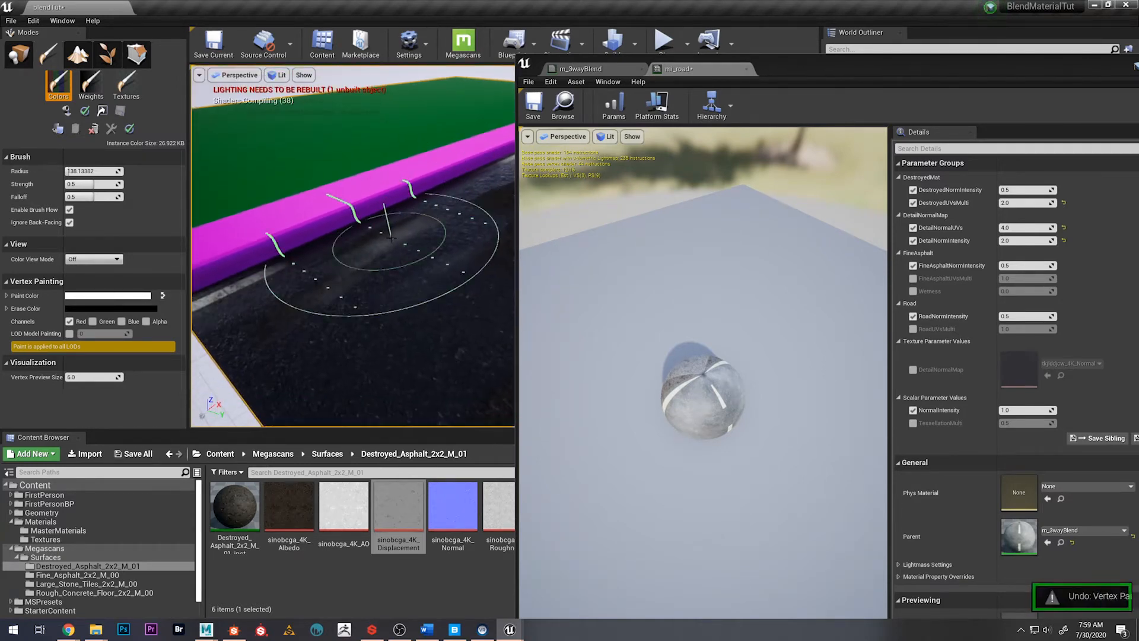
{"action": "mouse_move", "coordinate": [451, 239]}
{"action": "right_mouse_down"}
{"action": "mouse_move", "coordinate": [492, 228]}
{"action": "mouse_move", "coordinate": [475, 225]}
{"action": "right_mouse_up"}
{"action": "key", "text": "ctrl+z"}
{"action": "key", "text": "ctrl+z"}
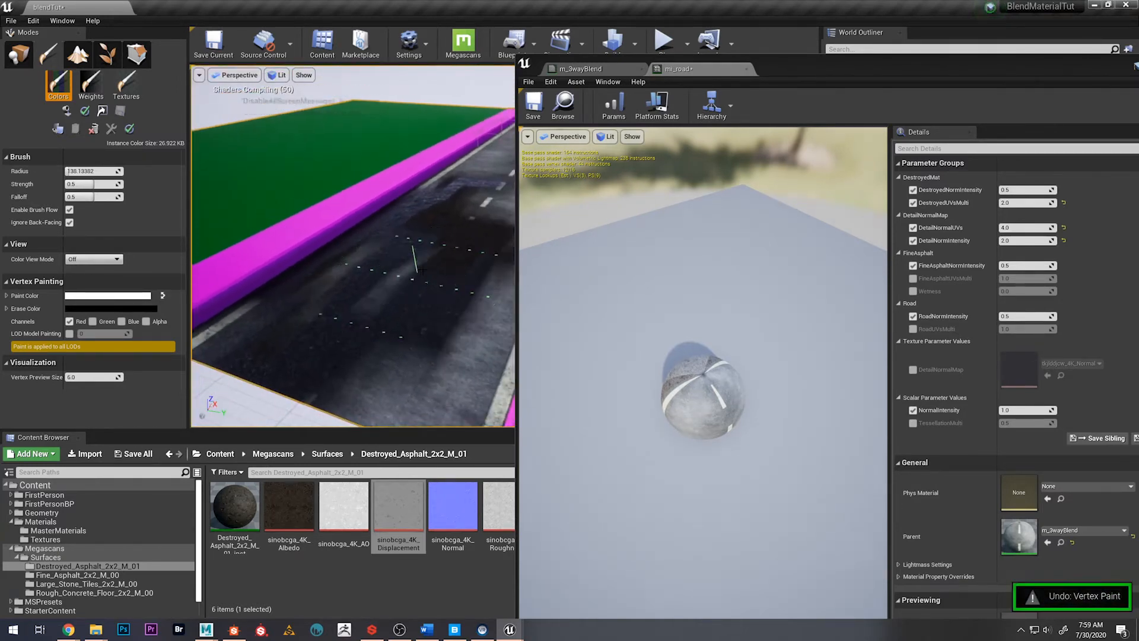
{"action": "scroll", "coordinate": [435, 266], "scroll_direction": "down", "scroll_amount": 4}
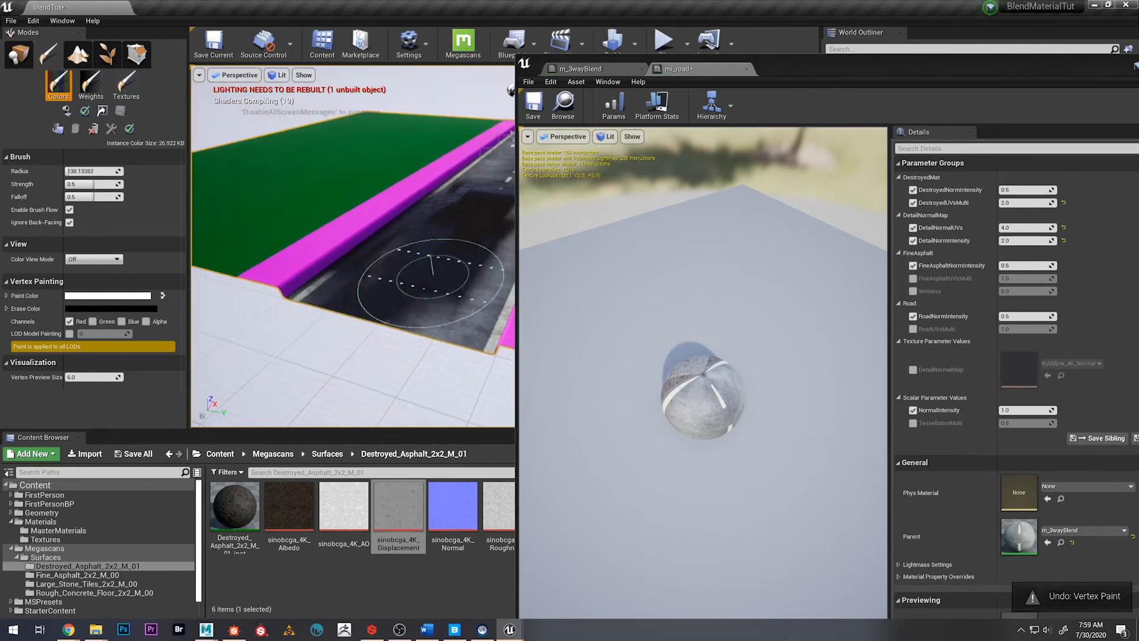
{"action": "right_click_drag", "start_coordinate": [474, 224], "coordinate": [451, 231]}
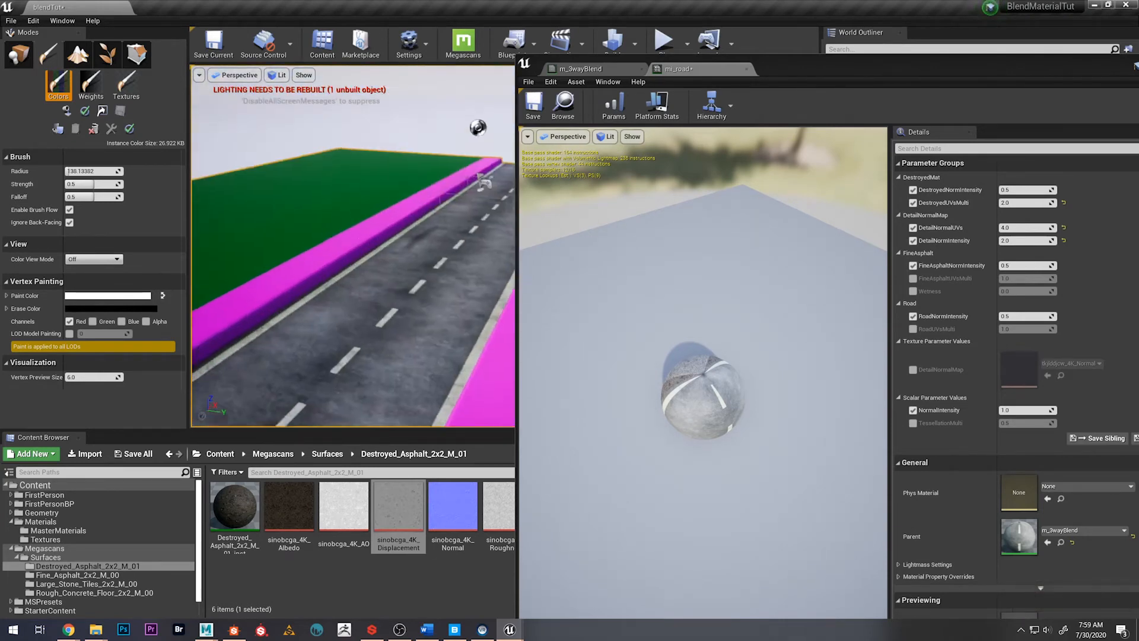
Set the brush strength to 0.125 and falloff to 0.75, and vertex-paint a soft destroyed-asphalt patch over the dashed centre line
{"action": "left_click", "coordinate": [84, 184]}
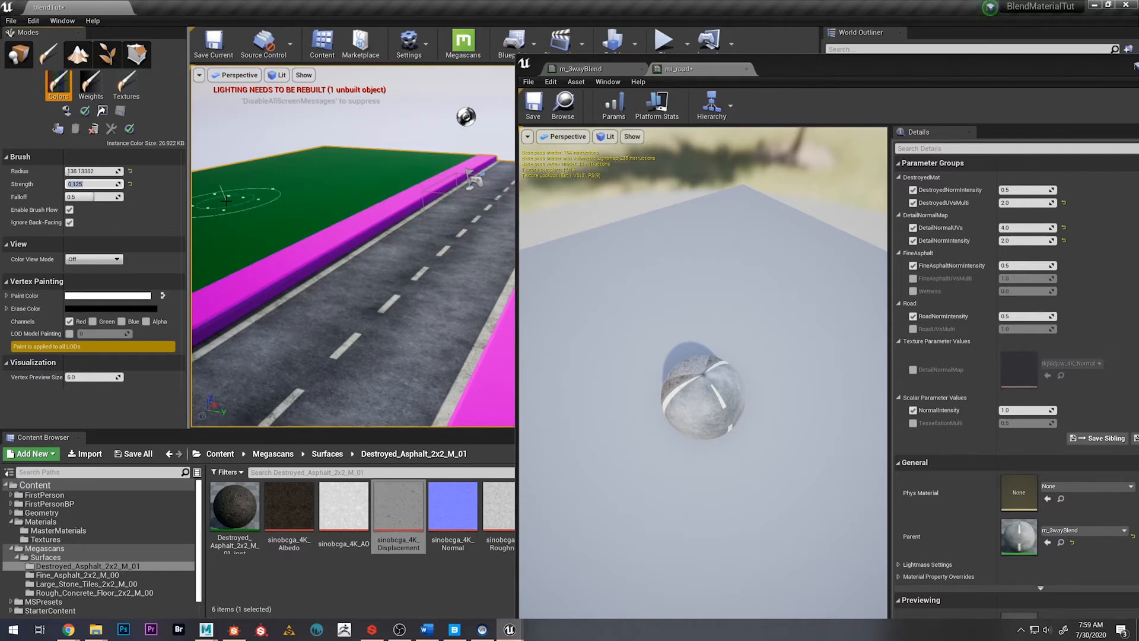
{"action": "left_click", "coordinate": [82, 197]}
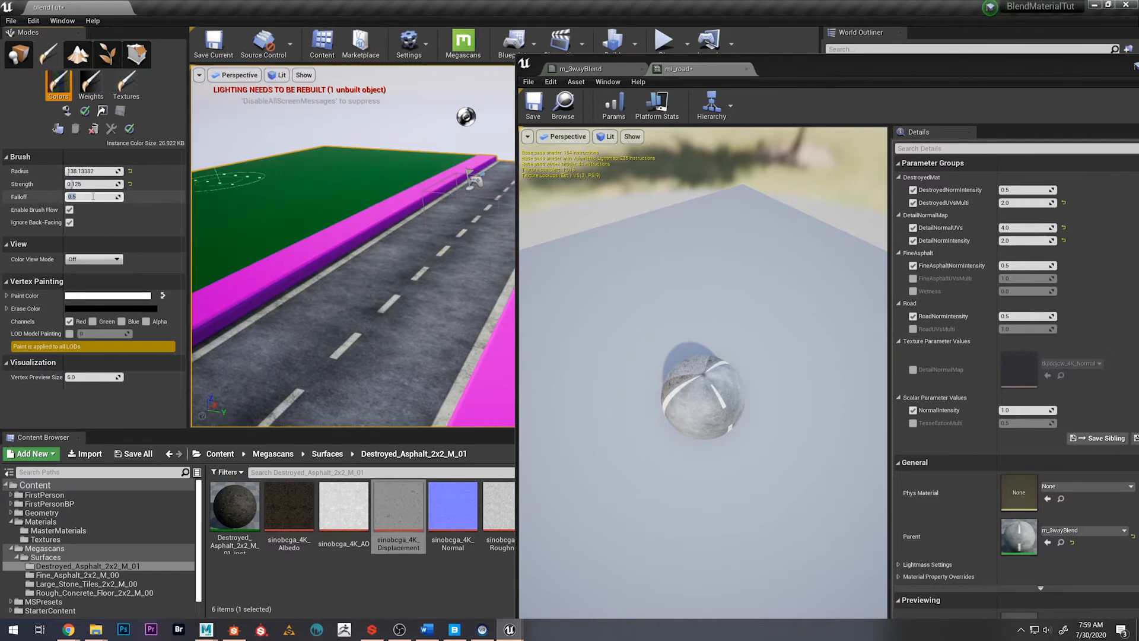
{"action": "type", "text": "0"}
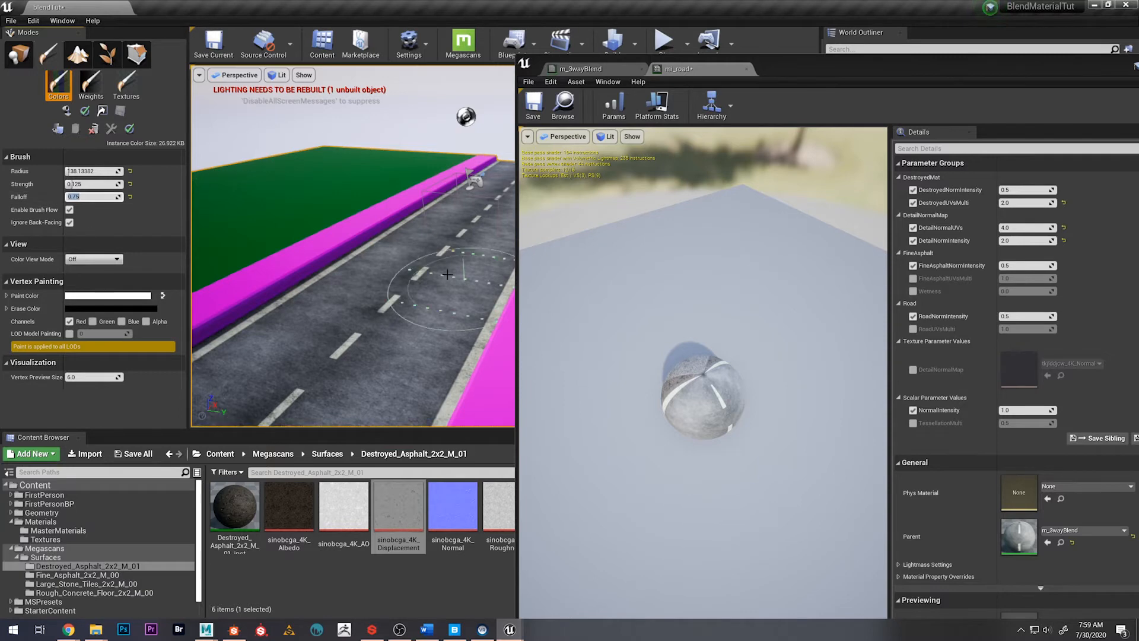
{"action": "right_click_drag", "start_coordinate": [356, 261], "coordinate": [365, 308]}
{"action": "left_click_drag", "start_coordinate": [394, 236], "coordinate": [335, 255]}
{"action": "mouse_move", "coordinate": [335, 255]}
{"action": "right_mouse_down"}
{"action": "mouse_move", "coordinate": [403, 324]}
{"action": "mouse_move", "coordinate": [356, 241]}
{"action": "mouse_move", "coordinate": [332, 285]}
{"action": "right_mouse_up"}
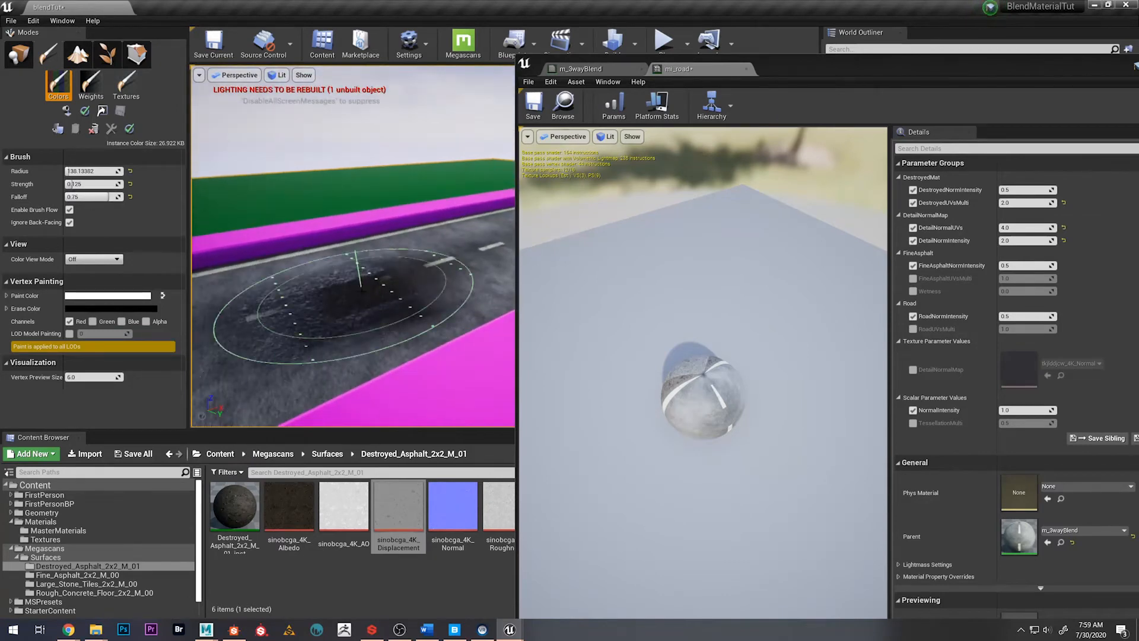
Vertex-paint softer asphalt wear around the dashed centre line with a brush radius of about 44.7, moving the mi_road window aside
{"action": "mouse_move", "coordinate": [451, 256]}
{"action": "right_mouse_down"}
{"action": "mouse_move", "coordinate": [446, 282]}
{"action": "mouse_move", "coordinate": [442, 263]}
{"action": "mouse_move", "coordinate": [433, 274]}
{"action": "mouse_move", "coordinate": [457, 275]}
{"action": "right_mouse_up"}
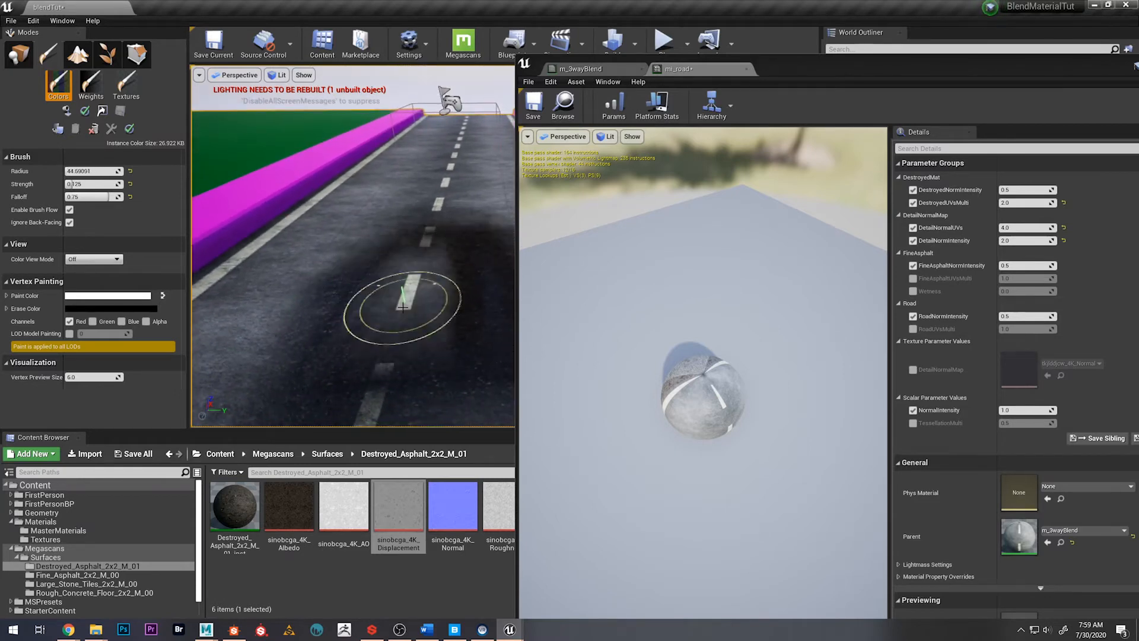
{"action": "left_click_drag", "start_coordinate": [424, 252], "coordinate": [401, 355]}
{"action": "mouse_move", "coordinate": [401, 356]}
{"action": "right_mouse_down"}
{"action": "mouse_move", "coordinate": [379, 368]}
{"action": "mouse_move", "coordinate": [409, 356]}
{"action": "right_mouse_up"}
{"action": "left_click_drag", "start_coordinate": [769, 82], "coordinate": [844, 76]}
{"action": "right_click_drag", "start_coordinate": [396, 297], "coordinate": [363, 311]}
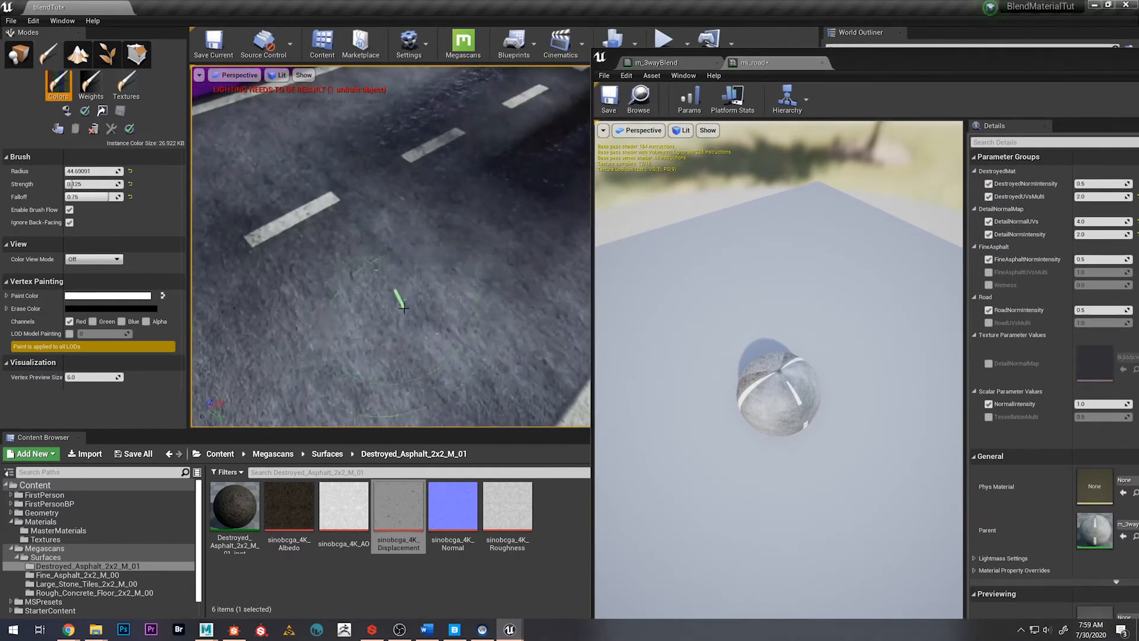
{"action": "mouse_move", "coordinate": [397, 298]}
{"action": "left_mouse_down"}
{"action": "mouse_move", "coordinate": [378, 310]}
{"action": "mouse_move", "coordinate": [316, 303]}
{"action": "mouse_move", "coordinate": [419, 318]}
{"action": "mouse_move", "coordinate": [301, 223]}
{"action": "left_mouse_up"}
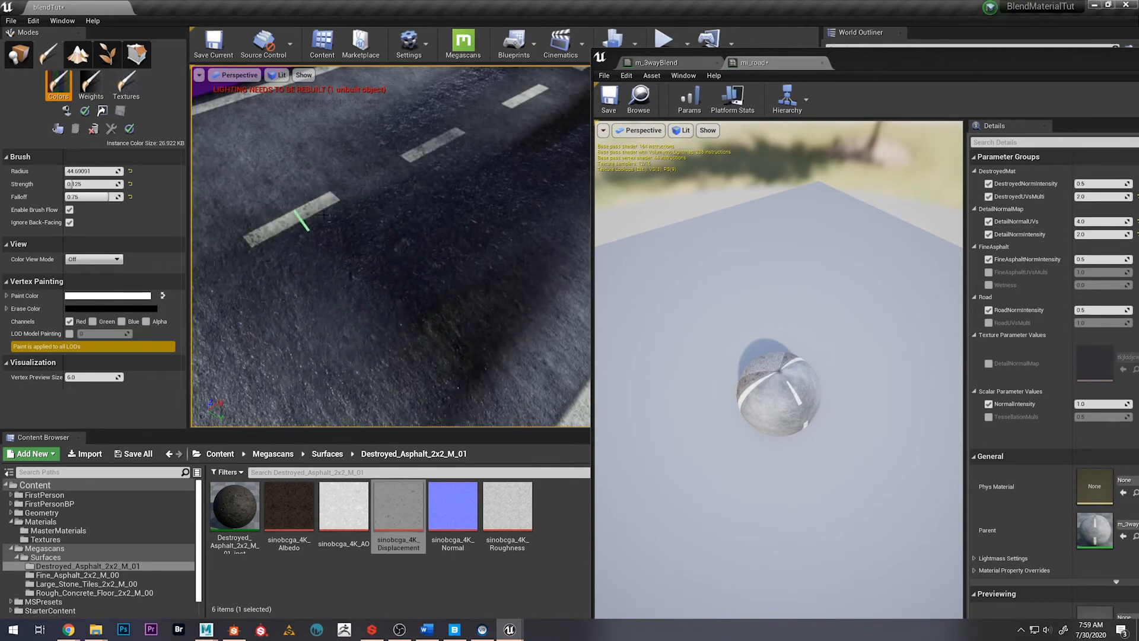
{"action": "left_click_drag", "start_coordinate": [268, 125], "coordinate": [261, 158]}
{"action": "mouse_move", "coordinate": [261, 158]}
{"action": "right_mouse_down"}
{"action": "mouse_move", "coordinate": [237, 138]}
{"action": "mouse_move", "coordinate": [274, 198]}
{"action": "right_mouse_up"}
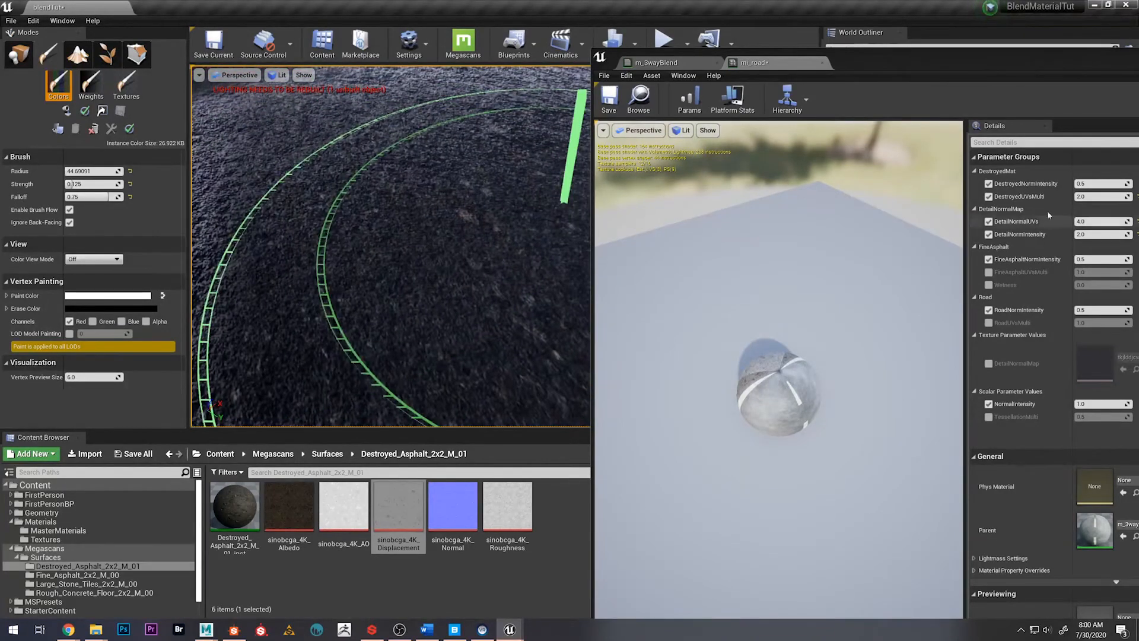
Override FineAsphaltUVsMulti in the mi_road instance with a value of 0.5 and check the tiling on the road
{"action": "left_click_drag", "start_coordinate": [929, 72], "coordinate": [847, 68]}
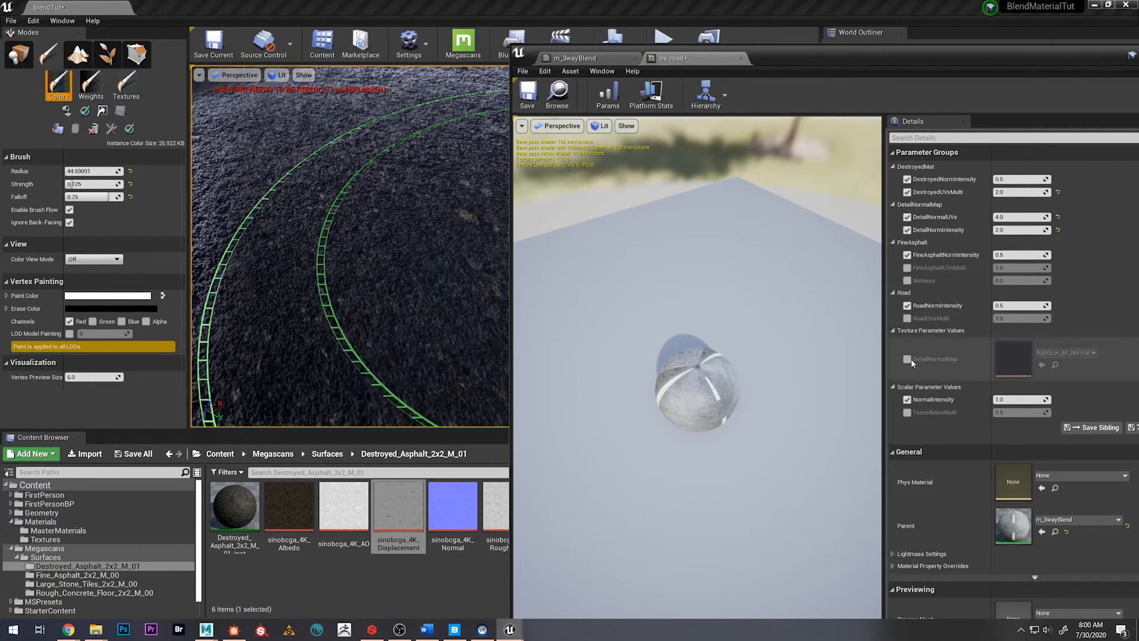
{"action": "left_click", "coordinate": [906, 268]}
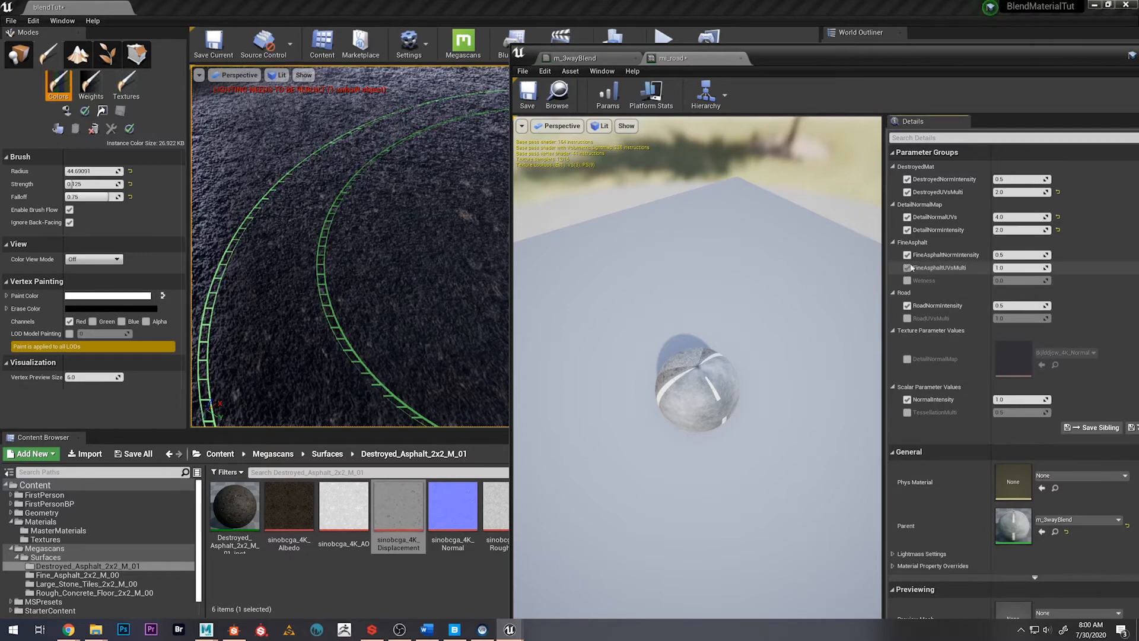
{"action": "left_click", "coordinate": [1002, 268]}
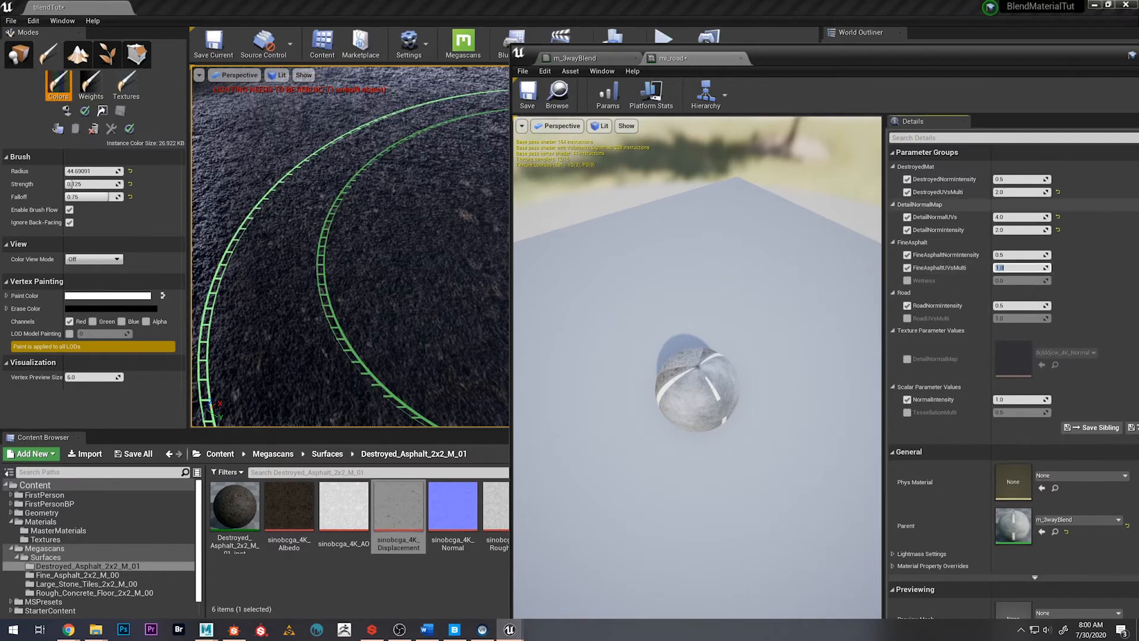
{"action": "key", "text": "Return"}
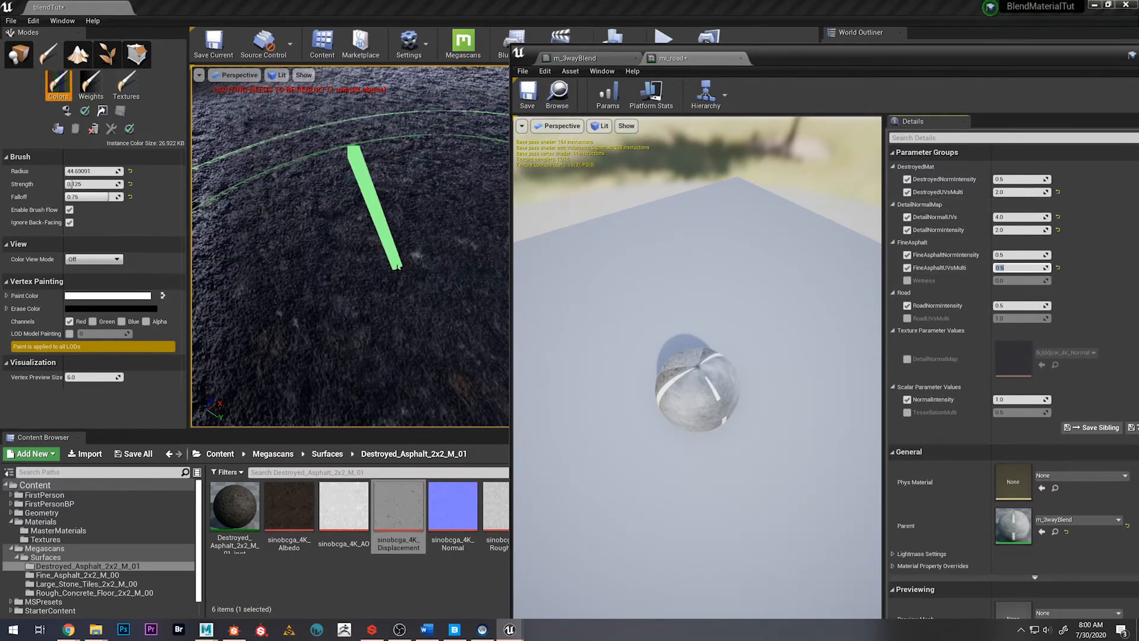
{"action": "right_click_drag", "start_coordinate": [400, 265], "coordinate": [394, 209]}
Try FineAsphaltUVsMulti at 2 in mi_road, compare the road's tiling, and set the value to 4
{"action": "left_click", "coordinate": [1008, 267]}
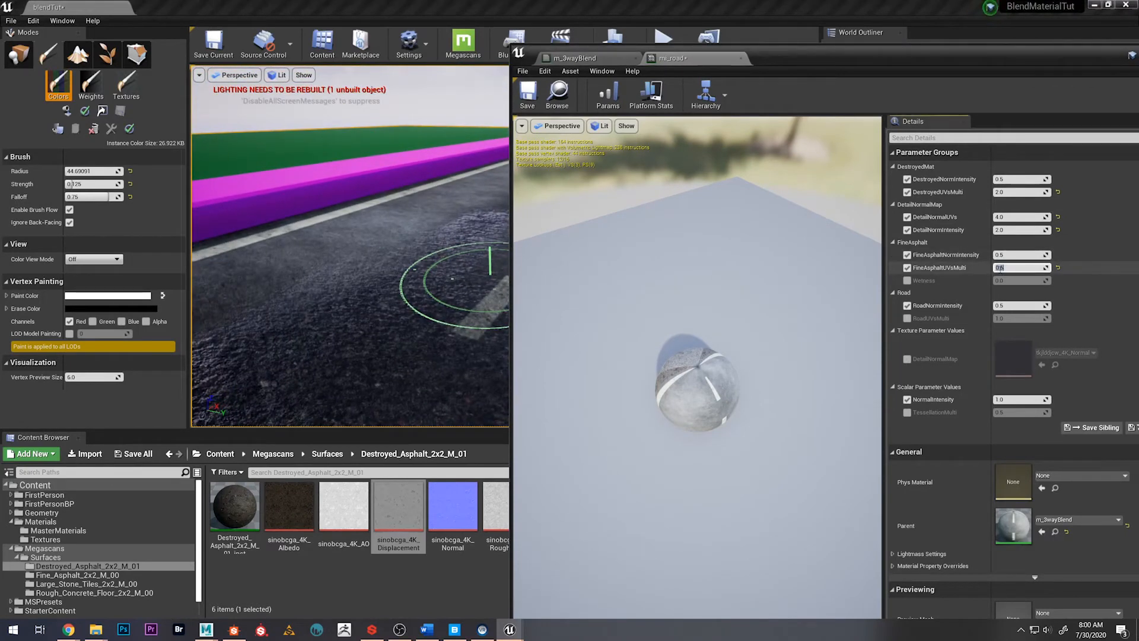
{"action": "type", "text": "2"}
{"action": "right_click_drag", "start_coordinate": [338, 324], "coordinate": [316, 344]}
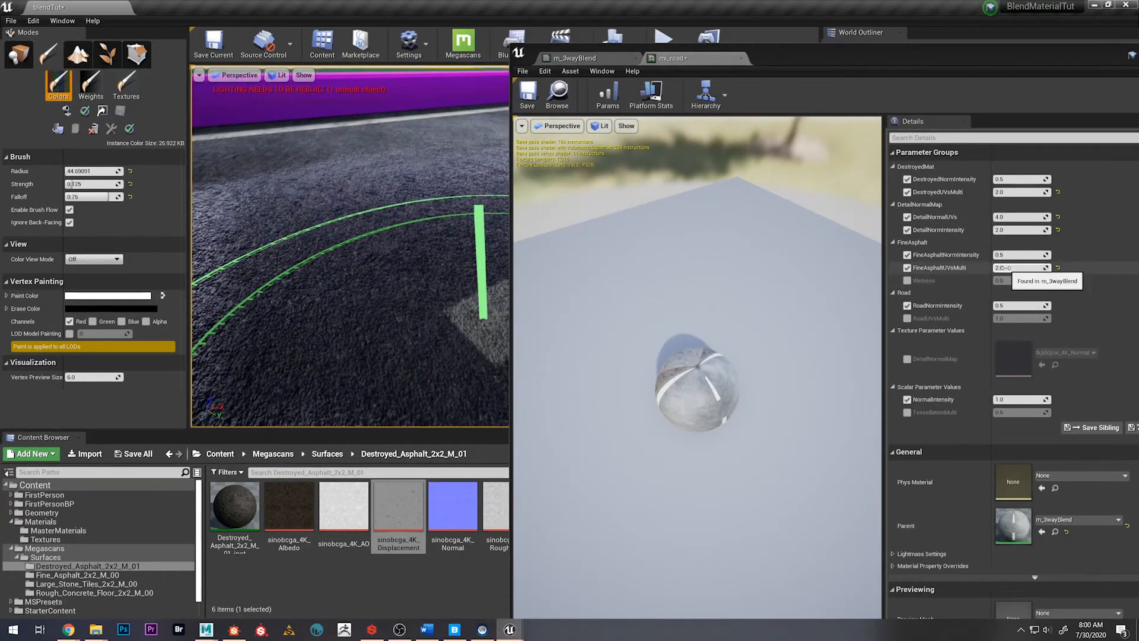
{"action": "left_click", "coordinate": [1005, 267]}
{"action": "type", "text": "4"}
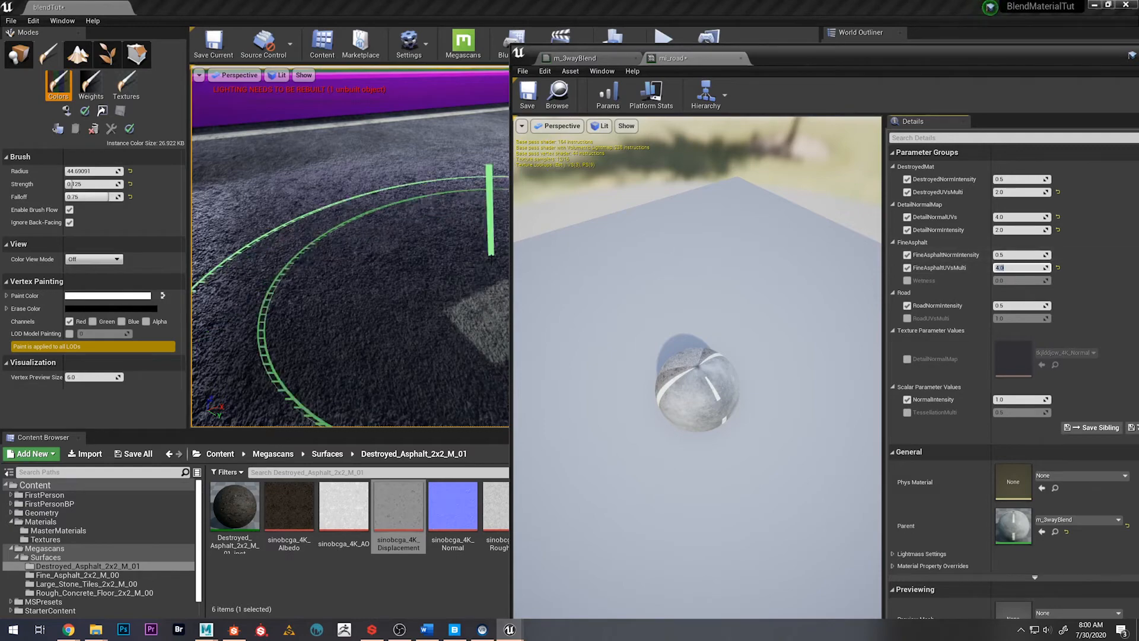
{"action": "mouse_move", "coordinate": [415, 267]}
{"action": "right_mouse_down"}
{"action": "mouse_move", "coordinate": [439, 275]}
{"action": "mouse_move", "coordinate": [460, 237]}
{"action": "right_mouse_up"}
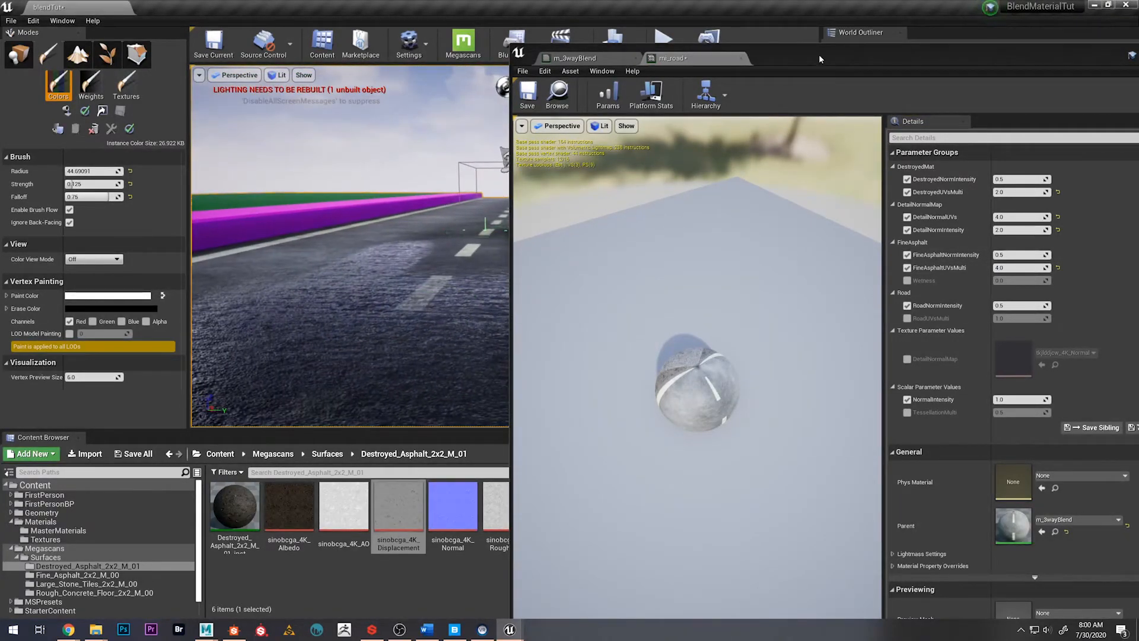
Put the mi_road window away and inspect the blended asphalt along the painted road in the level
{"action": "left_click_drag", "start_coordinate": [930, 62], "coordinate": [707, 63]}
{"action": "left_click", "coordinate": [928, 53]}
{"action": "mouse_move", "coordinate": [433, 328]}
{"action": "right_mouse_down"}
{"action": "mouse_move", "coordinate": [412, 359]}
{"action": "mouse_move", "coordinate": [410, 341]}
{"action": "mouse_move", "coordinate": [404, 365]}
{"action": "mouse_move", "coordinate": [398, 324]}
{"action": "mouse_move", "coordinate": [454, 330]}
{"action": "mouse_move", "coordinate": [468, 351]}
{"action": "right_mouse_up"}
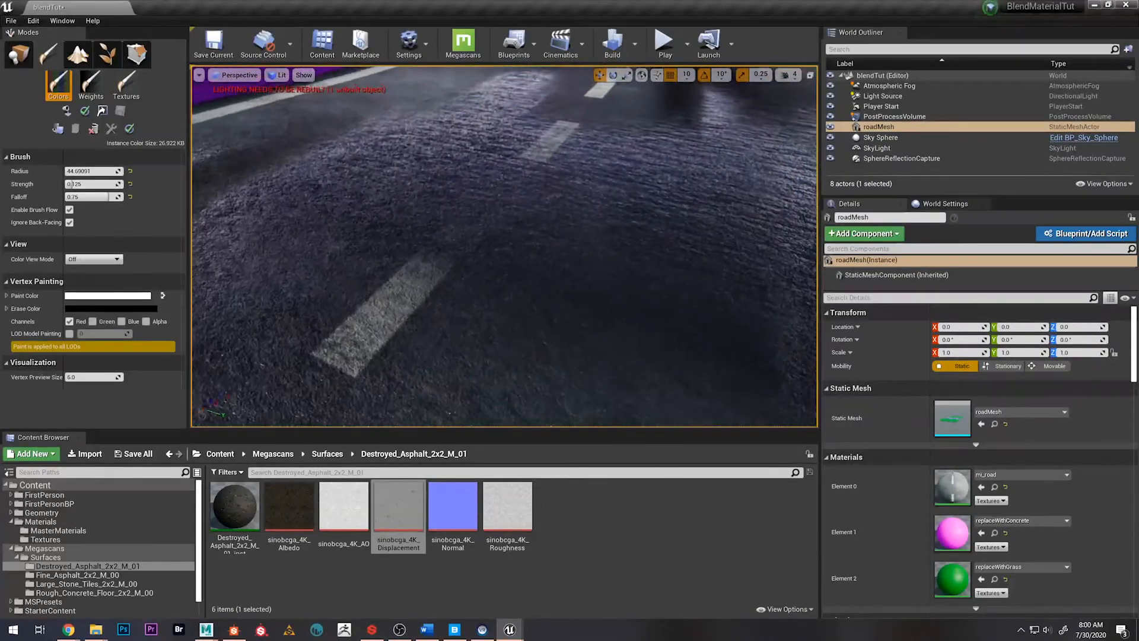
{"action": "right_click_drag", "start_coordinate": [505, 246], "coordinate": [548, 181]}
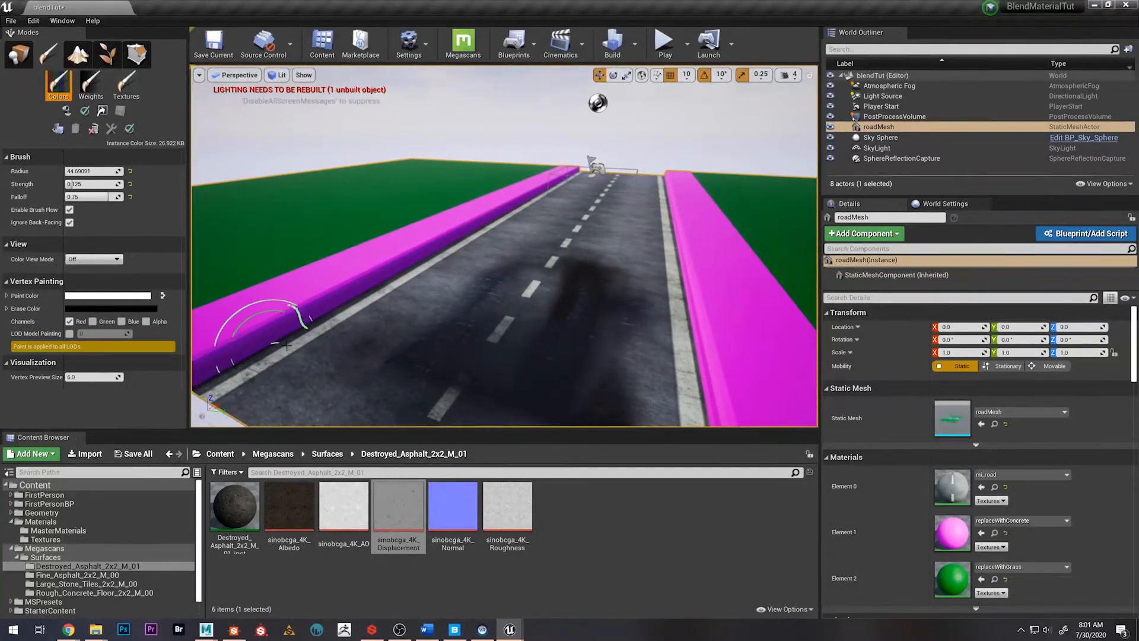
Open the Megascans Surfaces folder to view the available surface material folders
{"action": "left_click", "coordinate": [273, 454]}
{"action": "double_click", "coordinate": [236, 504]}
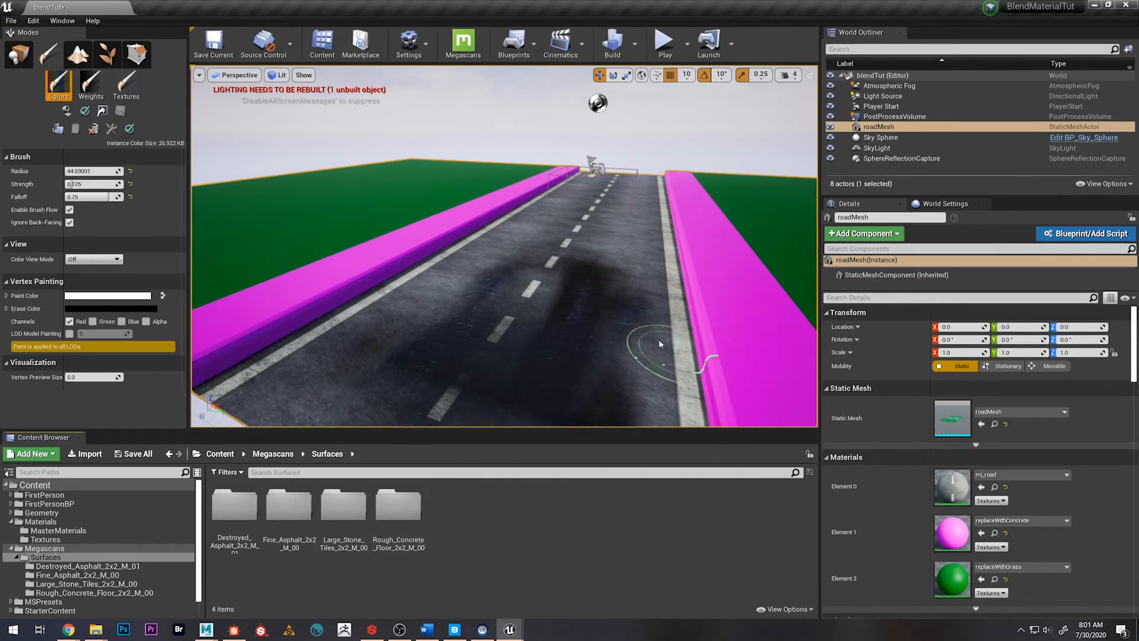
{"action": "mouse_move", "coordinate": [534, 325]}
{"action": "right_mouse_down"}
{"action": "mouse_move", "coordinate": [528, 344]}
{"action": "mouse_move", "coordinate": [529, 324]}
{"action": "right_mouse_up"}
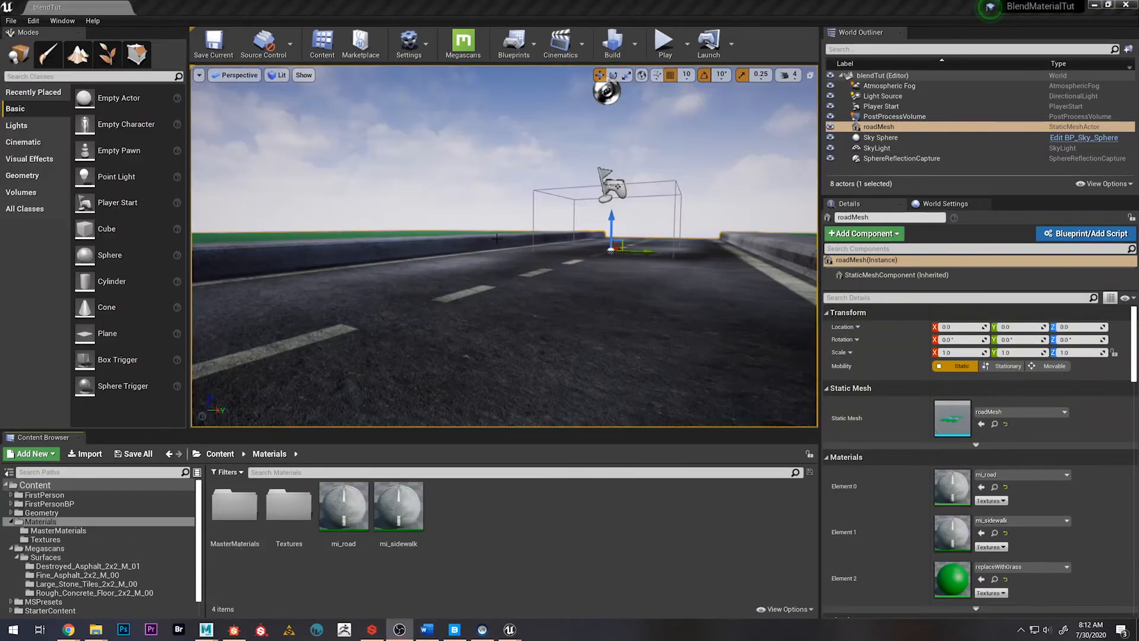
Open the MasterMaterials folder and bring up the mi_sidewalk instance window, placing it beside the level viewport
{"action": "double_click", "coordinate": [234, 504]}
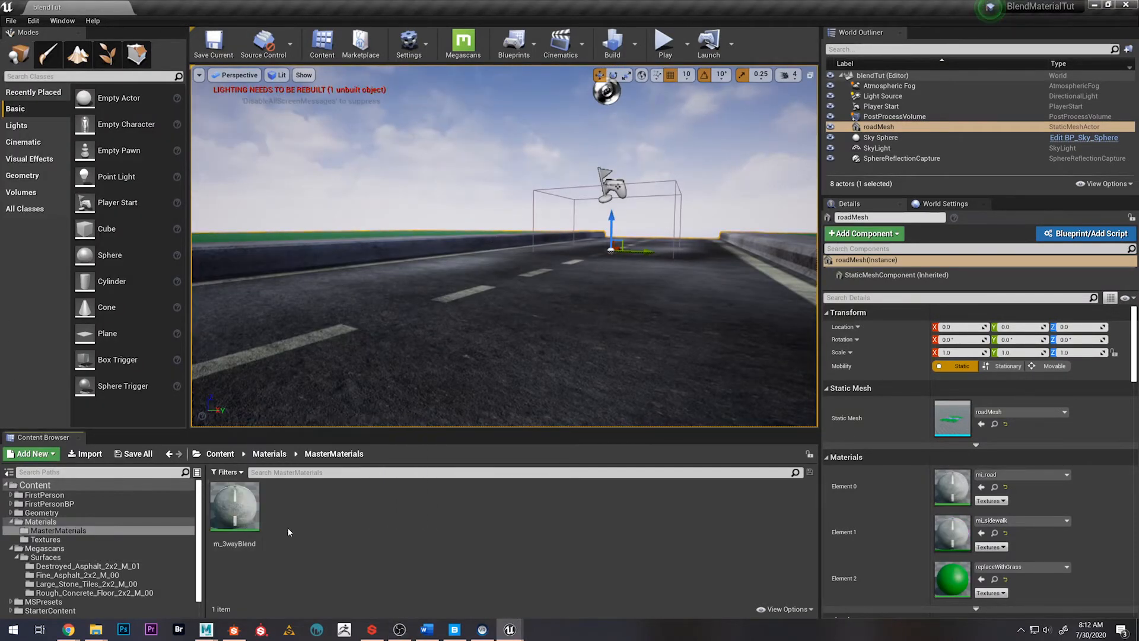
{"action": "mouse_move", "coordinate": [510, 628]}
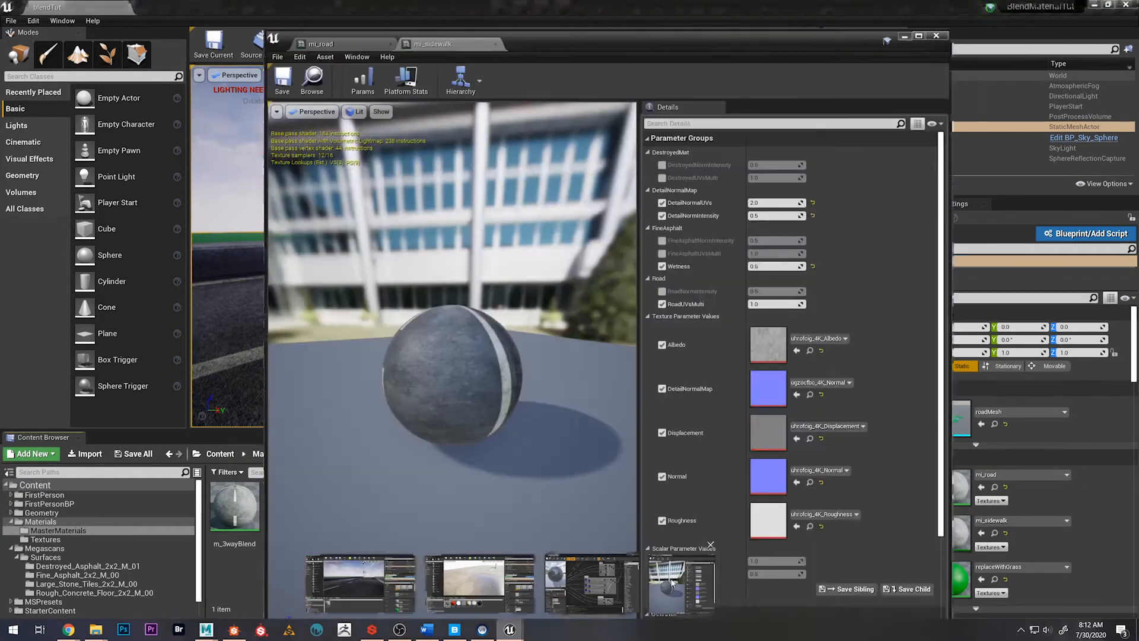
{"action": "left_click", "coordinate": [672, 583]}
{"action": "left_click_drag", "start_coordinate": [529, 46], "coordinate": [691, 39]}
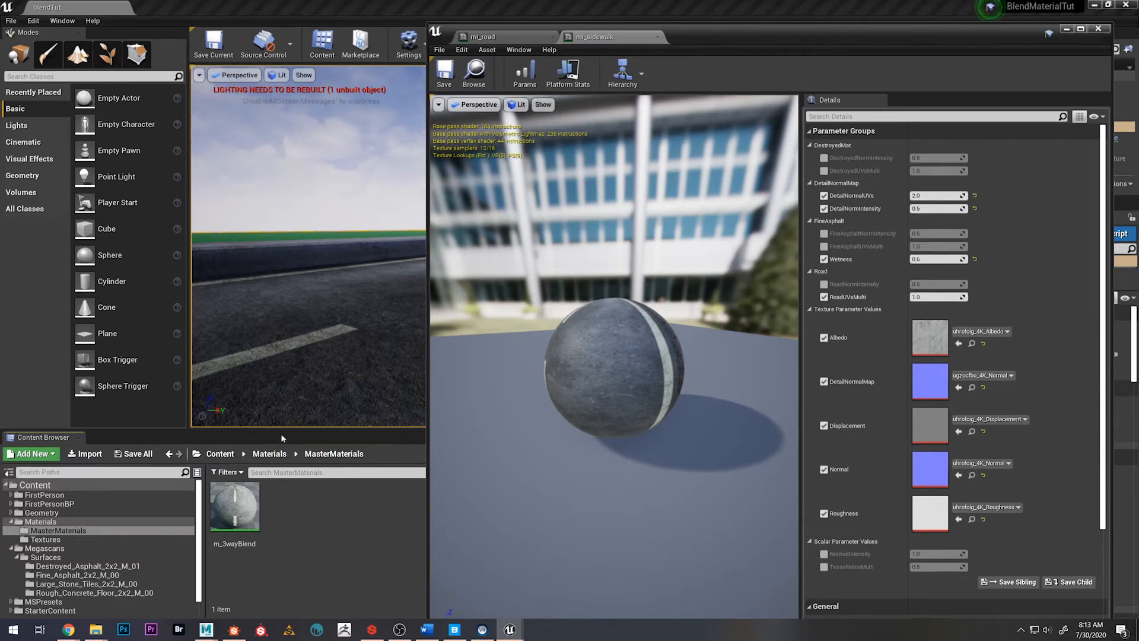
Examine the Large_Stone_Tiles_2x2_M_00 and Rough_Concrete_Floor_2x2_M_00 textures alongside mi_sidewalk, and put the instance window away
{"action": "left_click", "coordinate": [219, 453]}
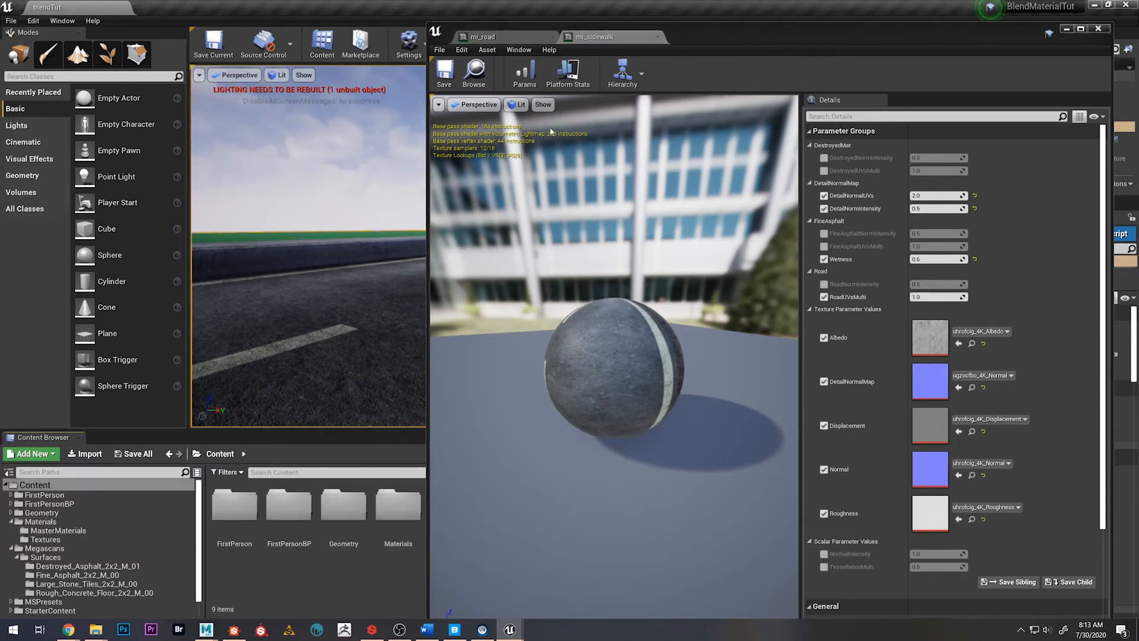
{"action": "left_click_drag", "start_coordinate": [693, 41], "coordinate": [839, 38]}
{"action": "double_click", "coordinate": [457, 513]}
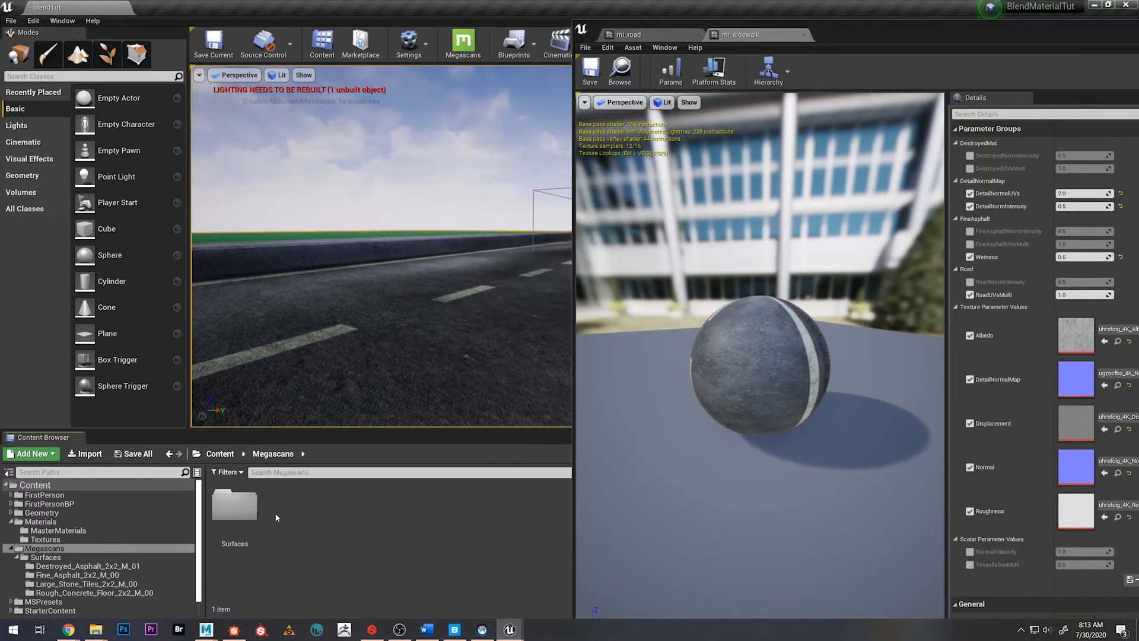
{"action": "double_click", "coordinate": [234, 505]}
{"action": "left_click", "coordinate": [339, 510]}
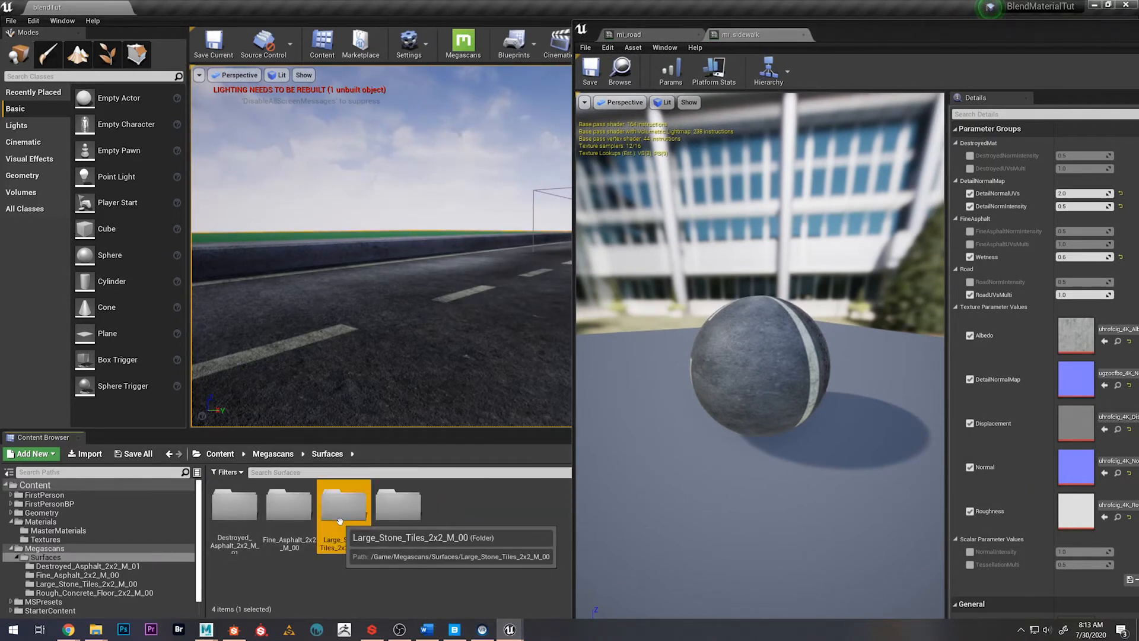
{"action": "double_click", "coordinate": [339, 519]}
{"action": "left_click", "coordinate": [327, 453]}
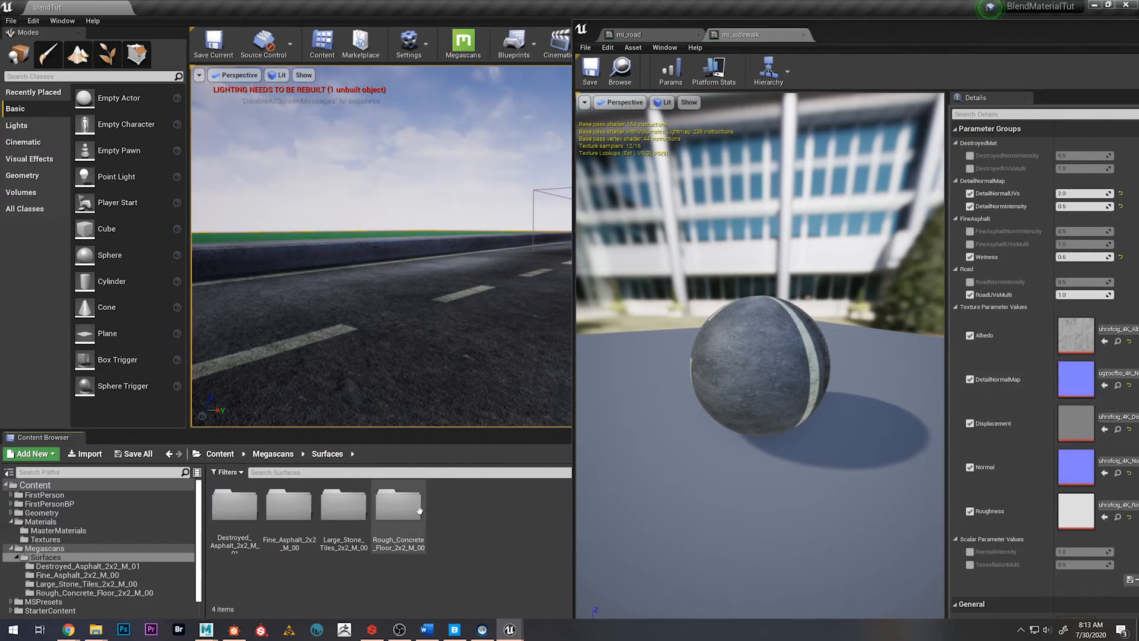
{"action": "double_click", "coordinate": [399, 507]}
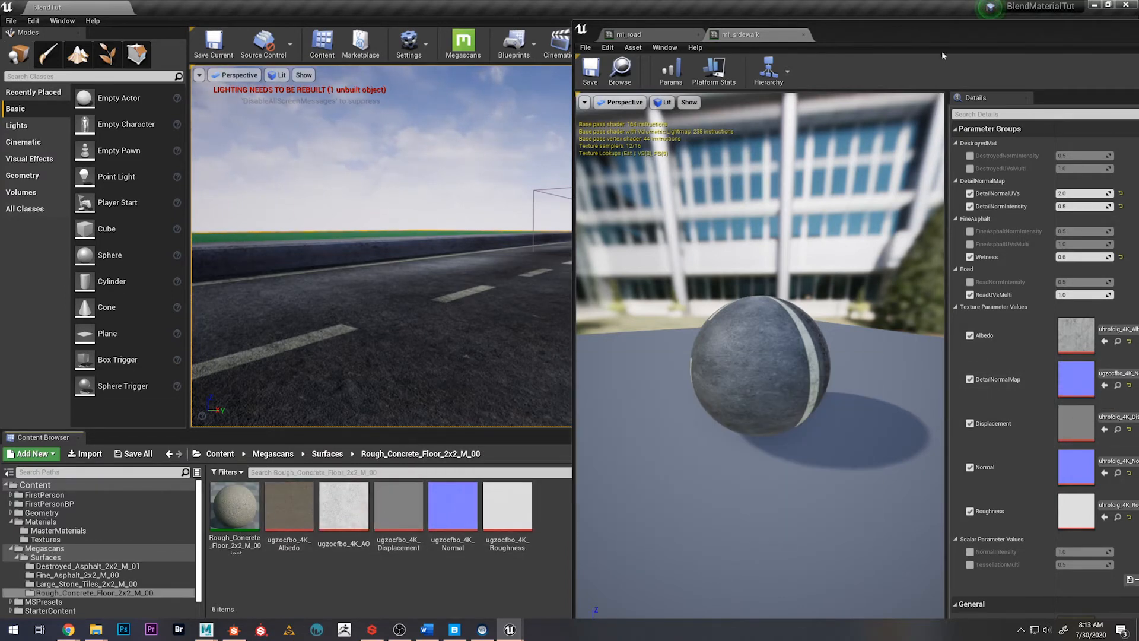
{"action": "left_click_drag", "start_coordinate": [944, 31], "coordinate": [793, 64]}
{"action": "left_click", "coordinate": [1060, 61]}
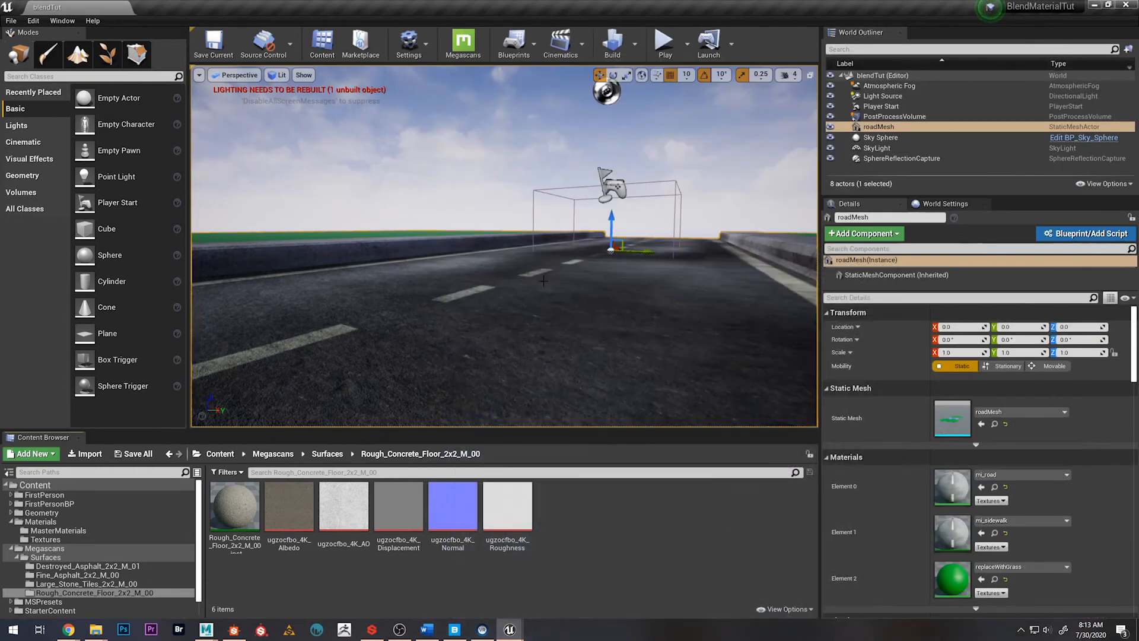
View the sidewalk surface up close and bring up the mi_sidewalk instance window beside the level viewport
{"action": "key", "text": "w"}
{"action": "right_click_drag", "start_coordinate": [605, 237], "coordinate": [507, 294]}
{"action": "key", "text": "w"}
{"action": "mouse_move", "coordinate": [510, 628]}
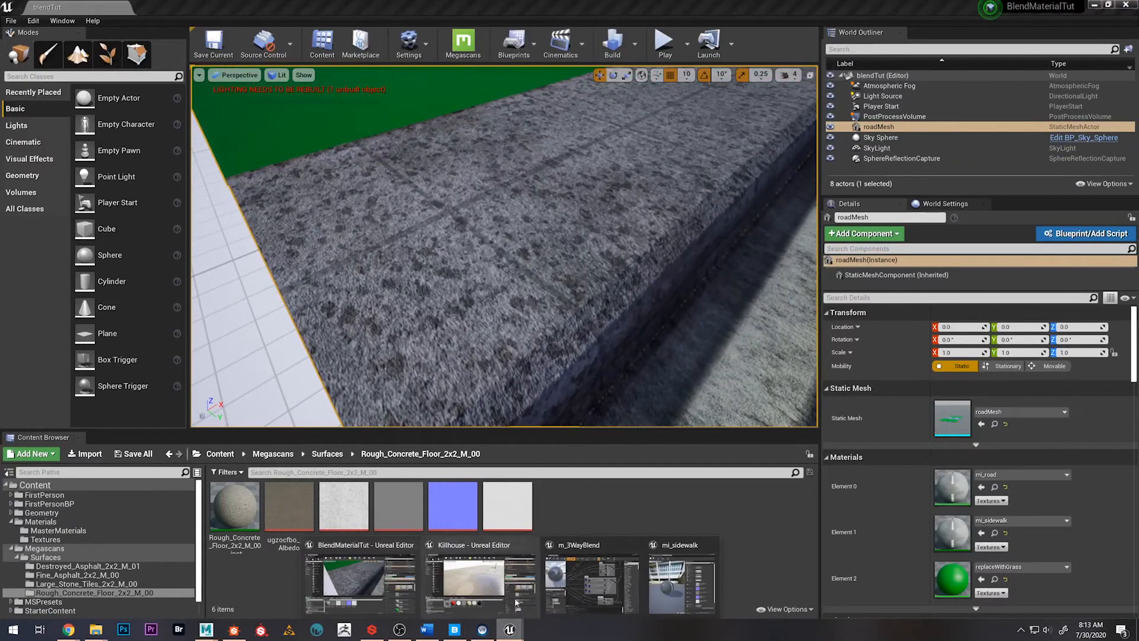
{"action": "left_click", "coordinate": [682, 584]}
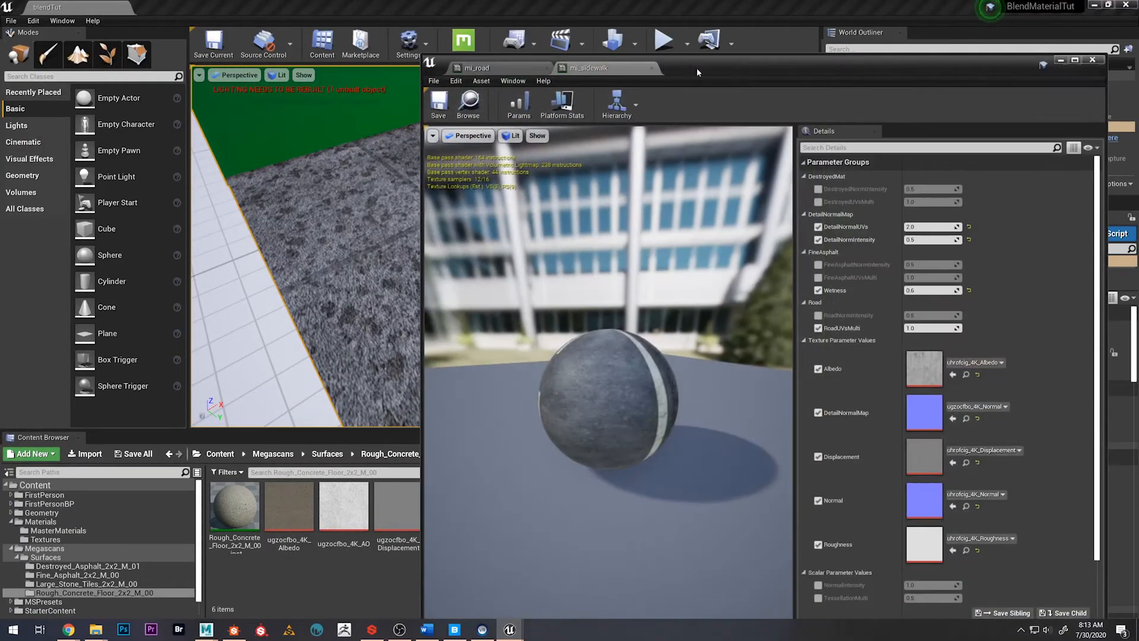
{"action": "left_click_drag", "start_coordinate": [694, 66], "coordinate": [820, 51]}
In mi_sidewalk, set DetailNormIntensity to 2.0 and DetailNormalUVs to 4.0
{"action": "left_click", "coordinate": [1052, 226]}
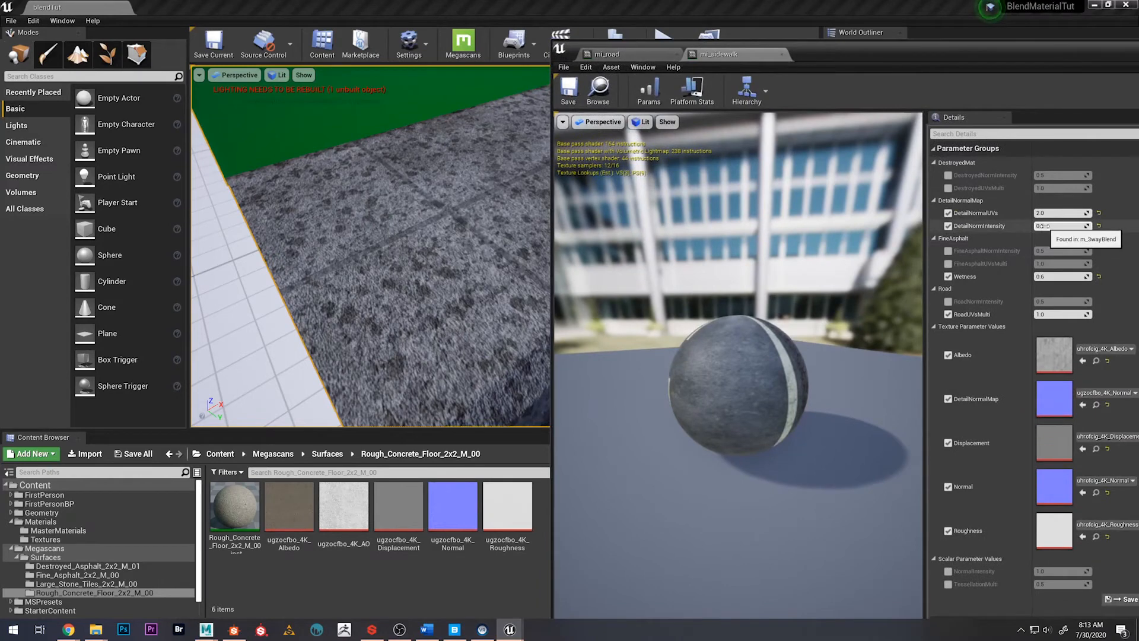
{"action": "type", "text": "2"}
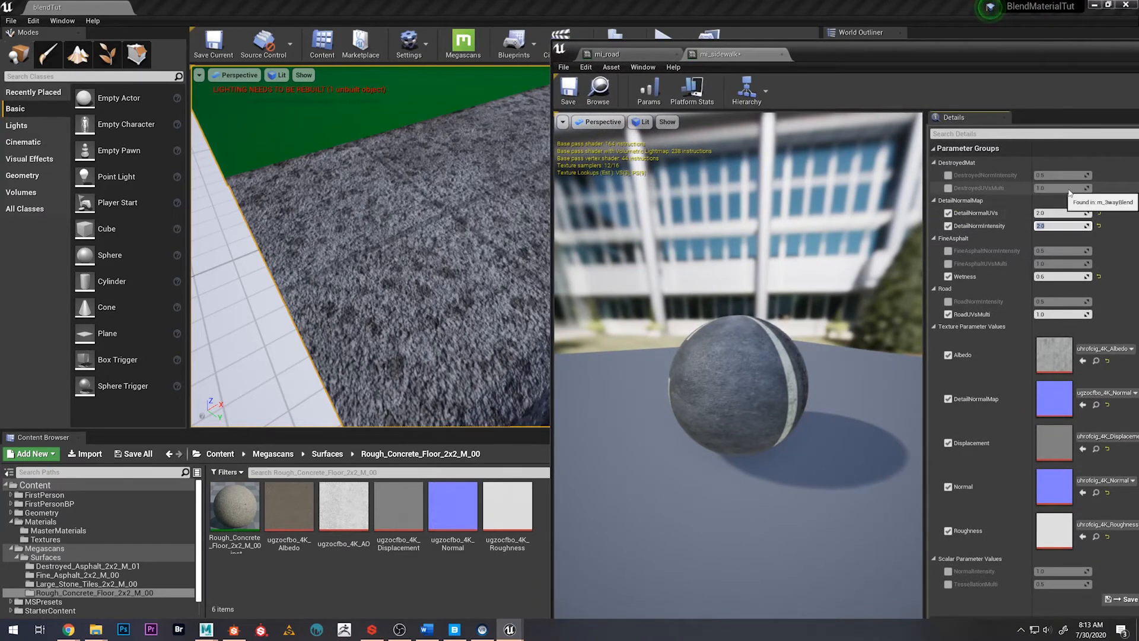
{"action": "left_click", "coordinate": [1055, 213]}
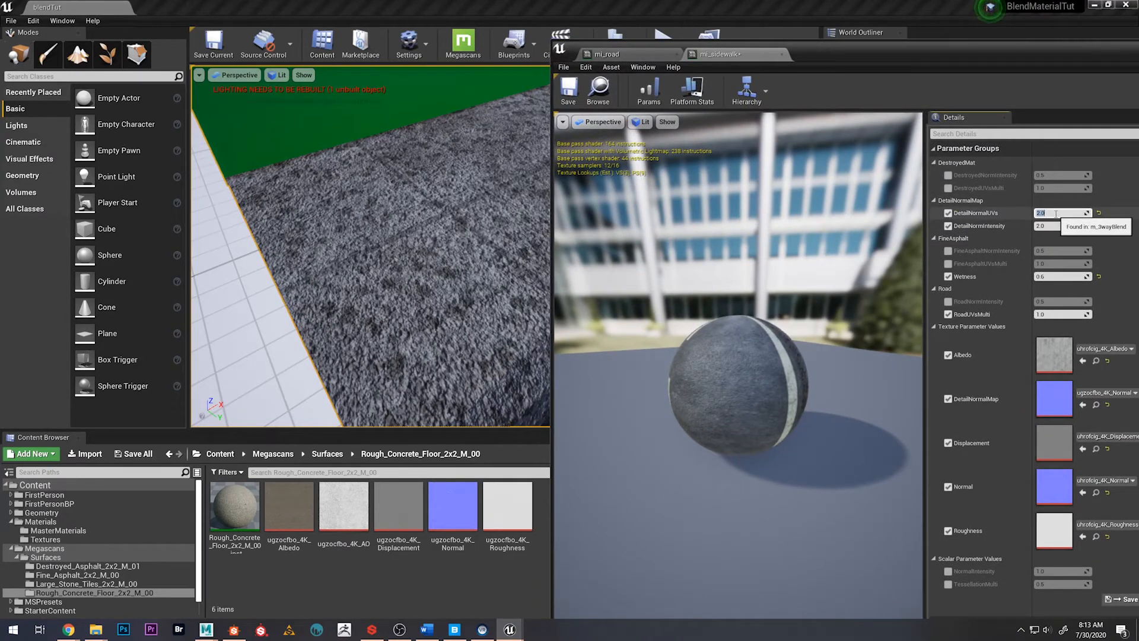
Inspect the sidewalk's detail normals and the road from several angles in the level viewport
{"action": "right_click_drag", "start_coordinate": [415, 237], "coordinate": [314, 258]}
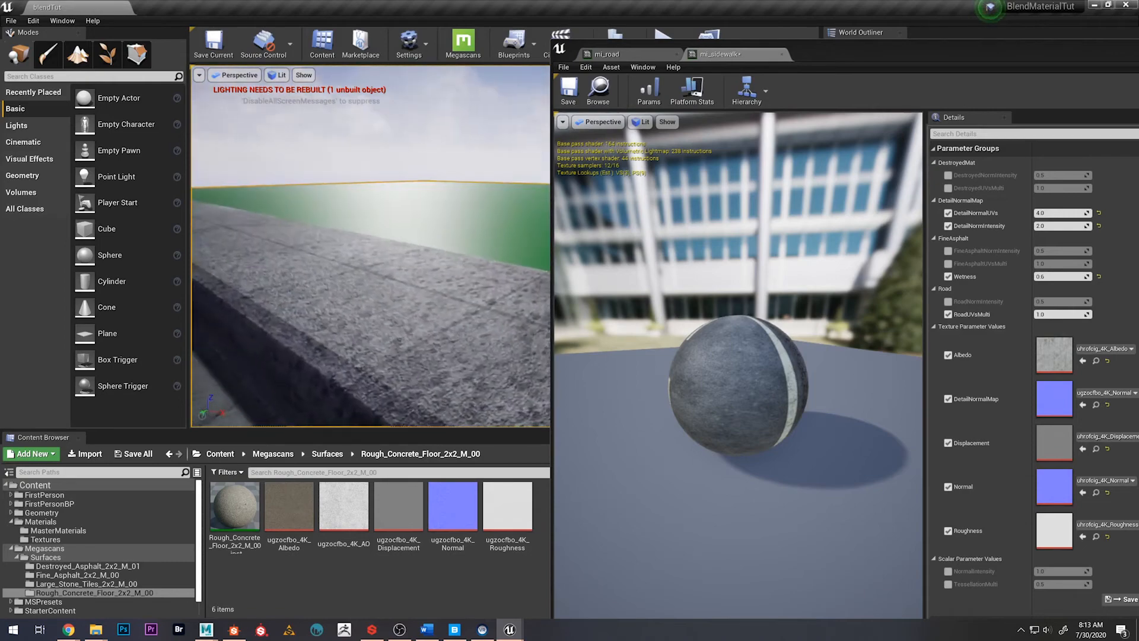
{"action": "right_click_drag", "start_coordinate": [314, 258], "coordinate": [383, 318]}
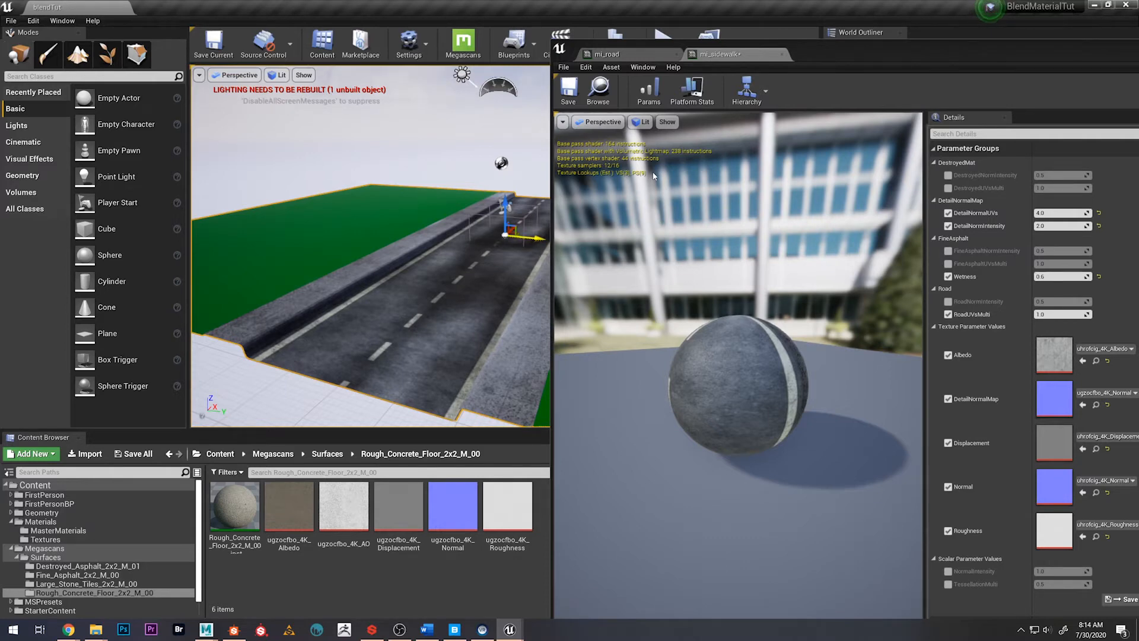
{"action": "mouse_move", "coordinate": [377, 243]}
{"action": "right_mouse_down"}
{"action": "mouse_move", "coordinate": [350, 231]}
{"action": "mouse_move", "coordinate": [398, 231]}
{"action": "mouse_move", "coordinate": [370, 226]}
{"action": "right_mouse_up"}
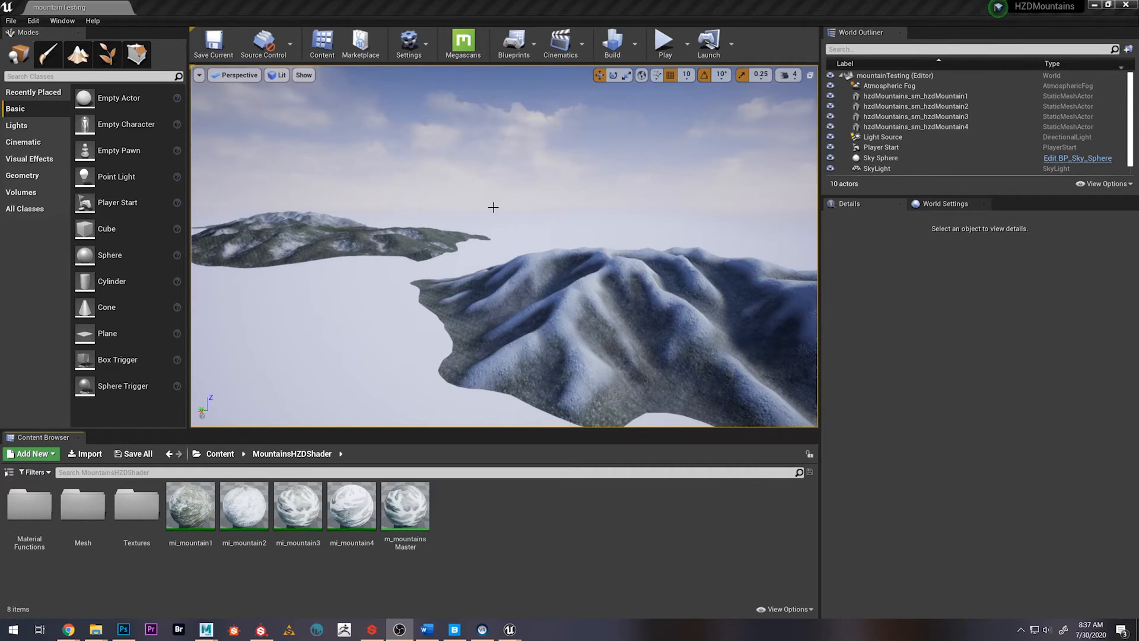
Examine the snow, grass and rock blending on the mountain meshes in the HZDMountains project's mountainTesting level
{"action": "right_click_drag", "start_coordinate": [507, 221], "coordinate": [641, 236]}
{"action": "right_click_drag", "start_coordinate": [504, 246], "coordinate": [412, 191]}
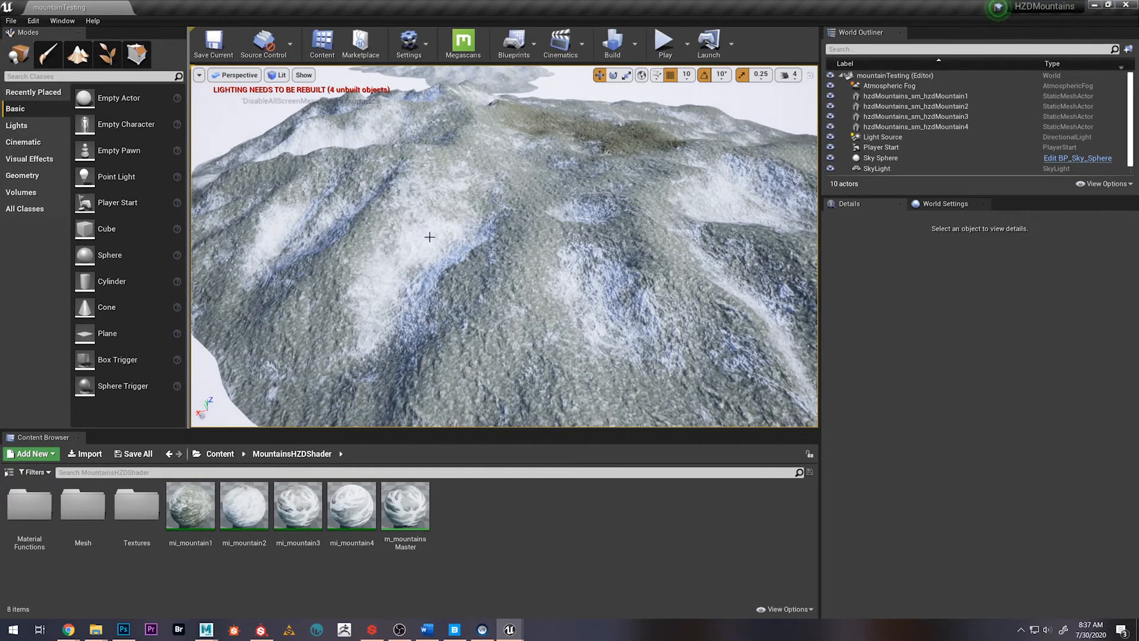
{"action": "right_click_drag", "start_coordinate": [429, 237], "coordinate": [396, 148]}
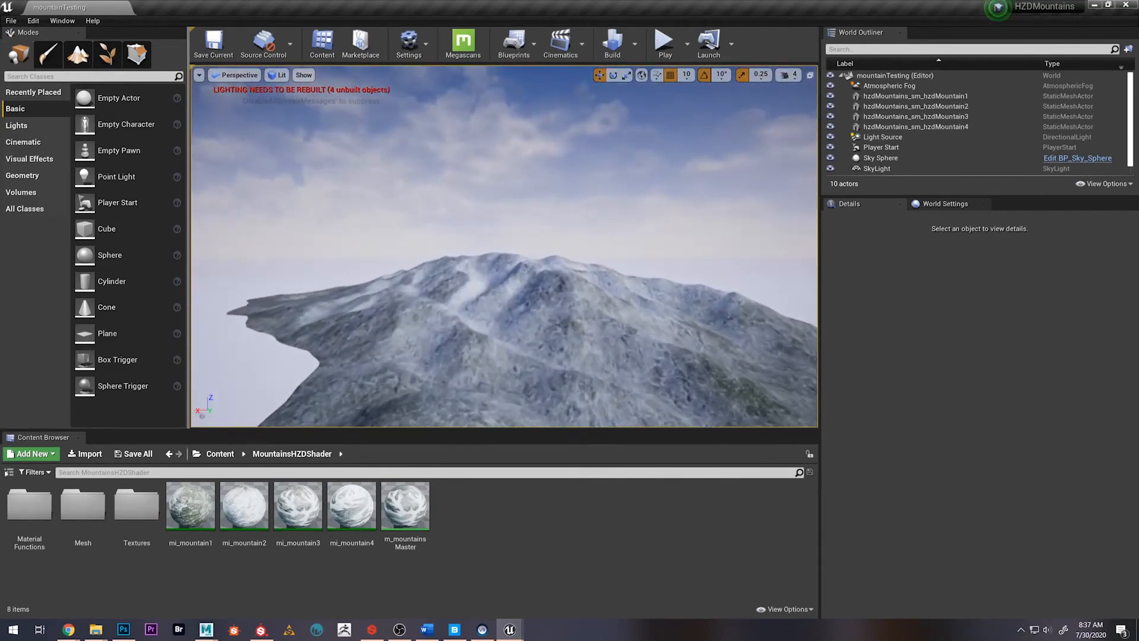
{"action": "right_click_drag", "start_coordinate": [397, 148], "coordinate": [455, 220]}
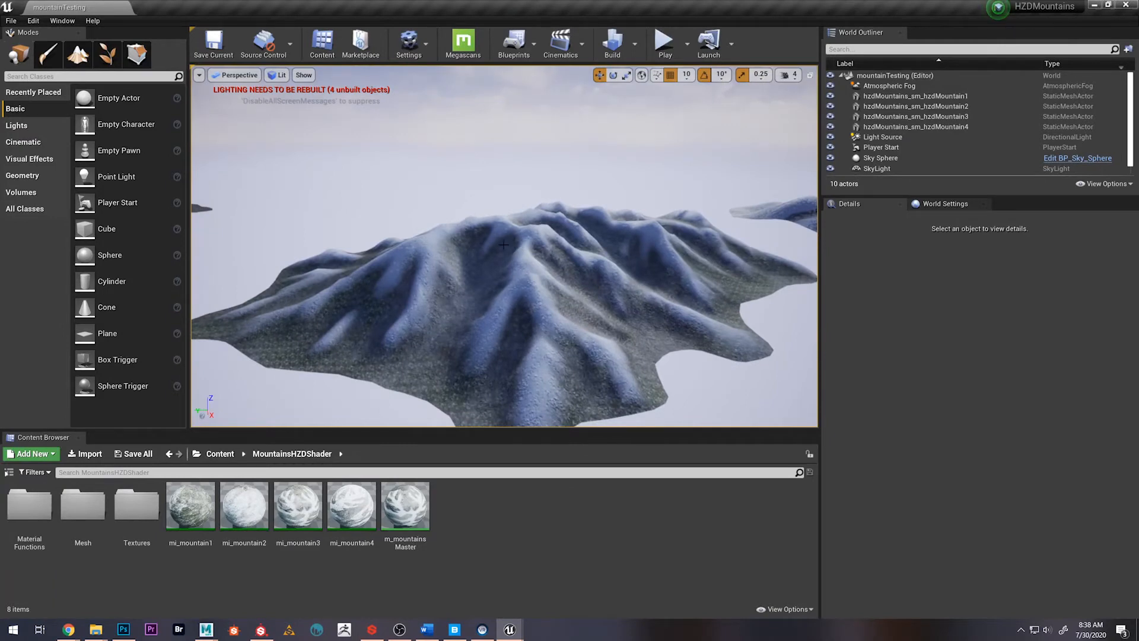
{"action": "right_click_drag", "start_coordinate": [504, 244], "coordinate": [457, 242]}
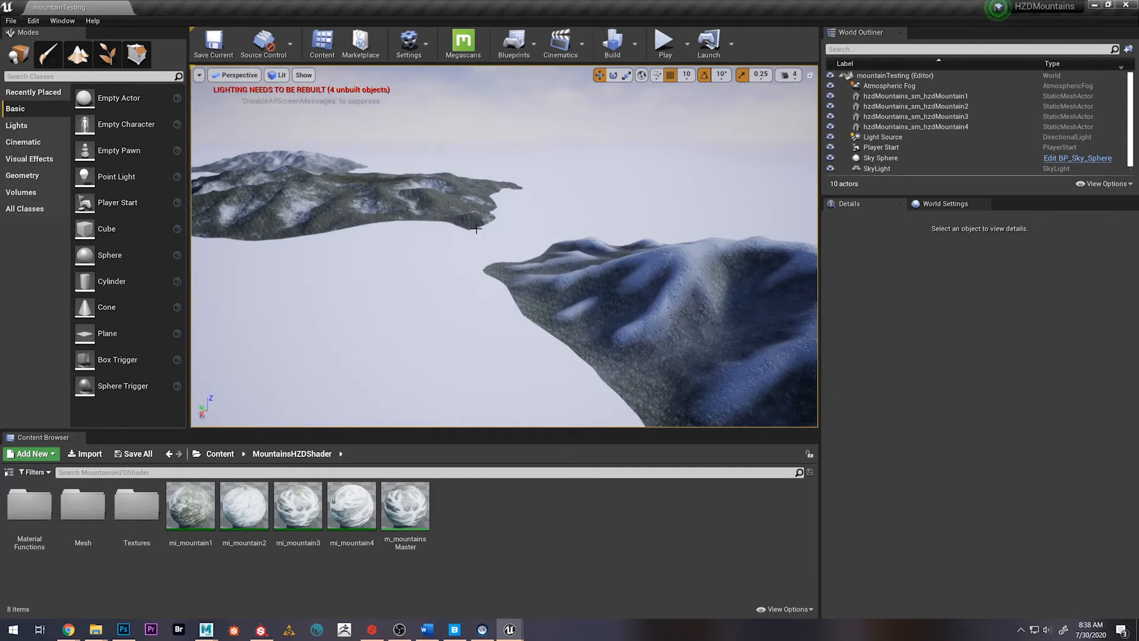
Open the m_mountainsMaster material and bring its whole node graph into view
{"action": "double_click", "coordinate": [405, 506]}
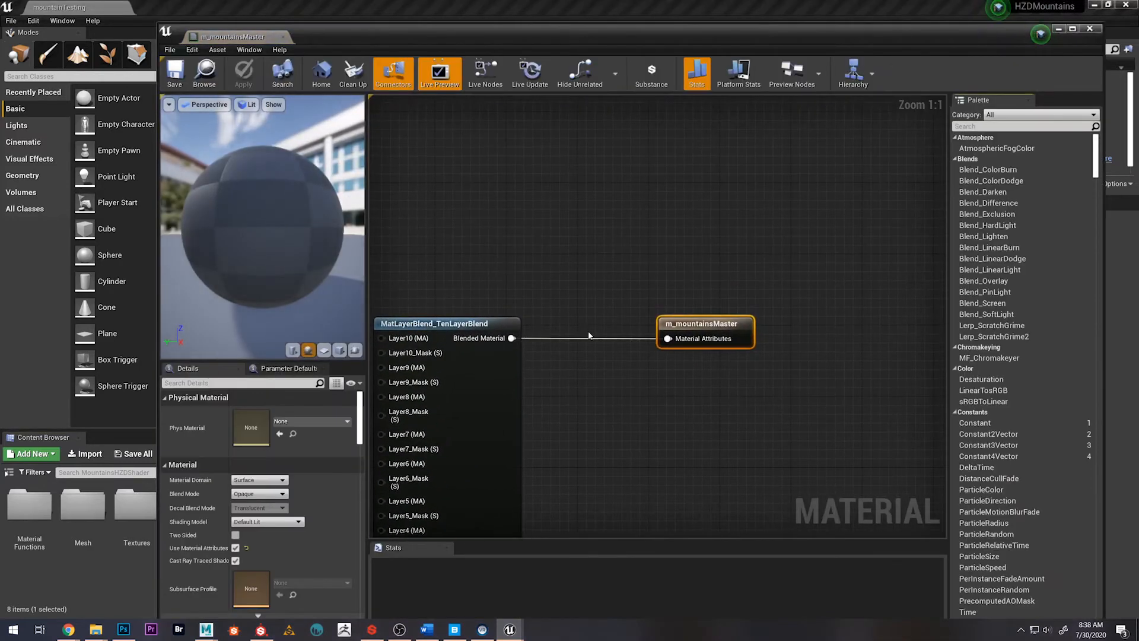
{"action": "scroll", "coordinate": [655, 366], "scroll_direction": "down", "scroll_amount": 5}
{"action": "right_click_drag", "start_coordinate": [655, 366], "coordinate": [878, 323]}
{"action": "right_click_drag", "start_coordinate": [486, 335], "coordinate": [475, 233]}
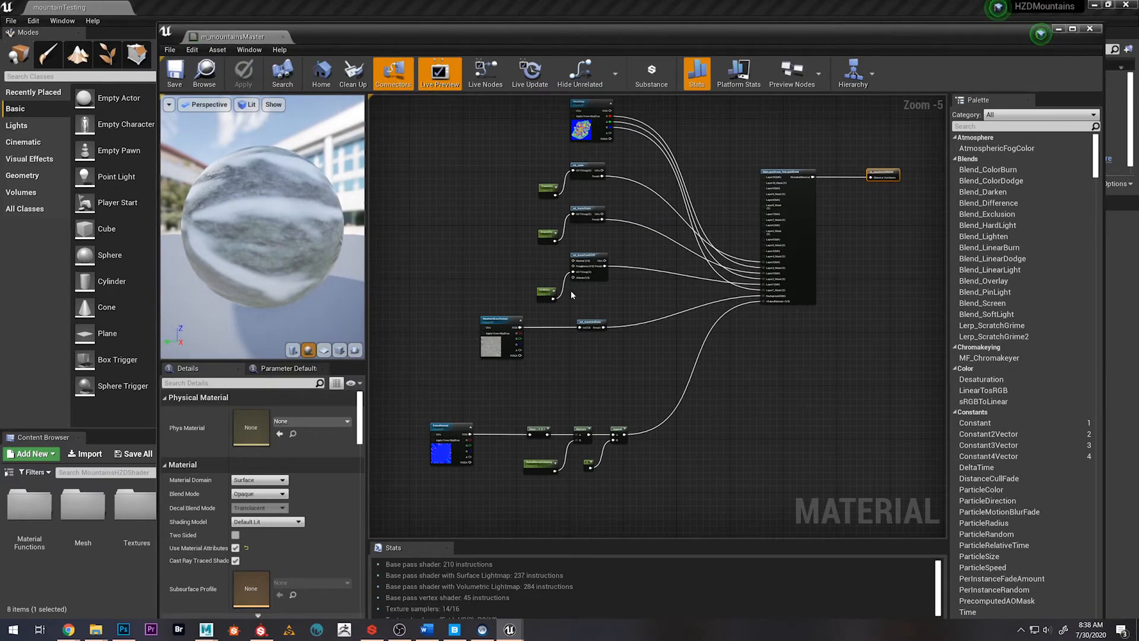
Examine the mf_snow, mf_frostyGrass, mf_blackRockCliff and mf_mountainBase function nodes with their UV tiling parameters
{"action": "scroll", "coordinate": [571, 295], "scroll_direction": "up", "scroll_amount": 6}
{"action": "right_click_drag", "start_coordinate": [609, 156], "coordinate": [593, 298]}
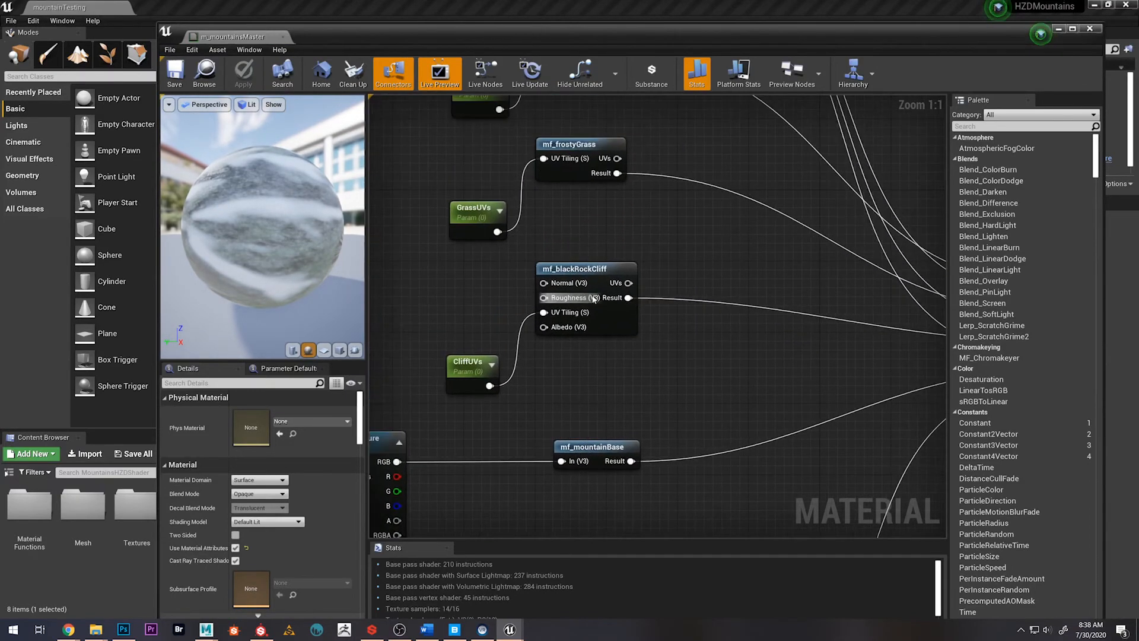
{"action": "right_click_drag", "start_coordinate": [546, 256], "coordinate": [595, 381]}
{"action": "right_click_drag", "start_coordinate": [587, 284], "coordinate": [625, 304]}
{"action": "scroll", "coordinate": [601, 382], "scroll_direction": "down", "scroll_amount": 4}
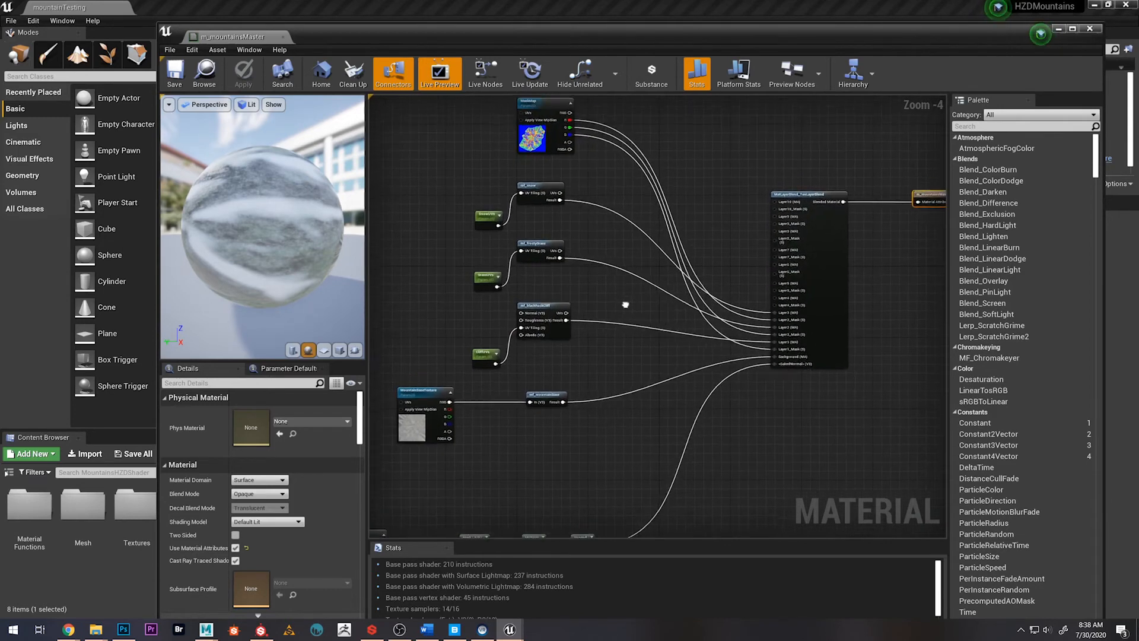
Examine the layer, mask, background and baked normal inputs wired into the MatLayerBlend_TenLayerBlend node
{"action": "right_click_drag", "start_coordinate": [742, 281], "coordinate": [579, 275]}
{"action": "scroll", "coordinate": [646, 235], "scroll_direction": "up", "scroll_amount": 4}
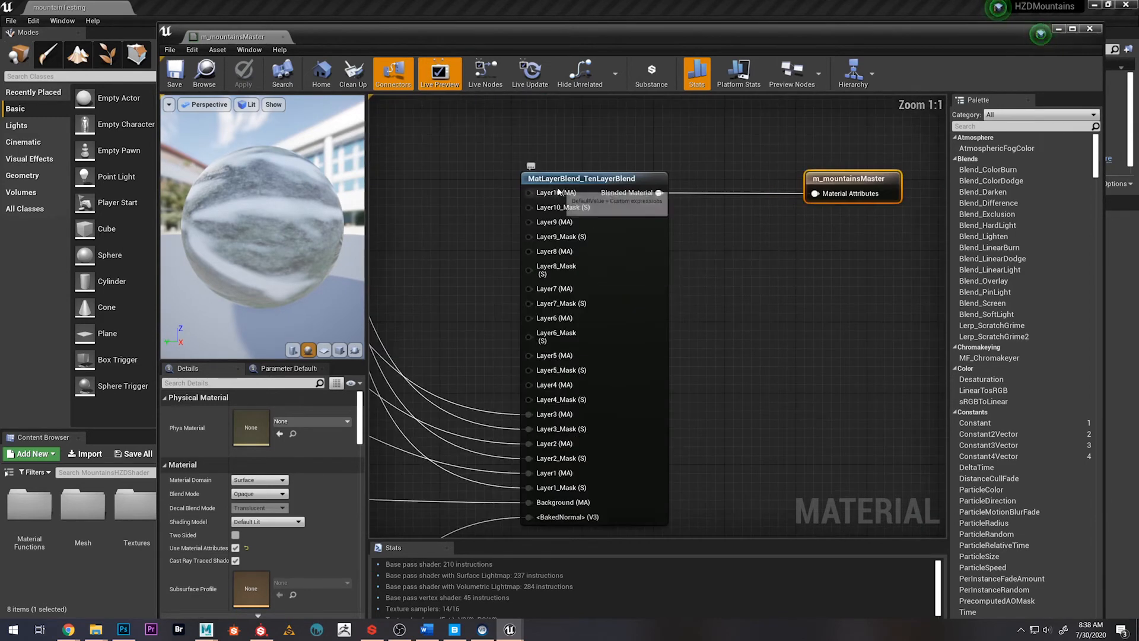
{"action": "right_click_drag", "start_coordinate": [663, 312], "coordinate": [750, 245]}
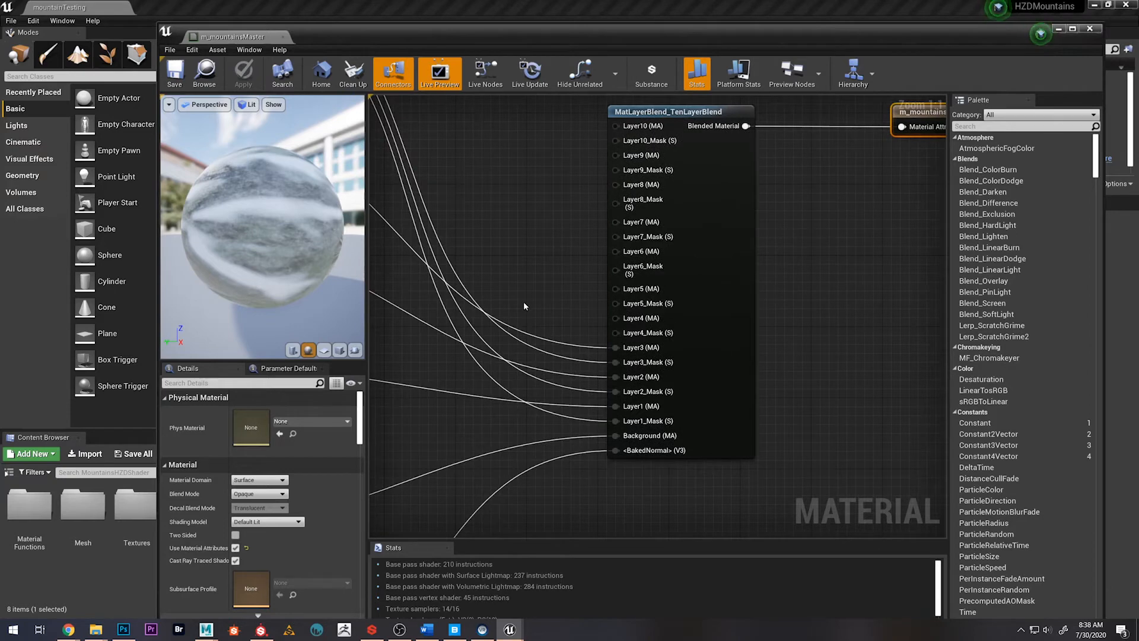
{"action": "scroll", "coordinate": [567, 302], "scroll_direction": "down", "scroll_amount": 2}
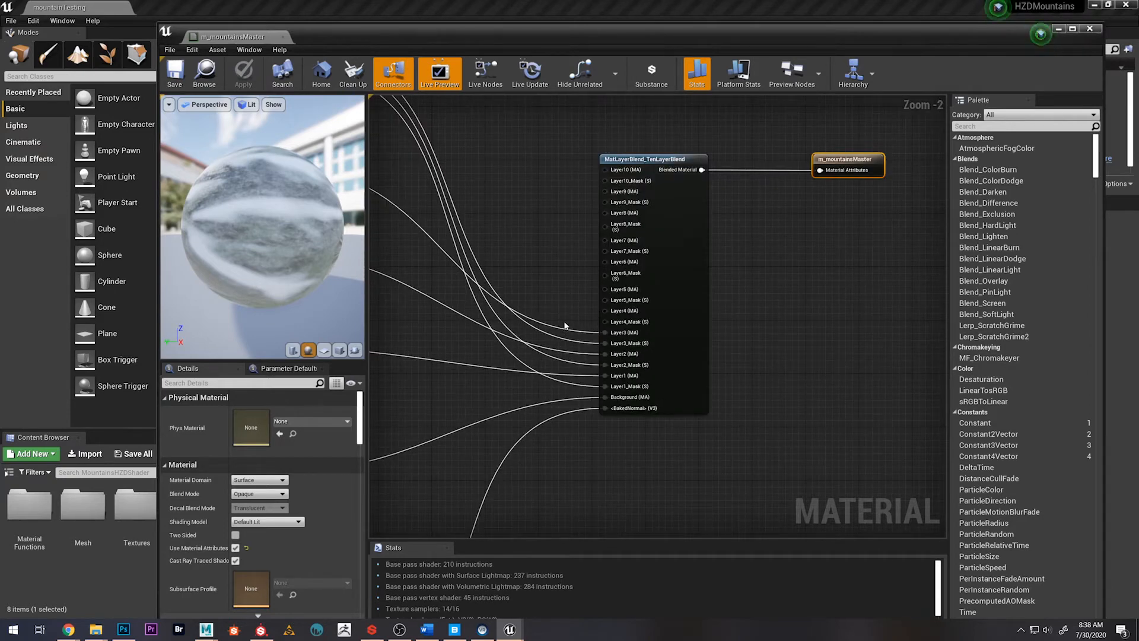
{"action": "scroll", "coordinate": [565, 326], "scroll_direction": "down", "scroll_amount": 3}
{"action": "right_click_drag", "start_coordinate": [566, 326], "coordinate": [693, 291]}
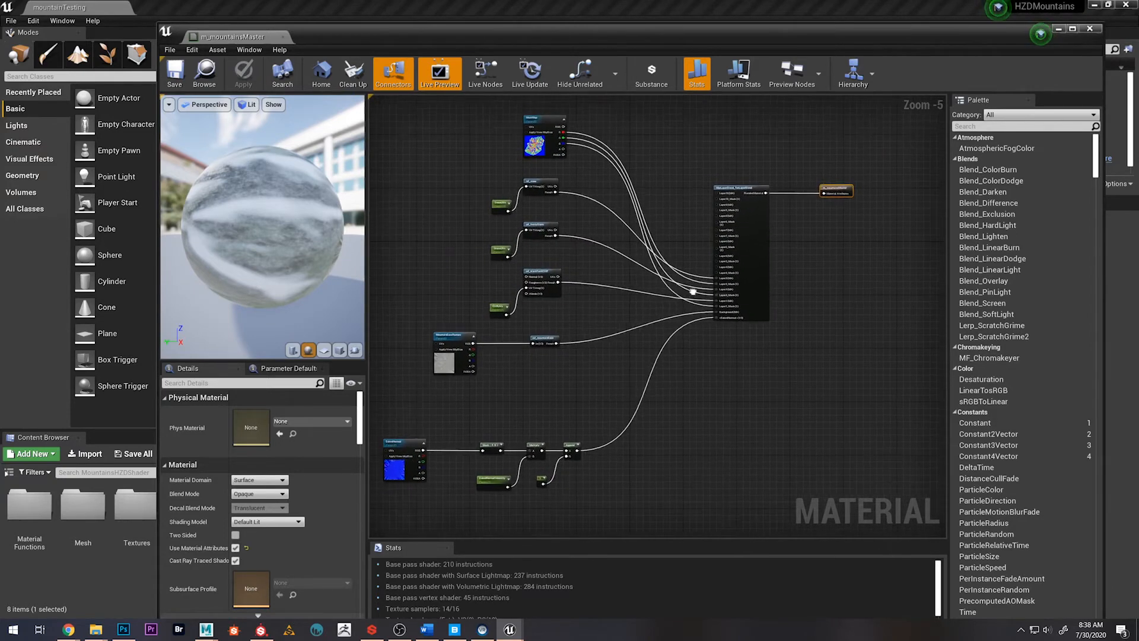
Examine the MaskMap texture parameter and trace its R, G and B outputs to the blend node's layer masks
{"action": "scroll", "coordinate": [618, 257], "scroll_direction": "up", "scroll_amount": 5}
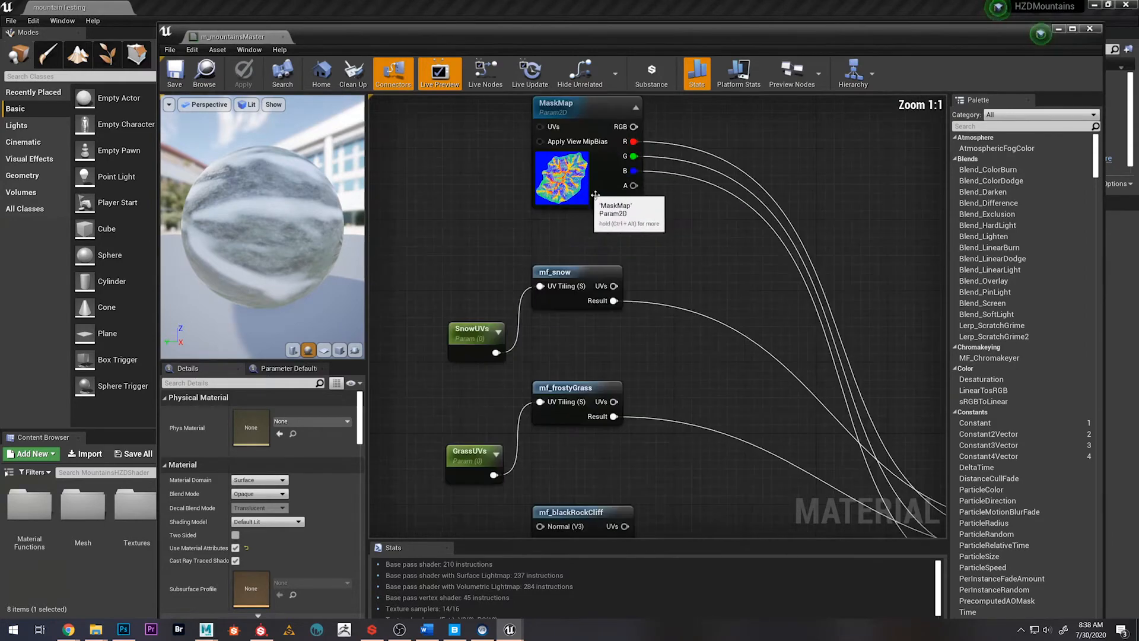
{"action": "right_click_drag", "start_coordinate": [595, 194], "coordinate": [603, 284]}
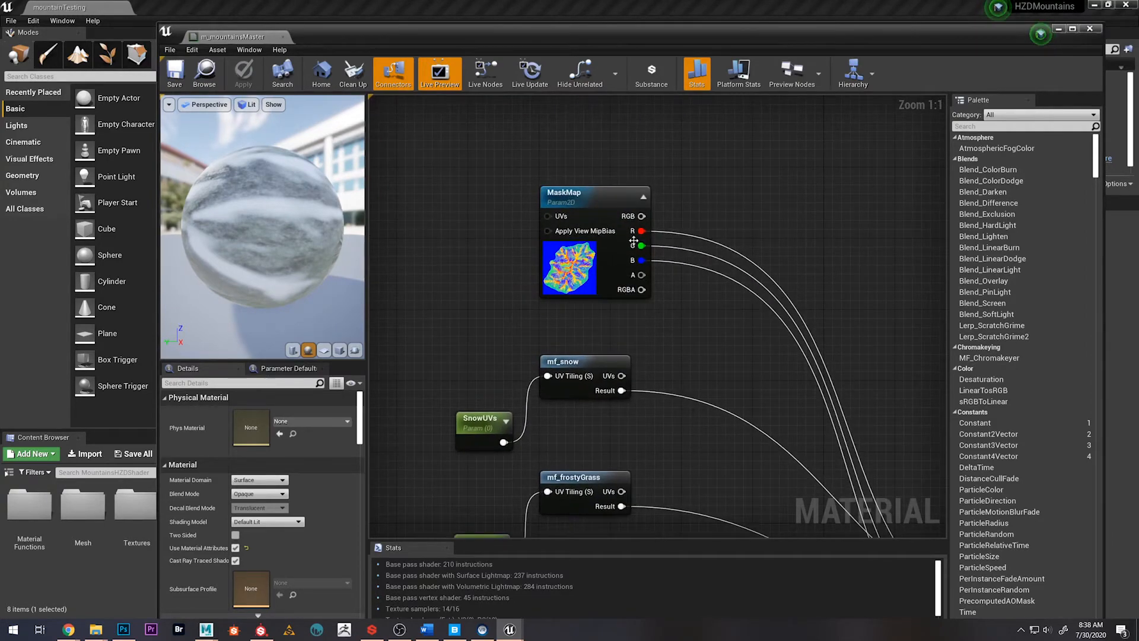
{"action": "scroll", "coordinate": [684, 362], "scroll_direction": "down", "scroll_amount": 5}
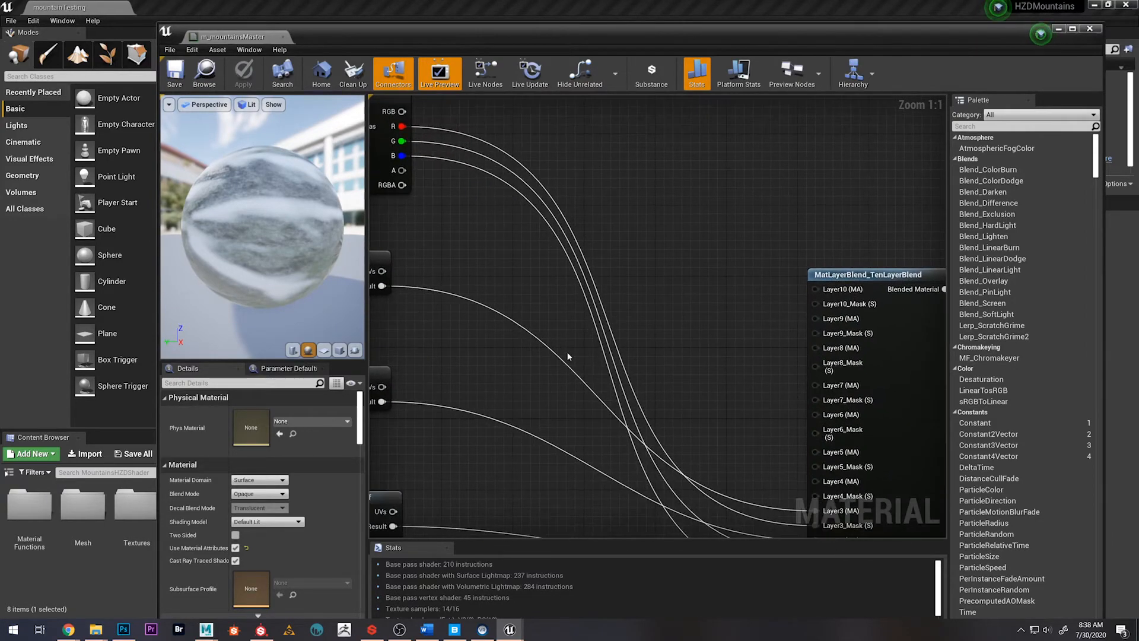
{"action": "right_click_drag", "start_coordinate": [623, 431], "coordinate": [644, 364]}
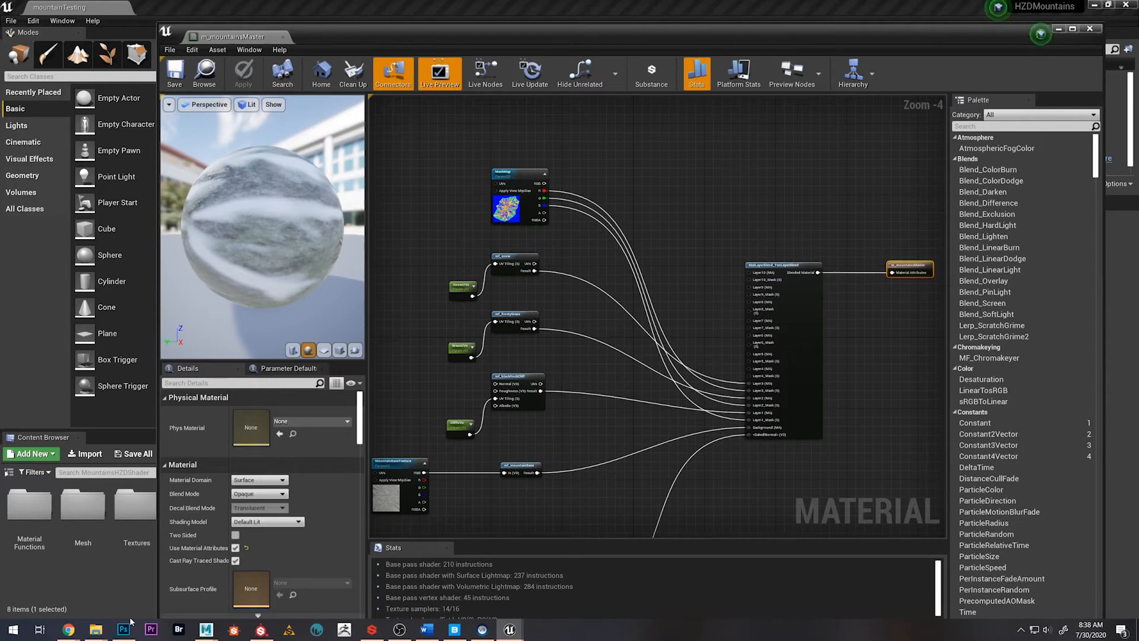
{"action": "scroll", "coordinate": [507, 208], "scroll_direction": "up", "scroll_amount": 4}
{"action": "right_click_drag", "start_coordinate": [508, 248], "coordinate": [519, 299]}
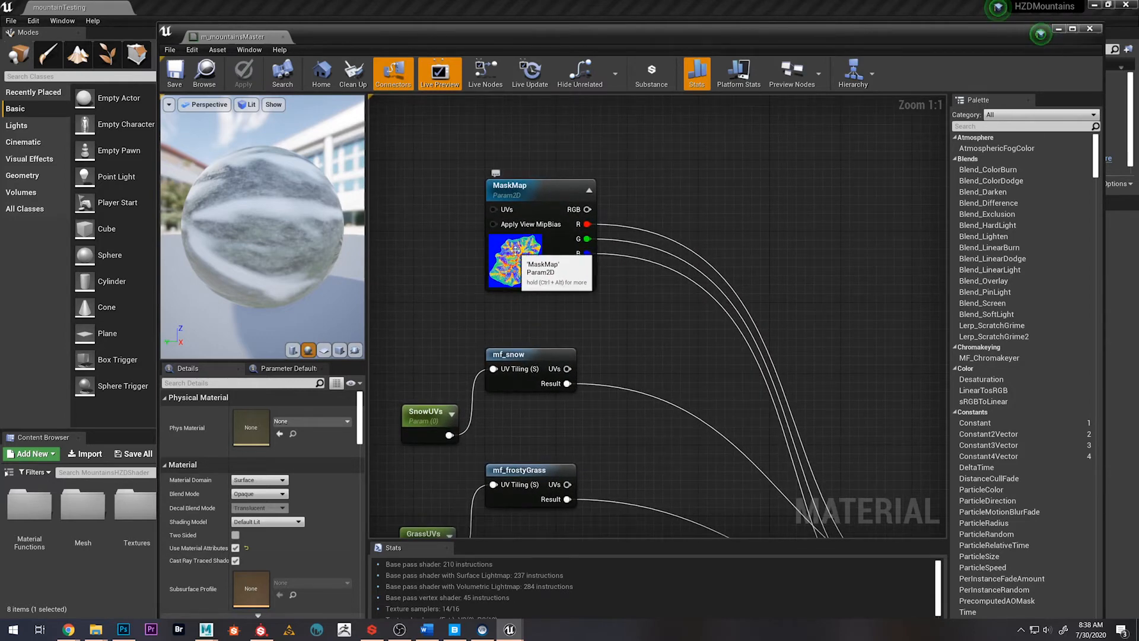
Switch to Photoshop and view the Red, Green and Blue channels of snow_maskMap.png one by one
{"action": "left_click", "coordinate": [124, 629]}
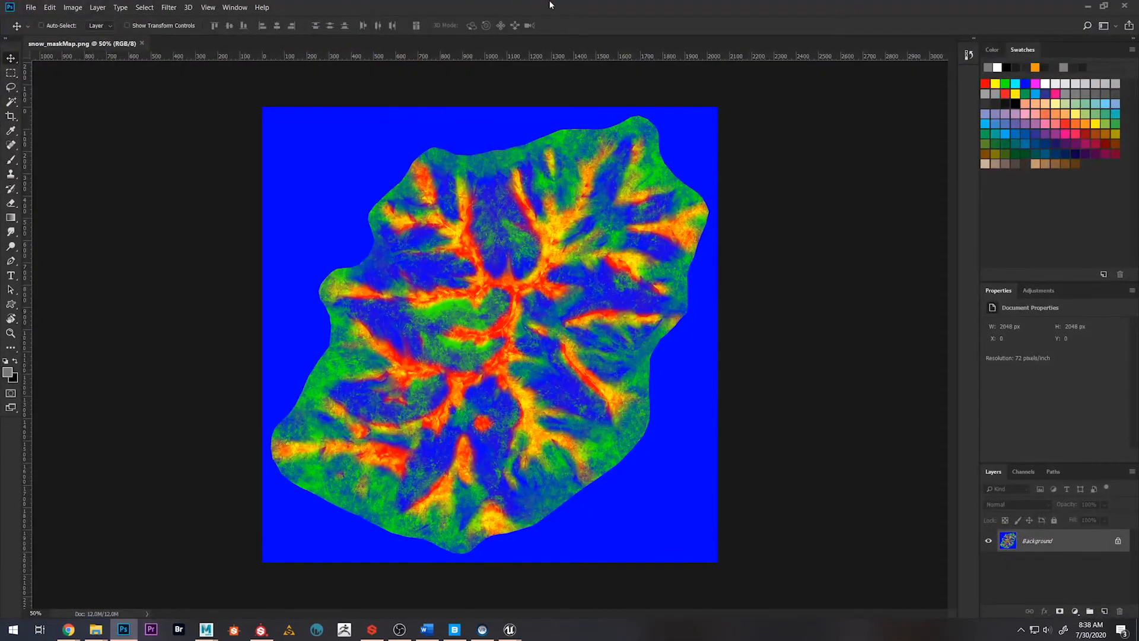
{"action": "left_click", "coordinate": [16, 335]}
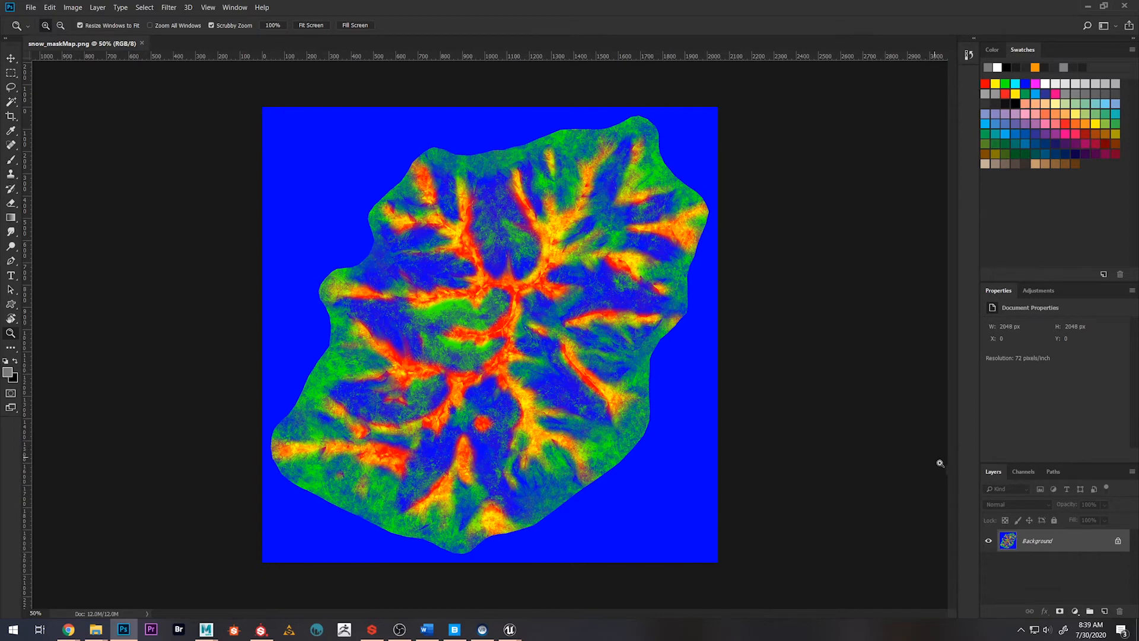
{"action": "left_click", "coordinate": [1025, 471]}
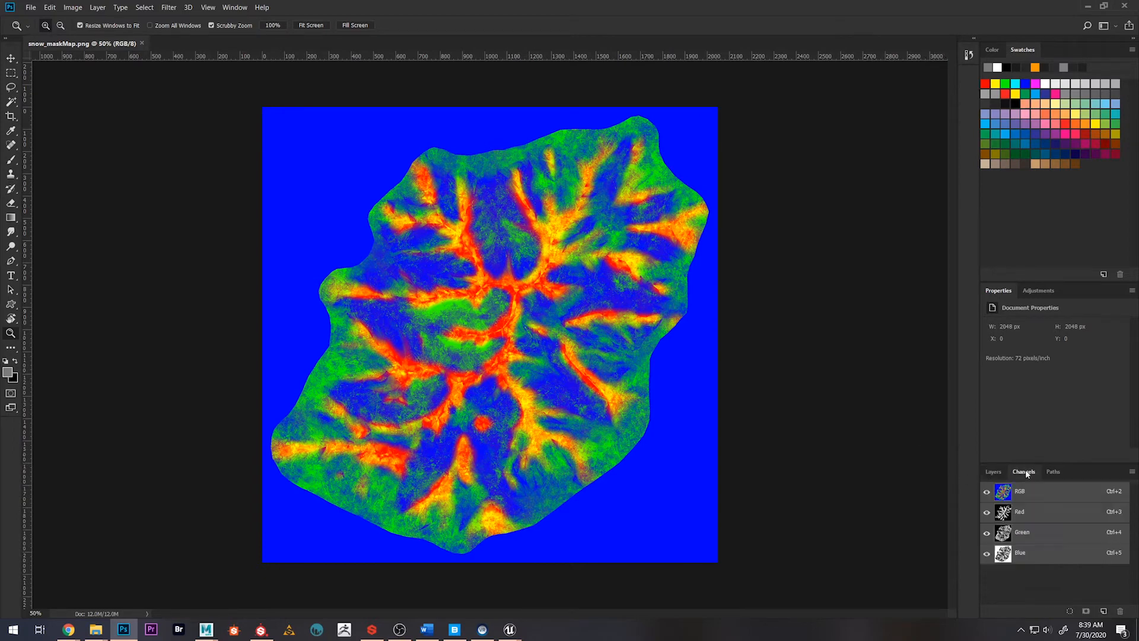
{"action": "left_click", "coordinate": [1029, 515]}
{"action": "left_click", "coordinate": [1024, 541]}
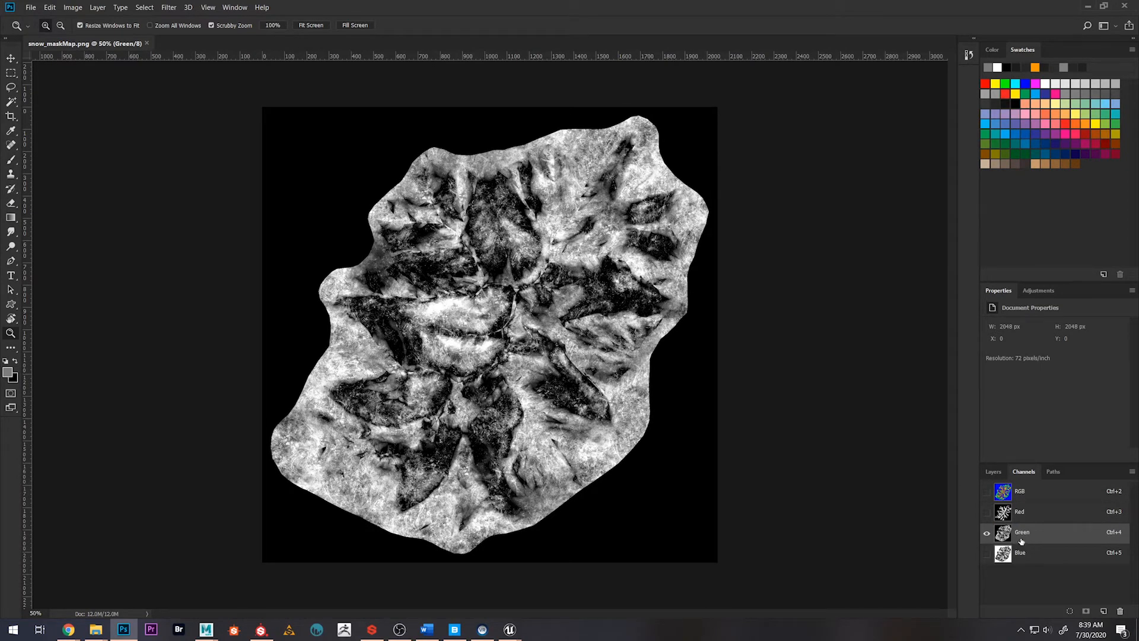
{"action": "left_click", "coordinate": [1031, 551]}
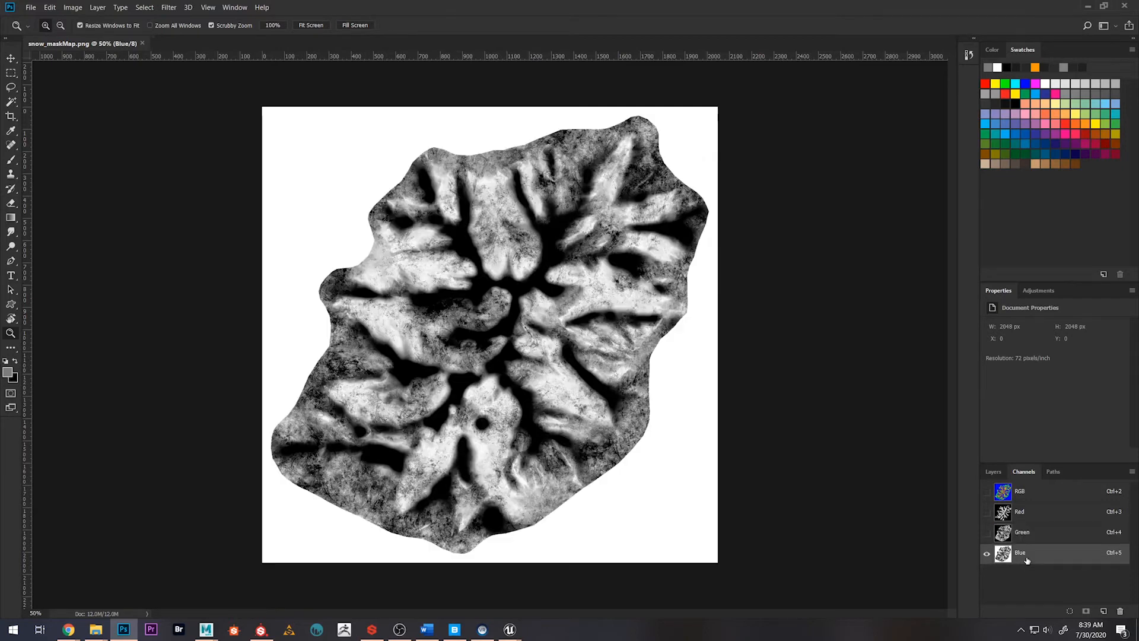
Make all colour channels of snow_maskMap.png visible together again
{"action": "left_click", "coordinate": [994, 532]}
{"action": "left_click", "coordinate": [992, 510]}
{"action": "left_click", "coordinate": [986, 491]}
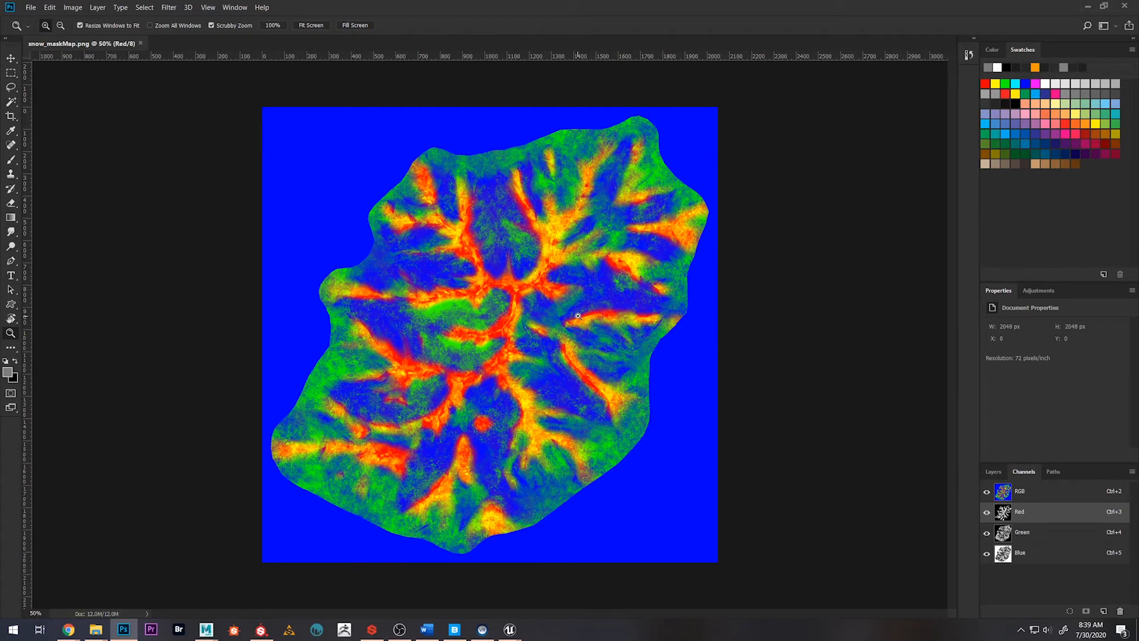
Put Photoshop away and switch to the mountain1 project in Substance Painter
{"action": "left_click", "coordinate": [1085, 6]}
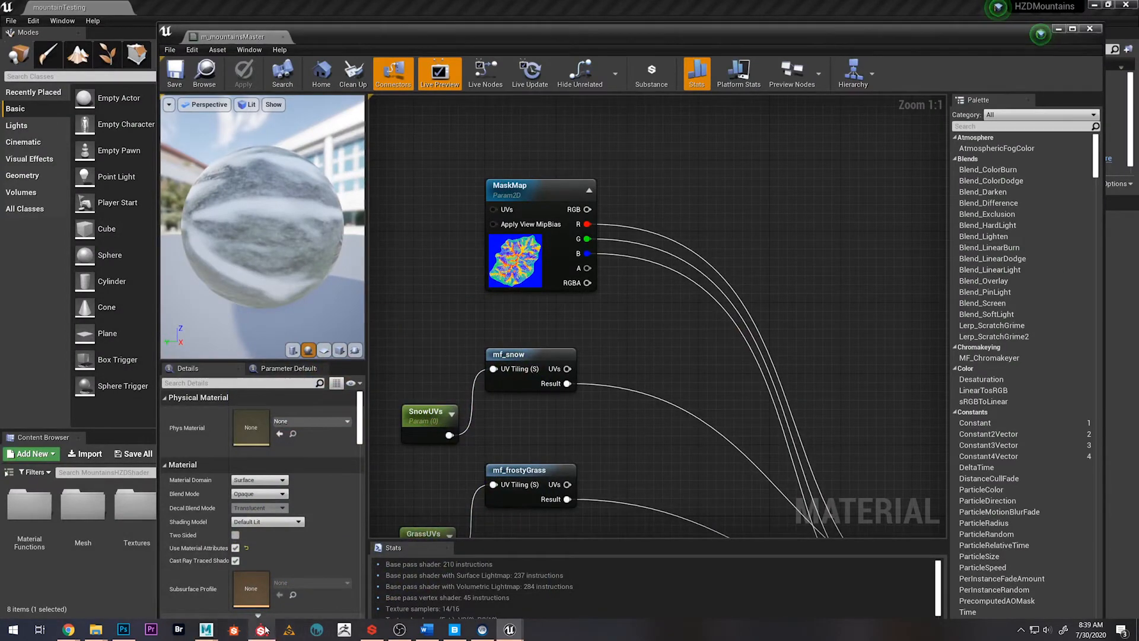
{"action": "left_click", "coordinate": [264, 630]}
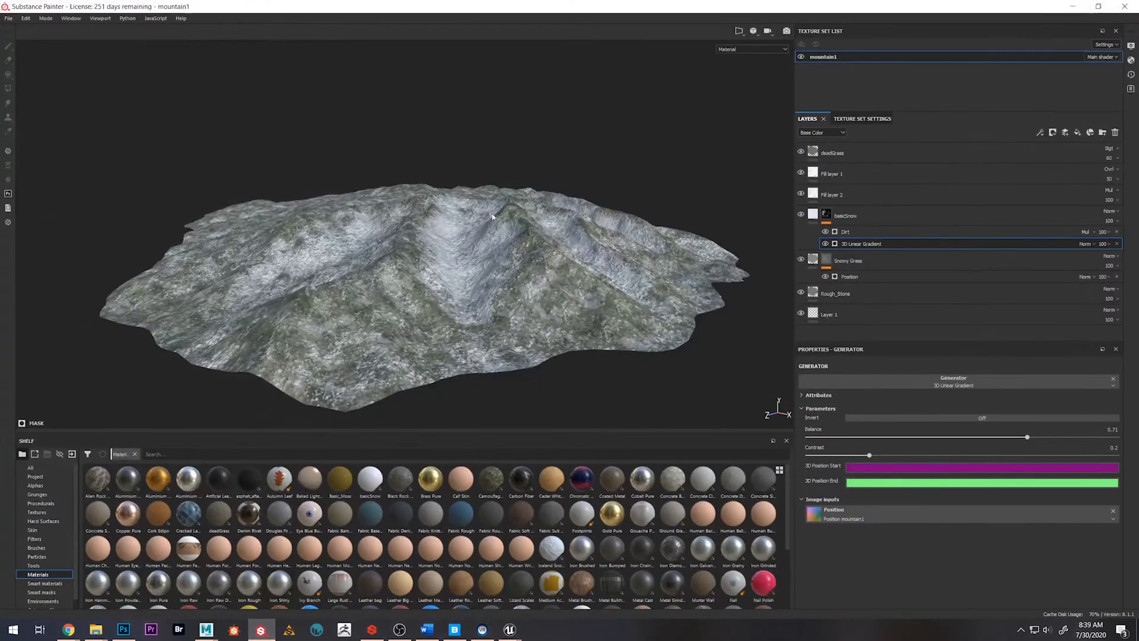
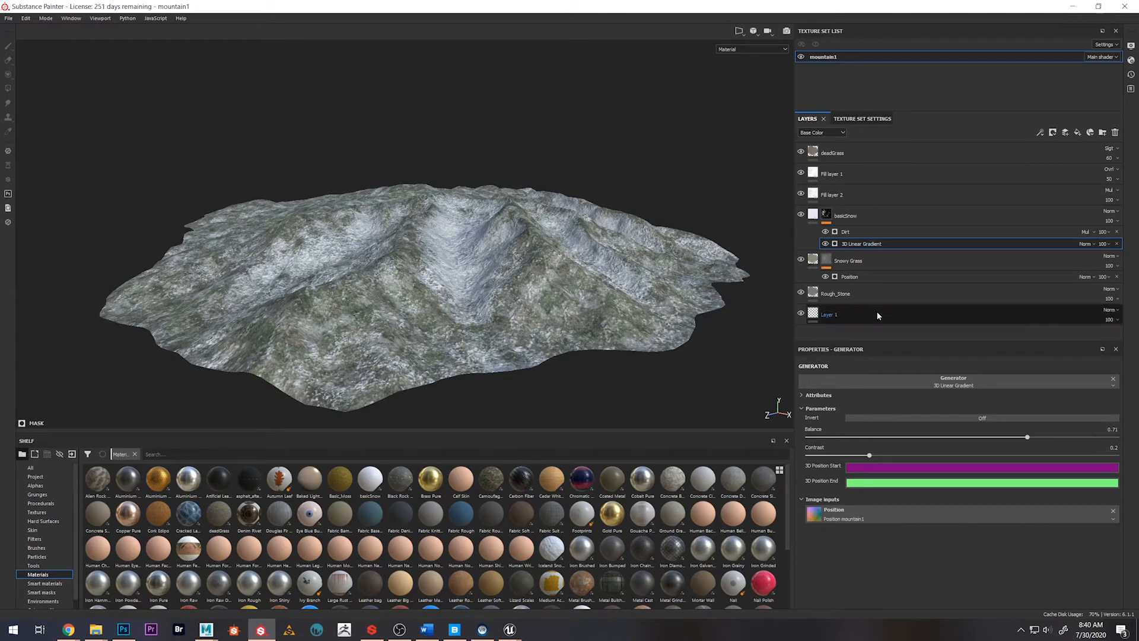
Show the mask options of the Snowy Grass layer and switch to Photoshop to view snow_maskMap.png
{"action": "left_click", "coordinate": [828, 261]}
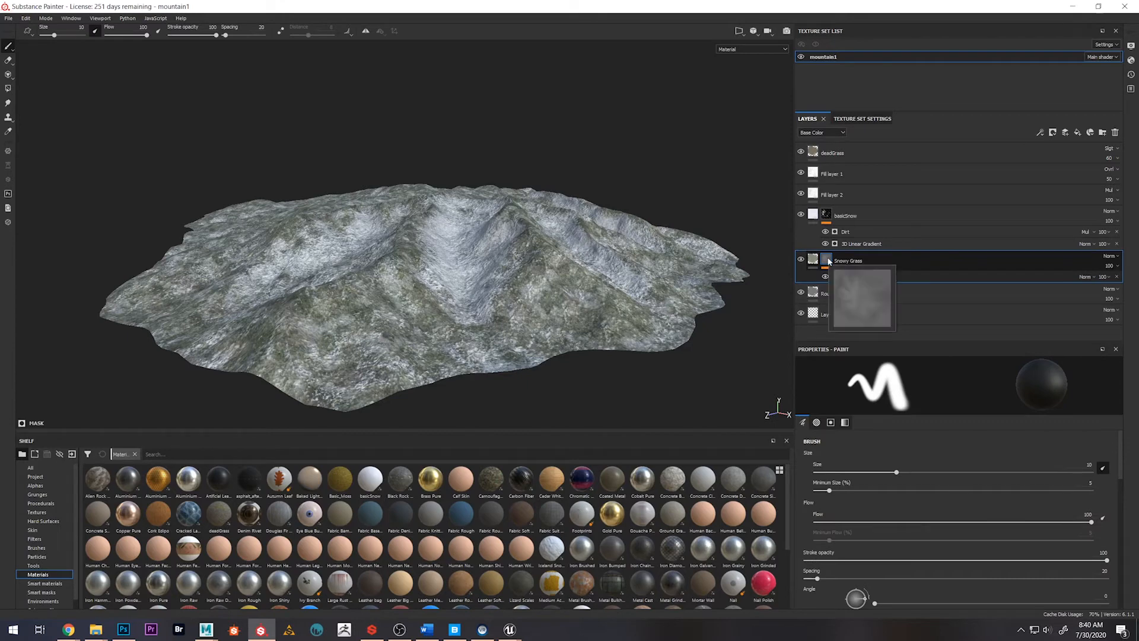
{"action": "right_click", "coordinate": [828, 260]}
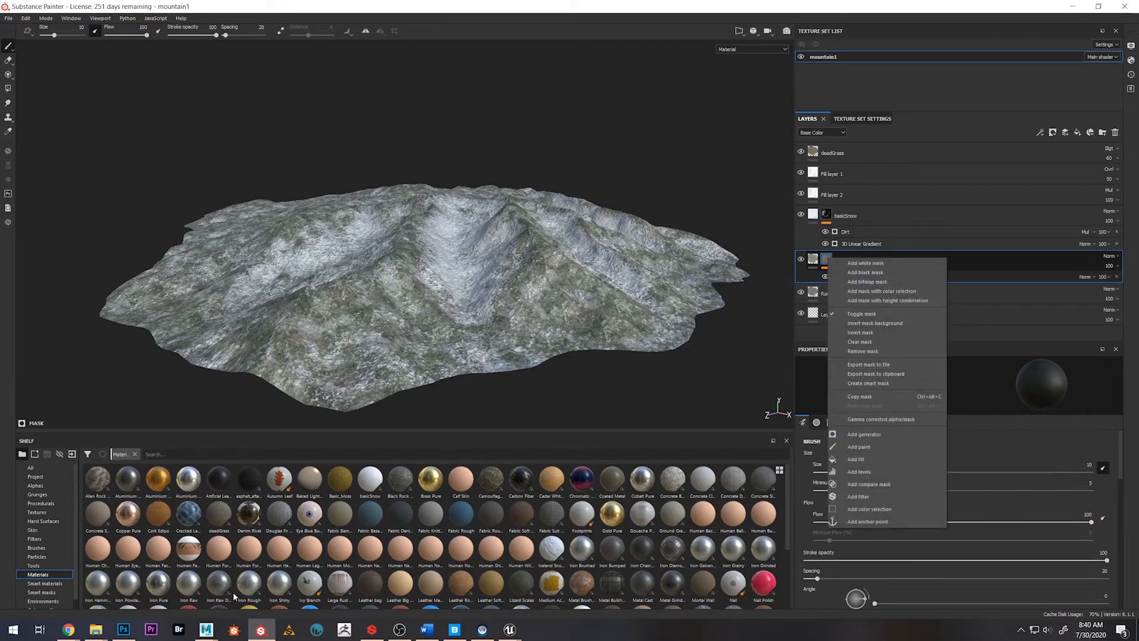
{"action": "left_click", "coordinate": [124, 629]}
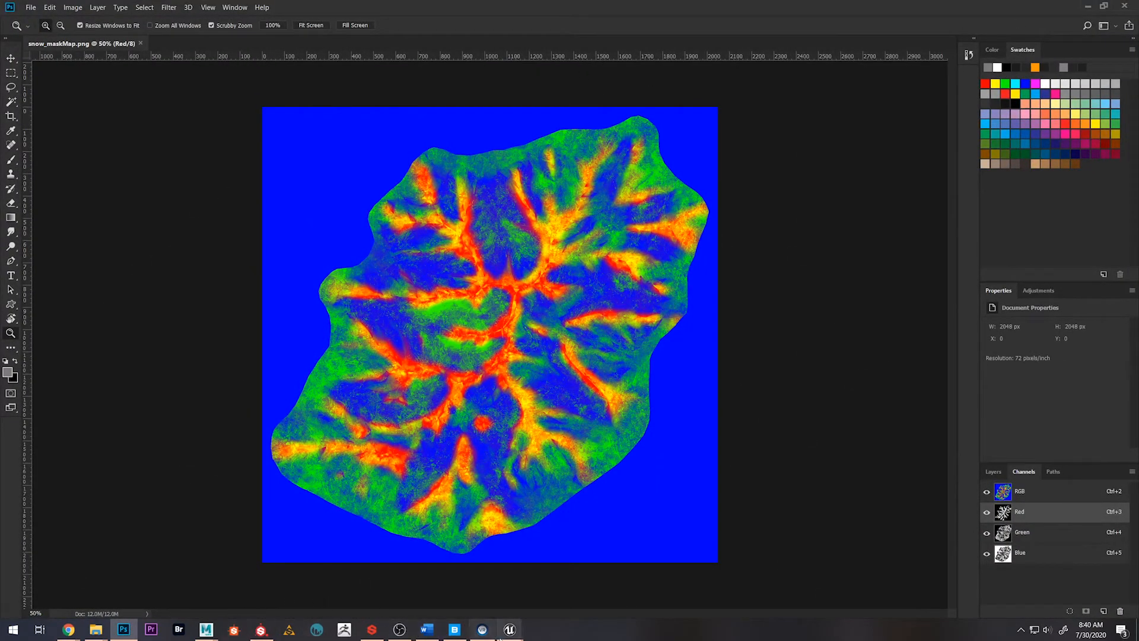
Switch to Unreal Editor, examine how the MaskMap channels feed the ten-layer blend in m_mountainsMaster, and close the material
{"action": "mouse_move", "coordinate": [510, 629]}
{"action": "left_click", "coordinate": [613, 596]}
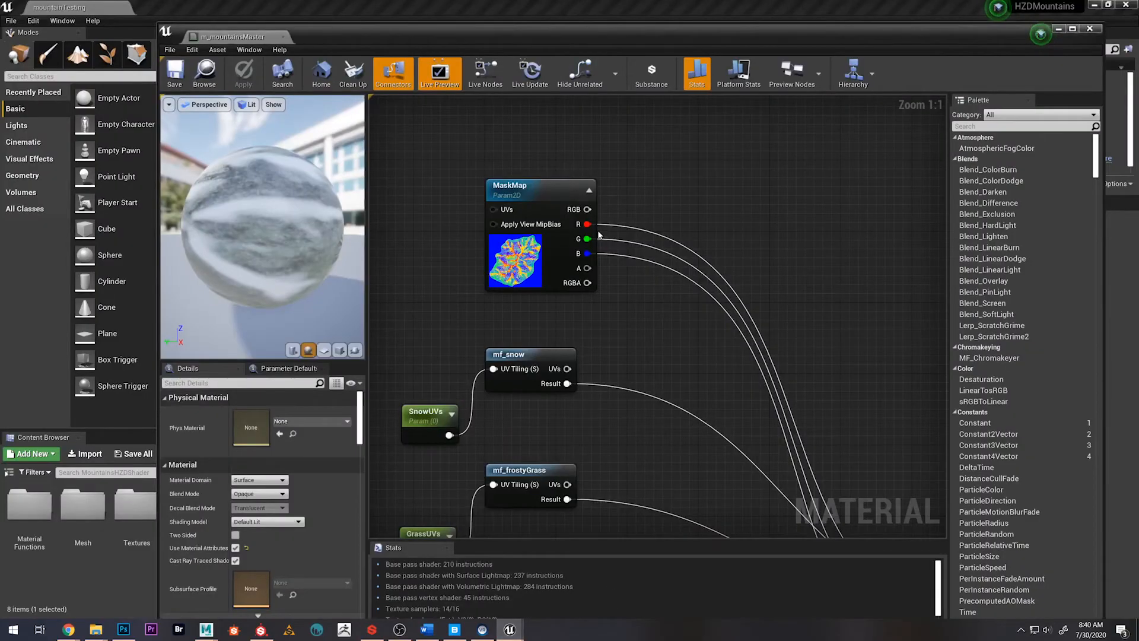
{"action": "scroll", "coordinate": [697, 393], "scroll_direction": "down", "scroll_amount": 3}
{"action": "right_click_drag", "start_coordinate": [697, 393], "coordinate": [529, 210]}
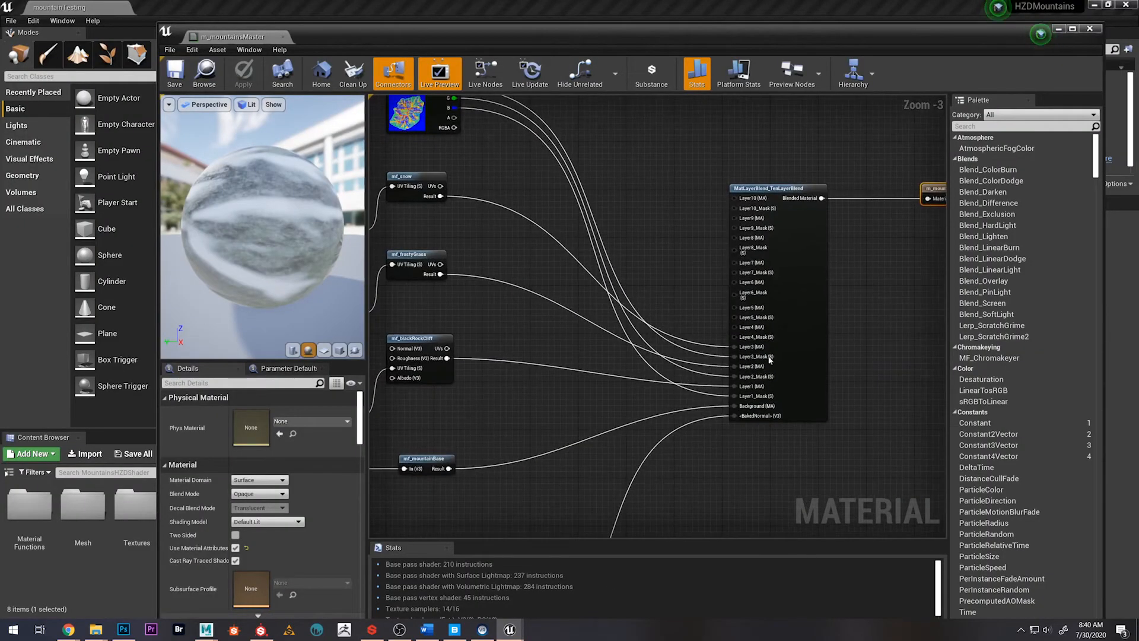
{"action": "right_click_drag", "start_coordinate": [709, 246], "coordinate": [589, 292]}
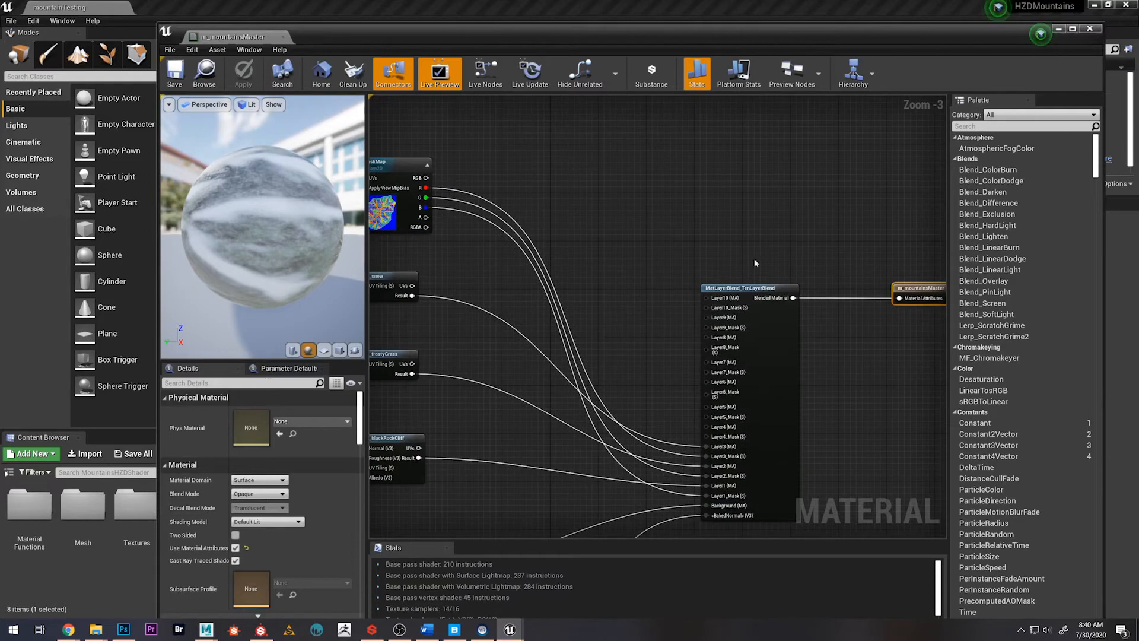
{"action": "right_click_drag", "start_coordinate": [818, 331], "coordinate": [858, 244]}
{"action": "scroll", "coordinate": [548, 377], "scroll_direction": "down", "scroll_amount": 1}
{"action": "right_click_drag", "start_coordinate": [560, 388], "coordinate": [622, 330]}
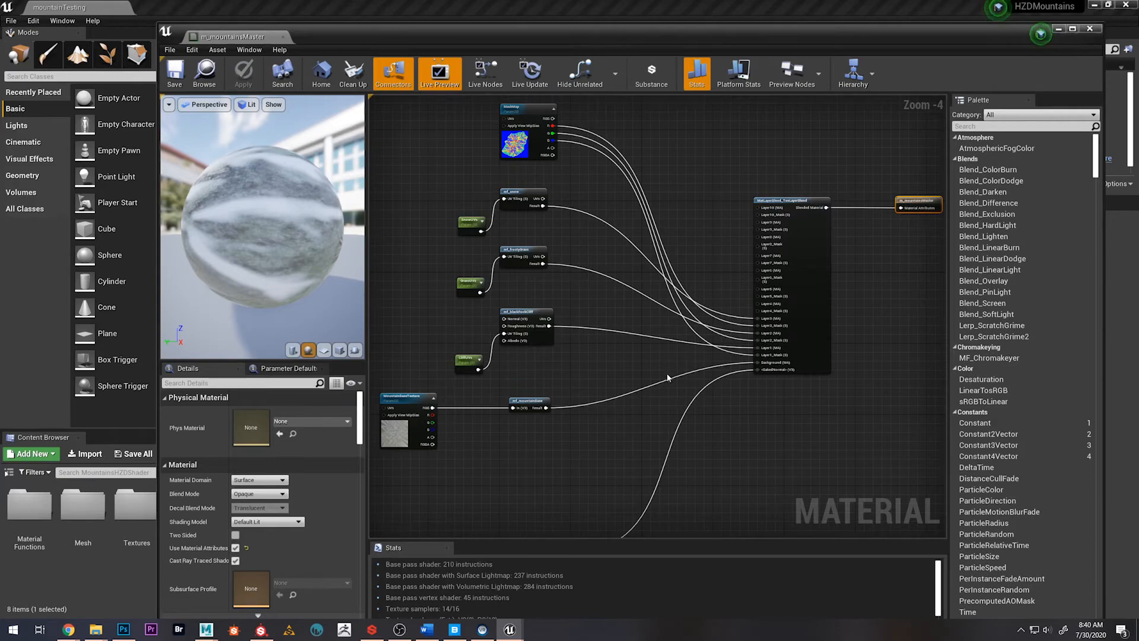
{"action": "right_click_drag", "start_coordinate": [649, 355], "coordinate": [578, 354]}
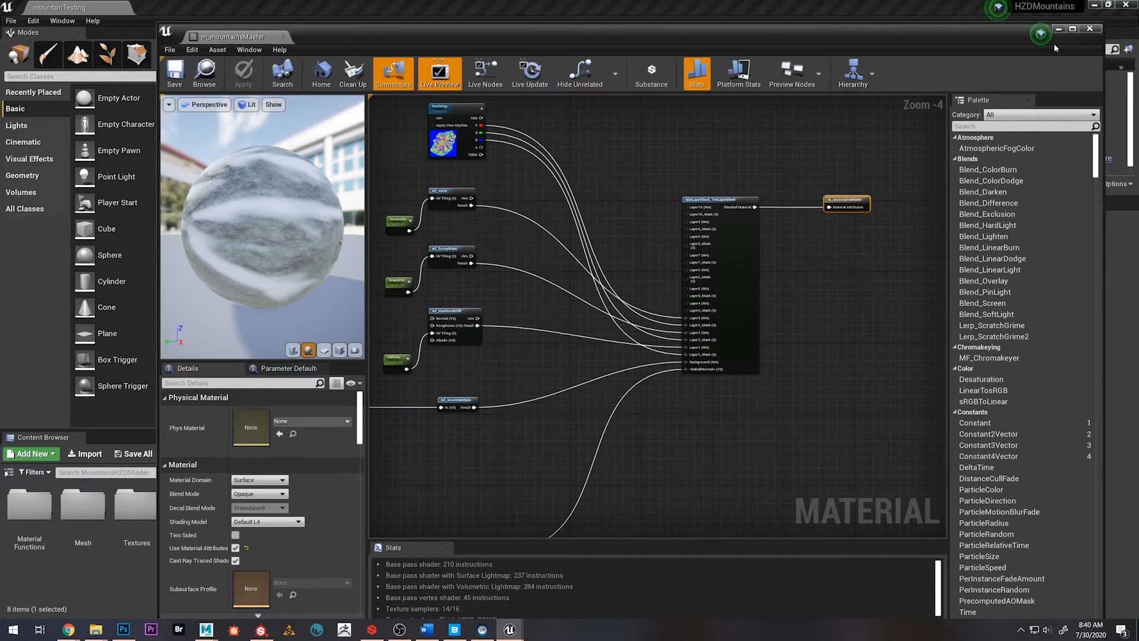
{"action": "left_click", "coordinate": [1088, 28]}
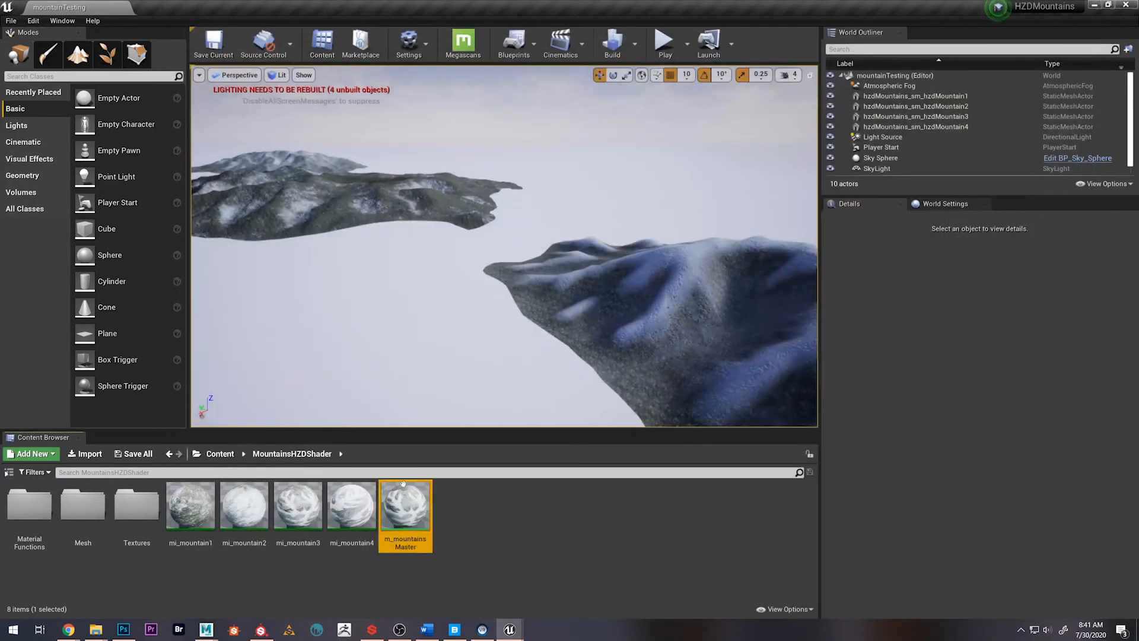
Open the mi_mountain2 material instance, inspect its texture parameters and sphere preview, and close it
{"action": "left_click", "coordinate": [248, 506]}
{"action": "double_click", "coordinate": [249, 506]}
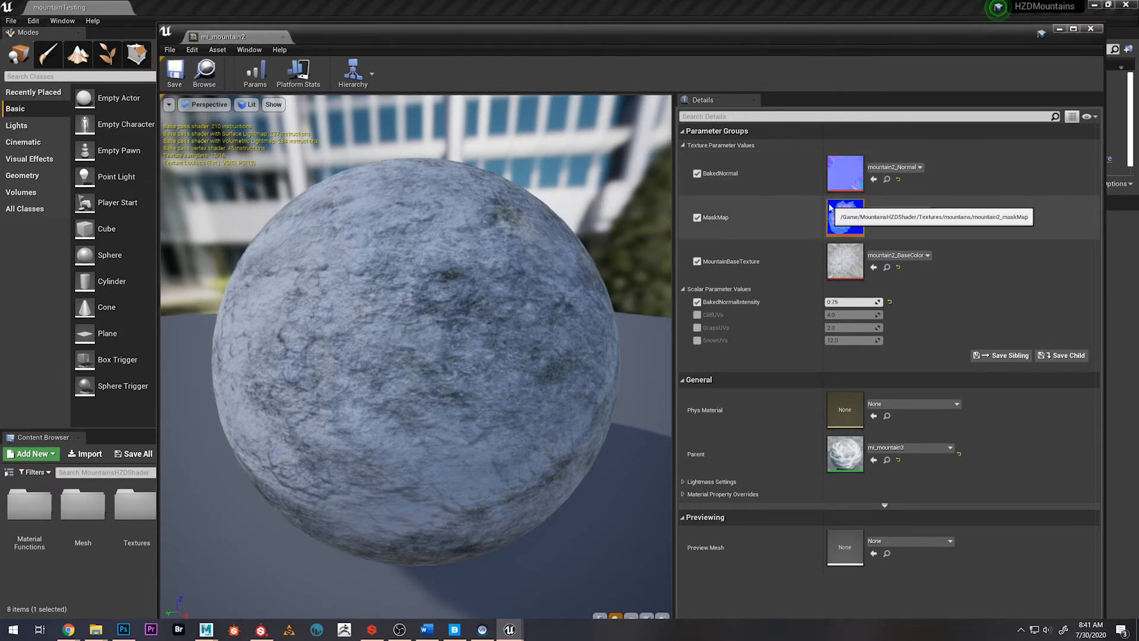
{"action": "left_click_drag", "start_coordinate": [411, 275], "coordinate": [492, 296]}
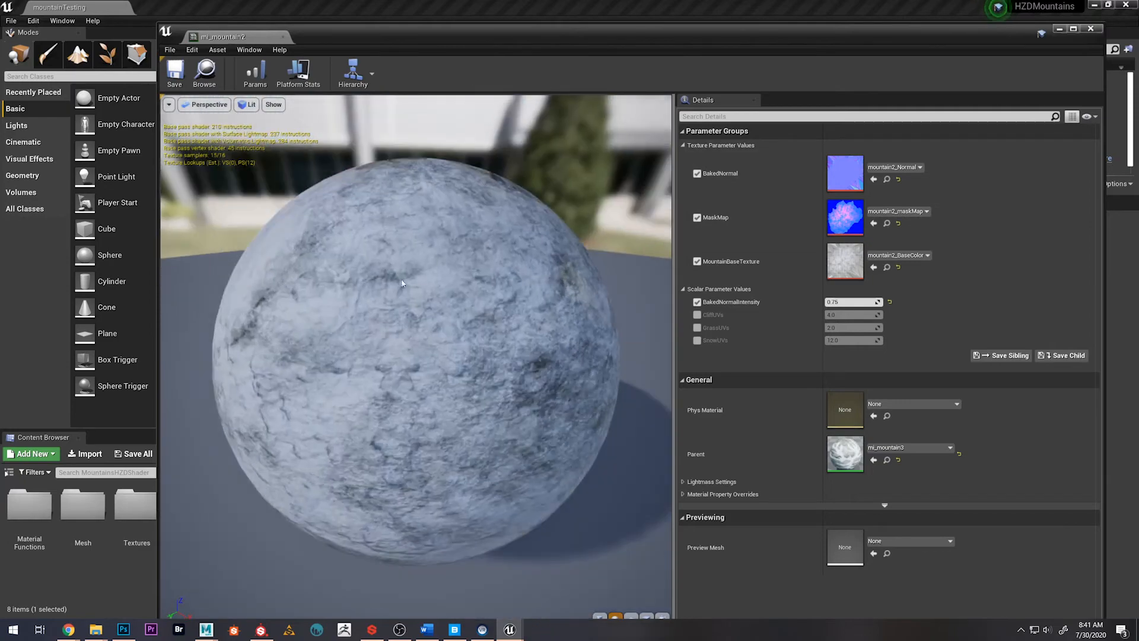
{"action": "scroll", "coordinate": [370, 149], "scroll_direction": "down", "scroll_amount": 5}
{"action": "left_click_drag", "start_coordinate": [368, 41], "coordinate": [750, 115]}
{"action": "right_click_drag", "start_coordinate": [281, 273], "coordinate": [272, 249]}
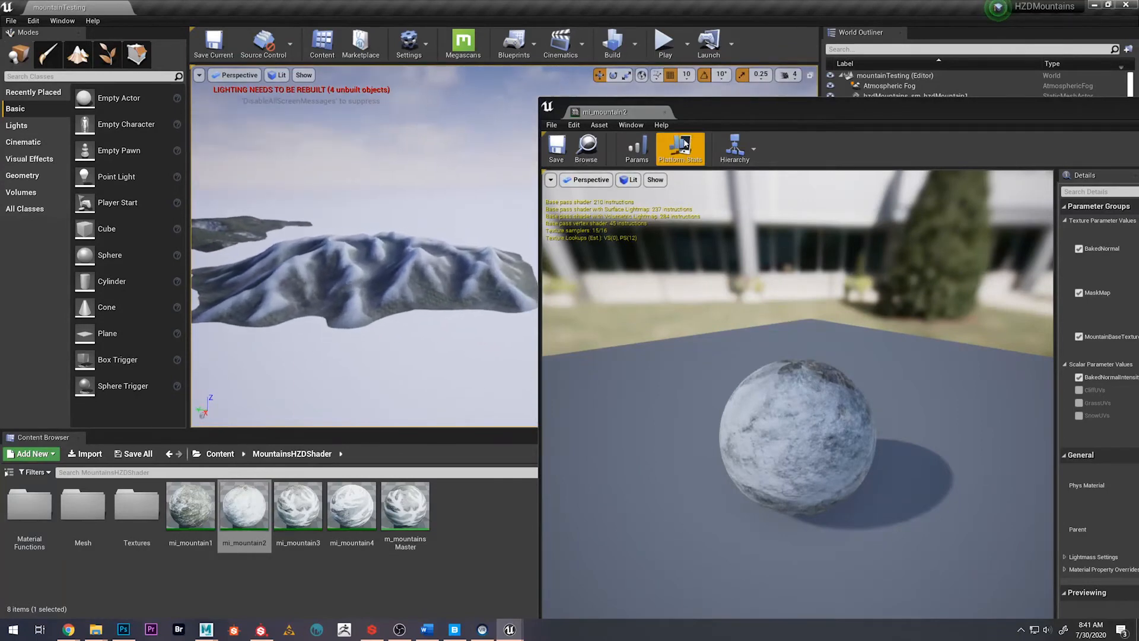
{"action": "left_click_drag", "start_coordinate": [748, 107], "coordinate": [585, 60]}
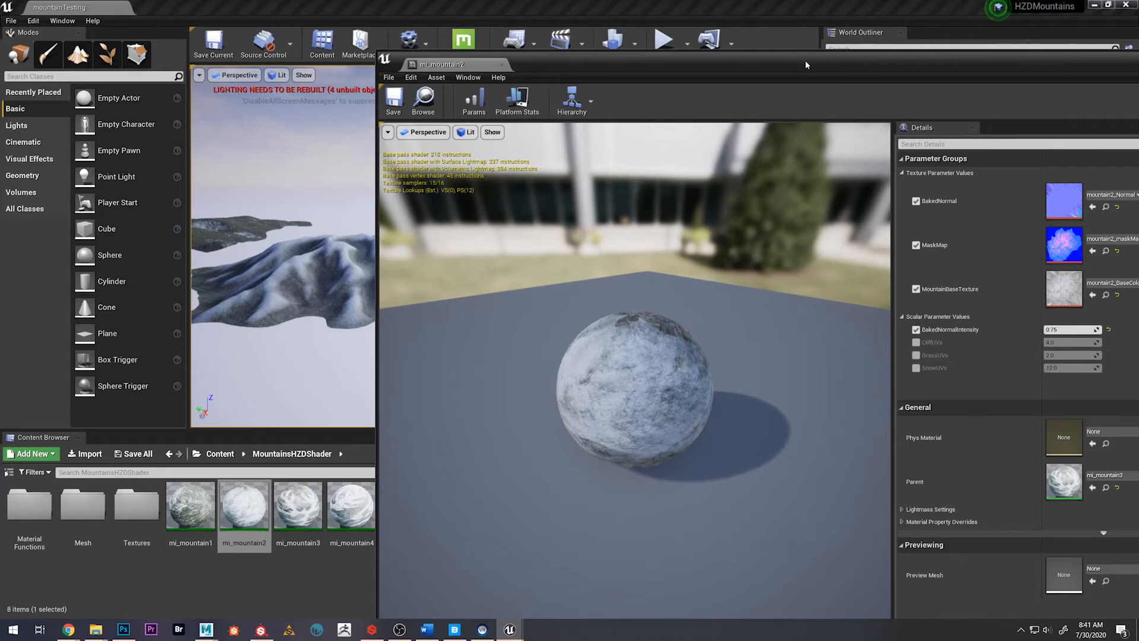
{"action": "left_click_drag", "start_coordinate": [805, 62], "coordinate": [606, 37]}
{"action": "left_click", "coordinate": [985, 24]}
Fly the level viewport in close over the snowy mountain meshes to inspect the shader on their ridges
{"action": "right_click_drag", "start_coordinate": [579, 199], "coordinate": [522, 157]}
{"action": "key", "text": "w"}
{"action": "key", "text": "w"}
{"action": "key", "text": "w"}
{"action": "right_click_drag", "start_coordinate": [333, 220], "coordinate": [402, 241]}
{"action": "key", "text": "w"}
{"action": "left_click", "coordinate": [578, 528]}
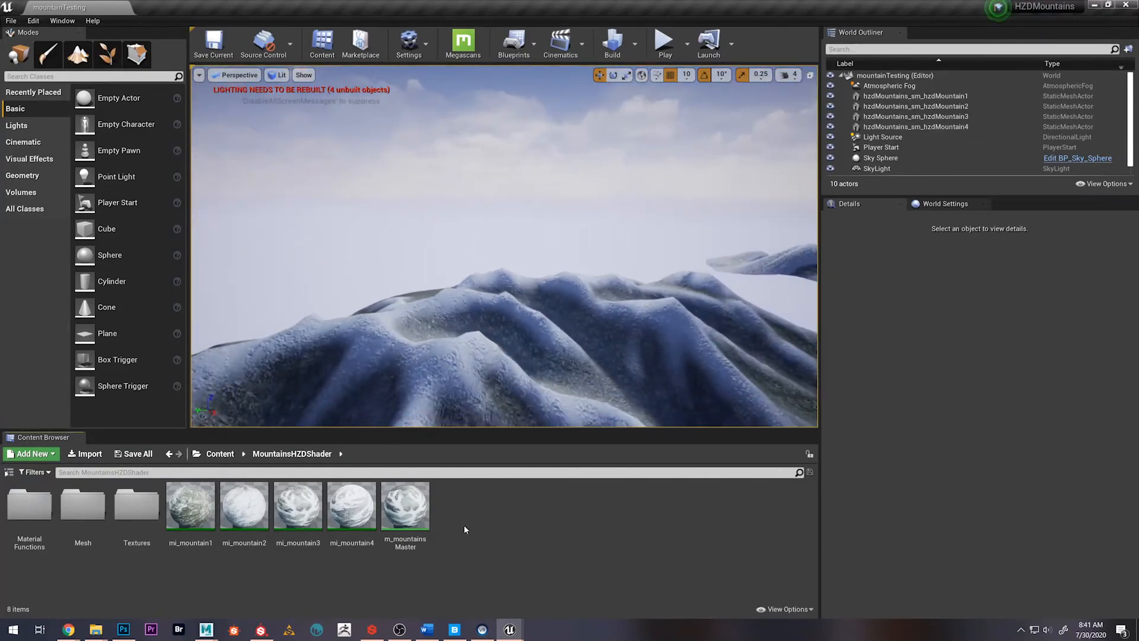
Open the m_mountainsMaster material and examine the snow, frosty grass, rock cliff and mountain base functions feeding the layer blend
{"action": "double_click", "coordinate": [421, 516]}
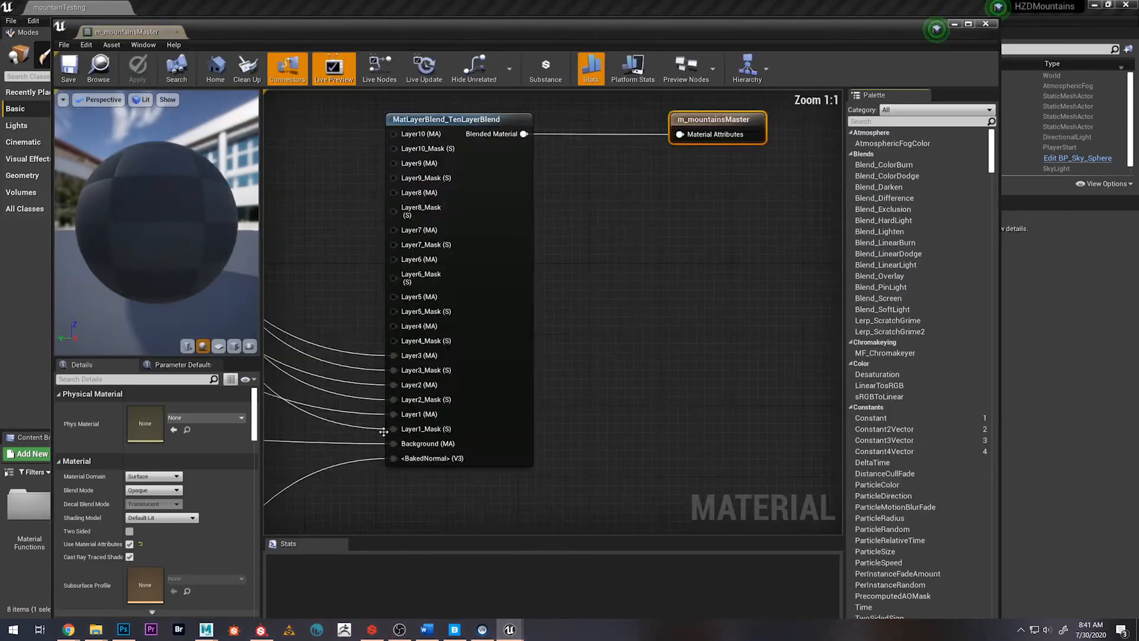
{"action": "scroll", "coordinate": [539, 299], "scroll_direction": "down", "scroll_amount": 4}
{"action": "scroll", "coordinate": [525, 382], "scroll_direction": "down", "scroll_amount": 3}
{"action": "scroll", "coordinate": [605, 293], "scroll_direction": "up", "scroll_amount": 3}
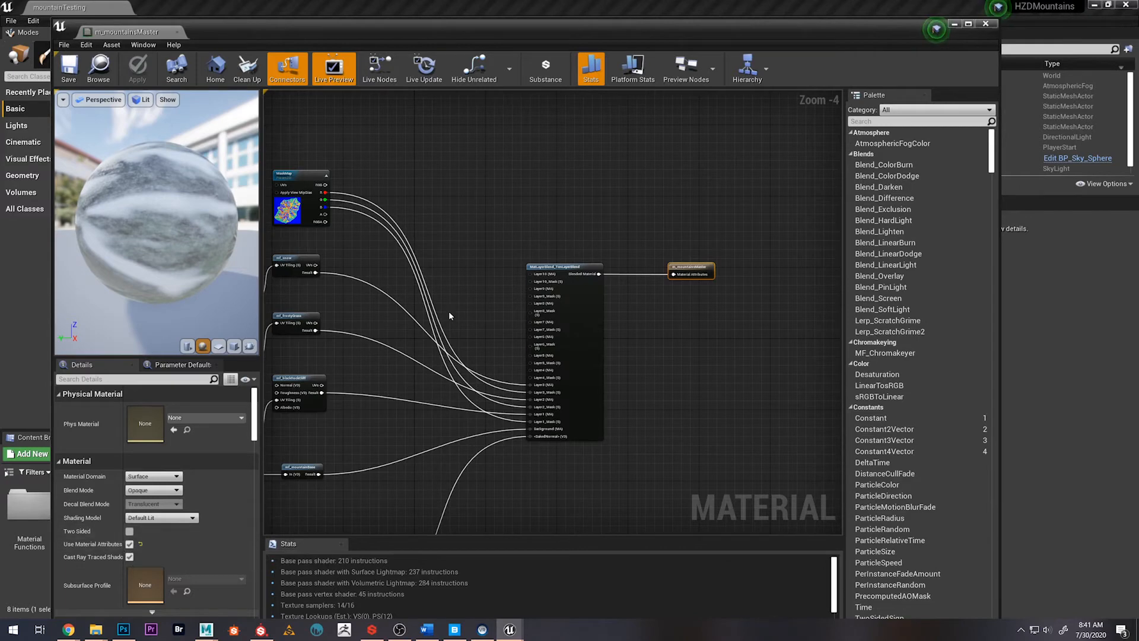
{"action": "right_click_drag", "start_coordinate": [478, 334], "coordinate": [488, 239]}
{"action": "right_click_drag", "start_coordinate": [374, 268], "coordinate": [433, 241]}
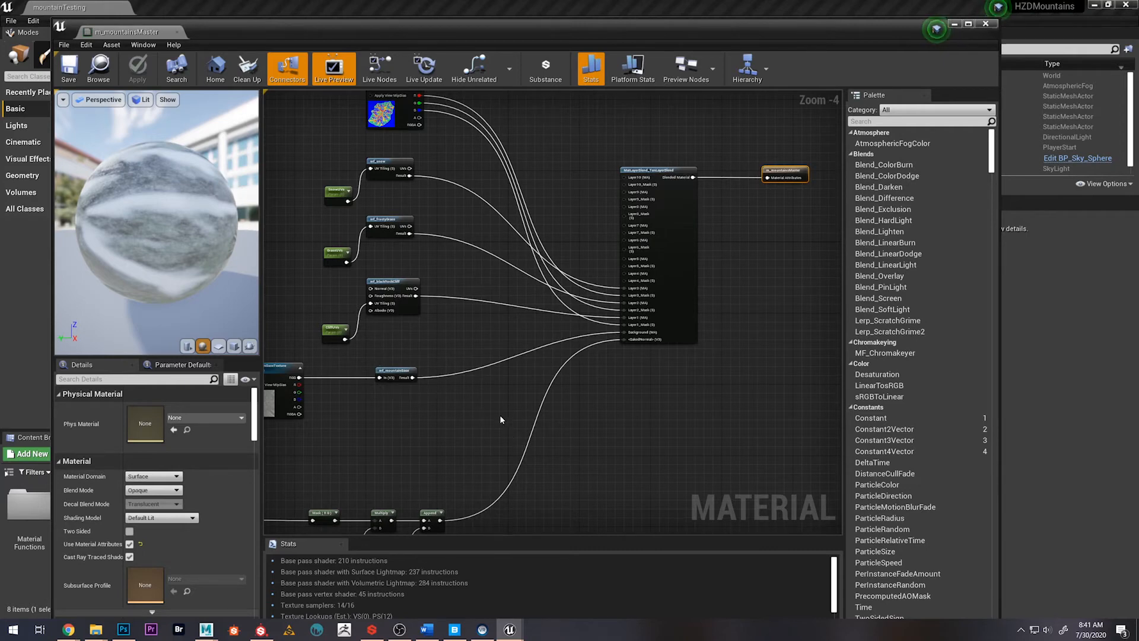
{"action": "right_click_drag", "start_coordinate": [526, 349], "coordinate": [499, 372]}
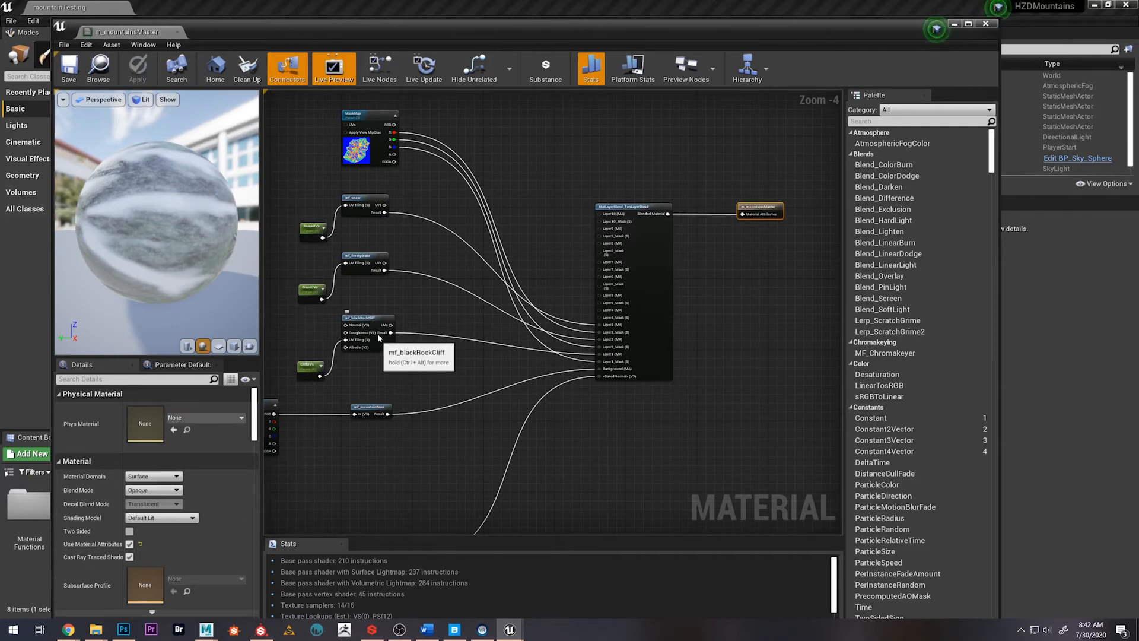
Move the material editor aside and open the mf_snow function from the MaterialFunctions folder
{"action": "left_click_drag", "start_coordinate": [325, 24], "coordinate": [635, 37]}
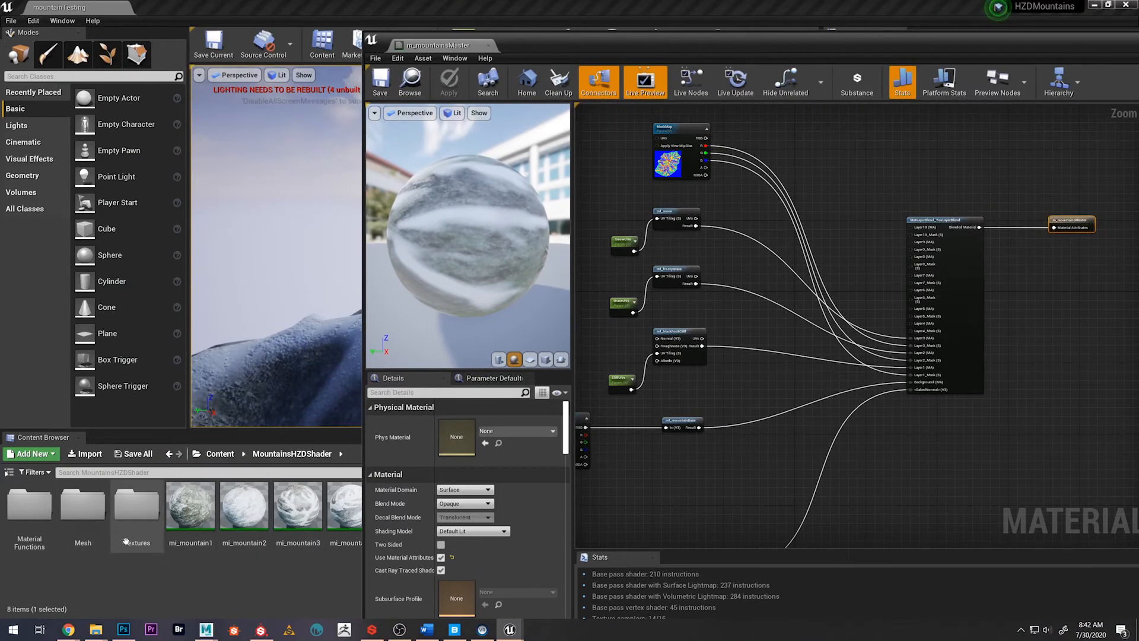
{"action": "double_click", "coordinate": [29, 505]}
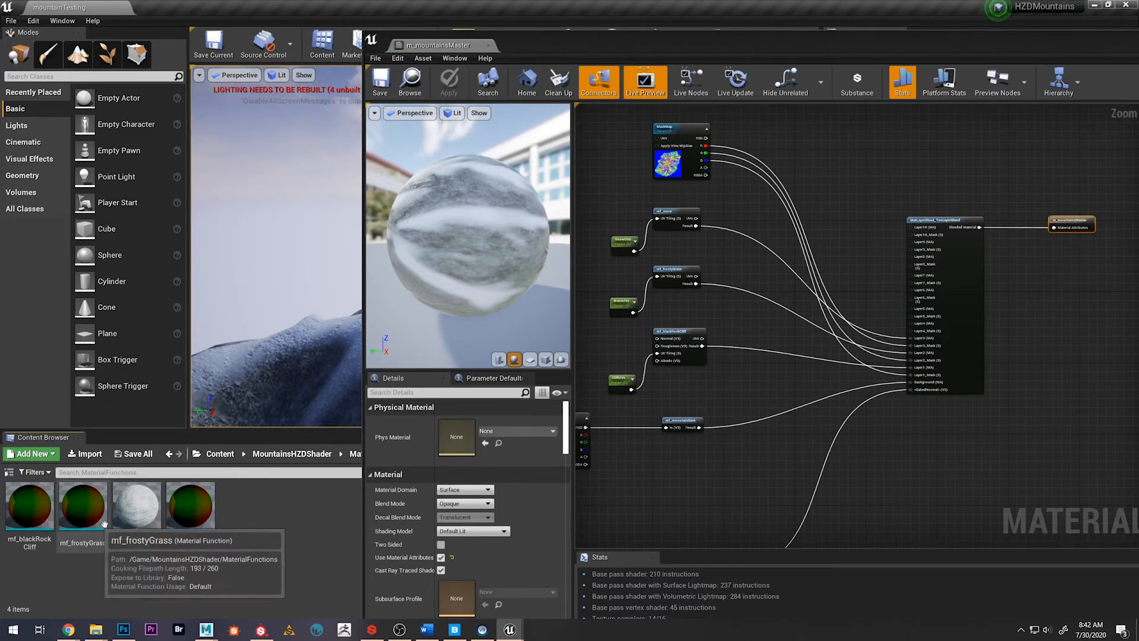
{"action": "double_click", "coordinate": [190, 505]}
Look over the whole mf_snow node graph, back to the nodes where its UV network starts
{"action": "scroll", "coordinate": [680, 295], "scroll_direction": "down", "scroll_amount": 8}
{"action": "right_click_drag", "start_coordinate": [652, 274], "coordinate": [788, 258]}
{"action": "scroll", "coordinate": [704, 305], "scroll_direction": "up", "scroll_amount": 6}
{"action": "right_click_drag", "start_coordinate": [884, 332], "coordinate": [811, 298]}
{"action": "scroll", "coordinate": [790, 252], "scroll_direction": "down", "scroll_amount": 3}
{"action": "right_click_drag", "start_coordinate": [752, 259], "coordinate": [1133, 201]}
{"action": "right_click_drag", "start_coordinate": [743, 279], "coordinate": [850, 325]}
{"action": "scroll", "coordinate": [785, 383], "scroll_direction": "down", "scroll_amount": 2}
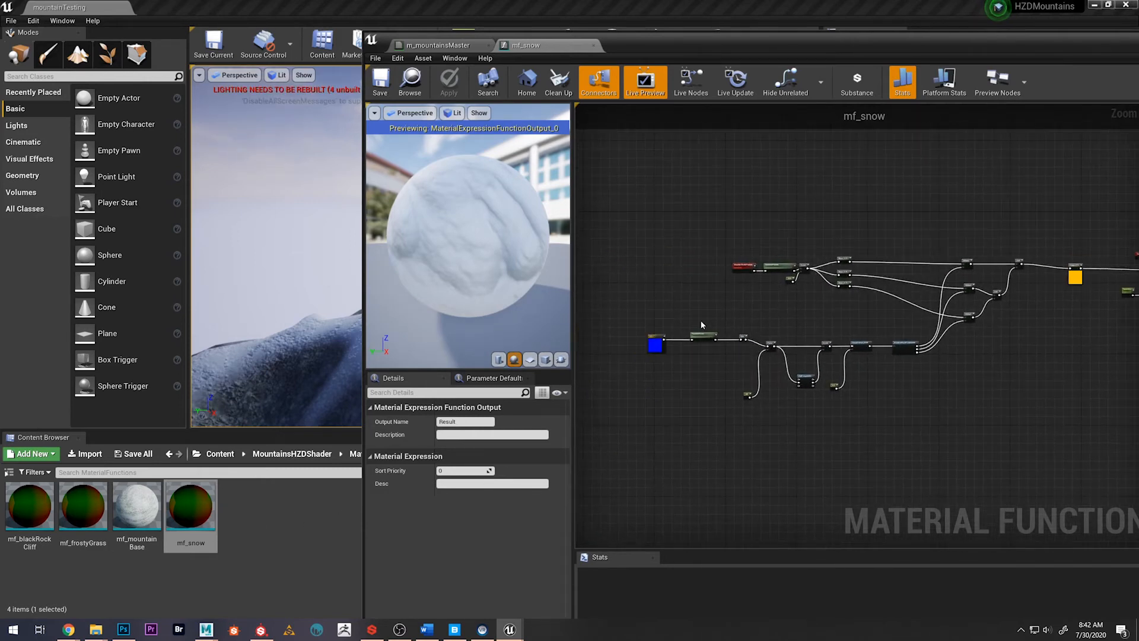
{"action": "right_click_drag", "start_coordinate": [781, 315], "coordinate": [695, 315]}
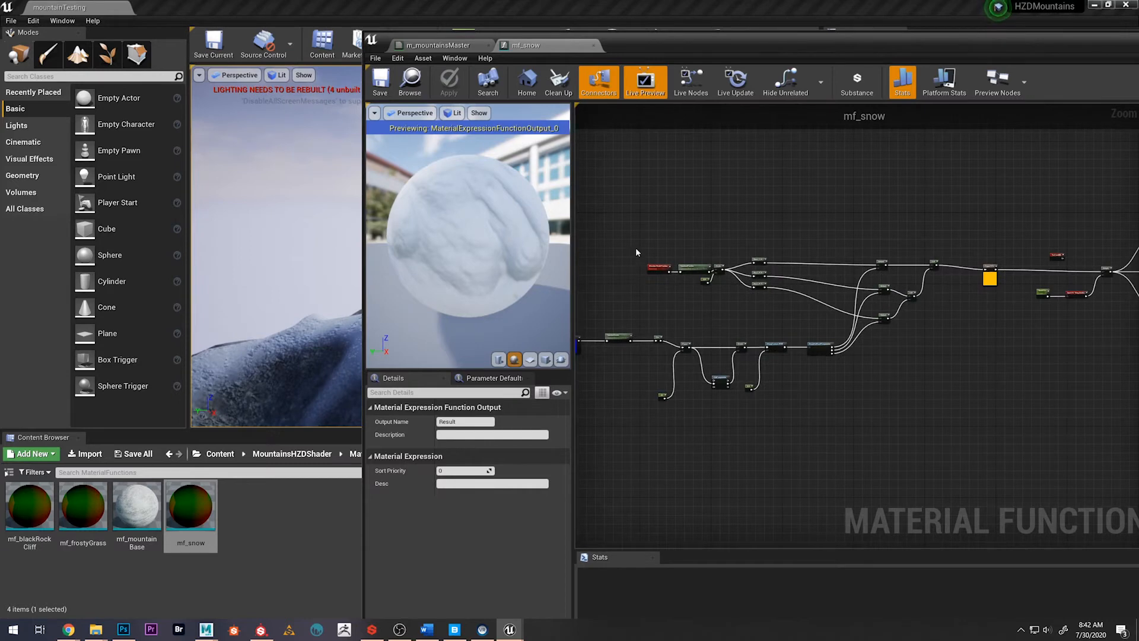
{"action": "mouse_move", "coordinate": [911, 387]}
{"action": "right_mouse_down"}
{"action": "mouse_move", "coordinate": [901, 385]}
{"action": "mouse_move", "coordinate": [920, 392]}
{"action": "right_mouse_up"}
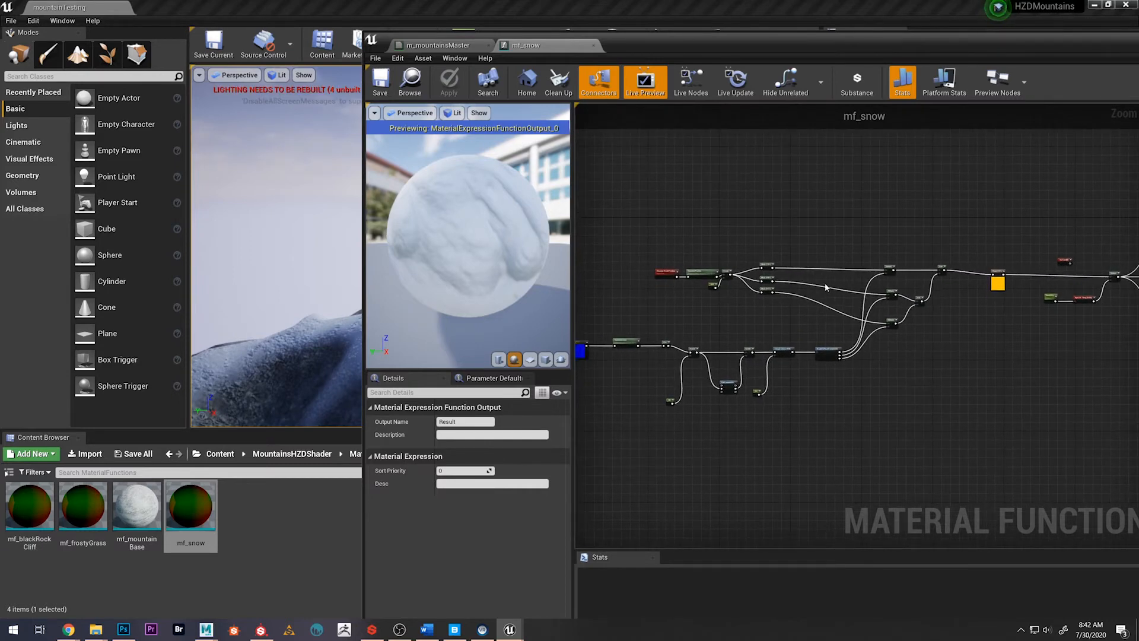
Examine the Multiply and Add nodes in mf_snow that combine into the Output UVs node
{"action": "scroll", "coordinate": [1008, 279], "scroll_direction": "up", "scroll_amount": 6}
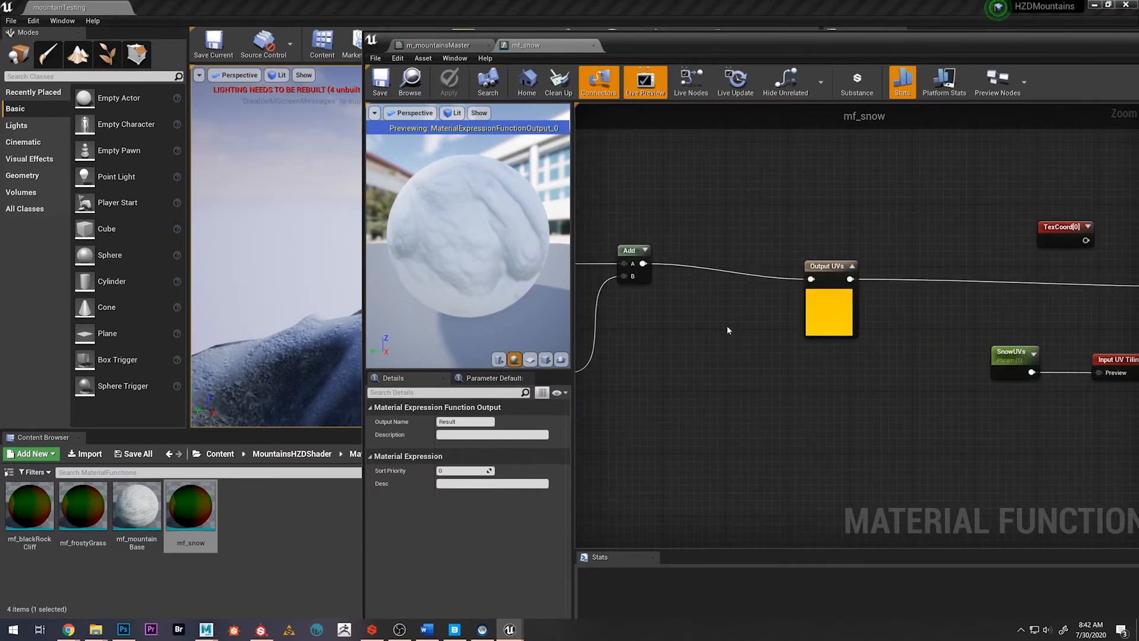
{"action": "left_click_drag", "start_coordinate": [548, 260], "coordinate": [589, 207]}
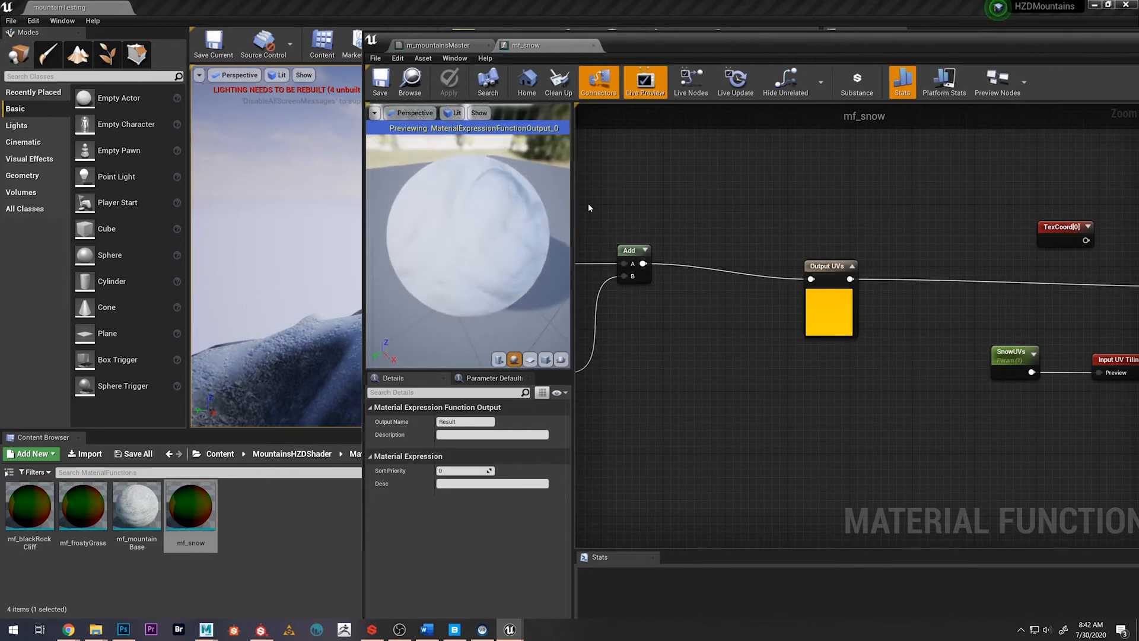
{"action": "right_click_drag", "start_coordinate": [704, 346], "coordinate": [810, 342]}
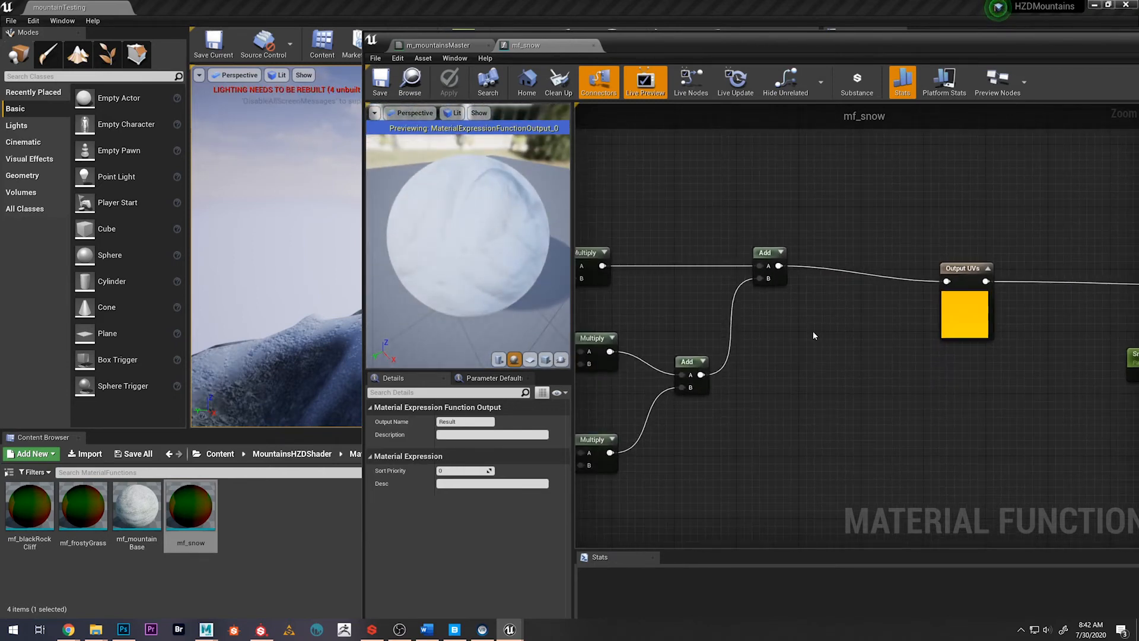
{"action": "scroll", "coordinate": [812, 344], "scroll_direction": "down", "scroll_amount": 3}
{"action": "right_click_drag", "start_coordinate": [1038, 414], "coordinate": [722, 368]}
{"action": "right_click_drag", "start_coordinate": [629, 329], "coordinate": [781, 344]}
{"action": "scroll", "coordinate": [669, 329], "scroll_direction": "down", "scroll_amount": 2}
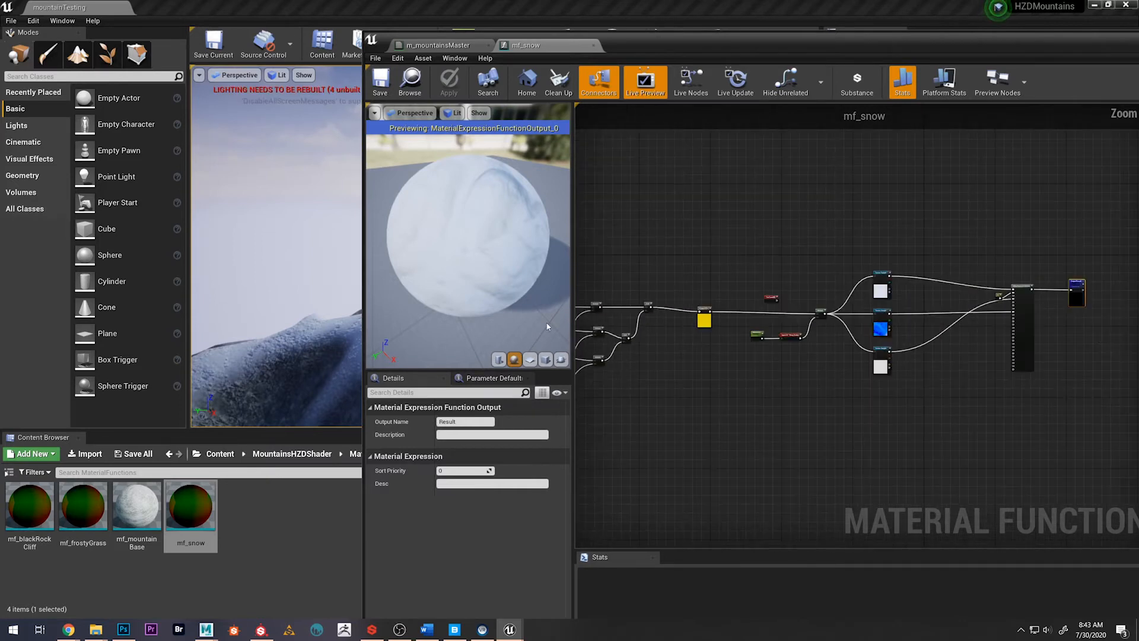
{"action": "right_click_drag", "start_coordinate": [709, 398], "coordinate": [871, 378]}
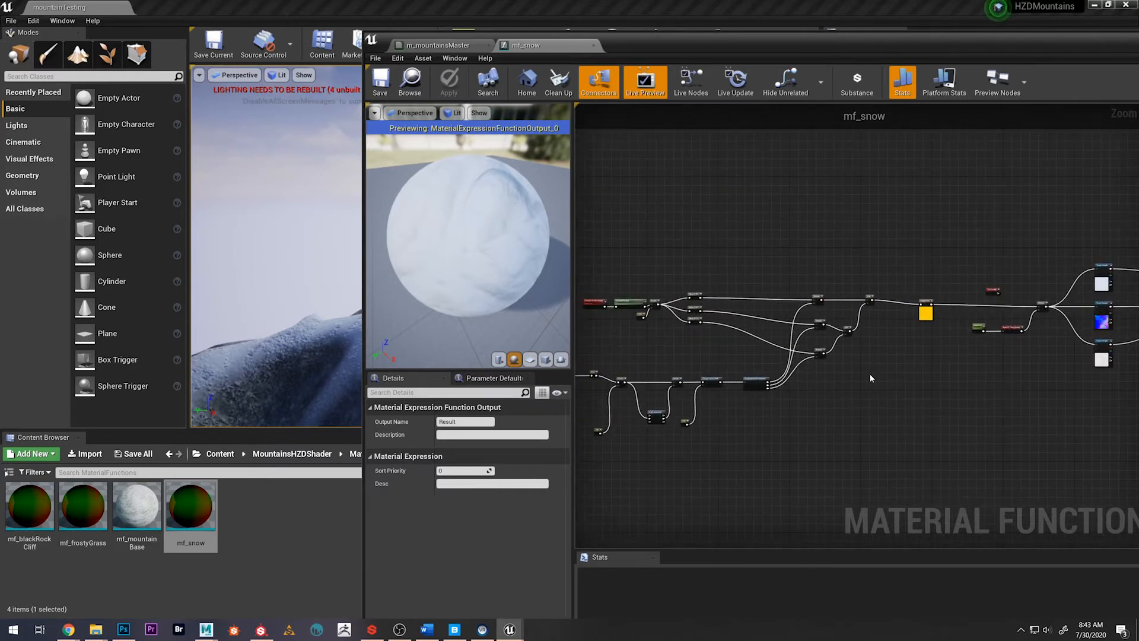
{"action": "right_click_drag", "start_coordinate": [691, 353], "coordinate": [762, 345]}
{"action": "scroll", "coordinate": [764, 344], "scroll_direction": "down", "scroll_amount": 1}
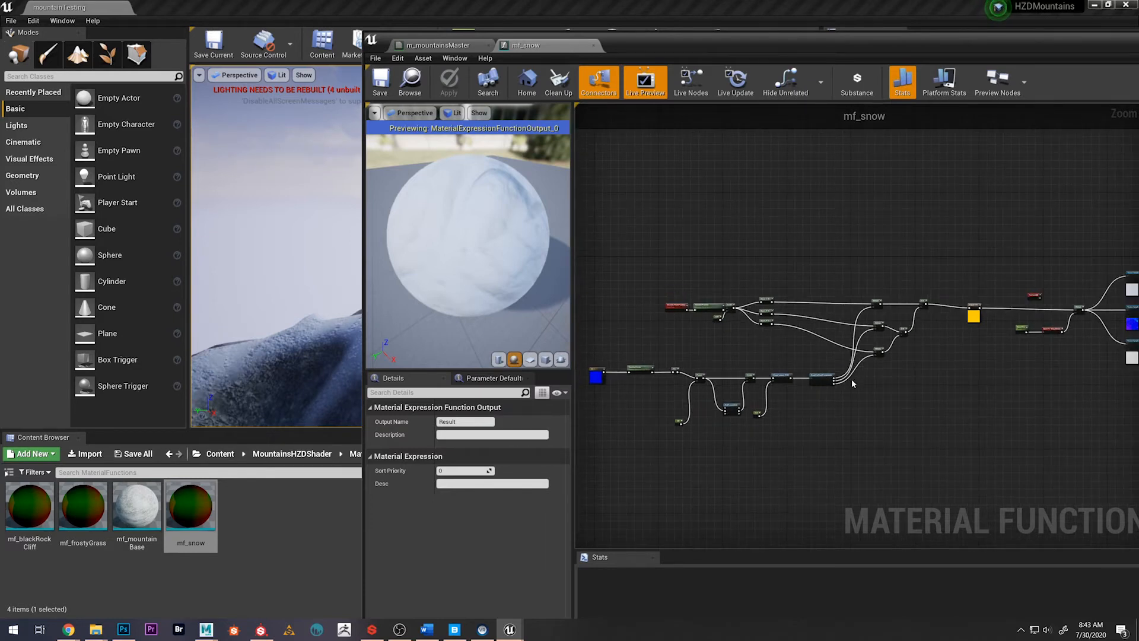
{"action": "right_click_drag", "start_coordinate": [794, 340], "coordinate": [709, 347]}
{"action": "scroll", "coordinate": [811, 354], "scroll_direction": "up", "scroll_amount": 3}
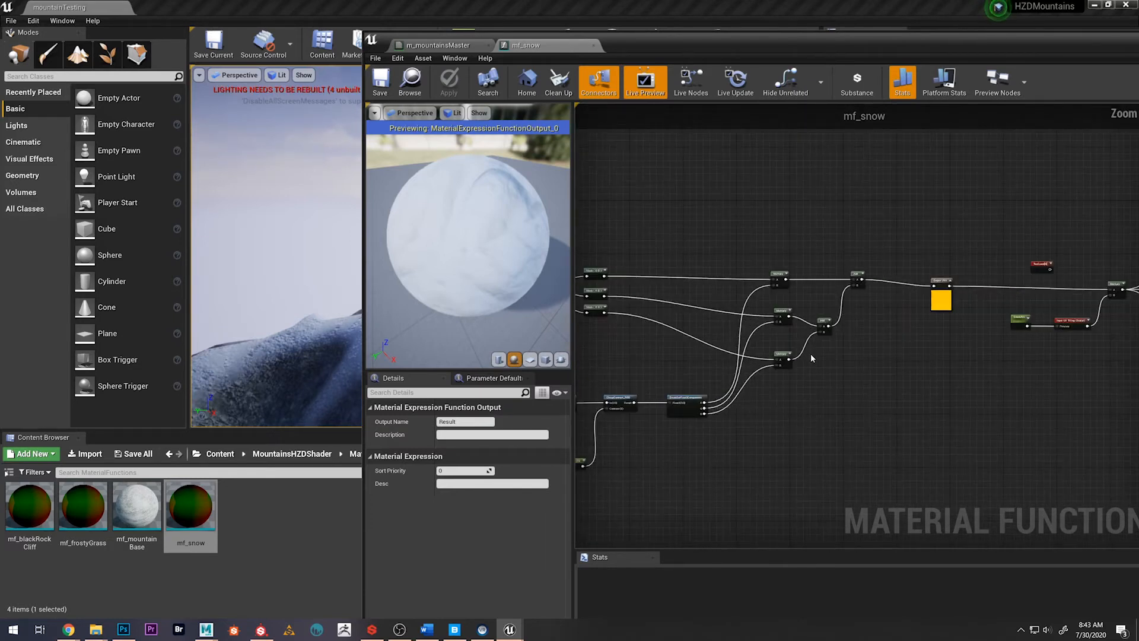
Examine how the SnowUVs tiling input multiplies the UVs for the three texture samples in mf_snow
{"action": "right_click_drag", "start_coordinate": [916, 326], "coordinate": [669, 335]}
{"action": "scroll", "coordinate": [813, 353], "scroll_direction": "up", "scroll_amount": 2}
{"action": "right_click_drag", "start_coordinate": [883, 353], "coordinate": [592, 384]}
{"action": "scroll", "coordinate": [782, 372], "scroll_direction": "down", "scroll_amount": 1}
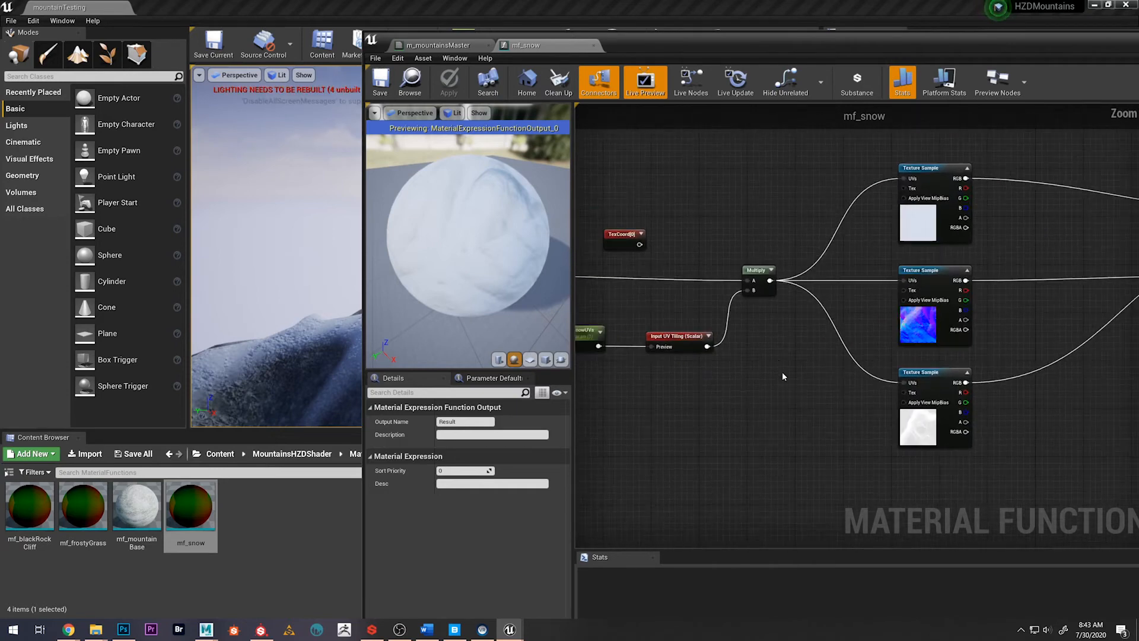
{"action": "right_click_drag", "start_coordinate": [784, 370], "coordinate": [732, 358]}
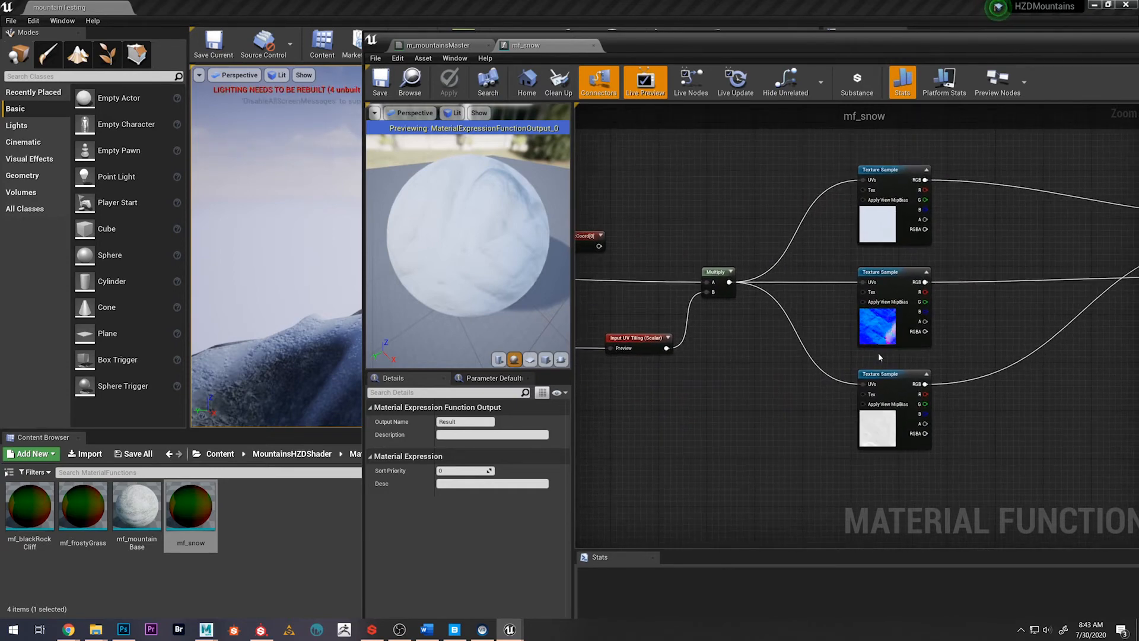
{"action": "mouse_move", "coordinate": [813, 343]}
{"action": "right_mouse_down"}
{"action": "mouse_move", "coordinate": [806, 328]}
{"action": "mouse_move", "coordinate": [823, 349]}
{"action": "right_mouse_up"}
{"action": "right_click_drag", "start_coordinate": [642, 360], "coordinate": [710, 370]}
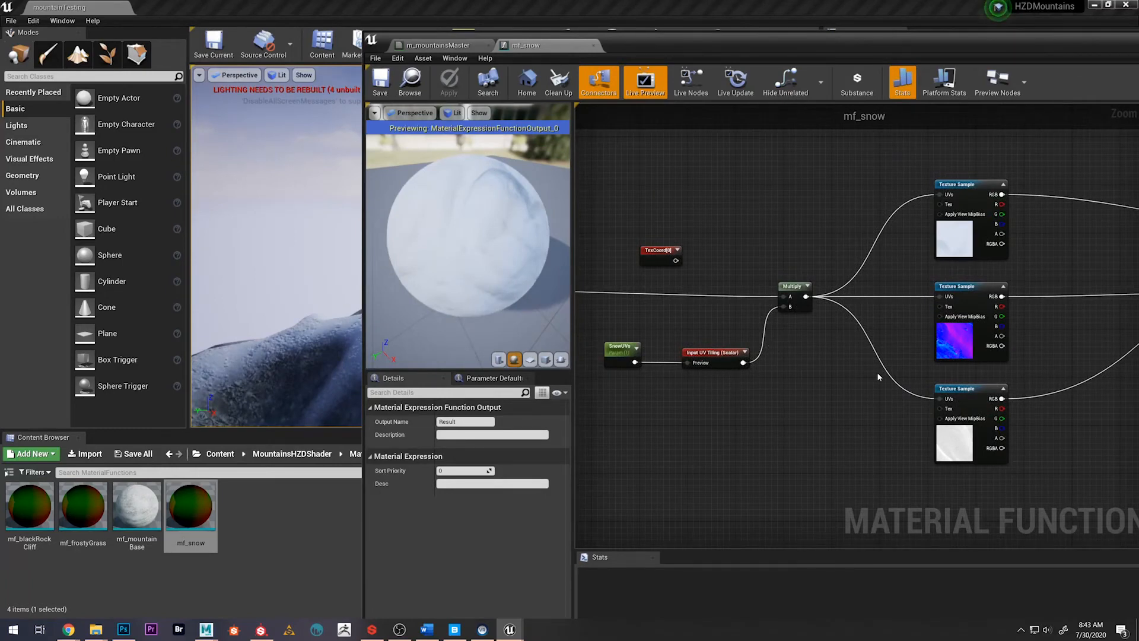
{"action": "right_click_drag", "start_coordinate": [878, 340], "coordinate": [651, 337]}
Bring the full editor window into view, inspect the material attributes wired to the mf_snow result, and close the editor
{"action": "left_click_drag", "start_coordinate": [829, 46], "coordinate": [554, 39]}
{"action": "right_click_drag", "start_coordinate": [729, 222], "coordinate": [629, 220]}
{"action": "scroll", "coordinate": [629, 219], "scroll_direction": "down", "scroll_amount": 3}
{"action": "right_click_drag", "start_coordinate": [625, 281], "coordinate": [594, 316]}
{"action": "scroll", "coordinate": [605, 298], "scroll_direction": "up", "scroll_amount": 2}
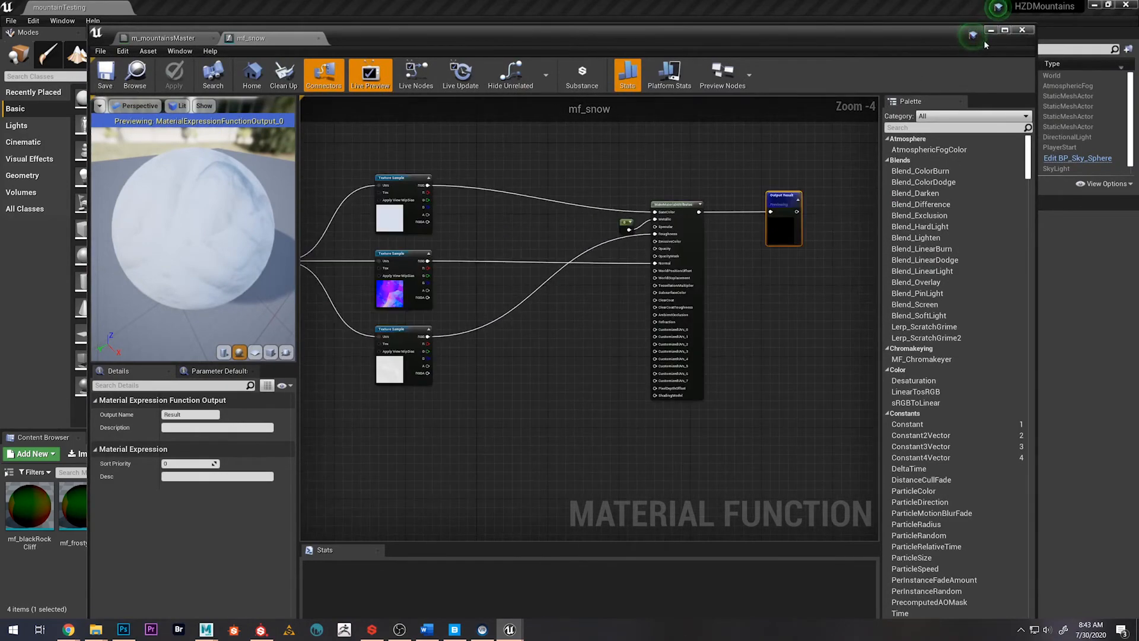
{"action": "left_click", "coordinate": [1022, 29]}
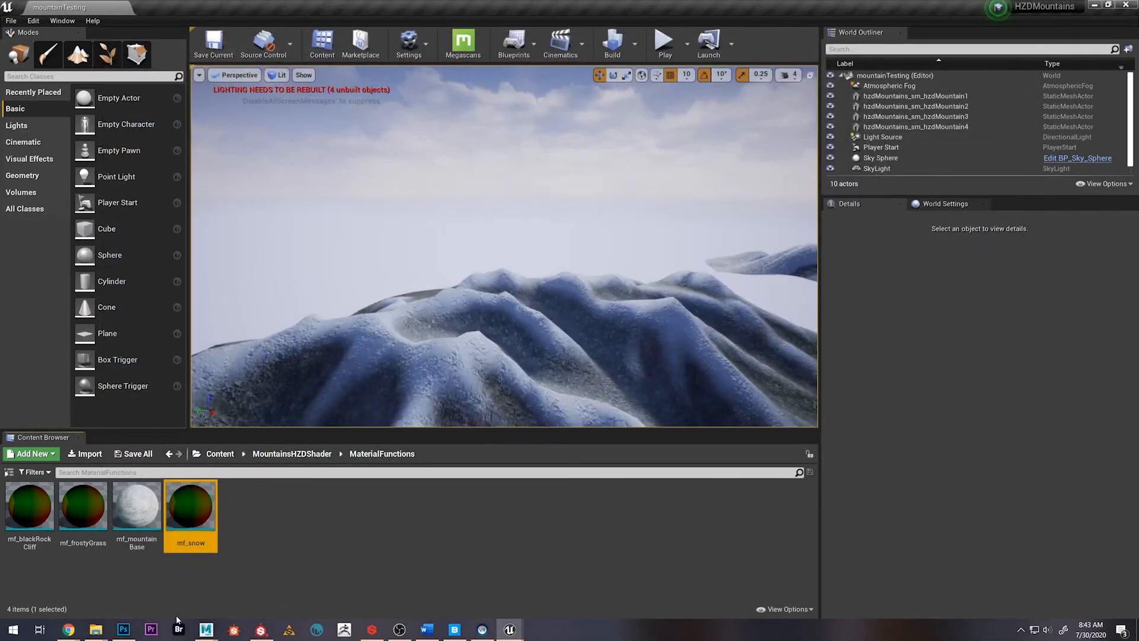
{"action": "mouse_move", "coordinate": [477, 281]}
{"action": "right_mouse_down"}
{"action": "mouse_move", "coordinate": [494, 310]}
{"action": "mouse_move", "coordinate": [584, 316]}
{"action": "mouse_move", "coordinate": [379, 320]}
{"action": "mouse_move", "coordinate": [382, 309]}
{"action": "mouse_move", "coordinate": [589, 325]}
{"action": "mouse_move", "coordinate": [599, 279]}
{"action": "mouse_move", "coordinate": [593, 302]}
{"action": "mouse_move", "coordinate": [494, 286]}
{"action": "right_mouse_up"}
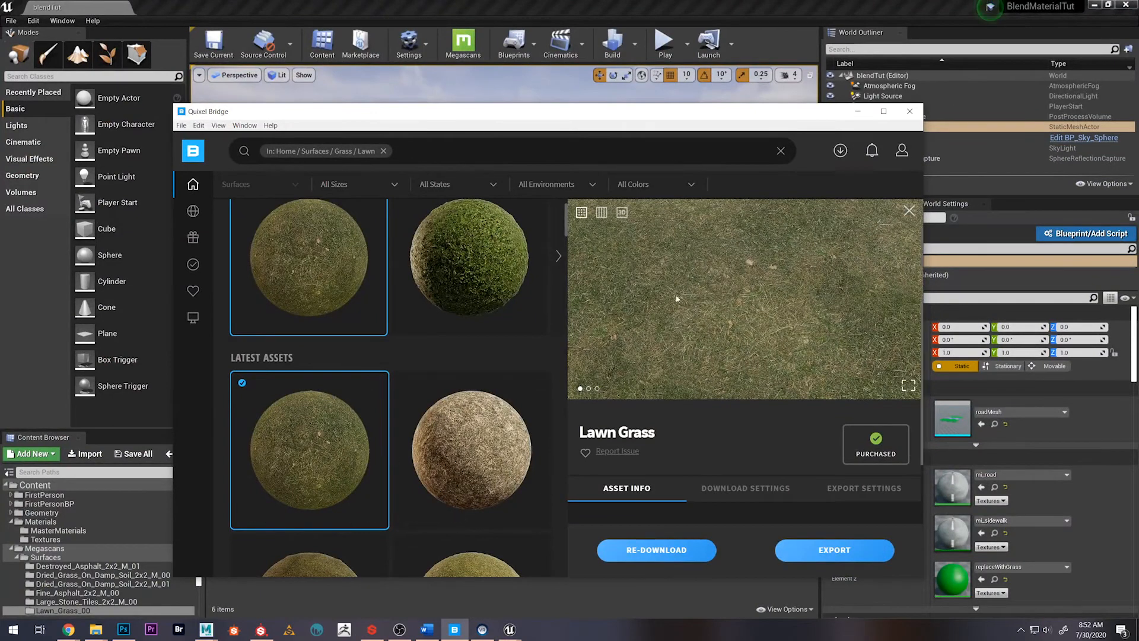
Put Quixel Bridge away and look through both Dried_Grass_On_Damp_Soil texture folders in the Megascans Surfaces content
{"action": "left_click", "coordinate": [857, 111]}
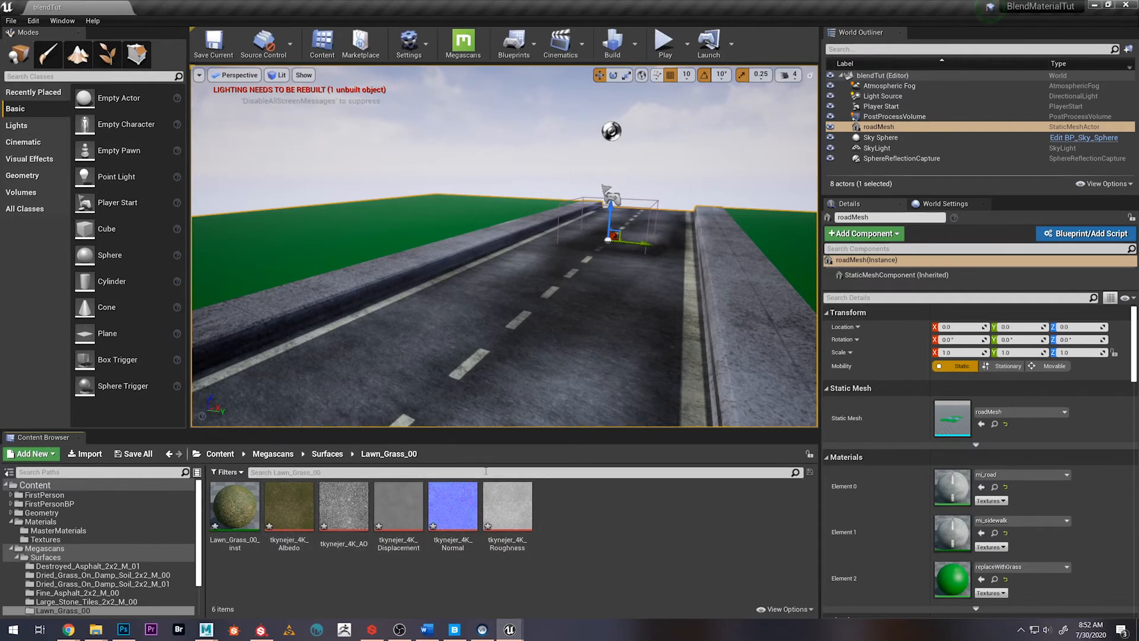
{"action": "left_click", "coordinate": [327, 453]}
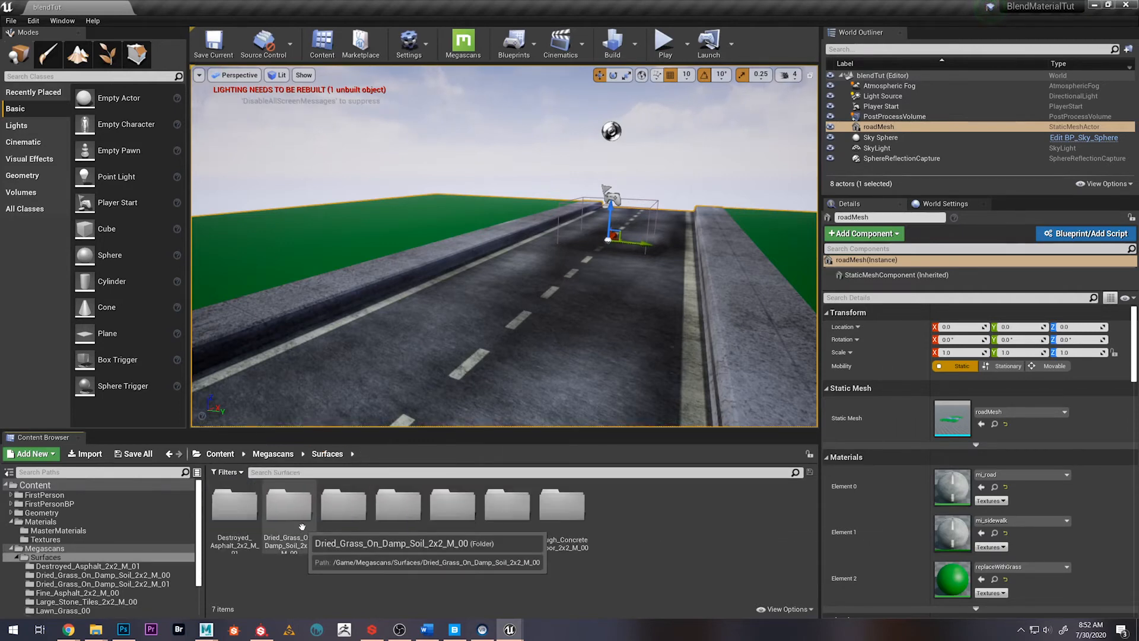
{"action": "double_click", "coordinate": [285, 513]}
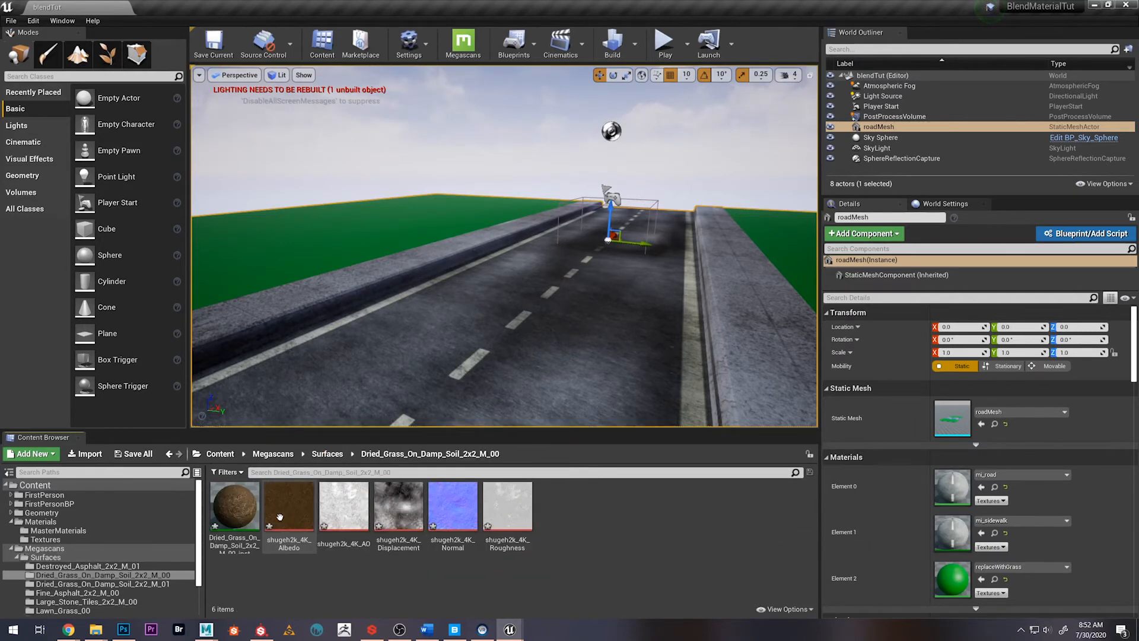
{"action": "left_click", "coordinate": [330, 454]}
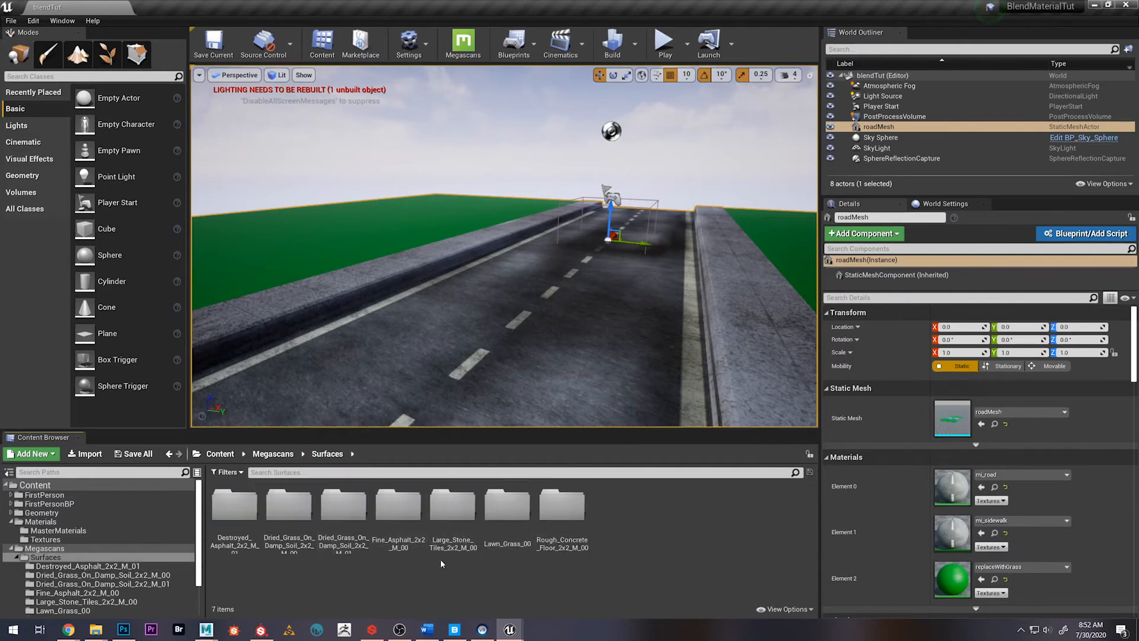
{"action": "double_click", "coordinate": [343, 506]}
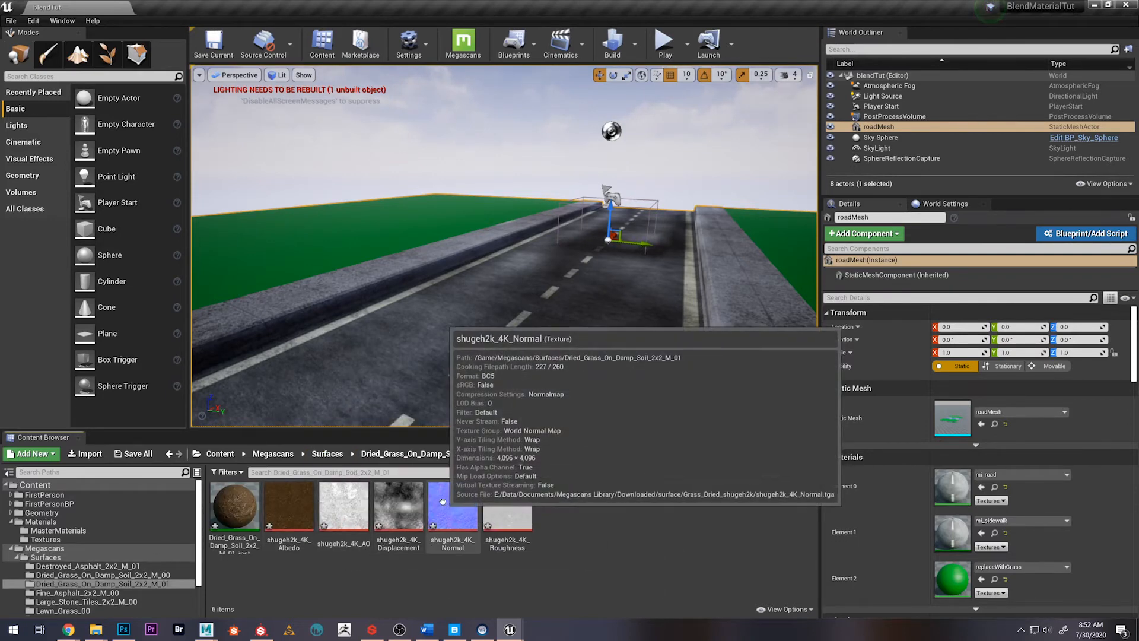
{"action": "left_click", "coordinate": [324, 454]}
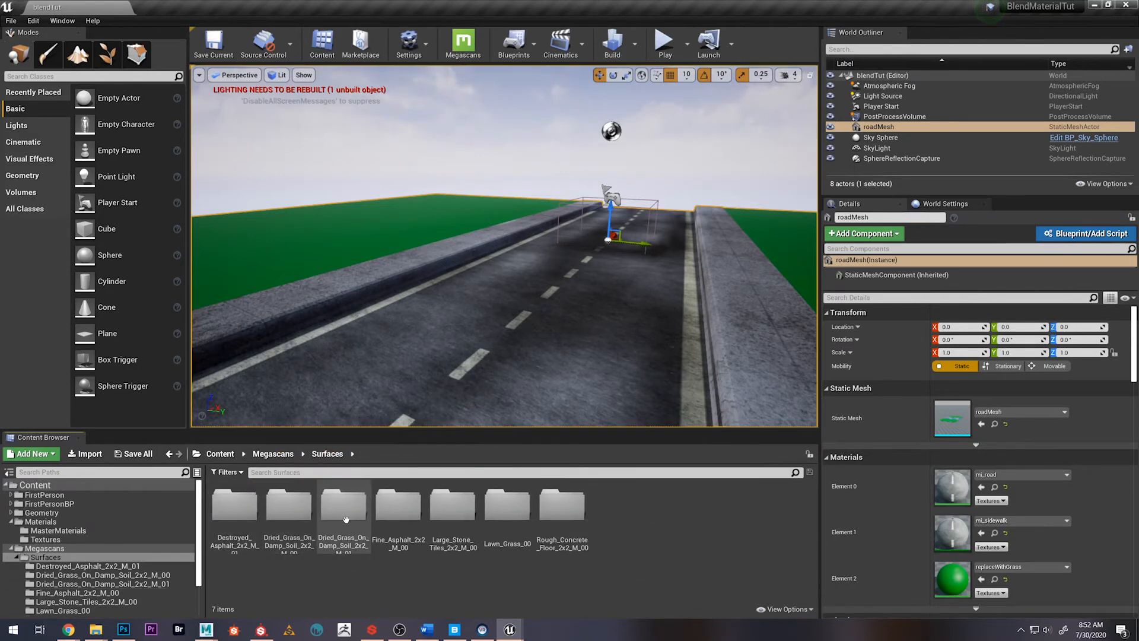
Create a folder named MaterialFunctions inside Content/Materials/MasterMaterials
{"action": "left_click", "coordinate": [228, 454]}
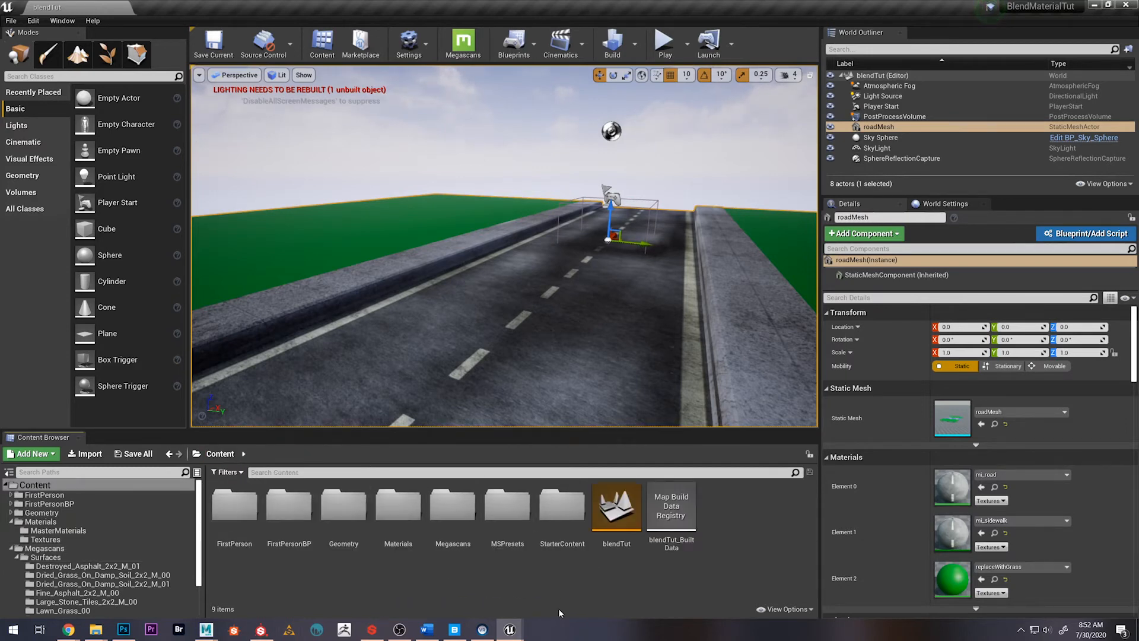
{"action": "double_click", "coordinate": [398, 507]}
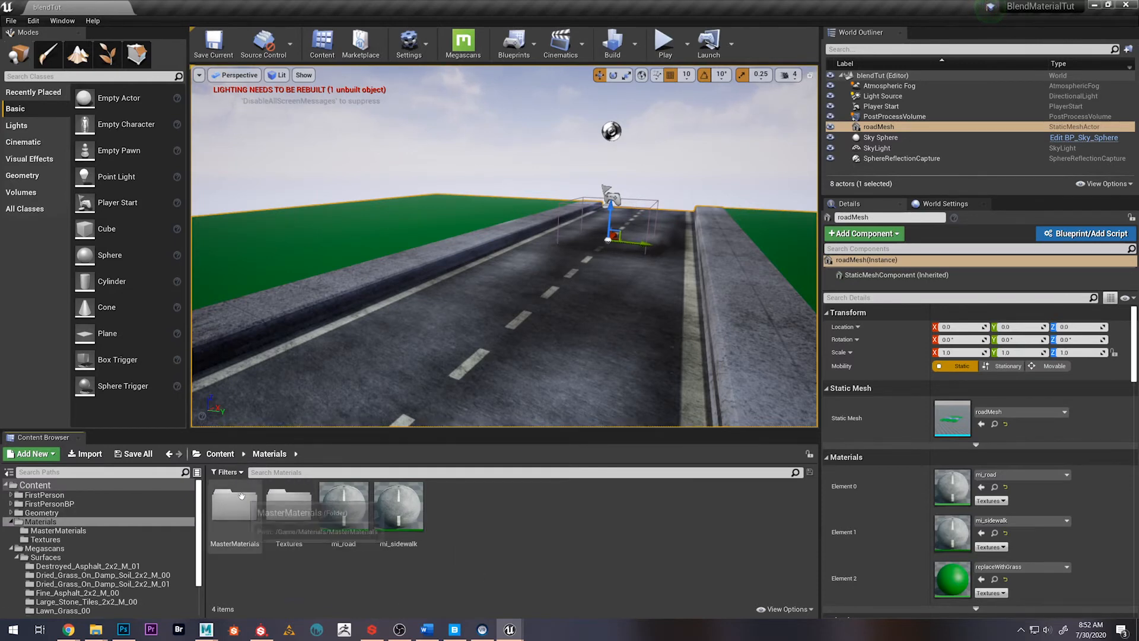
{"action": "left_click", "coordinate": [240, 511]}
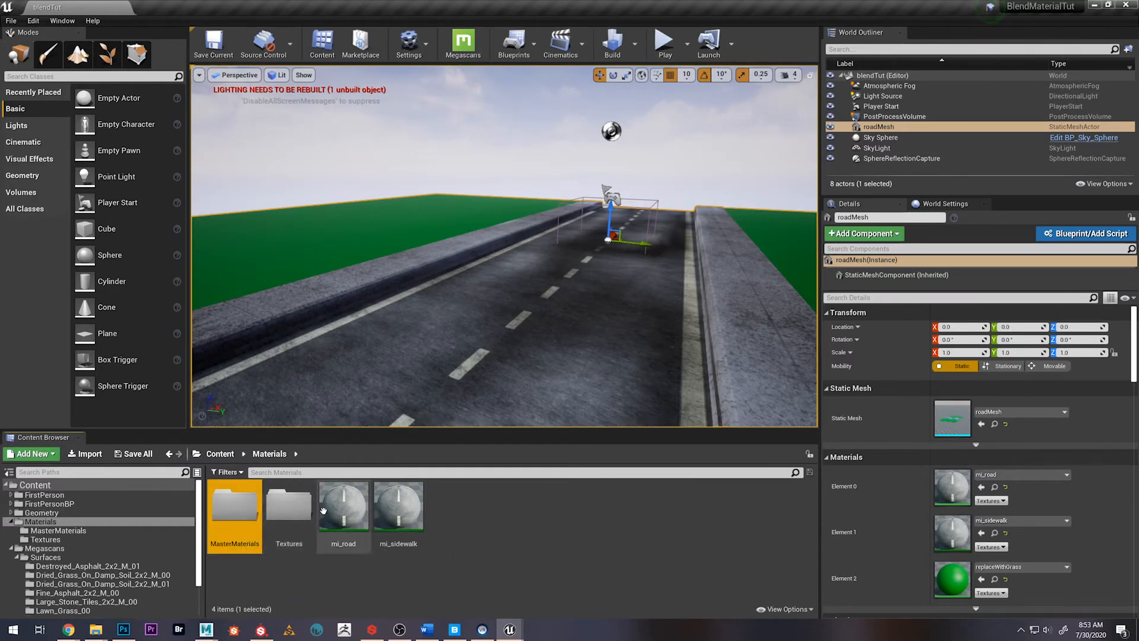
{"action": "left_click", "coordinate": [440, 508]}
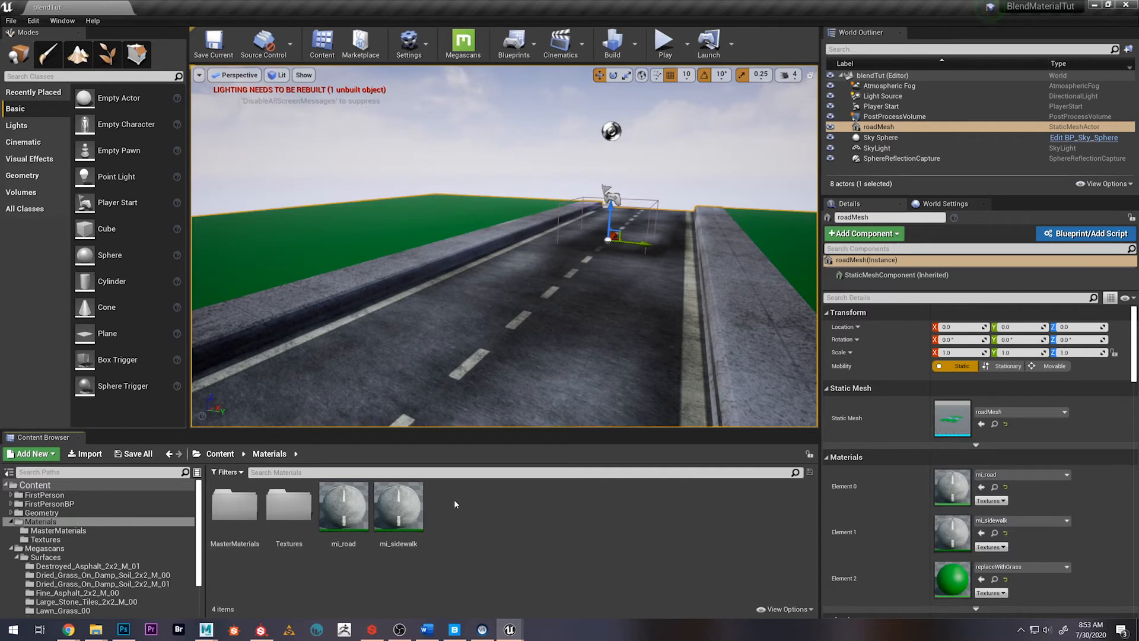
{"action": "double_click", "coordinate": [234, 504]}
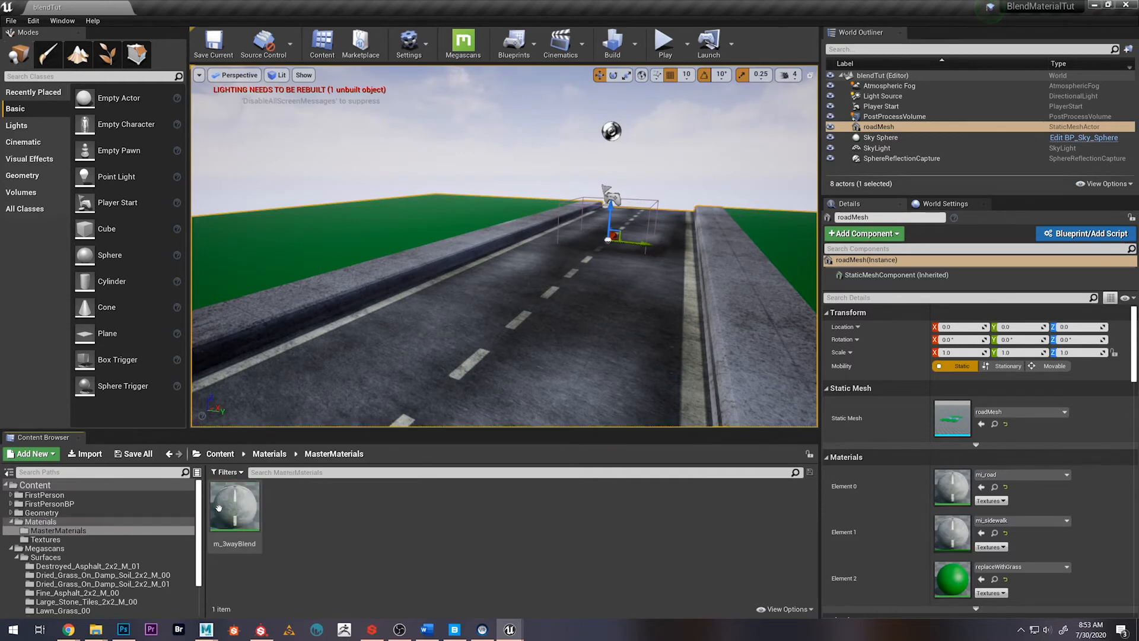
{"action": "right_click", "coordinate": [290, 505]}
{"action": "left_click", "coordinate": [319, 146]}
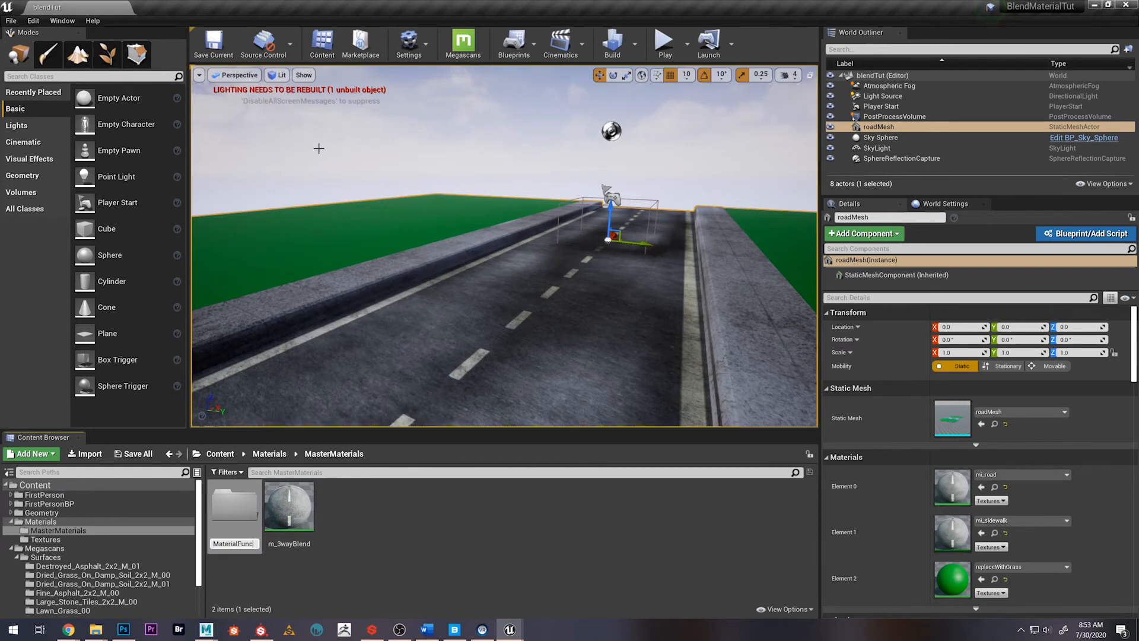
{"action": "key", "text": "Return"}
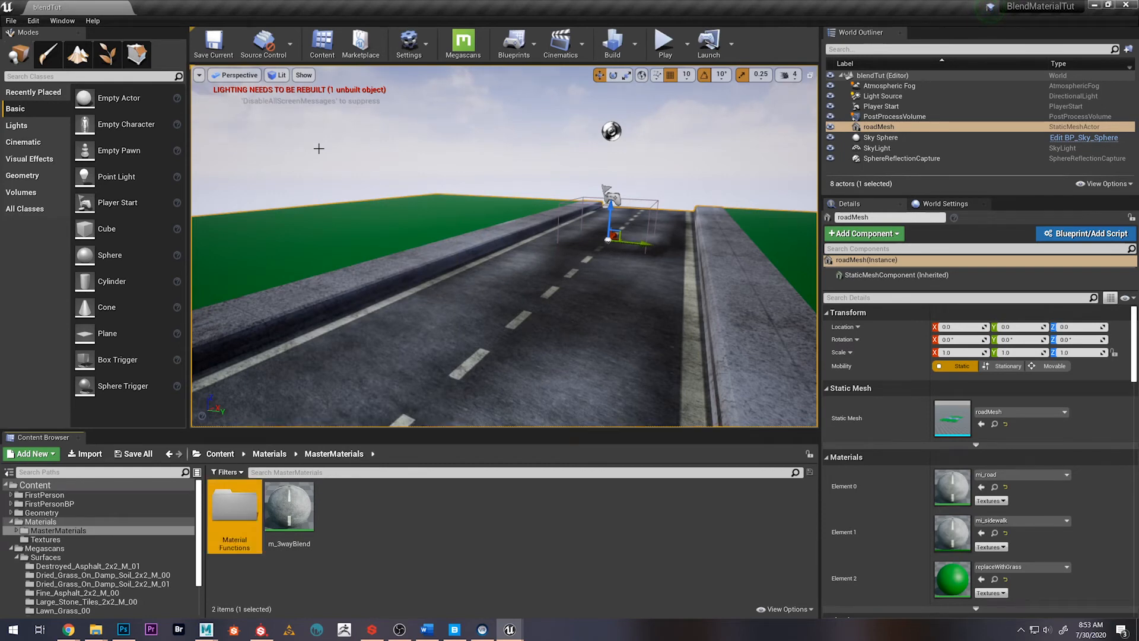
Create a material function named mf_lawn in the MaterialFunctions folder
{"action": "double_click", "coordinate": [243, 509]}
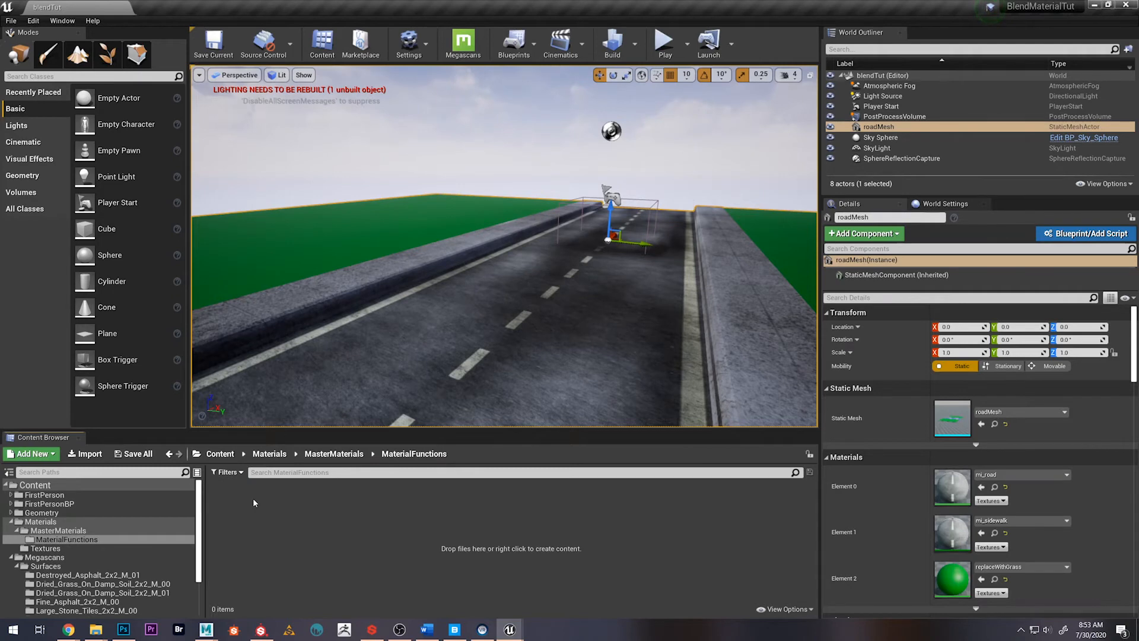
{"action": "right_click", "coordinate": [254, 503]}
{"action": "mouse_move", "coordinate": [274, 492]}
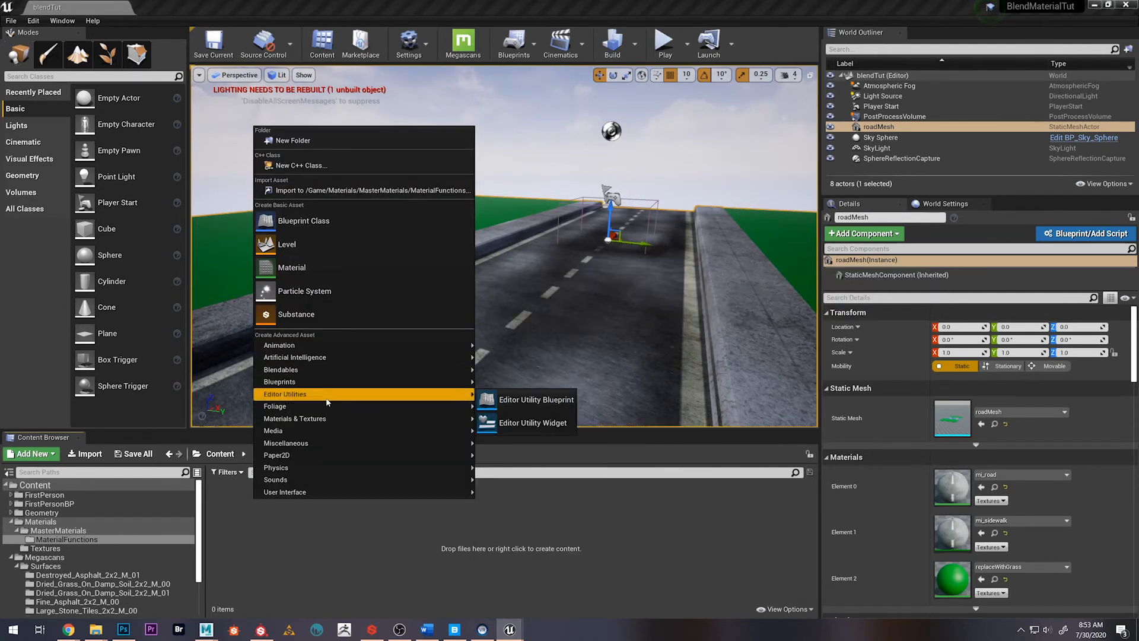
{"action": "mouse_move", "coordinate": [395, 424]}
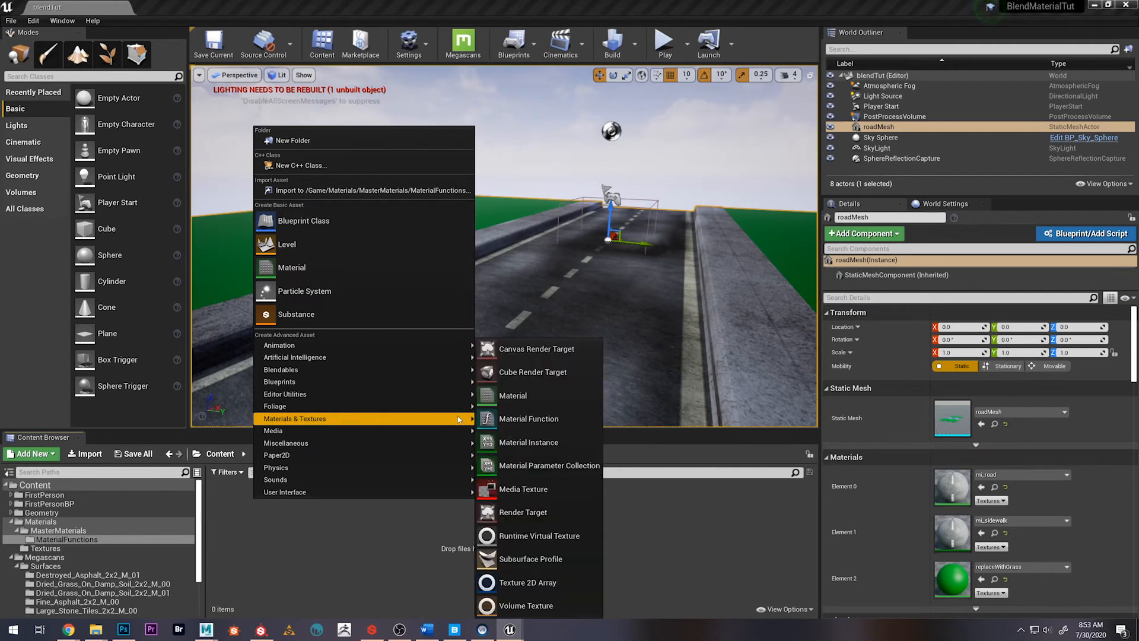
{"action": "left_click", "coordinate": [511, 421]}
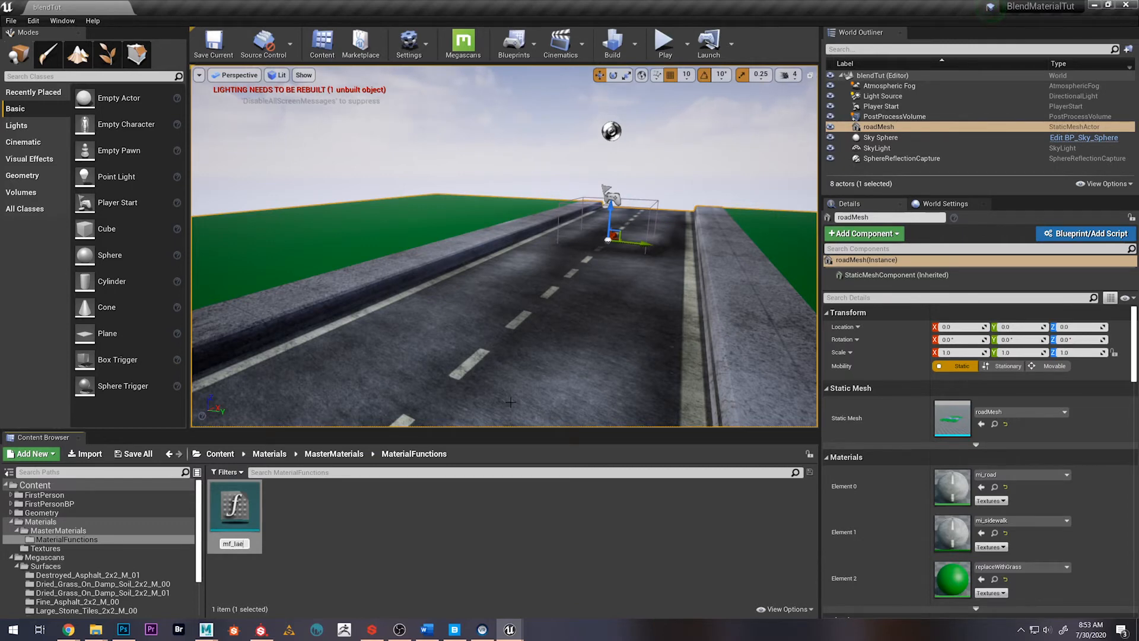
{"action": "key", "text": "Return"}
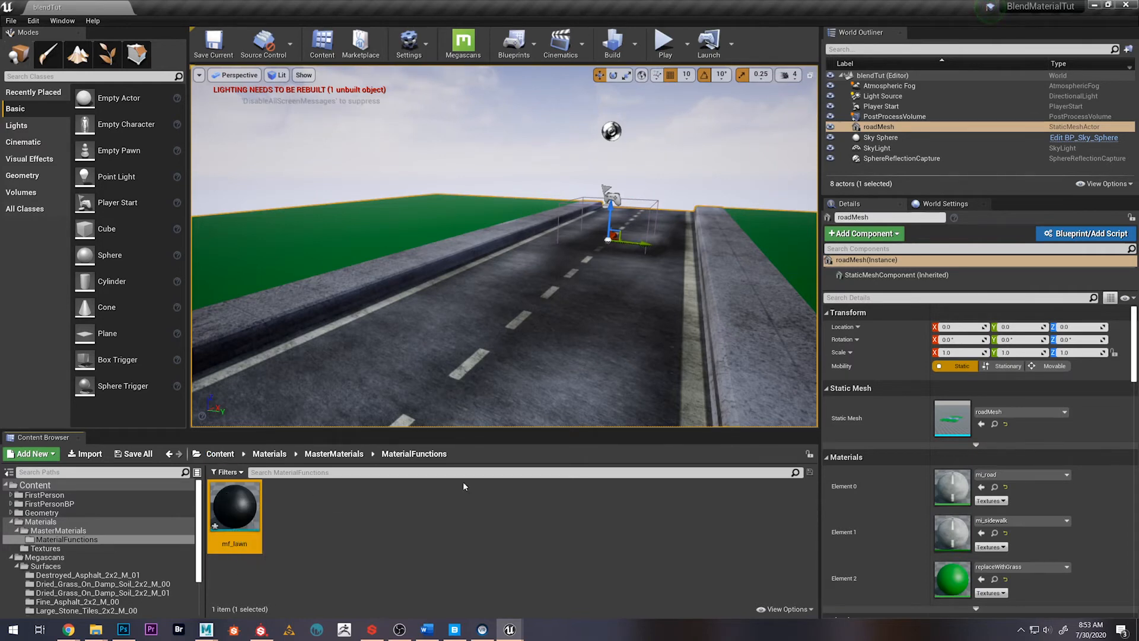
Open mf_lawn for editing and shift its Output Result node to leave room for nodes feeding it
{"action": "double_click", "coordinate": [231, 504]}
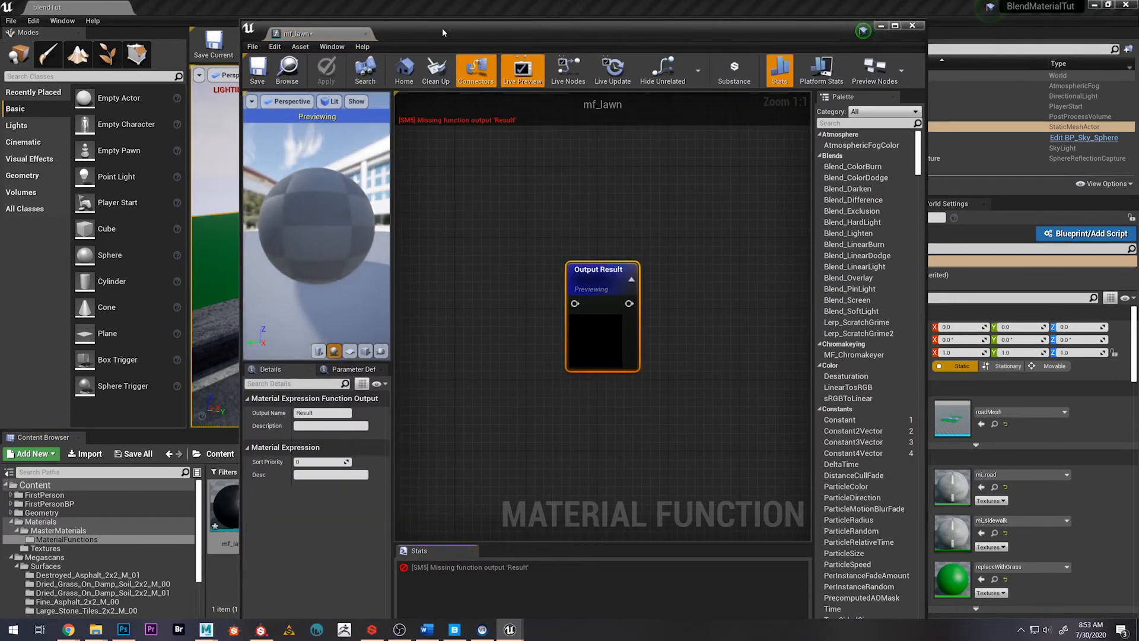
{"action": "left_click_drag", "start_coordinate": [443, 32], "coordinate": [504, 38]}
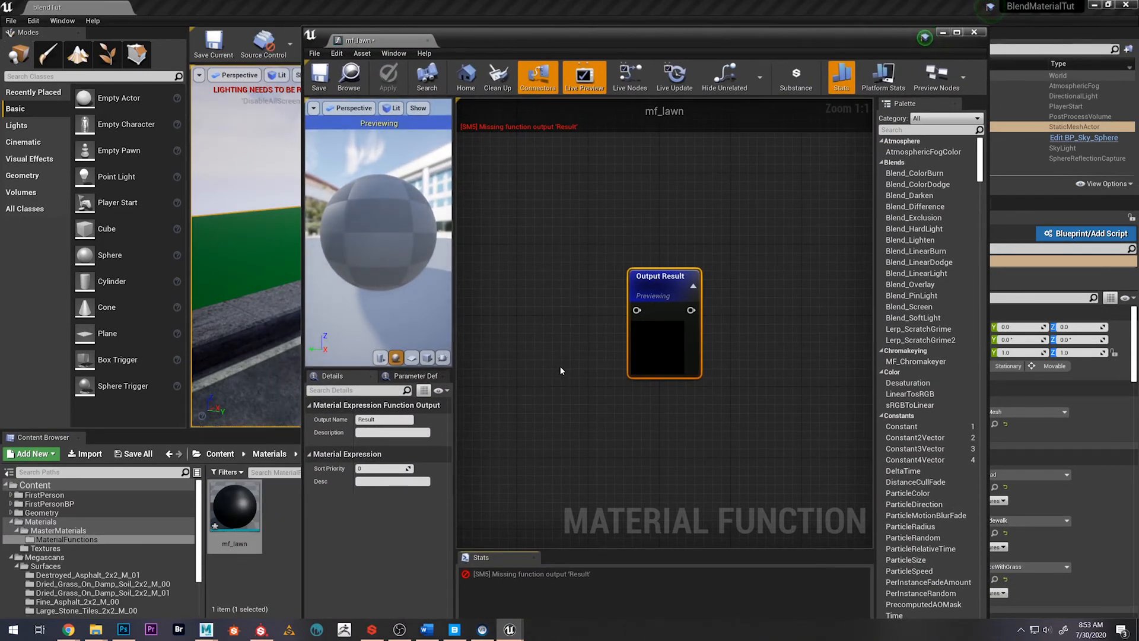
{"action": "left_click_drag", "start_coordinate": [653, 293], "coordinate": [684, 259]}
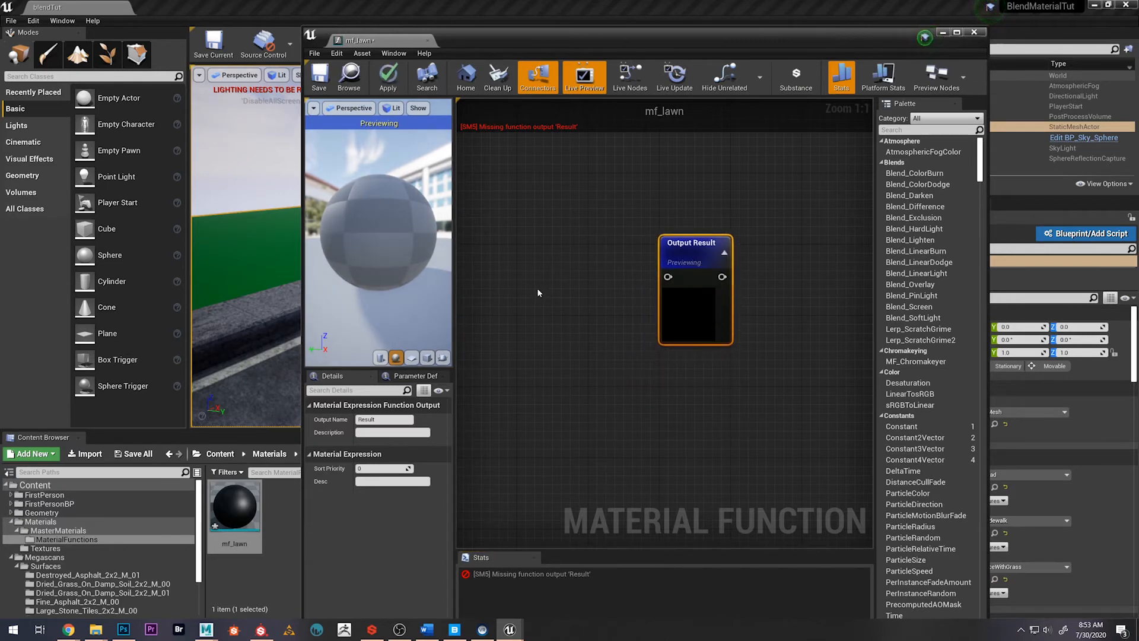
{"action": "right_click_drag", "start_coordinate": [563, 344], "coordinate": [592, 356]}
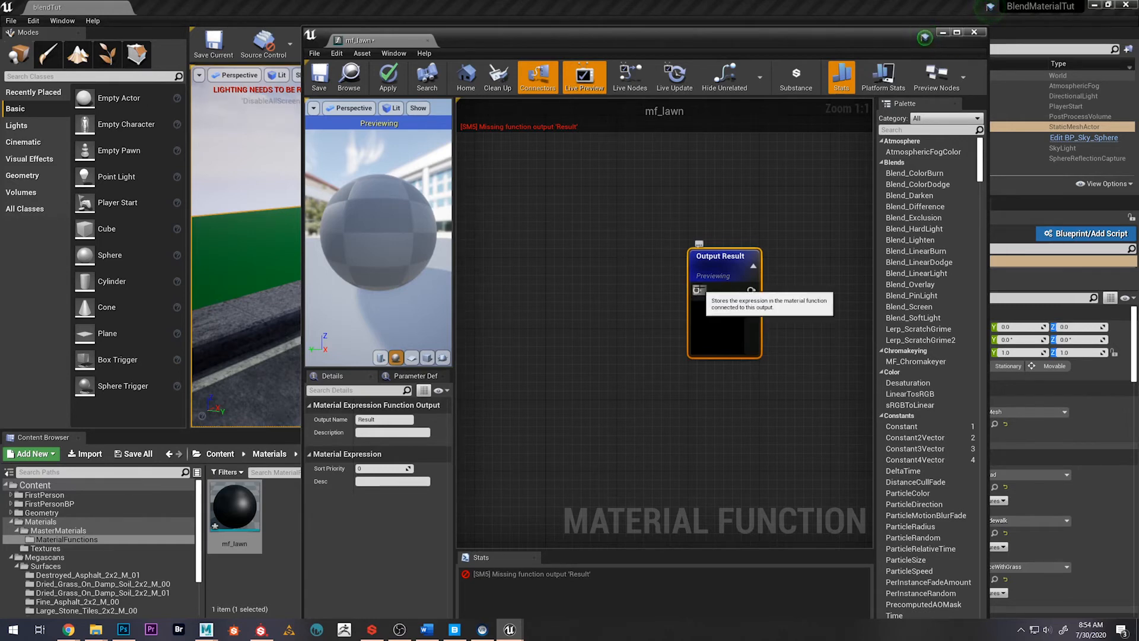
Add a MakeMaterialAttributes node feeding the Output Result input of mf_lawn and arrange the two nodes
{"action": "left_click_drag", "start_coordinate": [697, 290], "coordinate": [514, 235]}
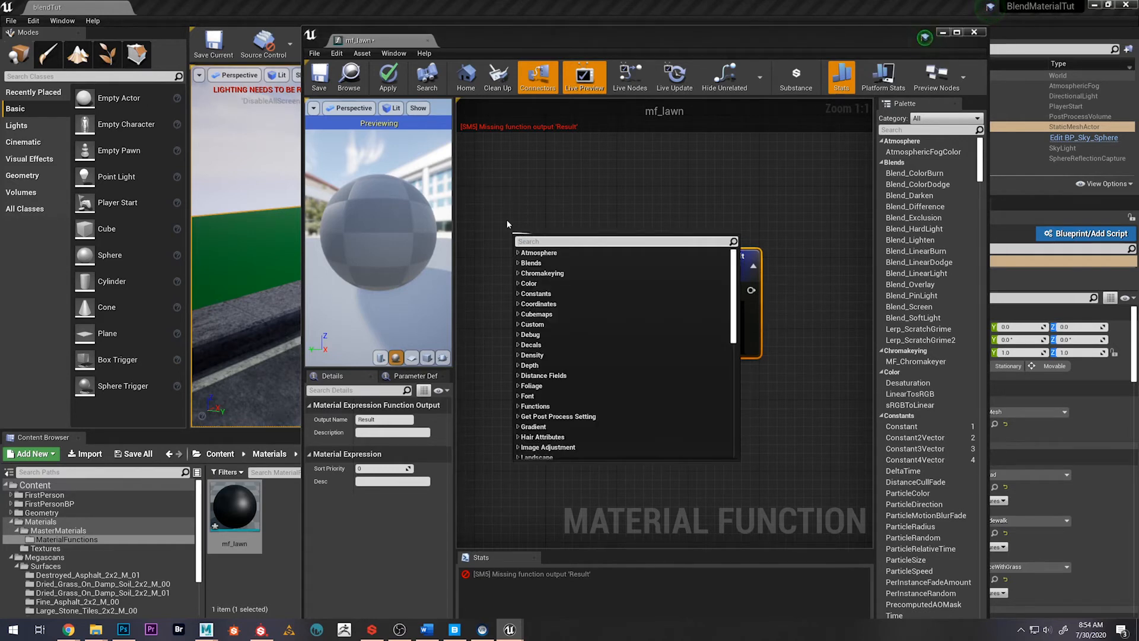
{"action": "type", "text": "makemat"}
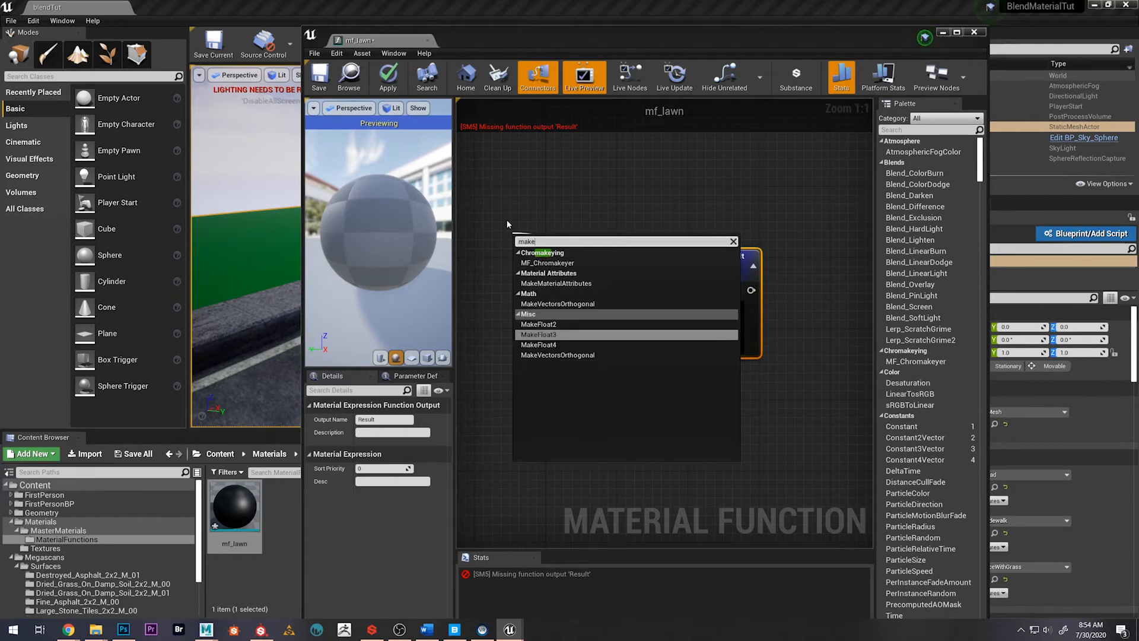
{"action": "key", "text": "Return"}
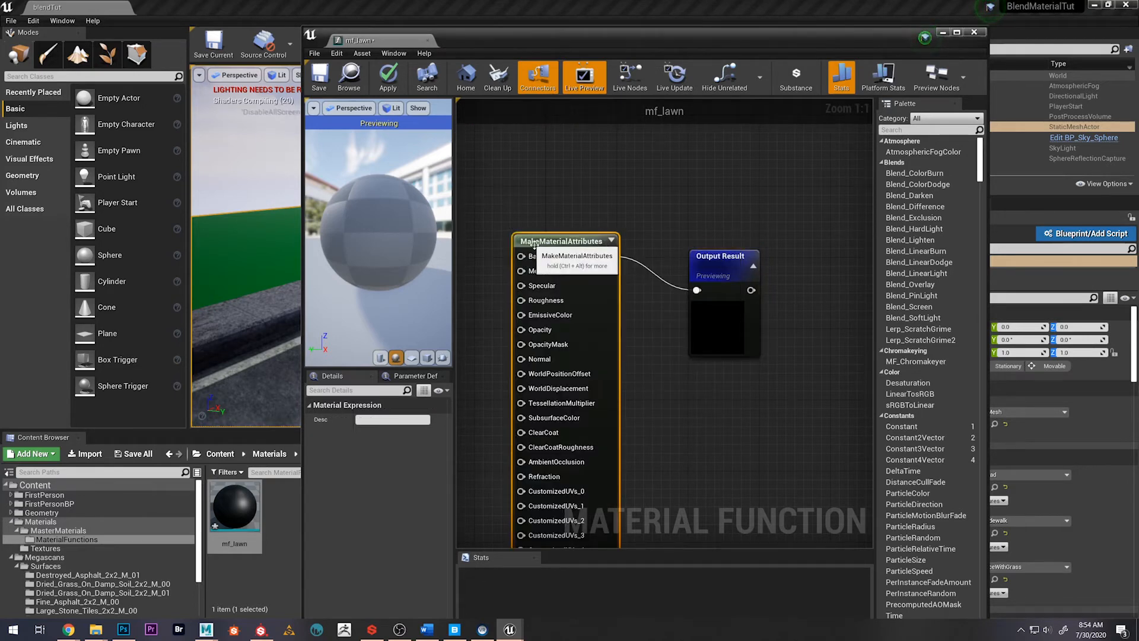
{"action": "left_click_drag", "start_coordinate": [544, 245], "coordinate": [534, 189]}
{"action": "scroll", "coordinate": [679, 389], "scroll_direction": "down", "scroll_amount": 2}
{"action": "right_click_drag", "start_coordinate": [679, 388], "coordinate": [788, 369]}
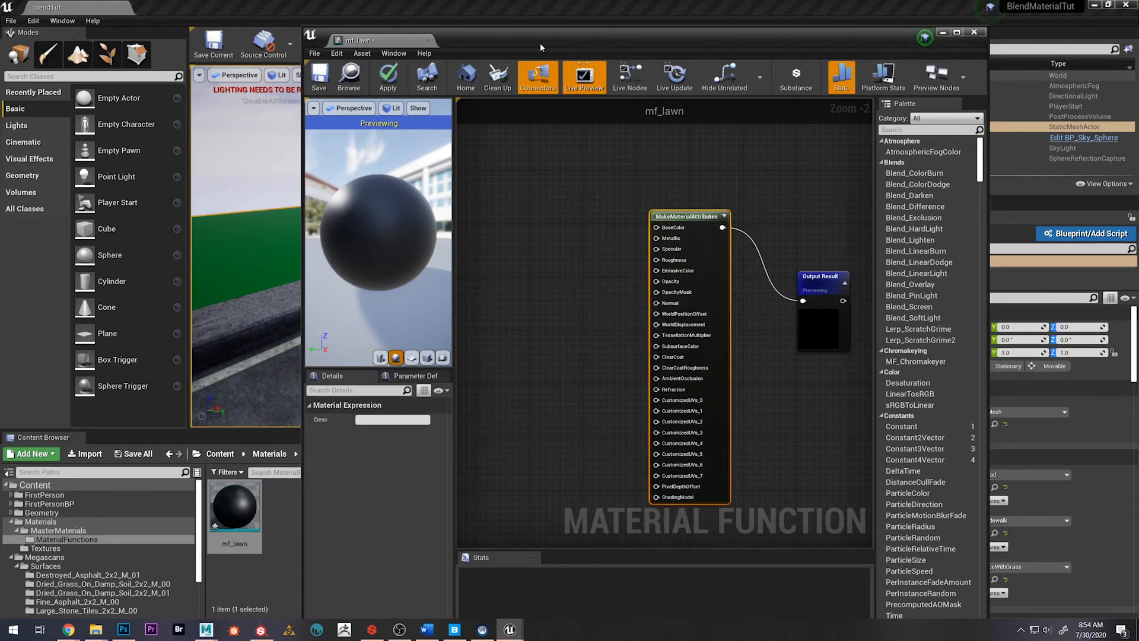
Move the mf_lawn editor clear of the Content Browser and open the Megascans Surfaces folder Lawn_Grass_00
{"action": "left_click_drag", "start_coordinate": [540, 43], "coordinate": [708, 55]}
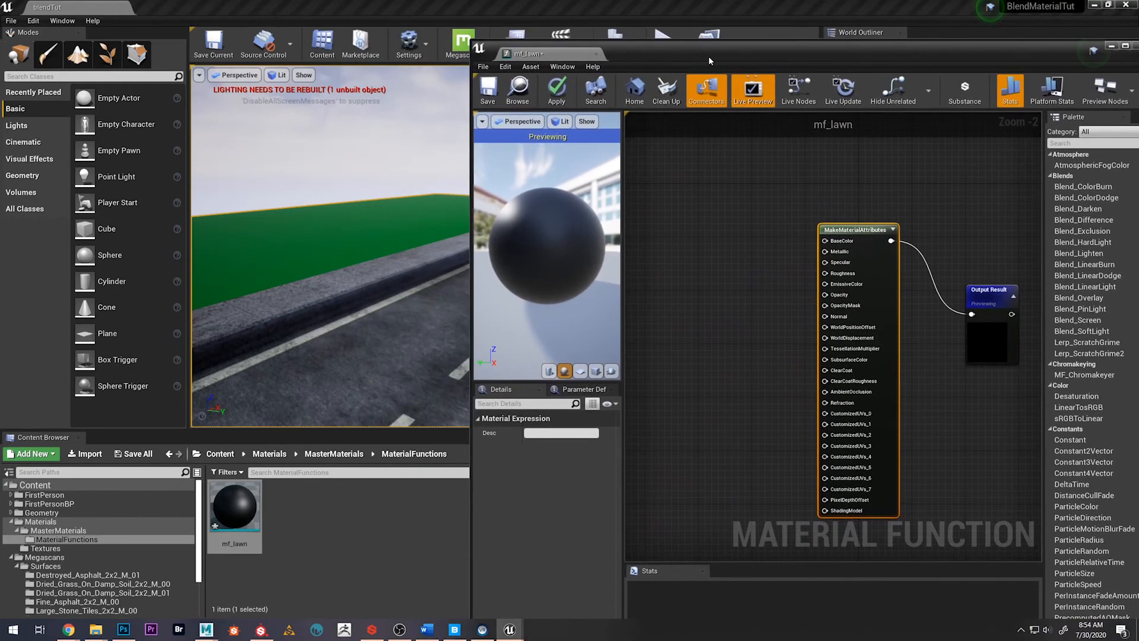
{"action": "left_click", "coordinate": [212, 457]}
{"action": "double_click", "coordinate": [441, 513]}
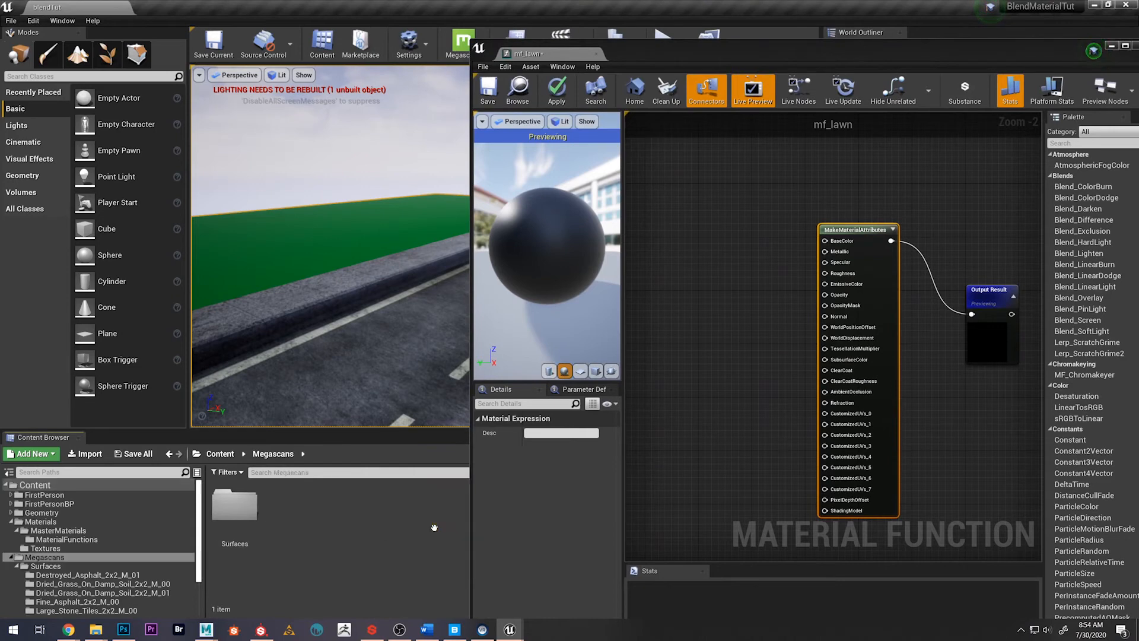
{"action": "left_click", "coordinate": [244, 517]}
{"action": "double_click", "coordinate": [244, 518]}
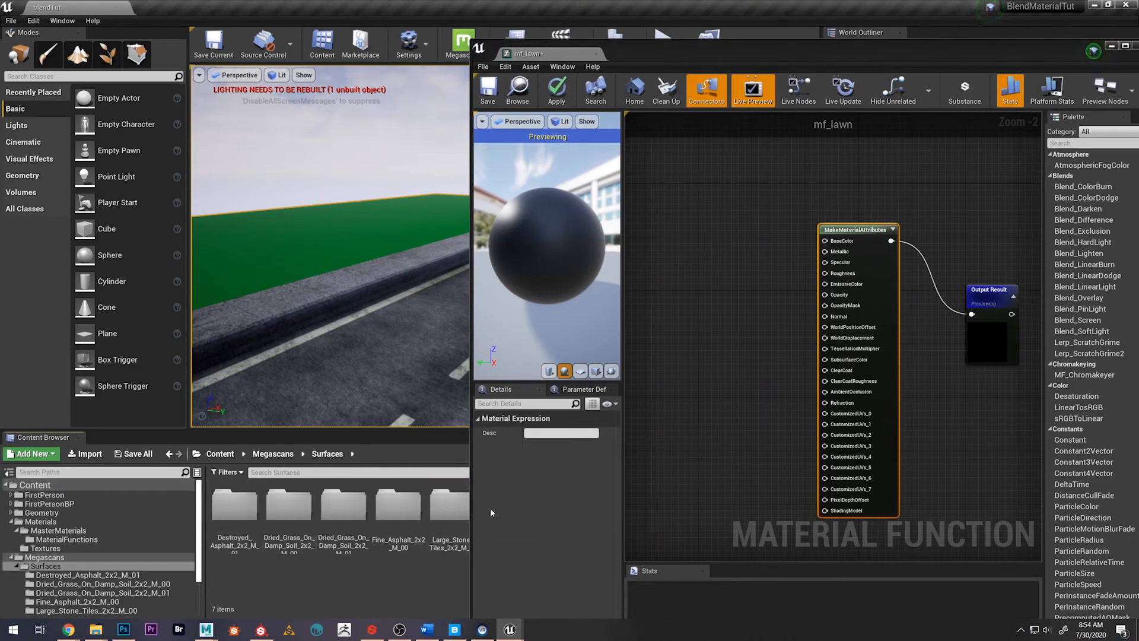
{"action": "left_click_drag", "start_coordinate": [658, 69], "coordinate": [733, 72]}
{"action": "left_click", "coordinate": [514, 521]}
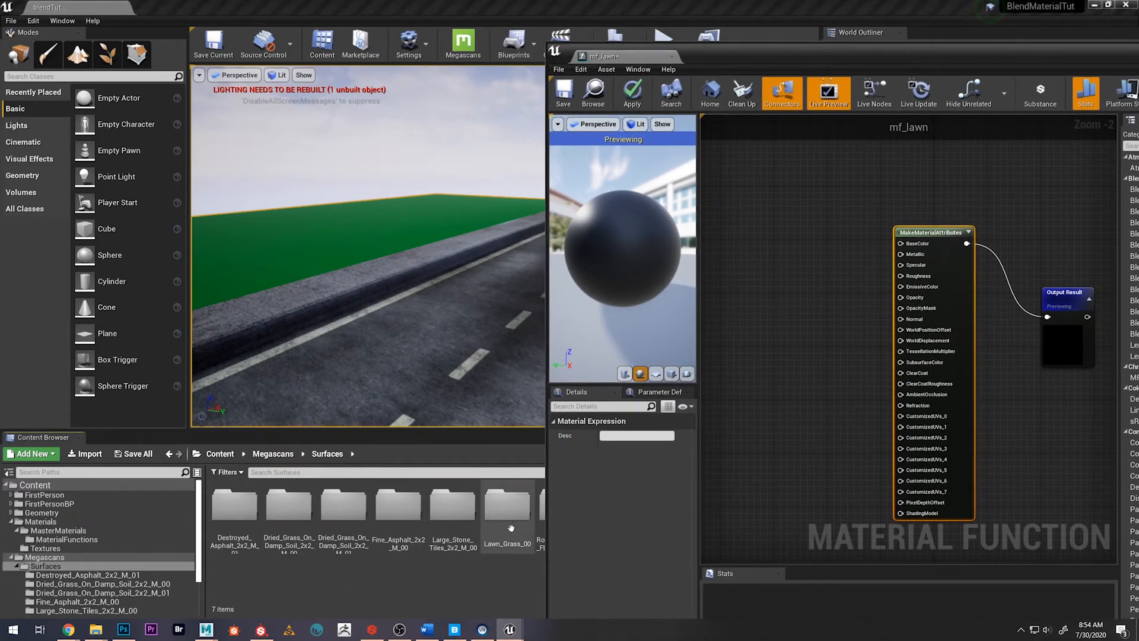
{"action": "double_click", "coordinate": [514, 521]}
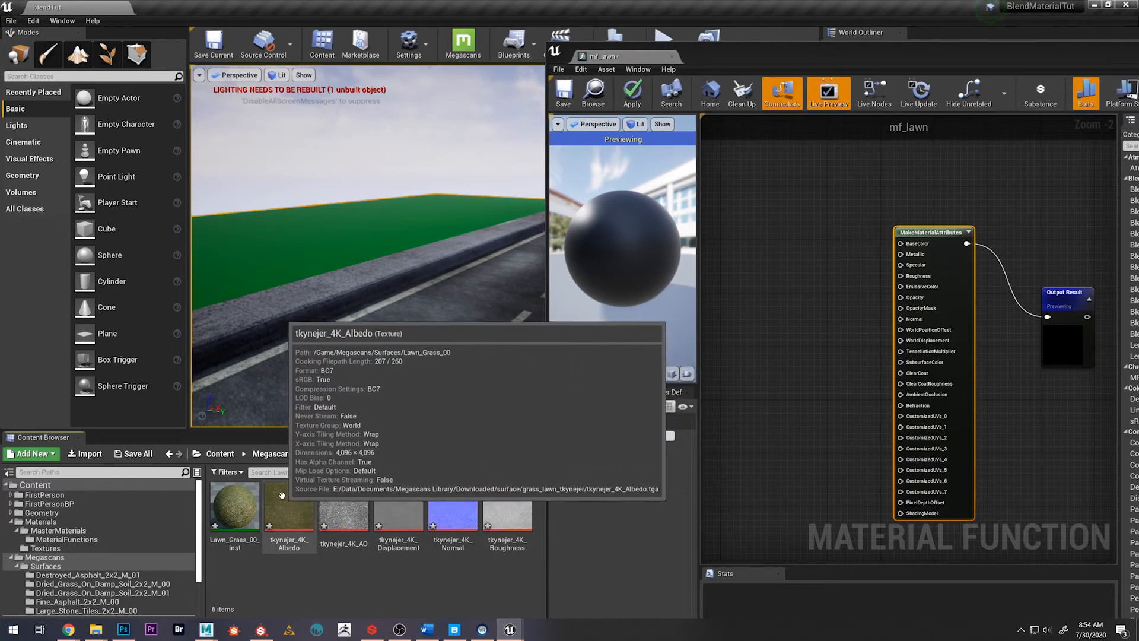
Add the lawn grass Albedo, AO, Displacement, Normal and Roughness textures to the mf_lawn graph as texture samples
{"action": "left_click_drag", "start_coordinate": [288, 502], "coordinate": [750, 230]}
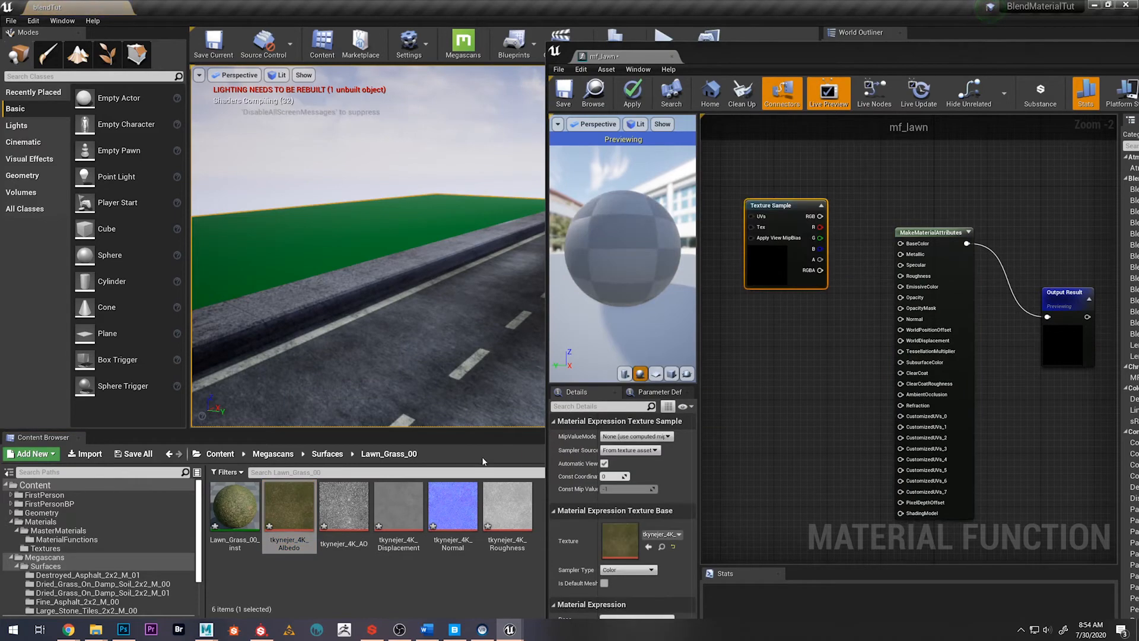
{"action": "left_click", "coordinate": [347, 519]}
{"action": "left_click", "coordinate": [525, 513], "text": "shift"}
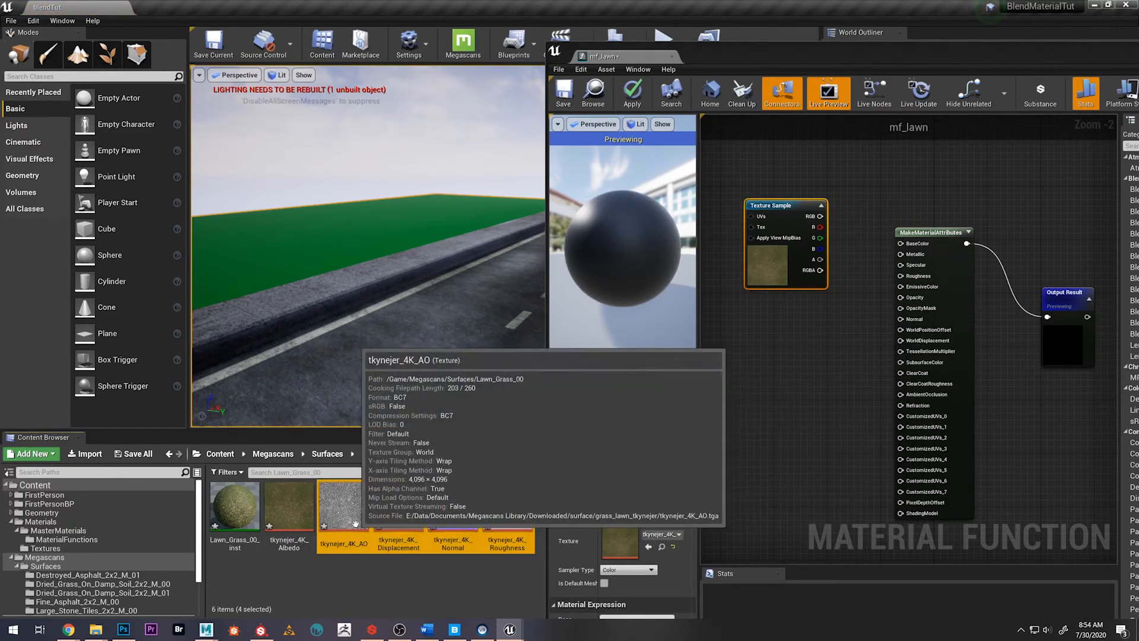
{"action": "left_click_drag", "start_coordinate": [354, 517], "coordinate": [762, 361]}
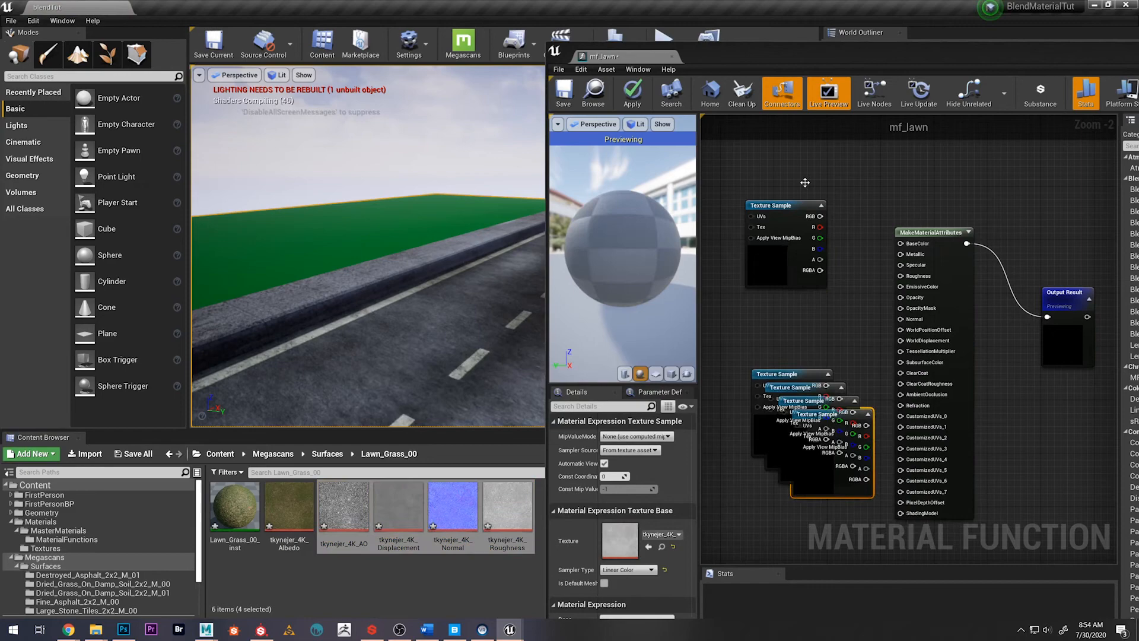
Maximize the mf_lawn editor and spread the overlapping texture samples apart on the graph
{"action": "double_click", "coordinate": [803, 52]}
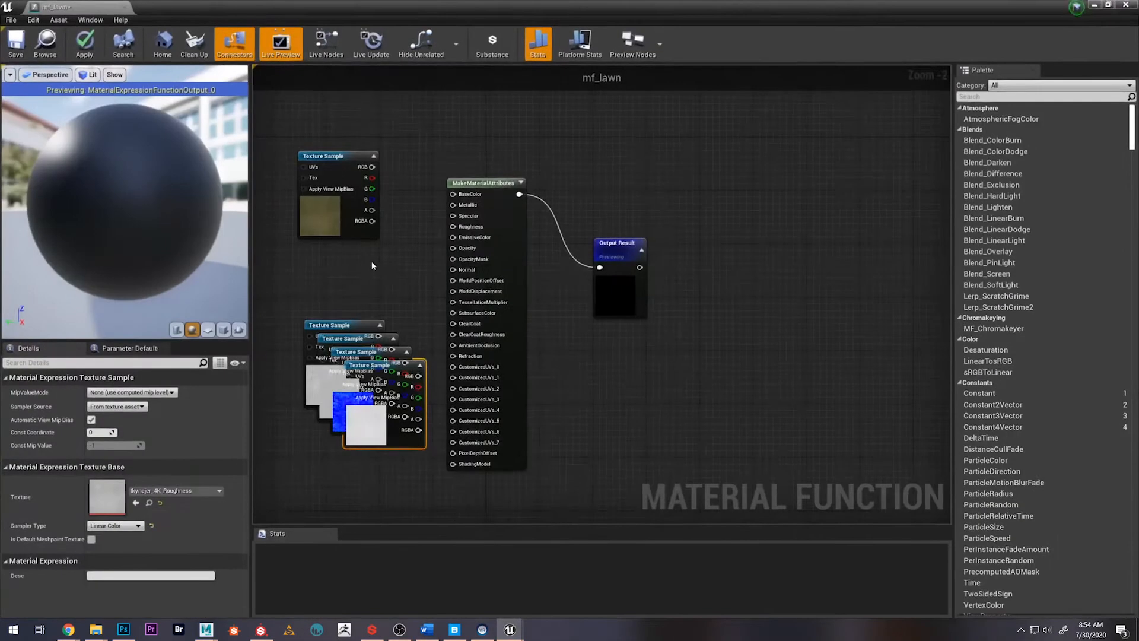
{"action": "scroll", "coordinate": [378, 278], "scroll_direction": "down", "scroll_amount": 2}
{"action": "right_click_drag", "start_coordinate": [383, 329], "coordinate": [489, 354]}
{"action": "scroll", "coordinate": [488, 363], "scroll_direction": "up", "scroll_amount": 3}
{"action": "left_click_drag", "start_coordinate": [468, 352], "coordinate": [425, 229]}
{"action": "left_click_drag", "start_coordinate": [329, 333], "coordinate": [435, 496]}
{"action": "left_click", "coordinate": [434, 496]}
{"action": "right_click_drag", "start_coordinate": [434, 497], "coordinate": [427, 374]}
{"action": "left_click_drag", "start_coordinate": [341, 254], "coordinate": [451, 395]}
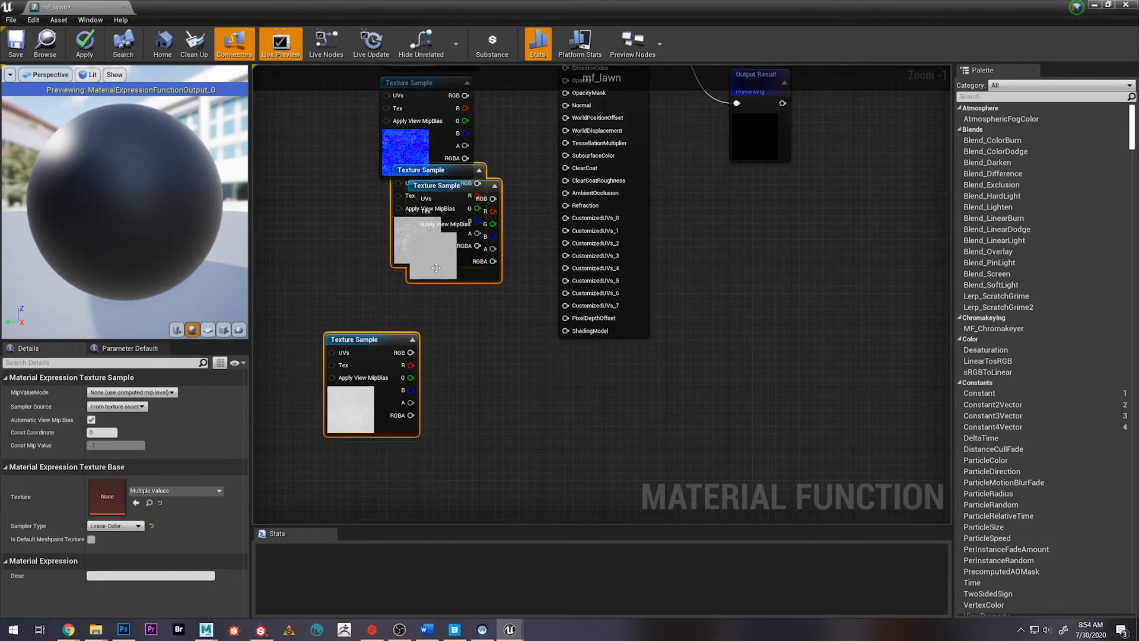
{"action": "left_click_drag", "start_coordinate": [418, 167], "coordinate": [258, 304]}
Arrange the texture samples in one column before MakeMaterialAttributes, ordered Albedo, Normal, Roughness, Displacement and AO
{"action": "left_click", "coordinate": [505, 295]}
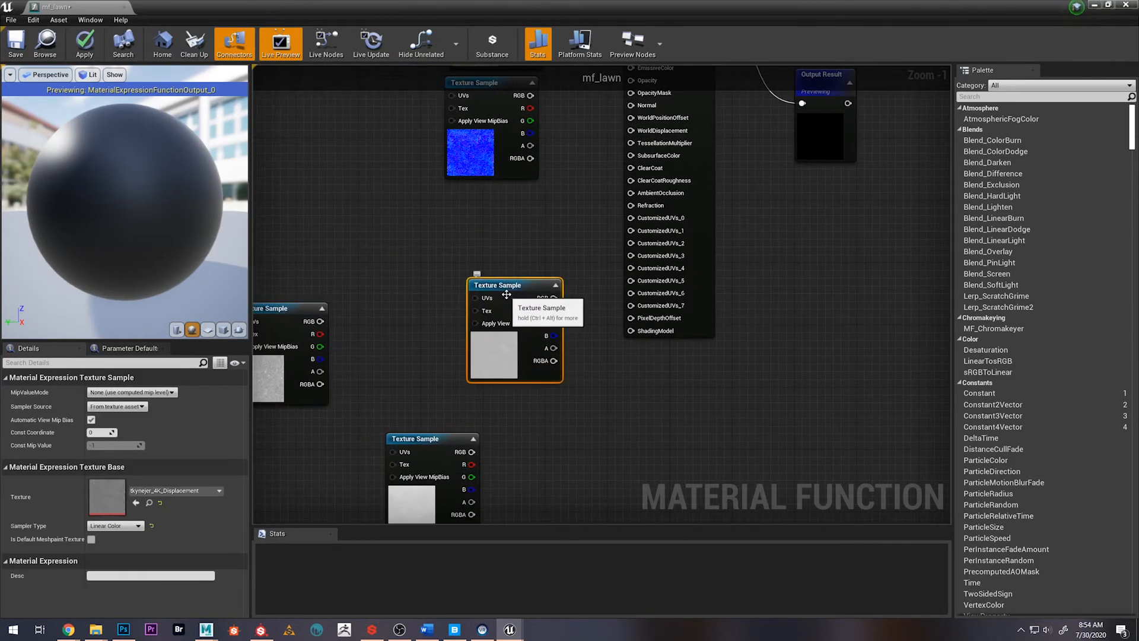
{"action": "left_click_drag", "start_coordinate": [506, 295], "coordinate": [546, 452]}
{"action": "left_click", "coordinate": [434, 444]}
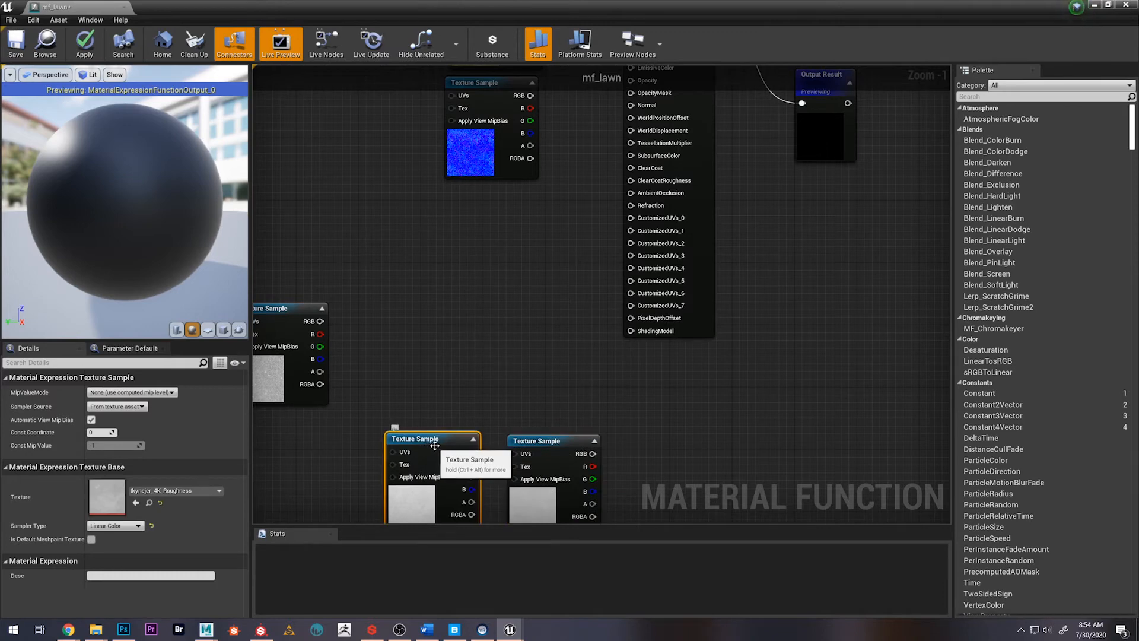
{"action": "left_click_drag", "start_coordinate": [435, 445], "coordinate": [493, 214]}
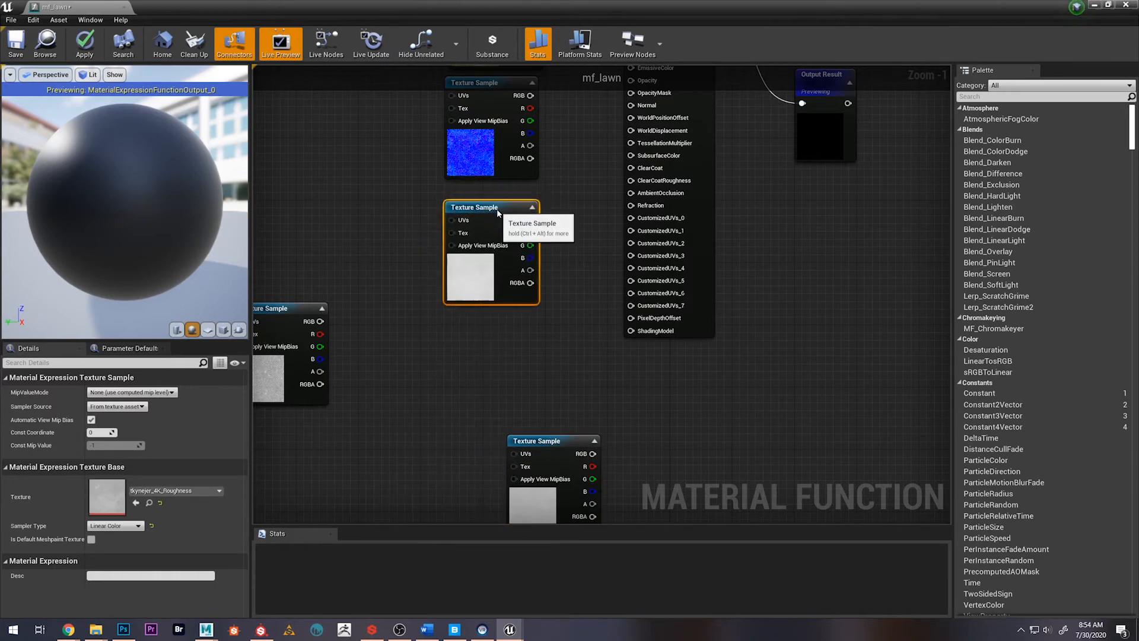
{"action": "left_click", "coordinate": [274, 309]}
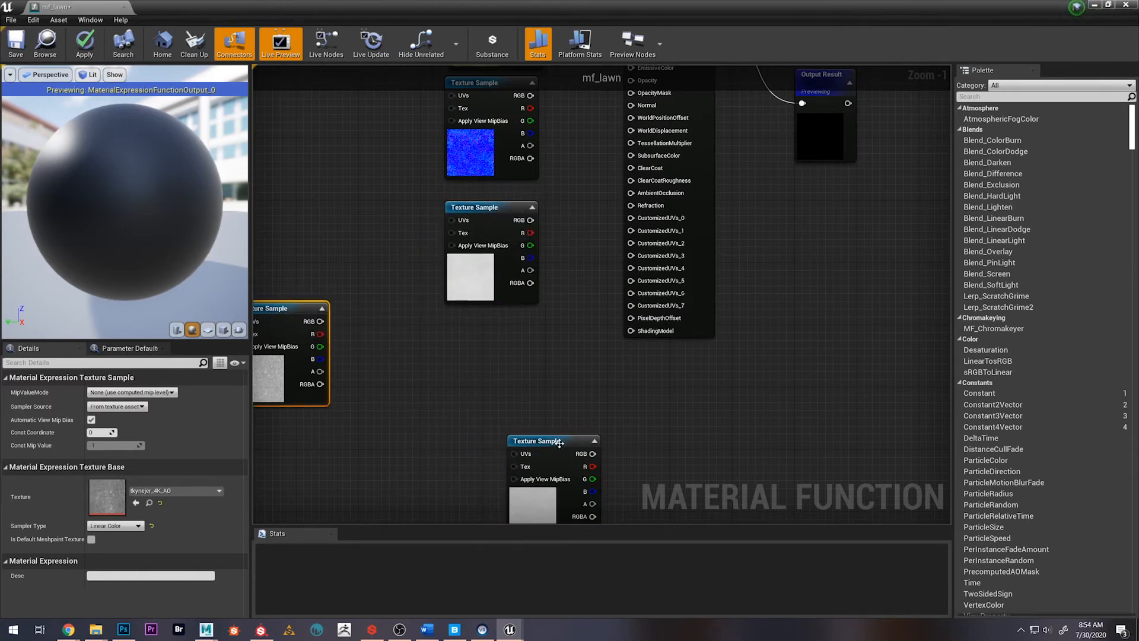
{"action": "left_click_drag", "start_coordinate": [559, 444], "coordinate": [497, 326]}
{"action": "left_click_drag", "start_coordinate": [284, 315], "coordinate": [493, 452]}
{"action": "right_click_drag", "start_coordinate": [590, 212], "coordinate": [552, 277]}
{"action": "right_click_drag", "start_coordinate": [540, 149], "coordinate": [513, 266]}
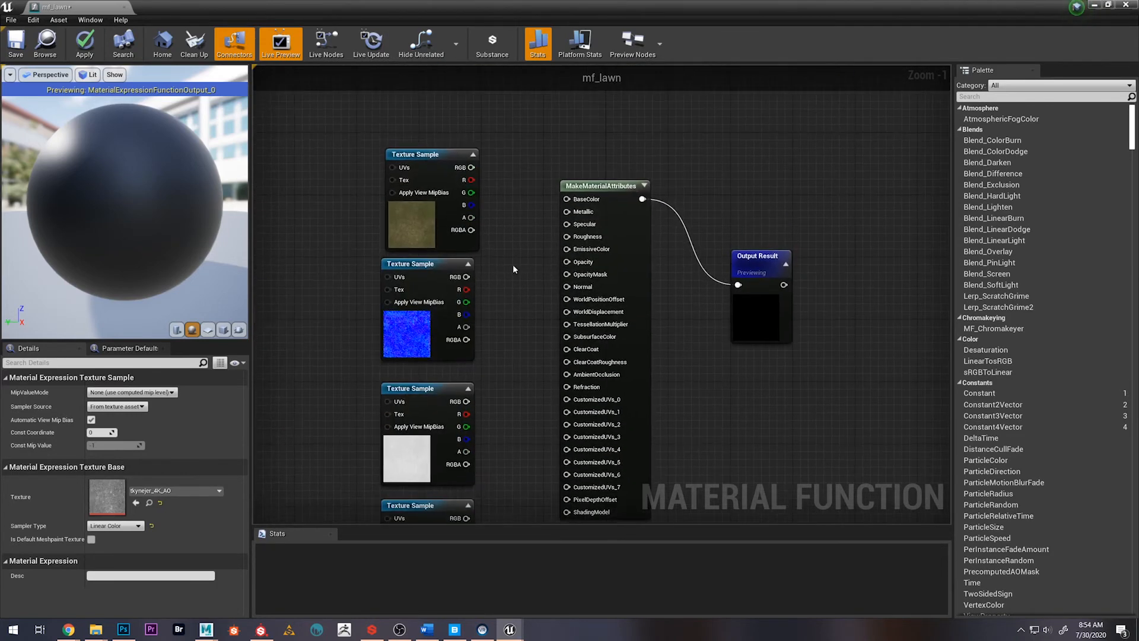
{"action": "left_click", "coordinate": [431, 241]}
{"action": "scroll", "coordinate": [478, 195], "scroll_direction": "down", "scroll_amount": 3}
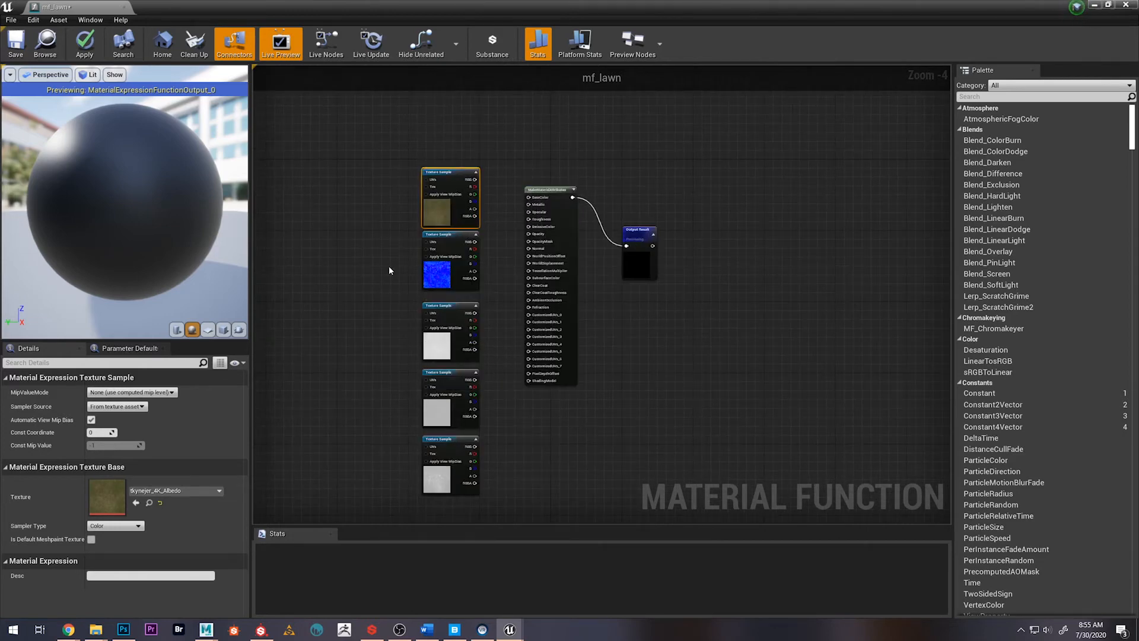
{"action": "left_click_drag", "start_coordinate": [443, 221], "coordinate": [443, 208]}
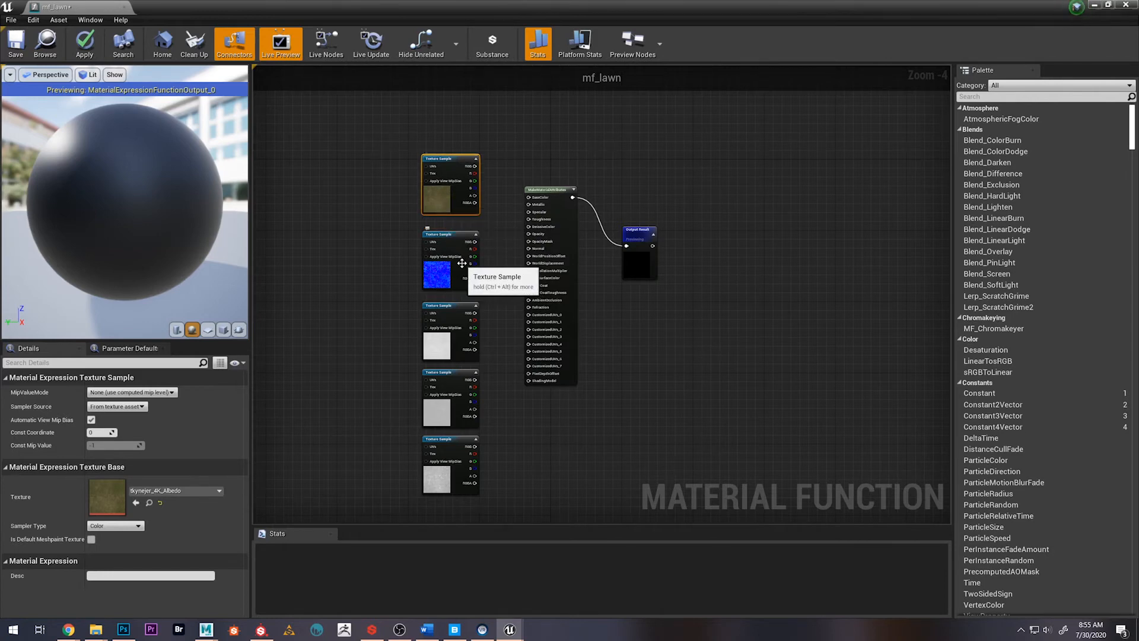
Move the Albedo texture sample away from the column and add a FunctionInput node fed by its RGB output, level with it
{"action": "right_click", "coordinate": [448, 205]}
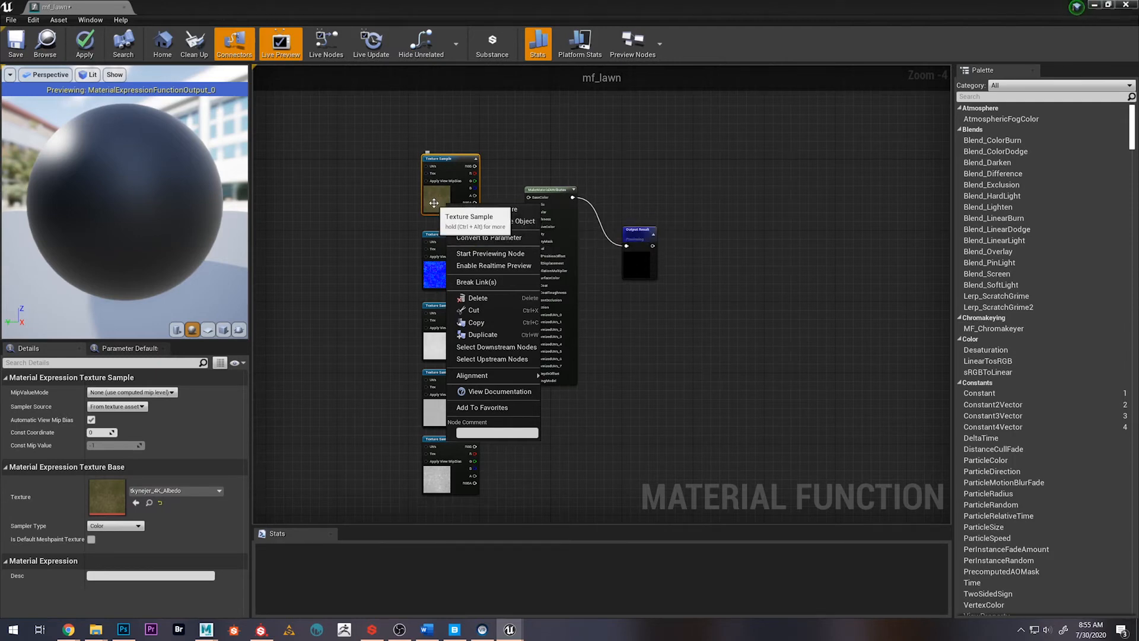
{"action": "left_click_drag", "start_coordinate": [434, 203], "coordinate": [315, 200]}
{"action": "left_click", "coordinate": [432, 178]}
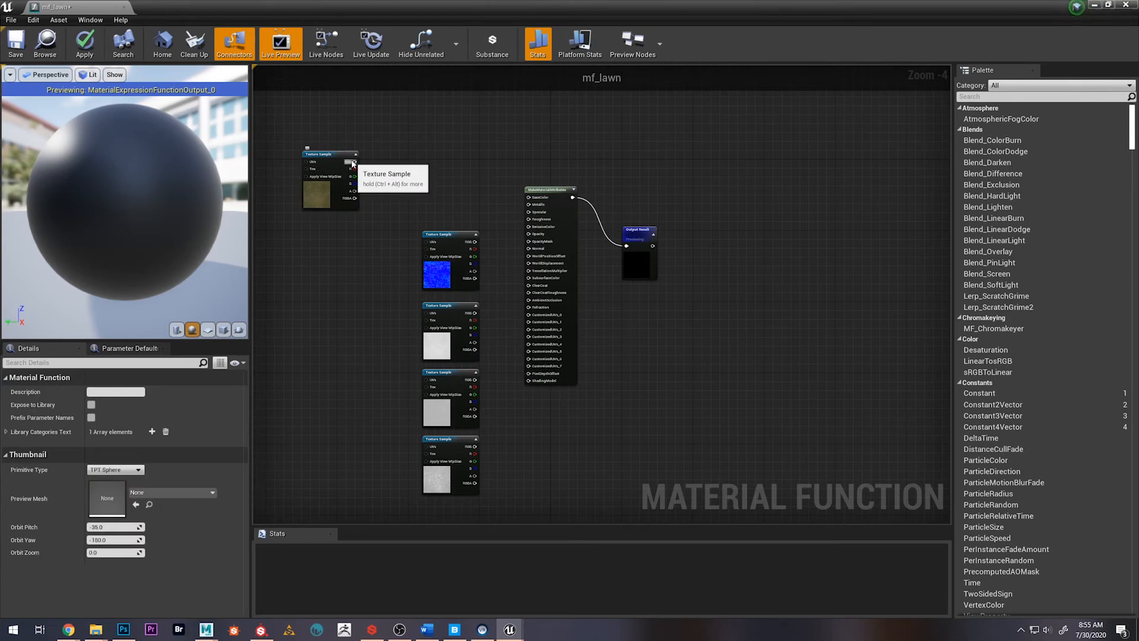
{"action": "left_click_drag", "start_coordinate": [353, 162], "coordinate": [412, 189]}
{"action": "type", "text": "func"}
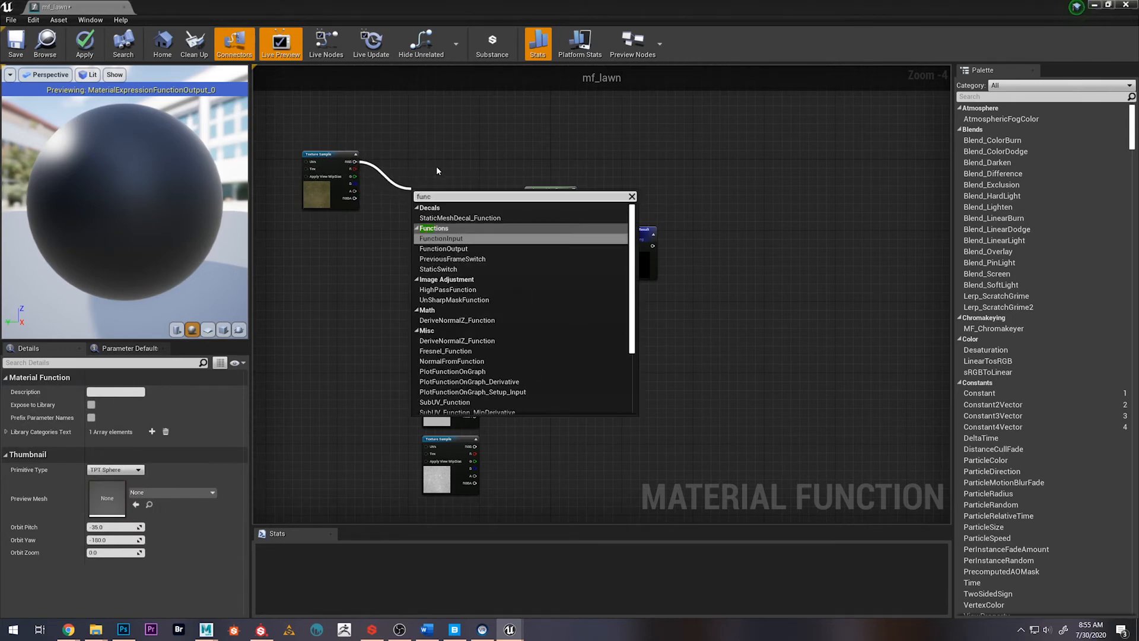
{"action": "key", "text": "Return"}
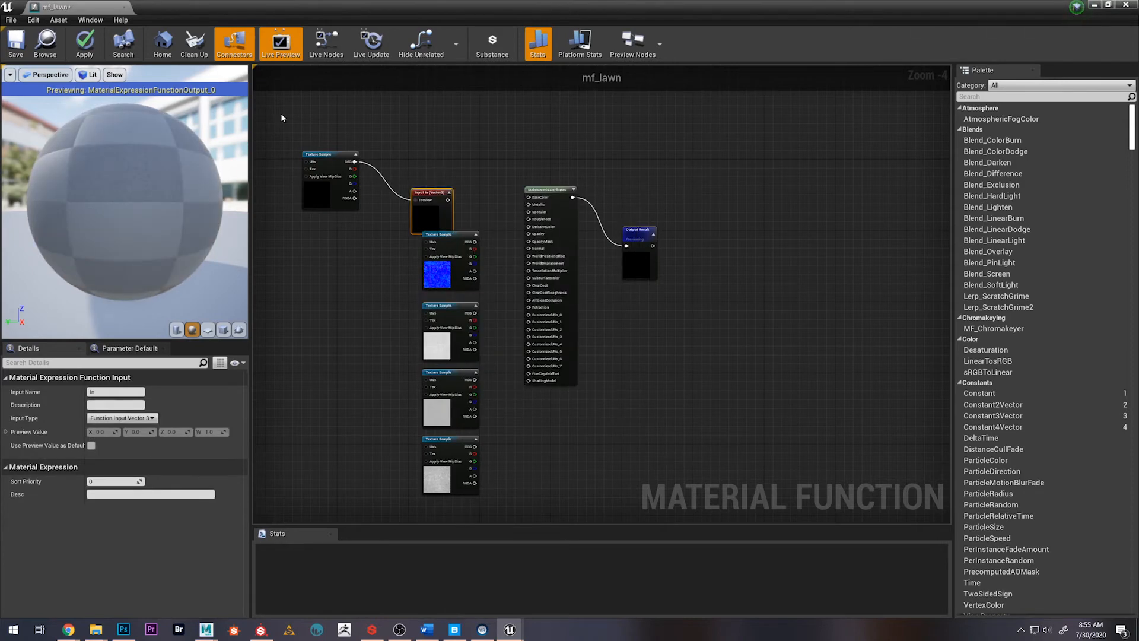
{"action": "left_click_drag", "start_coordinate": [434, 194], "coordinate": [435, 155]}
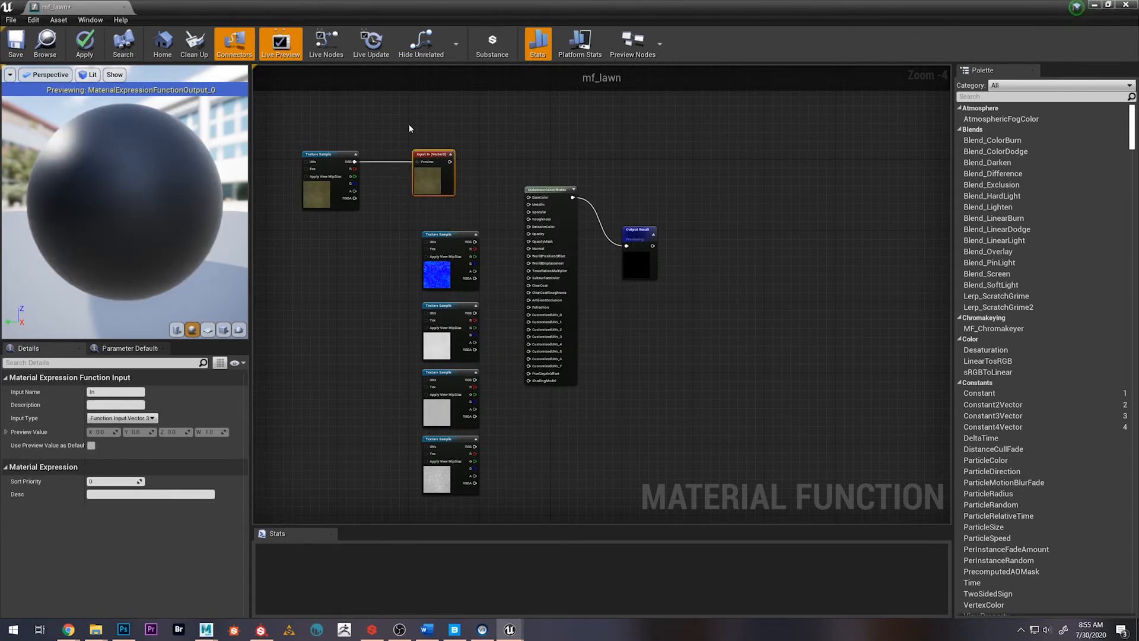
{"action": "scroll", "coordinate": [433, 202], "scroll_direction": "up", "scroll_amount": 3}
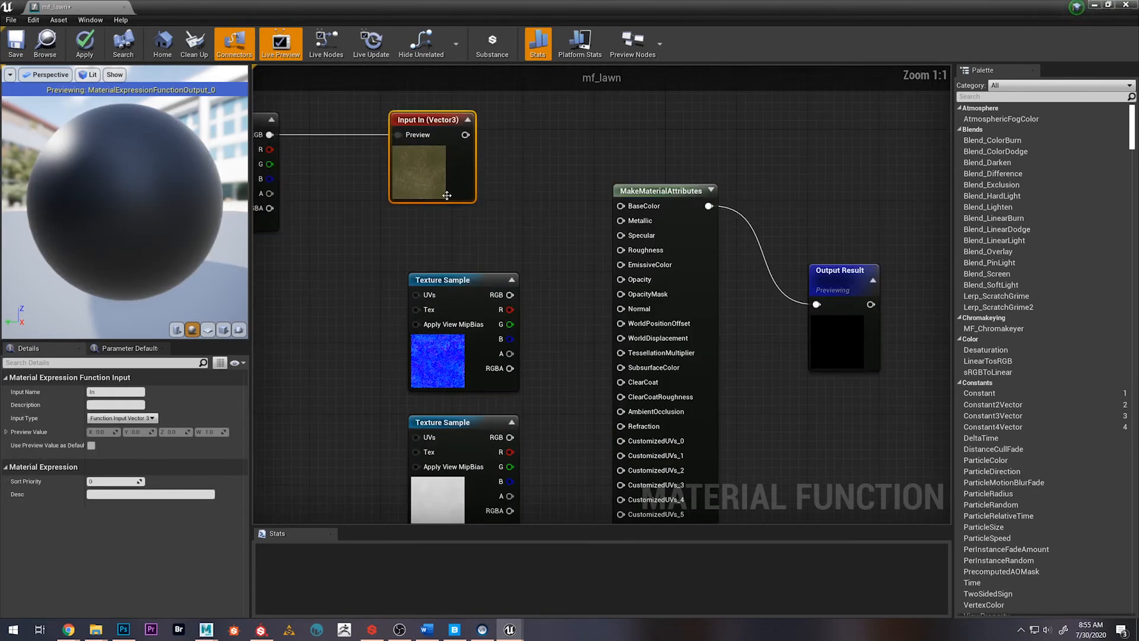
{"action": "right_click_drag", "start_coordinate": [382, 228], "coordinate": [400, 292]}
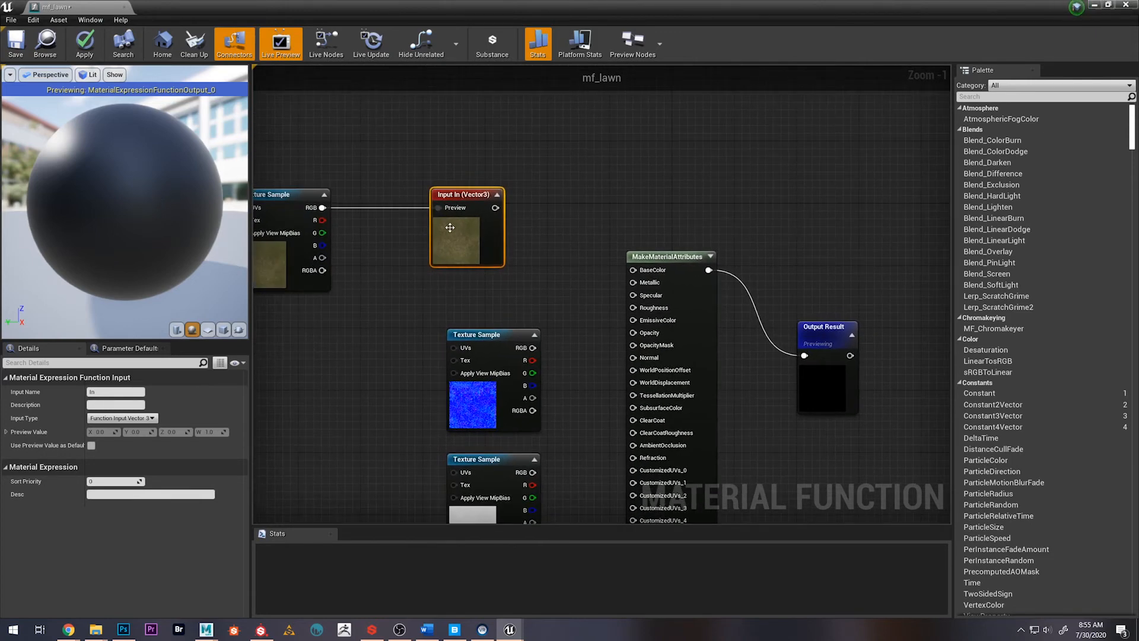
Name the function input Albedo and connect its output to BaseColor on MakeMaterialAttributes
{"action": "left_click", "coordinate": [126, 392]}
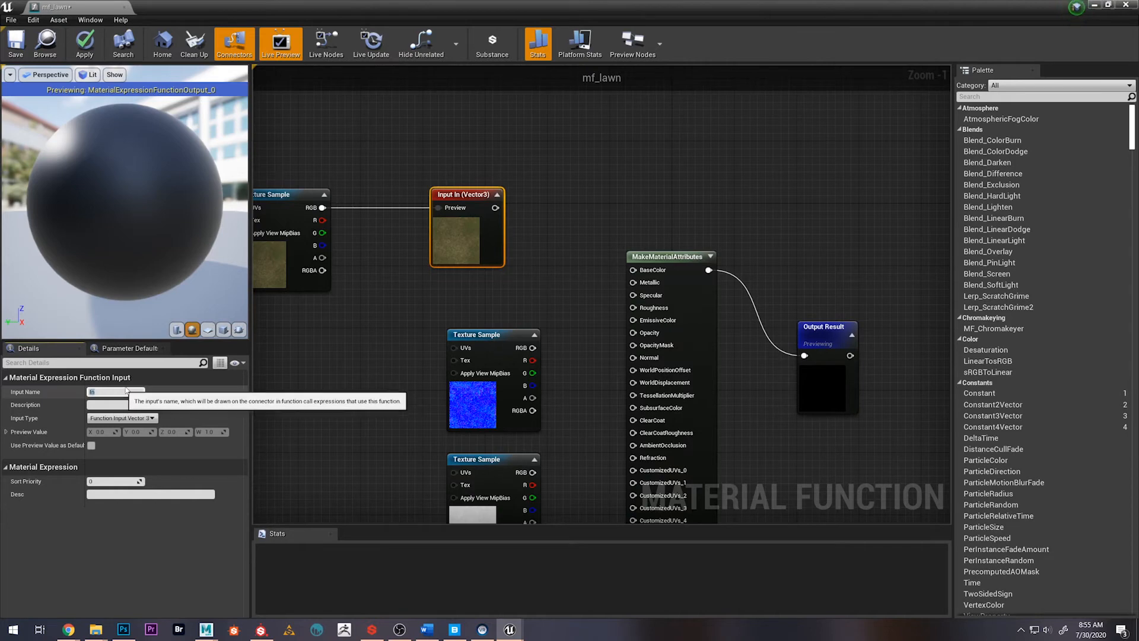
{"action": "key", "text": "Return"}
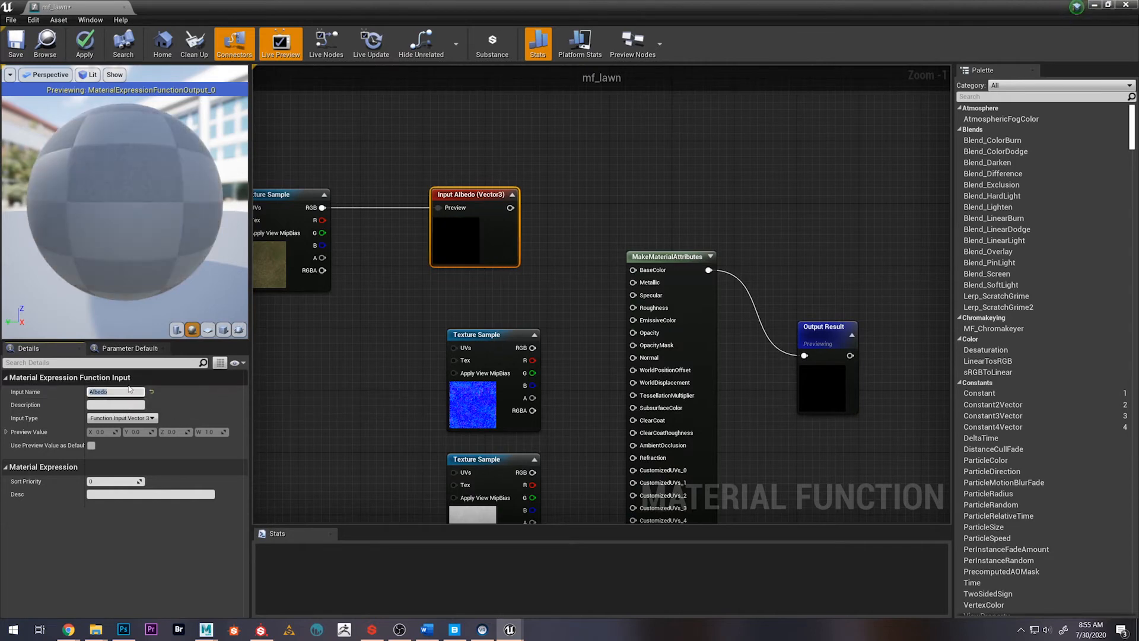
{"action": "left_click_drag", "start_coordinate": [537, 220], "coordinate": [633, 270]}
Move the Normal, Roughness, Displacement and AO texture samples into line beneath the Albedo sample
{"action": "scroll", "coordinate": [633, 208], "scroll_direction": "down", "scroll_amount": 3}
{"action": "left_click_drag", "start_coordinate": [485, 297], "coordinate": [550, 550]}
{"action": "left_click_drag", "start_coordinate": [547, 206], "coordinate": [430, 209]}
{"action": "left_click", "coordinate": [481, 209]}
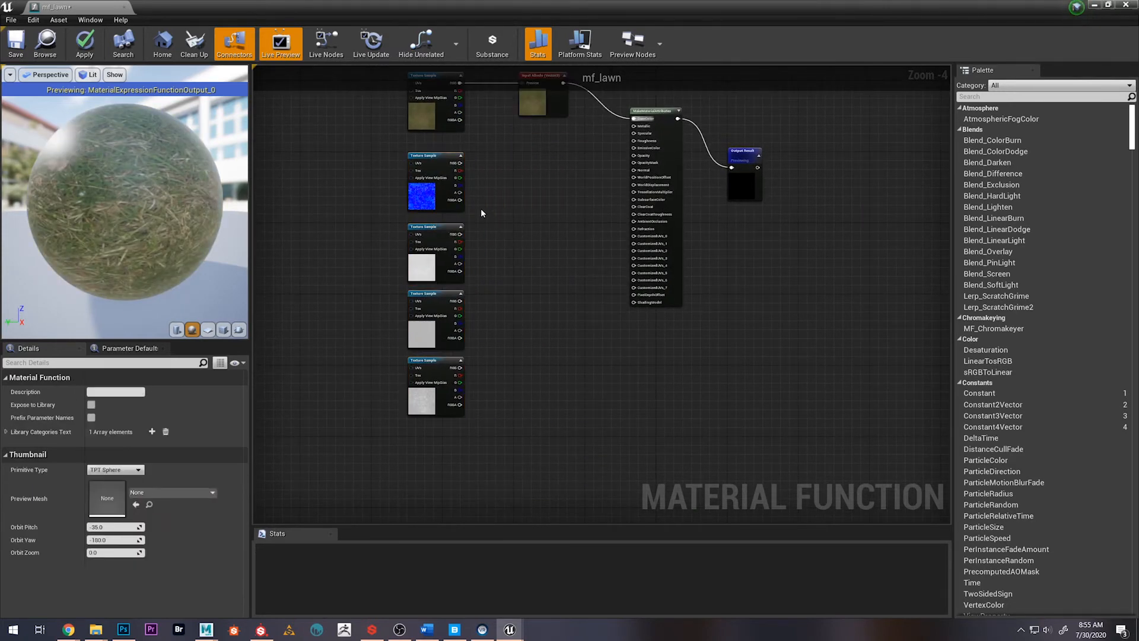
{"action": "right_click_drag", "start_coordinate": [508, 167], "coordinate": [493, 234]}
{"action": "left_click", "coordinate": [541, 178]}
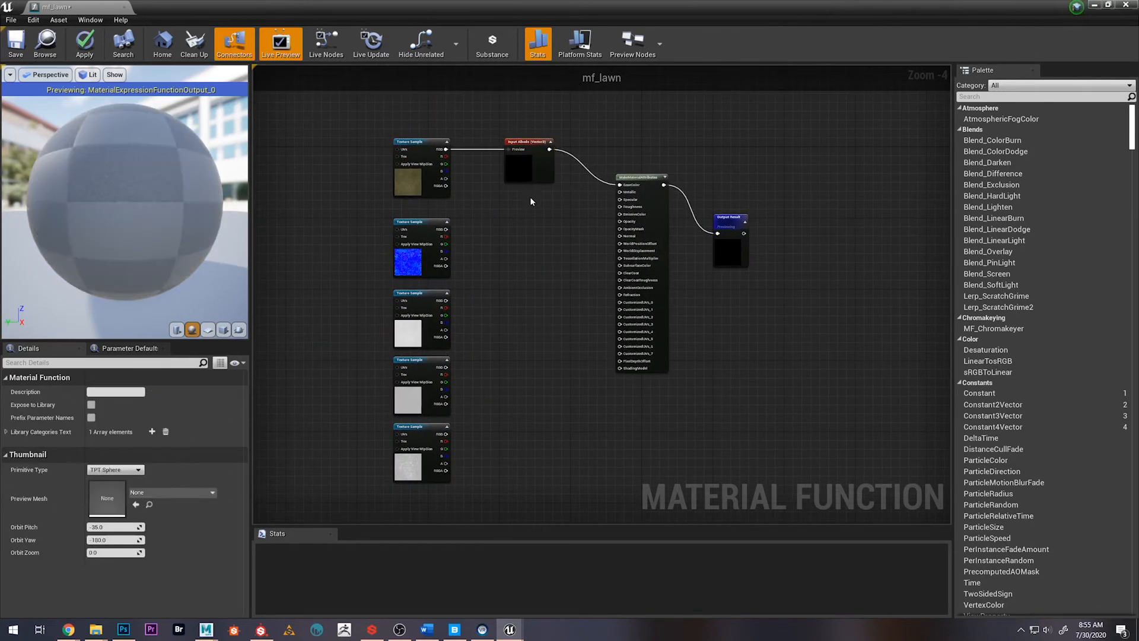
Copy the Albedo function input and wire the copy between the Normal texture's RGB output and the Normal attribute
{"action": "mouse_move", "coordinate": [516, 166]}
{"action": "left_mouse_down"}
{"action": "mouse_move", "coordinate": [514, 210]}
{"action": "mouse_move", "coordinate": [516, 175]}
{"action": "left_mouse_up"}
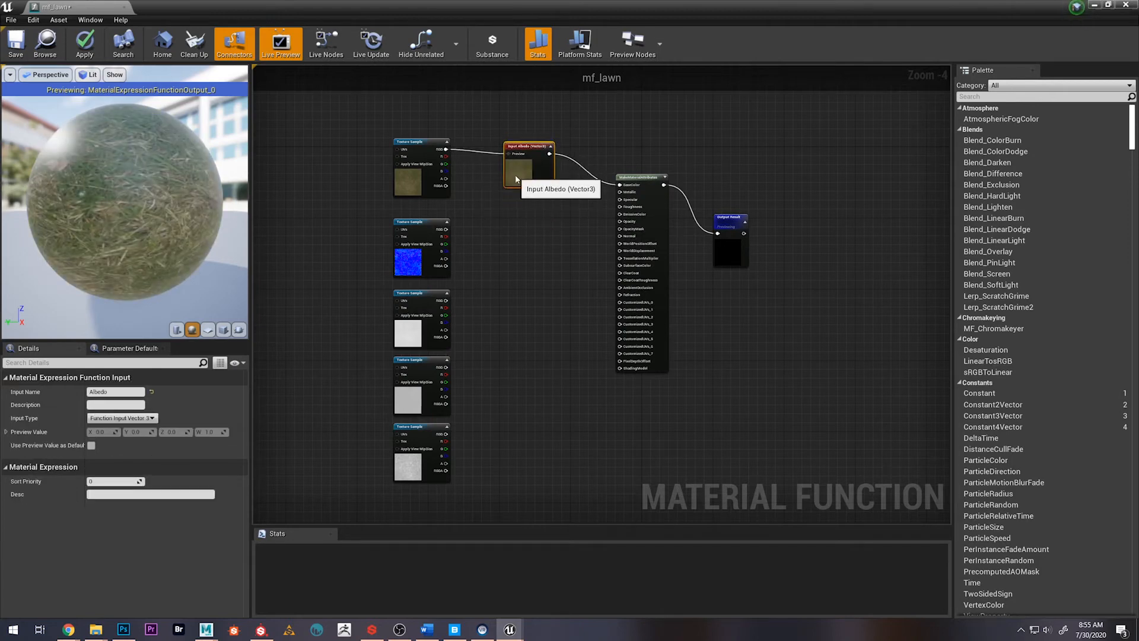
{"action": "key", "text": "ctrl+z"}
{"action": "key", "text": "ctrl+v"}
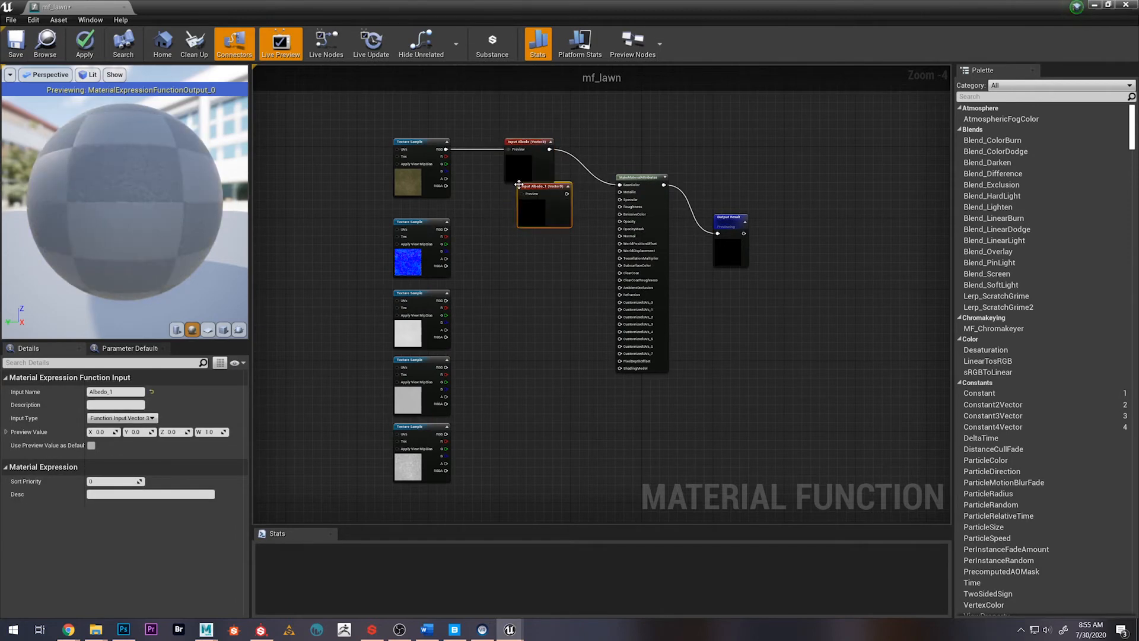
{"action": "left_click_drag", "start_coordinate": [530, 211], "coordinate": [514, 251]}
{"action": "left_click", "coordinate": [447, 236]}
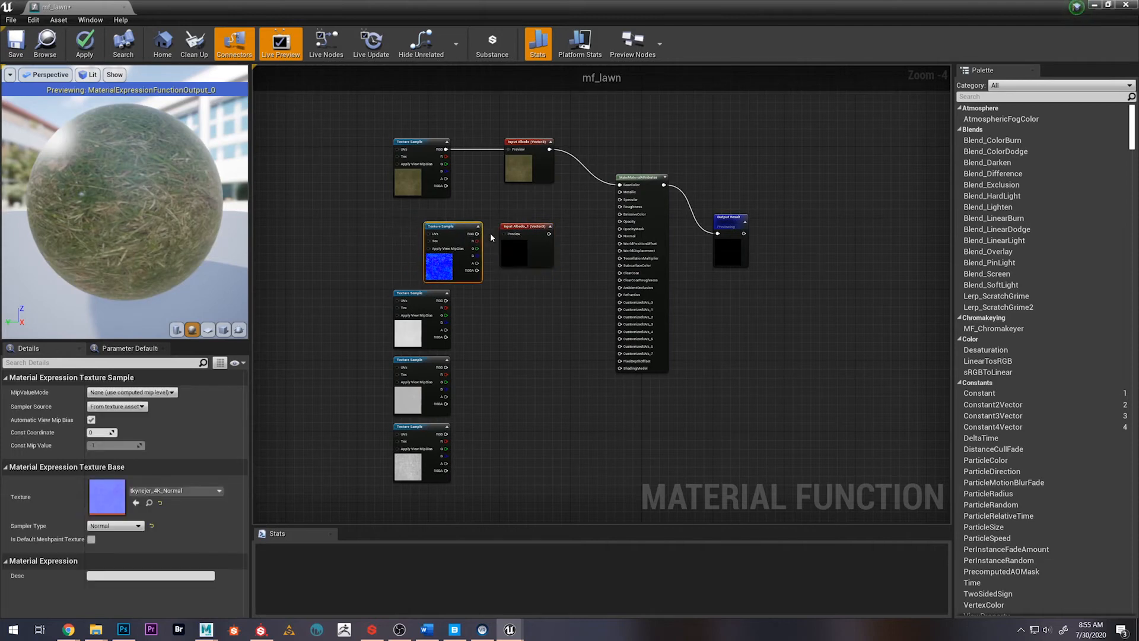
{"action": "left_click_drag", "start_coordinate": [447, 235], "coordinate": [515, 236]}
{"action": "left_click_drag", "start_coordinate": [550, 234], "coordinate": [635, 231]}
{"action": "scroll", "coordinate": [639, 251], "scroll_direction": "up", "scroll_amount": 2}
{"action": "right_click_drag", "start_coordinate": [487, 371], "coordinate": [528, 322]}
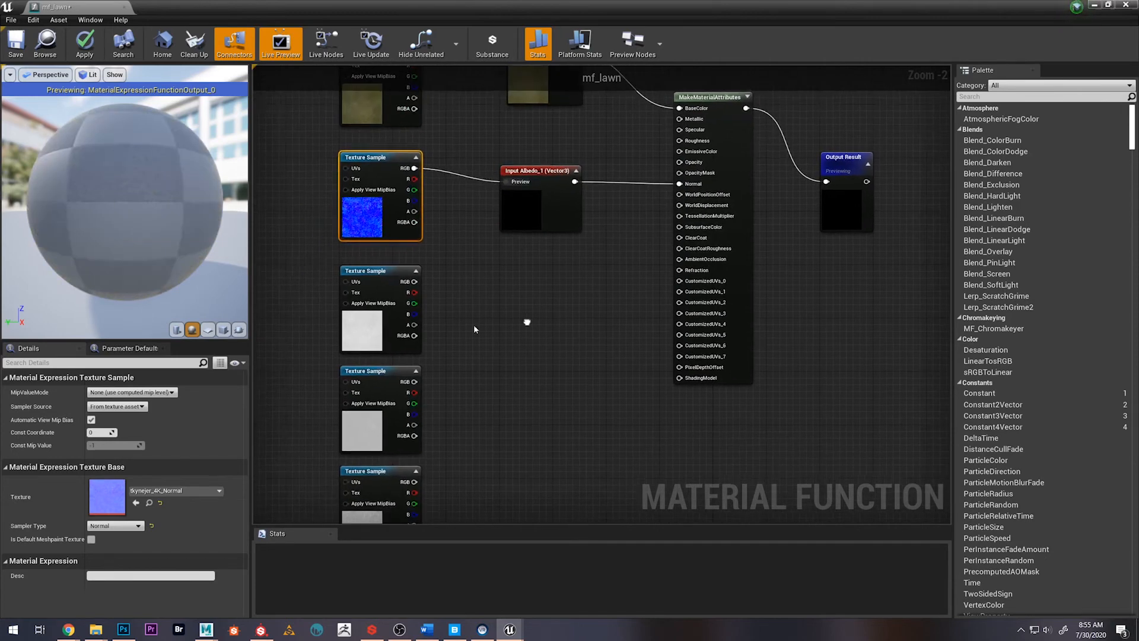
Duplicate the function input and wire the copy between the Roughness texture's RGB output and the Roughness attribute
{"action": "left_click", "coordinate": [524, 234]}
{"action": "key", "text": "ctrl+w"}
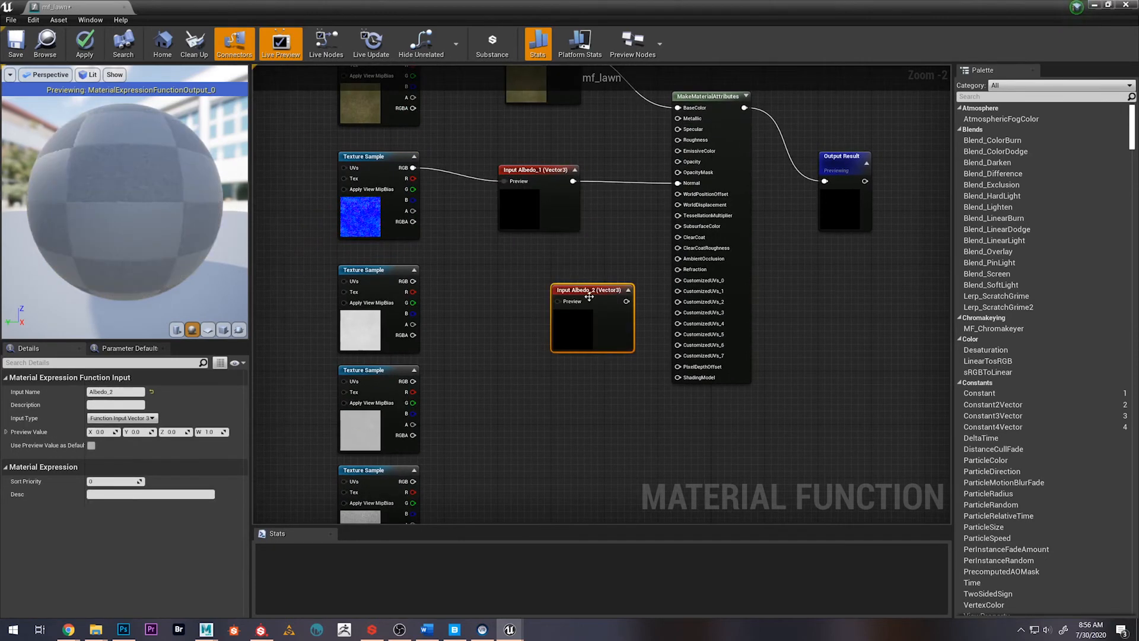
{"action": "left_click_drag", "start_coordinate": [553, 287], "coordinate": [493, 277]}
{"action": "left_click_drag", "start_coordinate": [413, 281], "coordinate": [678, 139]}
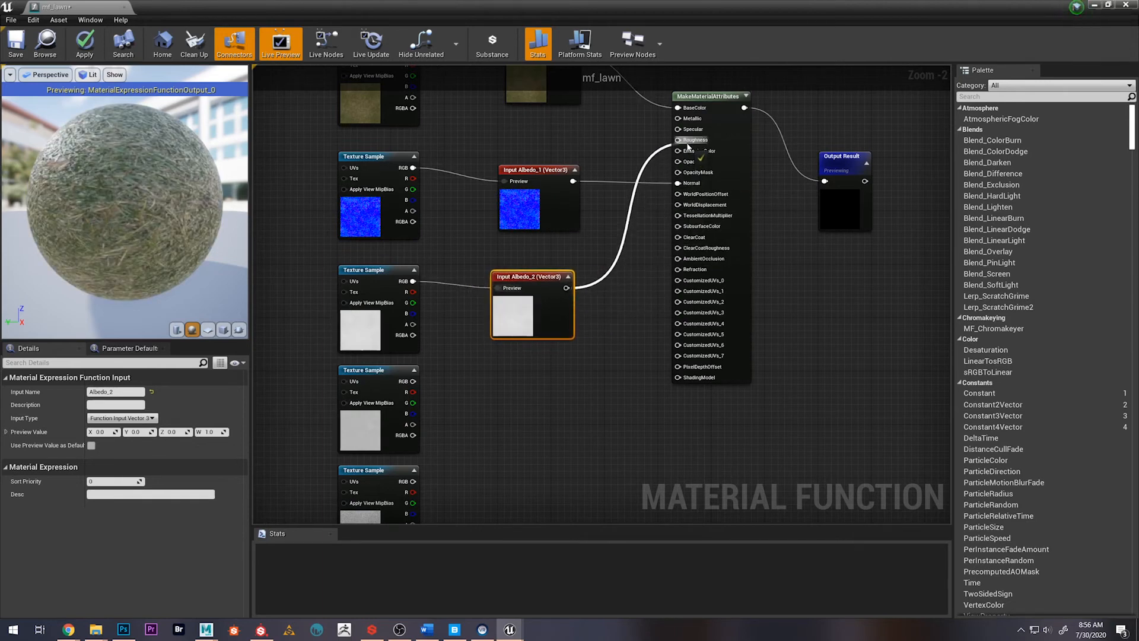
Duplicate the function input and wire the copy between the Displacement texture's RGB output and the WorldDisplacement attribute
{"action": "key", "text": "ctrl+w"}
{"action": "left_click_drag", "start_coordinate": [562, 335], "coordinate": [521, 410]}
{"action": "left_click_drag", "start_coordinate": [412, 381], "coordinate": [677, 204]}
{"action": "left_click", "coordinate": [375, 389]}
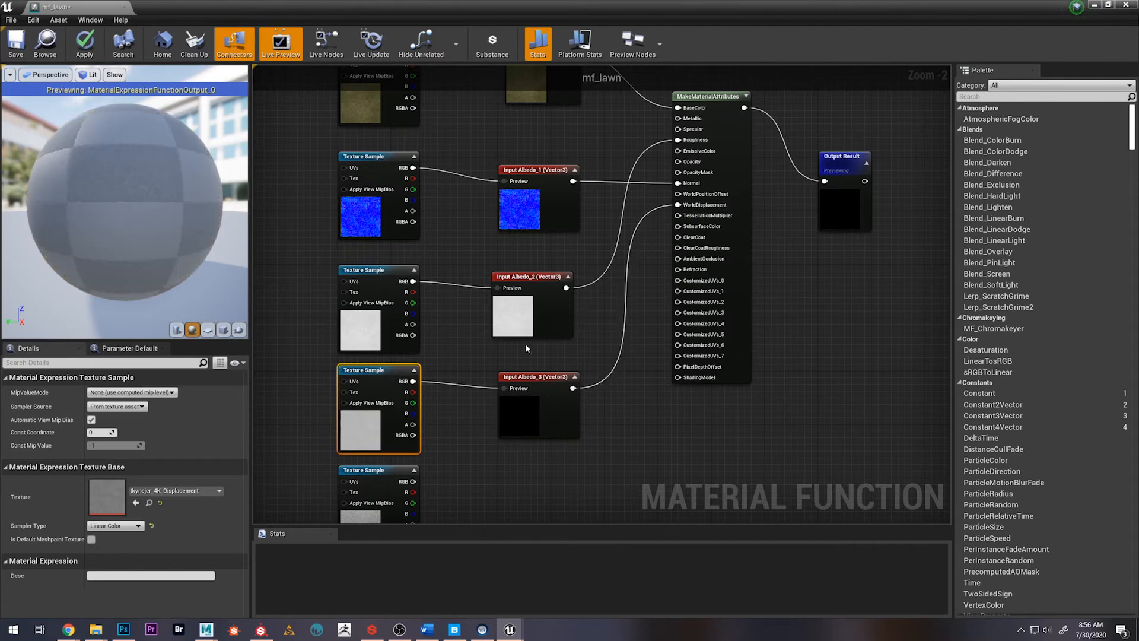
Duplicate the function input and wire the copy between the AO texture's RGB output and the AmbientOcclusion attribute
{"action": "left_click", "coordinate": [507, 433]}
{"action": "key", "text": "ctrl+w"}
{"action": "left_click_drag", "start_coordinate": [571, 456], "coordinate": [528, 507]}
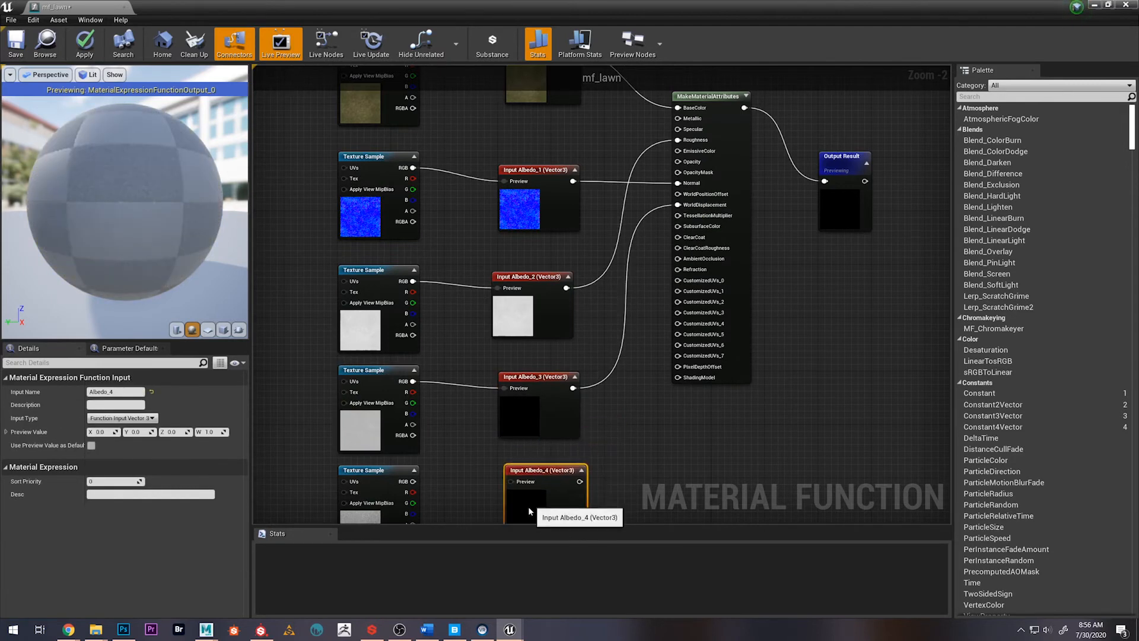
{"action": "left_click_drag", "start_coordinate": [413, 480], "coordinate": [677, 258]}
Rename the function input fed by the AO texture to AO and the one fed by the Displacement texture to Displacement
{"action": "left_click", "coordinate": [107, 392]}
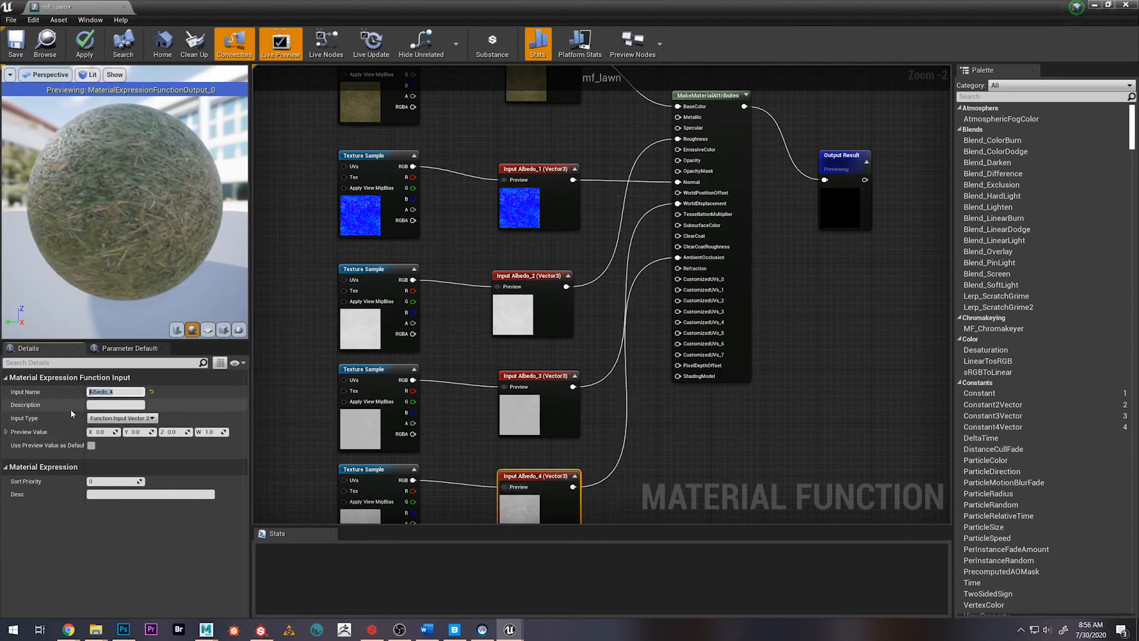
{"action": "type", "text": "AO"}
{"action": "key", "text": "Return"}
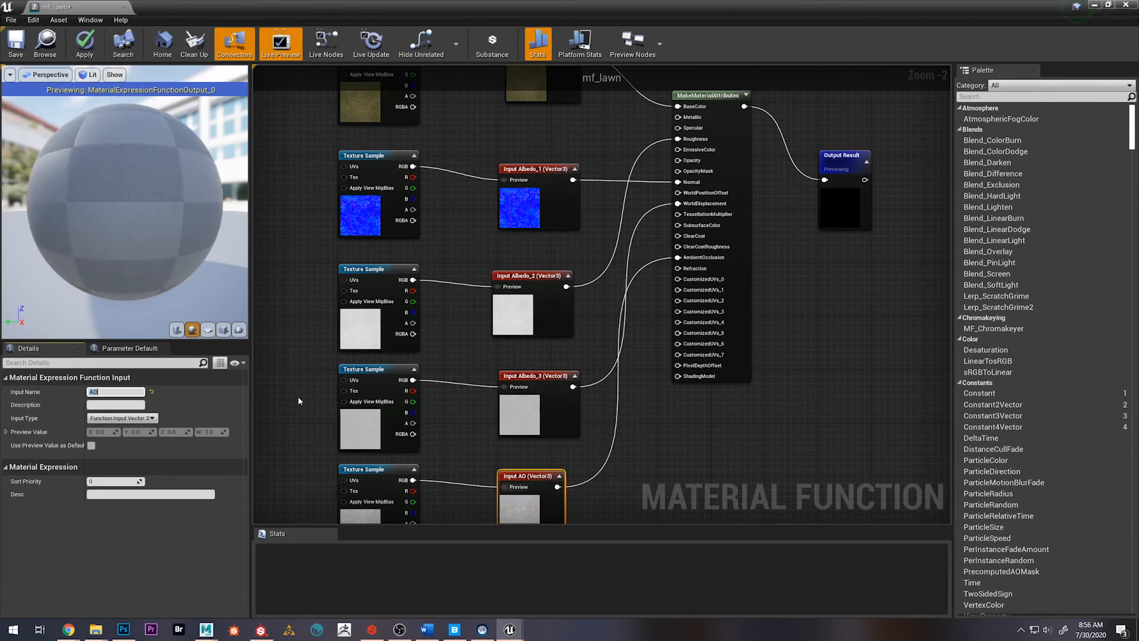
{"action": "left_click", "coordinate": [534, 419]}
{"action": "left_click", "coordinate": [129, 391]}
{"action": "type", "text": "Dis"}
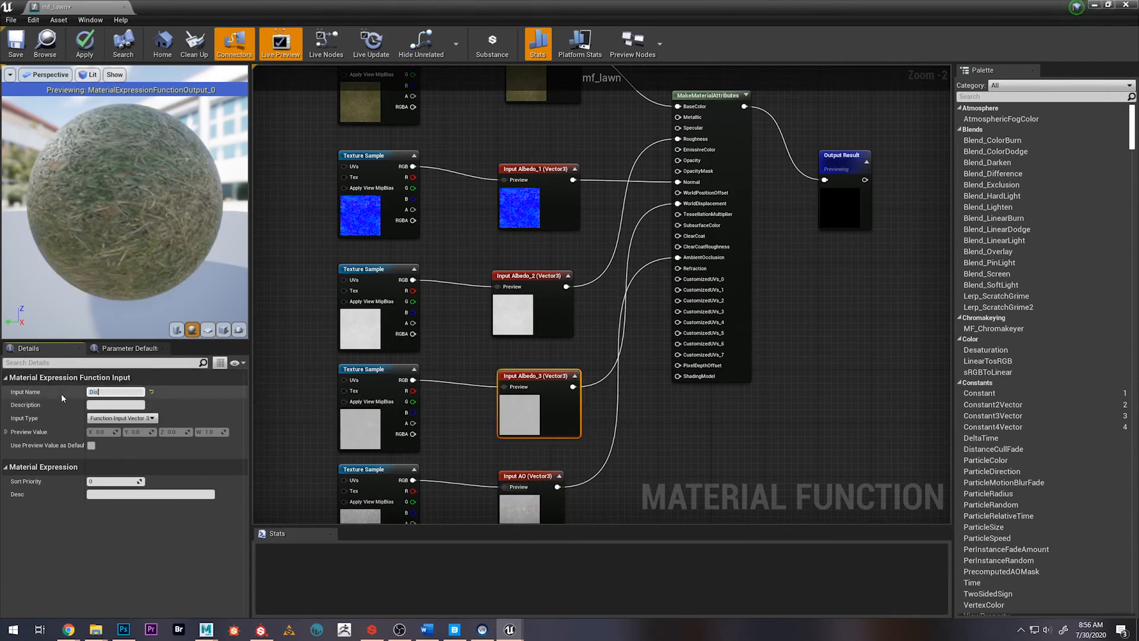
{"action": "type", "text": "po"}
{"action": "type", "text": "lacement"}
{"action": "key", "text": "Return"}
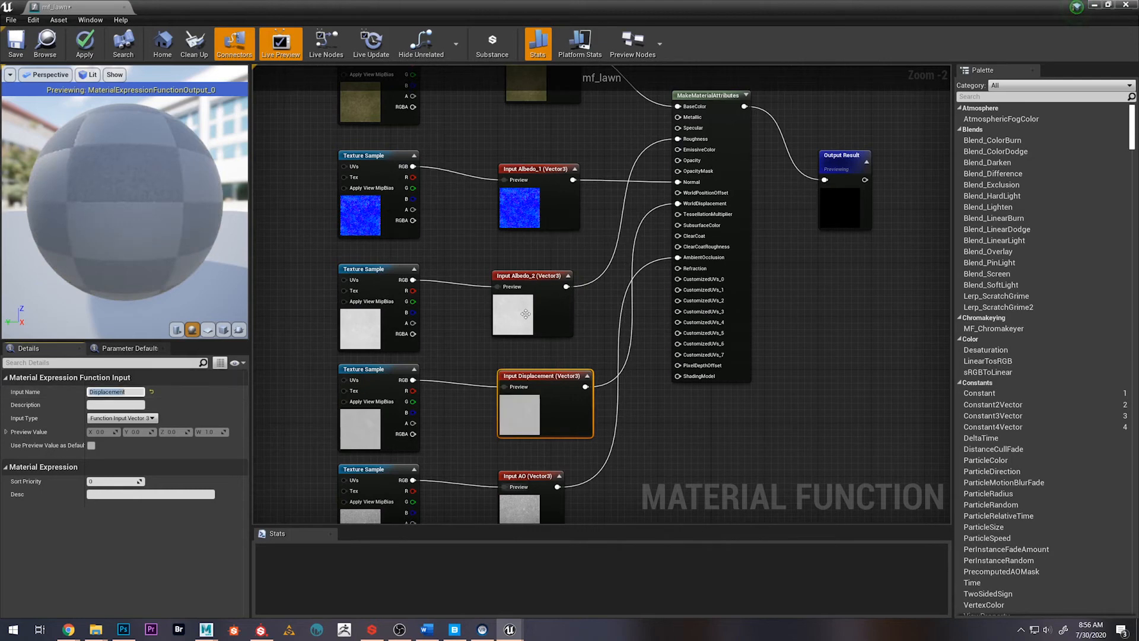
Align the Roughness texture's function input with the others and rename it Roughness, and rename the Normal texture's input Normal
{"action": "left_click_drag", "start_coordinate": [522, 311], "coordinate": [529, 311]}
{"action": "left_click_drag", "start_coordinate": [131, 392], "coordinate": [79, 393]}
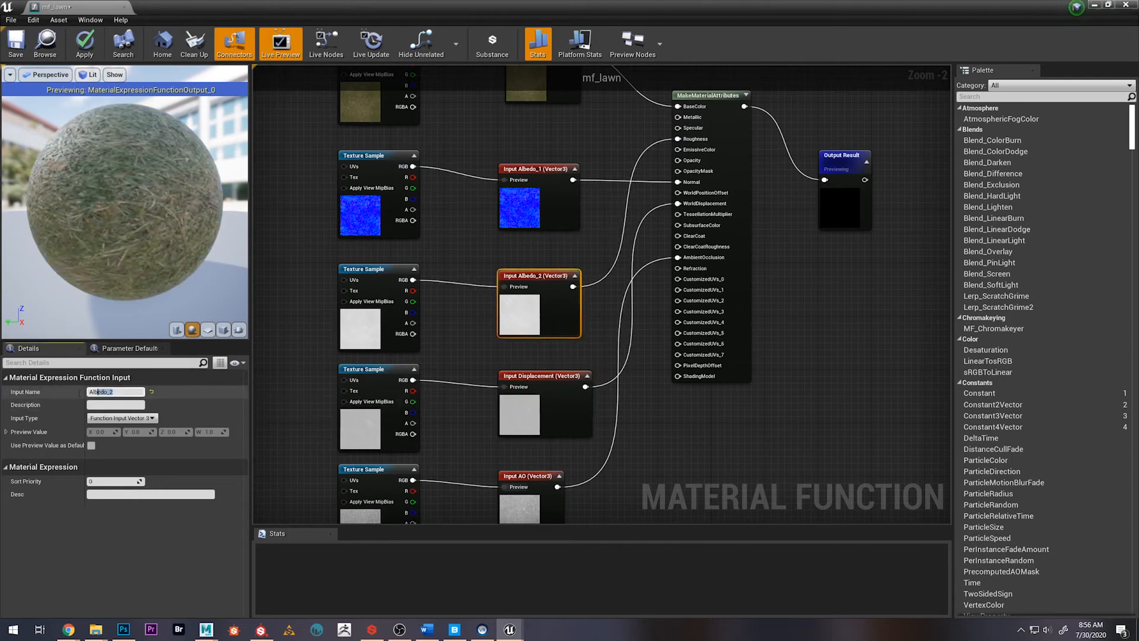
{"action": "type", "text": "Roughness"}
{"action": "key", "text": "Return"}
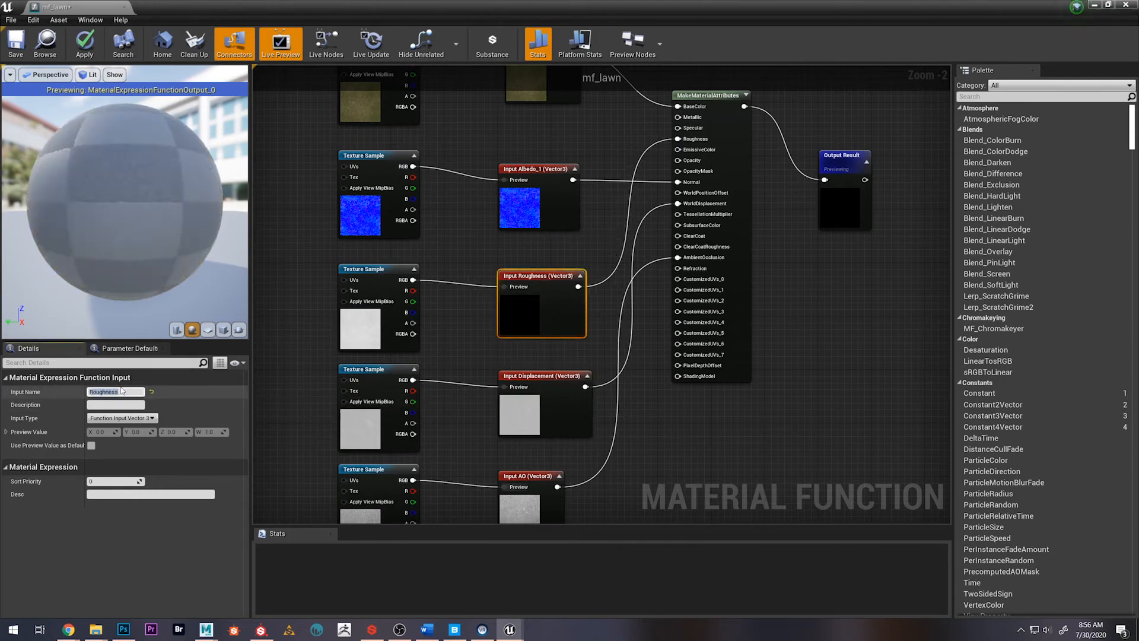
{"action": "left_click", "coordinate": [557, 213]}
{"action": "left_click", "coordinate": [126, 391]}
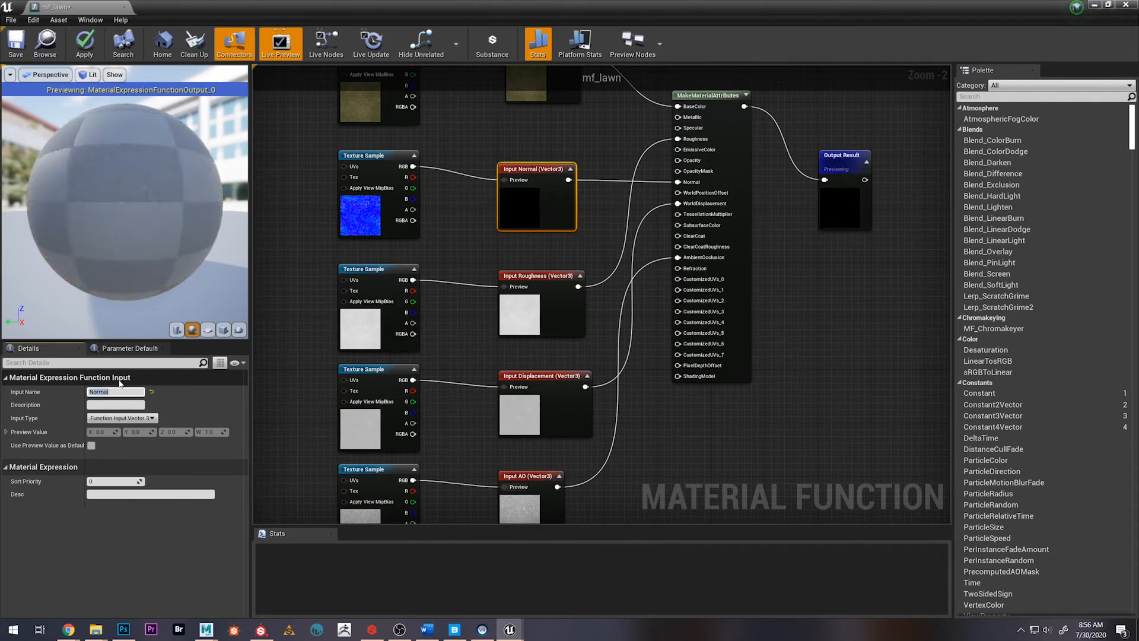
Line up the Normal, Roughness and AO function inputs level with the texture samples that feed them
{"action": "key", "text": "Return"}
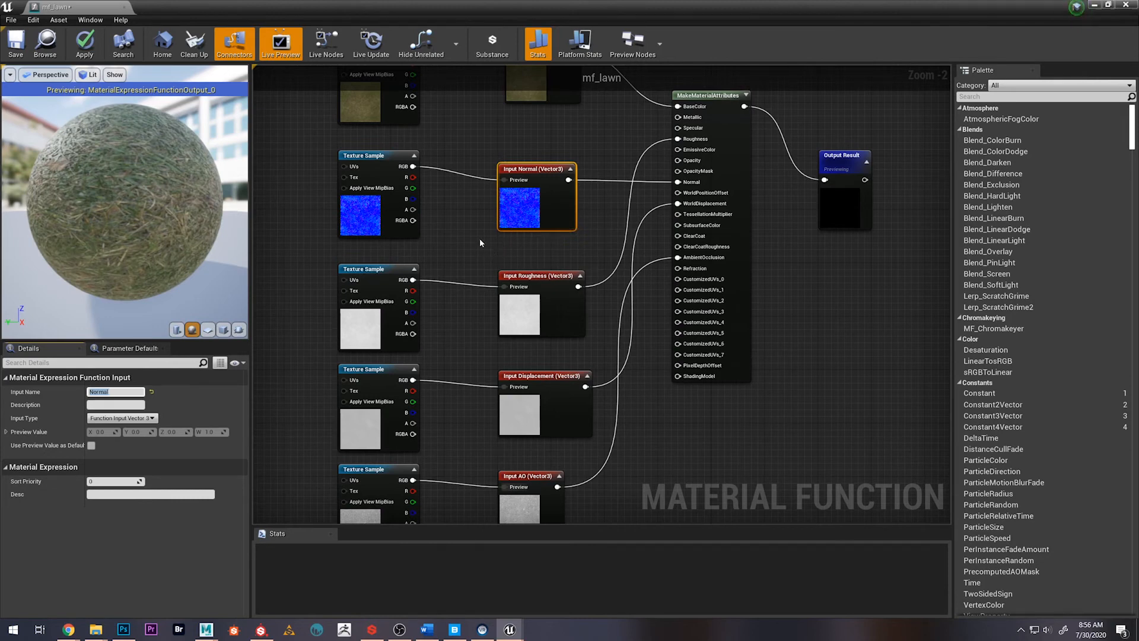
{"action": "scroll", "coordinate": [469, 239], "scroll_direction": "down", "scroll_amount": 1}
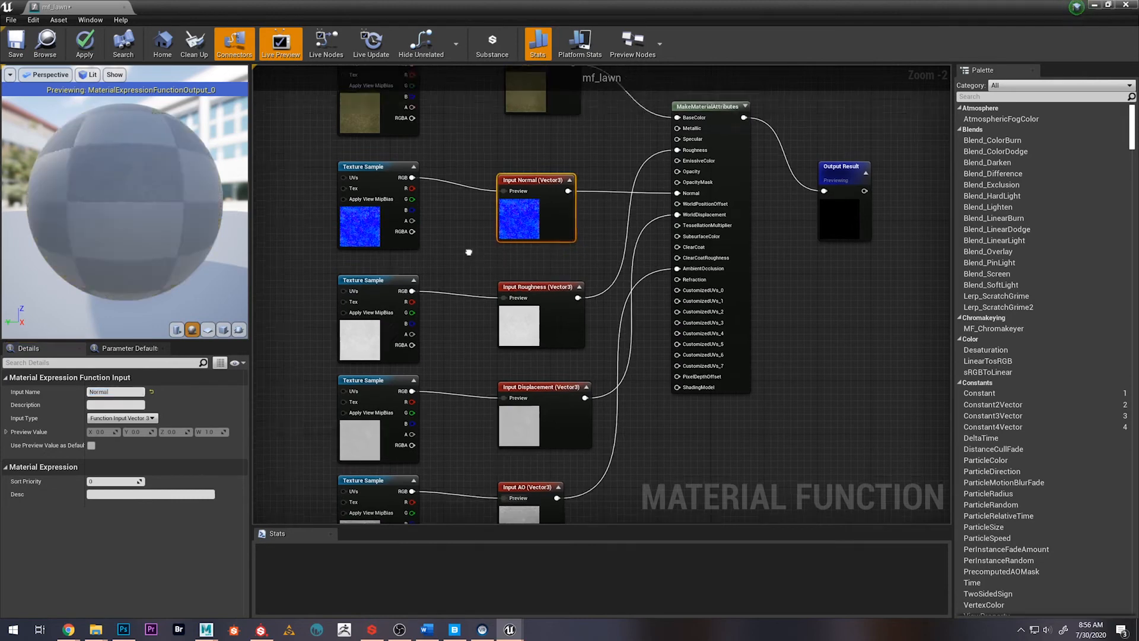
{"action": "left_click", "coordinate": [467, 214]}
{"action": "scroll", "coordinate": [442, 240], "scroll_direction": "down", "scroll_amount": 1}
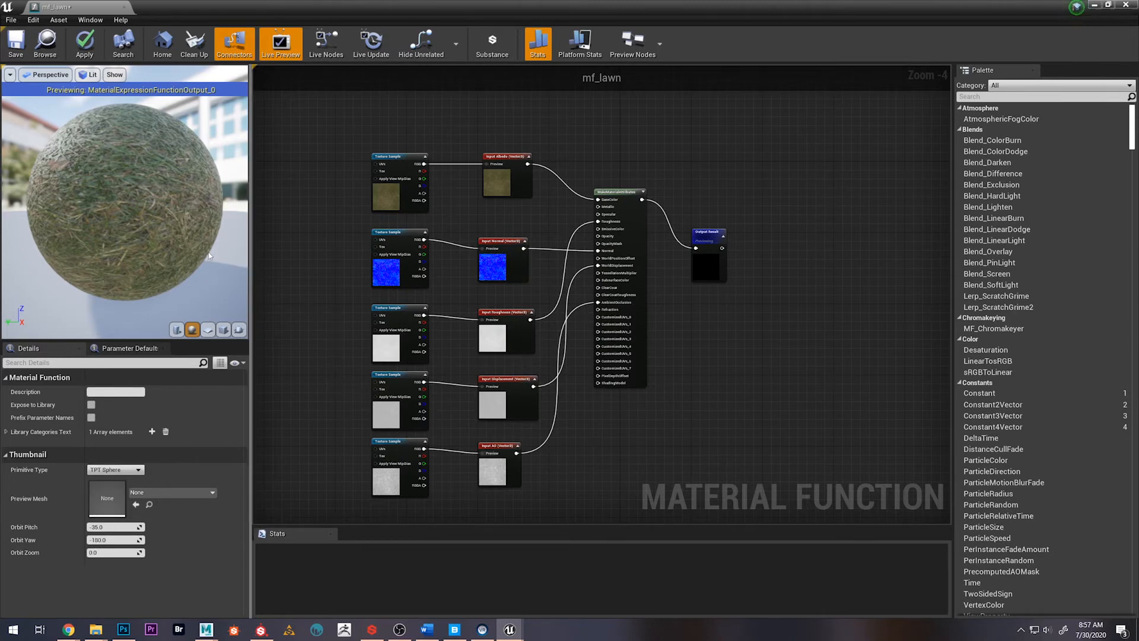
{"action": "mouse_move", "coordinate": [145, 202]}
{"action": "left_mouse_down"}
{"action": "mouse_move", "coordinate": [155, 220]}
{"action": "mouse_move", "coordinate": [145, 202]}
{"action": "left_mouse_up"}
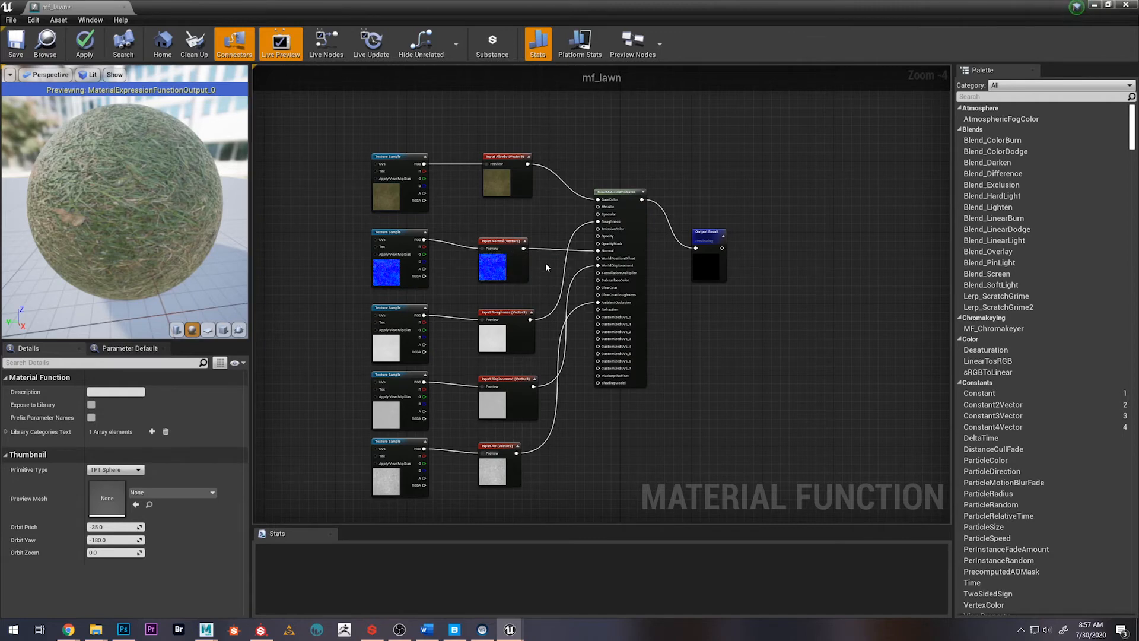
{"action": "left_click_drag", "start_coordinate": [507, 242], "coordinate": [508, 233]}
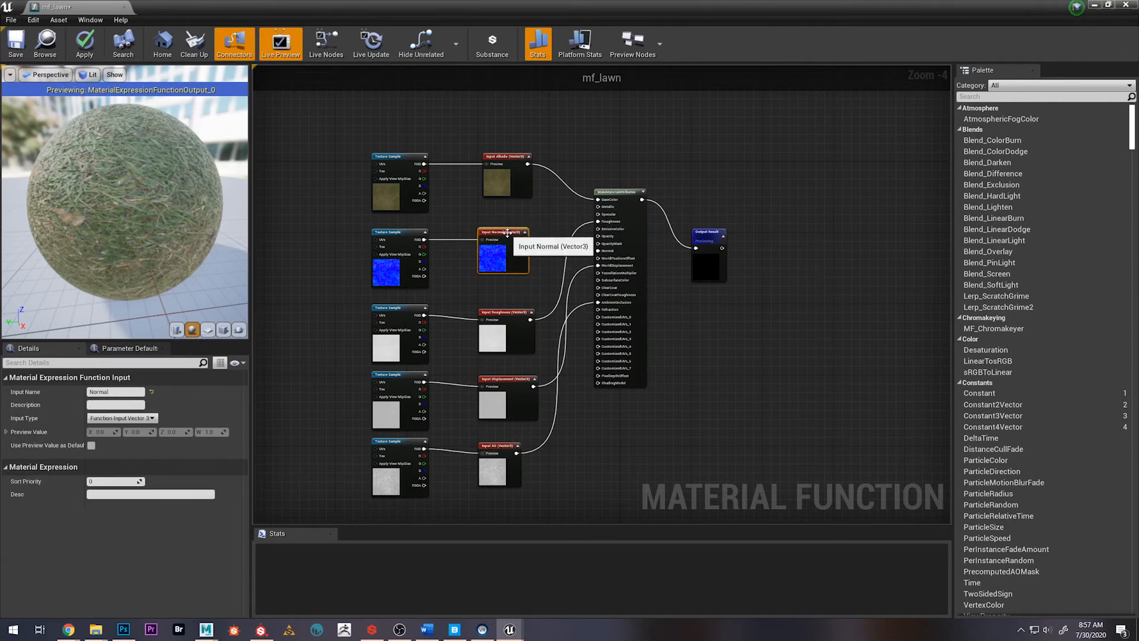
{"action": "left_click", "coordinate": [527, 283]}
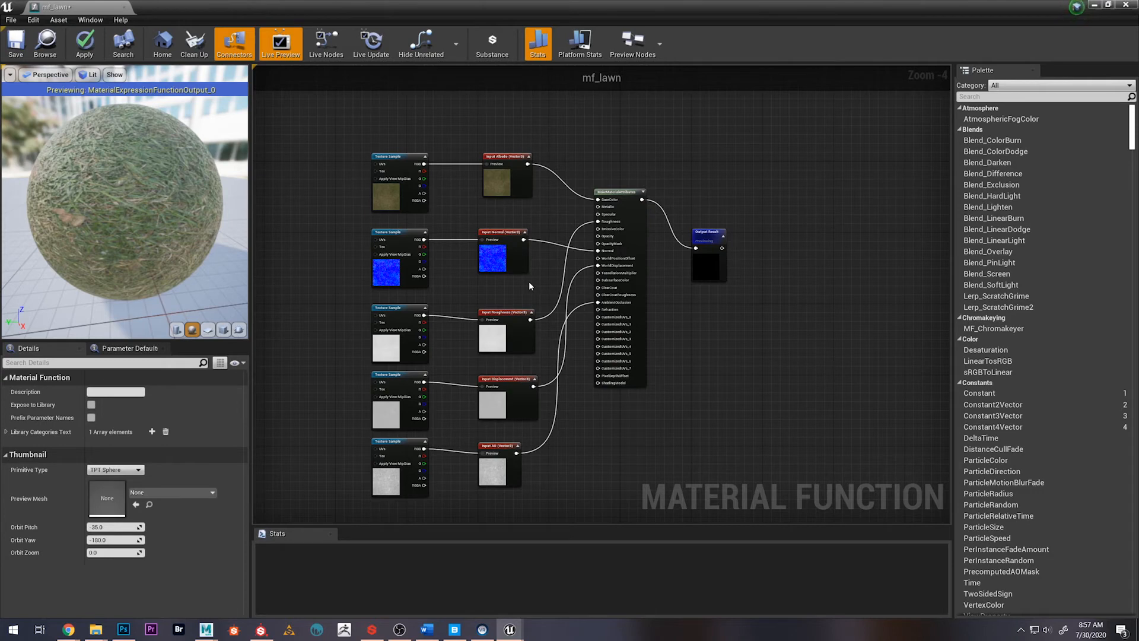
{"action": "right_click_drag", "start_coordinate": [523, 279], "coordinate": [565, 221]}
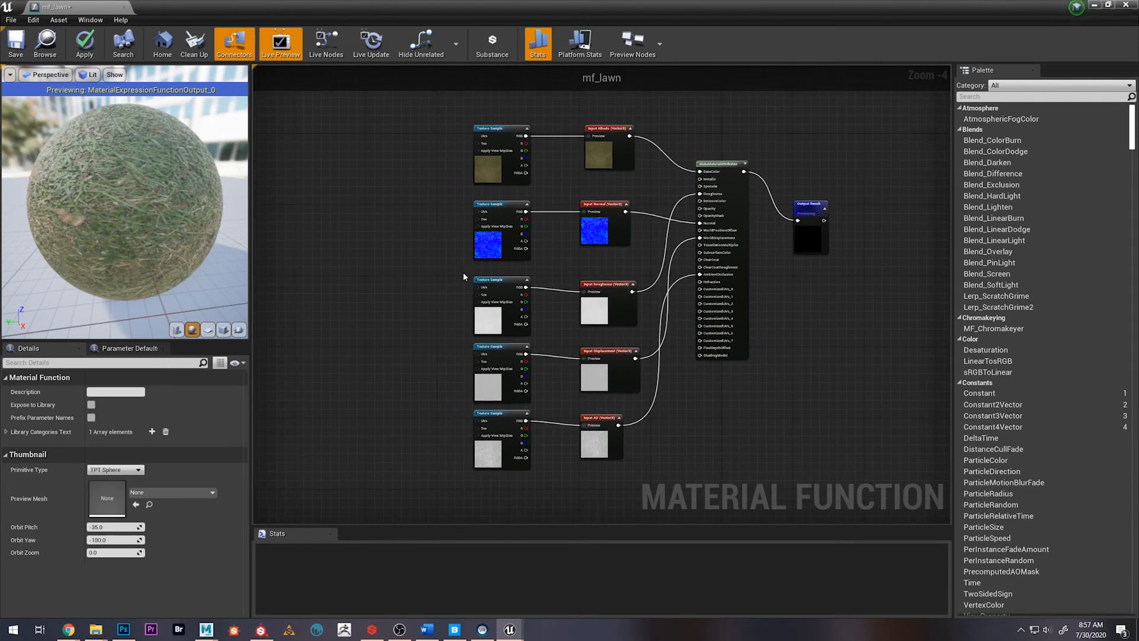
{"action": "left_click_drag", "start_coordinate": [600, 295], "coordinate": [600, 291]}
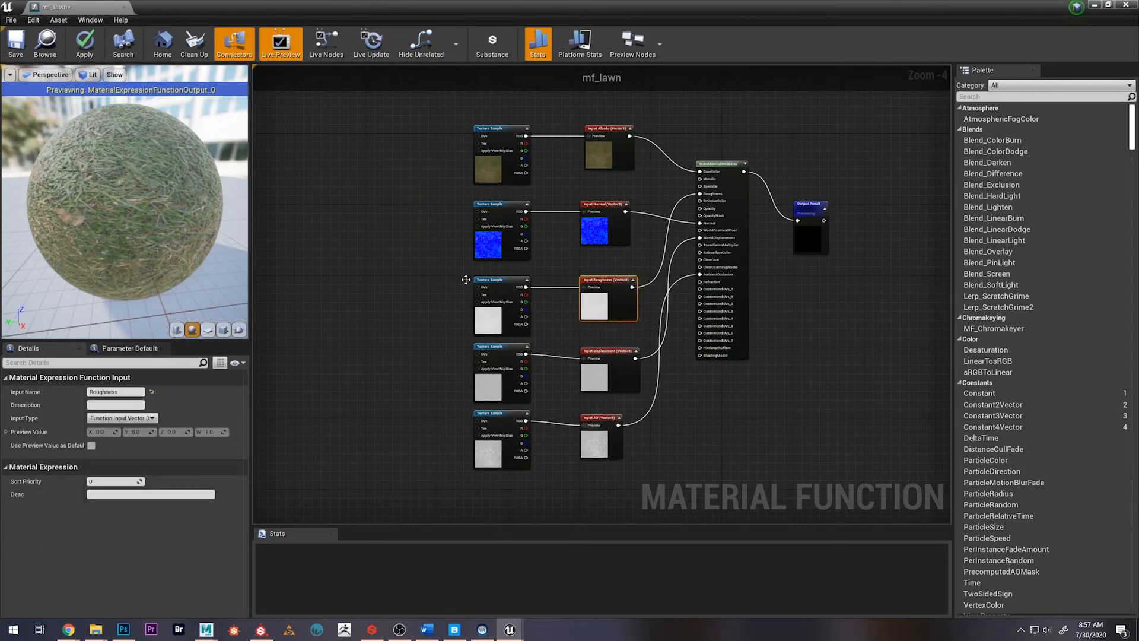
{"action": "left_click_drag", "start_coordinate": [621, 427], "coordinate": [626, 422]}
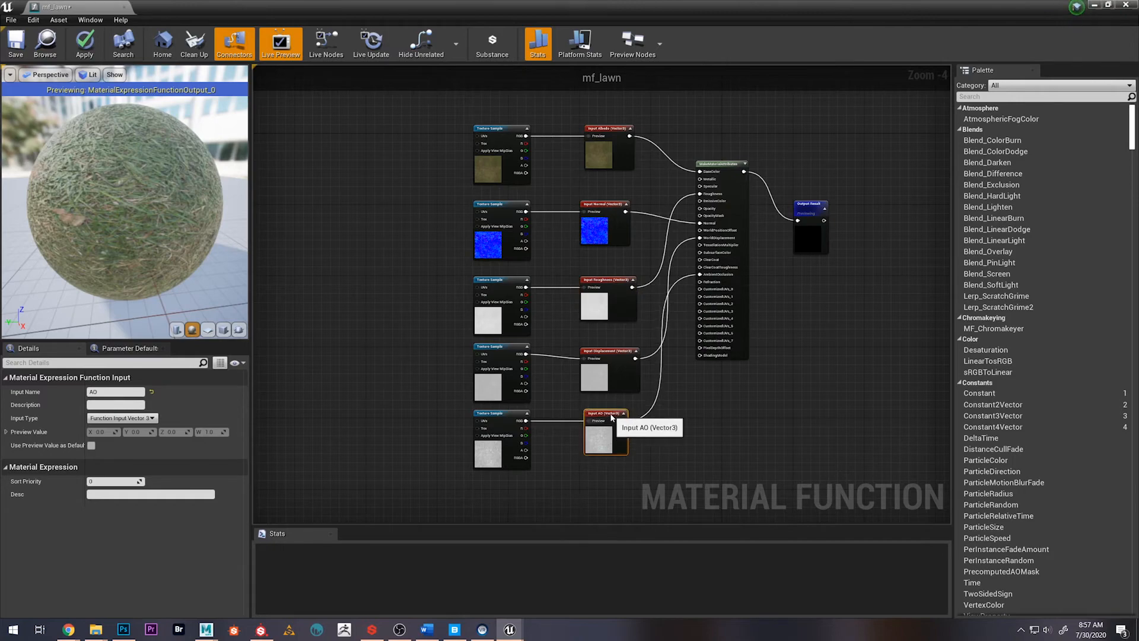
Add a TexCoord node to the left of the texture samples and feed it into the A input of a new Multiply node
{"action": "scroll", "coordinate": [602, 336], "scroll_direction": "up", "scroll_amount": 1}
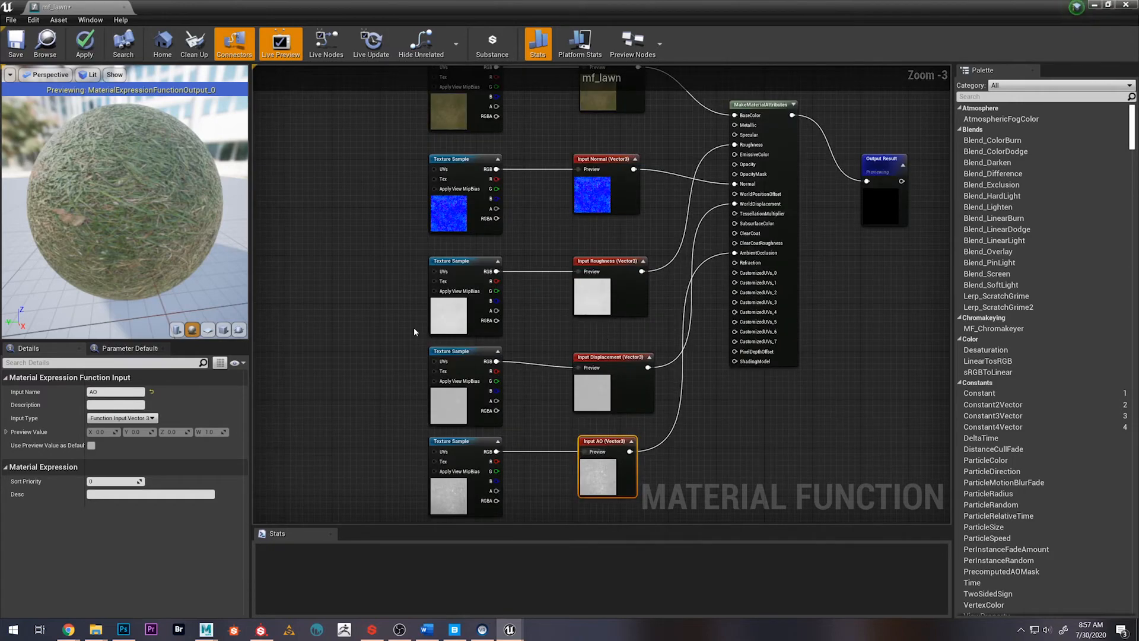
{"action": "right_click_drag", "start_coordinate": [369, 275], "coordinate": [492, 302]}
{"action": "left_click", "coordinate": [406, 236]}
{"action": "scroll", "coordinate": [396, 304], "scroll_direction": "down", "scroll_amount": 2}
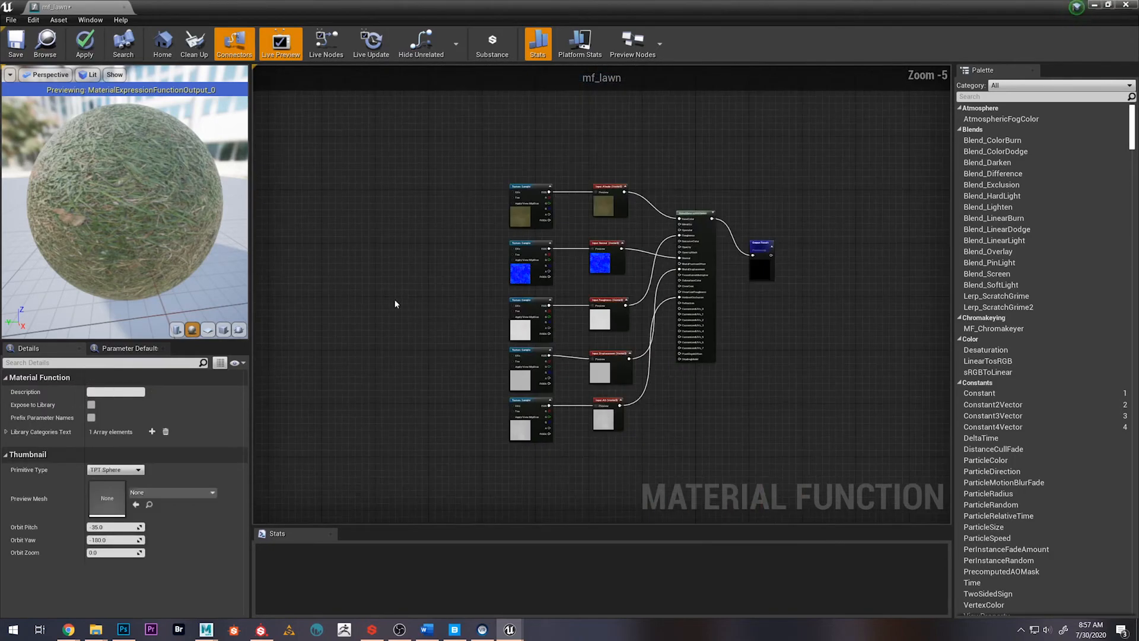
{"action": "right_click_drag", "start_coordinate": [396, 303], "coordinate": [384, 312]}
{"action": "right_click", "coordinate": [323, 276]}
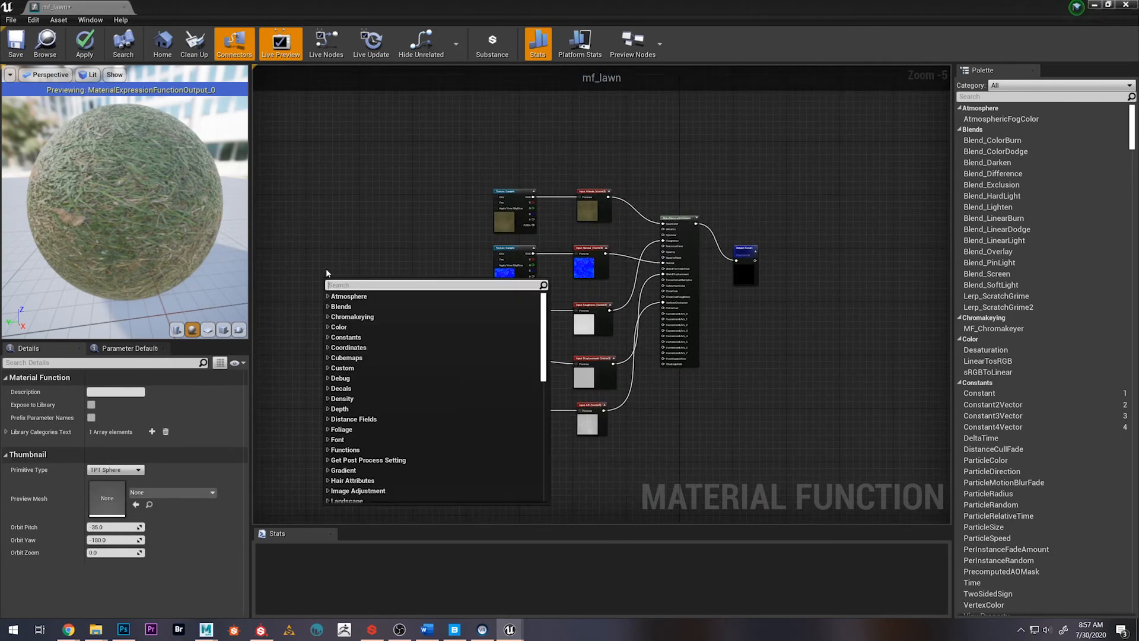
{"action": "type", "text": "texcoord"}
{"action": "key", "text": "Return"}
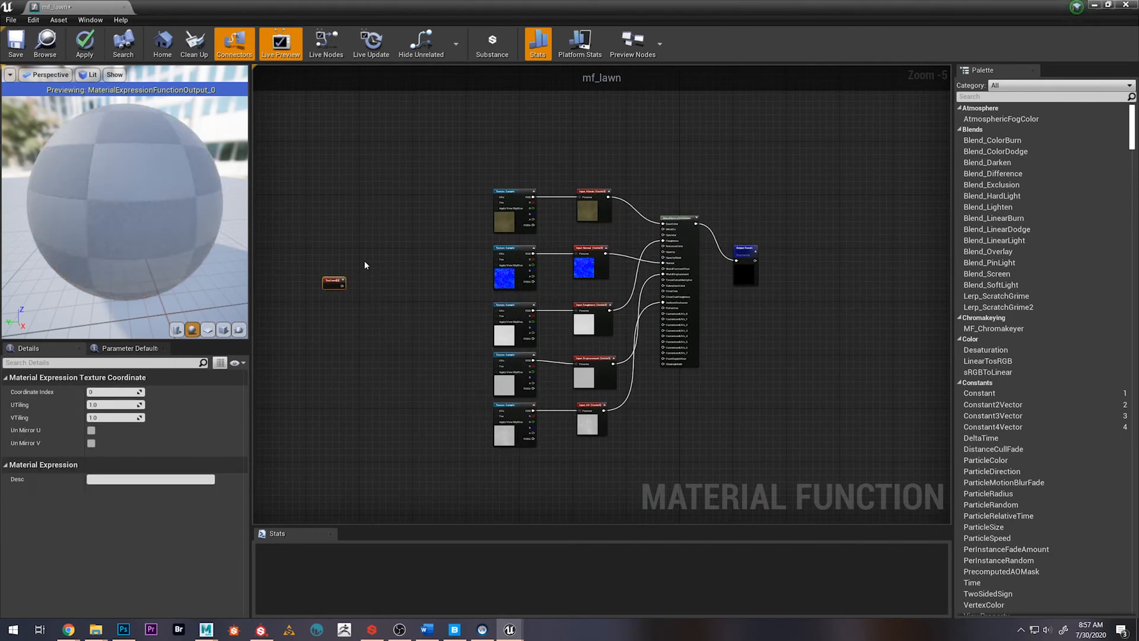
{"action": "left_click_drag", "start_coordinate": [342, 285], "coordinate": [387, 256]}
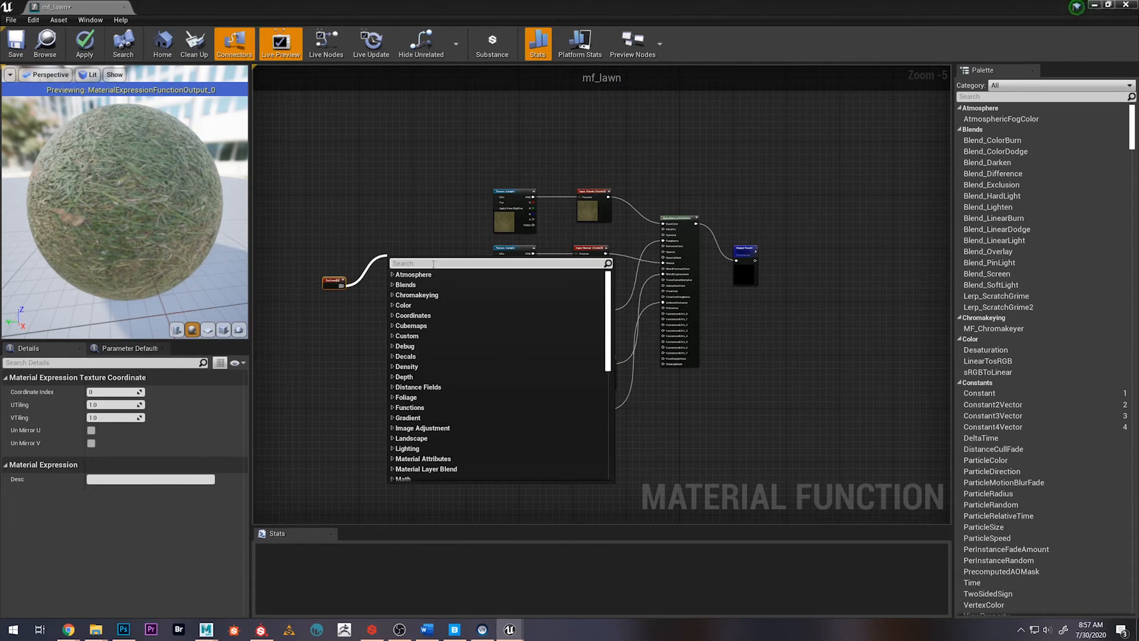
{"action": "type", "text": "multiply"}
{"action": "key", "text": "Return"}
Add a Constant node feeding the Multiply node's B input
{"action": "scroll", "coordinate": [400, 284], "scroll_direction": "up", "scroll_amount": 3}
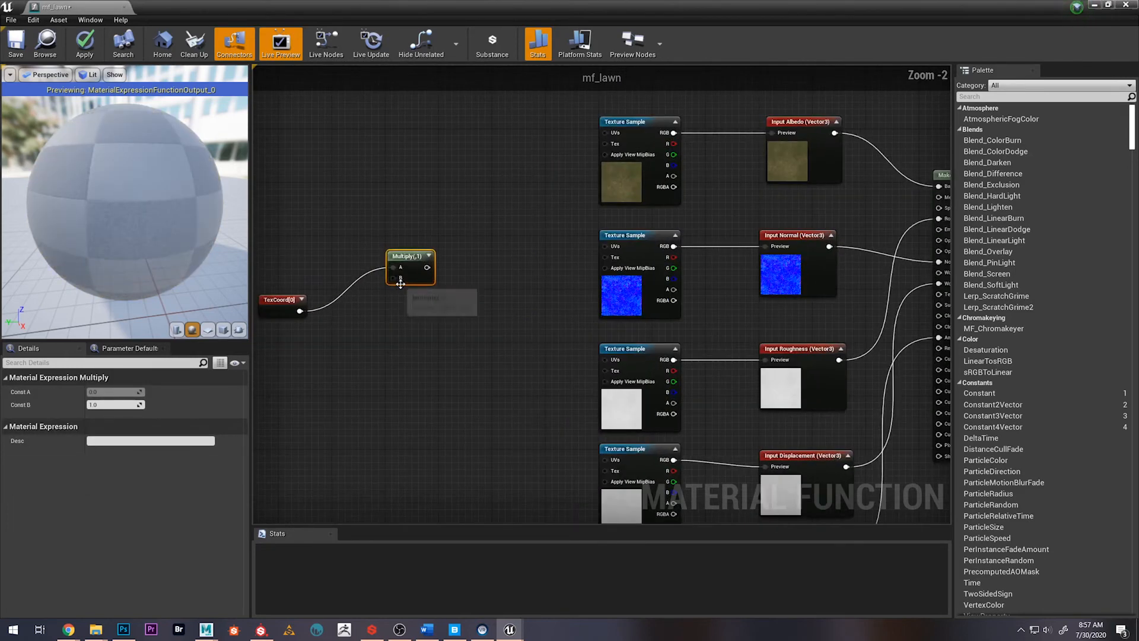
{"action": "left_click_drag", "start_coordinate": [400, 284], "coordinate": [279, 383]}
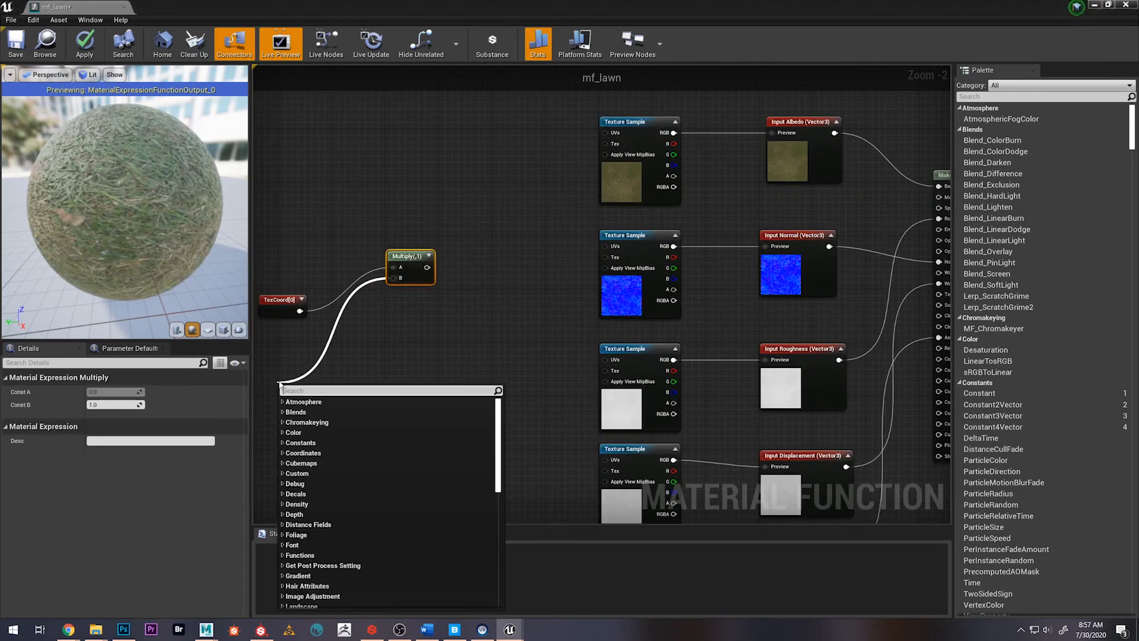
{"action": "type", "text": "const"}
{"action": "key", "text": "Return"}
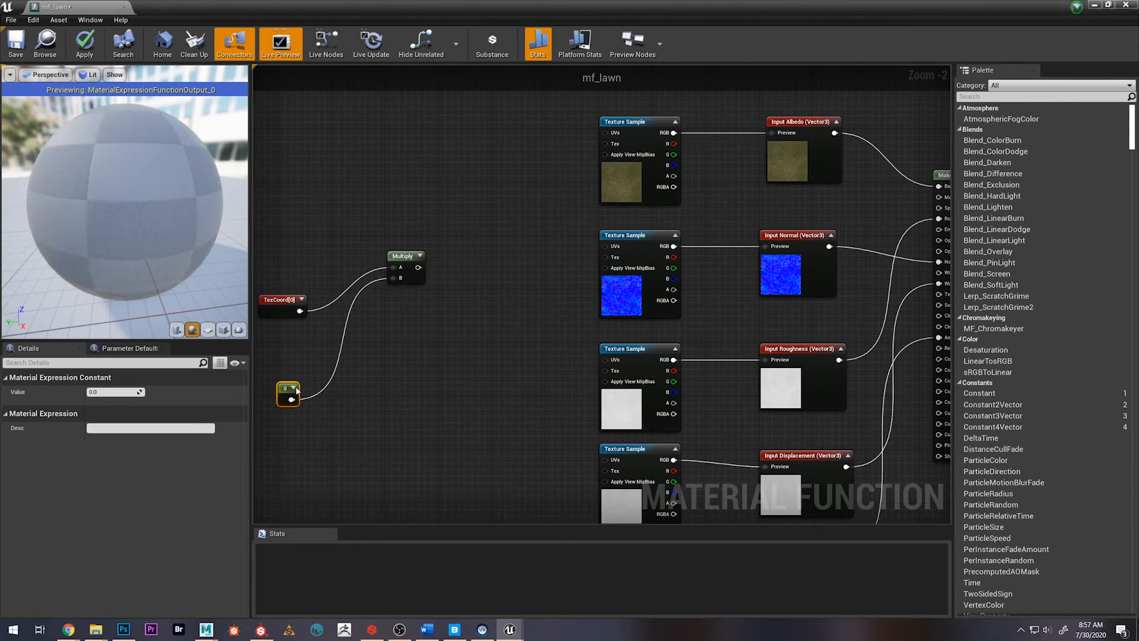
{"action": "right_click", "coordinate": [277, 389]}
{"action": "left_click", "coordinate": [272, 380]}
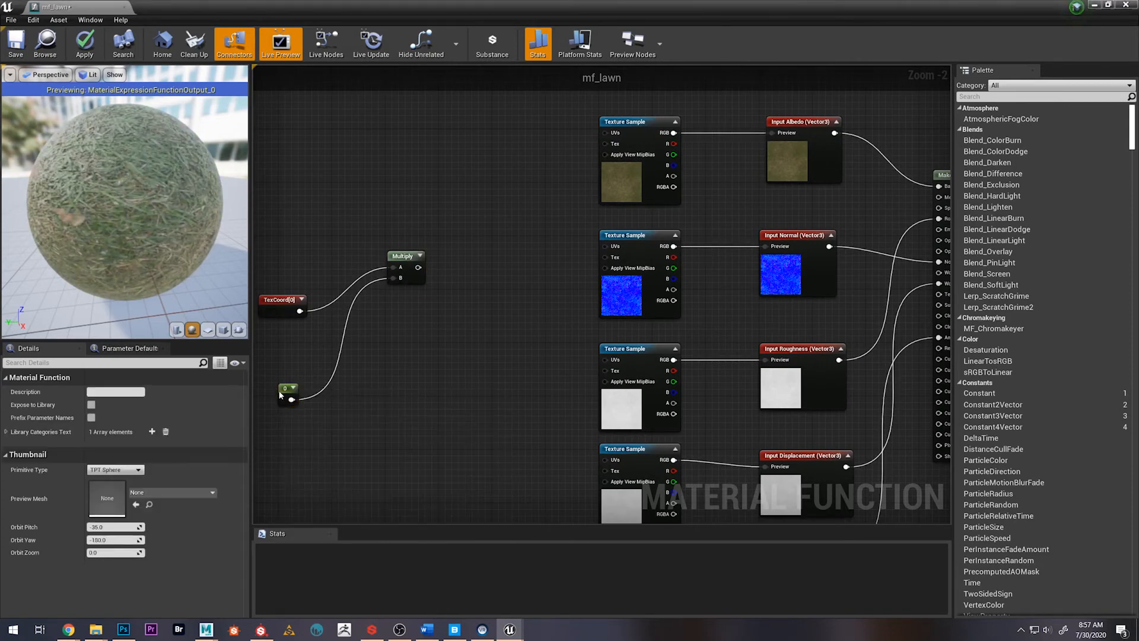
{"action": "right_click", "coordinate": [287, 387]}
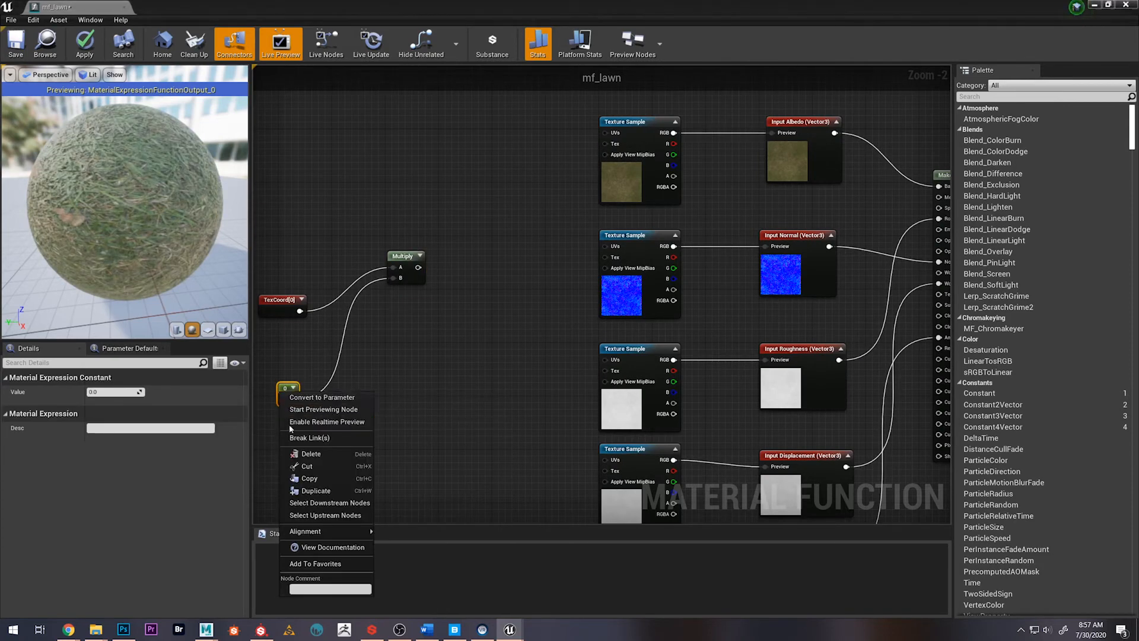
{"action": "left_click", "coordinate": [385, 388]}
Set the value of the constant feeding the Multiply node to 1
{"action": "left_click_drag", "start_coordinate": [287, 392], "coordinate": [339, 372]}
{"action": "left_click", "coordinate": [112, 391]}
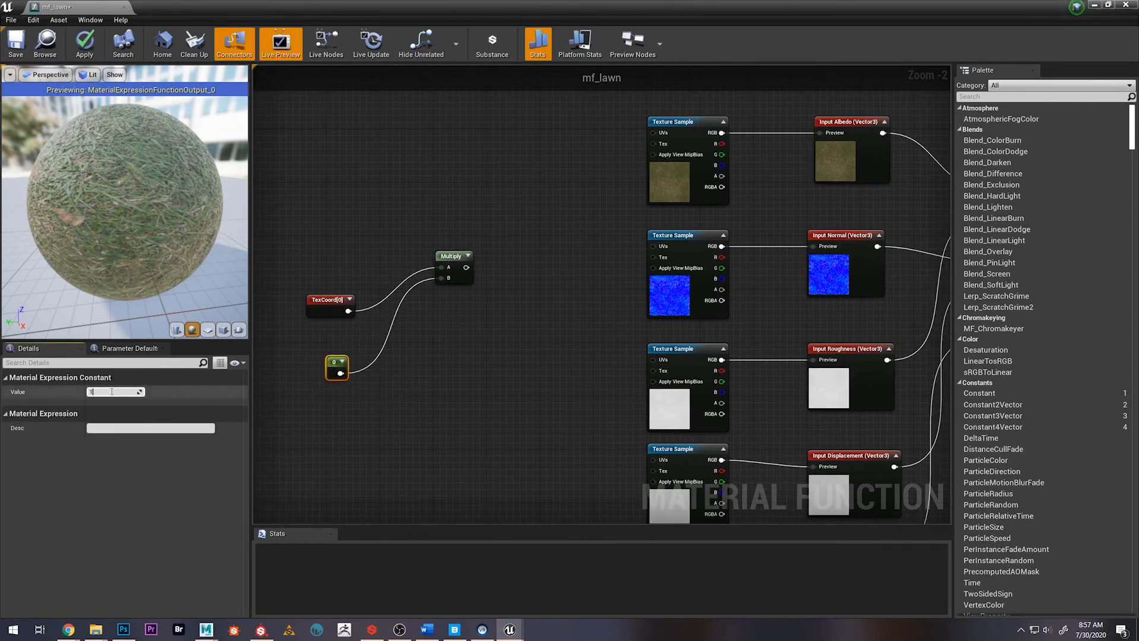
{"action": "type", "text": "1"}
{"action": "key", "text": "Return"}
{"action": "left_click", "coordinate": [411, 373]}
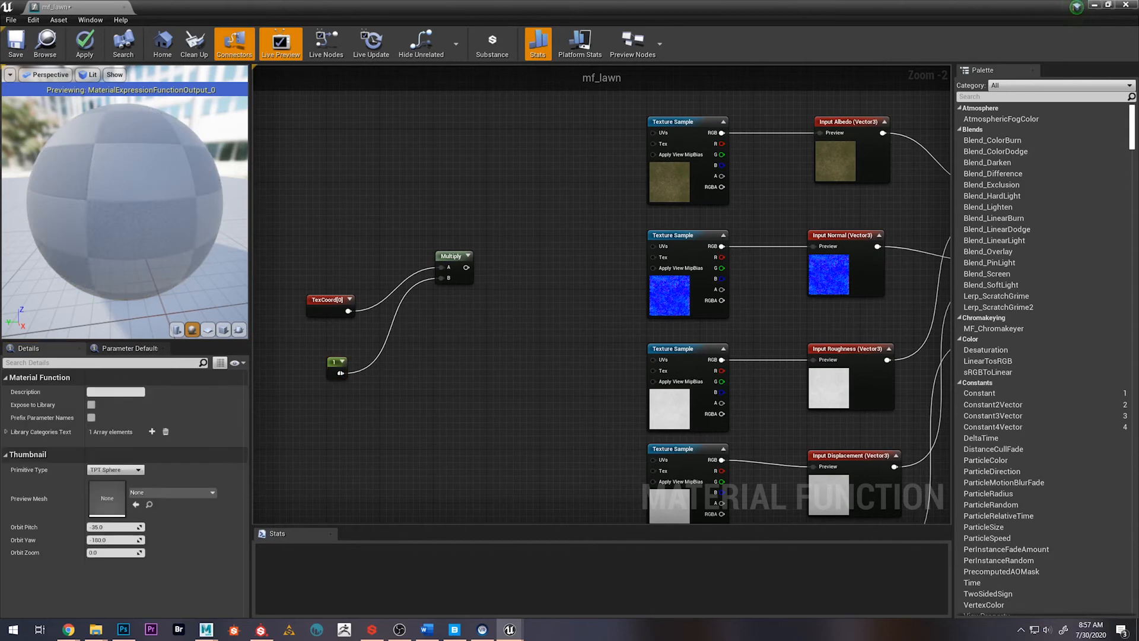
Insert a scalar function input between the constant and the Multiply node's B input, collapse its preview and tidy the node layout
{"action": "left_click_drag", "start_coordinate": [340, 373], "coordinate": [416, 374]}
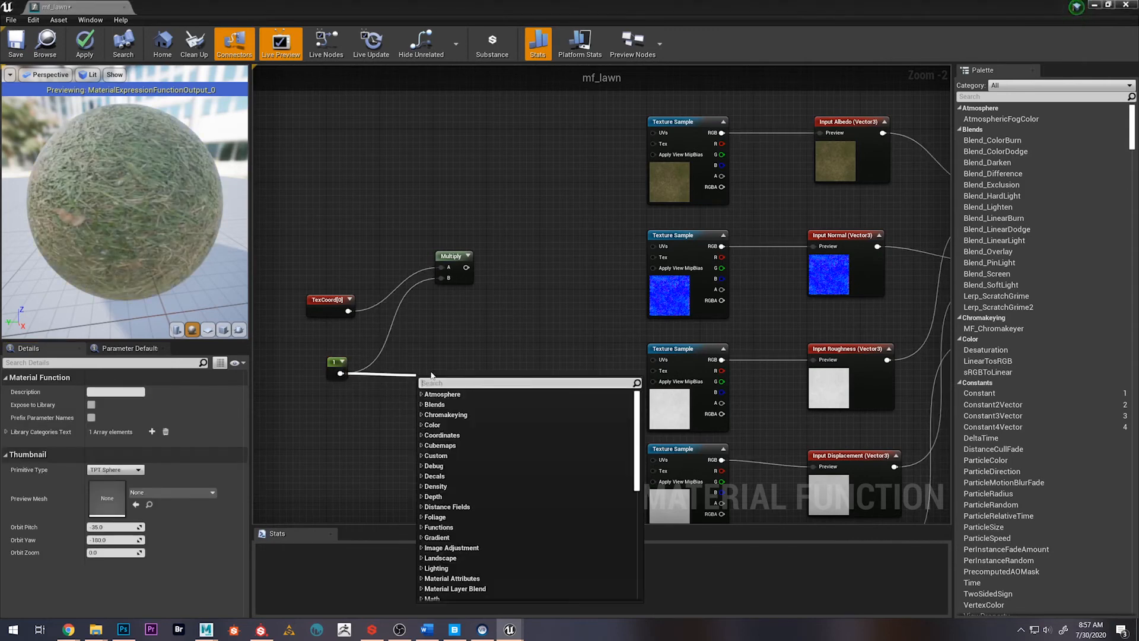
{"action": "type", "text": "fun"}
{"action": "key", "text": "Return"}
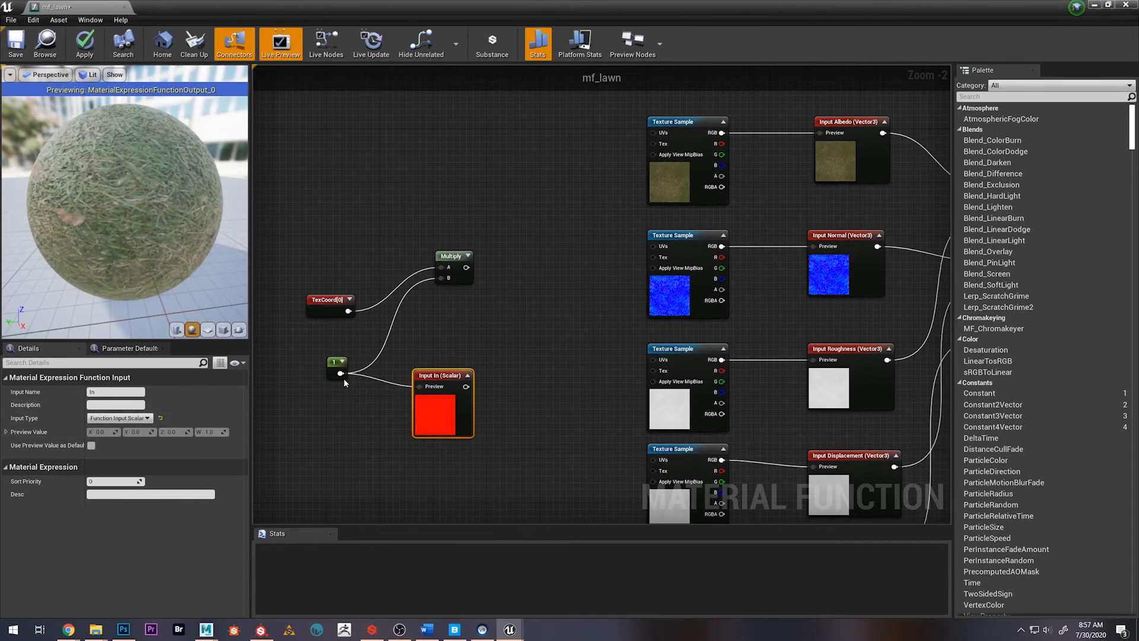
{"action": "left_click", "coordinate": [467, 375]}
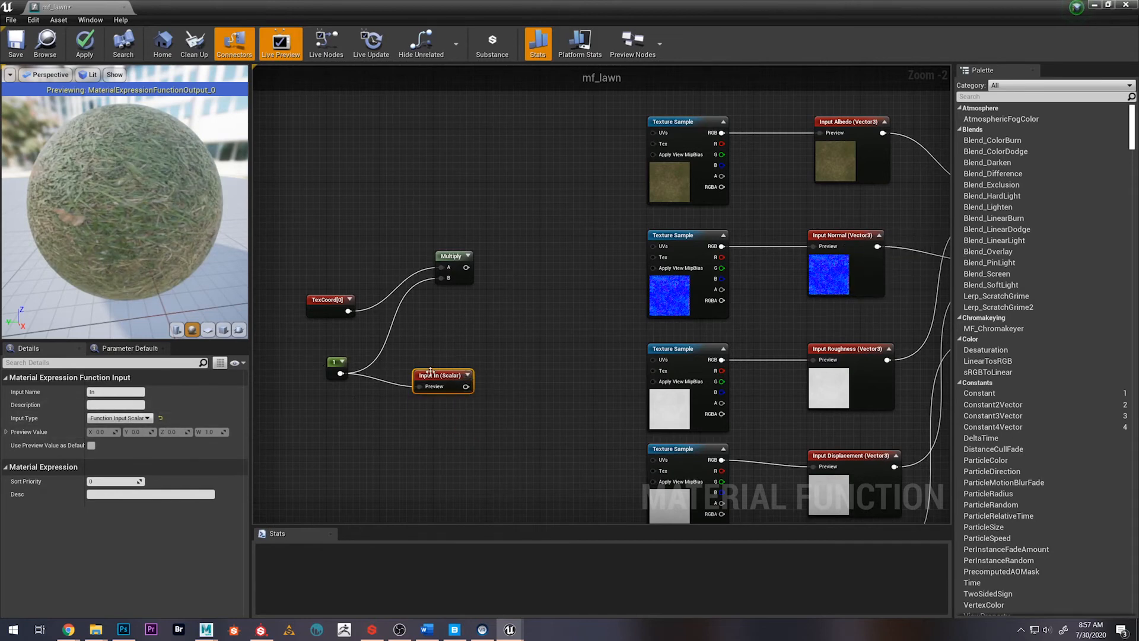
{"action": "left_click_drag", "start_coordinate": [431, 372], "coordinate": [519, 265]}
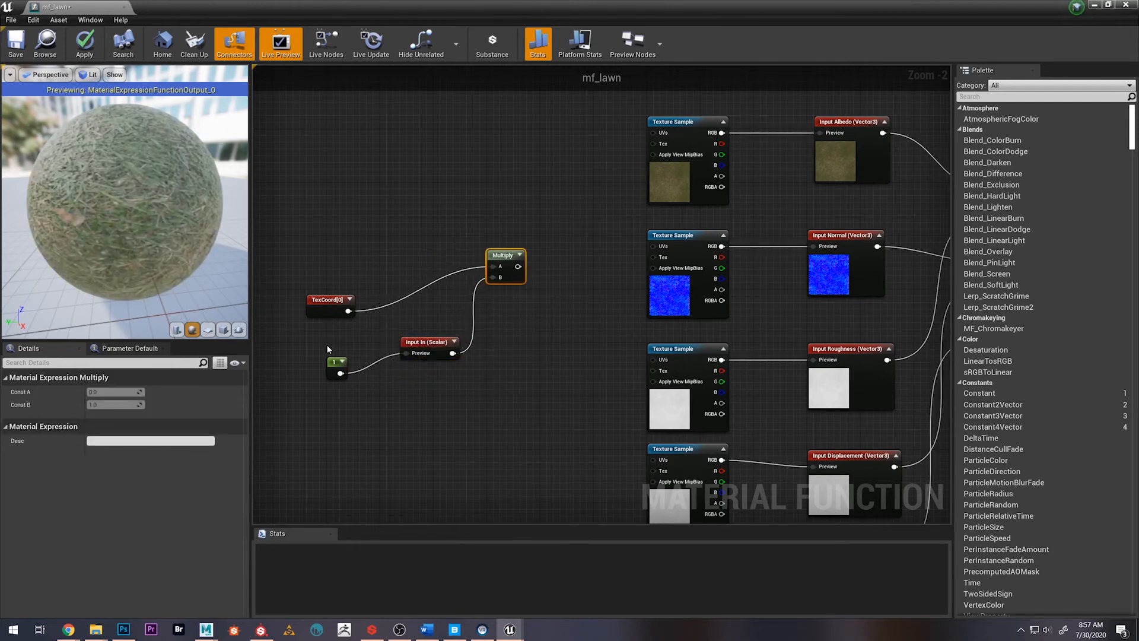
{"action": "left_click_drag", "start_coordinate": [325, 346], "coordinate": [442, 346]}
{"action": "left_click", "coordinate": [439, 399]}
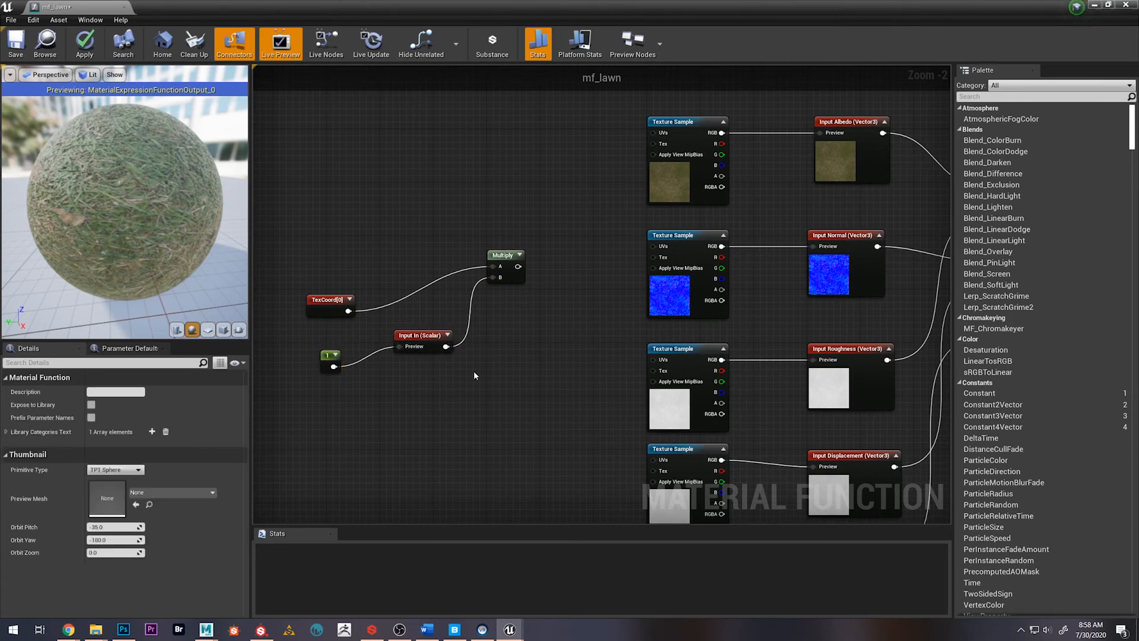
Connect the Multiply node's output to the UVs input of all five texture samples
{"action": "scroll", "coordinate": [540, 354], "scroll_direction": "down", "scroll_amount": 2}
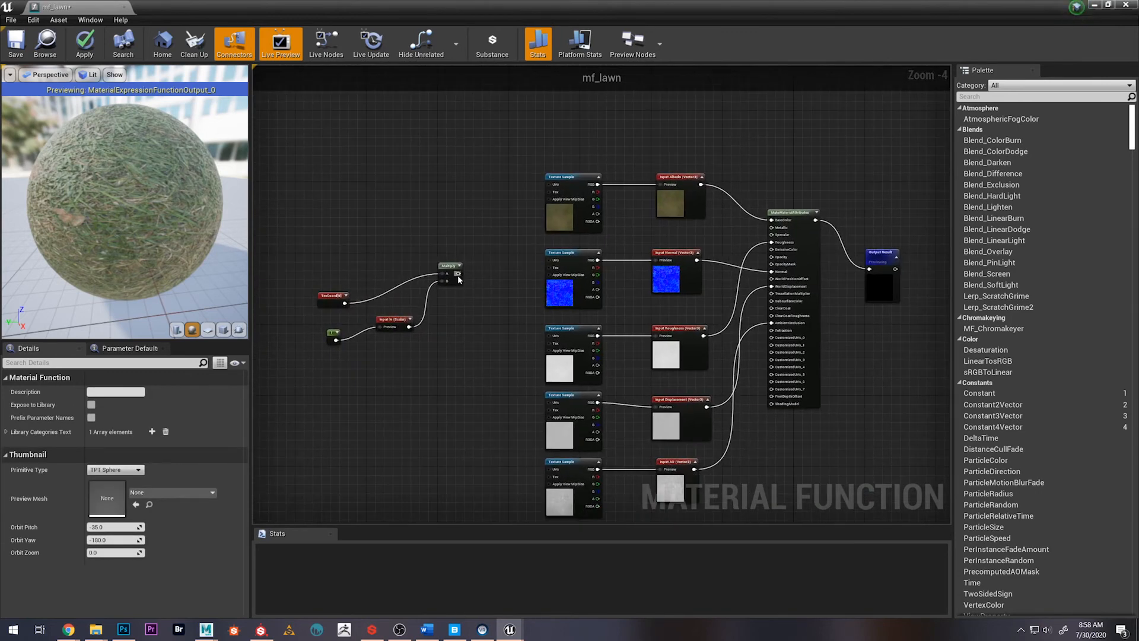
{"action": "left_click_drag", "start_coordinate": [457, 272], "coordinate": [551, 188]}
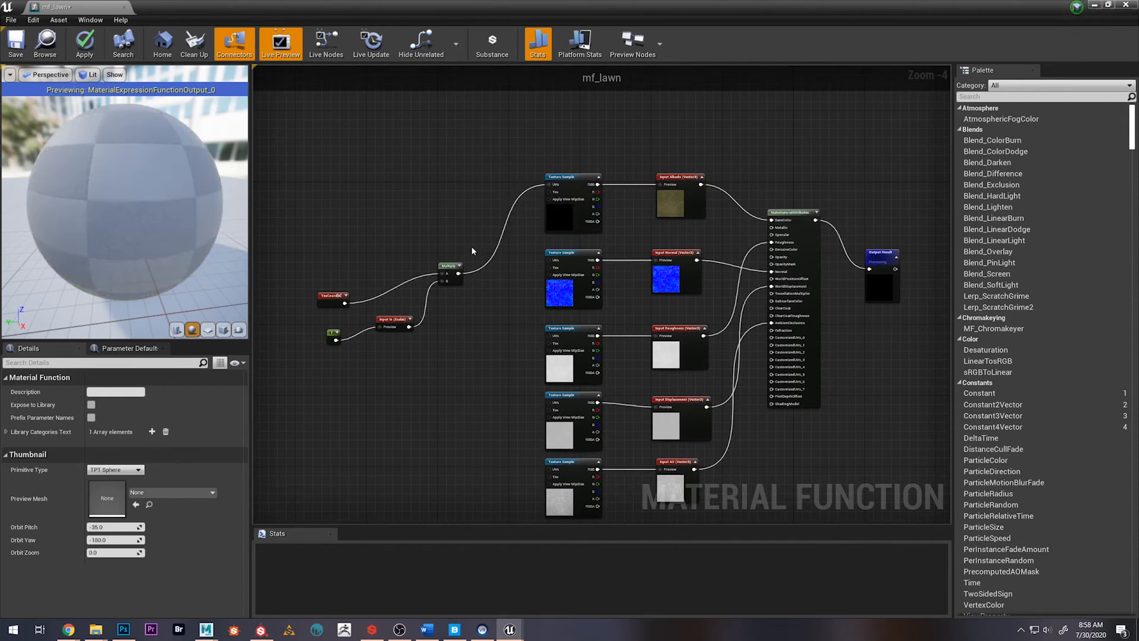
{"action": "left_click_drag", "start_coordinate": [458, 273], "coordinate": [549, 336]}
{"action": "right_click_drag", "start_coordinate": [470, 379], "coordinate": [463, 350]}
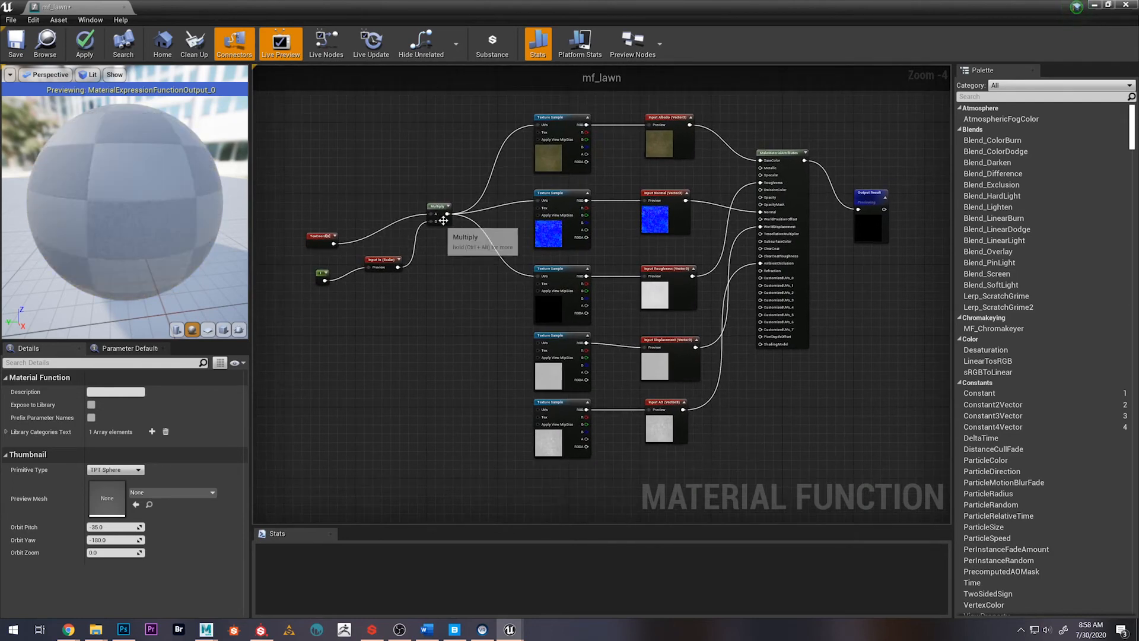
{"action": "left_click_drag", "start_coordinate": [447, 214], "coordinate": [541, 411]}
Move the Output Result node farther right of MakeMaterialAttributes, roughly level with its output
{"action": "right_click_drag", "start_coordinate": [706, 335], "coordinate": [760, 386]}
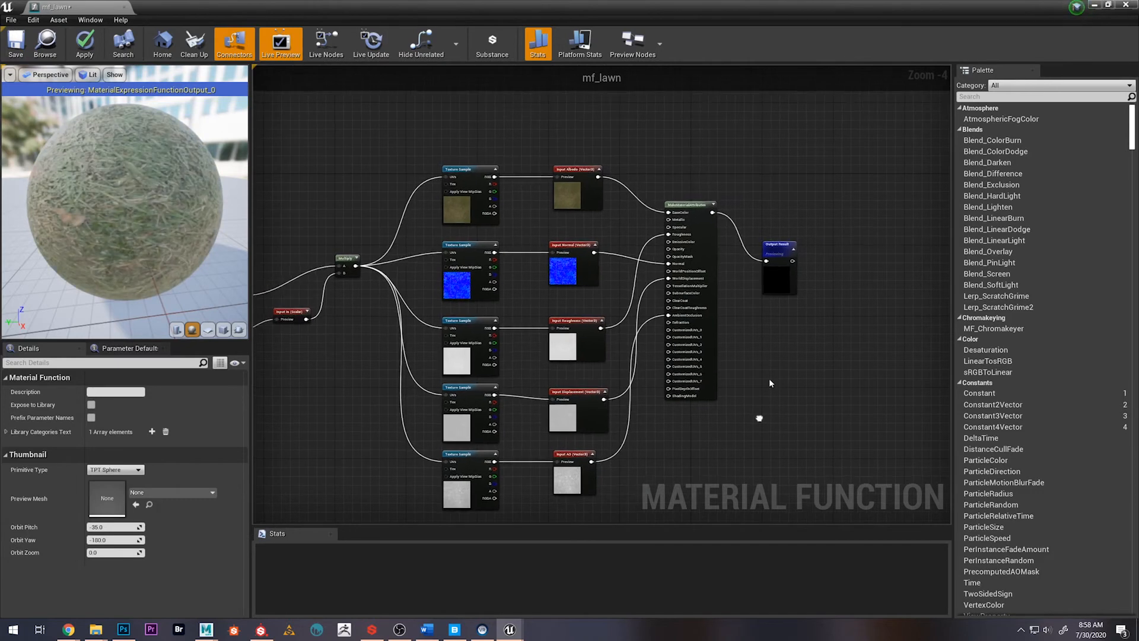
{"action": "left_click", "coordinate": [822, 207]}
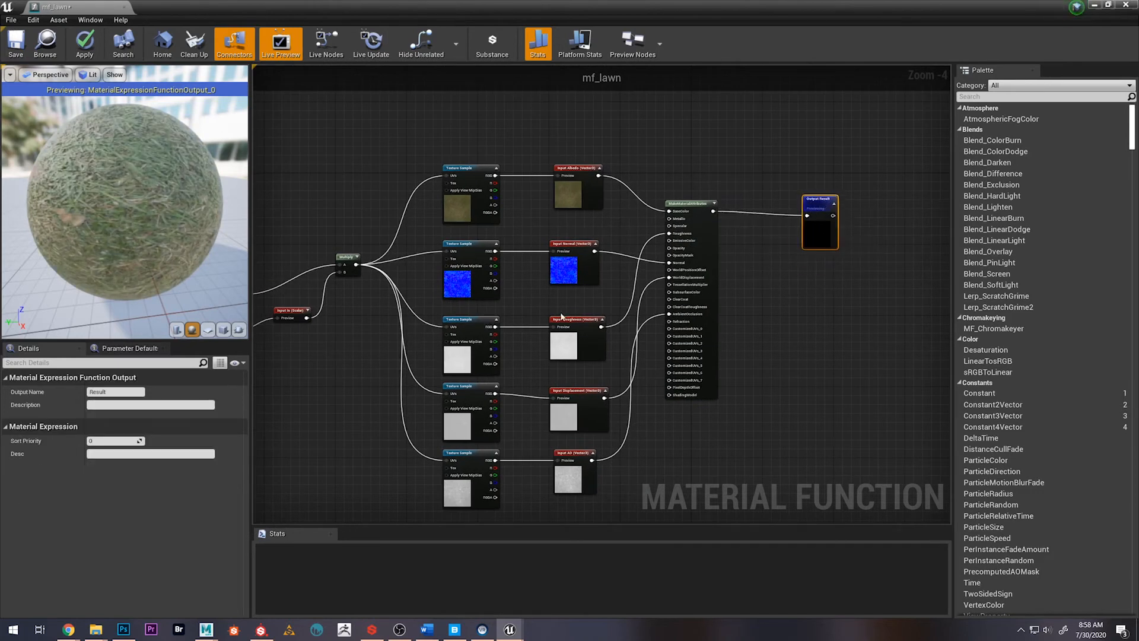
{"action": "right_click_drag", "start_coordinate": [386, 311], "coordinate": [516, 277]}
{"action": "scroll", "coordinate": [525, 304], "scroll_direction": "down", "scroll_amount": 2}
{"action": "right_click_drag", "start_coordinate": [497, 335], "coordinate": [455, 334]}
{"action": "scroll", "coordinate": [522, 289], "scroll_direction": "up", "scroll_amount": 1}
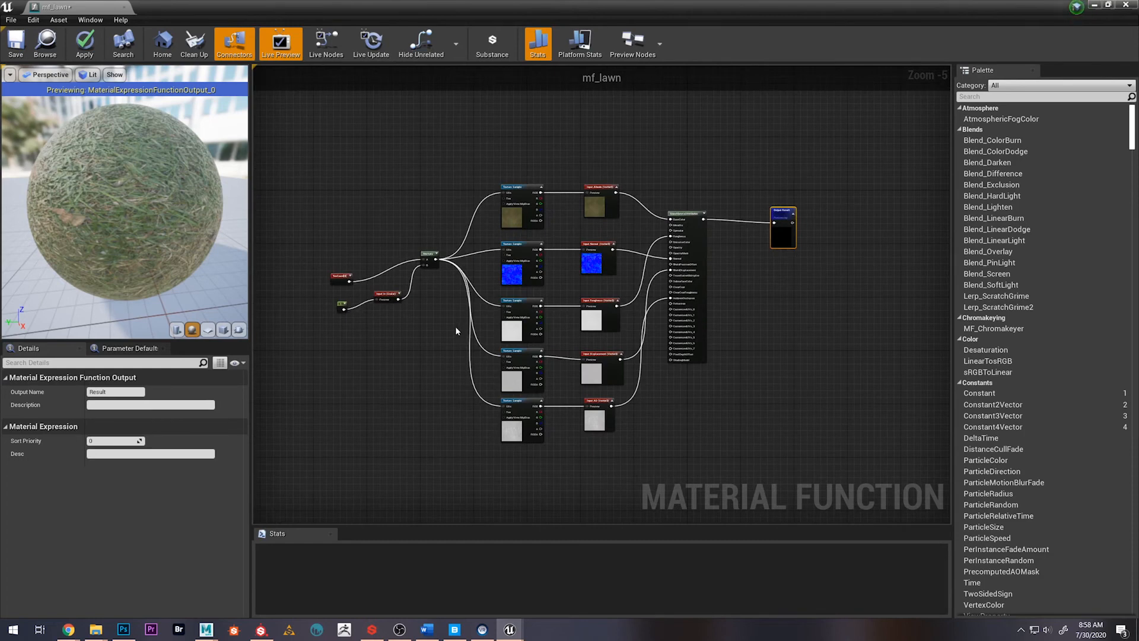
Check the grass on the preview sphere, then save the mf_lawn material function and close its editor
{"action": "left_click_drag", "start_coordinate": [127, 196], "coordinate": [196, 216]}
{"action": "scroll", "coordinate": [128, 196], "scroll_direction": "up", "scroll_amount": 5}
{"action": "scroll", "coordinate": [128, 196], "scroll_direction": "down", "scroll_amount": 7}
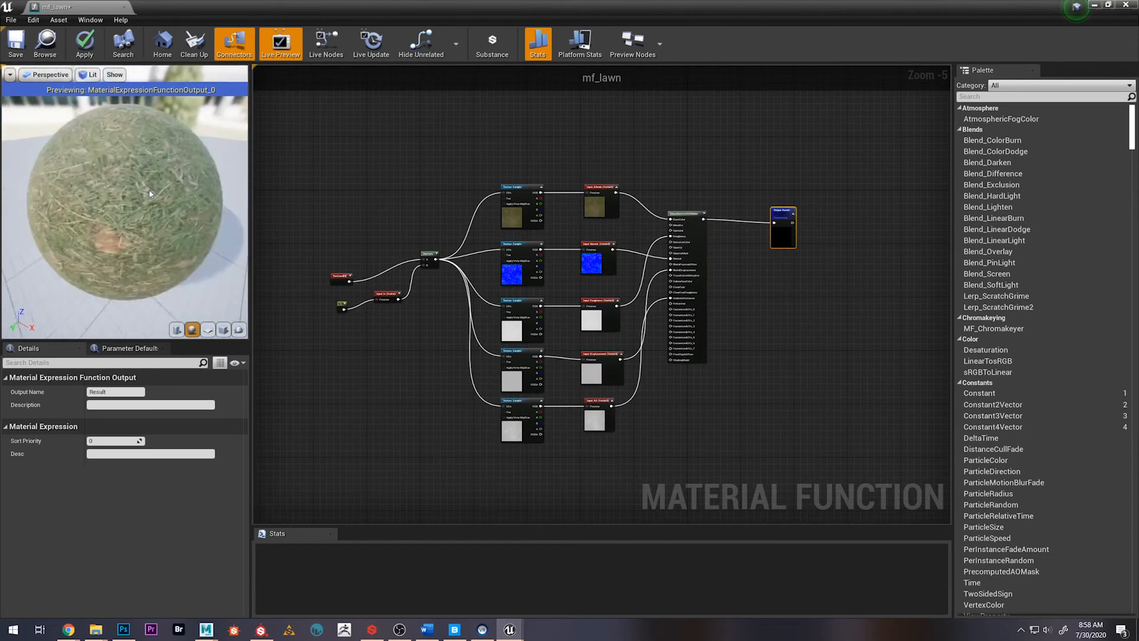
{"action": "left_click", "coordinate": [14, 44]}
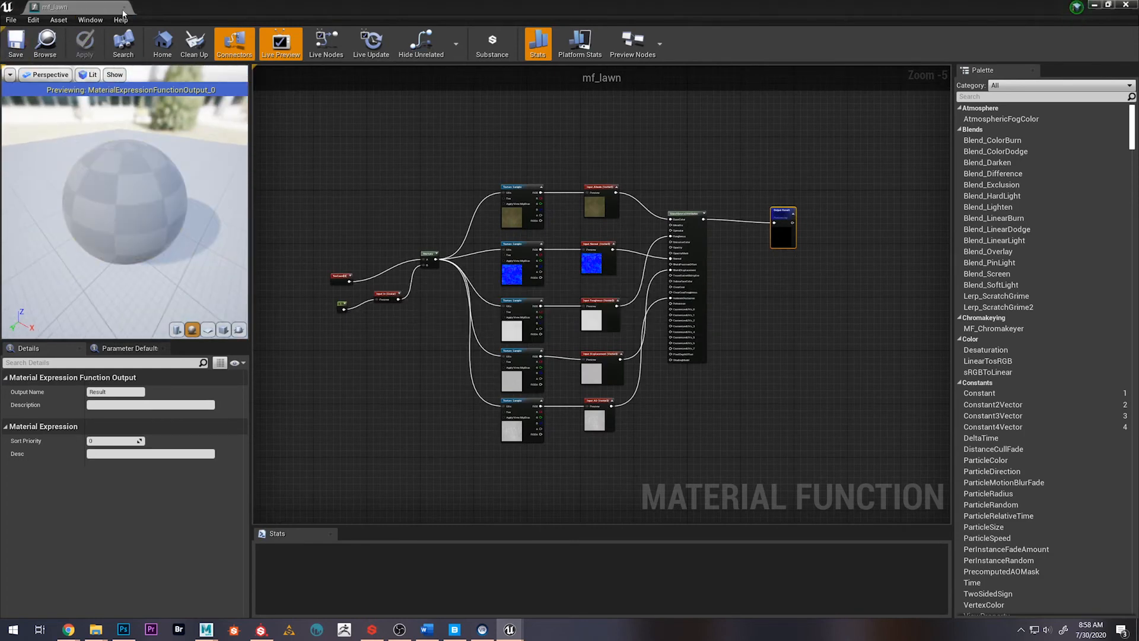
{"action": "left_click", "coordinate": [124, 7]}
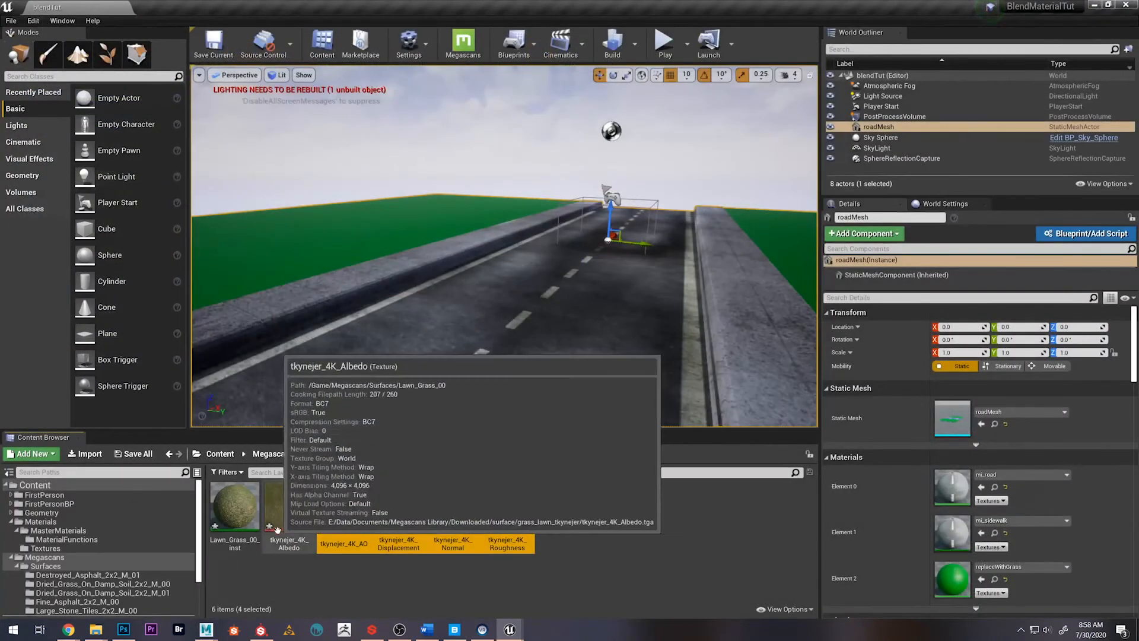
Open the MaterialFunctions folder under Materials/MasterMaterials and select the mf_lawn material function
{"action": "left_click", "coordinate": [219, 455]}
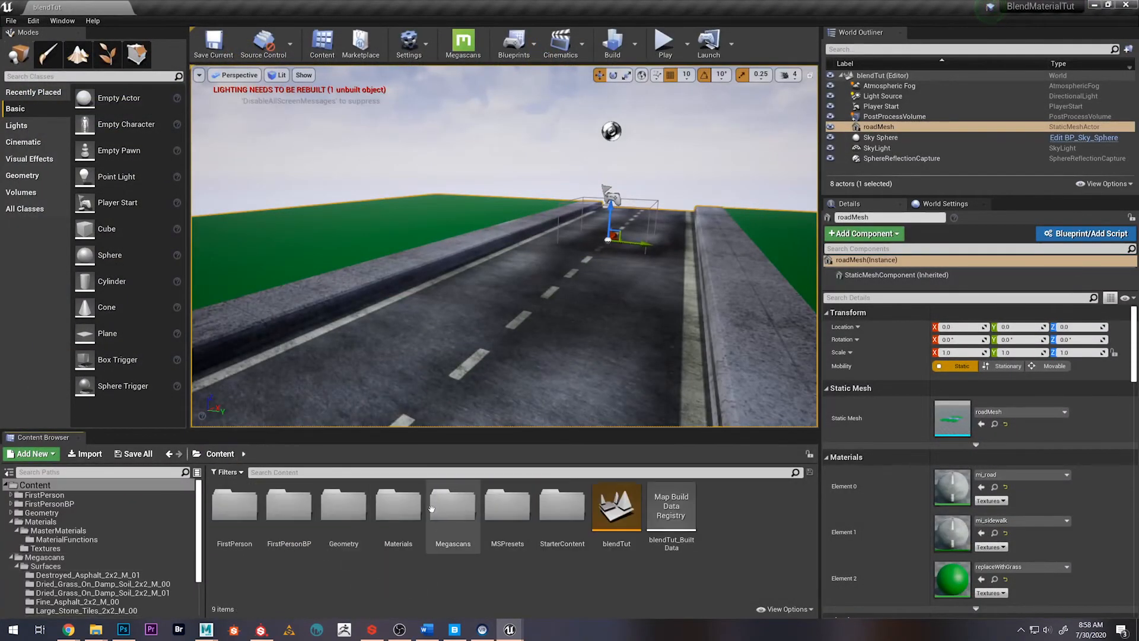
{"action": "left_click", "coordinate": [501, 511]}
{"action": "double_click", "coordinate": [398, 504]}
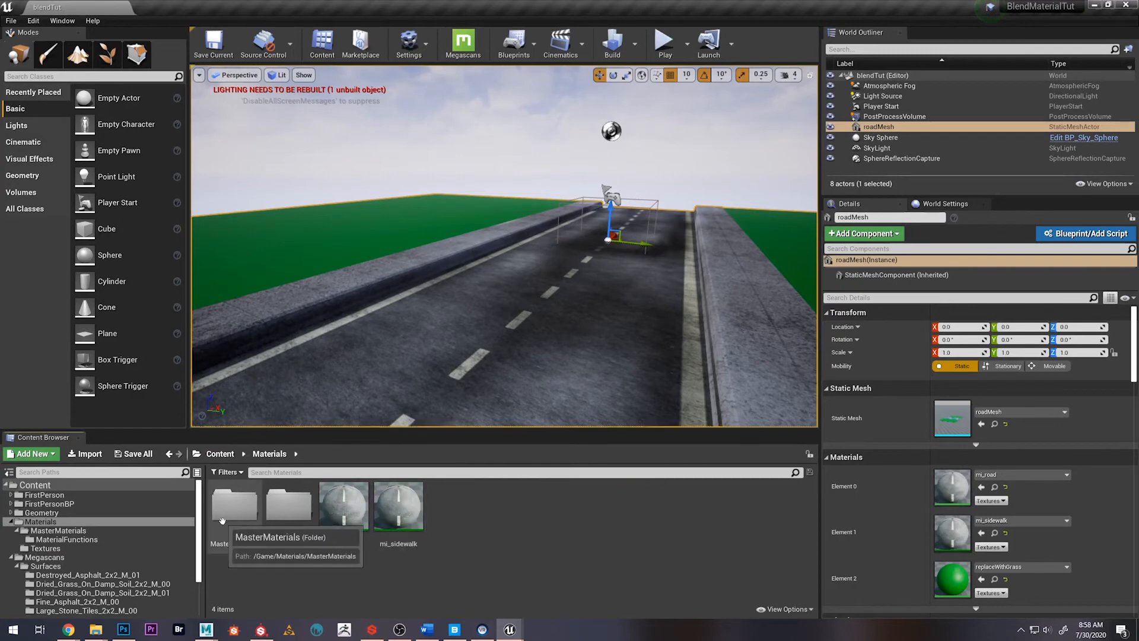
{"action": "double_click", "coordinate": [235, 504]}
{"action": "double_click", "coordinate": [234, 504]}
{"action": "left_click", "coordinate": [235, 501]}
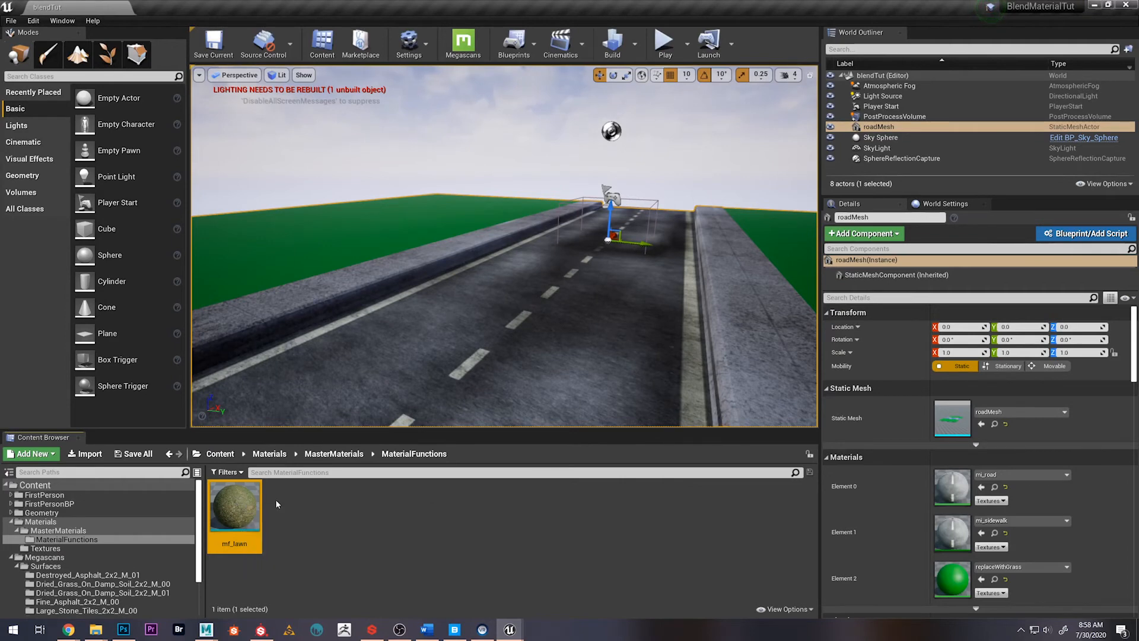
Rename the mf_lawn material function as mf_baseMaterial
{"action": "right_click", "coordinate": [237, 522]}
{"action": "left_click", "coordinate": [365, 533]}
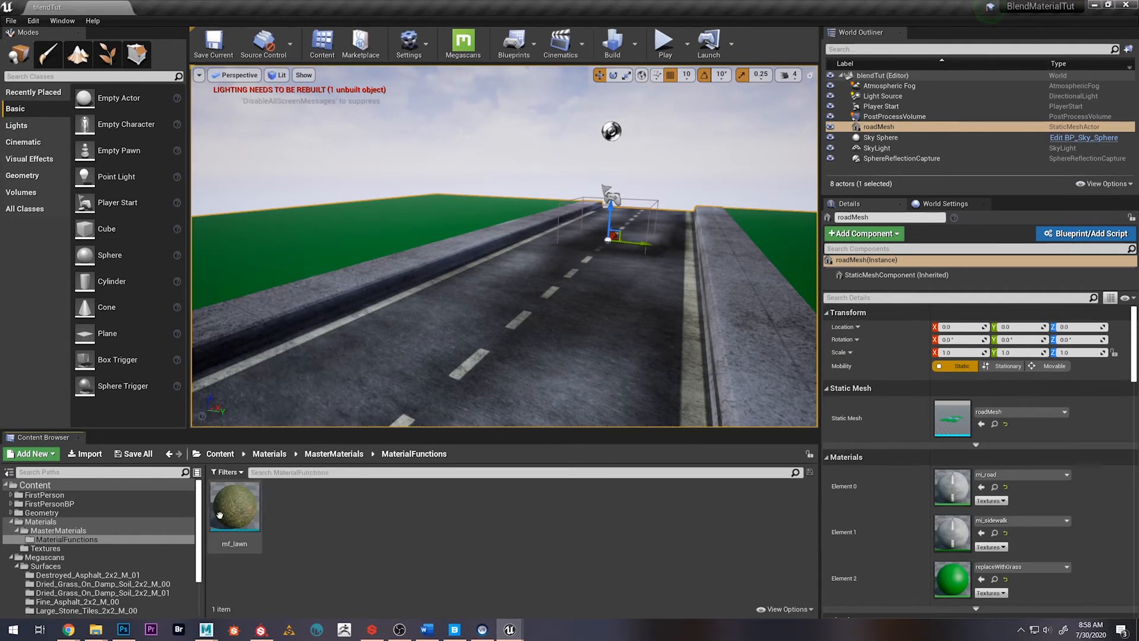
{"action": "left_click", "coordinate": [220, 515]}
{"action": "key", "text": "F2"}
{"action": "type", "text": "mf"}
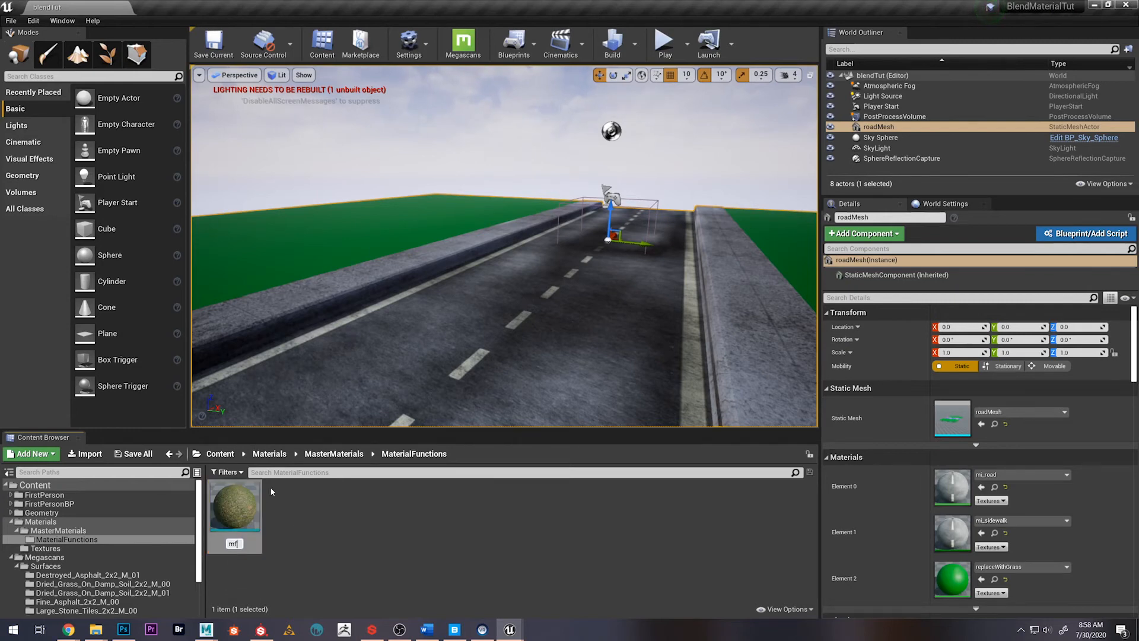
{"action": "type", "text": "_baseMaterial"}
{"action": "key", "text": "Return"}
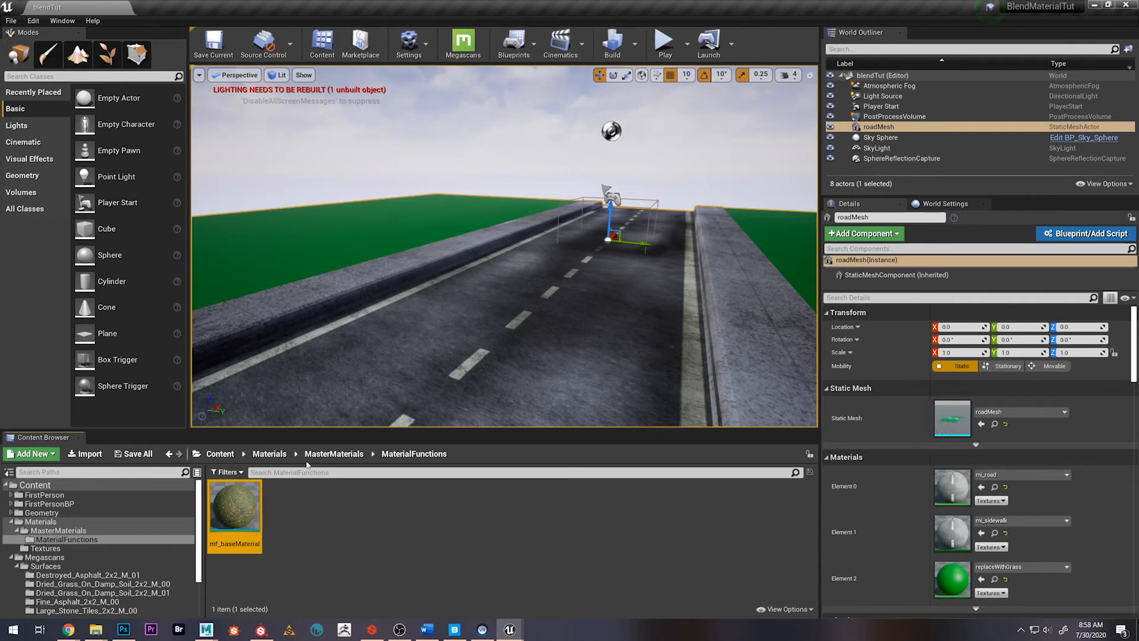
Create a new material named m_grassSplat in the MasterMaterials folder
{"action": "left_click", "coordinate": [328, 458]}
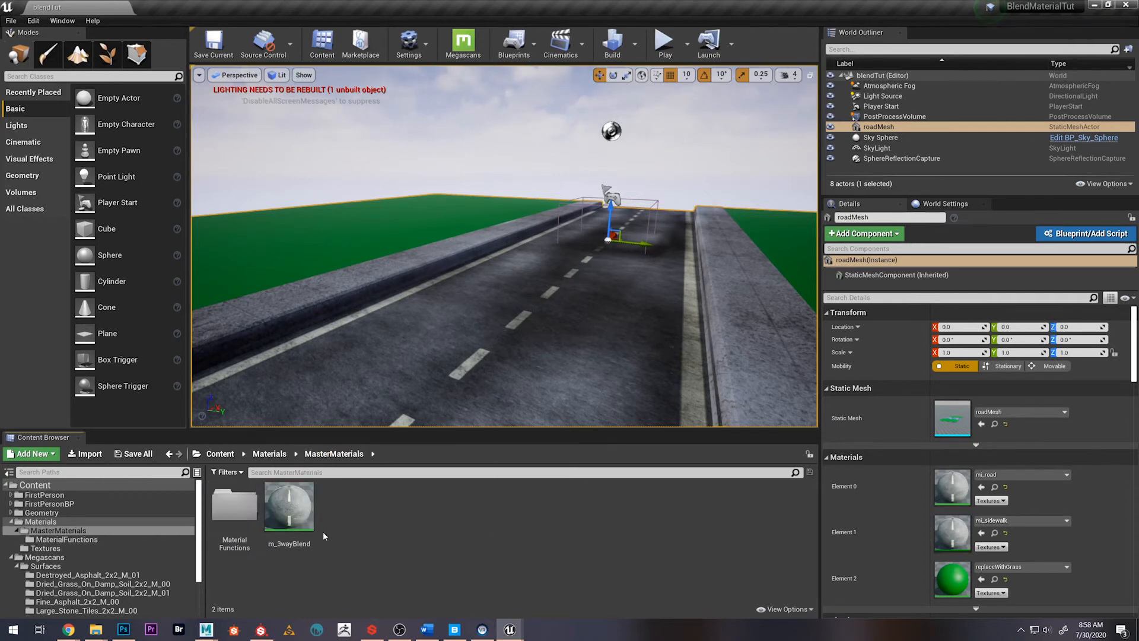
{"action": "right_click", "coordinate": [323, 531]}
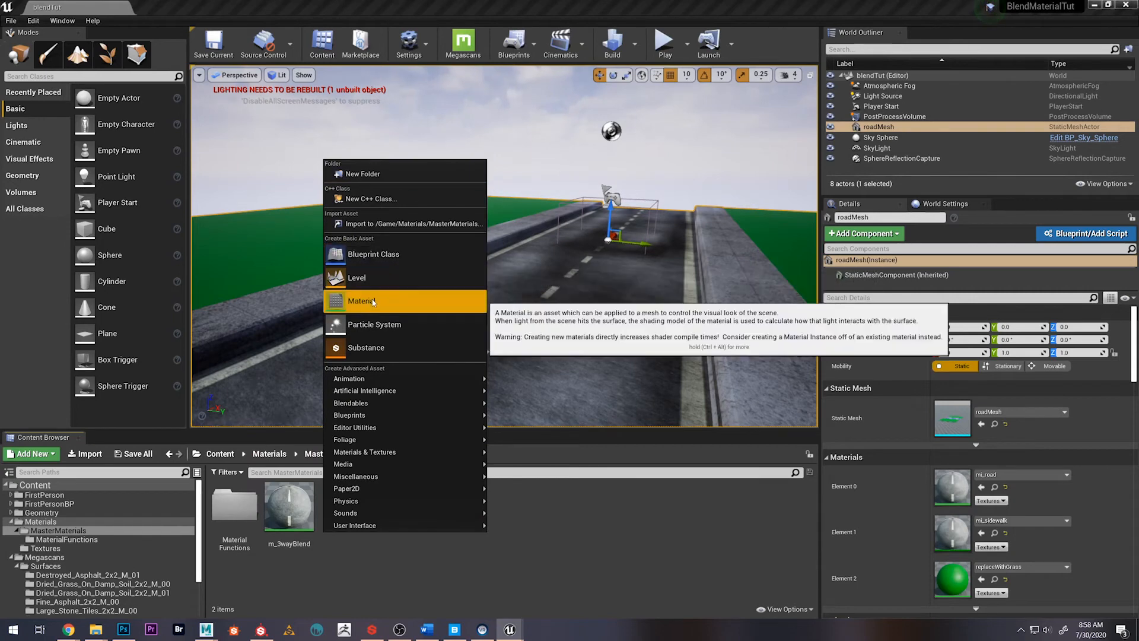
{"action": "left_click", "coordinate": [392, 302]}
{"action": "type", "text": "n"}
{"action": "key", "text": "BackSpace"}
{"action": "type", "text": "m_grassSplat"}
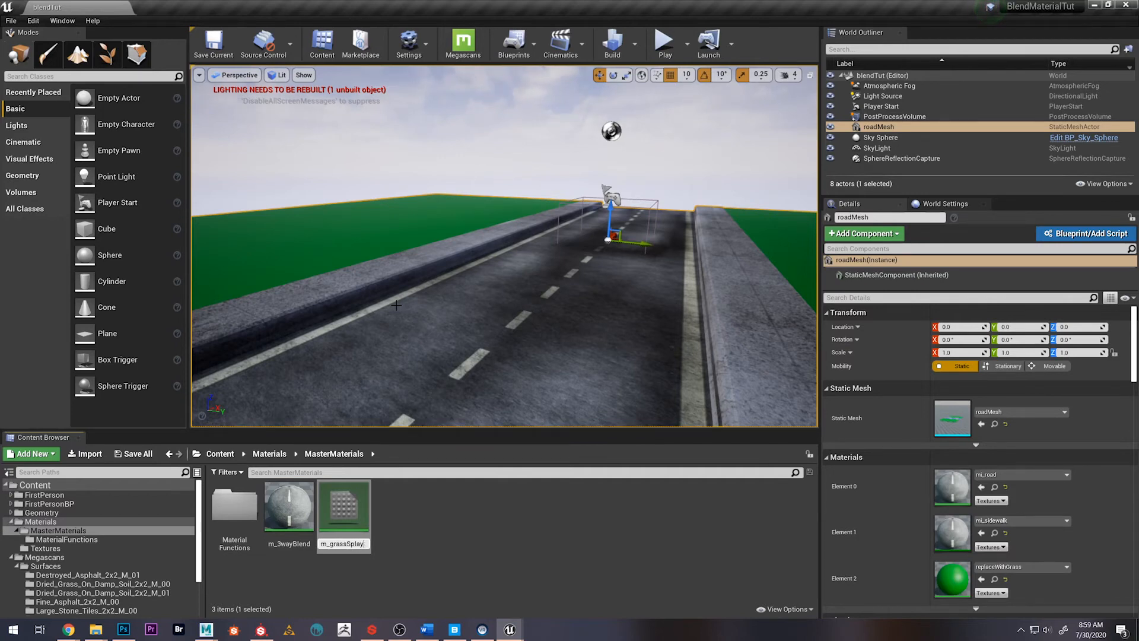
{"action": "key", "text": "Return"}
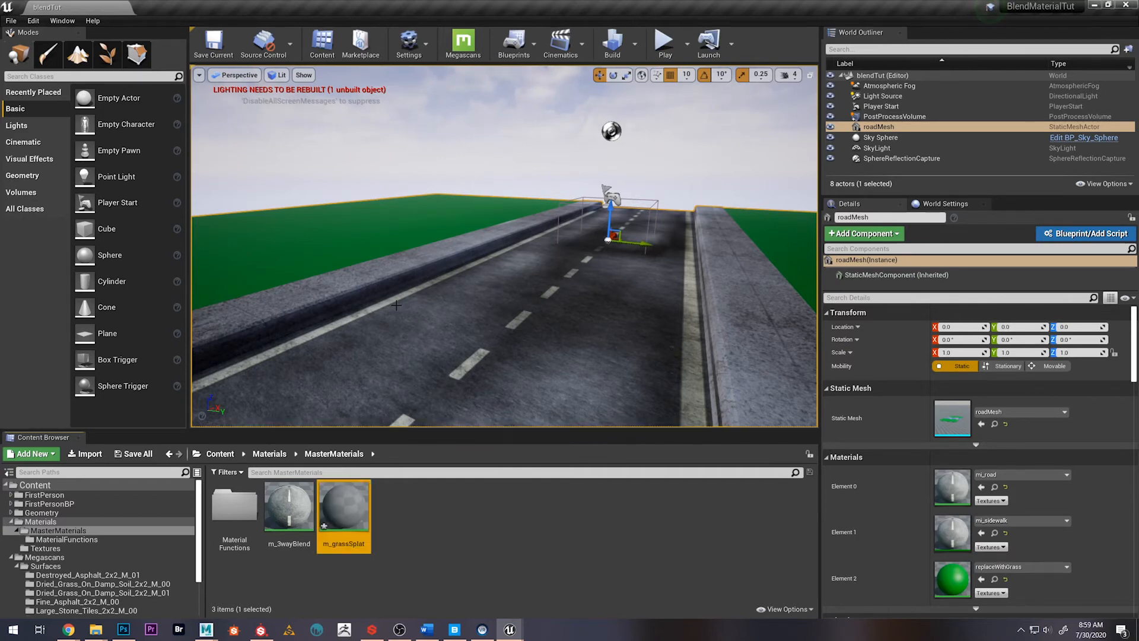
Open m_grassSplat for editing, move its window off the content browser and open the MaterialFunctions folder
{"action": "double_click", "coordinate": [344, 507]}
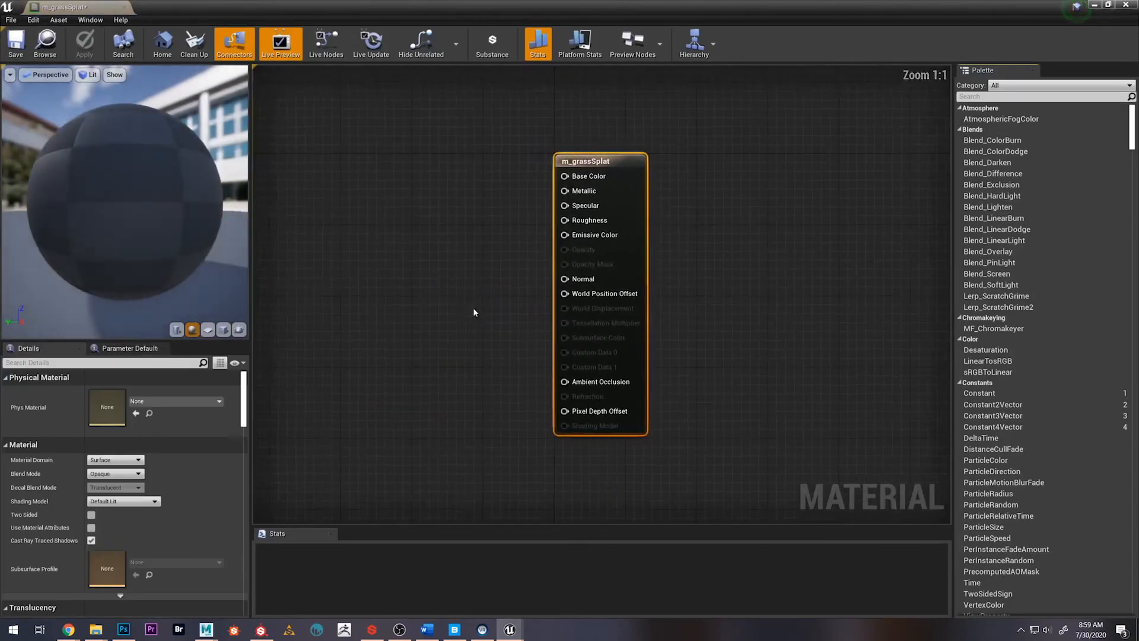
{"action": "left_click_drag", "start_coordinate": [409, 6], "coordinate": [741, 23]}
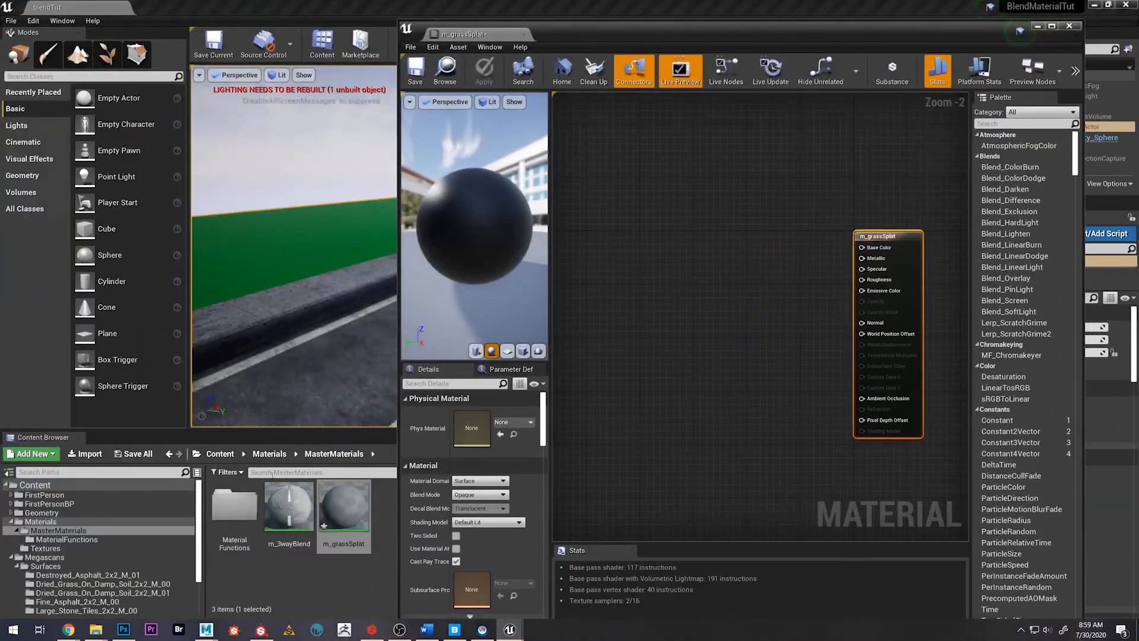
{"action": "double_click", "coordinate": [239, 514]}
Add the mf_baseMaterial function as a node in the m_grassSplat graph, well to the left of the material result node
{"action": "left_click_drag", "start_coordinate": [239, 515], "coordinate": [669, 259]}
{"action": "scroll", "coordinate": [766, 305], "scroll_direction": "up", "scroll_amount": 2}
{"action": "scroll", "coordinate": [767, 305], "scroll_direction": "down", "scroll_amount": 2}
{"action": "right_click_drag", "start_coordinate": [727, 310], "coordinate": [762, 327]}
{"action": "scroll", "coordinate": [762, 329], "scroll_direction": "up", "scroll_amount": 2}
{"action": "right_click_drag", "start_coordinate": [648, 262], "coordinate": [721, 257]}
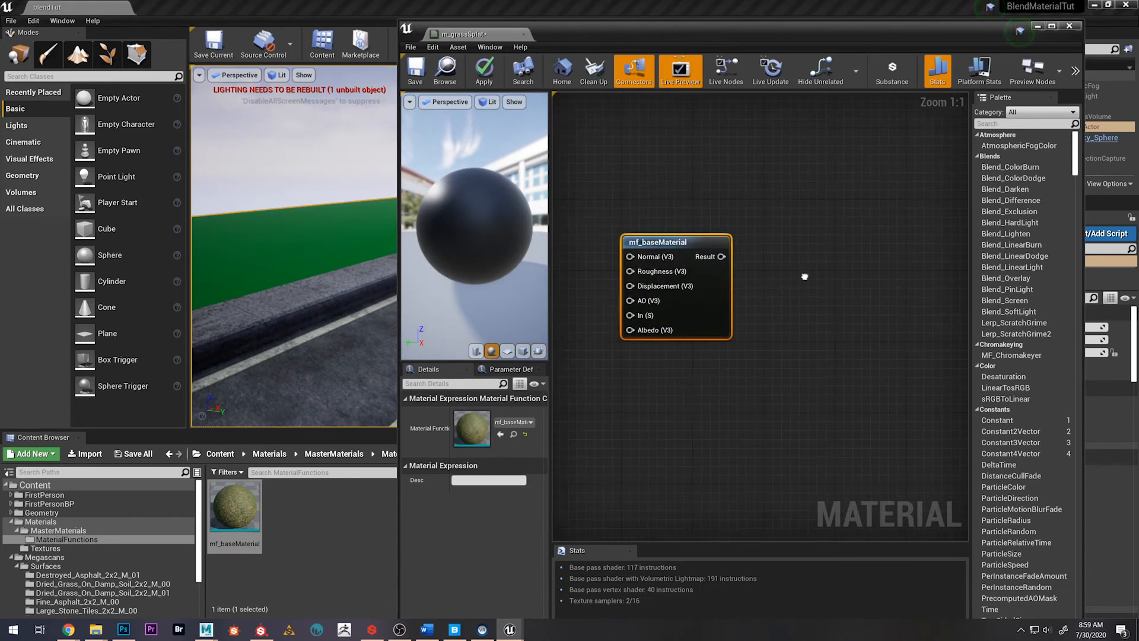
{"action": "left_click_drag", "start_coordinate": [722, 256], "coordinate": [764, 258]}
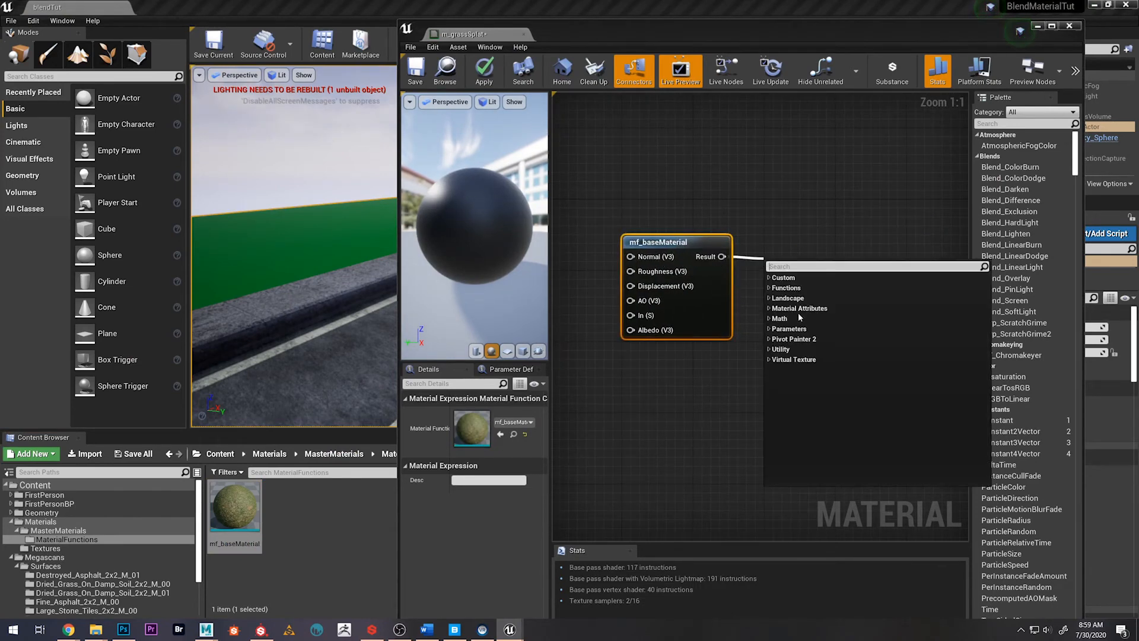
{"action": "left_click", "coordinate": [657, 410]}
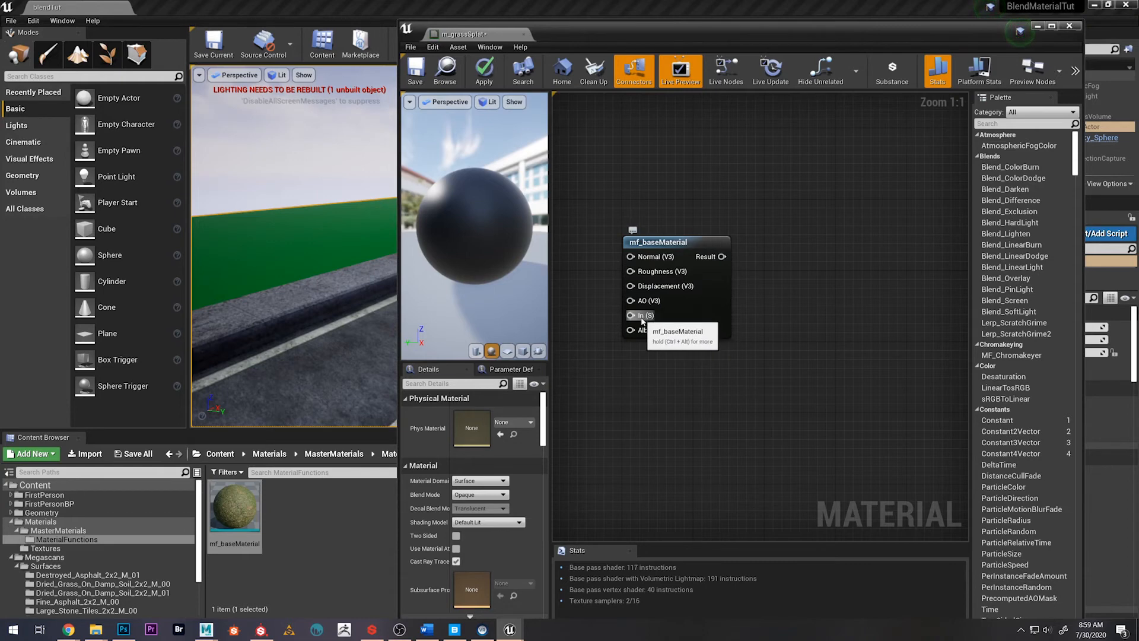
Rename the scalar function input inside mf_baseMaterial as UVs, save the function and return to the m_grassSplat graph
{"action": "double_click", "coordinate": [245, 515]}
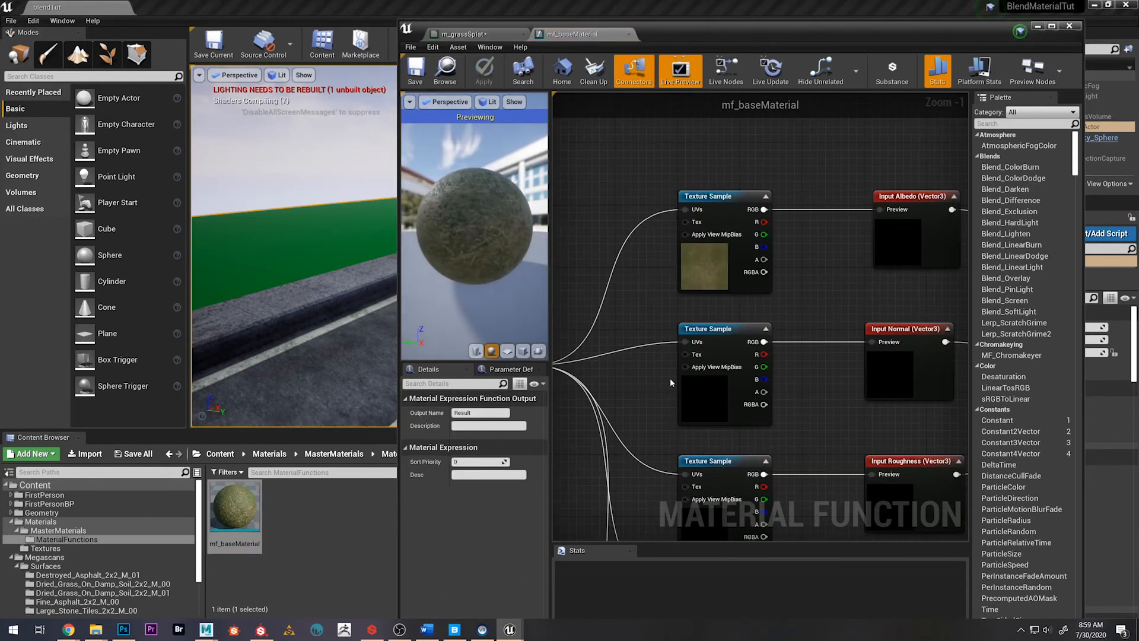
{"action": "left_click", "coordinate": [659, 389]}
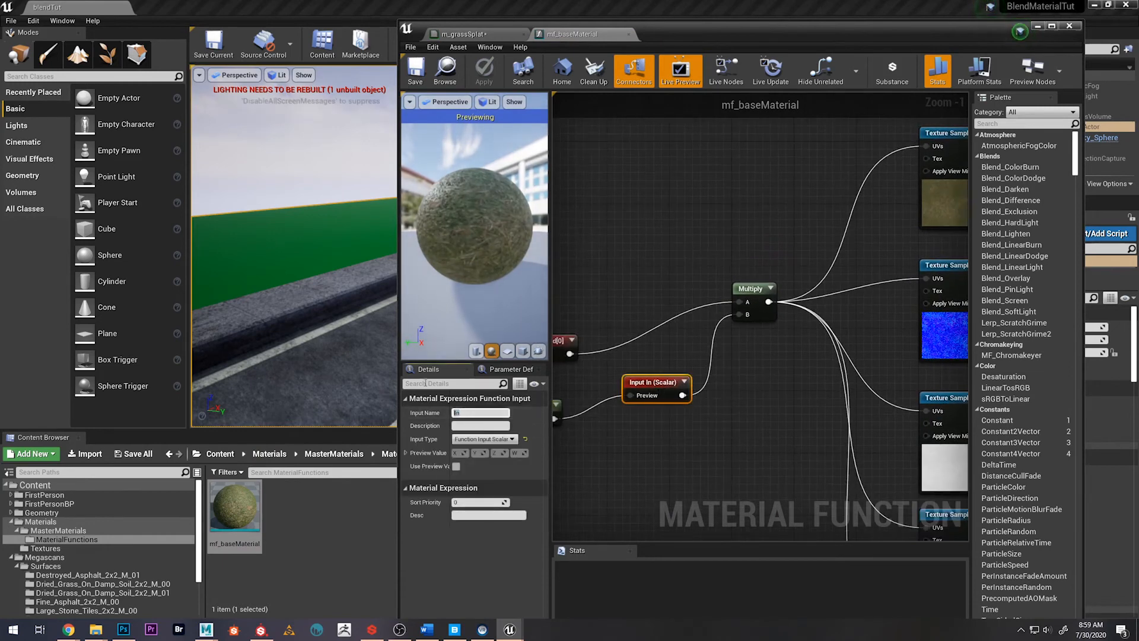
{"action": "type", "text": "UVs"}
{"action": "key", "text": "Return"}
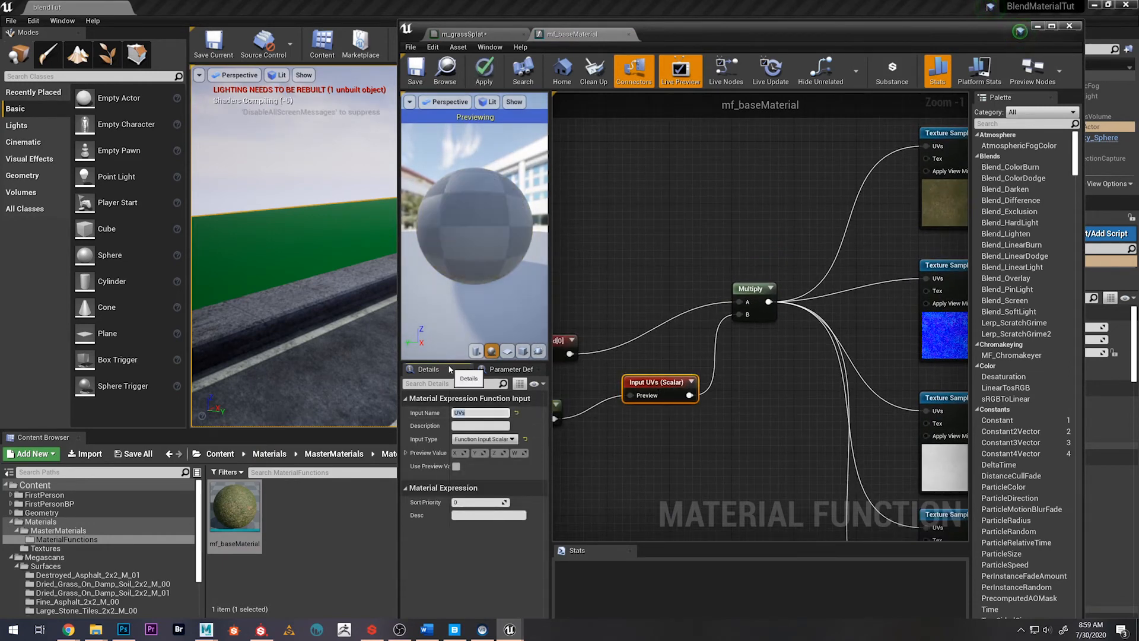
{"action": "left_click", "coordinate": [478, 64]}
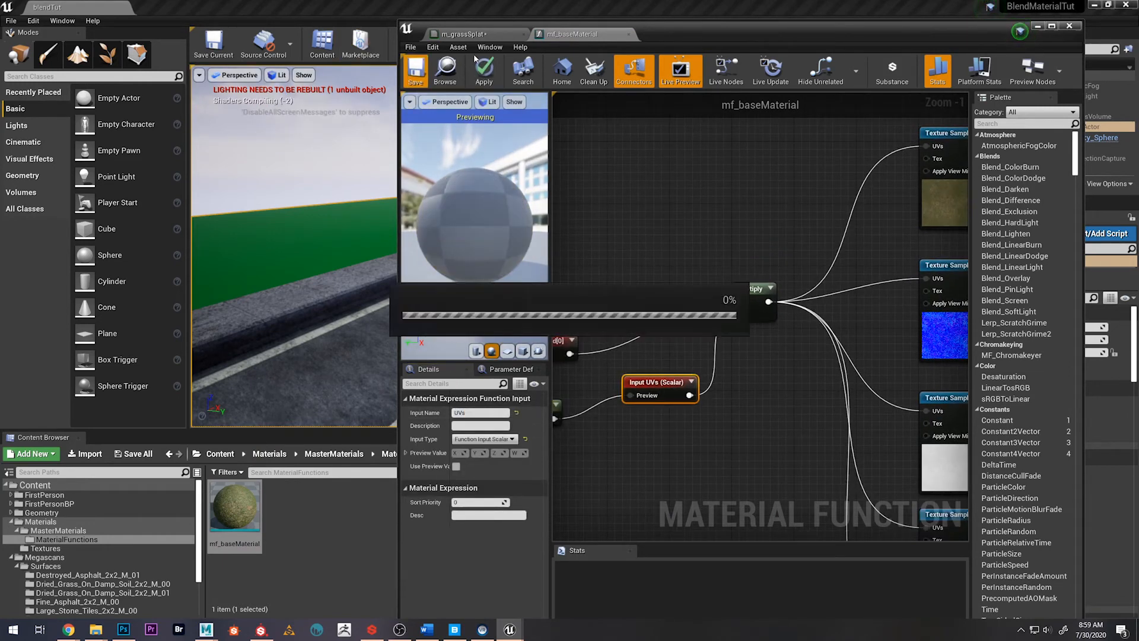
{"action": "left_click", "coordinate": [481, 36]}
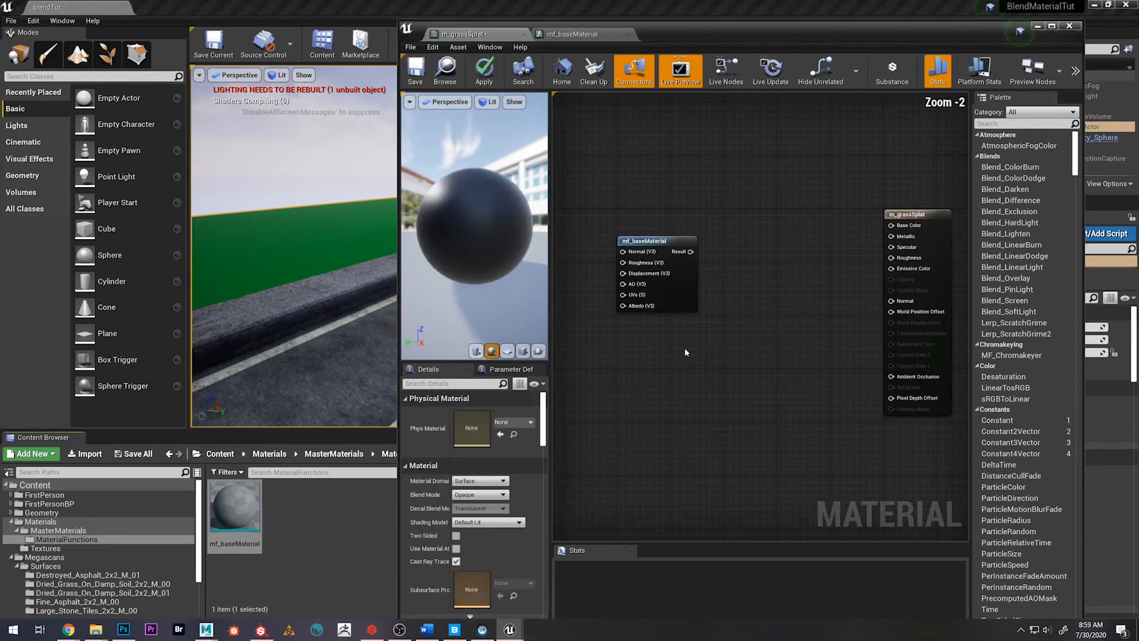
Close the mf_baseMaterial editor and delete the mf_baseMaterial node from the m_grassSplat graph
{"action": "left_click", "coordinate": [678, 279]}
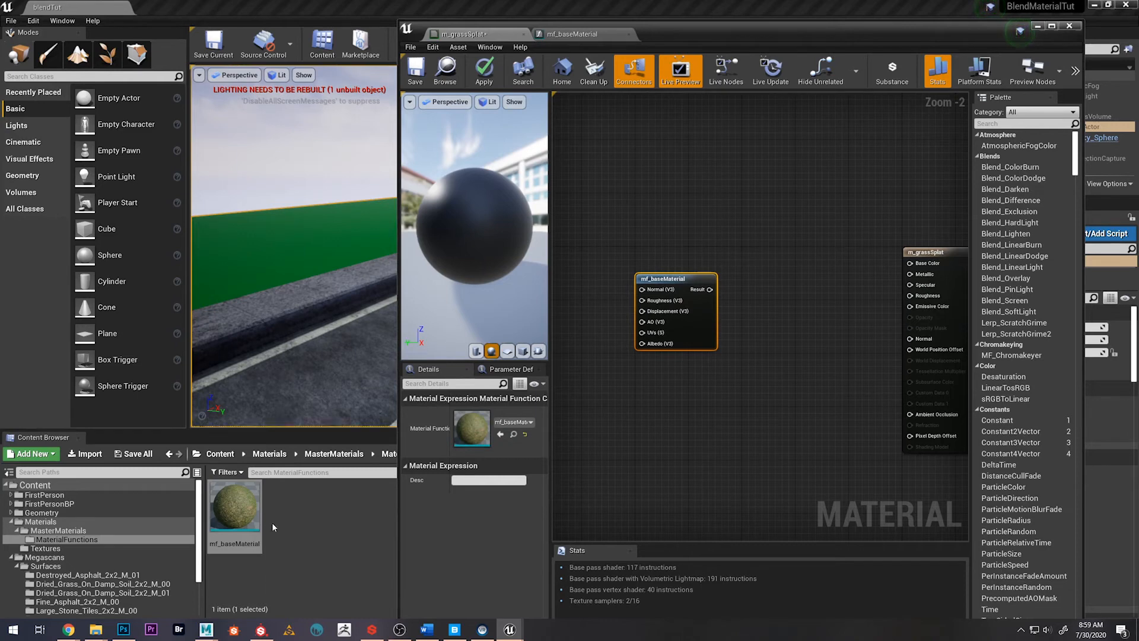
{"action": "left_click", "coordinate": [629, 34]}
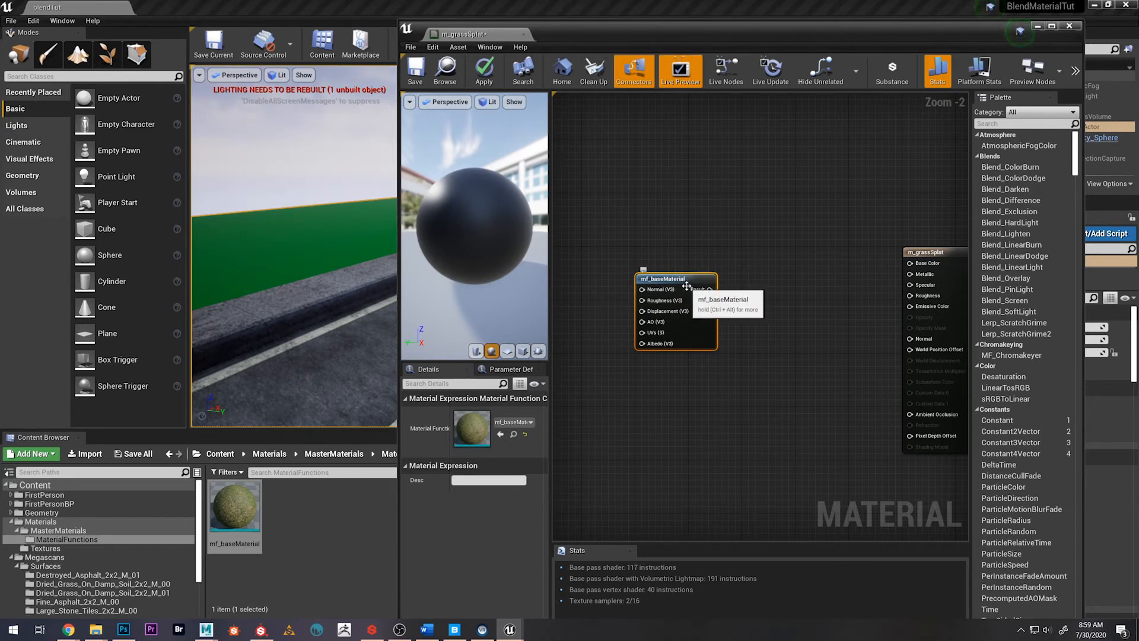
{"action": "key", "text": "Delete"}
Rename the mf_baseMaterial function back to mf_lawn and open it for editing
{"action": "left_click", "coordinate": [255, 500]}
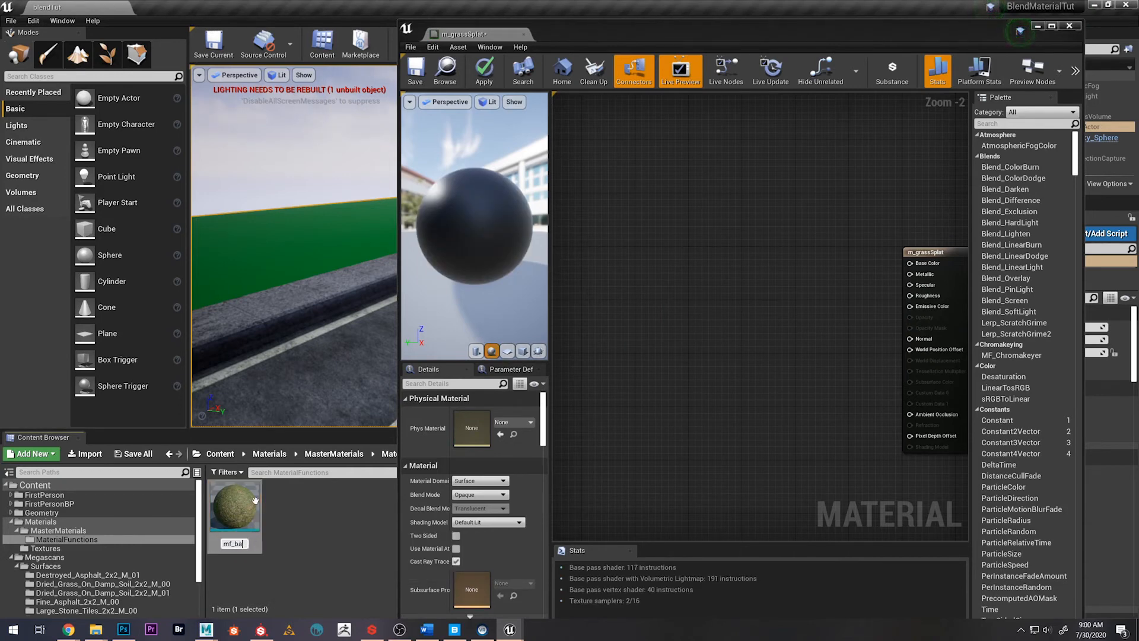
{"action": "type", "text": "mf_lawn"}
{"action": "key", "text": "Return"}
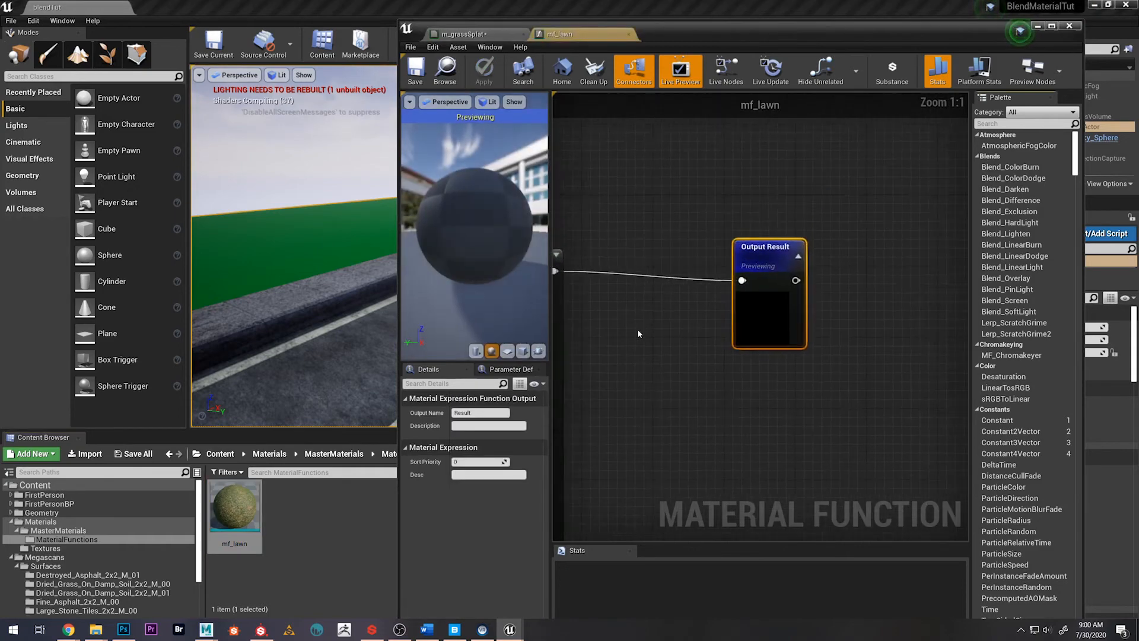
Maximize the mf_lawn editor and delete the five Vector3 function inputs between the texture samples and MakeMaterialAttributes
{"action": "scroll", "coordinate": [652, 335], "scroll_direction": "down", "scroll_amount": 7}
{"action": "right_click_drag", "start_coordinate": [688, 365], "coordinate": [770, 335]}
{"action": "left_click_drag", "start_coordinate": [723, 28], "coordinate": [652, 0]}
{"action": "scroll", "coordinate": [503, 317], "scroll_direction": "up", "scroll_amount": 5}
{"action": "right_click_drag", "start_coordinate": [503, 320], "coordinate": [854, 315]}
{"action": "scroll", "coordinate": [566, 322], "scroll_direction": "down", "scroll_amount": 2}
{"action": "right_click_drag", "start_coordinate": [452, 316], "coordinate": [448, 219]}
{"action": "scroll", "coordinate": [438, 135], "scroll_direction": "down", "scroll_amount": 1}
{"action": "left_click_drag", "start_coordinate": [440, 129], "coordinate": [503, 359]}
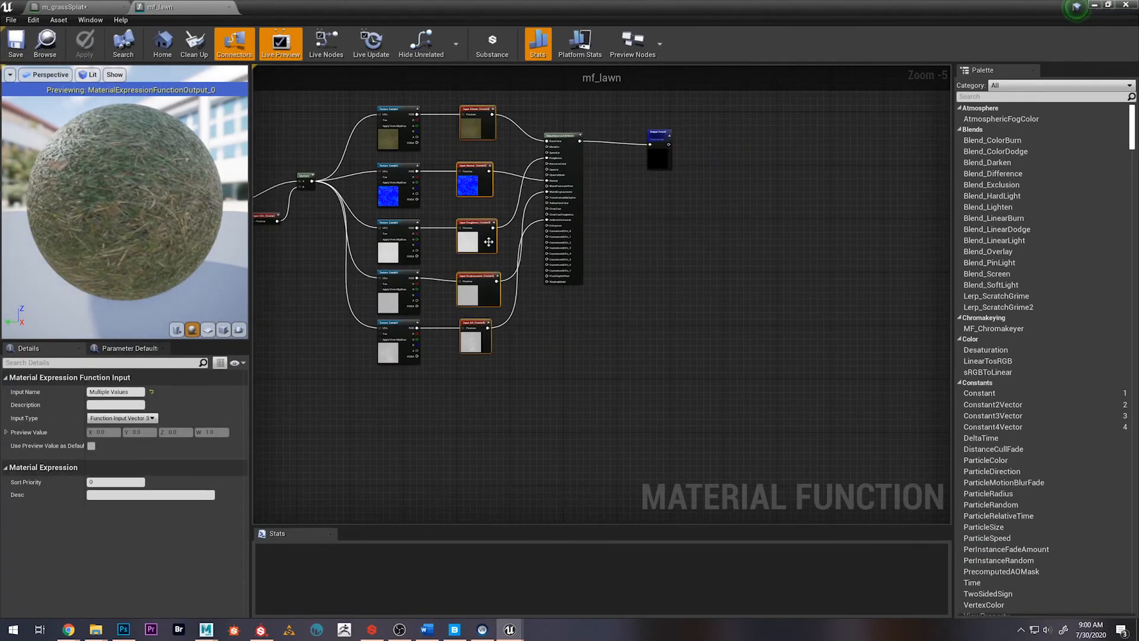
{"action": "key", "text": "Delete"}
{"action": "left_click", "coordinate": [645, 354]}
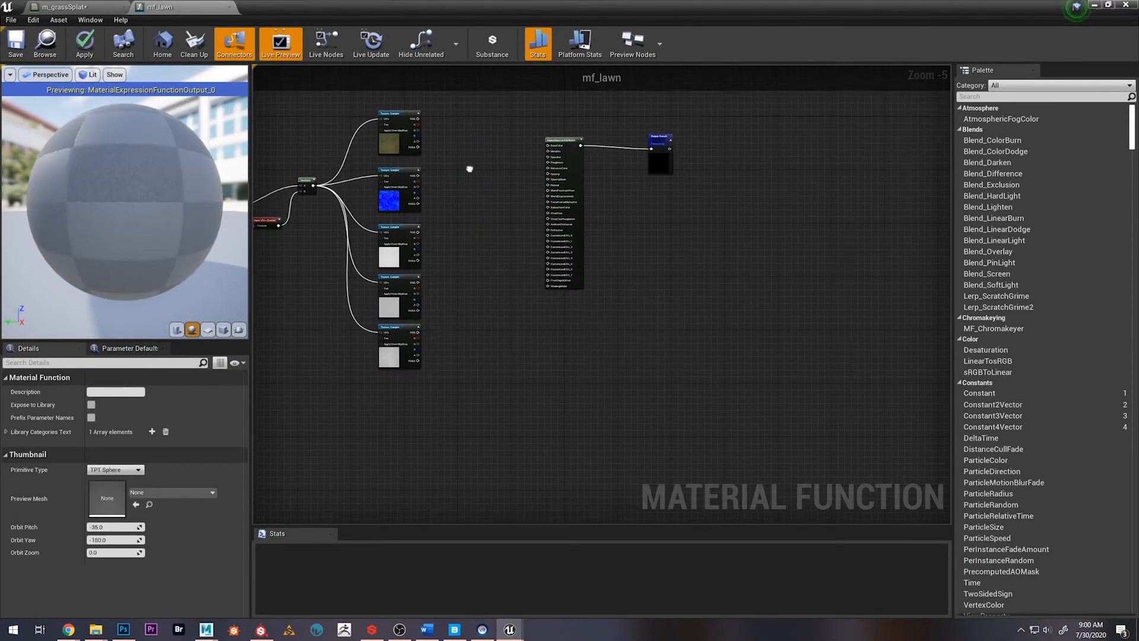
Connect the albedo, normal and roughness samples' RGB outputs to BaseColor, Normal and Roughness on MakeMaterialAttributes
{"action": "scroll", "coordinate": [450, 234], "scroll_direction": "up", "scroll_amount": 2}
{"action": "left_click_drag", "start_coordinate": [403, 219], "coordinate": [646, 267]}
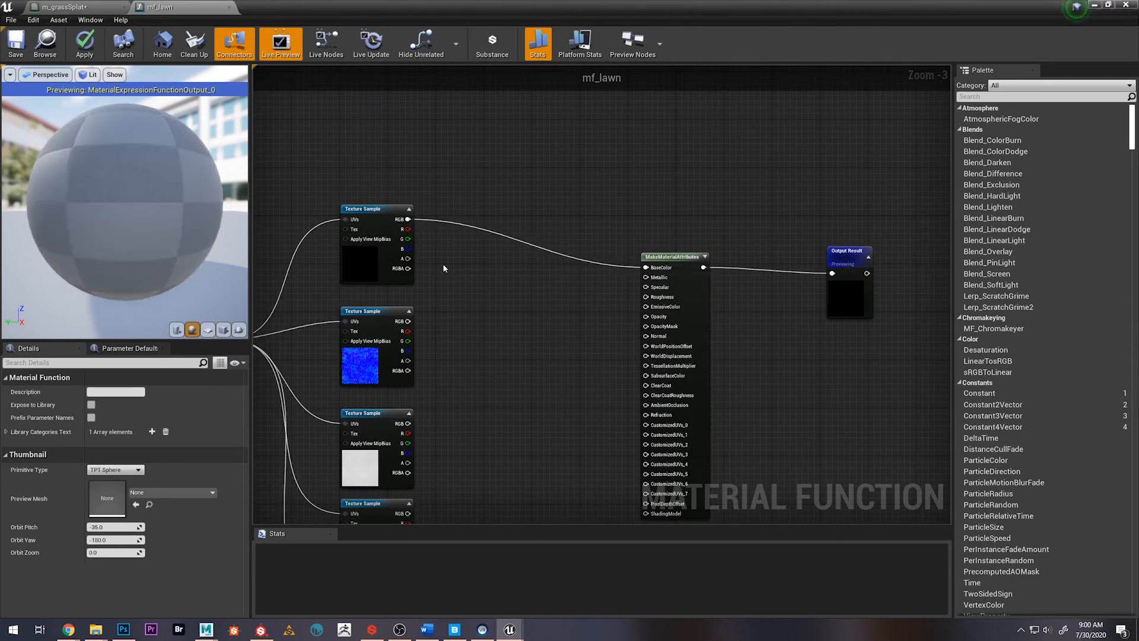
{"action": "left_click_drag", "start_coordinate": [407, 321], "coordinate": [646, 335]}
{"action": "right_click_drag", "start_coordinate": [389, 424], "coordinate": [397, 323]}
{"action": "left_click_drag", "start_coordinate": [409, 324], "coordinate": [653, 197]}
Connect the fourth texture sample's RGB to WorldDisplacement and the fifth sample's RGB to AmbientOcclusion on MakeMaterialAttributes
{"action": "right_click_drag", "start_coordinate": [435, 426], "coordinate": [463, 378]}
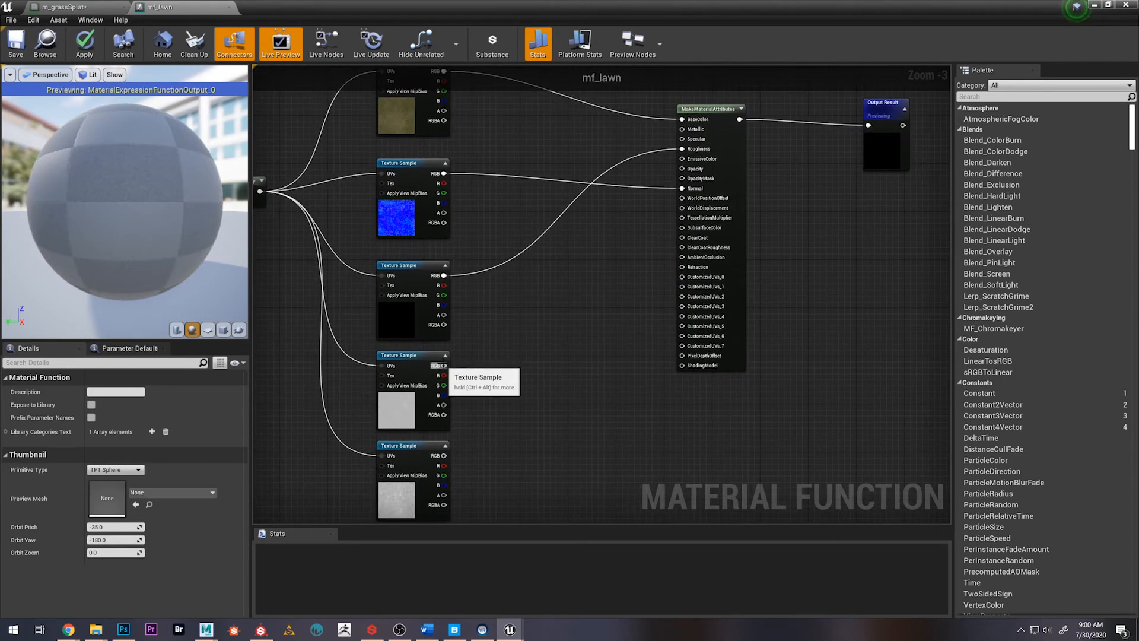
{"action": "left_click_drag", "start_coordinate": [444, 365], "coordinate": [683, 208]}
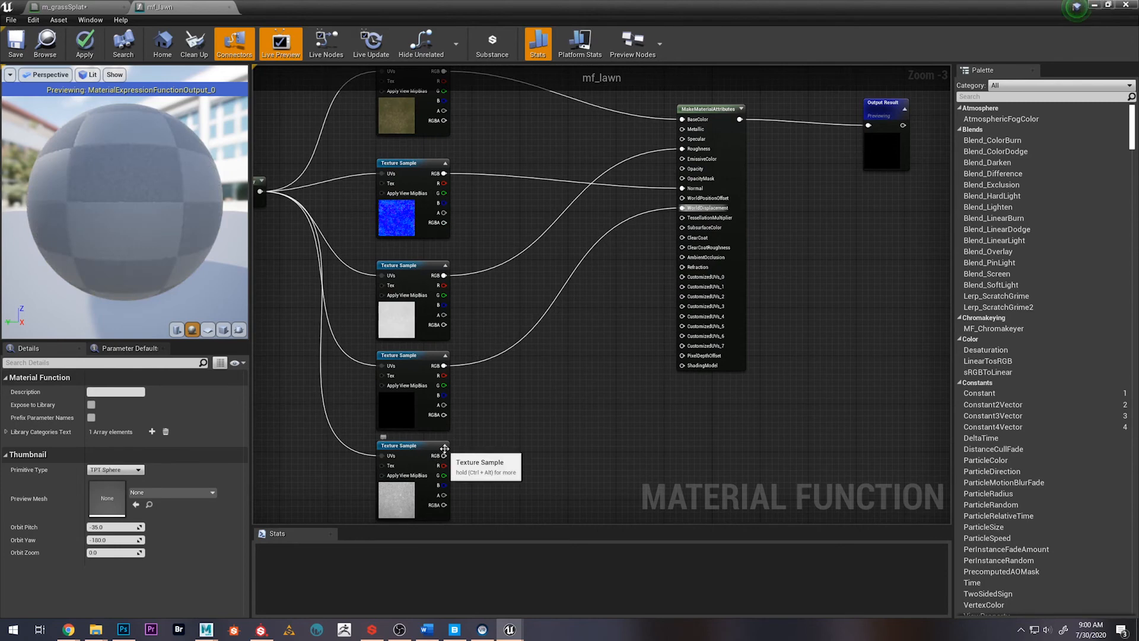
{"action": "left_click_drag", "start_coordinate": [444, 455], "coordinate": [682, 256]}
{"action": "scroll", "coordinate": [593, 273], "scroll_direction": "down", "scroll_amount": 4}
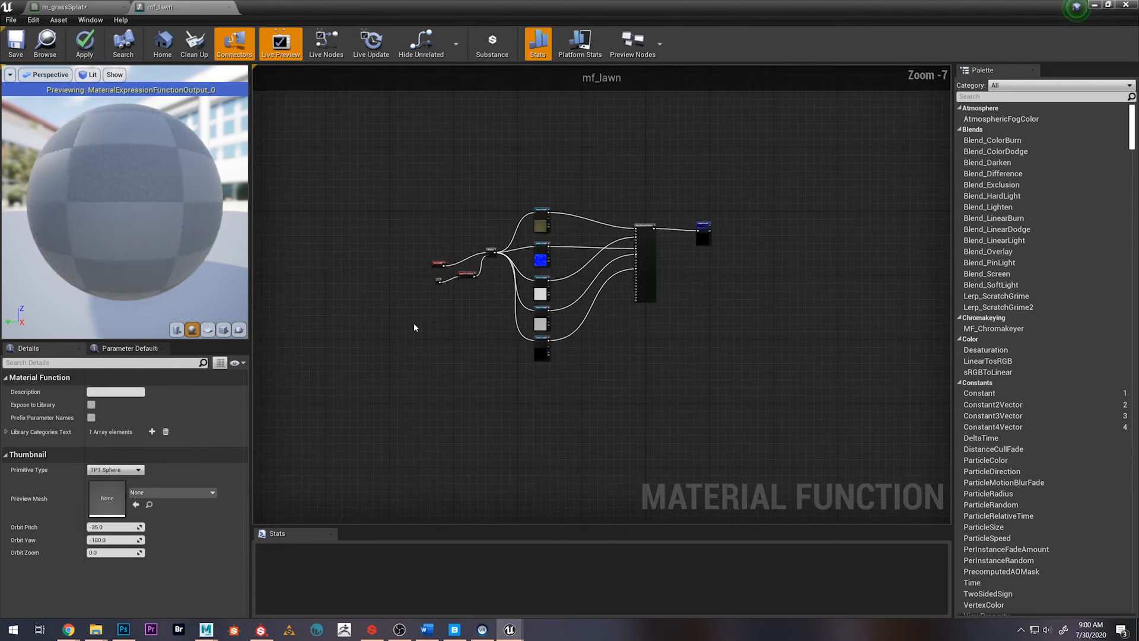
Review the rewired graph, then save the mf_lawn function and close its editor
{"action": "scroll", "coordinate": [414, 322], "scroll_direction": "up", "scroll_amount": 4}
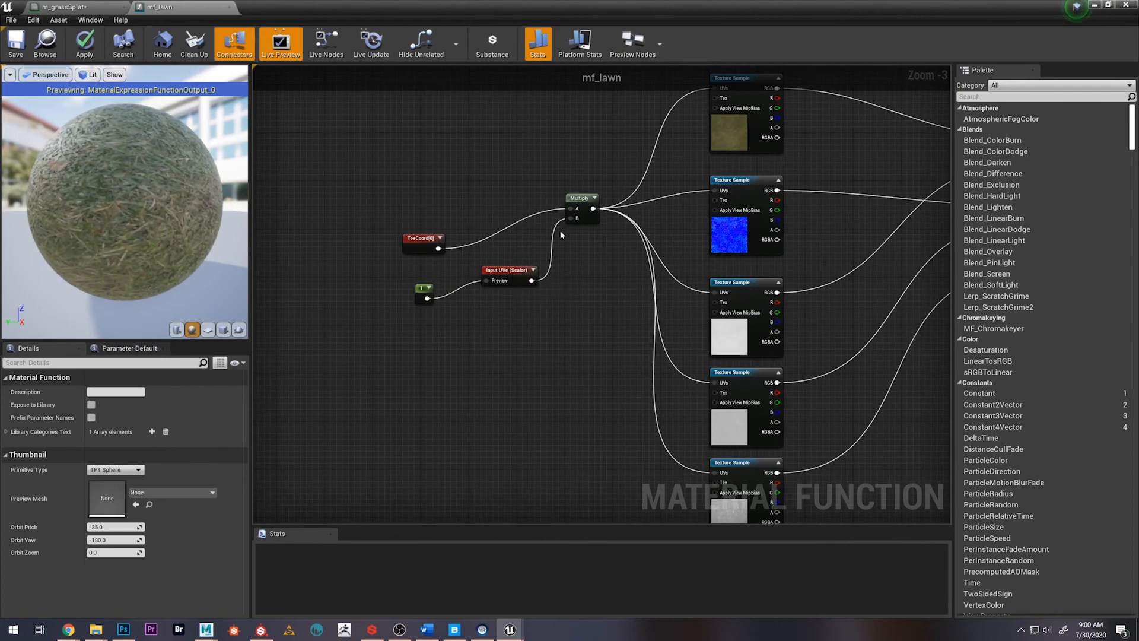
{"action": "scroll", "coordinate": [439, 302], "scroll_direction": "down", "scroll_amount": 2}
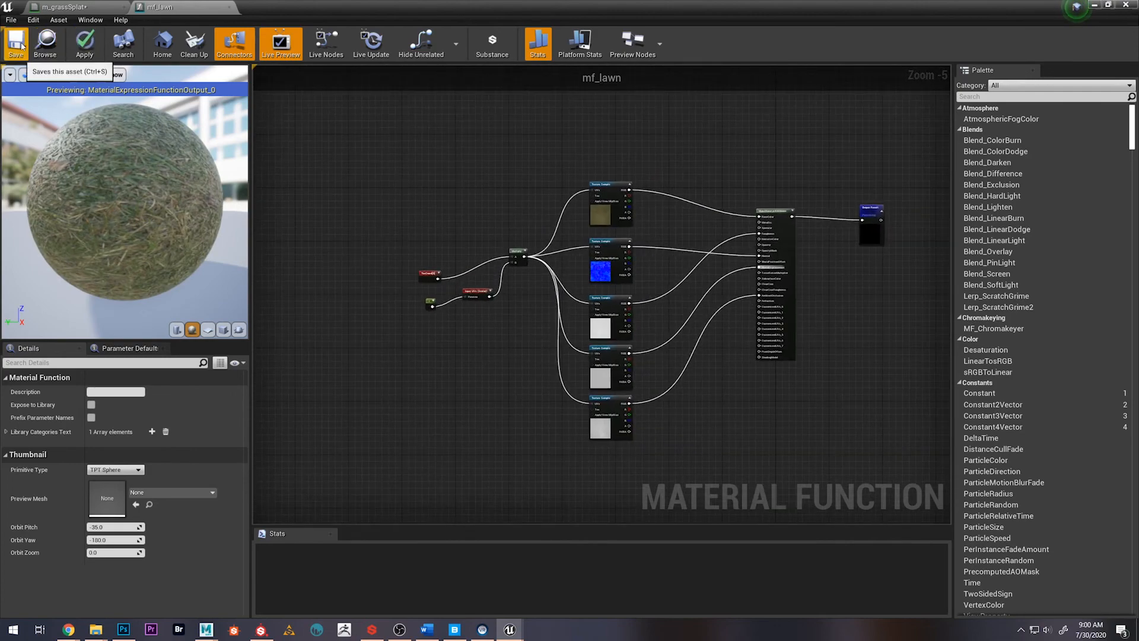
{"action": "left_click", "coordinate": [231, 8]}
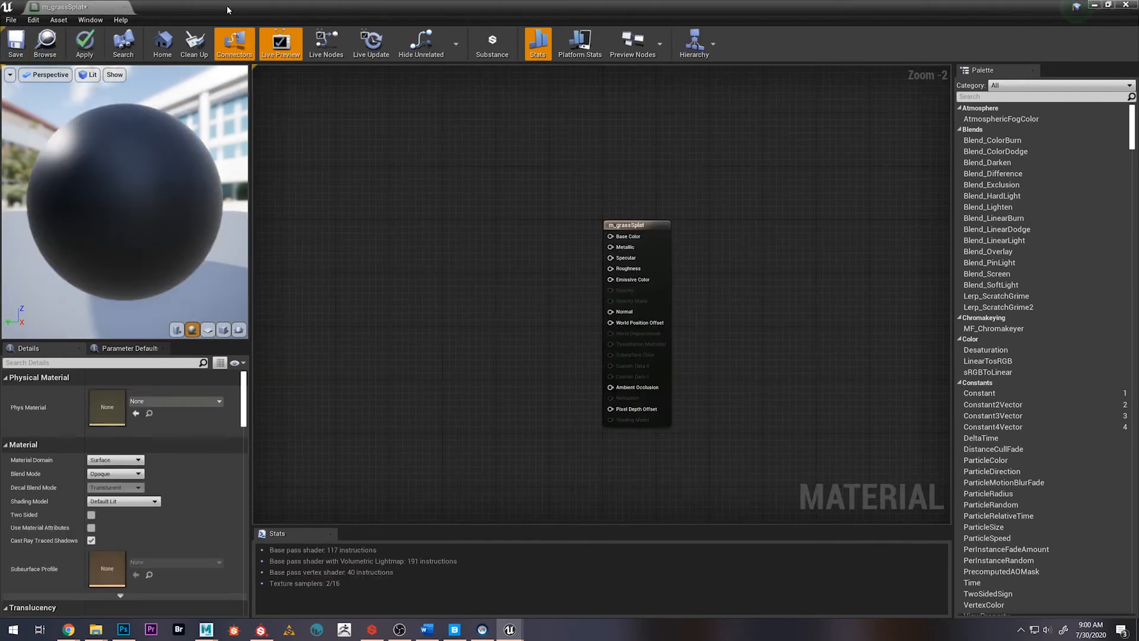
Move the m_grassSplat editor clear of the content browser, duplicate the mf_lawn function and name the copy mf_dampSoil
{"action": "left_click_drag", "start_coordinate": [156, 8], "coordinate": [697, 113]}
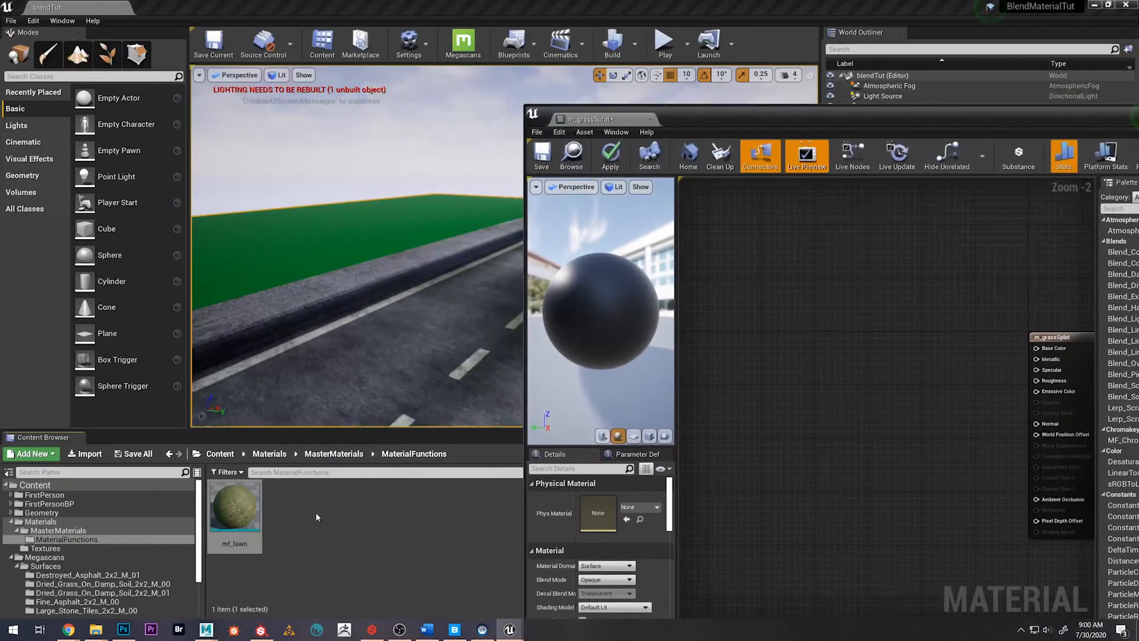
{"action": "left_click", "coordinate": [234, 510]}
{"action": "right_click", "coordinate": [233, 513]}
{"action": "left_click", "coordinate": [289, 303]}
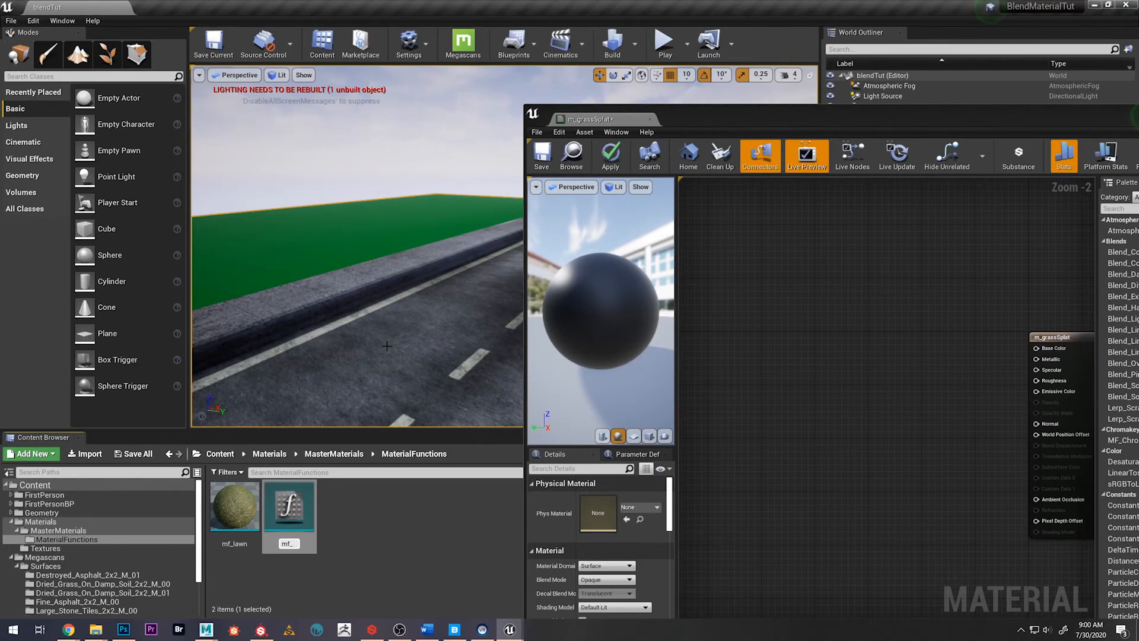
{"action": "type", "text": "mf_dampSoil"}
{"action": "key", "text": "Return"}
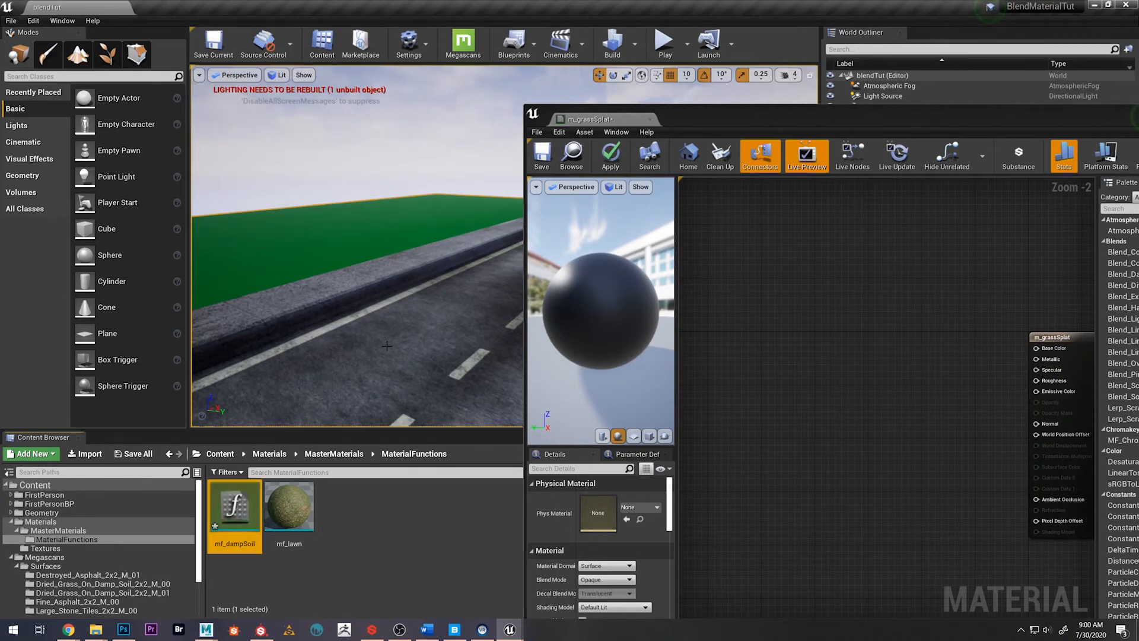
Open mf_dampSoil with its texture samples in view and browse to the Megascans surface folder Dried_Grass_On_Damp_Soil_2x2_M_01
{"action": "double_click", "coordinate": [248, 510]}
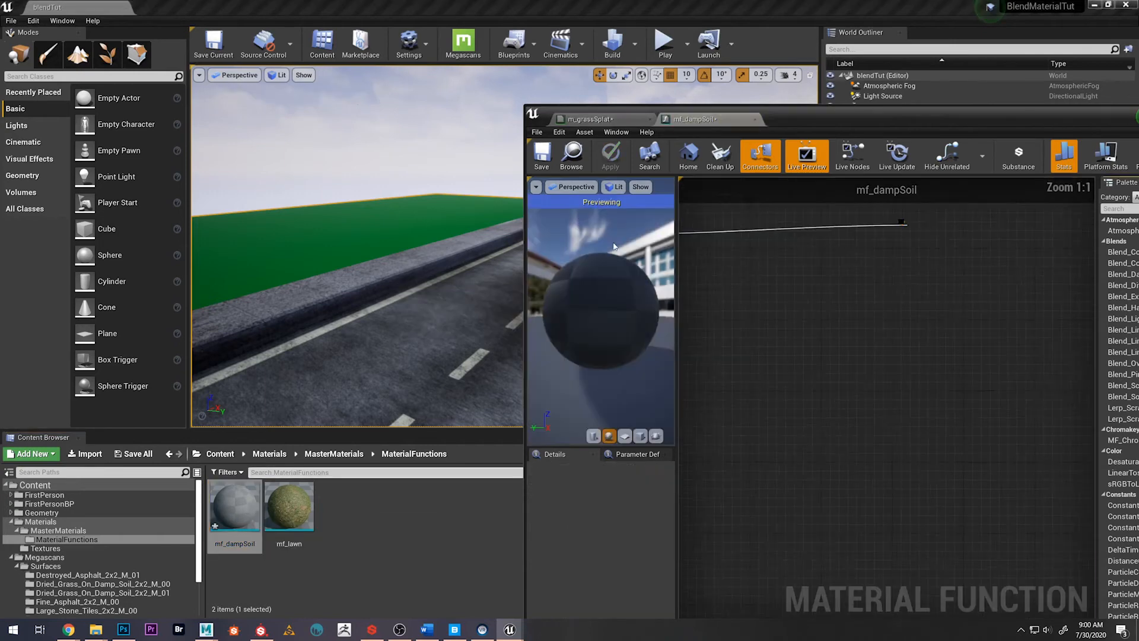
{"action": "right_click_drag", "start_coordinate": [705, 427], "coordinate": [991, 378]}
{"action": "right_click_drag", "start_coordinate": [790, 333], "coordinate": [837, 300]}
{"action": "left_click", "coordinate": [219, 453]}
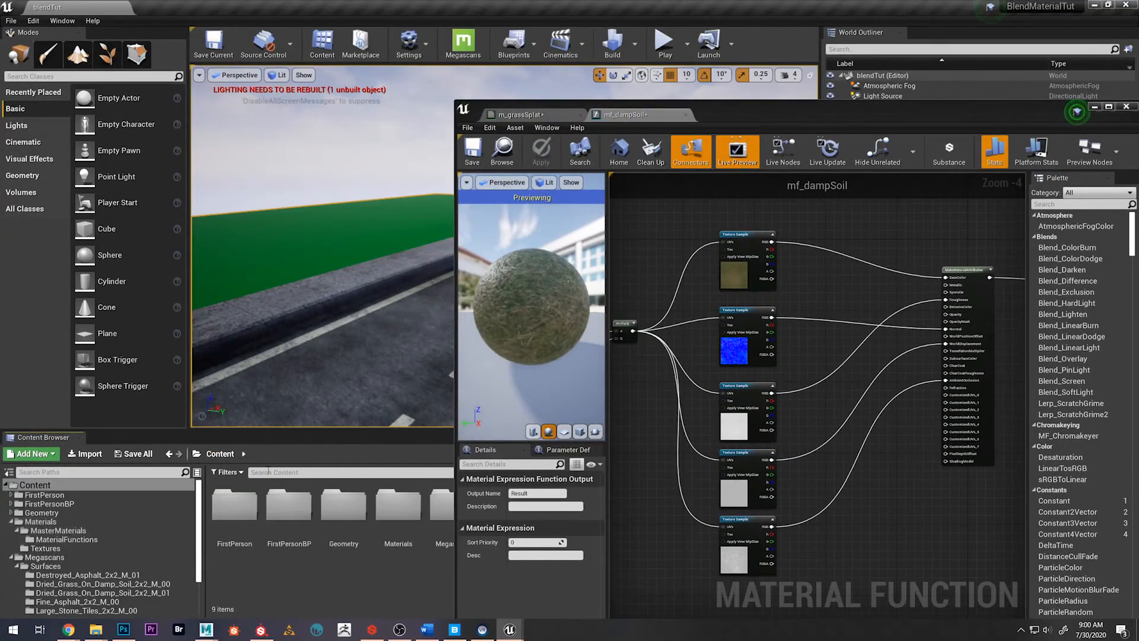
{"action": "double_click", "coordinate": [452, 512]}
{"action": "double_click", "coordinate": [241, 514]}
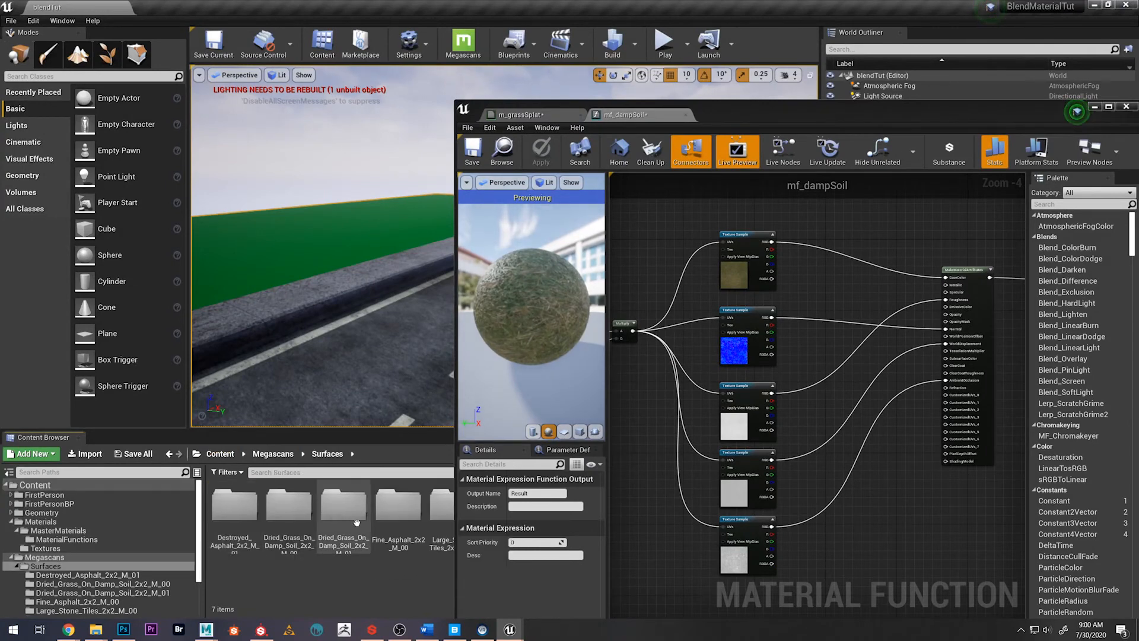
{"action": "double_click", "coordinate": [342, 533]}
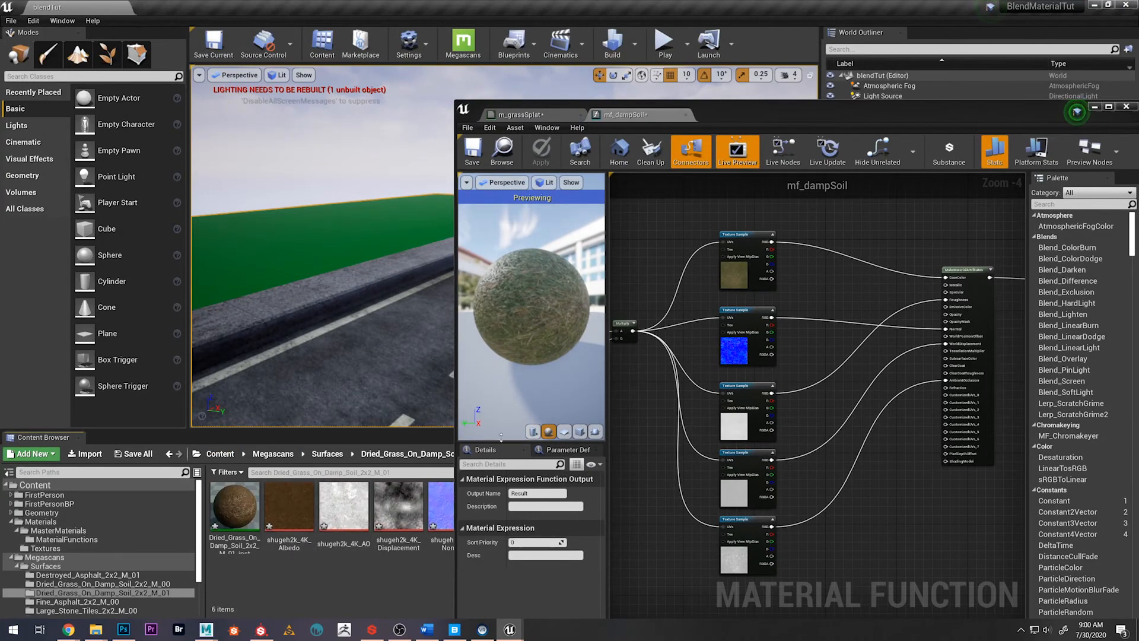
Assign shugeh2k_4K_Albedo to the first texture sample and shugeh2k_4K_Normal to the second in mf_dampSoil
{"action": "left_click", "coordinate": [746, 271]}
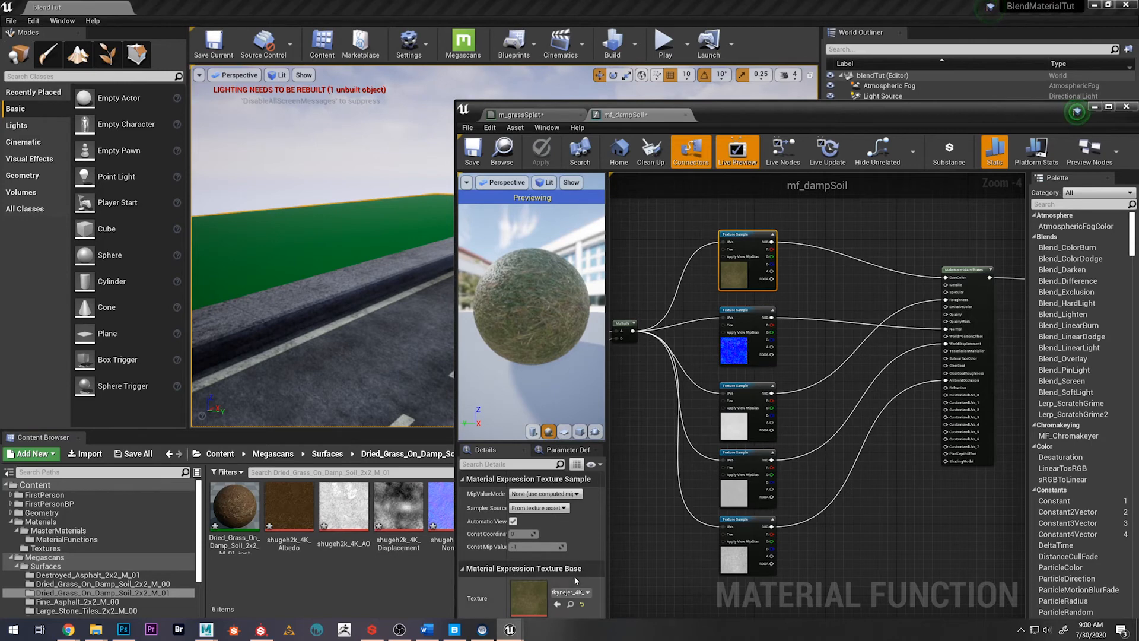
{"action": "left_click_drag", "start_coordinate": [718, 115], "coordinate": [717, 83]}
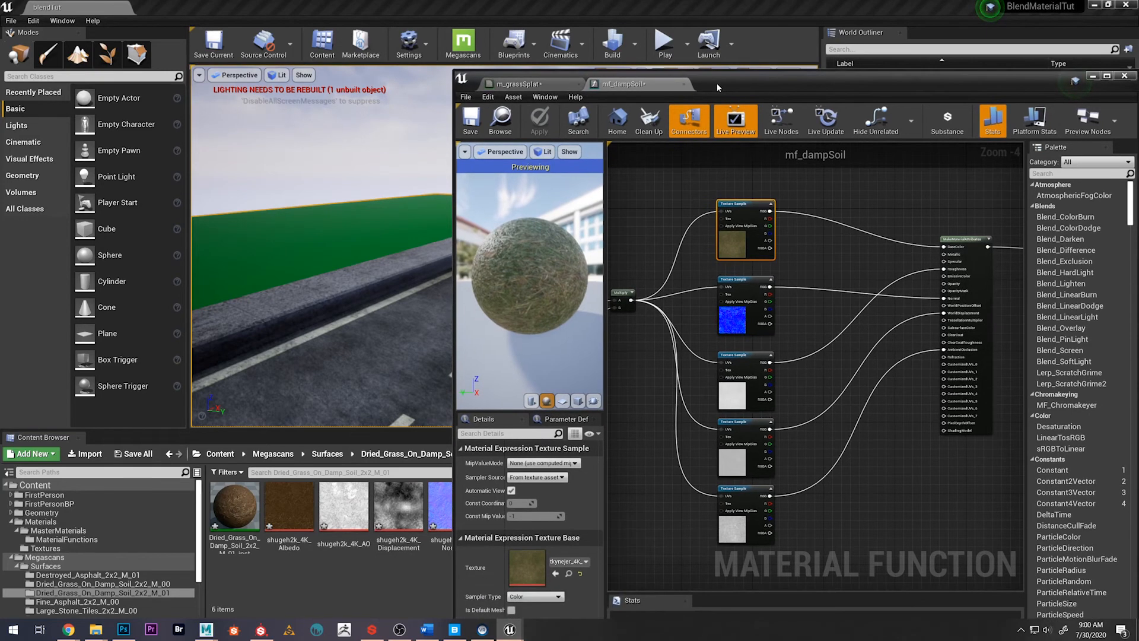
{"action": "left_click_drag", "start_coordinate": [287, 510], "coordinate": [524, 567]}
{"action": "left_click", "coordinate": [746, 308]}
{"action": "left_click_drag", "start_coordinate": [439, 504], "coordinate": [524, 565]}
Assign shugeh2k_4K_Displacement to the fourth texture sample and shugeh2k_4K_AO to the fifth
{"action": "left_click", "coordinate": [737, 391]}
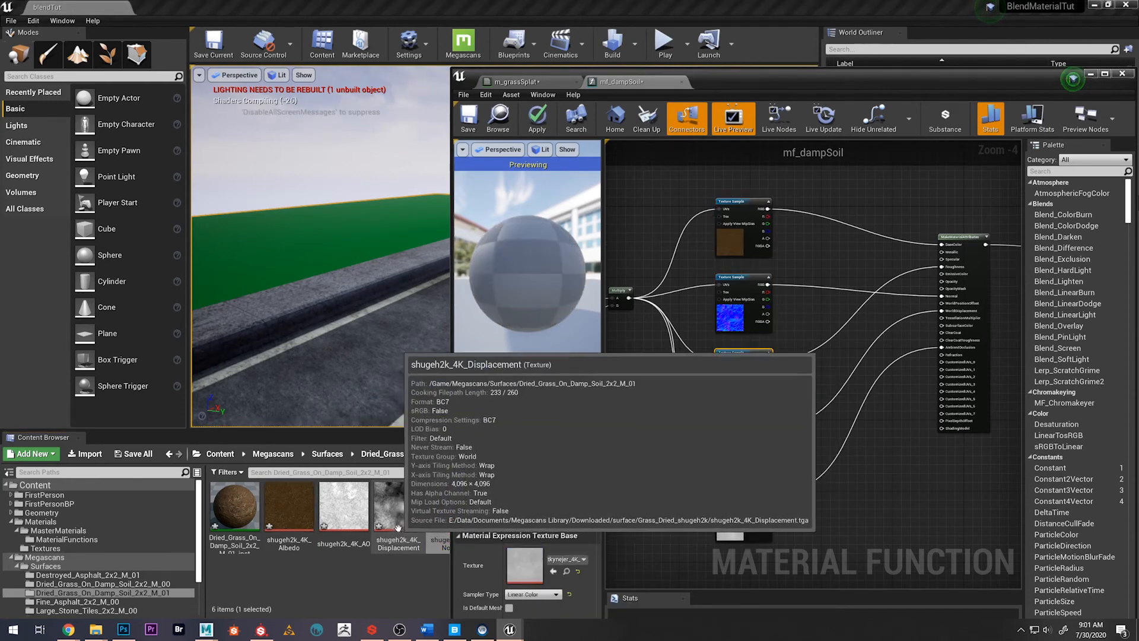
{"action": "left_click", "coordinate": [729, 458]}
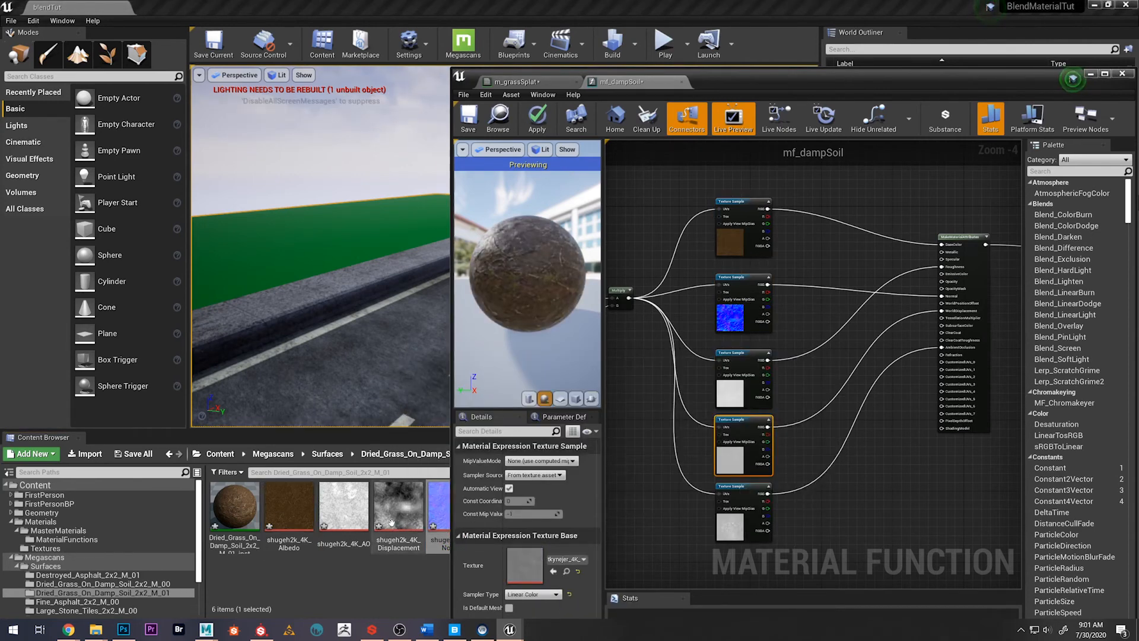
{"action": "left_click_drag", "start_coordinate": [399, 510], "coordinate": [669, 537]}
{"action": "left_click", "coordinate": [735, 516]}
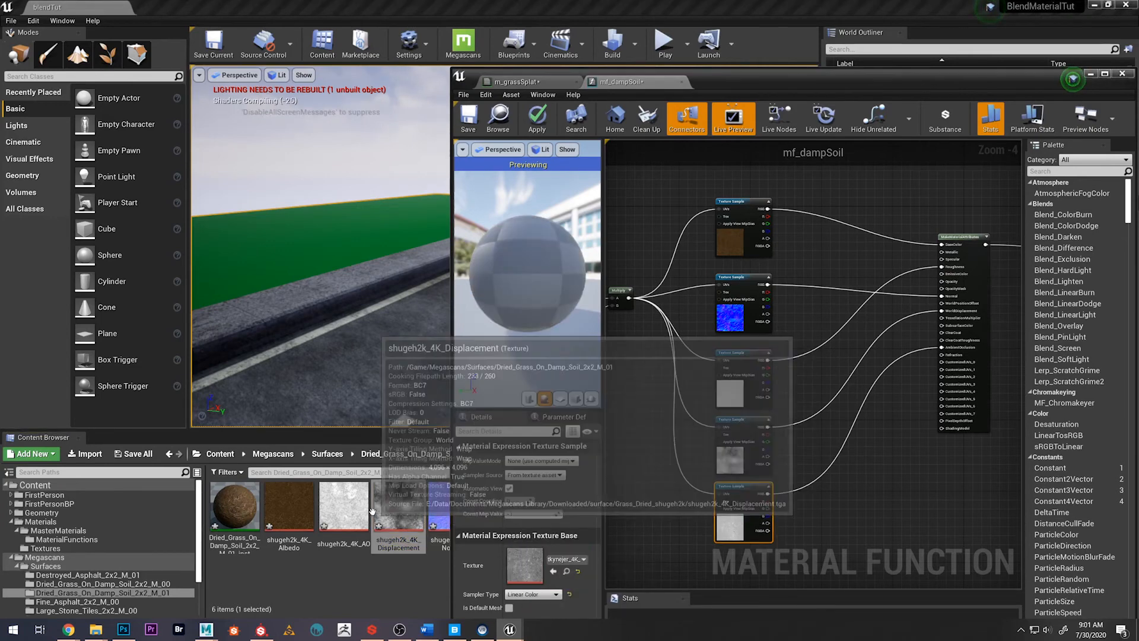
{"action": "left_click_drag", "start_coordinate": [343, 507], "coordinate": [543, 569]}
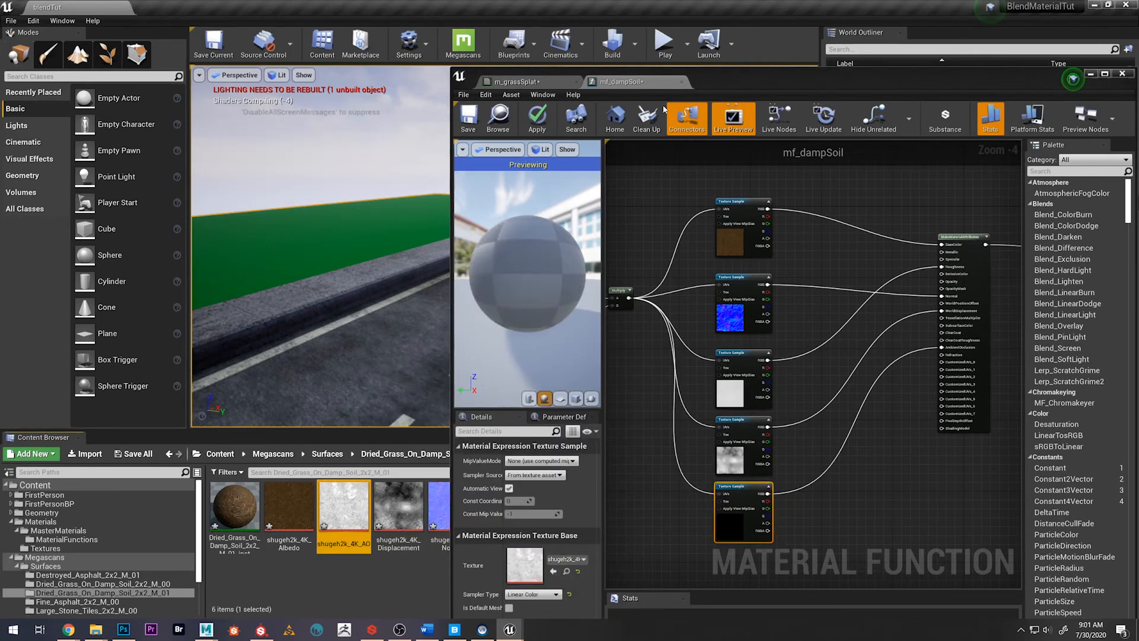
Assign shugeh2k_4K_Roughness to the third texture sample and inspect the soil surface up close in the preview
{"action": "left_click_drag", "start_coordinate": [739, 86], "coordinate": [836, 94]}
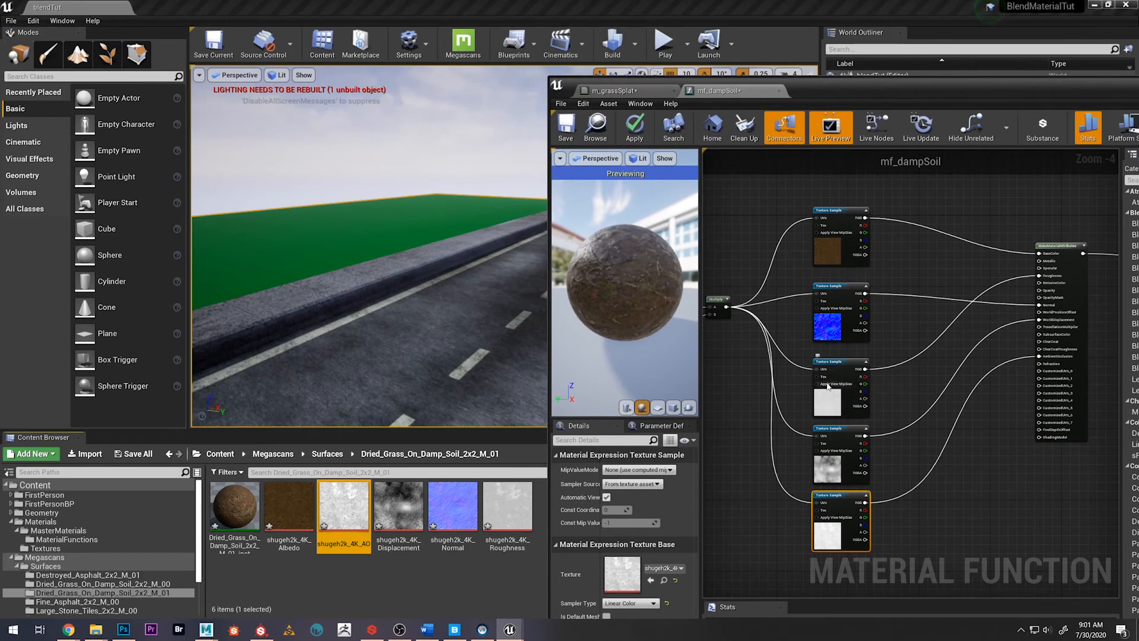
{"action": "left_click", "coordinate": [827, 385]}
{"action": "left_click", "coordinate": [825, 403]}
{"action": "left_click", "coordinate": [507, 510]}
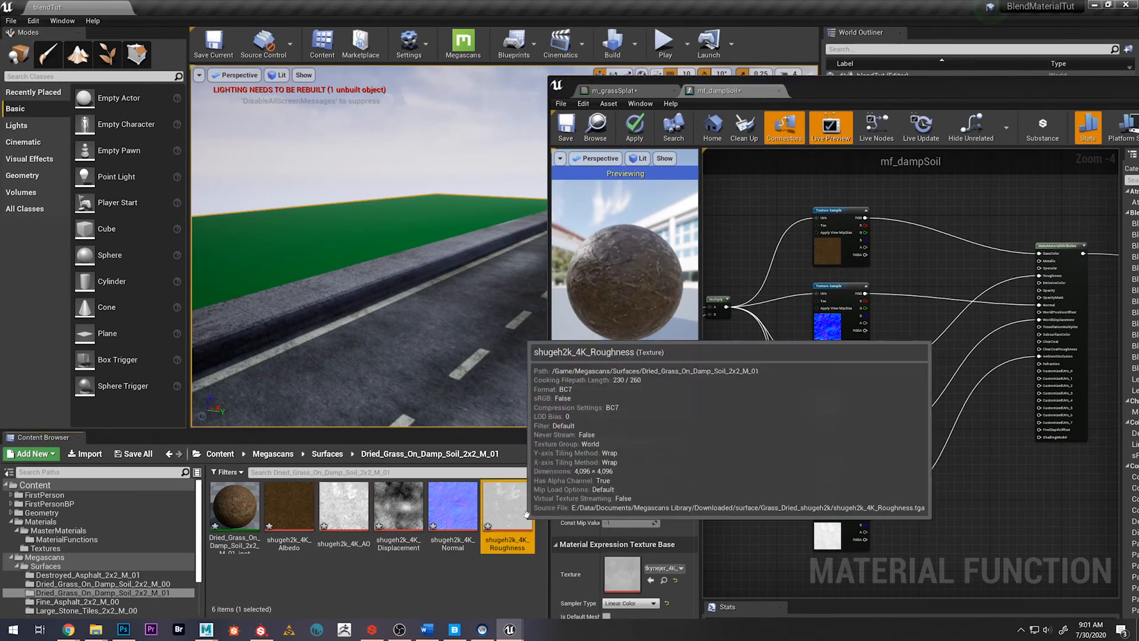
{"action": "left_click_drag", "start_coordinate": [507, 510], "coordinate": [620, 572]}
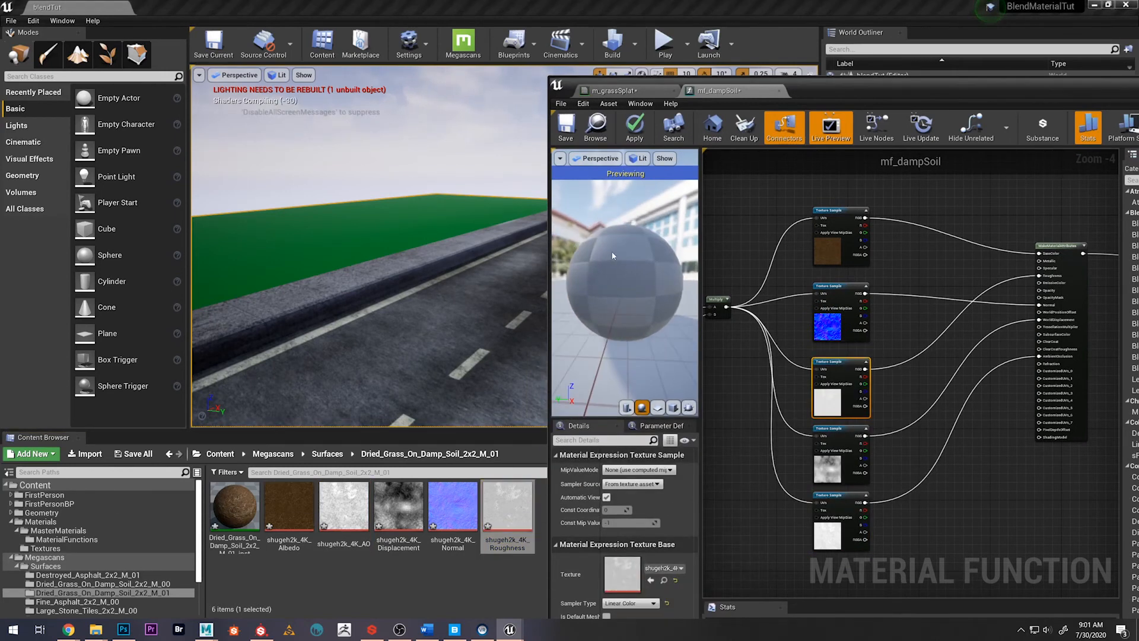
{"action": "left_click_drag", "start_coordinate": [617, 260], "coordinate": [585, 68]}
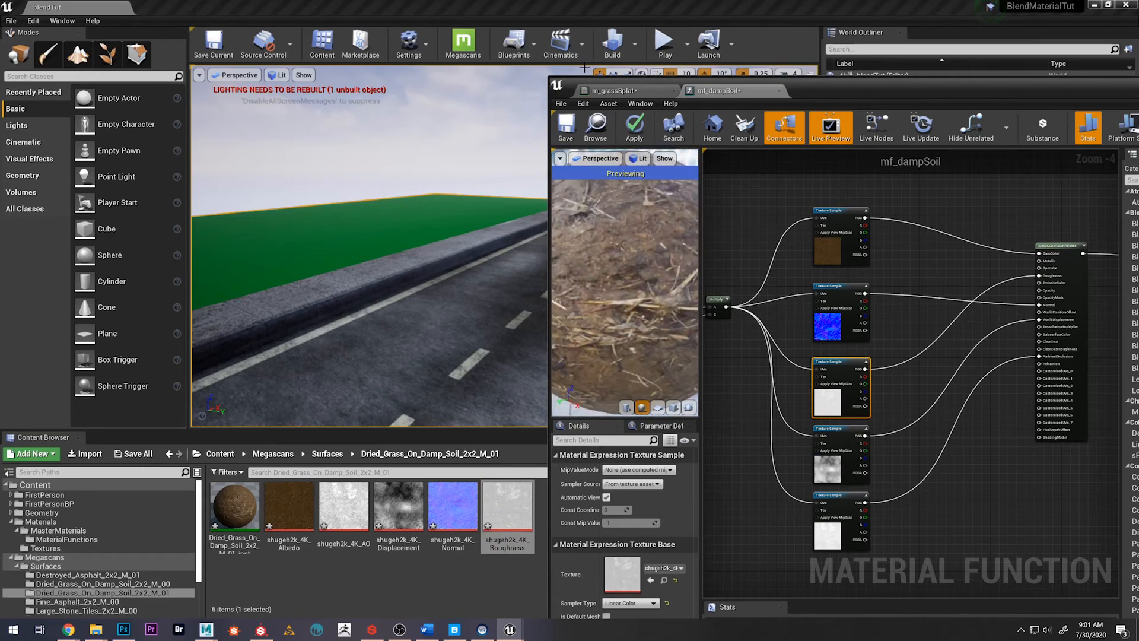
{"action": "mouse_move", "coordinate": [816, 94]}
{"action": "left_mouse_down"}
{"action": "mouse_move", "coordinate": [508, 88]}
{"action": "mouse_move", "coordinate": [801, 92]}
{"action": "left_mouse_up"}
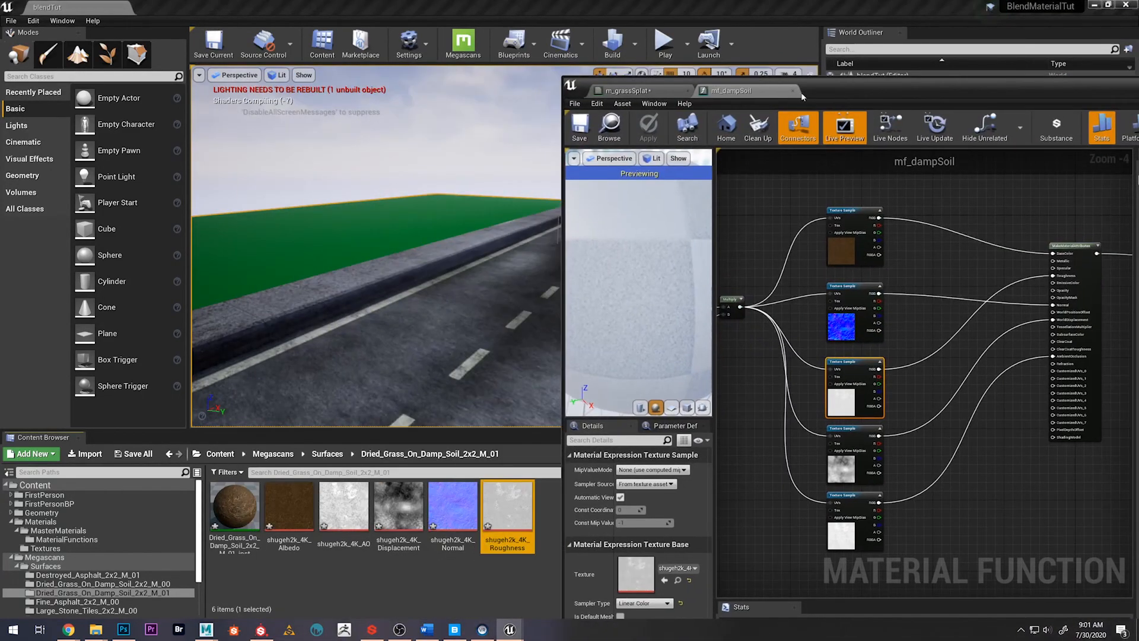
Return to the Megascans Surfaces folder and review the mf_dampSoil graph
{"action": "left_click", "coordinate": [328, 453]}
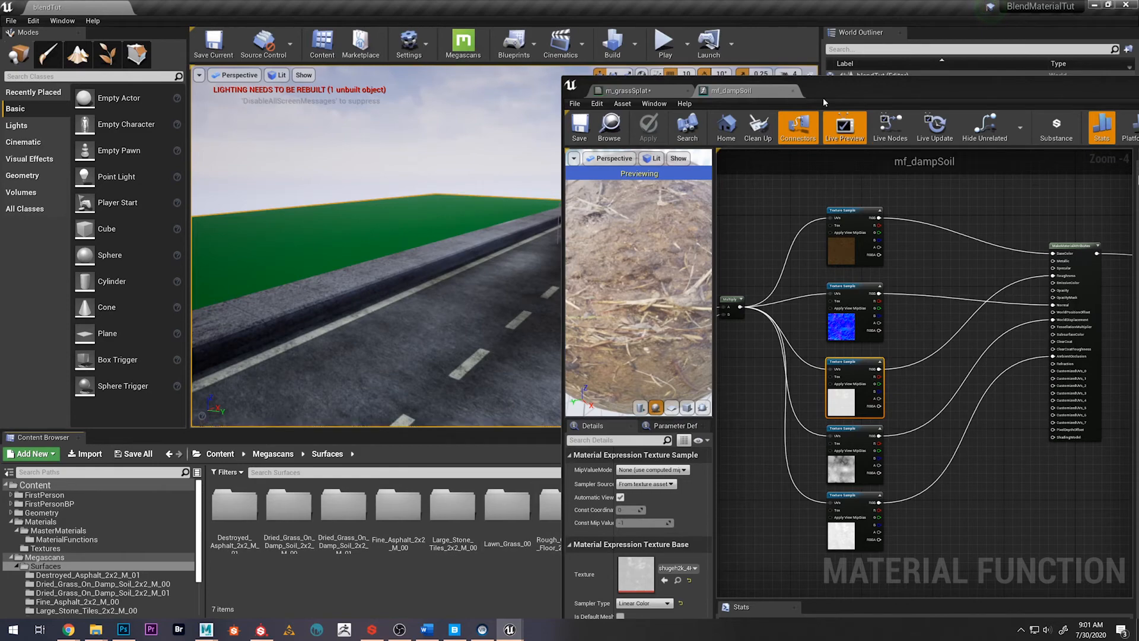
{"action": "left_click_drag", "start_coordinate": [839, 90], "coordinate": [499, 80]}
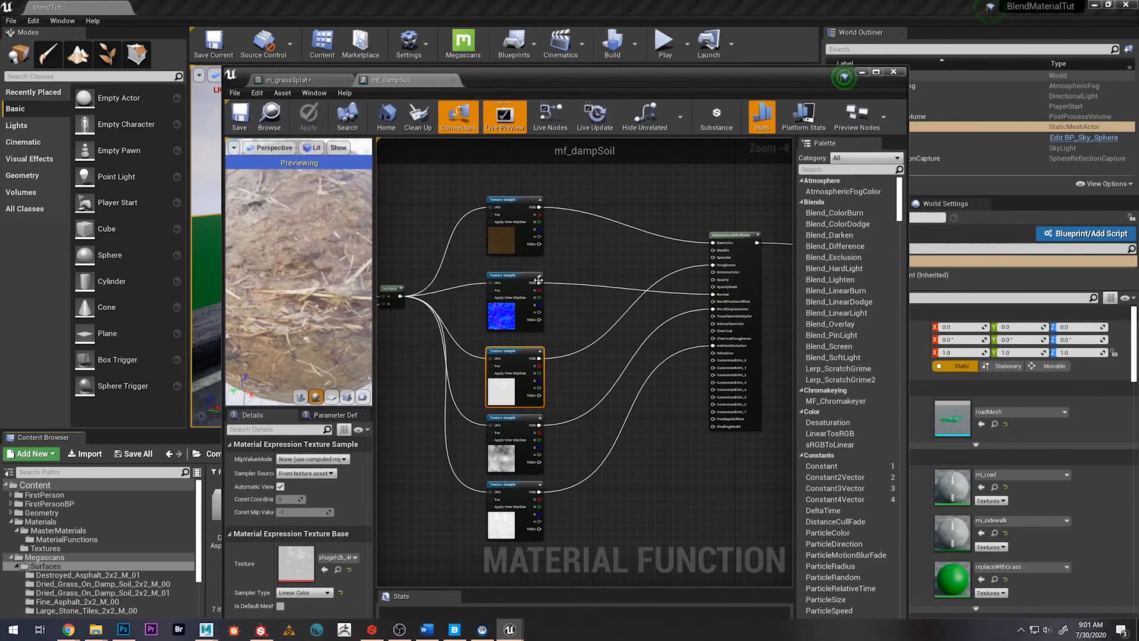
{"action": "scroll", "coordinate": [469, 429], "scroll_direction": "down", "scroll_amount": 3}
{"action": "scroll", "coordinate": [497, 426], "scroll_direction": "up", "scroll_amount": 2}
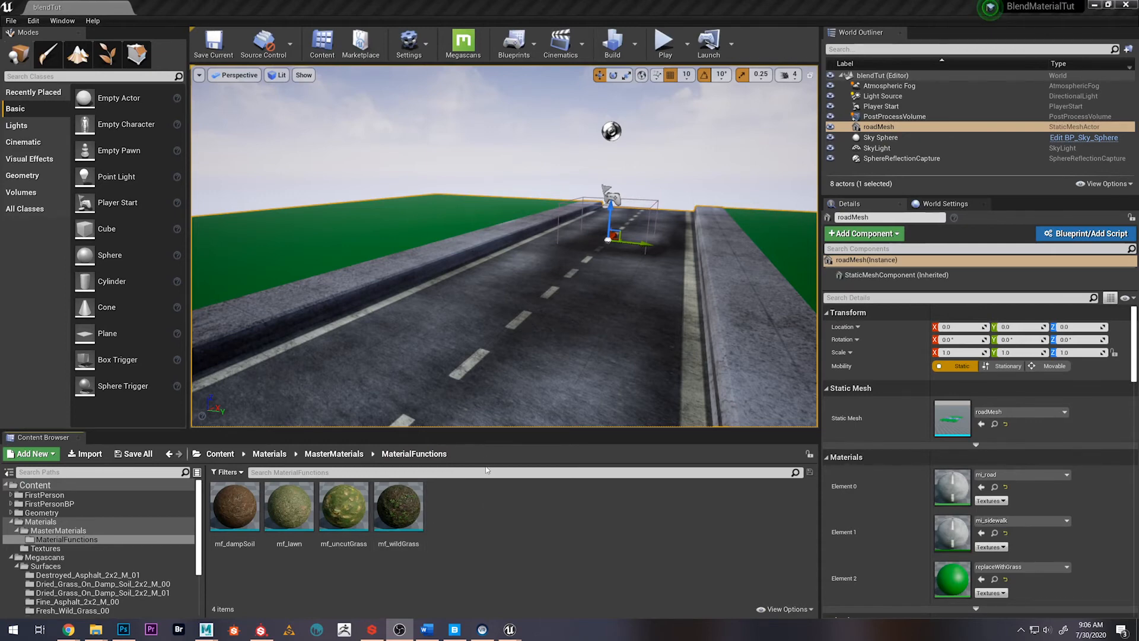
Open the m_grassSplat material from the MasterMaterials folder and place its editor clear of the content browser
{"action": "left_click", "coordinate": [333, 453]}
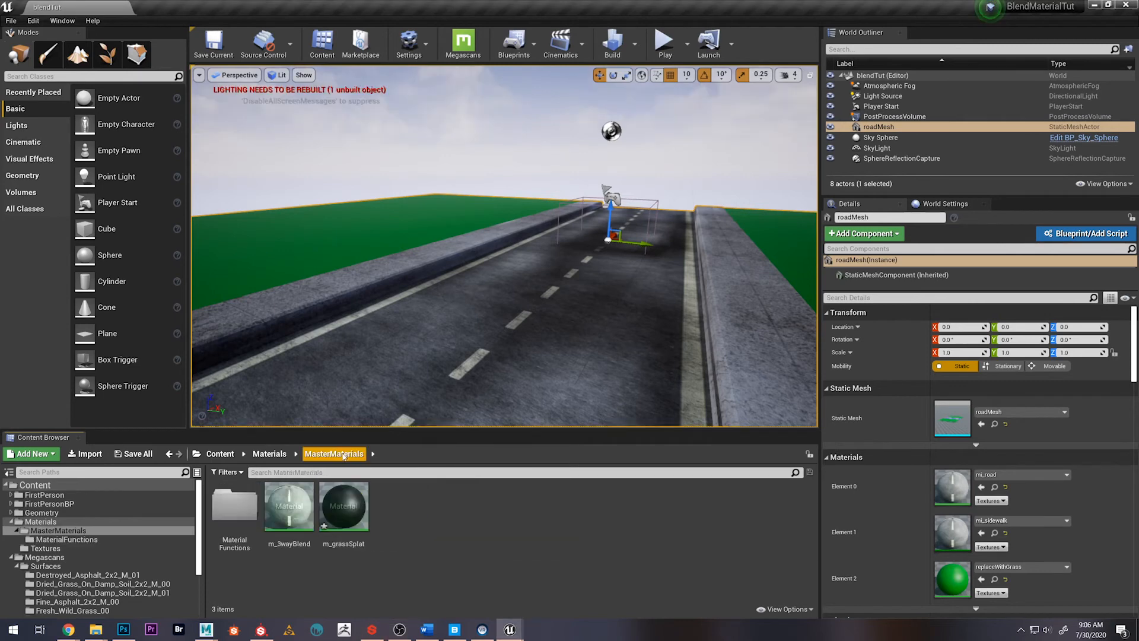
{"action": "left_click", "coordinate": [343, 519]}
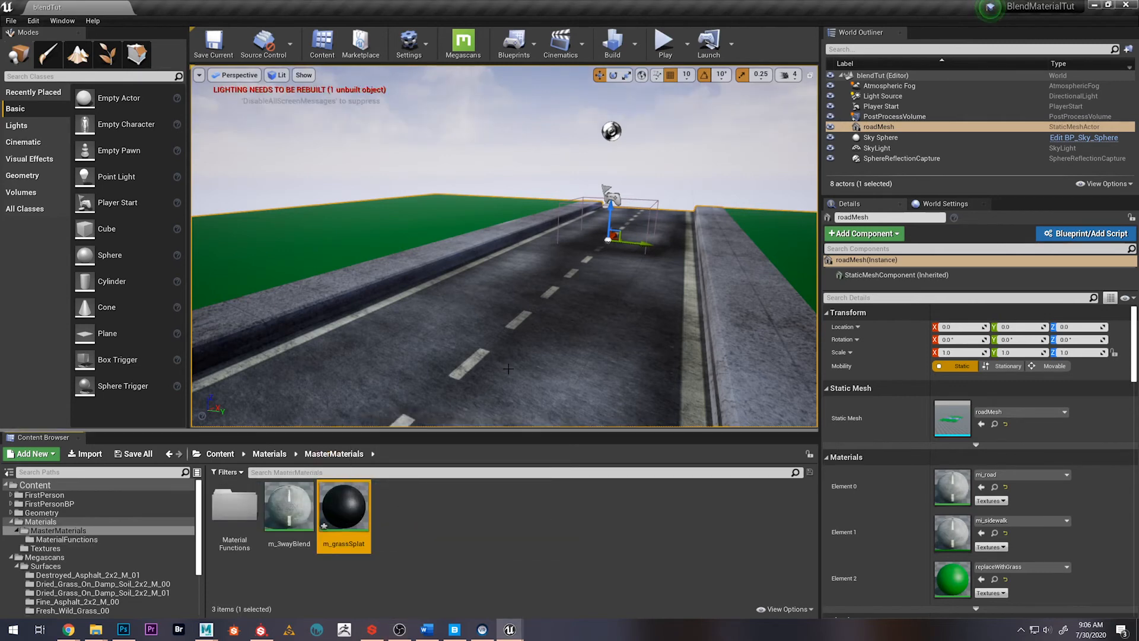
{"action": "double_click", "coordinate": [343, 507]}
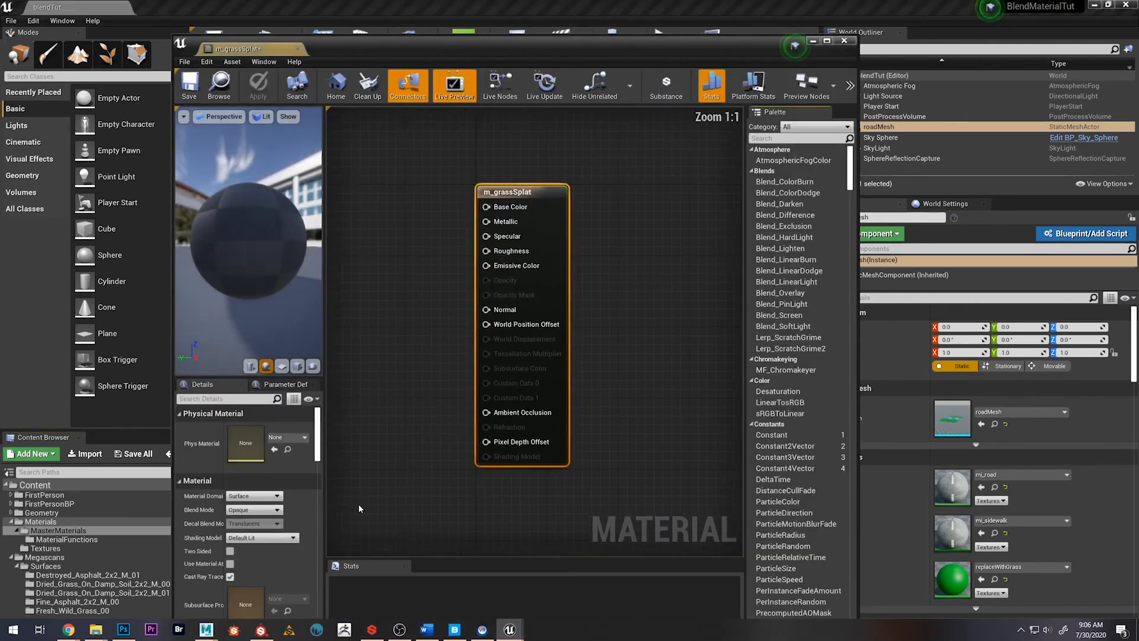
{"action": "left_click_drag", "start_coordinate": [545, 48], "coordinate": [766, 65]}
Add the mf_dampSoil, mf_lawn, mf_uncutGrass and mf_wildGrass functions from the MaterialFunctions folder to the m_grassSplat graph
{"action": "double_click", "coordinate": [234, 529]}
{"action": "left_click", "coordinate": [247, 515]}
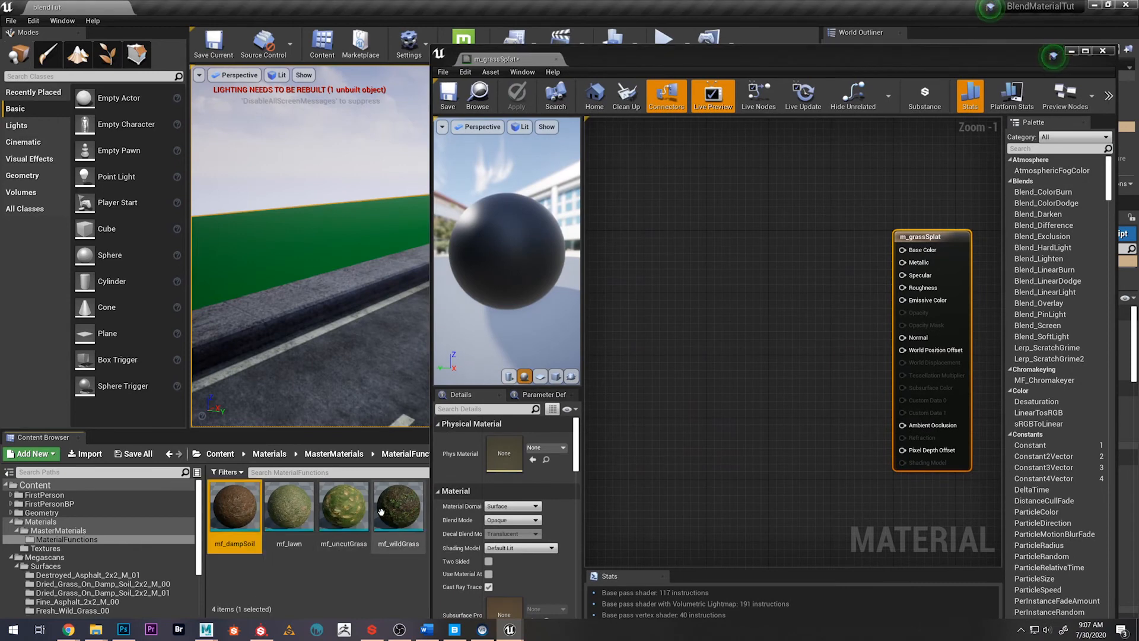
{"action": "left_click", "coordinate": [387, 510], "text": "shift"}
{"action": "left_click_drag", "start_coordinate": [337, 513], "coordinate": [662, 358]}
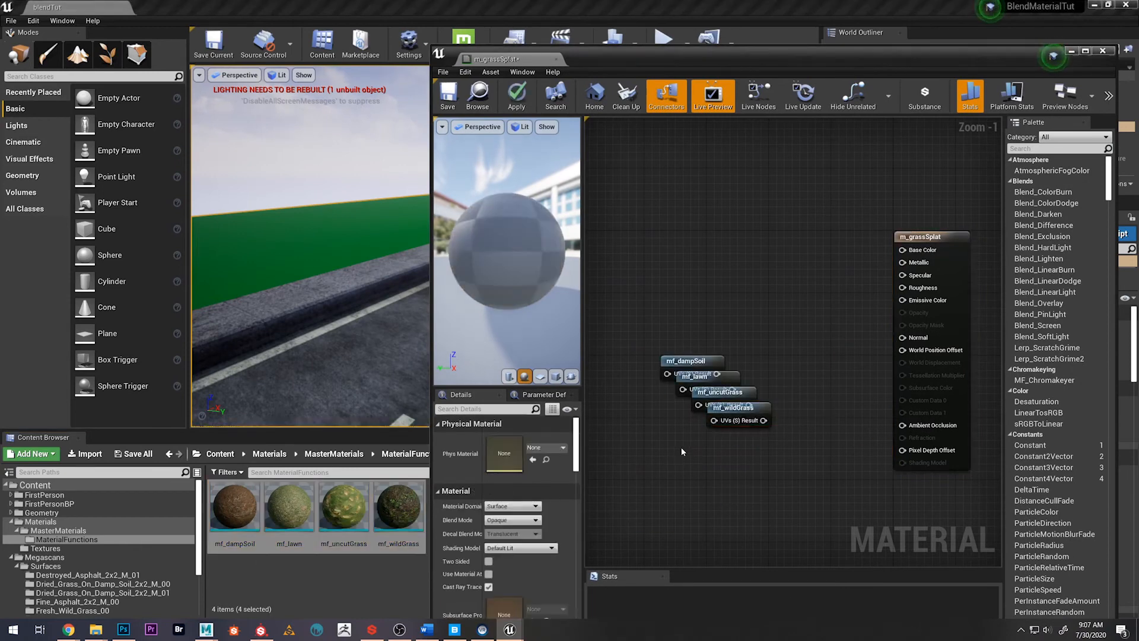
Move the four material function nodes together farther away from the m_grassSplat result node
{"action": "left_click_drag", "start_coordinate": [835, 63], "coordinate": [662, 70]}
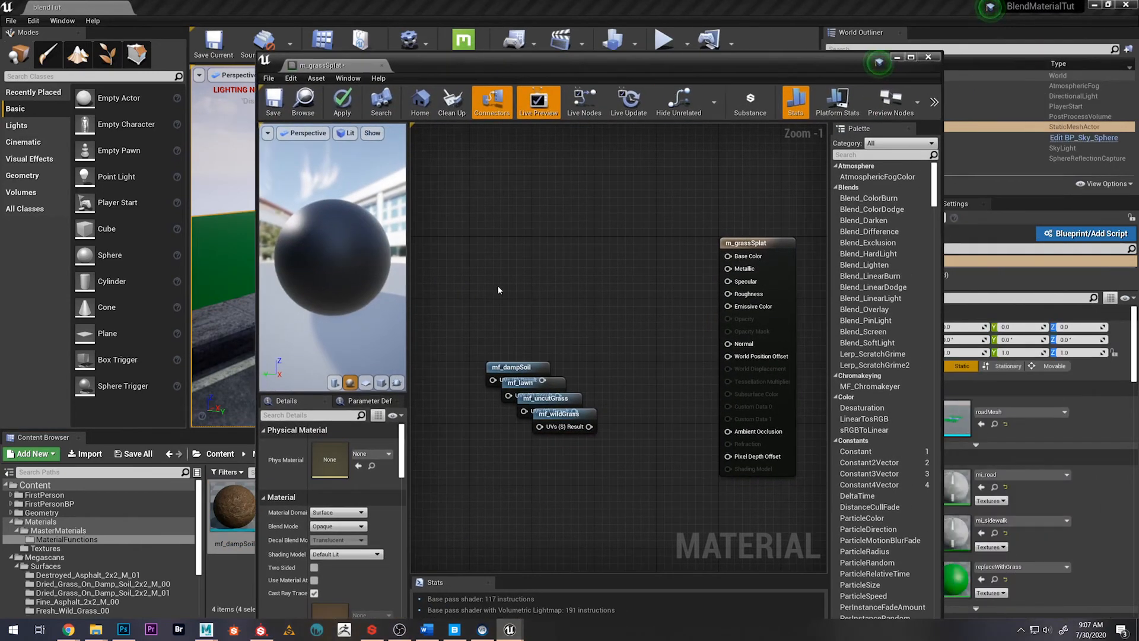
{"action": "left_click_drag", "start_coordinate": [498, 288], "coordinate": [425, 422]}
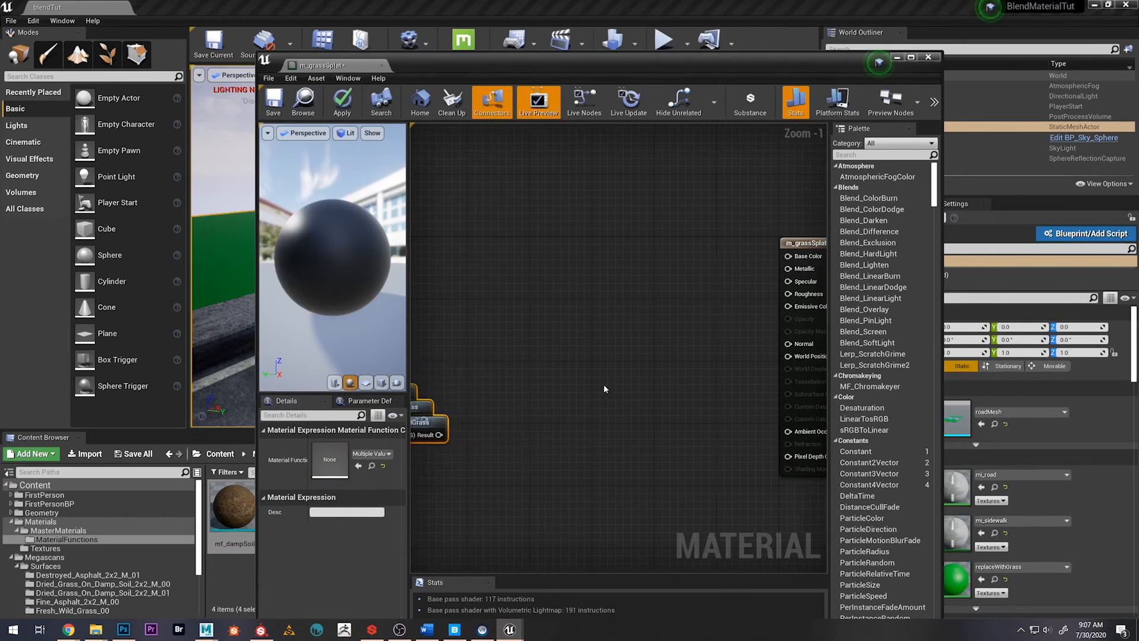
{"action": "left_click", "coordinate": [559, 379]}
{"action": "scroll", "coordinate": [604, 346], "scroll_direction": "down", "scroll_amount": 1}
{"action": "right_click_drag", "start_coordinate": [605, 345], "coordinate": [503, 341]}
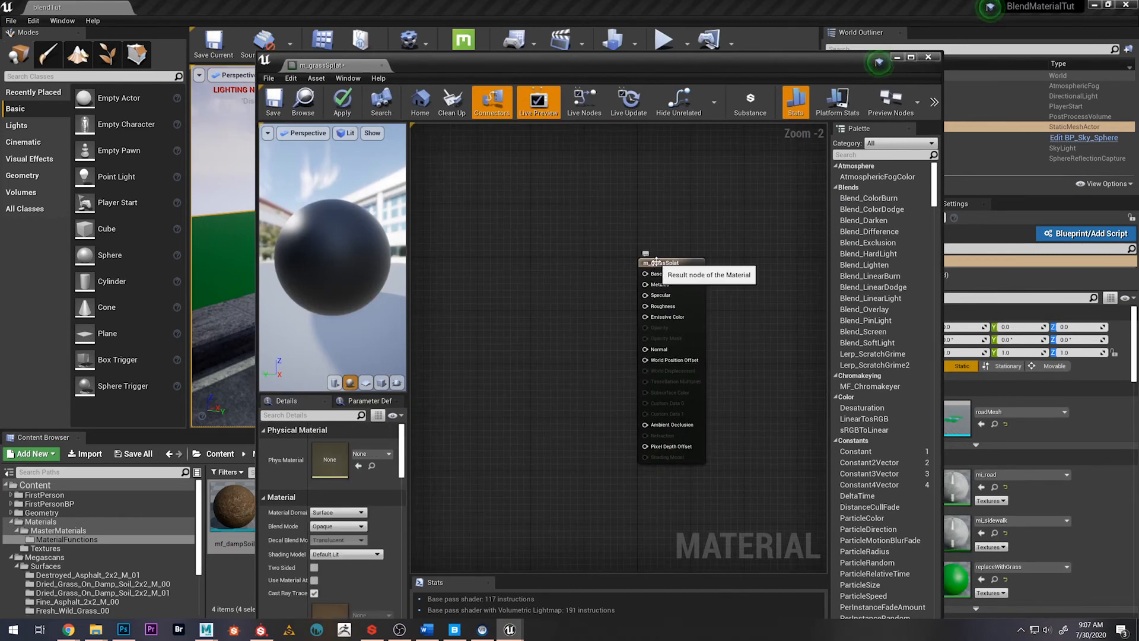
Select the m_grassSplat result node and enable Use Material Attributes for the material
{"action": "left_click", "coordinate": [656, 262]}
{"action": "right_click_drag", "start_coordinate": [542, 428], "coordinate": [597, 380]}
{"action": "right_click_drag", "start_coordinate": [576, 417], "coordinate": [623, 400]}
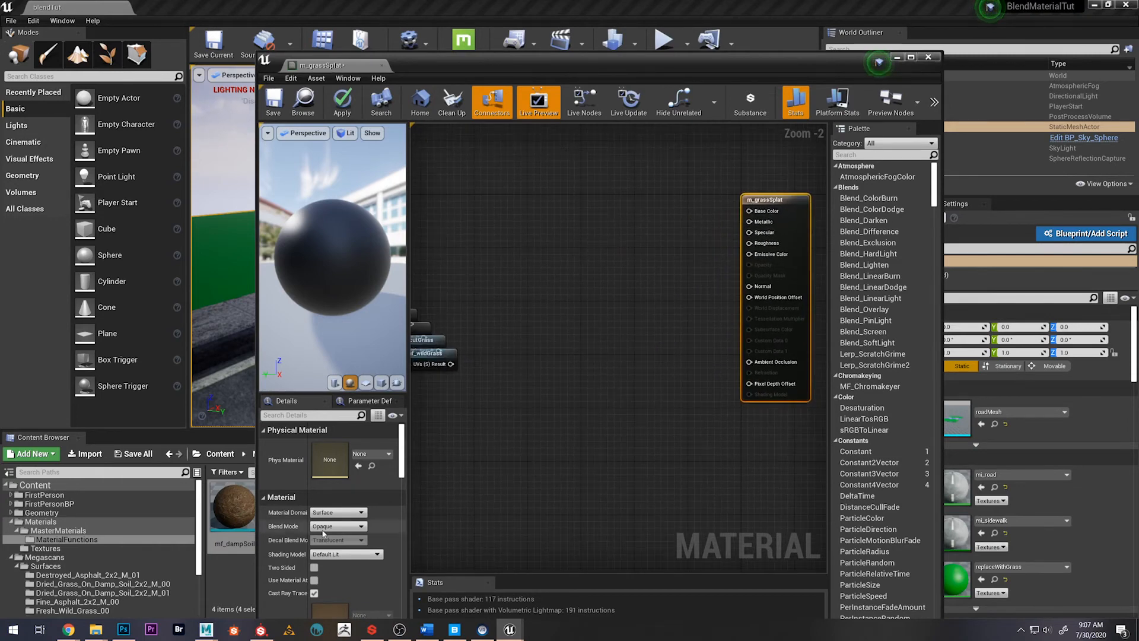
{"action": "left_click", "coordinate": [313, 580]}
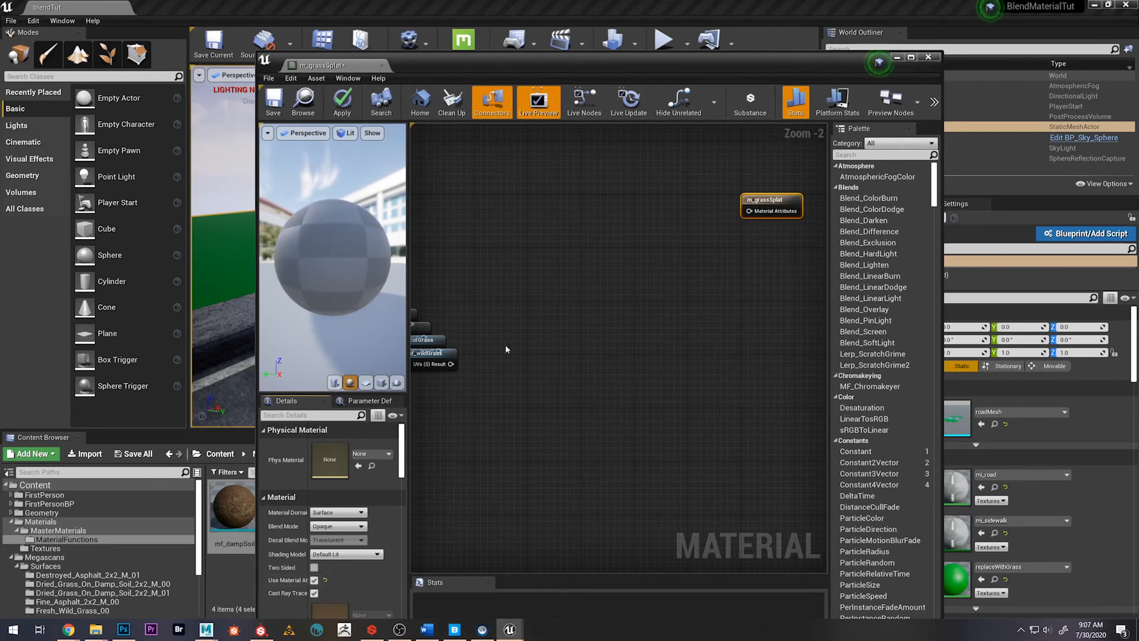
{"action": "left_click_drag", "start_coordinate": [748, 211], "coordinate": [549, 225]}
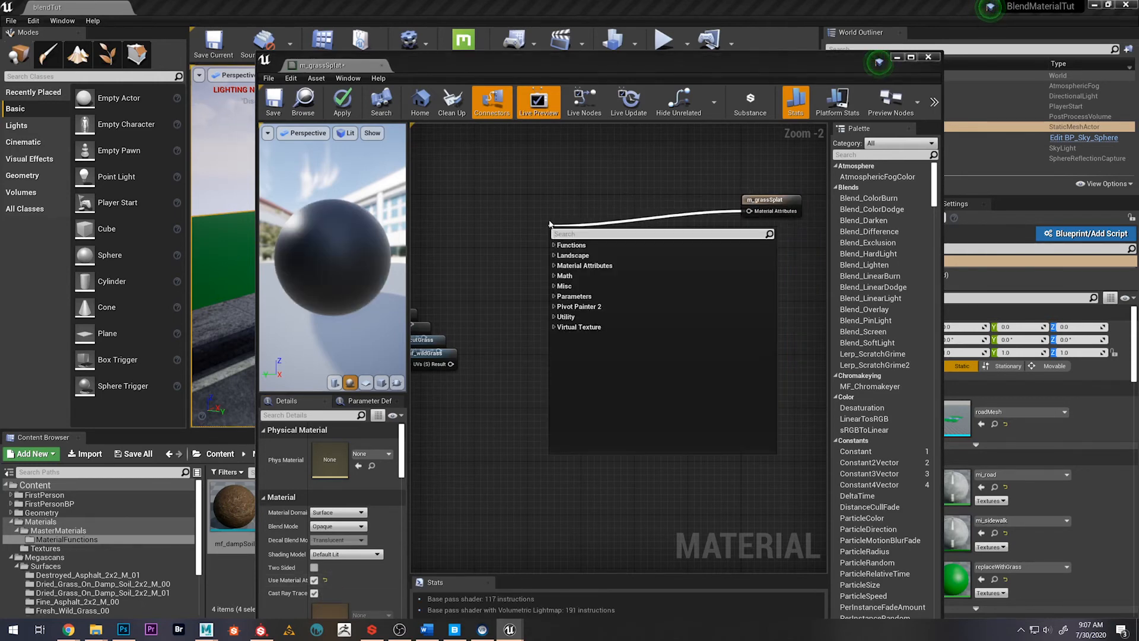
{"action": "type", "text": "matl"}
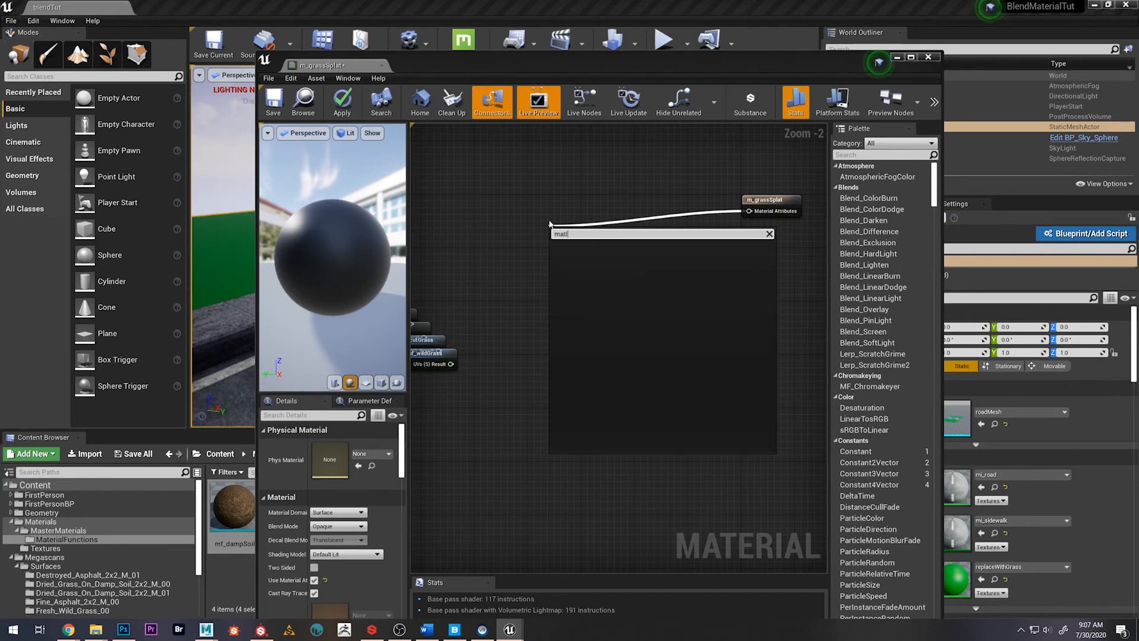
{"action": "key", "text": "BackSpace"}
{"action": "key", "text": "BackSpace"}
{"action": "key", "text": "BackSpace"}
{"action": "type", "text": "te"}
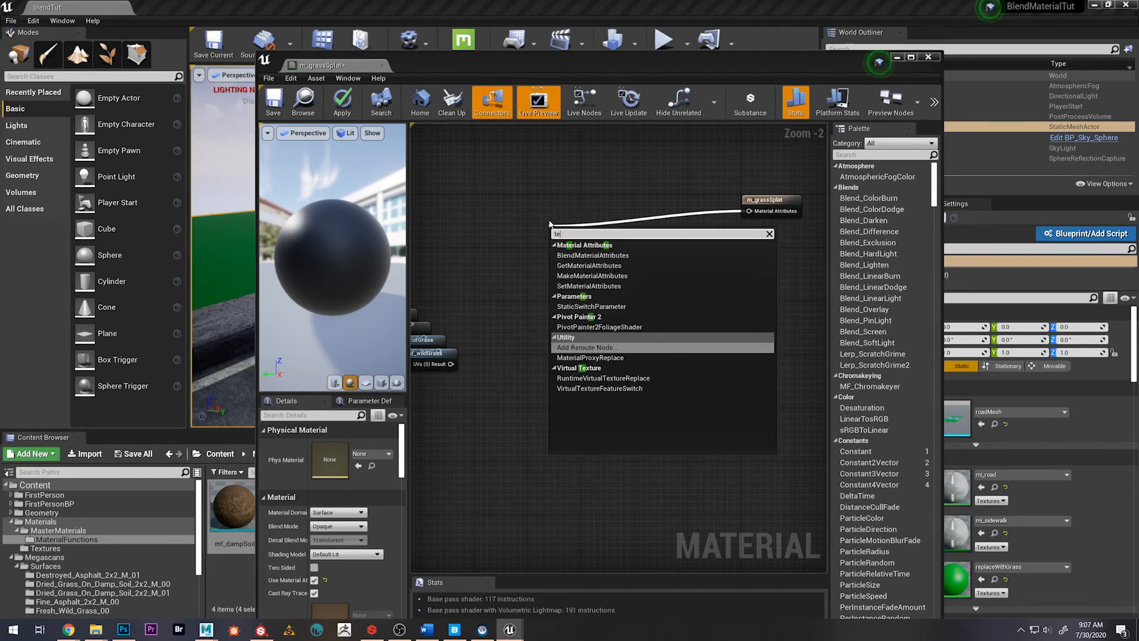
{"action": "key", "text": "BackSpace"}
{"action": "key", "text": "BackSpace"}
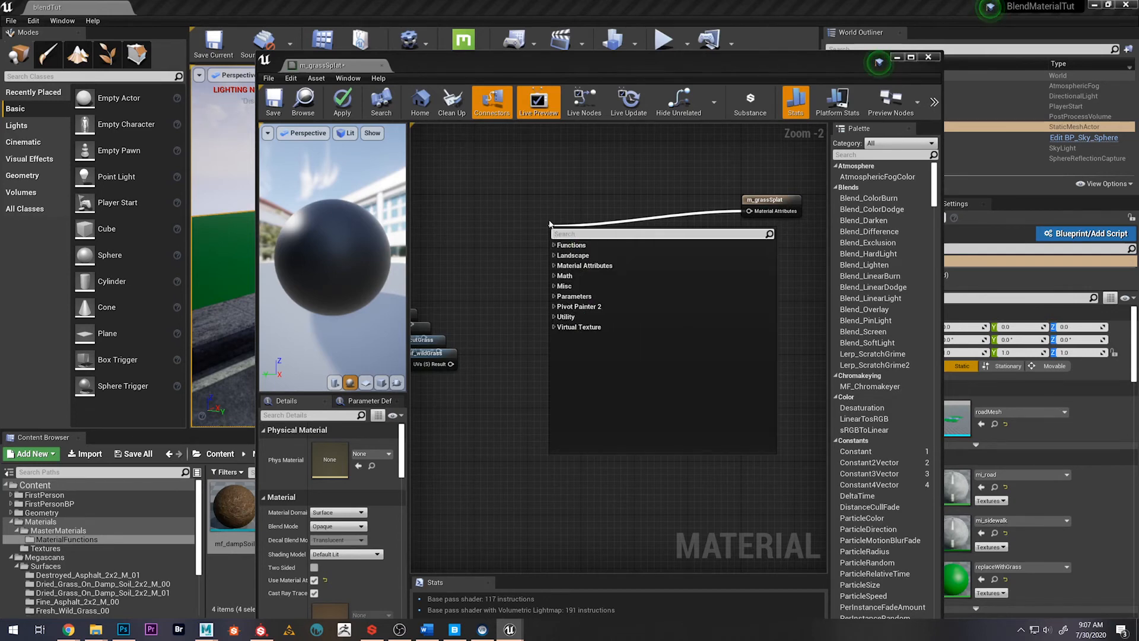
{"action": "type", "text": "lay"}
{"action": "key", "text": "BackSpace"}
{"action": "key", "text": "BackSpace"}
{"action": "key", "text": "BackSpace"}
{"action": "key", "text": "BackSpace"}
{"action": "left_click", "coordinate": [555, 266]}
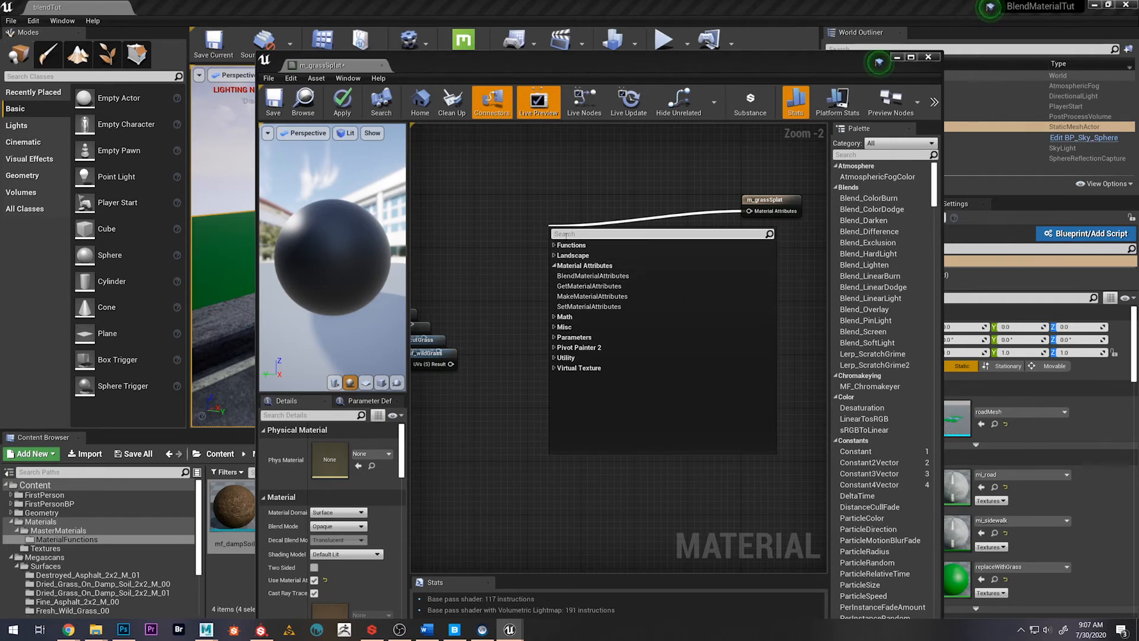
{"action": "left_click", "coordinate": [568, 197]}
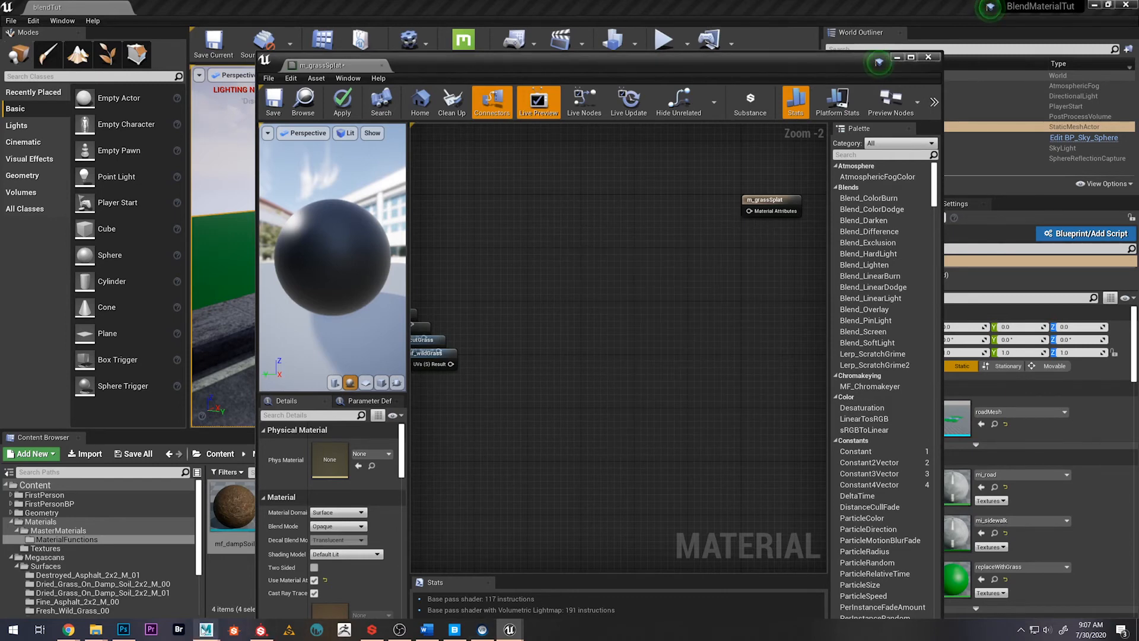
Switch to the HZDMountains project, examine which blend node feeds the m_mountainsMaster material, and return to the BlendMaterialTut project
{"action": "mouse_move", "coordinate": [510, 633]}
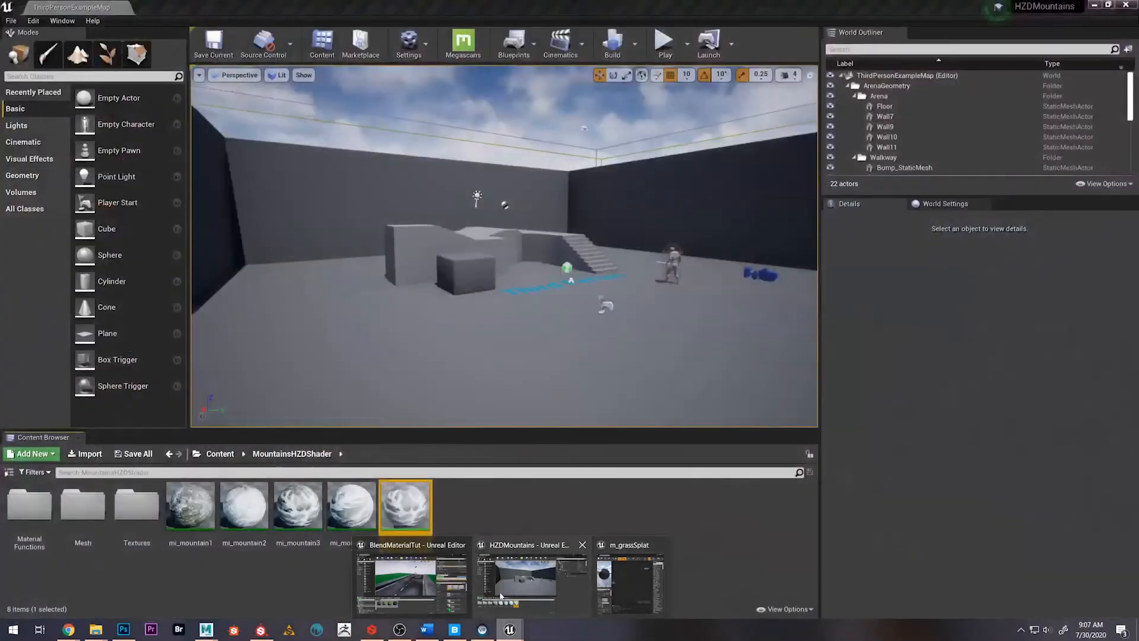
{"action": "left_click", "coordinate": [506, 592]}
{"action": "double_click", "coordinate": [409, 516]}
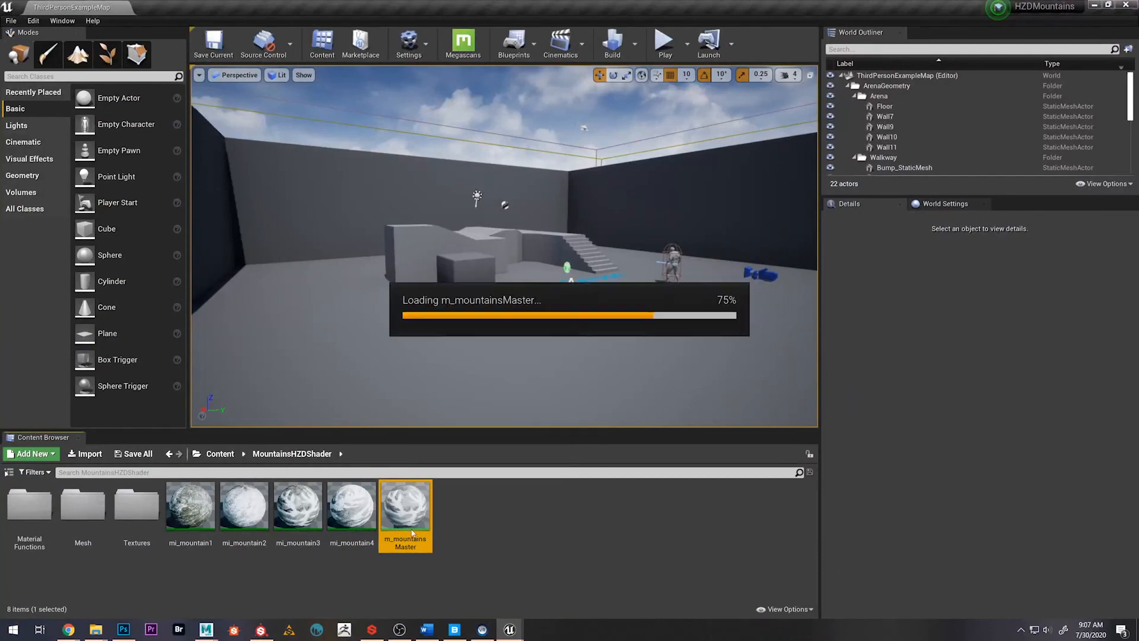
{"action": "right_click_drag", "start_coordinate": [516, 404], "coordinate": [580, 399]}
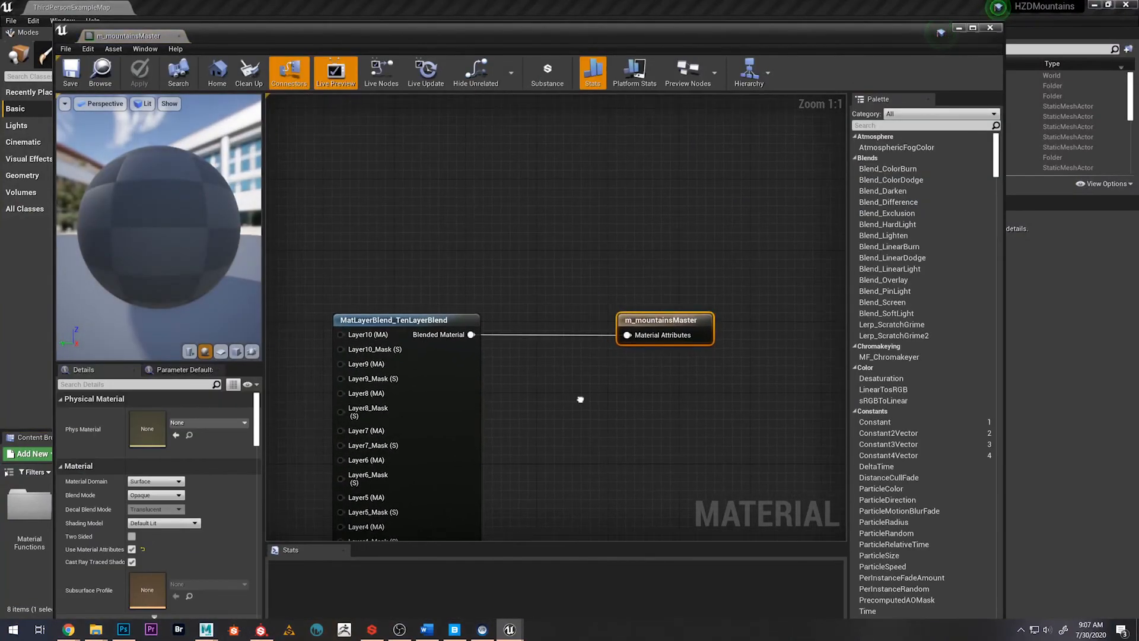
{"action": "left_click_drag", "start_coordinate": [652, 41], "coordinate": [1138, 184]}
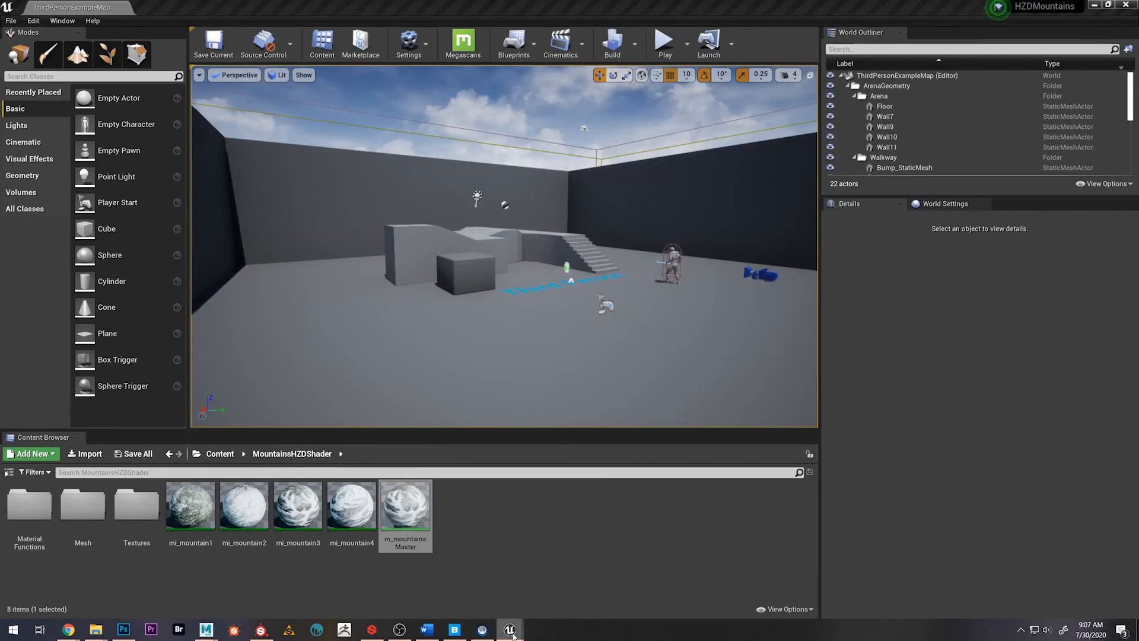
{"action": "mouse_move", "coordinate": [514, 635]}
{"action": "left_click", "coordinate": [358, 588]}
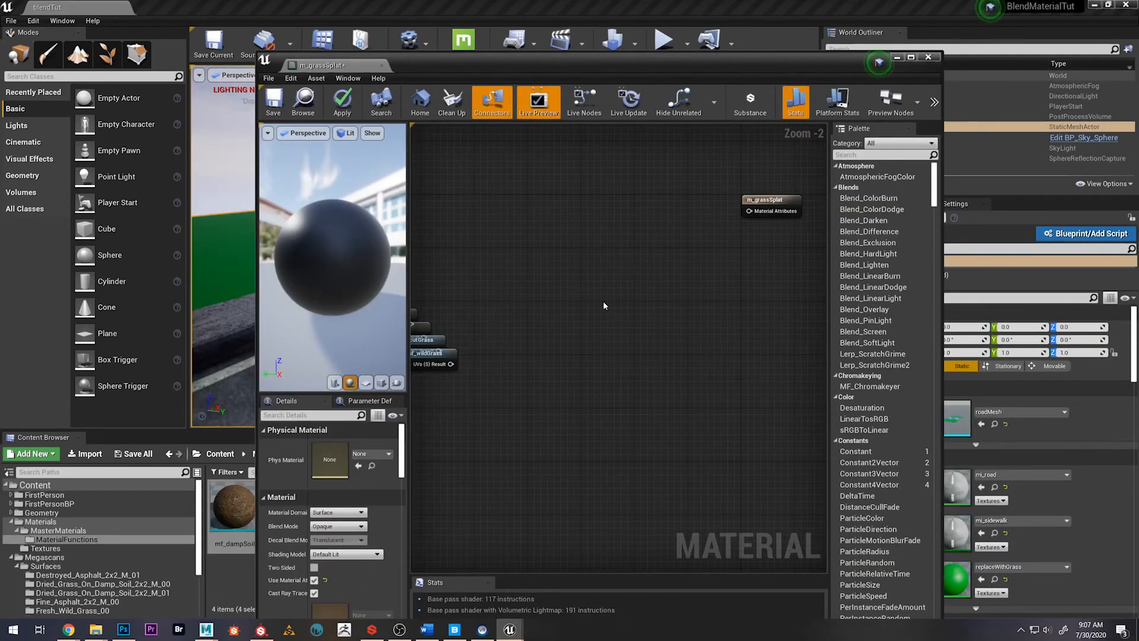
{"action": "right_click_drag", "start_coordinate": [602, 301], "coordinate": [541, 366]}
{"action": "scroll", "coordinate": [682, 264], "scroll_direction": "up", "scroll_amount": 1}
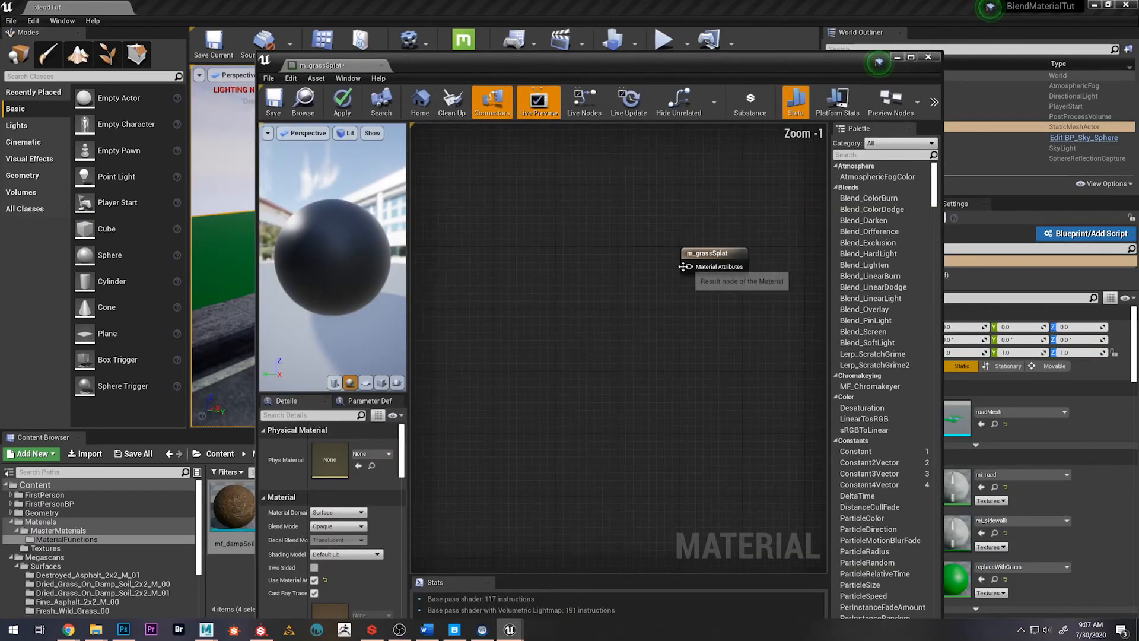
{"action": "left_click_drag", "start_coordinate": [685, 266], "coordinate": [533, 321]}
{"action": "type", "text": "m"}
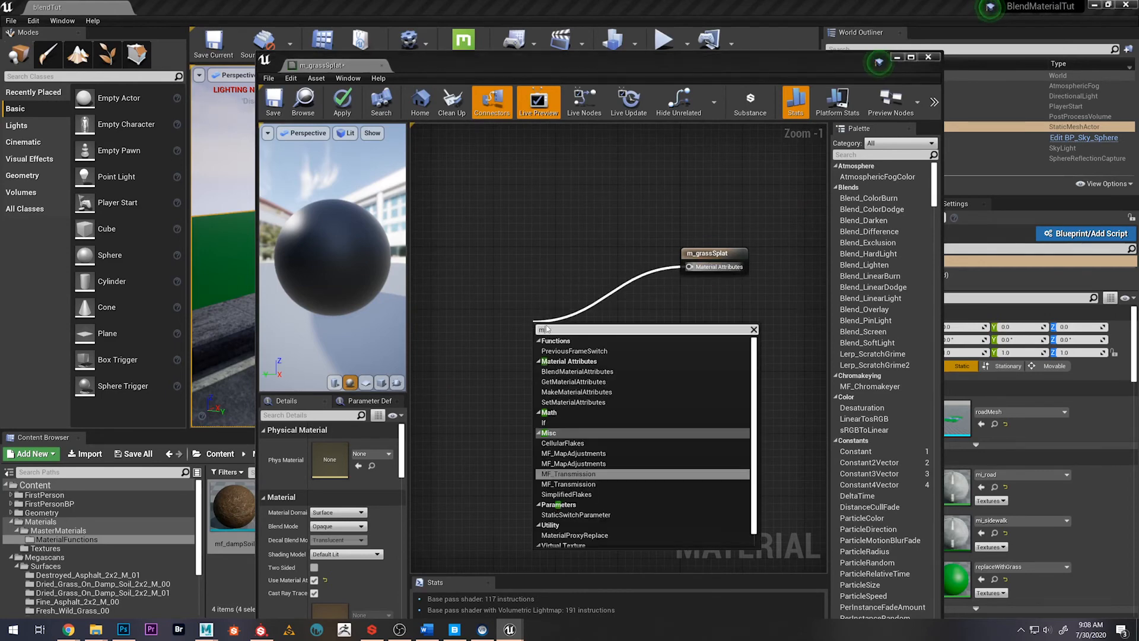
{"action": "type", "text": "at"}
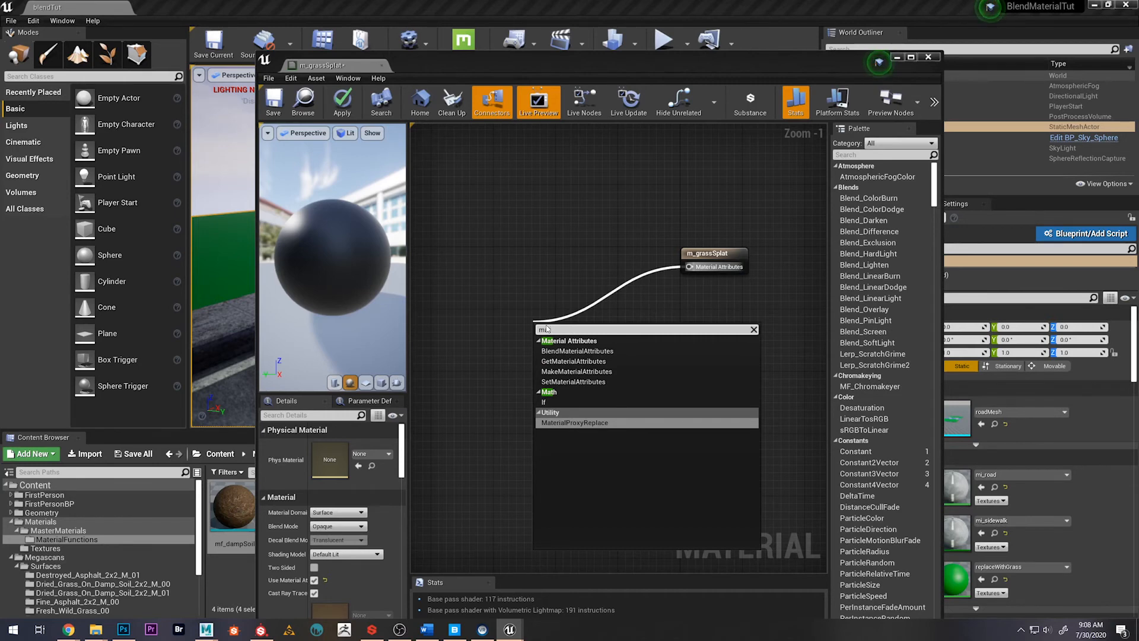
{"action": "left_click", "coordinate": [580, 351]}
{"action": "left_click_drag", "start_coordinate": [570, 331], "coordinate": [546, 313]}
{"action": "key", "text": "Delete"}
Search the graph's node list for "mat" and look through the available MatLayerBlend functions
{"action": "right_click", "coordinate": [546, 316]}
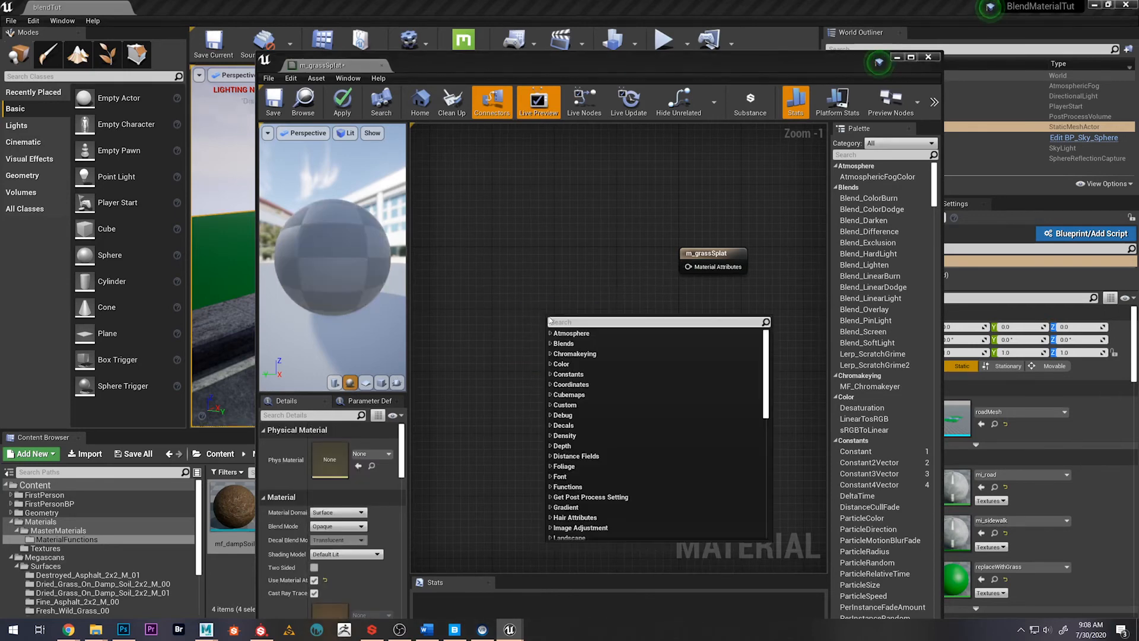
{"action": "type", "text": "m"}
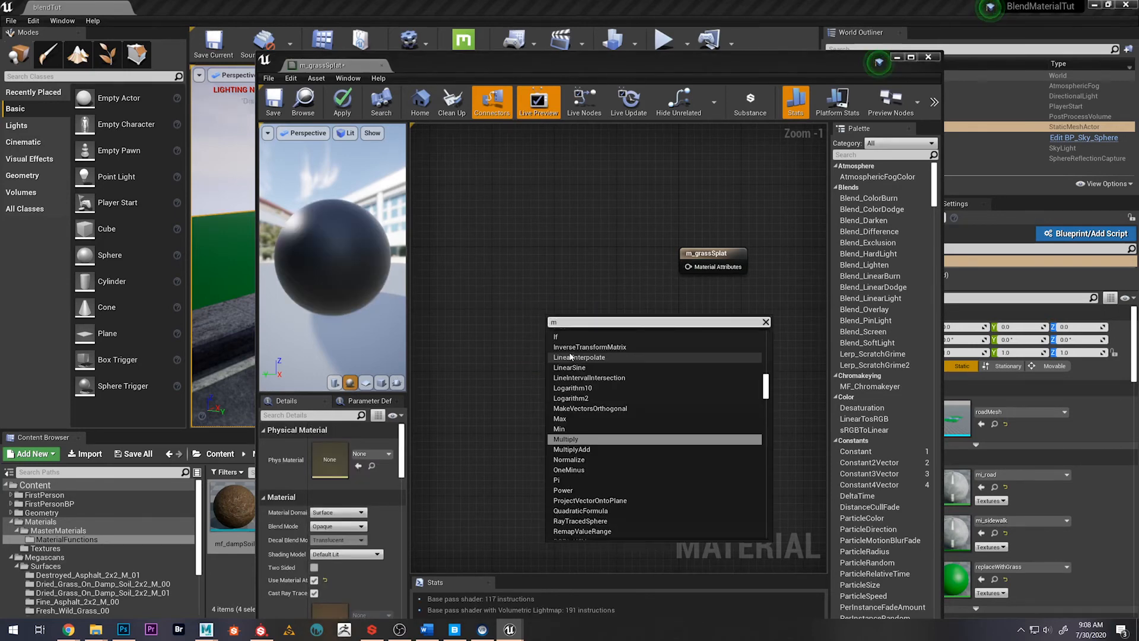
{"action": "type", "text": "at"}
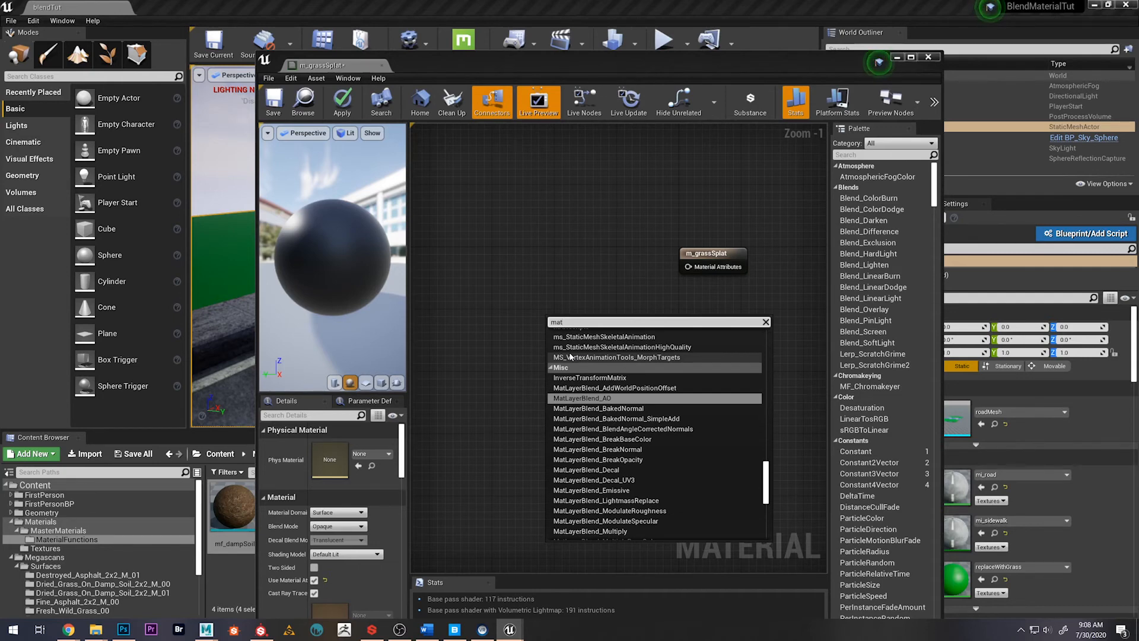
{"action": "scroll", "coordinate": [617, 439], "scroll_direction": "down", "scroll_amount": 2}
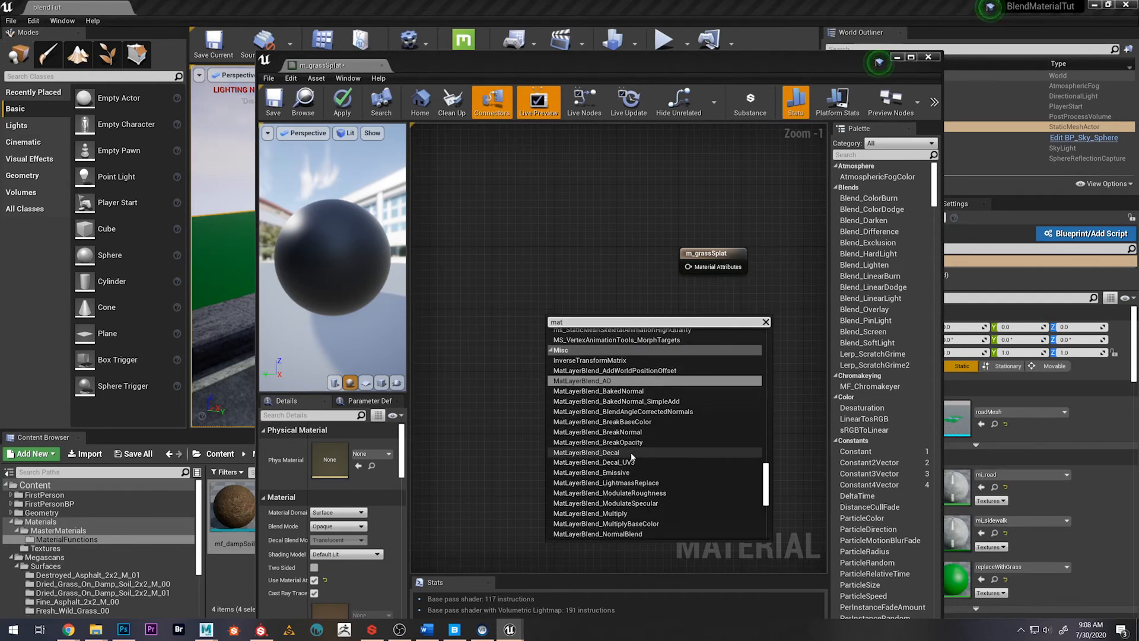
{"action": "scroll", "coordinate": [632, 458], "scroll_direction": "up", "scroll_amount": 2}
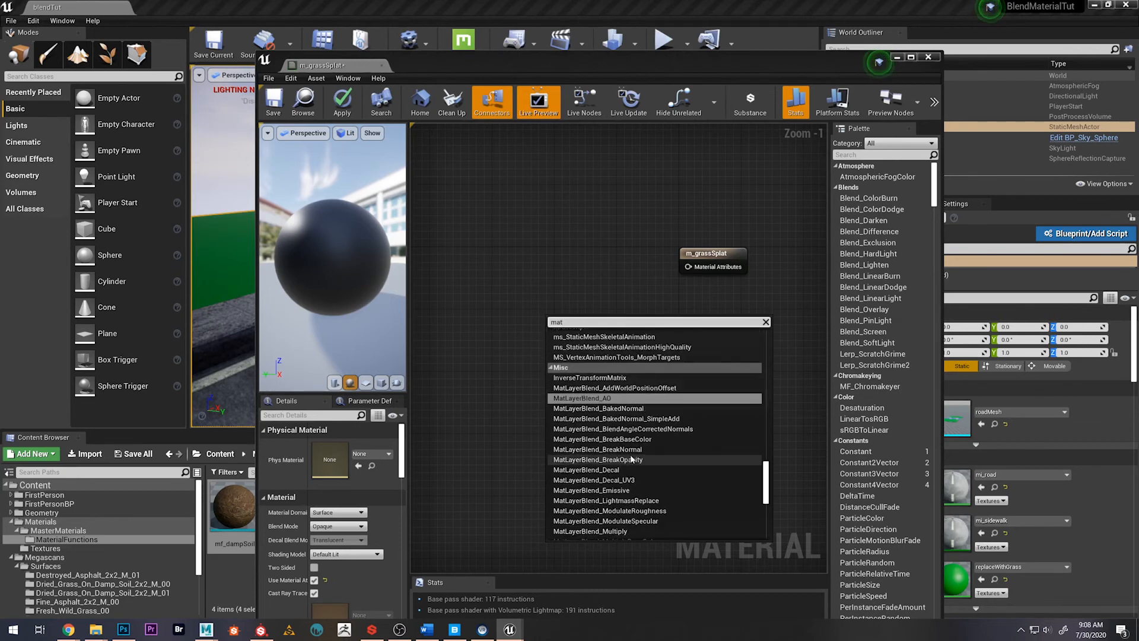
{"action": "scroll", "coordinate": [632, 457], "scroll_direction": "down", "scroll_amount": 5}
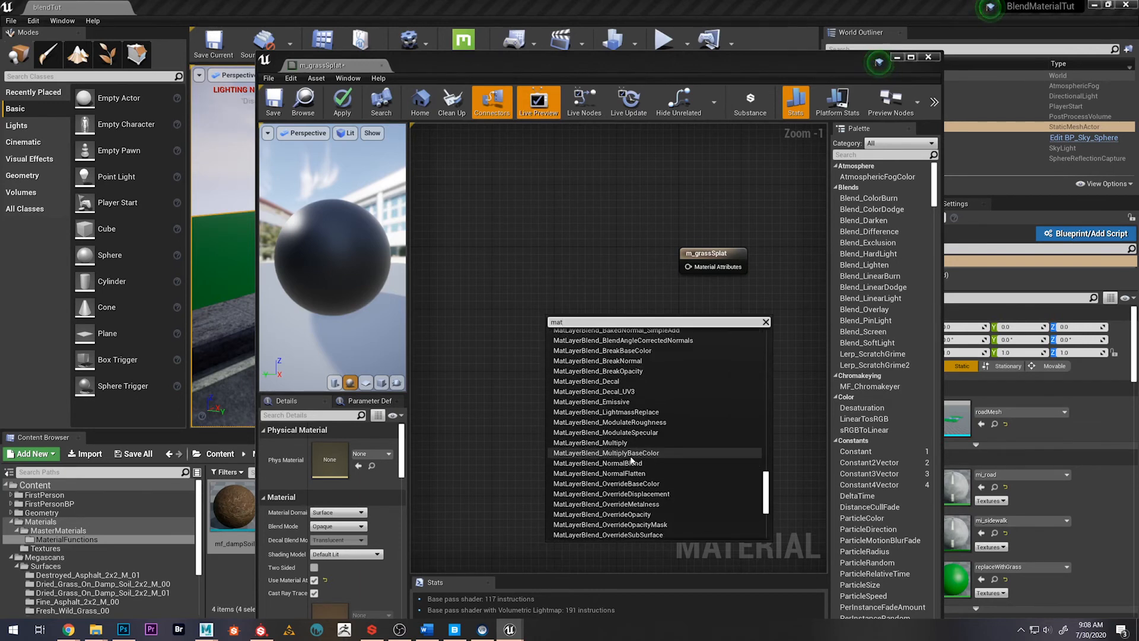
{"action": "scroll", "coordinate": [630, 459], "scroll_direction": "down", "scroll_amount": 7}
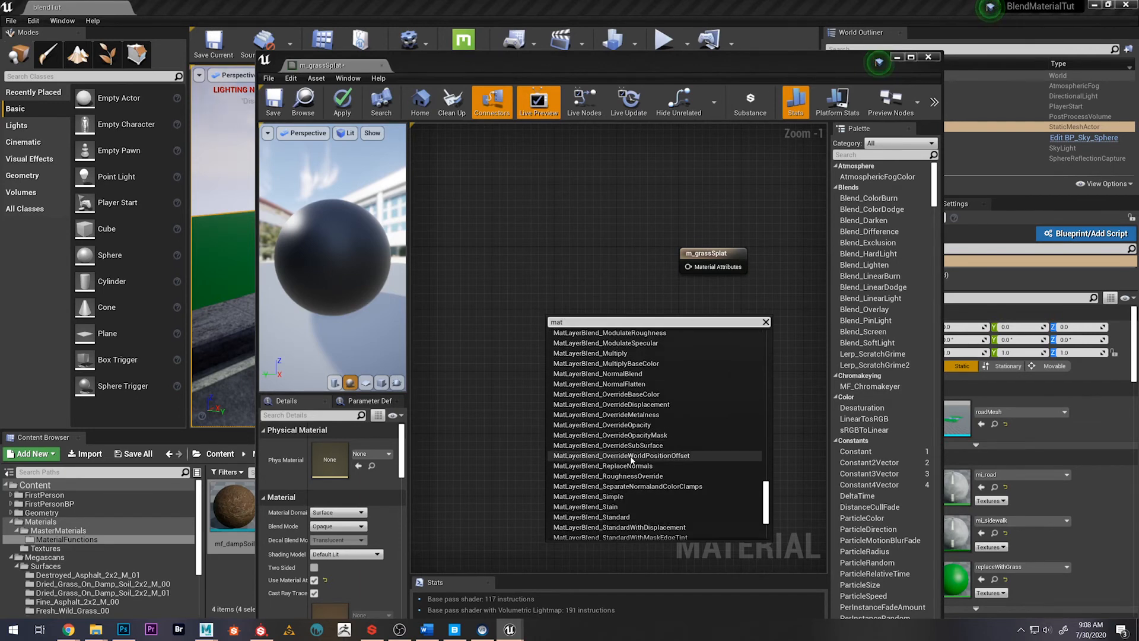
{"action": "scroll", "coordinate": [631, 462], "scroll_direction": "down", "scroll_amount": 3}
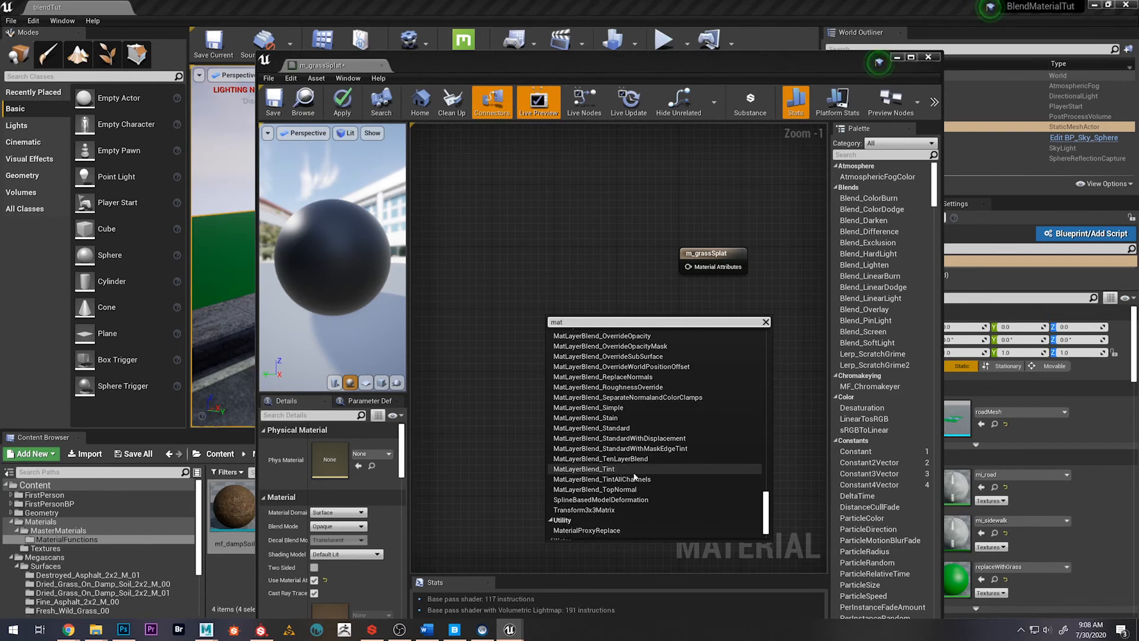
{"action": "scroll", "coordinate": [620, 427], "scroll_direction": "up", "scroll_amount": 2}
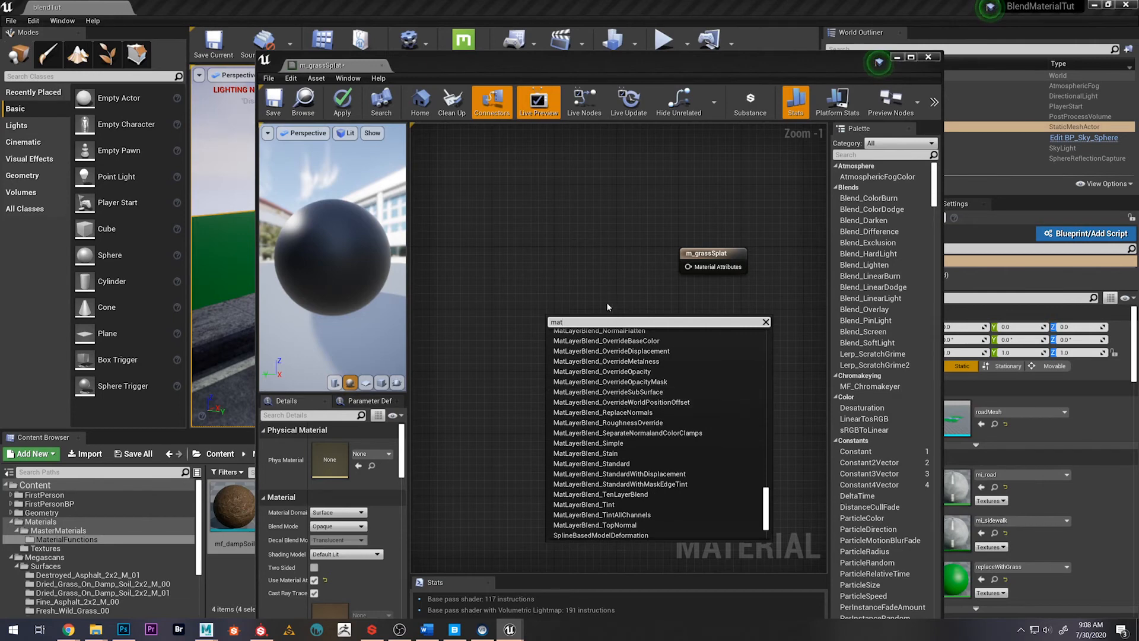
{"action": "left_click", "coordinate": [593, 275]}
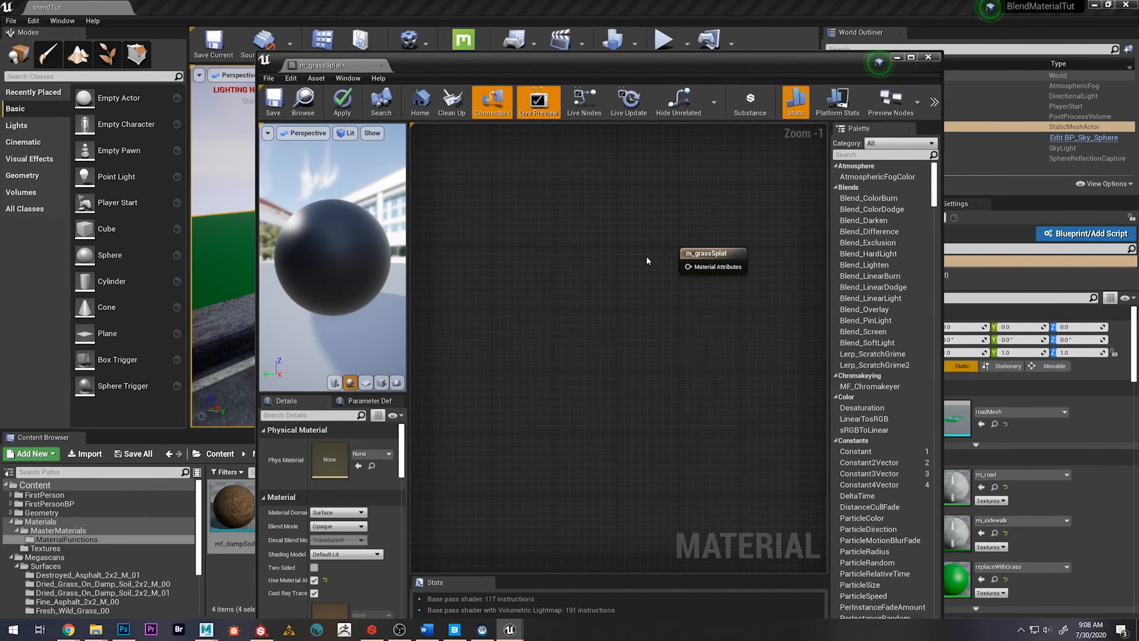
{"action": "right_click_drag", "start_coordinate": [629, 262], "coordinate": [657, 334]}
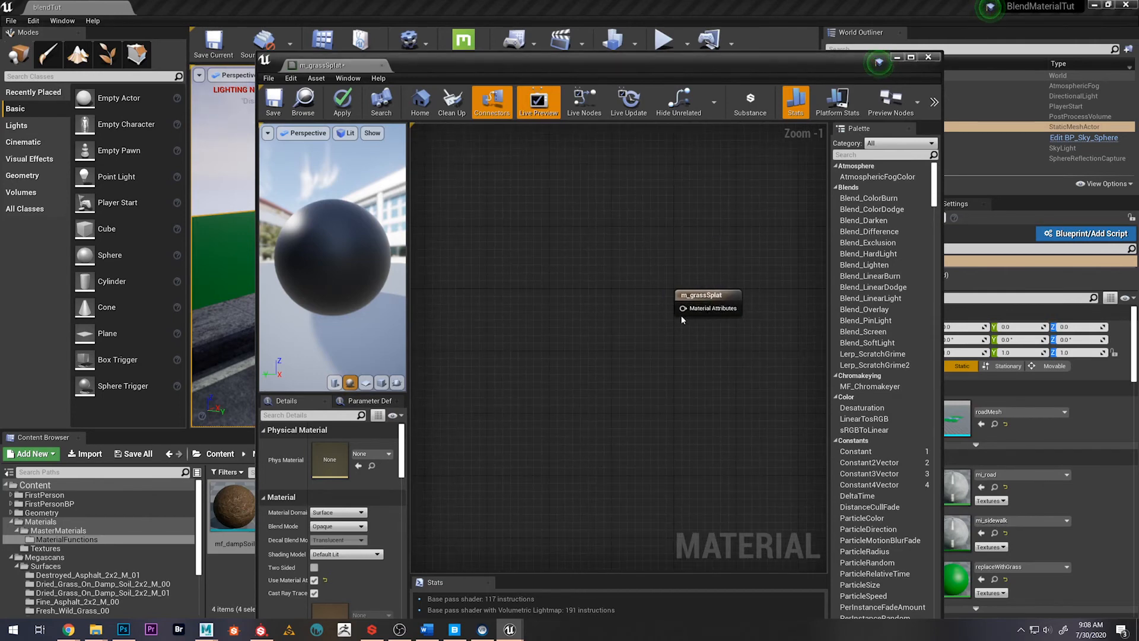
{"action": "left_click_drag", "start_coordinate": [682, 308], "coordinate": [595, 334]}
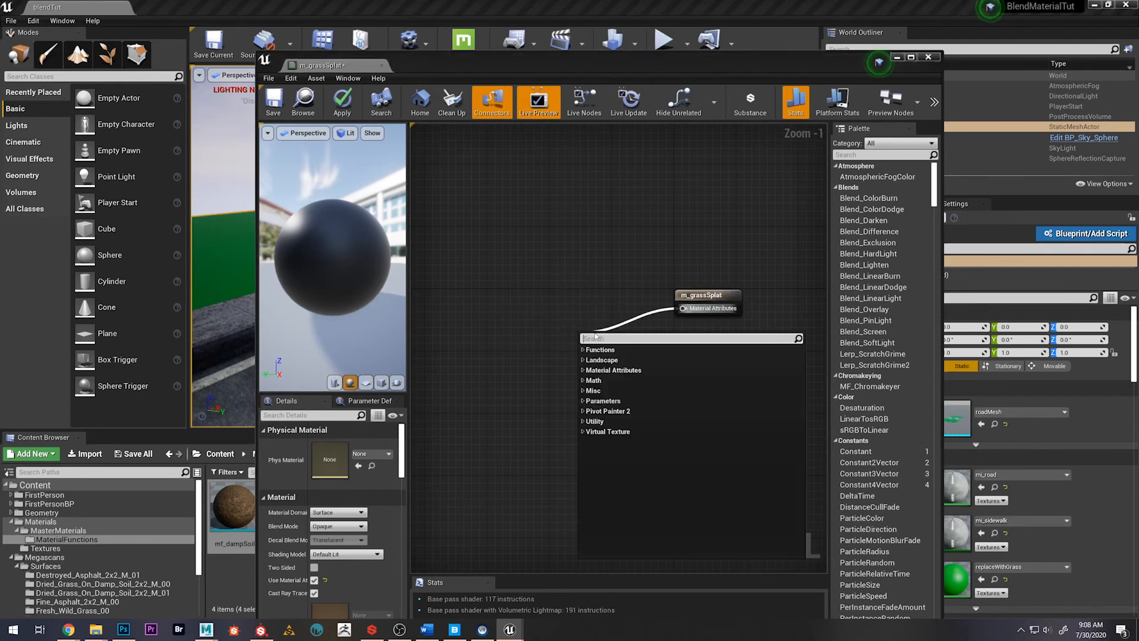
{"action": "type", "text": "mat"}
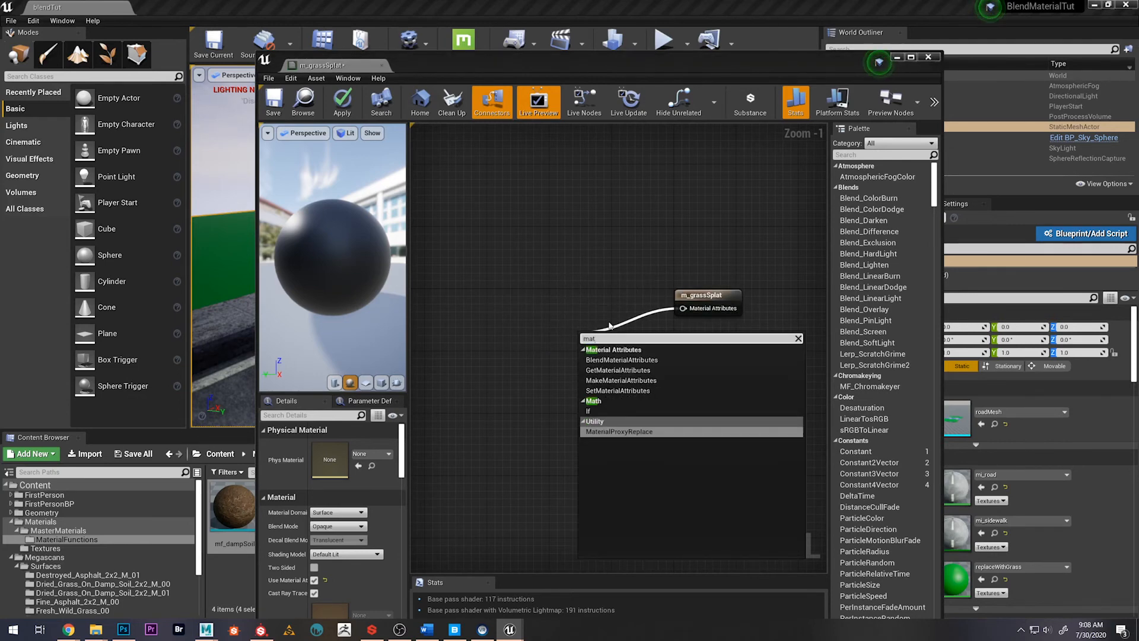
{"action": "type", "text": "la"}
{"action": "key", "text": "BackSpace"}
{"action": "key", "text": "BackSpace"}
{"action": "key", "text": "BackSpace"}
{"action": "key", "text": "BackSpace"}
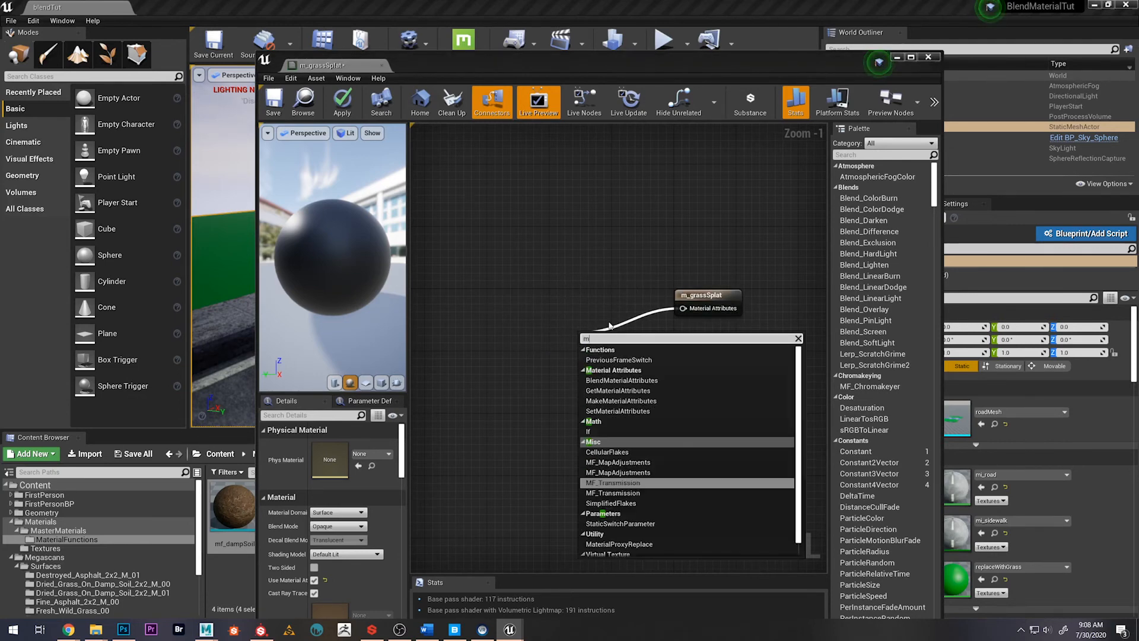
{"action": "key", "text": "Escape"}
Add a MatLayerBlend_TenLayerBlend node and connect its Blended Material output to the Material Attributes input of m_grassSplat, aligning the two nodes
{"action": "right_click", "coordinate": [568, 343]}
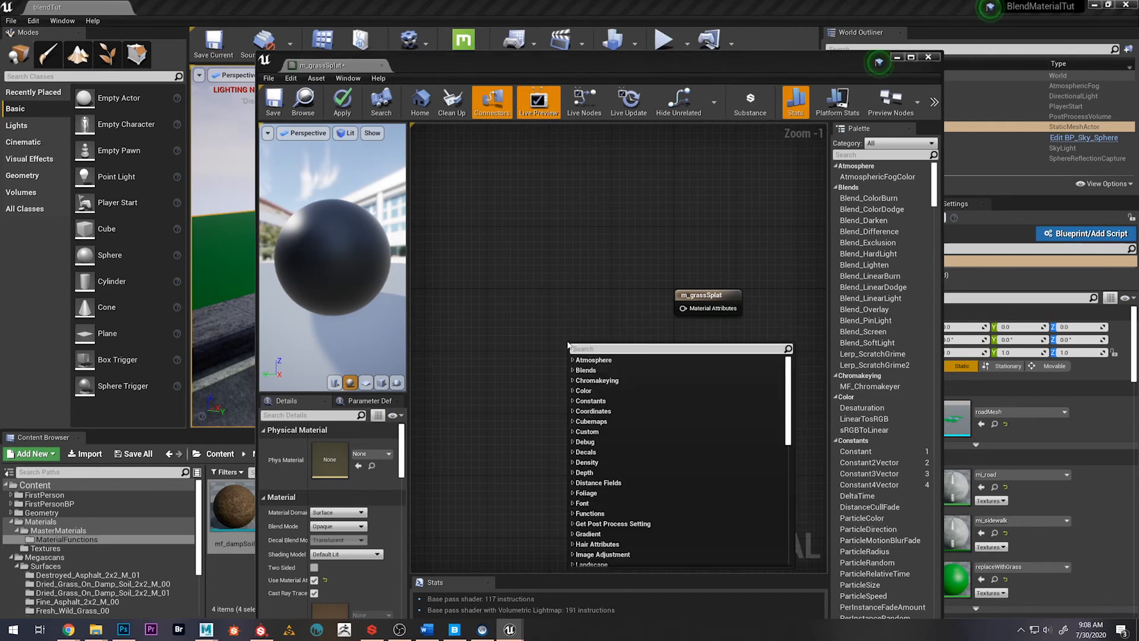
{"action": "type", "text": "mat"}
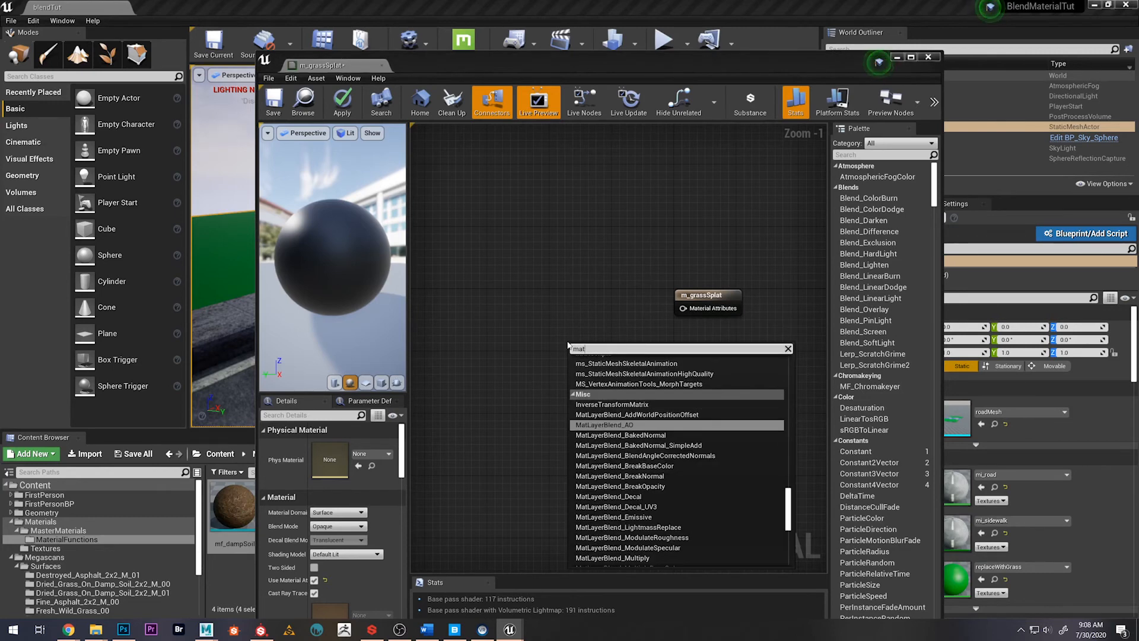
{"action": "type", "text": "layerblend"}
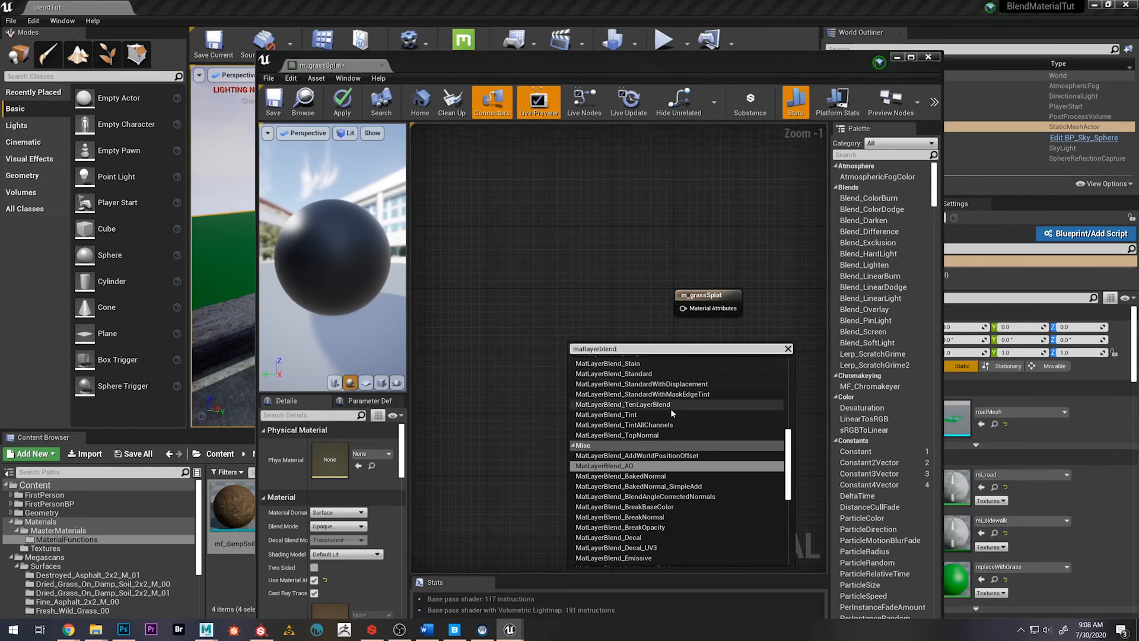
{"action": "left_click", "coordinate": [652, 404]}
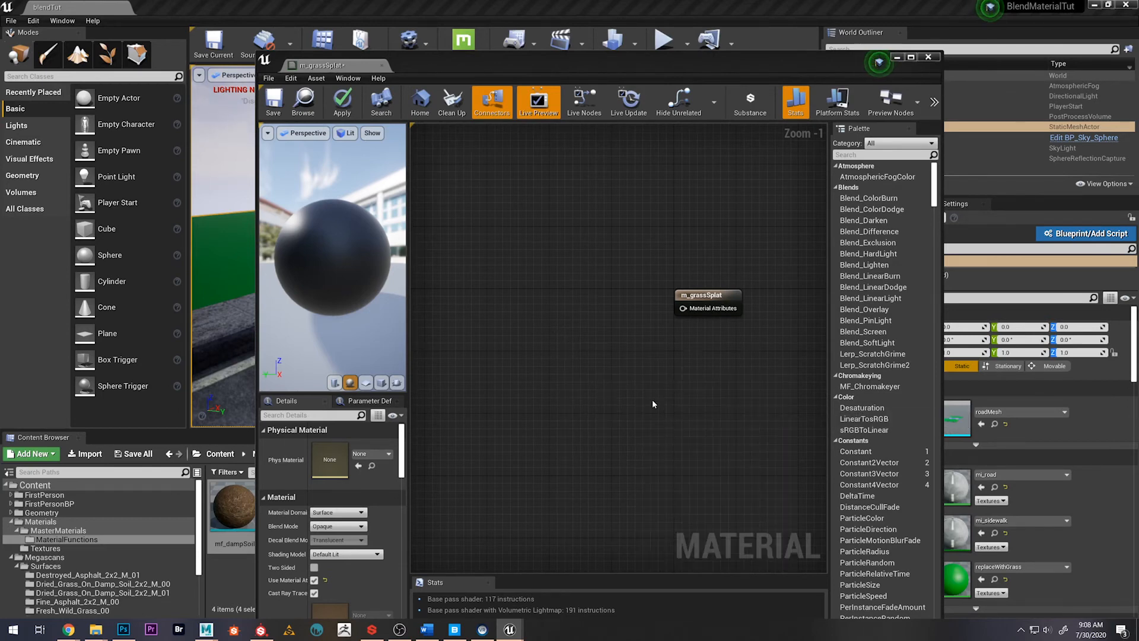
{"action": "left_click_drag", "start_coordinate": [608, 354], "coordinate": [520, 284]}
{"action": "left_click_drag", "start_coordinate": [596, 292], "coordinate": [706, 280]}
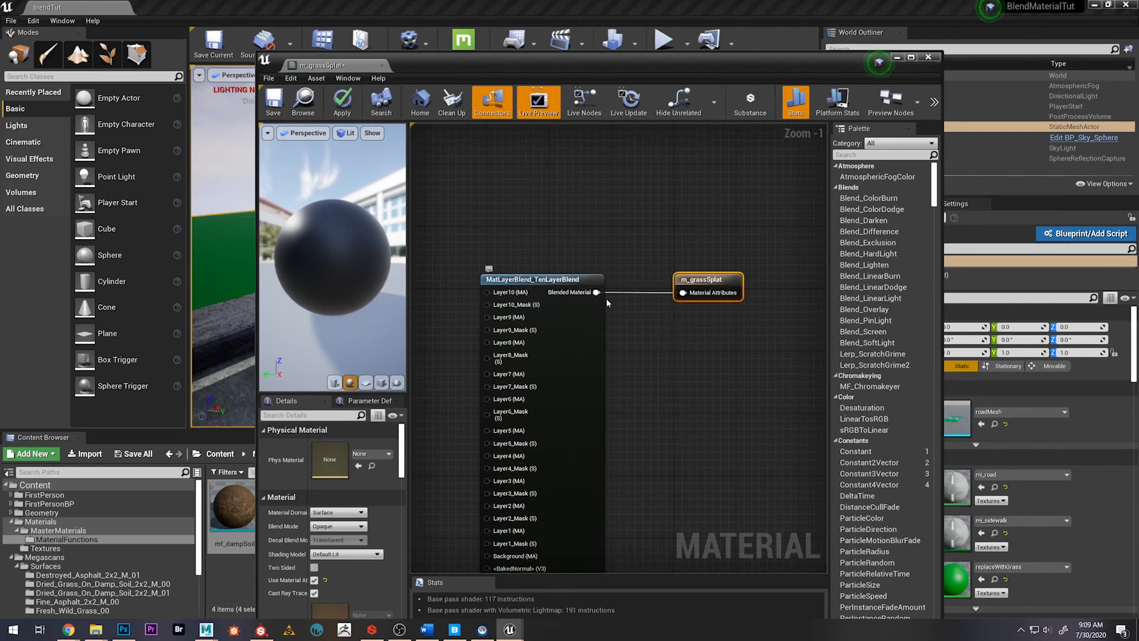
Move the mf_lawn node below the other material functions and connect its Result to the Background (MA) input of MatLayerBlend_TenLayerBlend
{"action": "scroll", "coordinate": [667, 279], "scroll_direction": "down", "scroll_amount": 1}
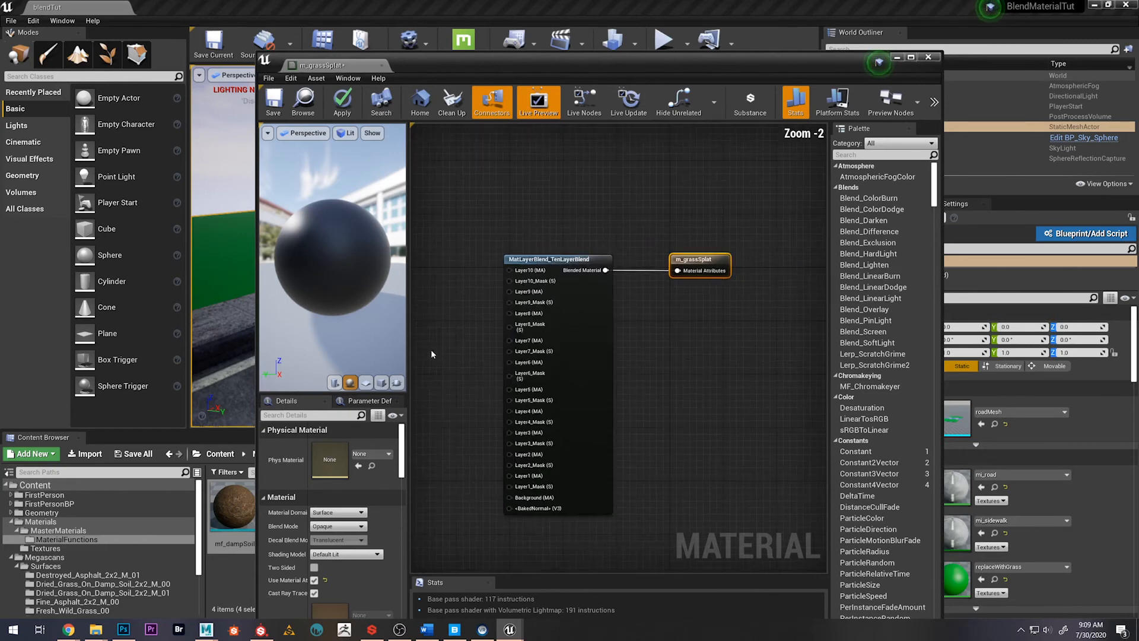
{"action": "right_click_drag", "start_coordinate": [430, 350], "coordinate": [611, 298]}
{"action": "left_click_drag", "start_coordinate": [453, 305], "coordinate": [478, 296]}
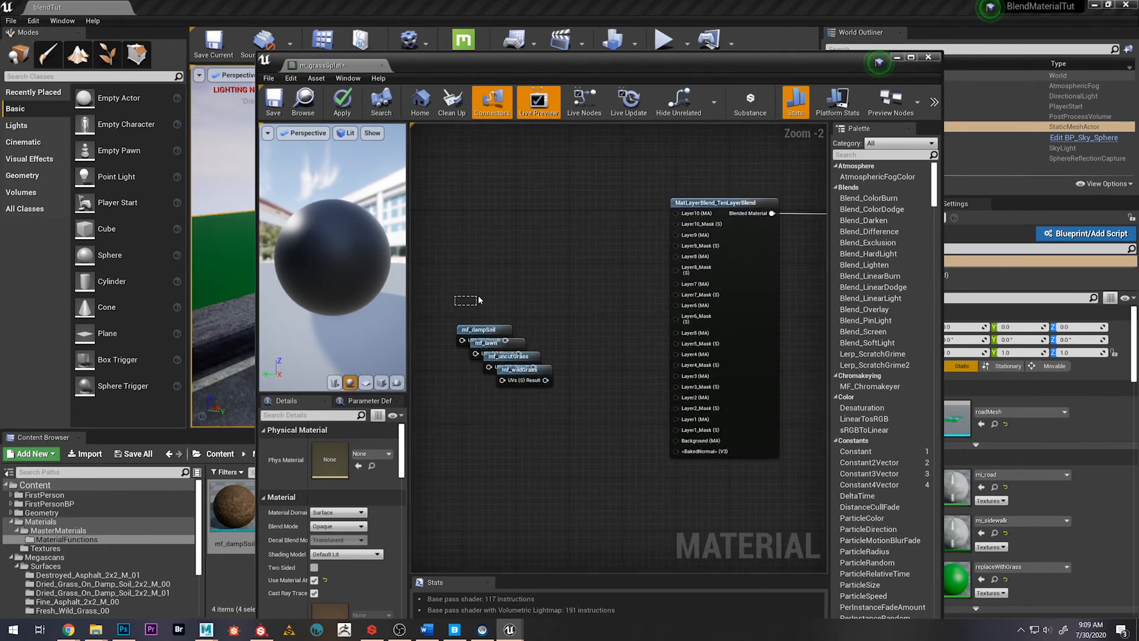
{"action": "left_click_drag", "start_coordinate": [500, 348], "coordinate": [480, 468]}
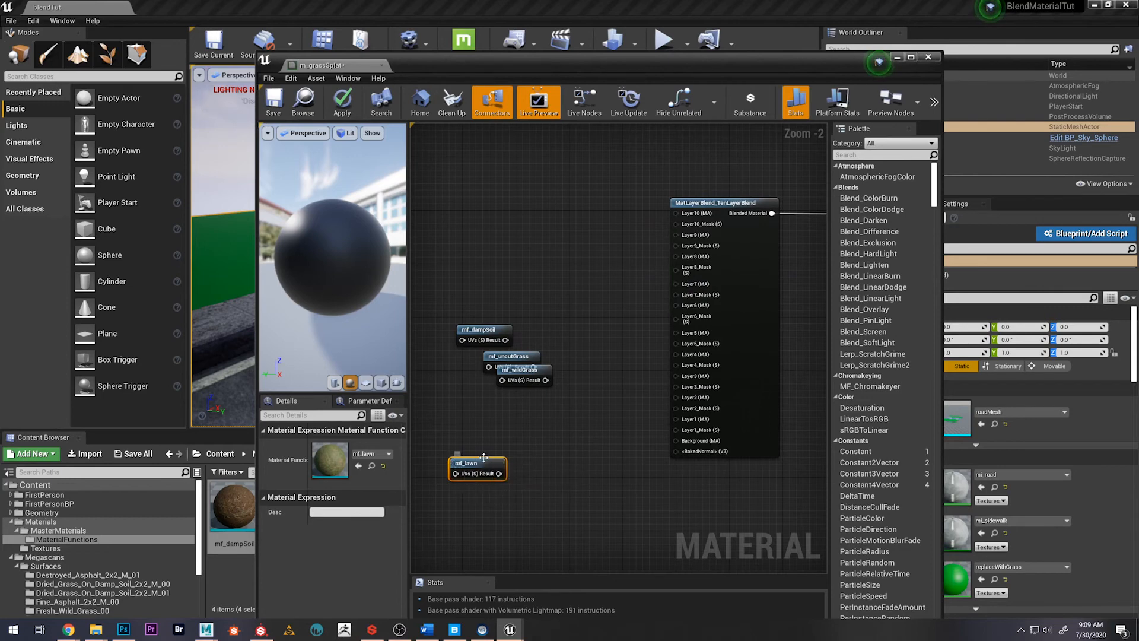
{"action": "left_click_drag", "start_coordinate": [501, 477], "coordinate": [675, 440]}
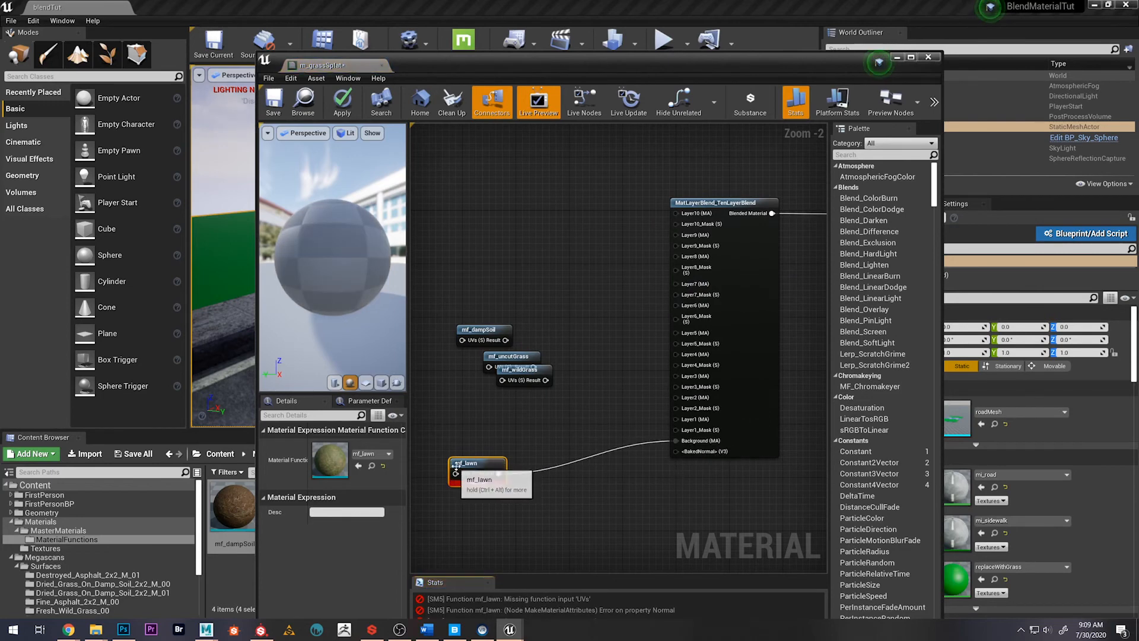
{"action": "left_click_drag", "start_coordinate": [469, 463], "coordinate": [501, 463]}
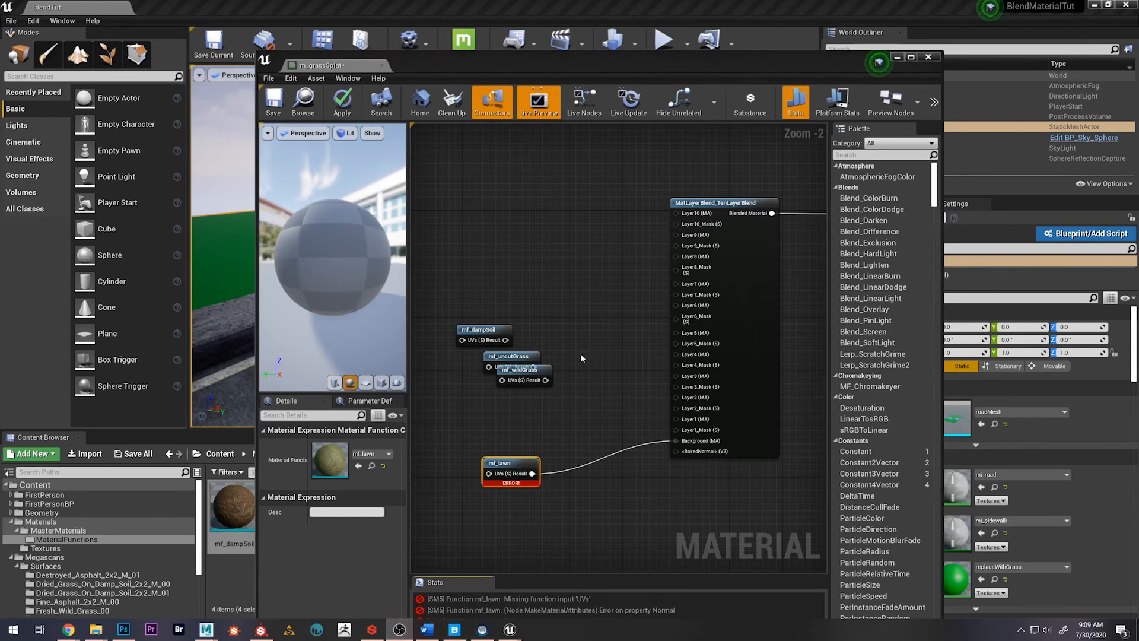
{"action": "right_click_drag", "start_coordinate": [583, 348], "coordinate": [576, 346]}
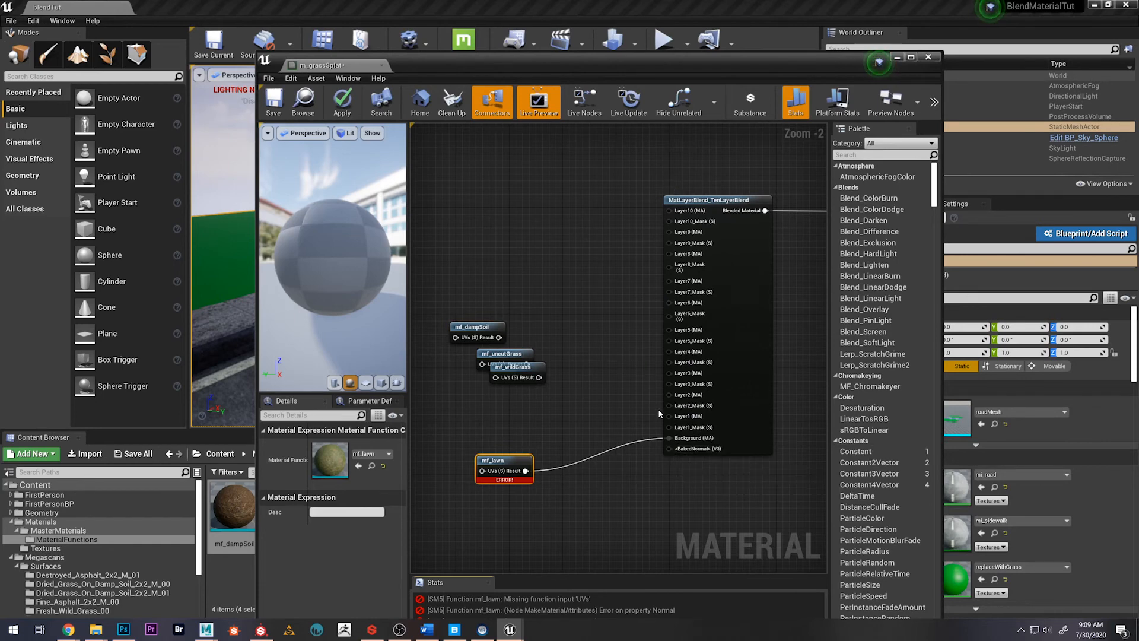
Arrange the mf_uncutGrass, mf_wildGrass and mf_dampSoil nodes in a vertical column above mf_lawn, with mf_dampSoil directly above it
{"action": "right_click_drag", "start_coordinate": [657, 408], "coordinate": [619, 372]}
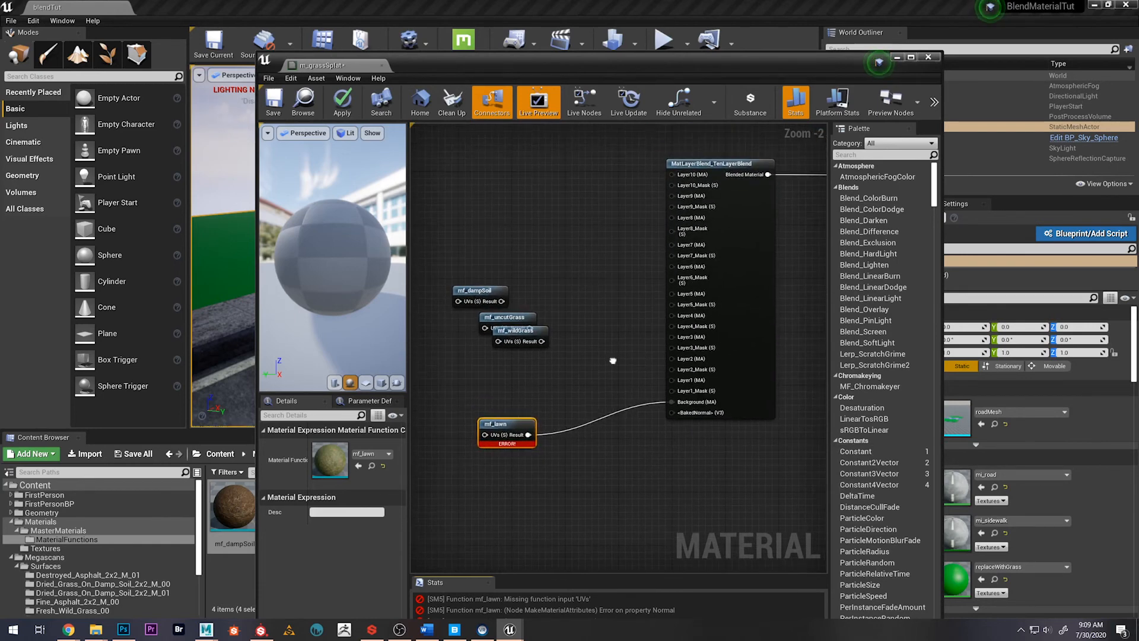
{"action": "left_click_drag", "start_coordinate": [516, 334], "coordinate": [504, 367]}
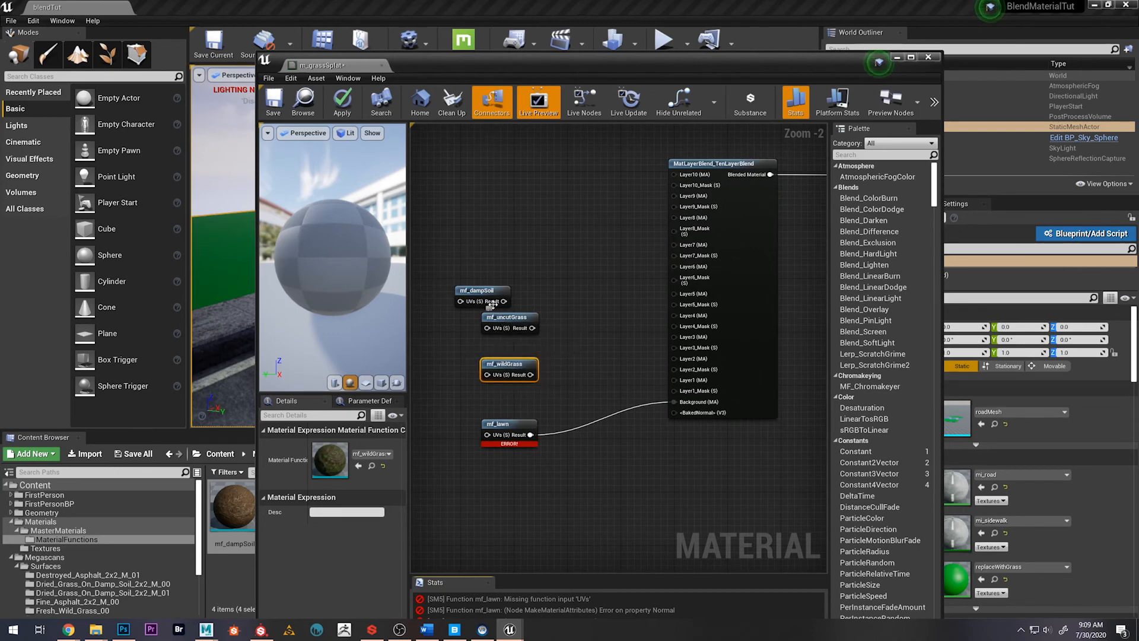
{"action": "left_click_drag", "start_coordinate": [474, 294], "coordinate": [502, 280]}
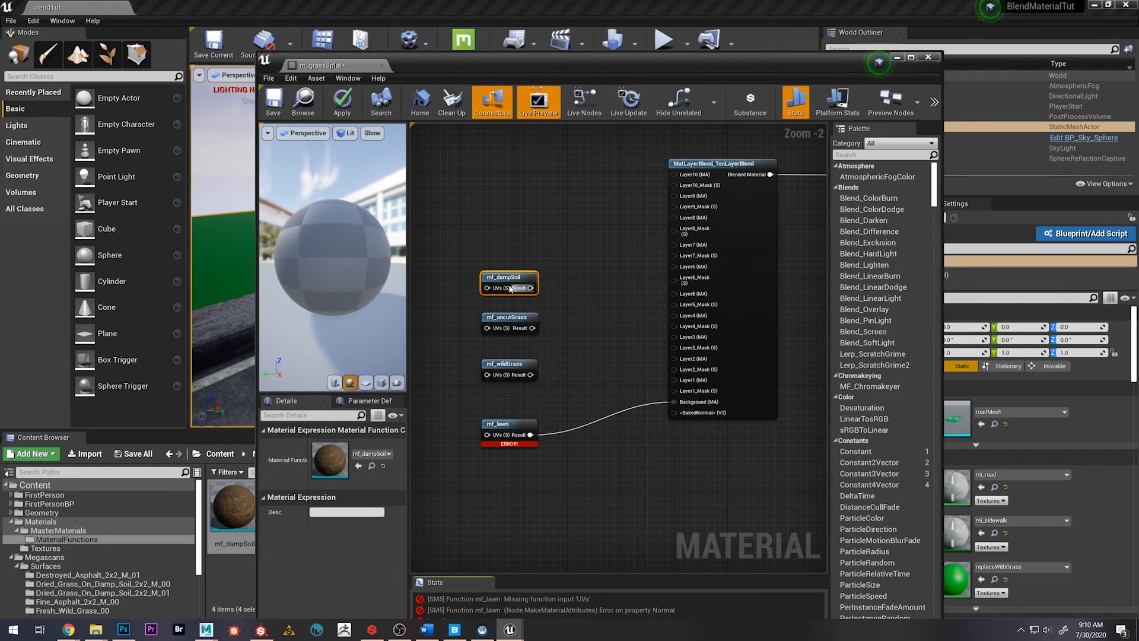
{"action": "left_click_drag", "start_coordinate": [488, 289], "coordinate": [507, 392]}
{"action": "left_click", "coordinate": [449, 299]}
{"action": "left_click_drag", "start_coordinate": [505, 279], "coordinate": [519, 317]}
{"action": "left_click", "coordinate": [515, 318]}
{"action": "left_click", "coordinate": [513, 364], "text": "shift"}
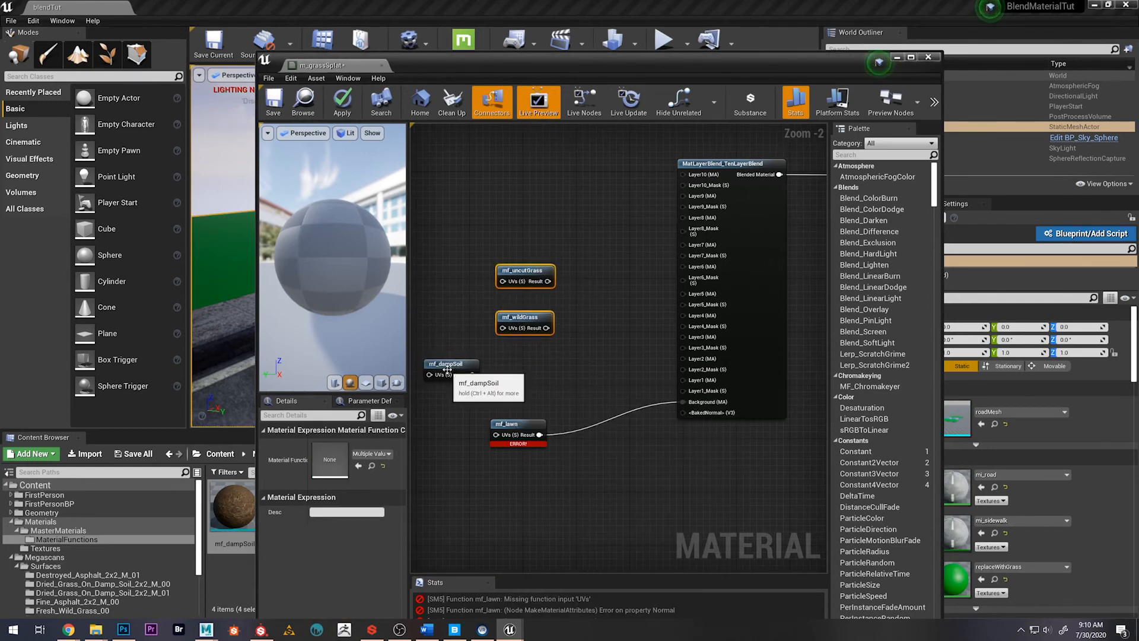
Connect the Results of mf_dampSoil, mf_wildGrass and mf_uncutGrass to Layer1, Layer2 and Layer3 (MA) of the blend node and align the nodes
{"action": "left_click_drag", "start_coordinate": [466, 363], "coordinate": [700, 380]}
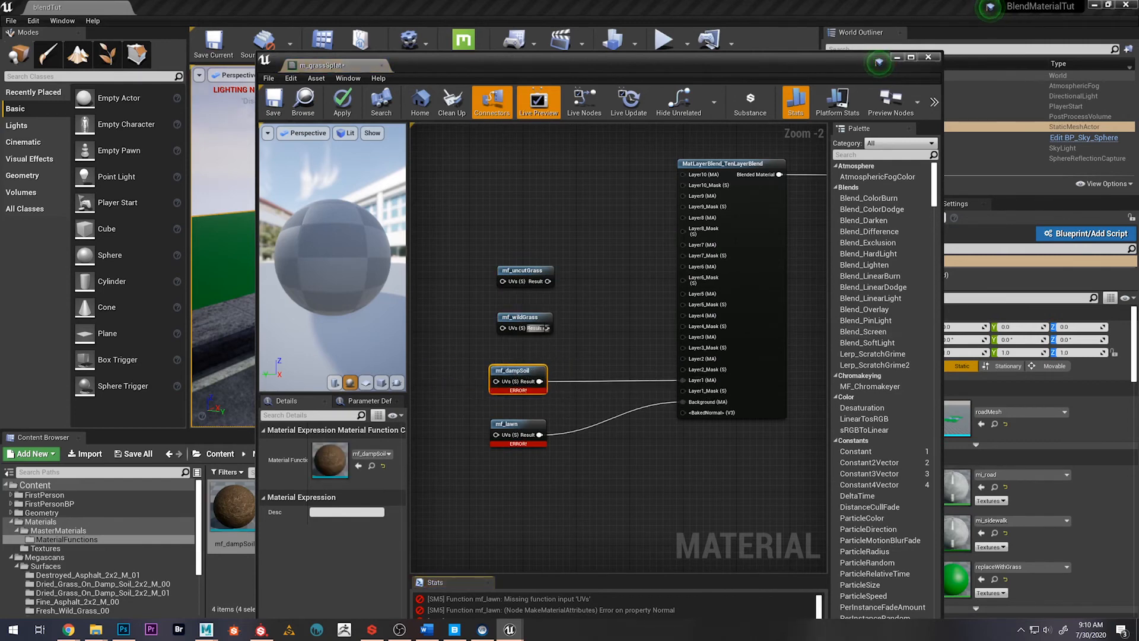
{"action": "left_click", "coordinate": [520, 317]}
{"action": "left_click_drag", "start_coordinate": [551, 313], "coordinate": [683, 358]}
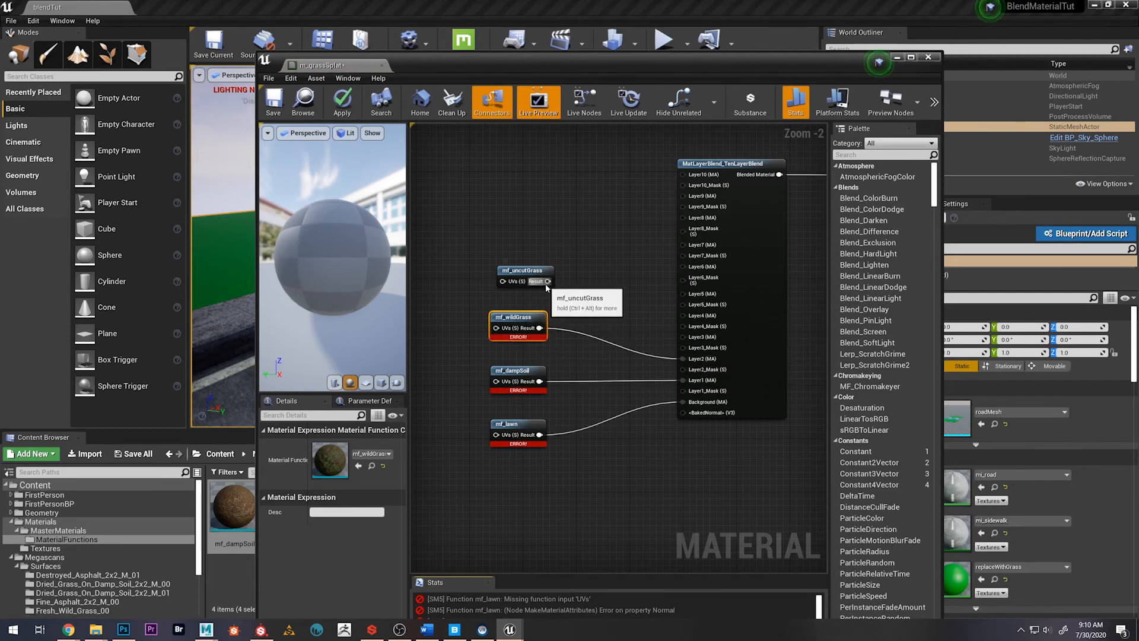
{"action": "mouse_move", "coordinate": [548, 281]}
{"action": "left_mouse_down"}
{"action": "mouse_move", "coordinate": [682, 308]}
{"action": "mouse_move", "coordinate": [706, 334]}
{"action": "mouse_move", "coordinate": [549, 269]}
{"action": "left_mouse_up"}
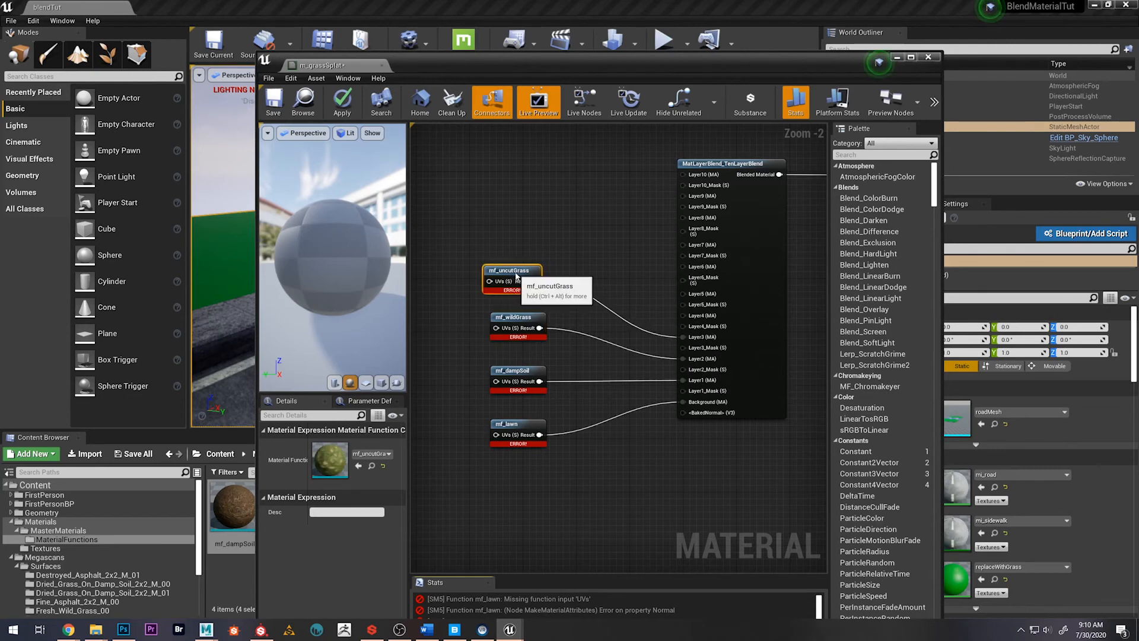
{"action": "left_click", "coordinate": [465, 409]}
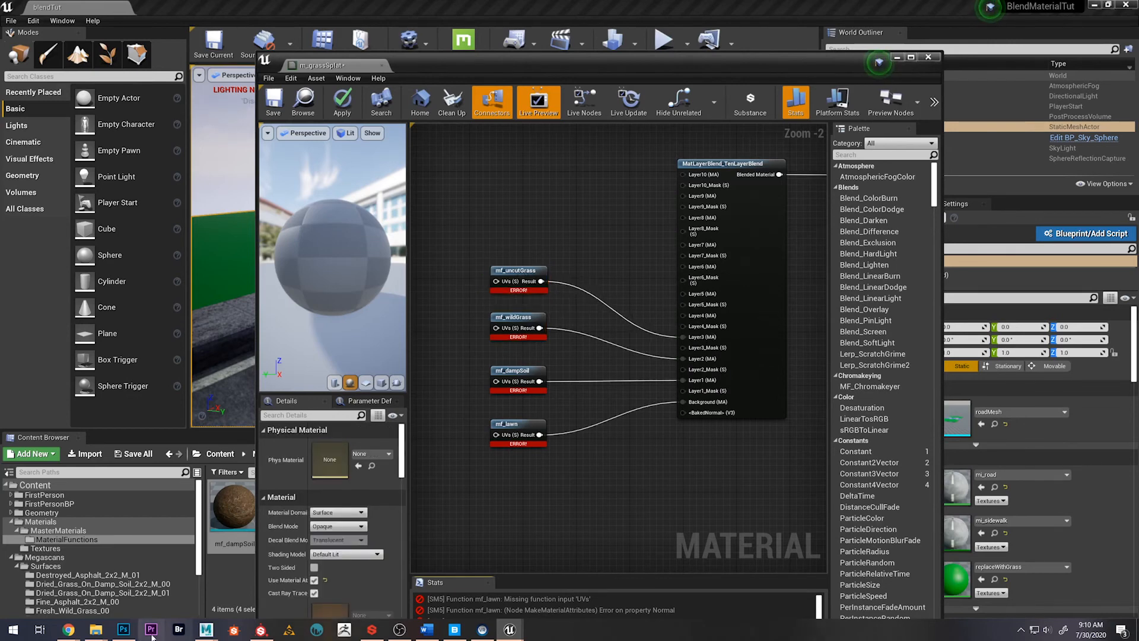
Switch to Photoshop and create a new 1024 x 1024 pixel document with a transparent background
{"action": "left_click", "coordinate": [123, 629]}
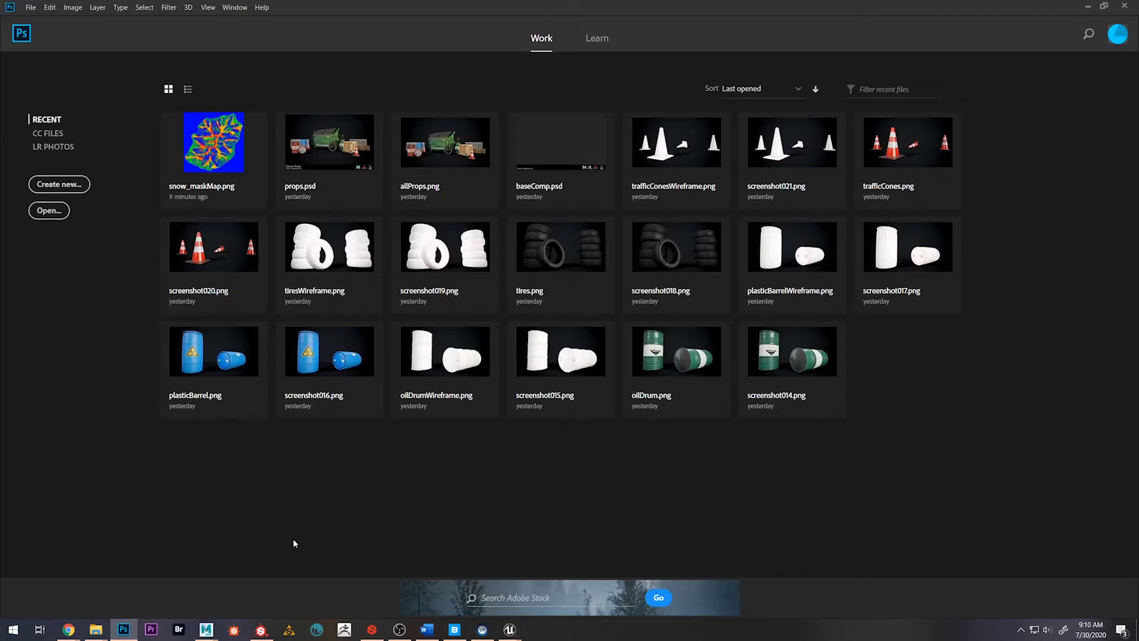
{"action": "left_click", "coordinate": [56, 186]}
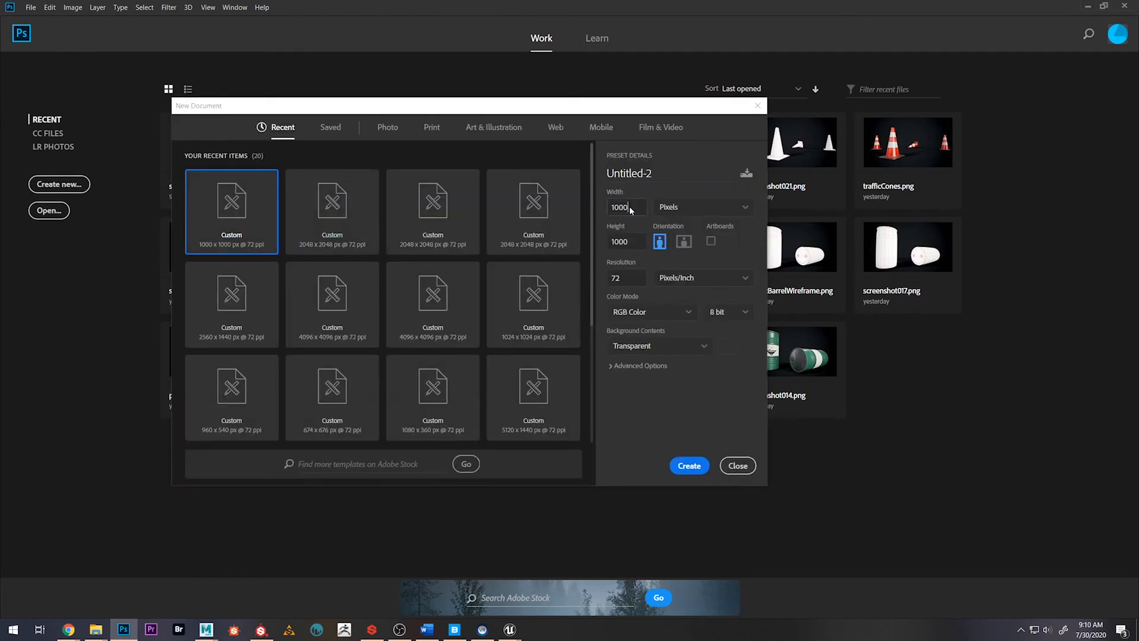
{"action": "type", "text": "1024"}
{"action": "key", "text": "Tab"}
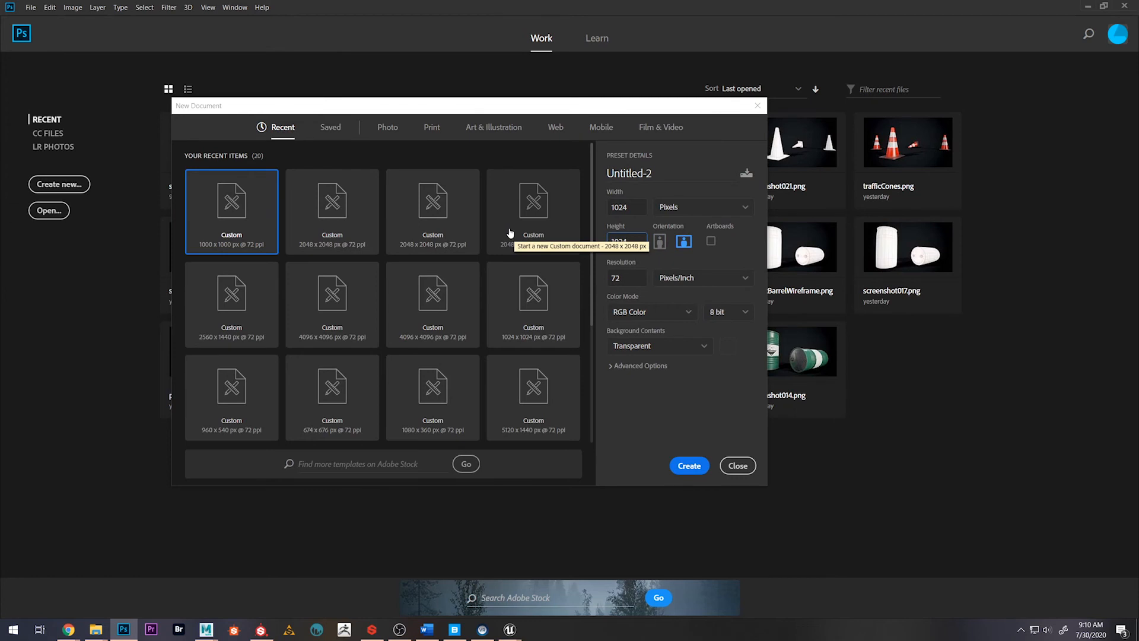
{"action": "key", "text": "Return"}
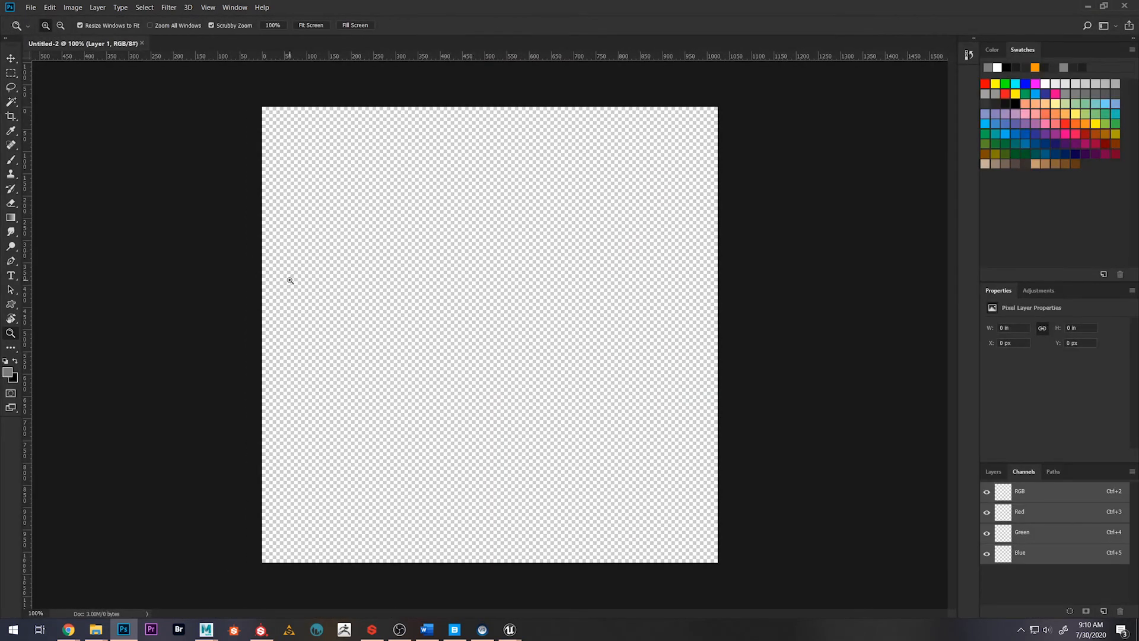
Reset the colours to default black and white and fill Layer 1 with black
{"action": "key", "text": "d"}
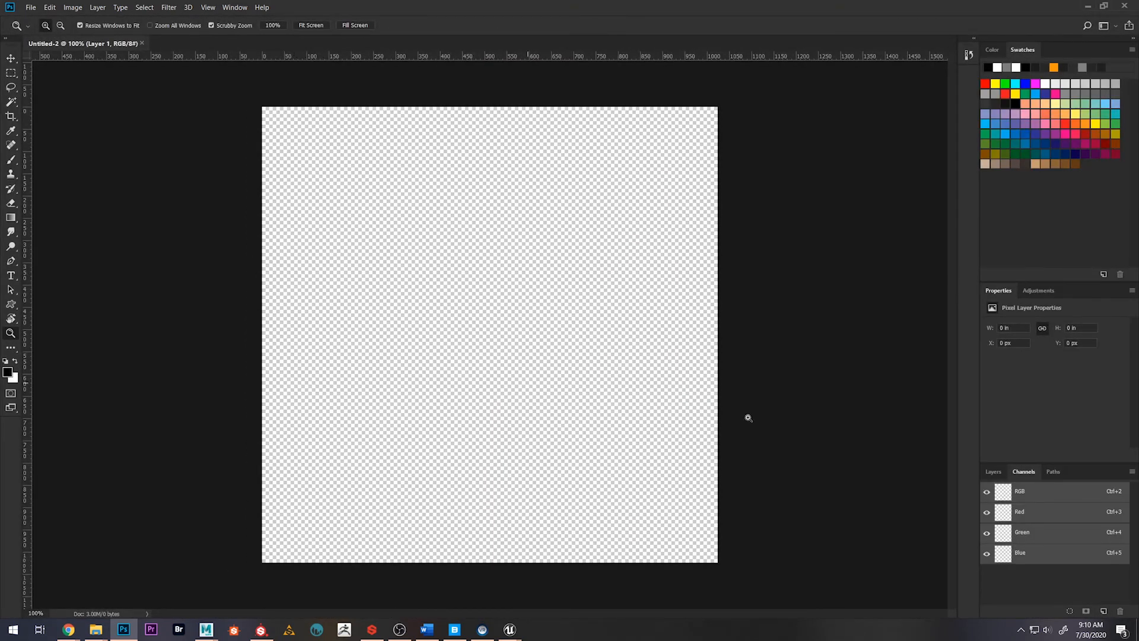
{"action": "left_click", "coordinate": [993, 472]}
{"action": "key", "text": "alt+BackSpace"}
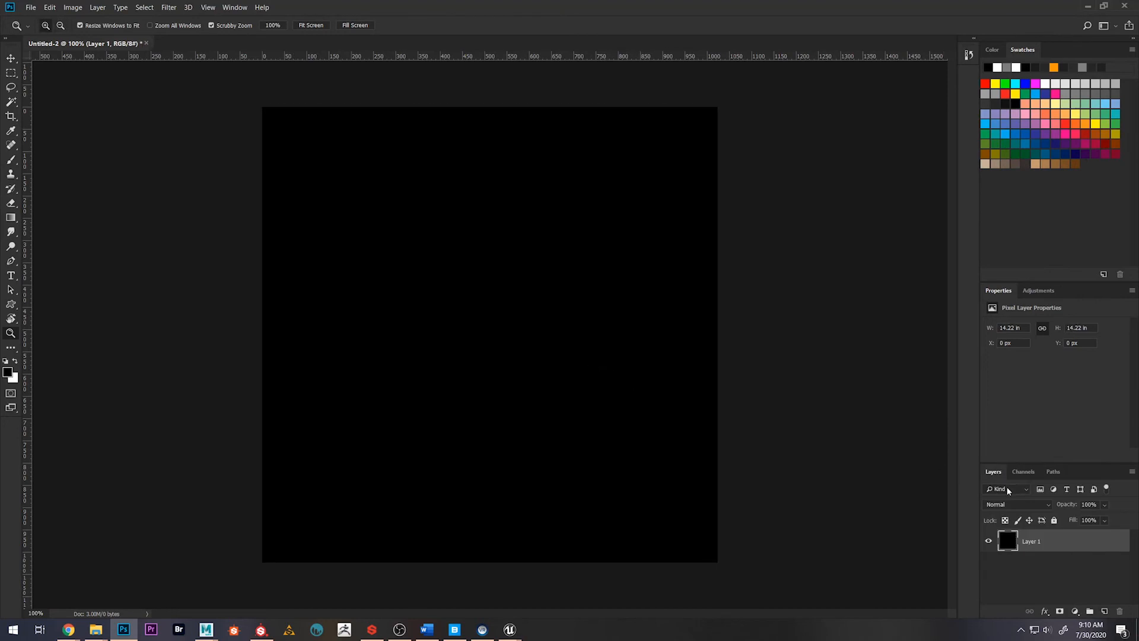
Paint a soft white spot in the upper-left area of the canvas on the Red channel only
{"action": "left_click", "coordinate": [1023, 472]}
{"action": "left_click", "coordinate": [1031, 511]}
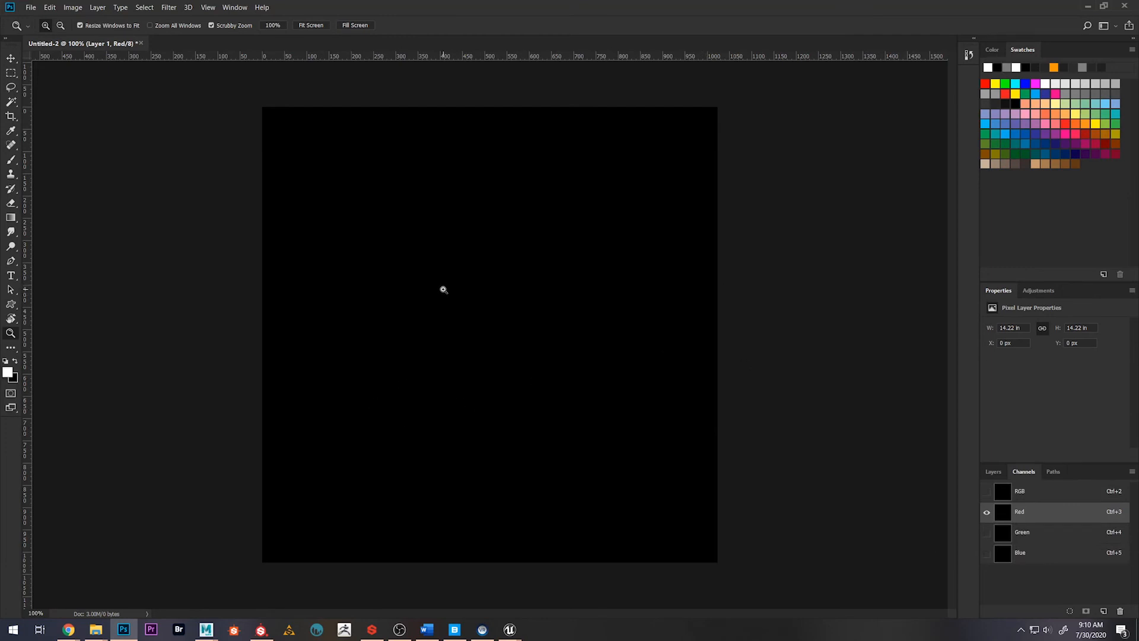
{"action": "key", "text": "b"}
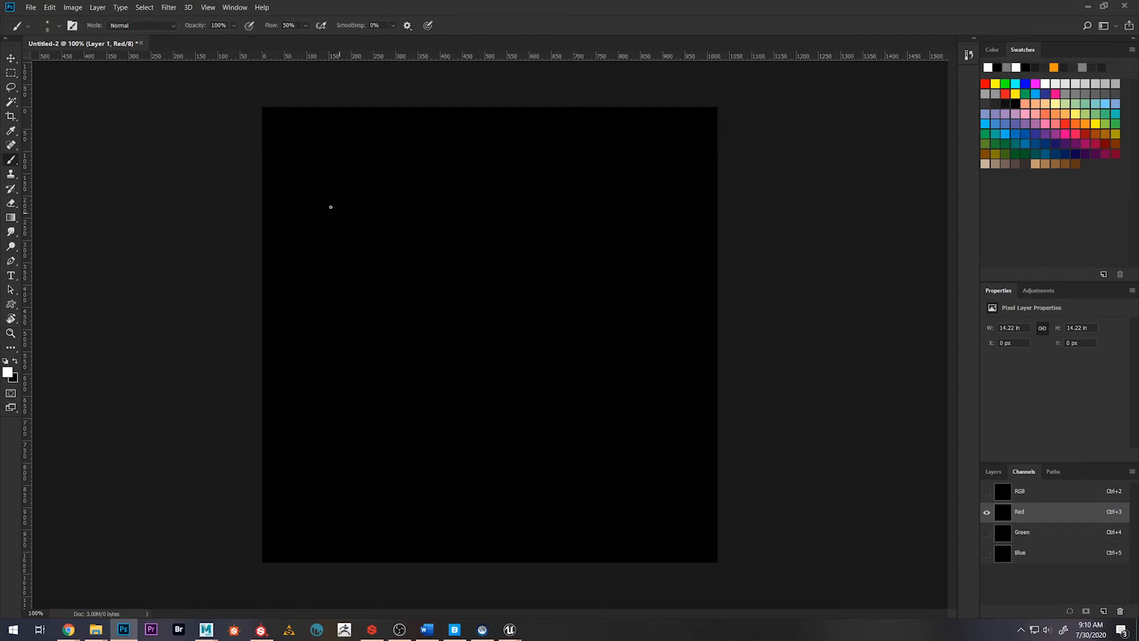
{"action": "key", "text": "bracketright"}
{"action": "key", "text": "bracketright"}
{"action": "key", "text": "bracketright"}
{"action": "key", "text": "bracketright"}
{"action": "key", "text": "bracketright"}
{"action": "key", "text": "bracketright"}
{"action": "key", "text": "bracketright"}
{"action": "key", "text": "bracketright"}
{"action": "key", "text": "bracketright"}
{"action": "key", "text": "bracketright"}
{"action": "key", "text": "bracketright"}
{"action": "key", "text": "bracketright"}
{"action": "key", "text": "bracketright"}
{"action": "key", "text": "bracketright"}
{"action": "key", "text": "bracketright"}
{"action": "key", "text": "bracketright"}
{"action": "key", "text": "bracketright"}
{"action": "key", "text": "bracketright"}
{"action": "key", "text": "bracketright"}
{"action": "key", "text": "bracketright"}
{"action": "key", "text": "bracketleft"}
{"action": "key", "text": "bracketleft"}
{"action": "key", "text": "bracketleft"}
{"action": "key", "text": "bracketleft"}
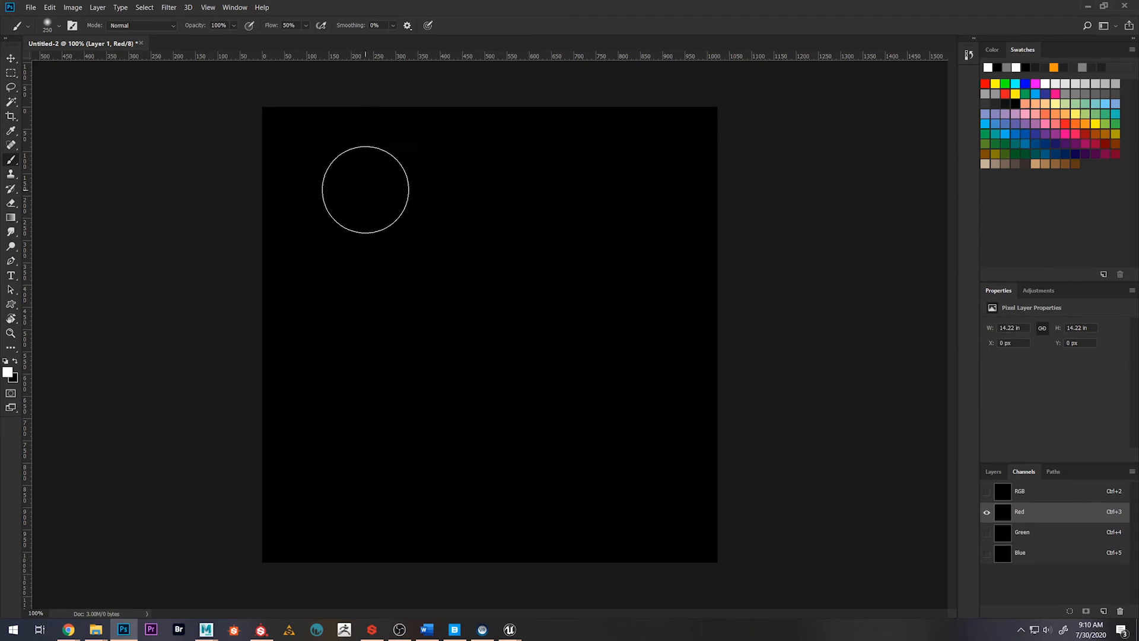
{"action": "mouse_move", "coordinate": [371, 189]}
{"action": "left_mouse_down"}
{"action": "mouse_move", "coordinate": [378, 182]}
{"action": "mouse_move", "coordinate": [381, 200]}
{"action": "left_mouse_up"}
{"action": "key", "text": "bracketleft"}
{"action": "key", "text": "bracketleft"}
{"action": "key", "text": "bracketleft"}
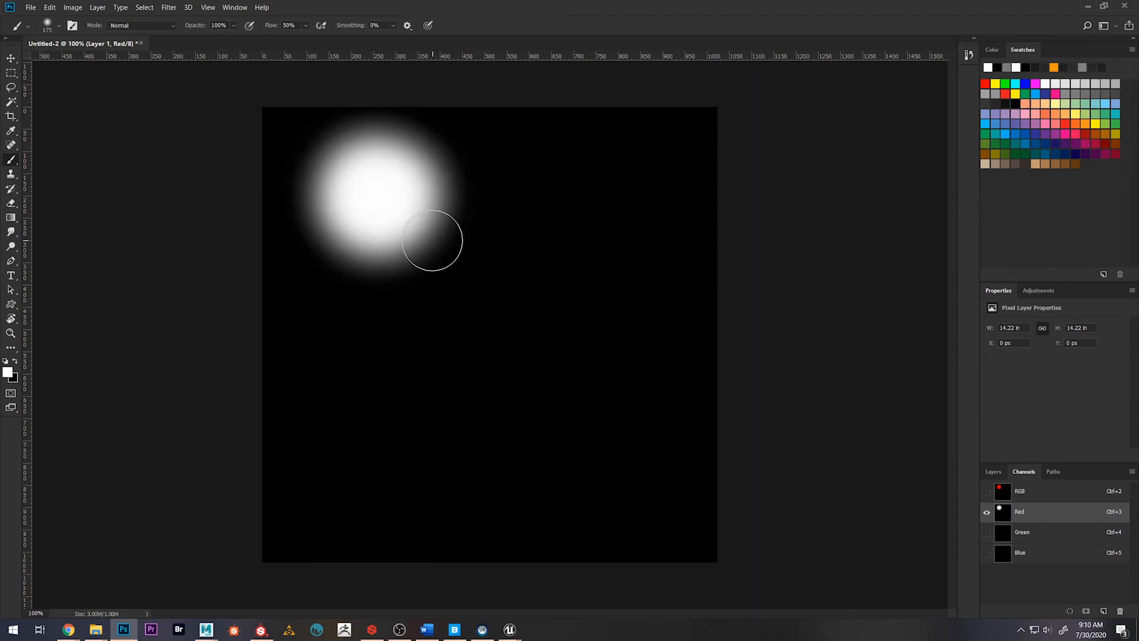
Paint a larger soft white spot in the lower-left area of the canvas on the Green channel only, with a 500 px brush
{"action": "left_click", "coordinate": [1047, 531]}
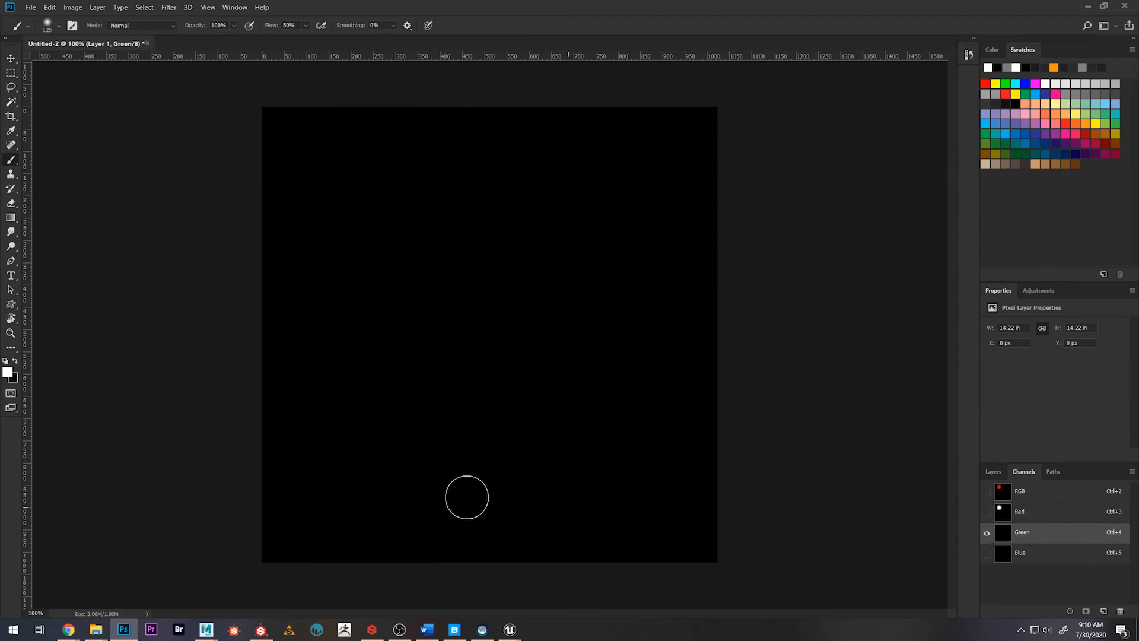
{"action": "key", "text": "bracketright"}
{"action": "key", "text": "bracketright"}
{"action": "key", "text": "bracketright"}
{"action": "key", "text": "bracketright"}
{"action": "key", "text": "bracketright"}
{"action": "key", "text": "bracketright"}
{"action": "key", "text": "bracketright"}
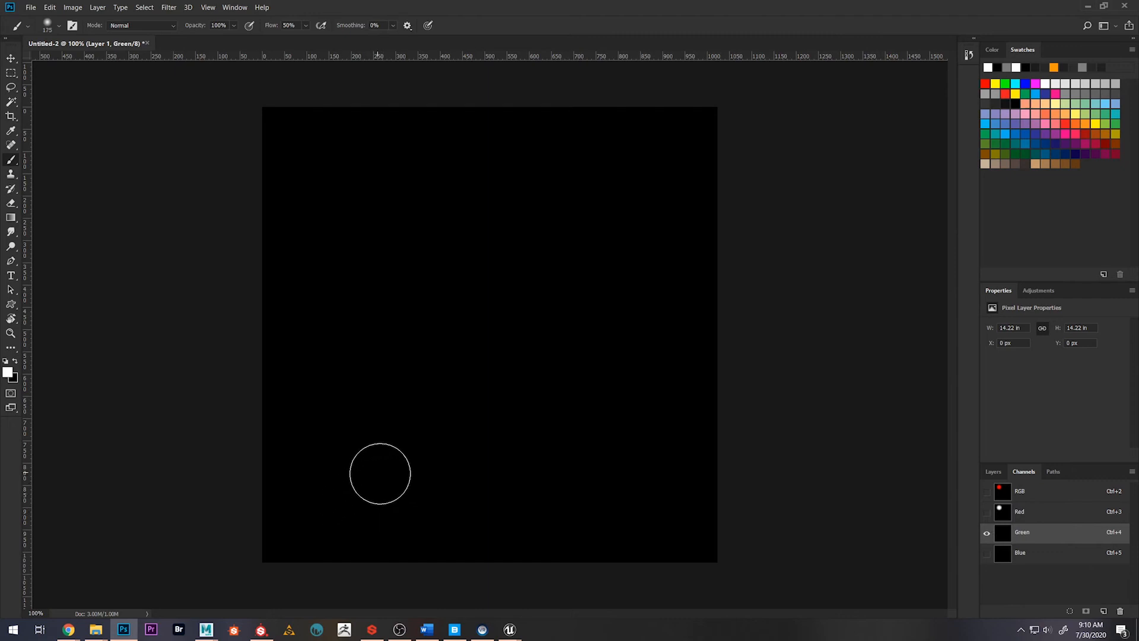
{"action": "left_click", "coordinate": [368, 472]}
{"action": "left_click", "coordinate": [370, 465]}
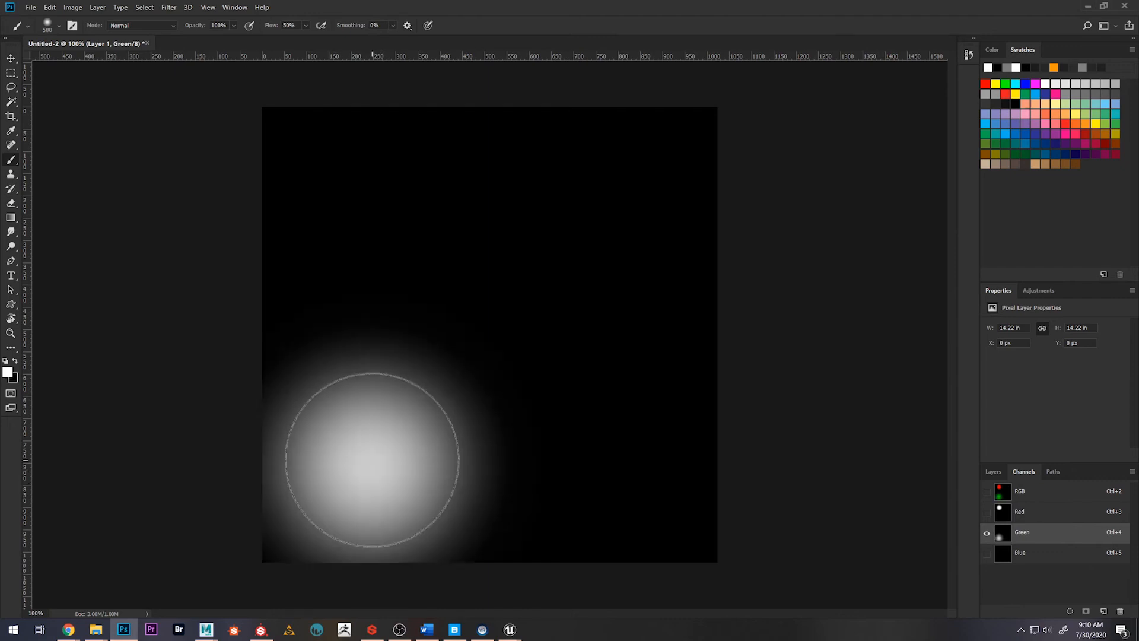
{"action": "key", "text": "bracketleft"}
{"action": "key", "text": "bracketleft"}
{"action": "key", "text": "bracketleft"}
{"action": "key", "text": "bracketleft"}
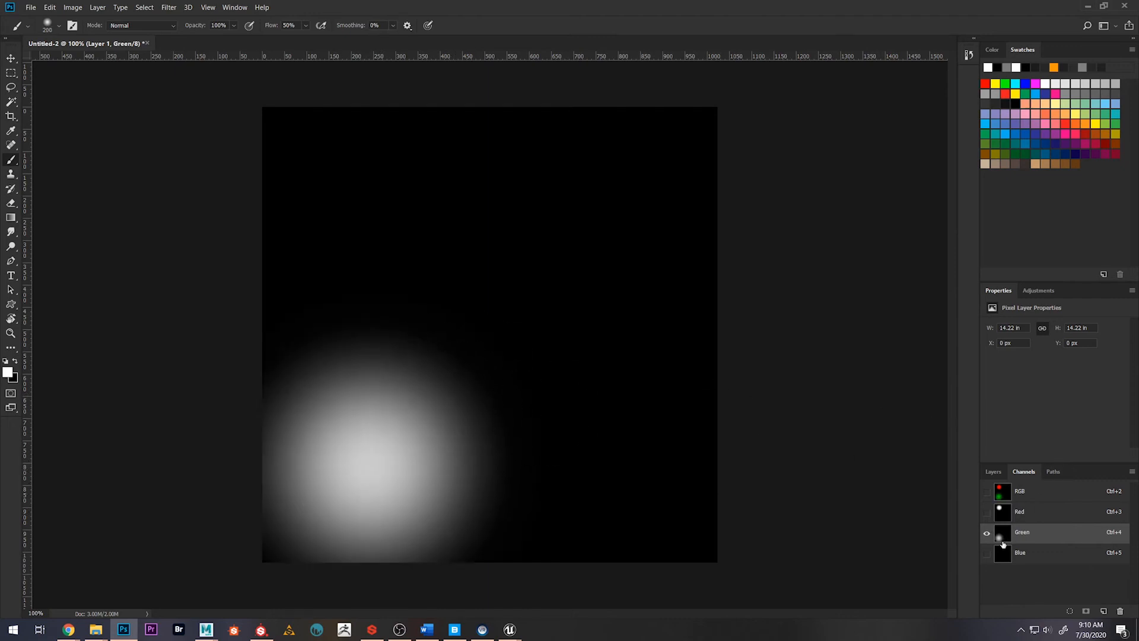
Paint a soft white spot in the upper-right area on the Blue channel with a 200 px brush, and show all channels together
{"action": "left_click", "coordinate": [987, 553]}
{"action": "left_click", "coordinate": [1029, 553]}
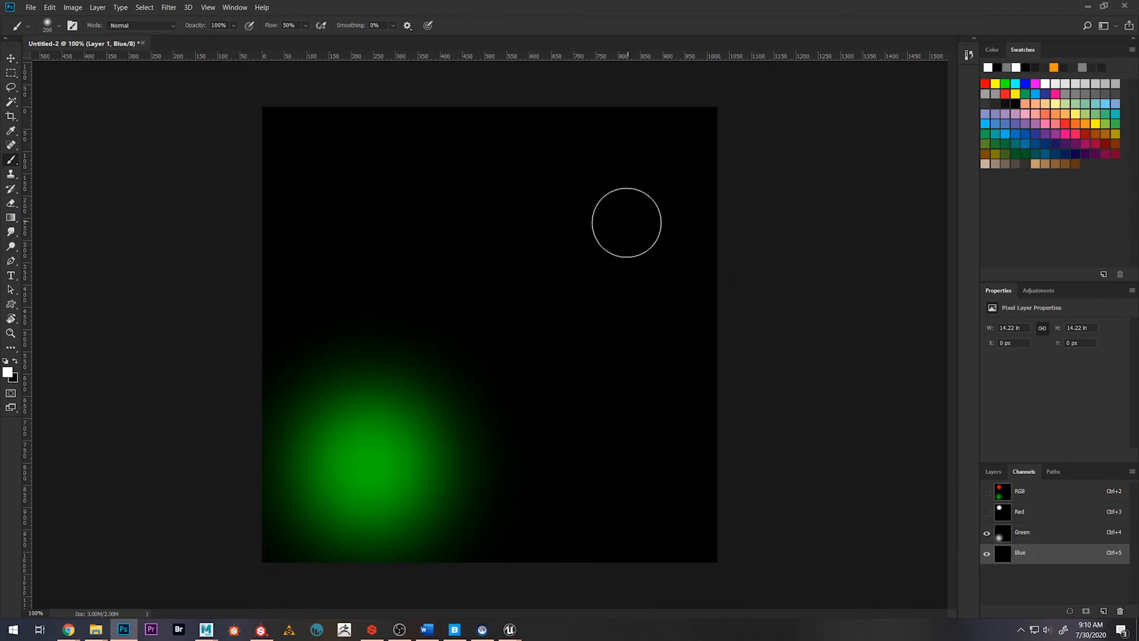
{"action": "mouse_move", "coordinate": [629, 226]}
{"action": "left_mouse_down"}
{"action": "mouse_move", "coordinate": [604, 239]}
{"action": "mouse_move", "coordinate": [600, 223]}
{"action": "mouse_move", "coordinate": [612, 249]}
{"action": "left_mouse_up"}
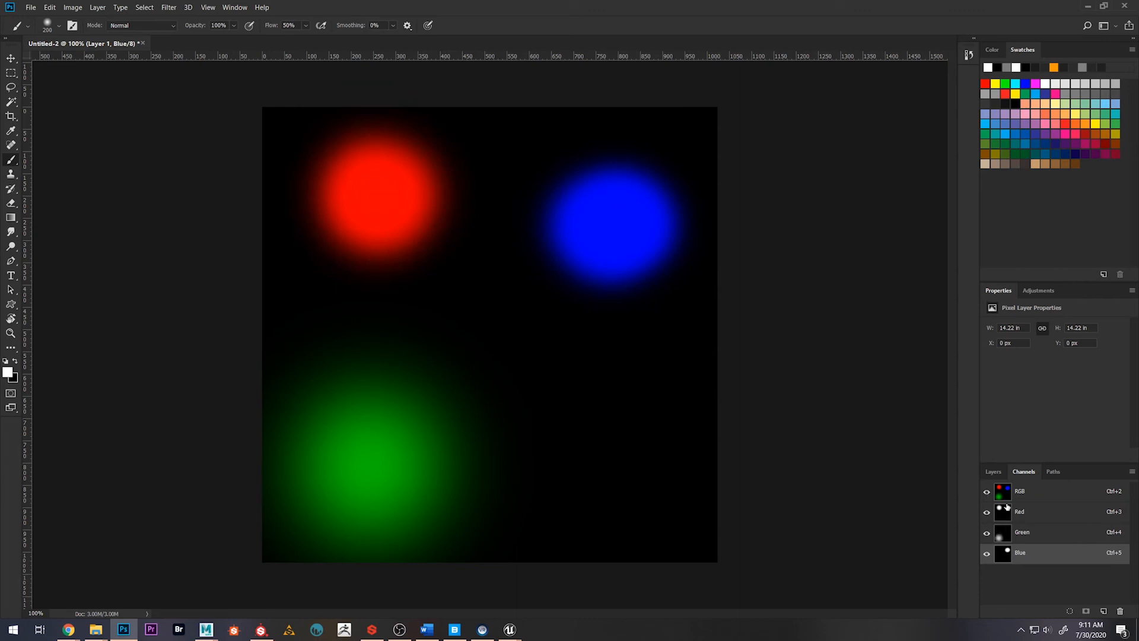
{"action": "left_click", "coordinate": [993, 471]}
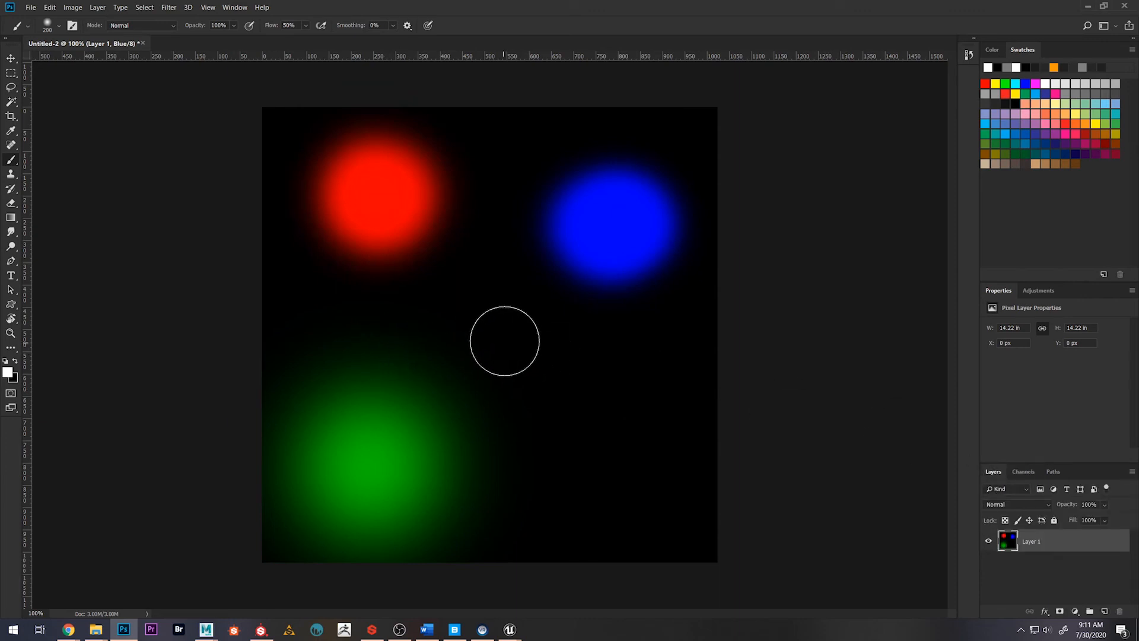
Start saving the document and choose the Summer2020 > 3DClass > ResearchProject > Textures folder as the destination
{"action": "key", "text": "z"}
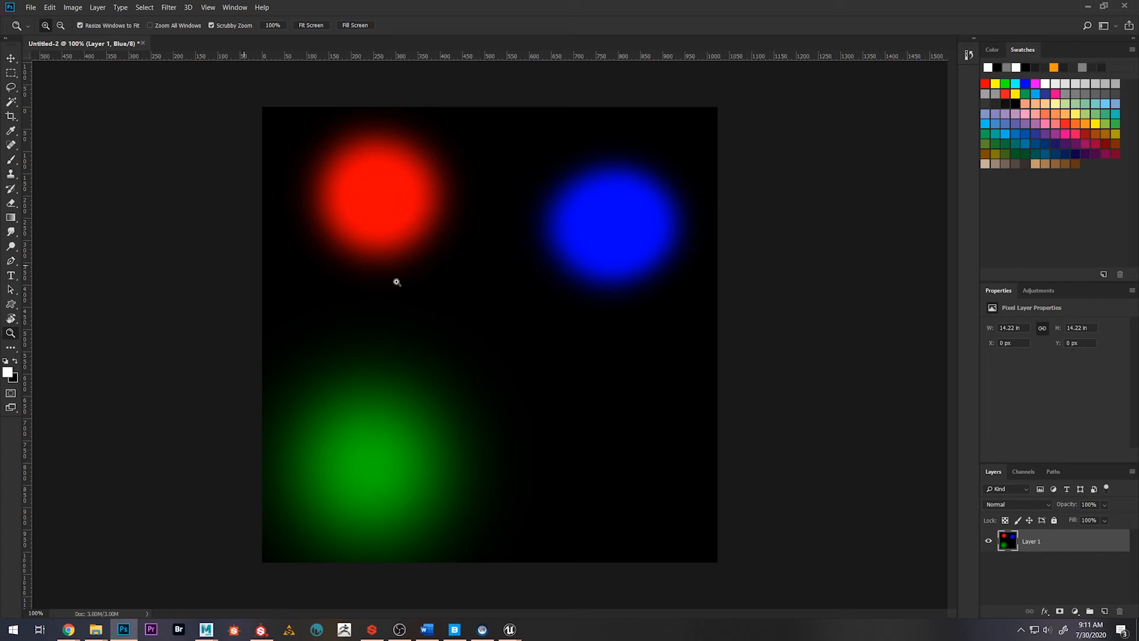
{"action": "left_click_drag", "start_coordinate": [564, 312], "coordinate": [549, 333]}
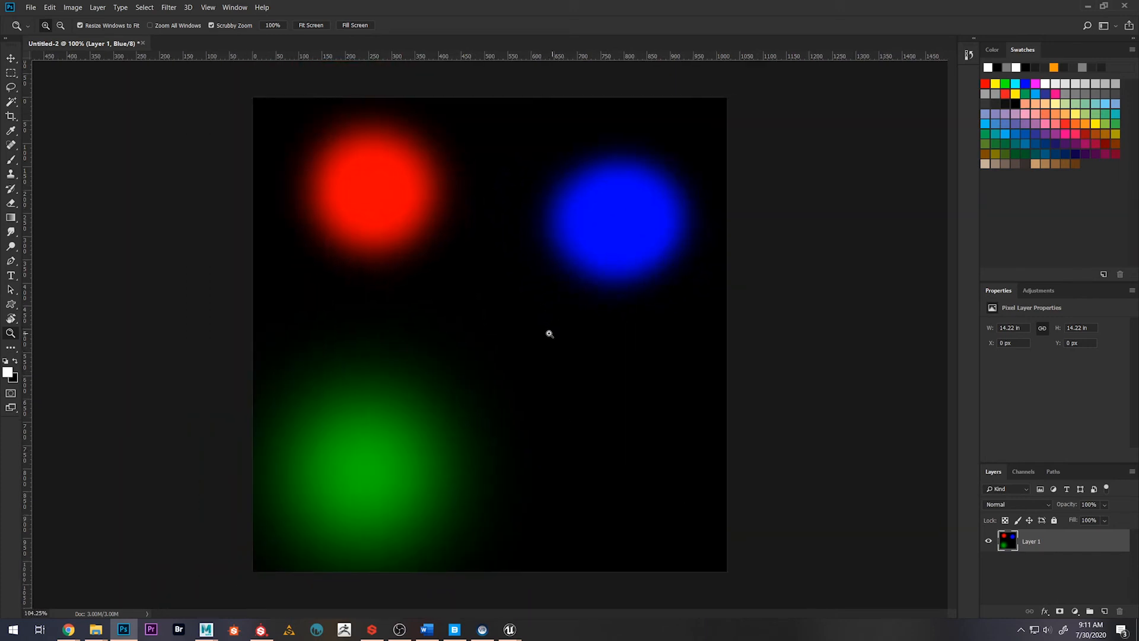
{"action": "key", "text": "ctrl+s"}
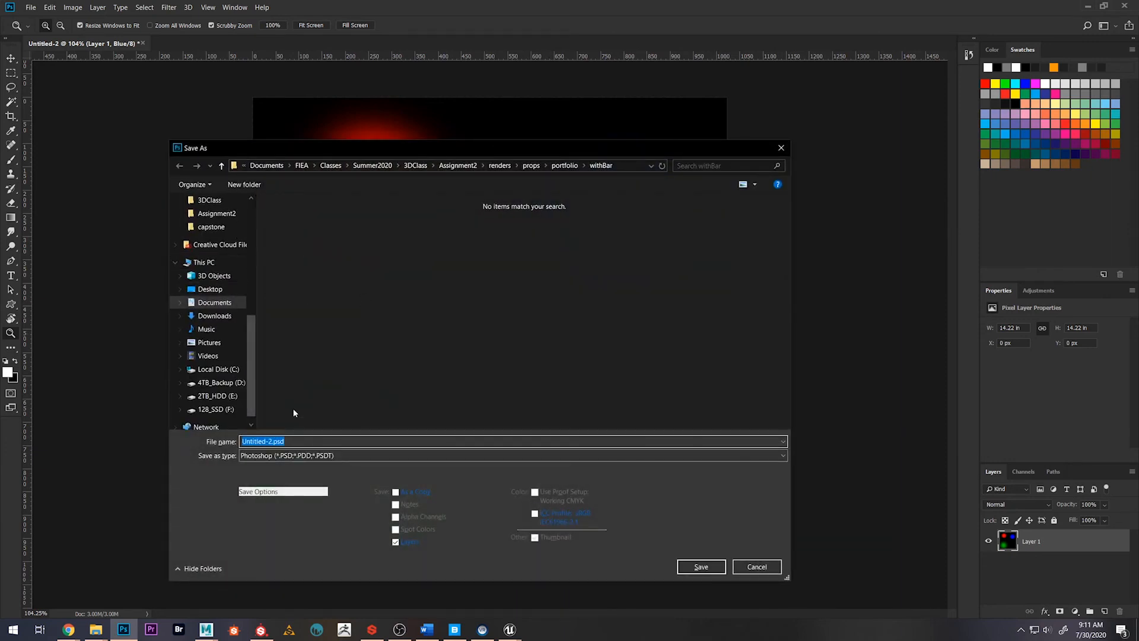
{"action": "left_click", "coordinate": [389, 165]}
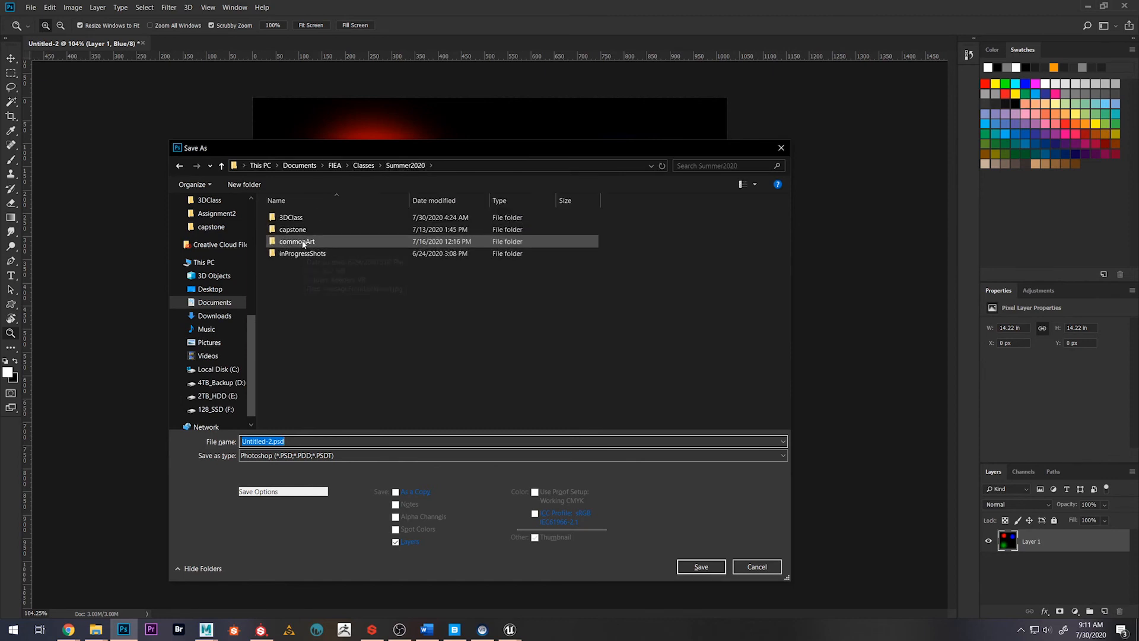
{"action": "double_click", "coordinate": [290, 217]}
{"action": "double_click", "coordinate": [301, 254]}
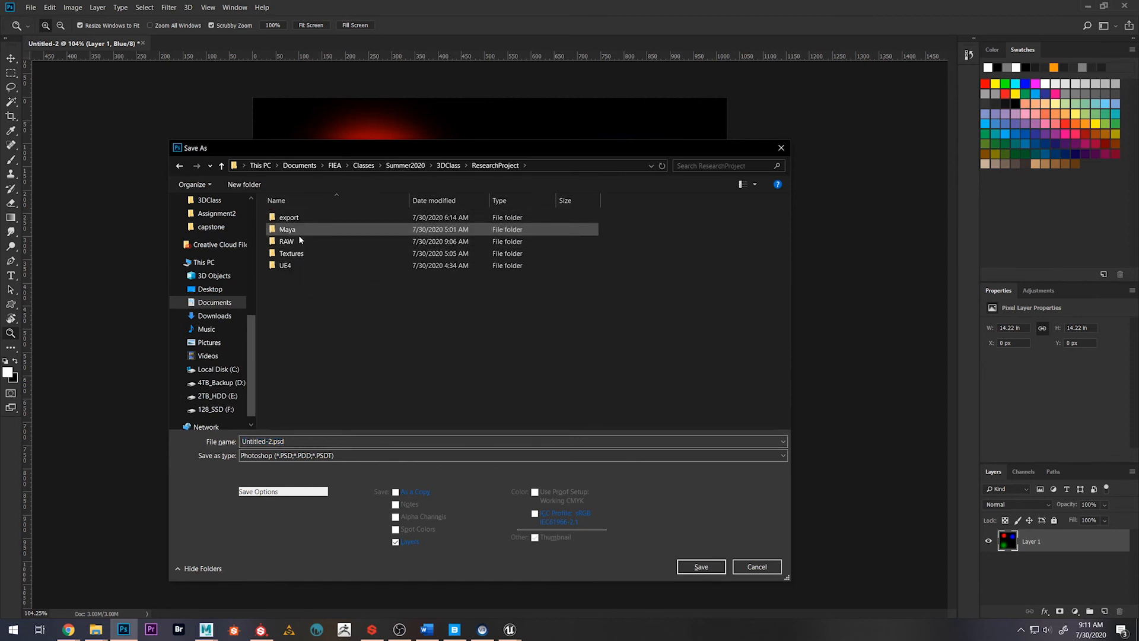
{"action": "double_click", "coordinate": [293, 253]}
Save the image as splatMap in PNG format with the large file size (fastest saving) option
{"action": "left_click", "coordinate": [305, 440]}
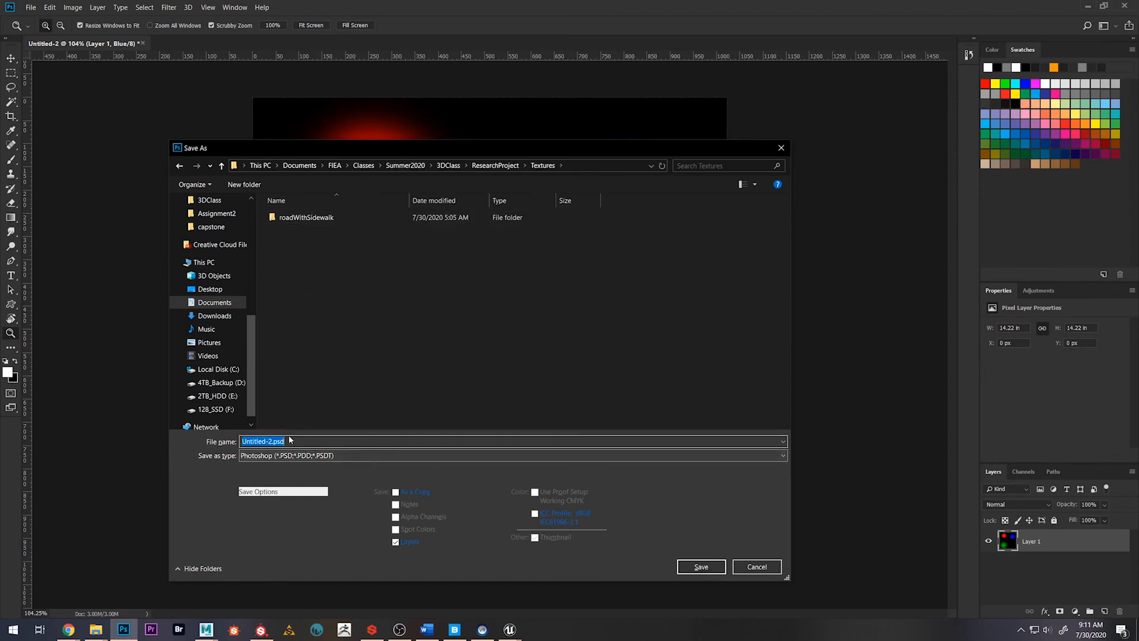
{"action": "type", "text": "splatMap"}
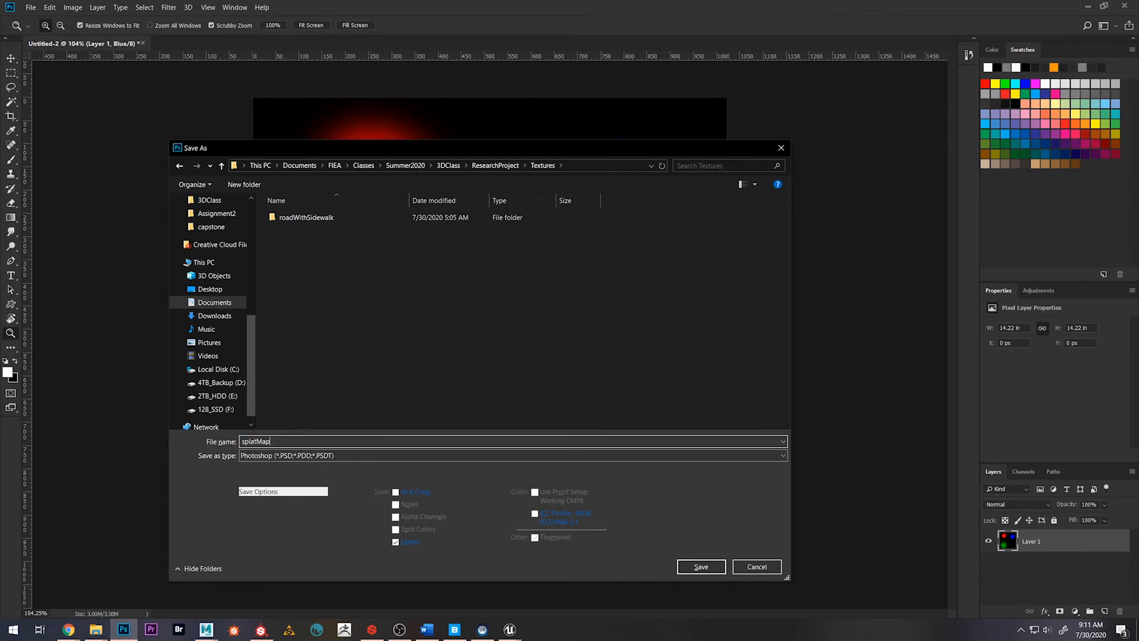
{"action": "left_click", "coordinate": [286, 455]}
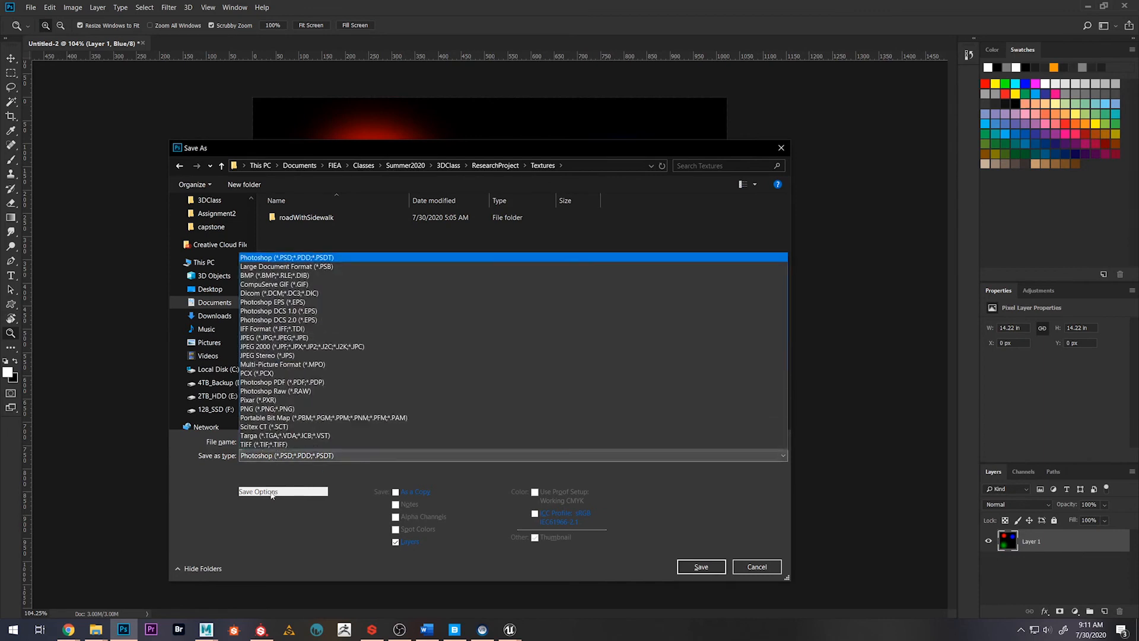
{"action": "left_click", "coordinate": [249, 408]}
{"action": "key", "text": "Return"}
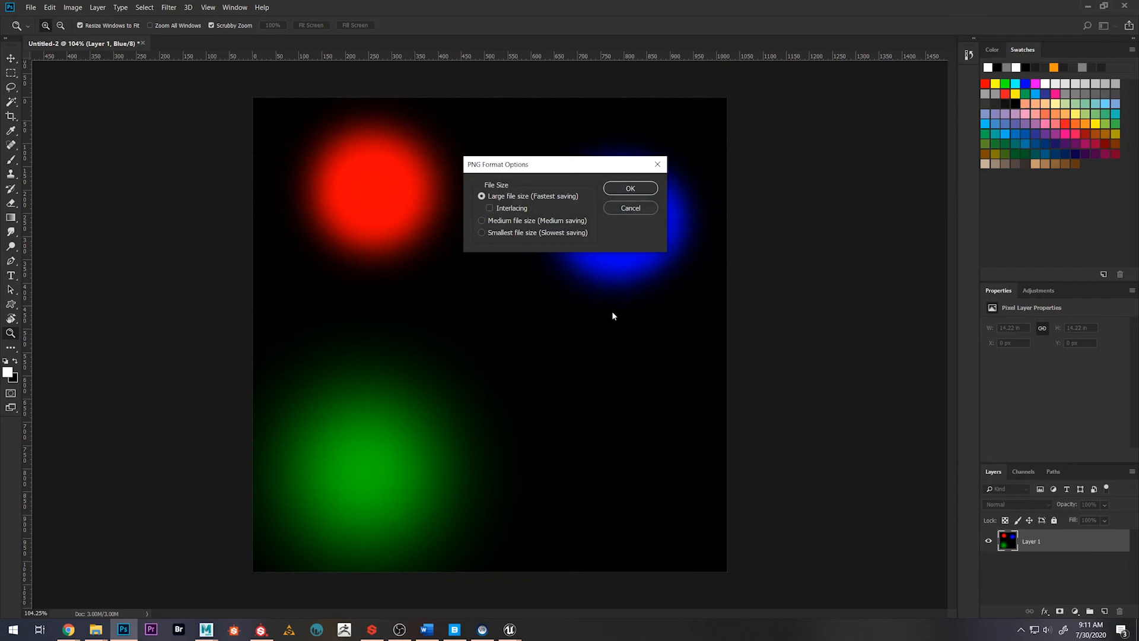
{"action": "left_click", "coordinate": [618, 190]}
Switch to the BlendMaterialTut project in Unreal Editor and save the m_grassSplat material, continuing despite its compilation errors
{"action": "mouse_move", "coordinate": [509, 629]}
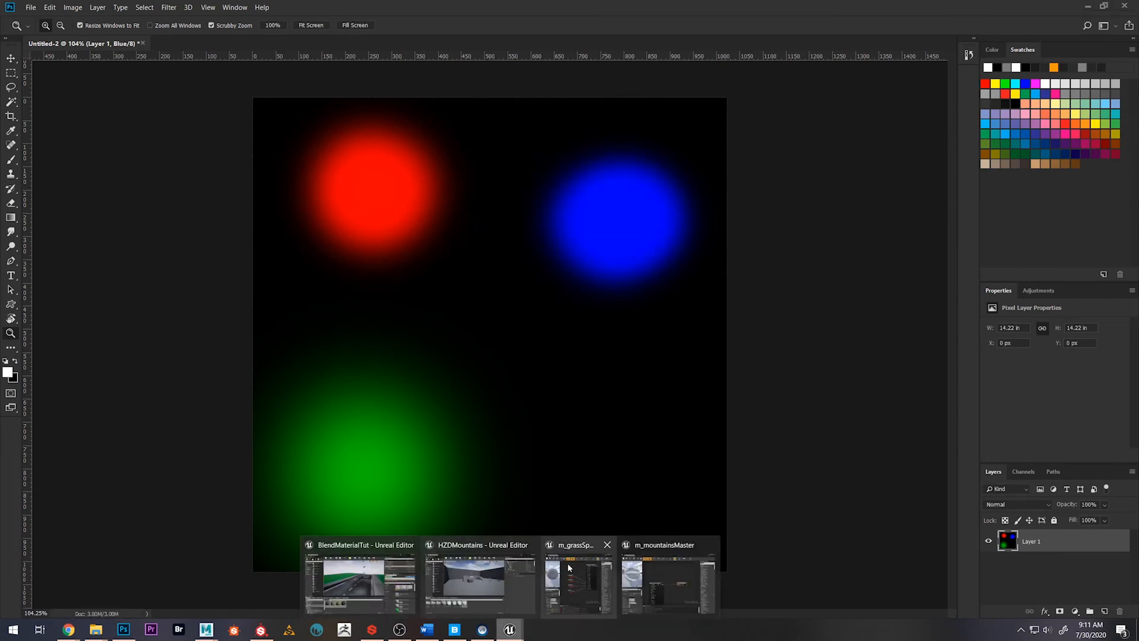
{"action": "left_click", "coordinate": [358, 574]}
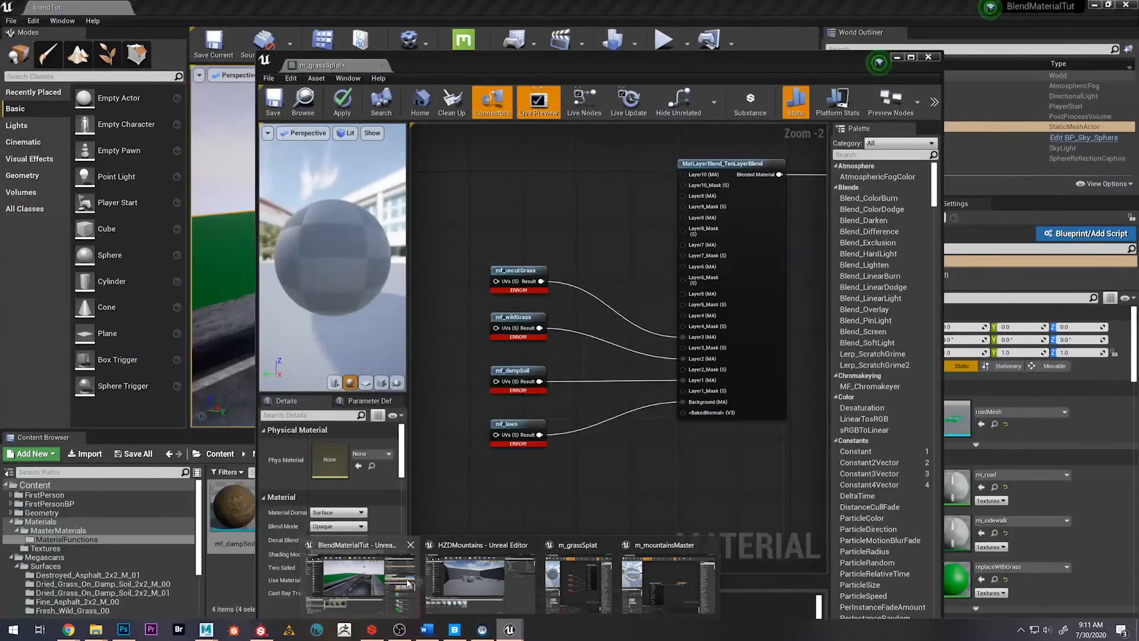
{"action": "left_click_drag", "start_coordinate": [463, 73], "coordinate": [562, 68]}
{"action": "left_click", "coordinate": [378, 106]}
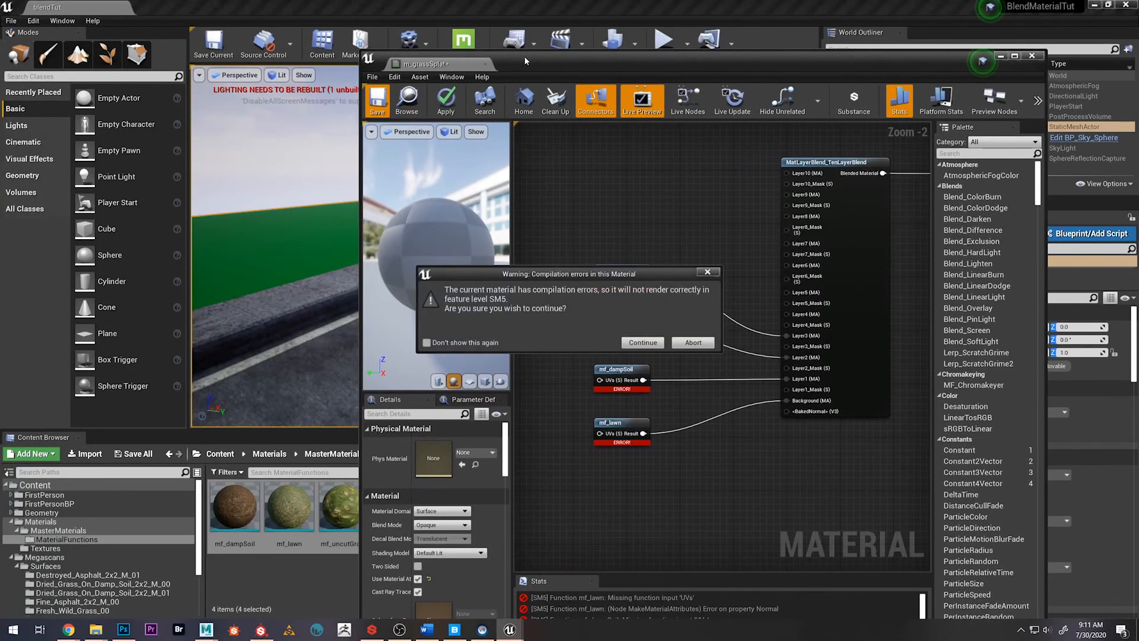
{"action": "left_click", "coordinate": [643, 343]}
Import splatMap.png from the ResearchProject > Textures folder into the project's Materials/Textures folder
{"action": "left_click_drag", "start_coordinate": [581, 73], "coordinate": [732, 110]}
{"action": "left_click", "coordinate": [269, 453]}
{"action": "left_click", "coordinate": [299, 503]}
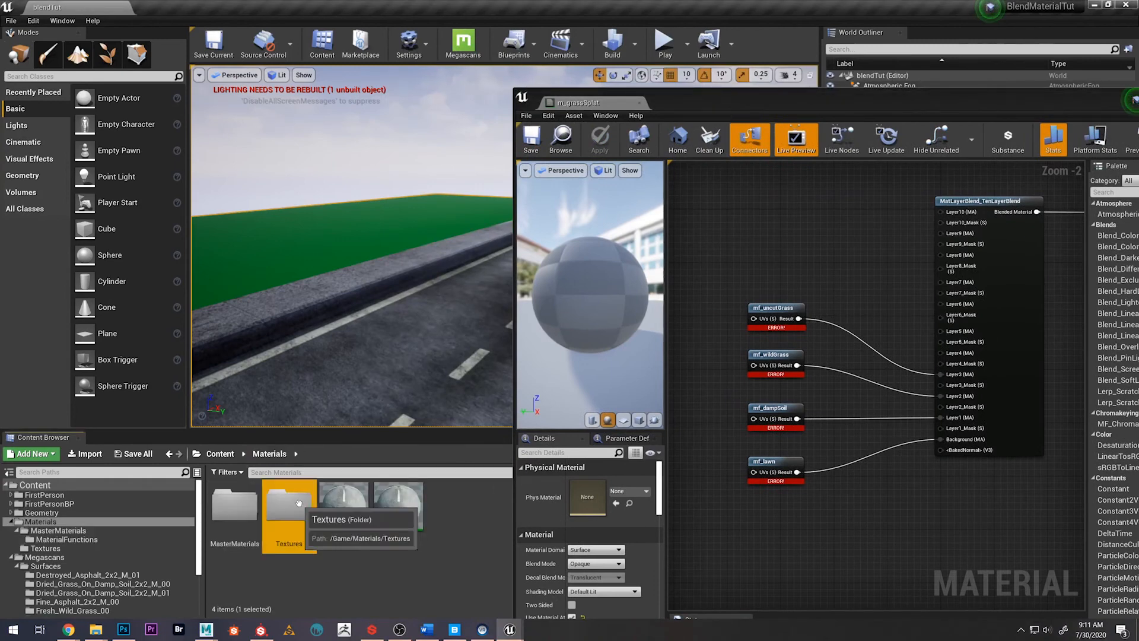
{"action": "double_click", "coordinate": [298, 503]}
{"action": "right_click", "coordinate": [300, 572]}
{"action": "left_click", "coordinate": [368, 259]}
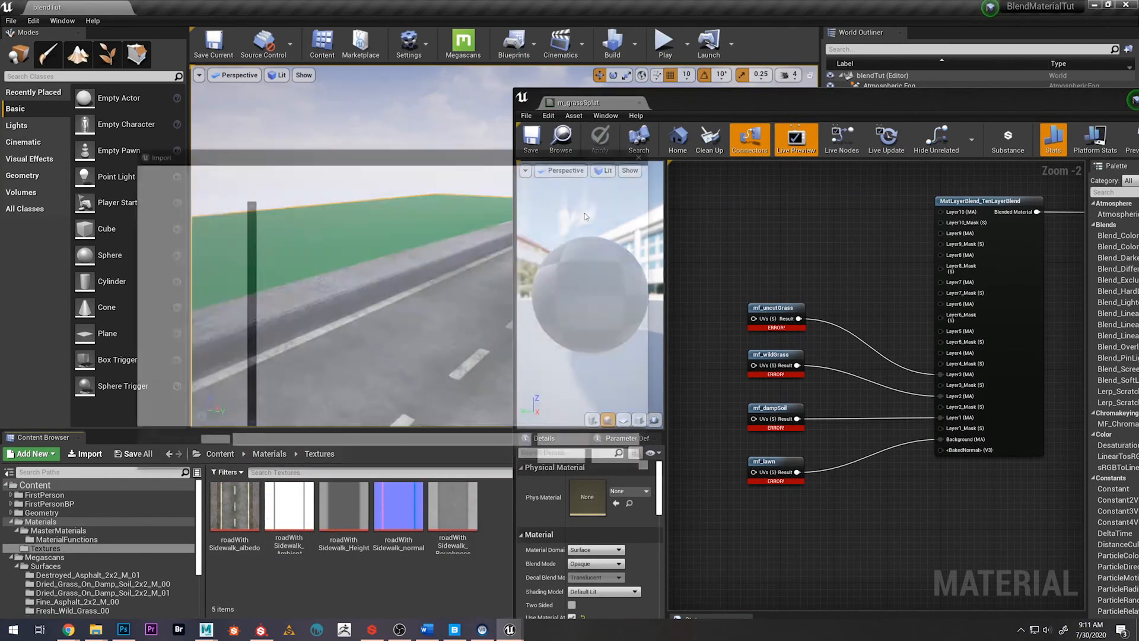
{"action": "left_click", "coordinate": [401, 172]}
{"action": "left_click", "coordinate": [357, 234]}
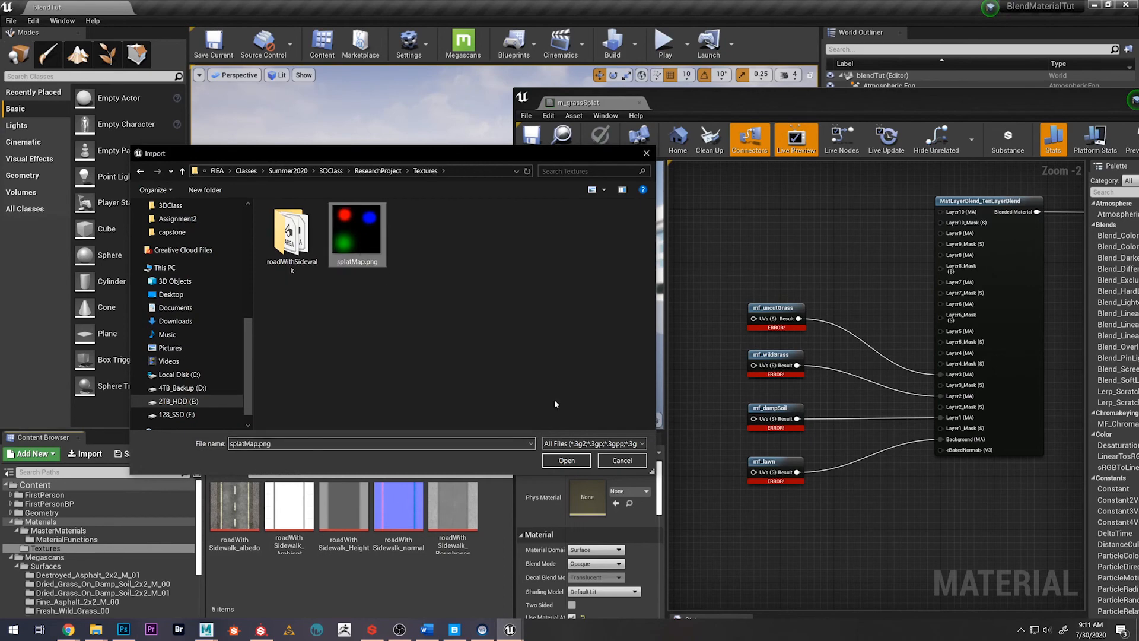
{"action": "left_click", "coordinate": [566, 460]}
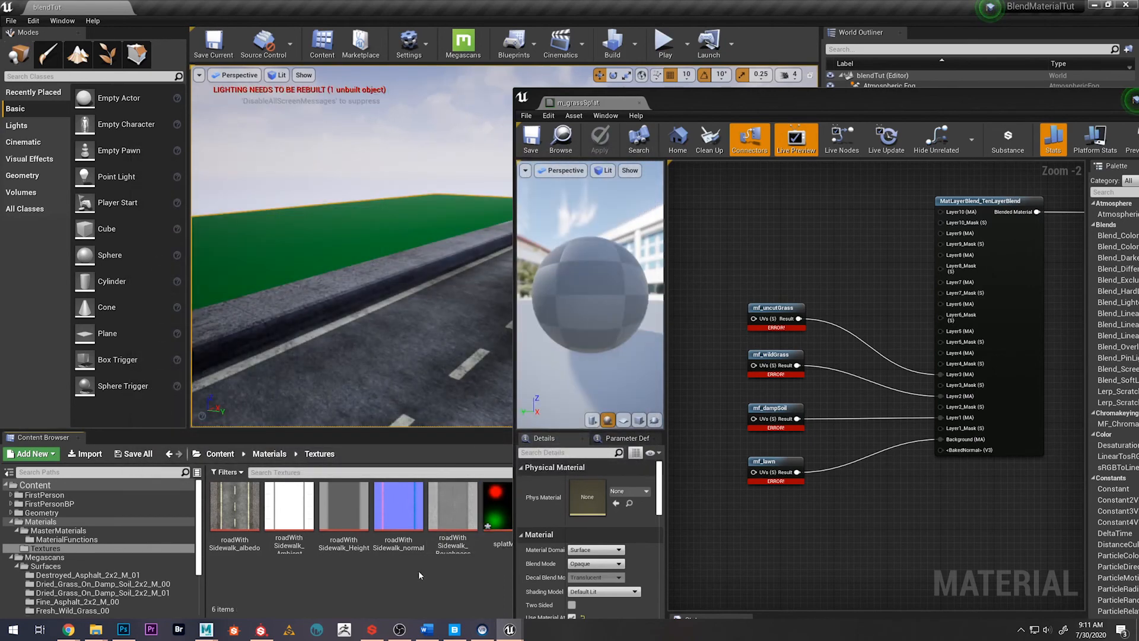
Open the imported splatMap texture for editing and turn off its sRGB option
{"action": "double_click", "coordinate": [503, 516]}
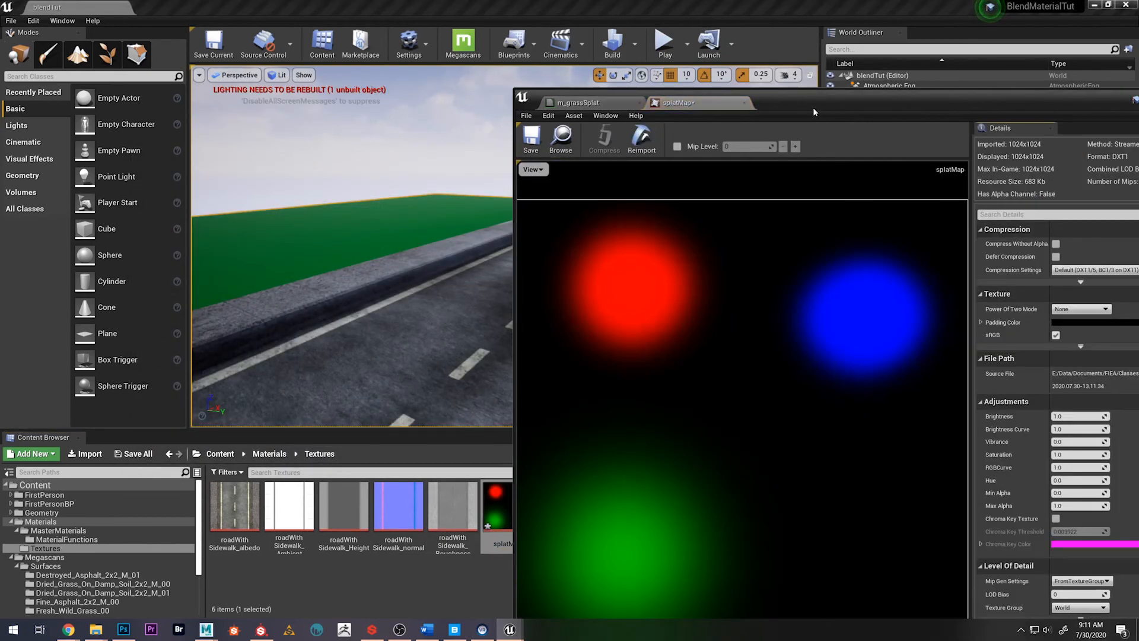
{"action": "left_click_drag", "start_coordinate": [813, 107], "coordinate": [466, 57]}
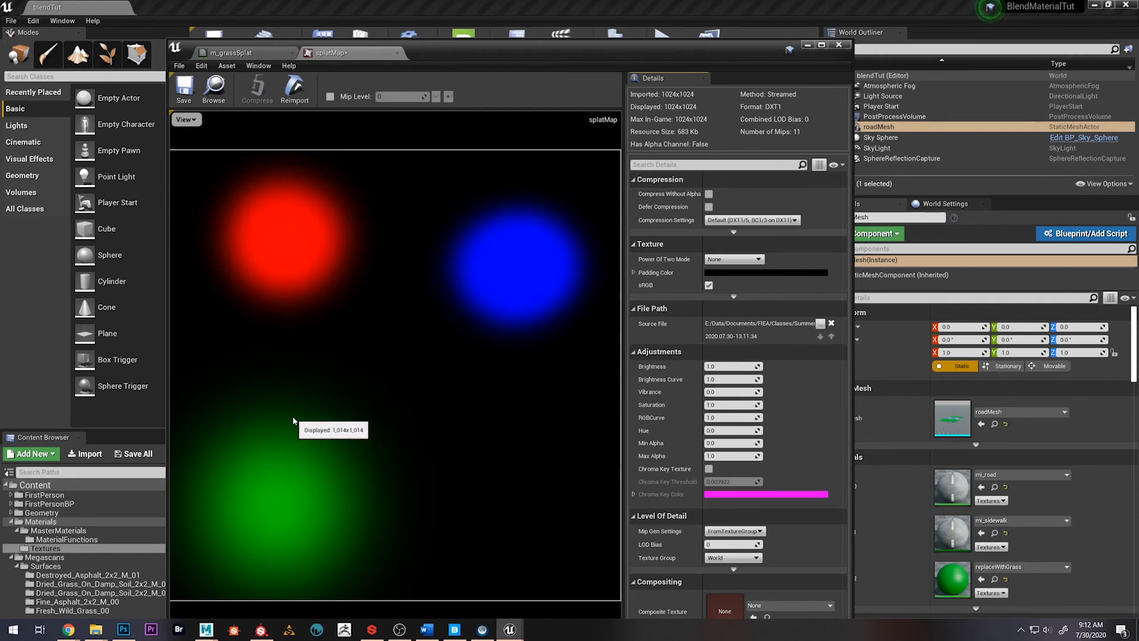
{"action": "left_click", "coordinate": [709, 285]}
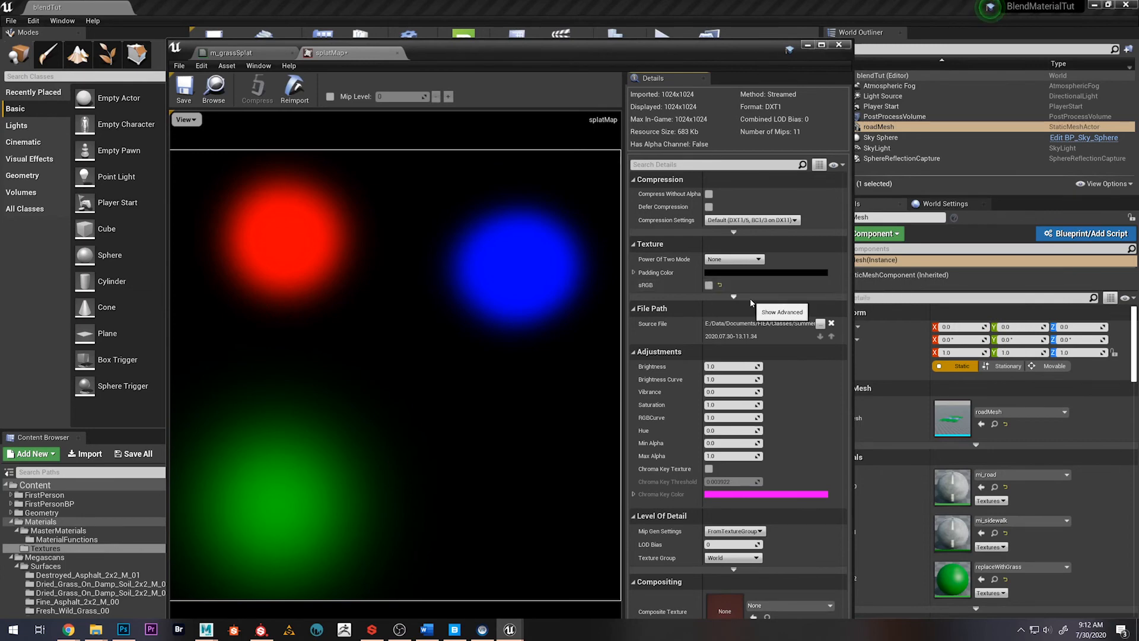
Set the splatMap texture's Mip Gen Settings to NoMipmaps, then save and close the texture
{"action": "left_click", "coordinate": [729, 558]}
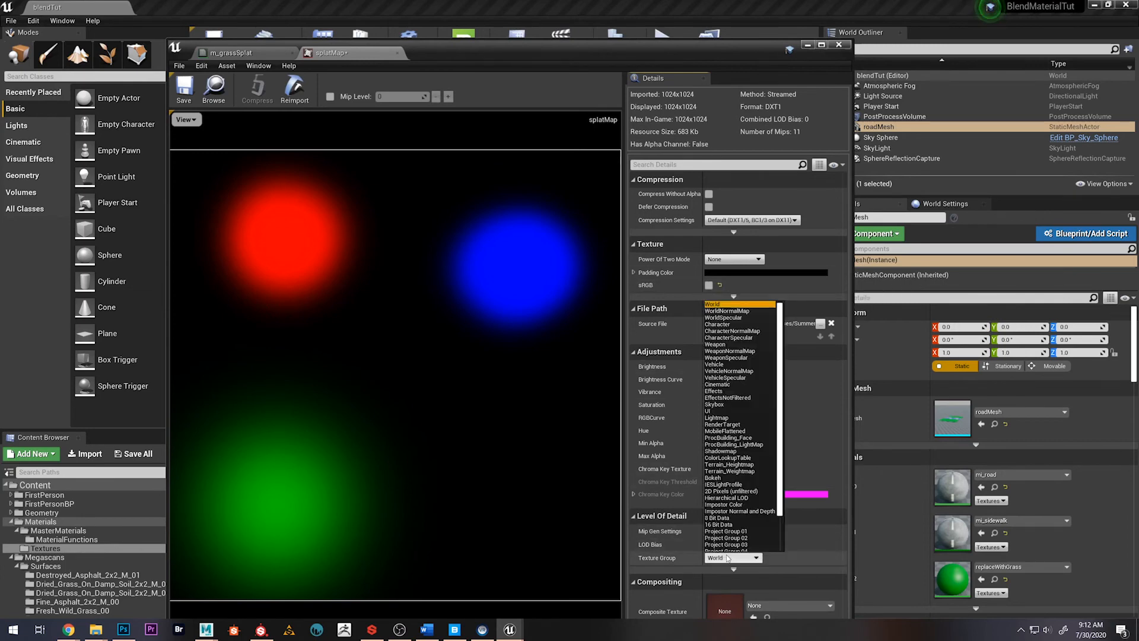
{"action": "left_click", "coordinate": [728, 557]}
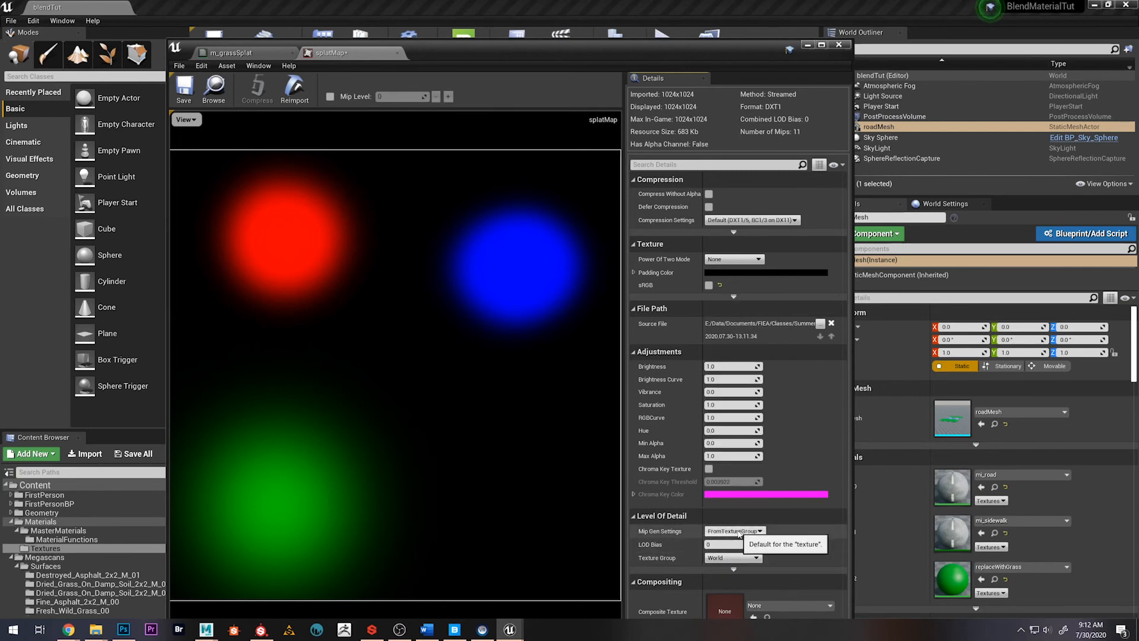
{"action": "left_click", "coordinate": [741, 531]}
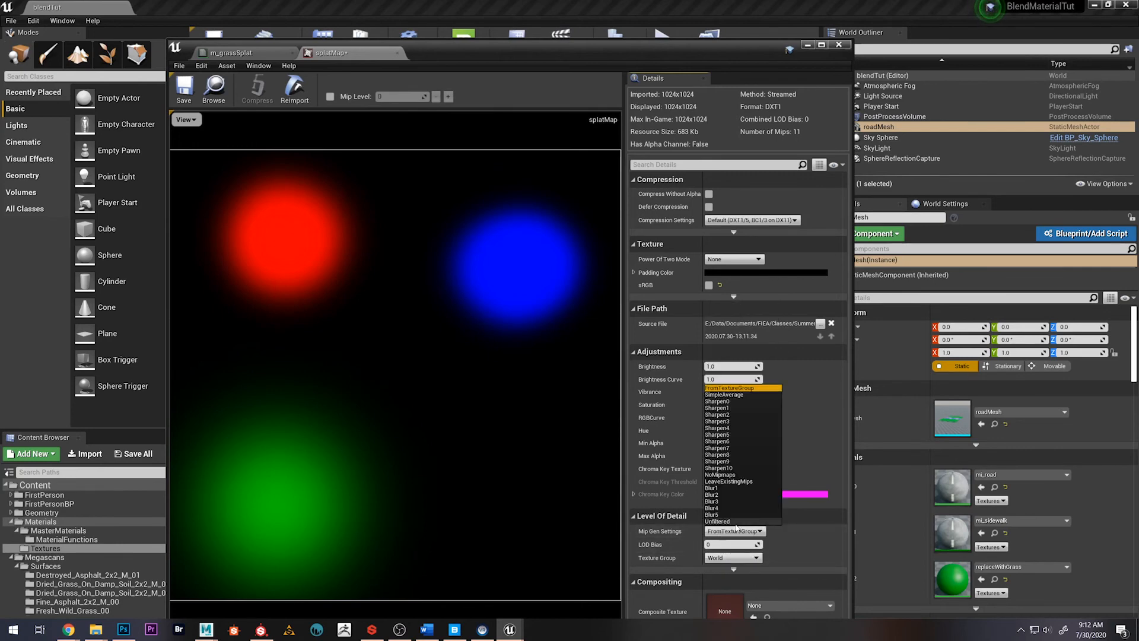
{"action": "left_click", "coordinate": [745, 475]}
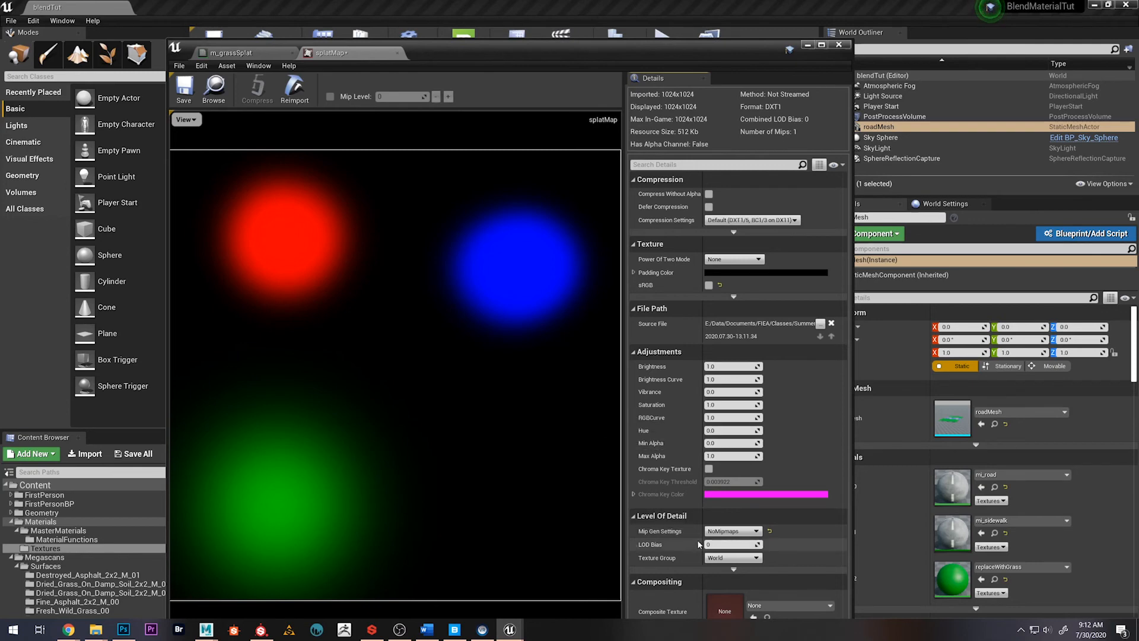
{"action": "left_click", "coordinate": [184, 100]}
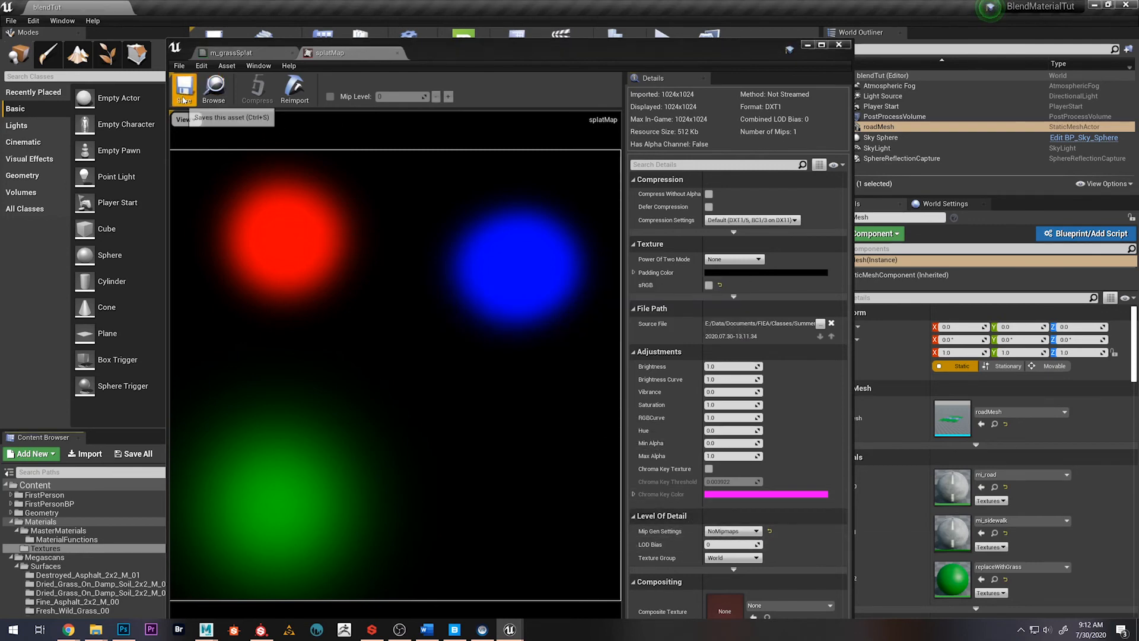
{"action": "left_click", "coordinate": [397, 52]}
Add the splatMap texture to the m_grassSplat graph as a Texture Sample node above the material function nodes
{"action": "left_click_drag", "start_coordinate": [421, 54], "coordinate": [785, 74]}
{"action": "left_click_drag", "start_coordinate": [507, 516], "coordinate": [769, 160]}
{"action": "left_click_drag", "start_coordinate": [805, 72], "coordinate": [482, 37]}
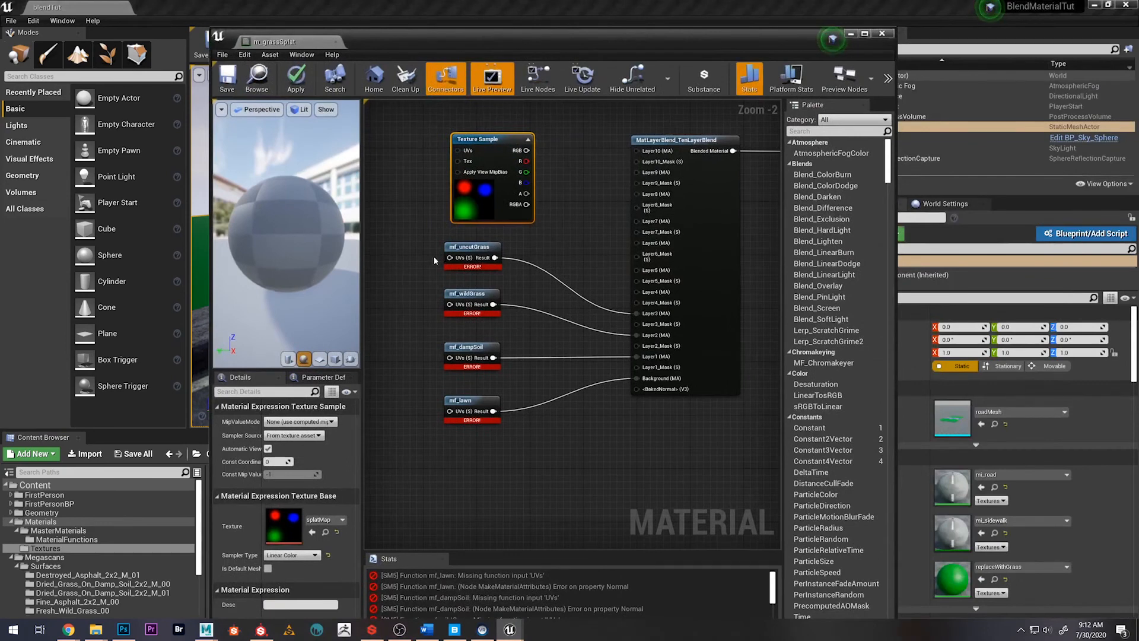
{"action": "right_click_drag", "start_coordinate": [541, 357], "coordinate": [527, 364]}
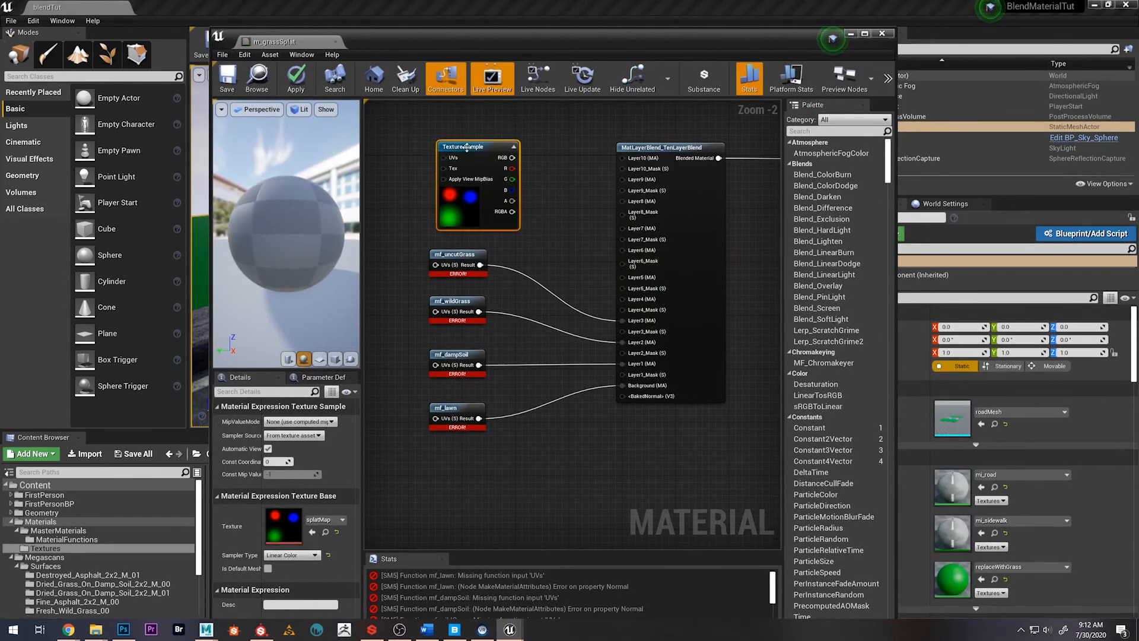
{"action": "left_click_drag", "start_coordinate": [467, 147], "coordinate": [432, 141]}
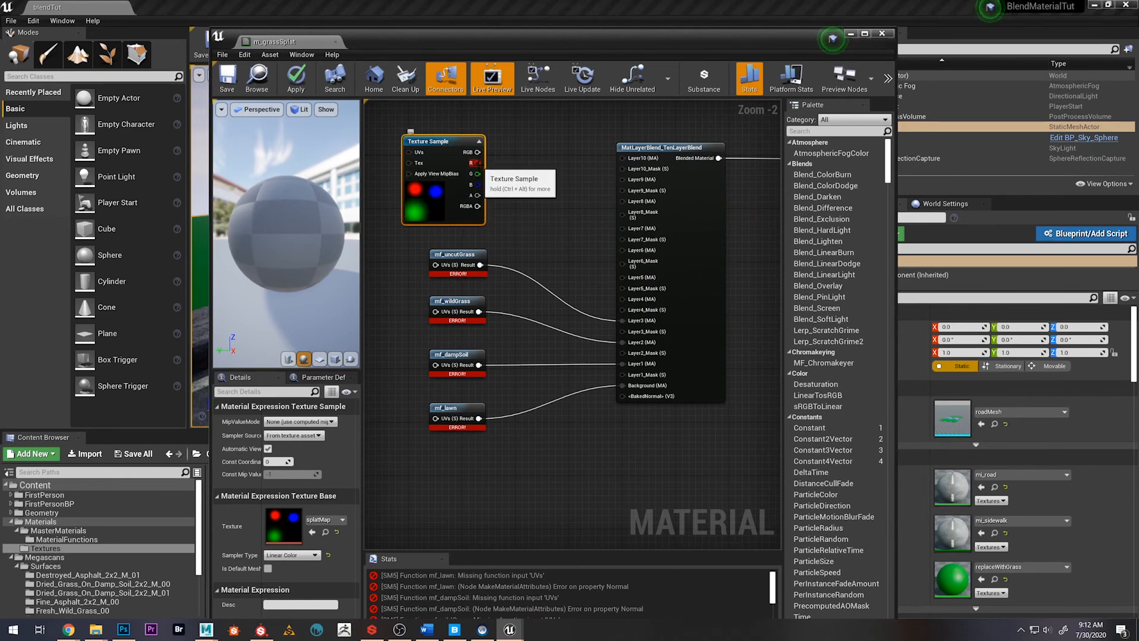
Connect the splat map's R, G and B outputs to Layer1_Mask, Layer2_Mask and Layer3_Mask of the TenLayerBlend node
{"action": "left_click_drag", "start_coordinate": [477, 162], "coordinate": [635, 372]}
{"action": "left_click_drag", "start_coordinate": [478, 174], "coordinate": [644, 354]}
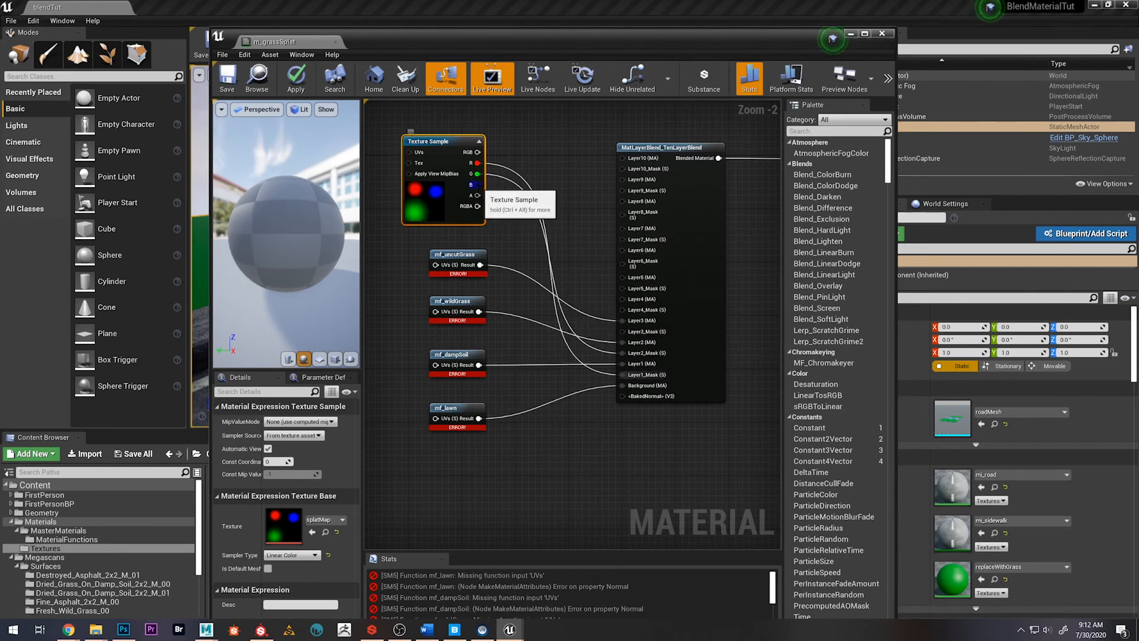
{"action": "left_click_drag", "start_coordinate": [478, 185], "coordinate": [624, 331]}
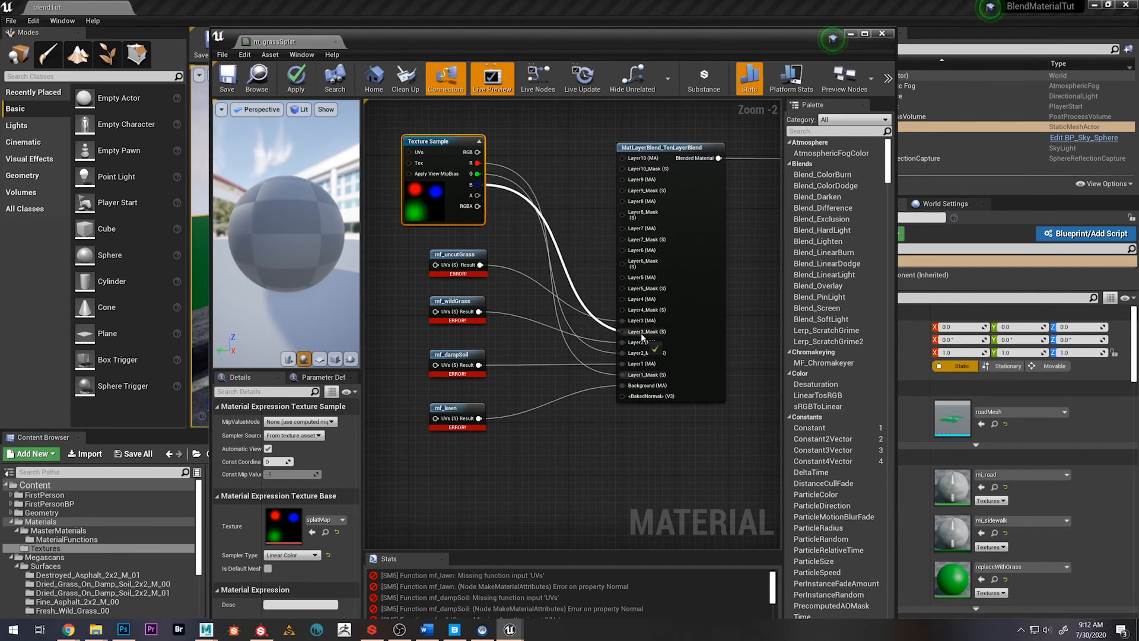
Add a Constant feeding the UVs input of mf_uncutGrass and convert it to a parameter named uncutGrassUVs
{"action": "right_click_drag", "start_coordinate": [405, 335], "coordinate": [521, 330]}
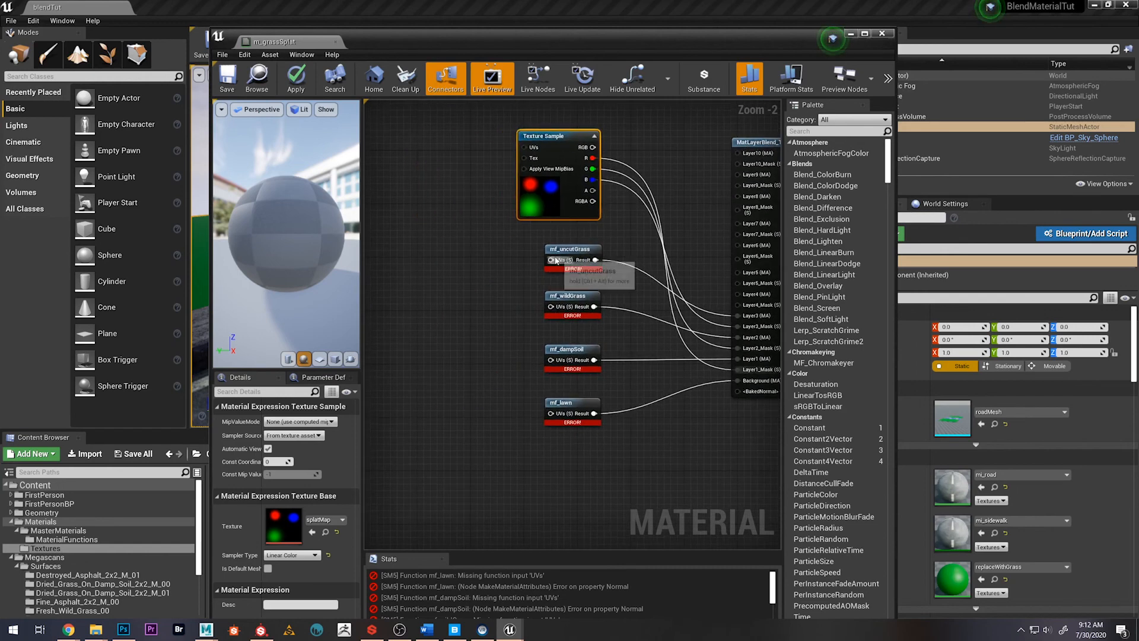
{"action": "right_click_drag", "start_coordinate": [445, 308], "coordinate": [454, 307]}
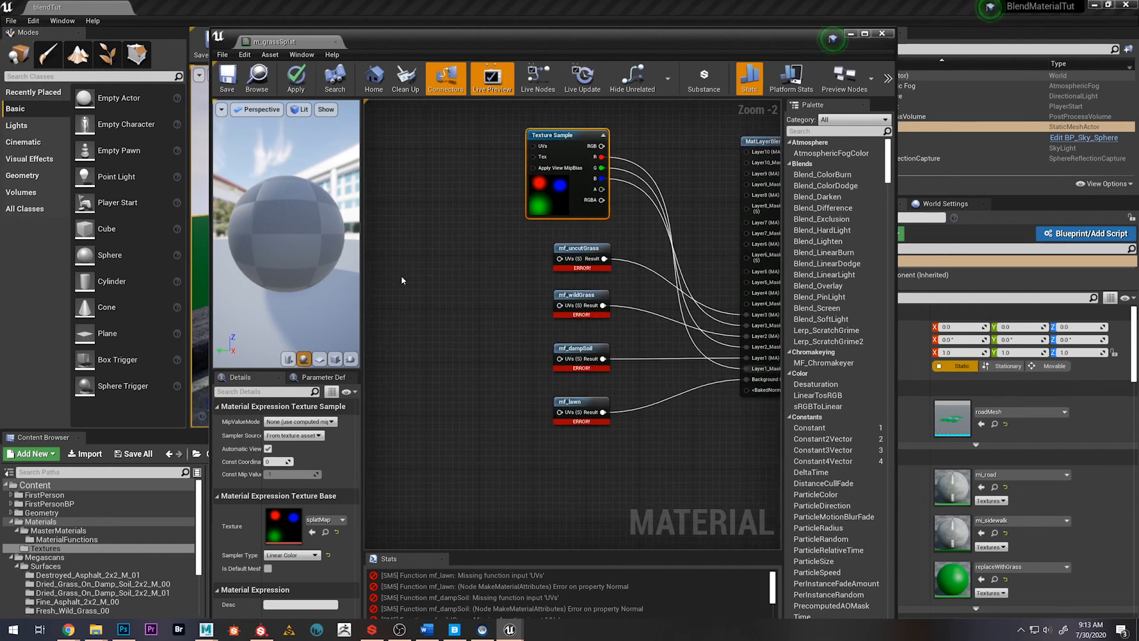
{"action": "left_click_drag", "start_coordinate": [559, 258], "coordinate": [397, 268]}
{"action": "type", "text": "const"}
{"action": "key", "text": "Return"}
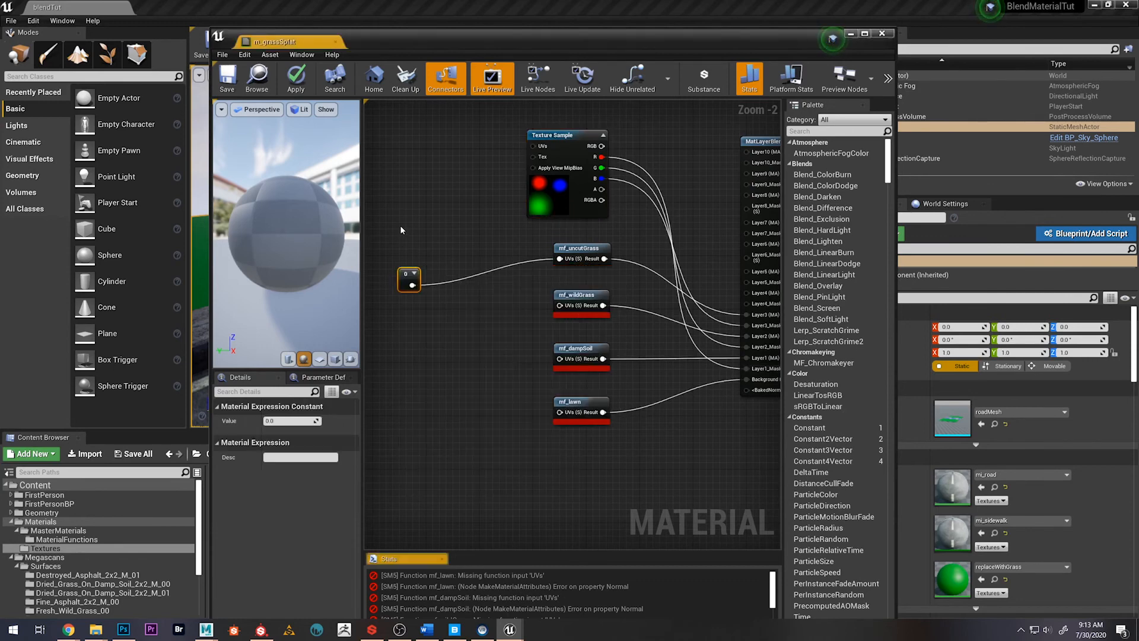
{"action": "right_click", "coordinate": [407, 274]}
{"action": "left_click", "coordinate": [464, 284]}
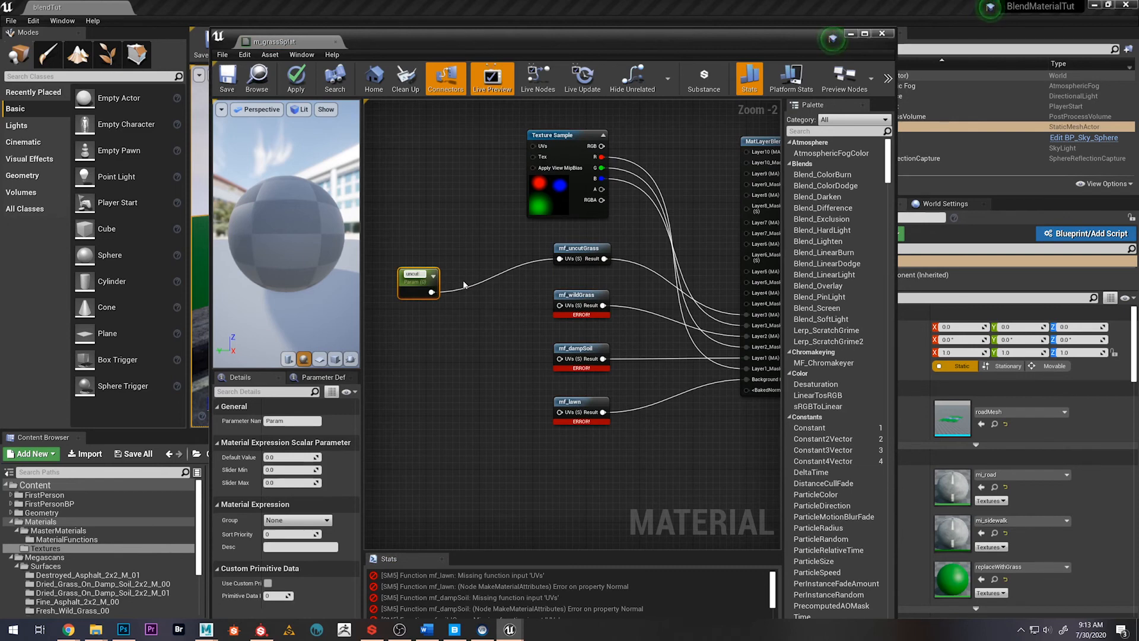
{"action": "type", "text": "uncutGrassUVs"}
{"action": "key", "text": "Return"}
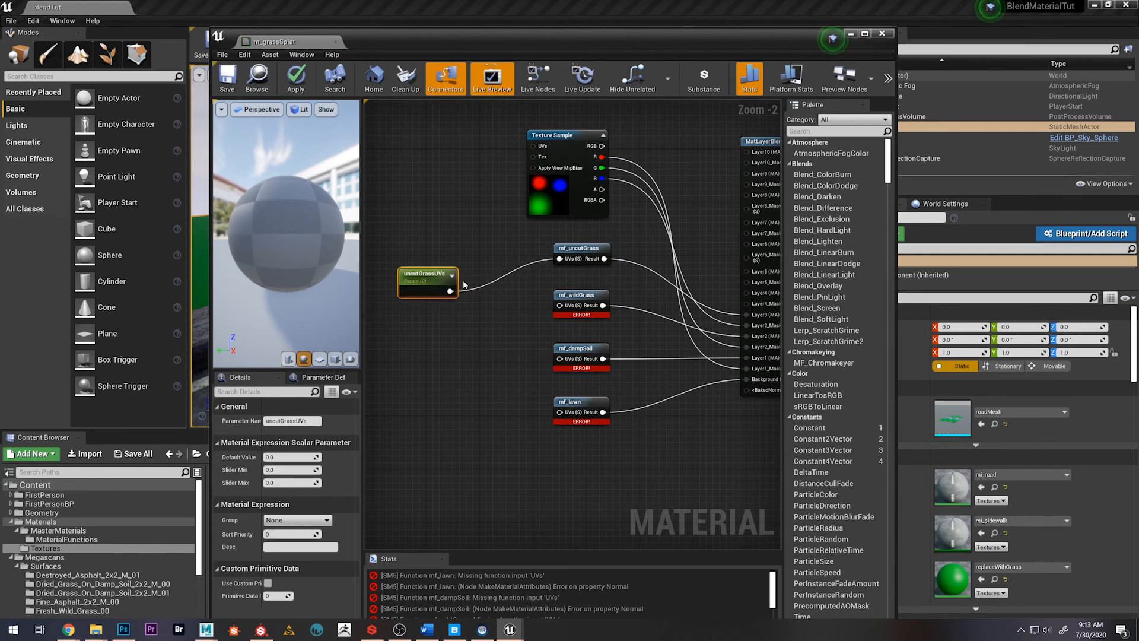
Duplicate the uncutGrassUVs parameter three times and connect the copies to the UVs inputs of mf_wildGrass, mf_dampSoil and mf_lawn
{"action": "left_click_drag", "start_coordinate": [409, 285], "coordinate": [562, 307]}
{"action": "key", "text": "ctrl+w"}
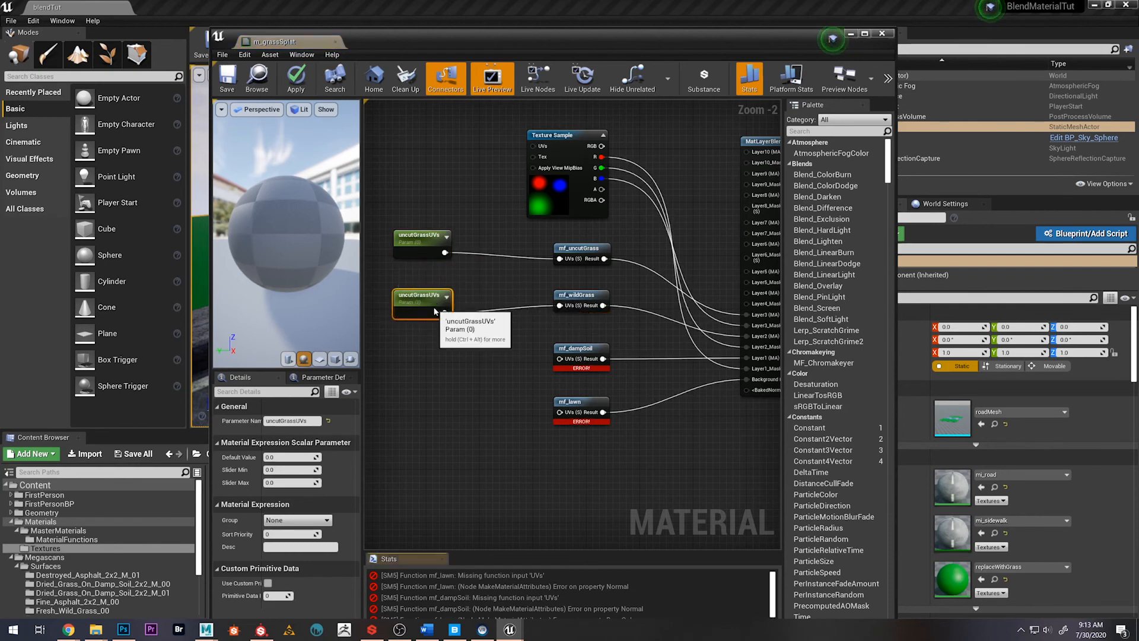
{"action": "key", "text": "ctrl+w"}
{"action": "left_click_drag", "start_coordinate": [450, 332], "coordinate": [559, 358]}
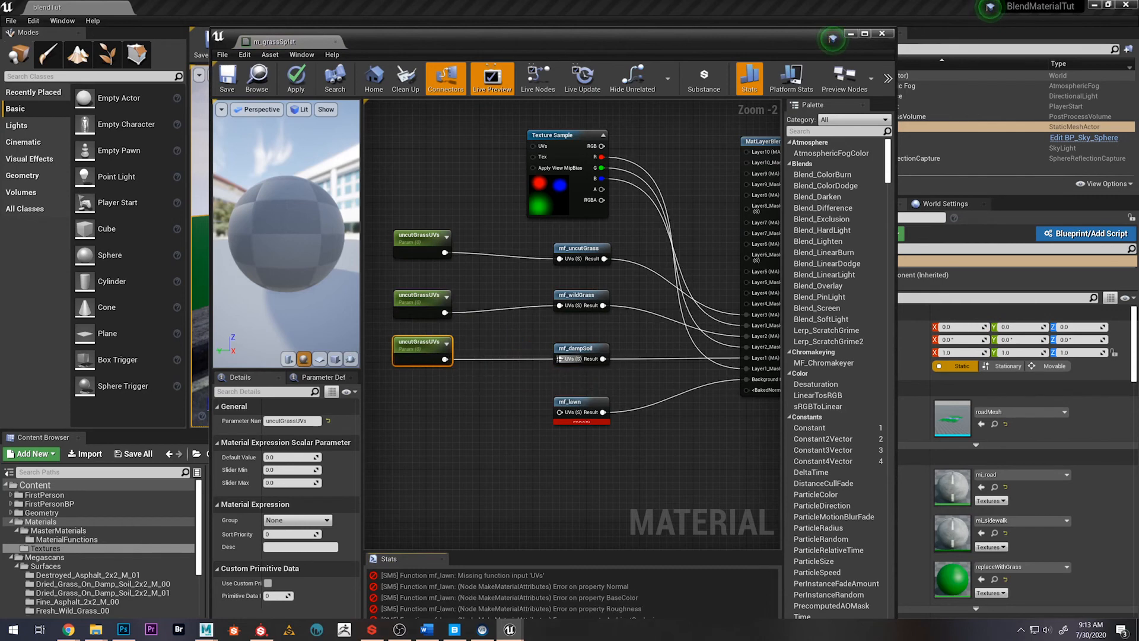
{"action": "key", "text": "ctrl+w"}
{"action": "left_click_drag", "start_coordinate": [468, 389], "coordinate": [559, 412]}
{"action": "left_click", "coordinate": [469, 424]}
Set the shared uncutGrassUVs default value to 1 on the parameter feeding mf_lawn, and rename that parameter as lawnUVs
{"action": "left_click", "coordinate": [413, 414]}
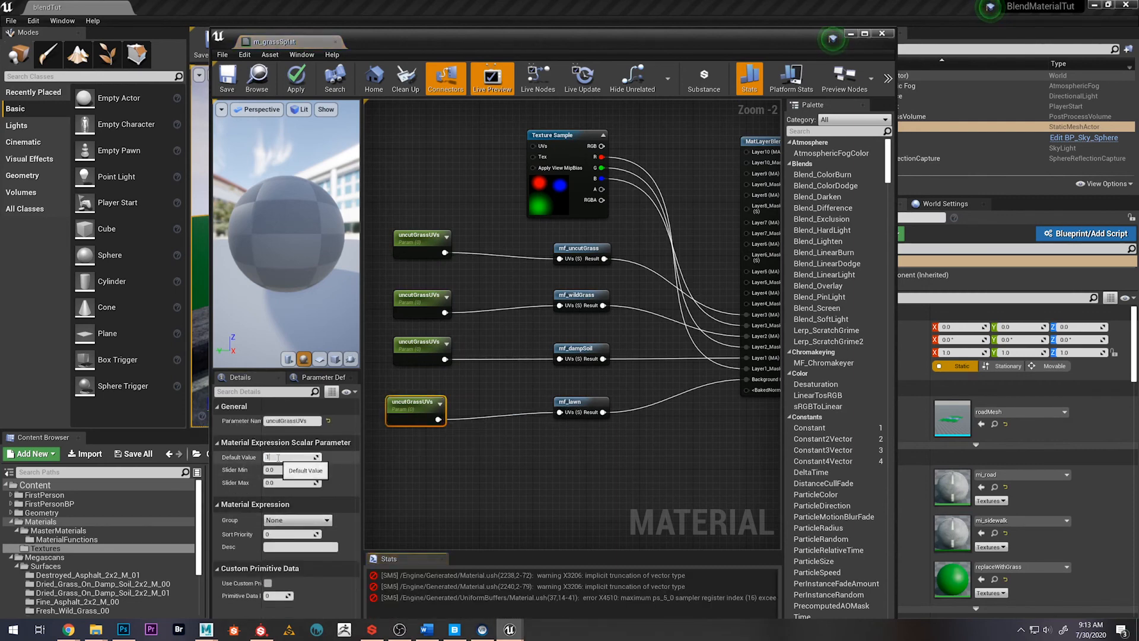
{"action": "type", "text": "1"}
{"action": "key", "text": "Return"}
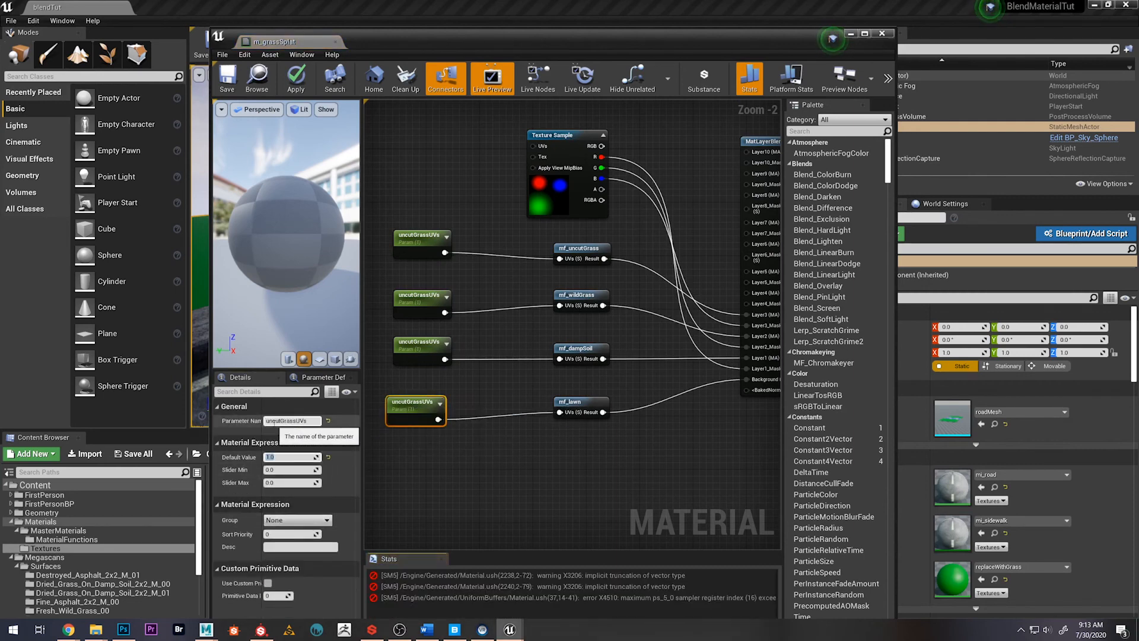
{"action": "left_click_drag", "start_coordinate": [281, 420], "coordinate": [250, 418]}
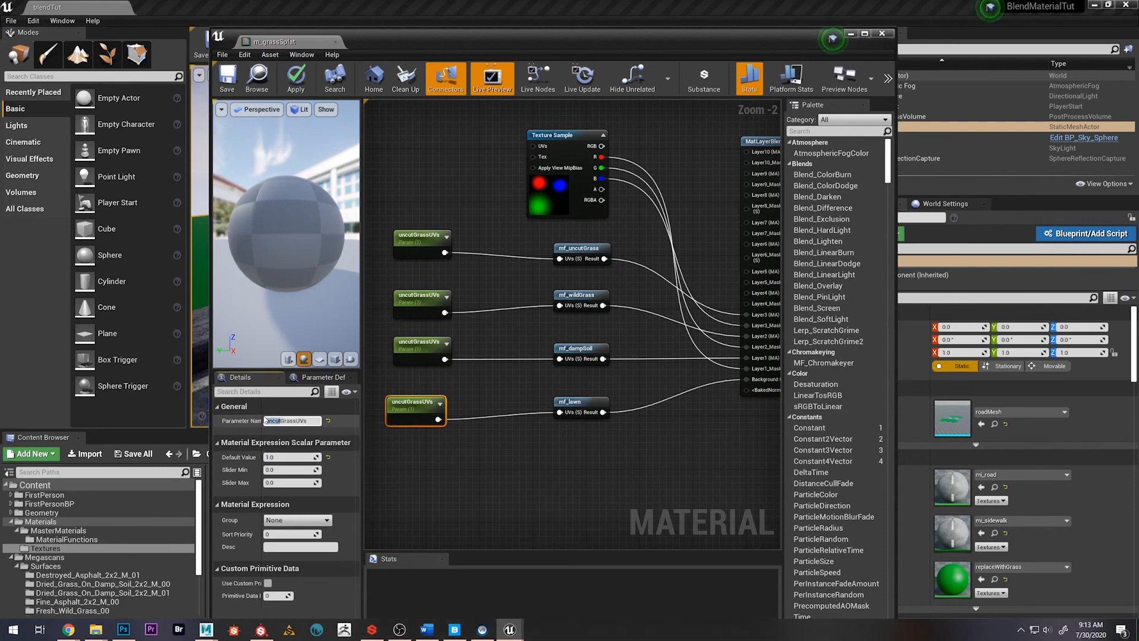
{"action": "type", "text": "lawnGUVs"}
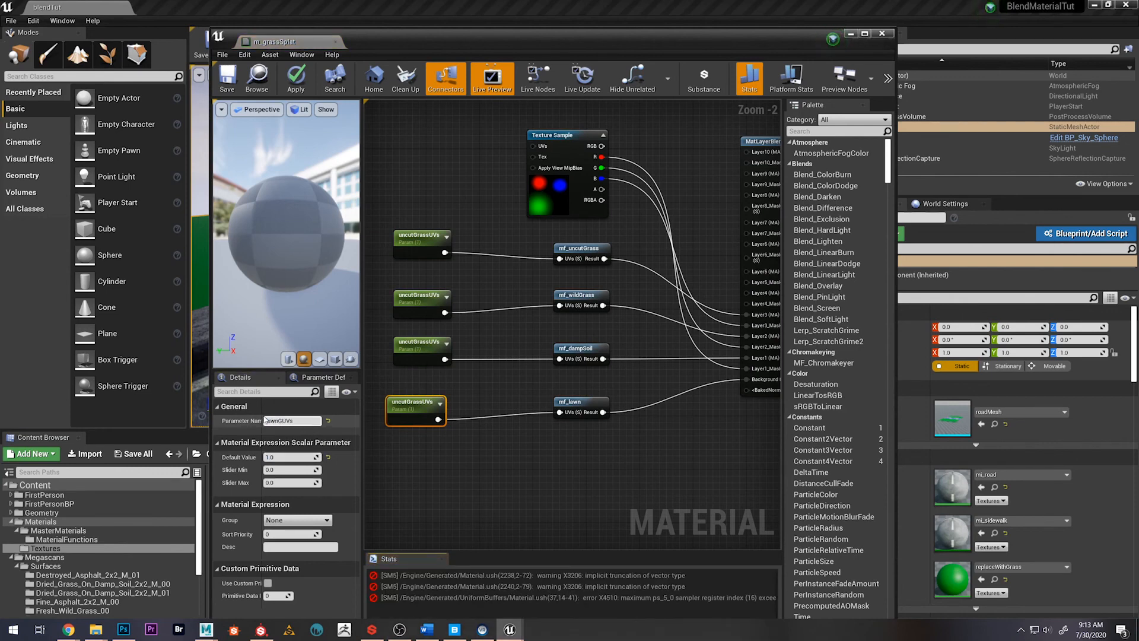
{"action": "key", "text": "BackSpace"}
{"action": "key", "text": "Return"}
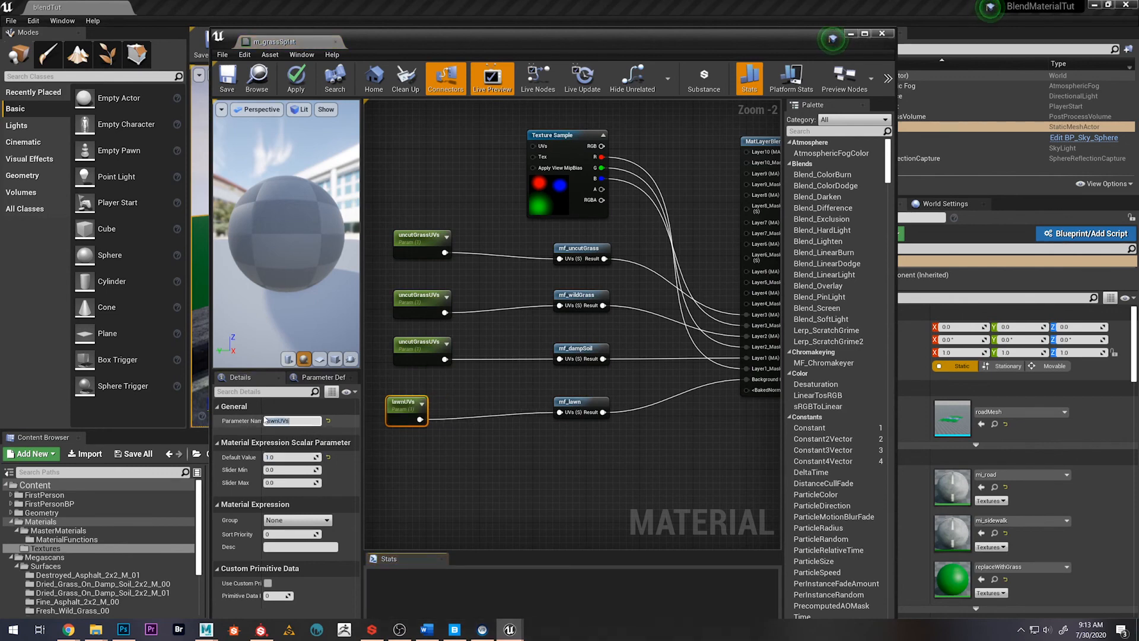
Rename the parameter feeding mf_dampSoil as soilUVs
{"action": "left_click", "coordinate": [424, 344]}
{"action": "left_click_drag", "start_coordinate": [296, 421], "coordinate": [265, 421]}
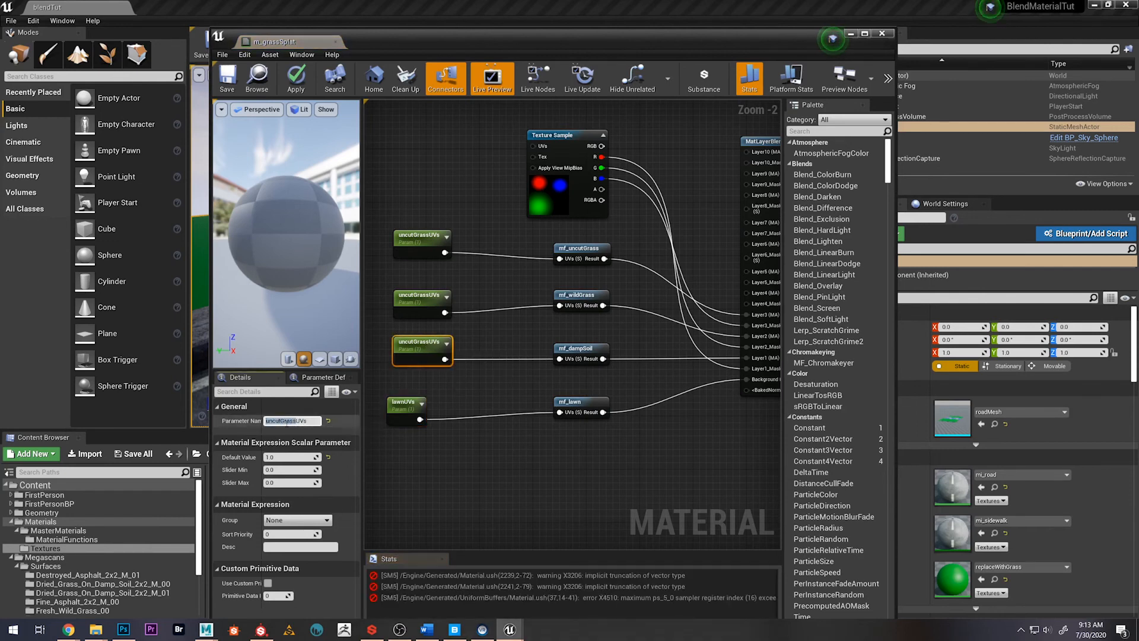
{"action": "type", "text": "soil"}
{"action": "key", "text": "Return"}
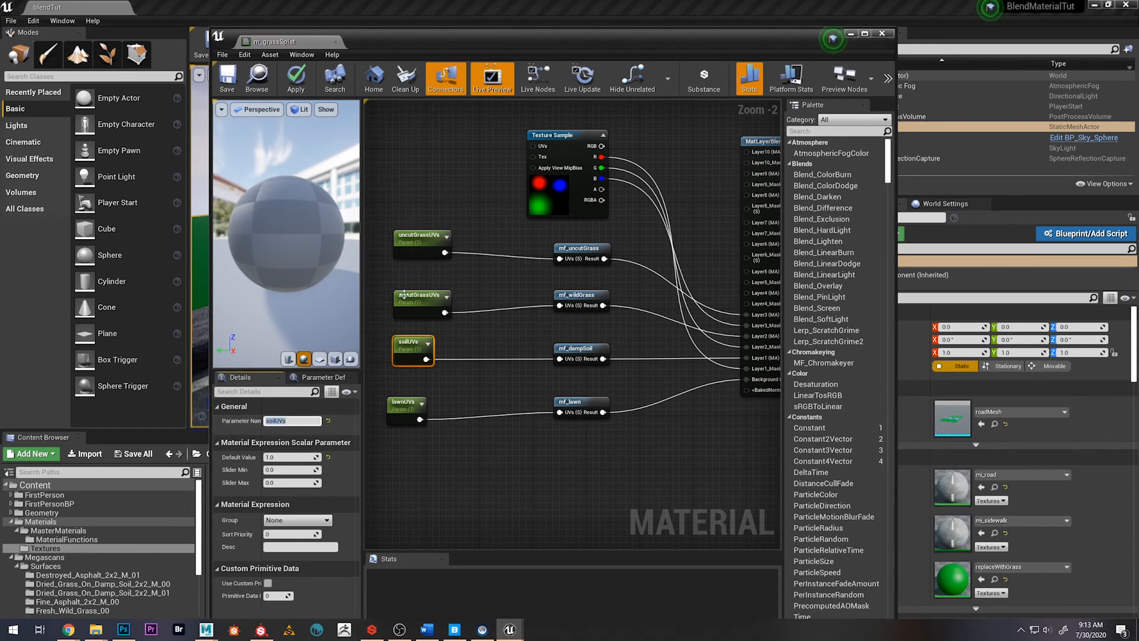
Rename the parameter feeding mf_wildGrass as wildGrassUVs
{"action": "left_click", "coordinate": [409, 297]}
{"action": "left_click_drag", "start_coordinate": [297, 422], "coordinate": [264, 421]}
{"action": "type", "text": "wildGrass"}
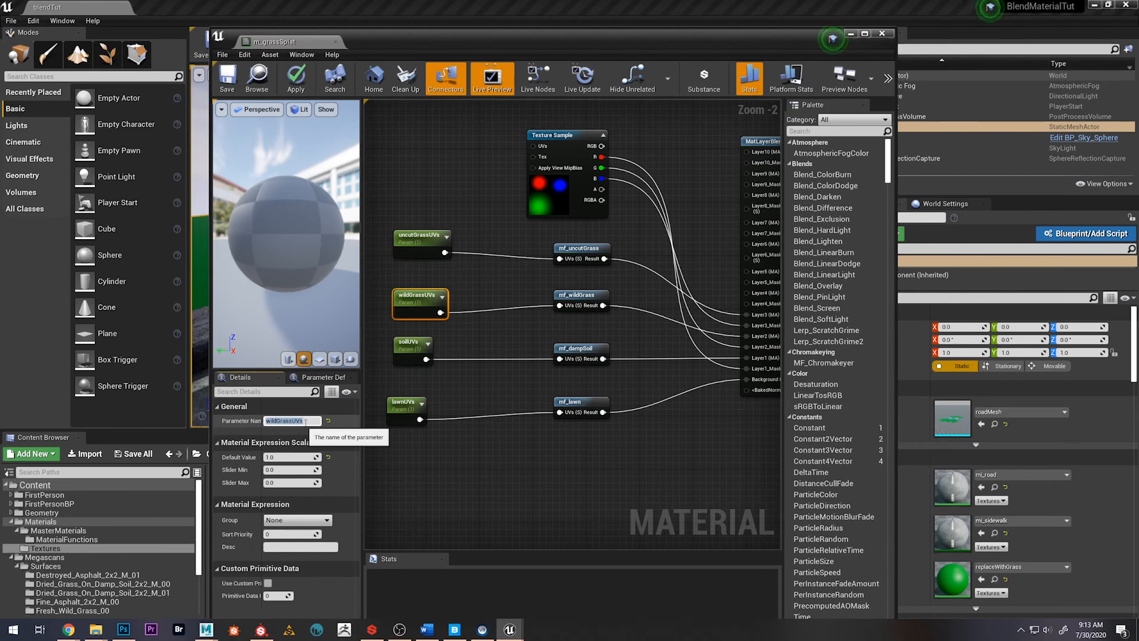
{"action": "key", "text": "Return"}
{"action": "left_click", "coordinate": [468, 149]}
Align the four UV parameter nodes to the left of the material functions along their right edges
{"action": "scroll", "coordinate": [529, 340], "scroll_direction": "down", "scroll_amount": 4}
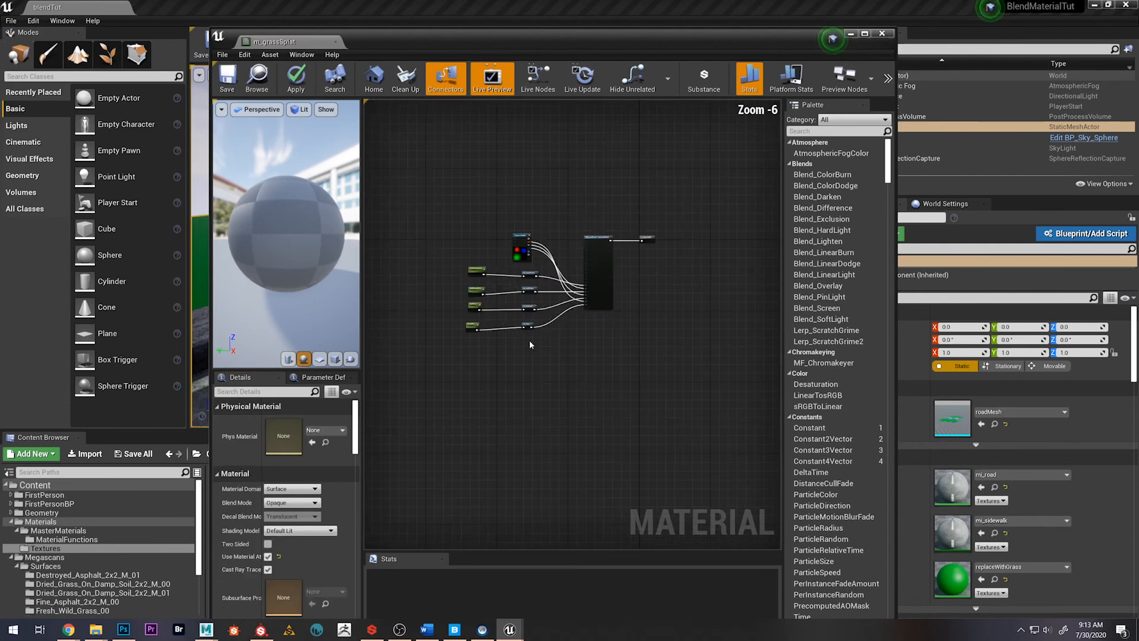
{"action": "scroll", "coordinate": [541, 258], "scroll_direction": "up", "scroll_amount": 3}
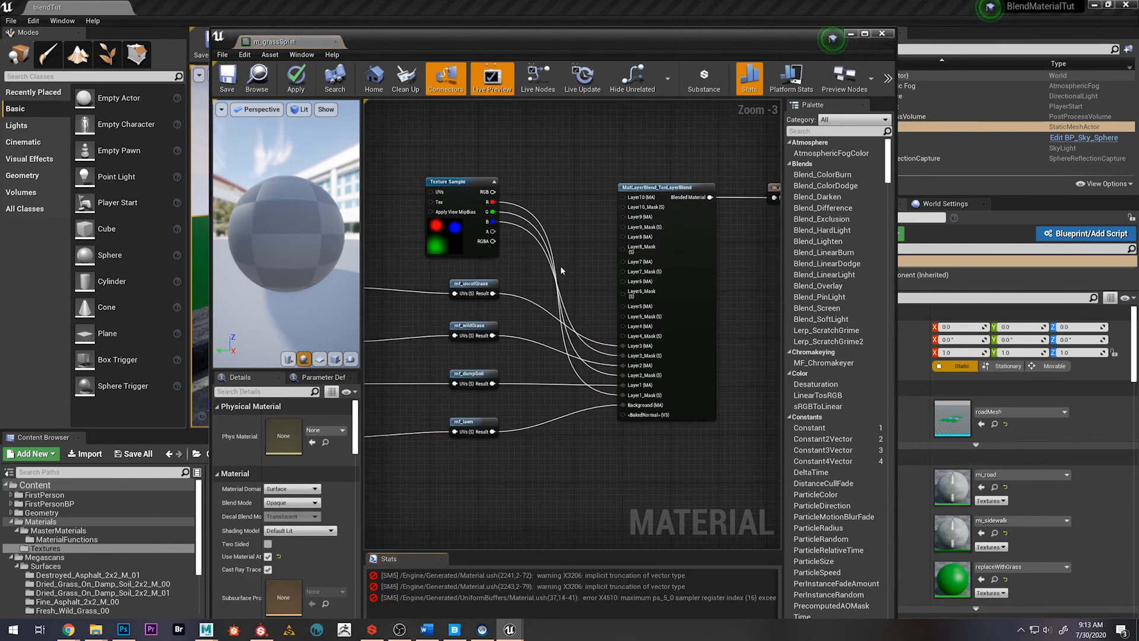
{"action": "scroll", "coordinate": [534, 256], "scroll_direction": "down", "scroll_amount": 2}
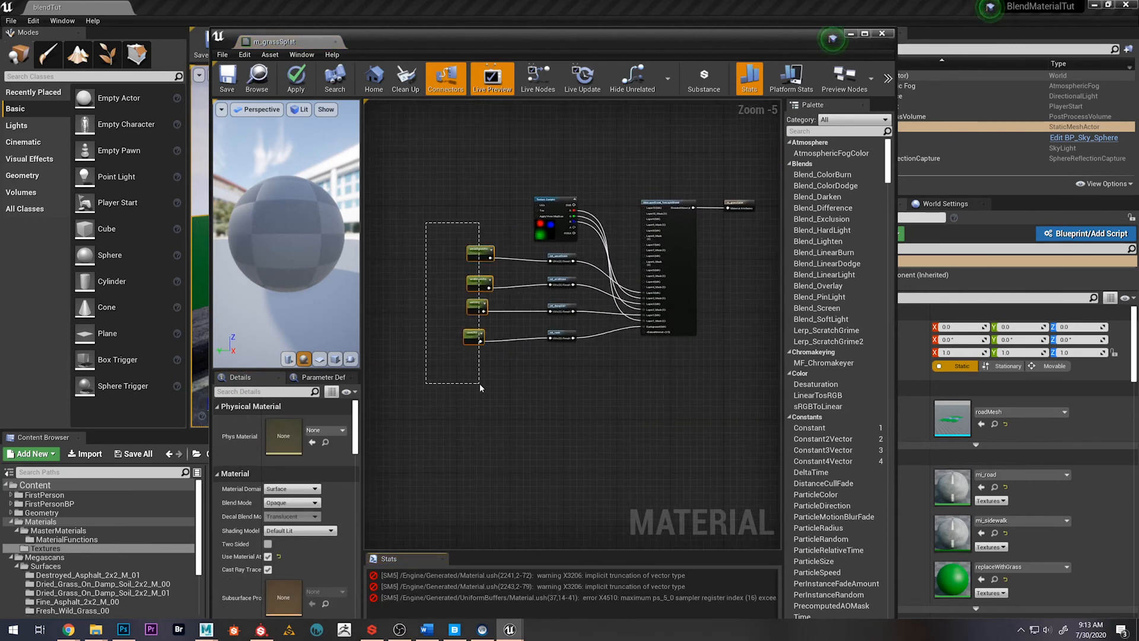
{"action": "left_click_drag", "start_coordinate": [479, 383], "coordinate": [479, 379]}
{"action": "key", "text": "shift+d"}
{"action": "left_click", "coordinate": [512, 375]}
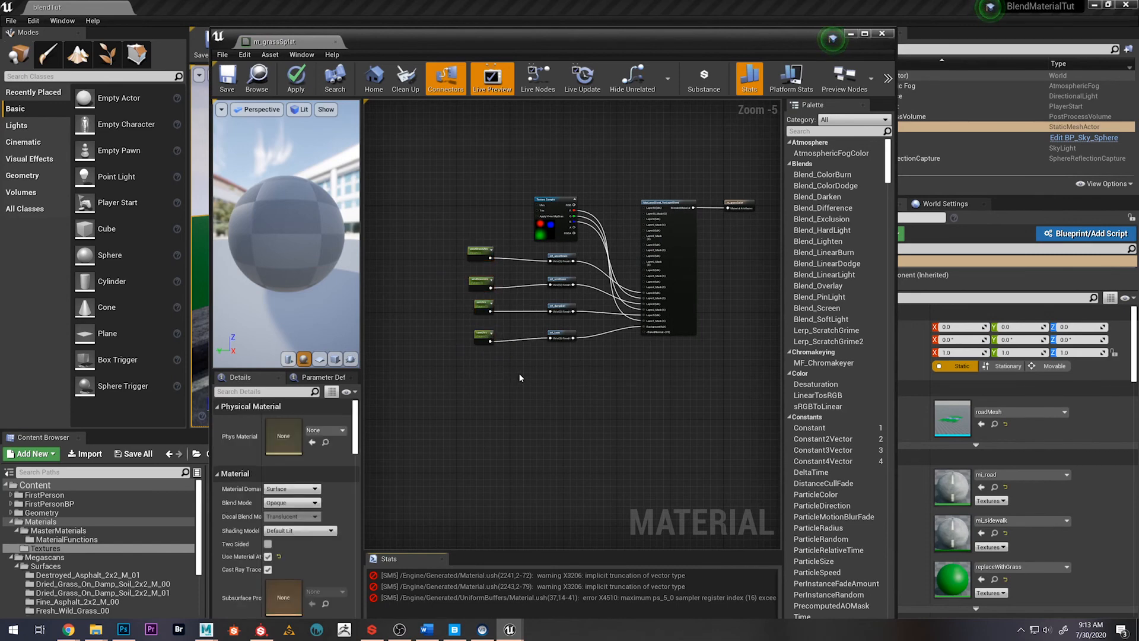
{"action": "right_click_drag", "start_coordinate": [520, 377], "coordinate": [503, 414]}
Save m_grassSplat, continuing past the compilation warning, and enlarge the Stats area to show more of its messages
{"action": "left_click", "coordinate": [228, 78]}
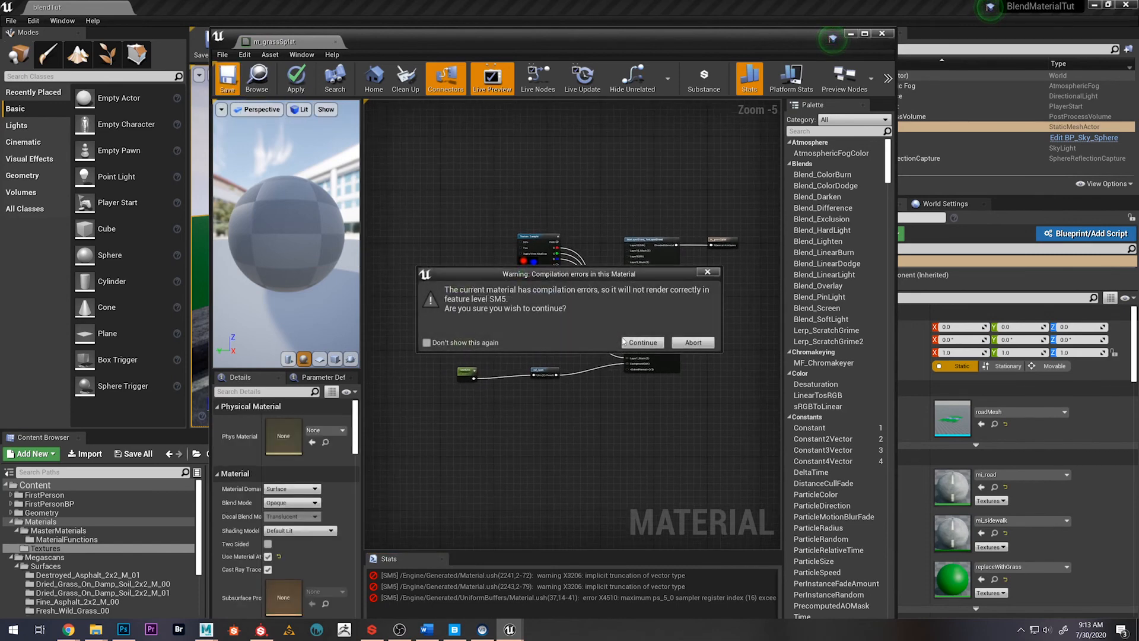
{"action": "left_click", "coordinate": [643, 343]}
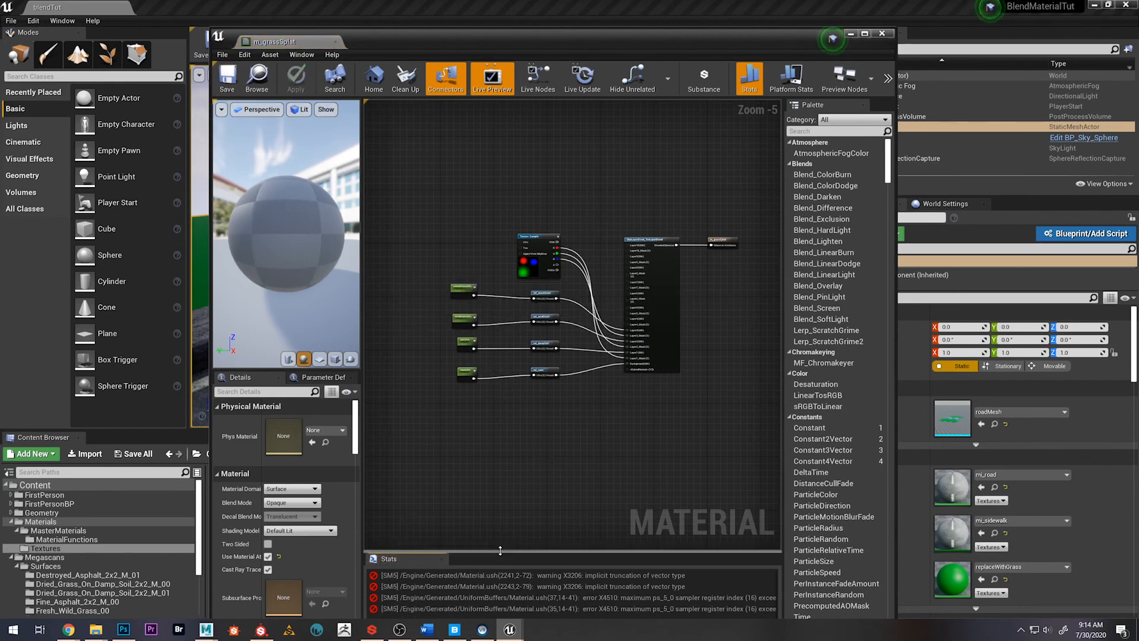
{"action": "left_click_drag", "start_coordinate": [502, 551], "coordinate": [506, 504]}
{"action": "right_click_drag", "start_coordinate": [600, 411], "coordinate": [592, 436]}
{"action": "scroll", "coordinate": [592, 436], "scroll_direction": "up", "scroll_amount": 2}
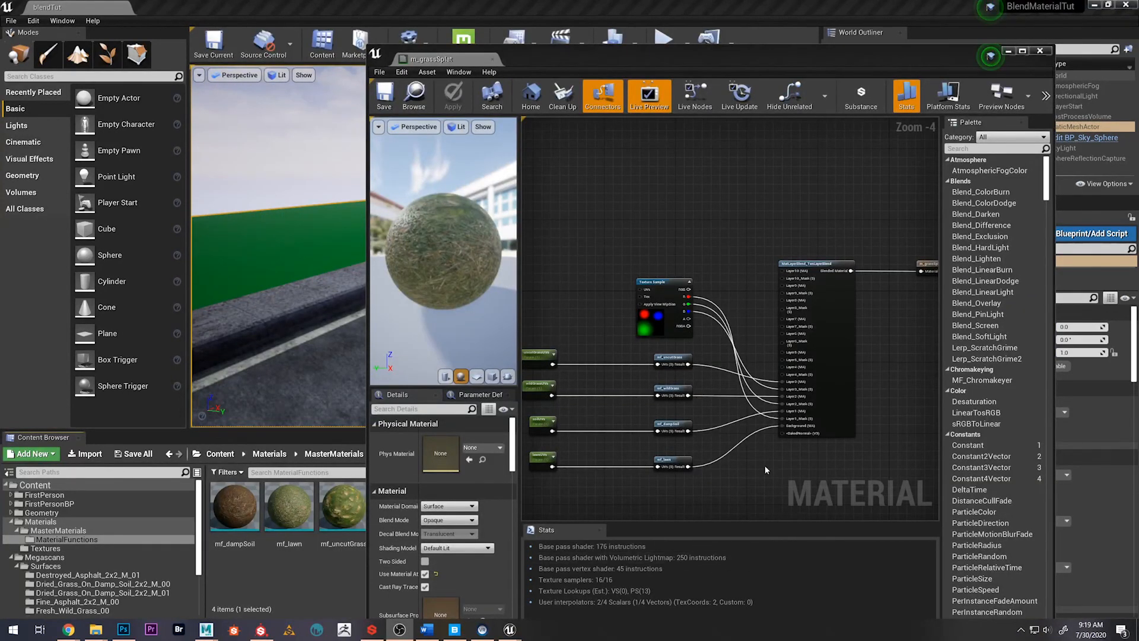
Open the mf_dampSoil material function, examine its texture samples and their connections, and close it
{"action": "right_click_drag", "start_coordinate": [600, 323], "coordinate": [635, 279]}
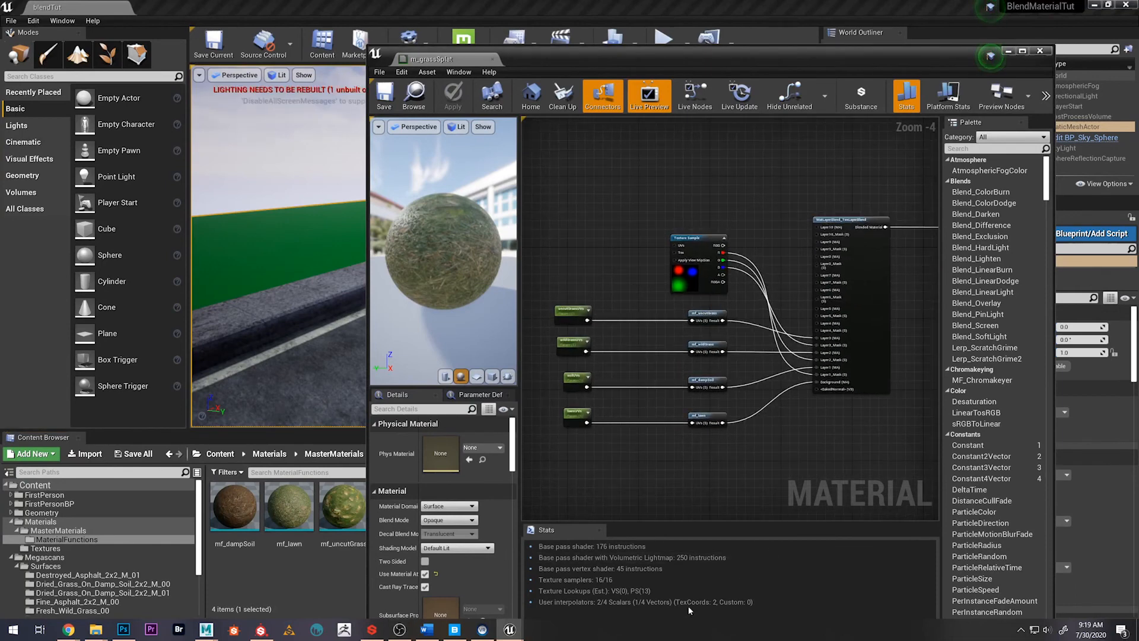
{"action": "double_click", "coordinate": [245, 524]}
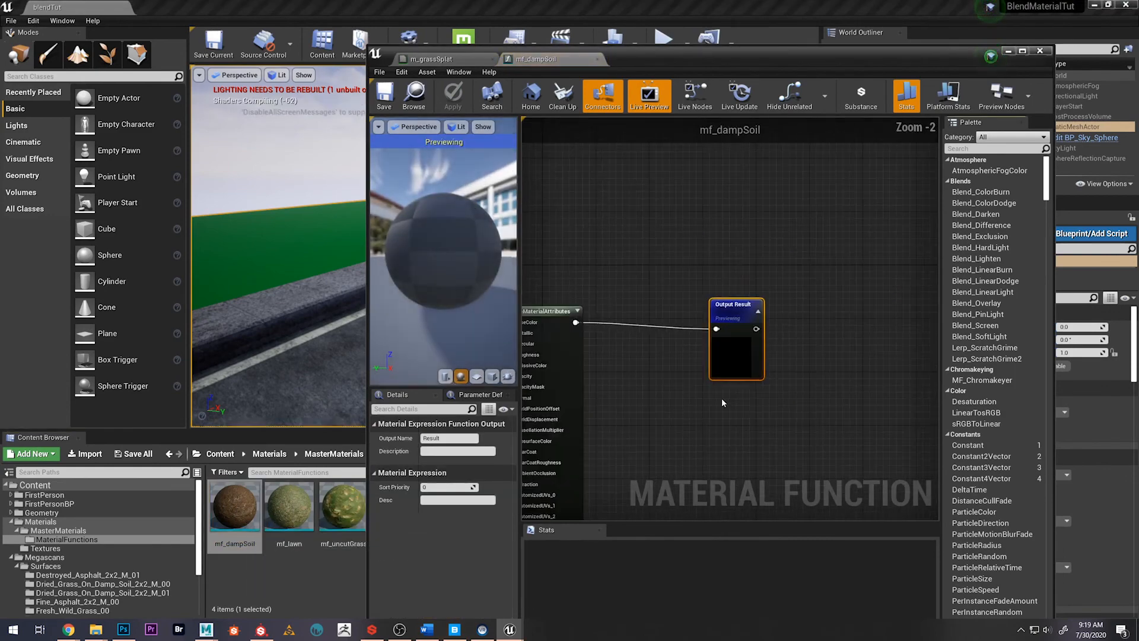
{"action": "right_click_drag", "start_coordinate": [634, 419], "coordinate": [758, 394]}
{"action": "scroll", "coordinate": [756, 415], "scroll_direction": "down", "scroll_amount": 2}
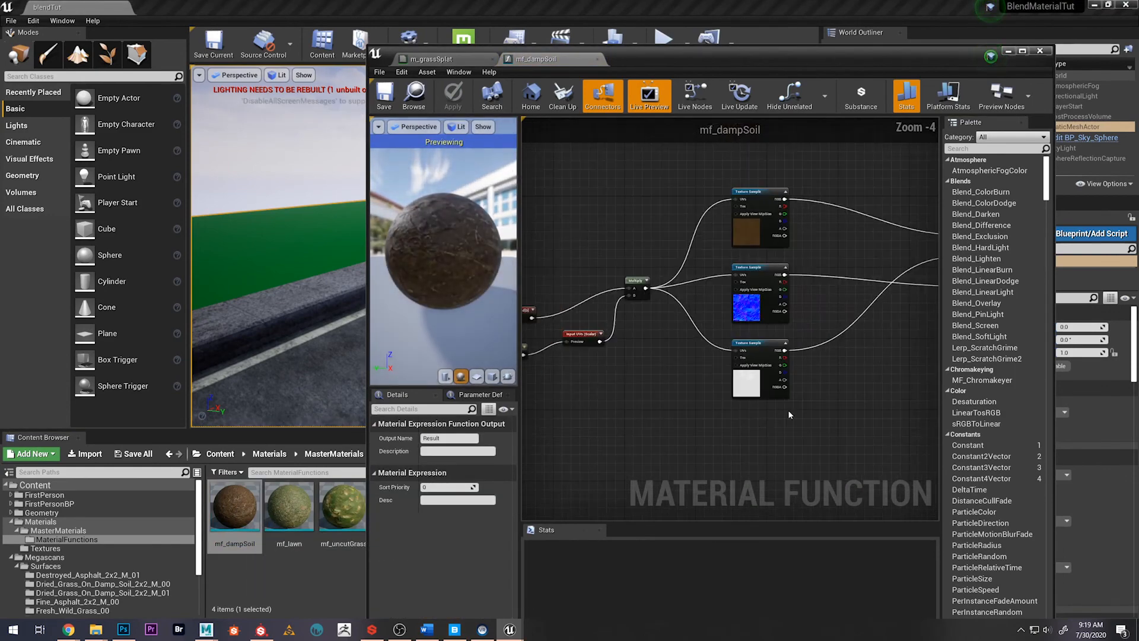
{"action": "right_click_drag", "start_coordinate": [871, 409], "coordinate": [765, 434]}
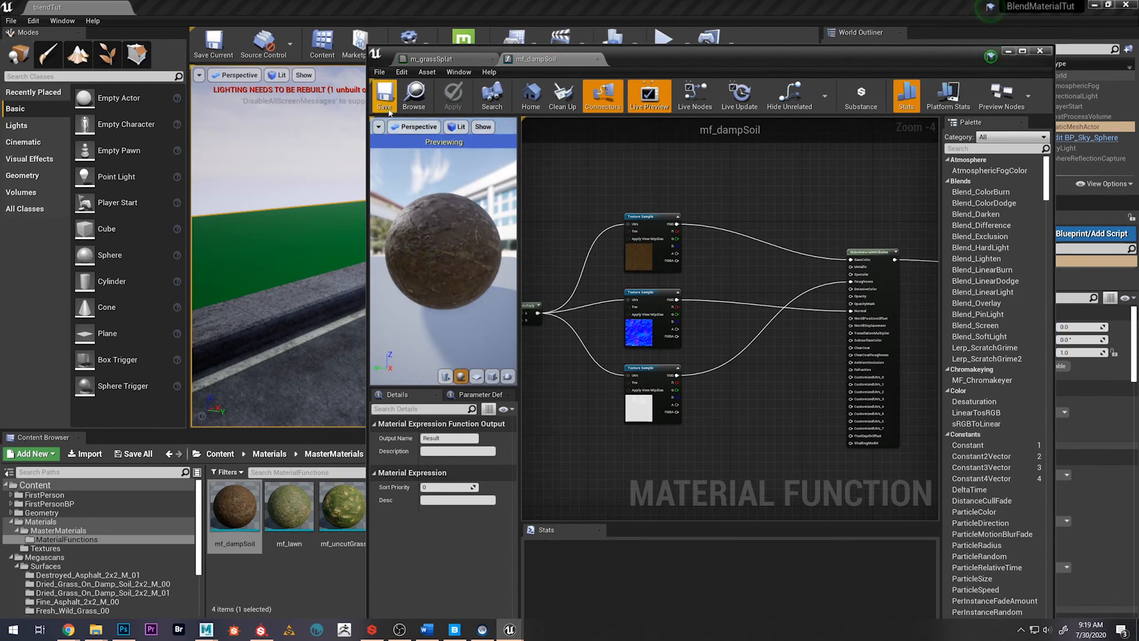
{"action": "left_click", "coordinate": [414, 95]}
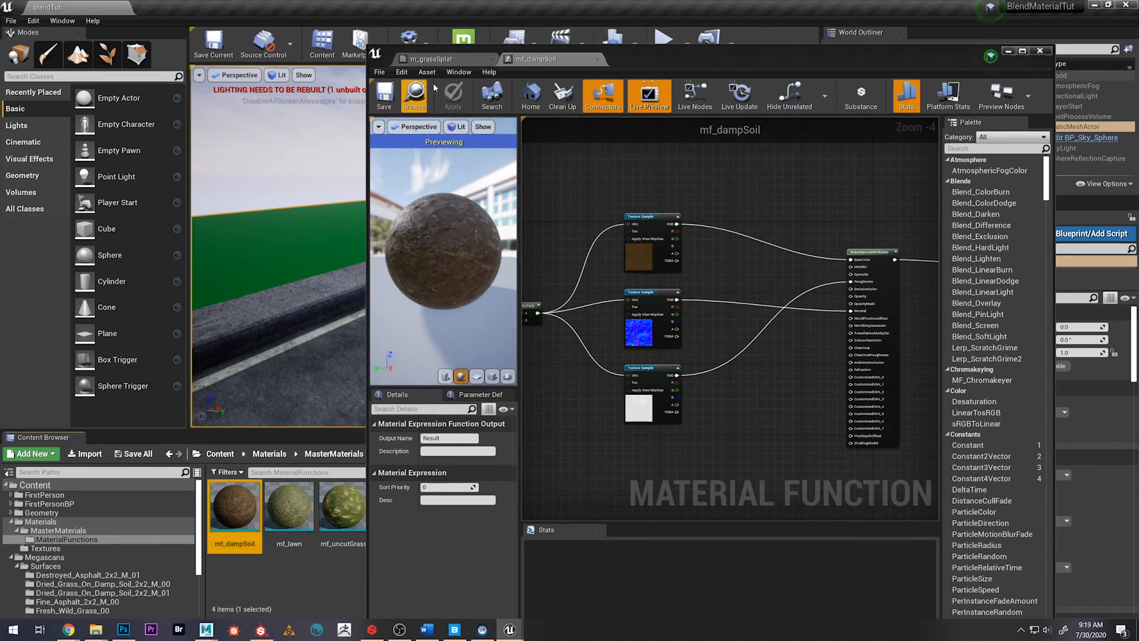
{"action": "left_click", "coordinate": [598, 59]}
Examine the m_grassSplat node network from the UV parameters to the material output, along with the material on the preview sphere
{"action": "right_click_drag", "start_coordinate": [775, 203], "coordinate": [682, 213]}
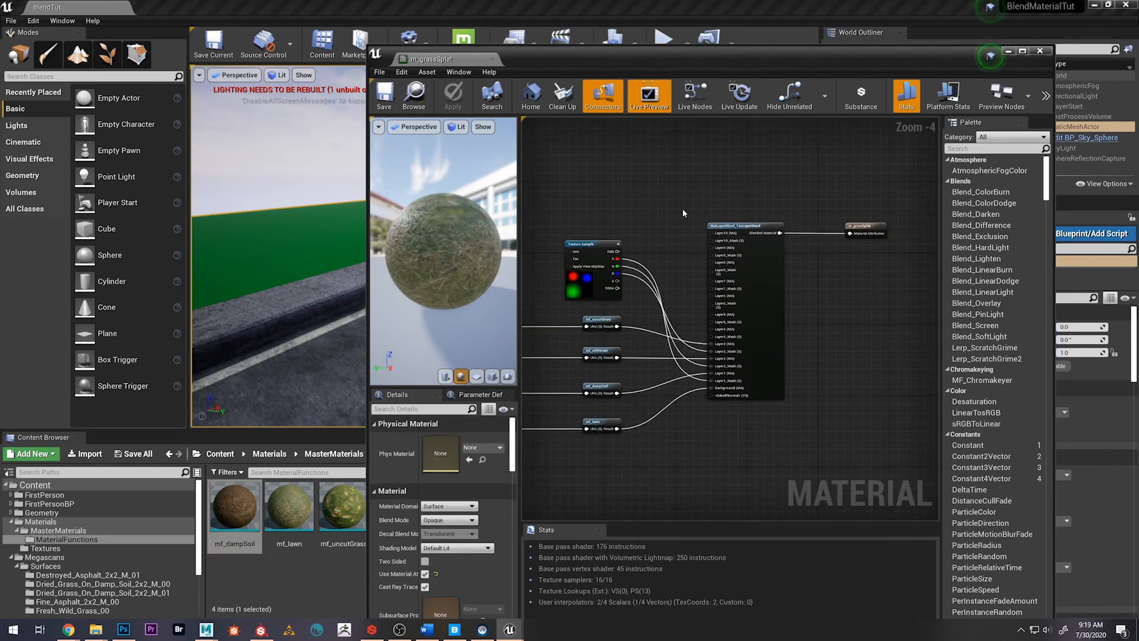
{"action": "scroll", "coordinate": [729, 326], "scroll_direction": "down", "scroll_amount": 2}
{"action": "right_click_drag", "start_coordinate": [728, 282], "coordinate": [752, 267]}
{"action": "scroll", "coordinate": [782, 283], "scroll_direction": "up", "scroll_amount": 2}
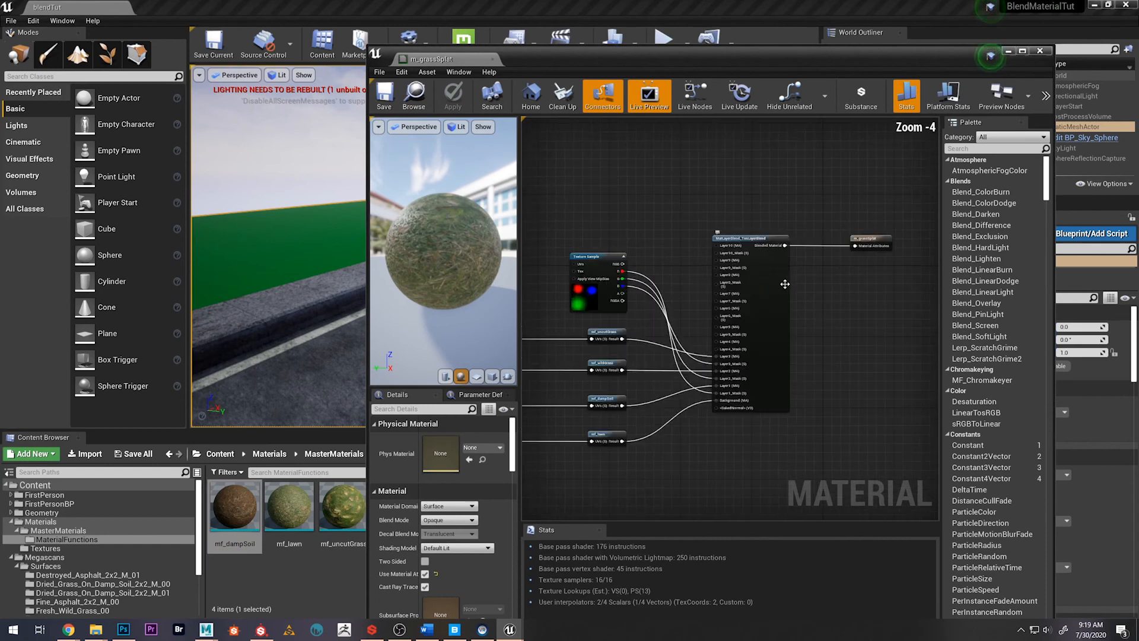
{"action": "right_click_drag", "start_coordinate": [672, 285], "coordinate": [702, 264]}
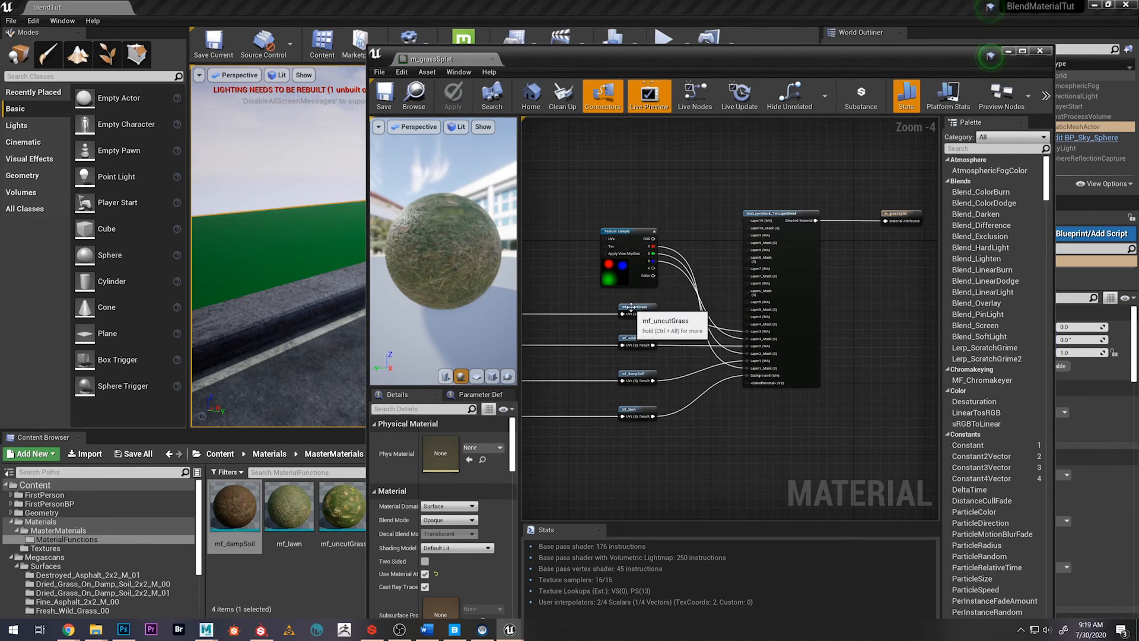
{"action": "left_click_drag", "start_coordinate": [413, 267], "coordinate": [482, 232]}
{"action": "scroll", "coordinate": [439, 228], "scroll_direction": "up", "scroll_amount": 8}
{"action": "scroll", "coordinate": [449, 221], "scroll_direction": "down", "scroll_amount": 8}
{"action": "scroll", "coordinate": [446, 231], "scroll_direction": "up", "scroll_amount": 8}
{"action": "scroll", "coordinate": [446, 232], "scroll_direction": "down", "scroll_amount": 8}
{"action": "right_click_drag", "start_coordinate": [559, 263], "coordinate": [614, 261]}
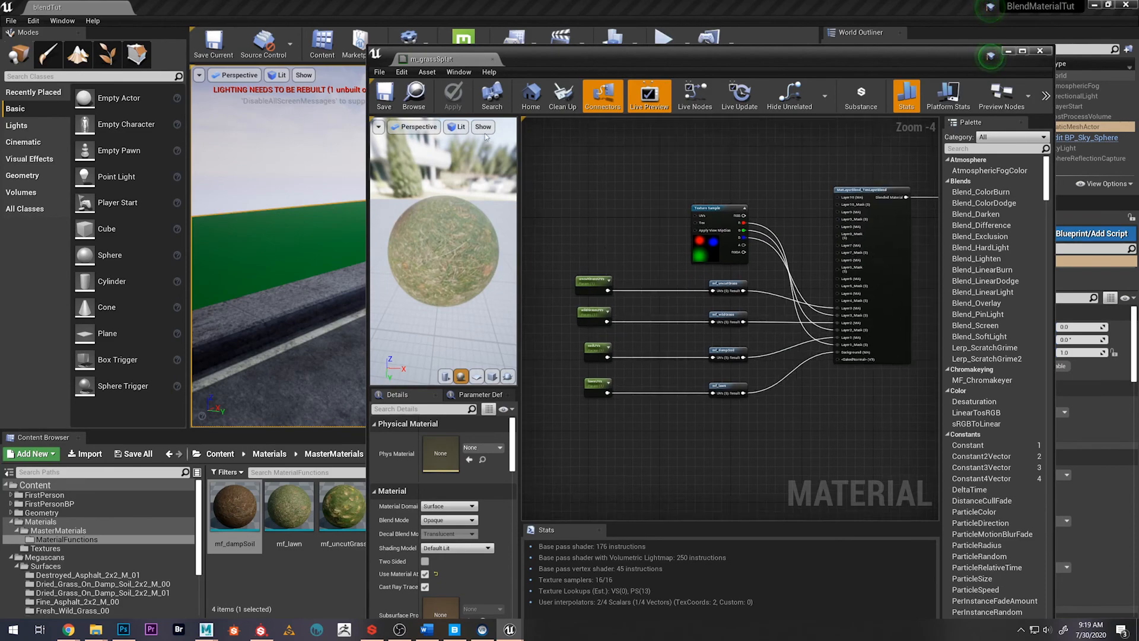
Close m_grassSplat and create a material instance of it named mi_grassMain in the MasterMaterials folder
{"action": "left_click", "coordinate": [491, 59]}
{"action": "left_click", "coordinate": [334, 454]}
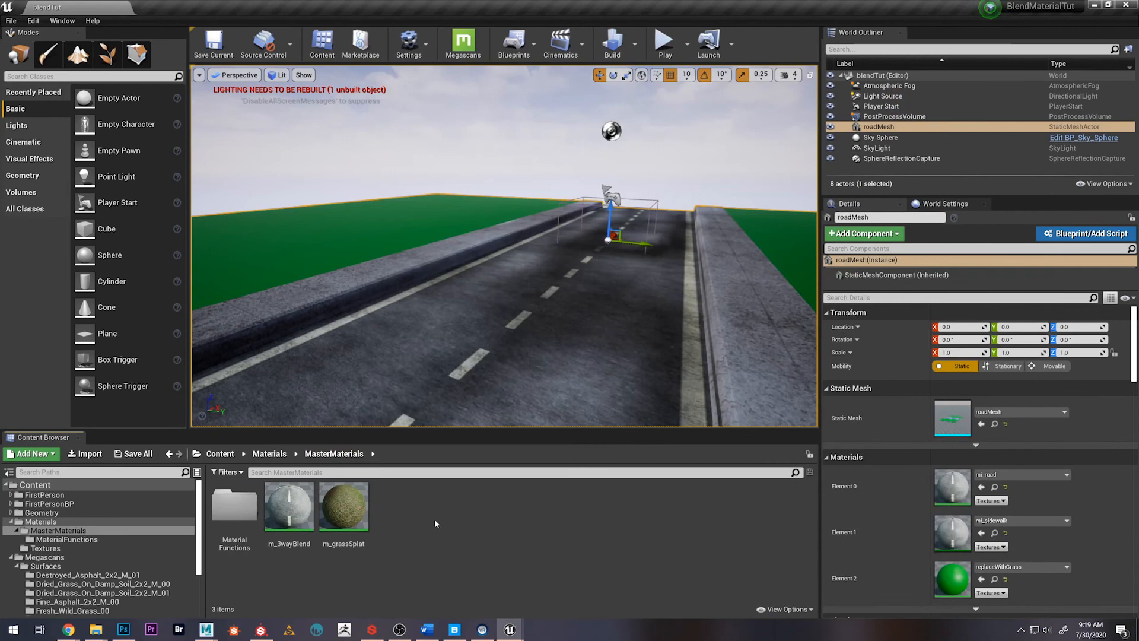
{"action": "right_click", "coordinate": [365, 510]}
{"action": "left_click", "coordinate": [424, 242]}
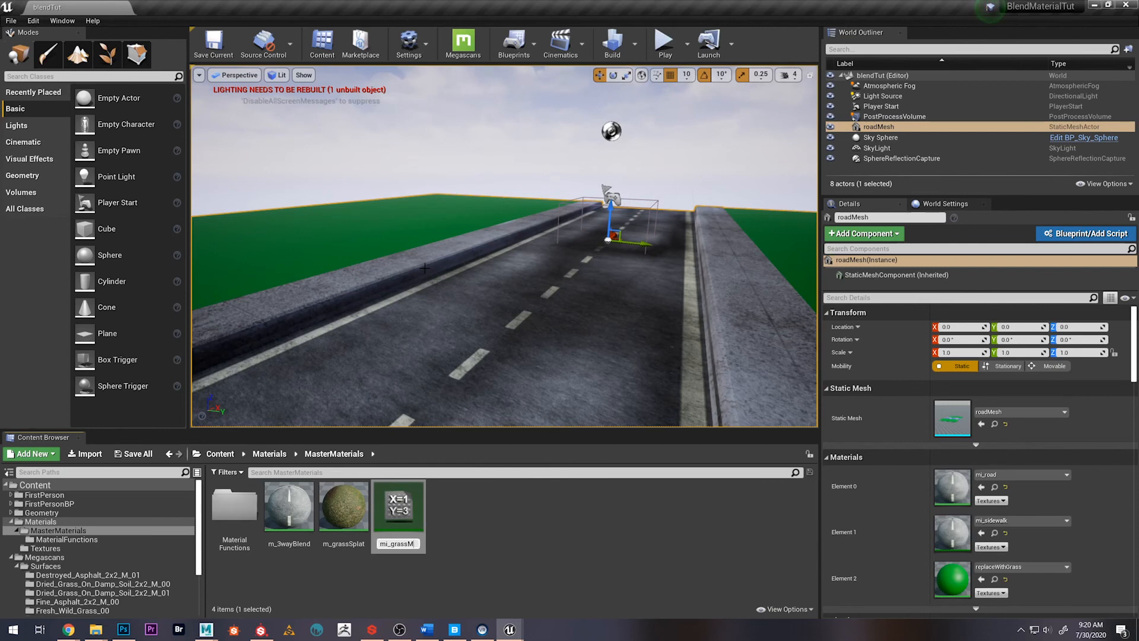
{"action": "type", "text": "mi_grassMain"}
{"action": "key", "text": "Return"}
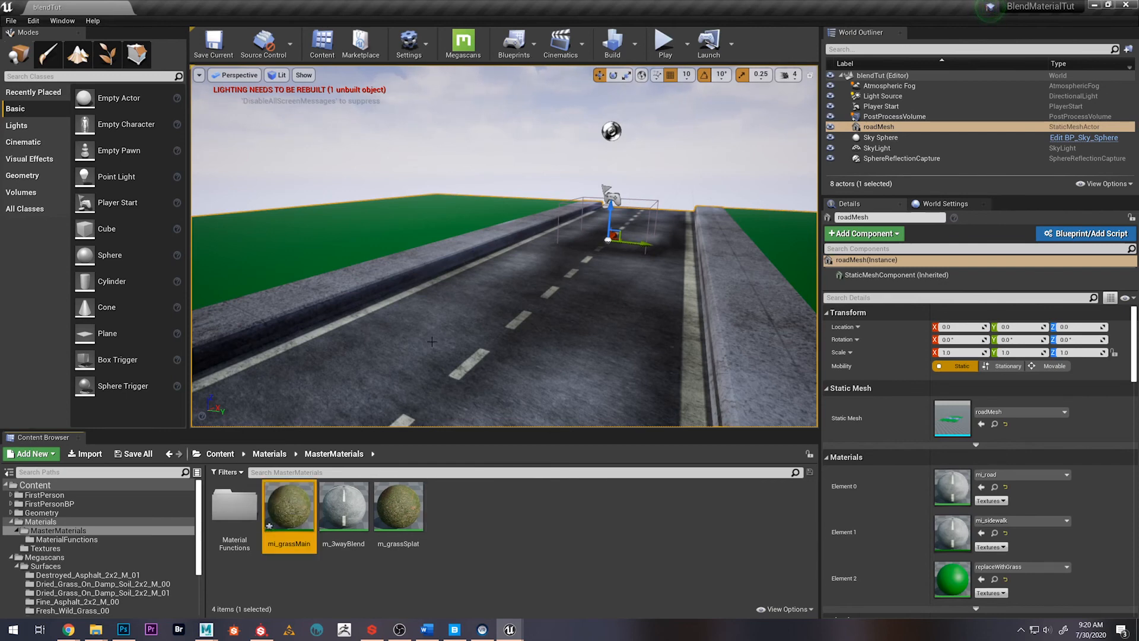
Assign mi_grassMain to material Element 2 of roadMesh and inspect the blended ground in the level
{"action": "left_click_drag", "start_coordinate": [284, 525], "coordinate": [953, 586]}
{"action": "right_click_drag", "start_coordinate": [504, 332], "coordinate": [659, 321]}
{"action": "mouse_move", "coordinate": [621, 268]}
{"action": "right_mouse_down"}
{"action": "mouse_move", "coordinate": [617, 350]}
{"action": "mouse_move", "coordinate": [608, 341]}
{"action": "mouse_move", "coordinate": [632, 338]}
{"action": "mouse_move", "coordinate": [620, 268]}
{"action": "right_mouse_up"}
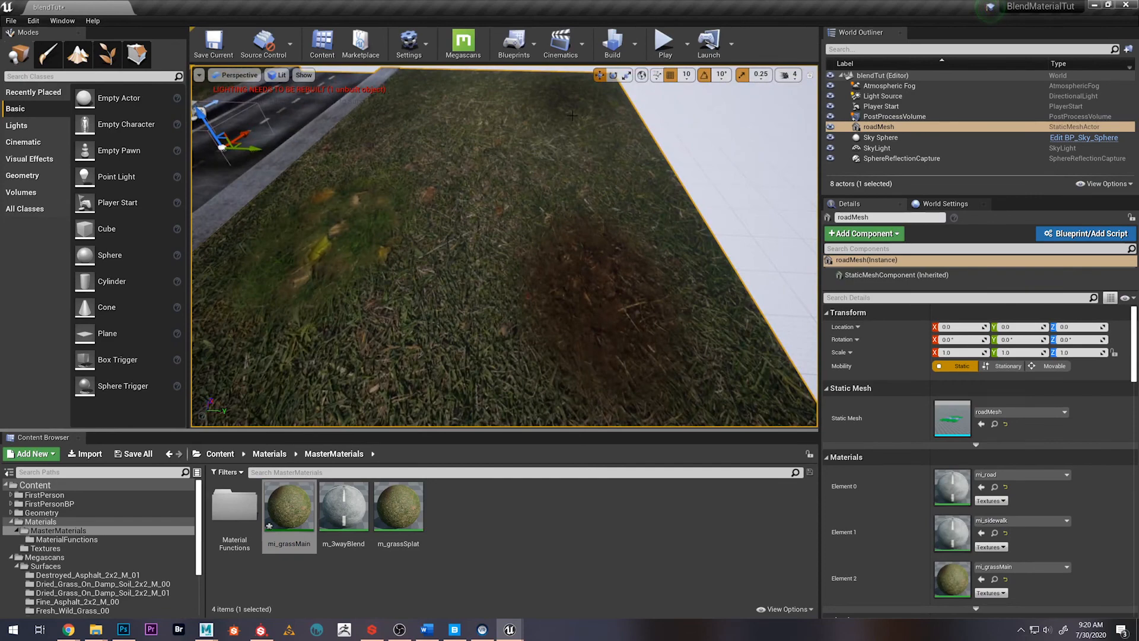
{"action": "key", "text": "f"}
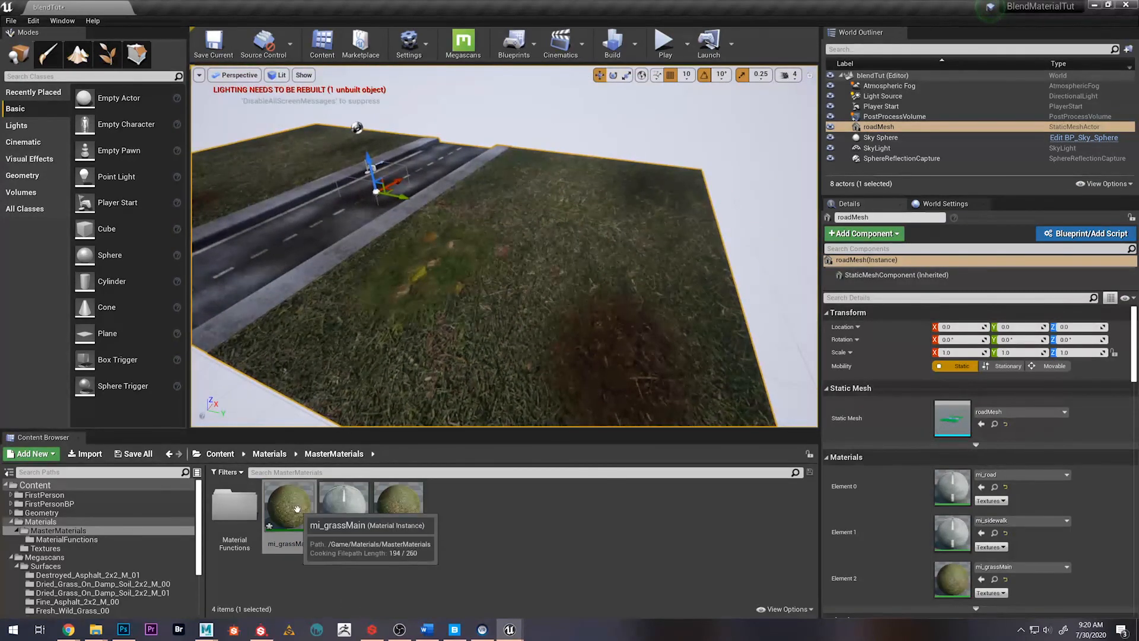
Open the mi_grassMain material instance to check its parameters, and close it
{"action": "double_click", "coordinate": [297, 508]}
{"action": "mouse_move", "coordinate": [613, 69]}
{"action": "left_mouse_down"}
{"action": "mouse_move", "coordinate": [700, 66]}
{"action": "mouse_move", "coordinate": [601, 77]}
{"action": "left_mouse_up"}
{"action": "left_click", "coordinate": [1029, 60]}
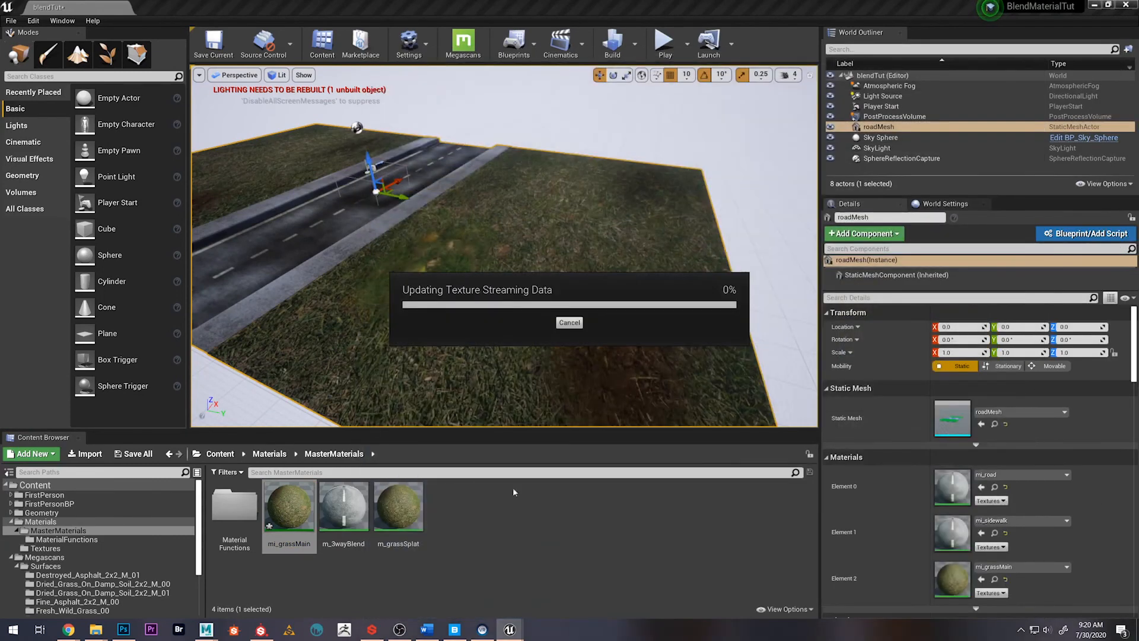
{"action": "left_click", "coordinate": [518, 528]}
Convert the splat map Texture Sample in m_grassSplat to a parameter named SplatMap, then save and close the material
{"action": "double_click", "coordinate": [413, 516]}
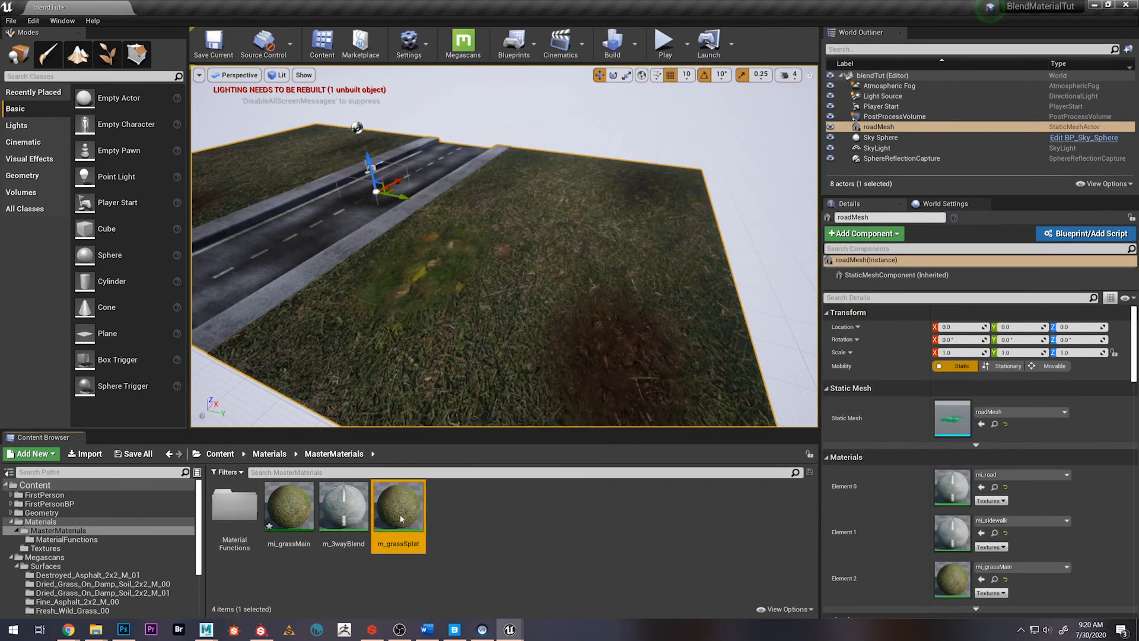
{"action": "scroll", "coordinate": [575, 247], "scroll_direction": "down", "scroll_amount": 4}
{"action": "scroll", "coordinate": [676, 213], "scroll_direction": "up", "scroll_amount": 2}
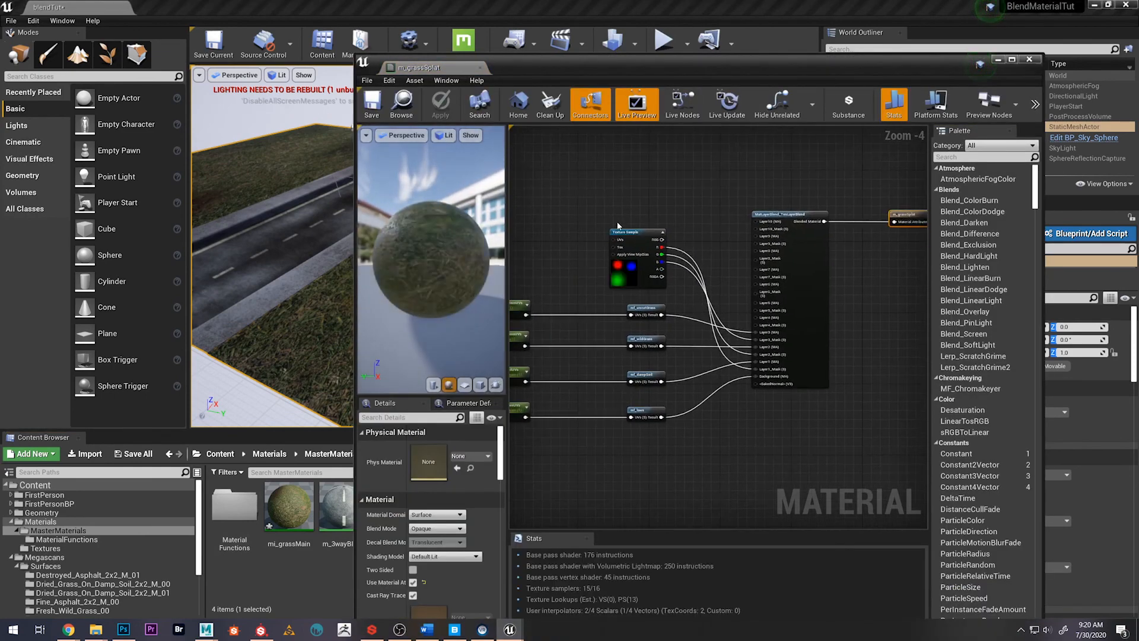
{"action": "left_click", "coordinate": [647, 240]}
{"action": "right_click", "coordinate": [646, 240]}
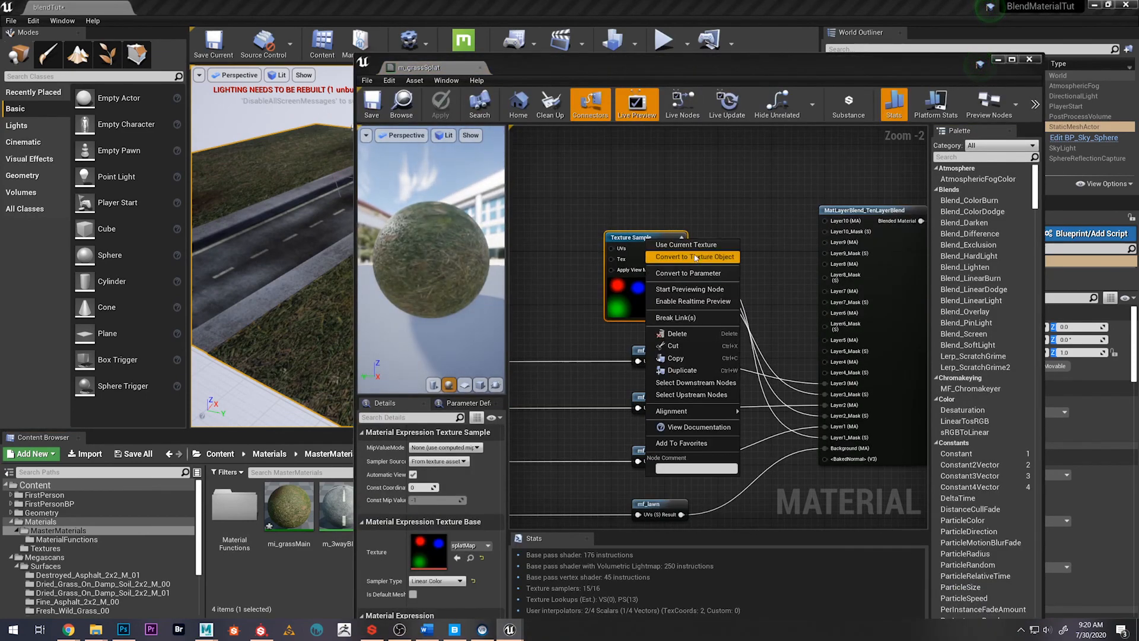
{"action": "left_click", "coordinate": [688, 272]}
{"action": "type", "text": "SplatMap"}
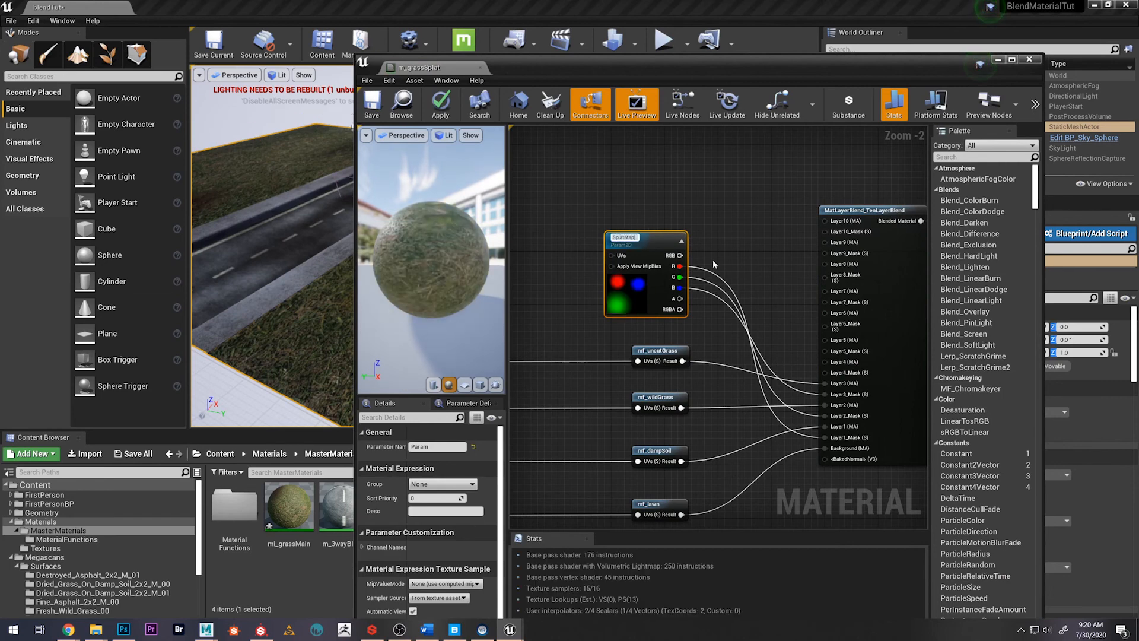
{"action": "key", "text": "Return"}
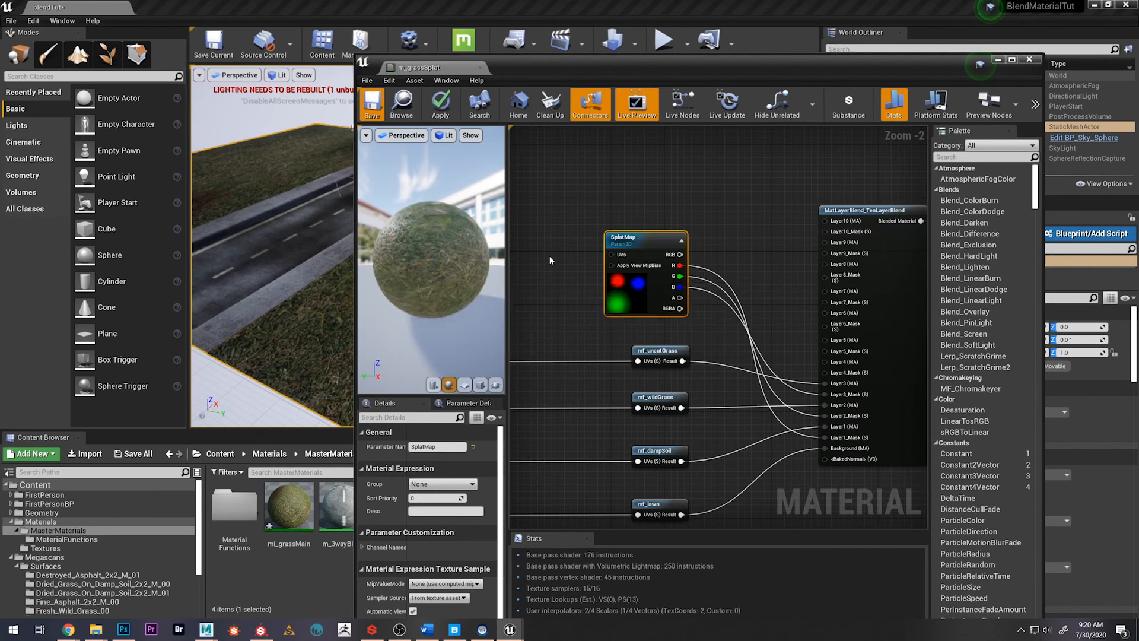
{"action": "left_click", "coordinate": [479, 68]}
{"action": "left_click", "coordinate": [483, 502]}
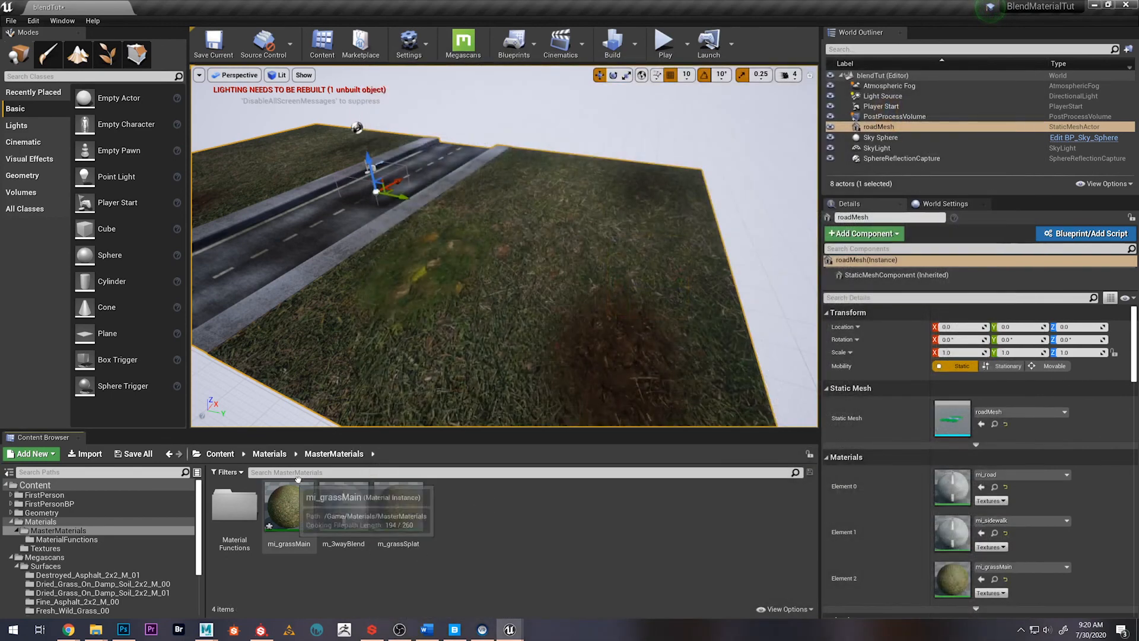
Switch to Photoshop and paint curved brush strokes across the splat map in the Green, Blue and Red channels, thinner for blue and red
{"action": "left_click", "coordinate": [123, 629]}
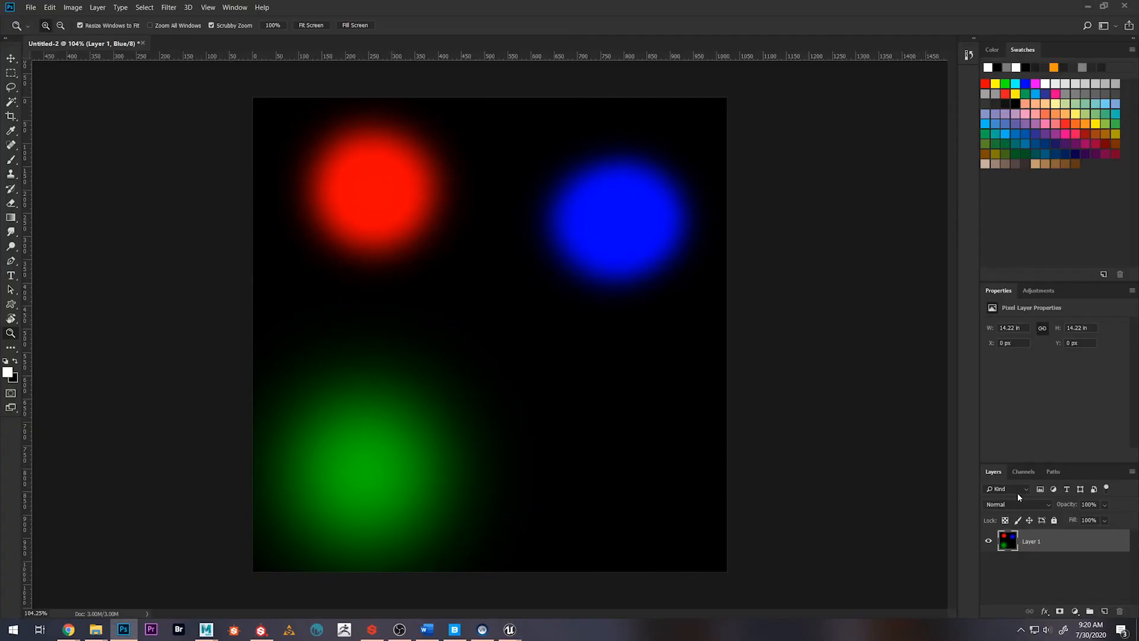
{"action": "left_click", "coordinate": [1024, 472]}
{"action": "left_click", "coordinate": [1030, 530]}
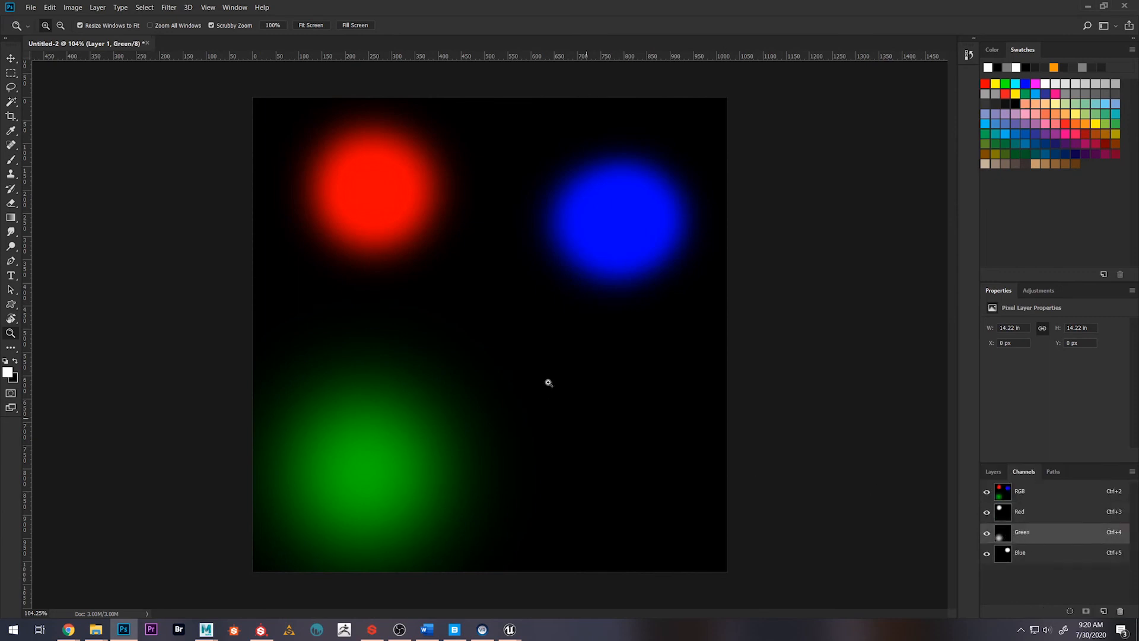
{"action": "key", "text": "b"}
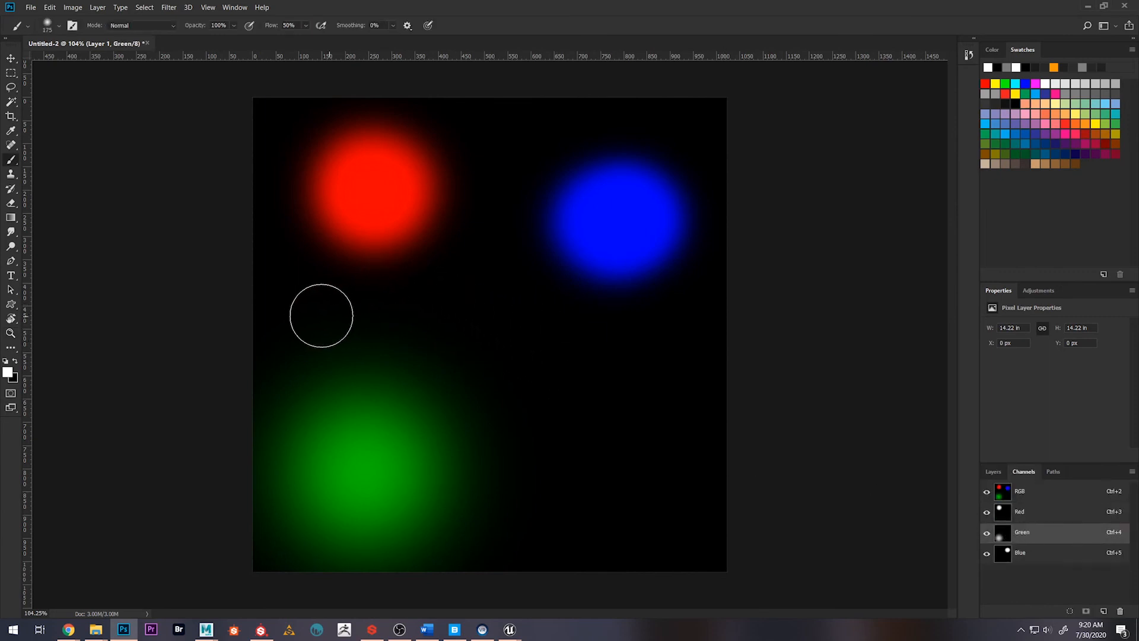
{"action": "mouse_move", "coordinate": [308, 301]}
{"action": "left_mouse_down"}
{"action": "mouse_move", "coordinate": [539, 435]}
{"action": "mouse_move", "coordinate": [629, 439]}
{"action": "left_mouse_up"}
{"action": "key", "text": "ctrl+5"}
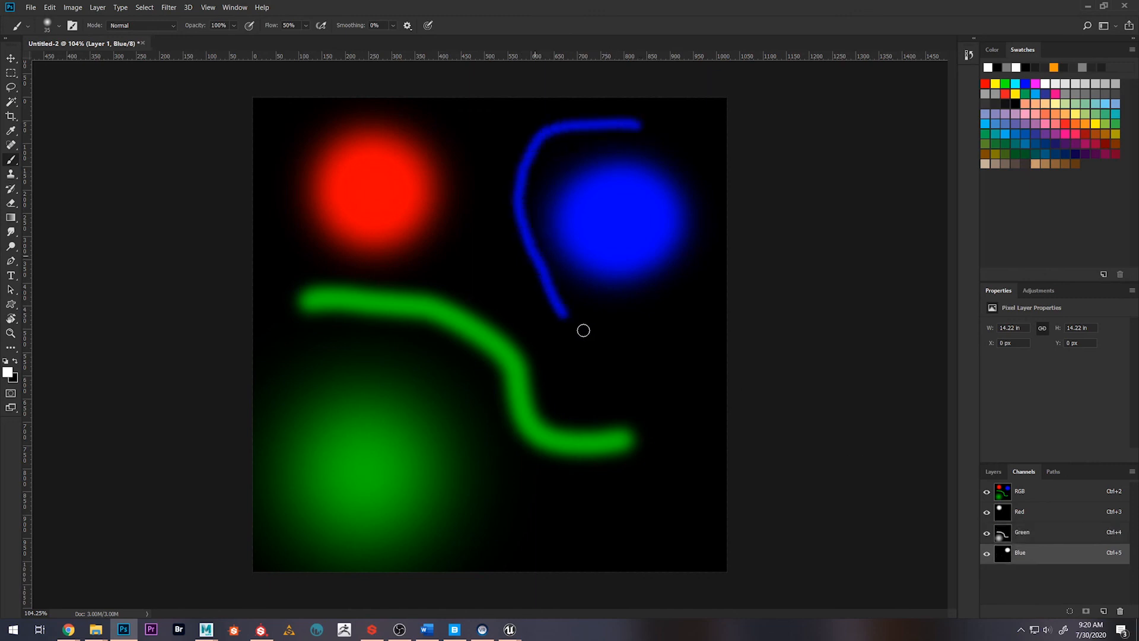
{"action": "left_click", "coordinate": [1019, 516]}
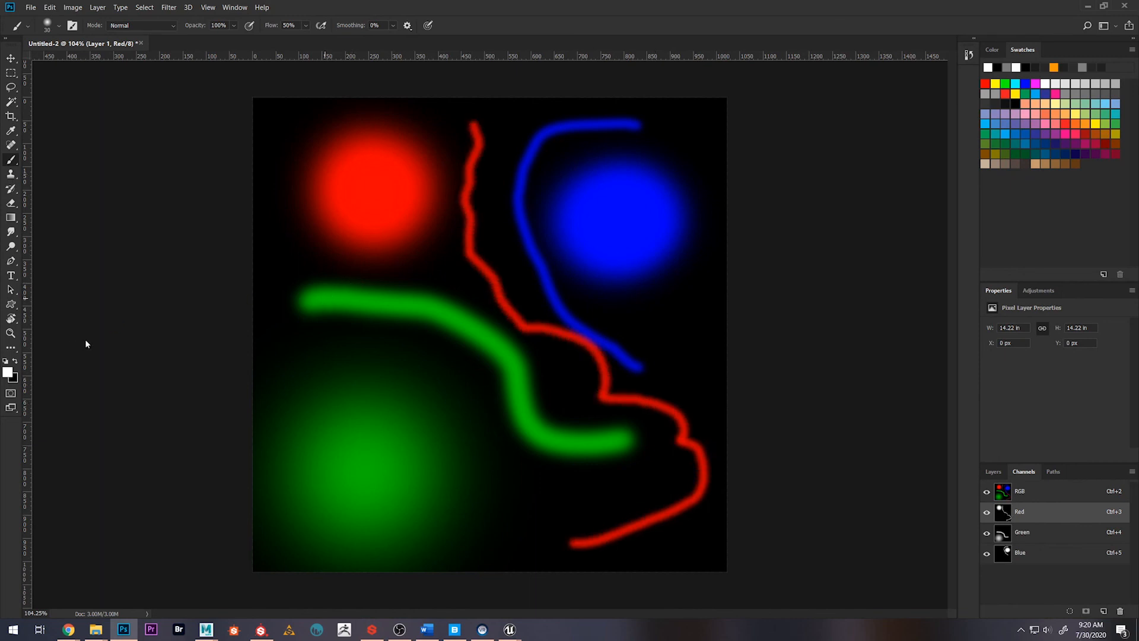
Save the painted splat map as a PNG named splatMapv2 in the Textures folder, using the large file size option
{"action": "key", "text": "ctrl+shift+s"}
{"action": "left_click", "coordinate": [278, 455]}
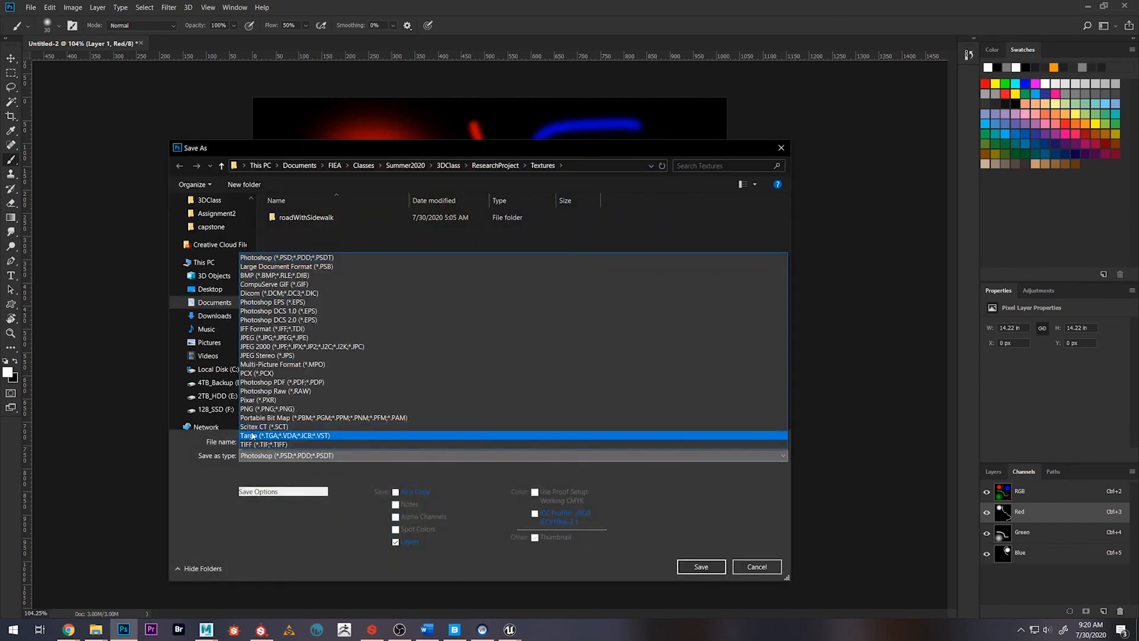
{"action": "left_click", "coordinate": [251, 409]}
{"action": "left_click", "coordinate": [299, 229]}
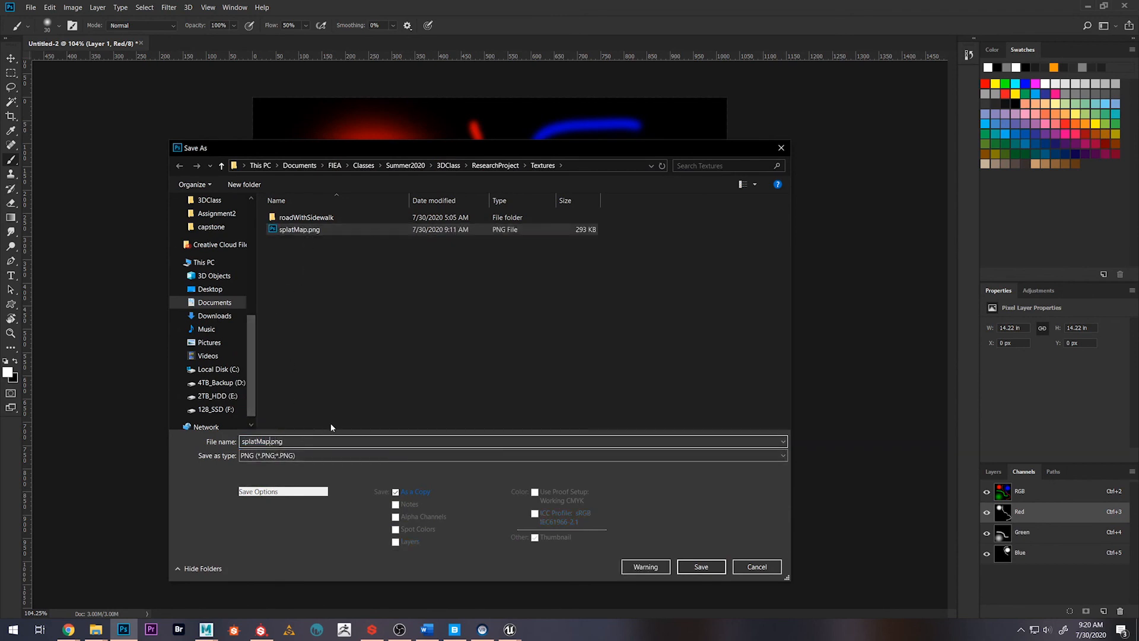
{"action": "type", "text": "v2"}
{"action": "key", "text": "Return"}
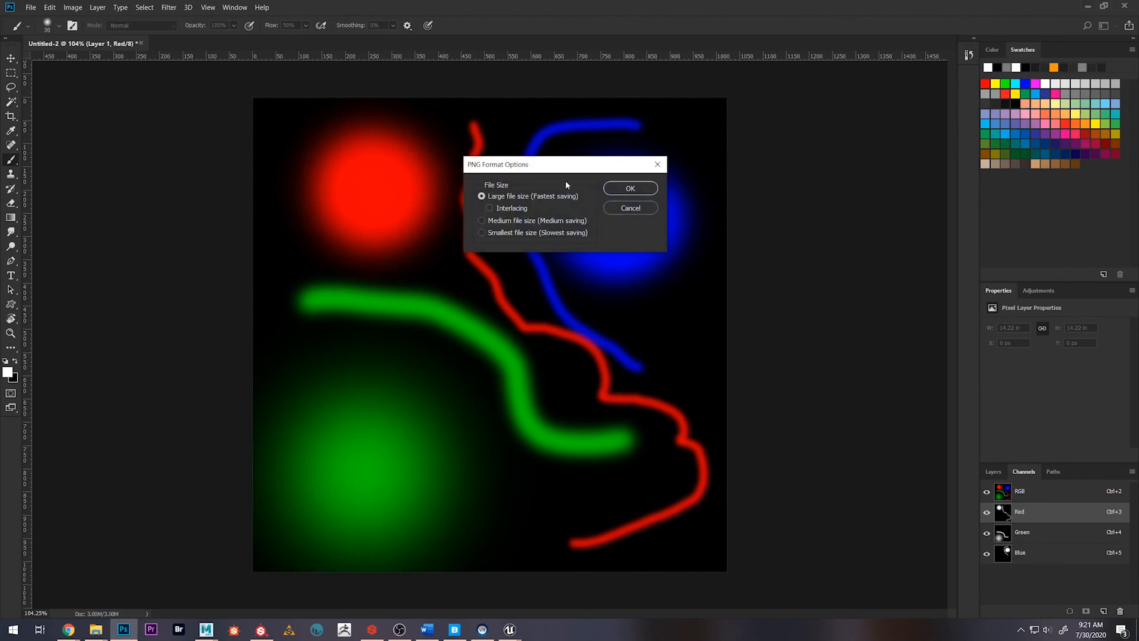
{"action": "left_click", "coordinate": [631, 192]}
Switch back to Unreal Editor, open the m_grassSplat material to look at its node graph, and close it
{"action": "left_click", "coordinate": [1086, 6]}
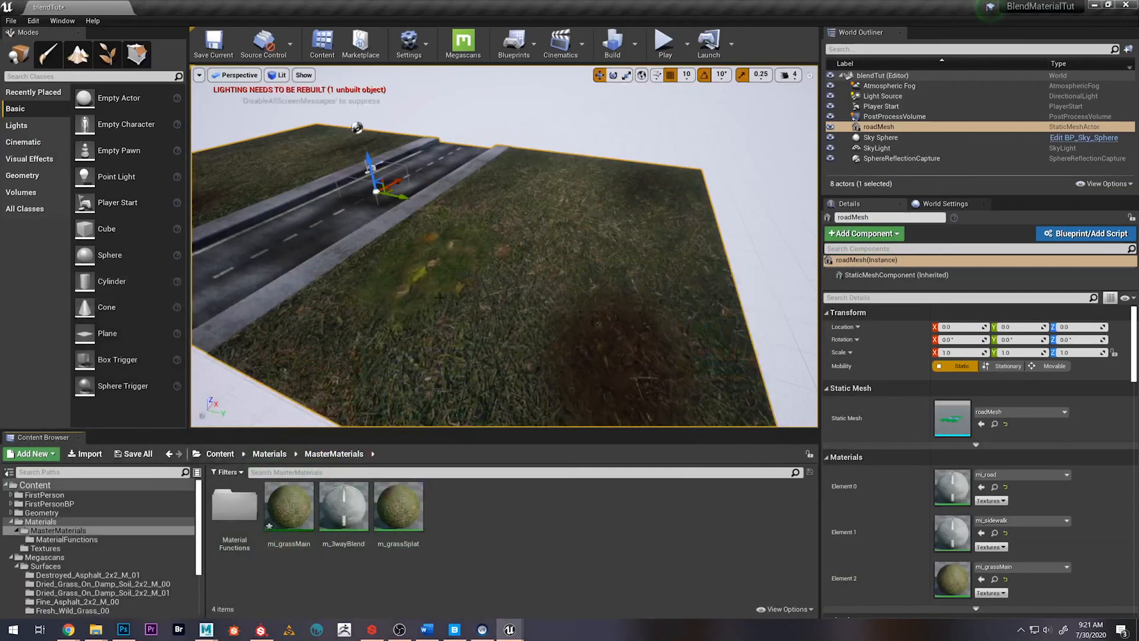
{"action": "mouse_move", "coordinate": [541, 256]}
{"action": "right_mouse_down"}
{"action": "mouse_move", "coordinate": [521, 260]}
{"action": "mouse_move", "coordinate": [544, 254]}
{"action": "right_mouse_up"}
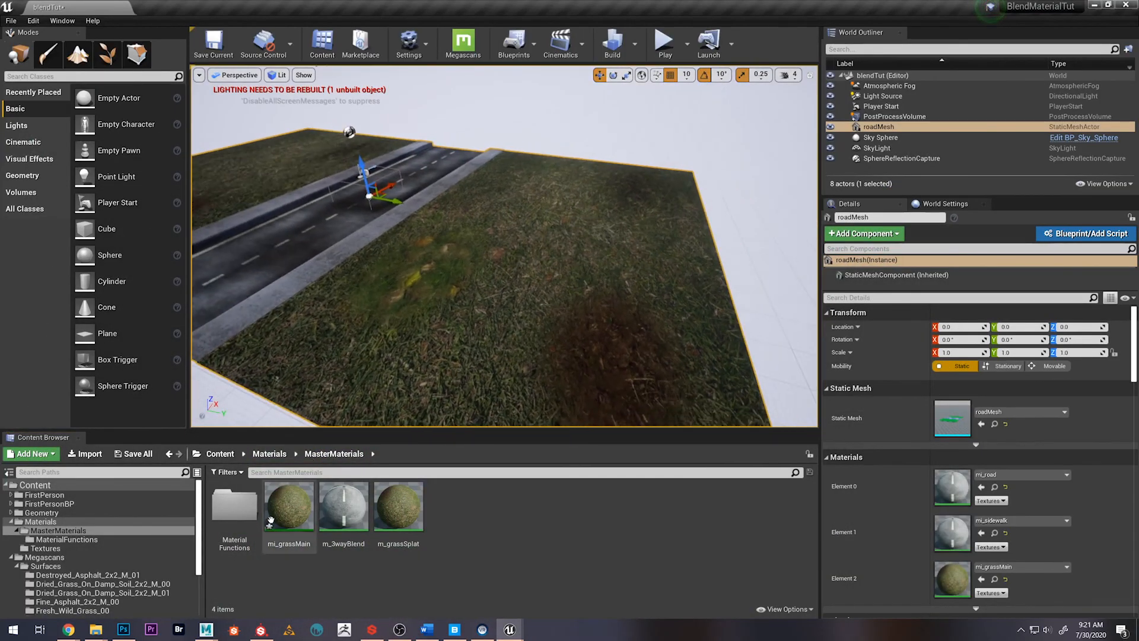
{"action": "double_click", "coordinate": [398, 504]}
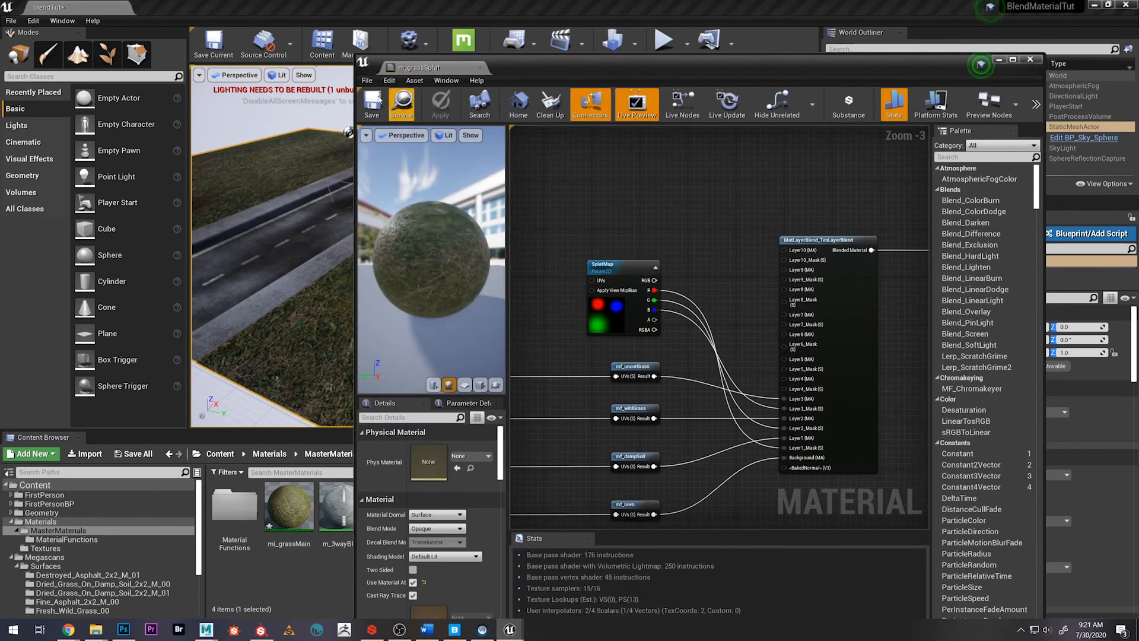
{"action": "left_click", "coordinate": [480, 67]}
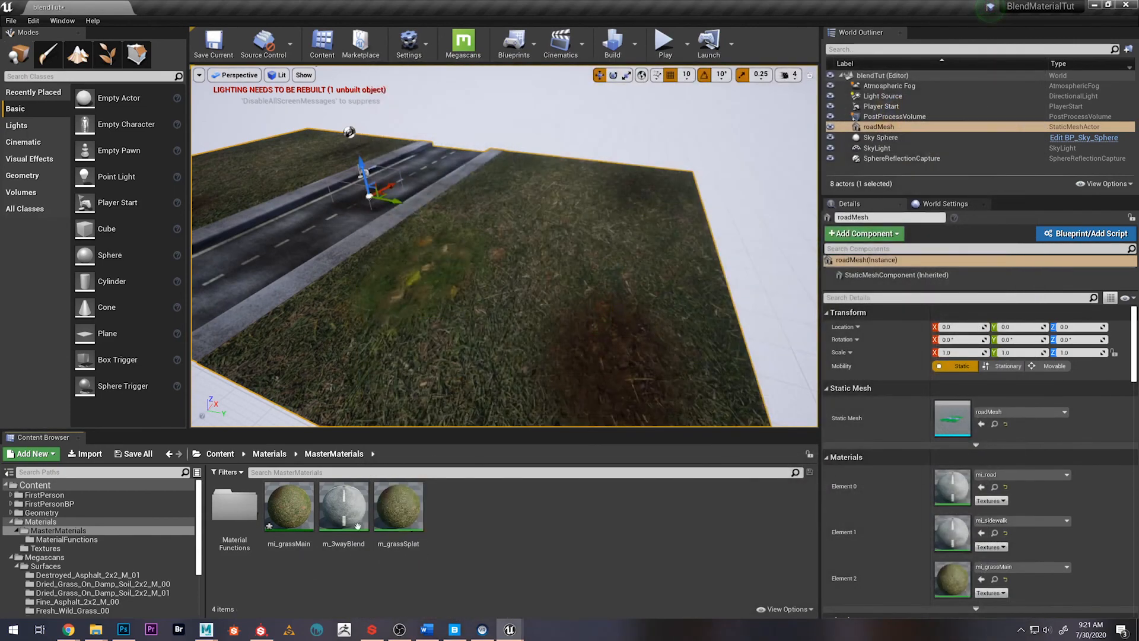
Create a material instance of m_grassSplat named mi_grass2
{"action": "right_click_drag", "start_coordinate": [403, 332], "coordinate": [389, 323]}
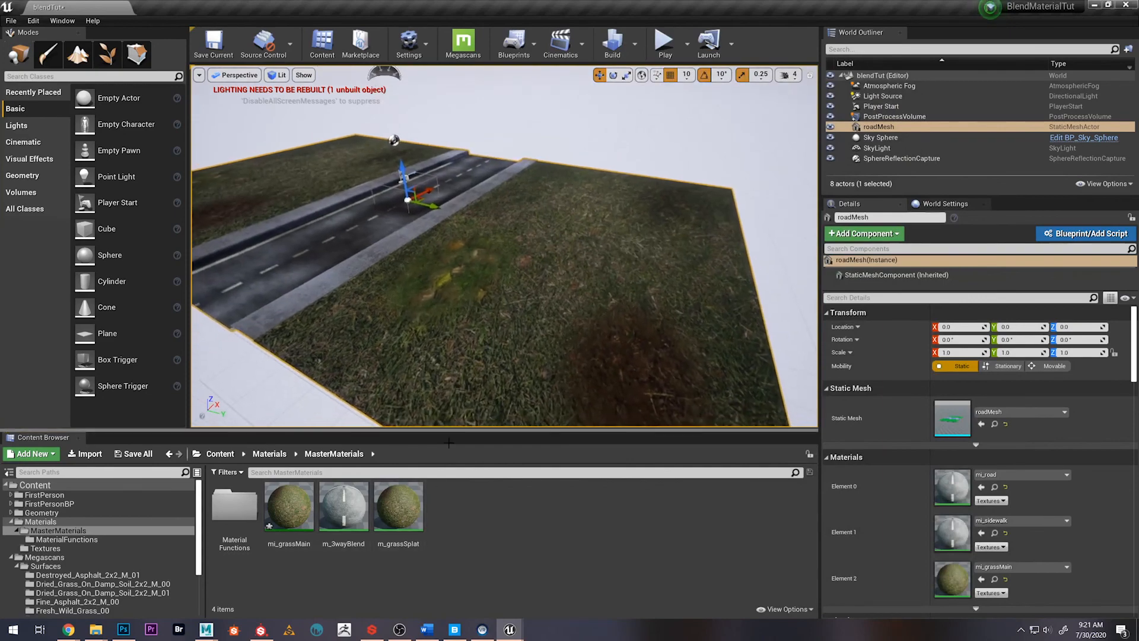
{"action": "right_click", "coordinate": [403, 504]}
{"action": "left_click", "coordinate": [451, 241]}
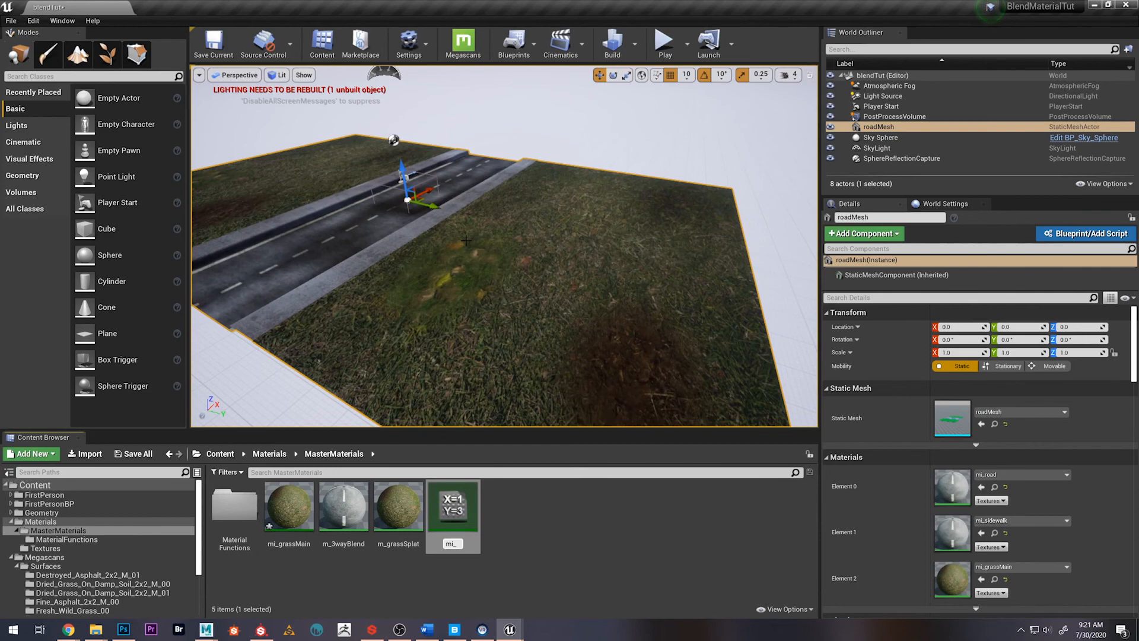
{"action": "key", "text": "Return"}
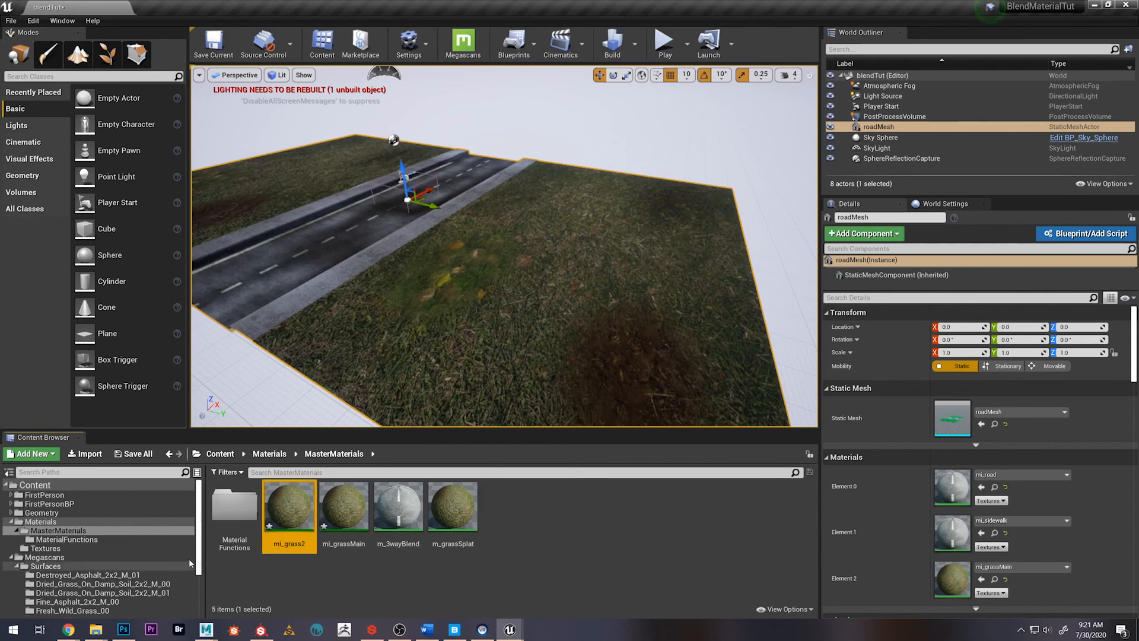
Import splatMapv2.png into the Materials/Textures content folder
{"action": "left_click", "coordinate": [283, 457]}
{"action": "double_click", "coordinate": [301, 533]}
{"action": "right_click", "coordinate": [593, 525]}
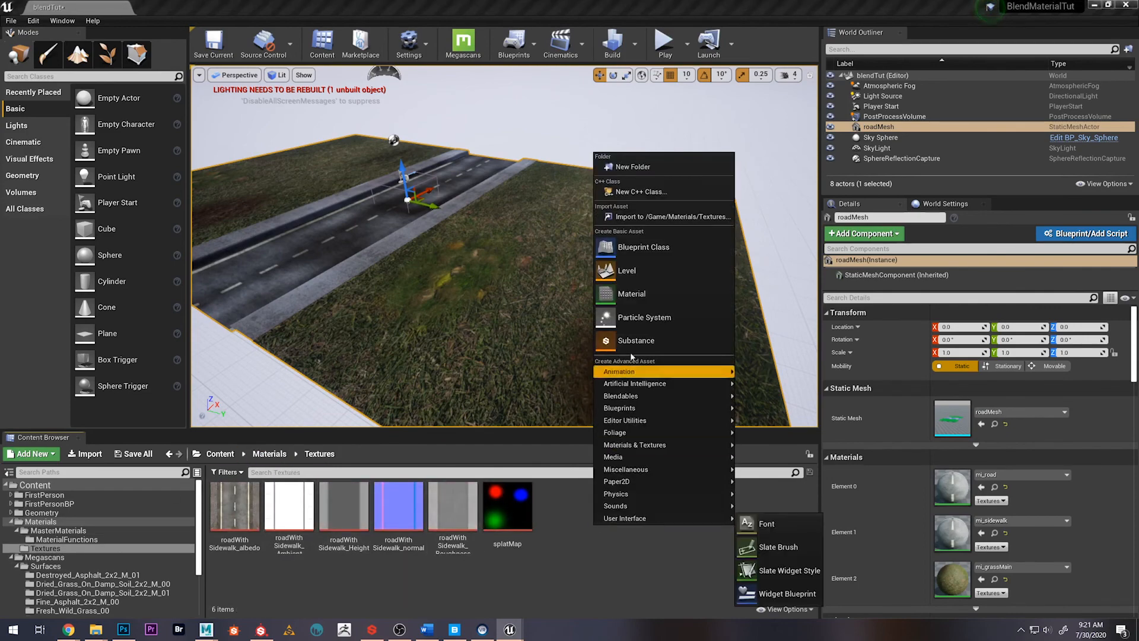
{"action": "left_click", "coordinate": [665, 217]}
{"action": "left_click", "coordinate": [426, 237]}
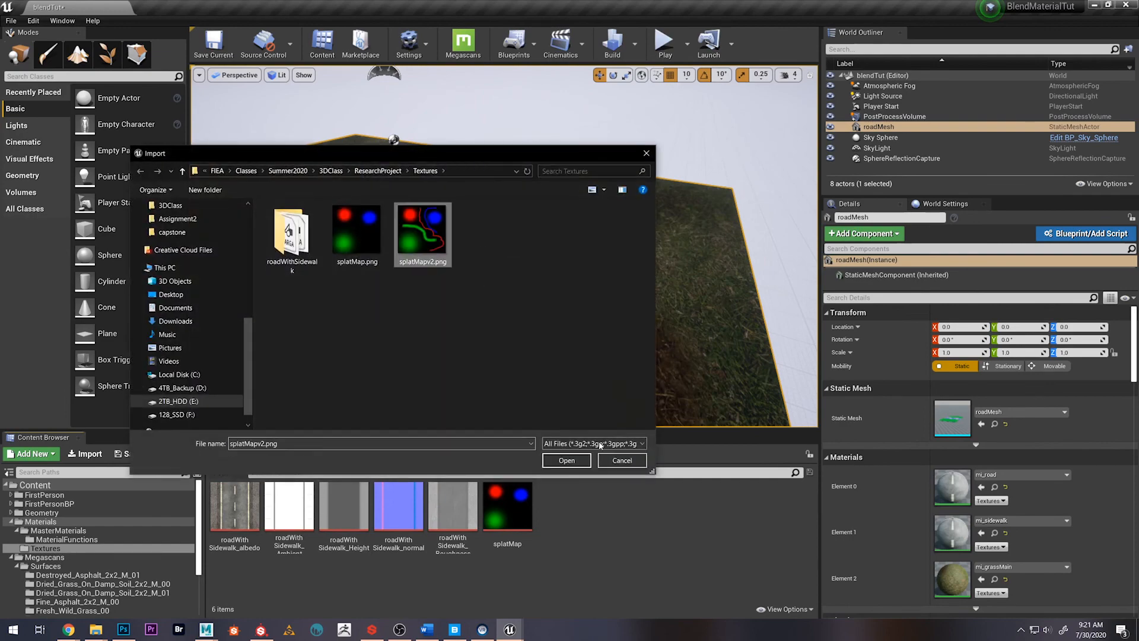
{"action": "left_click", "coordinate": [567, 461]}
Disable sRGB on the splatMapv2 texture, set its Mip Gen Settings to NoMipmaps, then save and close it
{"action": "double_click", "coordinate": [571, 515]}
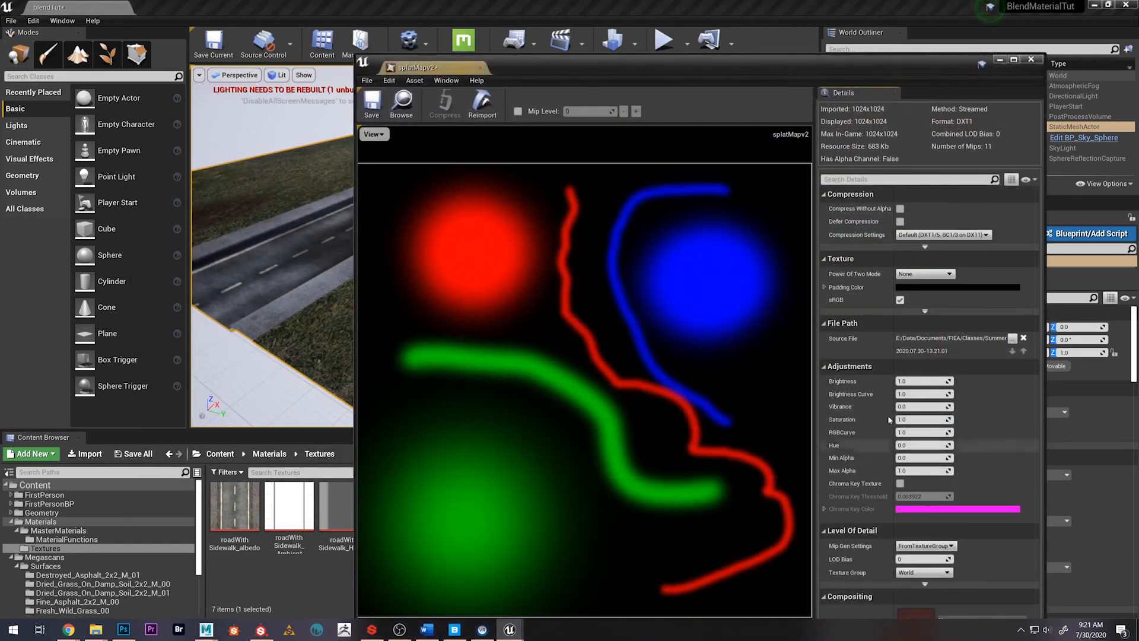
{"action": "left_click", "coordinate": [900, 300]}
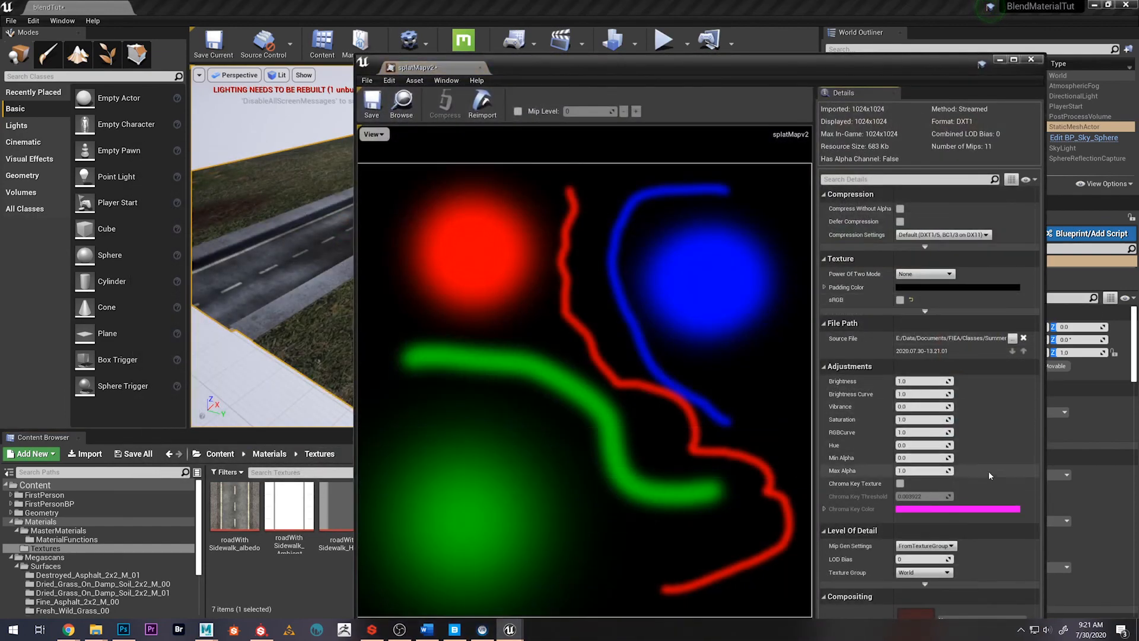
{"action": "left_click", "coordinate": [925, 545]}
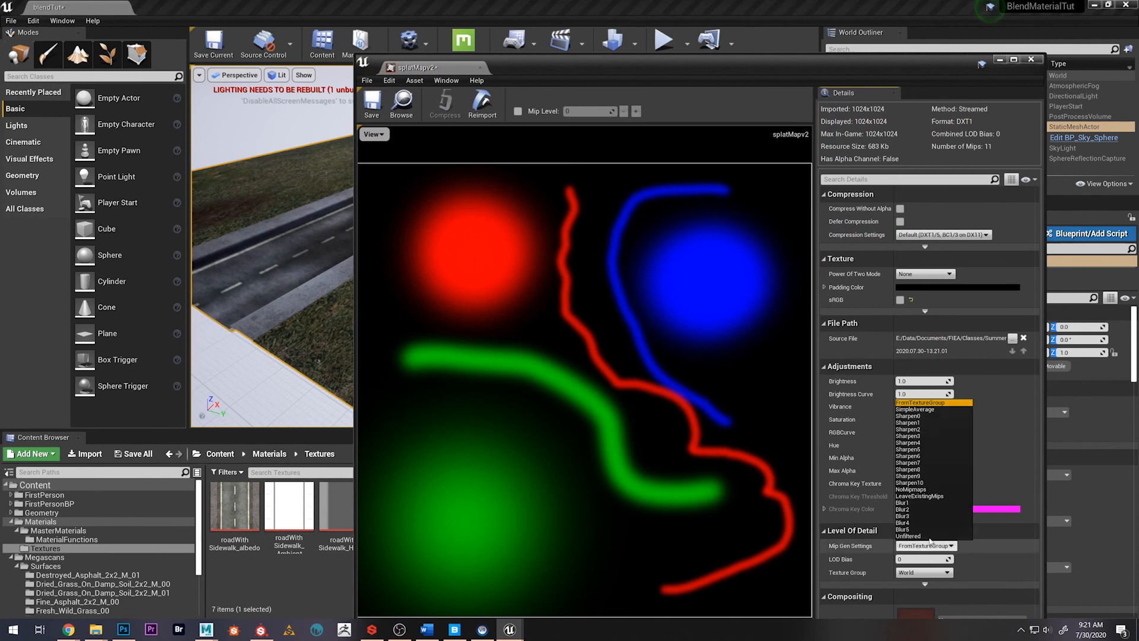
{"action": "left_click", "coordinate": [912, 489]}
{"action": "left_click", "coordinate": [371, 104]}
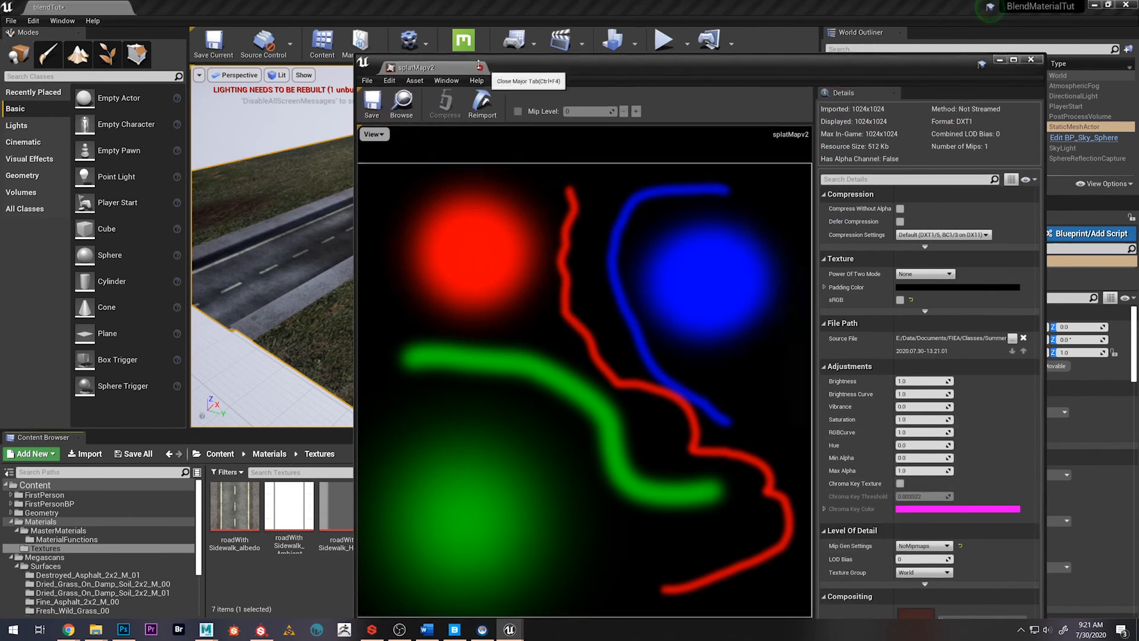
{"action": "left_click", "coordinate": [485, 67]}
Move mi_grass2 and mi_grassMain from the MasterMaterials folder to the Materials folder
{"action": "left_click", "coordinate": [278, 456]}
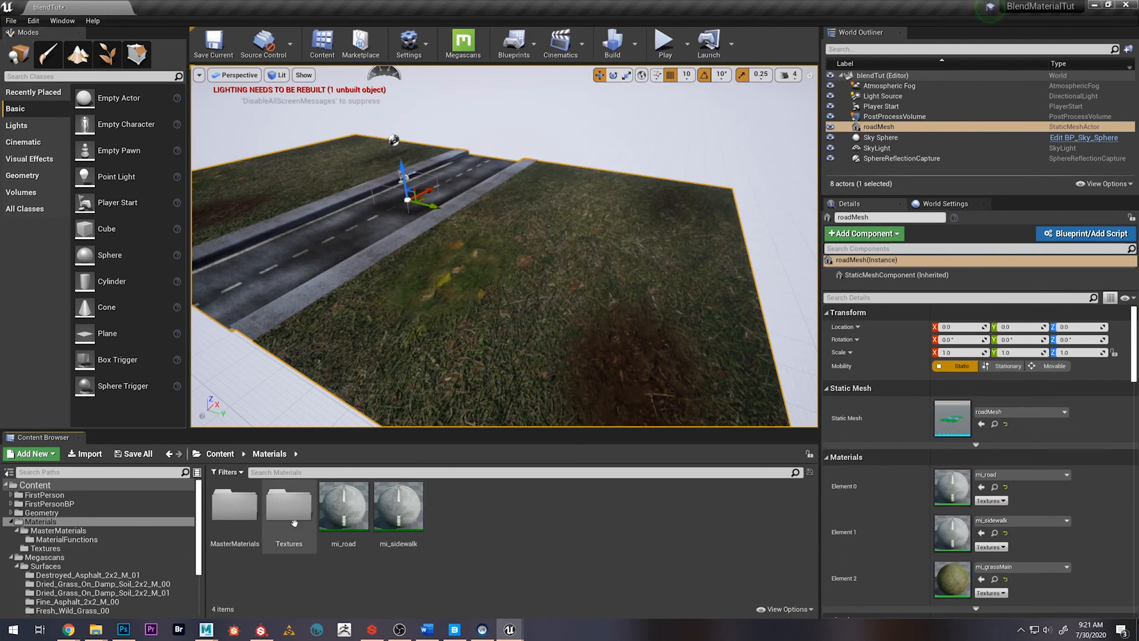
{"action": "double_click", "coordinate": [252, 493]}
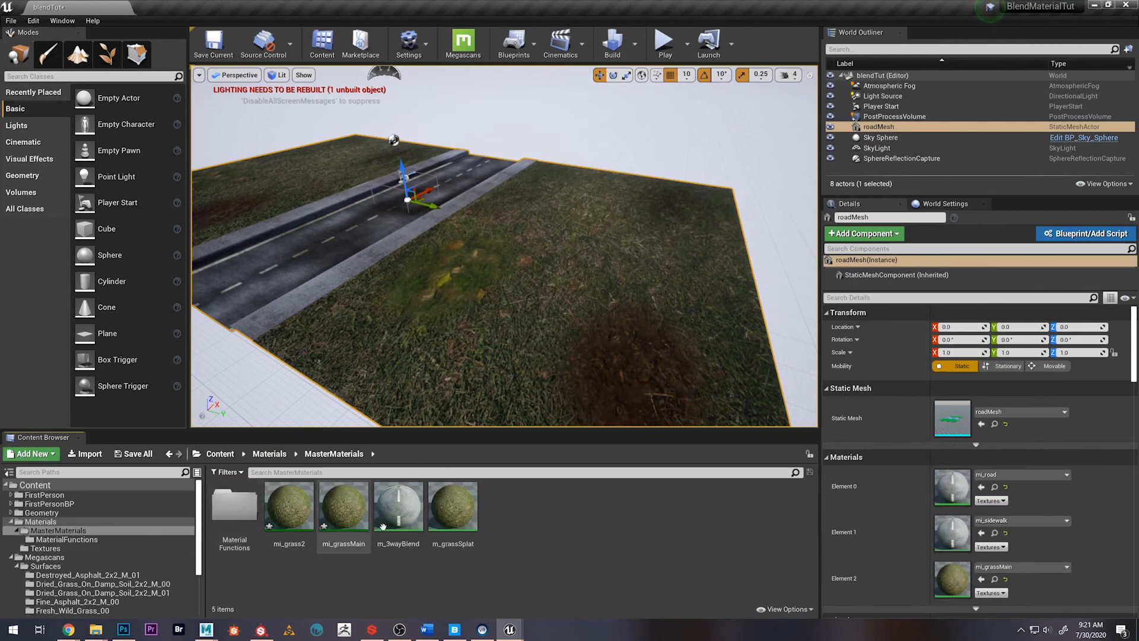
{"action": "left_click", "coordinate": [340, 516]}
{"action": "left_click", "coordinate": [291, 514], "text": "ctrl"}
{"action": "left_click_drag", "start_coordinate": [290, 514], "coordinate": [91, 530]}
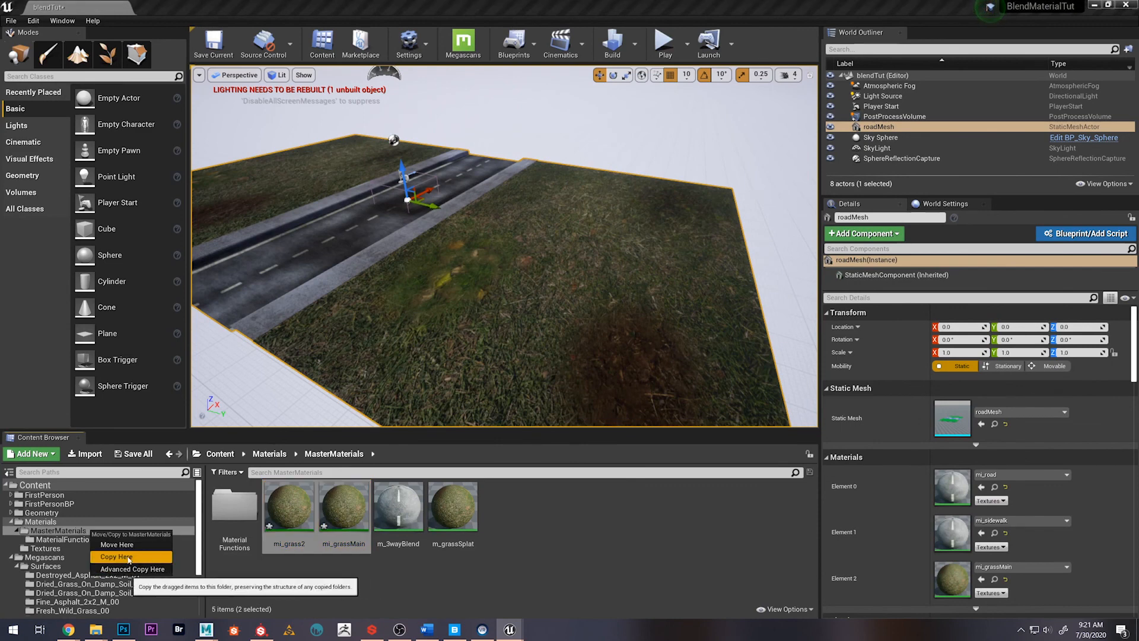
{"action": "left_click", "coordinate": [359, 583]}
{"action": "left_click", "coordinate": [286, 524]}
{"action": "left_click", "coordinate": [345, 520], "text": "ctrl"}
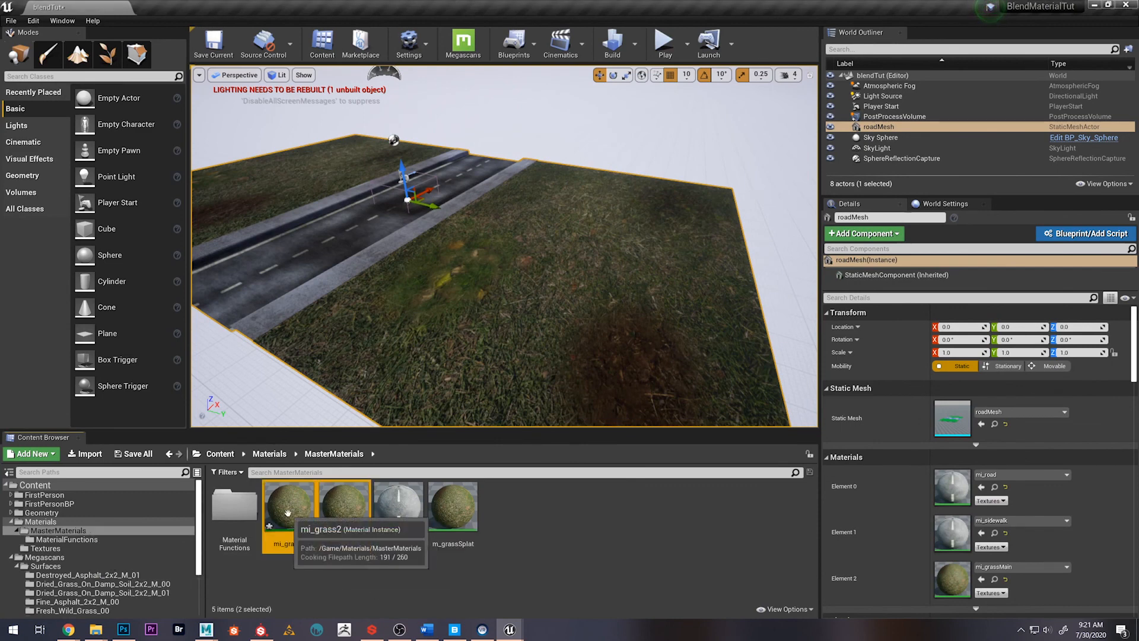
{"action": "left_click_drag", "start_coordinate": [287, 512], "coordinate": [76, 522]}
{"action": "left_click", "coordinate": [100, 539]}
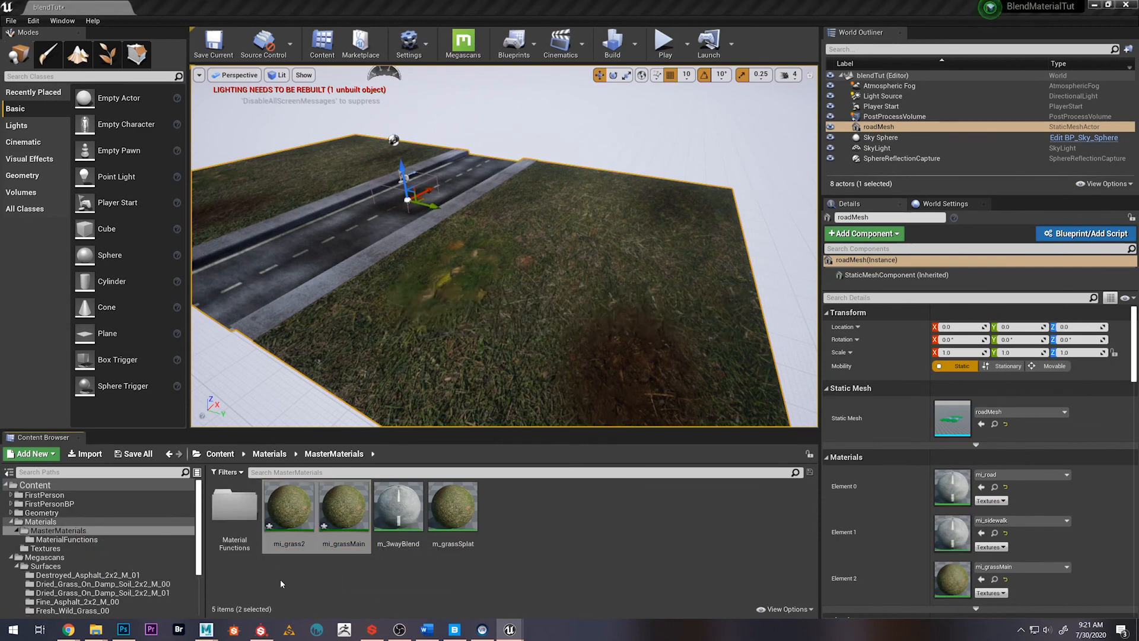
Override the SplatMap parameter of mi_grass2 with the splatMapv2 texture and save the instance
{"action": "left_click", "coordinate": [270, 454]}
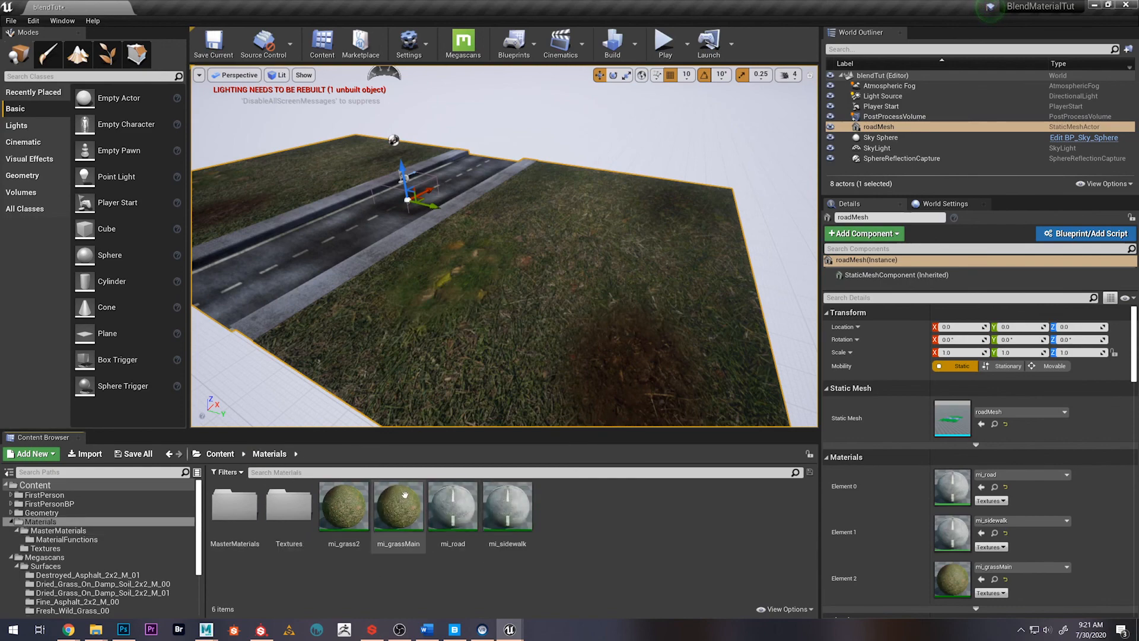
{"action": "double_click", "coordinate": [344, 505]}
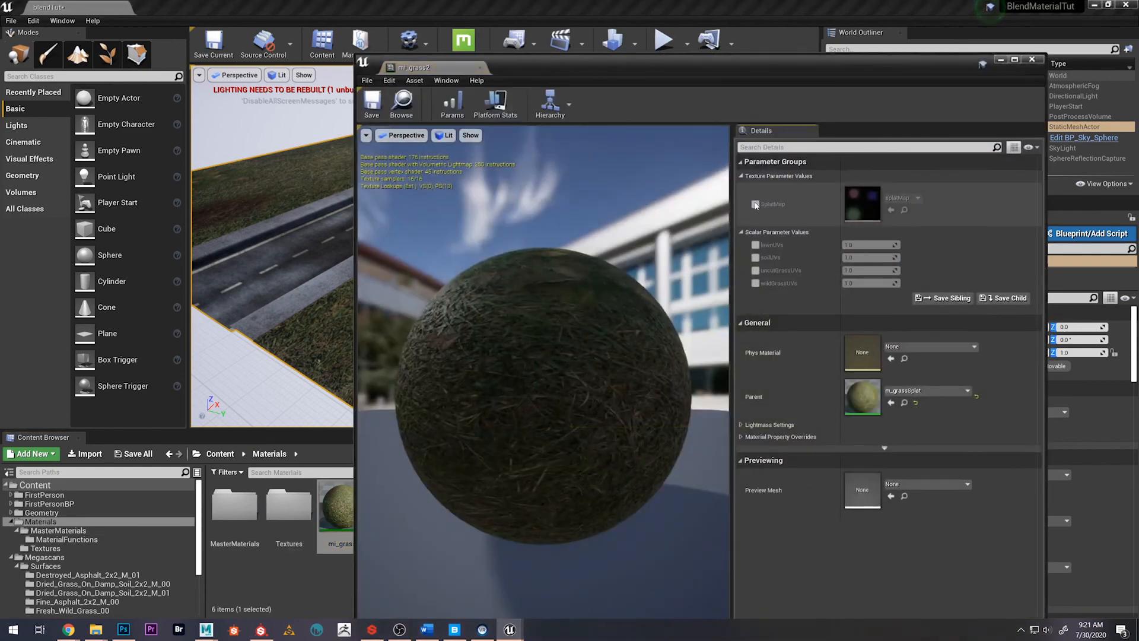
{"action": "left_click_drag", "start_coordinate": [735, 67], "coordinate": [942, 87]}
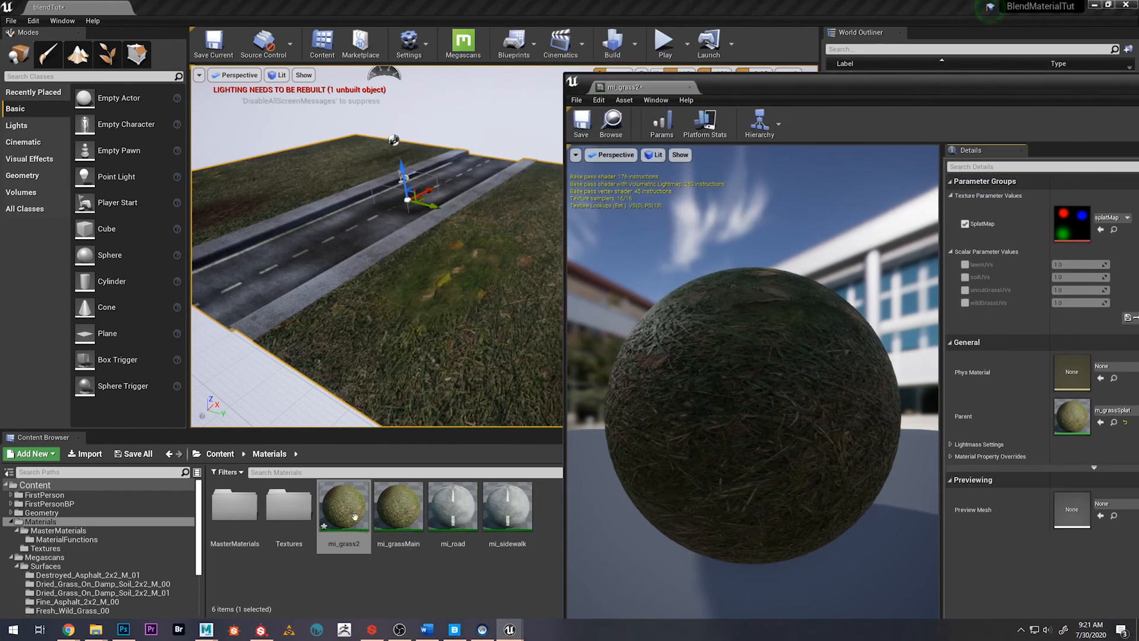
{"action": "double_click", "coordinate": [291, 507]}
{"action": "left_click_drag", "start_coordinate": [550, 510], "coordinate": [1077, 227]}
{"action": "left_click_drag", "start_coordinate": [771, 87], "coordinate": [706, 119]}
Assign mi_grass2 to material Element 2 of roadMesh and inspect the painted ground in the level
{"action": "left_click", "coordinate": [286, 457]}
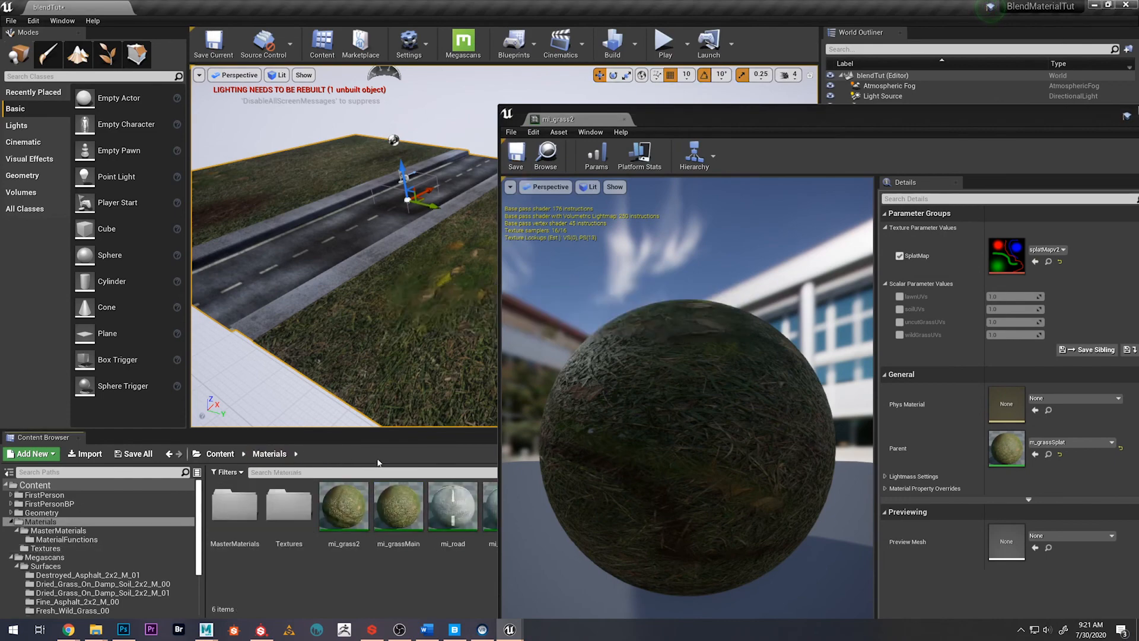
{"action": "left_click_drag", "start_coordinate": [771, 143], "coordinate": [408, 569]}
{"action": "left_click_drag", "start_coordinate": [344, 507], "coordinate": [952, 578]}
{"action": "key", "text": "w"}
{"action": "mouse_move", "coordinate": [594, 337]}
{"action": "right_mouse_down"}
{"action": "mouse_move", "coordinate": [602, 296]}
{"action": "mouse_move", "coordinate": [635, 311]}
{"action": "mouse_move", "coordinate": [629, 380]}
{"action": "mouse_move", "coordinate": [593, 333]}
{"action": "mouse_move", "coordinate": [578, 350]}
{"action": "mouse_move", "coordinate": [605, 332]}
{"action": "mouse_move", "coordinate": [584, 337]}
{"action": "right_mouse_up"}
{"action": "key", "text": "s"}
{"action": "key", "text": "w"}
{"action": "key", "text": "s"}
Enable the soilUVs parameter in mi_grass2, set it to 5, and check the soil tiling in the level
{"action": "left_click_drag", "start_coordinate": [369, 564], "coordinate": [740, 102]}
{"action": "key", "text": "w"}
{"action": "mouse_move", "coordinate": [359, 264]}
{"action": "right_mouse_down"}
{"action": "mouse_move", "coordinate": [392, 244]}
{"action": "mouse_move", "coordinate": [368, 267]}
{"action": "mouse_move", "coordinate": [354, 264]}
{"action": "right_mouse_up"}
{"action": "left_click", "coordinate": [835, 297]}
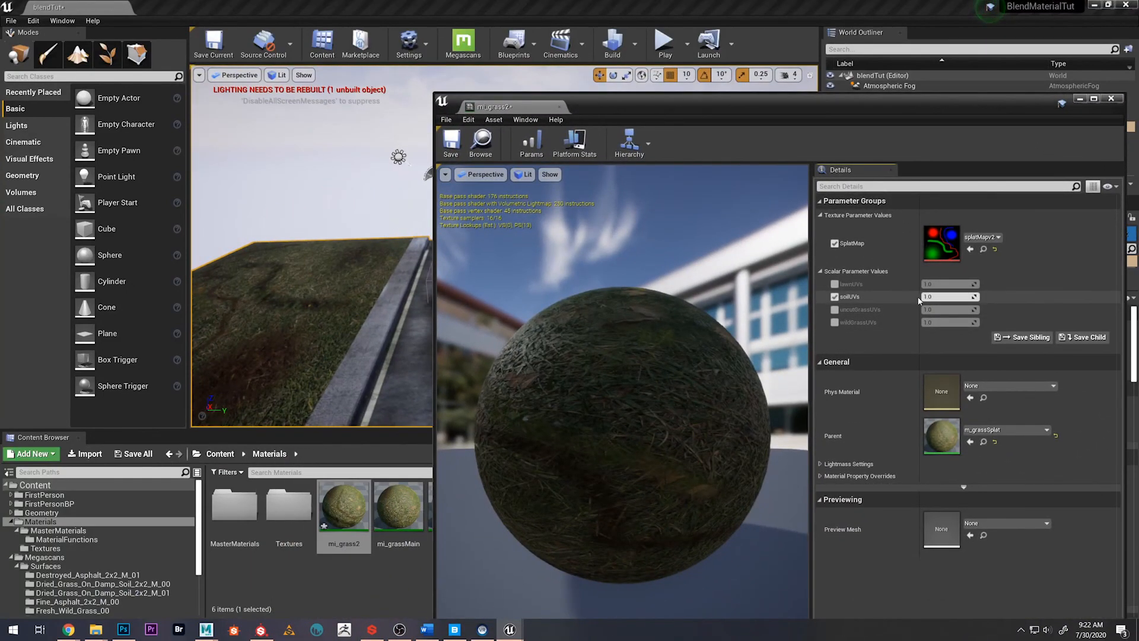
{"action": "type", "text": "5"}
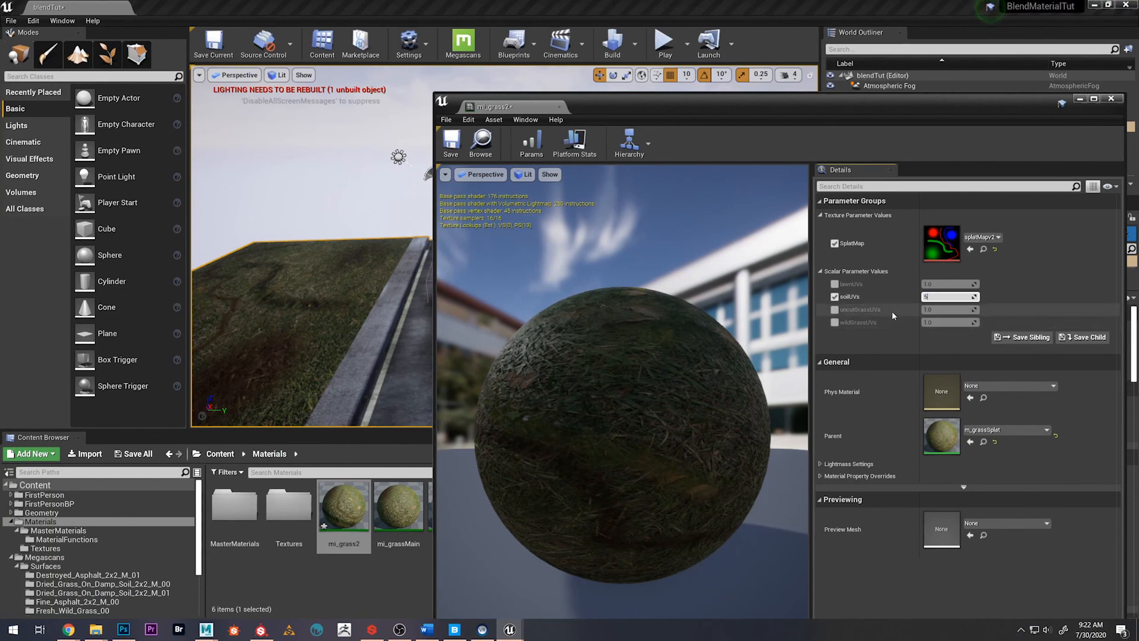
{"action": "key", "text": "Return"}
{"action": "key", "text": "w"}
{"action": "right_click_drag", "start_coordinate": [361, 261], "coordinate": [317, 284]}
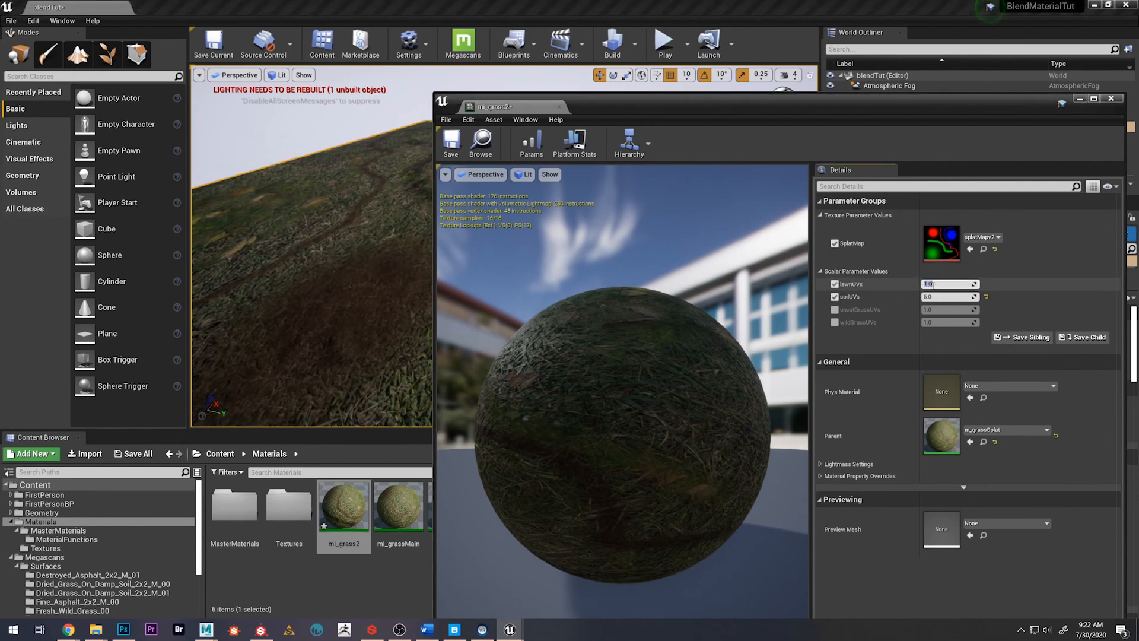
Set lawnUVs to 8 and uncutGrassUVs to 12 in mi_grass2, checking the ground tiling in the level
{"action": "type", "text": "8"}
{"action": "key", "text": "Return"}
{"action": "right_click_drag", "start_coordinate": [332, 255], "coordinate": [302, 202]}
{"action": "left_click", "coordinate": [835, 310]}
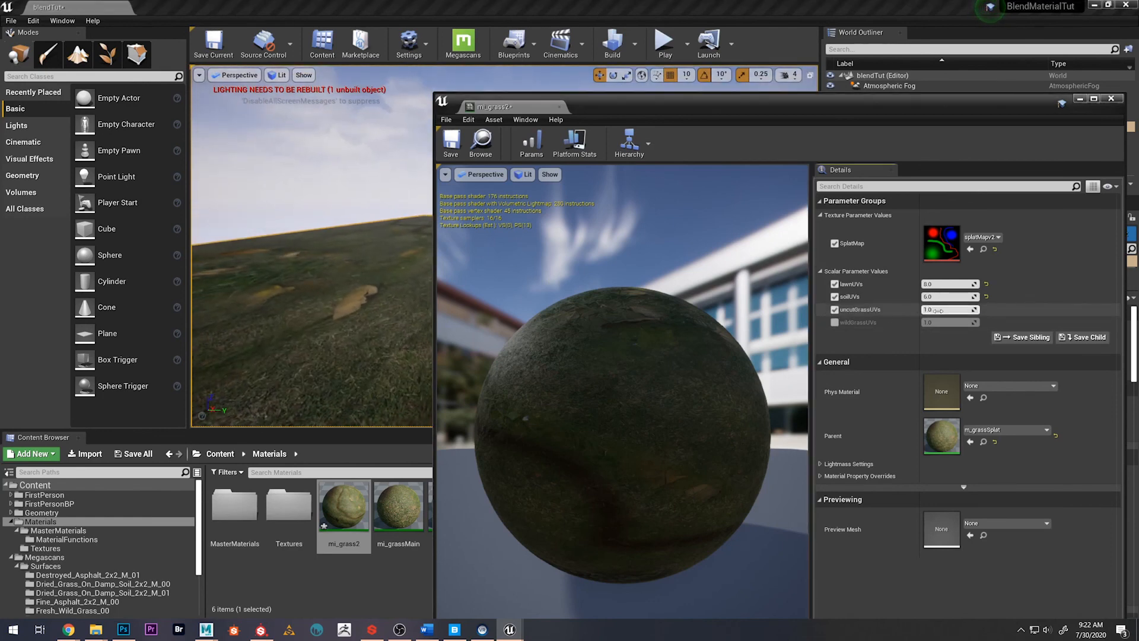
{"action": "left_click", "coordinate": [937, 309]}
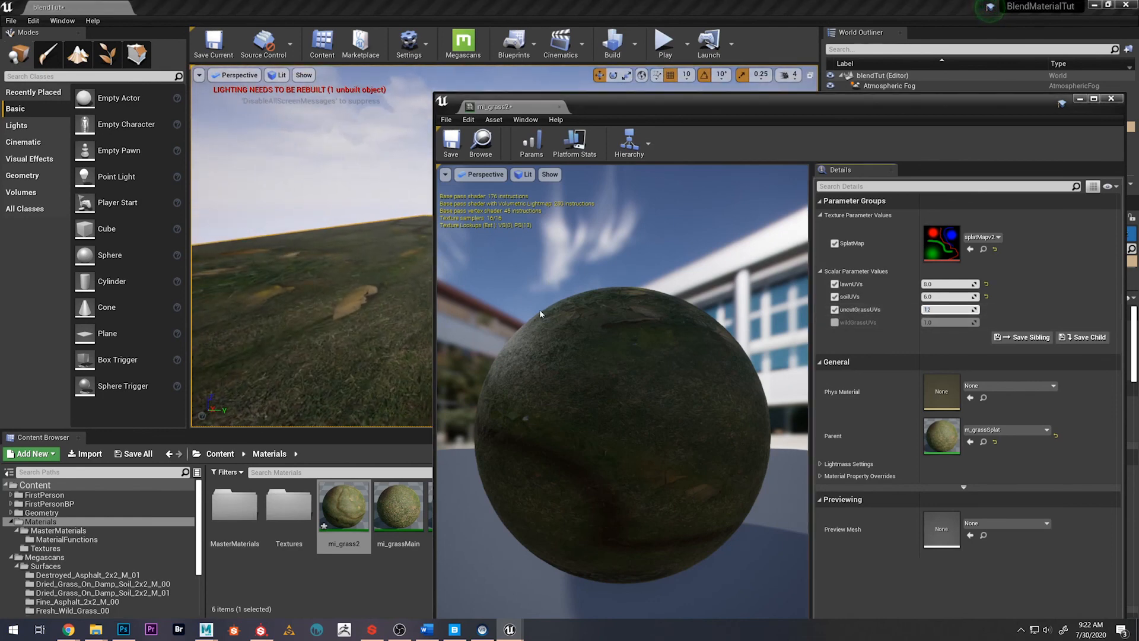
{"action": "right_click_drag", "start_coordinate": [320, 304], "coordinate": [323, 339]}
{"action": "key", "text": "w"}
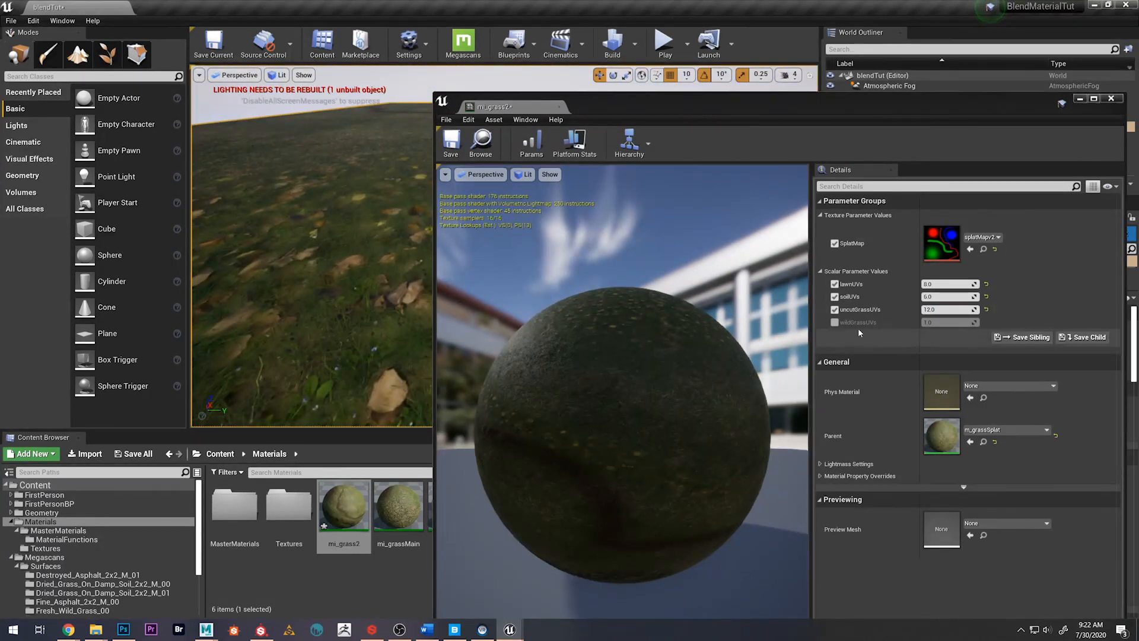
Set wildGrassUVs to 4 in mi_grass2, close the instance, and inspect the ground beside the road
{"action": "left_click", "coordinate": [835, 322]}
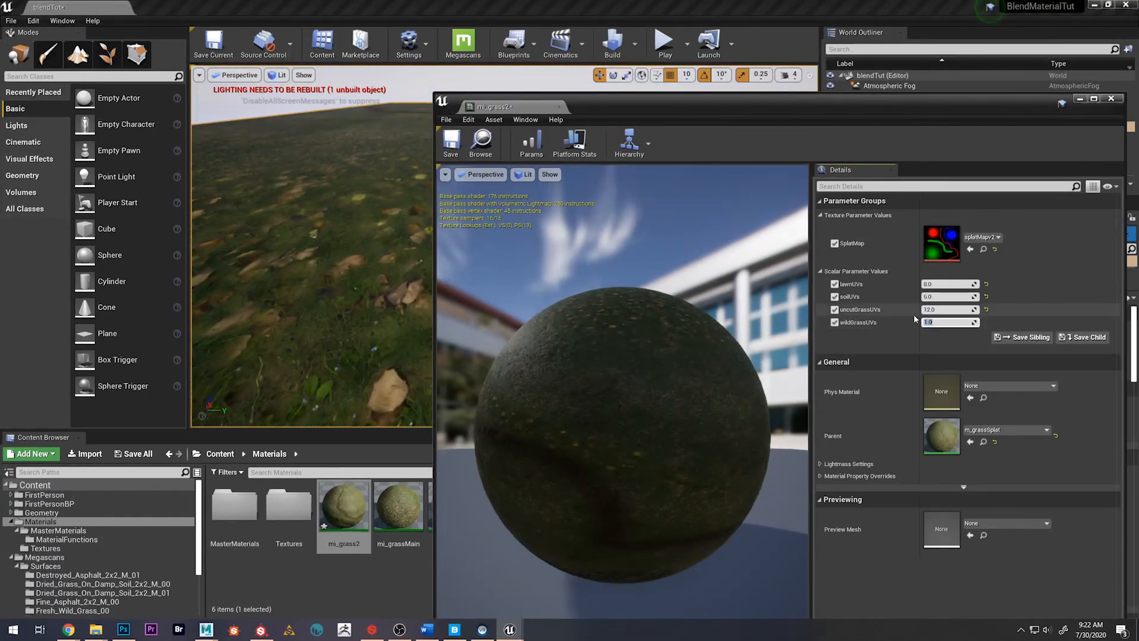
{"action": "type", "text": "4"}
{"action": "key", "text": "Return"}
{"action": "mouse_move", "coordinate": [321, 297]}
{"action": "right_mouse_down"}
{"action": "mouse_move", "coordinate": [320, 252]}
{"action": "mouse_move", "coordinate": [321, 309]}
{"action": "right_mouse_up"}
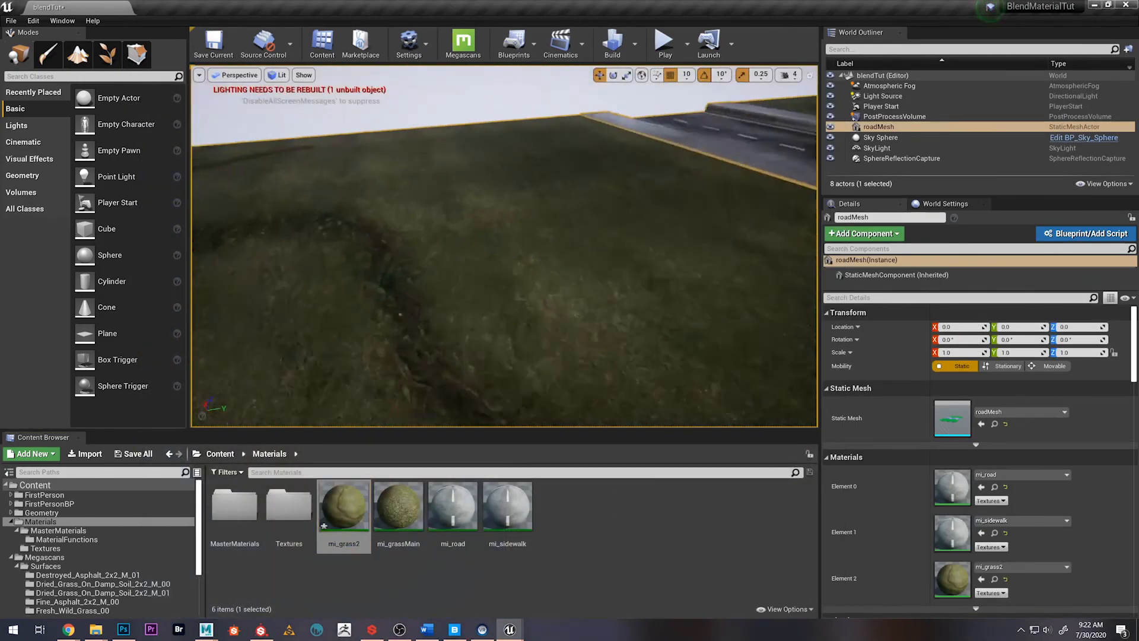
{"action": "right_click_drag", "start_coordinate": [504, 246], "coordinate": [531, 228]}
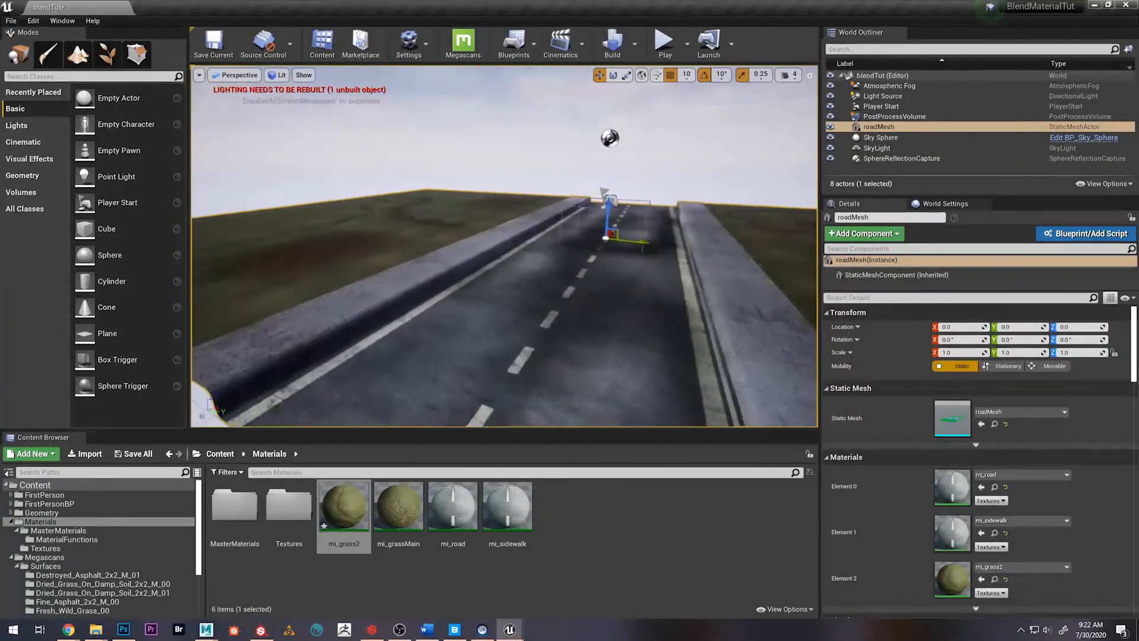
{"action": "right_click_drag", "start_coordinate": [504, 246], "coordinate": [568, 247]}
{"action": "key", "text": "s"}
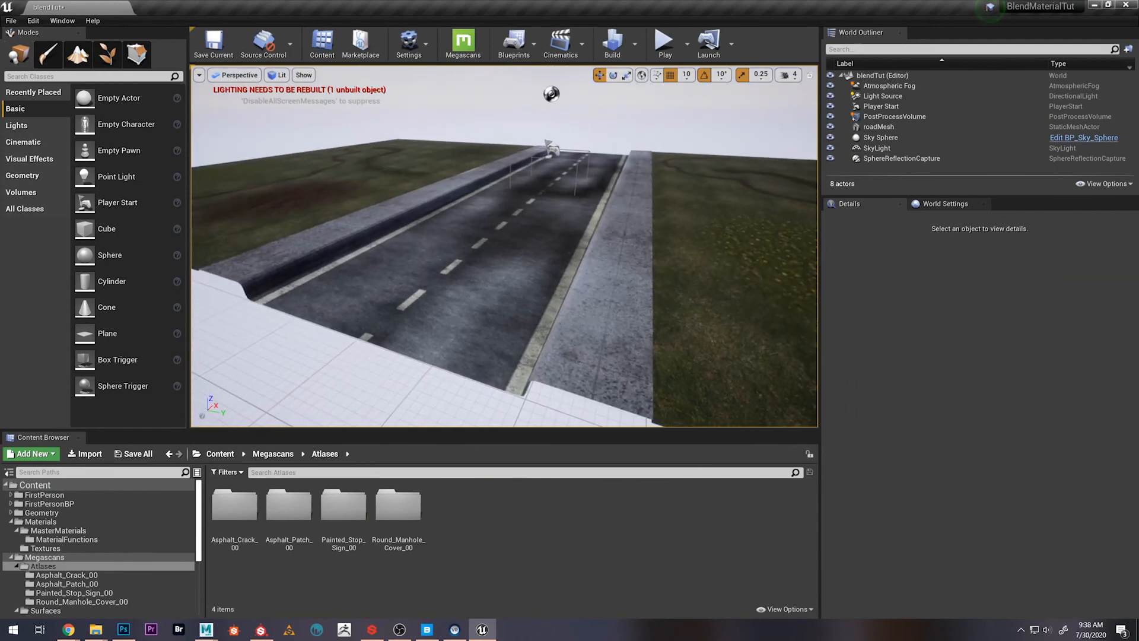
Review the downloaded street decals in Quixel Bridge, then return to the start of the road in the level
{"action": "key", "text": "w"}
{"action": "key", "text": "s"}
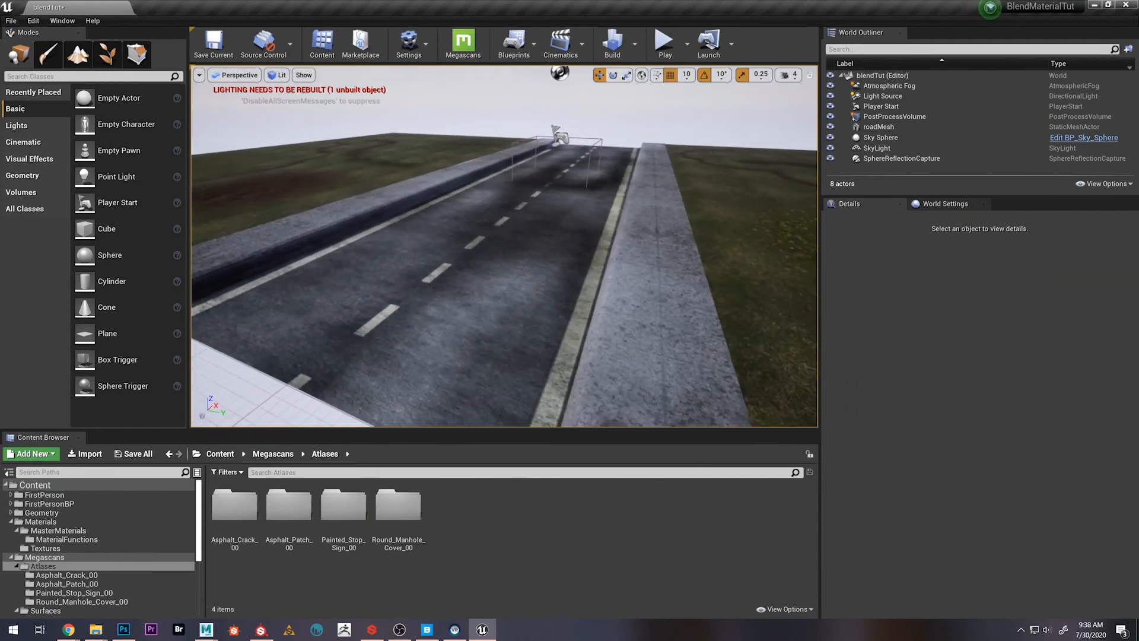
{"action": "left_click", "coordinate": [431, 629]}
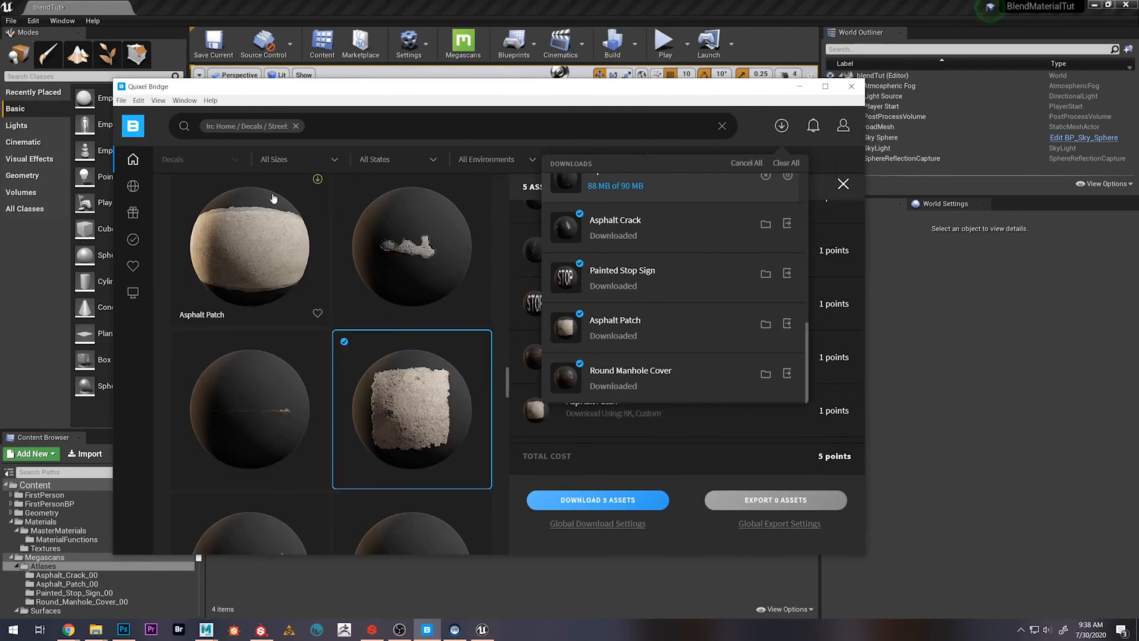
{"action": "left_click", "coordinate": [798, 87]}
{"action": "right_click_drag", "start_coordinate": [416, 335], "coordinate": [417, 361]}
{"action": "key", "text": "w"}
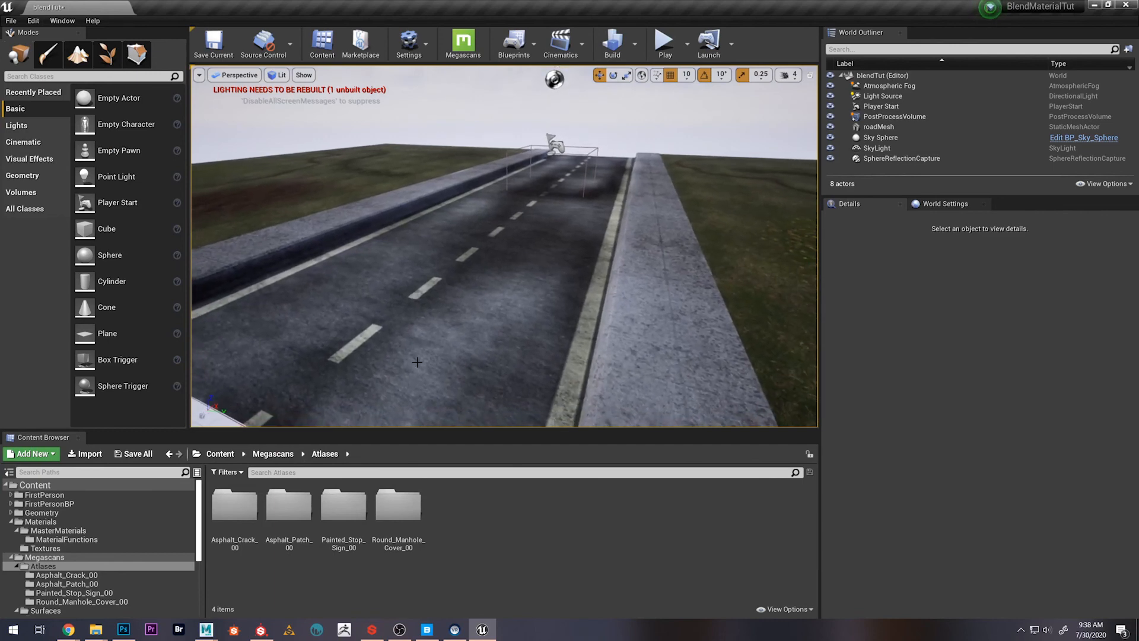
Place the Asphalt_Crack_00_inst decal near the start of the road and lower it until the cracks project onto the asphalt
{"action": "double_click", "coordinate": [239, 509]}
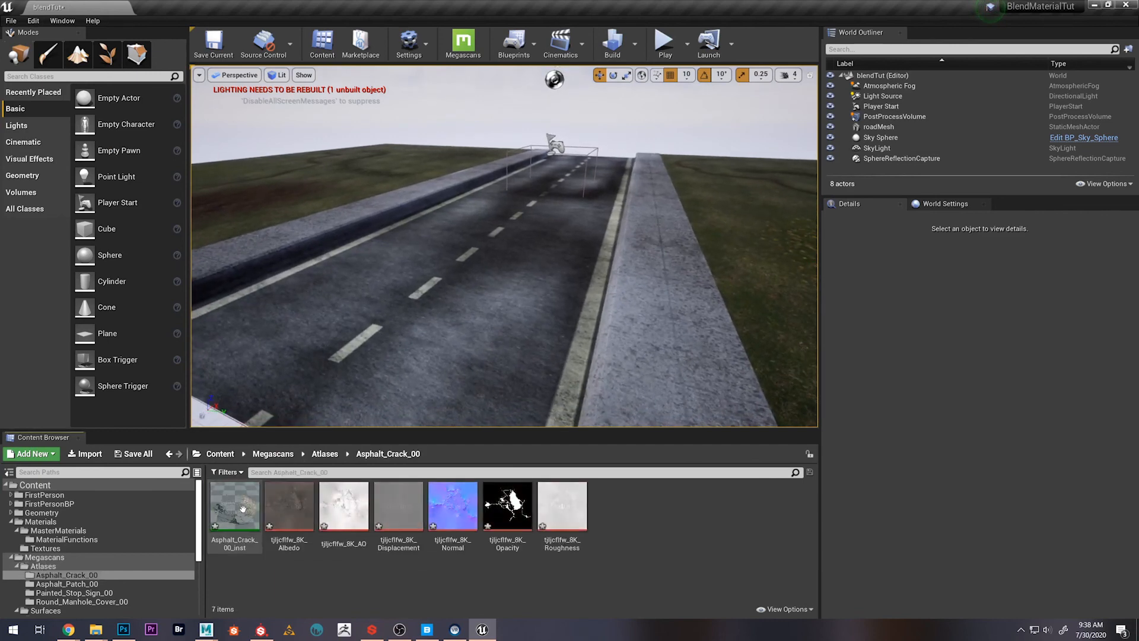
{"action": "left_click_drag", "start_coordinate": [234, 520], "coordinate": [430, 296]}
{"action": "mouse_move", "coordinate": [458, 269]}
{"action": "right_mouse_down"}
{"action": "mouse_move", "coordinate": [450, 286]}
{"action": "mouse_move", "coordinate": [456, 266]}
{"action": "right_mouse_up"}
{"action": "left_click_drag", "start_coordinate": [446, 256], "coordinate": [470, 412]}
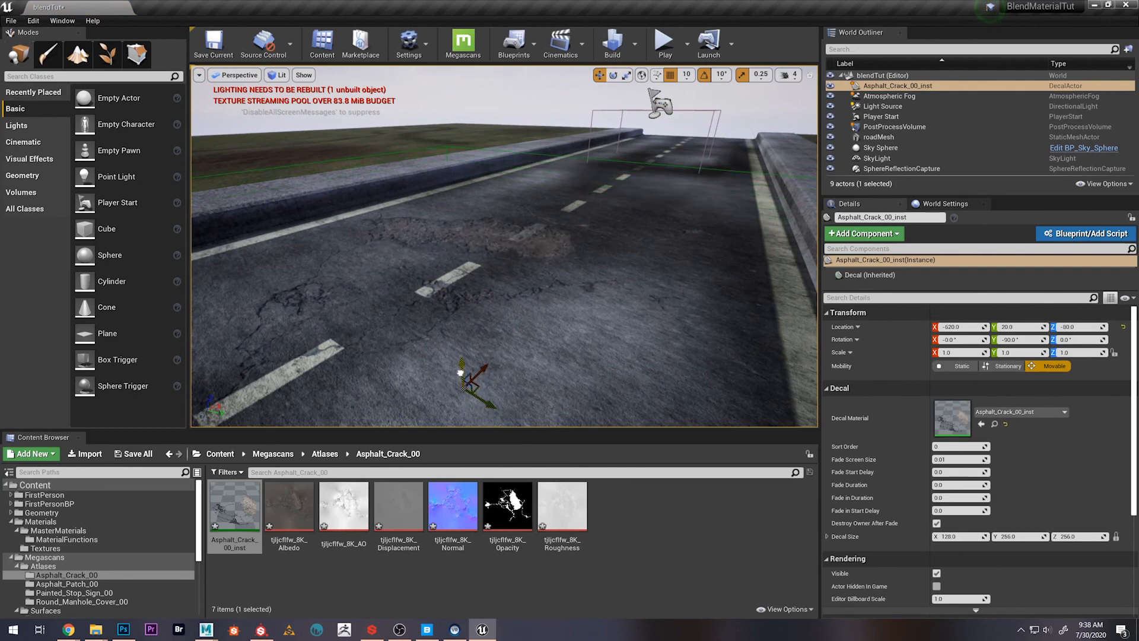
Place the Asphalt_Patch_00_inst decal across the road, narrow it to the road's width and lower it to Z -90
{"action": "right_click_drag", "start_coordinate": [500, 338], "coordinate": [516, 297]}
{"action": "left_click", "coordinate": [324, 453]}
{"action": "double_click", "coordinate": [314, 505]}
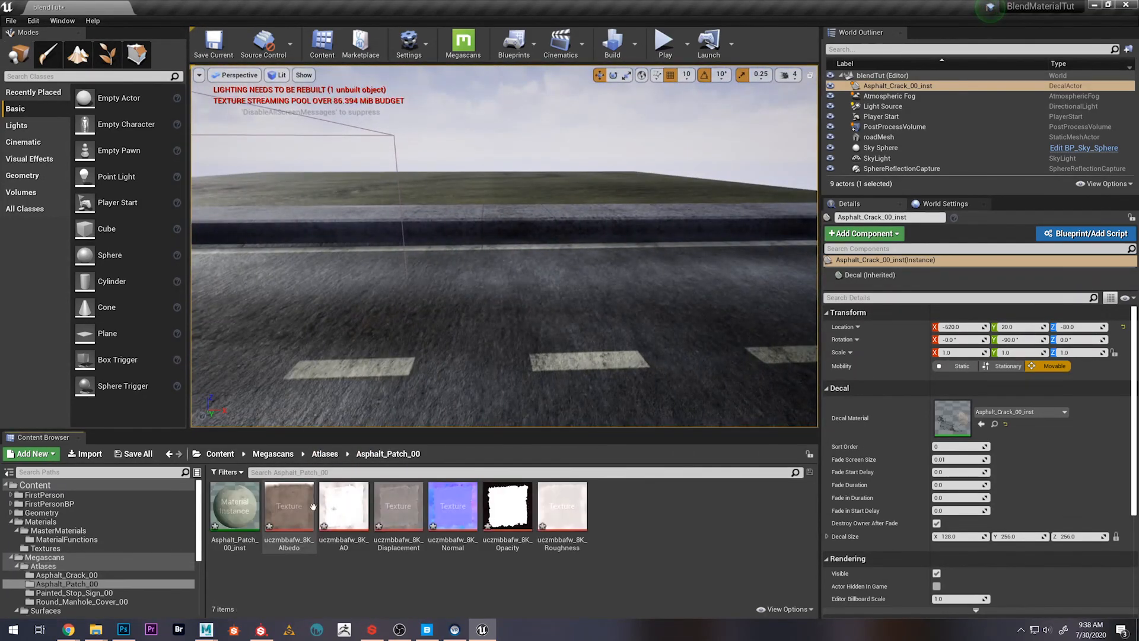
{"action": "left_click_drag", "start_coordinate": [235, 506], "coordinate": [523, 333]}
{"action": "mouse_move", "coordinate": [503, 281]}
{"action": "right_mouse_down"}
{"action": "mouse_move", "coordinate": [558, 303]}
{"action": "mouse_move", "coordinate": [549, 320]}
{"action": "mouse_move", "coordinate": [503, 281]}
{"action": "right_mouse_up"}
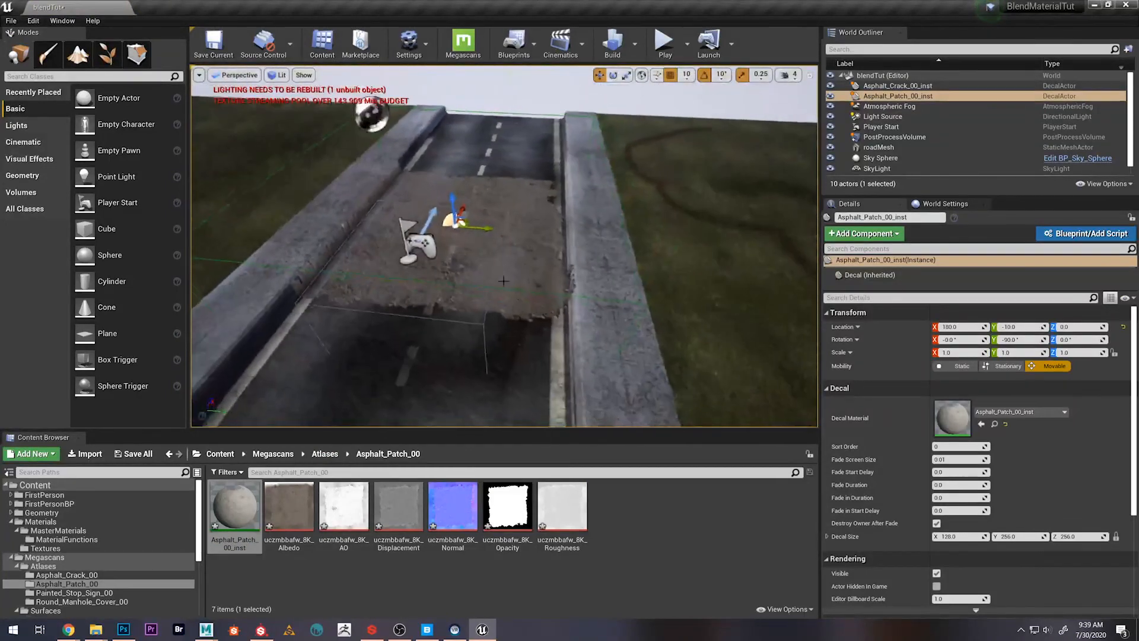
{"action": "key", "text": "r"}
{"action": "left_click_drag", "start_coordinate": [482, 227], "coordinate": [502, 270]}
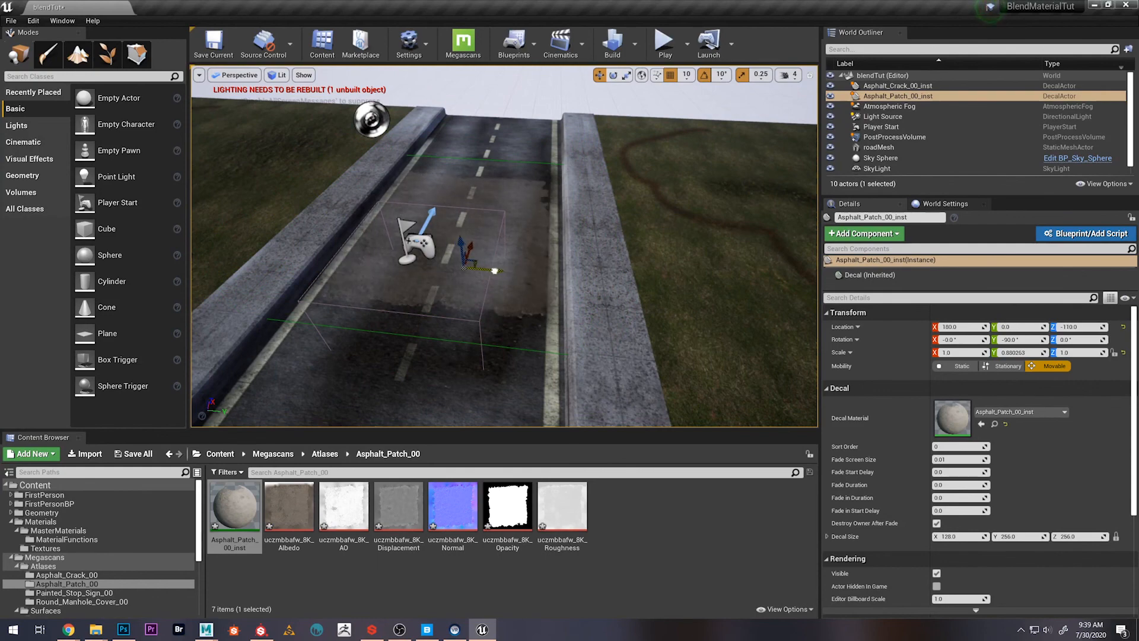
{"action": "mouse_move", "coordinate": [523, 253]}
{"action": "right_mouse_down"}
{"action": "mouse_move", "coordinate": [534, 266]}
{"action": "mouse_move", "coordinate": [522, 253]}
{"action": "right_mouse_up"}
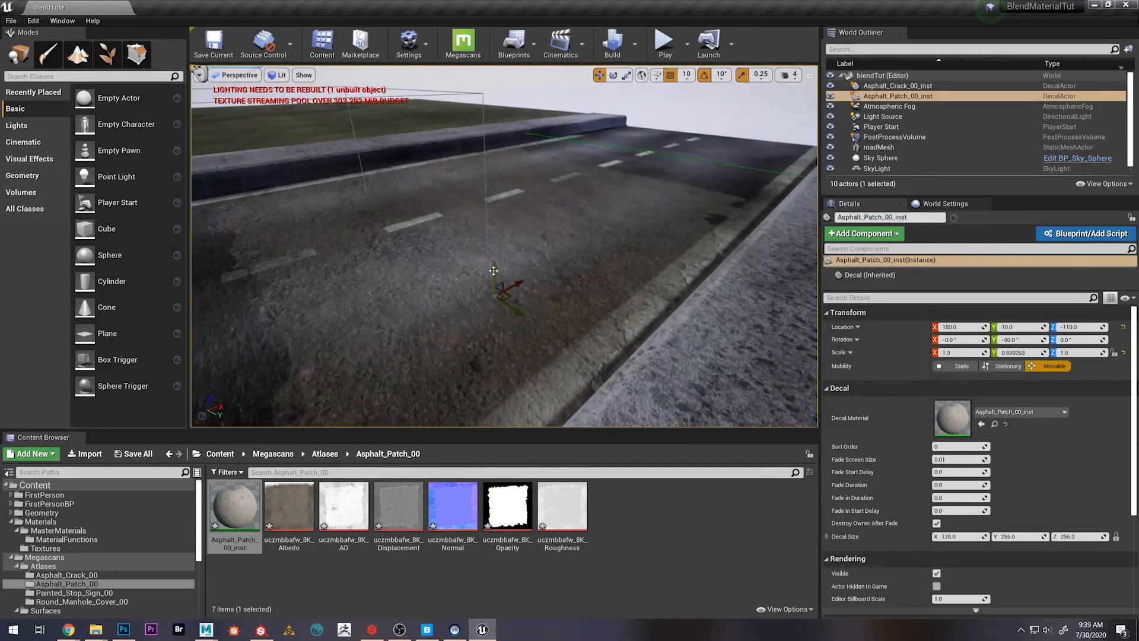
{"action": "left_click_drag", "start_coordinate": [493, 270], "coordinate": [487, 261]}
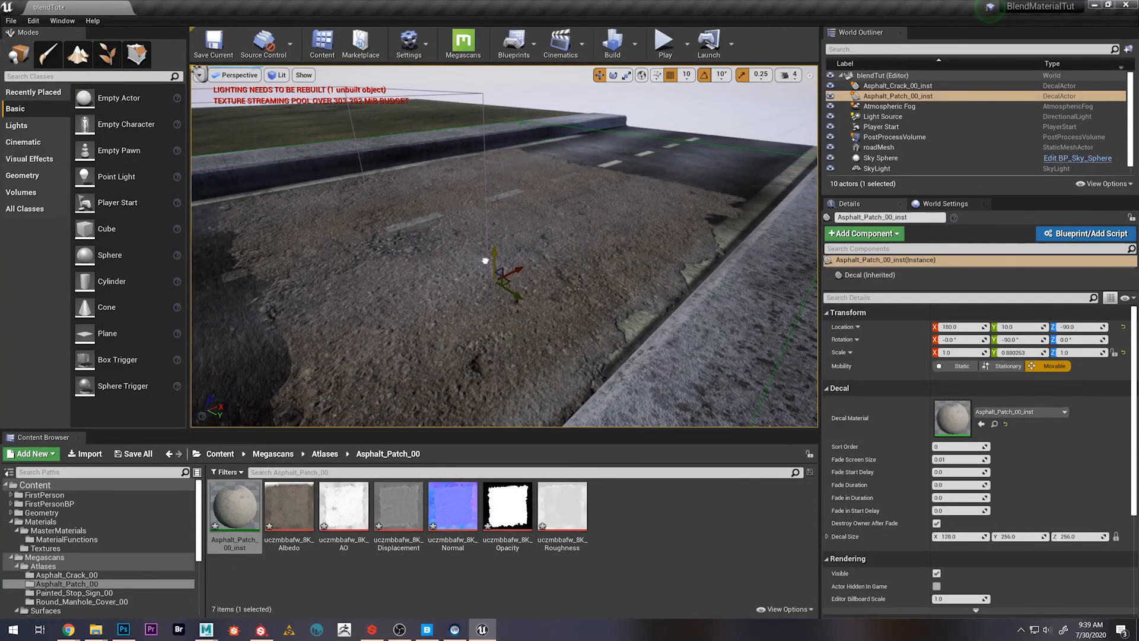
{"action": "right_click_drag", "start_coordinate": [485, 261], "coordinate": [527, 265]}
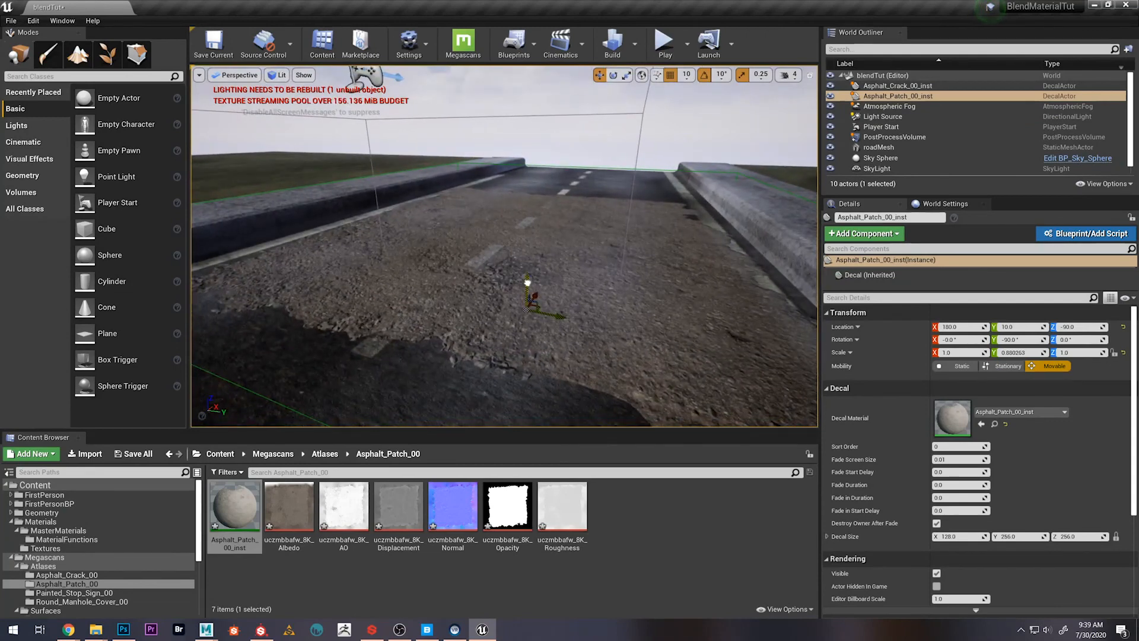
Vertex-paint the Green channel of roadMesh around the asphalt patch with the brush radius enlarged to about 106
{"action": "left_click", "coordinate": [527, 283]}
{"action": "left_click", "coordinate": [47, 54]}
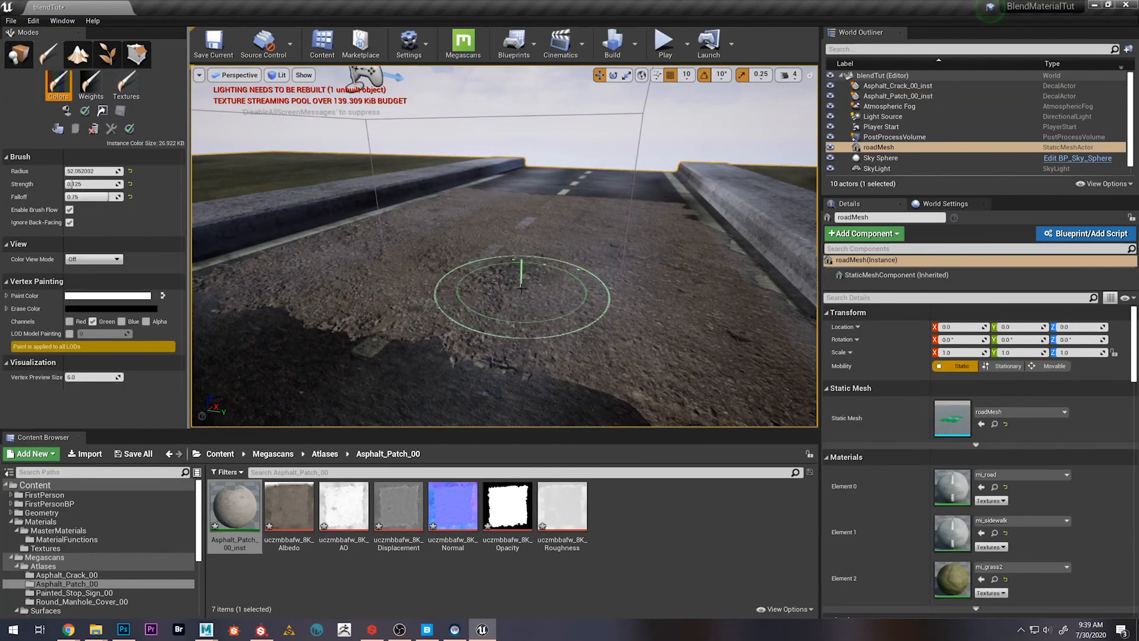
{"action": "key", "text": "bracketright"}
{"action": "key", "text": "bracketright"}
{"action": "key", "text": "bracketright"}
{"action": "key", "text": "bracketright"}
{"action": "key", "text": "bracketright"}
{"action": "key", "text": "bracketright"}
{"action": "key", "text": "bracketright"}
{"action": "key", "text": "bracketright"}
{"action": "key", "text": "bracketright"}
{"action": "key", "text": "bracketright"}
{"action": "key", "text": "bracketright"}
{"action": "key", "text": "bracketright"}
{"action": "key", "text": "bracketright"}
{"action": "key", "text": "bracketright"}
{"action": "key", "text": "bracketright"}
{"action": "left_click_drag", "start_coordinate": [460, 324], "coordinate": [476, 251]}
{"action": "mouse_move", "coordinate": [476, 251]}
{"action": "right_mouse_down"}
{"action": "mouse_move", "coordinate": [356, 237]}
{"action": "mouse_move", "coordinate": [593, 202]}
{"action": "mouse_move", "coordinate": [657, 174]}
{"action": "right_mouse_up"}
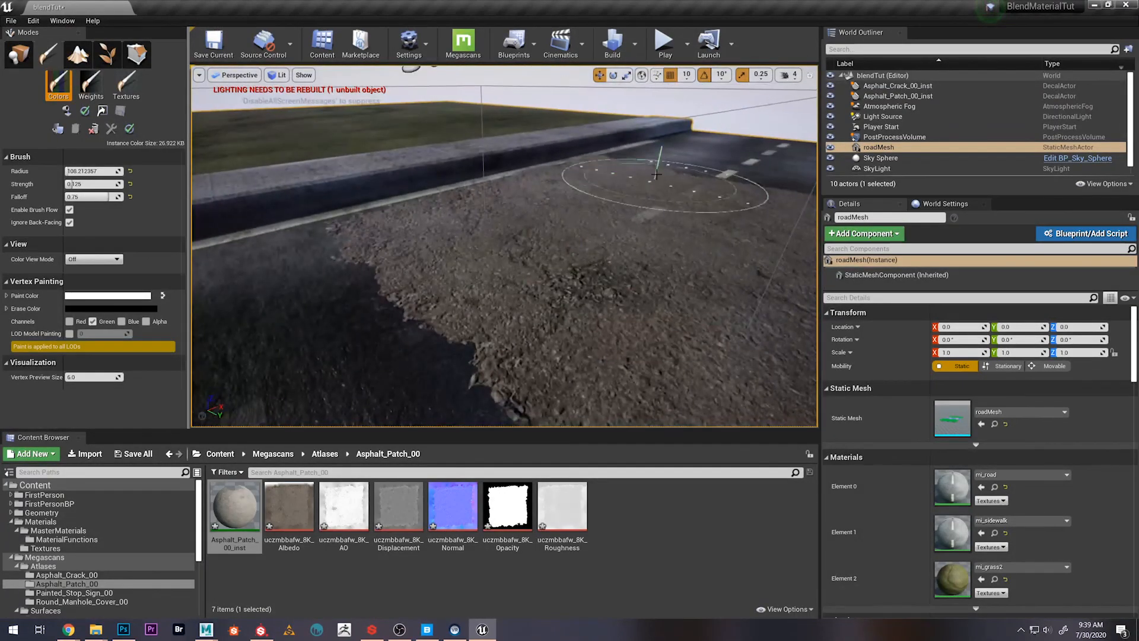
{"action": "key", "text": "shift+1"}
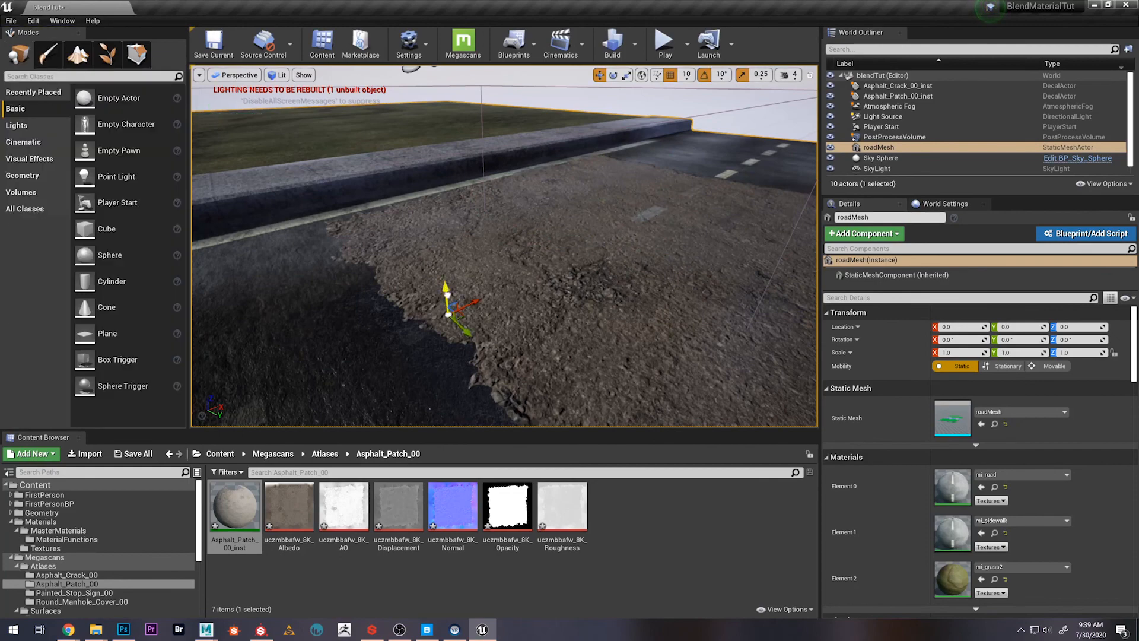
Select the Asphalt_Patch_00_inst decal and adjust it so it covers less of the road
{"action": "scroll", "coordinate": [916, 155], "scroll_direction": "down", "scroll_amount": 1}
{"action": "scroll", "coordinate": [910, 113], "scroll_direction": "up", "scroll_amount": 1}
{"action": "left_click", "coordinate": [908, 106]}
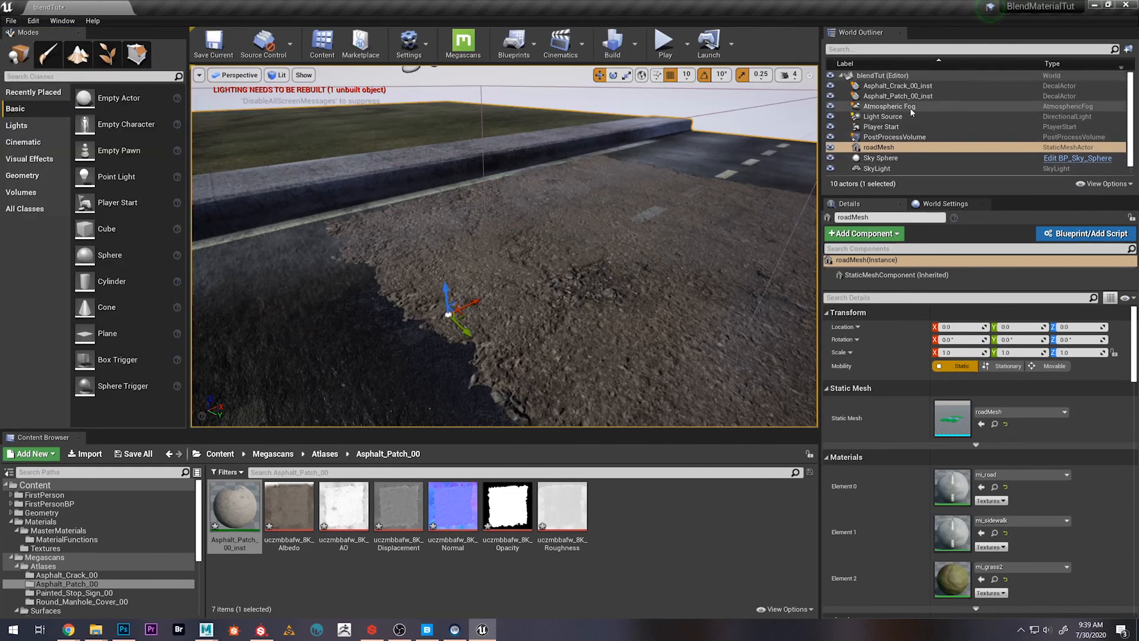
{"action": "left_click", "coordinate": [897, 96]}
{"action": "left_click_drag", "start_coordinate": [632, 284], "coordinate": [632, 306]}
{"action": "right_click_drag", "start_coordinate": [632, 306], "coordinate": [652, 232]}
{"action": "left_click", "coordinate": [615, 215]}
Place the Painted_Stop_Sign_00_inst decal from the Megascans Atlases folder on the road near its far end
{"action": "left_click", "coordinate": [313, 454]}
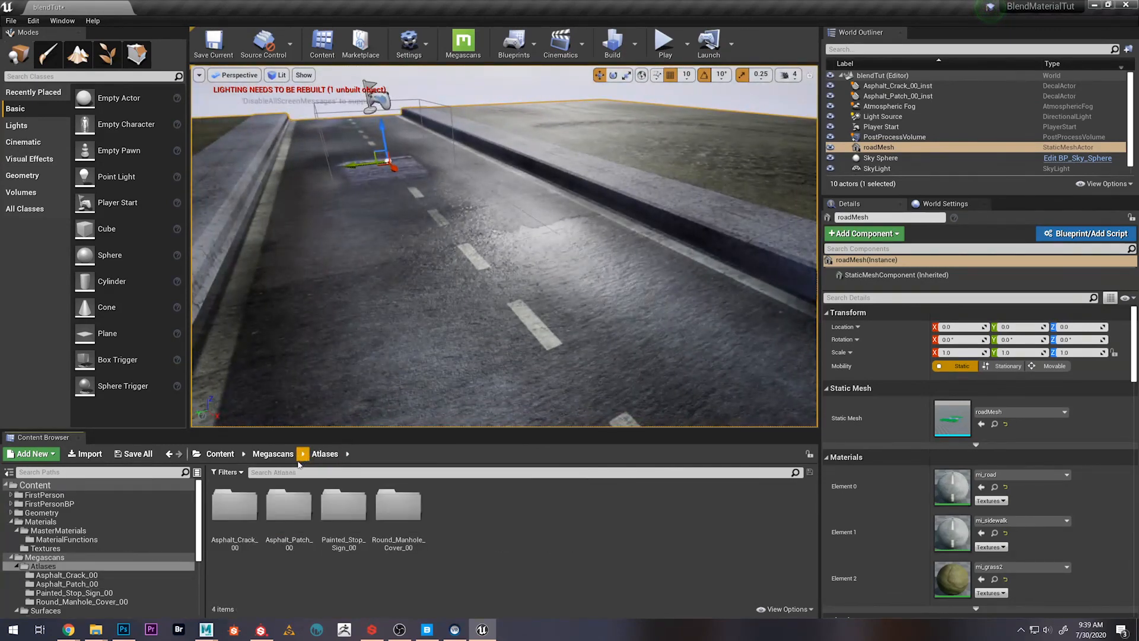
{"action": "double_click", "coordinate": [289, 507]}
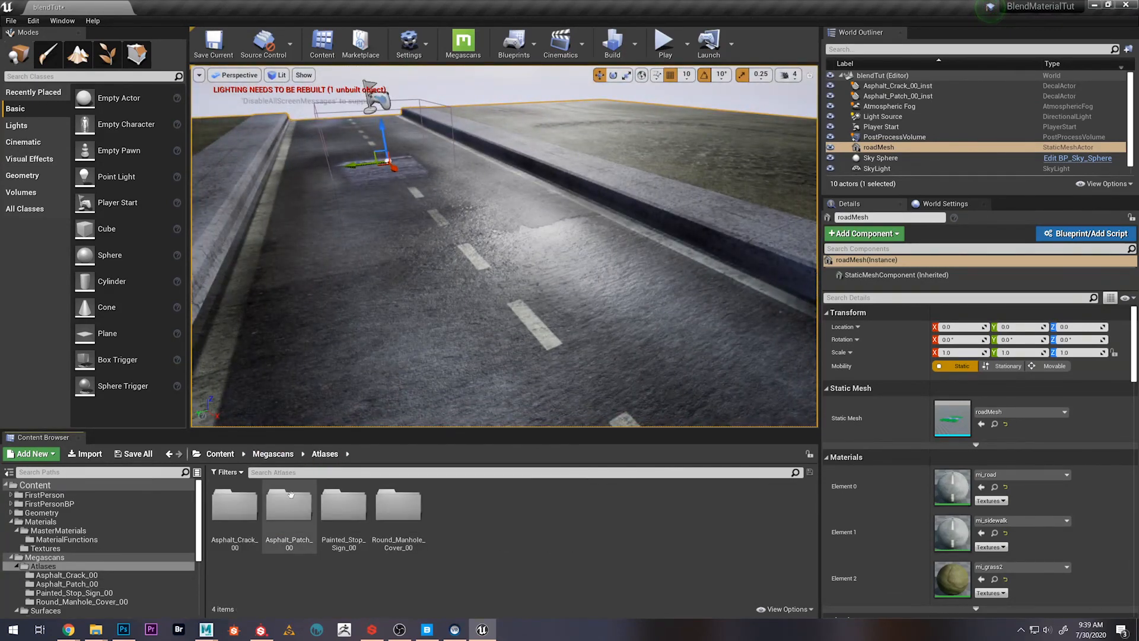
{"action": "left_click", "coordinate": [325, 454]}
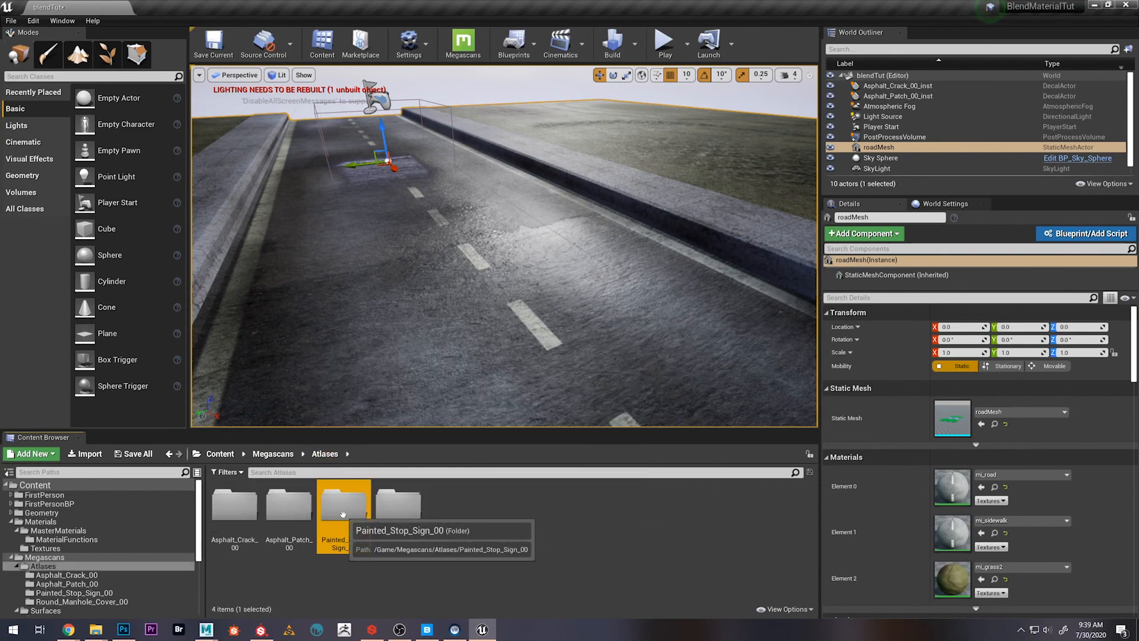
{"action": "double_click", "coordinate": [344, 507]}
{"action": "mouse_move", "coordinate": [235, 507]}
{"action": "left_mouse_down"}
{"action": "mouse_move", "coordinate": [529, 345]}
{"action": "mouse_move", "coordinate": [547, 249]}
{"action": "mouse_move", "coordinate": [482, 319]}
{"action": "left_mouse_up"}
{"action": "right_click_drag", "start_coordinate": [482, 319], "coordinate": [552, 350]}
{"action": "key", "text": "s"}
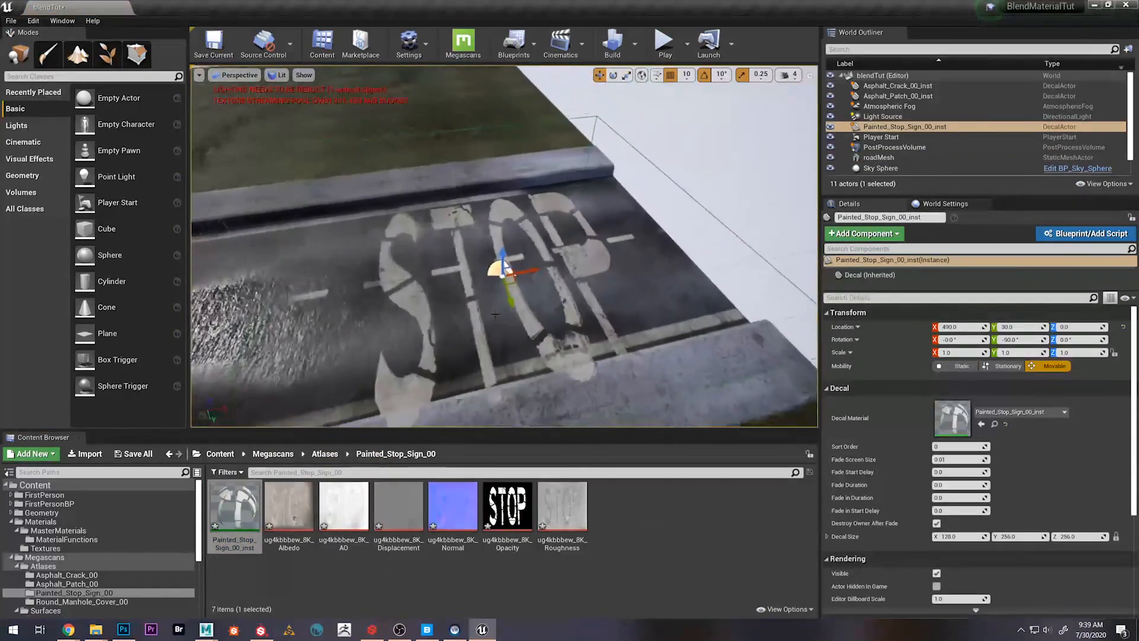
Rotate and shrink the stop decal to read across the road's end, and lower it to Z -110
{"action": "key", "text": "e"}
{"action": "left_click_drag", "start_coordinate": [478, 305], "coordinate": [633, 274]}
{"action": "key", "text": "r"}
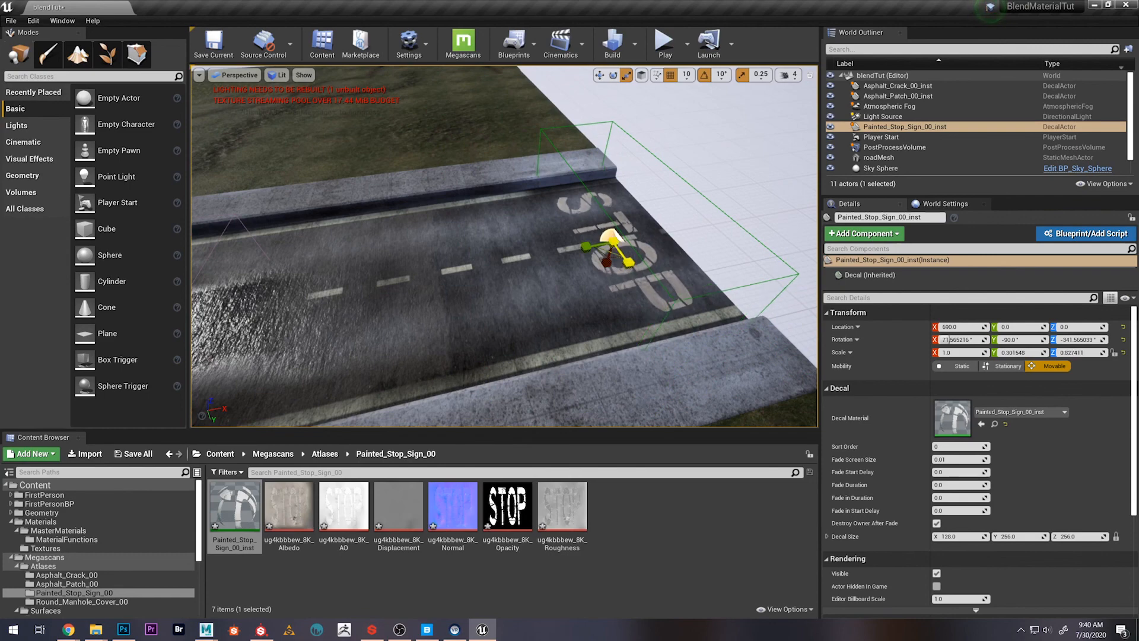
{"action": "mouse_move", "coordinate": [518, 292]}
{"action": "right_mouse_down"}
{"action": "mouse_move", "coordinate": [566, 306]}
{"action": "mouse_move", "coordinate": [572, 294]}
{"action": "mouse_move", "coordinate": [518, 291]}
{"action": "right_mouse_up"}
{"action": "key", "text": "w"}
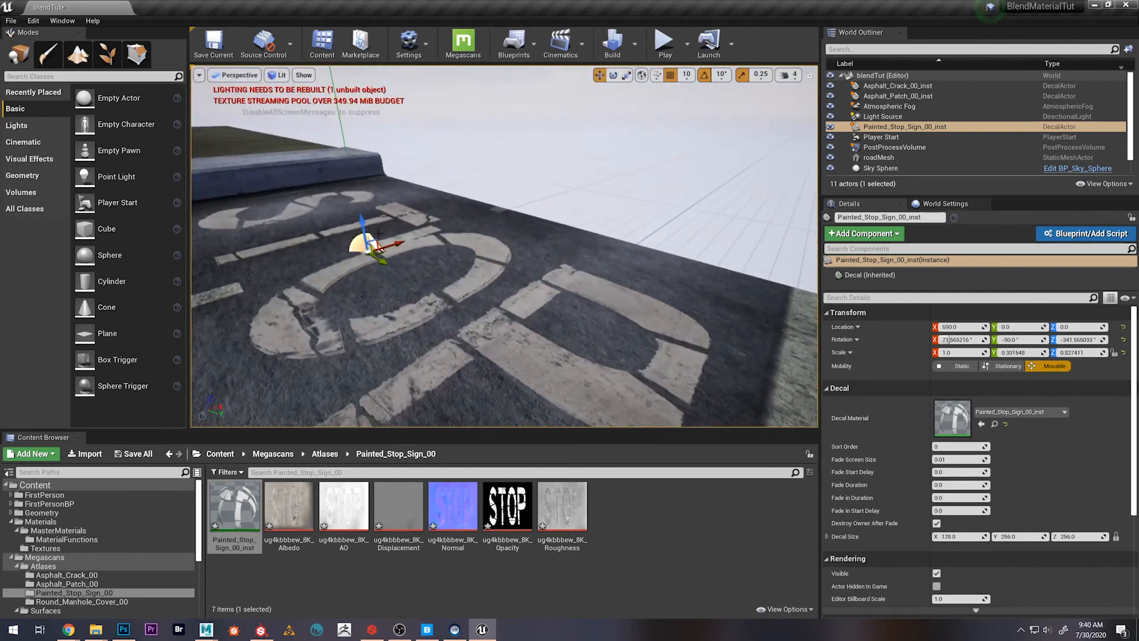
{"action": "left_click_drag", "start_coordinate": [362, 266], "coordinate": [422, 404]}
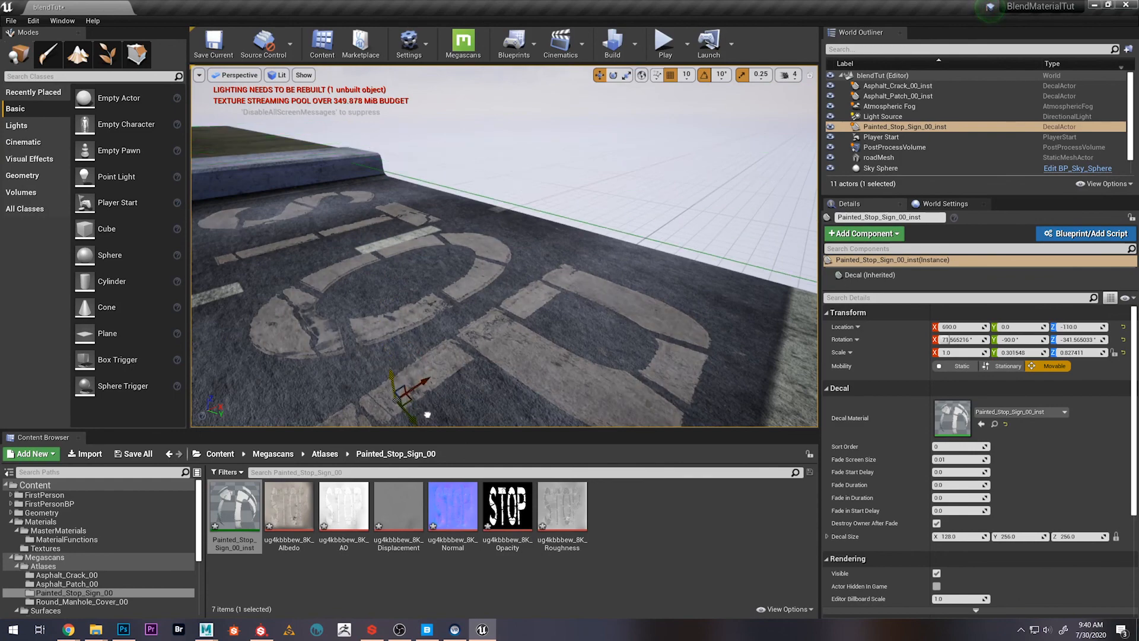
{"action": "right_click_drag", "start_coordinate": [443, 389], "coordinate": [494, 309]}
{"action": "key", "text": "Escape"}
Vertex-paint the Blue channel of roadMesh around the crack decal with an enlarged brush, and undo the last stroke
{"action": "left_click", "coordinate": [47, 53]}
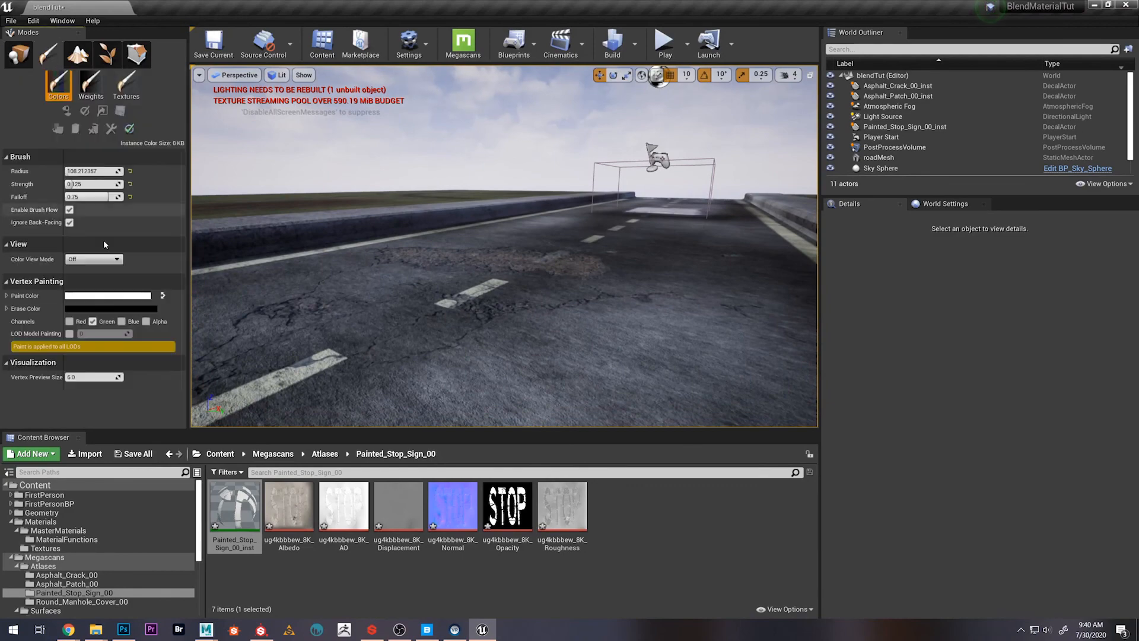
{"action": "right_click_drag", "start_coordinate": [439, 332], "coordinate": [509, 303]}
{"action": "mouse_move", "coordinate": [458, 255]}
{"action": "right_mouse_down"}
{"action": "mouse_move", "coordinate": [469, 309]}
{"action": "mouse_move", "coordinate": [457, 255]}
{"action": "right_mouse_up"}
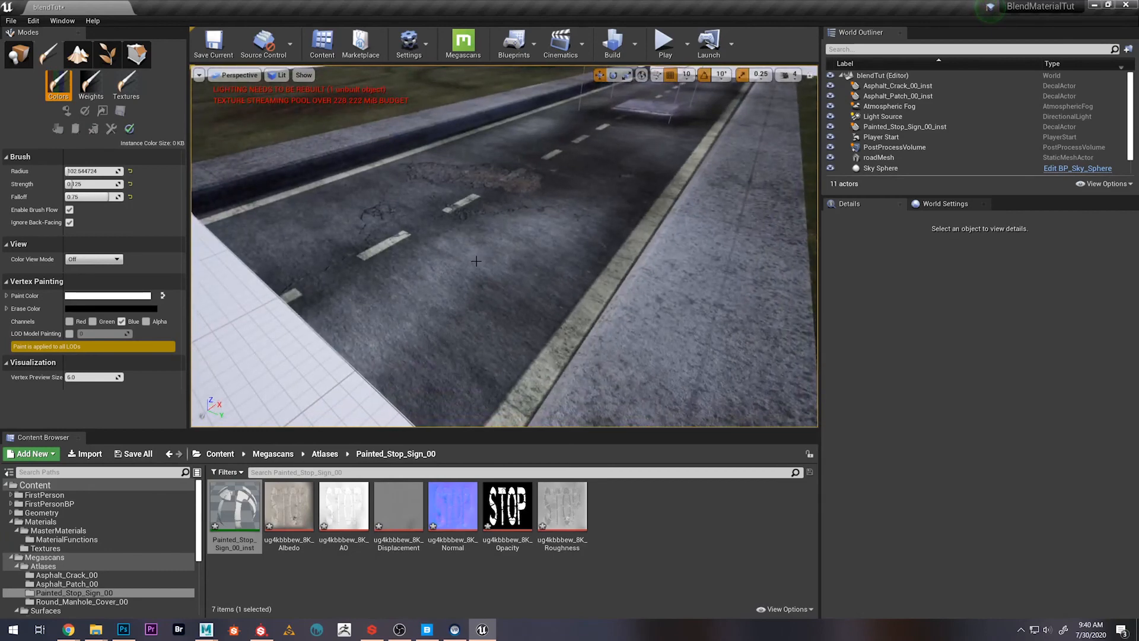
{"action": "key", "text": "bracketright"}
{"action": "key", "text": "bracketright"}
{"action": "key", "text": "bracketright"}
{"action": "key", "text": "bracketright"}
{"action": "key", "text": "bracketright"}
{"action": "key", "text": "bracketright"}
{"action": "key", "text": "bracketright"}
{"action": "left_click", "coordinate": [509, 230]}
{"action": "right_click_drag", "start_coordinate": [516, 223], "coordinate": [504, 249]}
{"action": "mouse_move", "coordinate": [519, 216]}
{"action": "left_mouse_down"}
{"action": "mouse_move", "coordinate": [524, 191]}
{"action": "mouse_move", "coordinate": [507, 221]}
{"action": "mouse_move", "coordinate": [538, 190]}
{"action": "mouse_move", "coordinate": [555, 213]}
{"action": "left_mouse_up"}
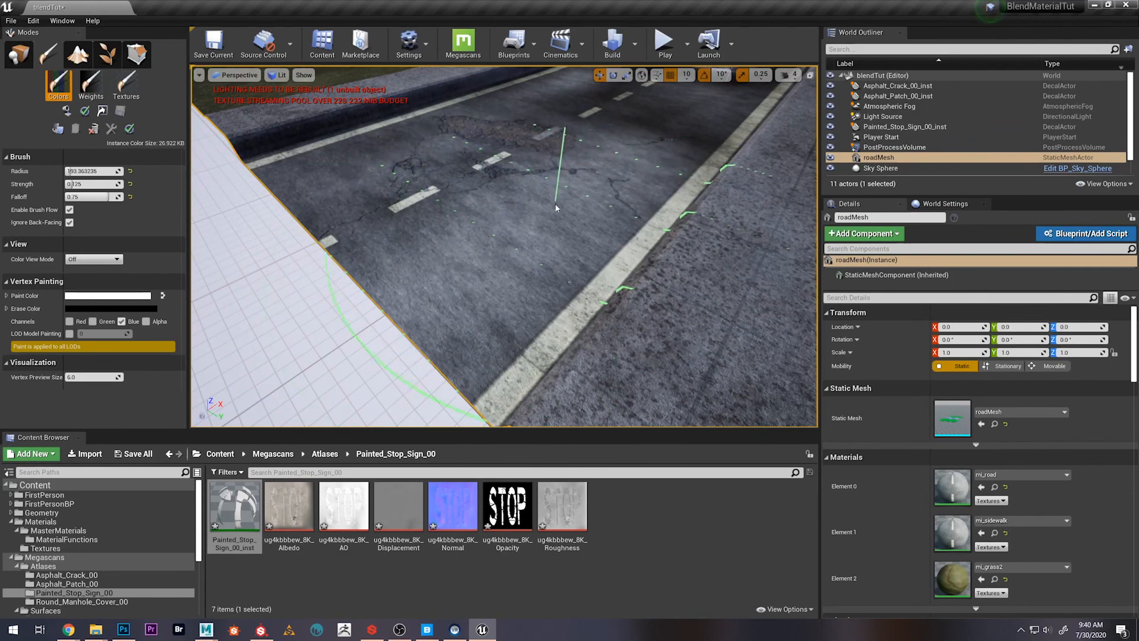
{"action": "key", "text": "ctrl+z"}
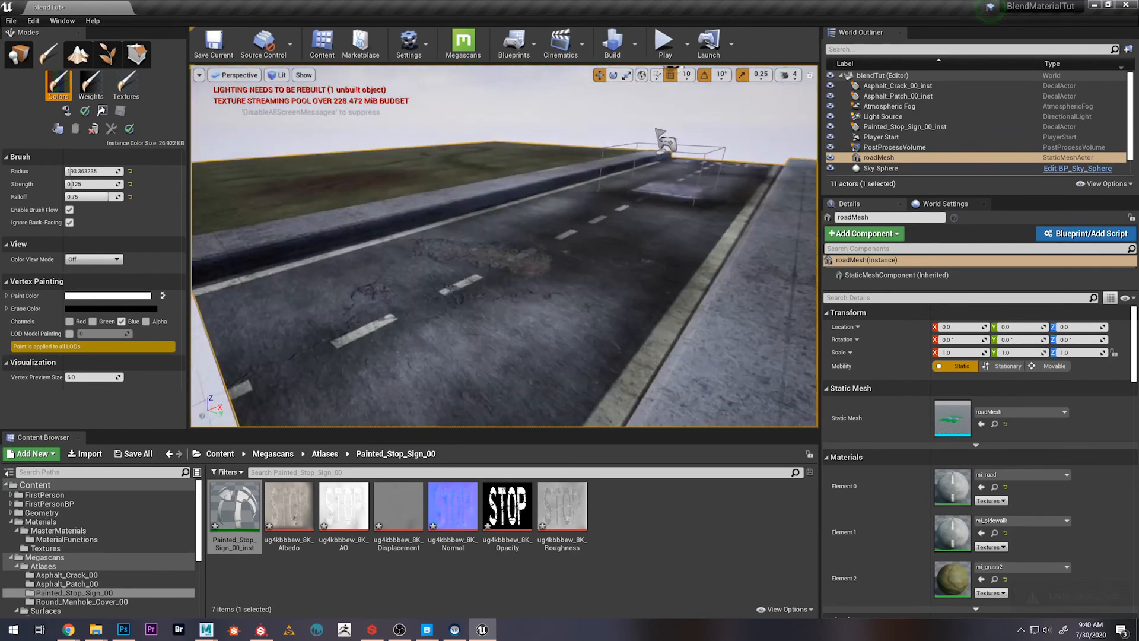
Paint the Green channel over the cracked asphalt of roadMesh, then try the Red channel and undo the last stroke
{"action": "left_click", "coordinate": [121, 322]}
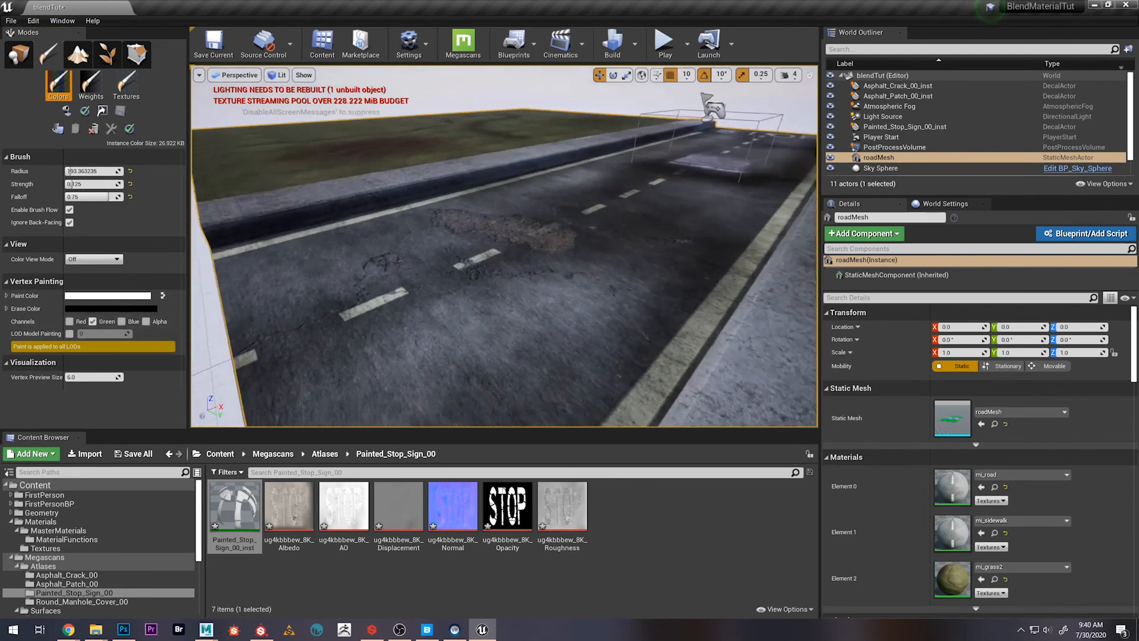
{"action": "mouse_move", "coordinate": [555, 287]}
{"action": "right_mouse_down"}
{"action": "mouse_move", "coordinate": [572, 311]}
{"action": "mouse_move", "coordinate": [572, 261]}
{"action": "mouse_move", "coordinate": [556, 287]}
{"action": "right_mouse_up"}
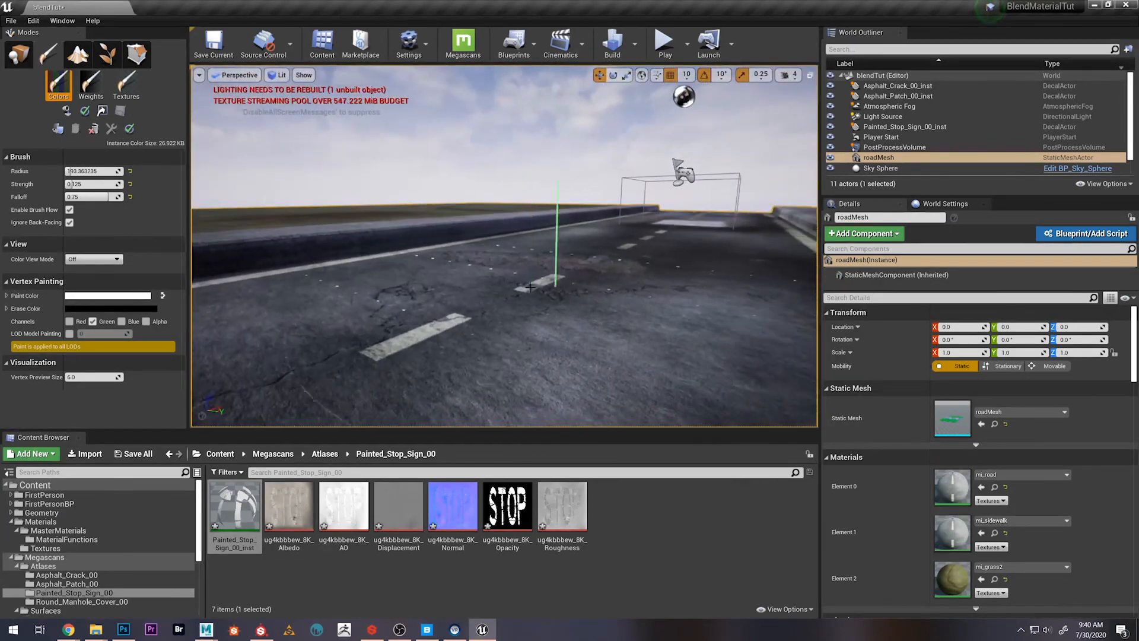
{"action": "left_click", "coordinate": [70, 321]}
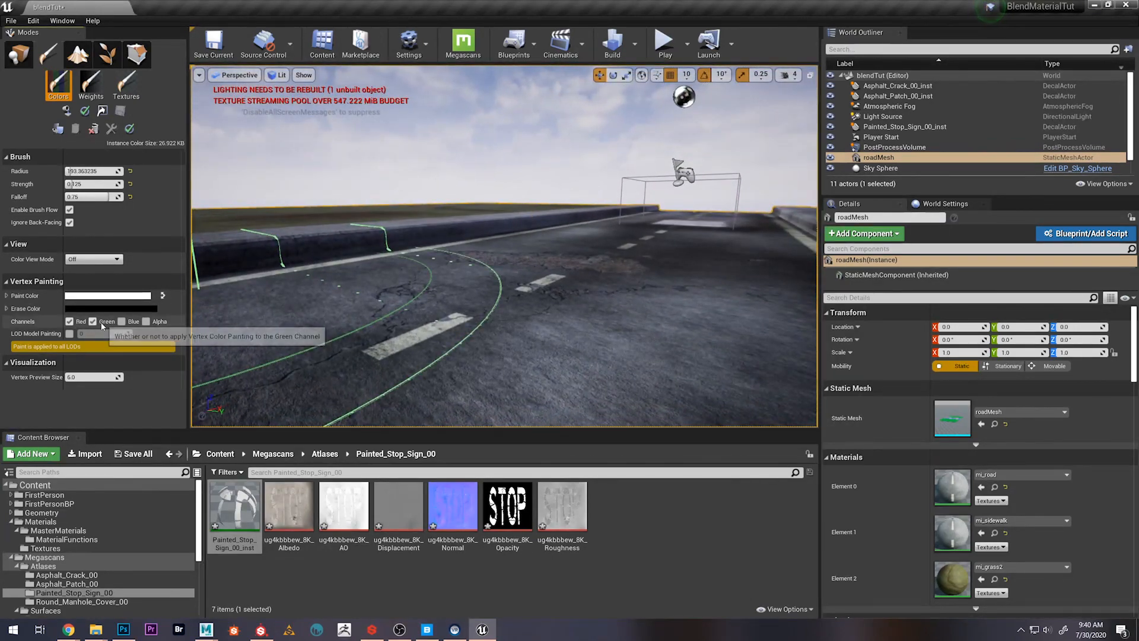
{"action": "key", "text": "ctrl+z"}
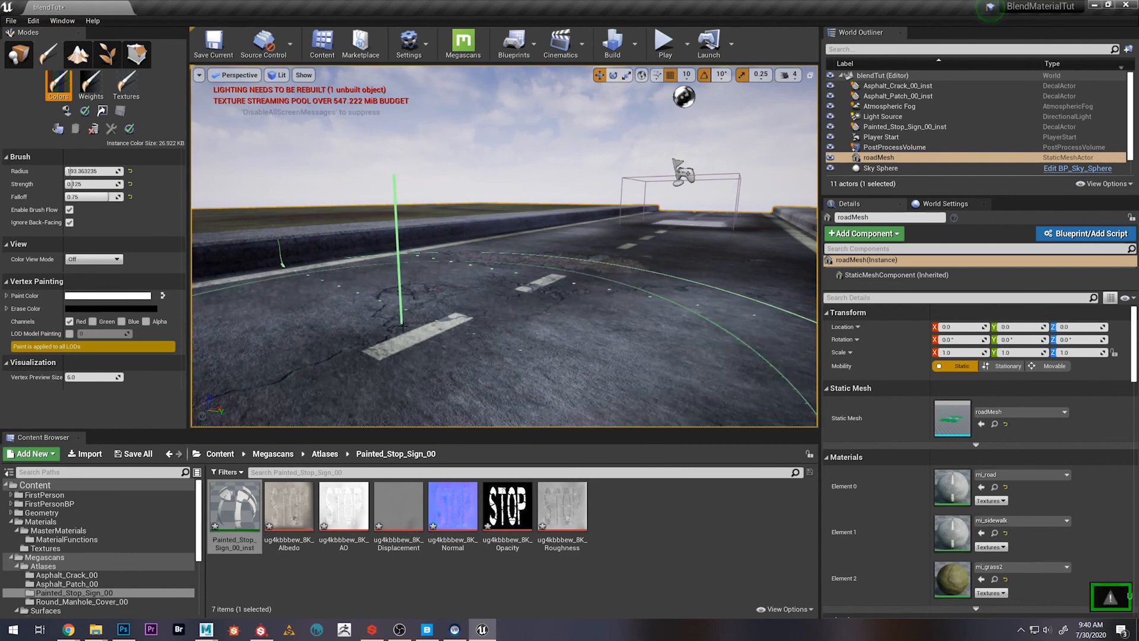
Reduce the brush radius to about 63 and paint the Red channel on the road around the cracks
{"action": "key", "text": "bracketleft"}
{"action": "key", "text": "bracketleft"}
{"action": "key", "text": "bracketleft"}
{"action": "key", "text": "bracketleft"}
{"action": "key", "text": "bracketleft"}
{"action": "key", "text": "bracketleft"}
{"action": "key", "text": "bracketleft"}
{"action": "key", "text": "bracketleft"}
{"action": "key", "text": "bracketleft"}
{"action": "key", "text": "bracketleft"}
{"action": "key", "text": "bracketleft"}
{"action": "key", "text": "bracketleft"}
{"action": "key", "text": "bracketleft"}
{"action": "key", "text": "bracketleft"}
{"action": "key", "text": "bracketleft"}
{"action": "key", "text": "bracketleft"}
{"action": "key", "text": "bracketleft"}
{"action": "key", "text": "bracketleft"}
{"action": "key", "text": "bracketleft"}
{"action": "key", "text": "bracketleft"}
{"action": "key", "text": "bracketleft"}
{"action": "key", "text": "bracketleft"}
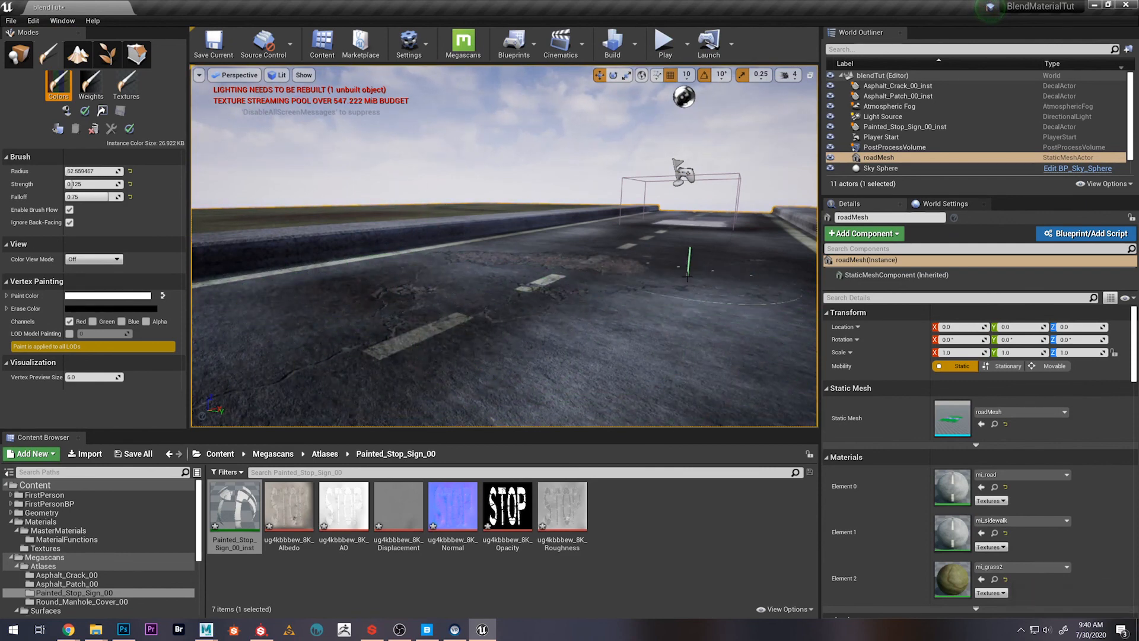
{"action": "mouse_move", "coordinate": [682, 329]}
{"action": "left_mouse_down"}
{"action": "mouse_move", "coordinate": [686, 349]}
{"action": "mouse_move", "coordinate": [715, 298]}
{"action": "left_mouse_up"}
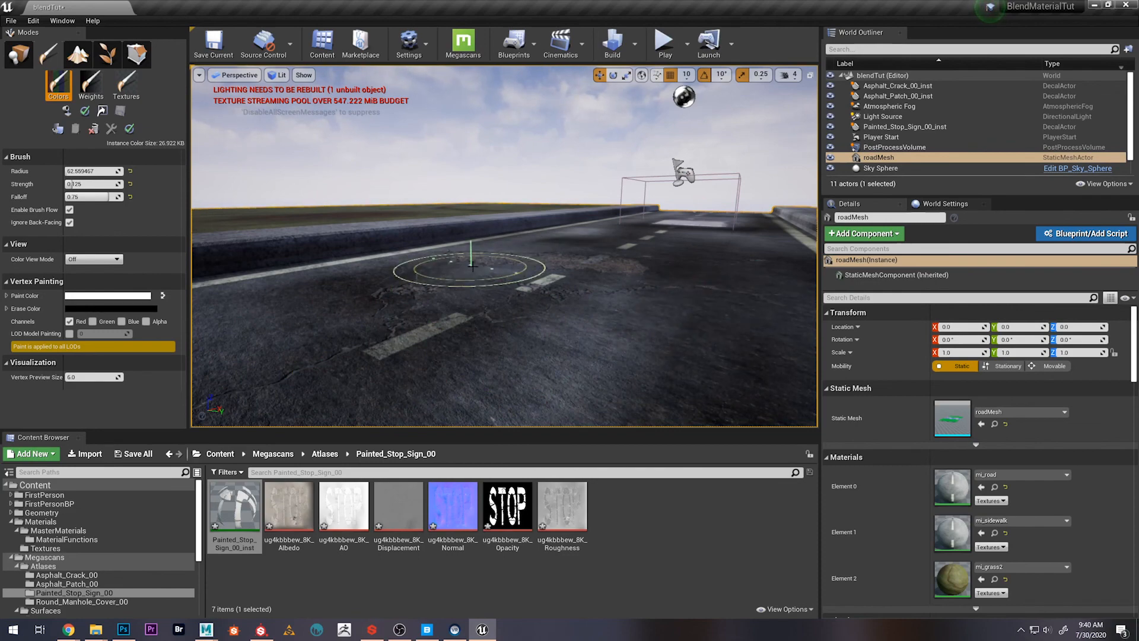
Inspect the finished road with its decals in a full-screen viewport with the editor icons hidden
{"action": "key", "text": "s"}
{"action": "mouse_move", "coordinate": [497, 268]}
{"action": "right_mouse_down"}
{"action": "mouse_move", "coordinate": [506, 240]}
{"action": "mouse_move", "coordinate": [568, 228]}
{"action": "right_mouse_up"}
{"action": "key", "text": "w"}
{"action": "key", "text": "F11"}
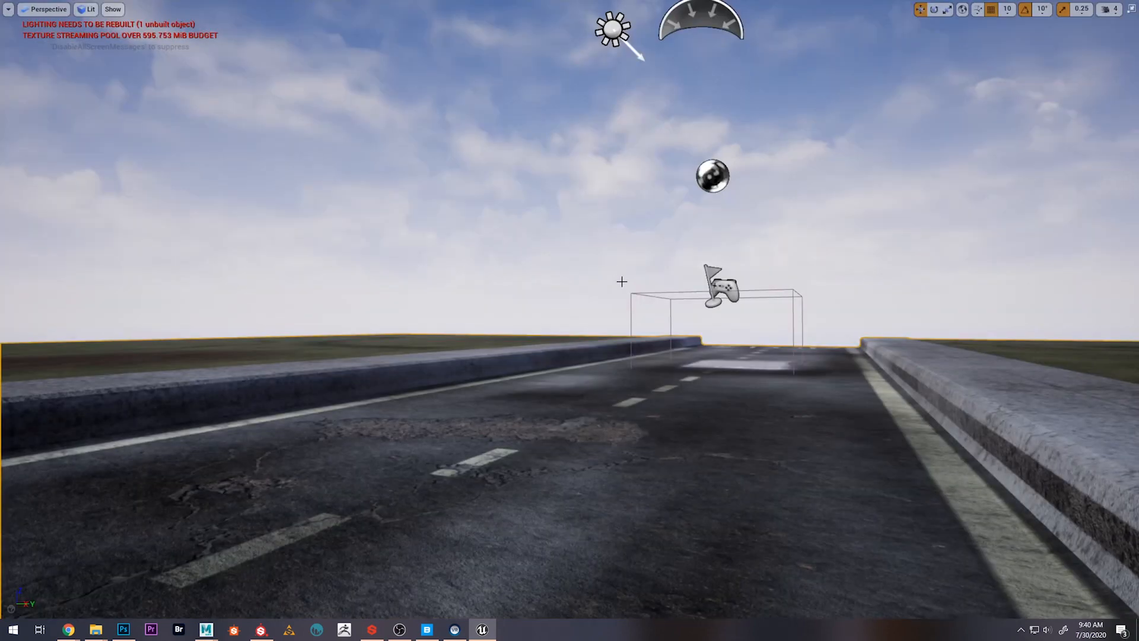
{"action": "key", "text": "g"}
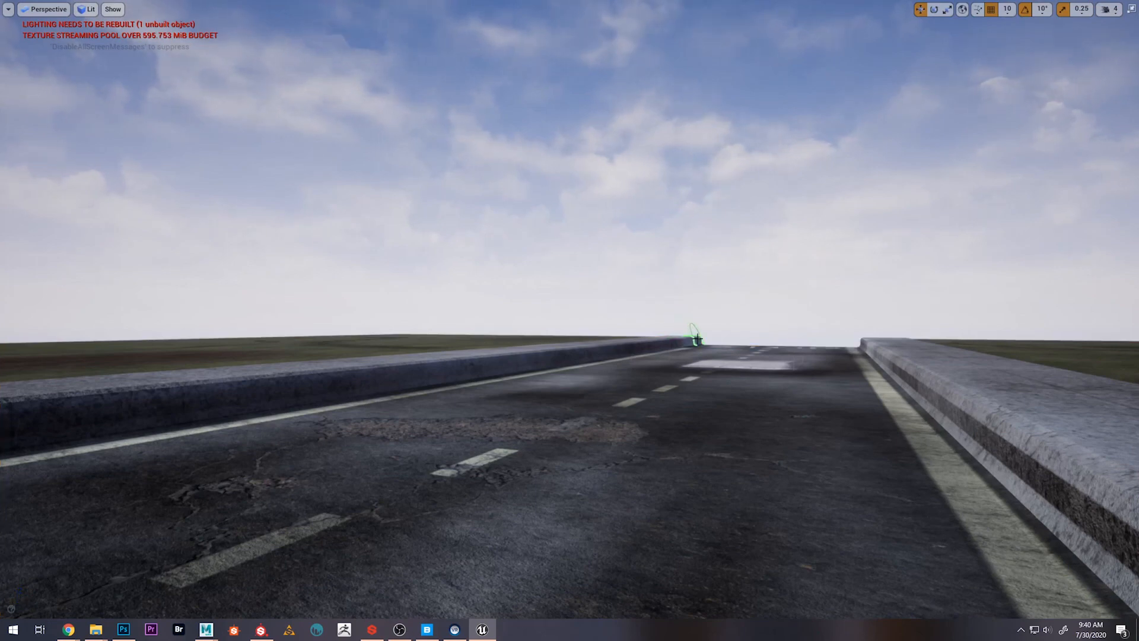